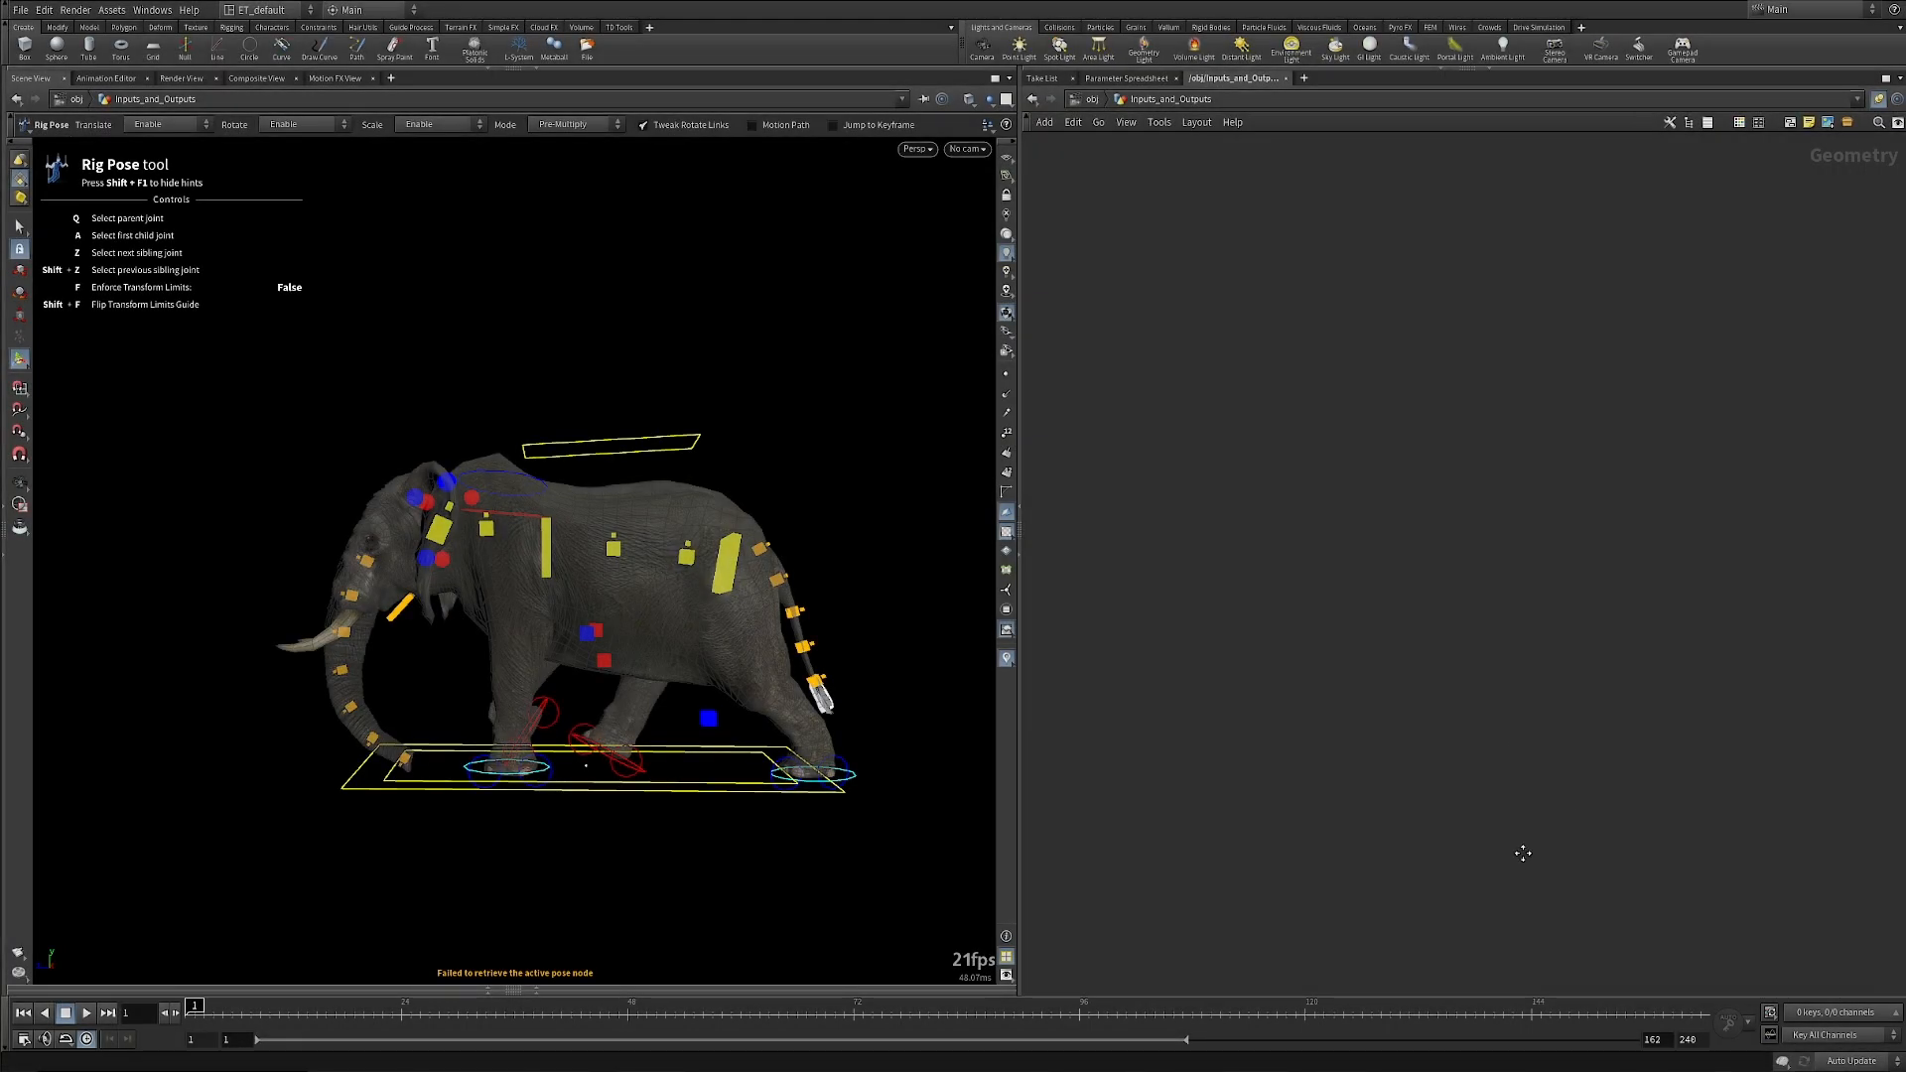
Display traditional_elephant_rig1 and move its pelvis control to a C_Pelvis Translate of about -0.286, -0.001, 0.108.
key("h")
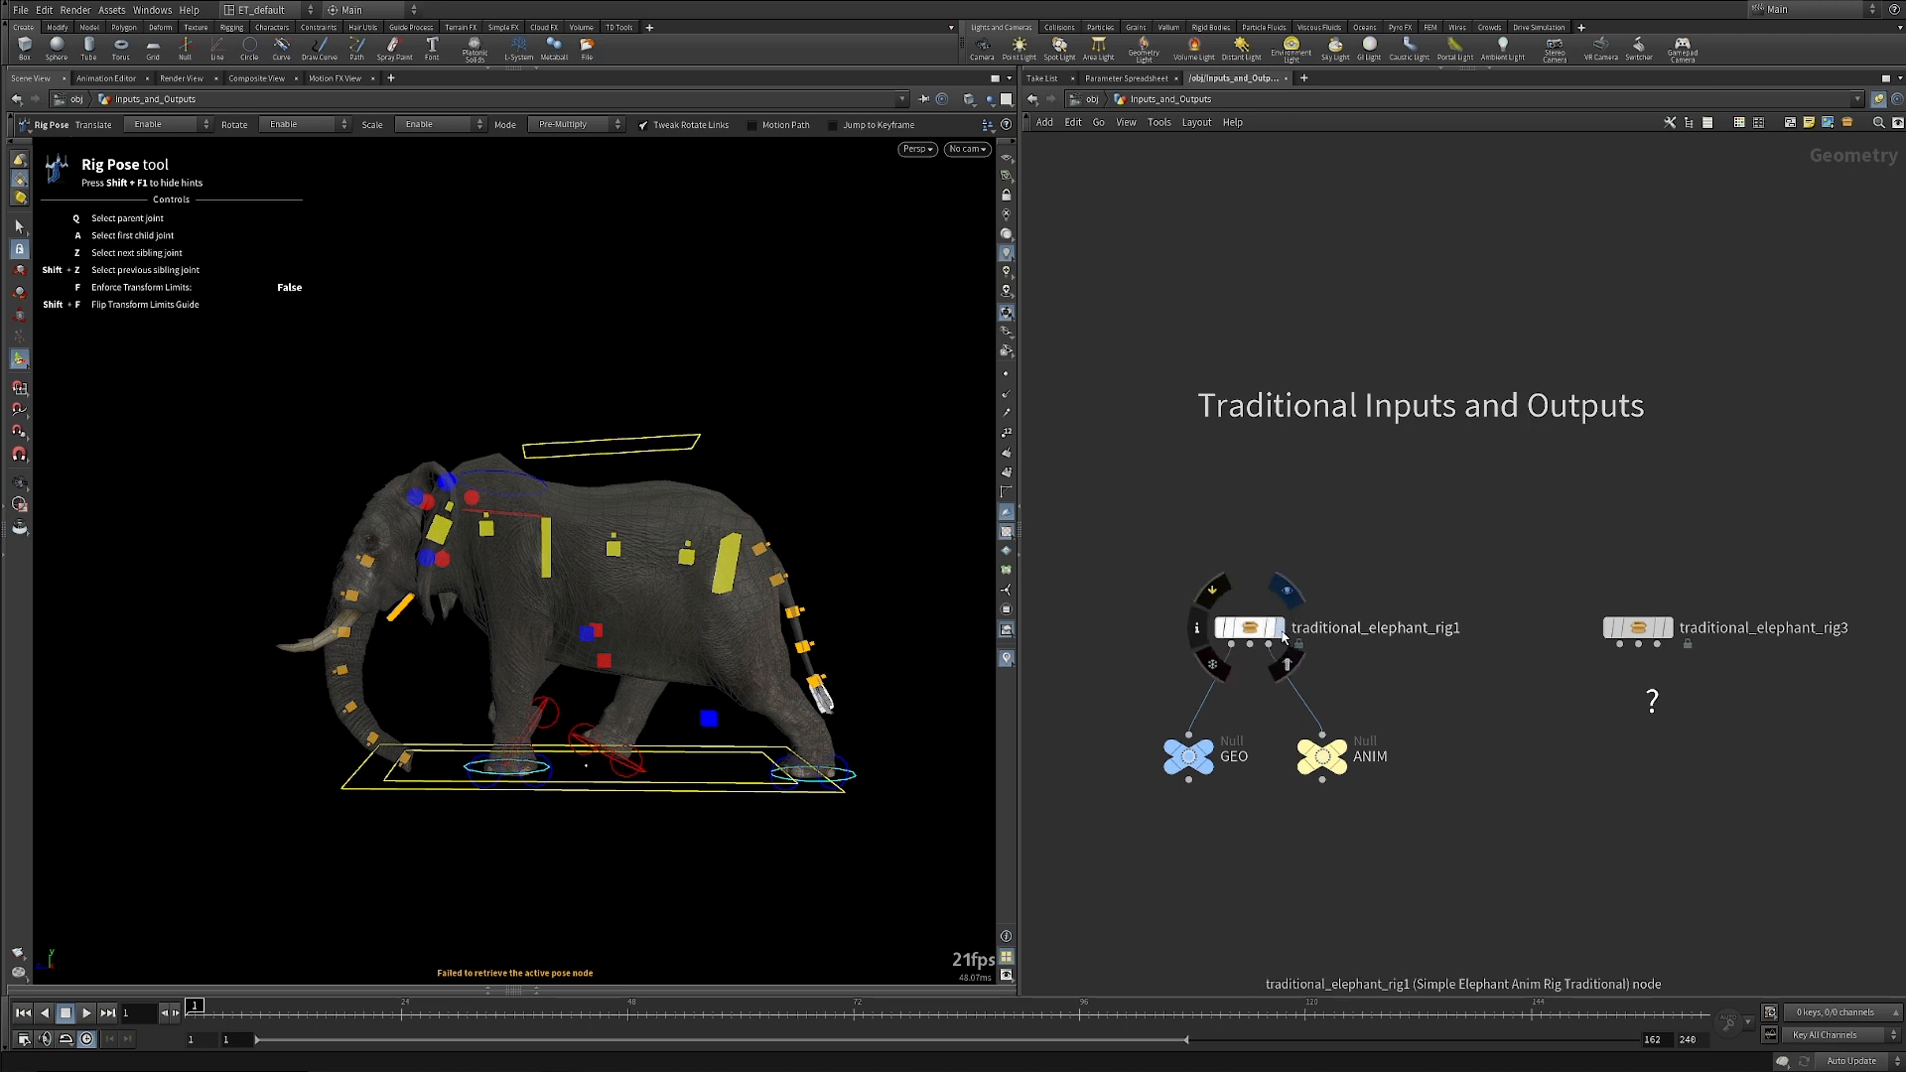
left_click(1251, 629)
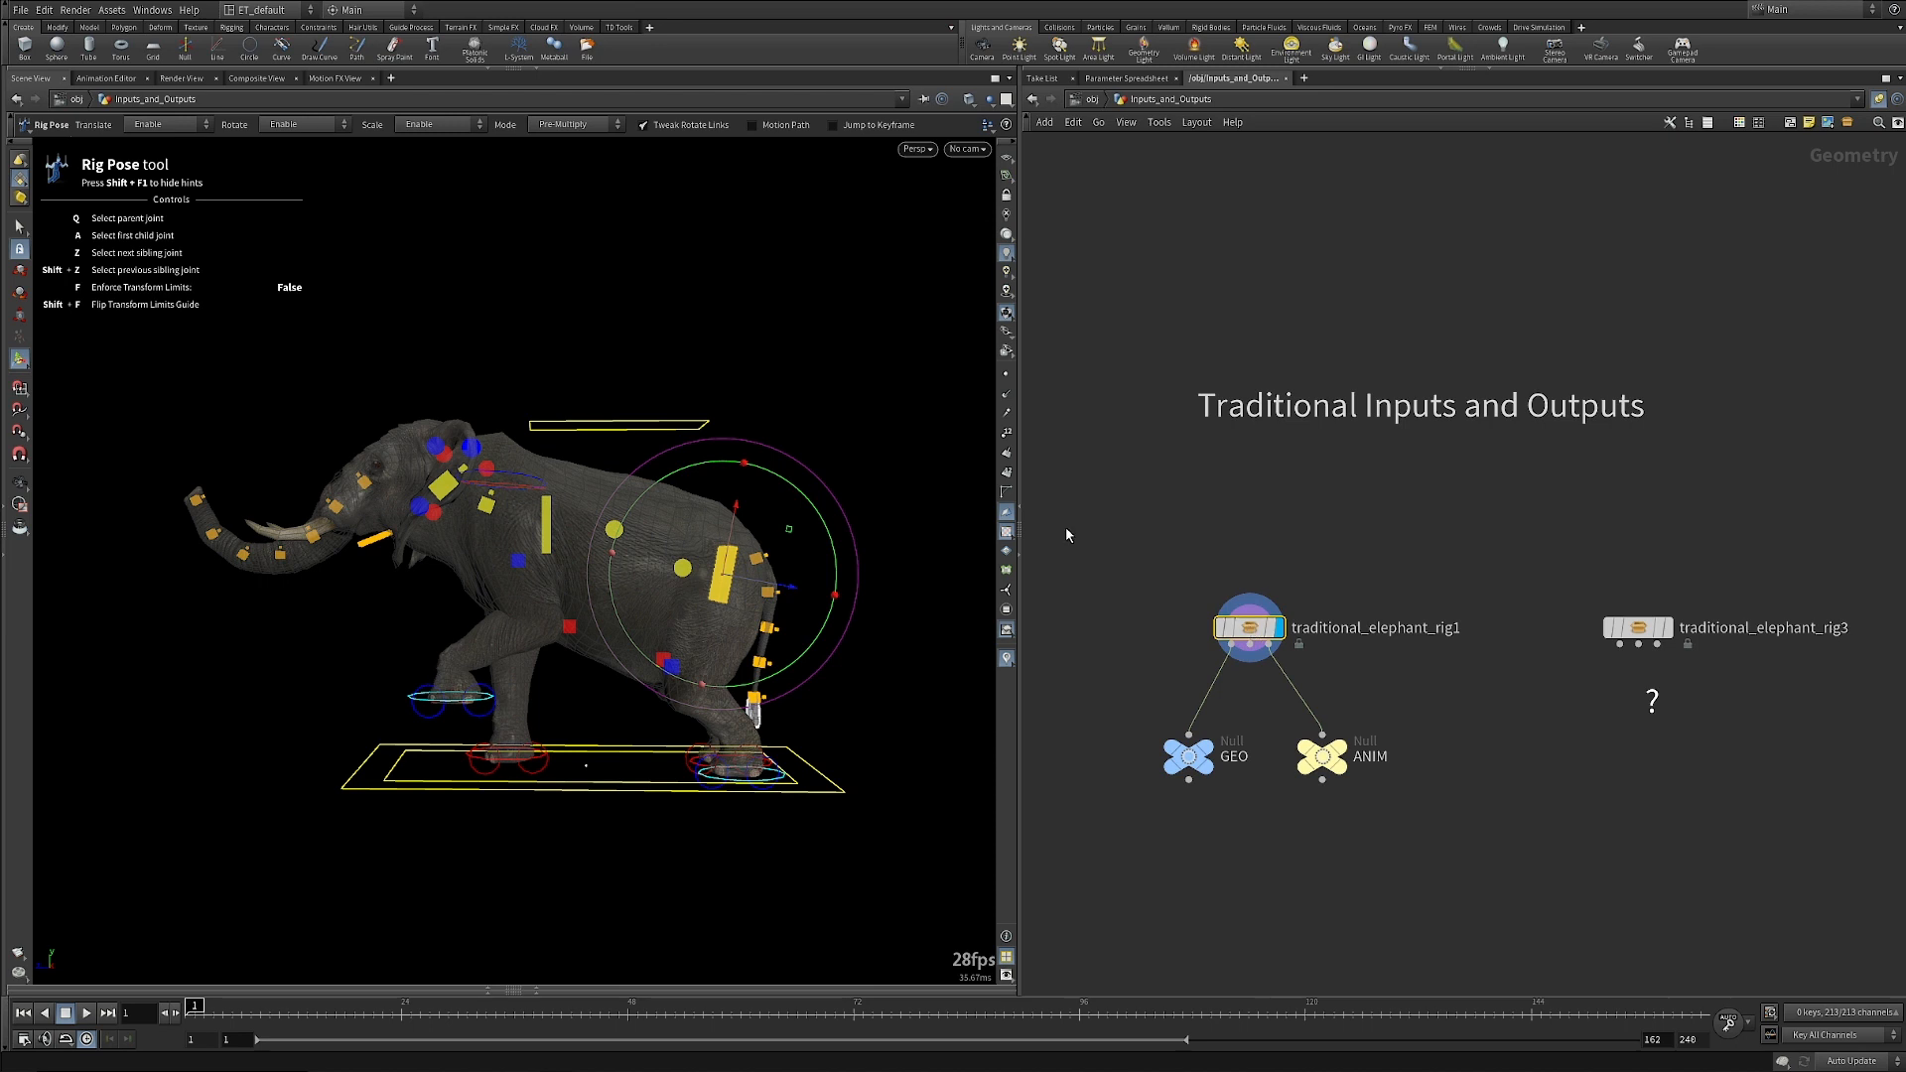
left_click_drag(723, 583, 733, 574)
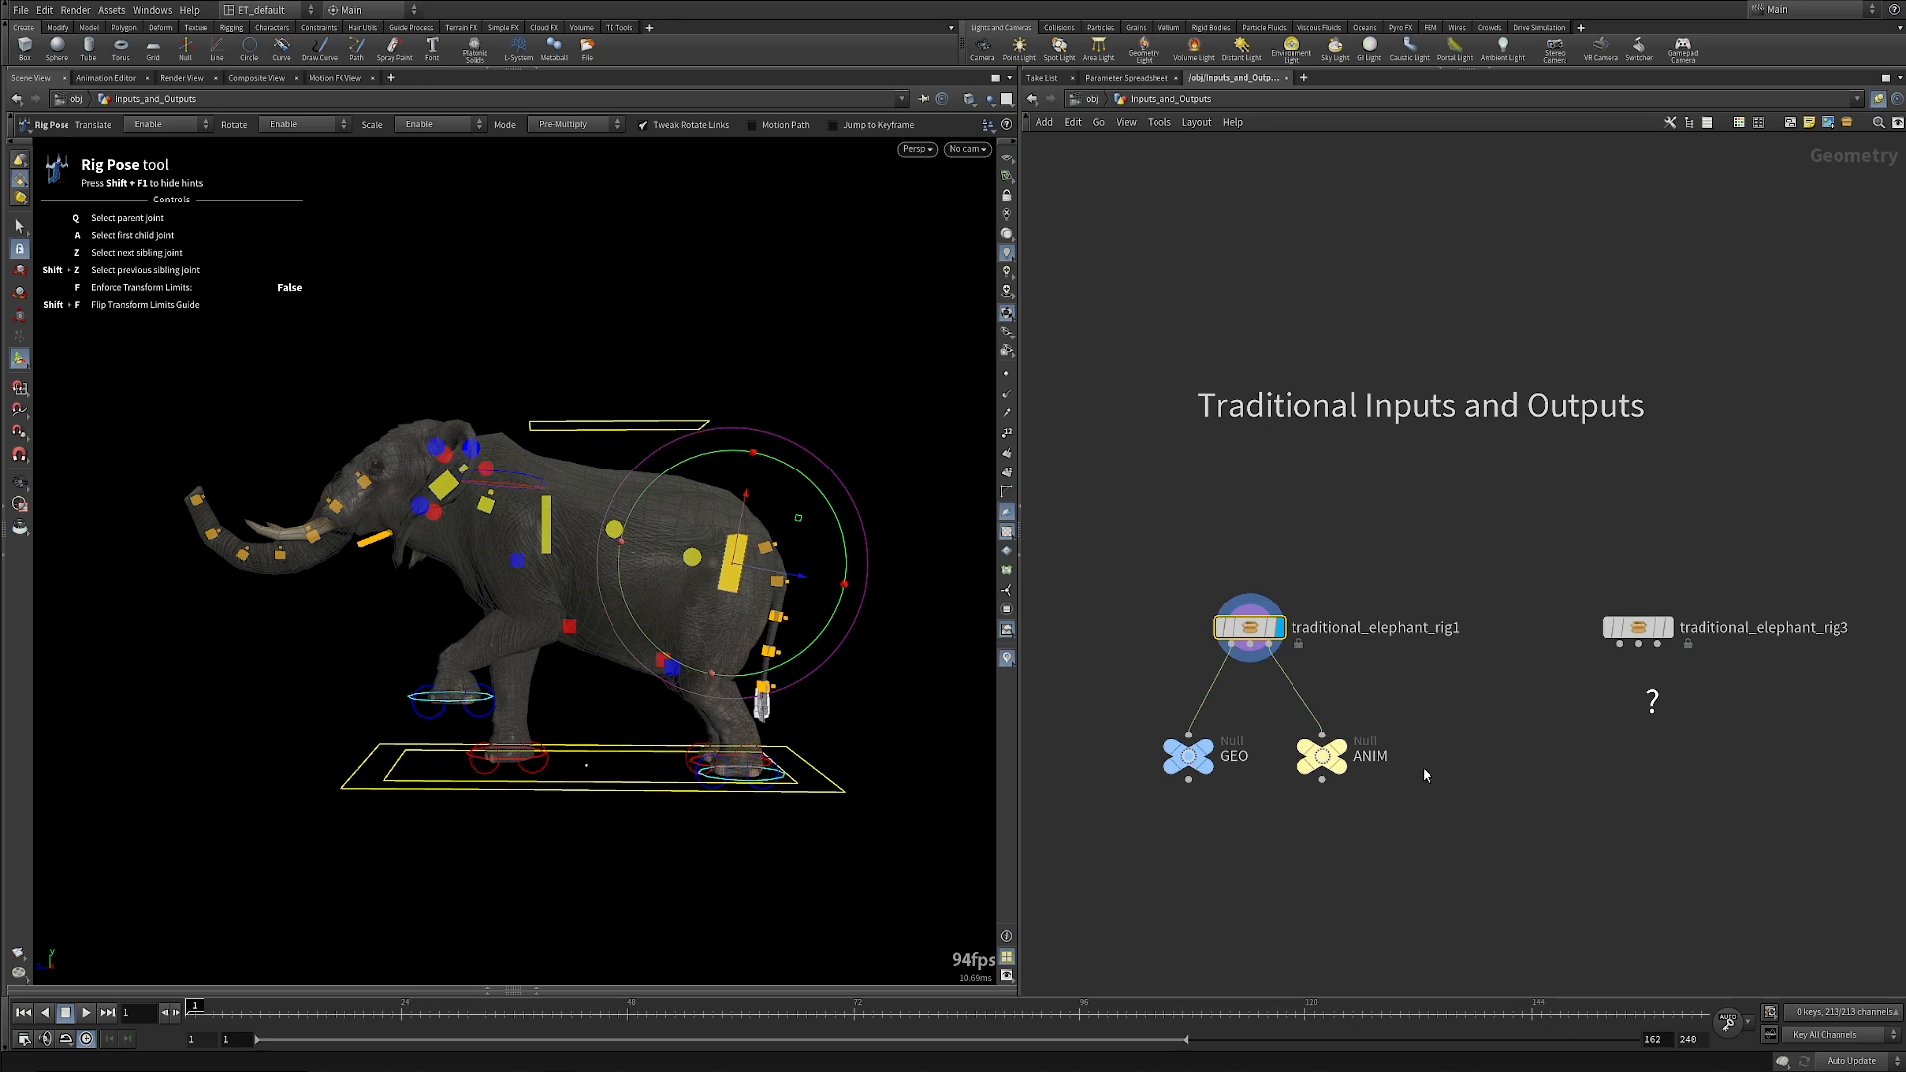
Display the GEO null's output mesh and show the body parameters of traditional_elephant_rig1.
left_click(1190, 759)
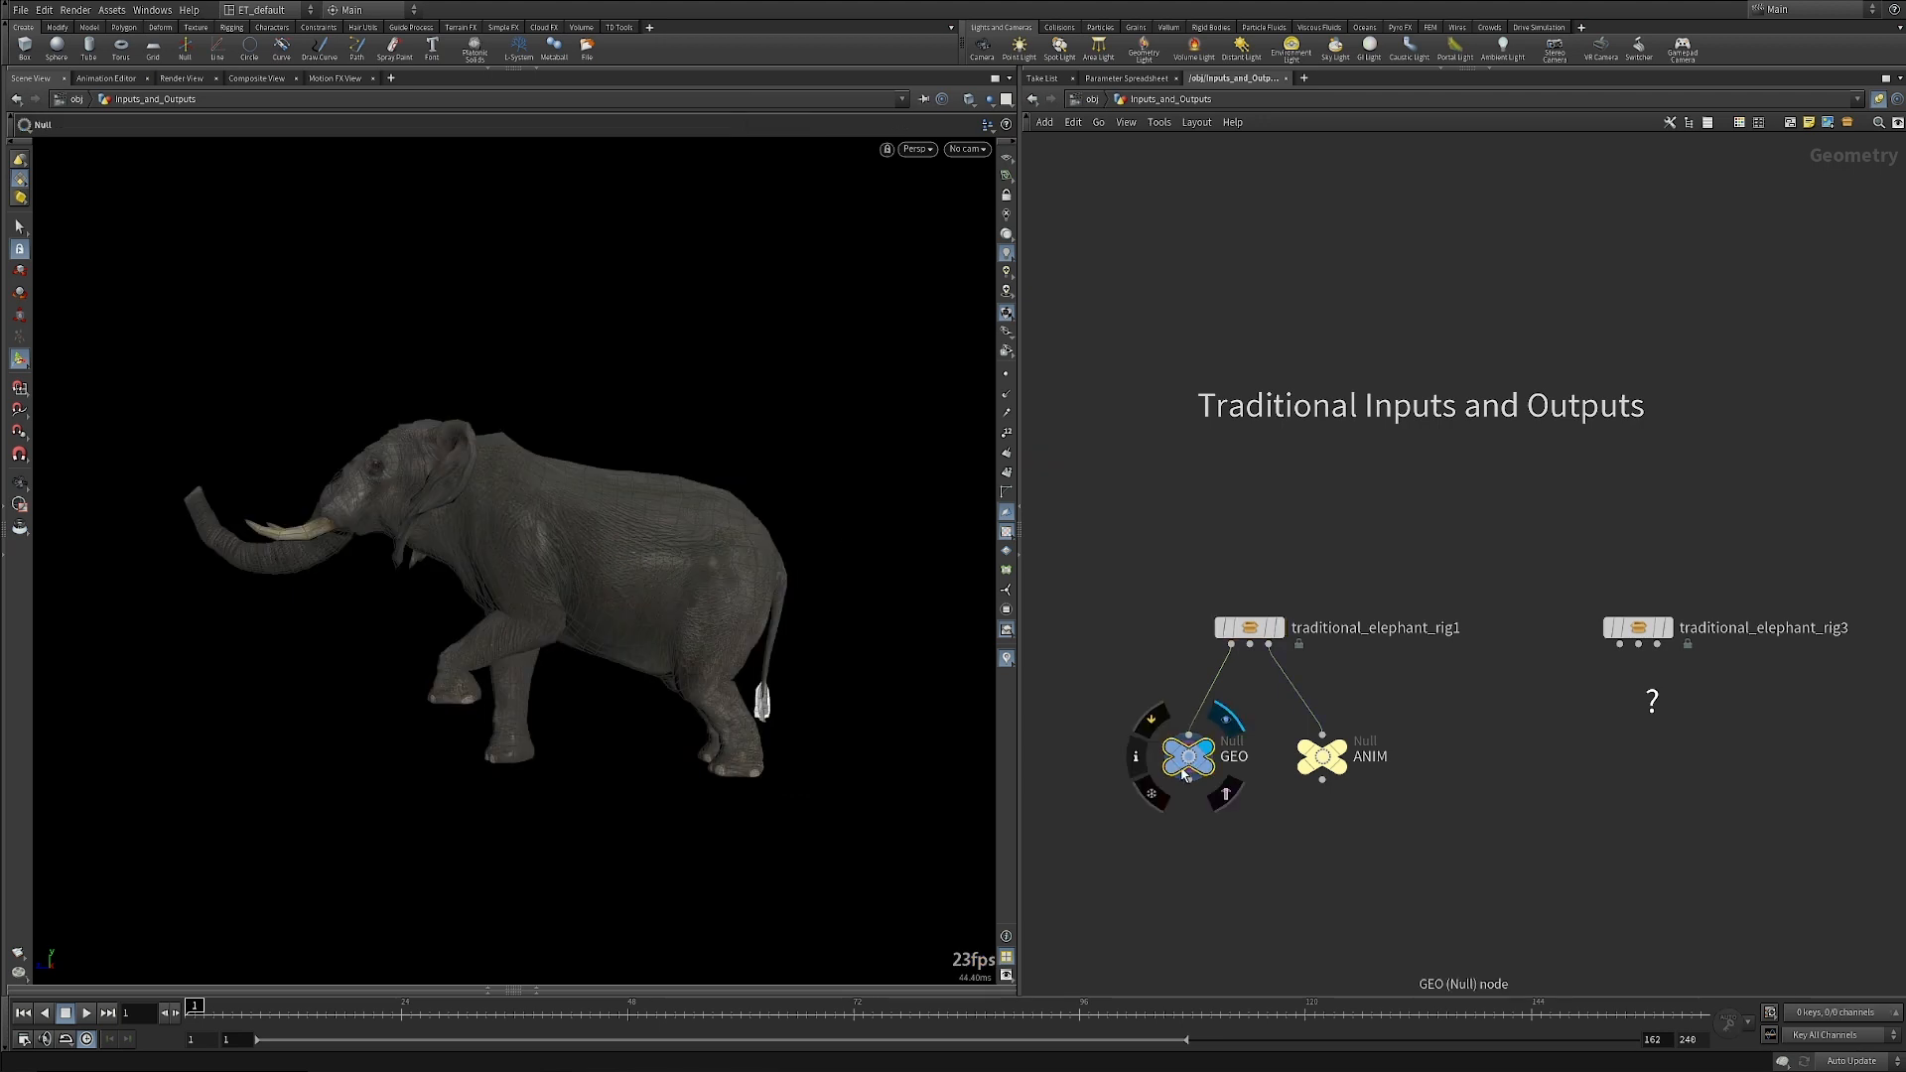
left_click(1268, 636)
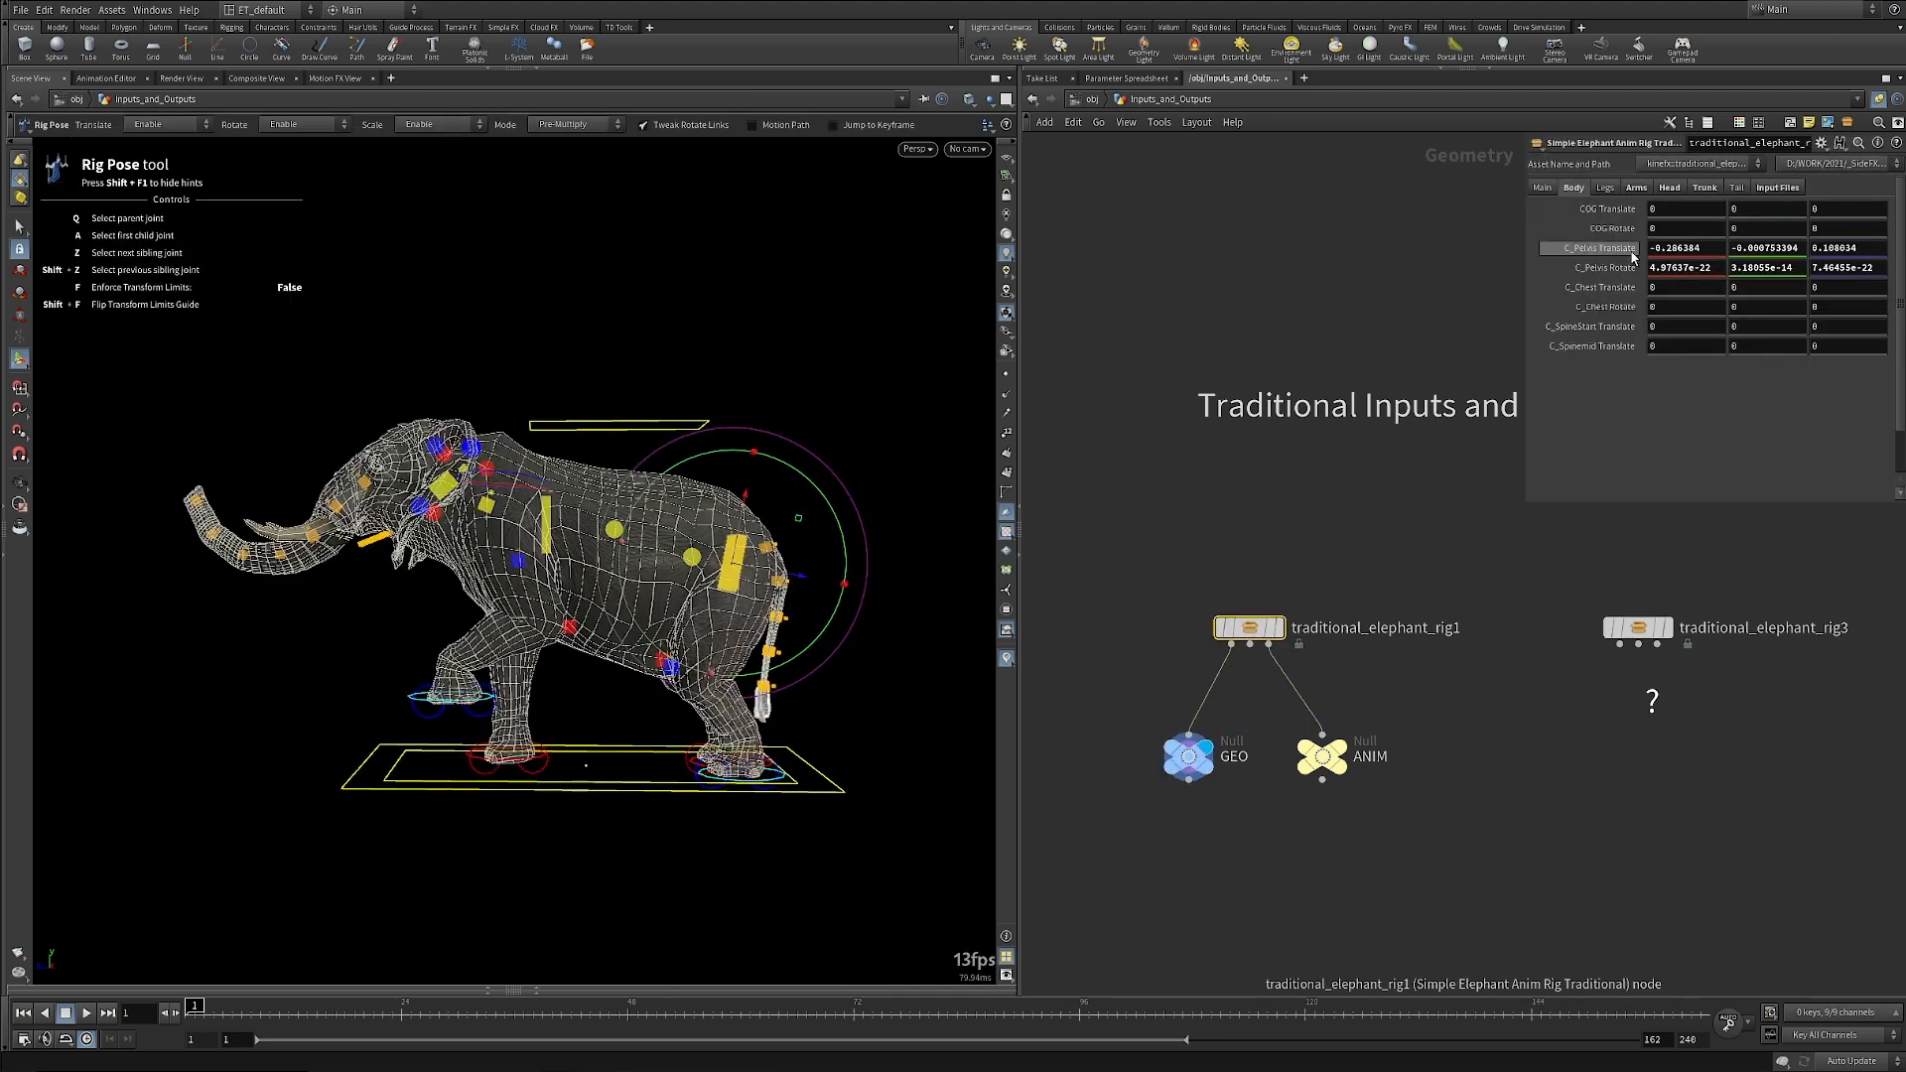
key("p")
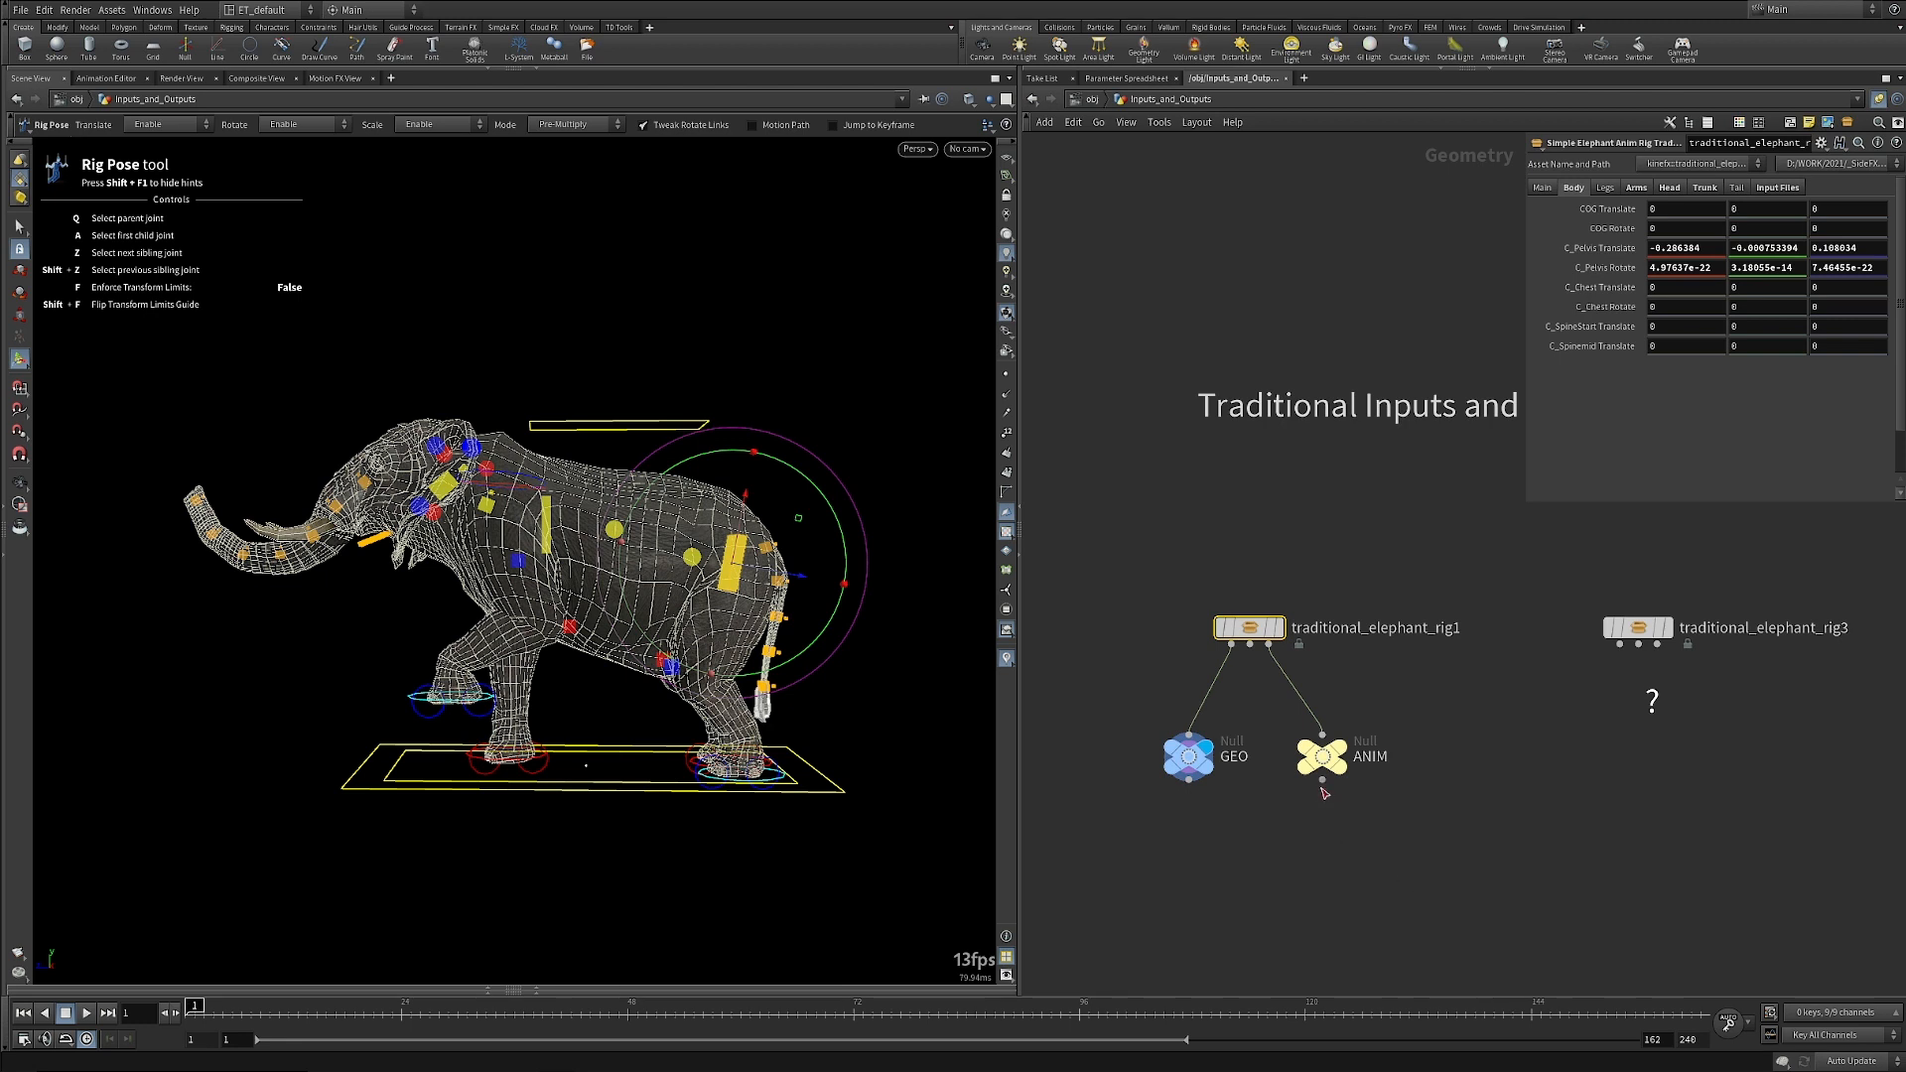
Try a connection from the ANIM null's output, cancel it and show the parameters of traditional_elephant_rig3.
left_click_drag(1322, 781, 1494, 839)
key("Escape")
left_click(1638, 627)
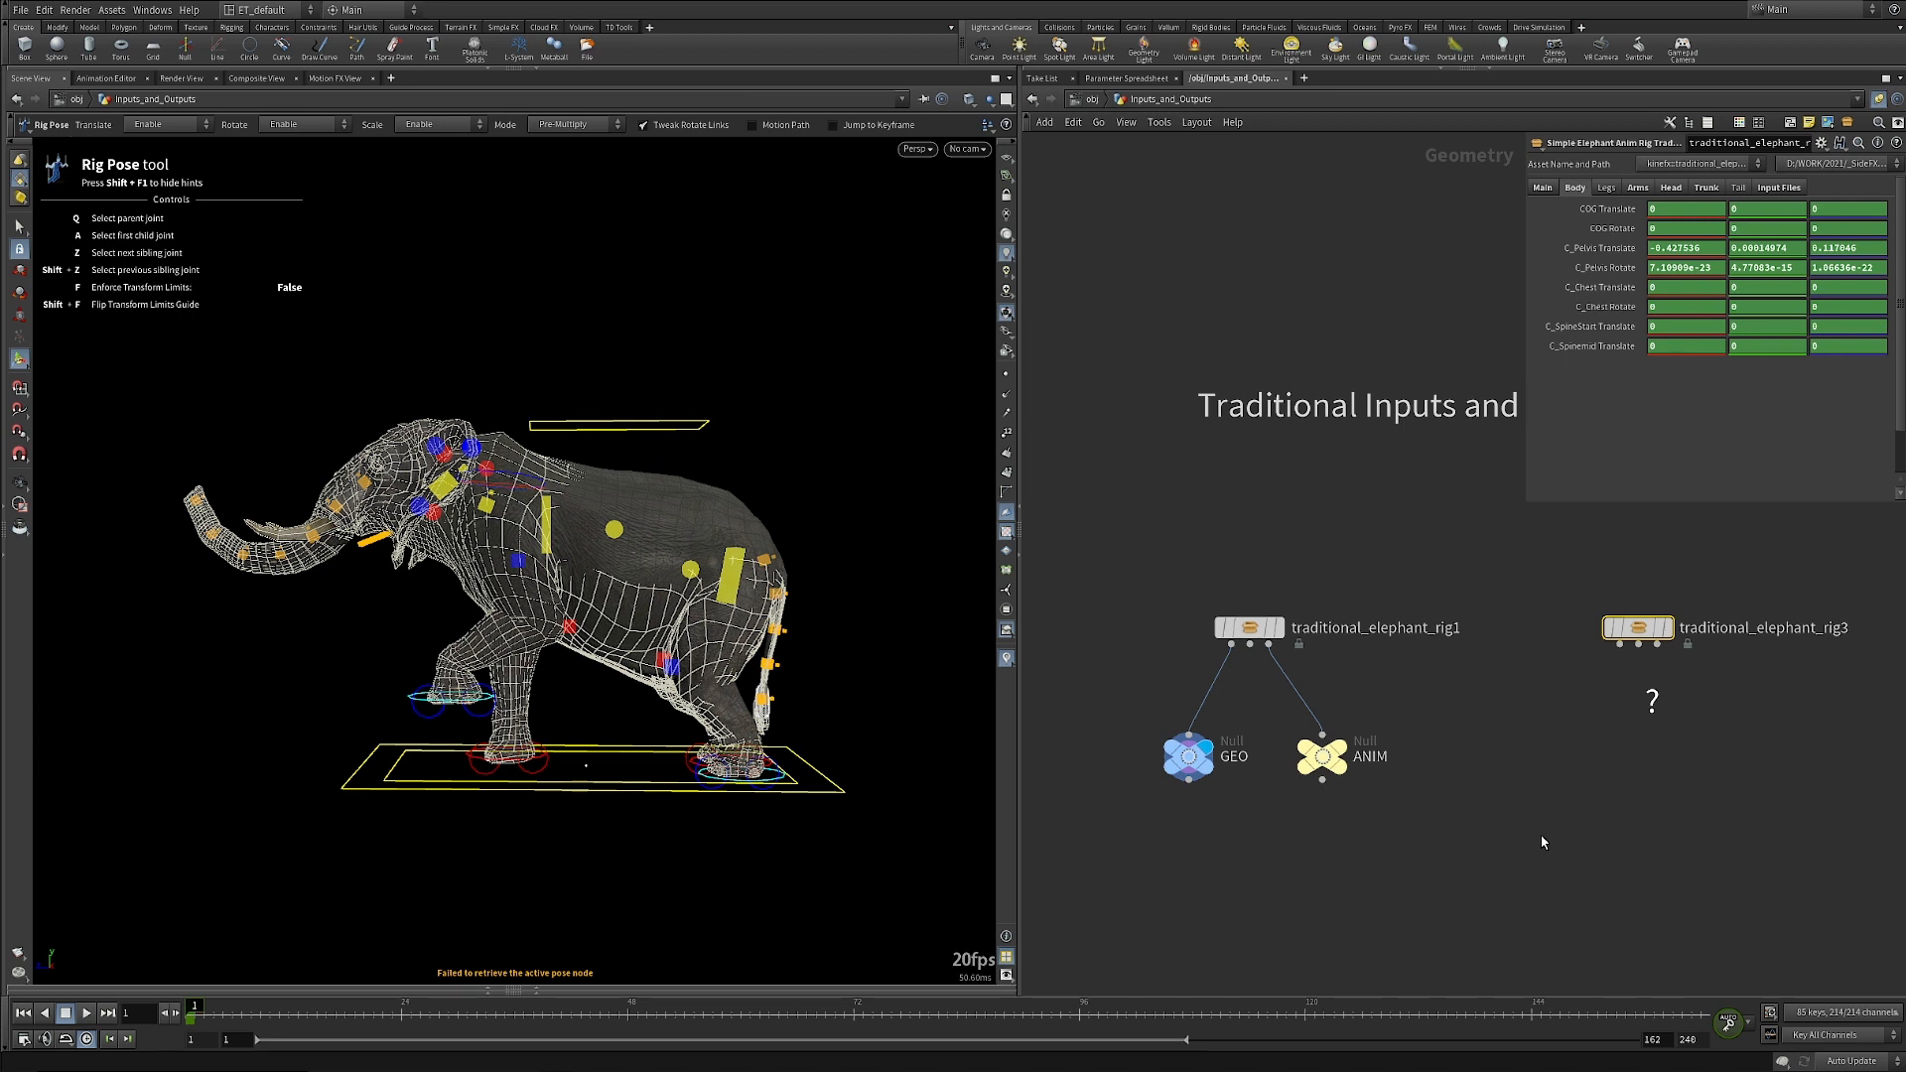
Display riglayer_elephant_rig in the Kinefx Rig Inputs and Output Options section and show its input file parameters.
middle_click_drag(1445, 911, 1434, 477)
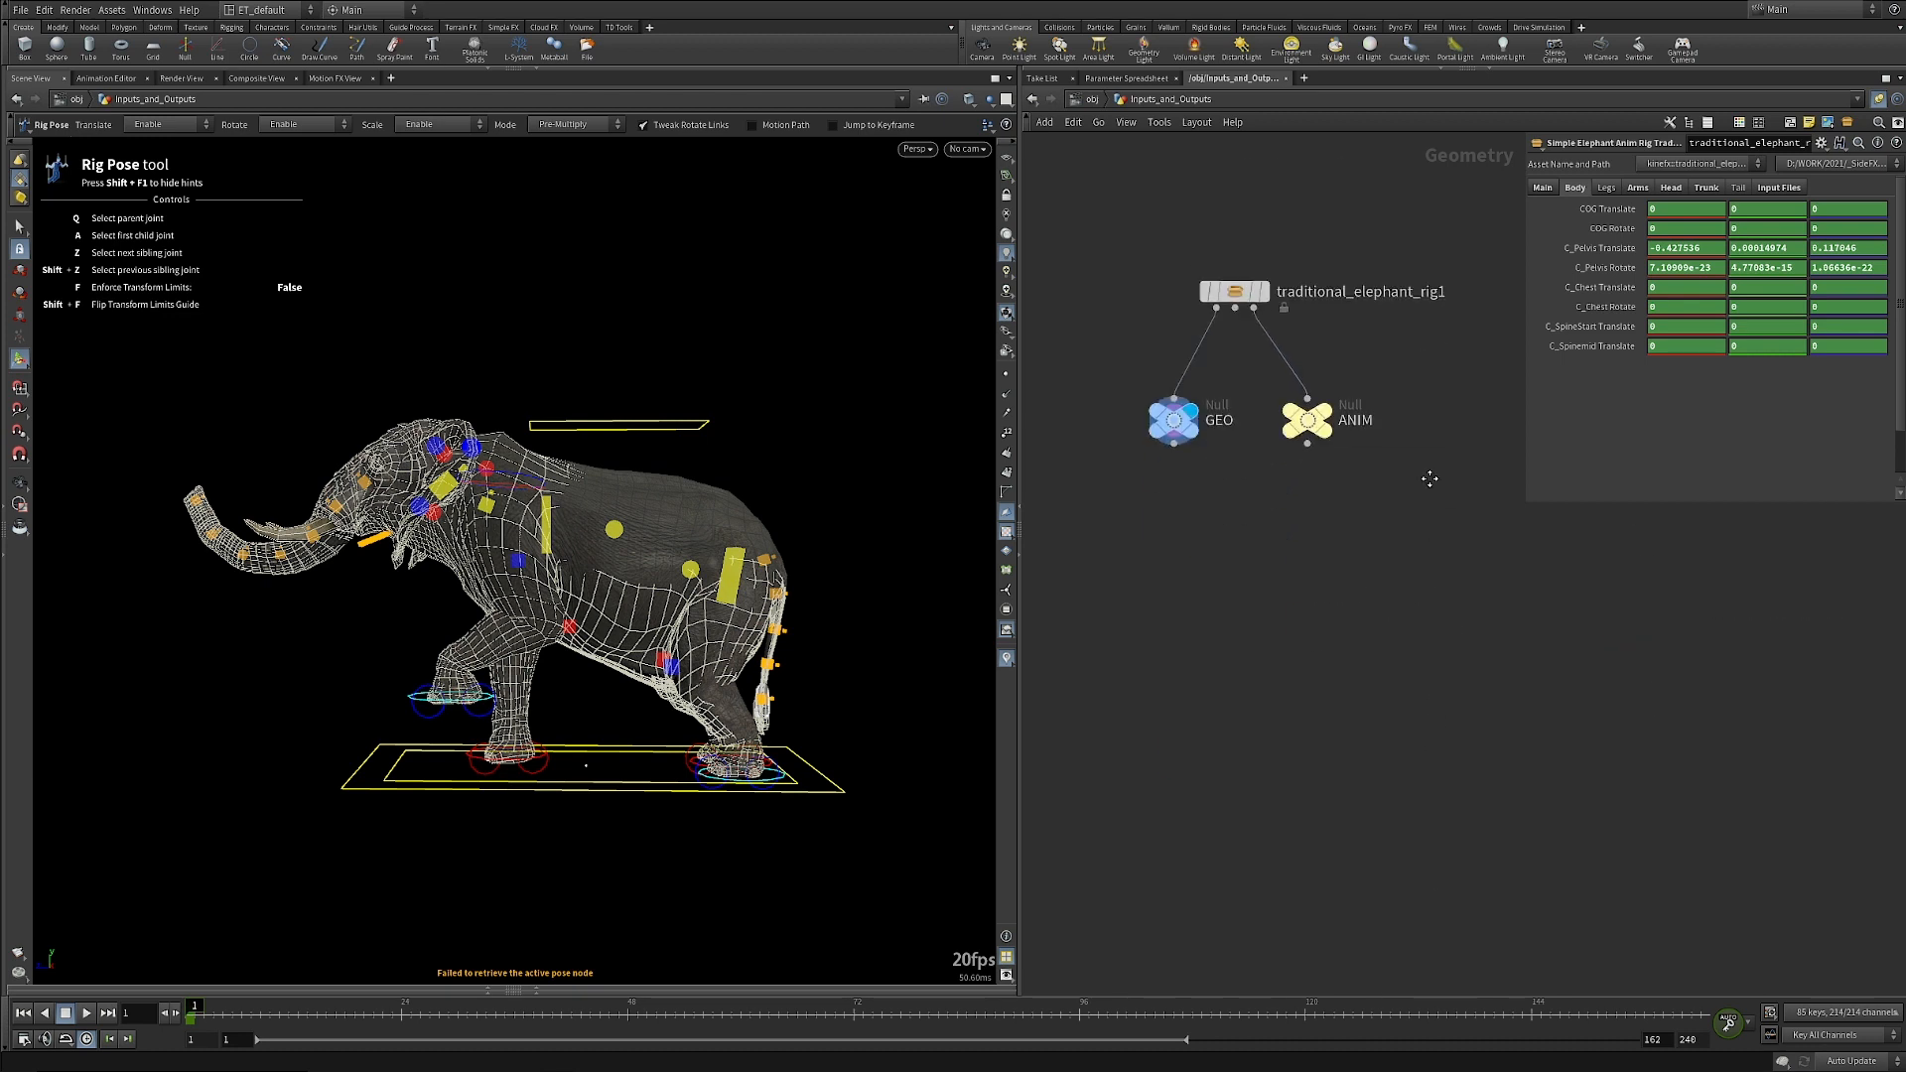
middle_click_drag(1353, 808, 1351, 418)
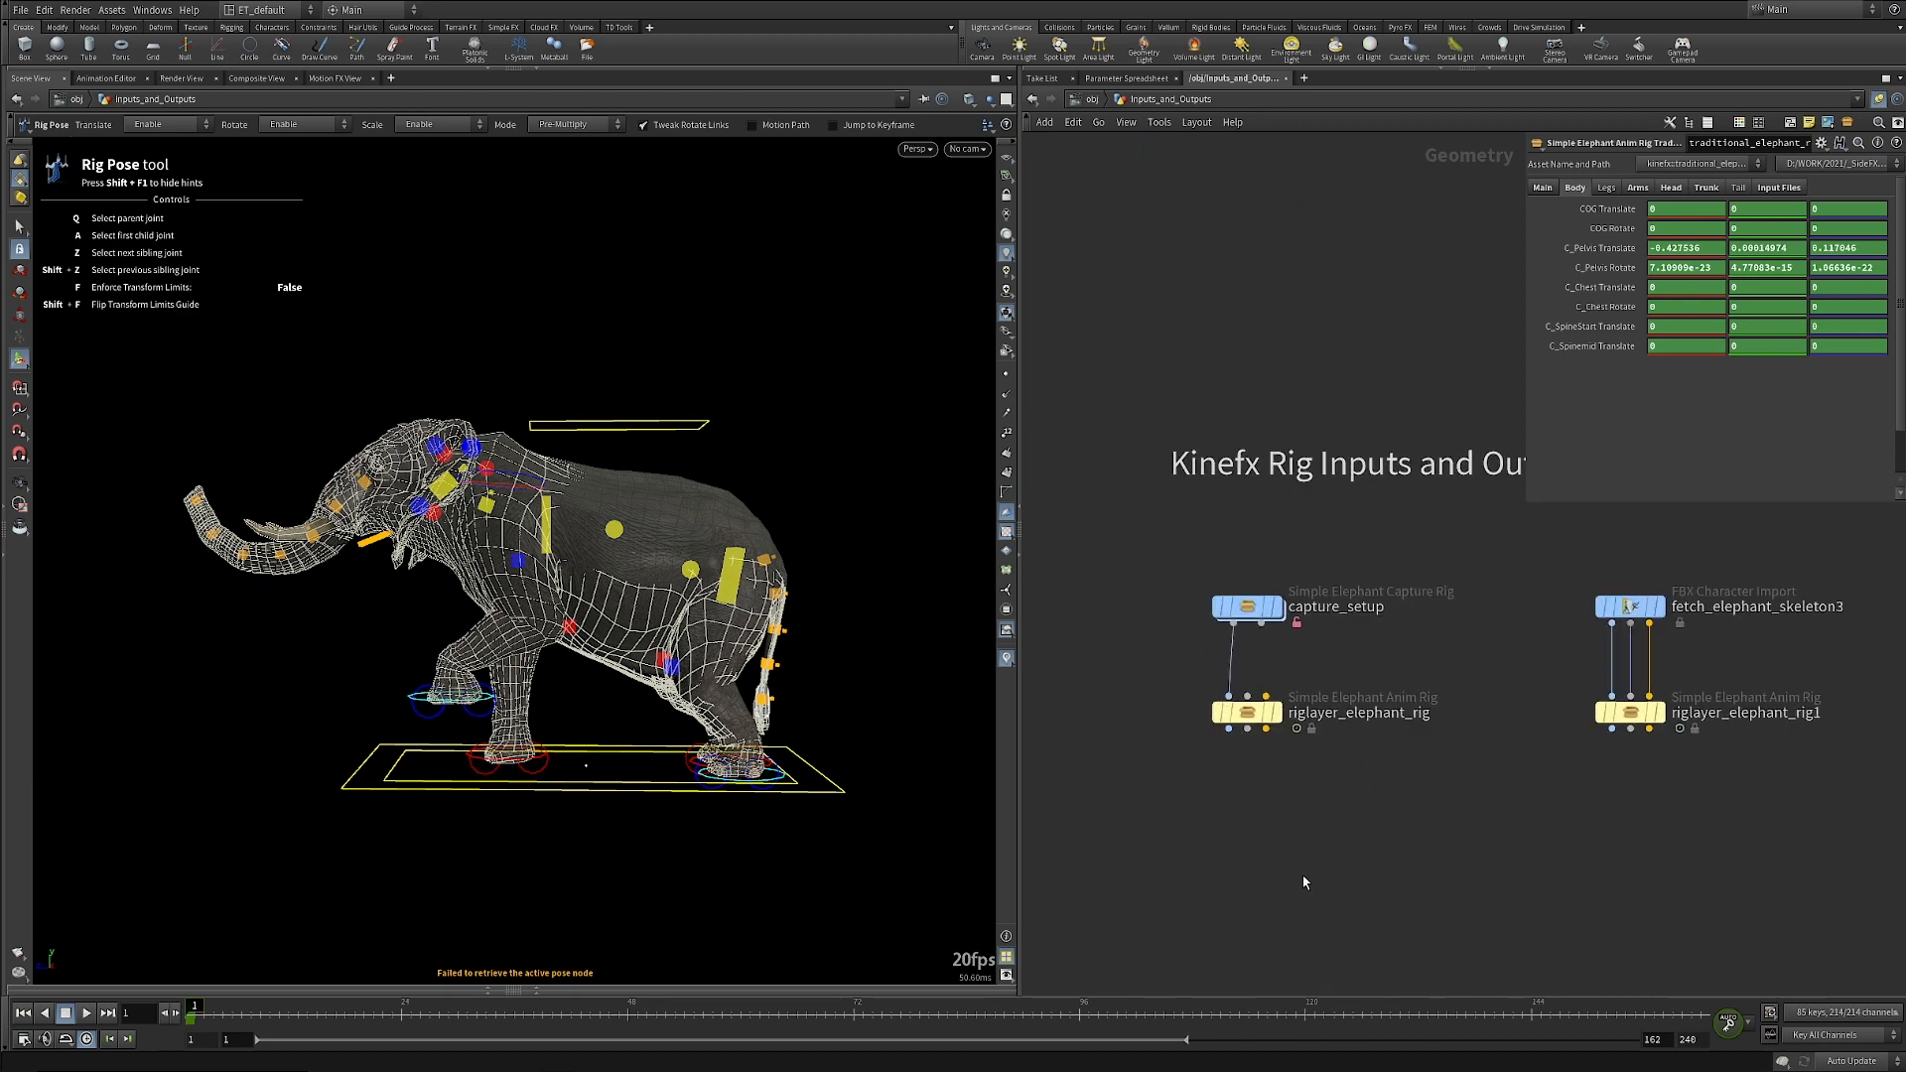
scroll(1304, 881, "up", 1)
left_click(1247, 707)
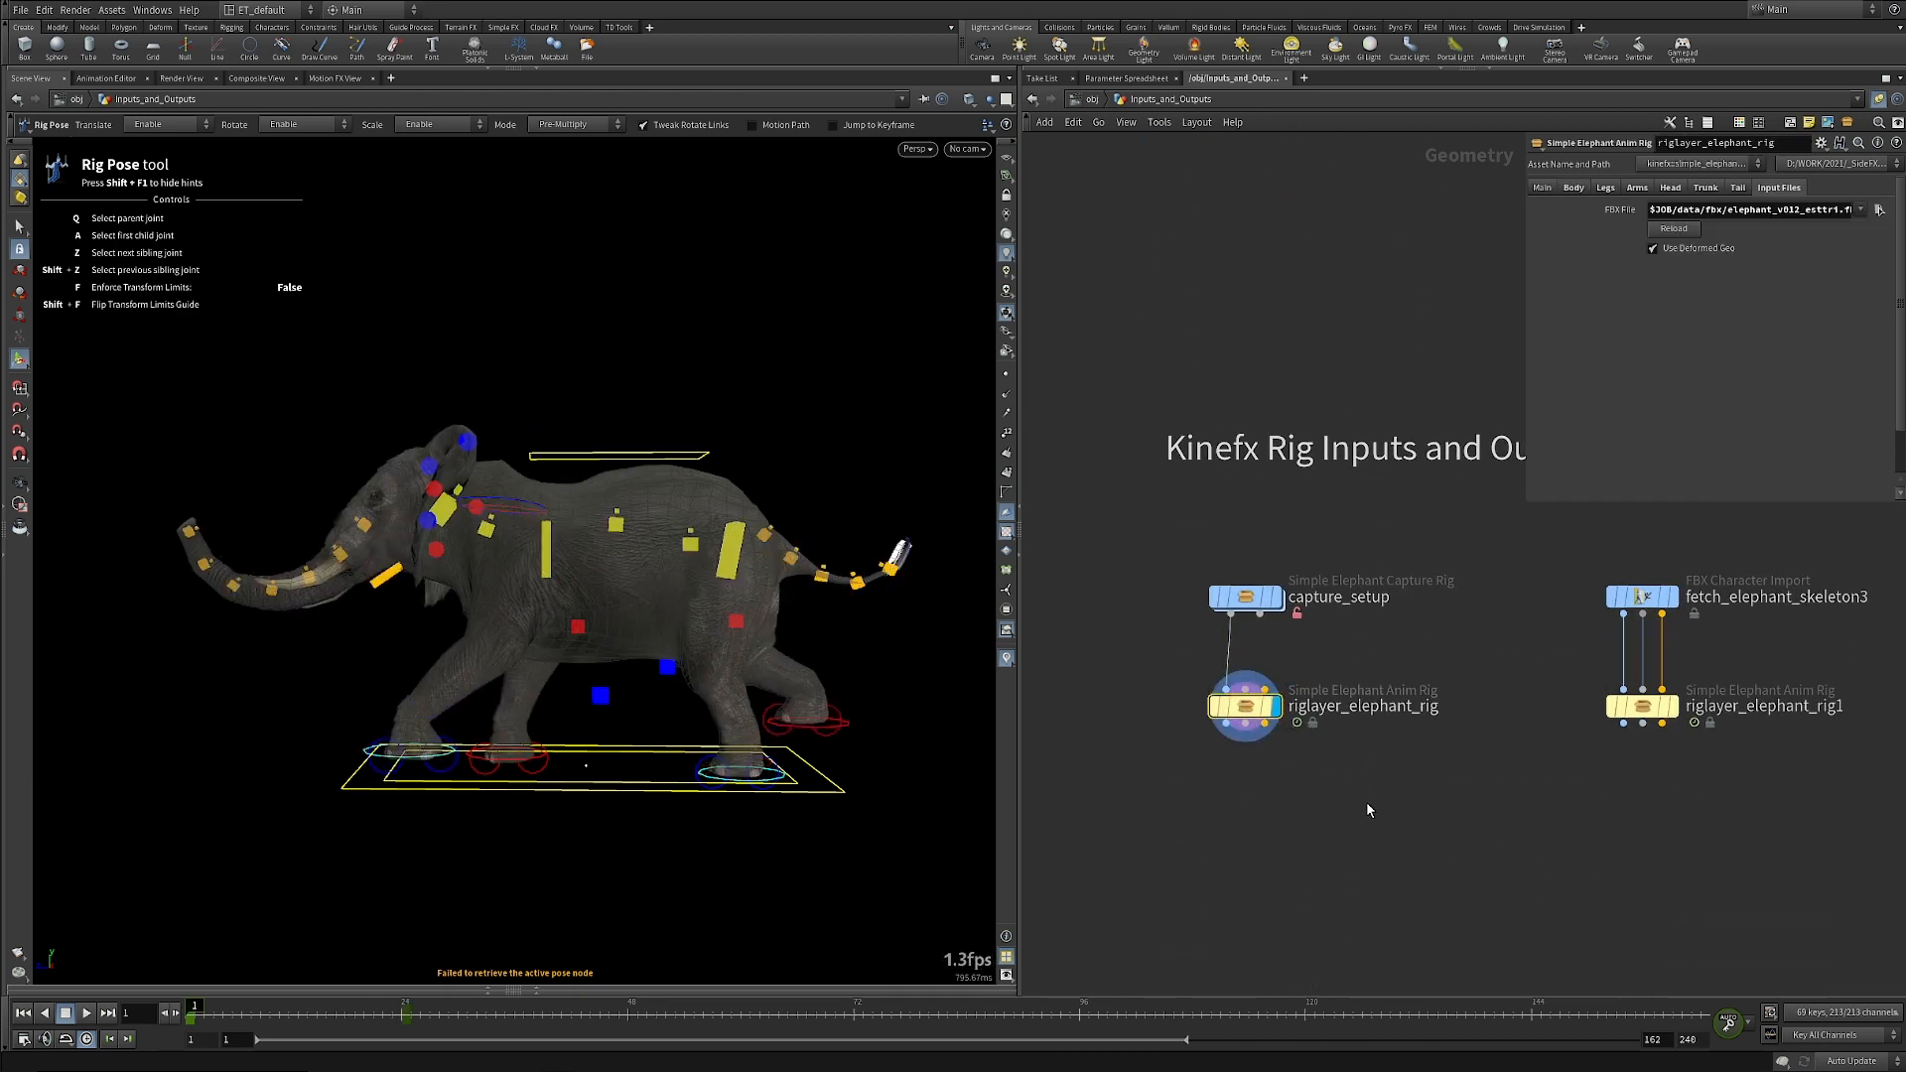
middle_click_drag(1366, 811, 1358, 863)
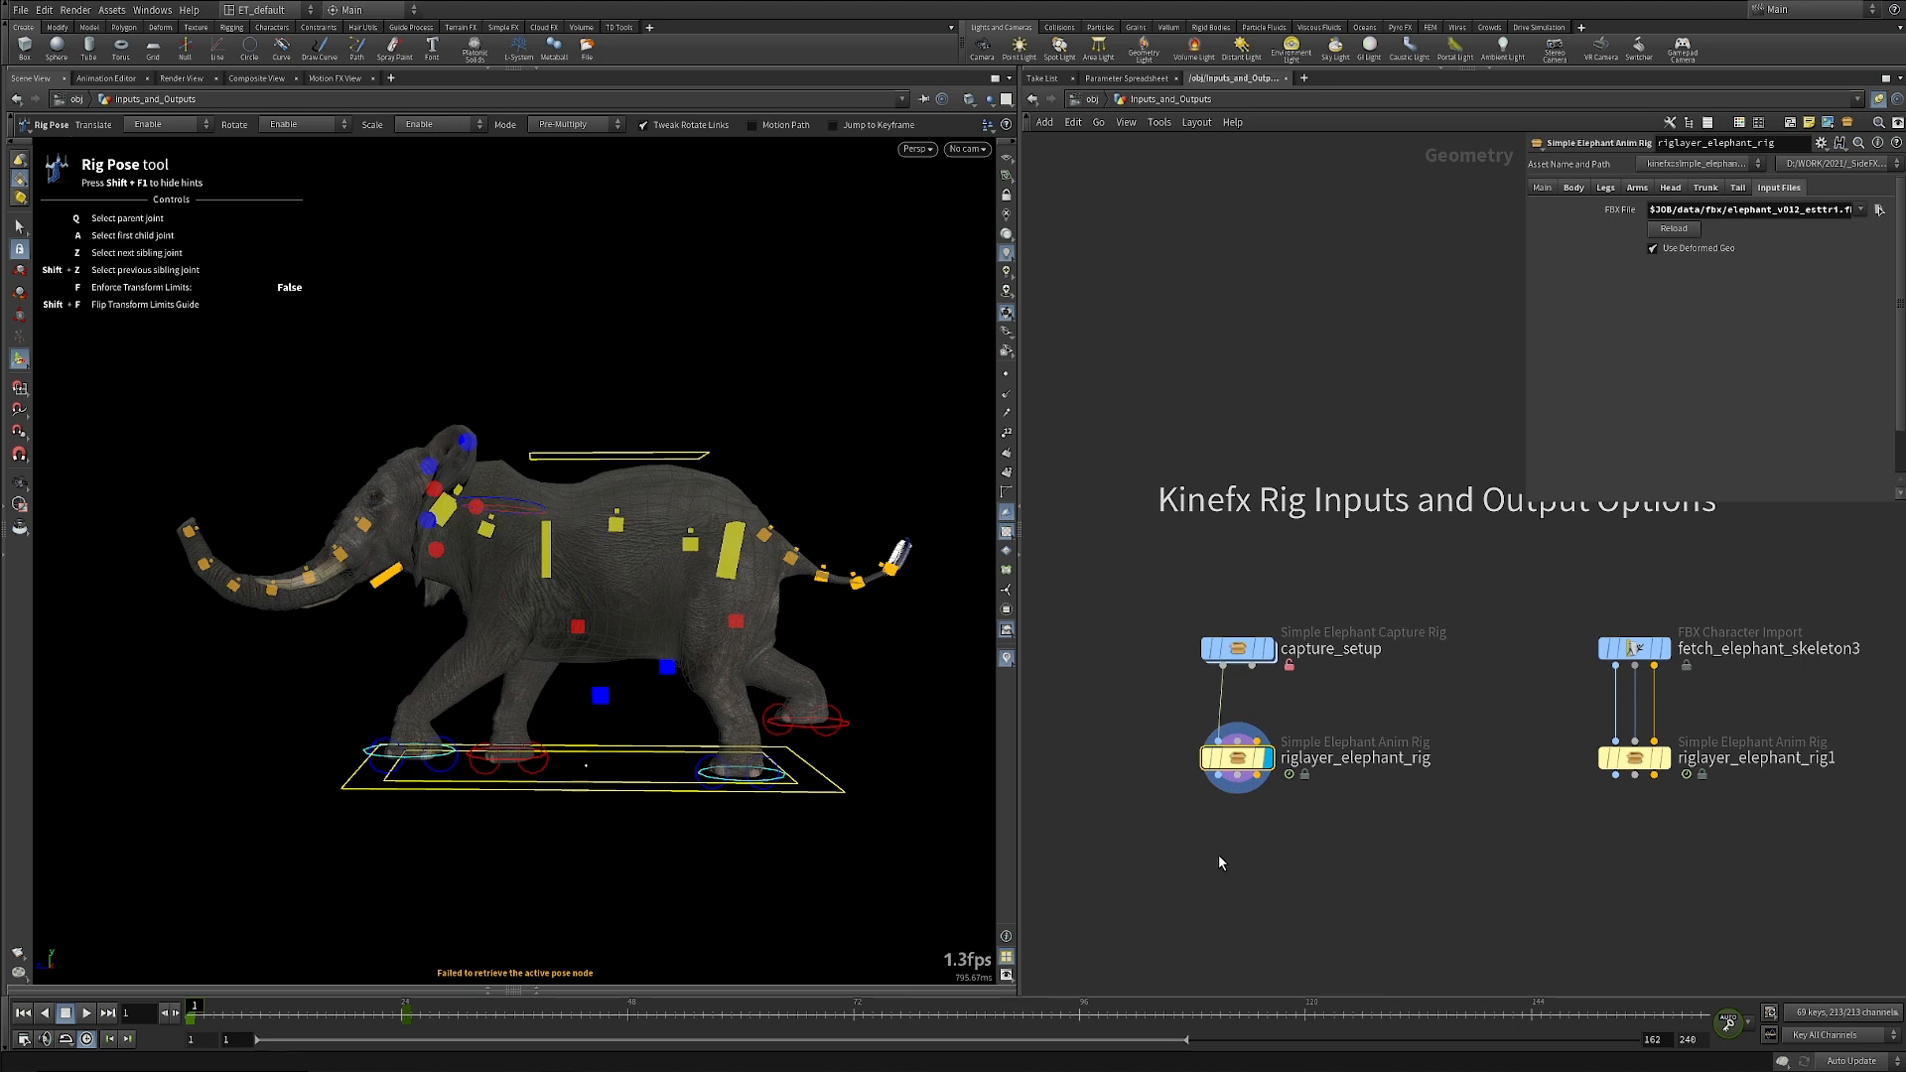
mouse_move(1217, 746)
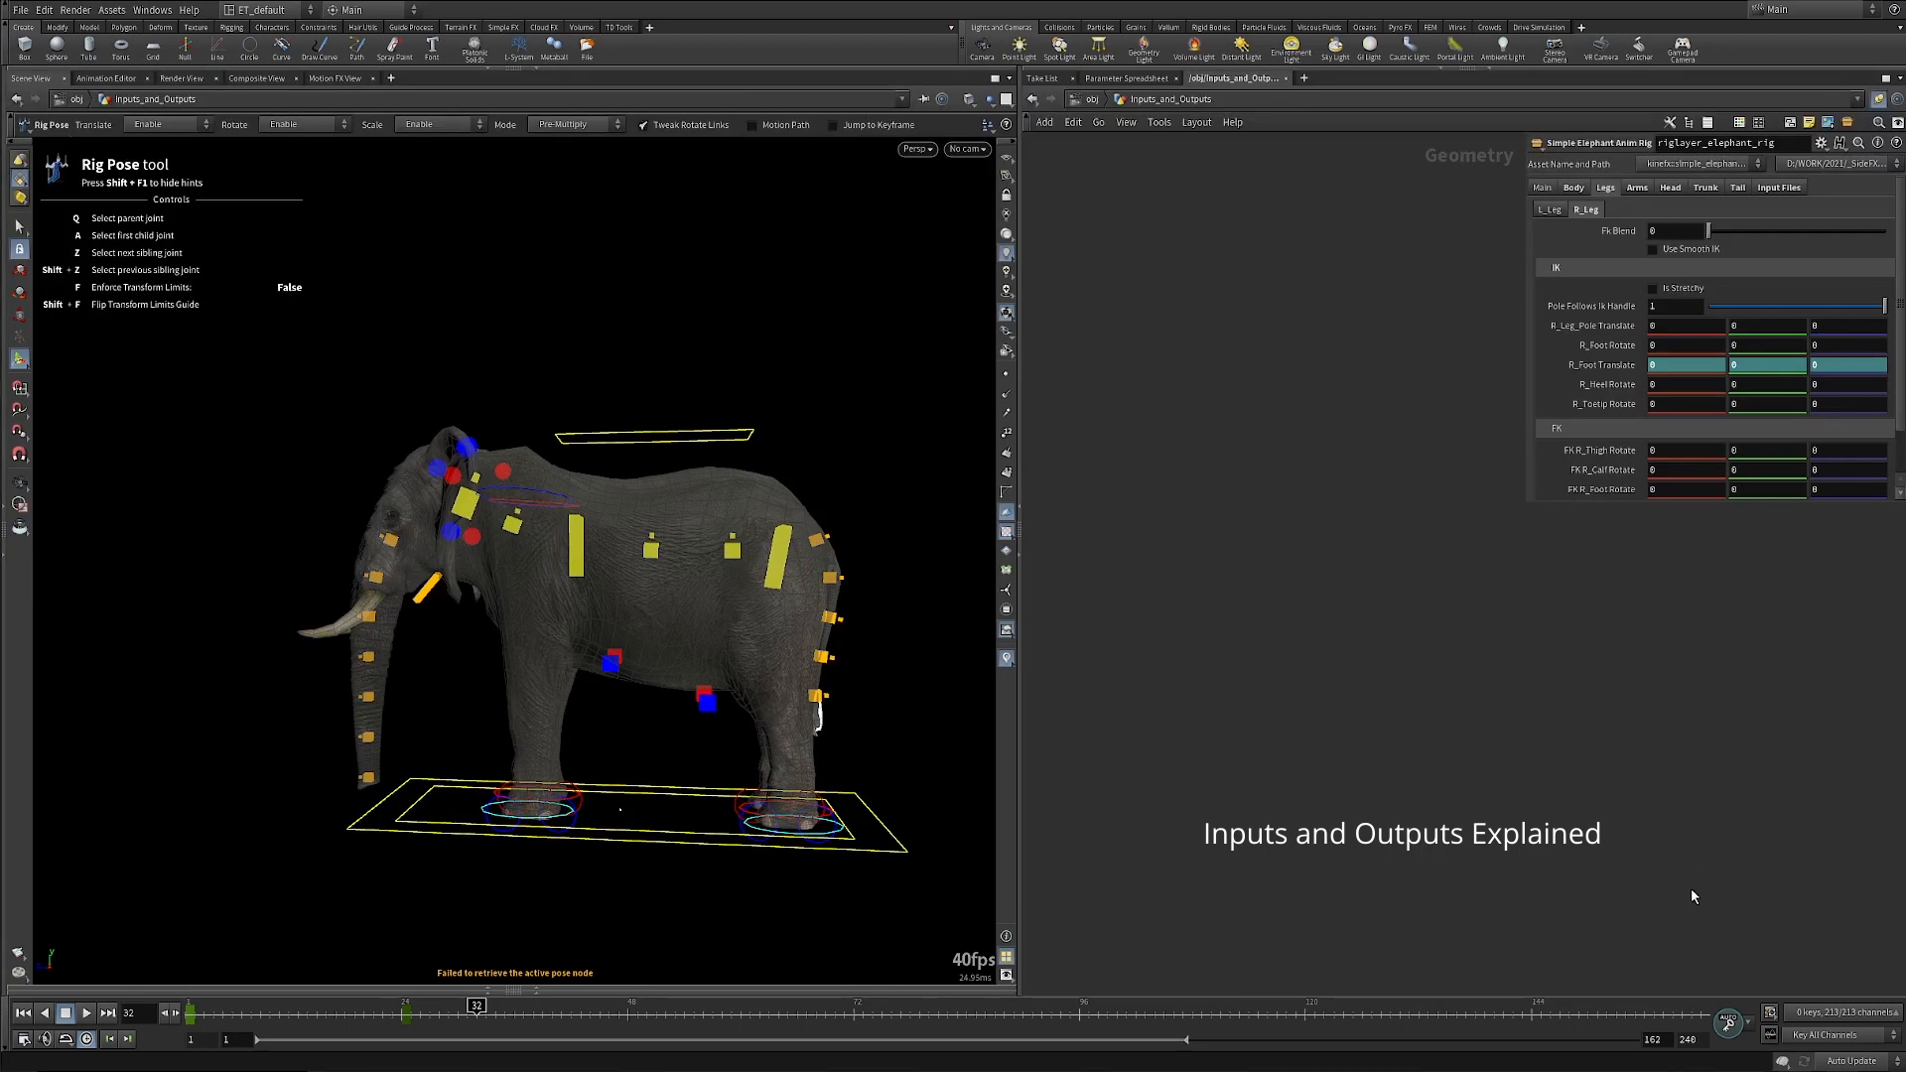
Display base_animation in the Animation from Rig group and scrub its walk to frame 3.
middle_click_drag(1669, 910, 1265, 526)
scroll(1275, 746, "up", 3)
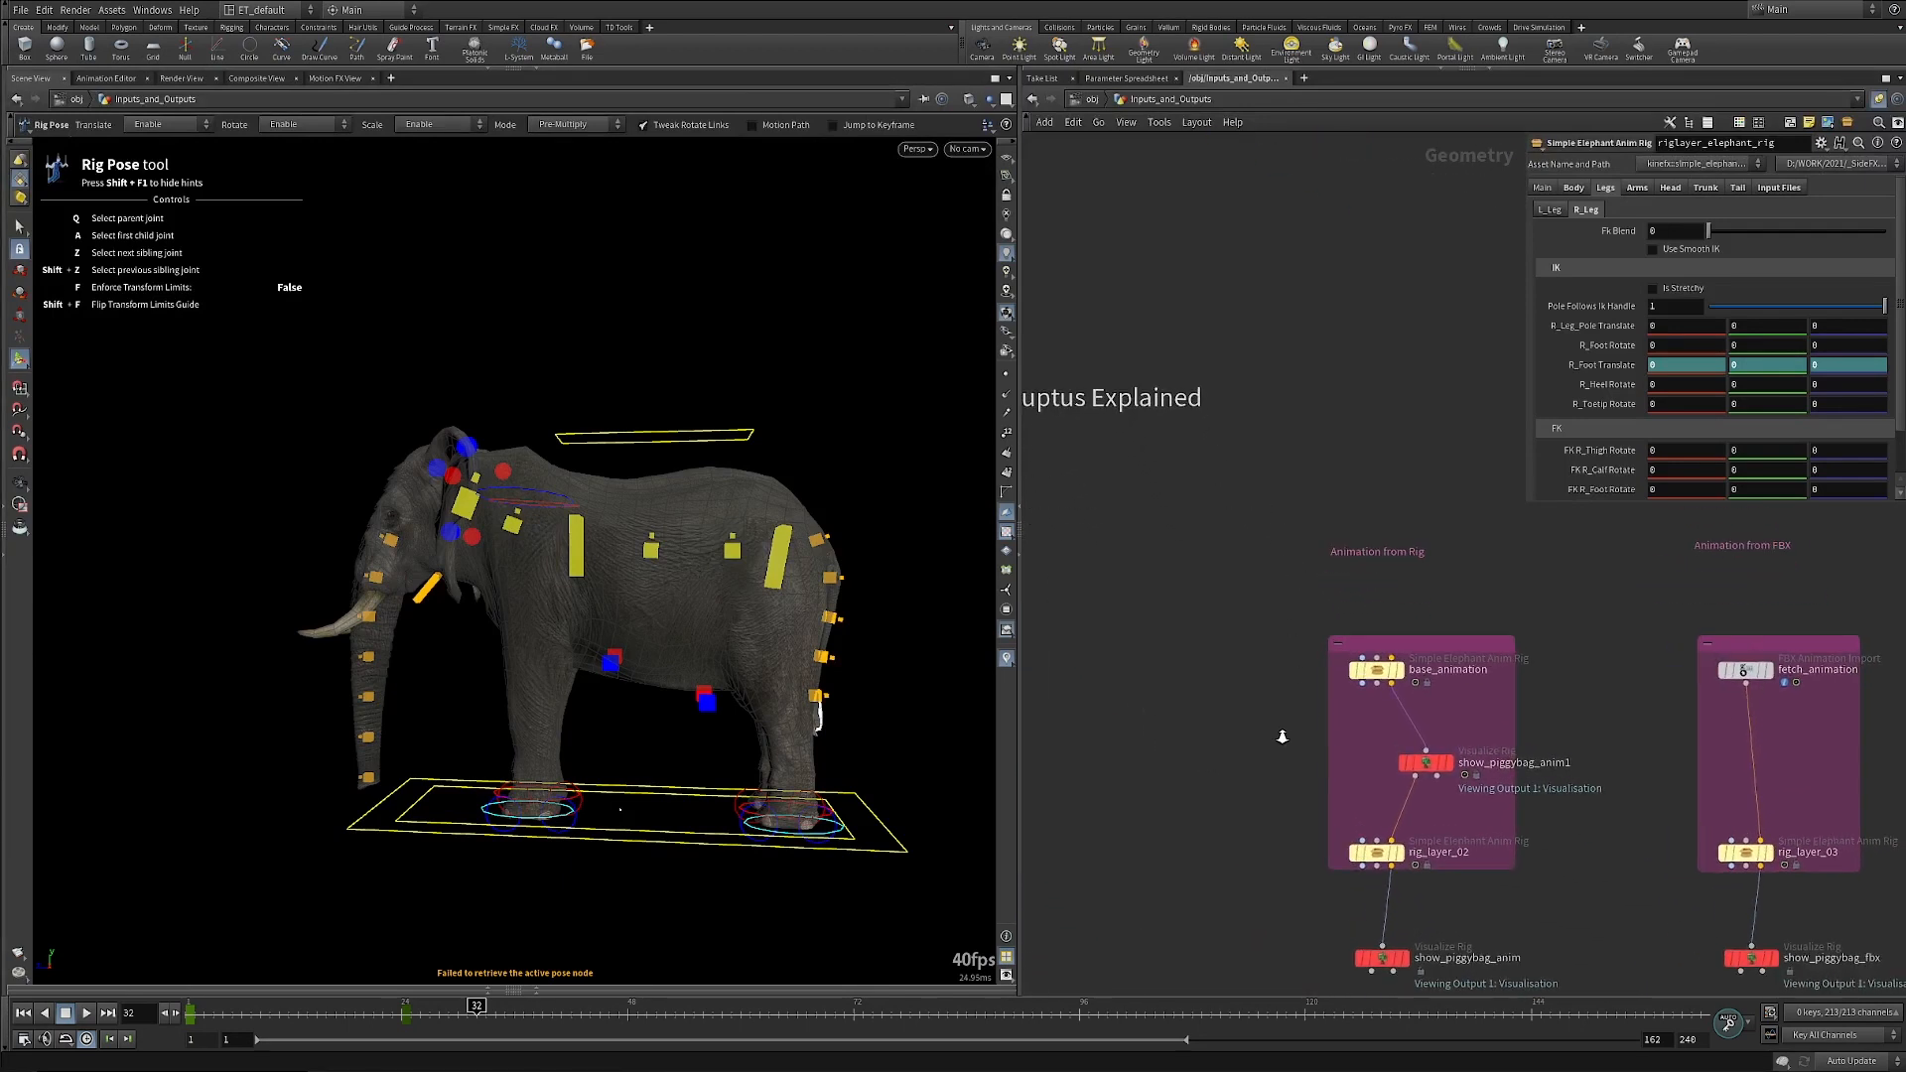
middle_click_drag(1265, 762, 1184, 723)
scroll(1212, 694, "up", 1)
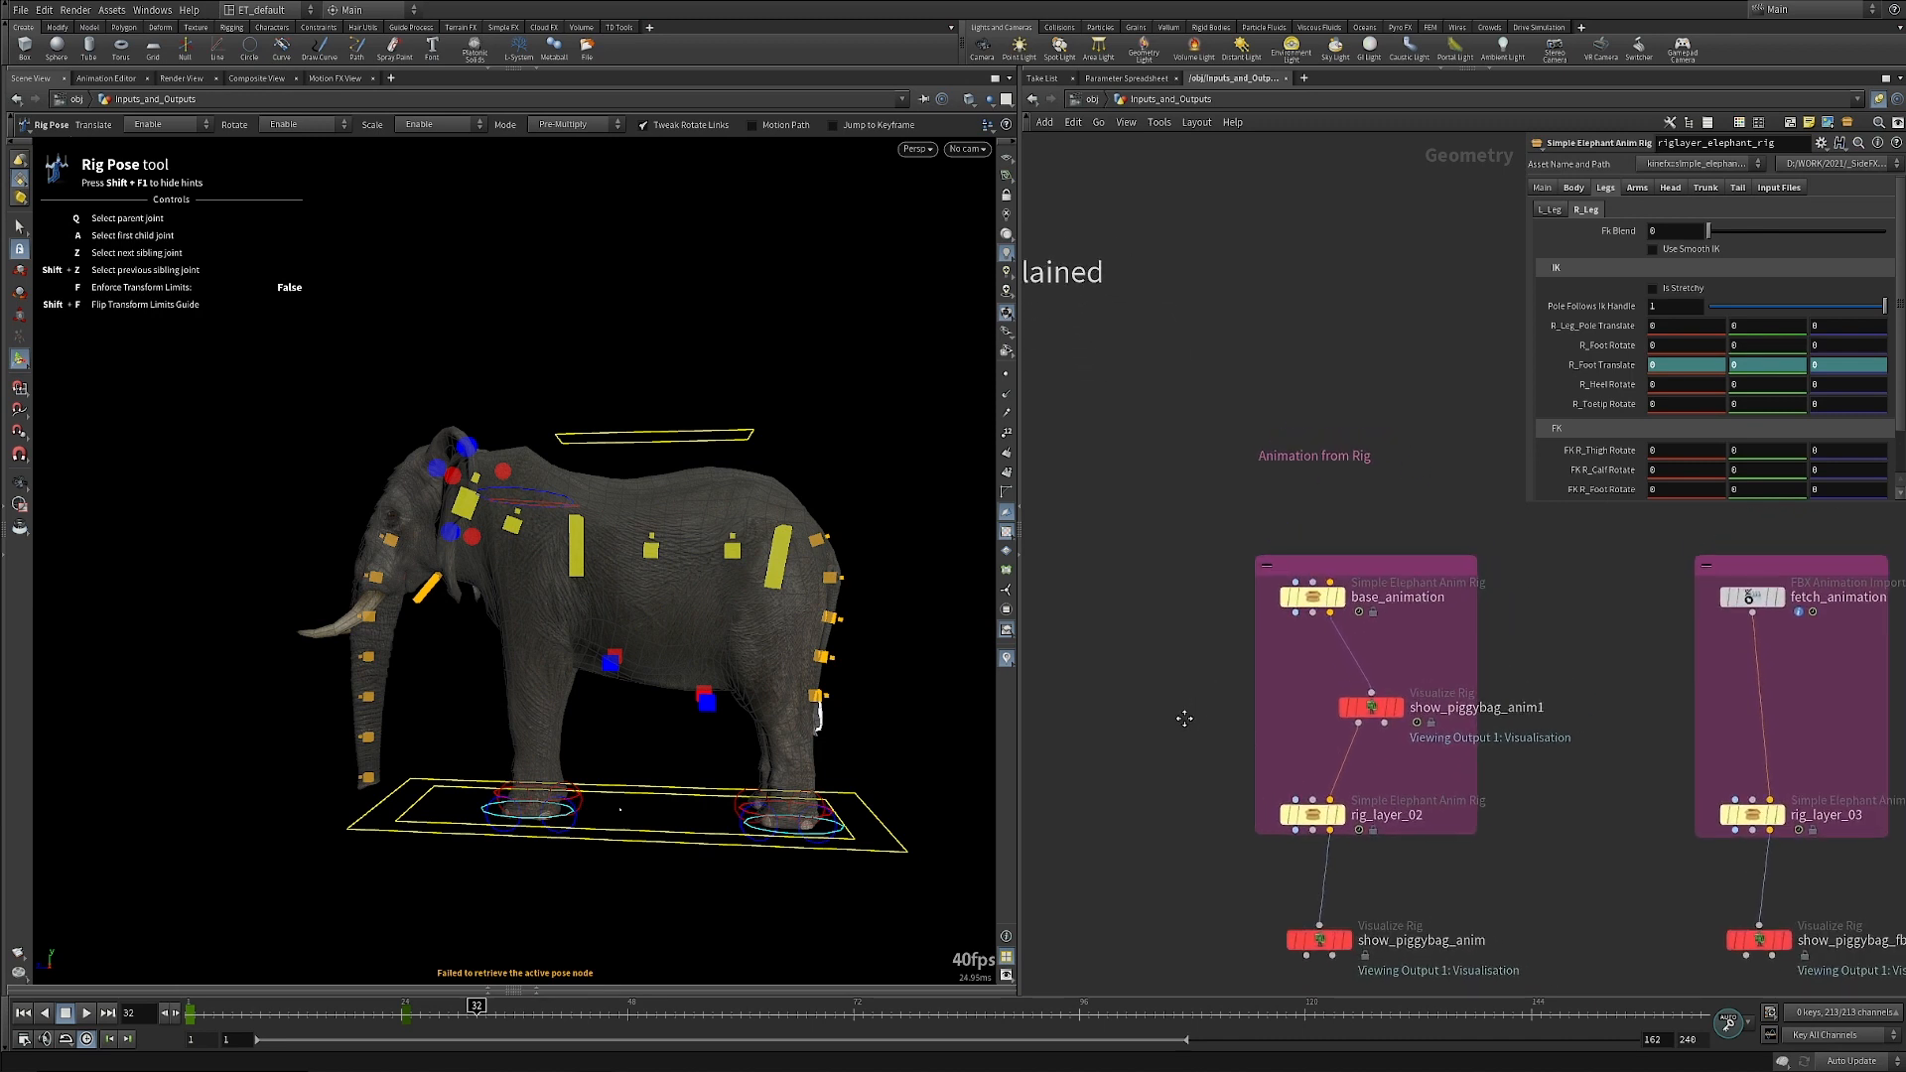
left_click(1342, 608)
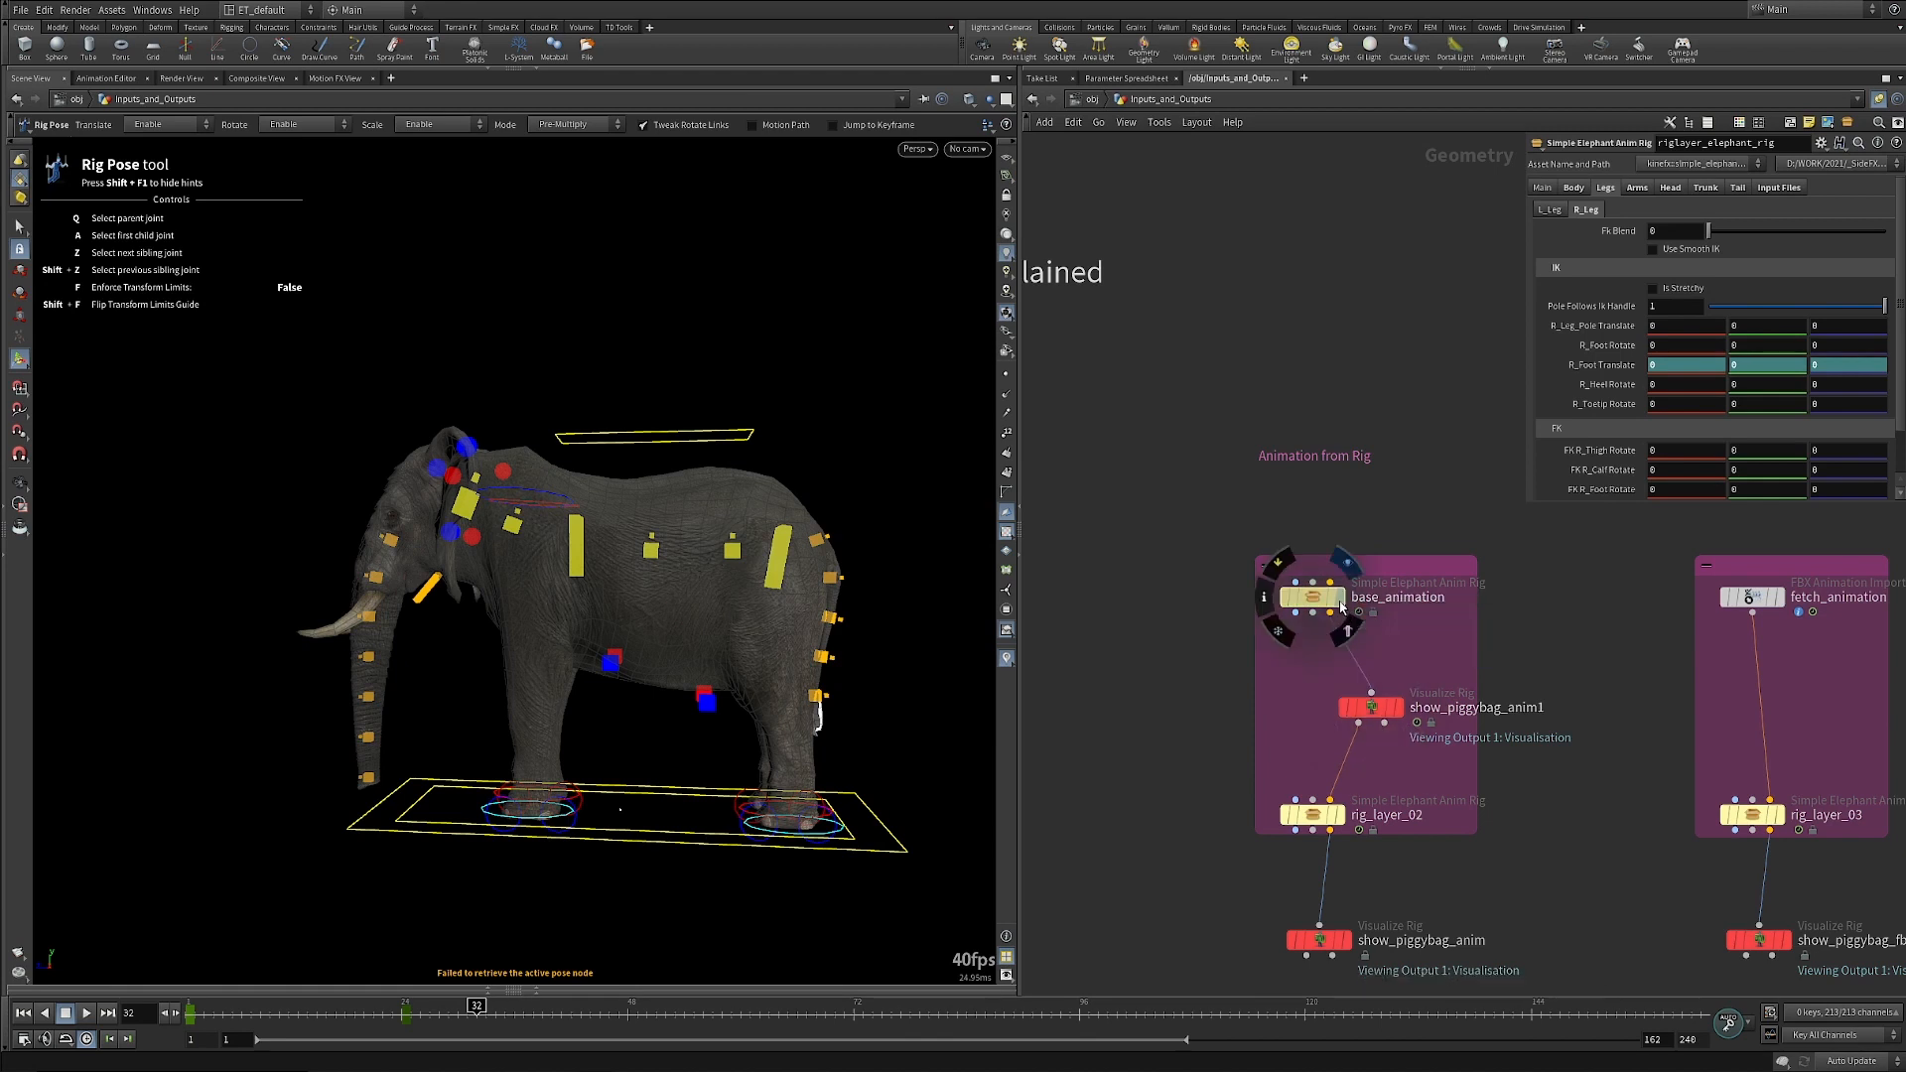
left_click(1315, 601)
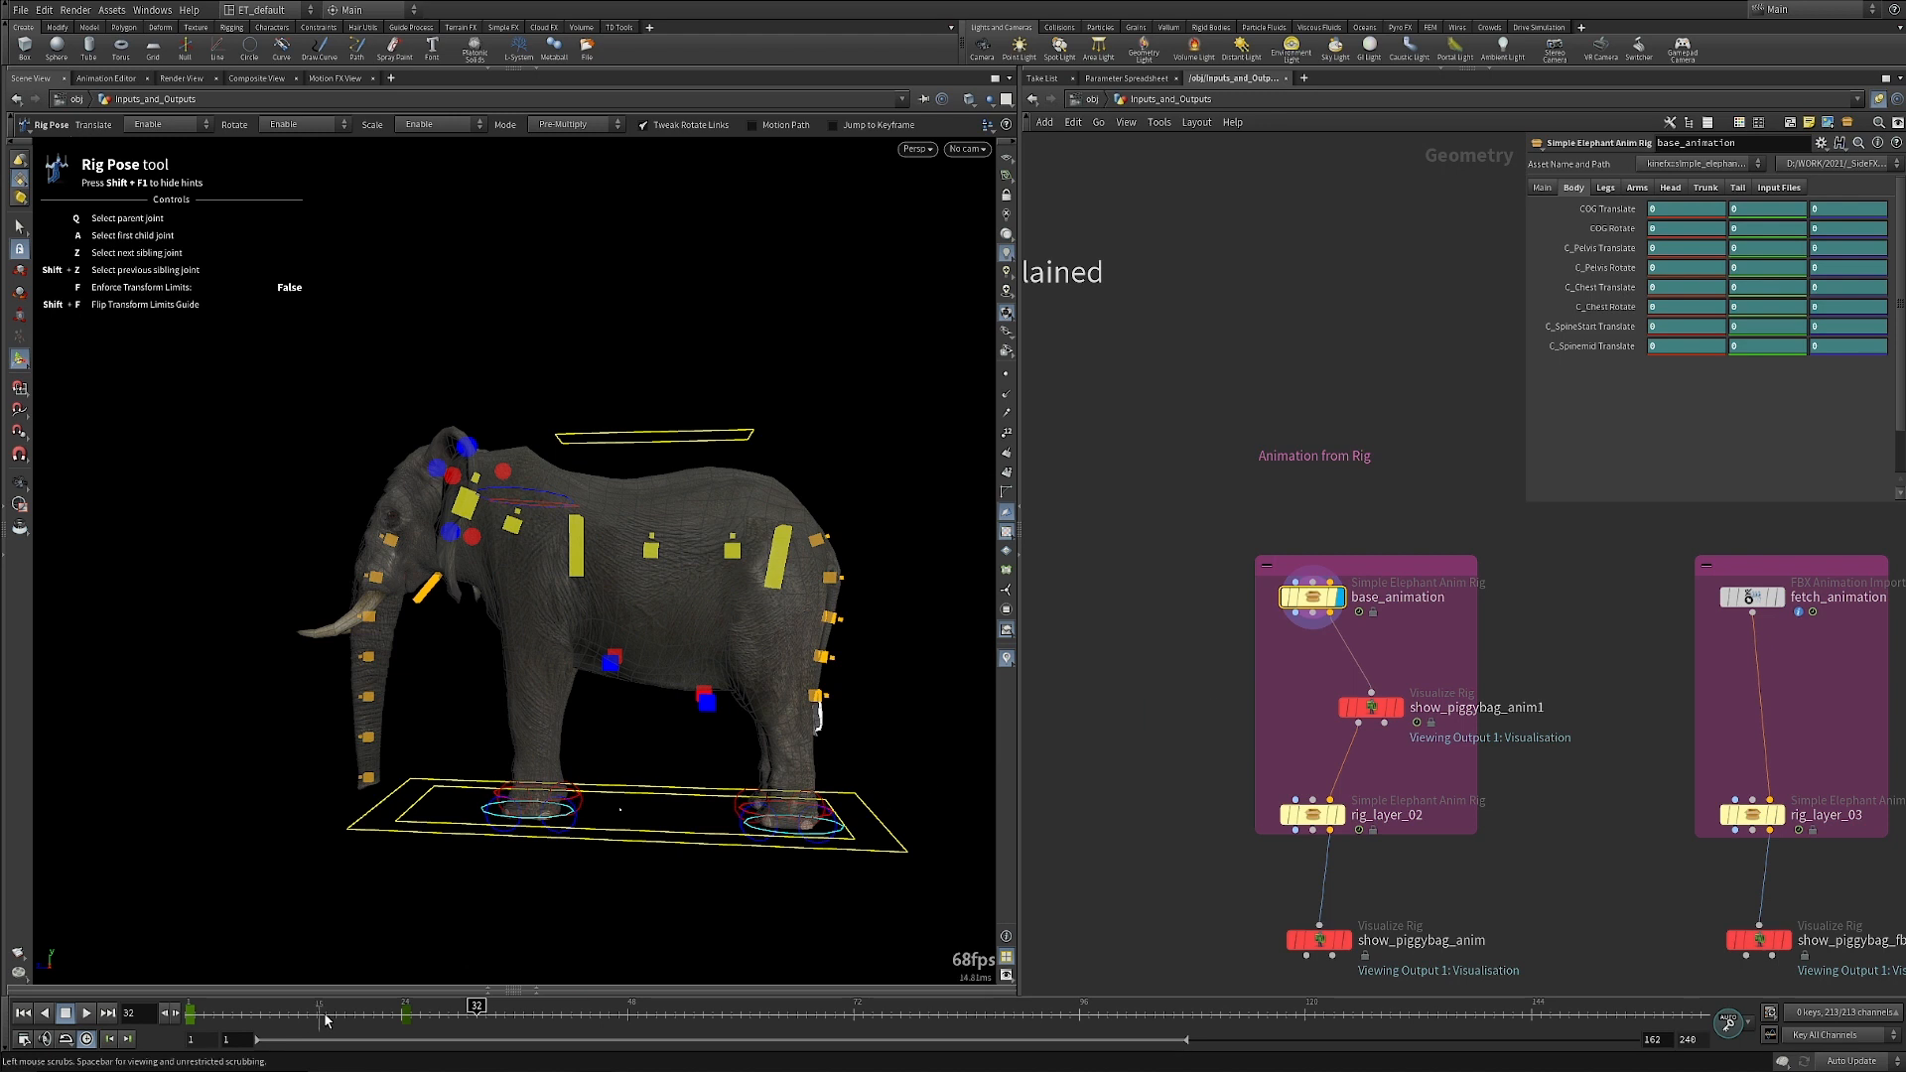
left_click_drag(343, 1013, 274, 1021)
mouse_move(170, 1013)
left_mouse_down()
mouse_move(417, 1013)
mouse_move(203, 1014)
left_mouse_up()
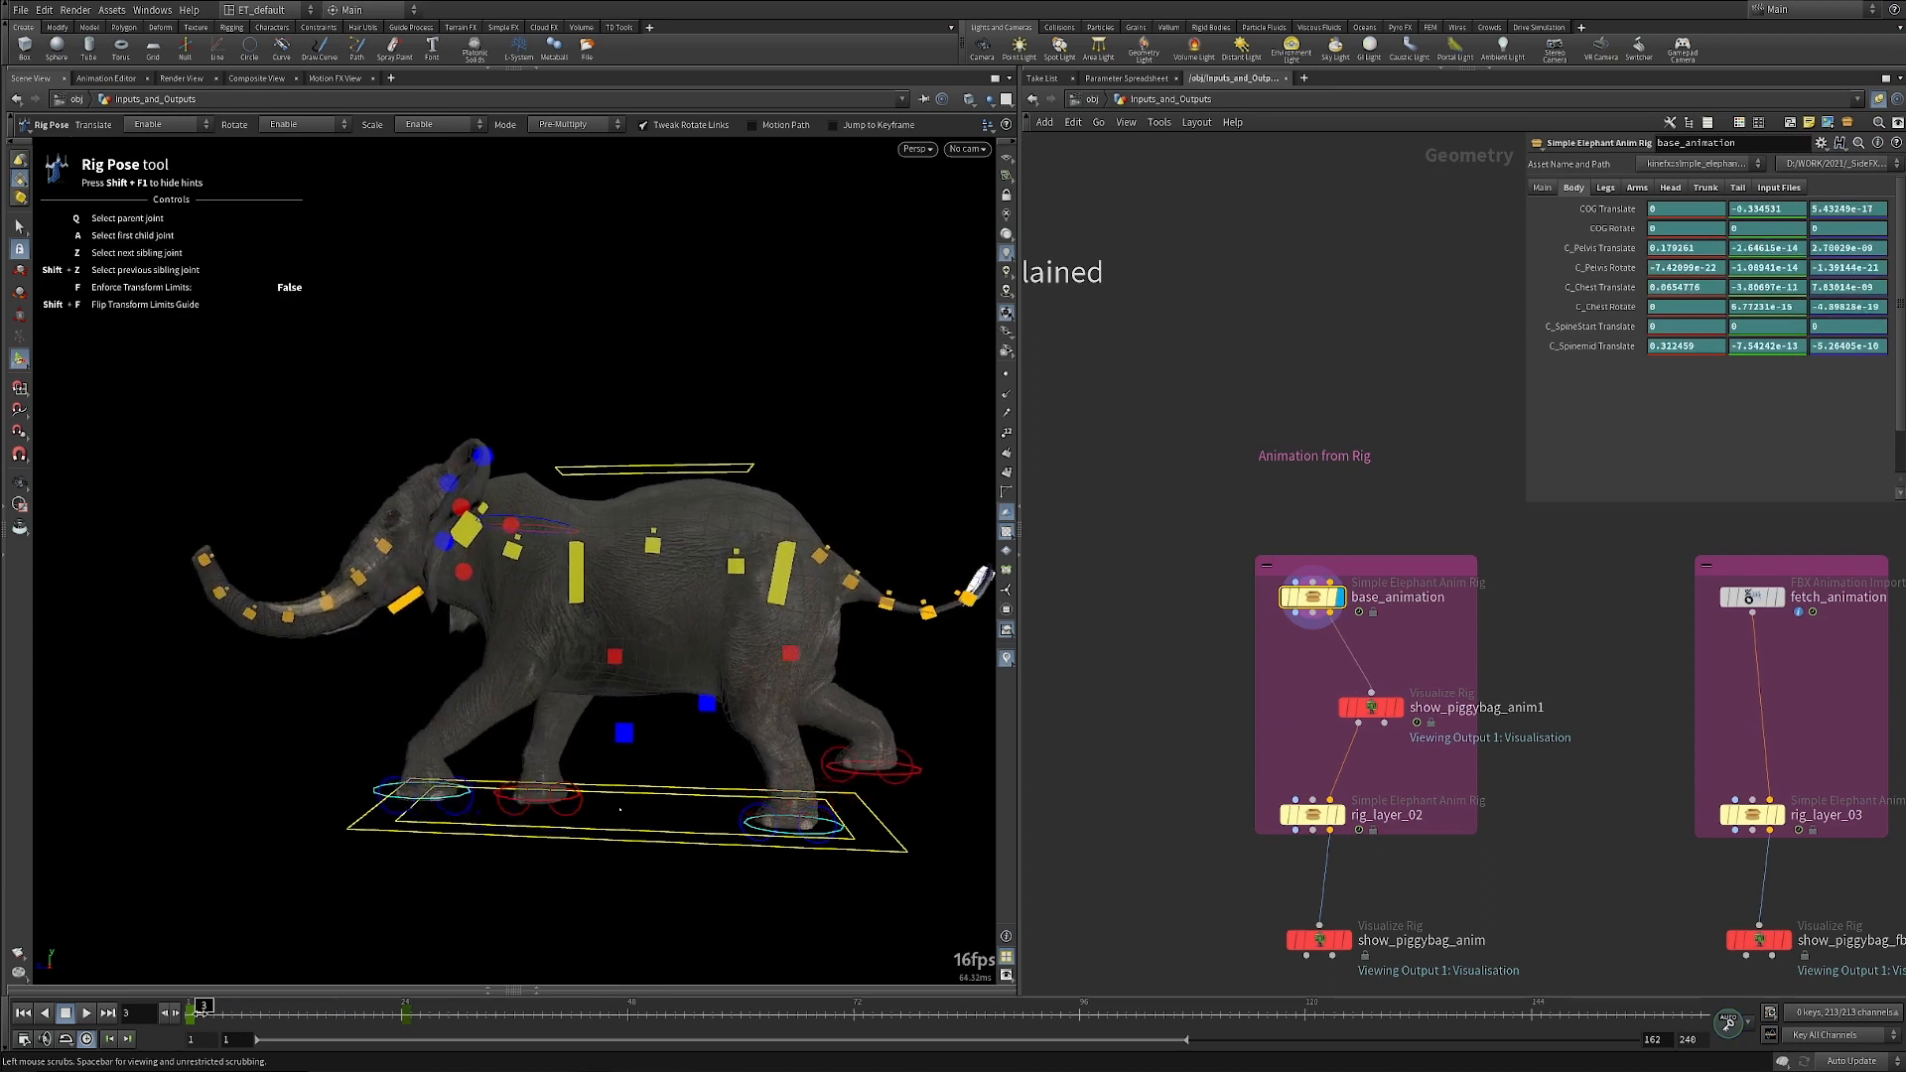
Display the skeleton of show_piggybag_anim1 and scrub its animation to frame 7.
left_click(1401, 711)
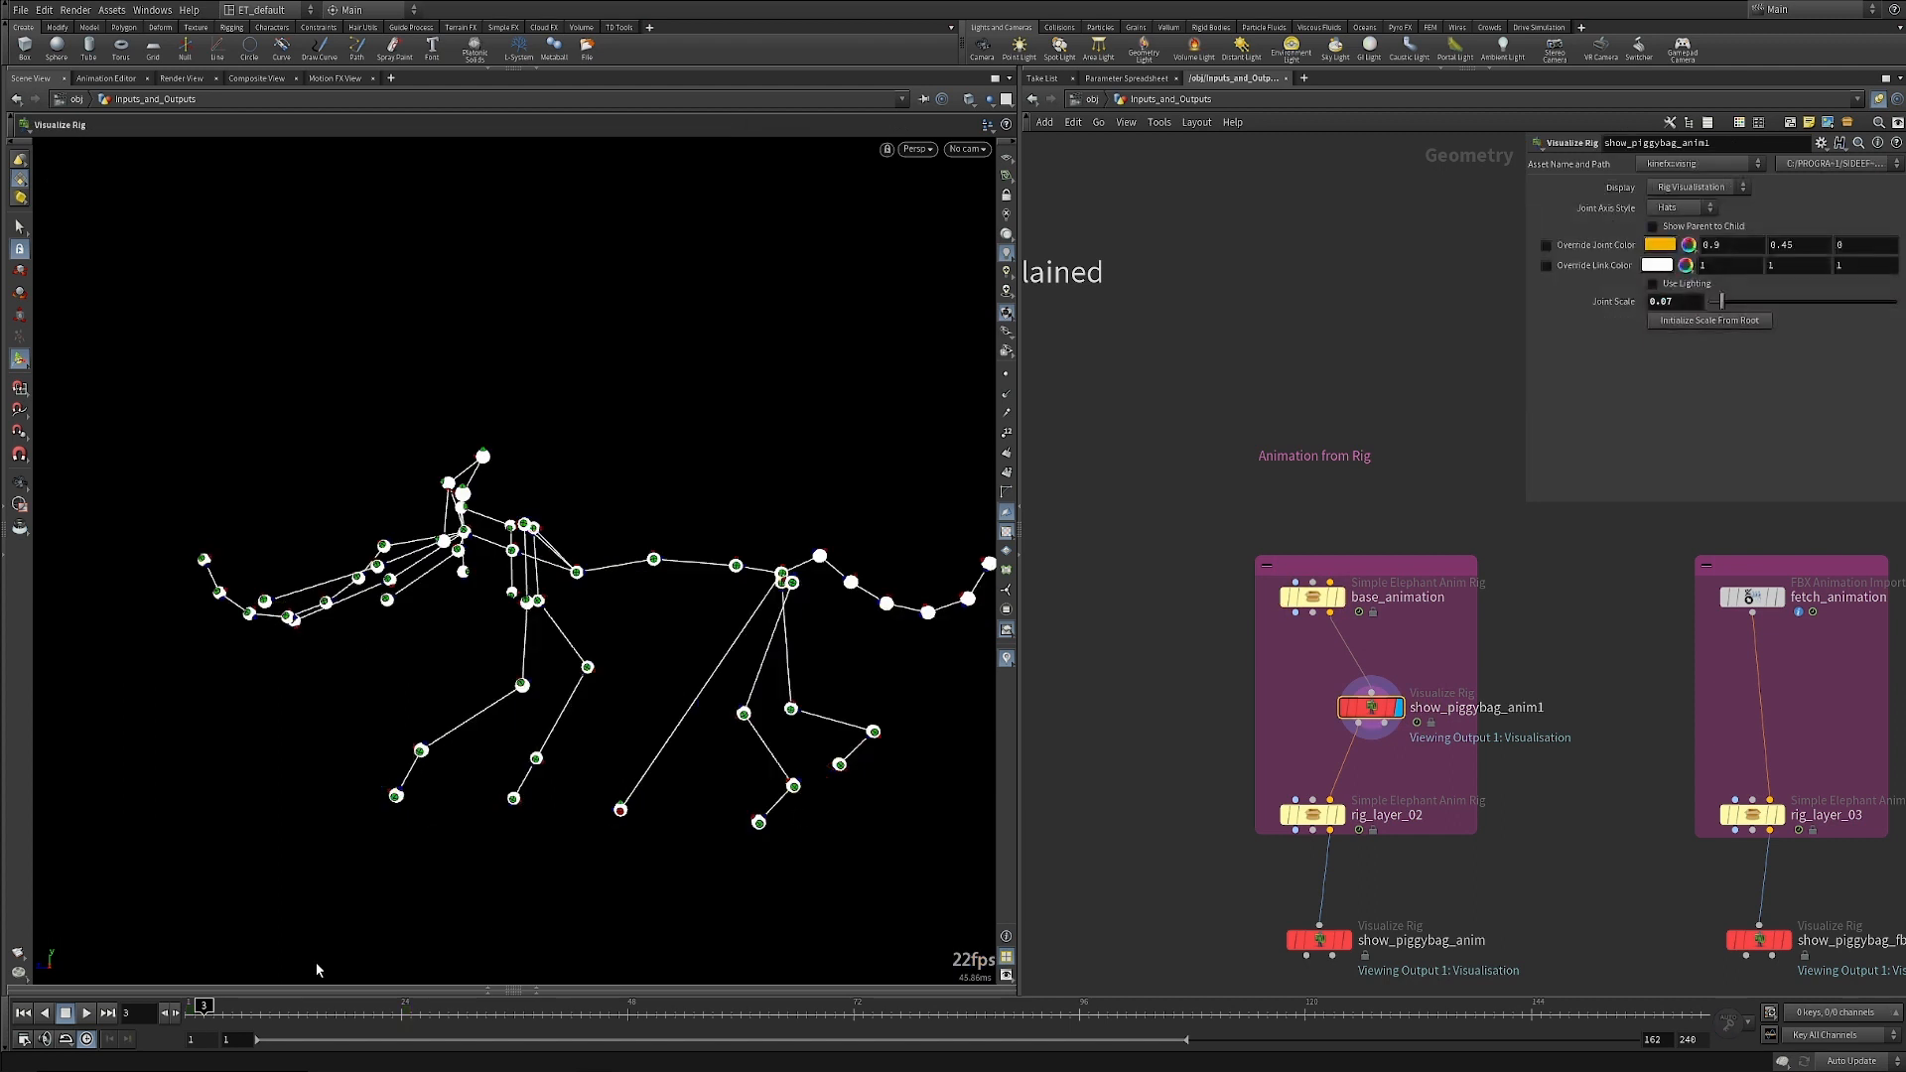
left_click_drag(295, 1013, 241, 1013)
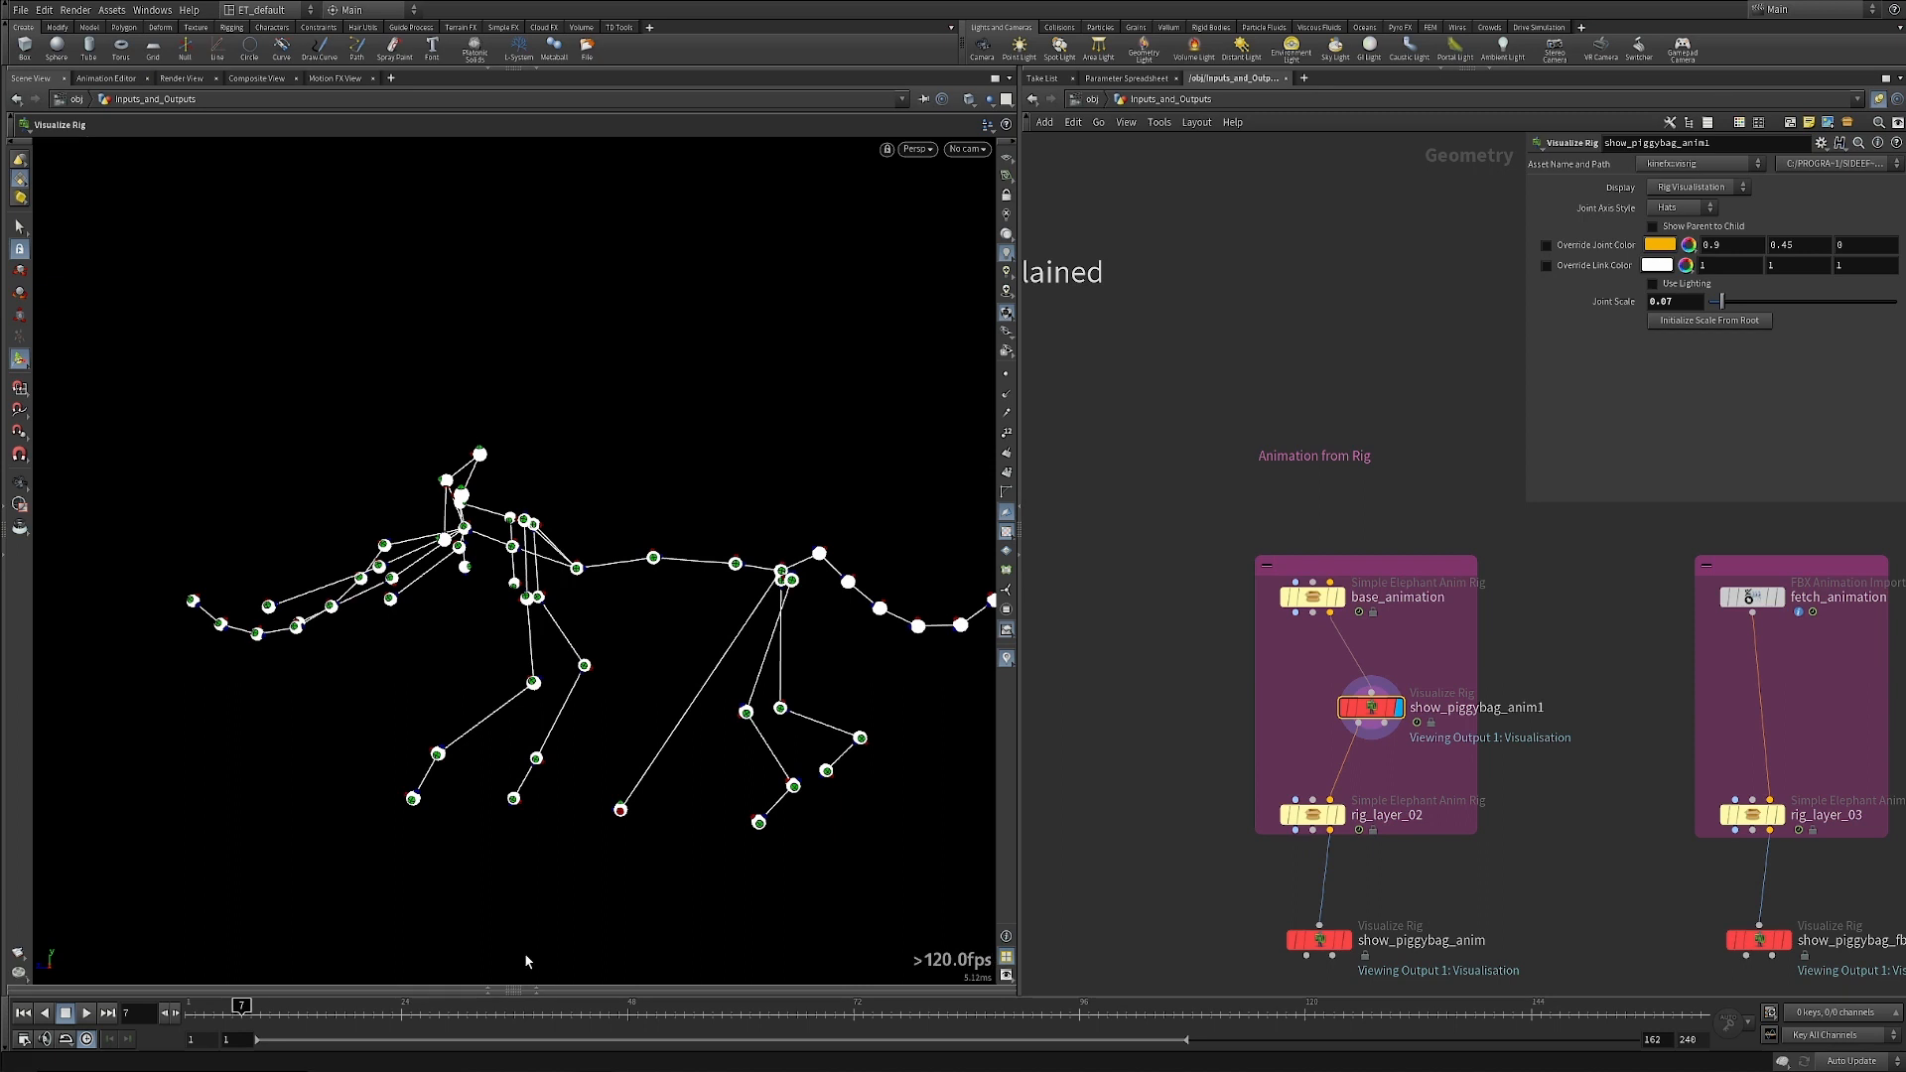
Display rig_layer_02 and revert its L_Hand Translate and L_Arm_Pole Translate parameters to their defaults.
left_click(1340, 816)
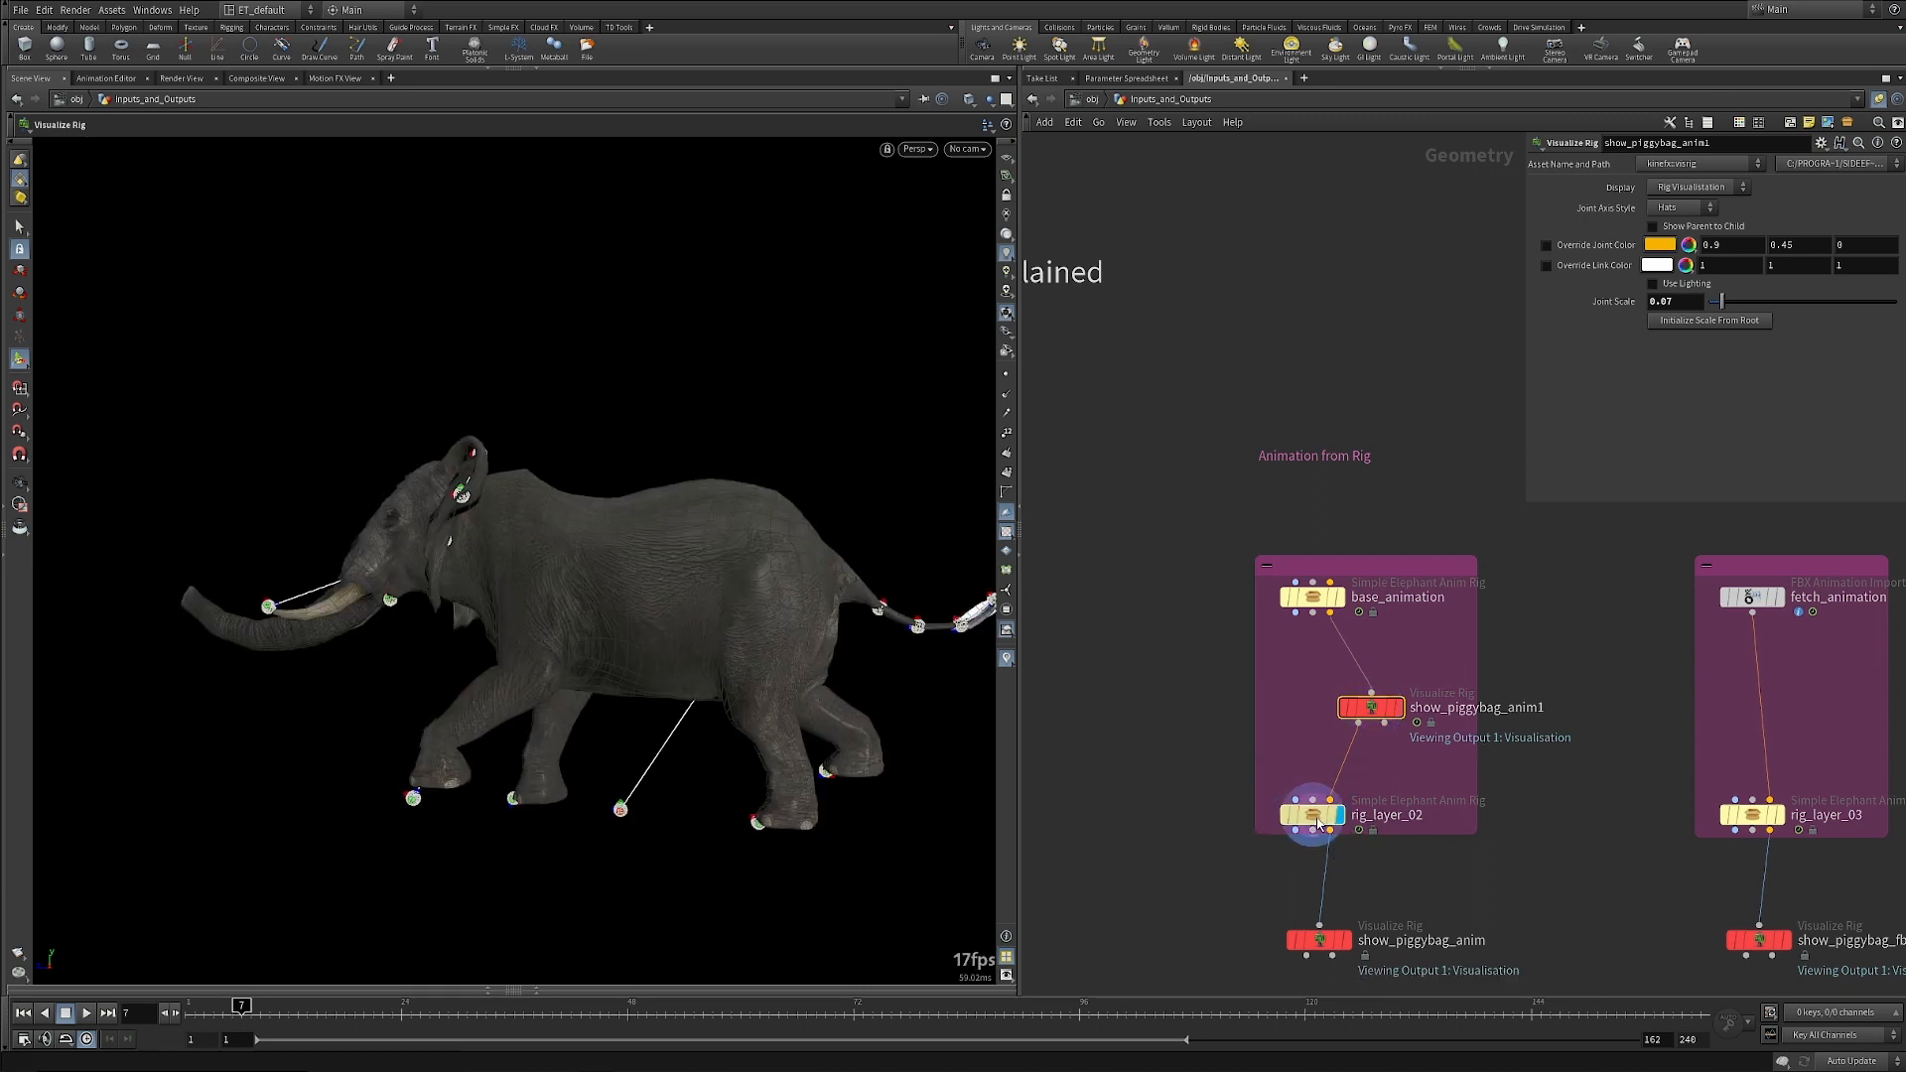
left_click(1319, 818)
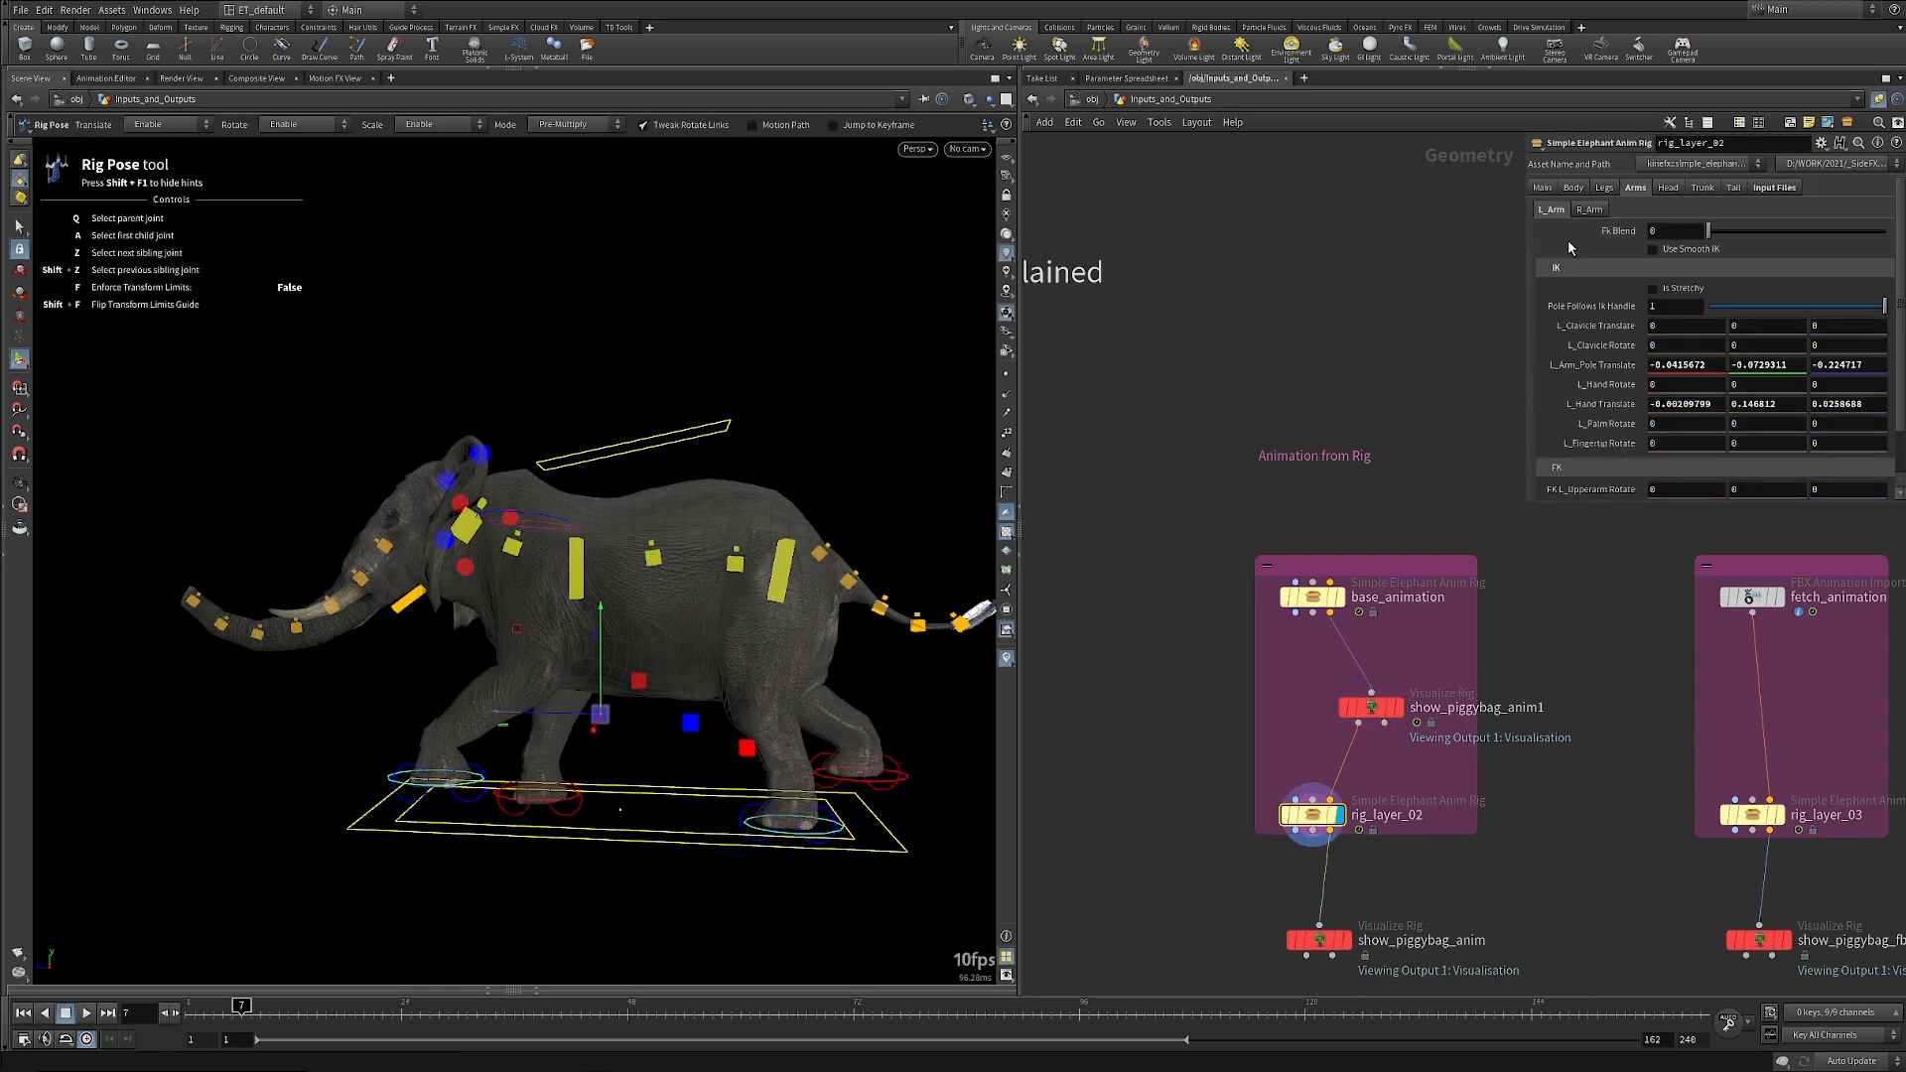
right_click(1618, 406)
left_click(1660, 651)
right_click(1620, 369)
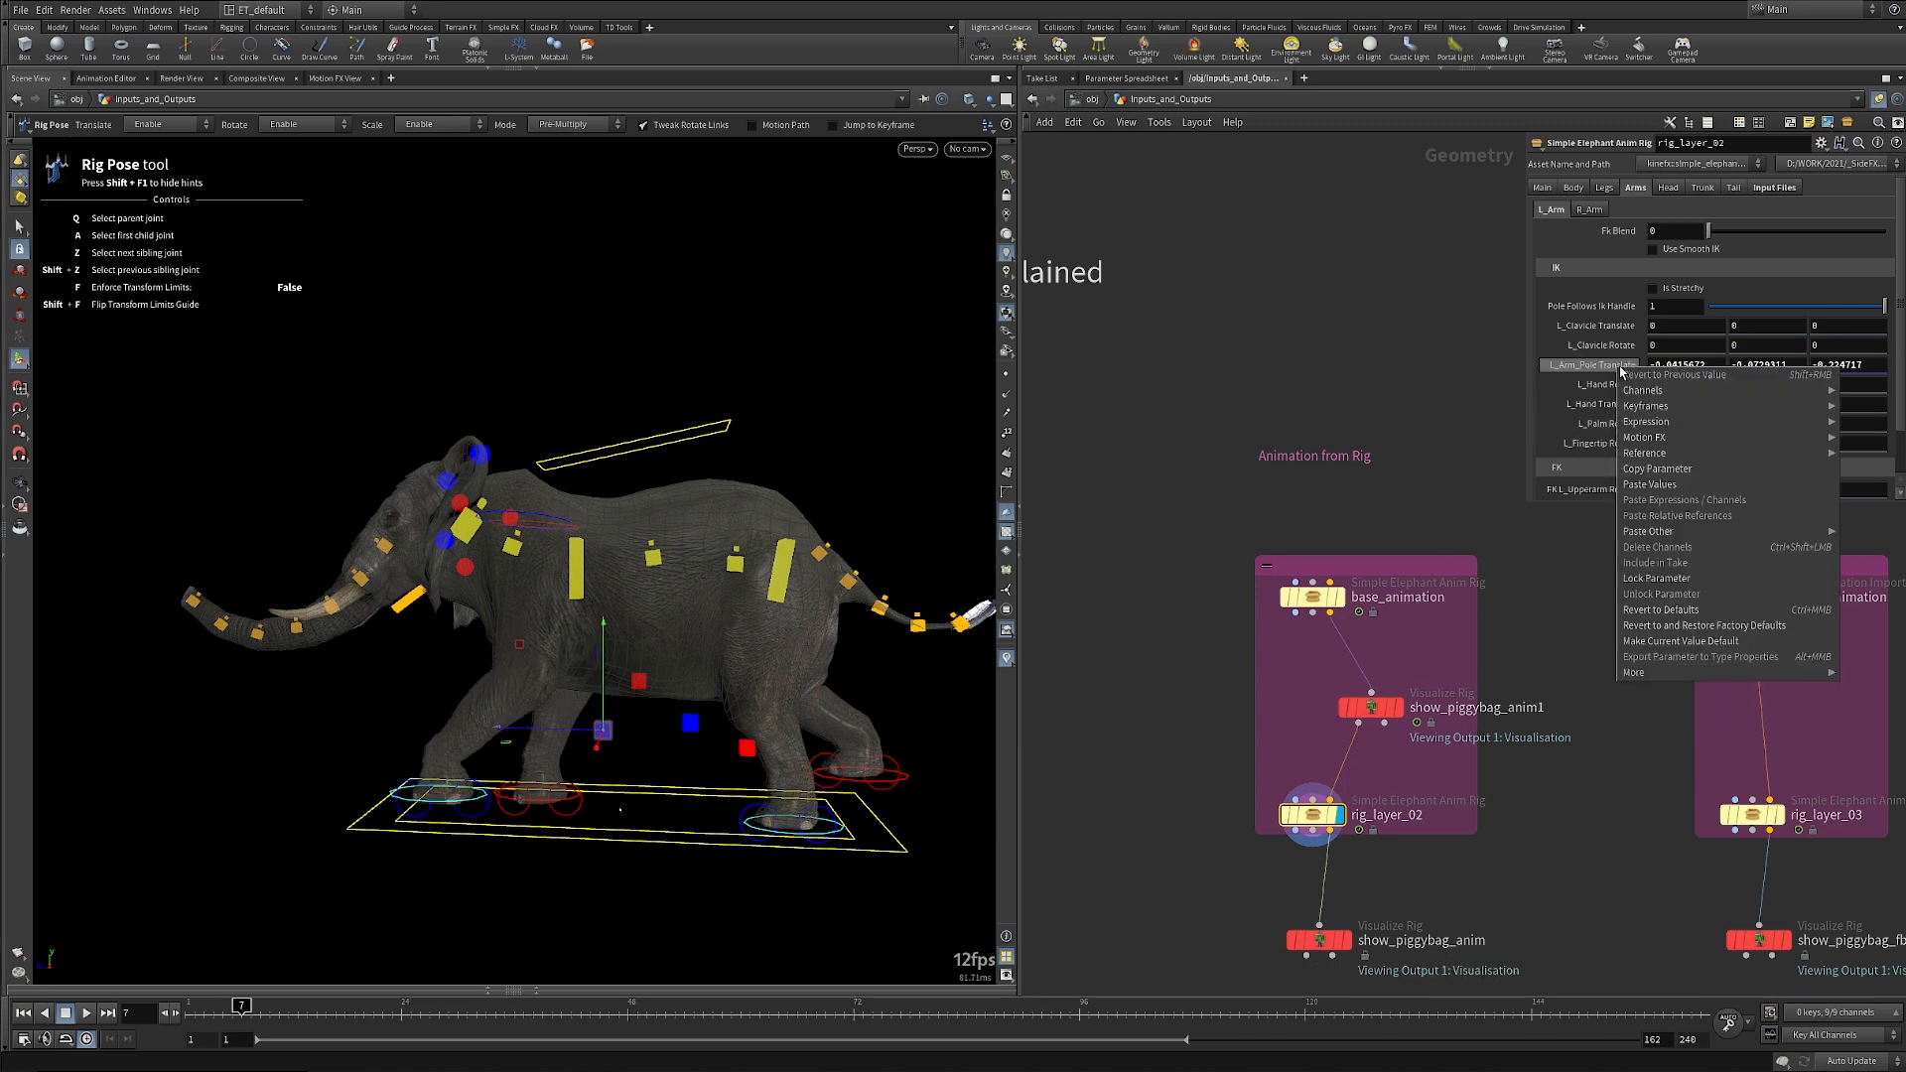
left_click(1670, 608)
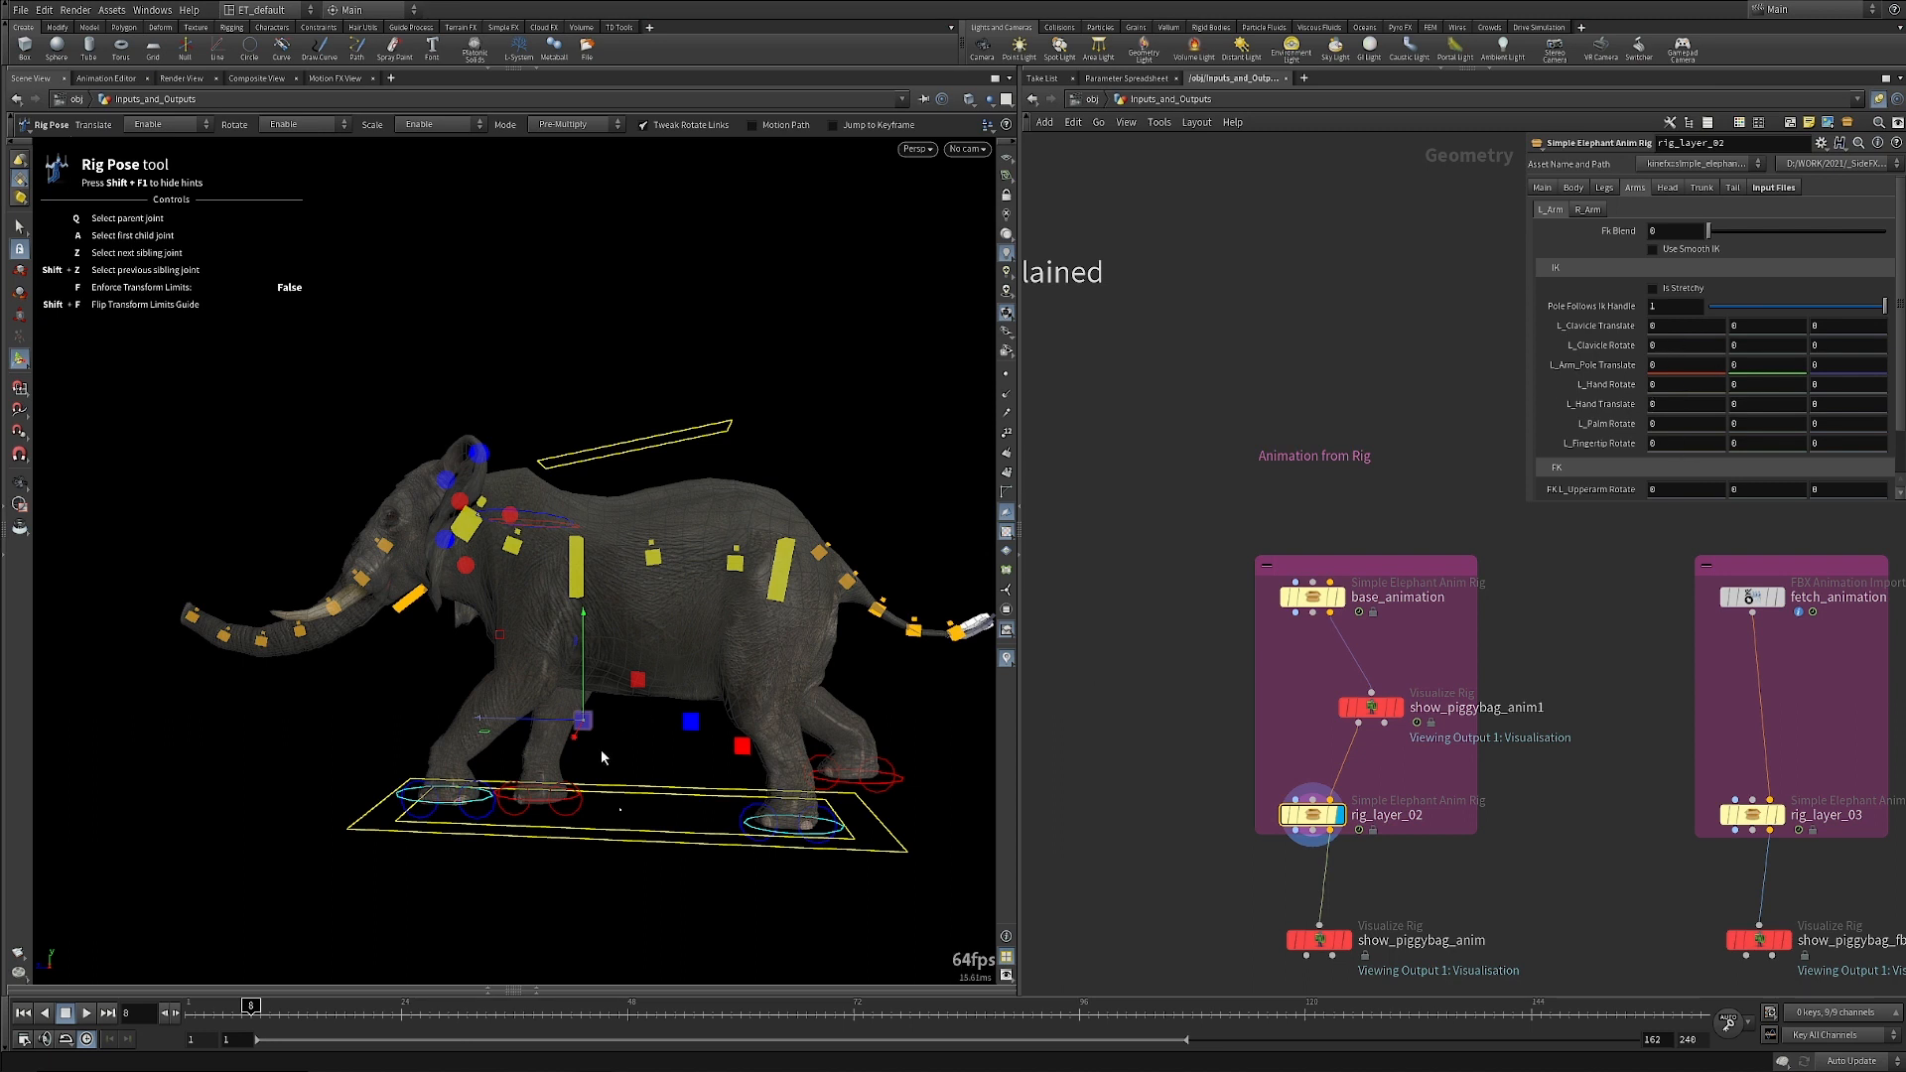
Offset rig_layer_02's left arm pole by about -0.068, -0.098, -0.430 and raise its left hand by about 0.033, 0.346, 0.174.
left_click_drag(586, 730, 630, 741)
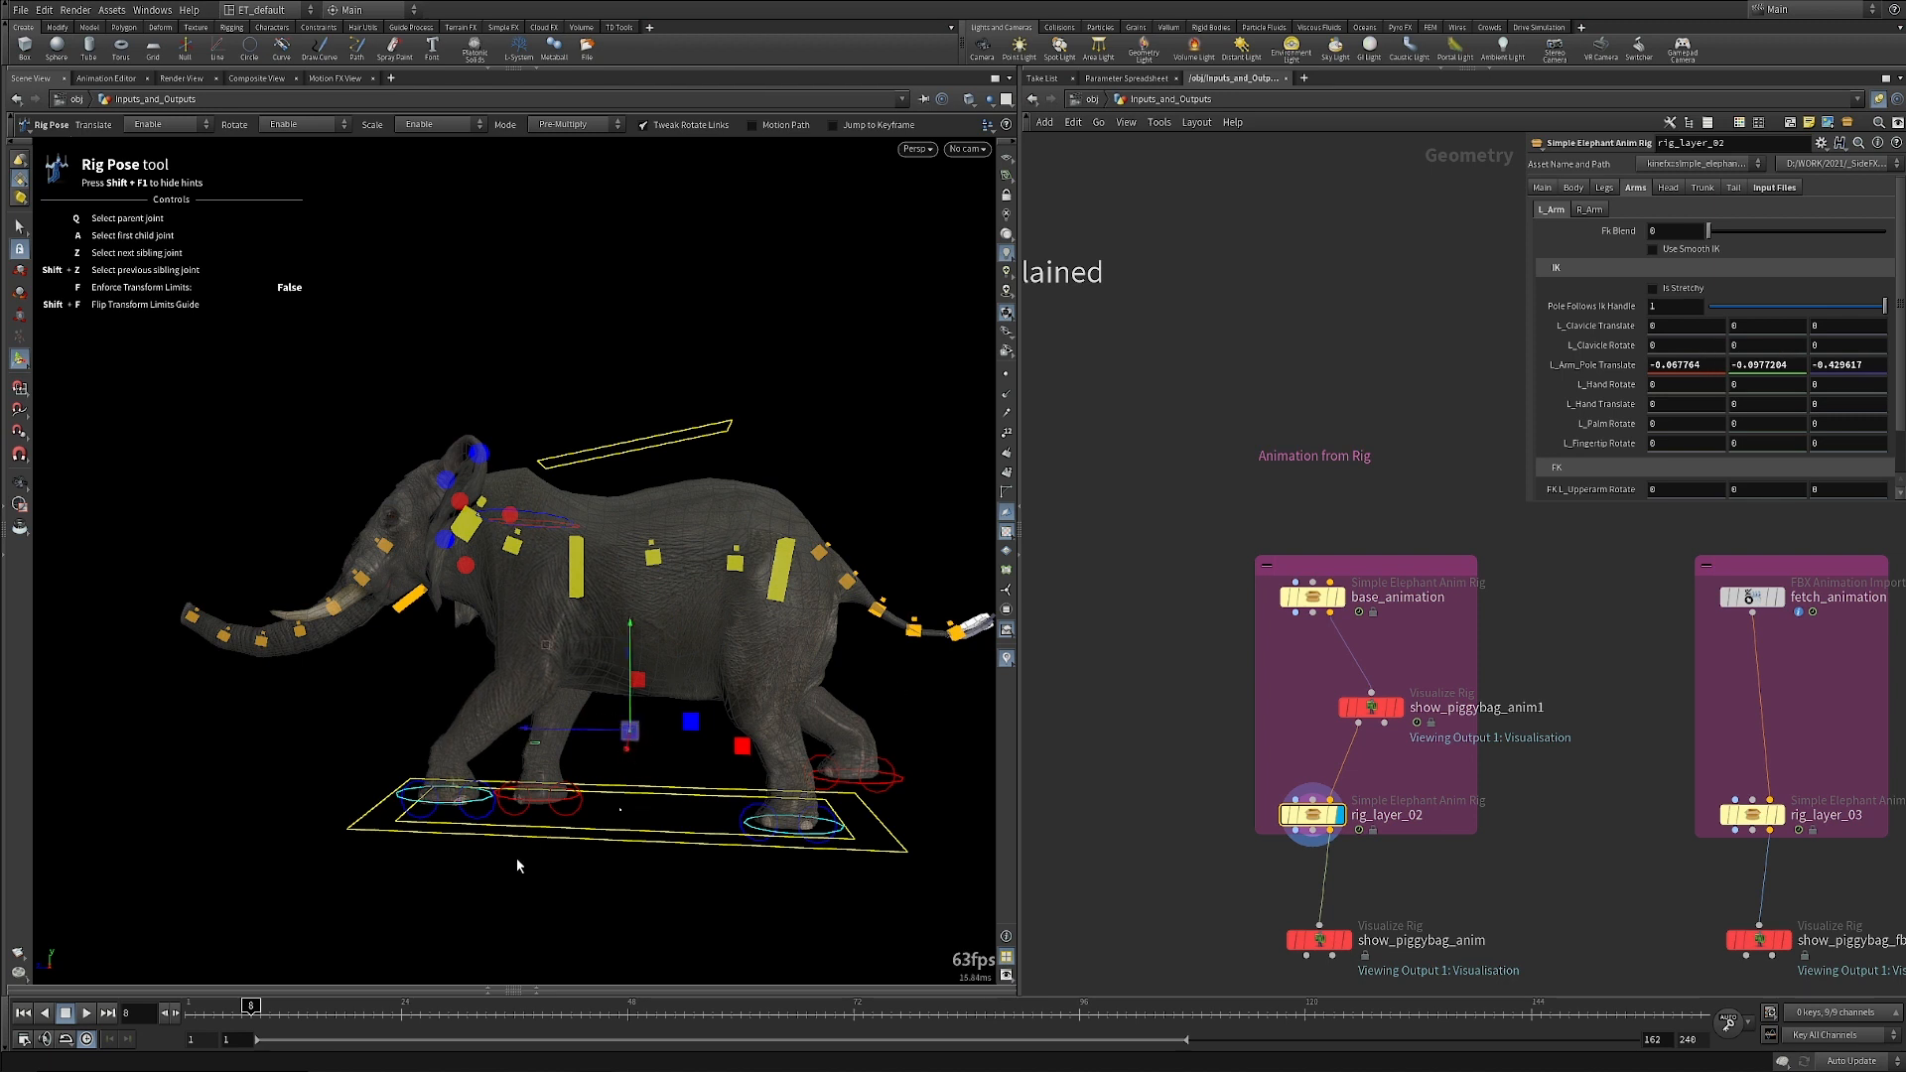
left_click(447, 807)
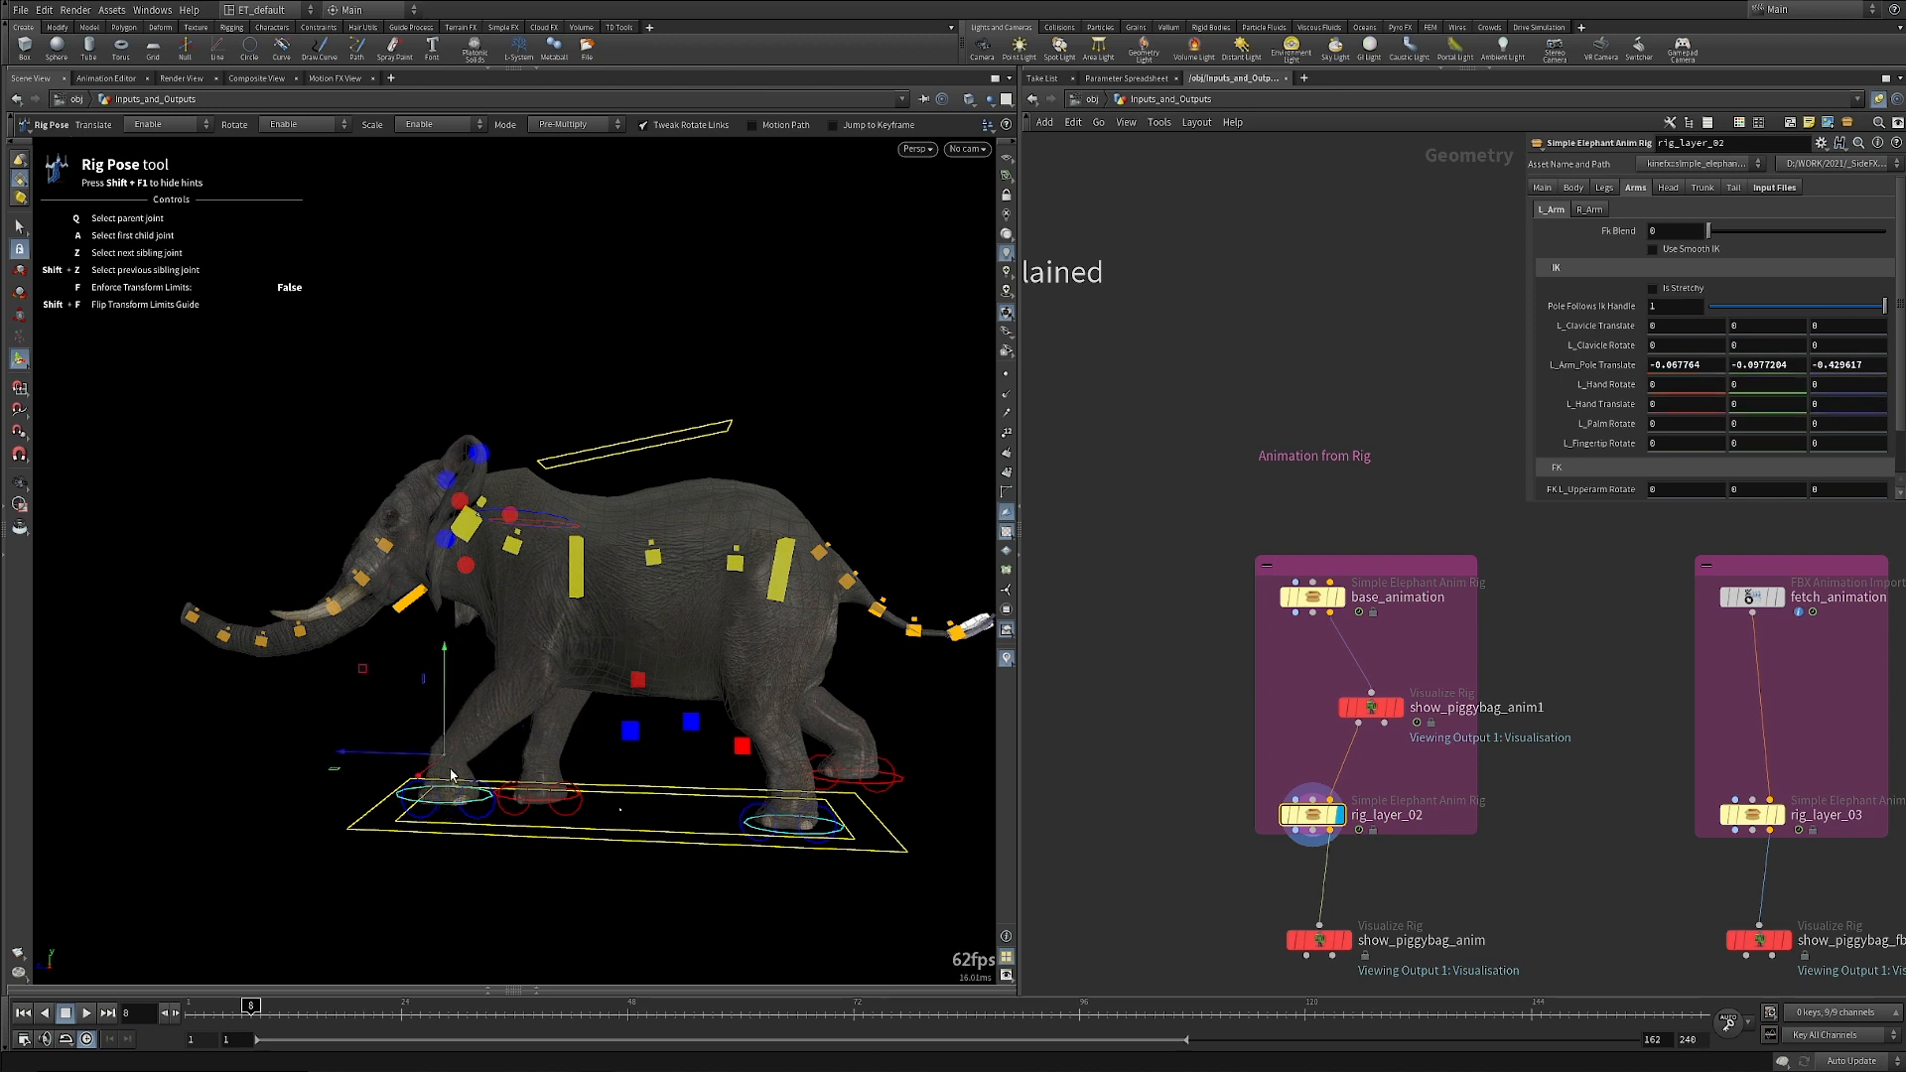
left_click_drag(443, 758, 426, 719)
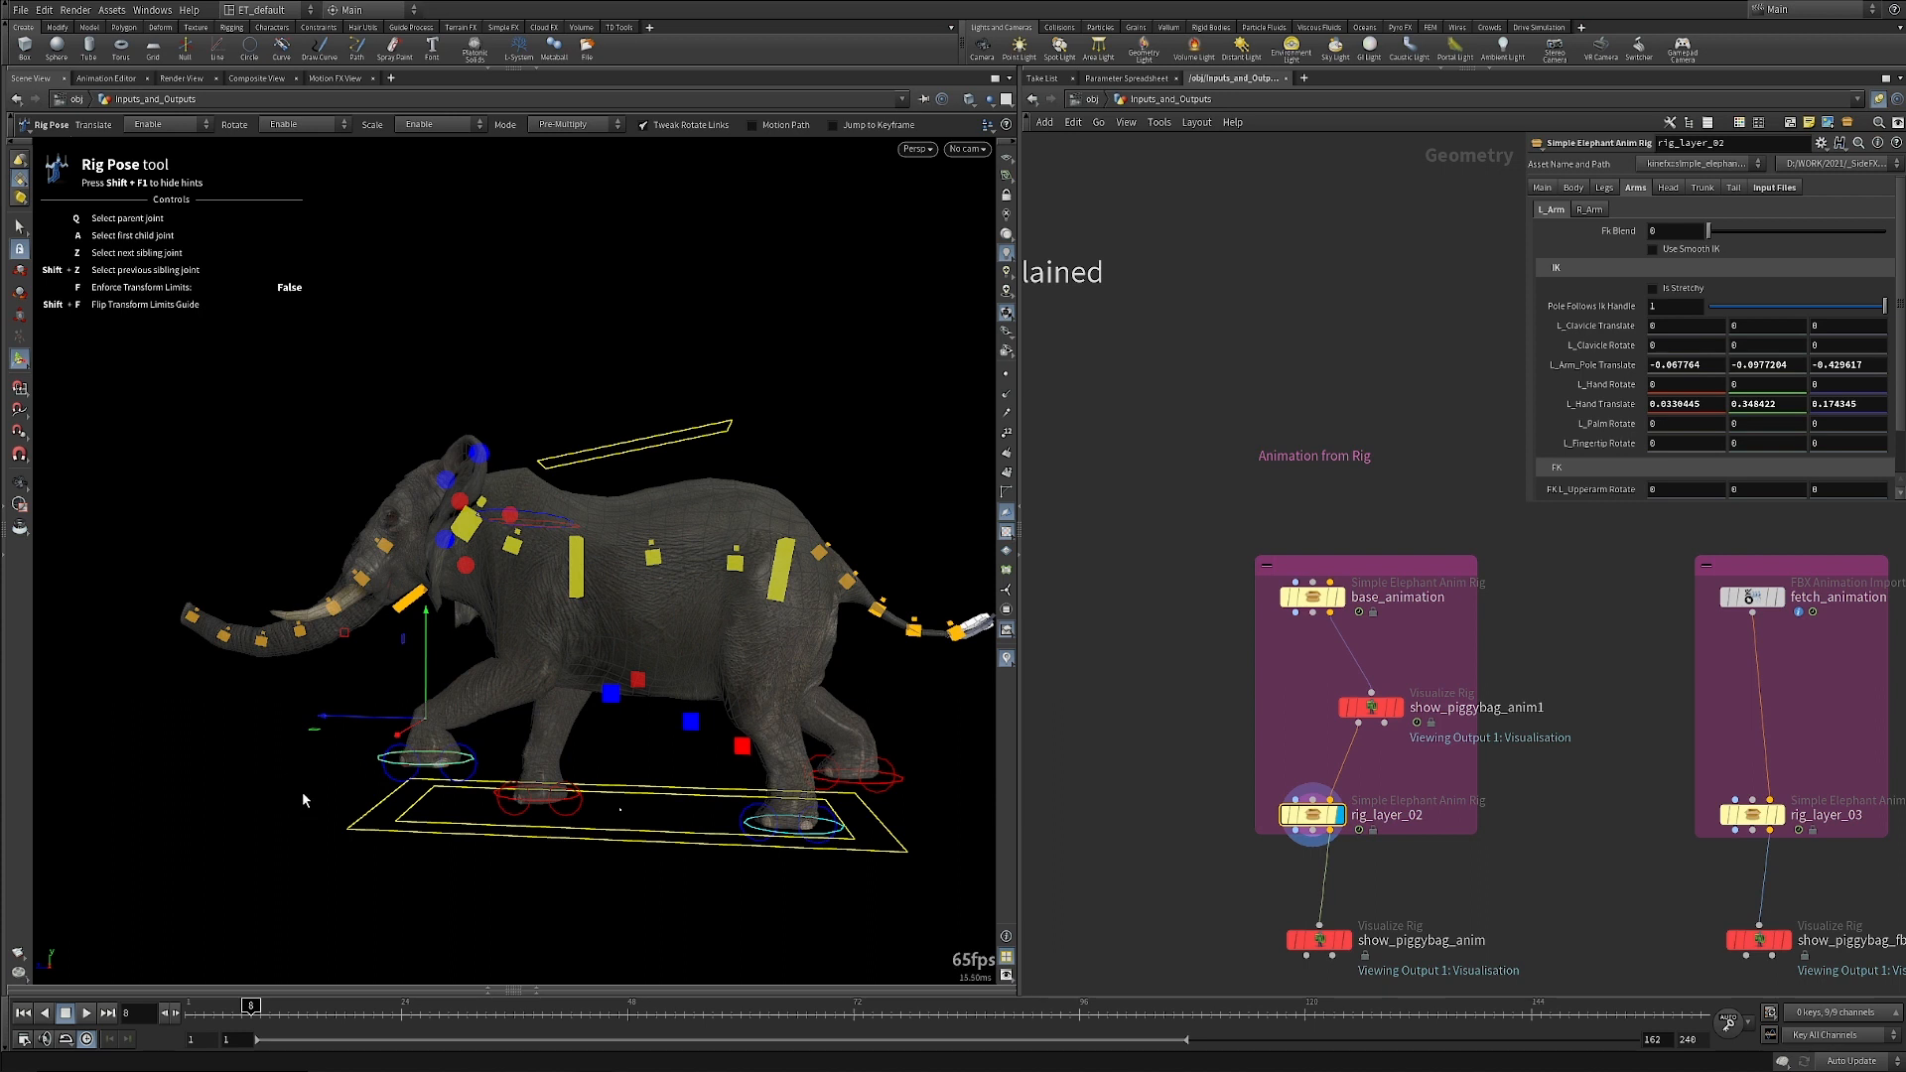
Display the imported fetch_animation skeleton and view rig_layer_03 with its rig controls at frame 16.
middle_click_drag(1497, 896, 1351, 904)
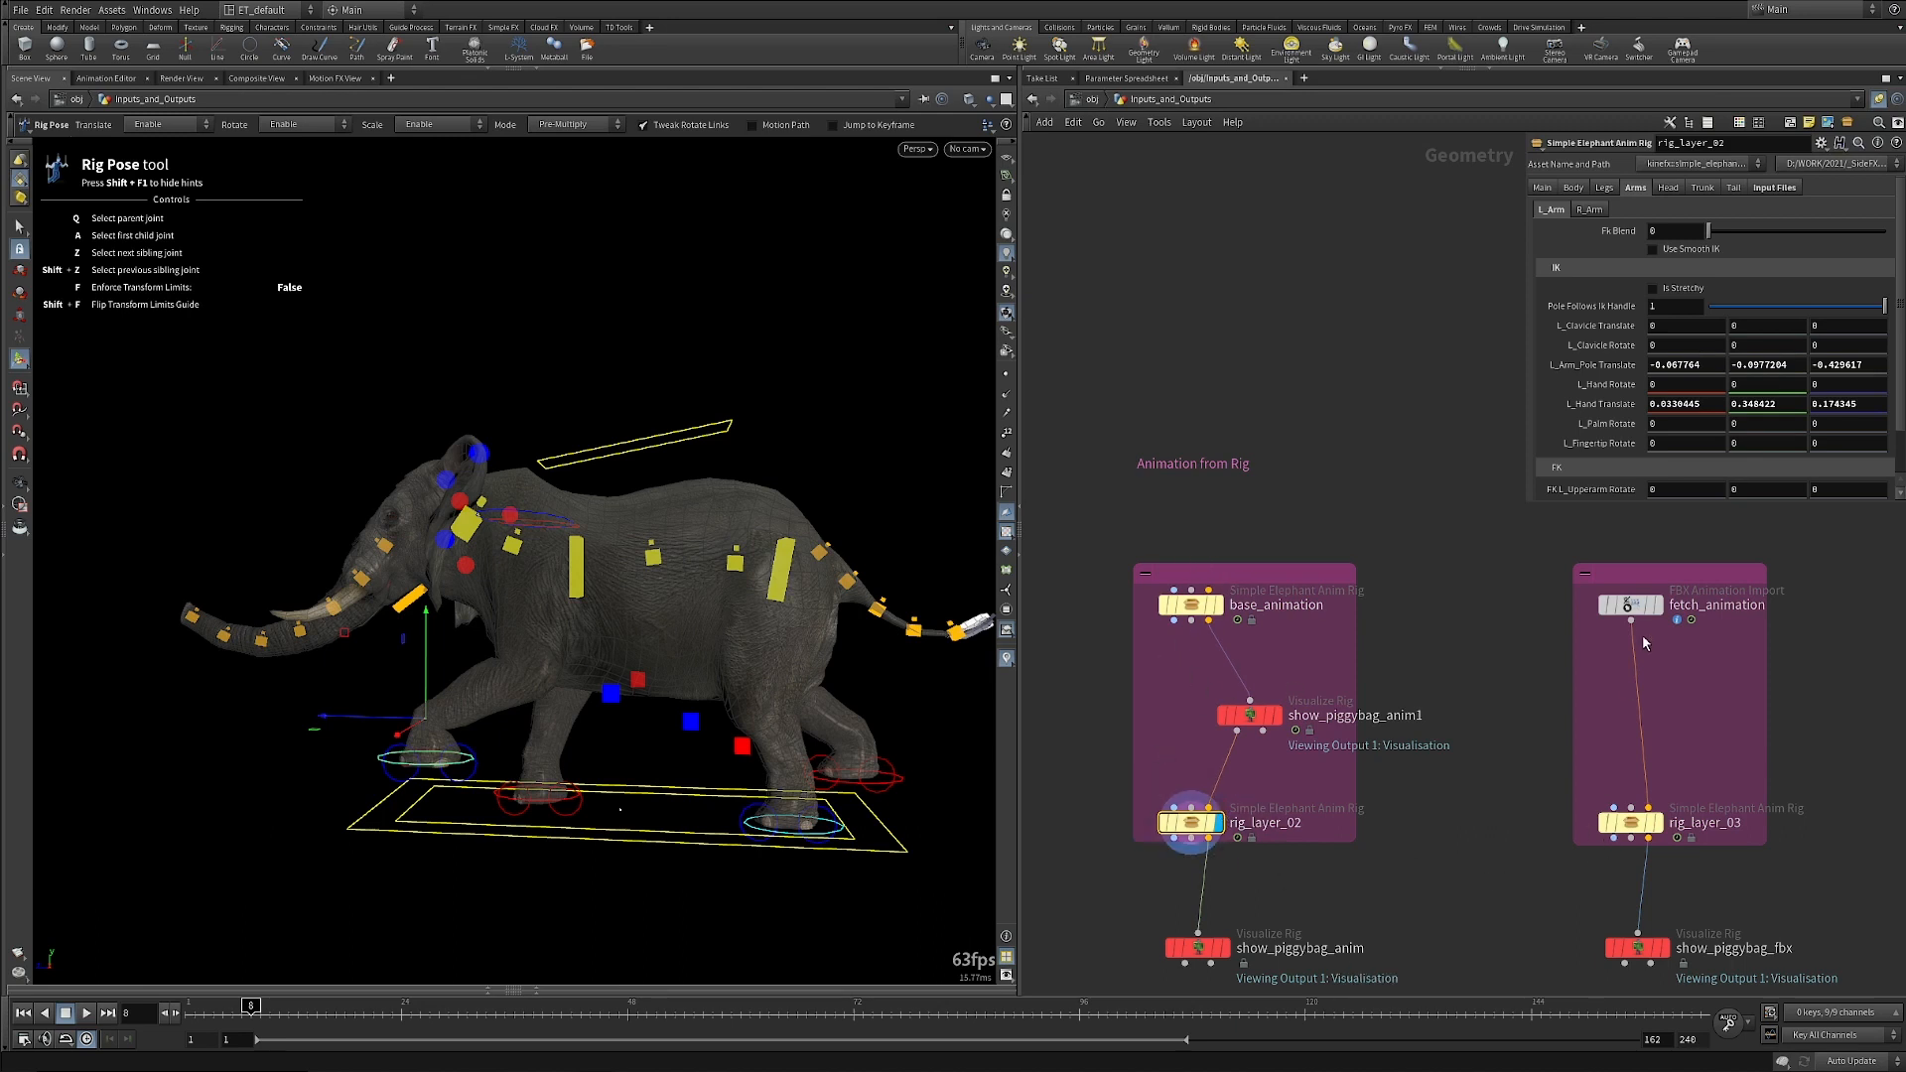
left_click(1601, 606)
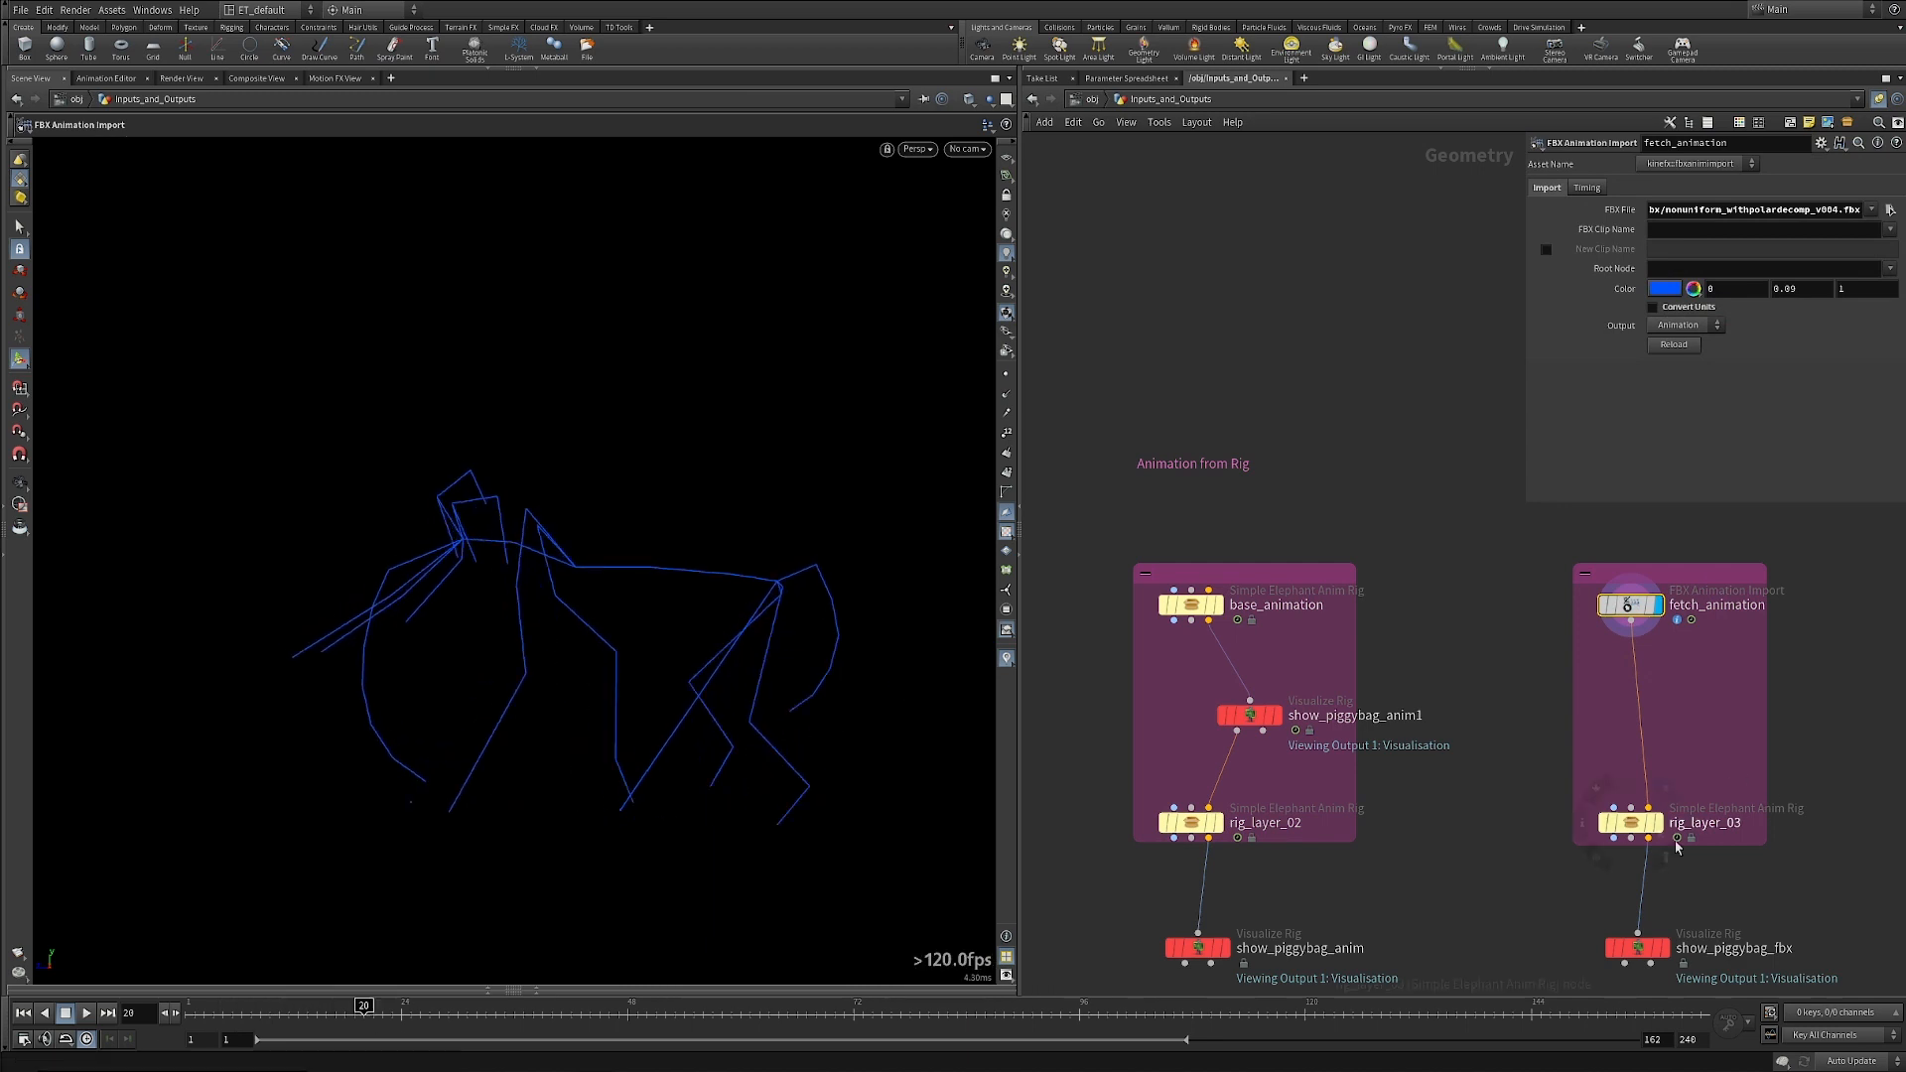
left_click(1660, 831)
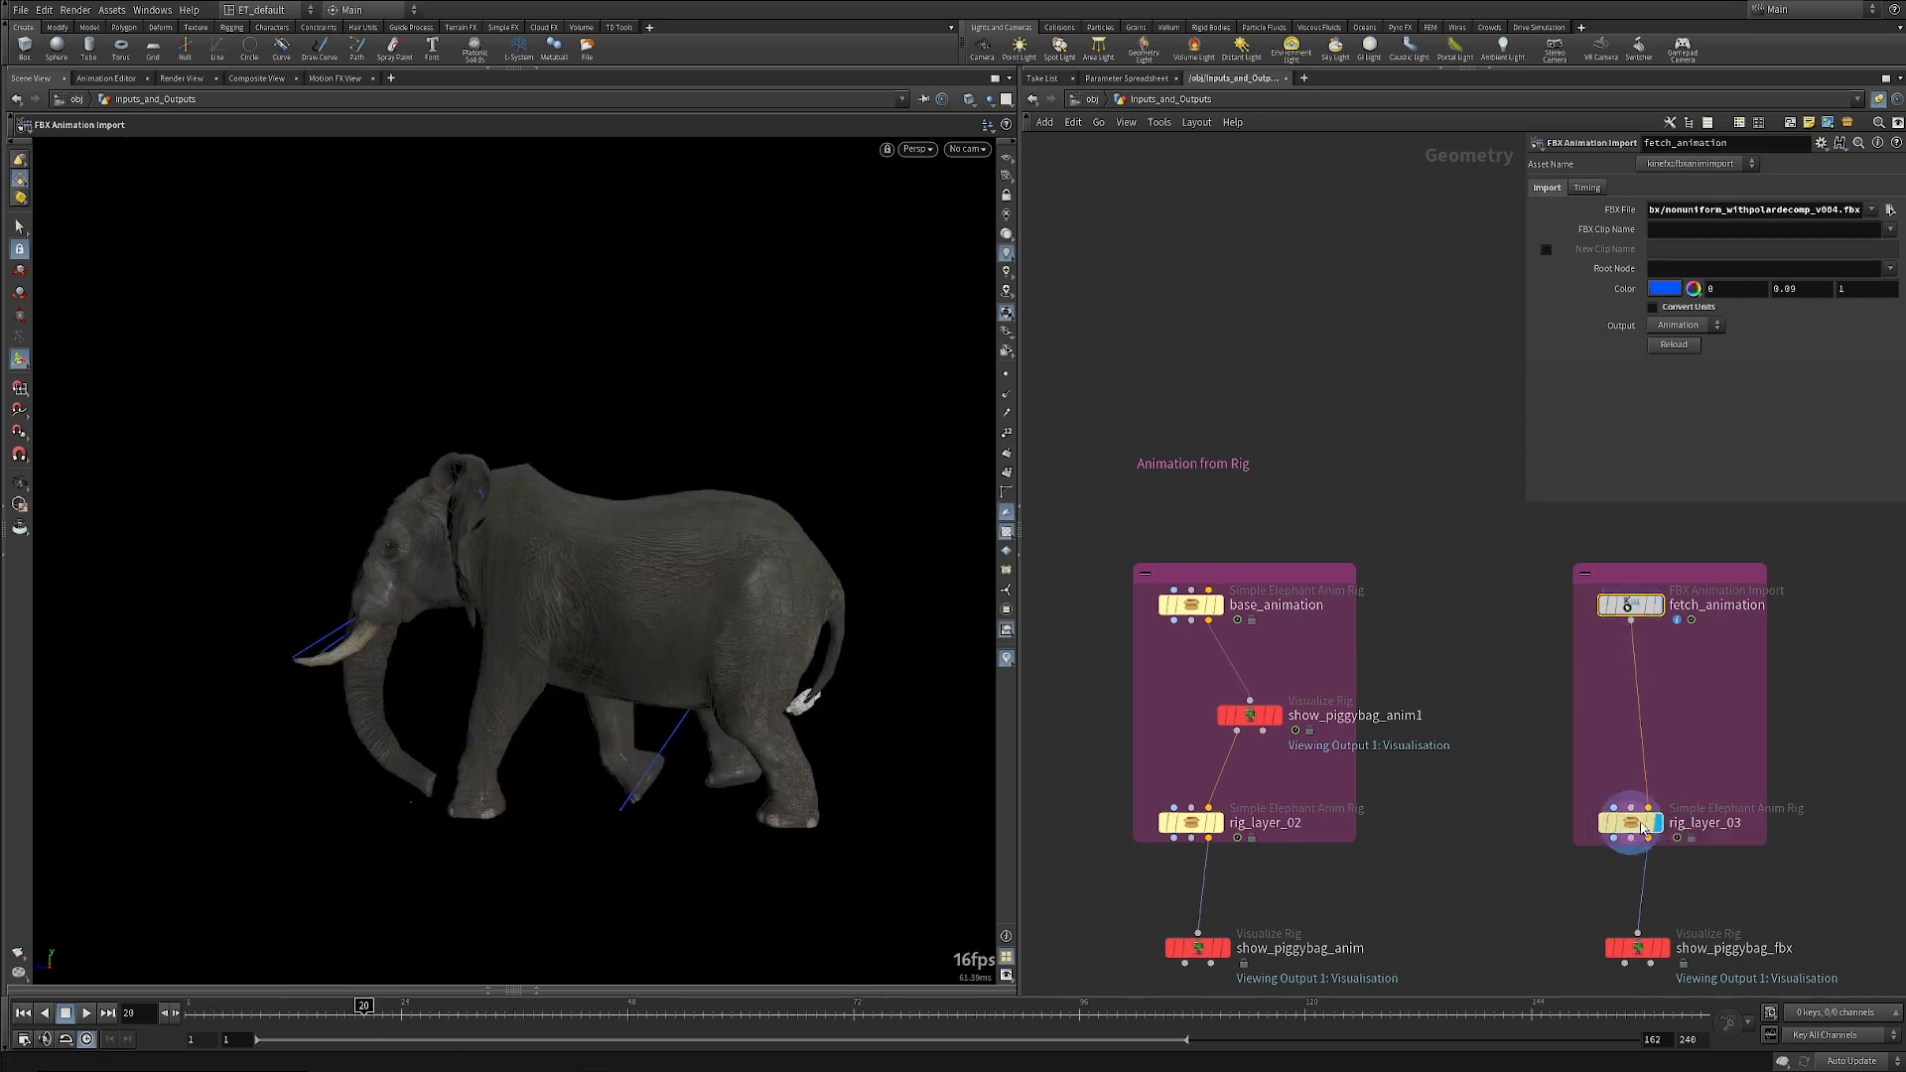
left_click(1630, 821)
left_click(241, 1021)
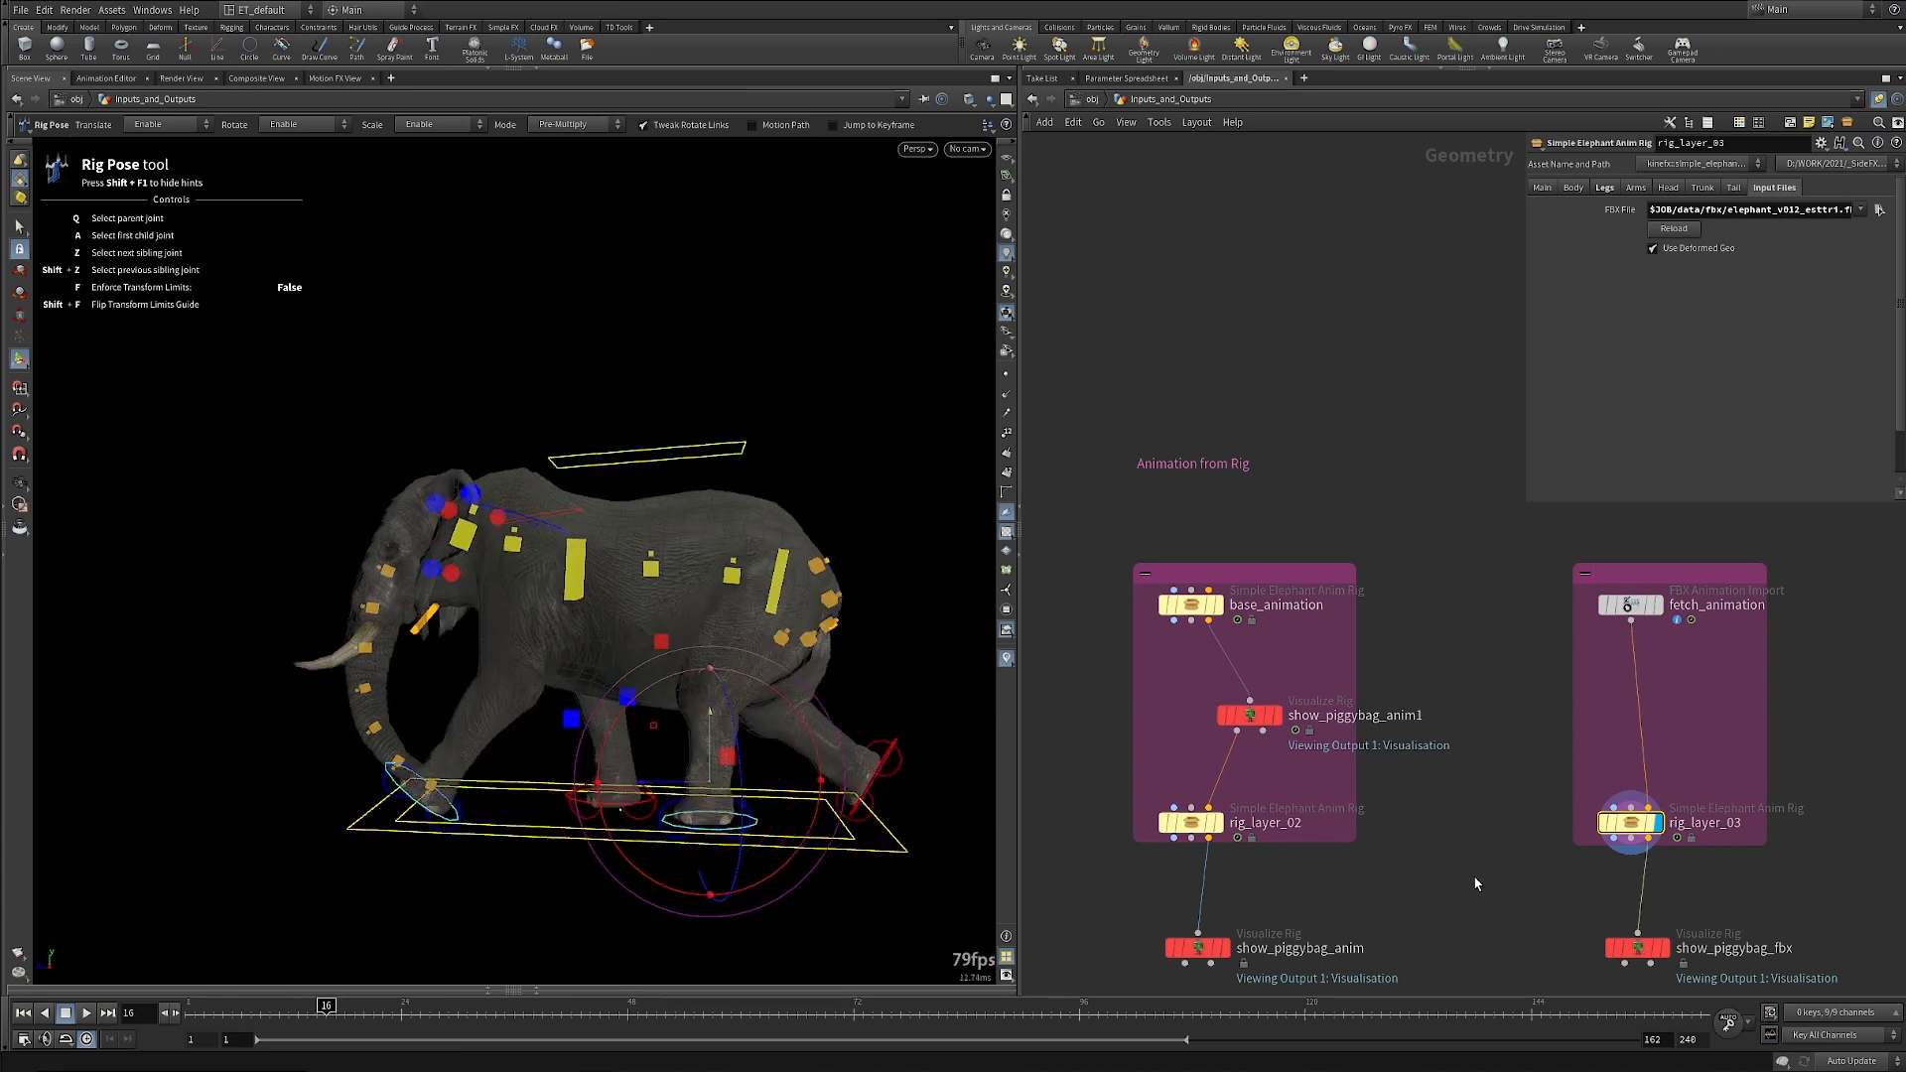
Display fetch_animation1 in the custom transform manipulation group and scrub its skeleton to frame 31.
middle_click_drag(1511, 849, 770, 818)
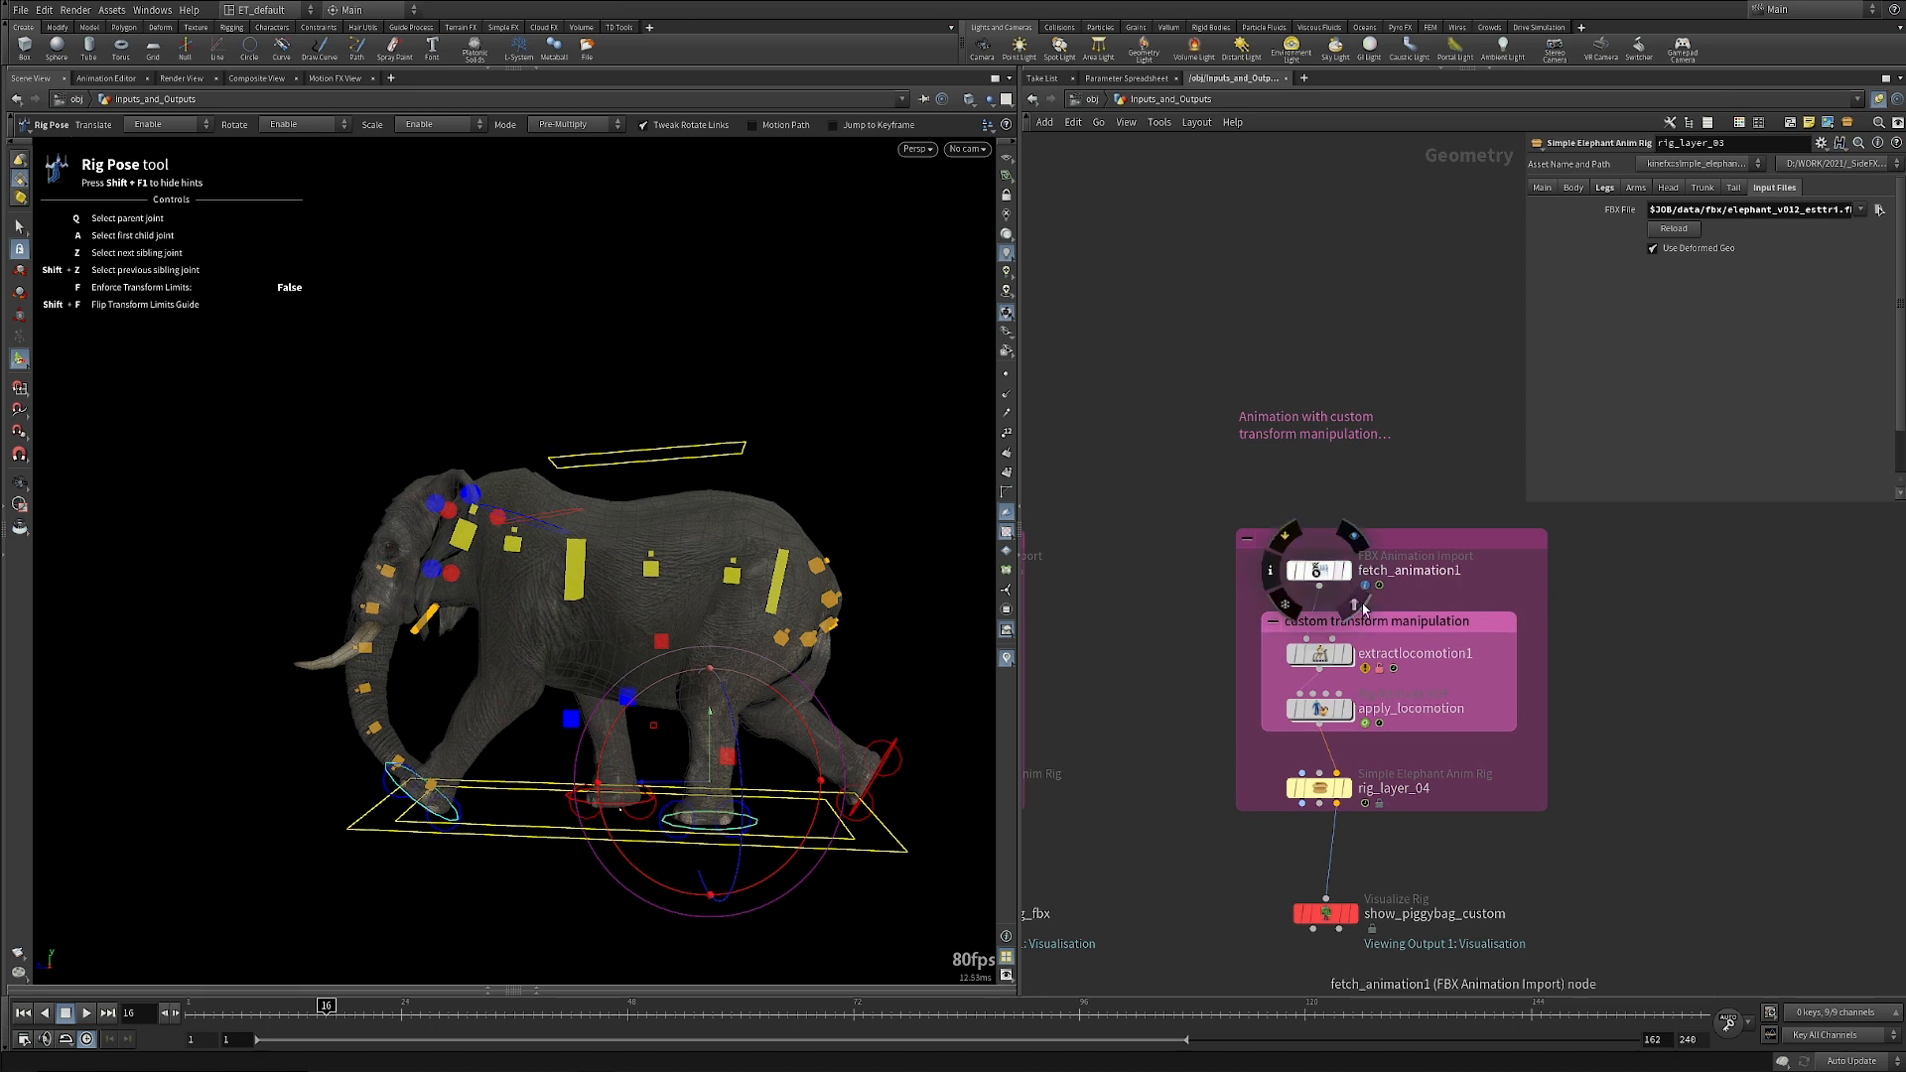
left_click(1316, 573)
left_click(1316, 573)
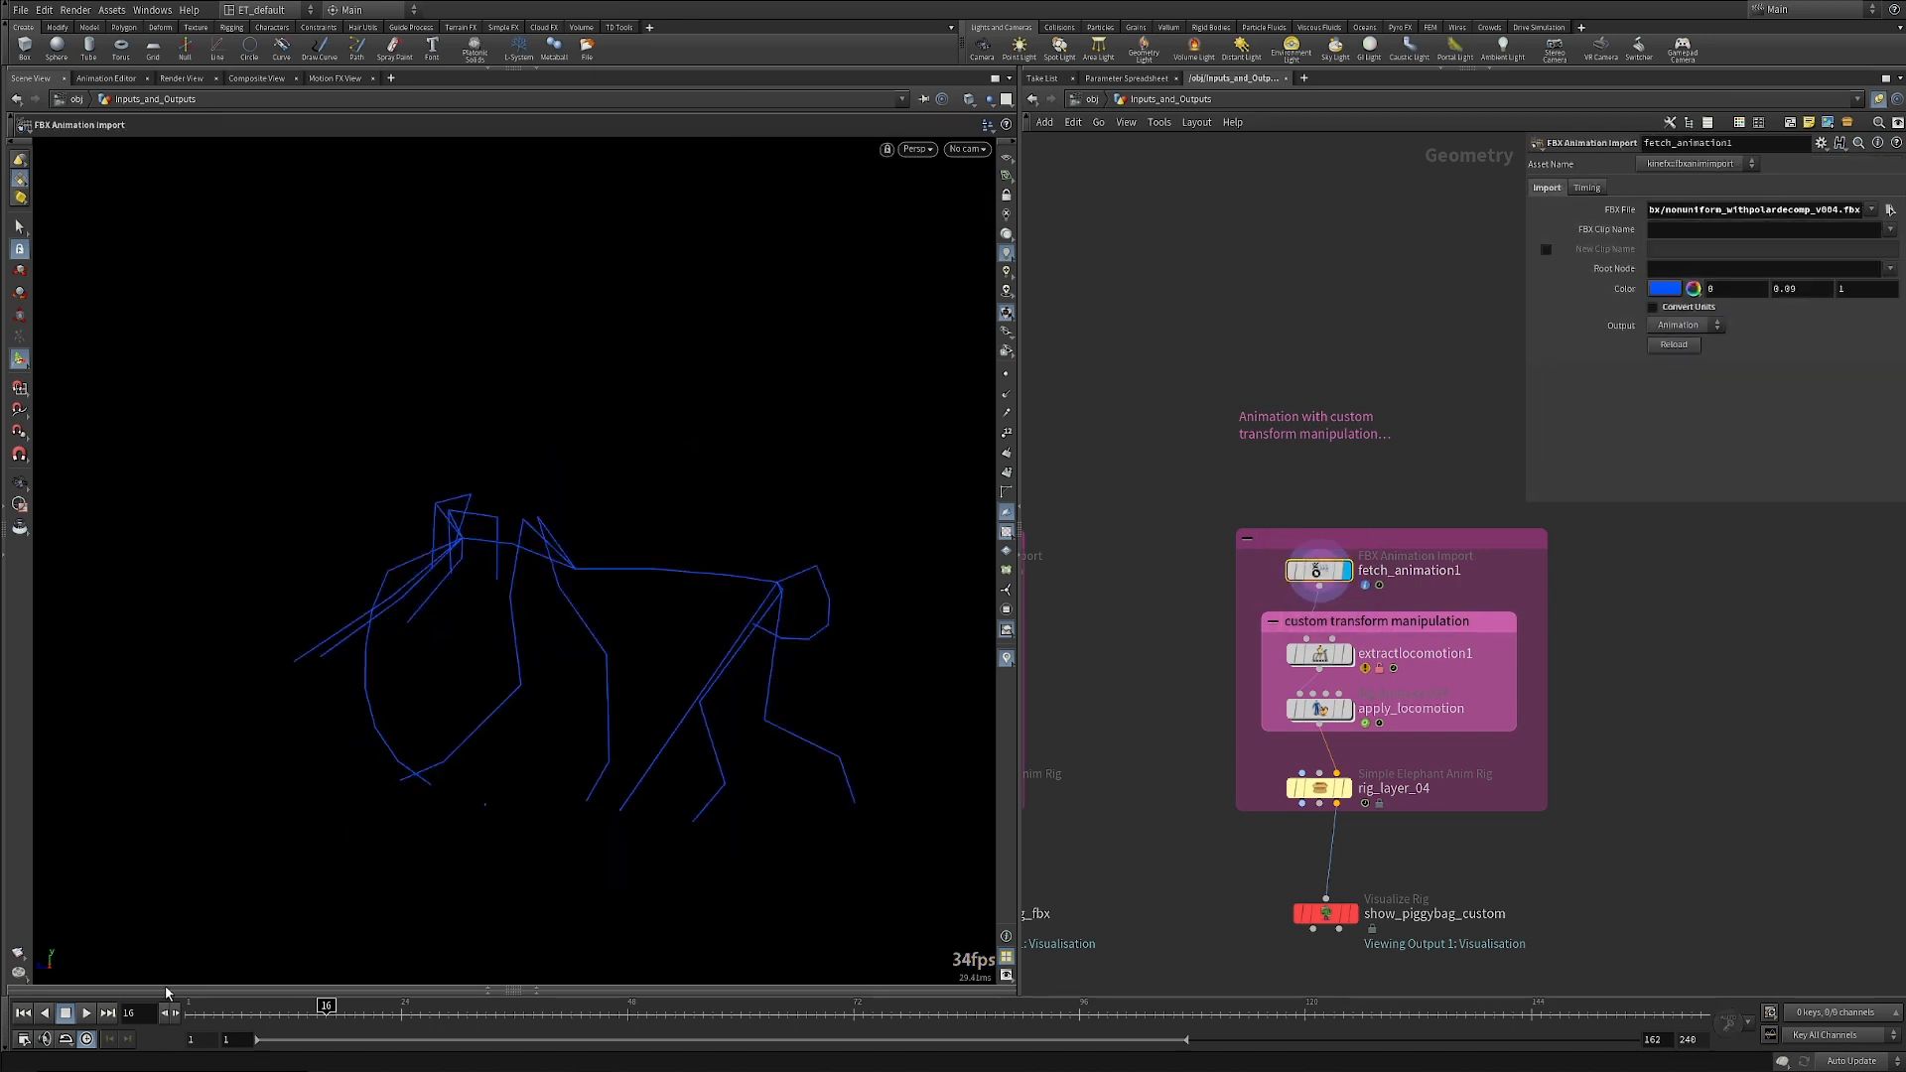
left_click_drag(424, 1043, 468, 1054)
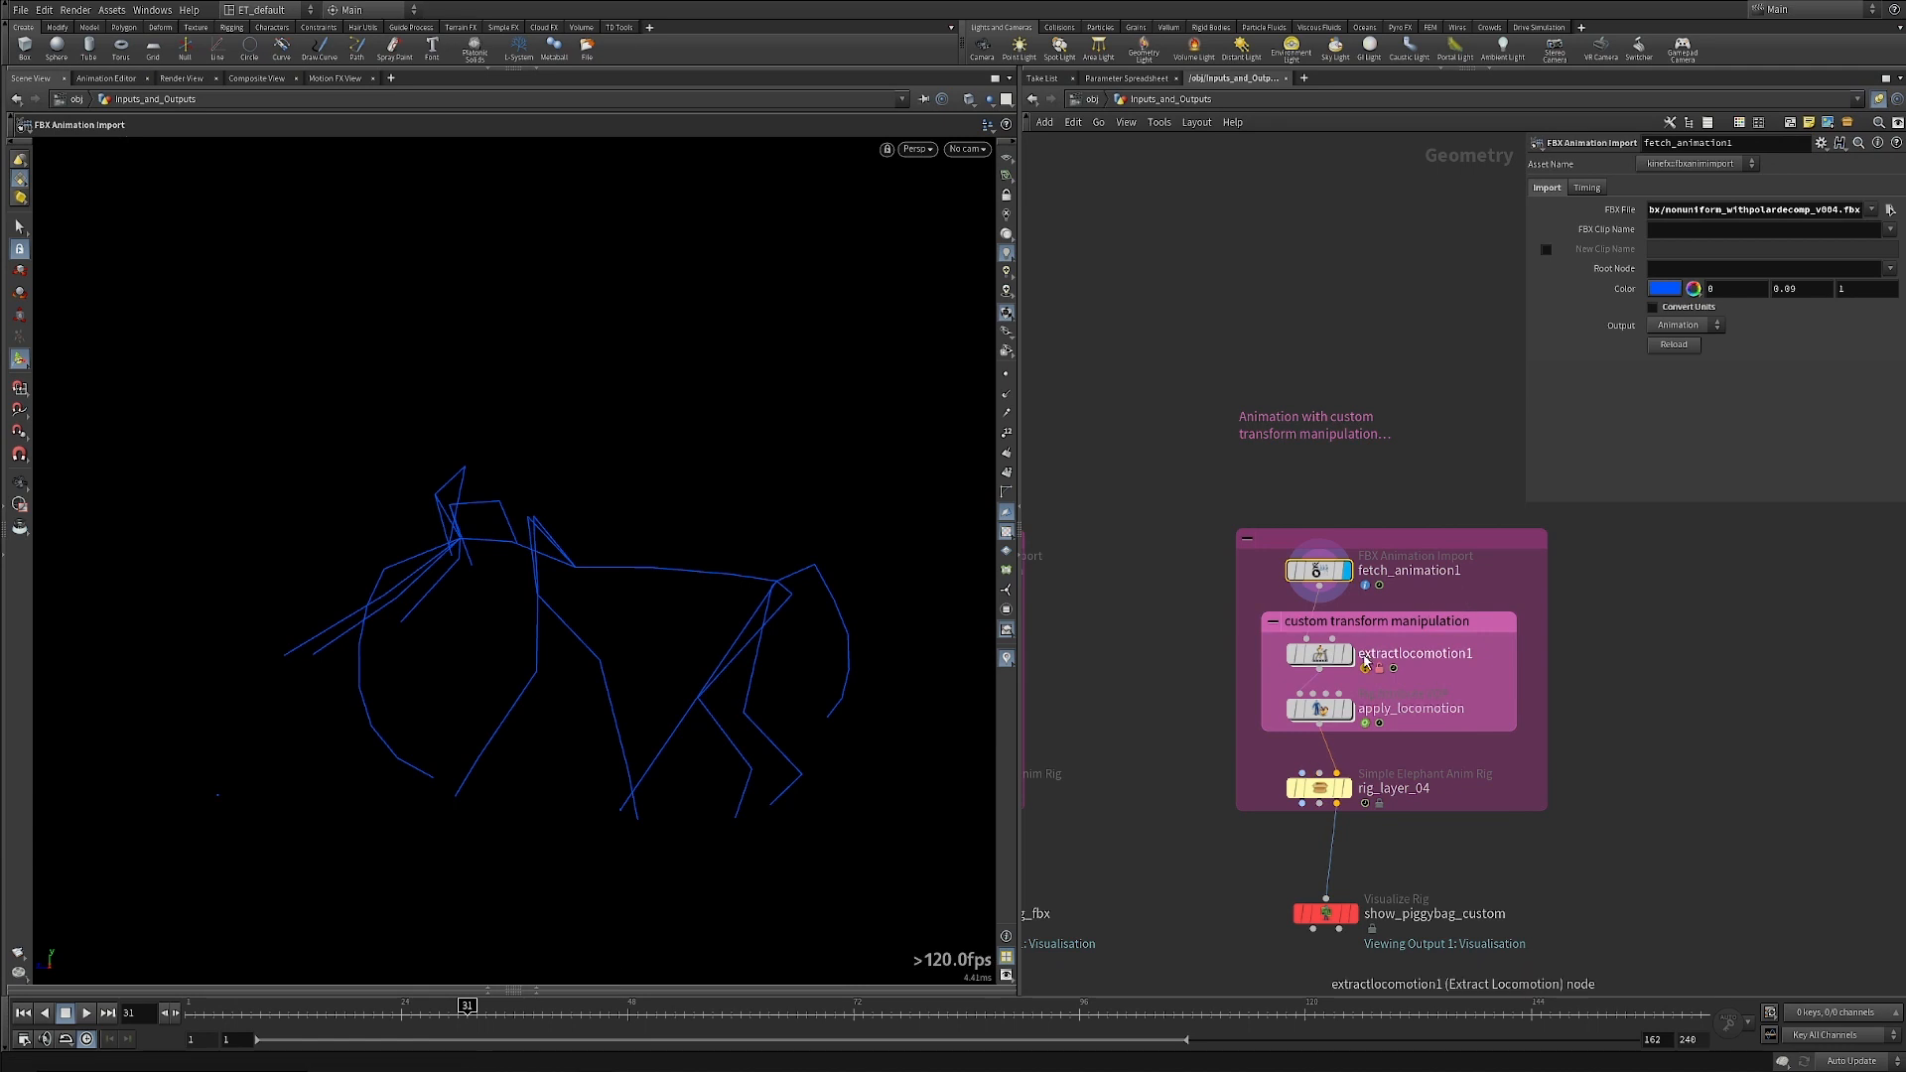
Display extractlocomotion1 and scrub its result to frame 26.
left_click(1319, 657)
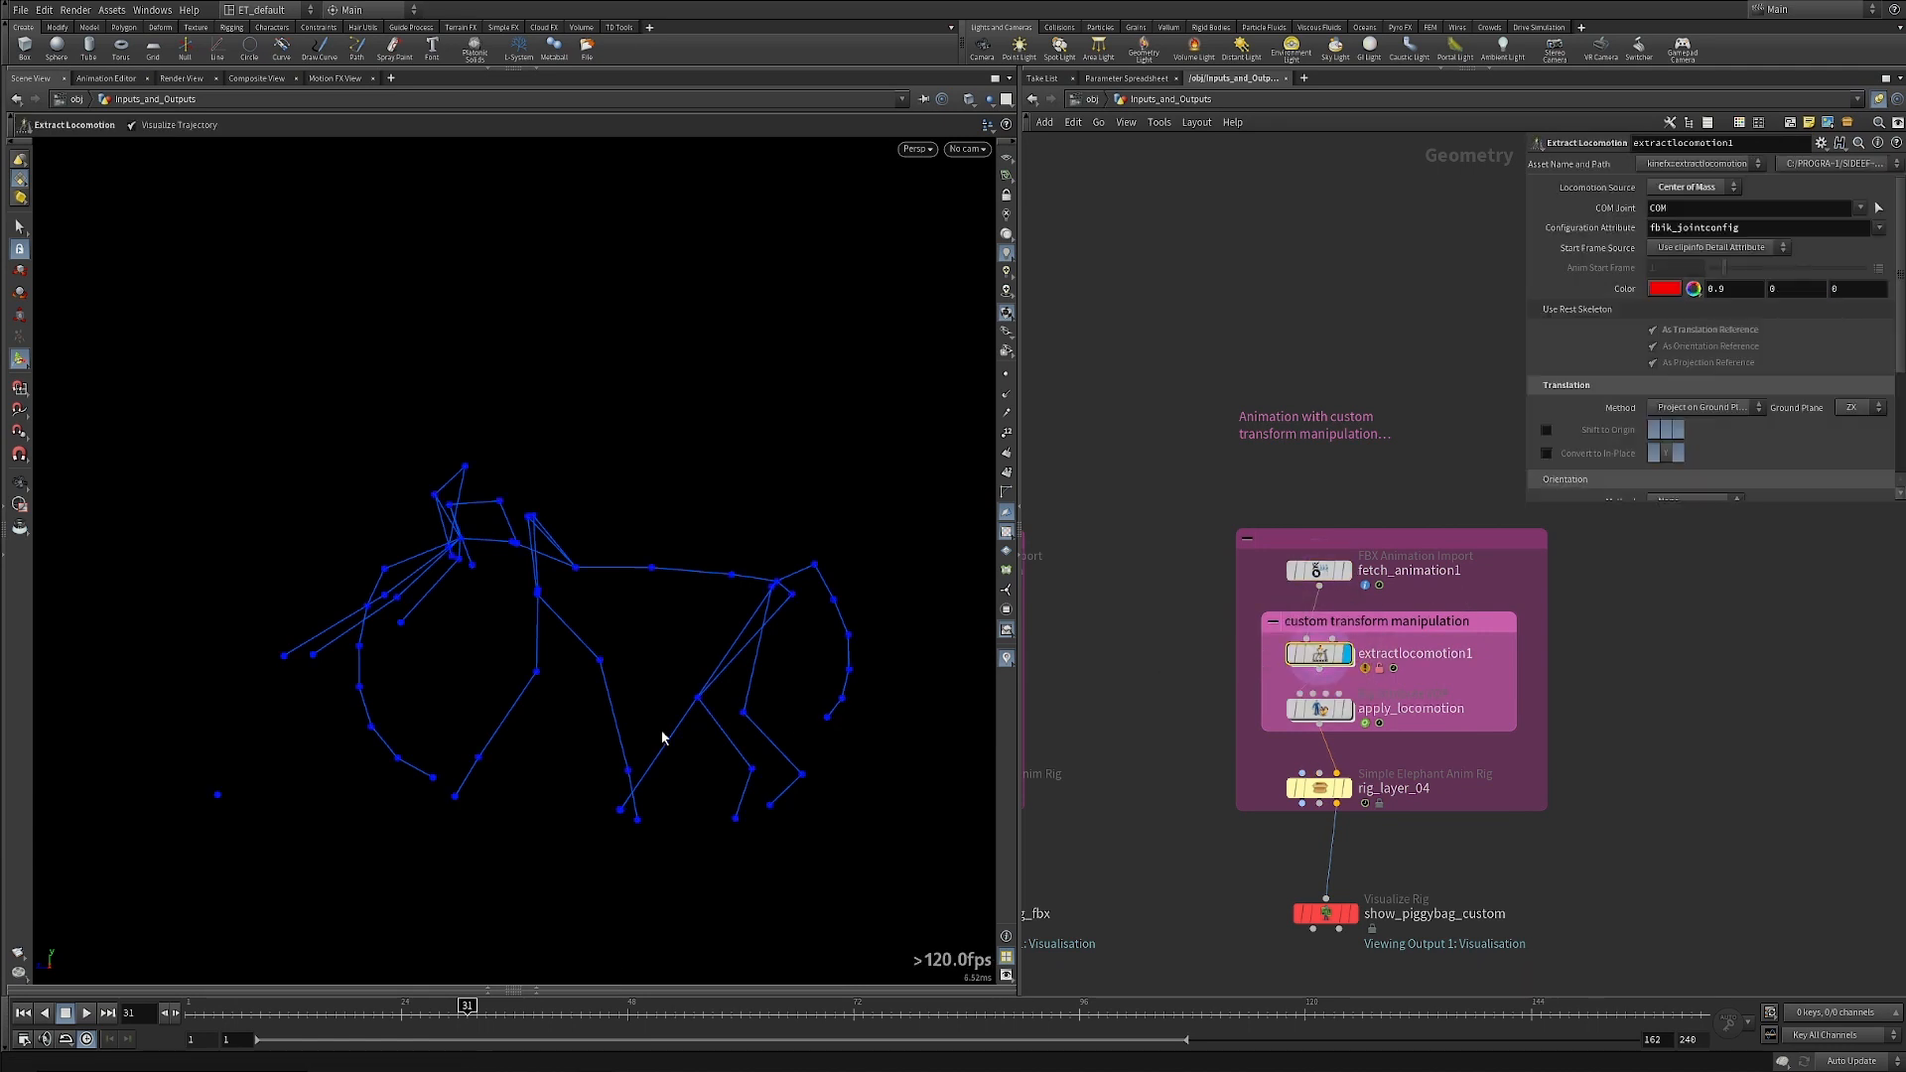
left_click_drag(220, 1013, 420, 1030)
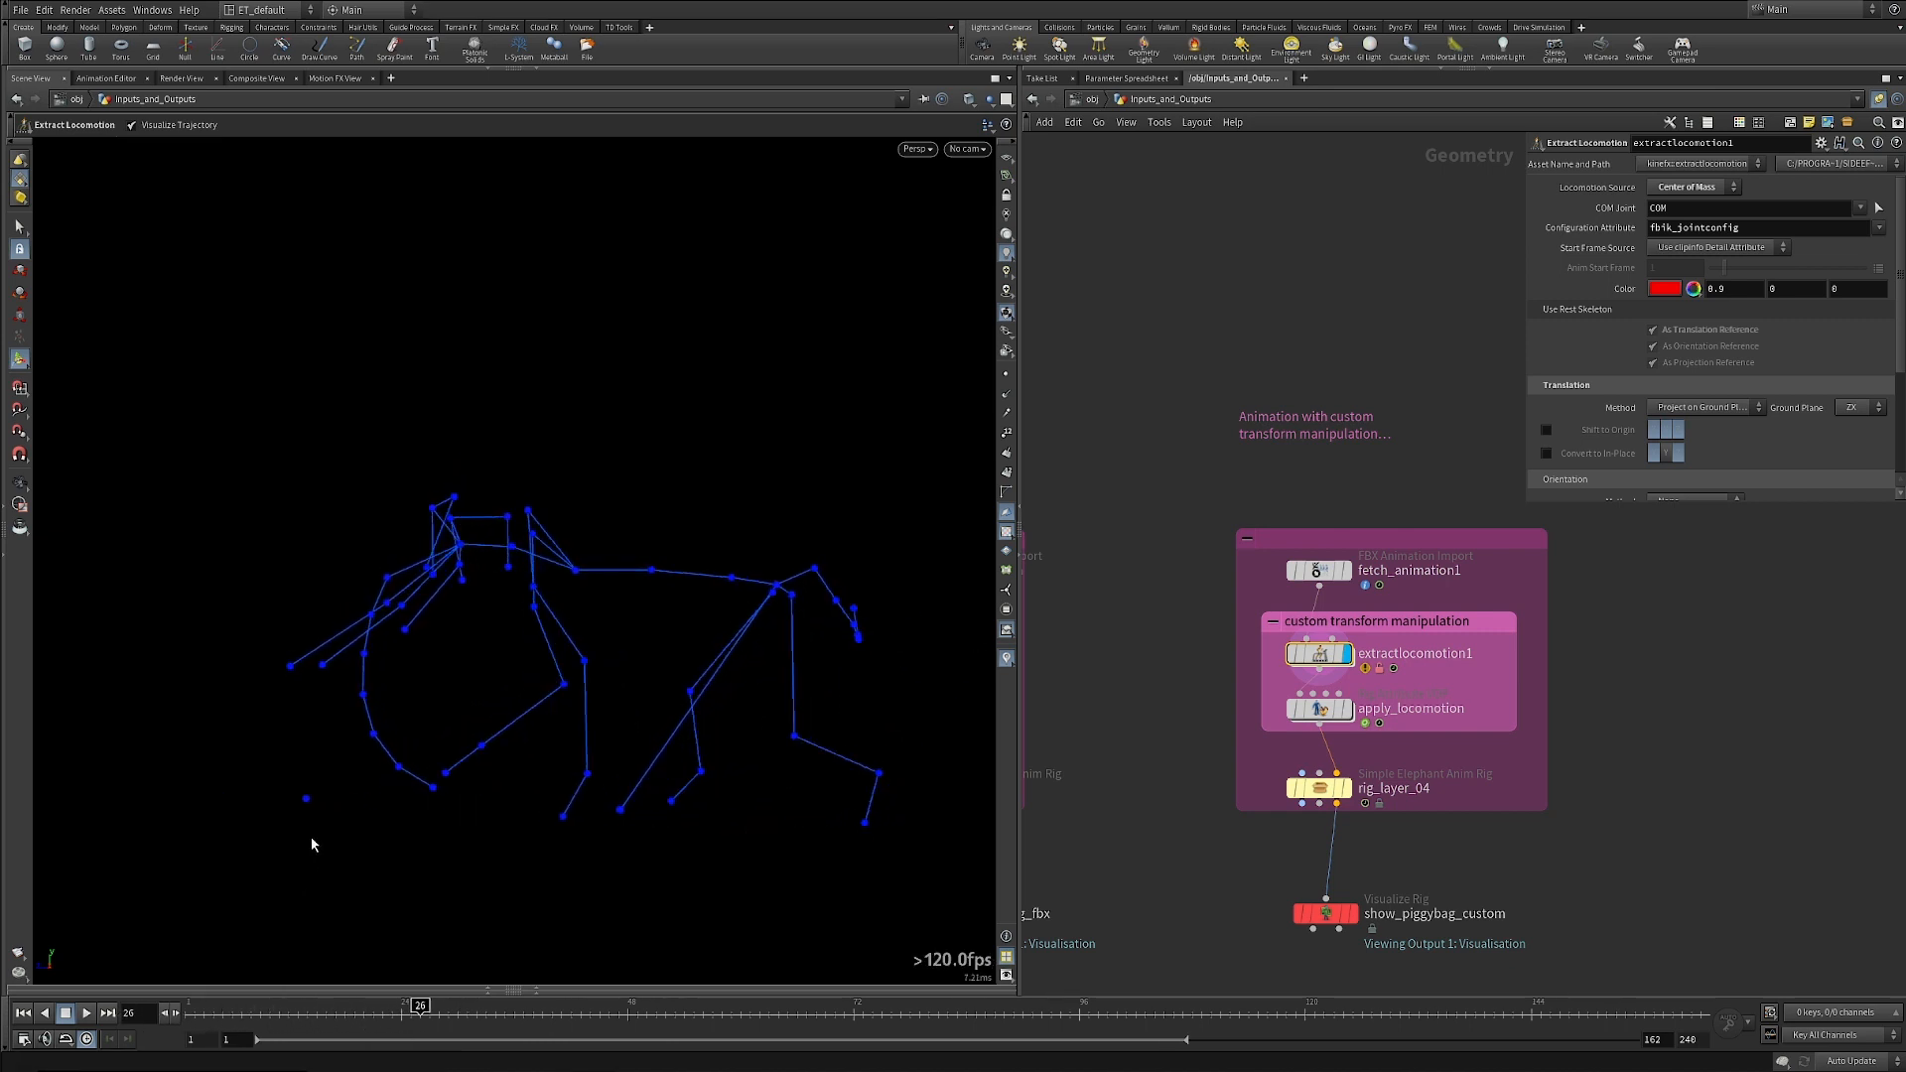
Display apply_locomotion in the custom transform manipulation group and scrub its result to frame 30.
left_click(1319, 708)
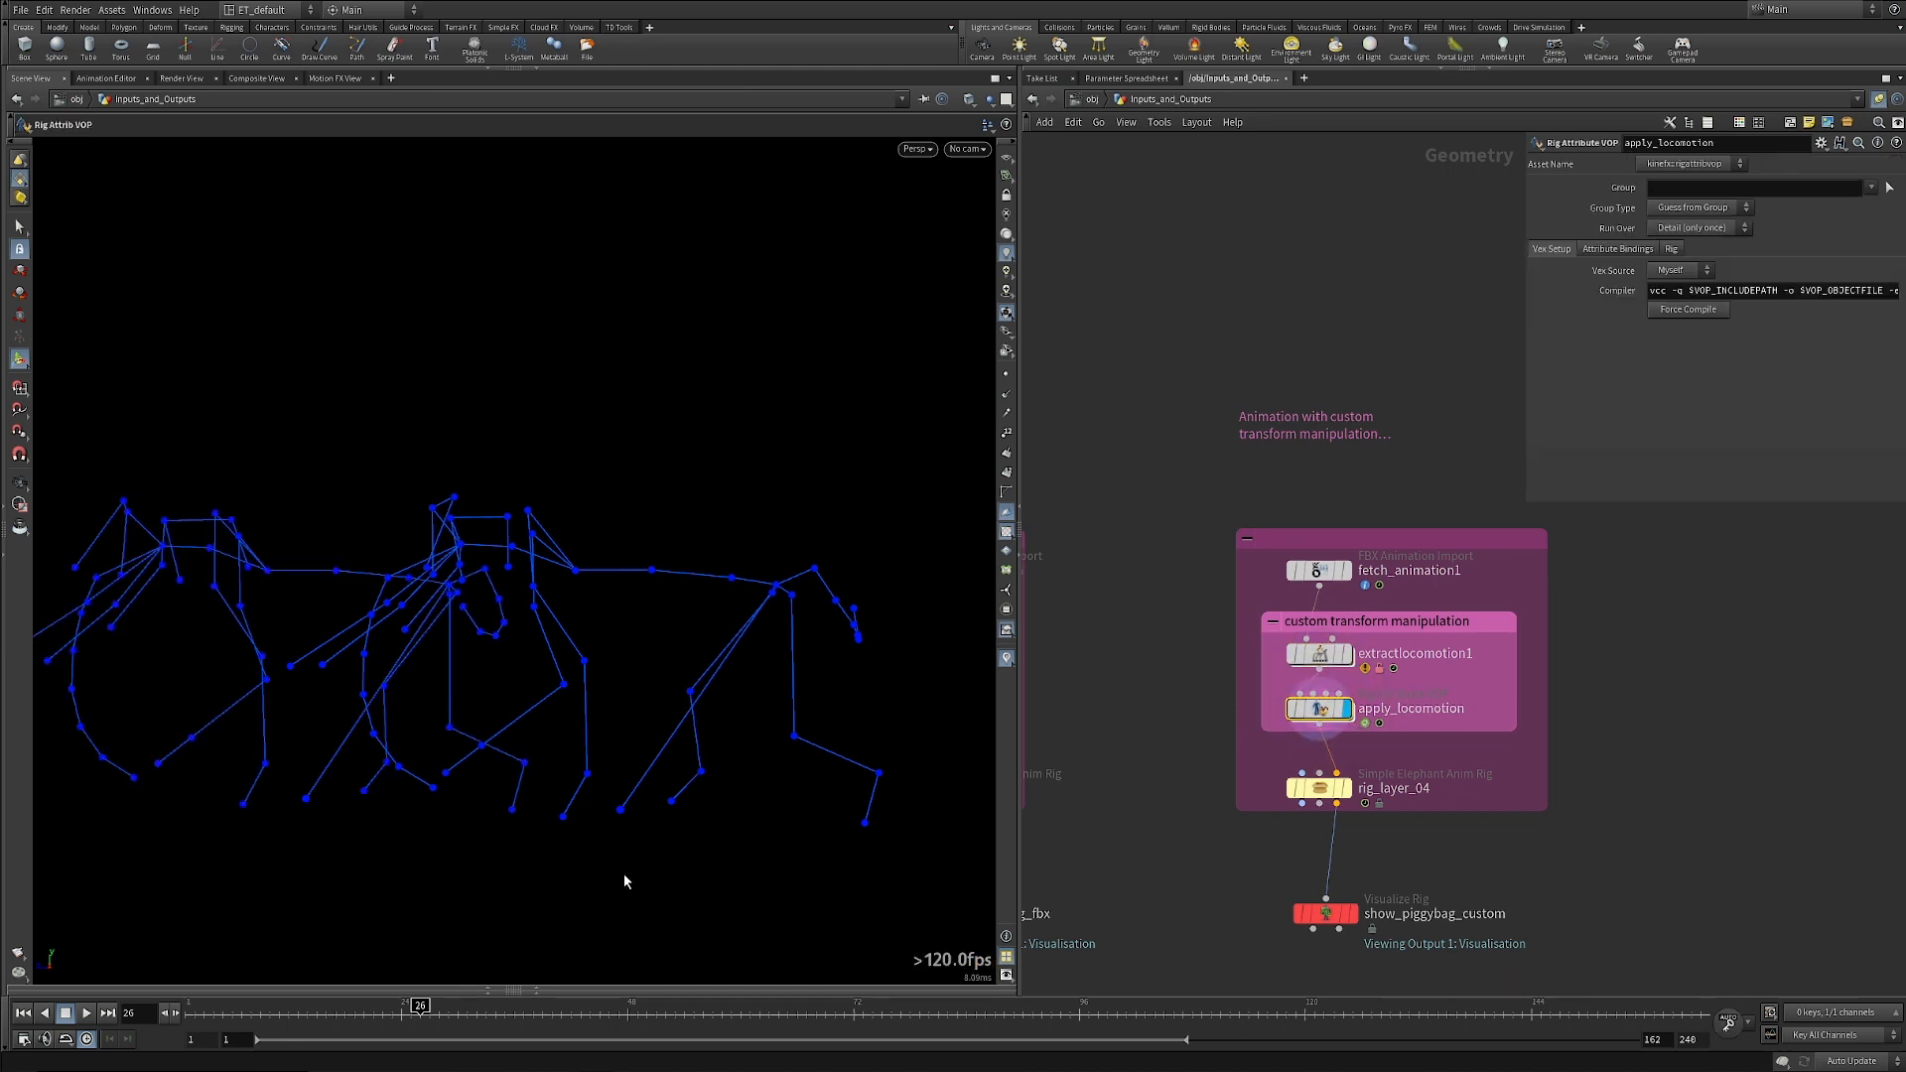
left_click_drag(392, 1019, 456, 1061)
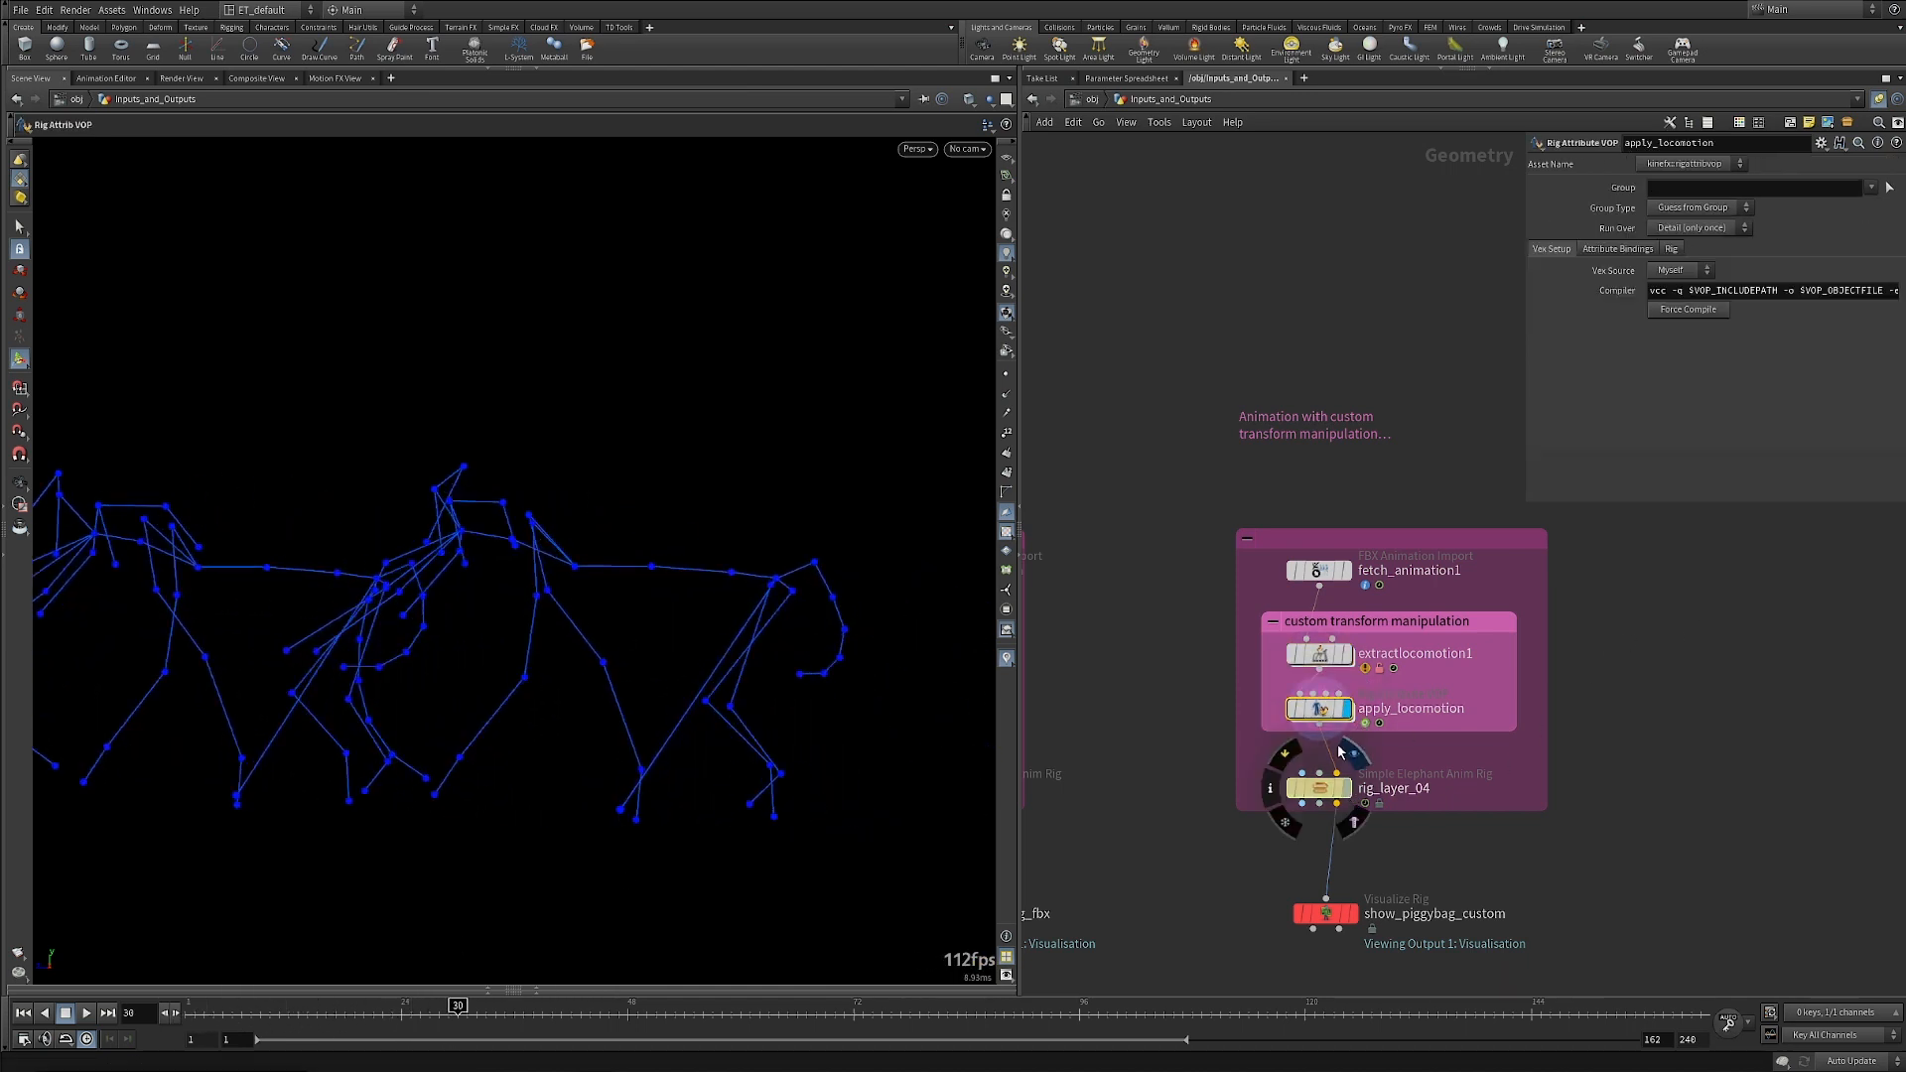
Display rig_layer_04 with its rig controls at frame 16 and select its L_Hand_Main control.
left_click(1346, 788)
left_click(1319, 788)
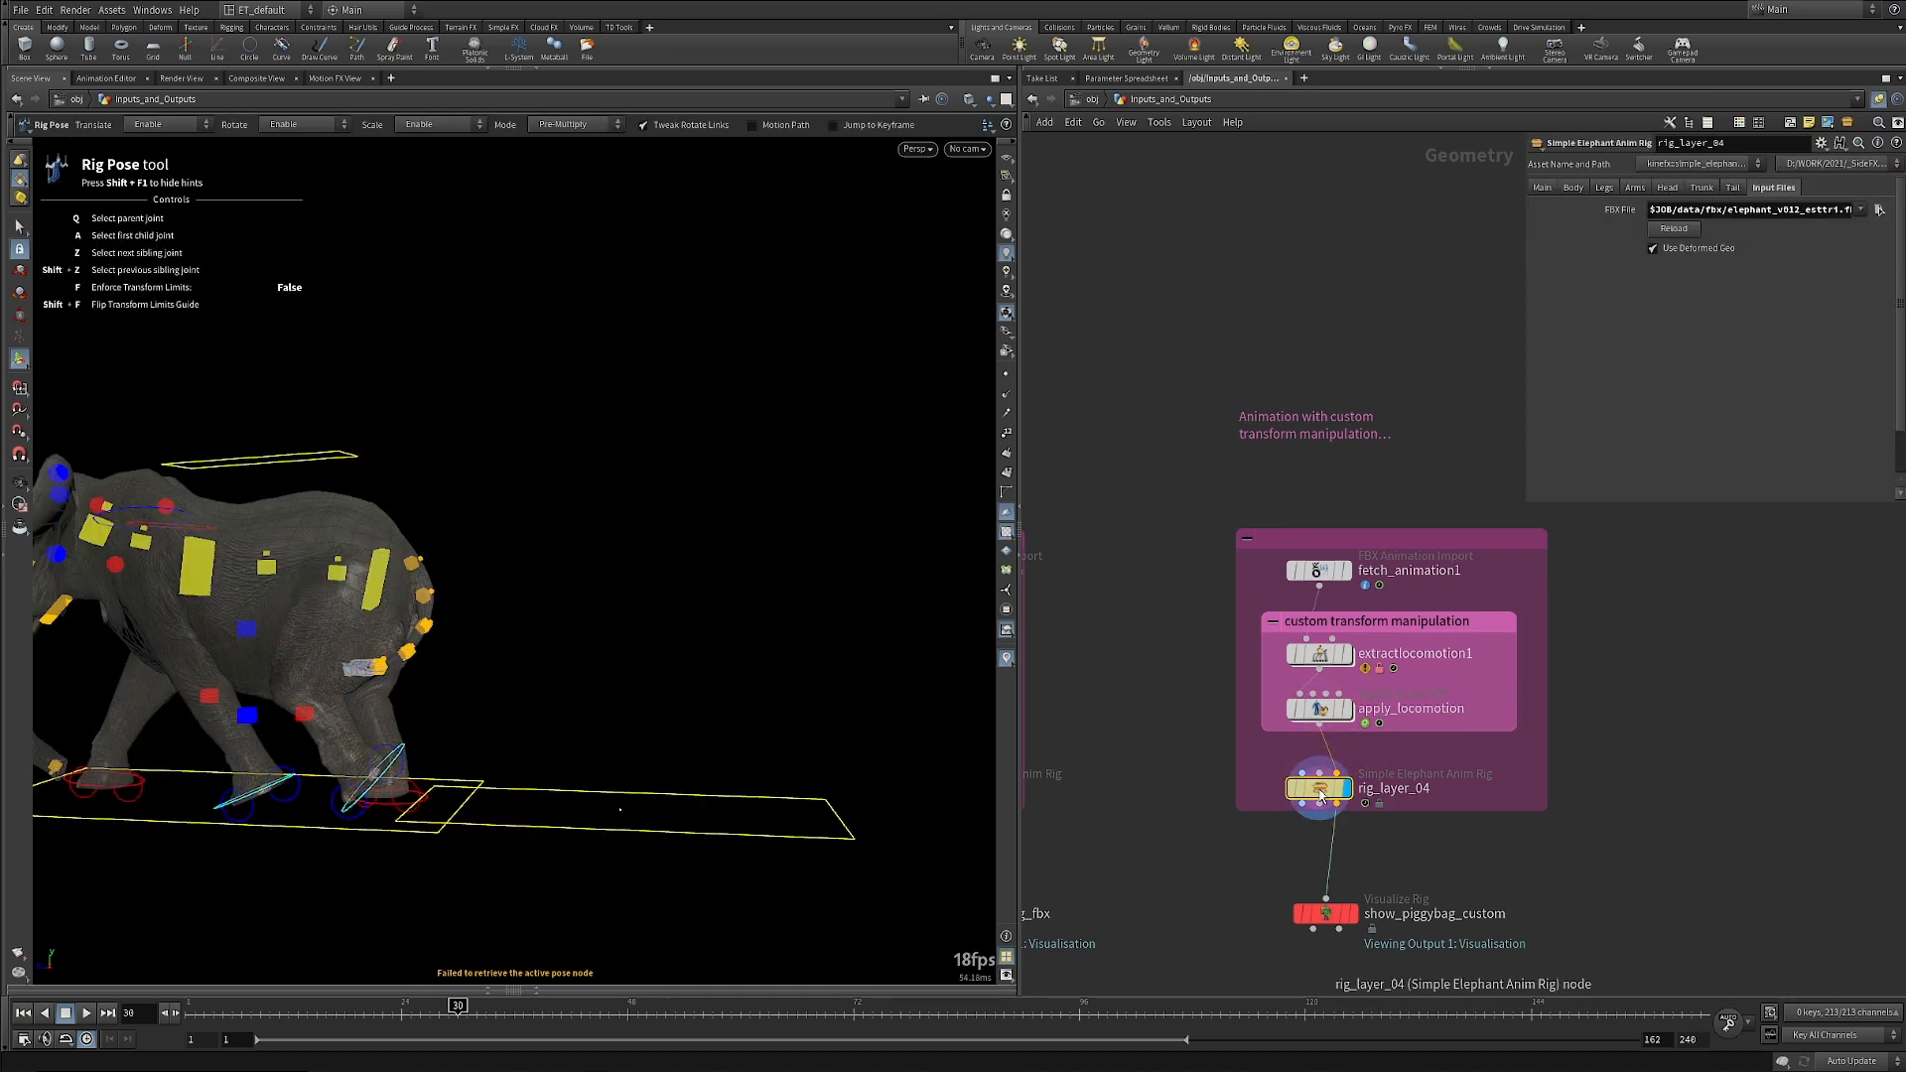
left_click_drag(344, 1008, 326, 1013)
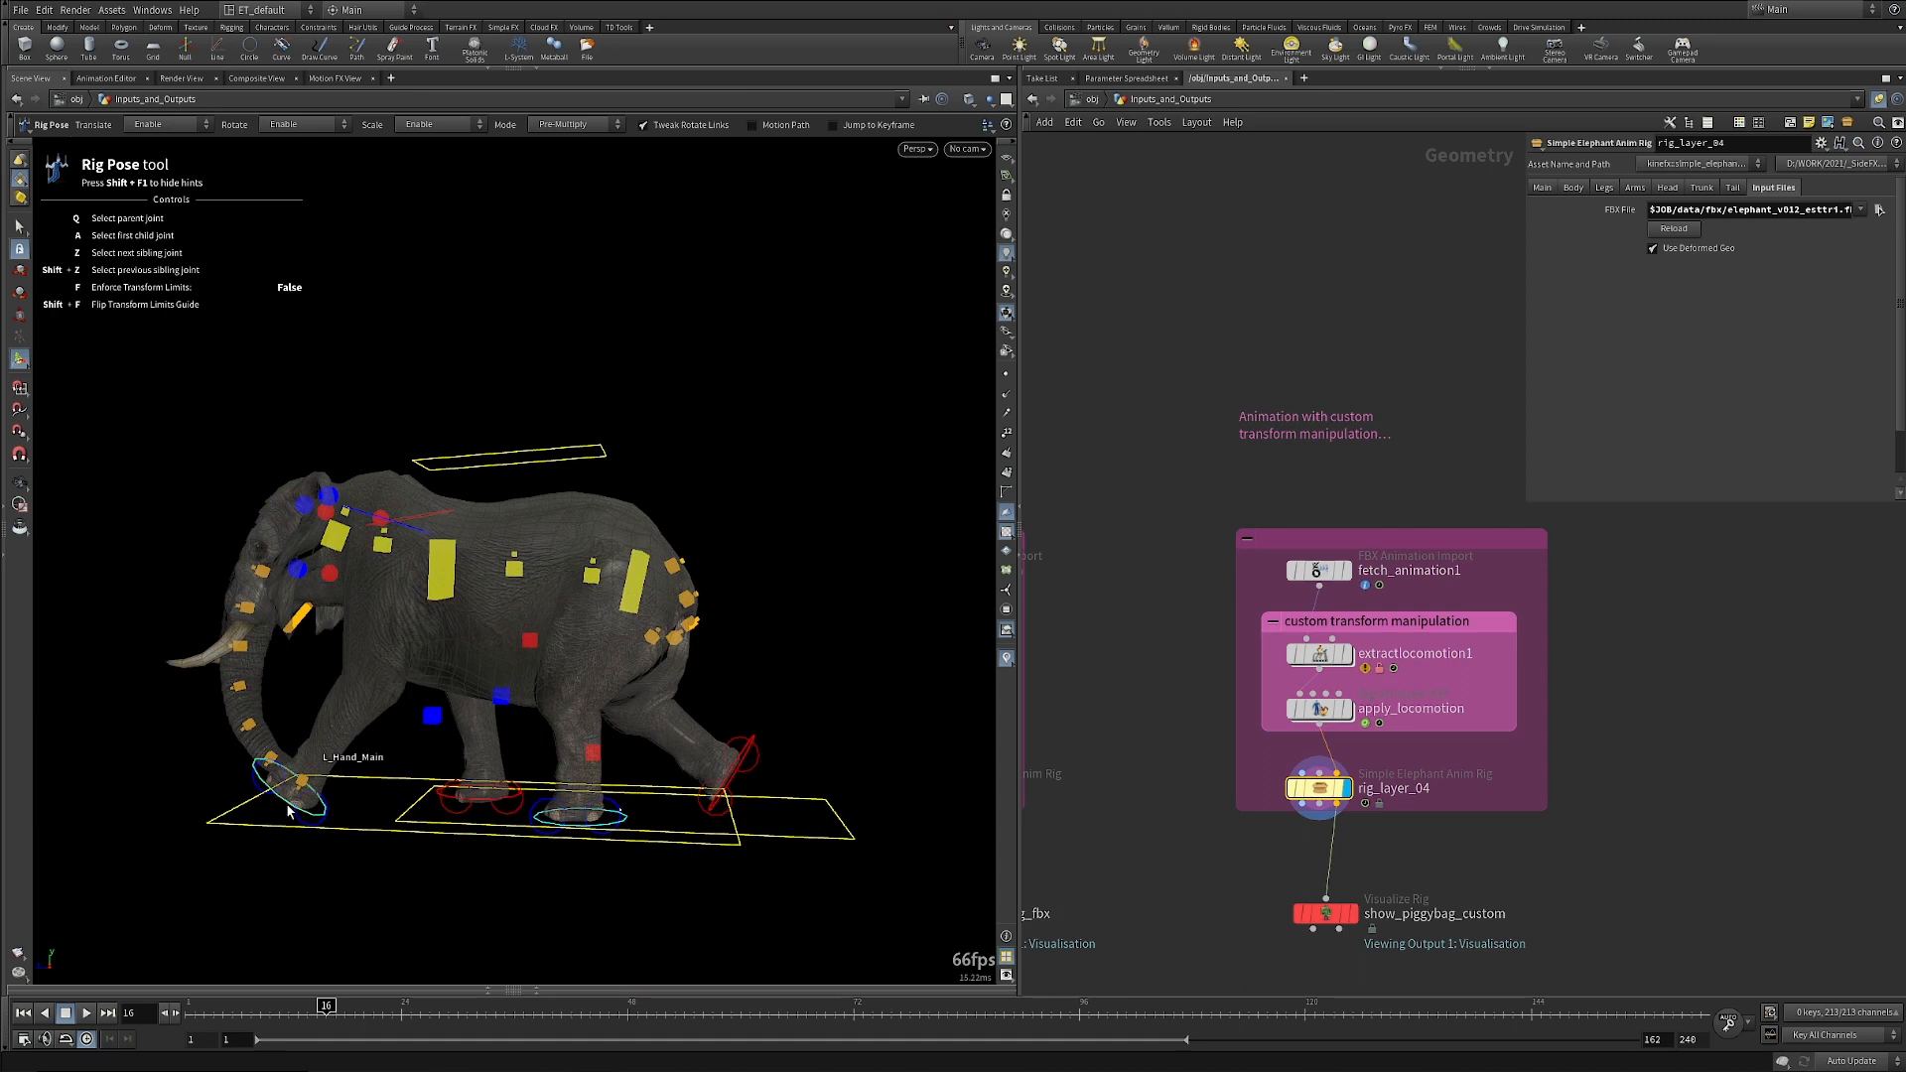
left_click(288, 809)
left_click_drag(288, 810, 282, 758)
Display fetch_elephant_skeleton in the Rest Skeleton group and view its import parameters.
scroll(1193, 902, "down", 3)
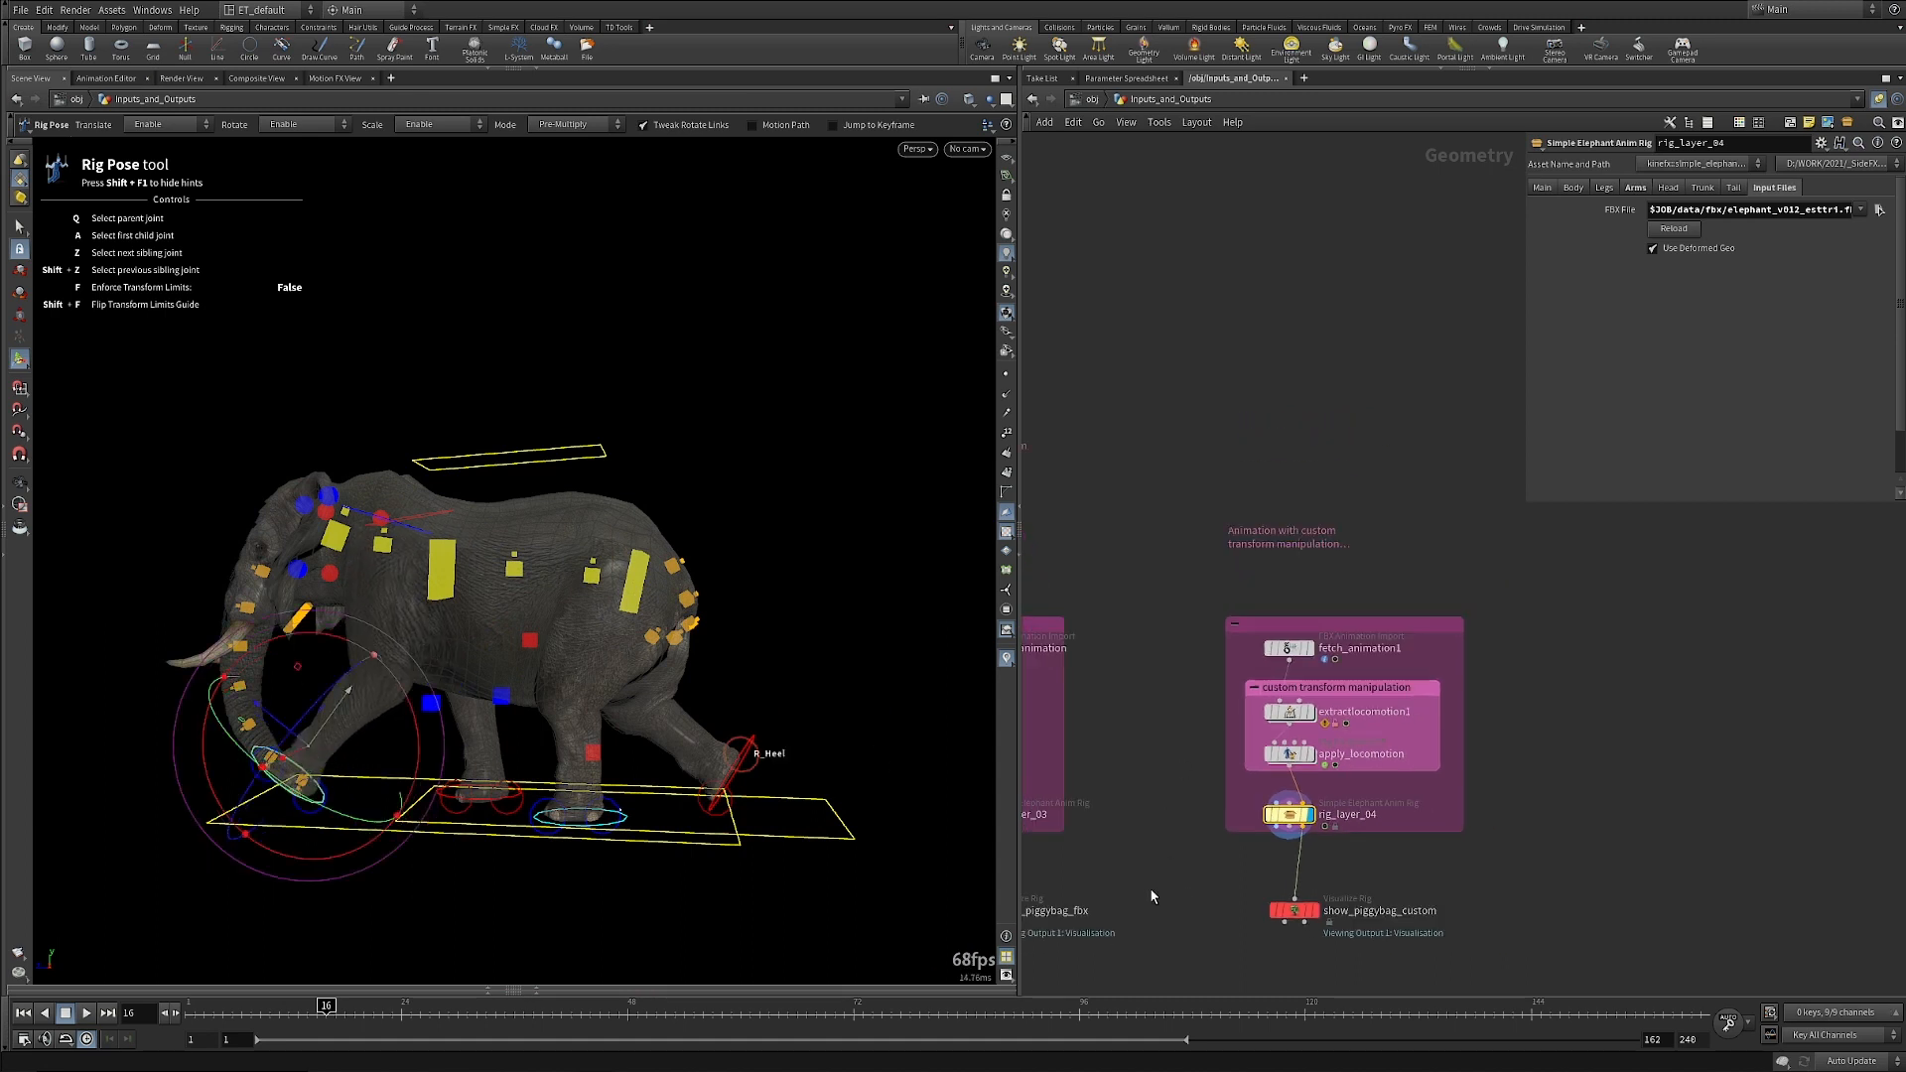
middle_click_drag(1146, 878, 1600, 854)
middle_click_drag(1213, 901, 1674, 856)
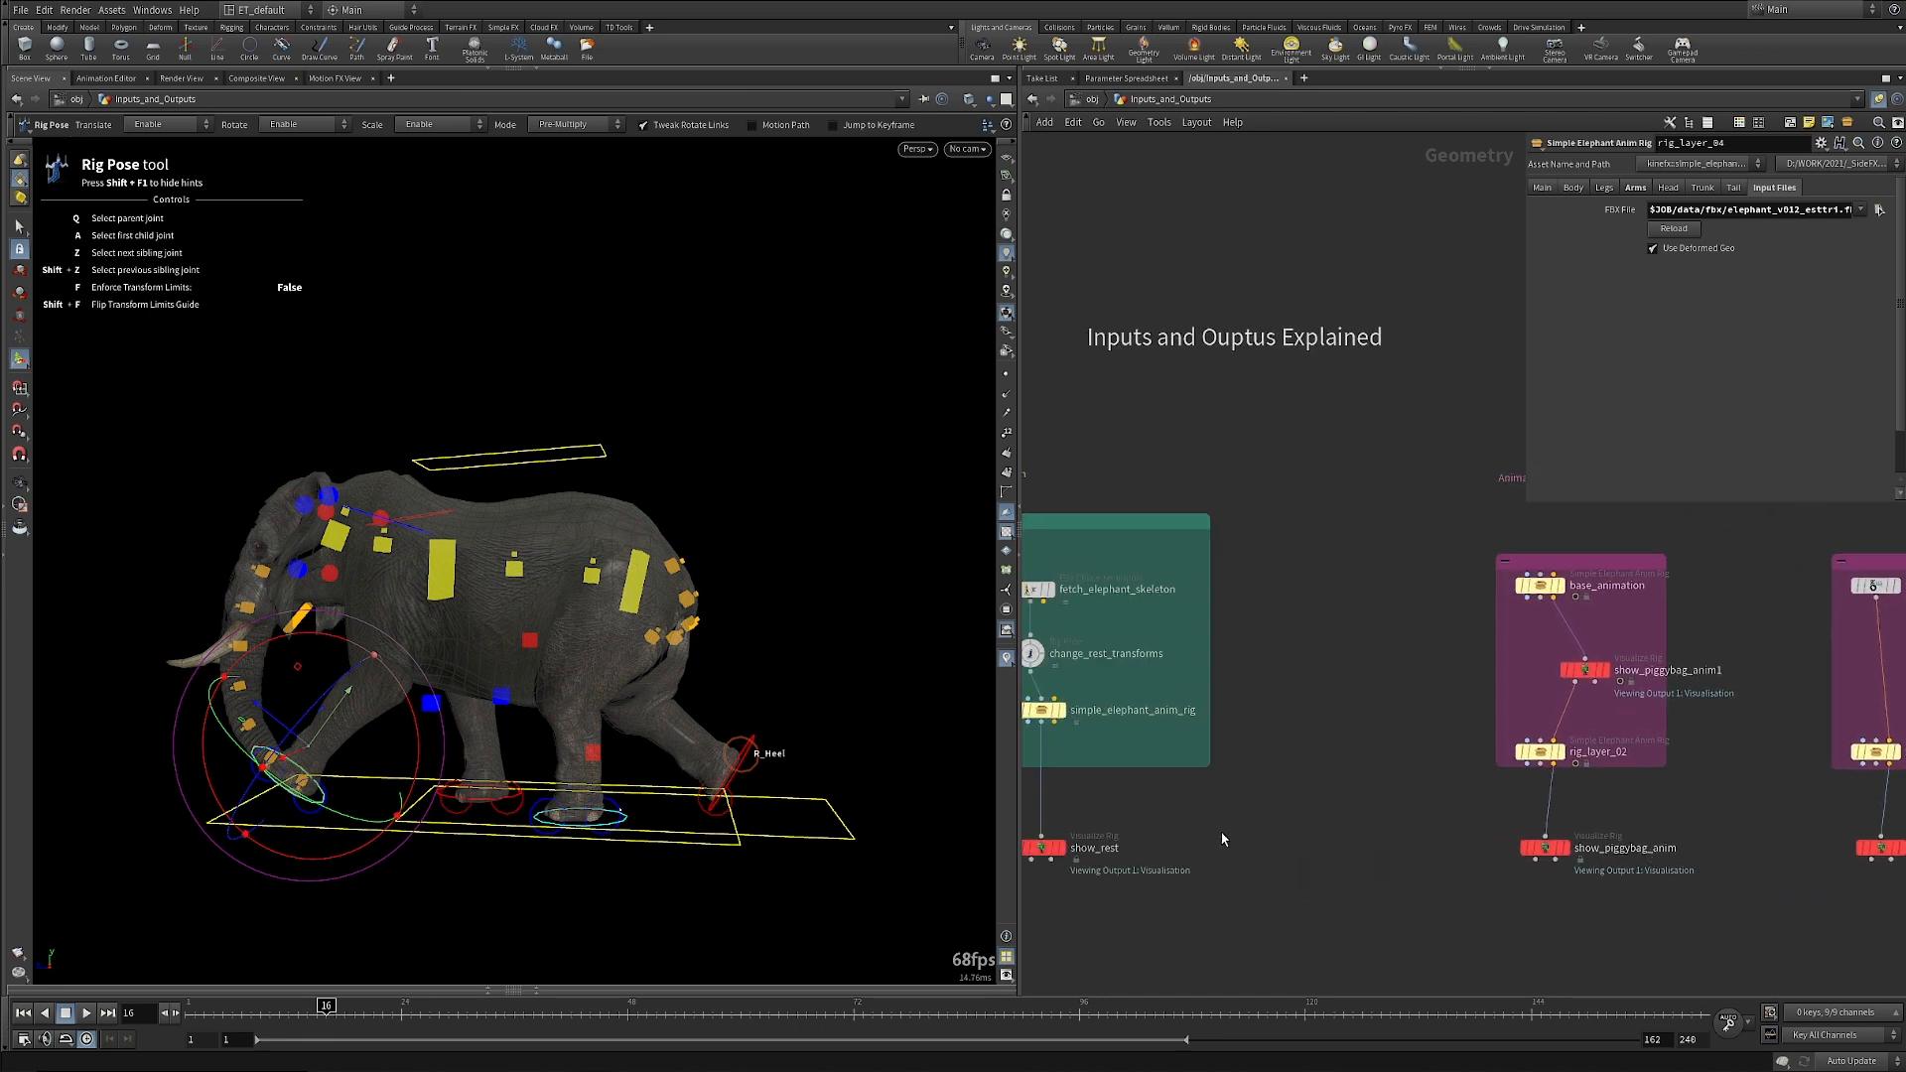
middle_click_drag(1198, 816, 1295, 827)
scroll(1078, 794, "up", 2)
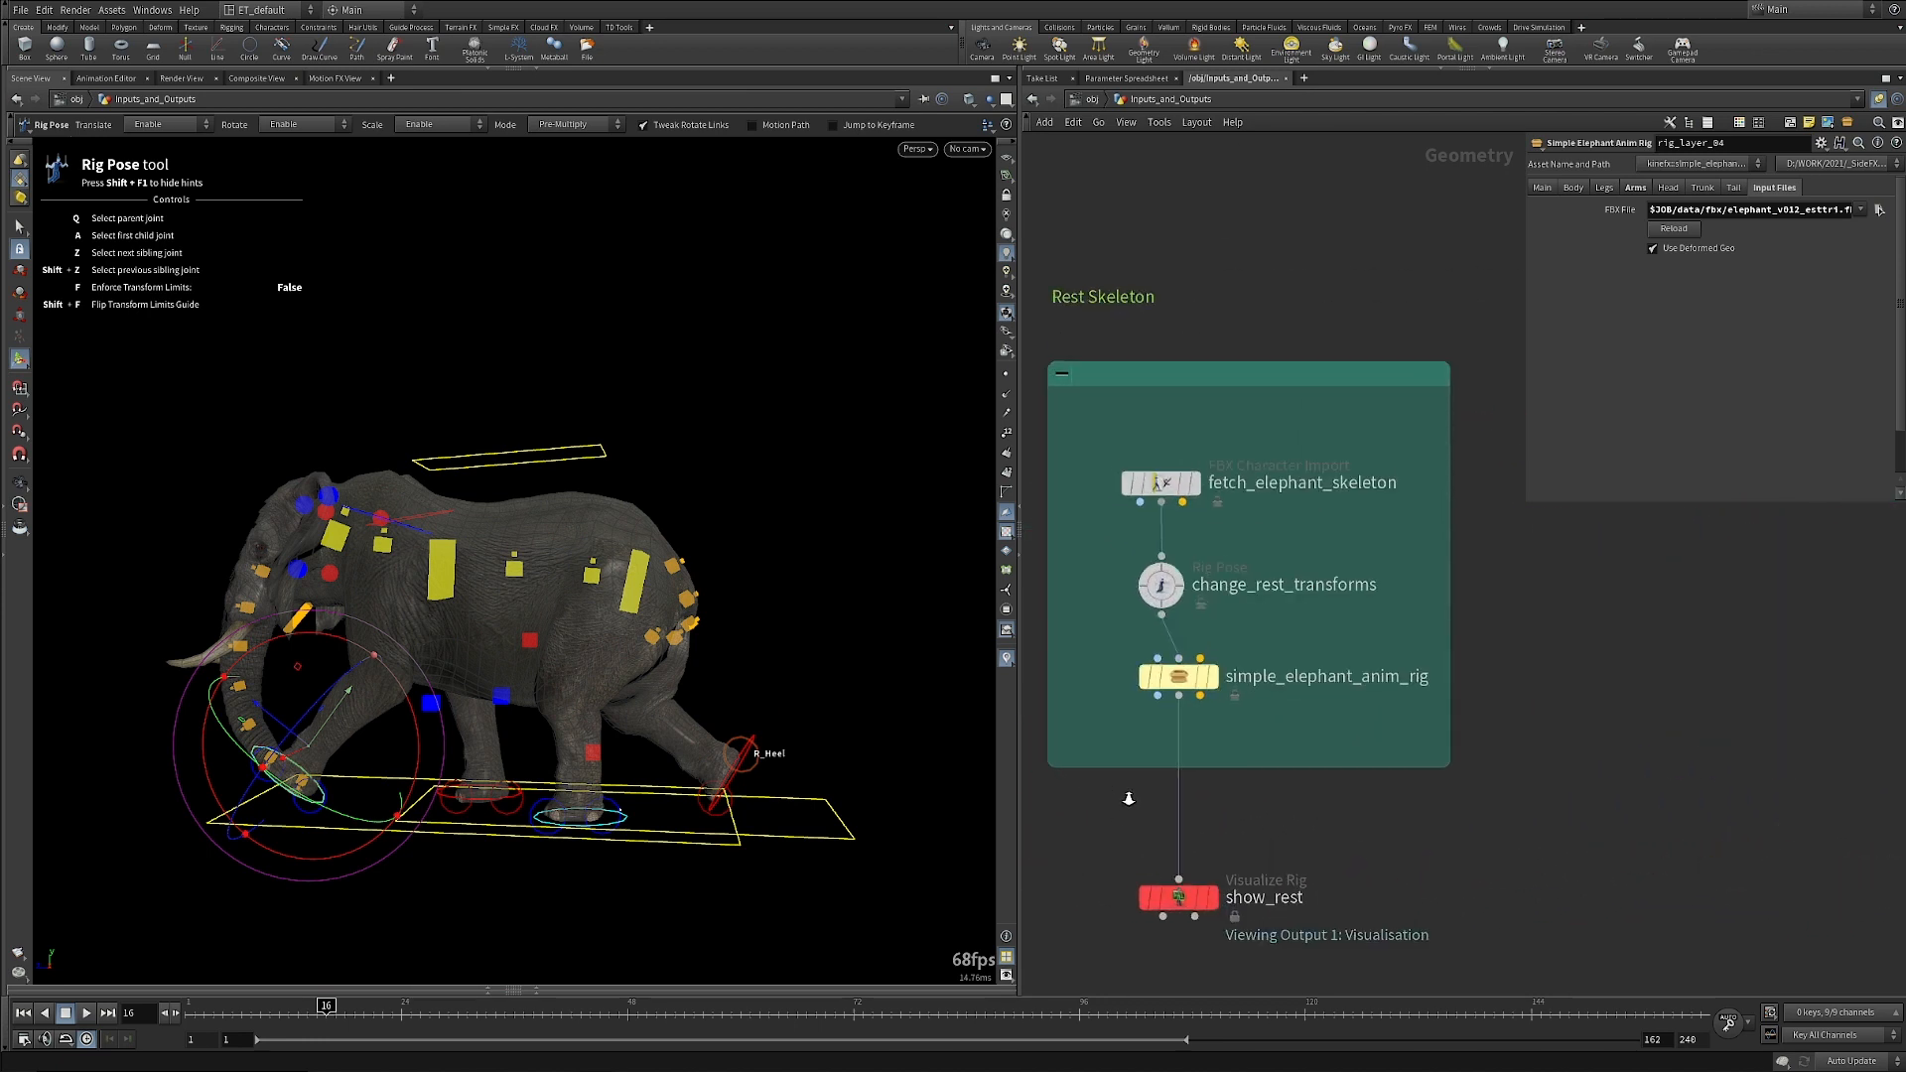
middle_click_drag(1139, 732, 1183, 771)
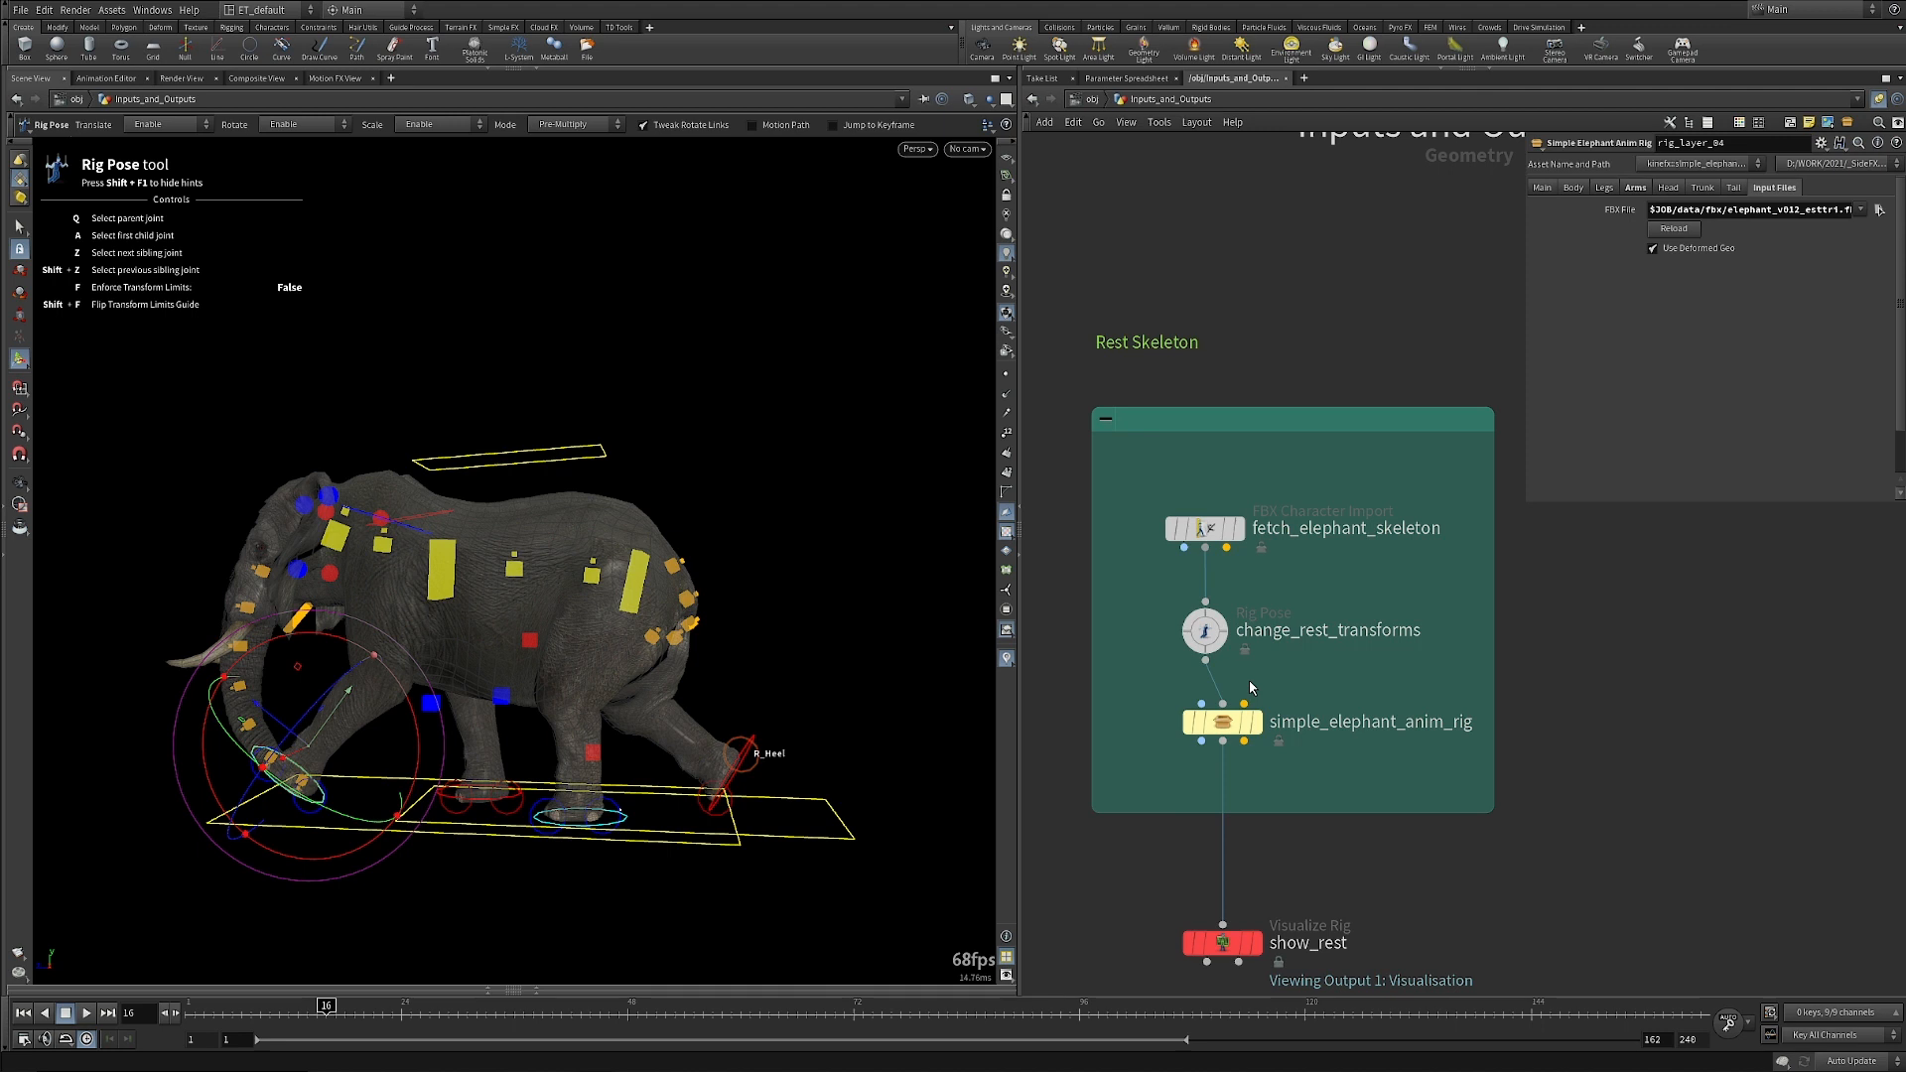
left_click(1218, 534)
left_click(1218, 536)
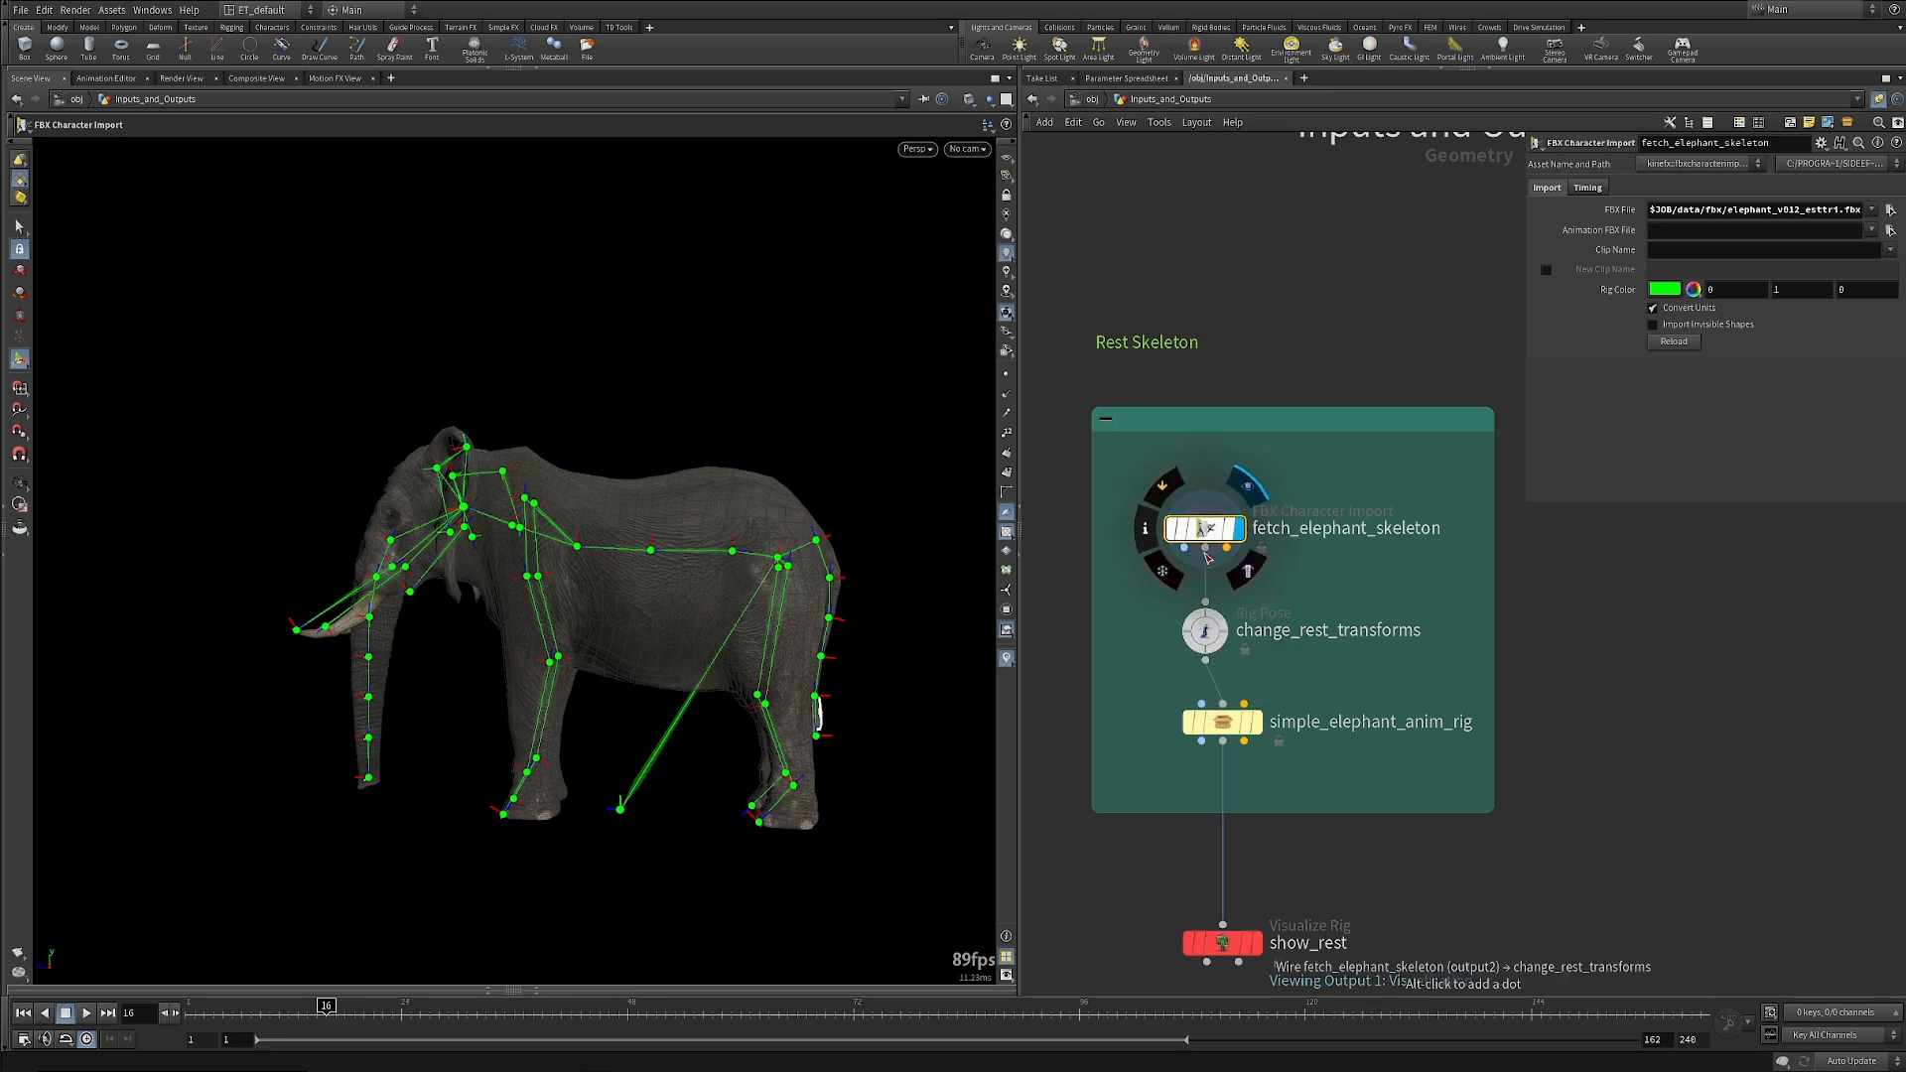
Display change_rest_transforms with fetch_elephant_skeleton templated behind it, and activate its Rig Pose tool.
mouse_move(1223, 630)
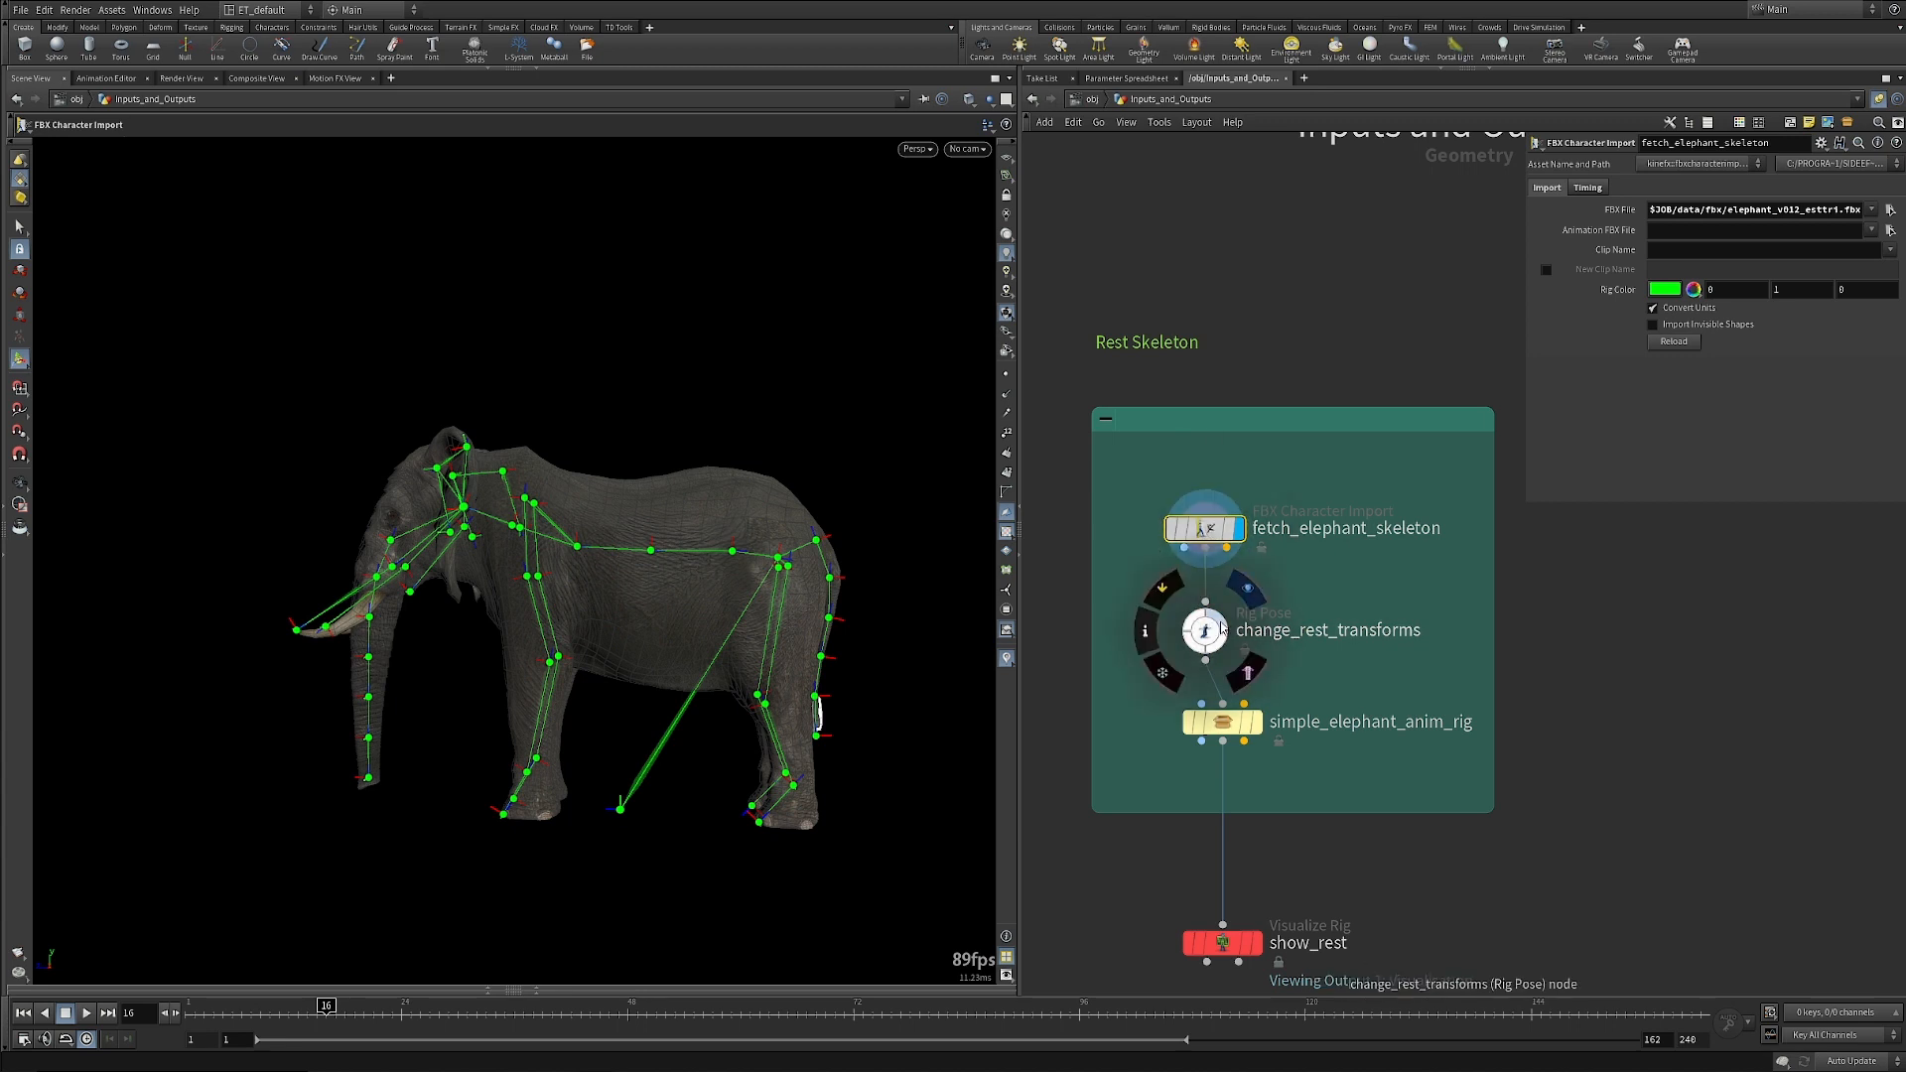
left_click(1247, 589)
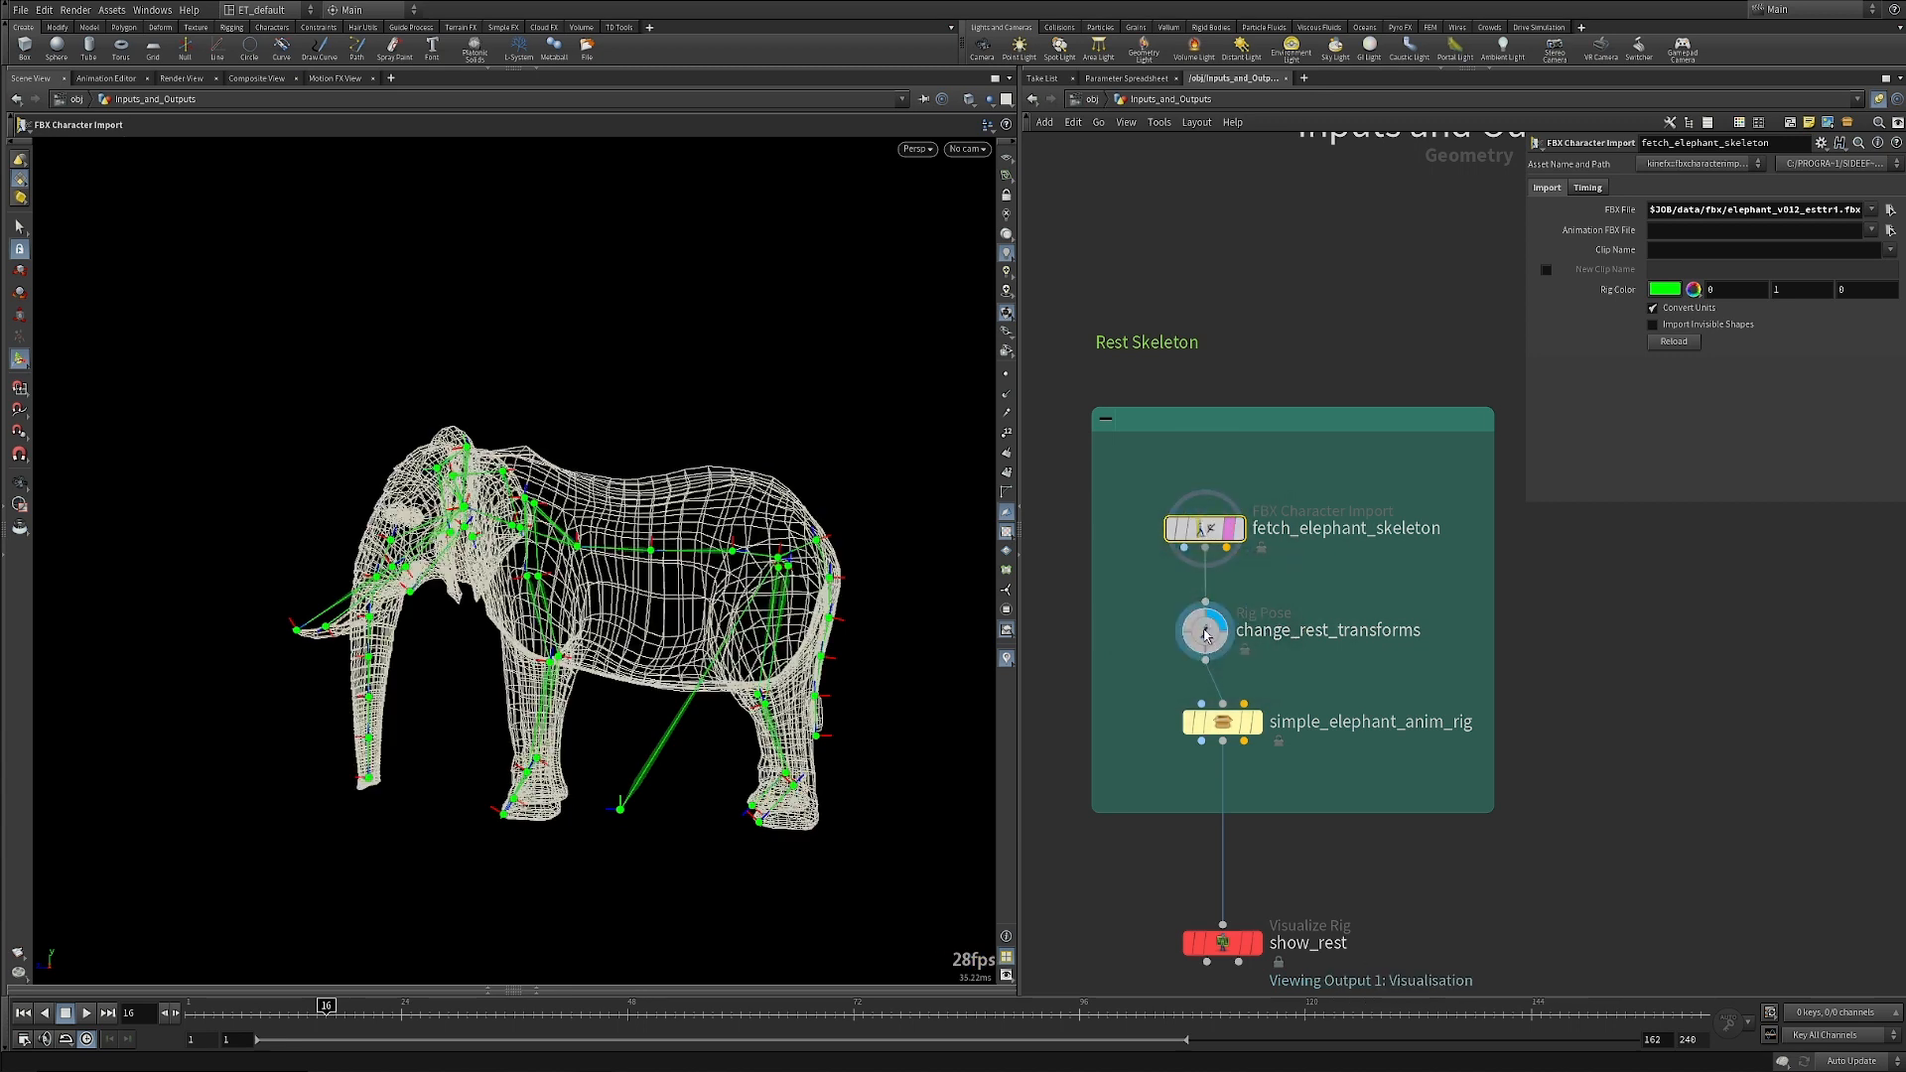
left_click(1206, 633)
key("Return")
In change_rest_transforms, offset C_Pelvis by about 0.286, -0.044, 0.047, and move and rotate the L_Calf joint.
left_click_drag(738, 599, 824, 555, "alt")
left_click(825, 608)
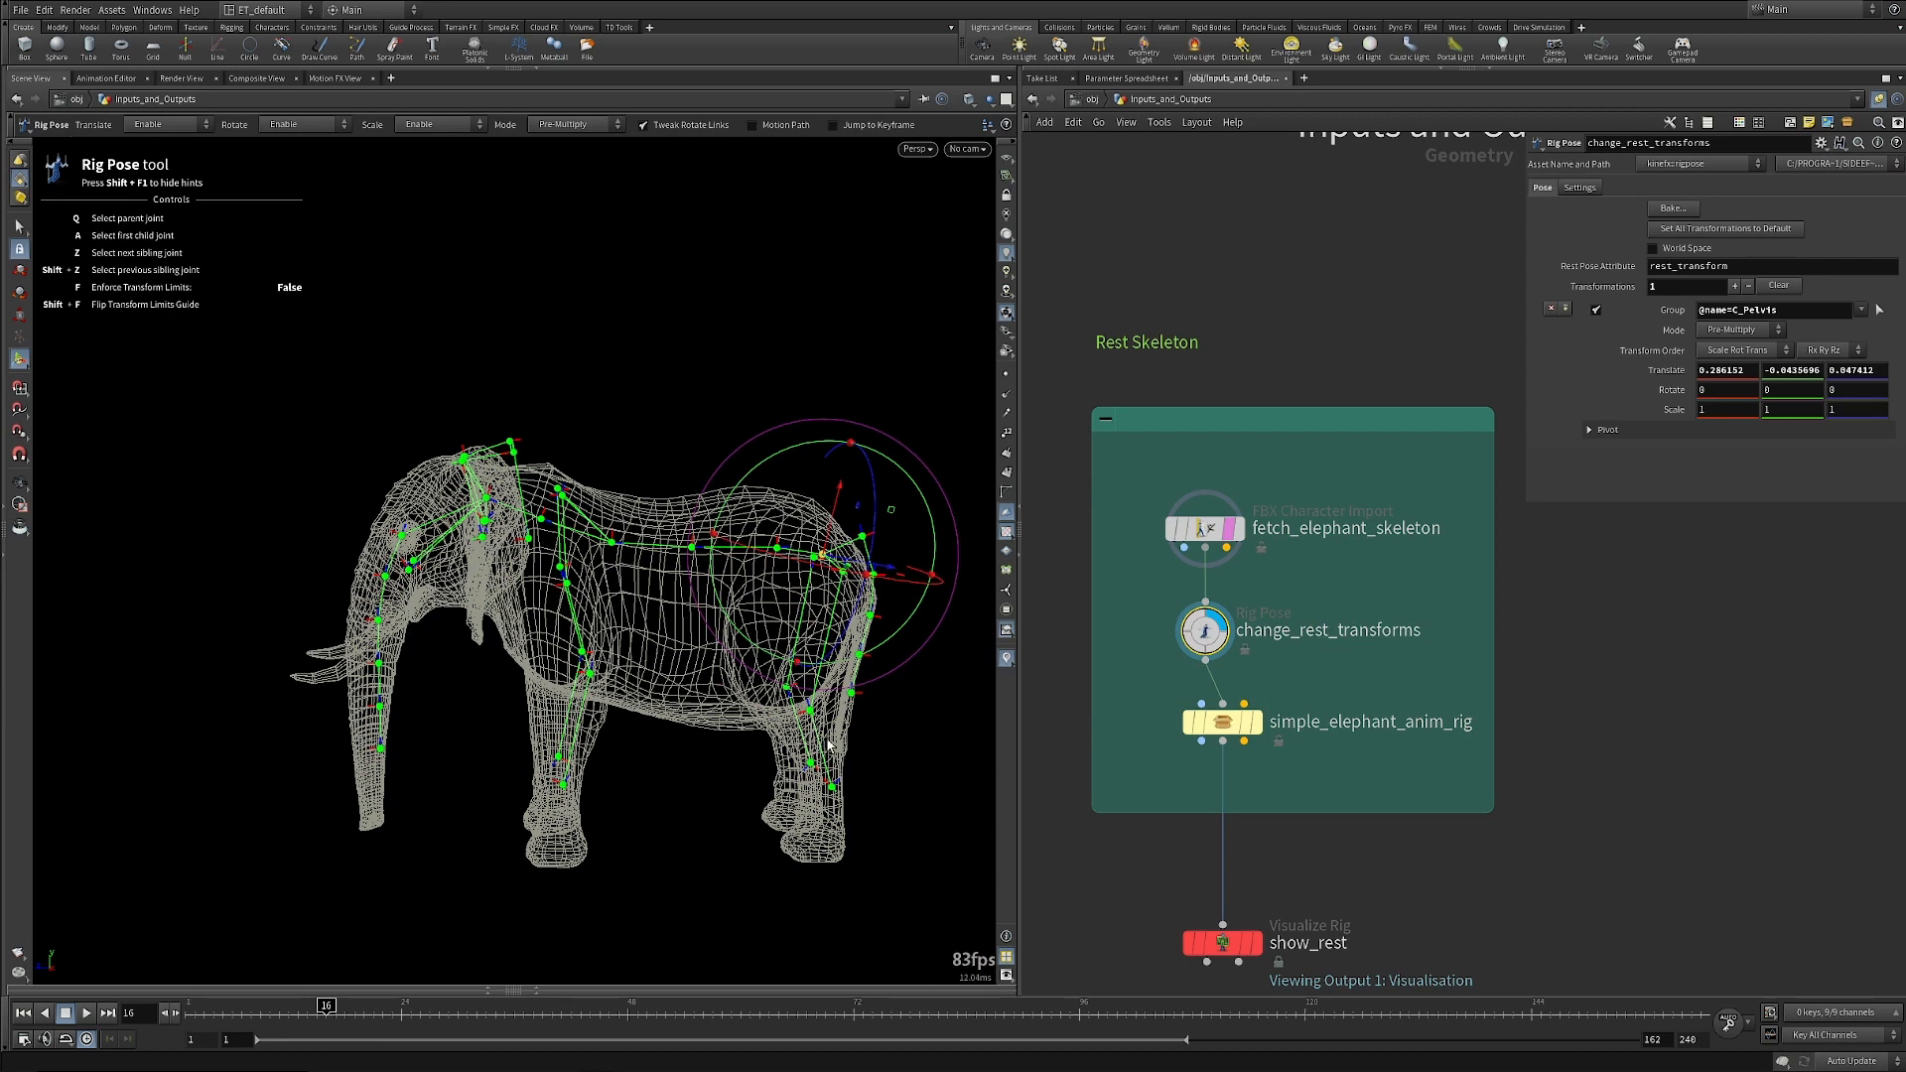
left_click_drag(830, 744, 783, 738, "alt")
left_click(785, 687)
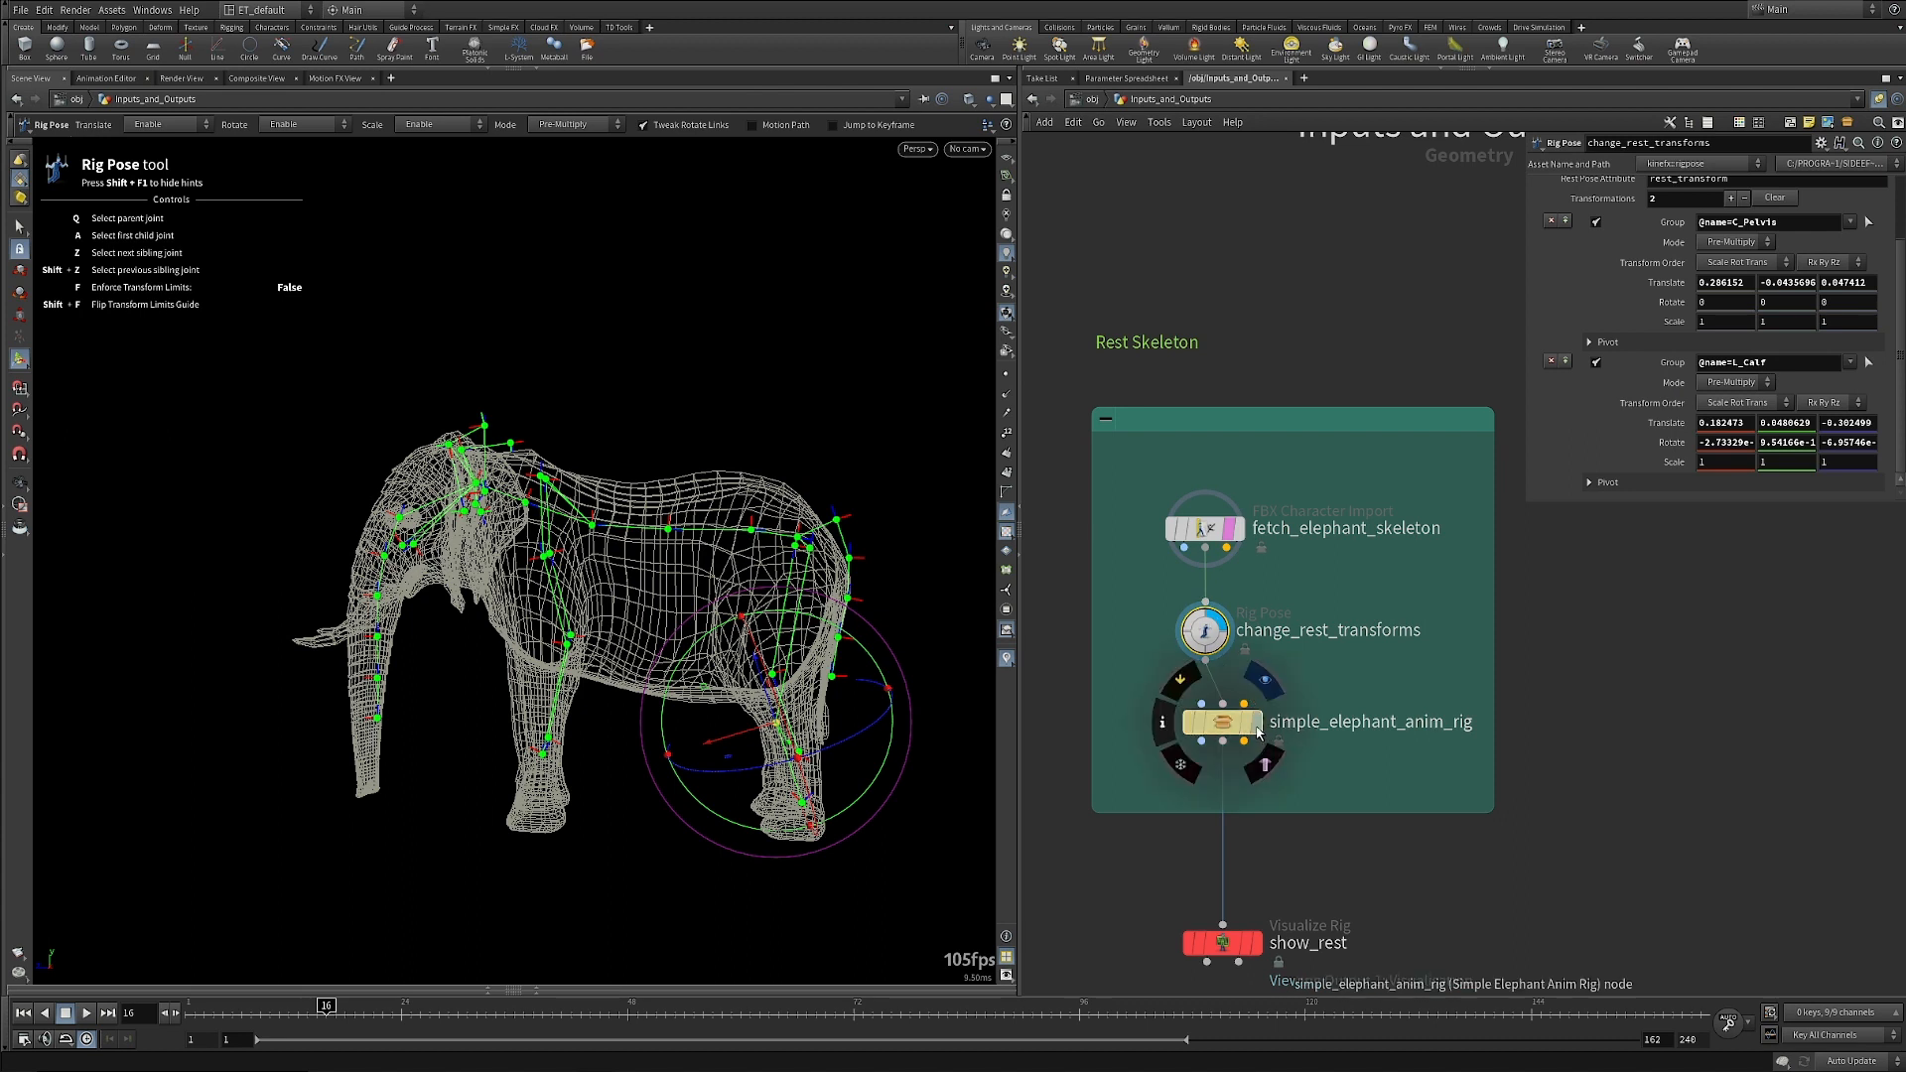
Display simple_elephant_anim_rig, move its pelvis control and turn off the template display of fetch_elephant_skeleton.
left_click(1256, 731)
left_click(1229, 724)
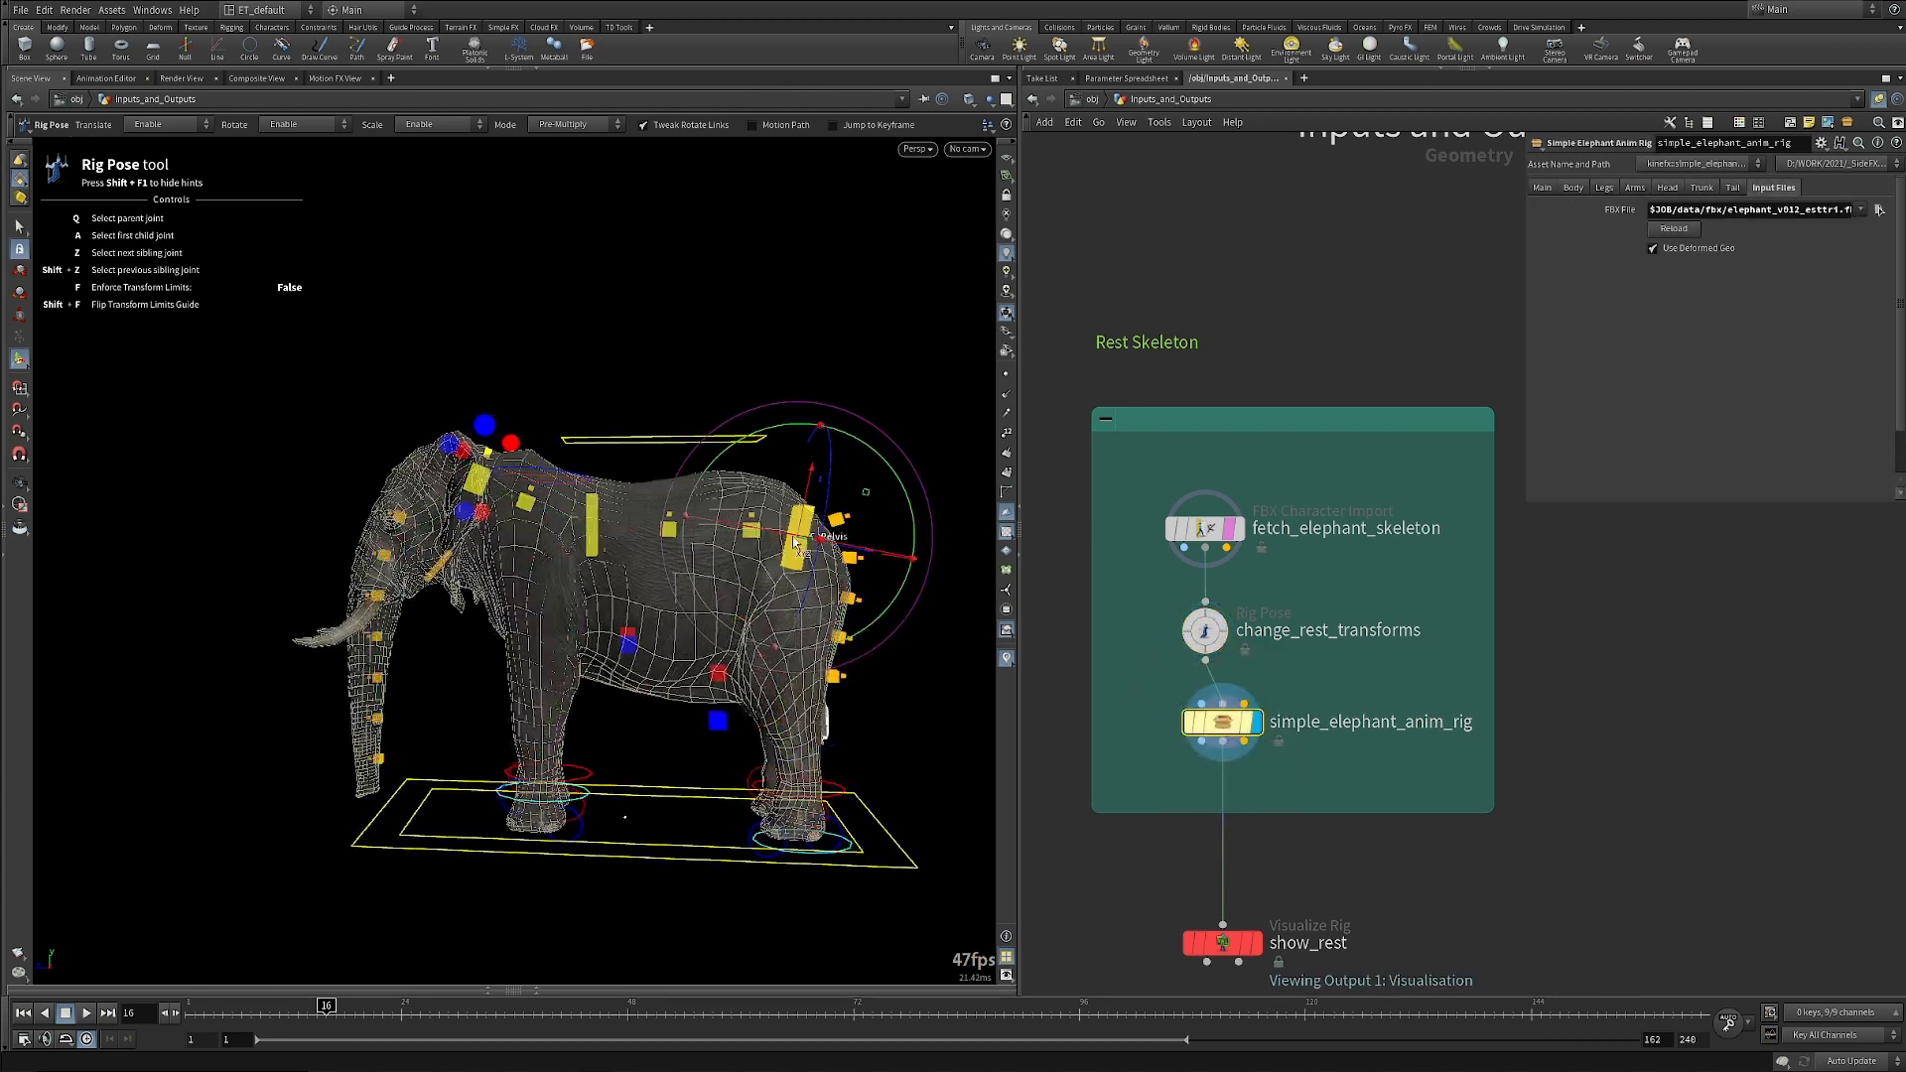
left_click_drag(733, 592, 890, 390, "alt")
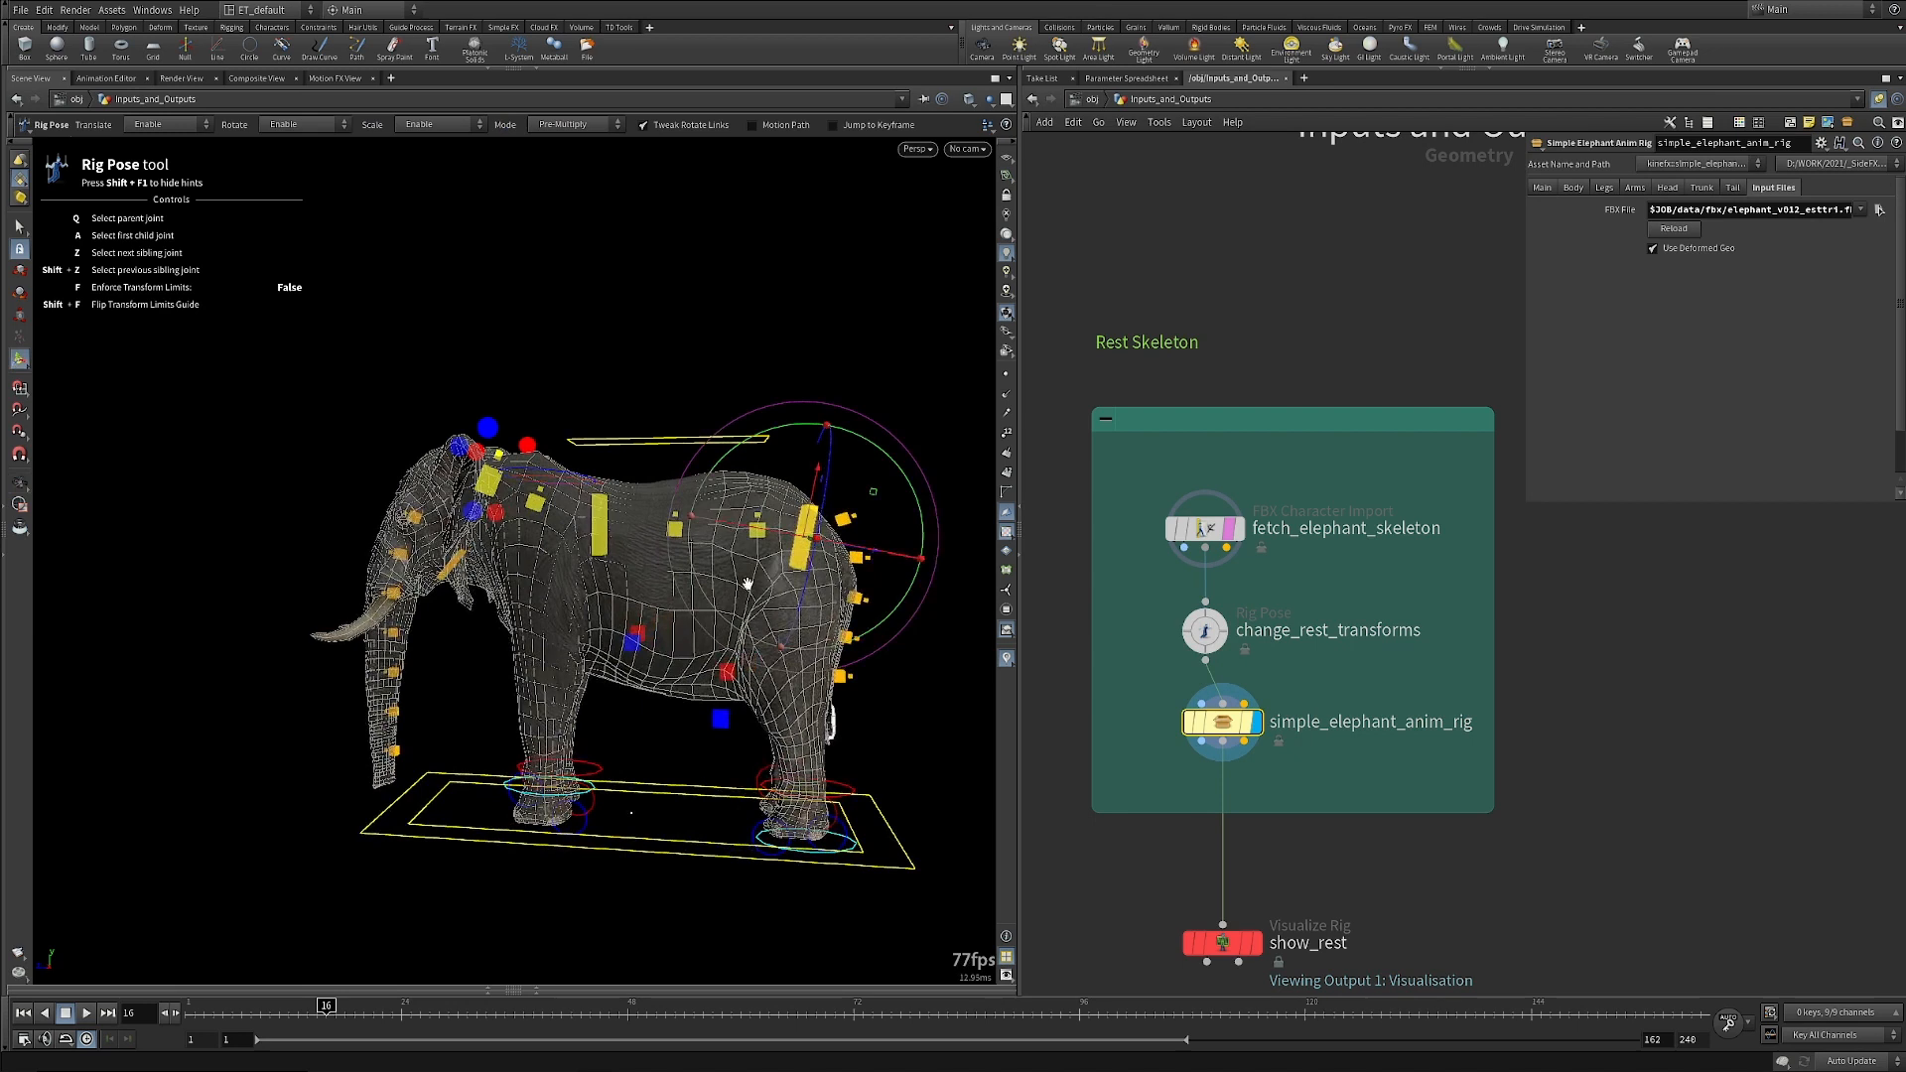
left_click_drag(746, 584, 818, 538, "alt")
left_click(1228, 532)
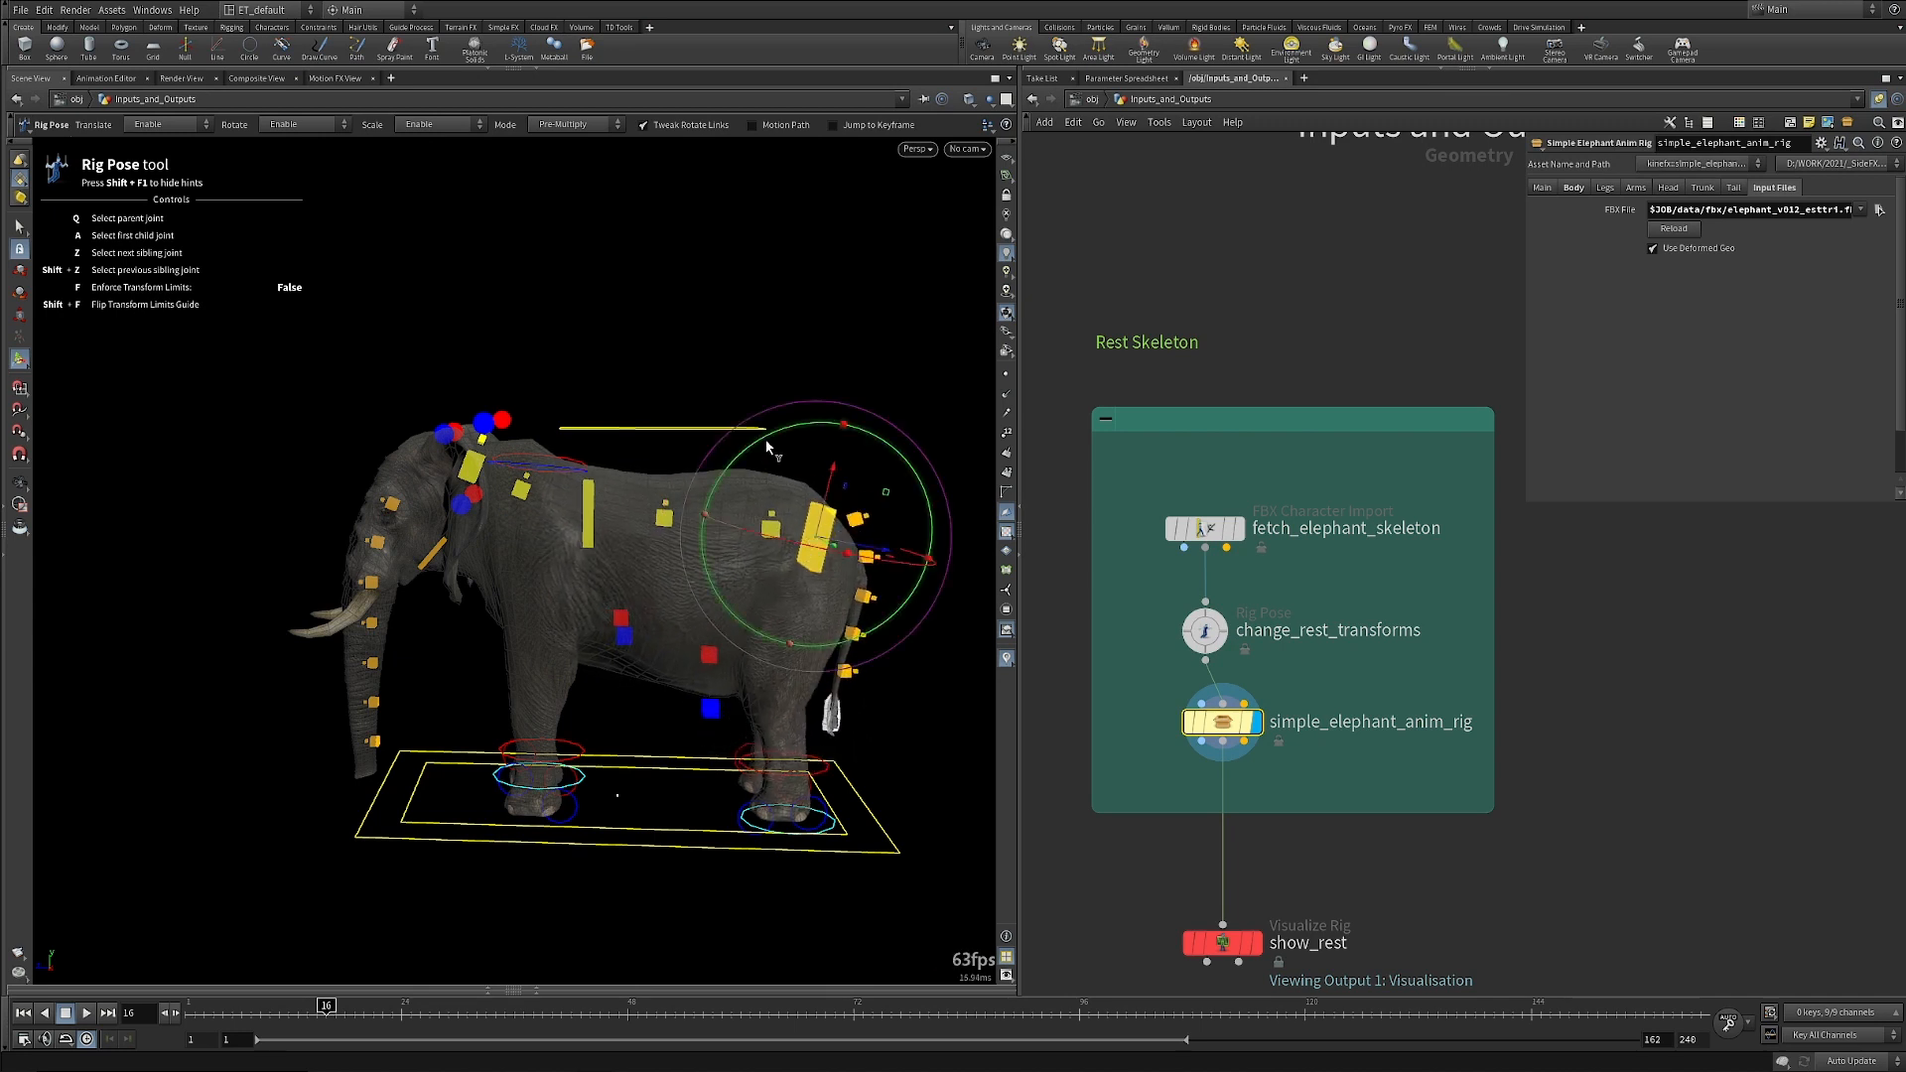
mouse_move(765, 439)
left_mouse_down()
mouse_move(794, 443)
mouse_move(779, 456)
left_mouse_up()
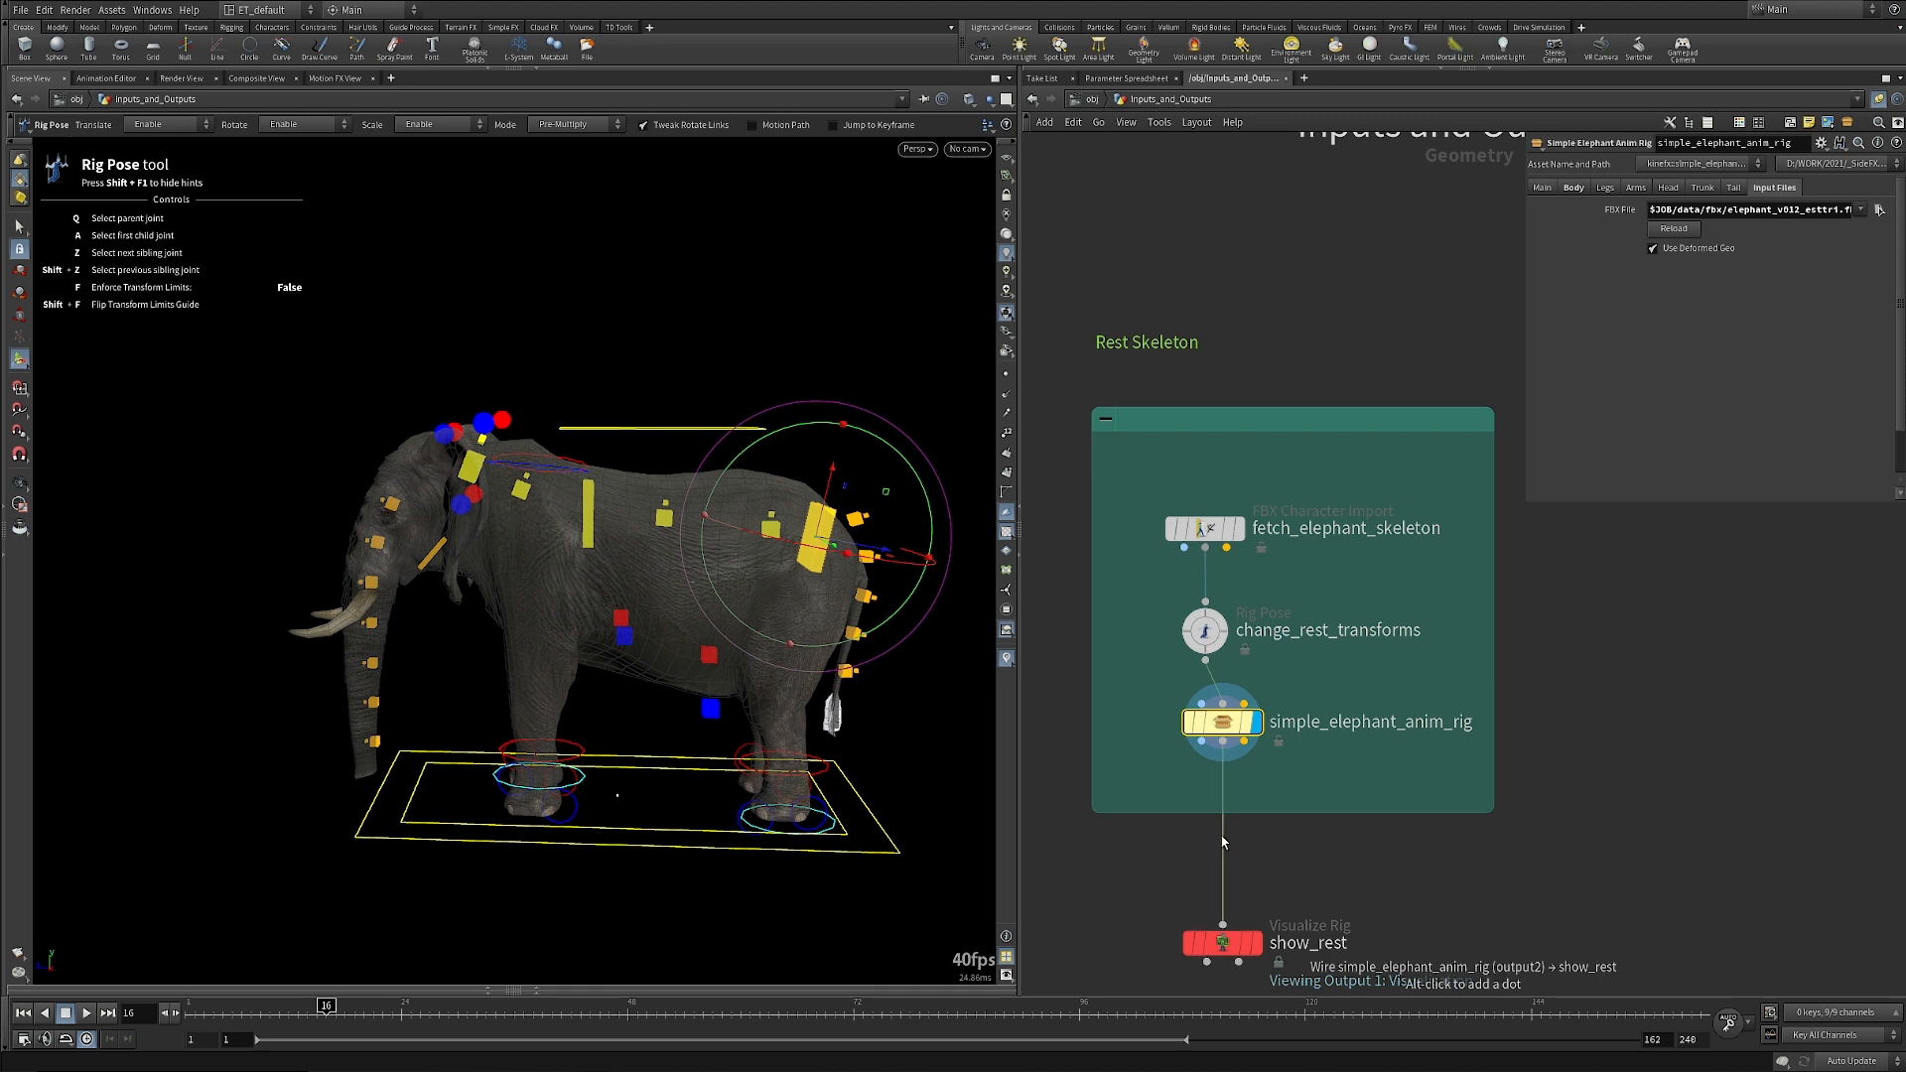
mouse_move(1243, 736)
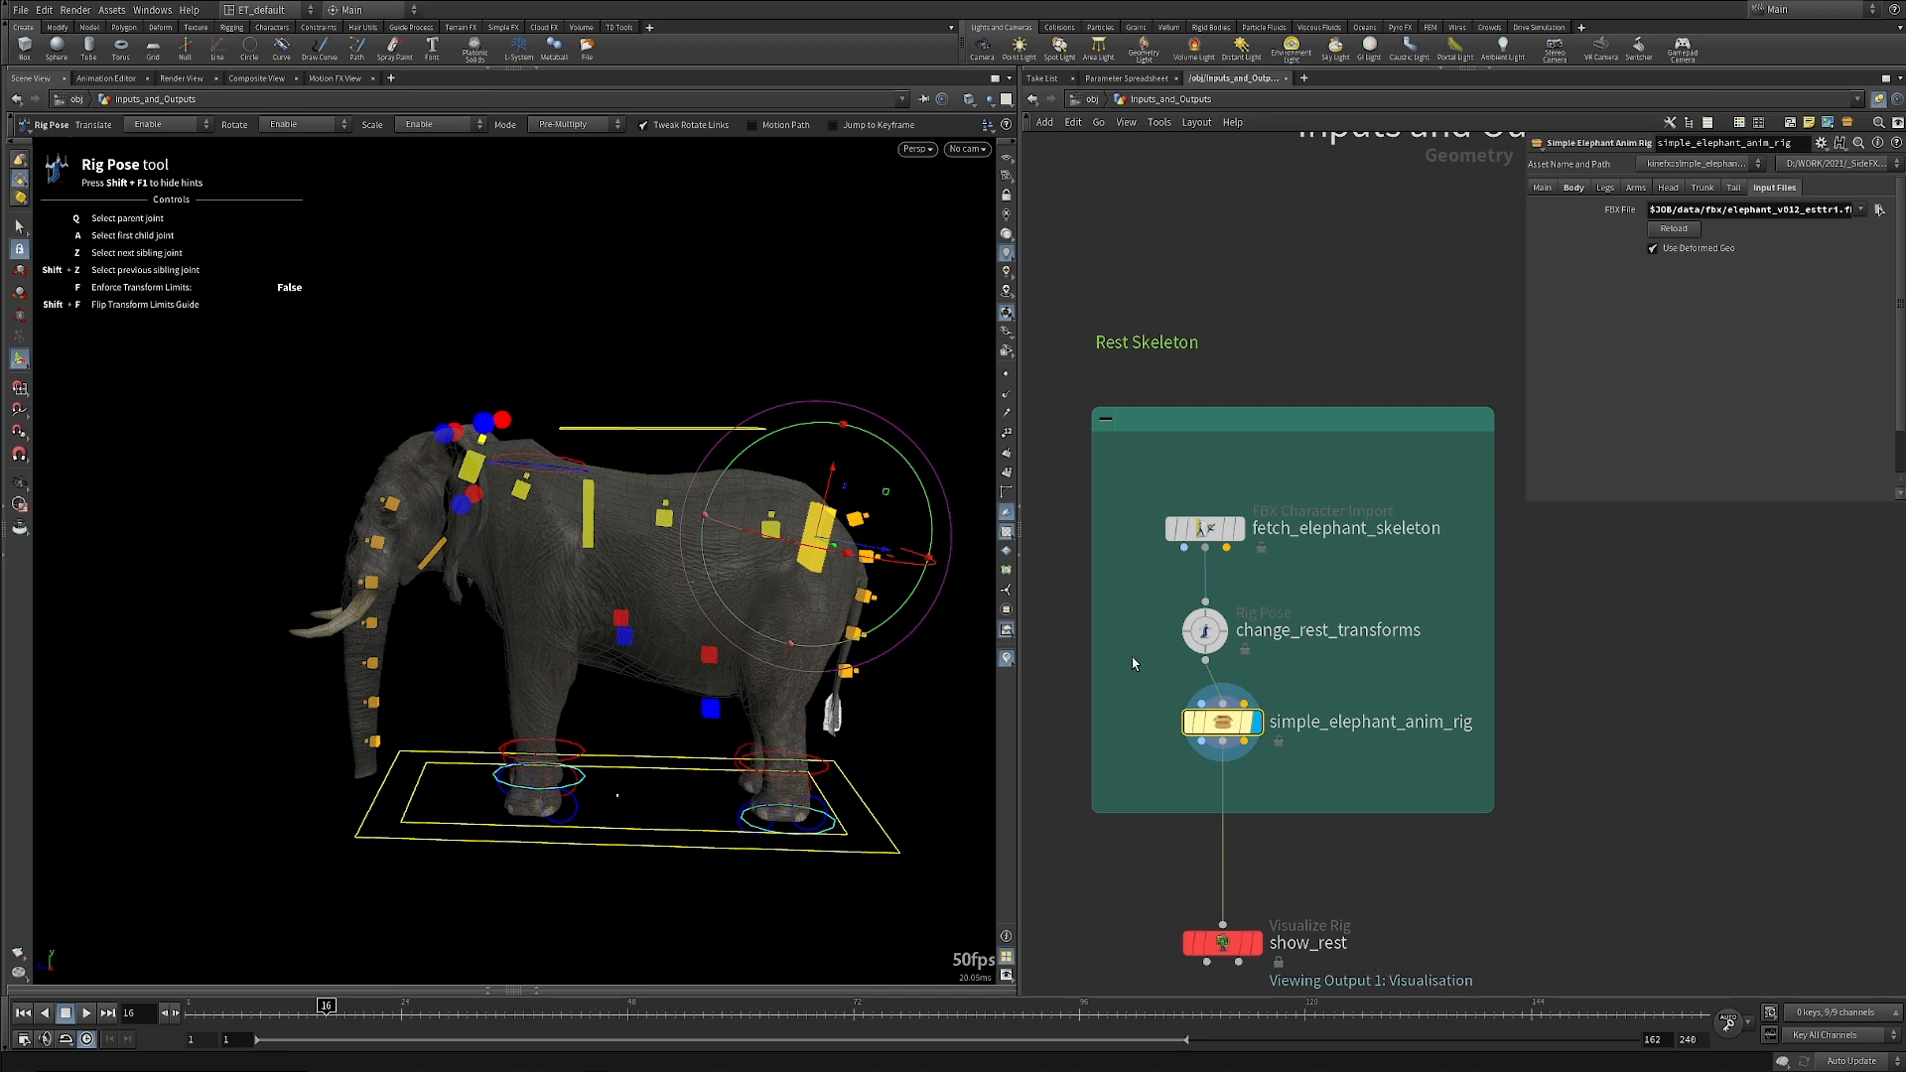
Review the joint offsets in change_rest_transforms and return to the controls of simple_elephant_anim_rig.
scroll(1182, 791, "down", 1)
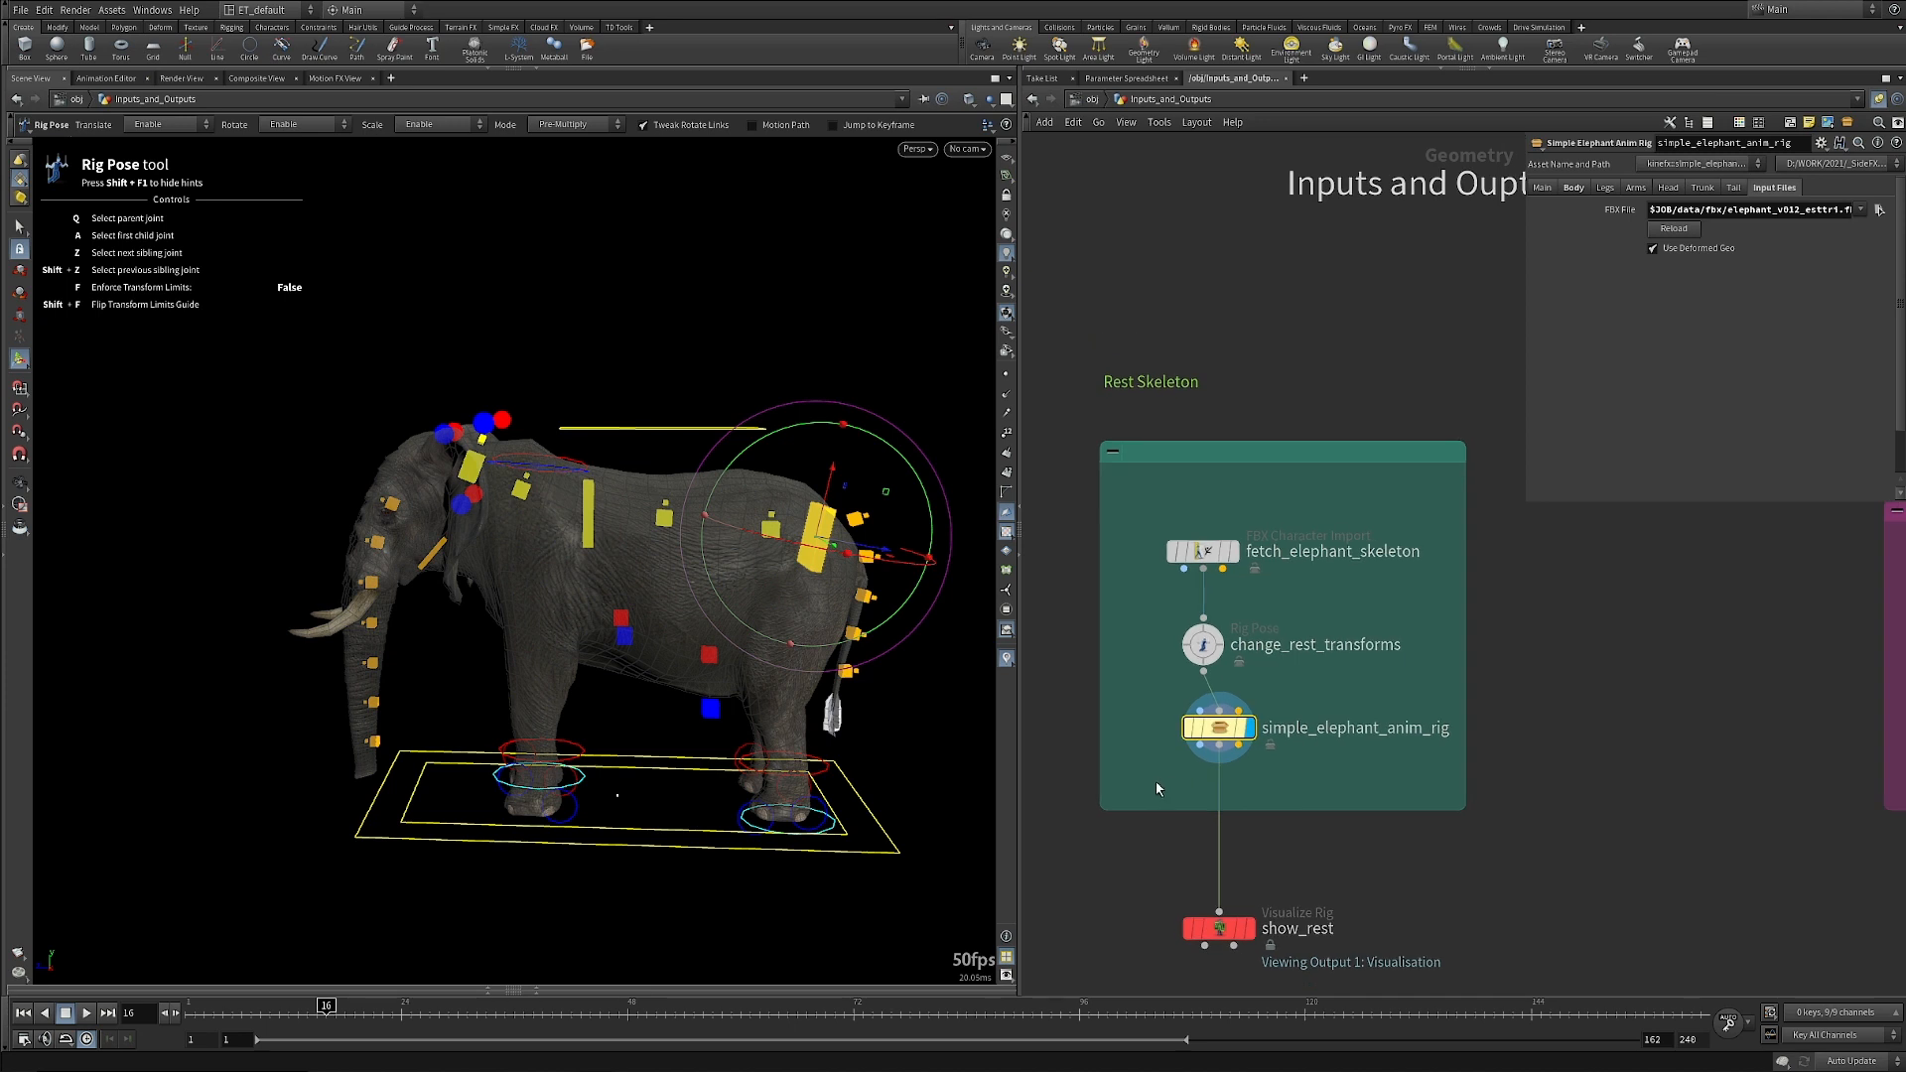
middle_click_drag(1192, 780, 1274, 783)
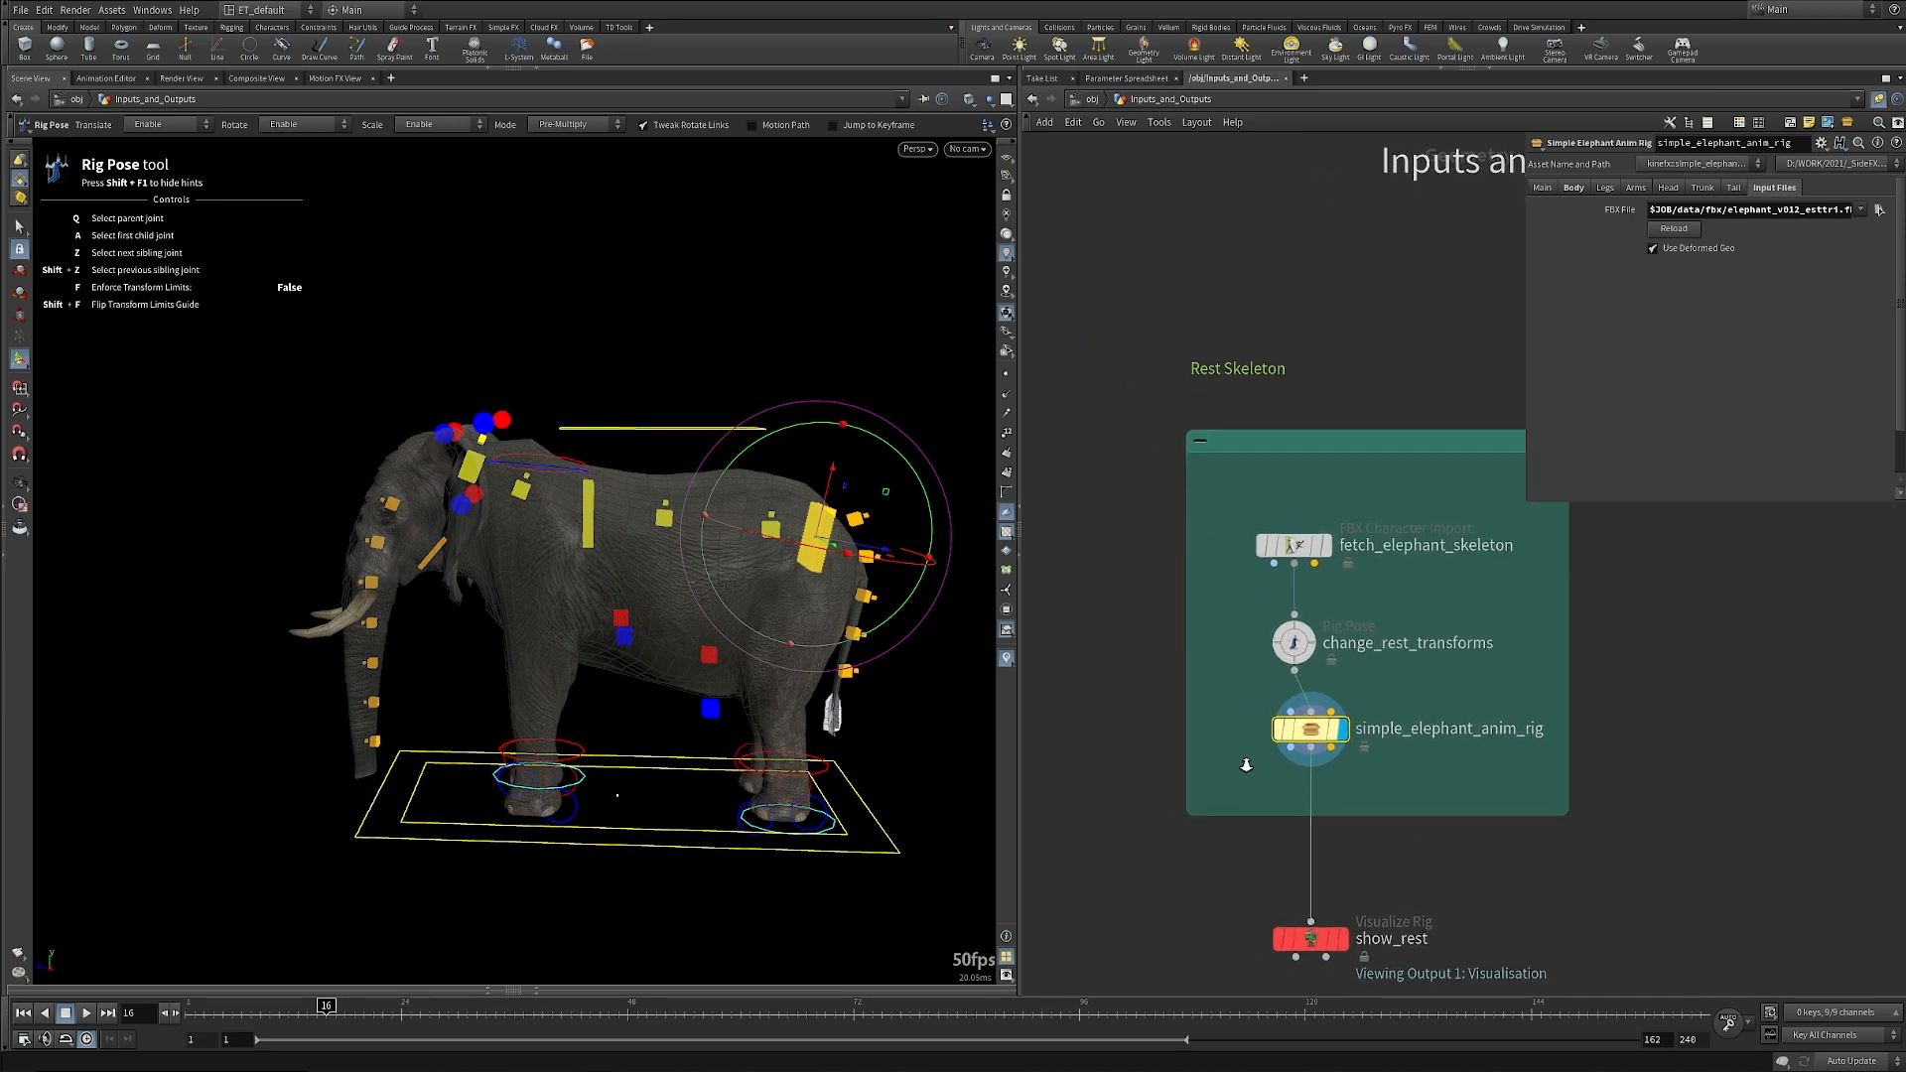
scroll(1237, 765, "up", 1)
left_click(1301, 624)
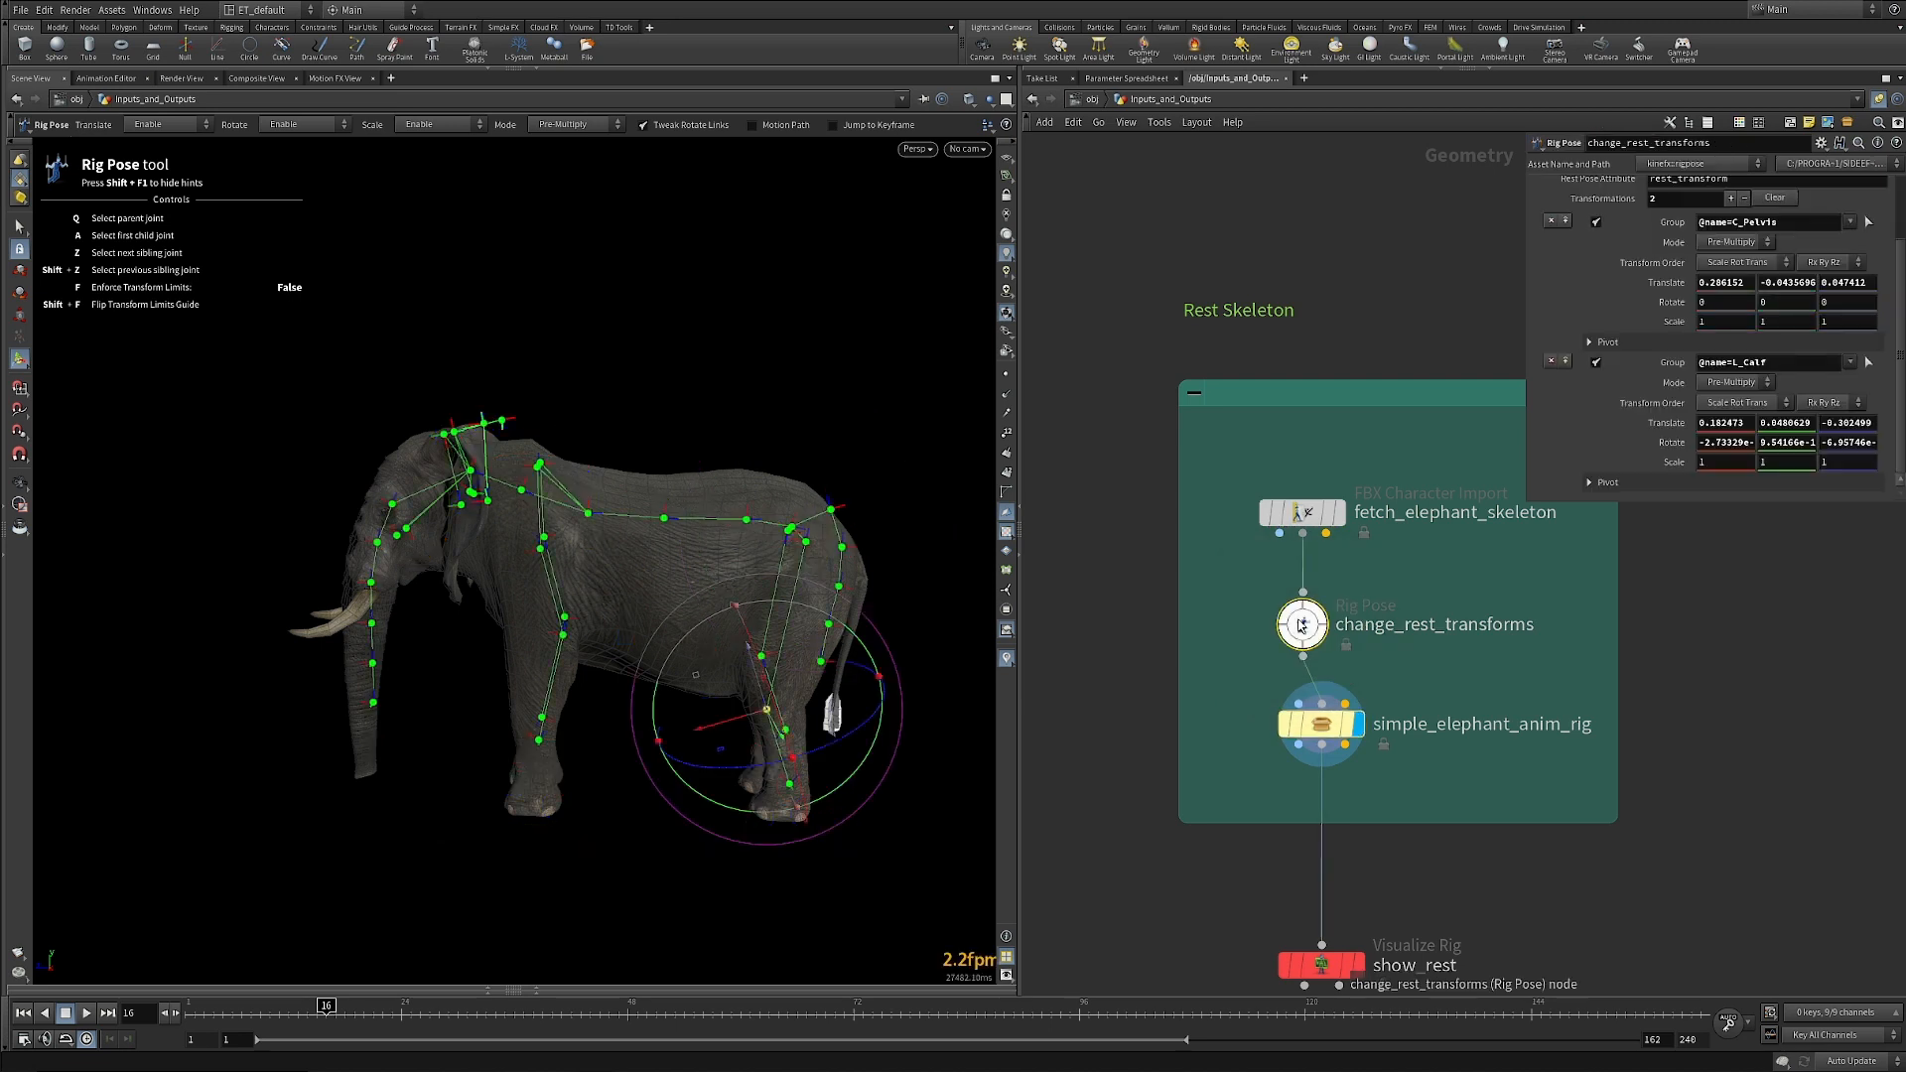
mouse_move(1303, 625)
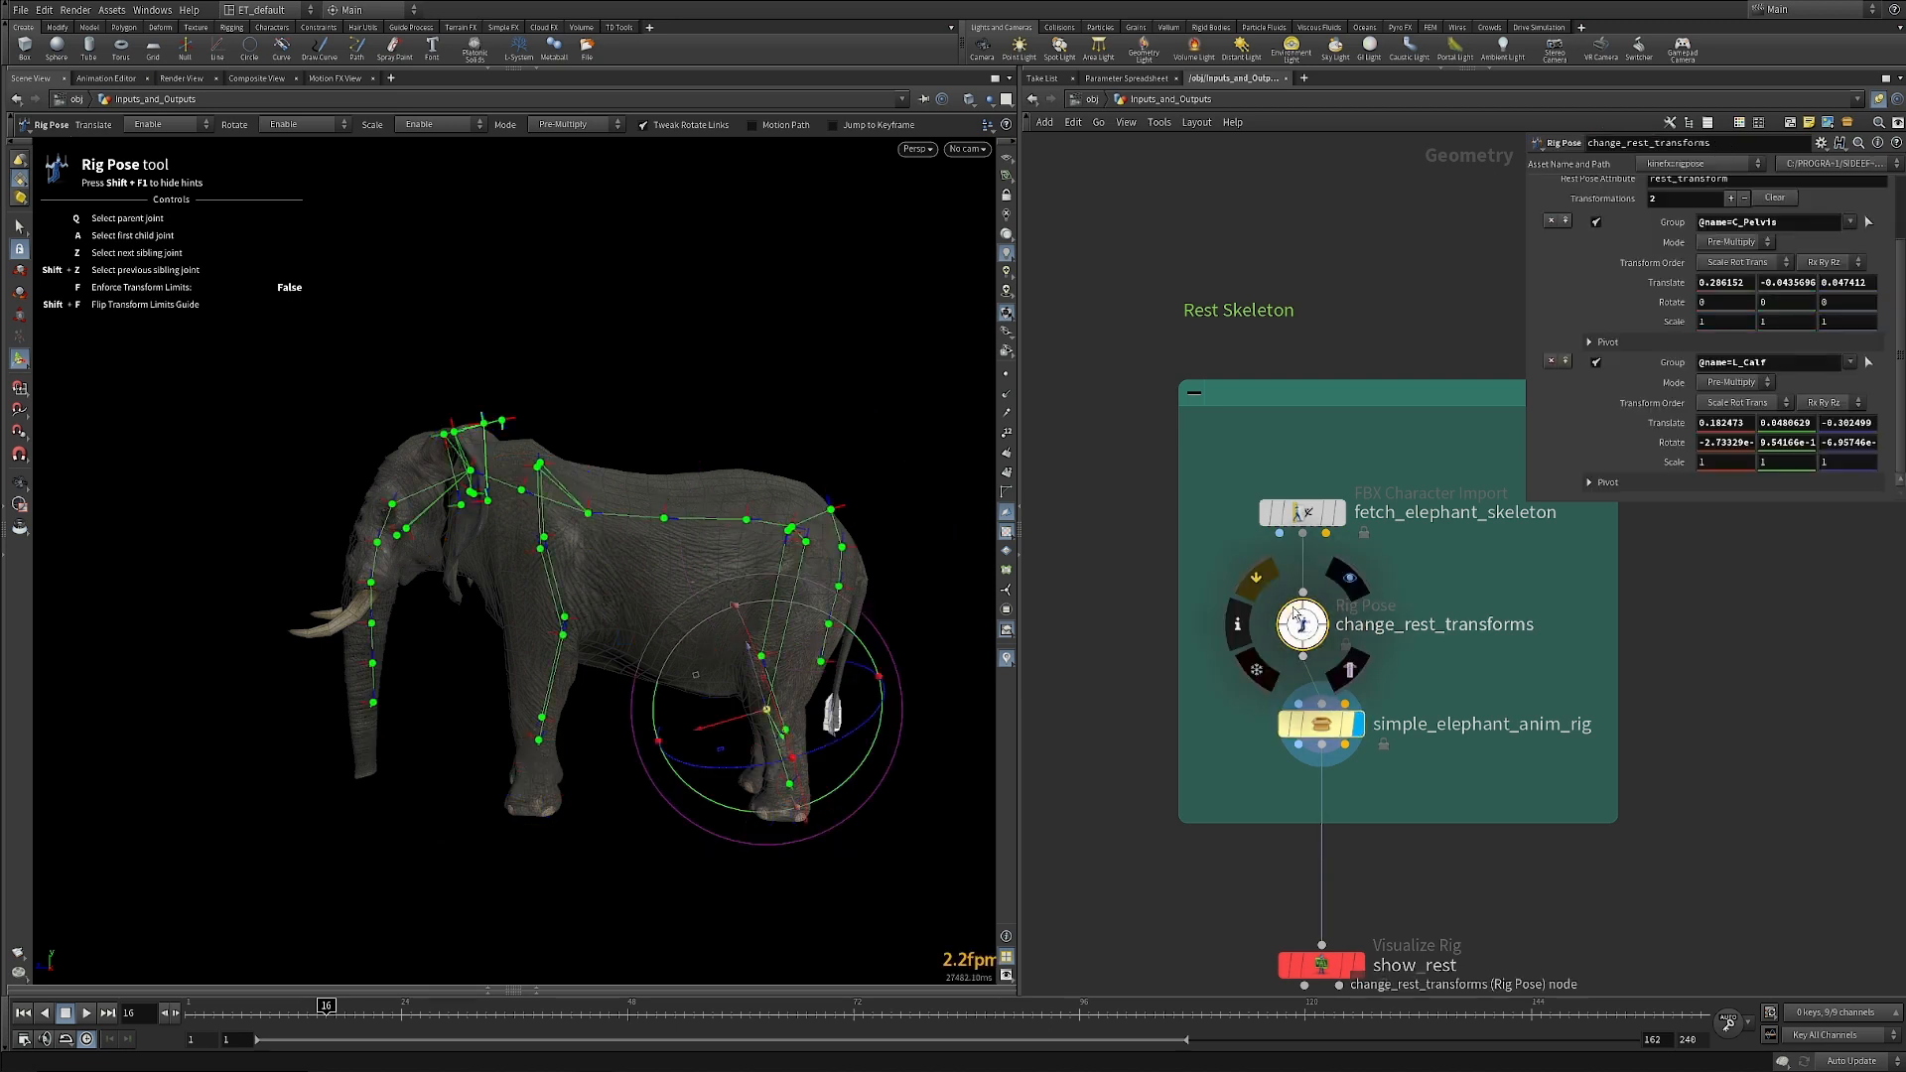
left_click(1332, 725)
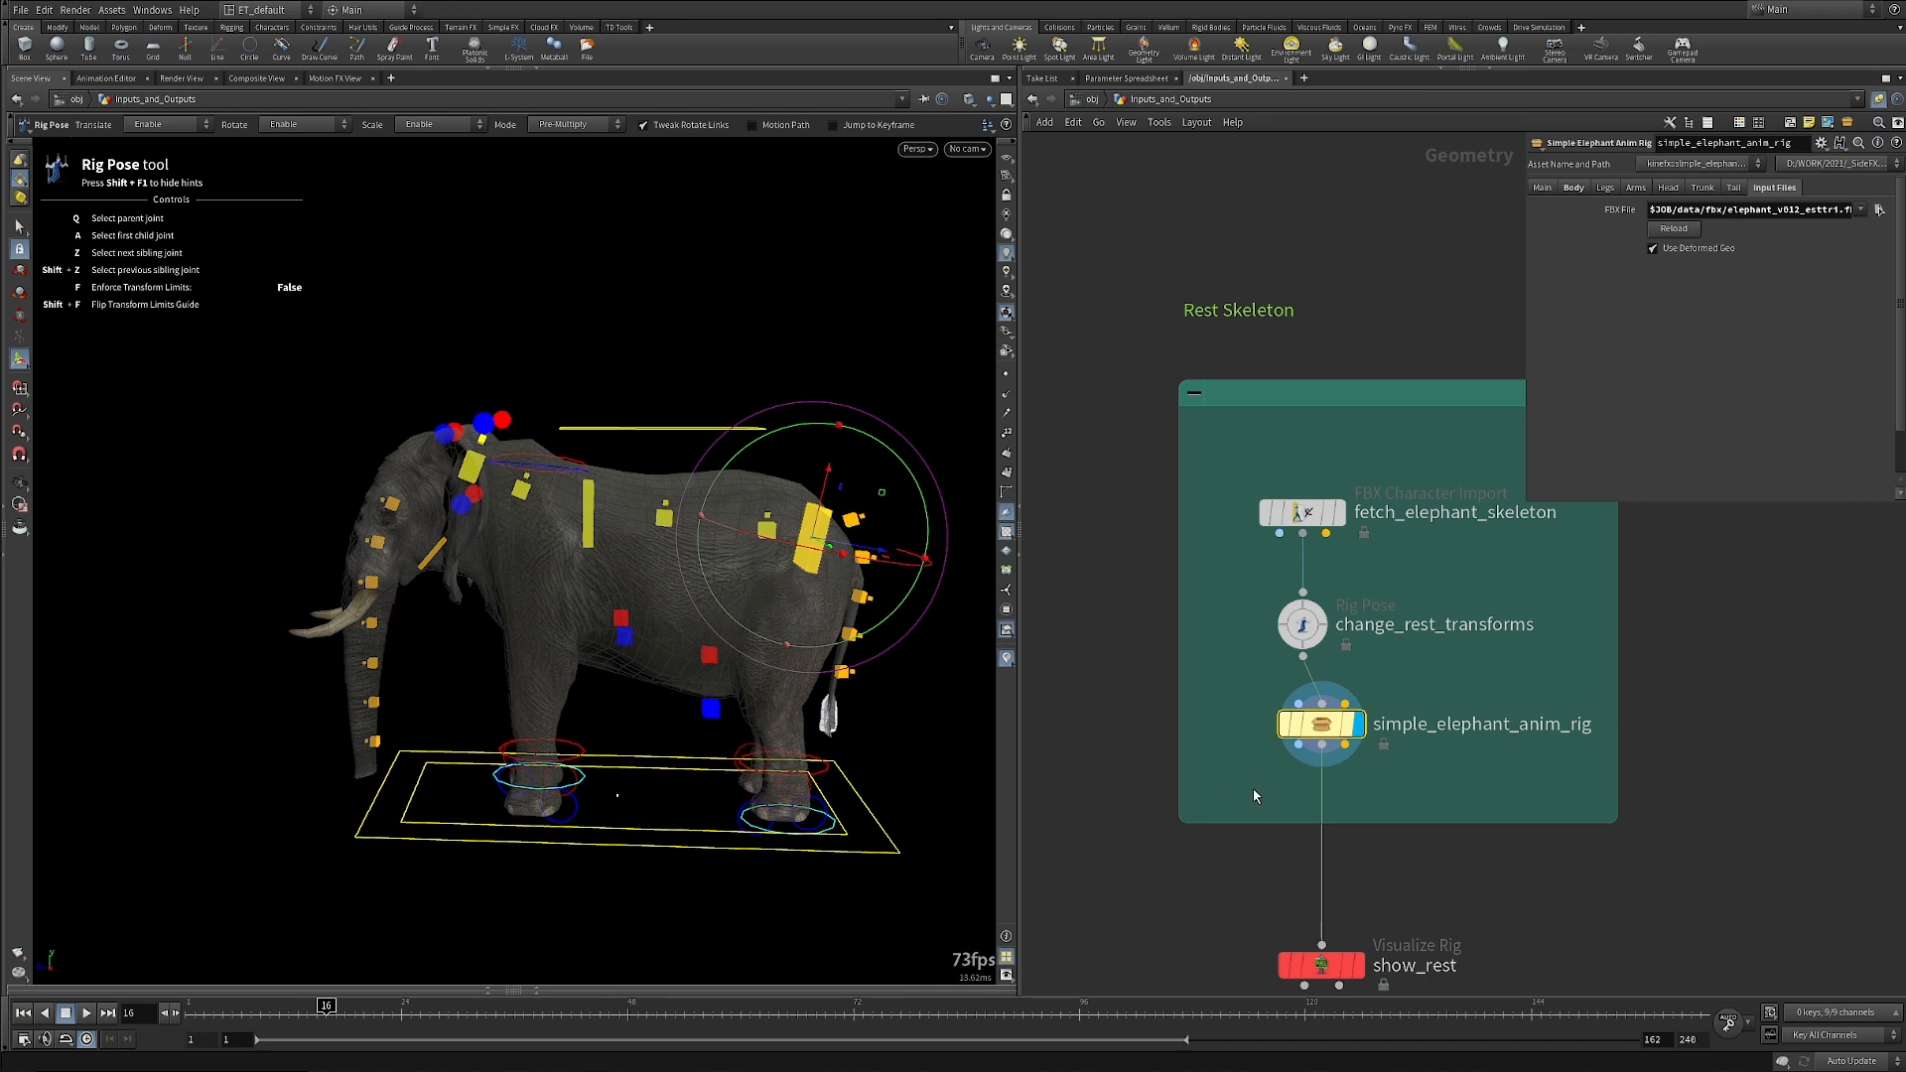
Display check_capture_rig in the Capture Rig group and fetch_elephant_skeleton2 in the Geometry group.
scroll(1263, 794, "down", 5)
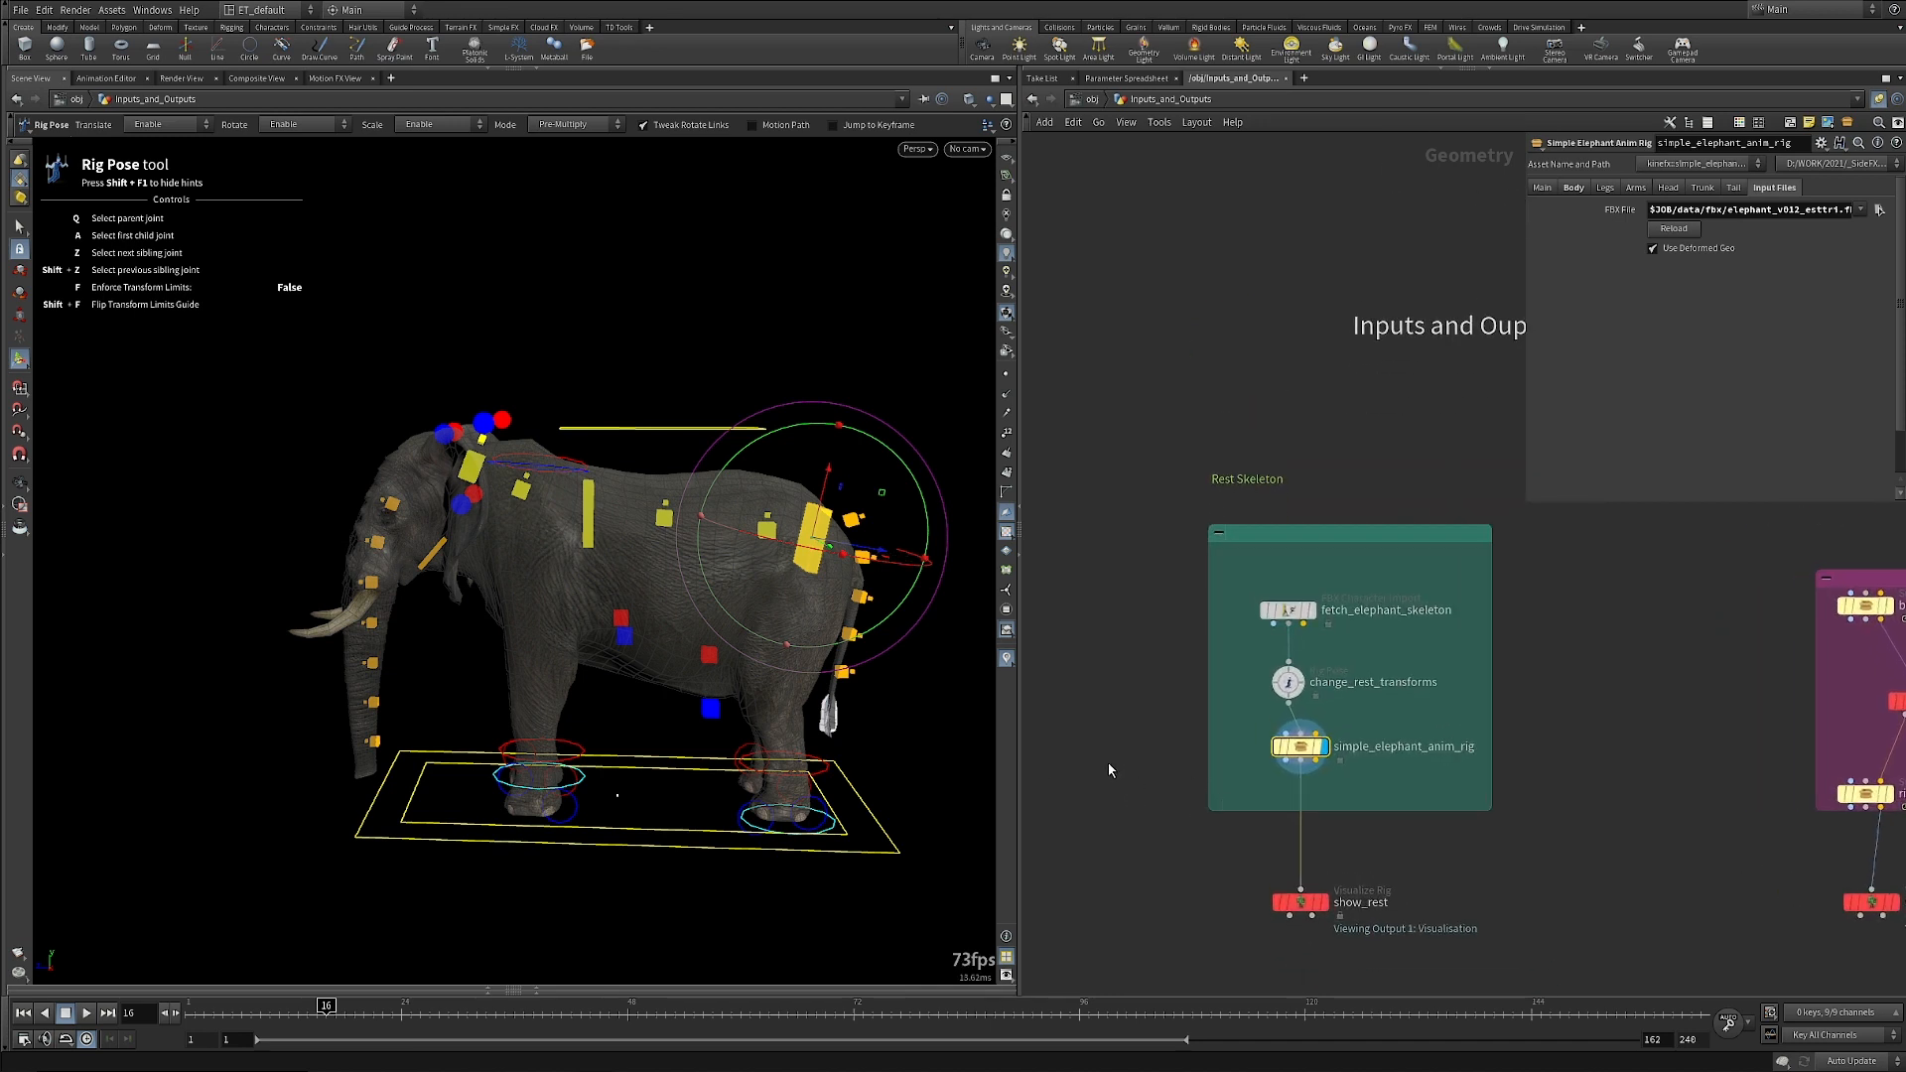
middle_click_drag(1107, 763, 1735, 803)
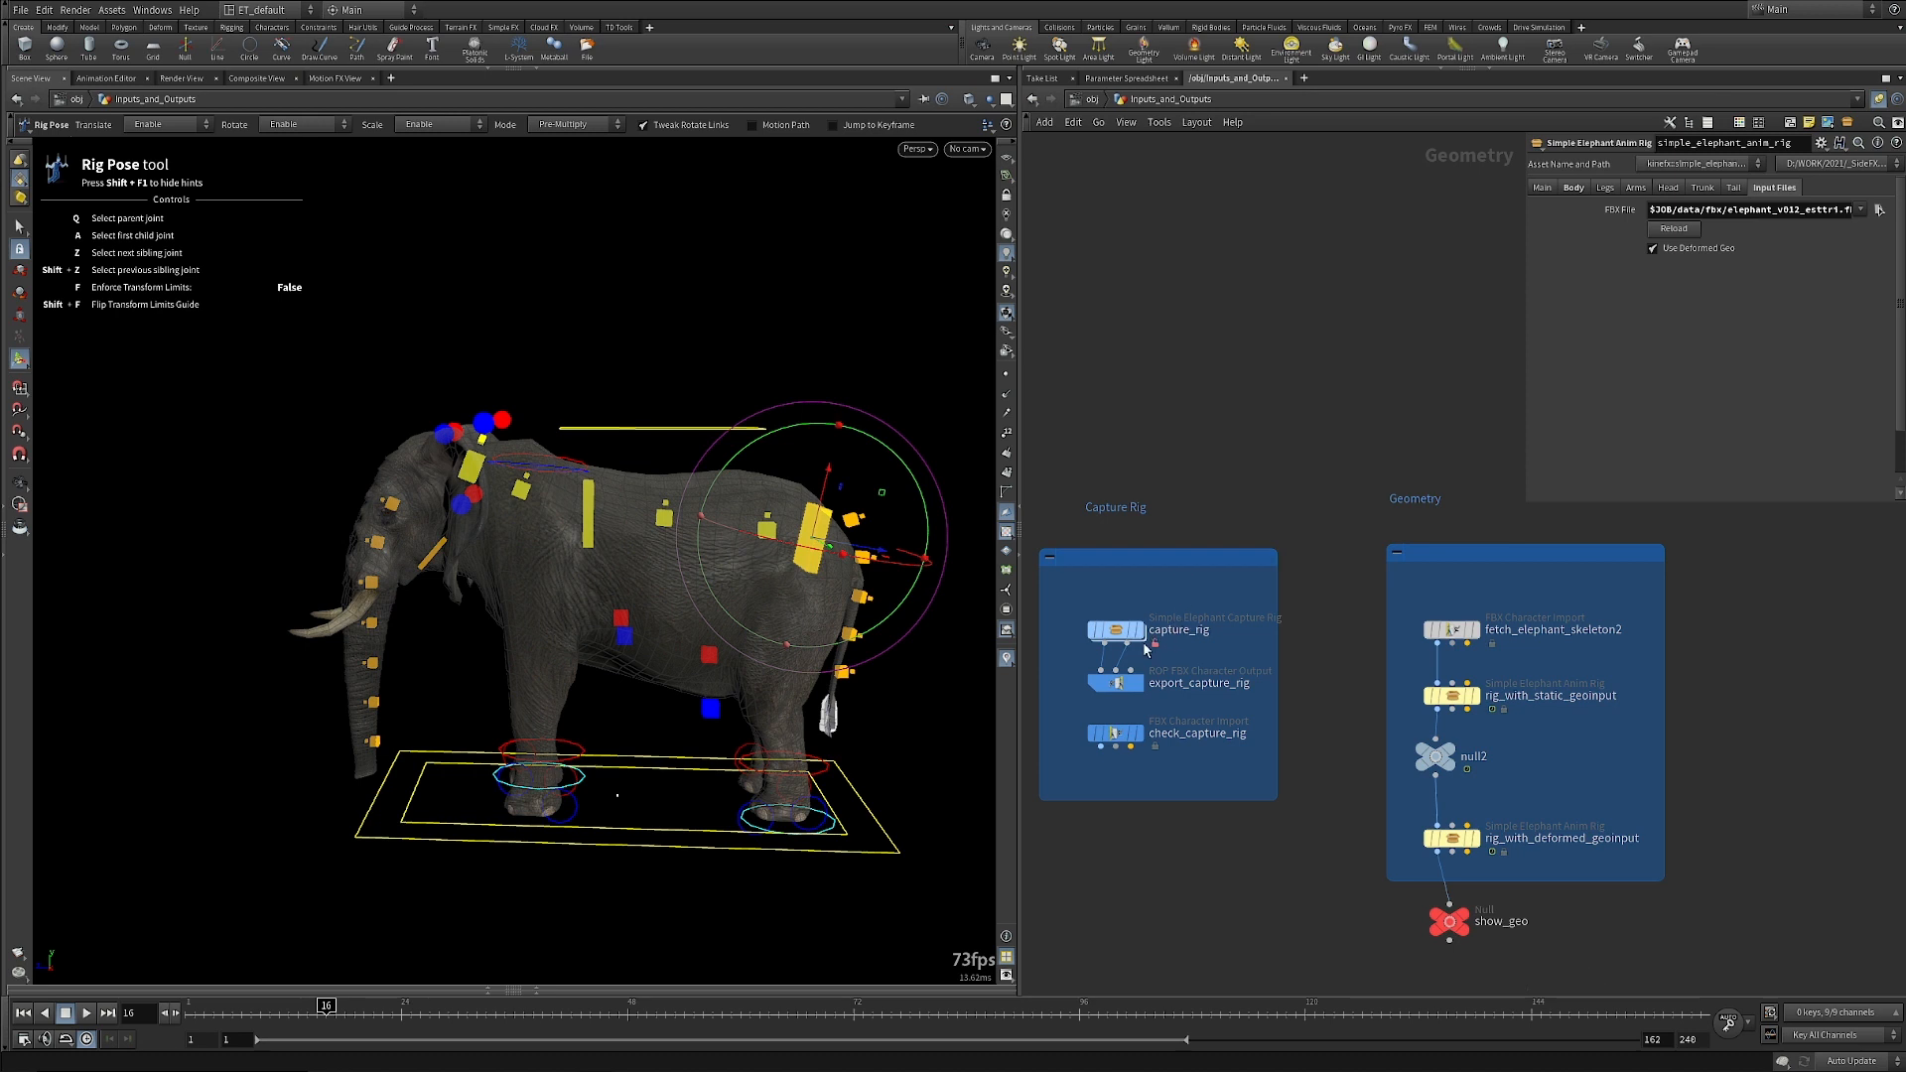
mouse_move(1144, 638)
mouse_move(1114, 692)
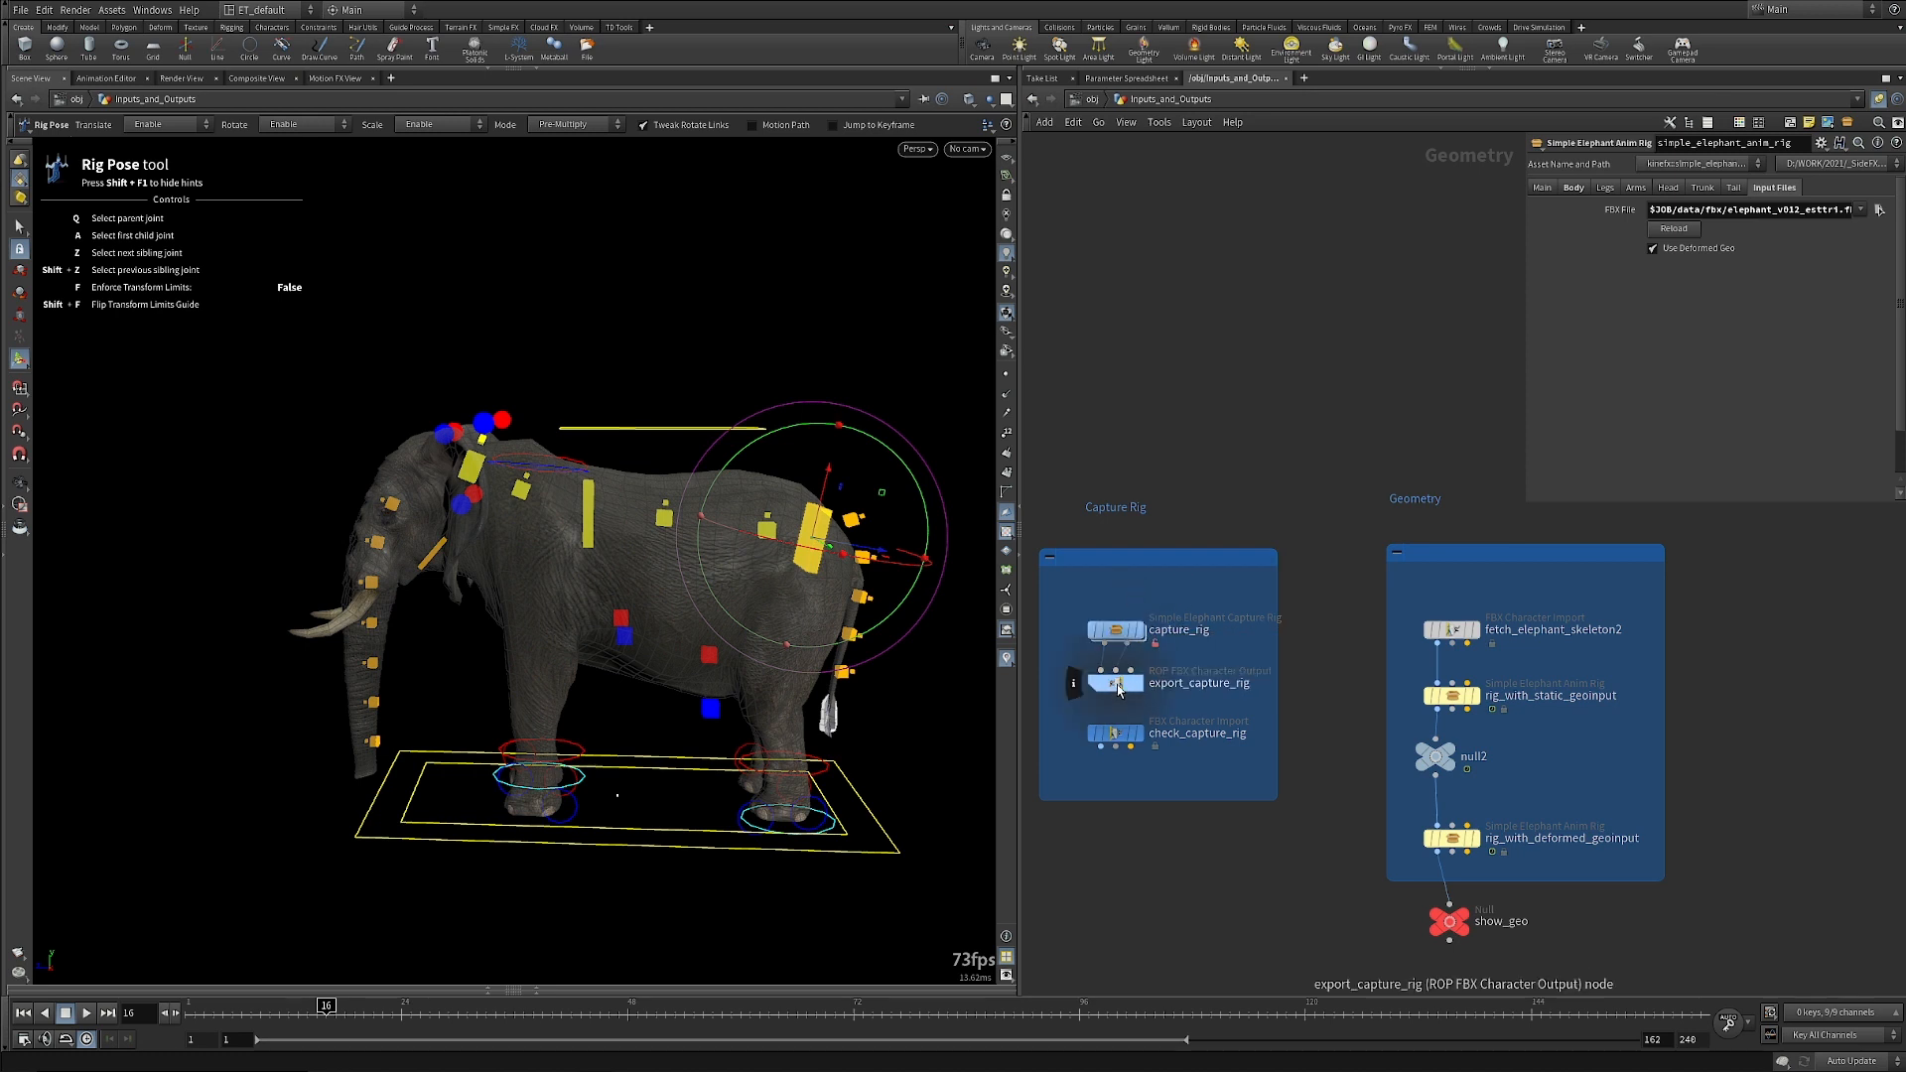
left_click(1114, 733)
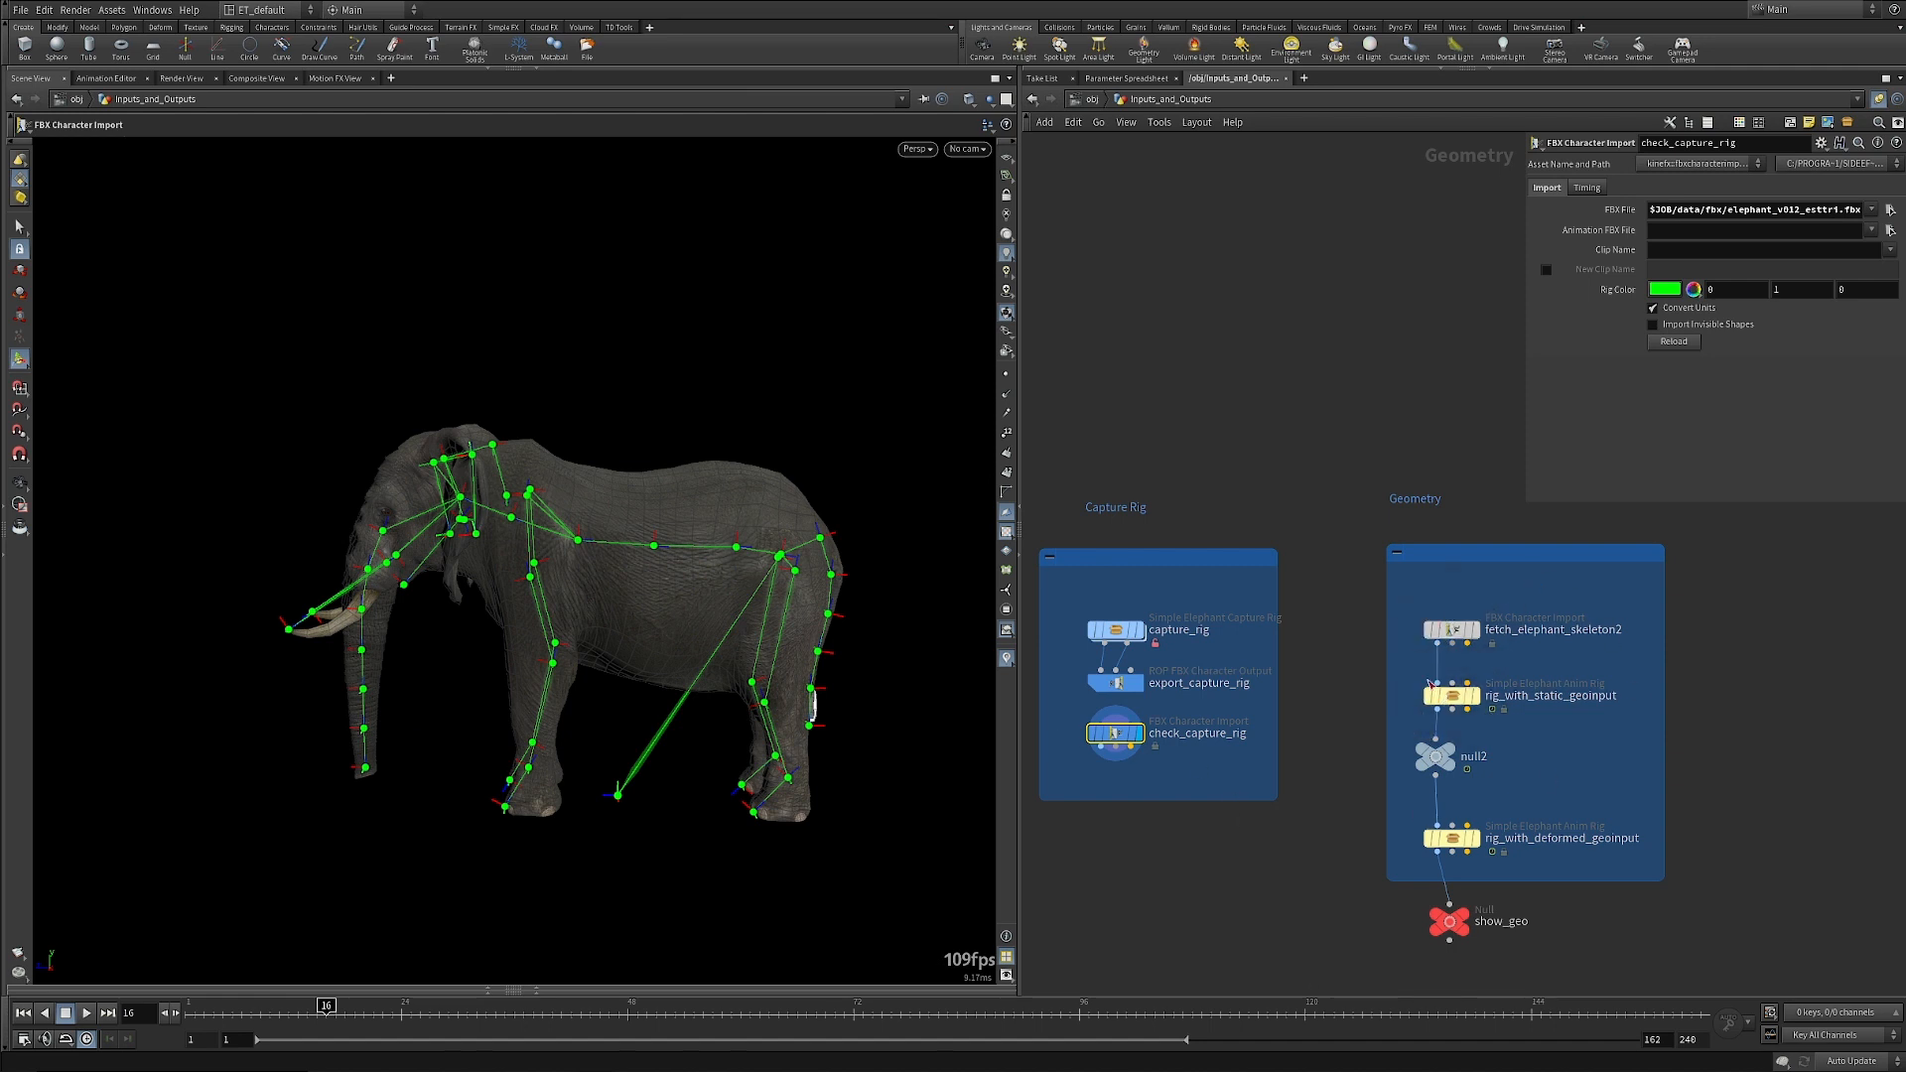
left_click(1465, 635)
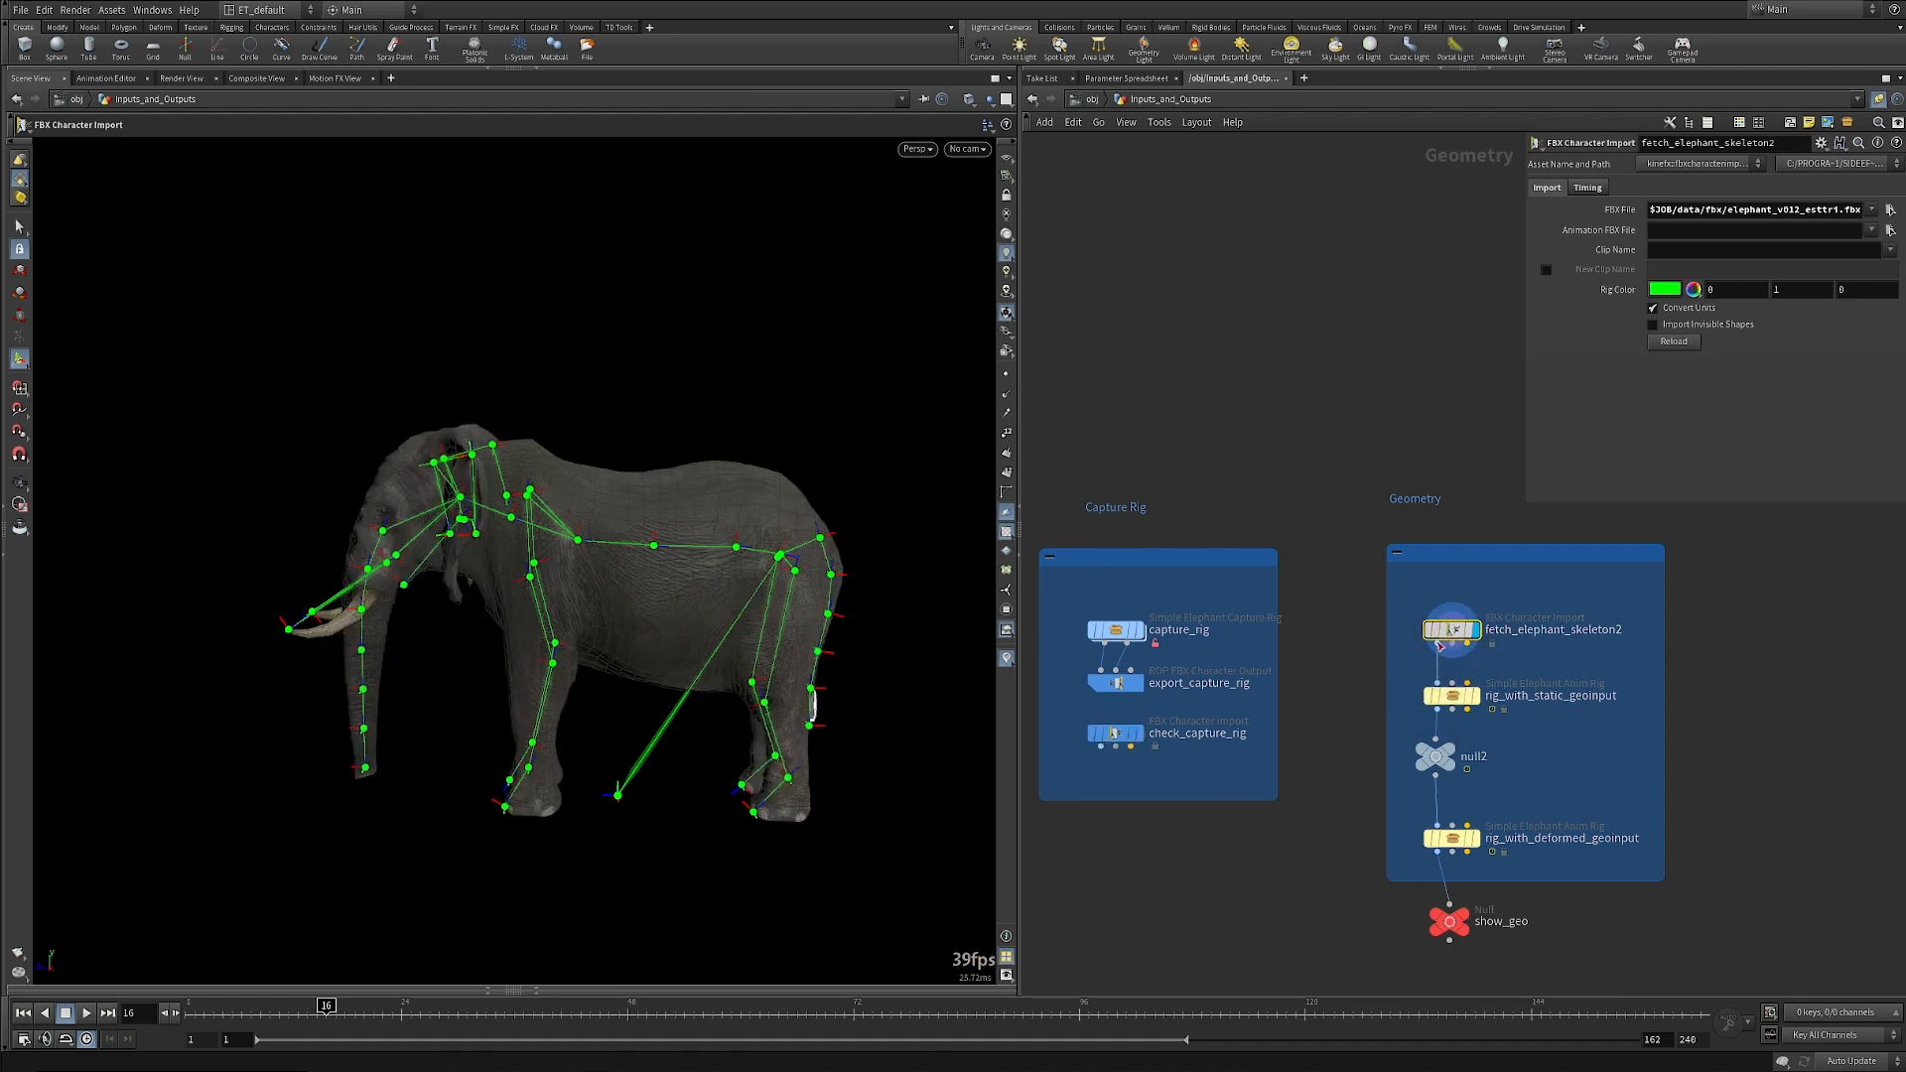
Display rig_with_static_geoinput with its rig controls and shift its raised left hind foot slightly back and down.
mouse_move(1448, 724)
left_click(1480, 697)
key("Return")
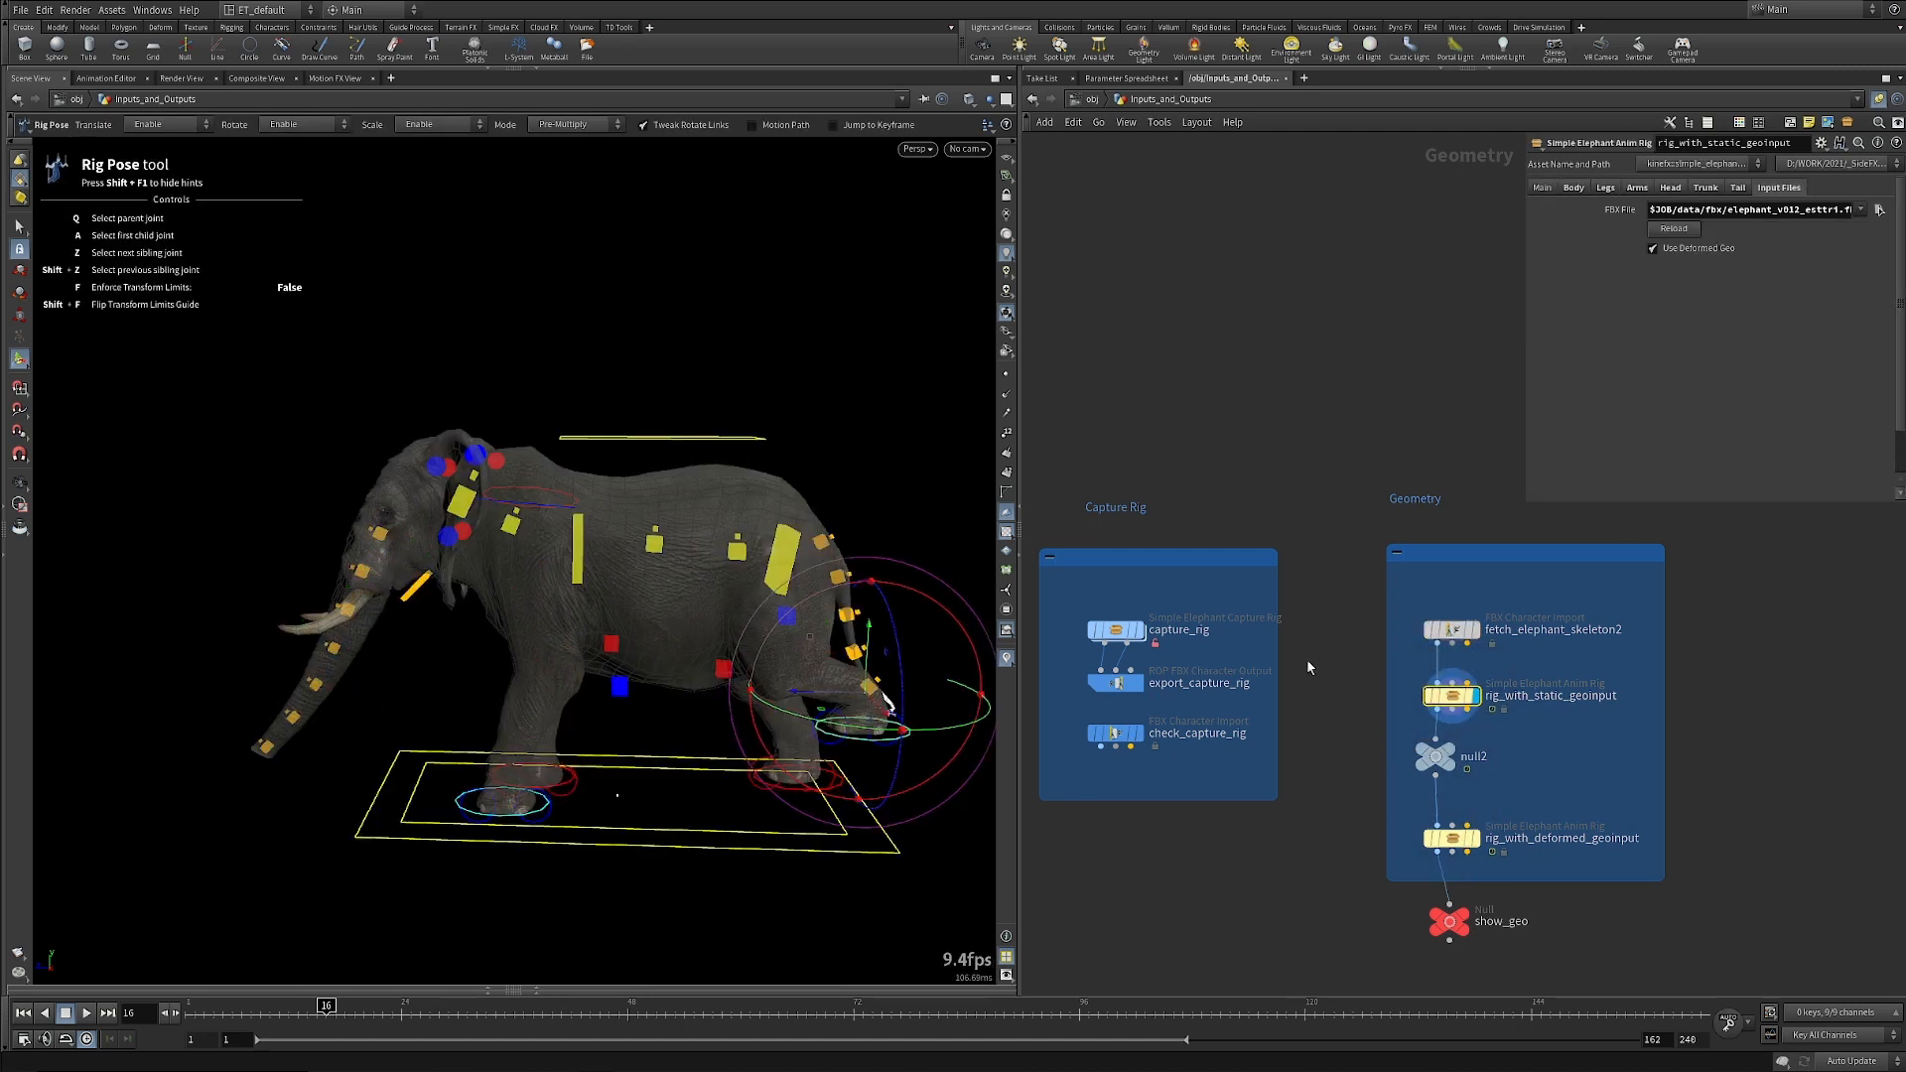
mouse_move(869, 698)
left_mouse_down()
mouse_move(814, 710)
mouse_move(885, 726)
left_mouse_up()
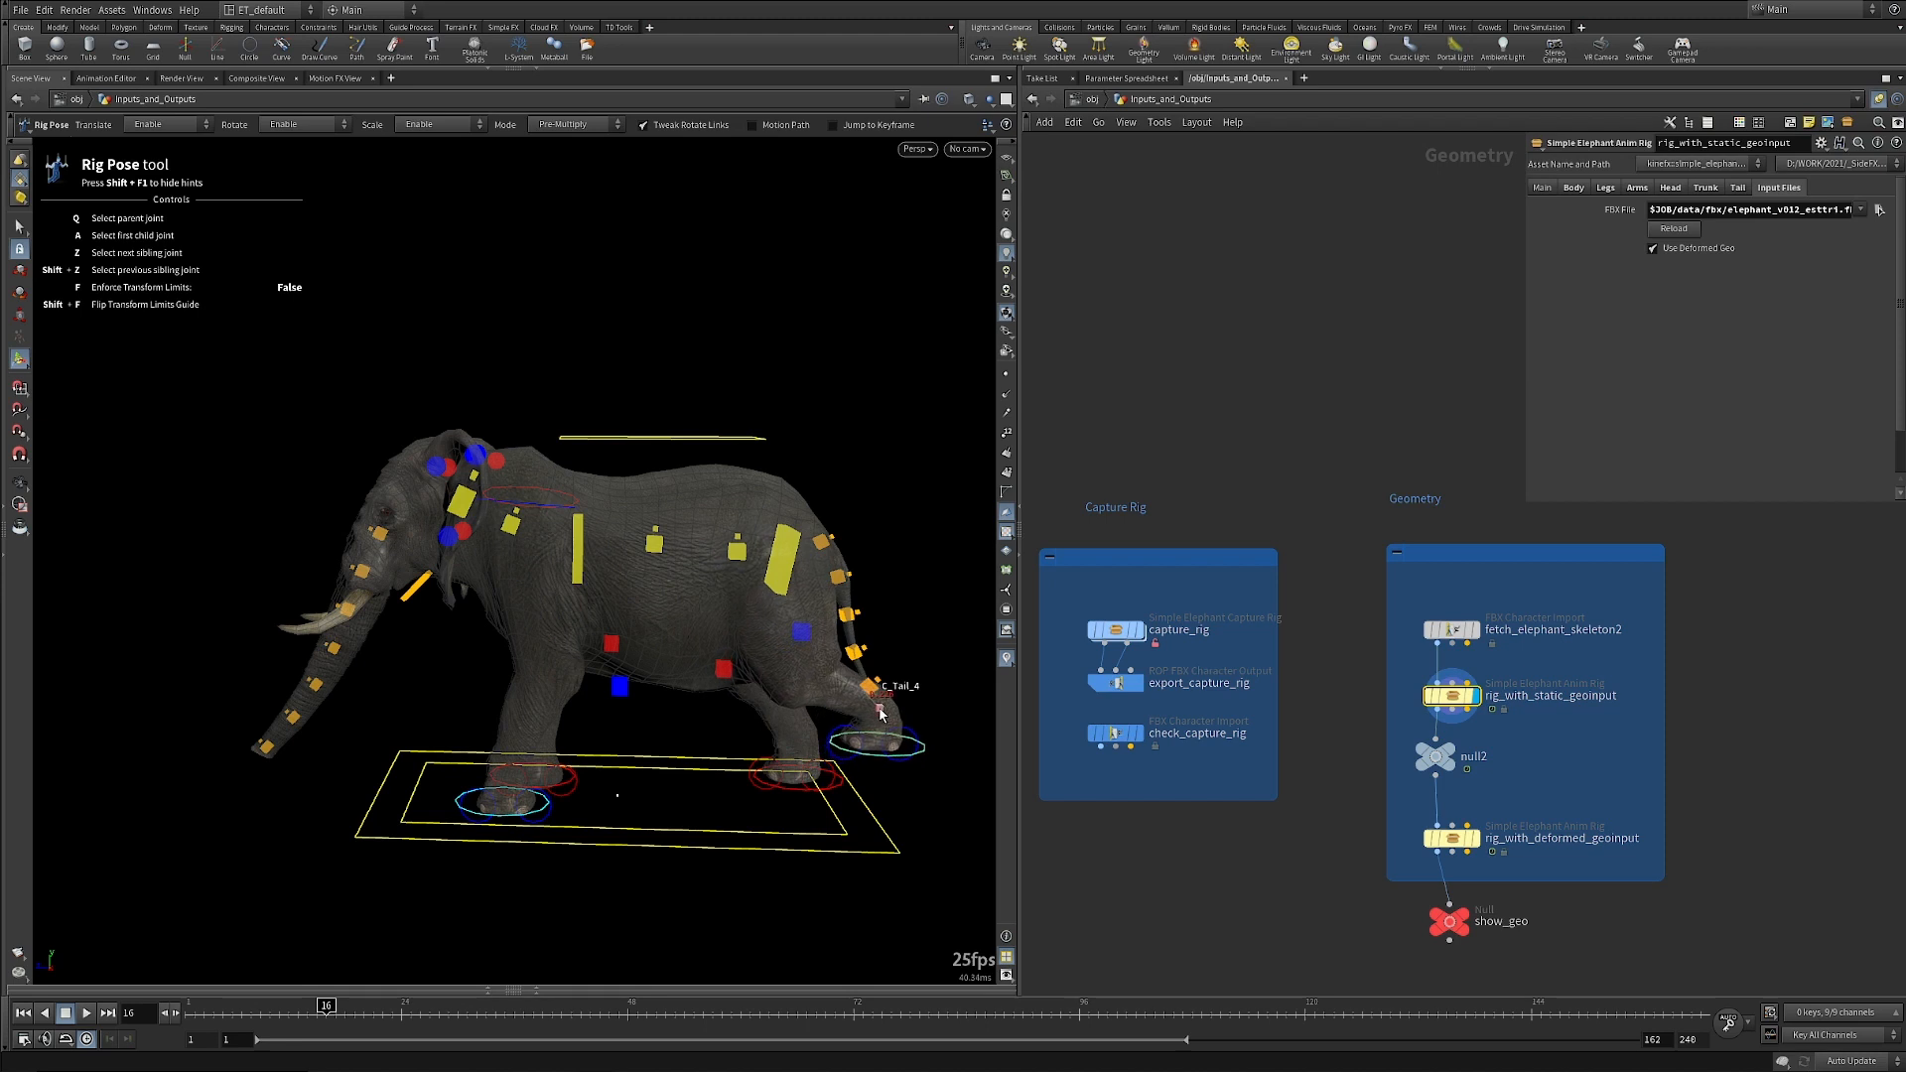
Display the posed geometry at null2, followed by rig_with_deformed_geoinput with its rig controls.
left_click(1439, 759)
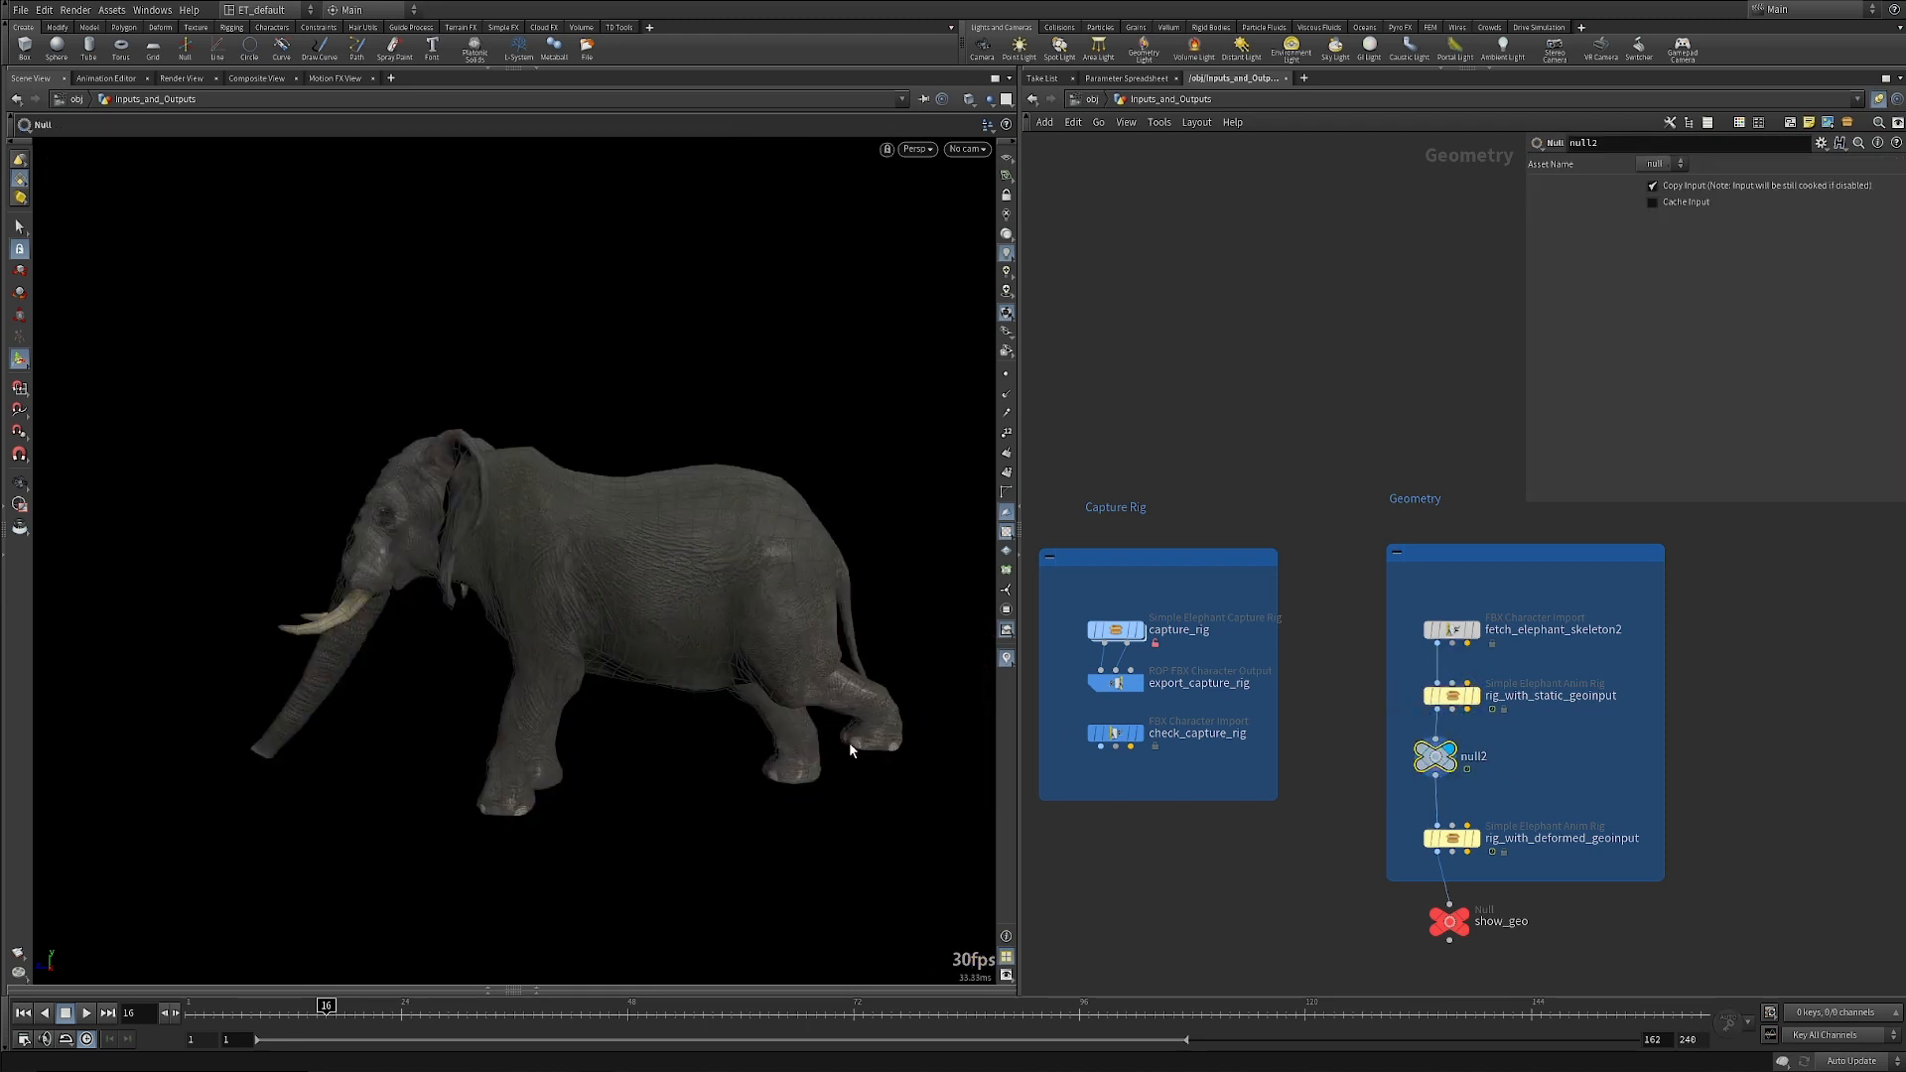
mouse_move(1479, 846)
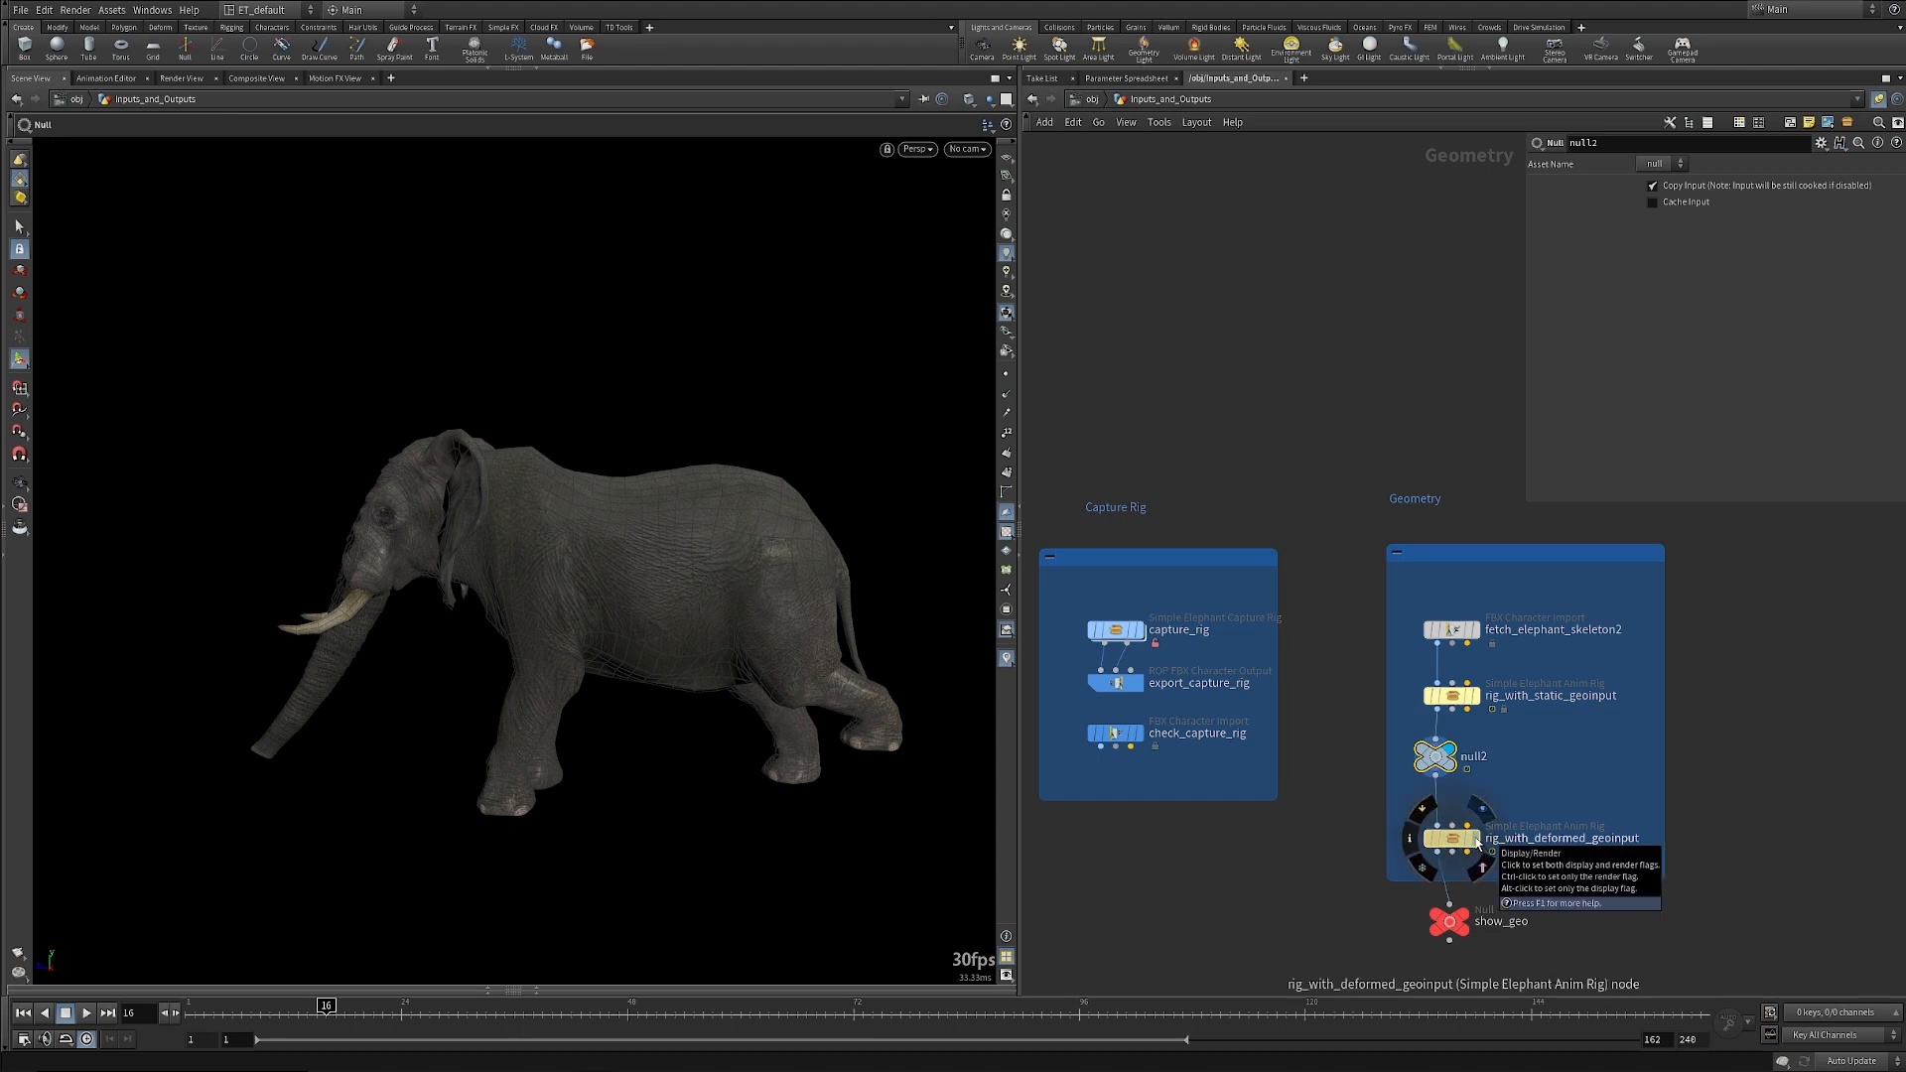
left_click(1478, 844)
left_click(1451, 837)
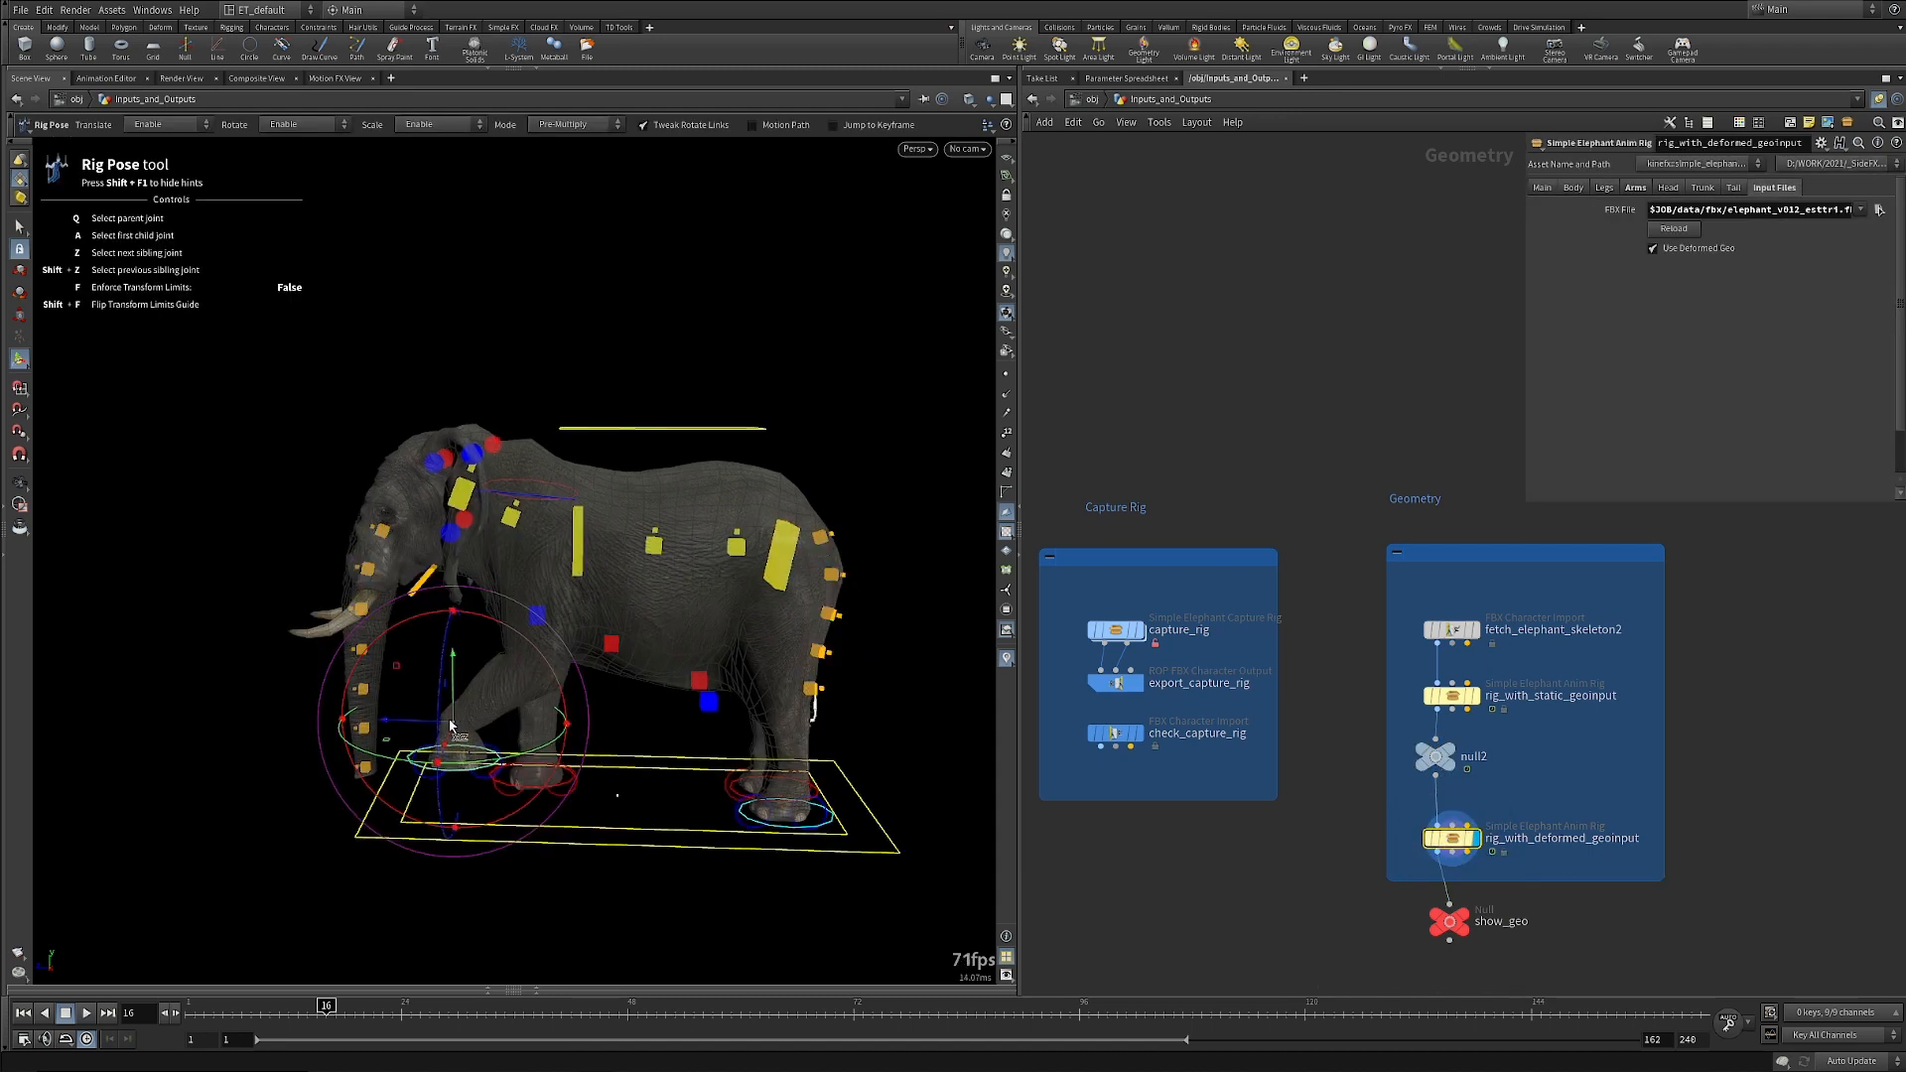
Shift the raised left front foot of rig_with_deformed_geoinput backward using its hand control.
left_click(481, 746)
mouse_move(480, 745)
left_mouse_down()
mouse_move(497, 740)
mouse_move(479, 727)
left_mouse_up()
left_click(480, 721)
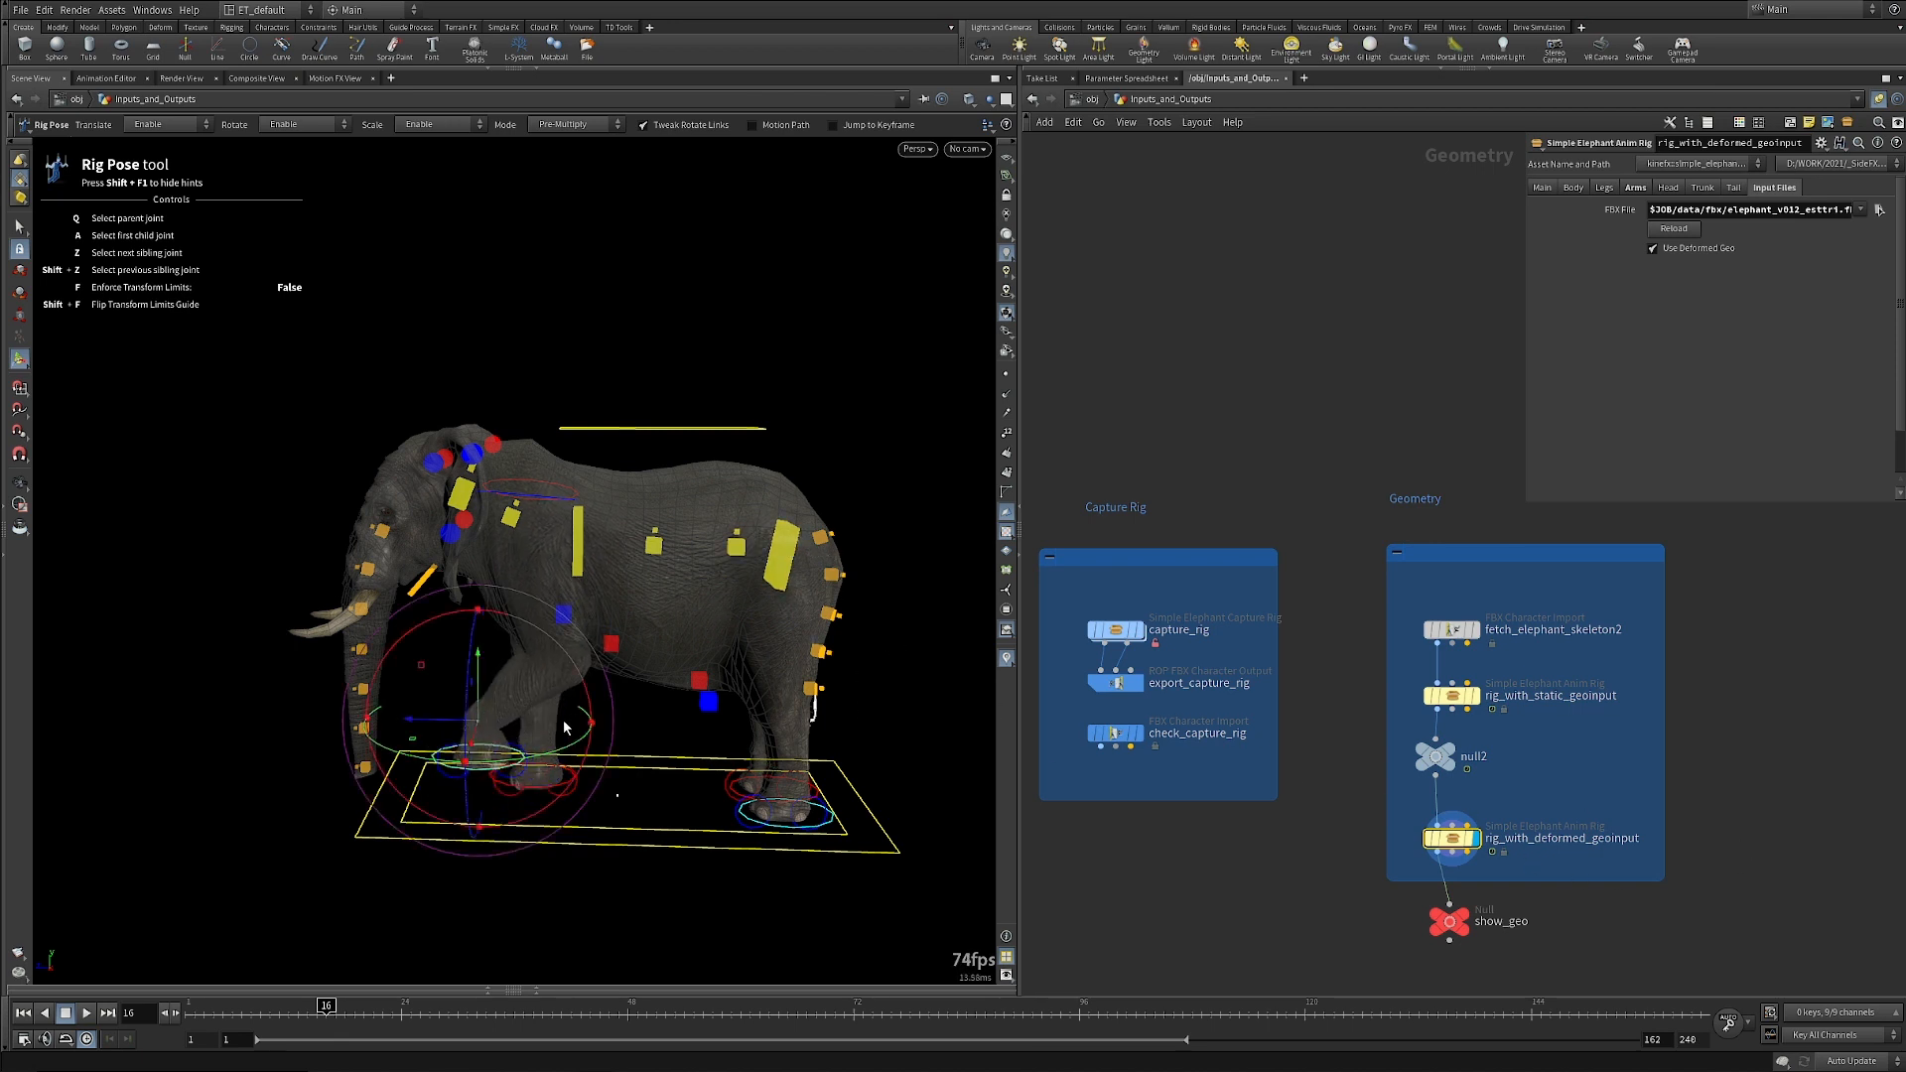
mouse_move(480, 739)
left_mouse_down()
mouse_move(487, 759)
mouse_move(447, 751)
left_mouse_up()
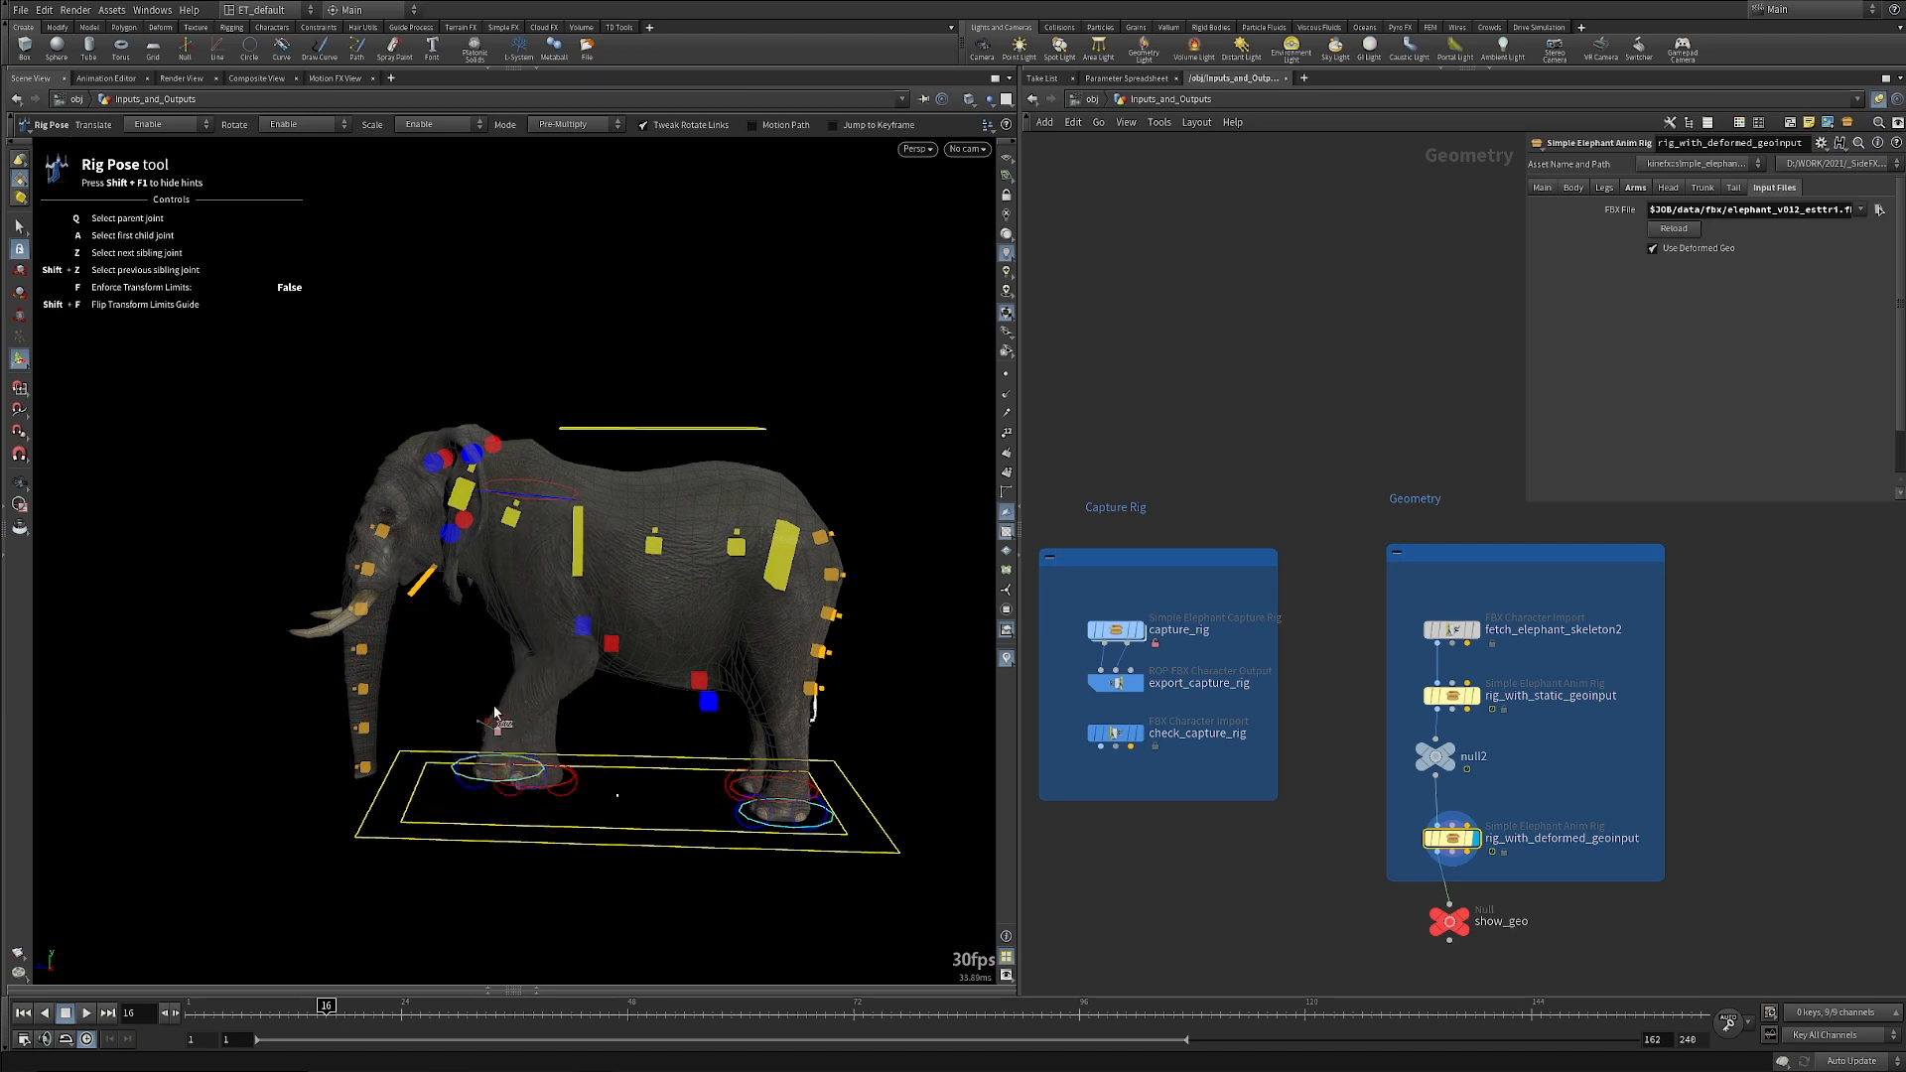
Move the left front foot of rig_with_deformed_geoinput forward and settle it slightly back and down with its hand control.
left_click(480, 714)
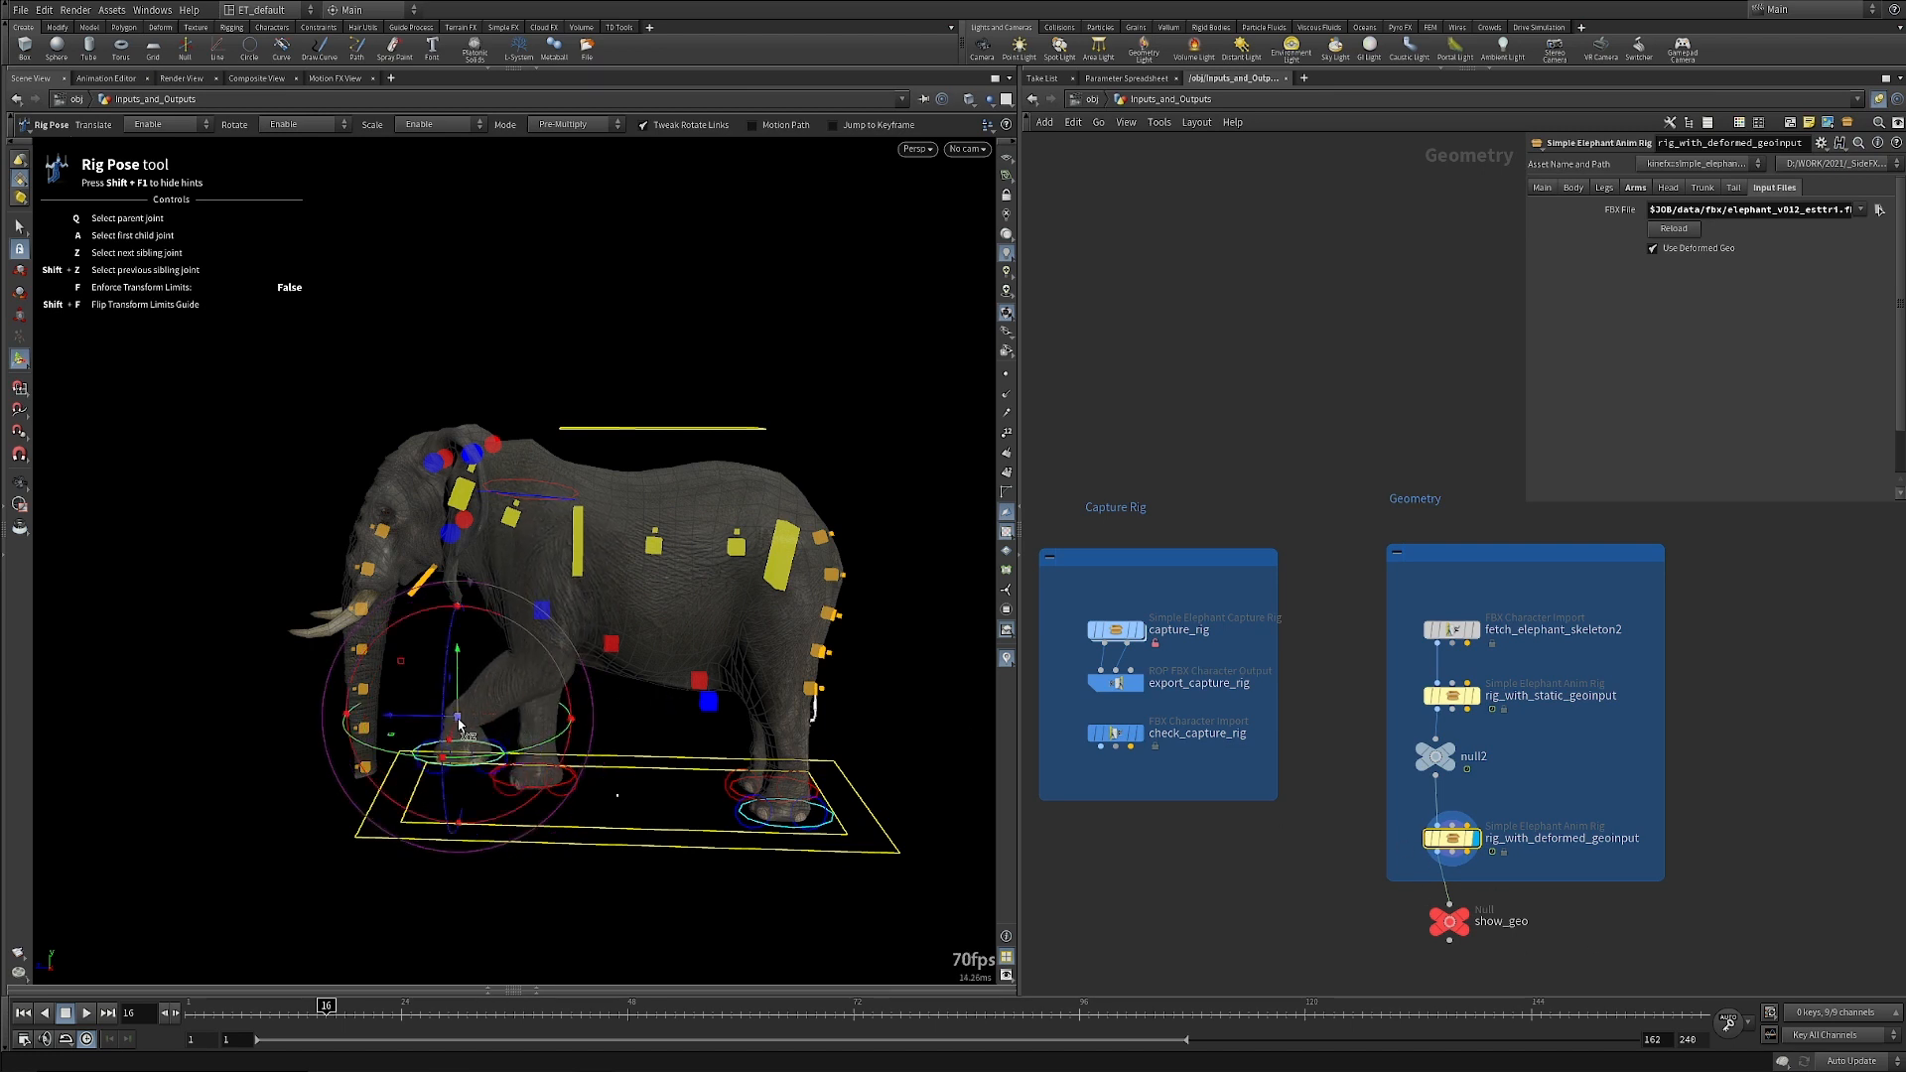
left_click_drag(460, 725, 475, 736)
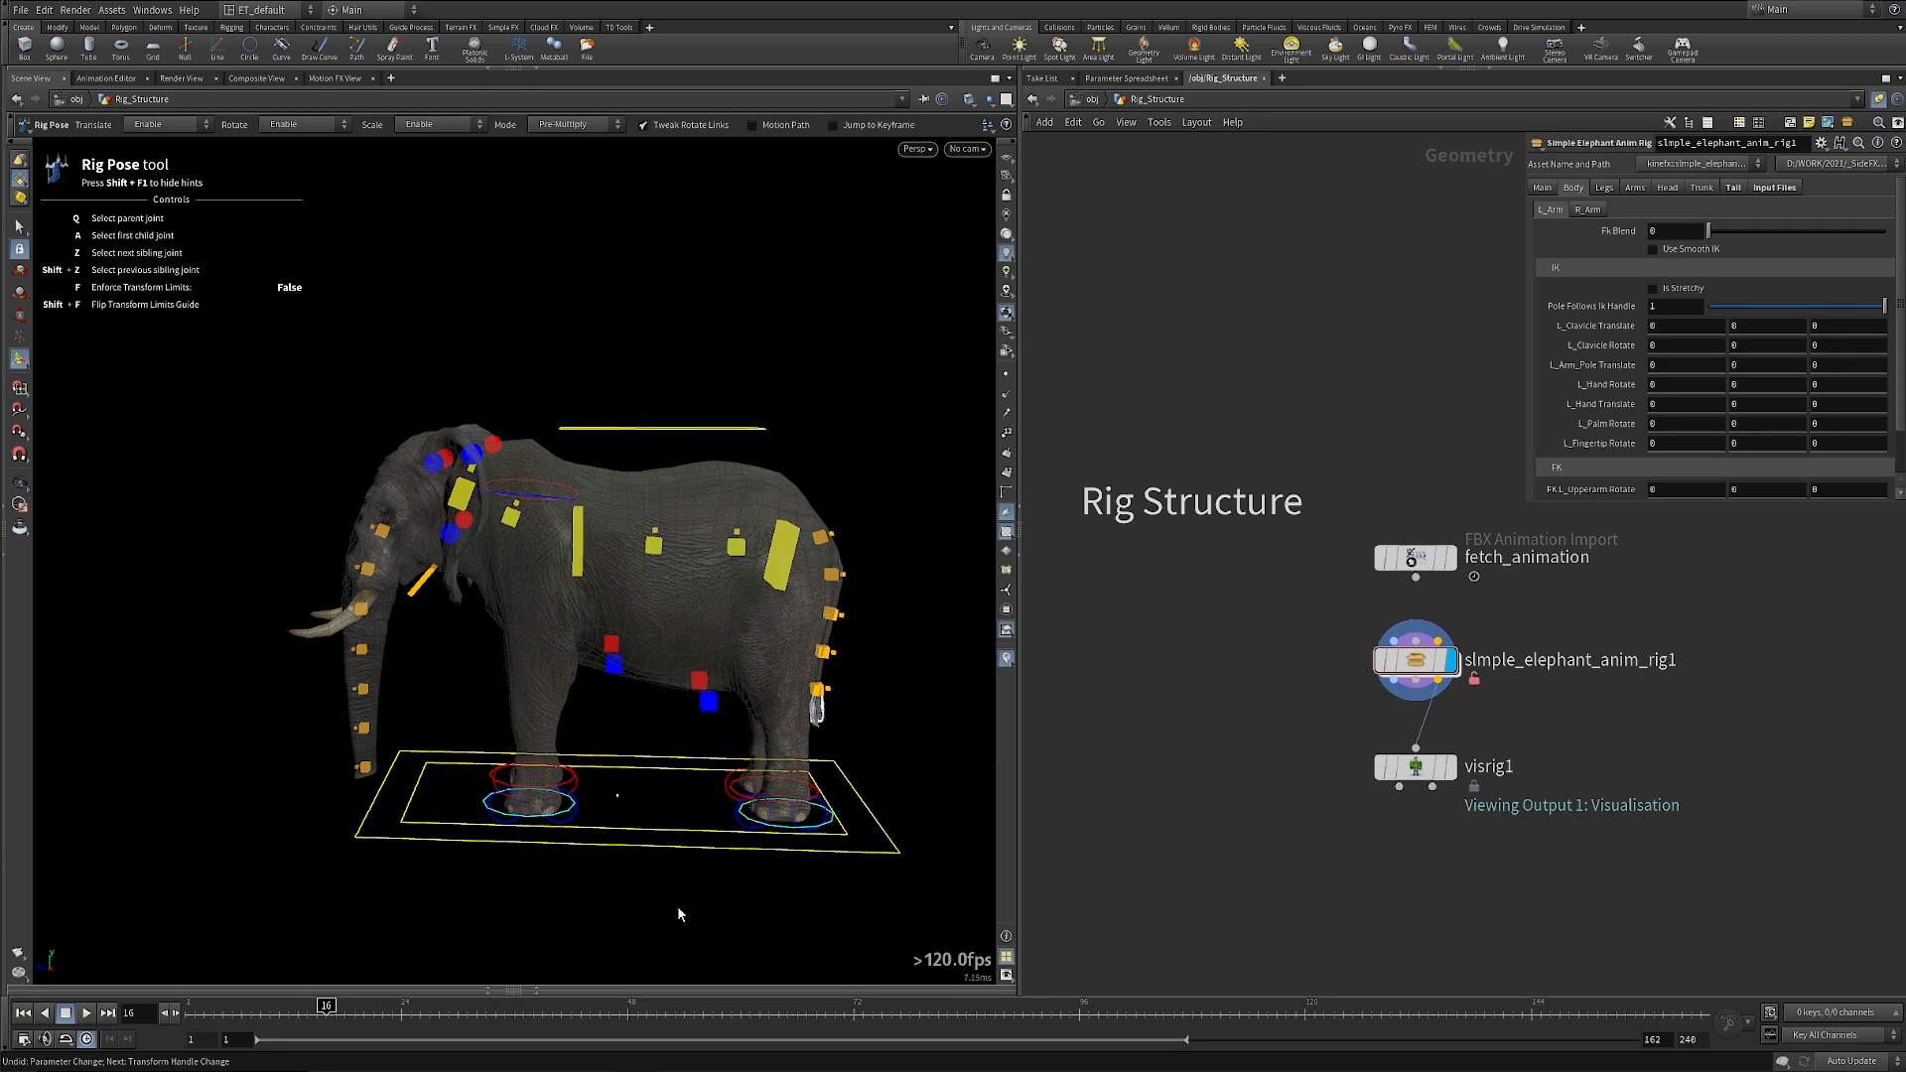
On simple_elephant_anim_rig1 in Rig_Structure, shift the whole rig with its ground control and lower the body slightly with the control above the back.
left_click(660, 850)
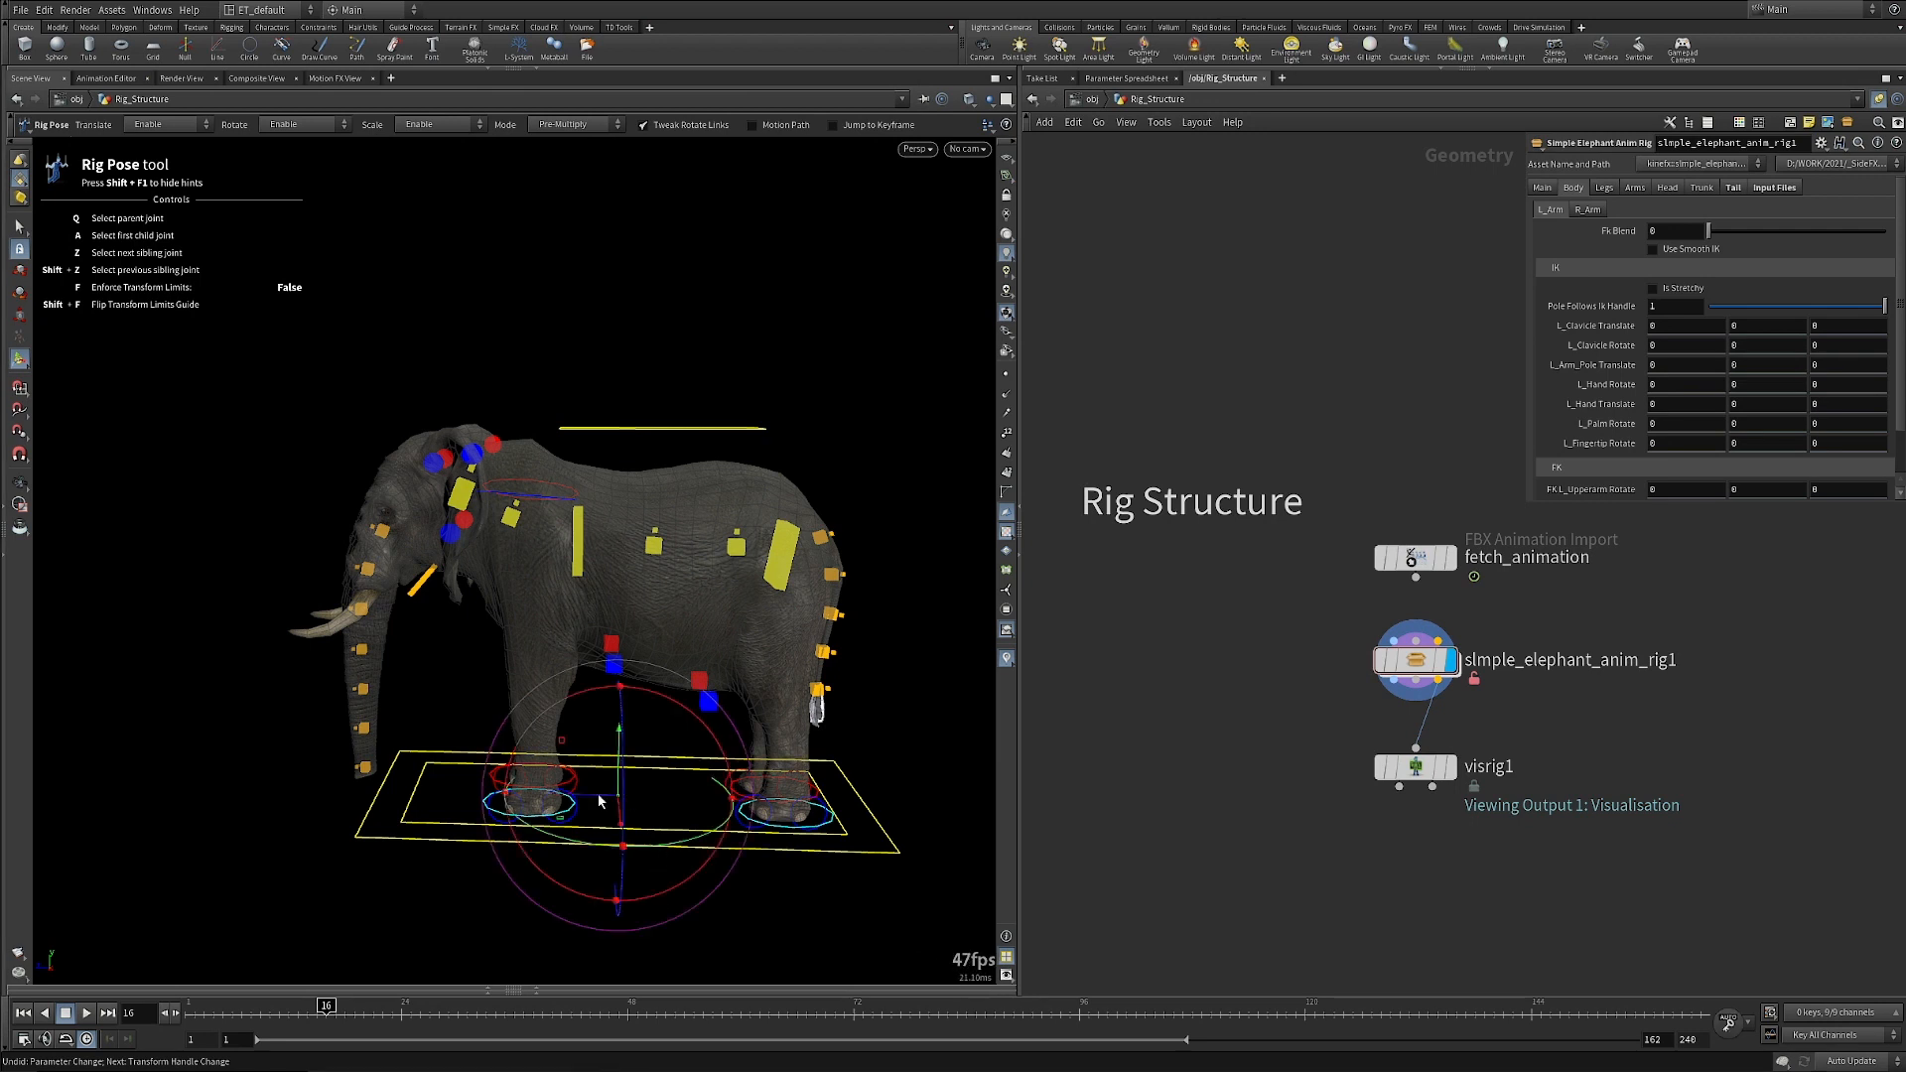
mouse_move(617, 800)
left_mouse_down()
mouse_move(629, 775)
mouse_move(584, 785)
mouse_move(633, 800)
mouse_move(621, 788)
left_mouse_up()
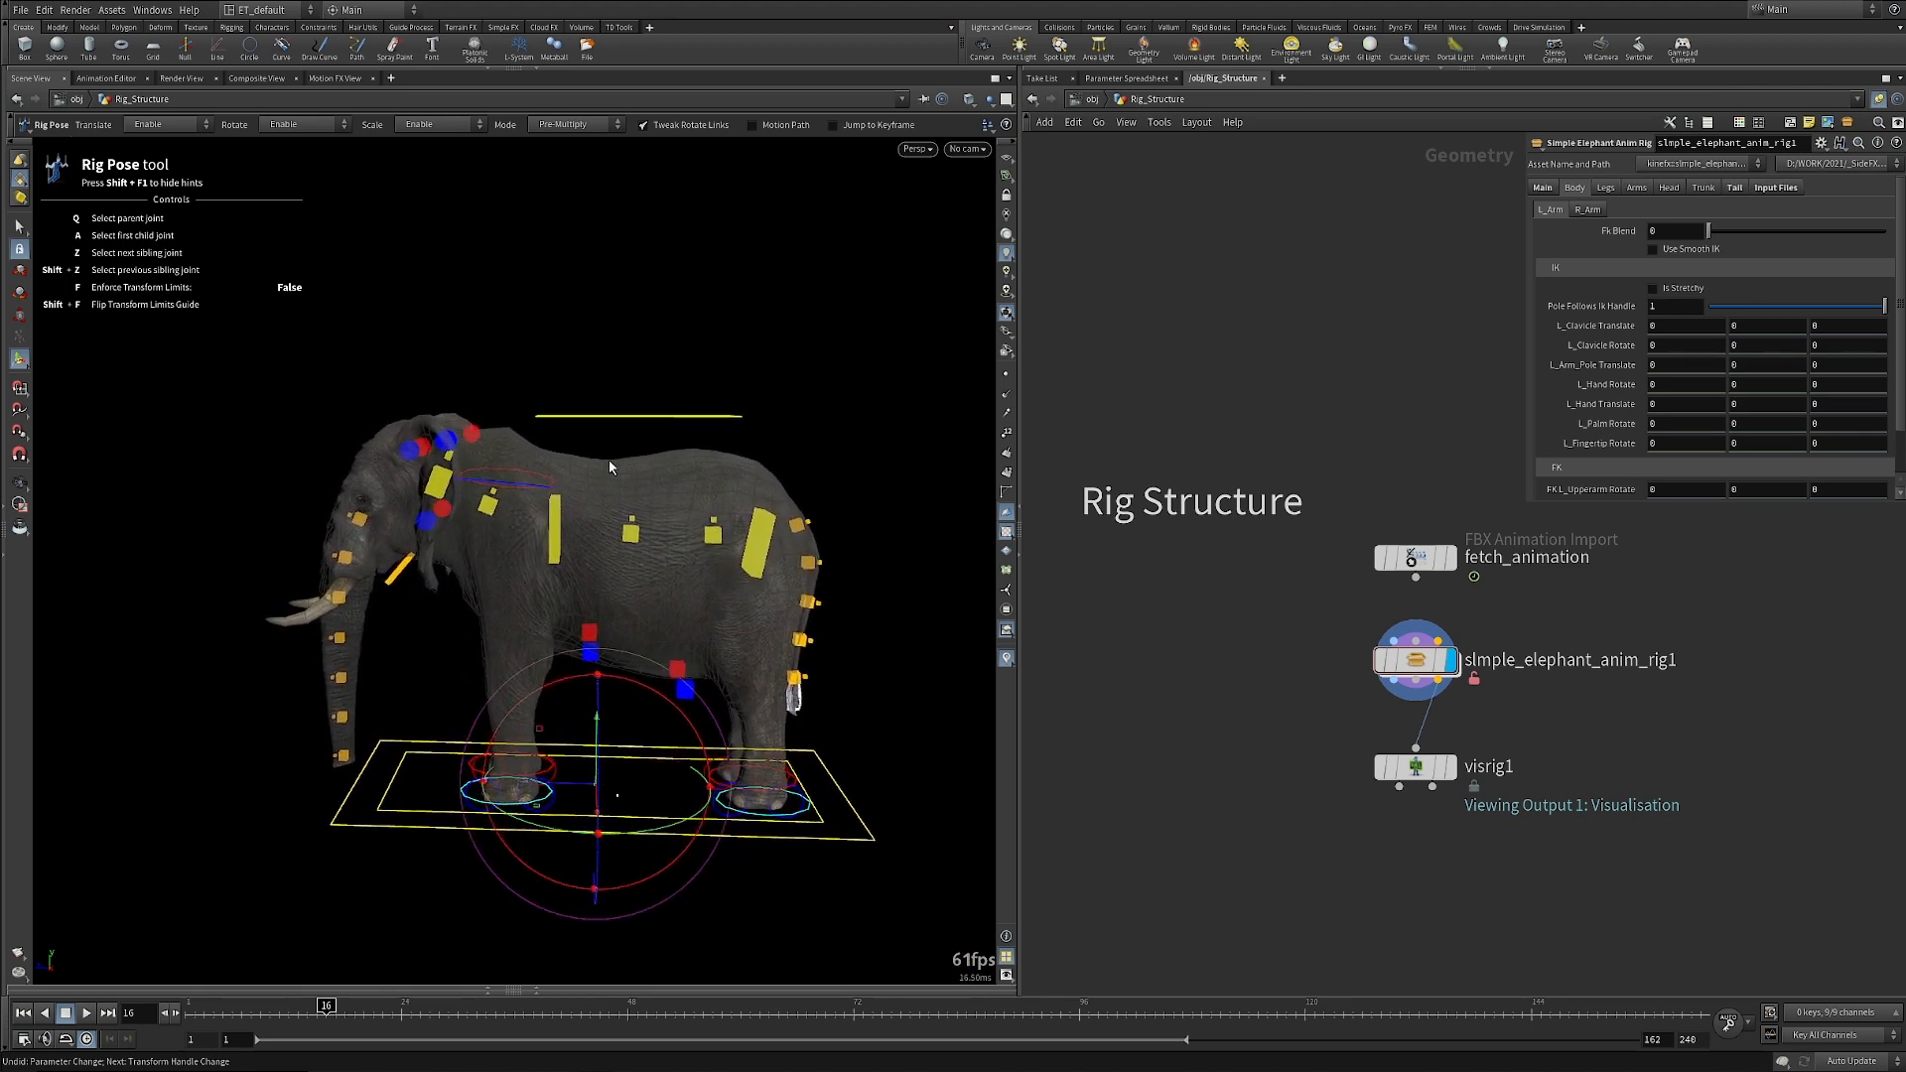
left_click(628, 419)
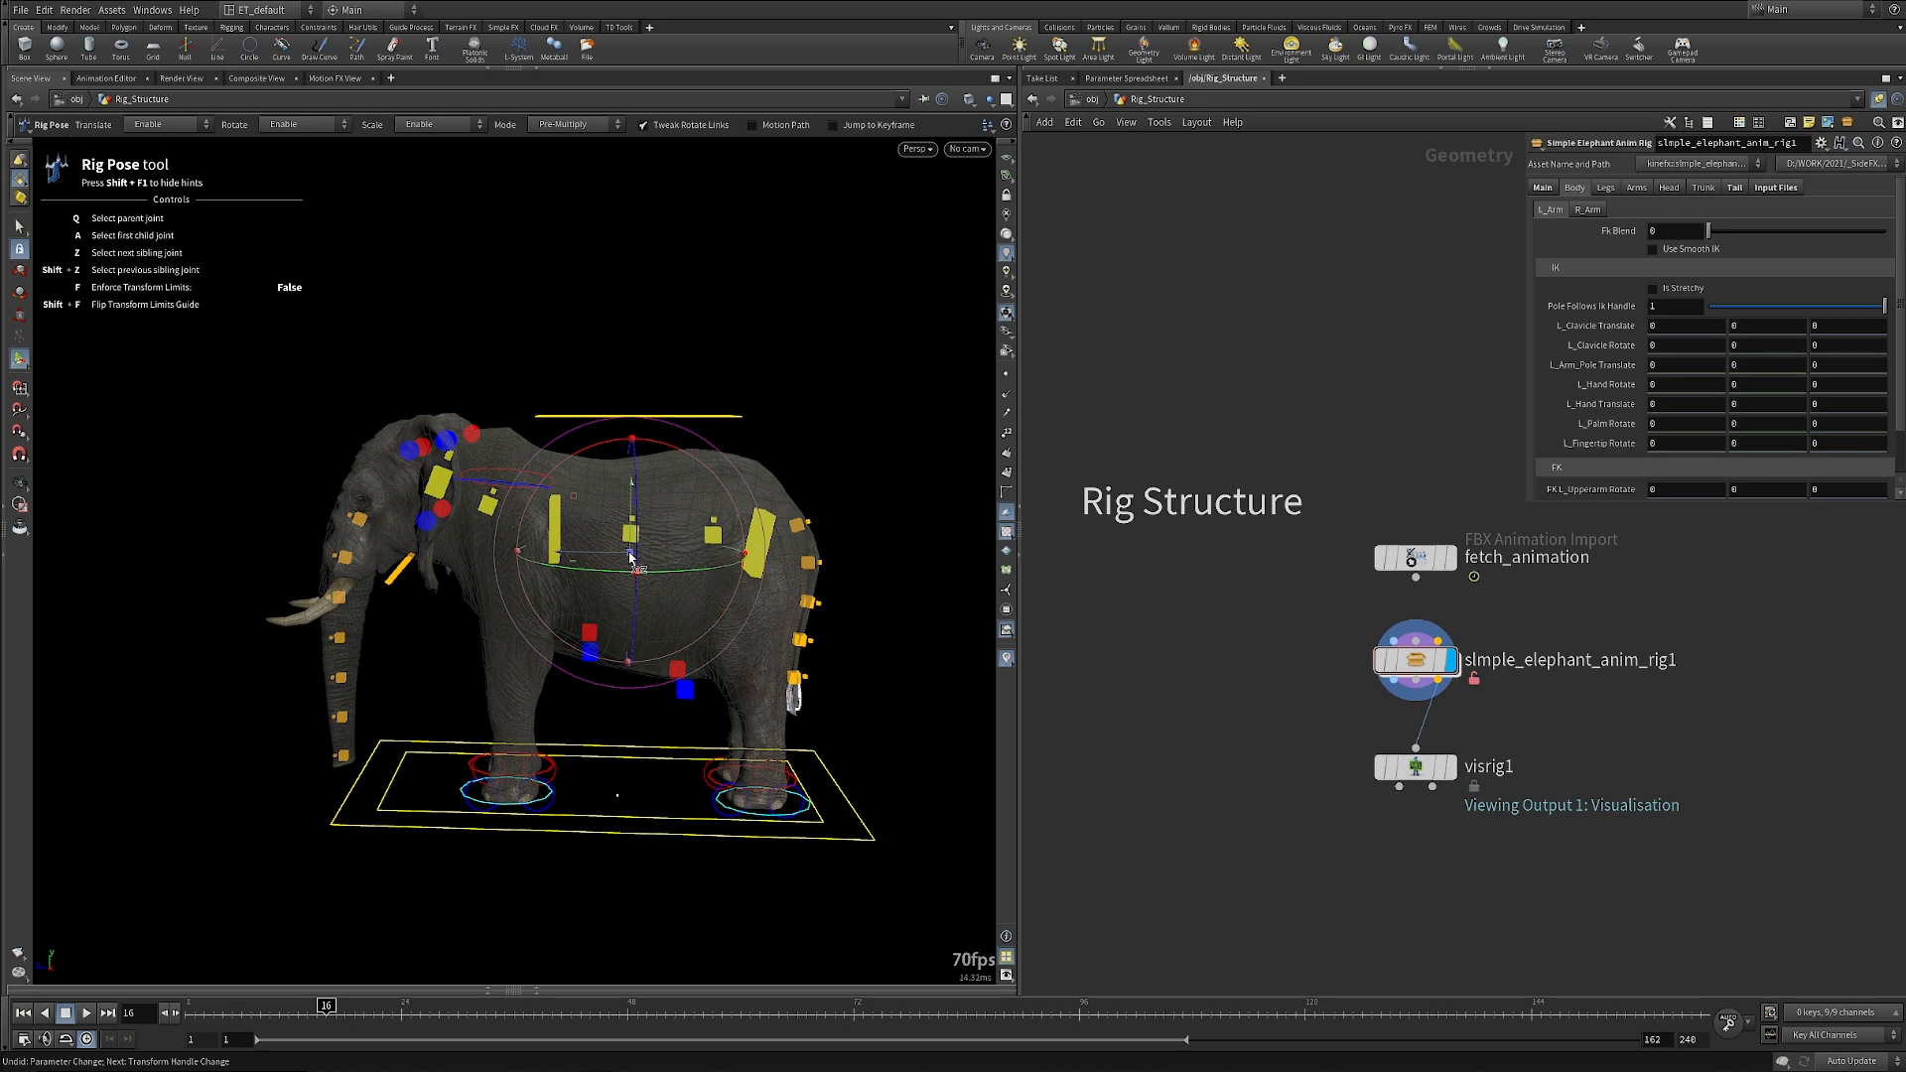
mouse_move(636, 561)
left_mouse_down()
mouse_move(655, 555)
mouse_move(631, 557)
left_mouse_up()
left_click(816, 423)
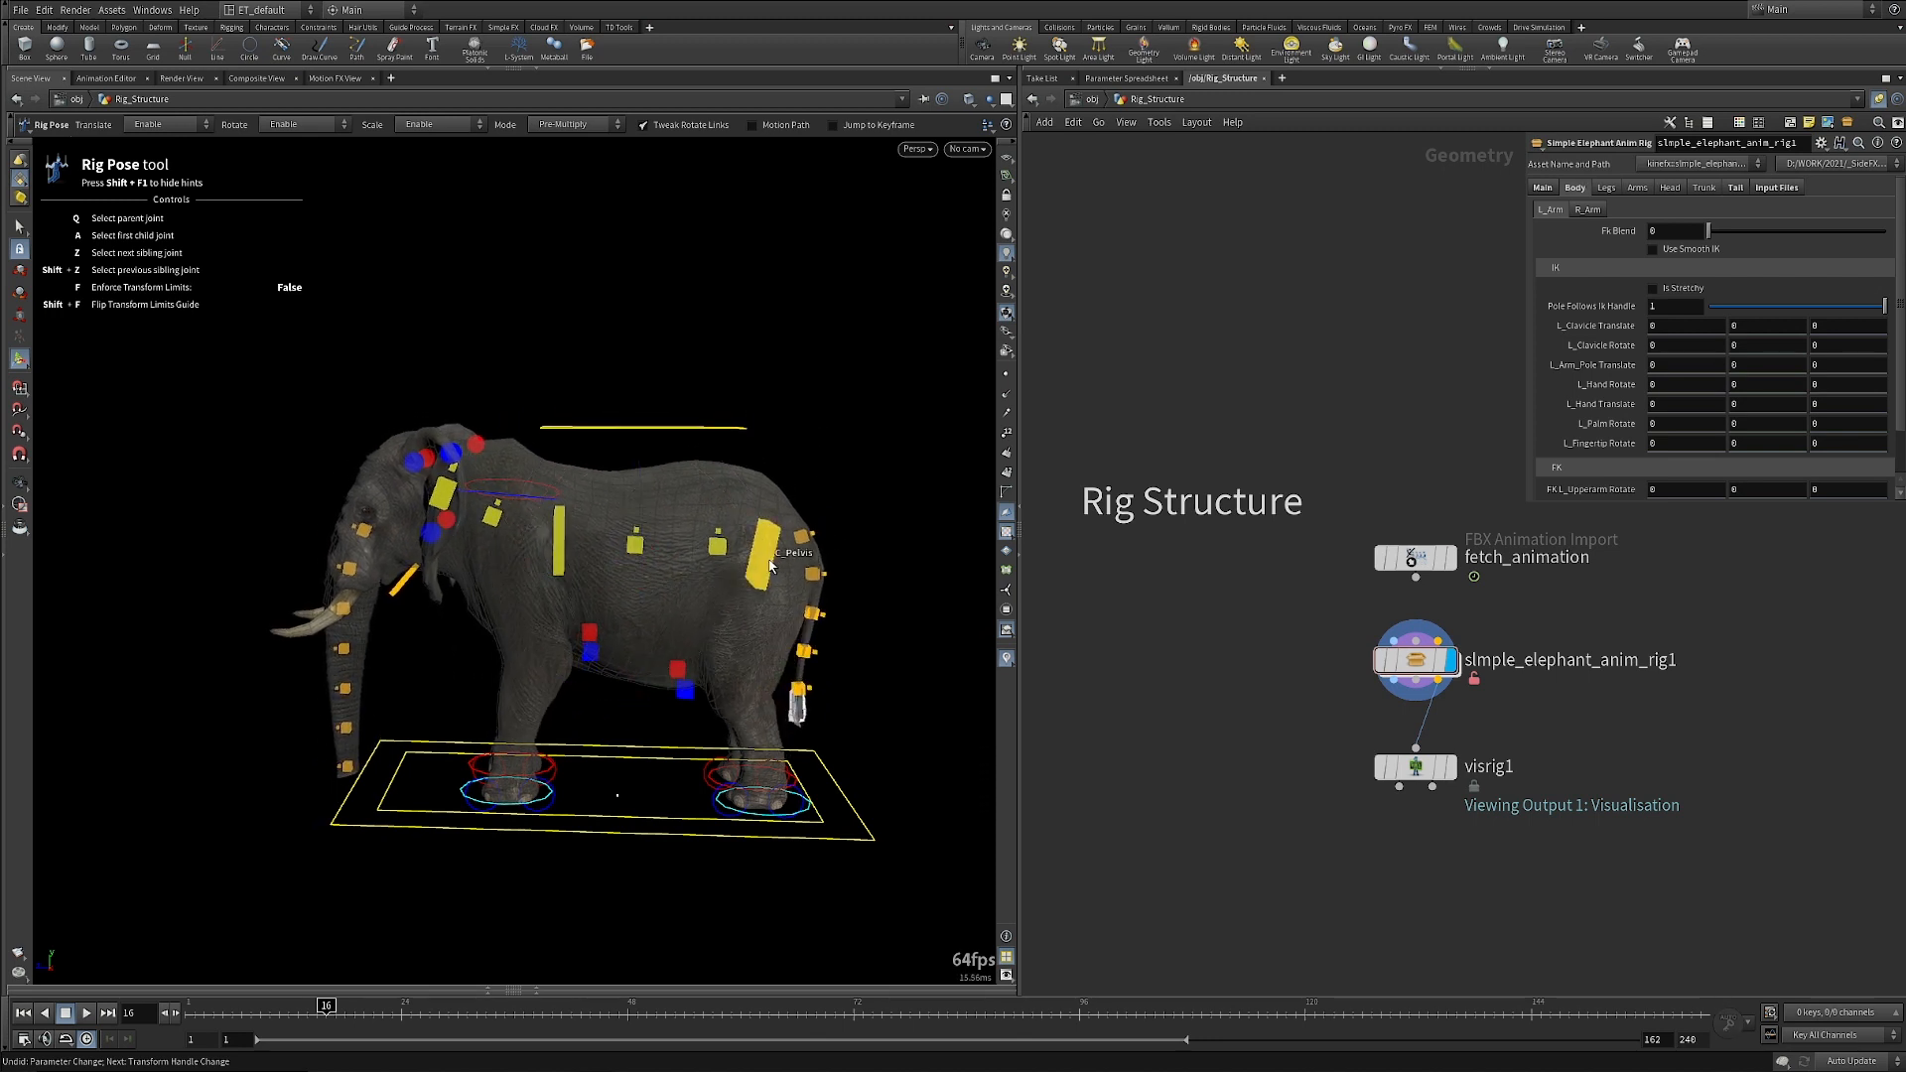
Move the pelvis control slightly backward and down, and swing the tail backward from its C_Tail_1 control.
left_click(773, 565)
mouse_move(762, 559)
left_mouse_down()
mouse_move(764, 575)
mouse_move(781, 545)
mouse_move(758, 558)
mouse_move(764, 584)
mouse_move(773, 565)
left_mouse_up()
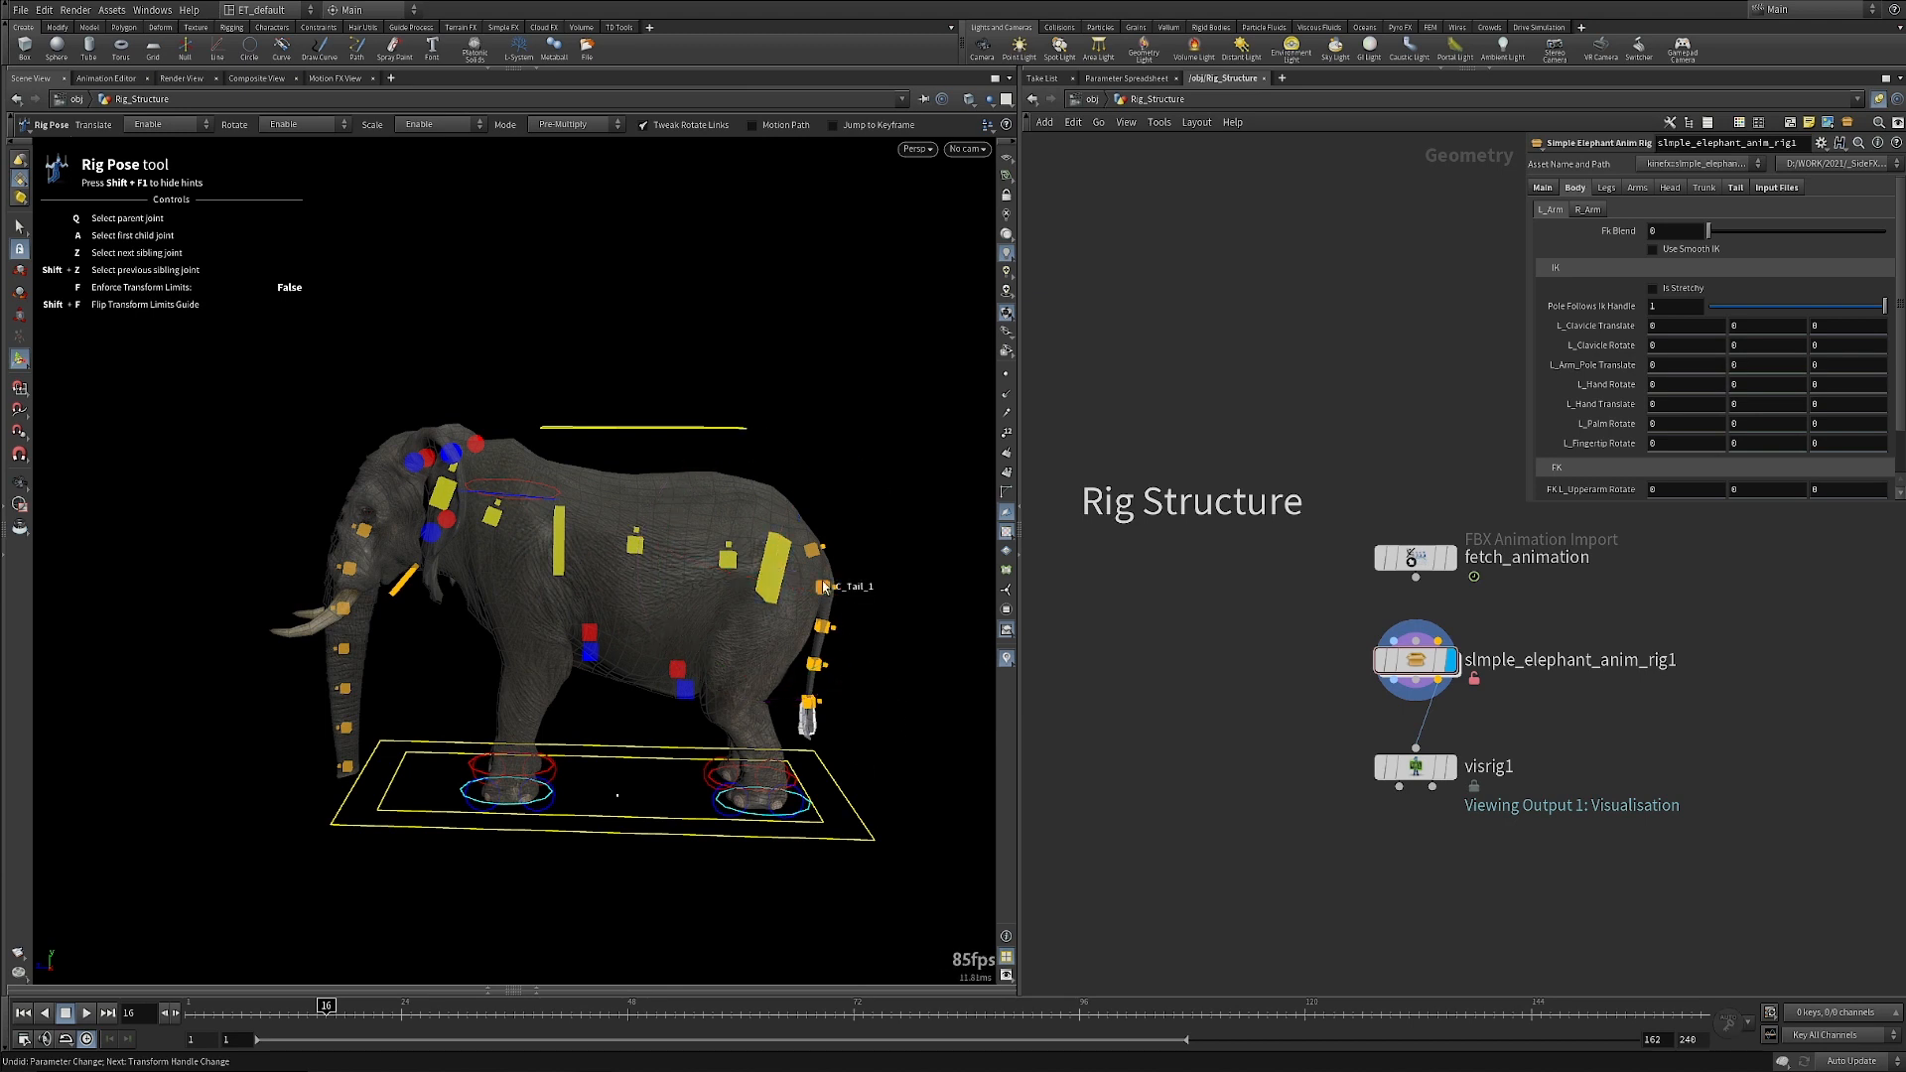
left_click(823, 573)
left_click_drag(777, 489, 777, 563)
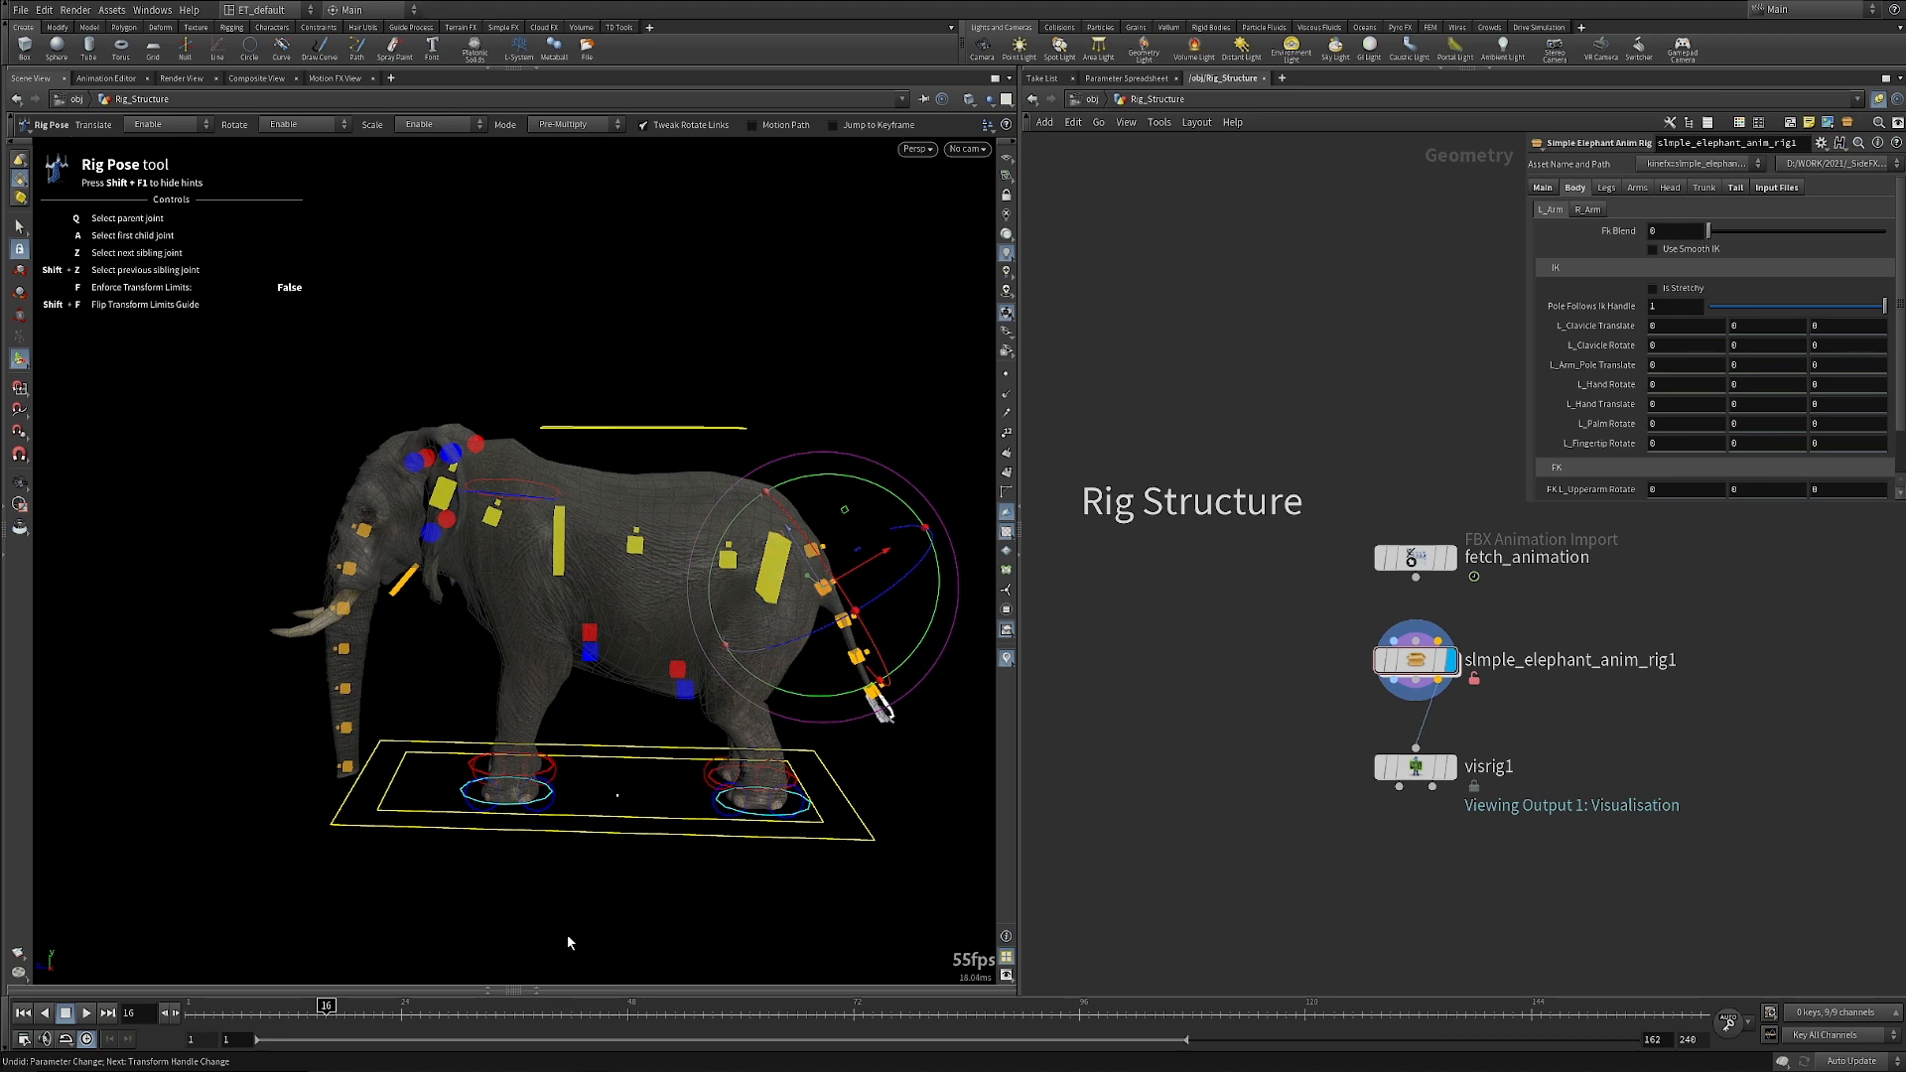
left_click(511, 880)
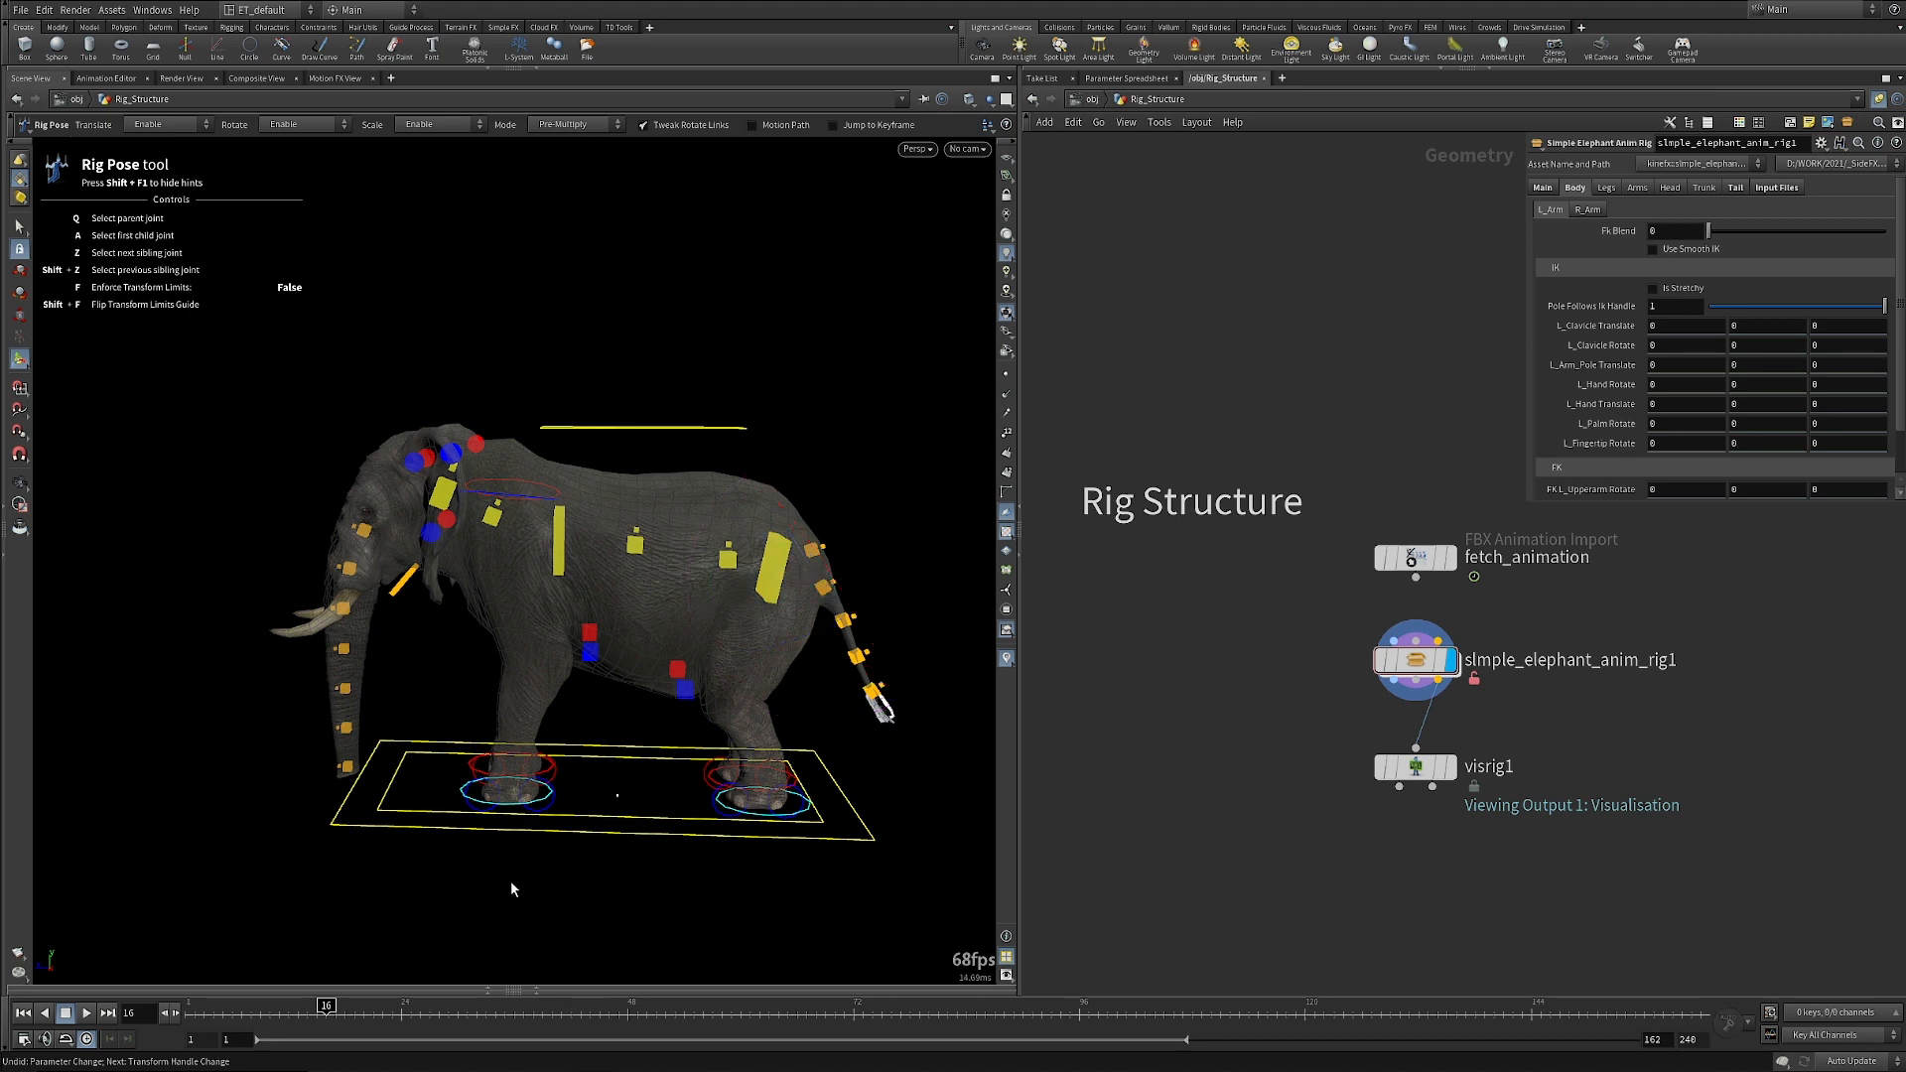
Lift the left front foot forward, set Pole Follows Ik Handle to 0 for L_Arm, and move the foot further forward.
left_click(512, 812)
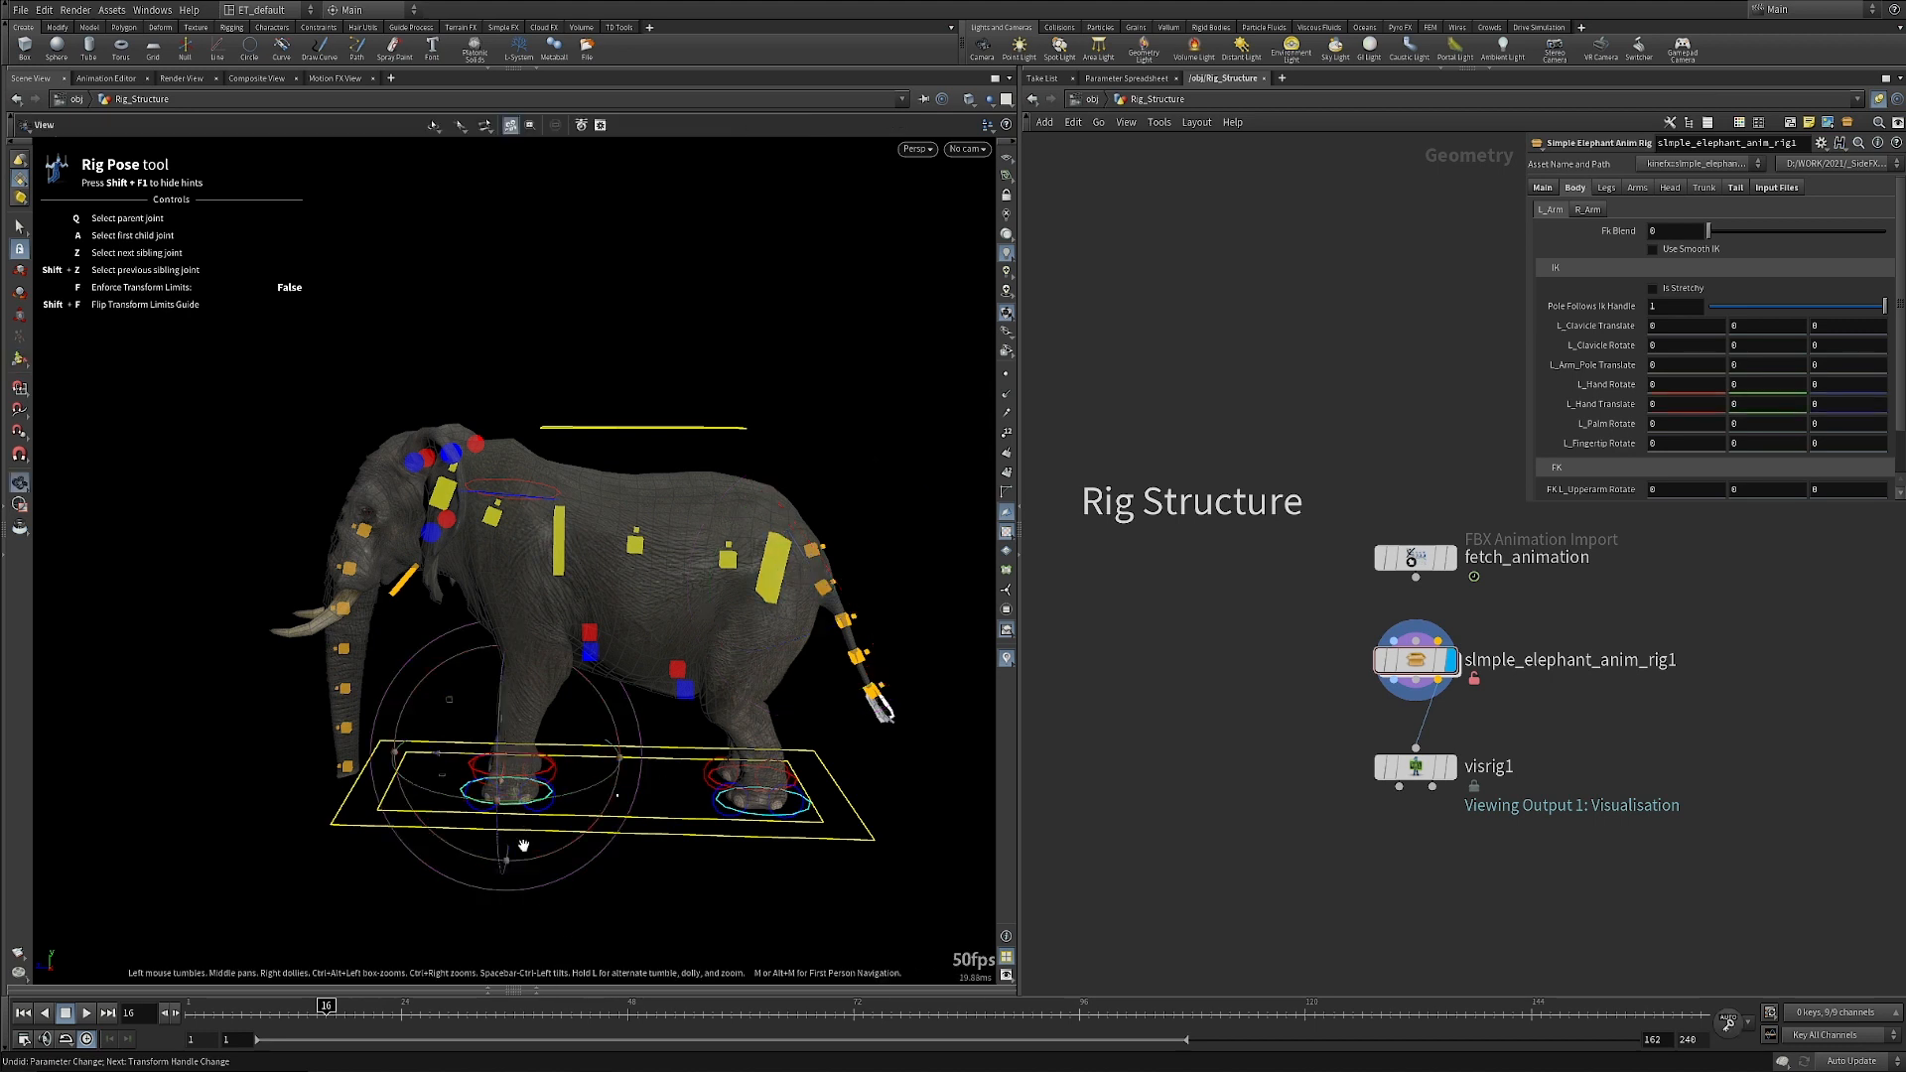
left_click_drag(516, 799, 458, 713)
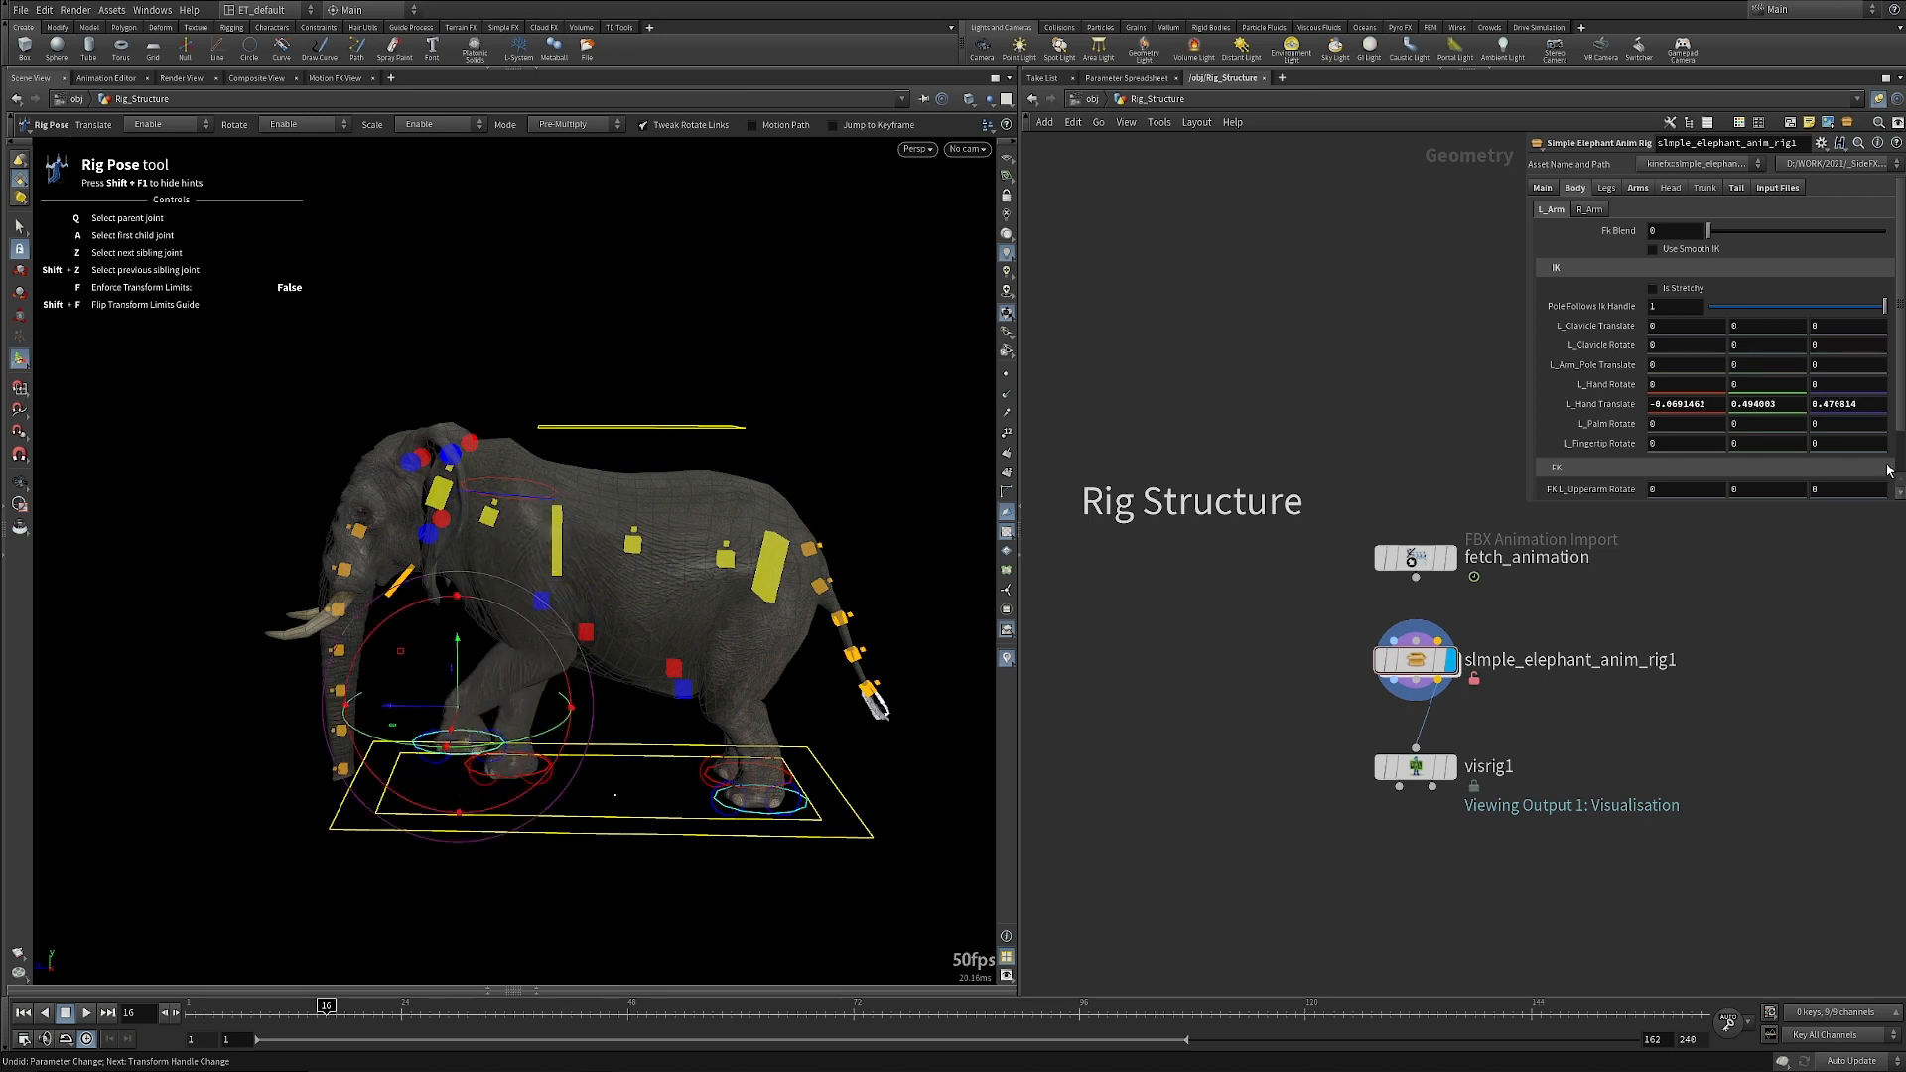
left_click_drag(1879, 310, 1684, 339)
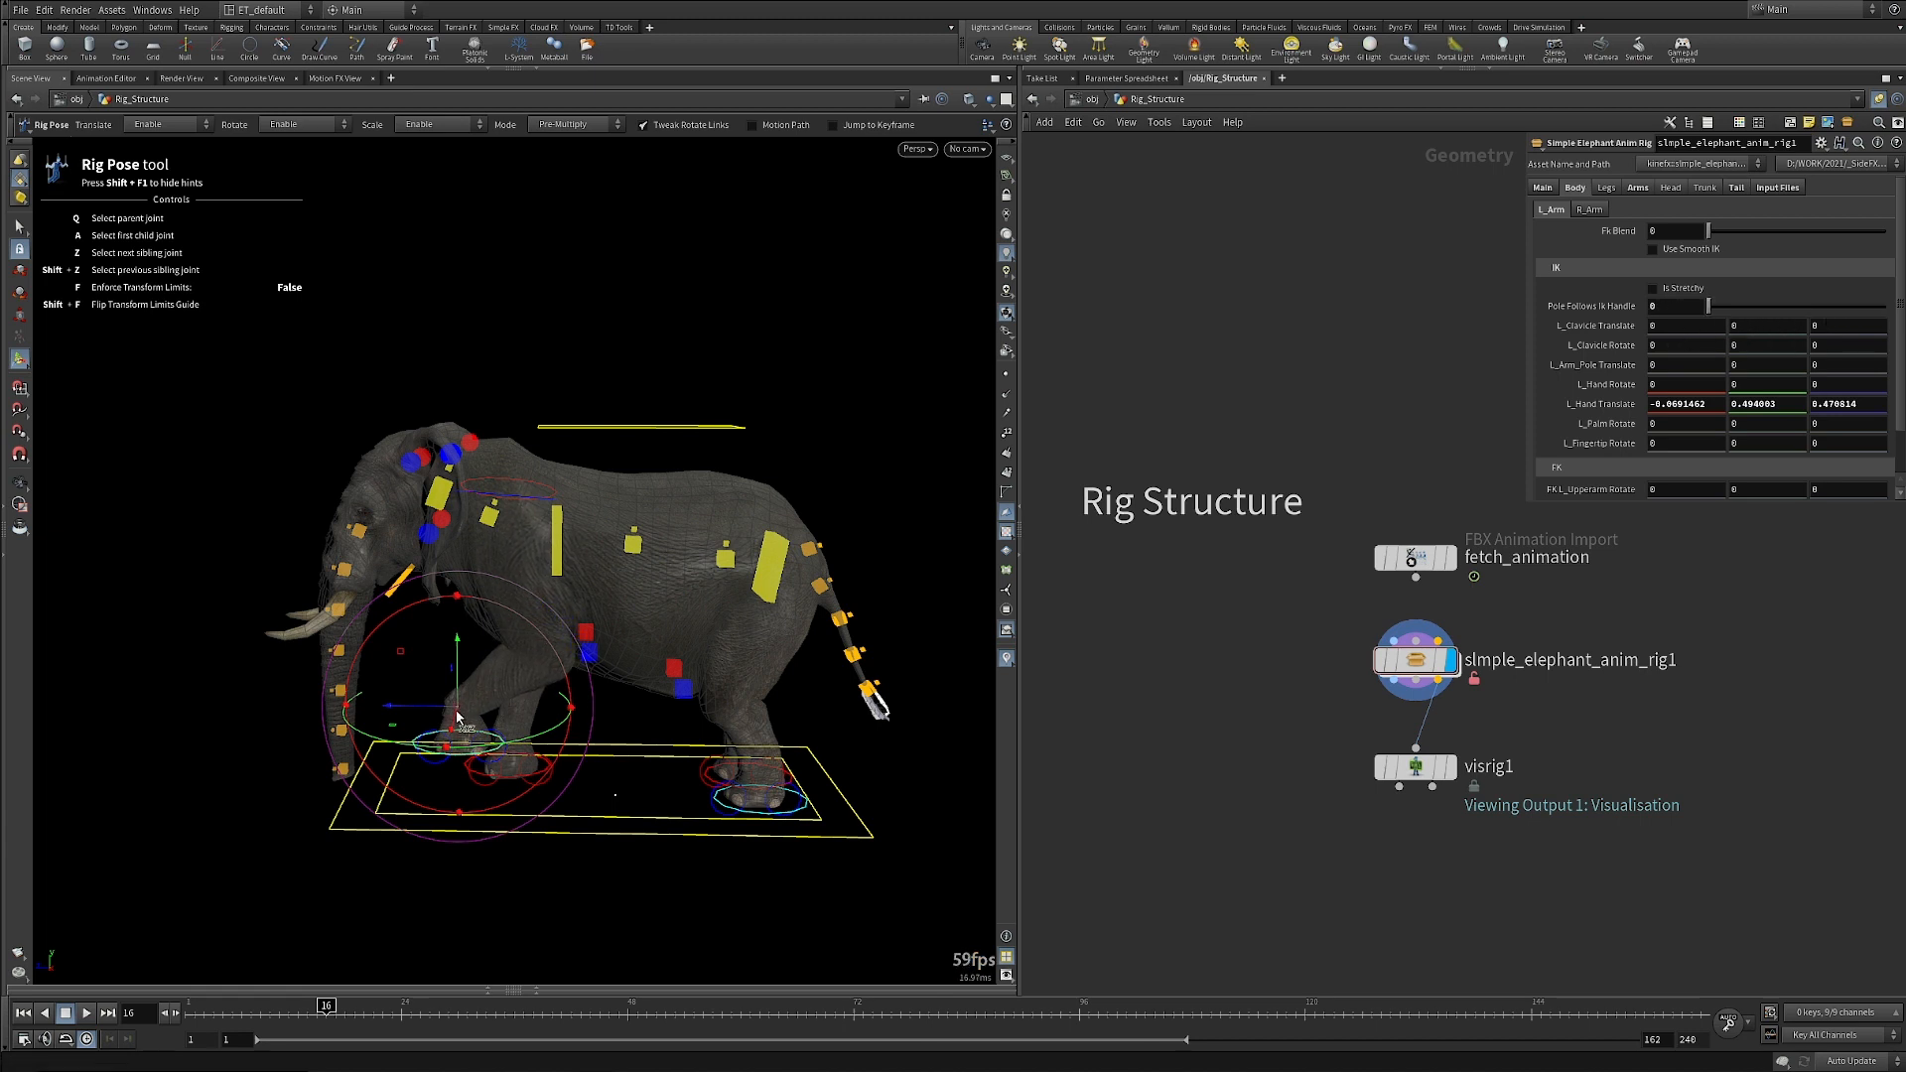
left_click_drag(458, 713, 415, 713)
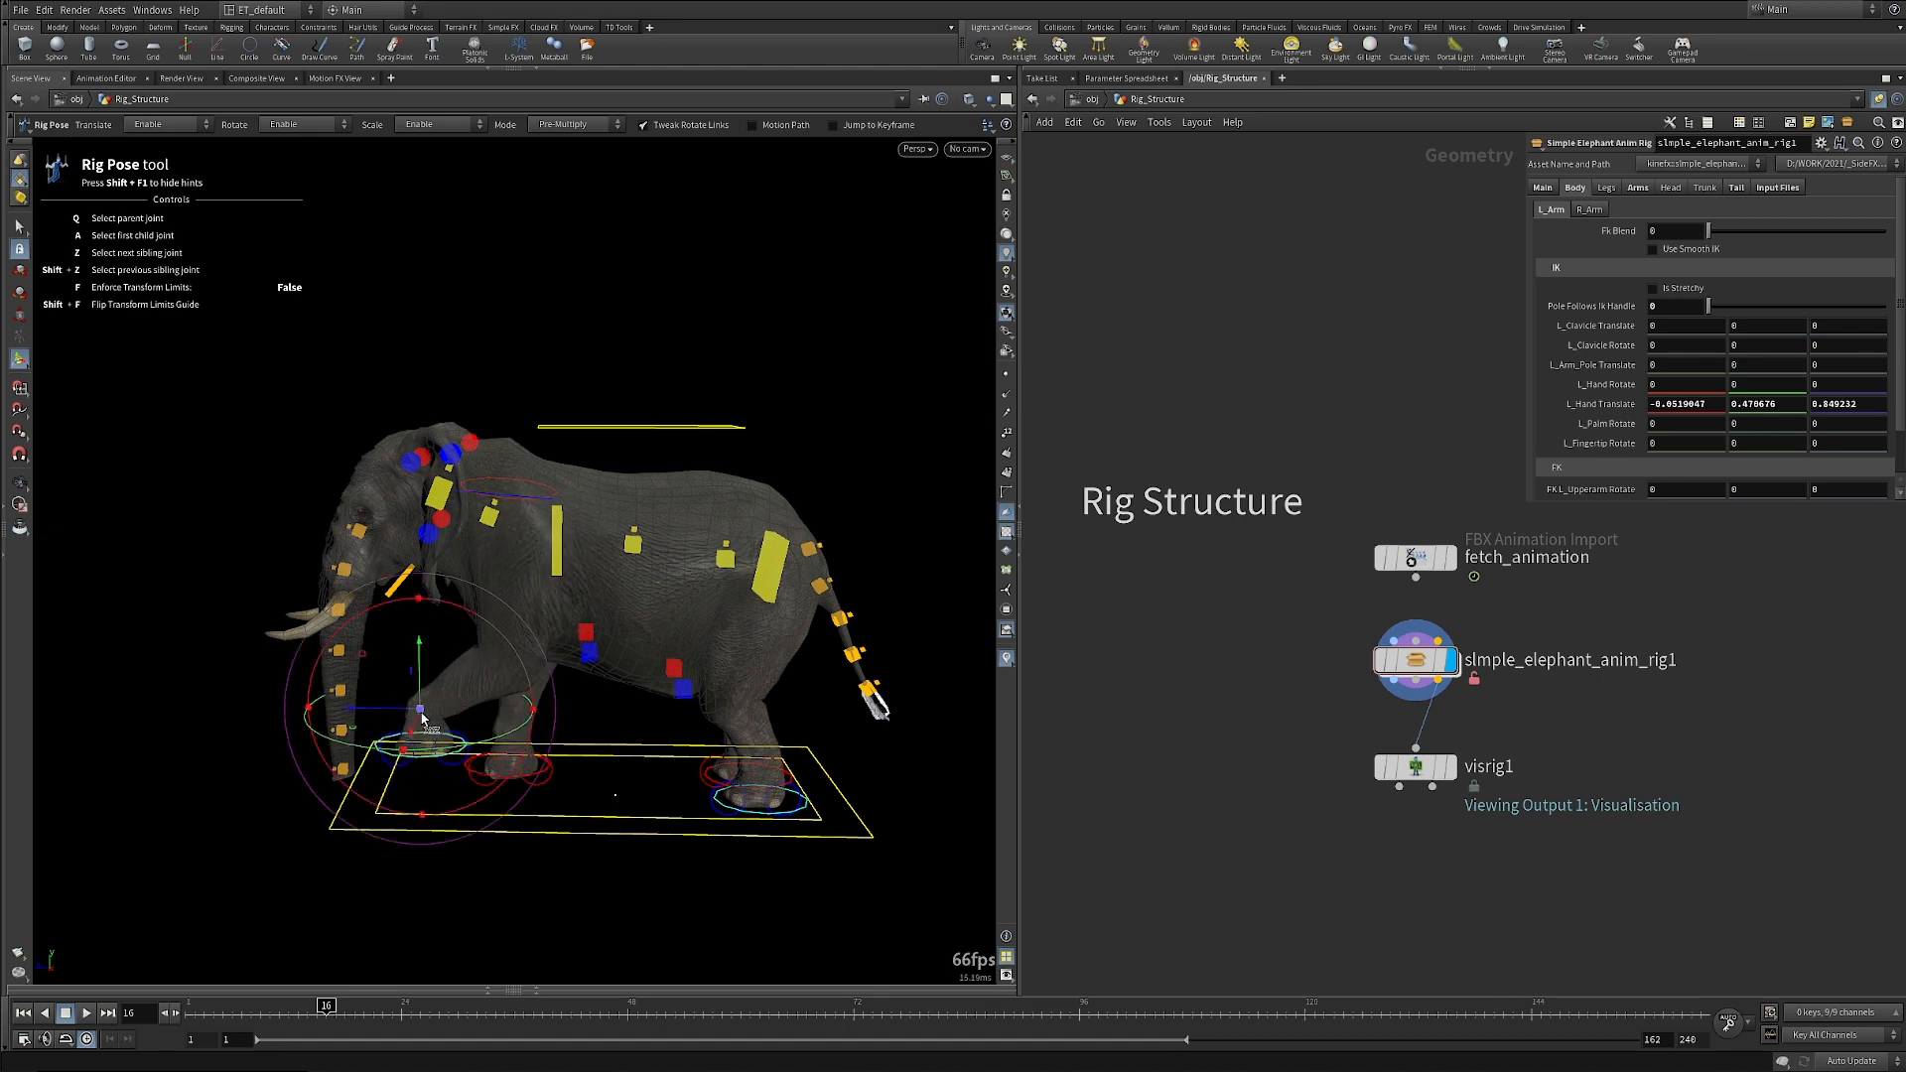
left_click_drag(421, 713, 383, 746)
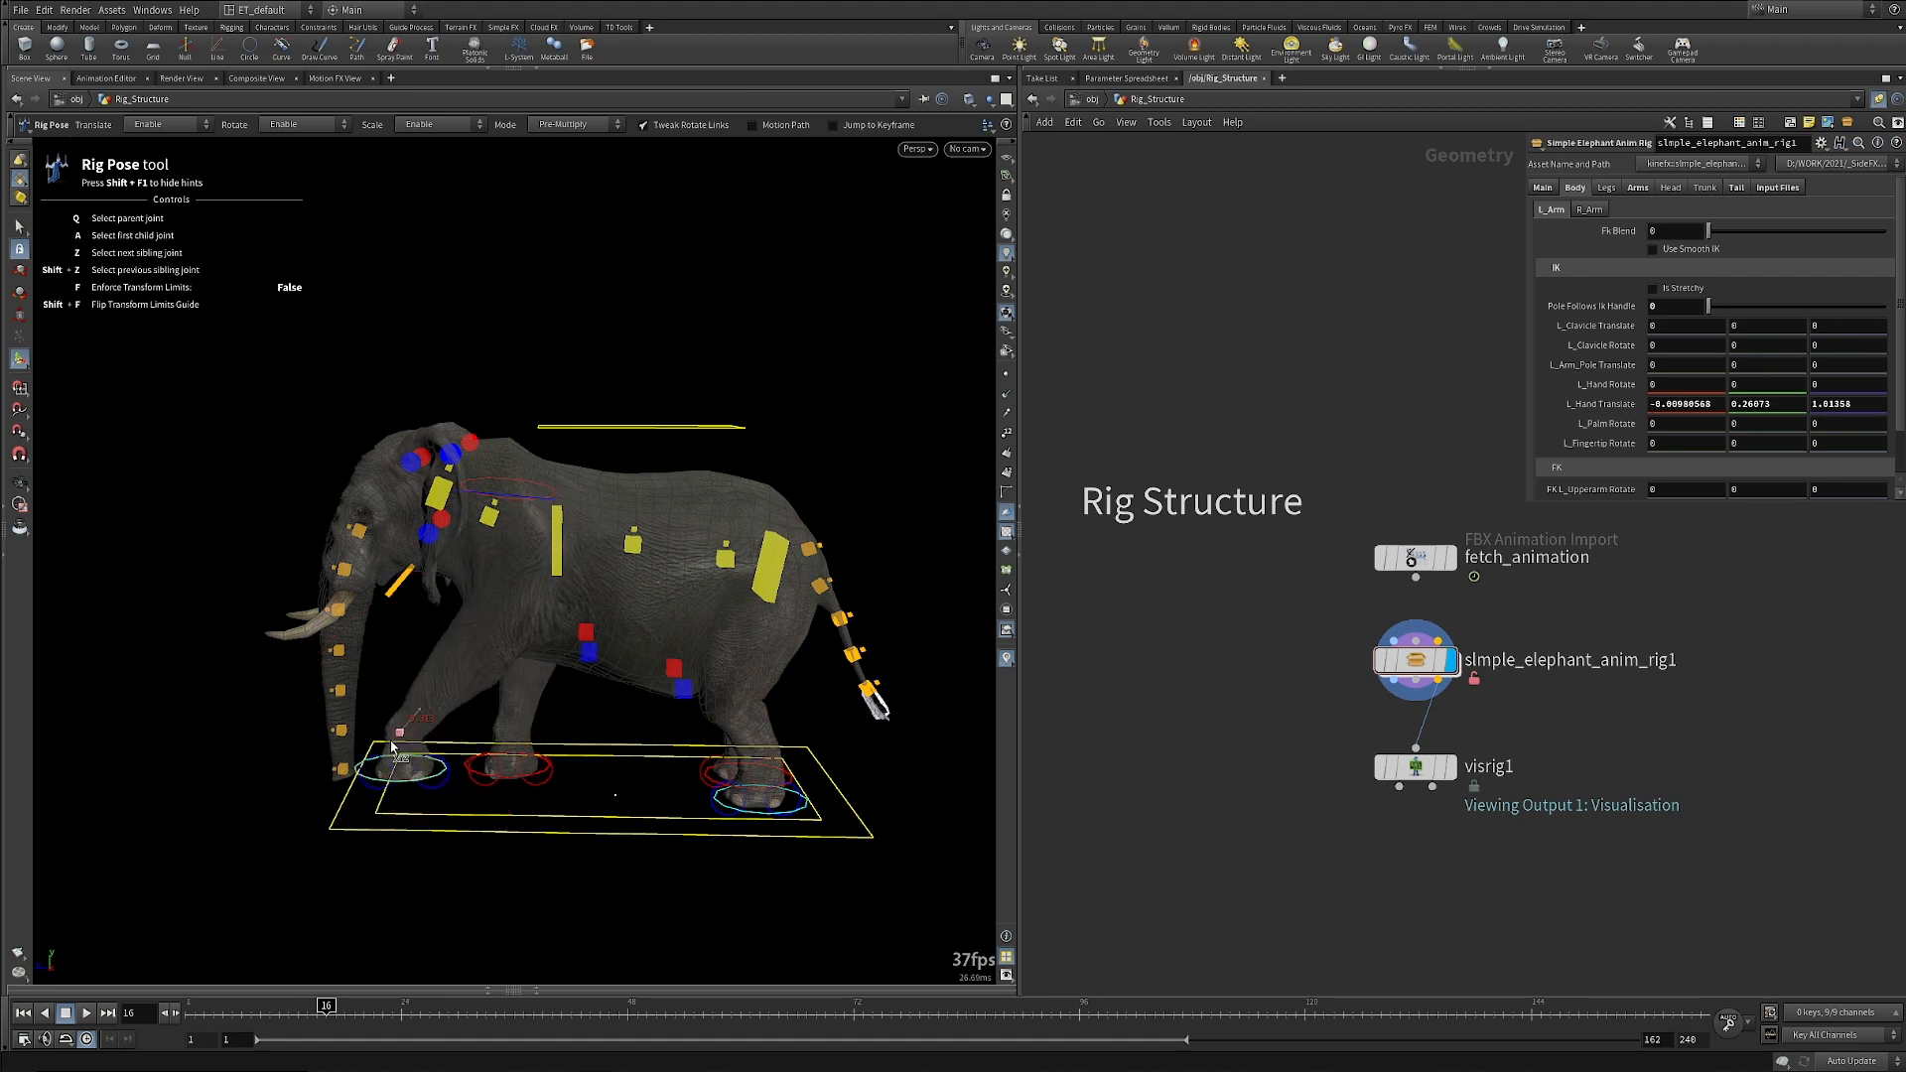
Enable Use Smooth IK and Is Stretchy for L_Arm, moving the left front foot slightly to test each option.
left_click_drag(412, 717, 409, 713)
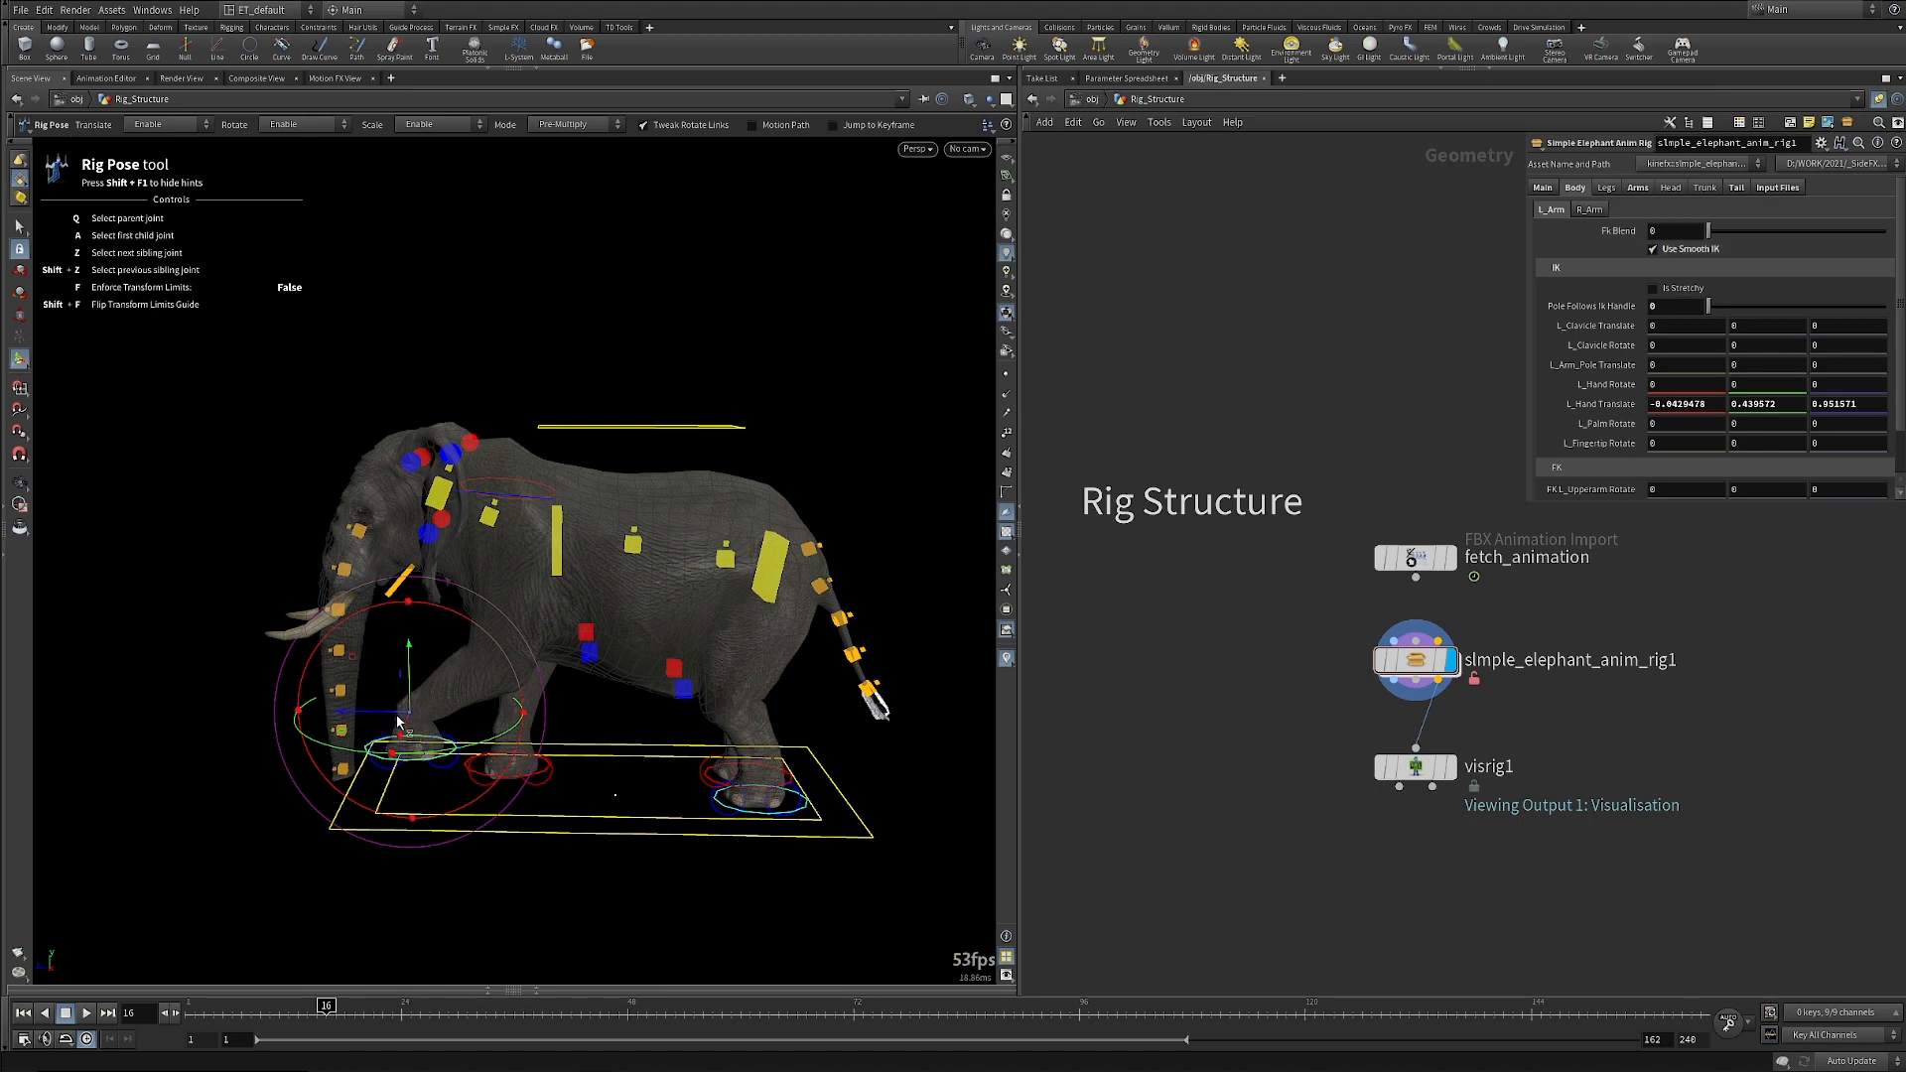
left_click_drag(412, 714, 406, 720)
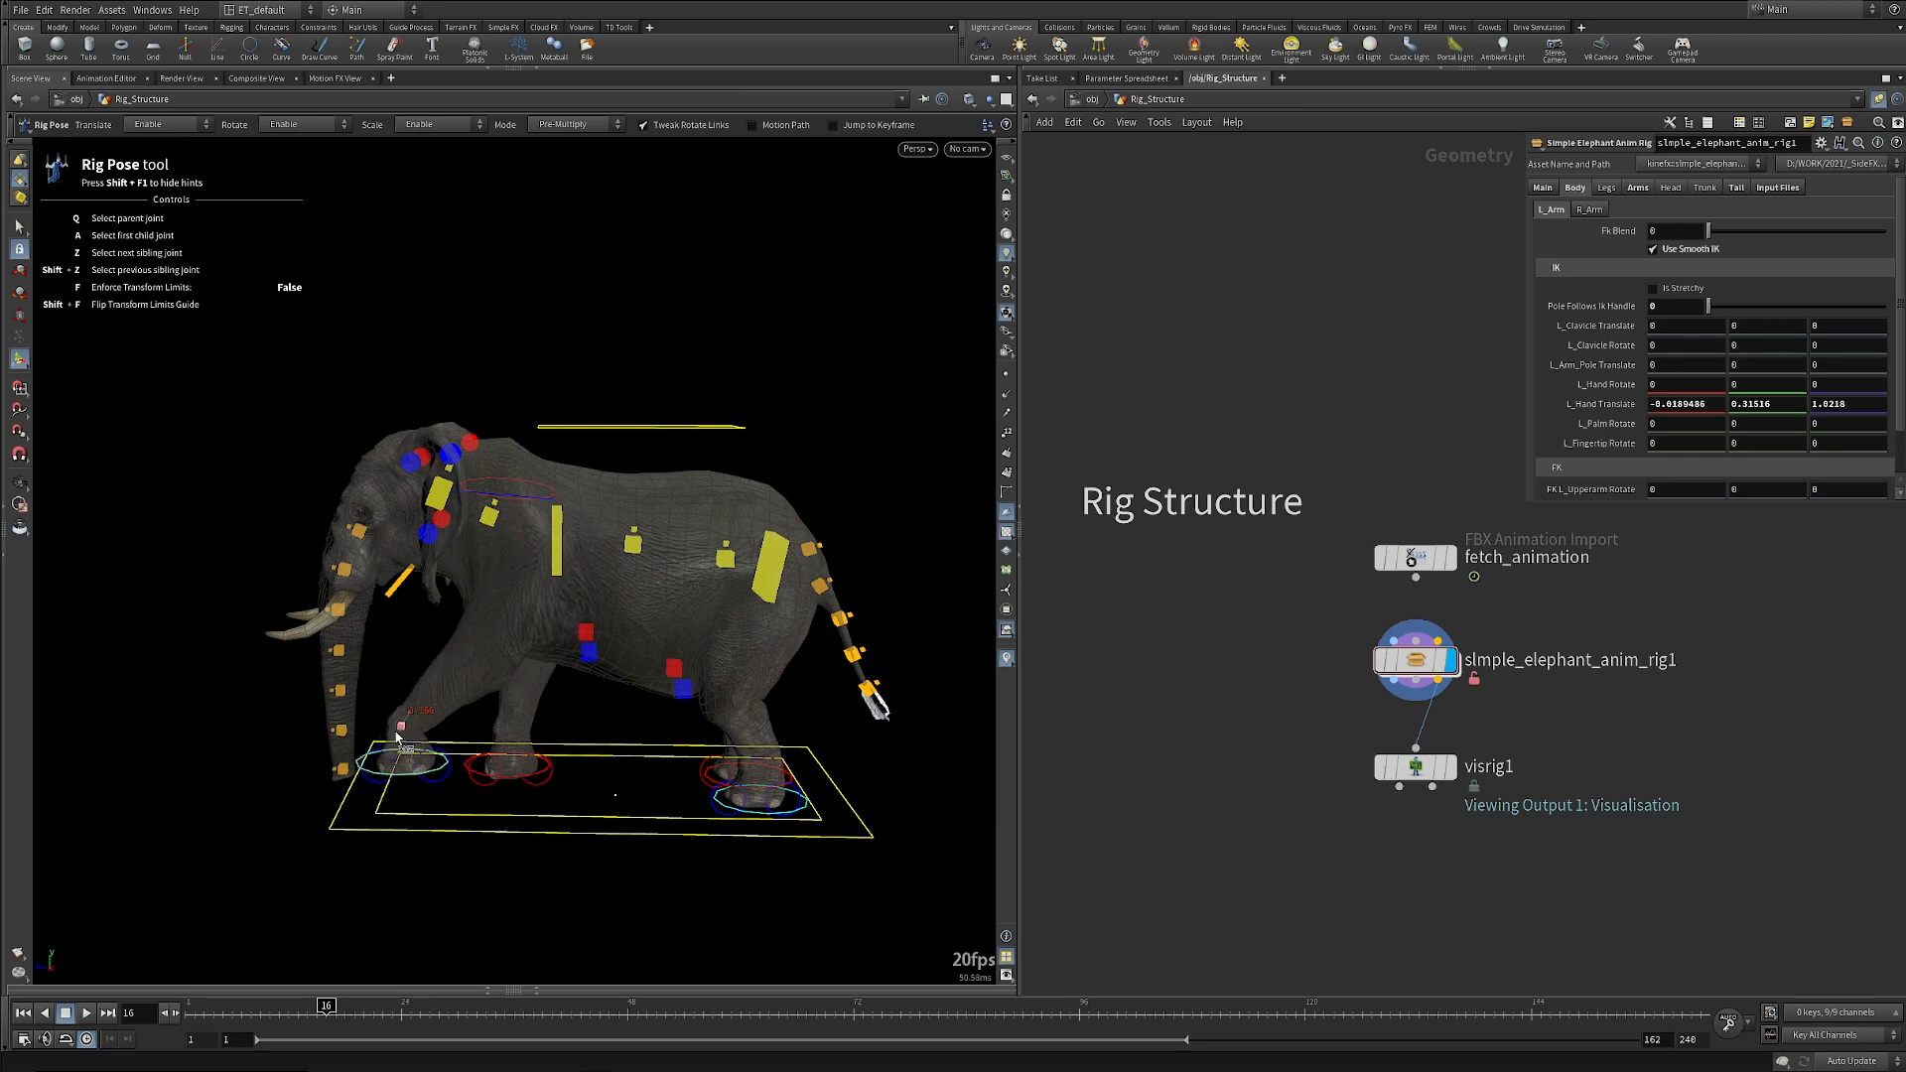
left_click_drag(419, 721, 417, 715)
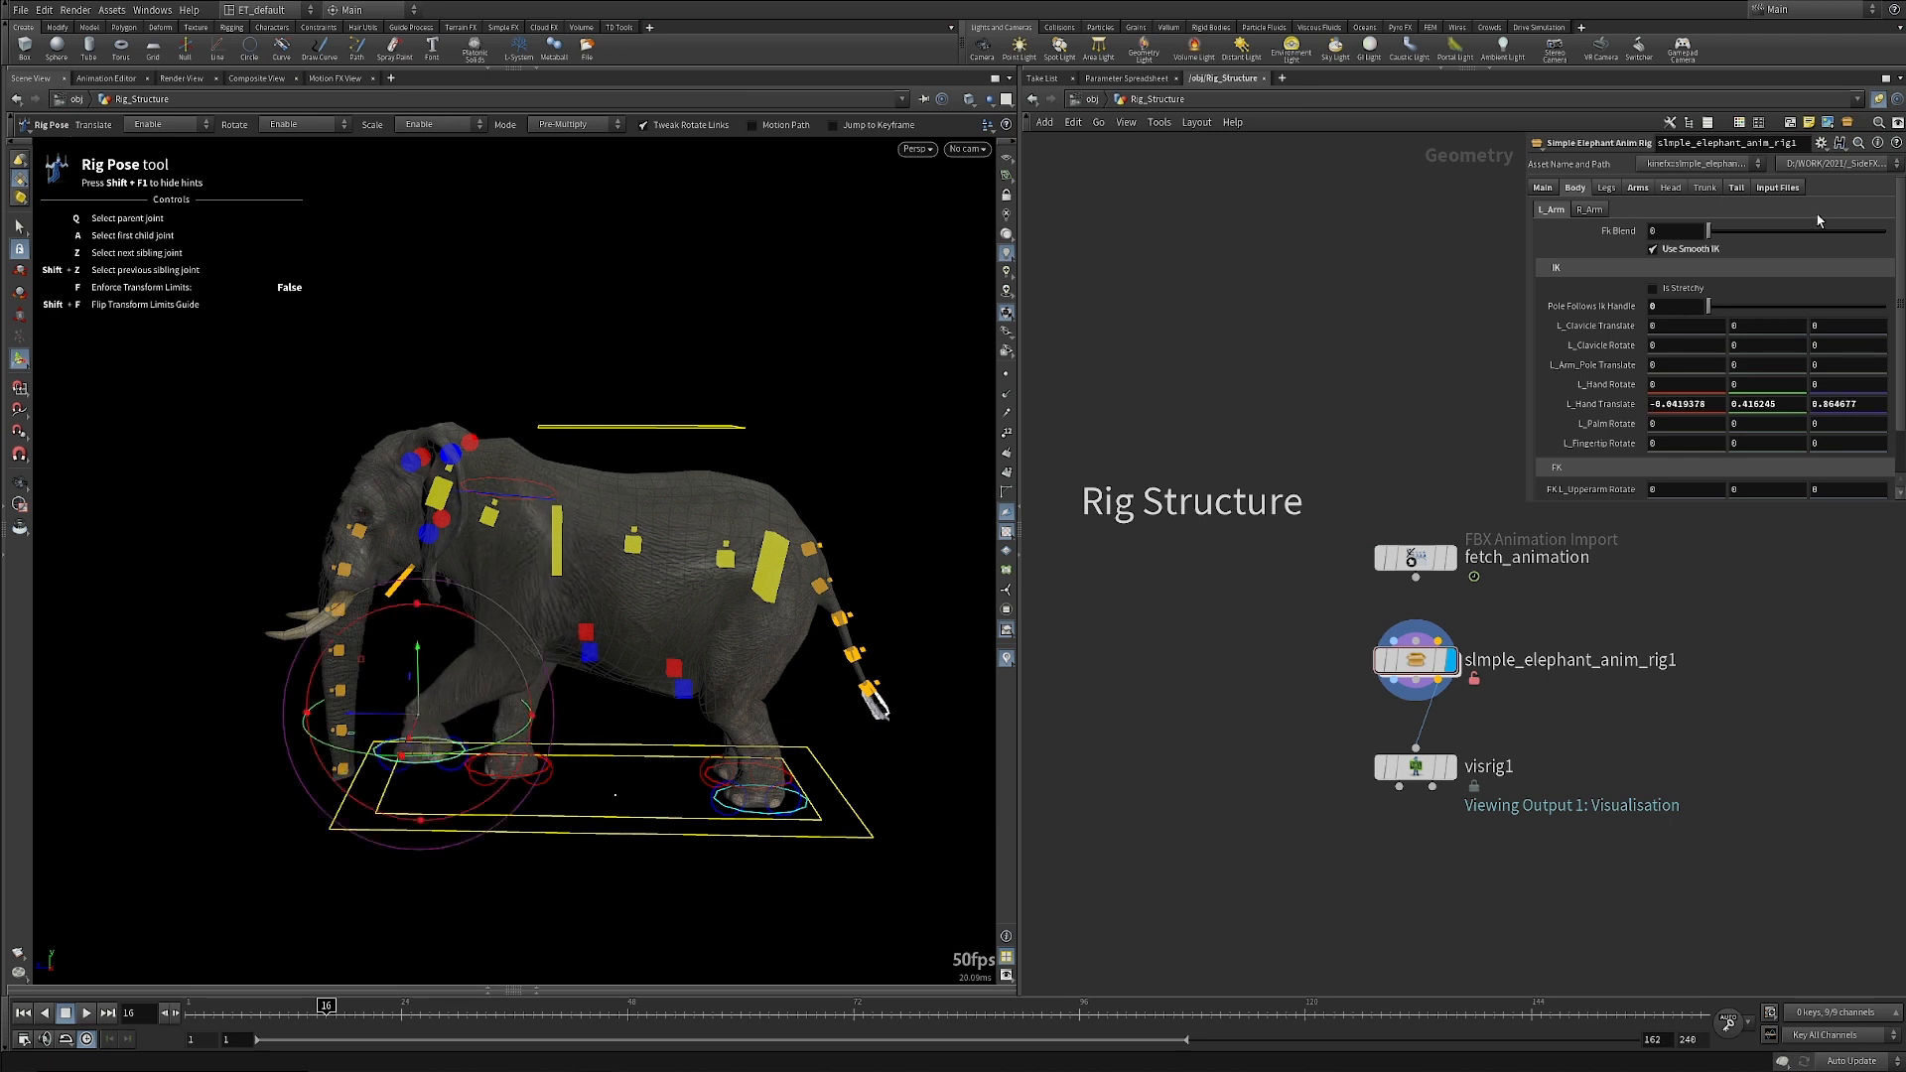
left_click(1671, 290)
mouse_move(419, 720)
left_mouse_down()
mouse_move(311, 800)
mouse_move(454, 820)
mouse_move(421, 736)
mouse_move(354, 762)
mouse_move(456, 811)
mouse_move(457, 765)
mouse_move(402, 708)
mouse_move(372, 735)
mouse_move(412, 708)
left_mouse_up()
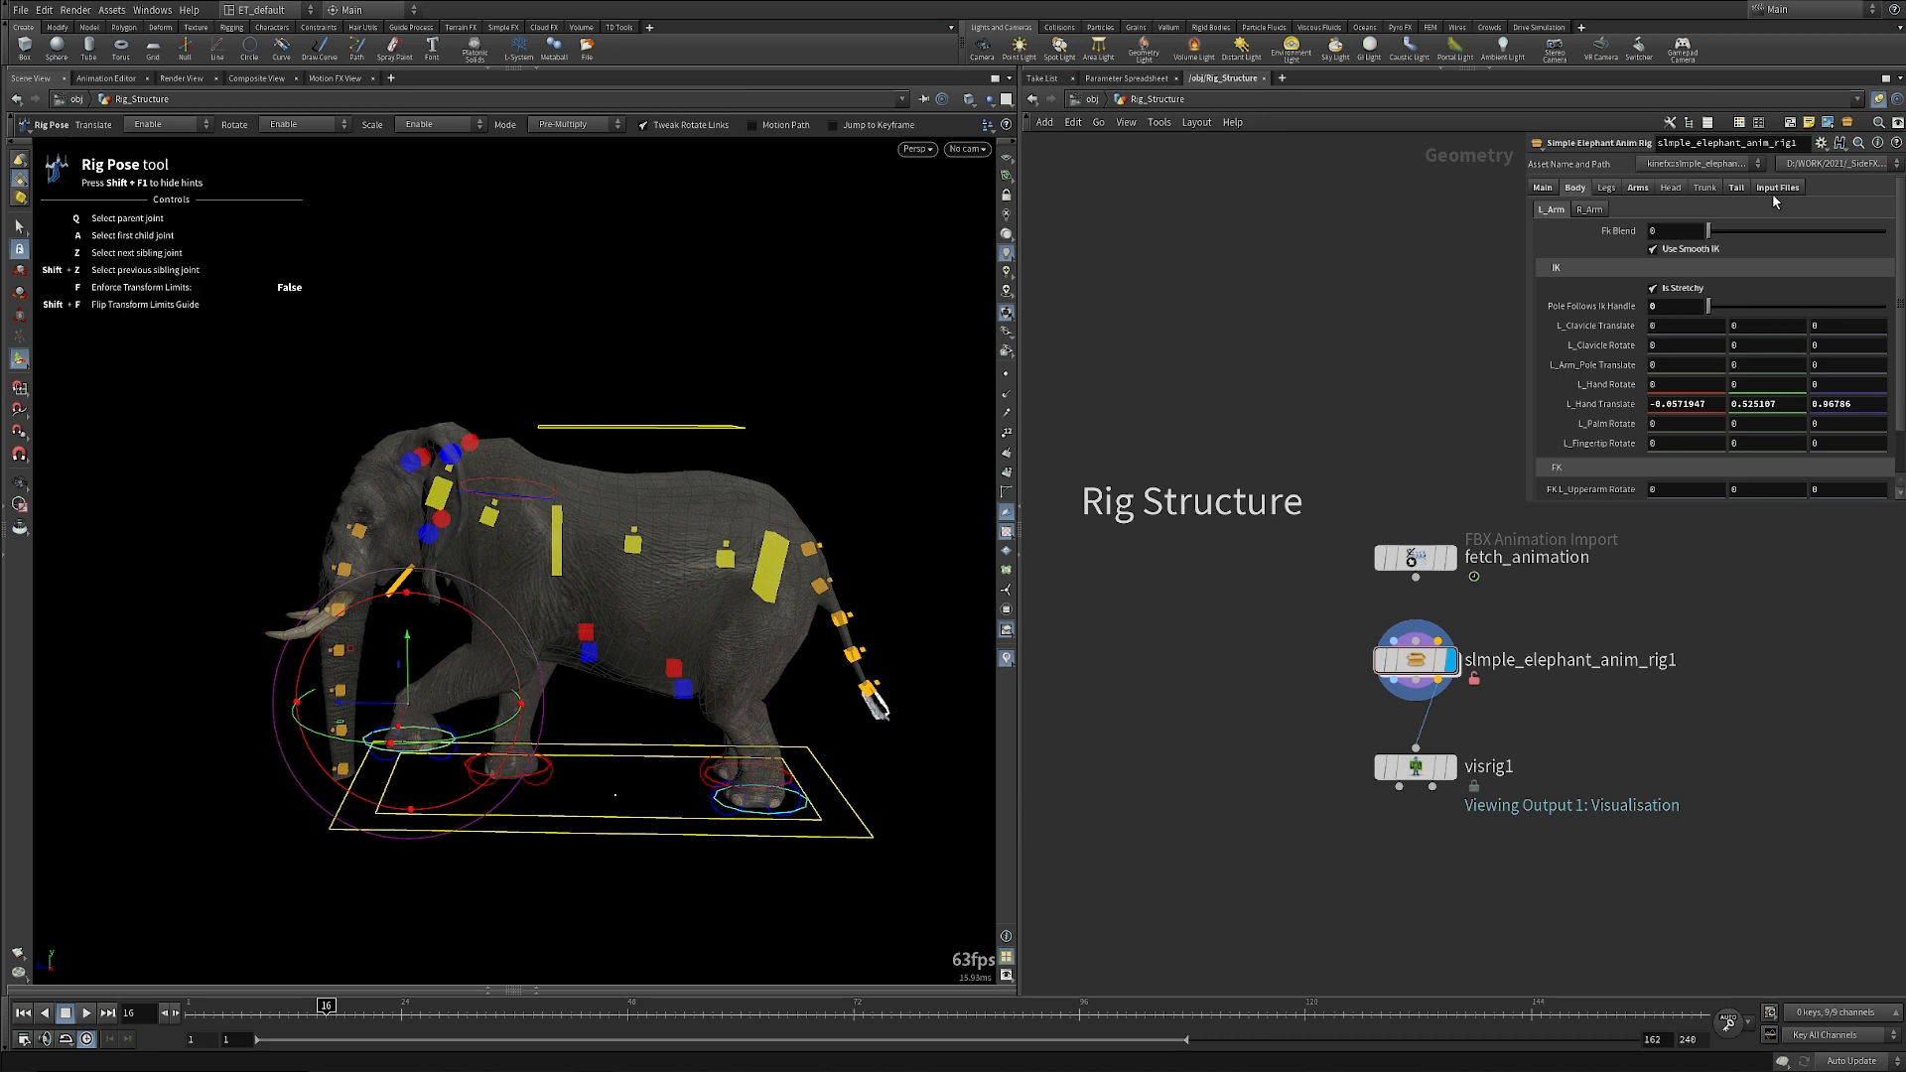
Set the Fk Blend of L_Arm to 1 and rotate the left front leg with its L_Forearm control.
left_click_drag(1717, 231, 1884, 230)
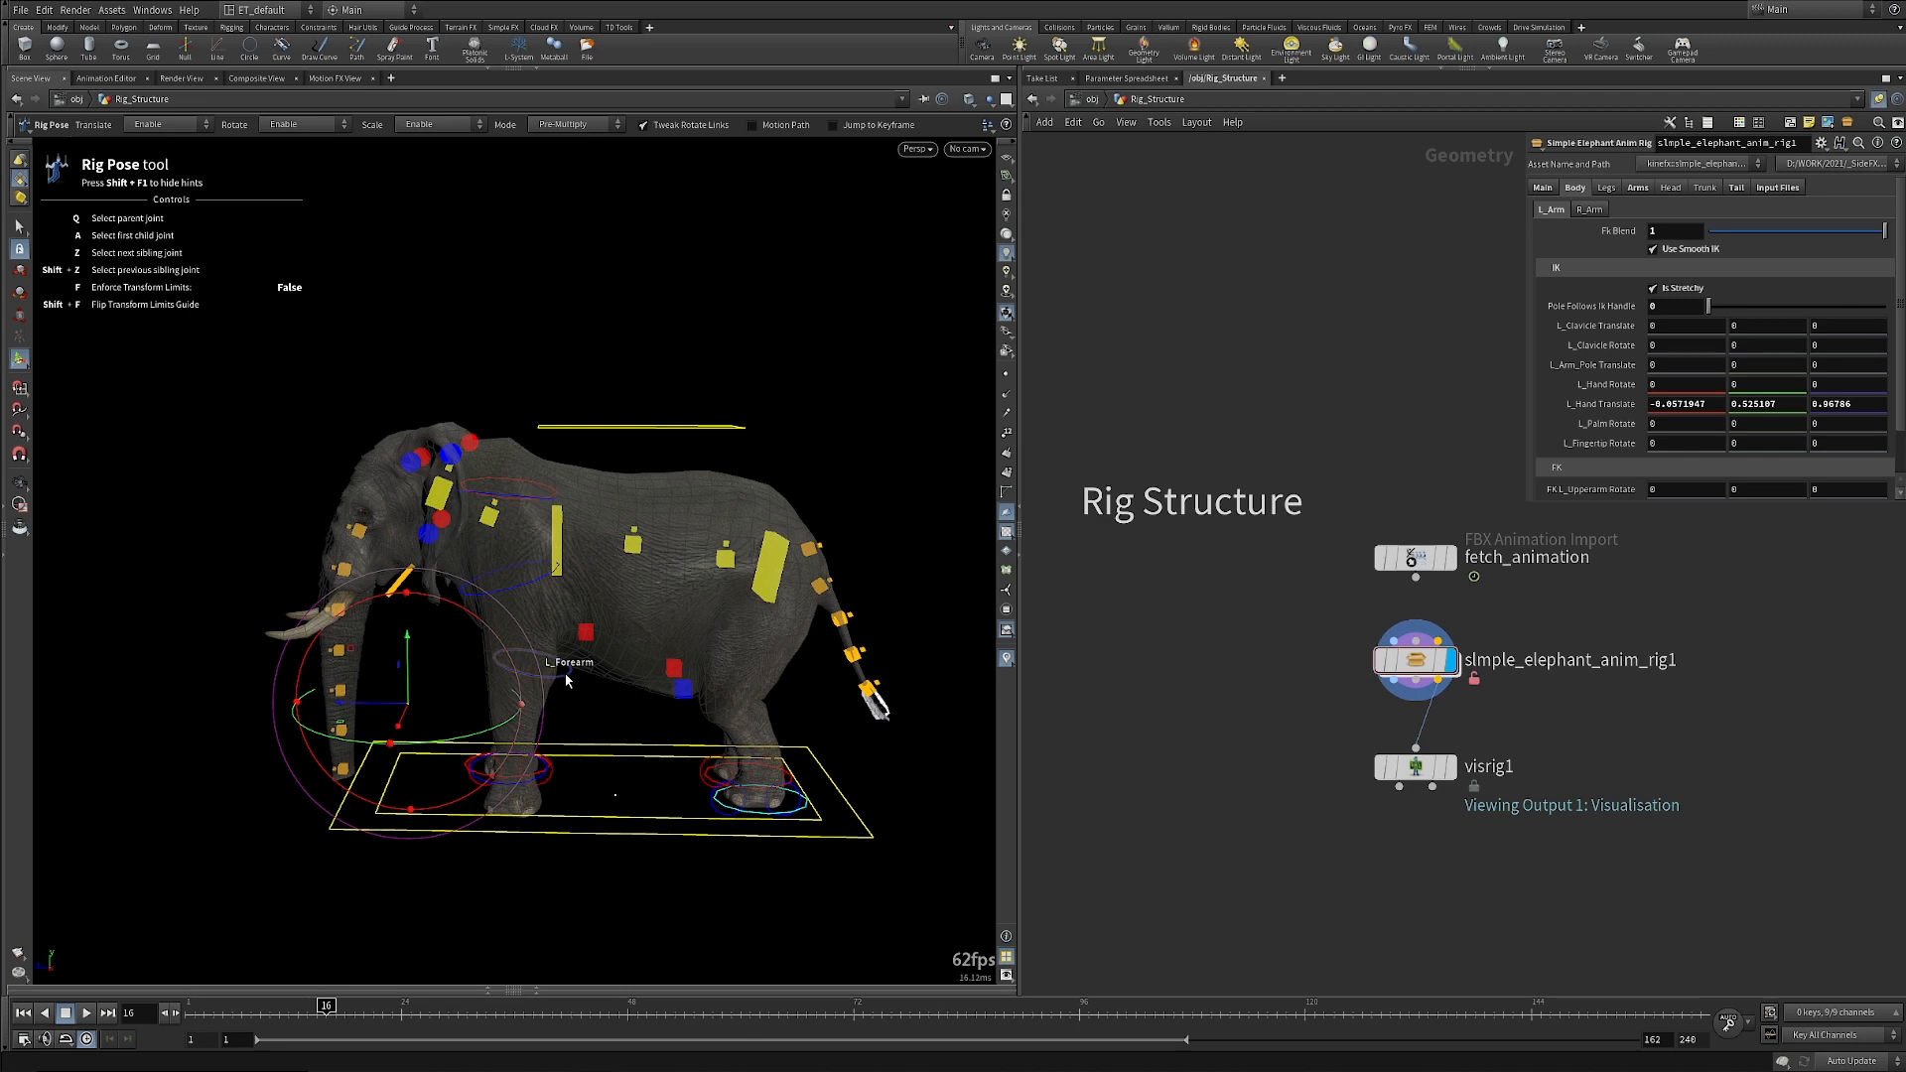
left_click(549, 702)
left_click_drag(605, 578, 604, 675)
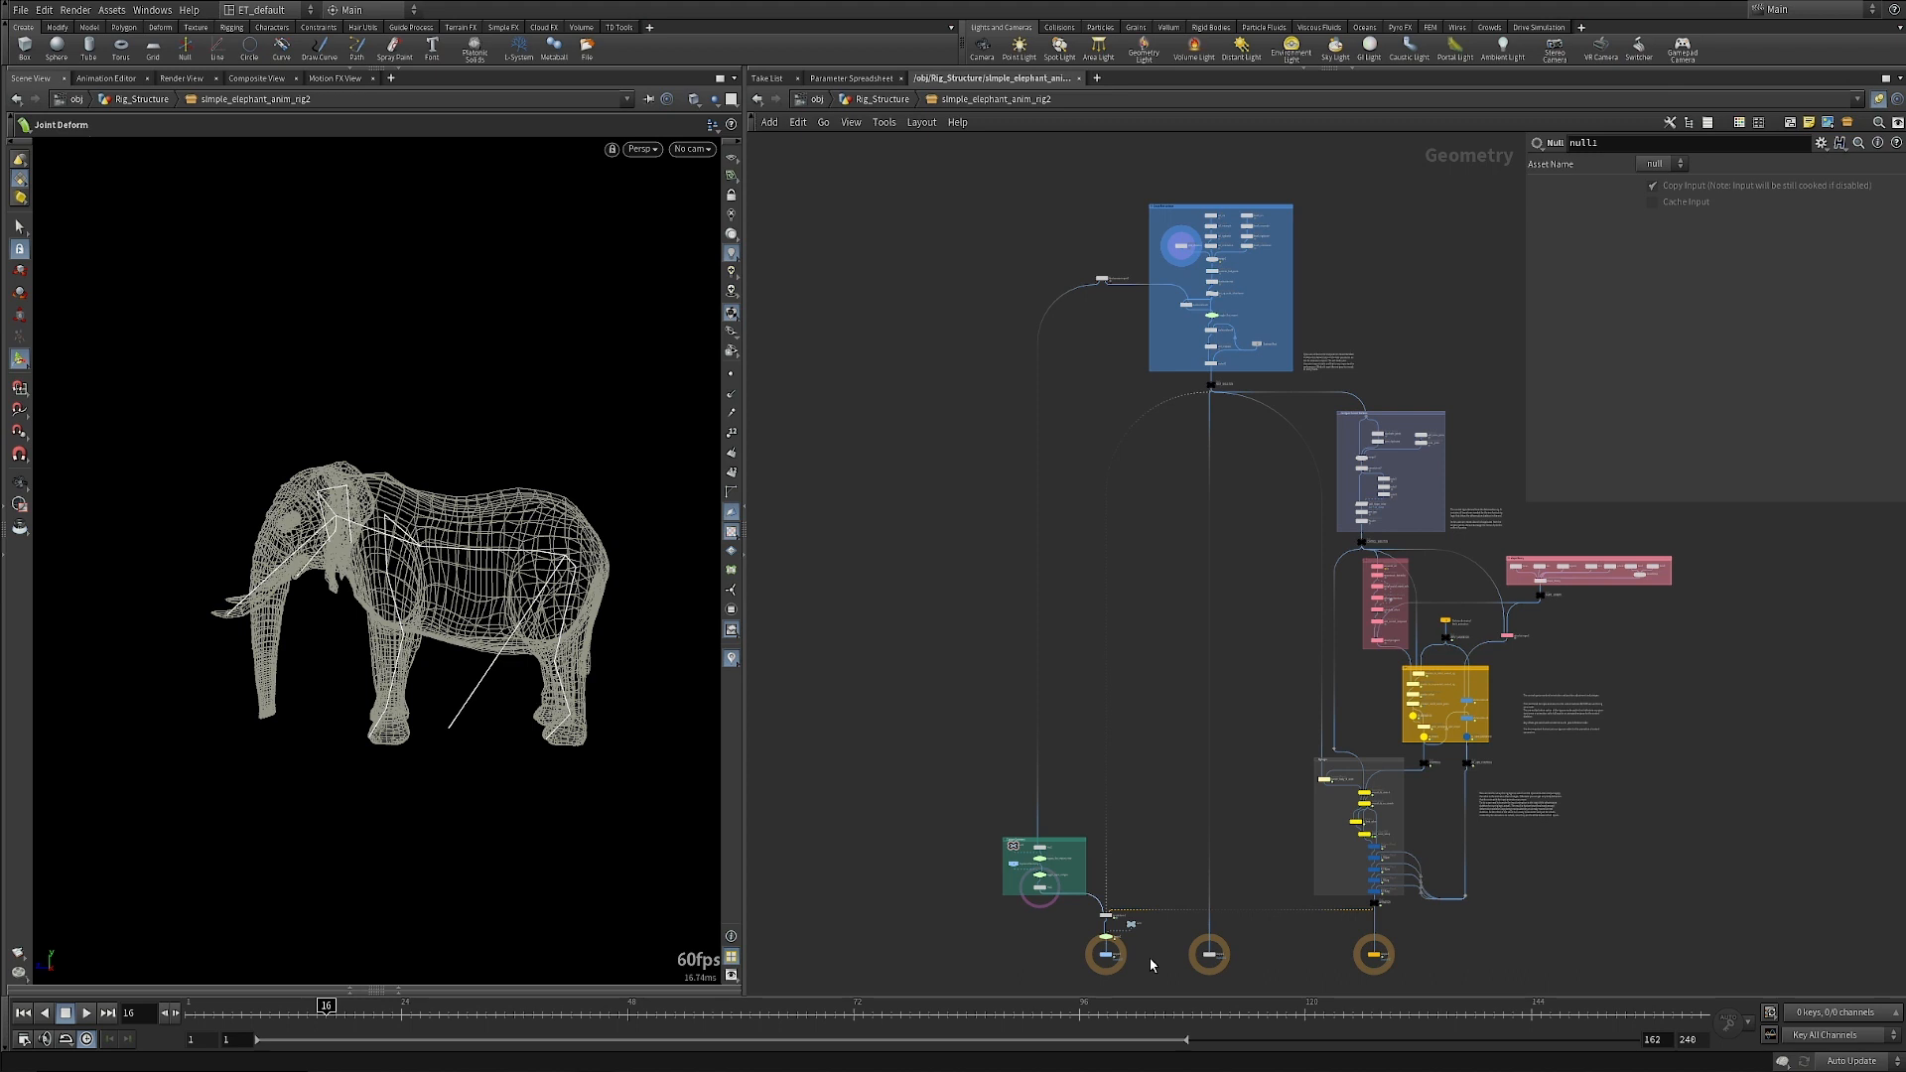
Examine the node groups of the simple_elephant_anim_rig2 network, from the rest skeleton section to the geometry branch and the control sections.
left_click_drag(893, 617, 1129, 953)
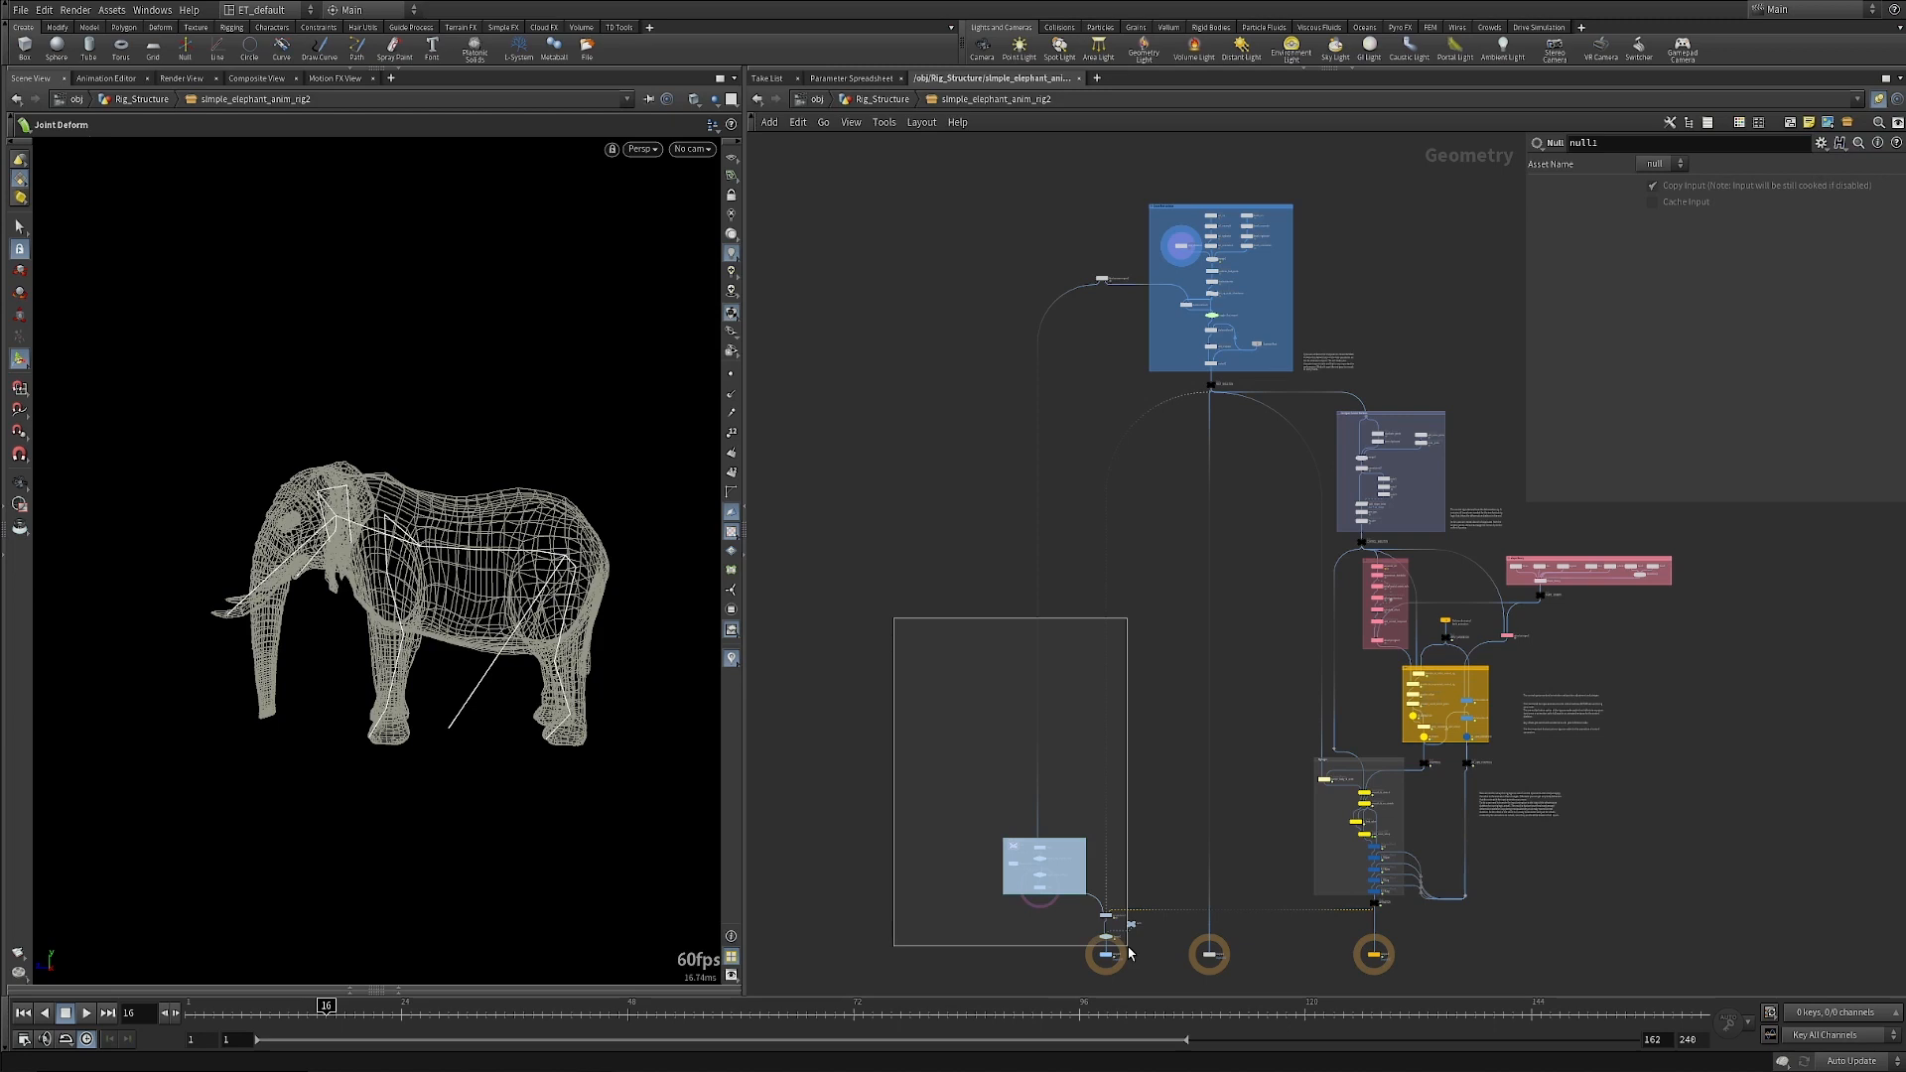
left_click_drag(1129, 953, 1033, 937)
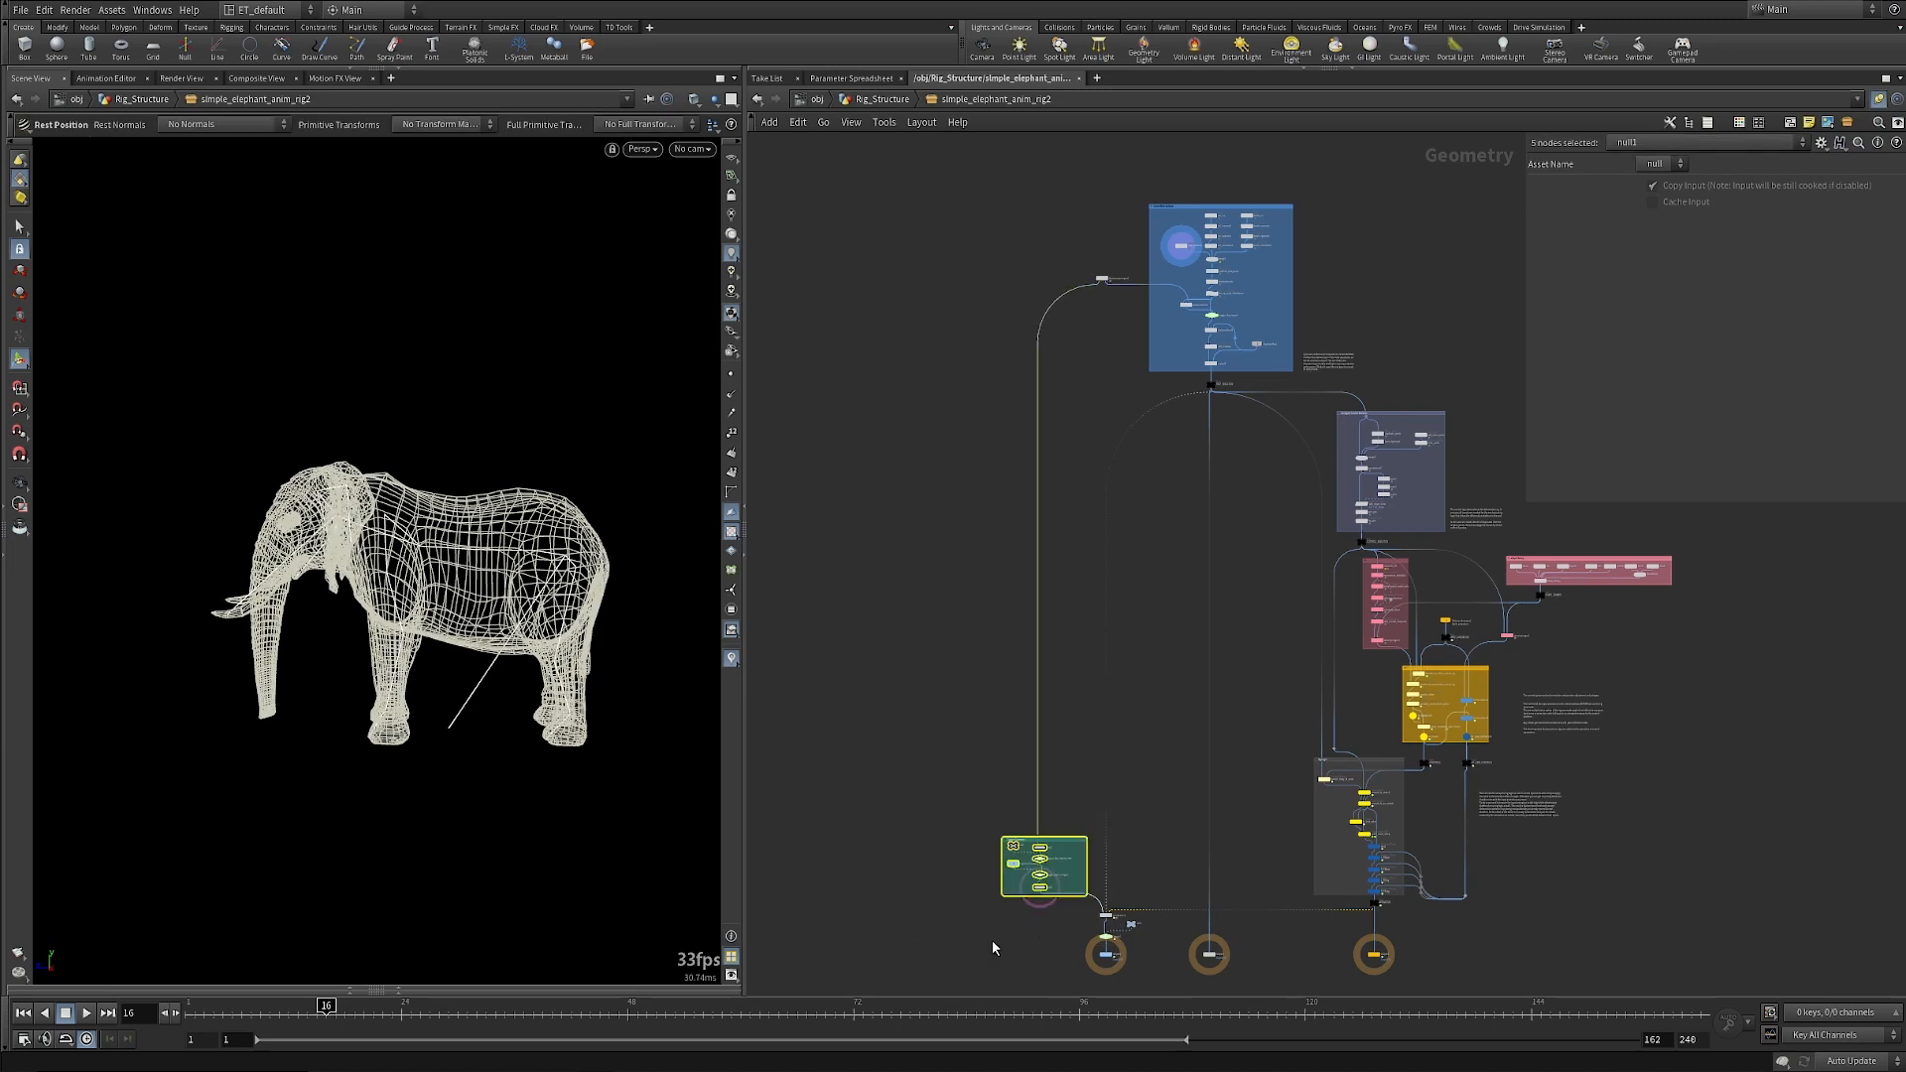
left_click(1276, 205)
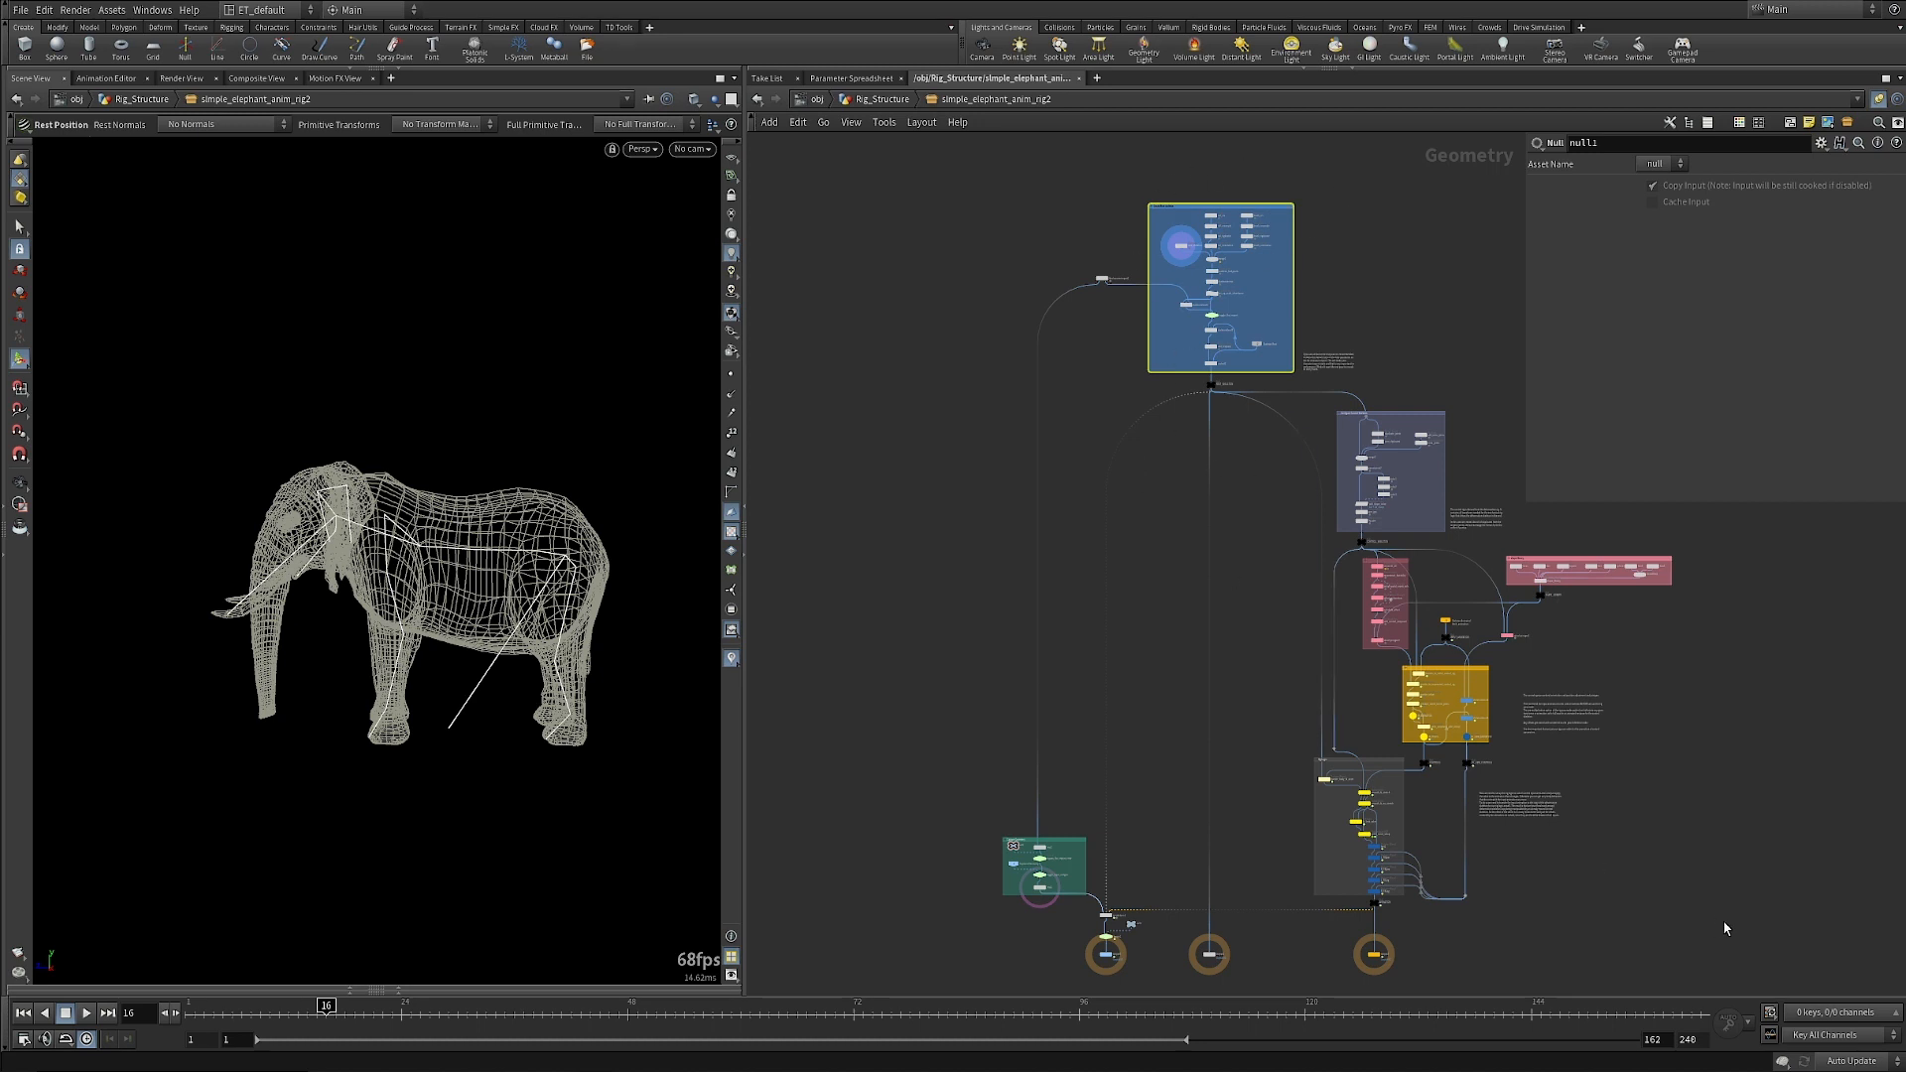
left_click(1738, 954)
left_click_drag(1655, 908, 1304, 401)
left_click(1696, 880)
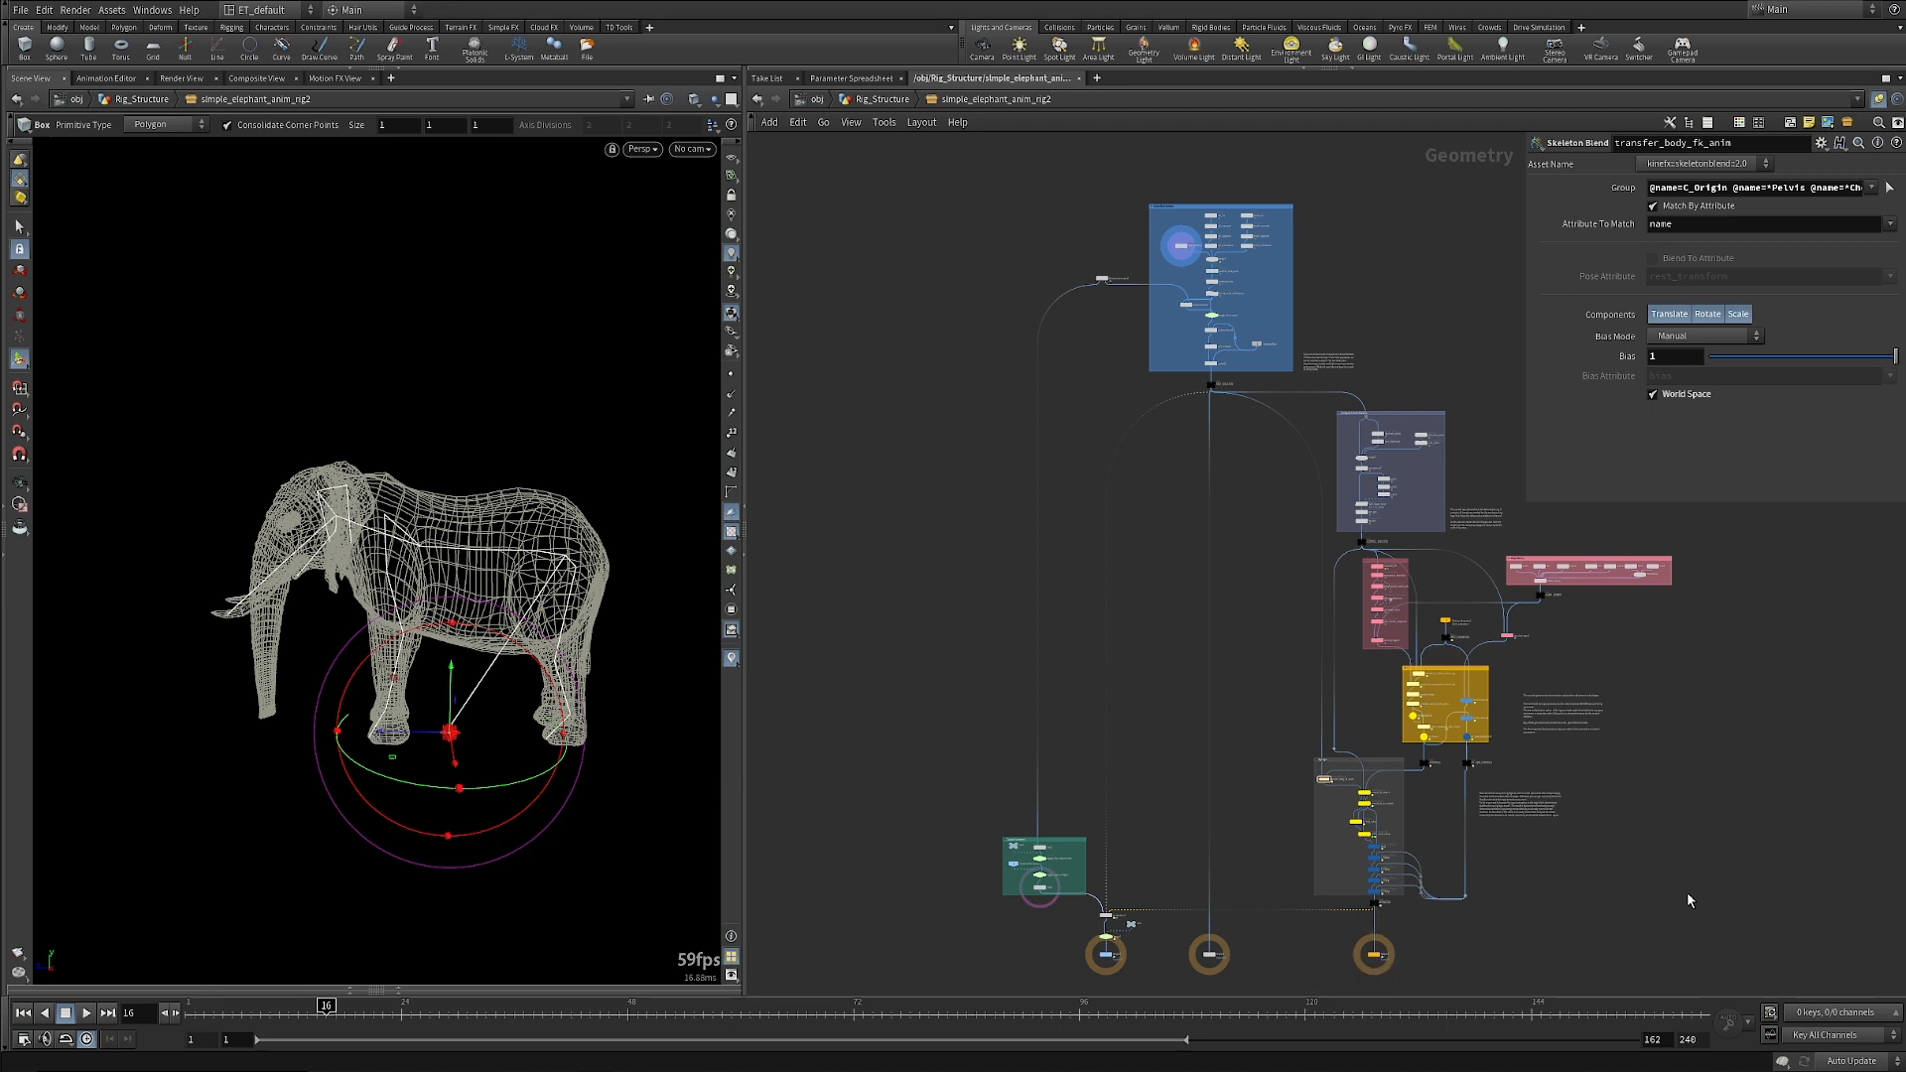
left_click_drag(947, 760, 1137, 935)
left_click(1164, 814)
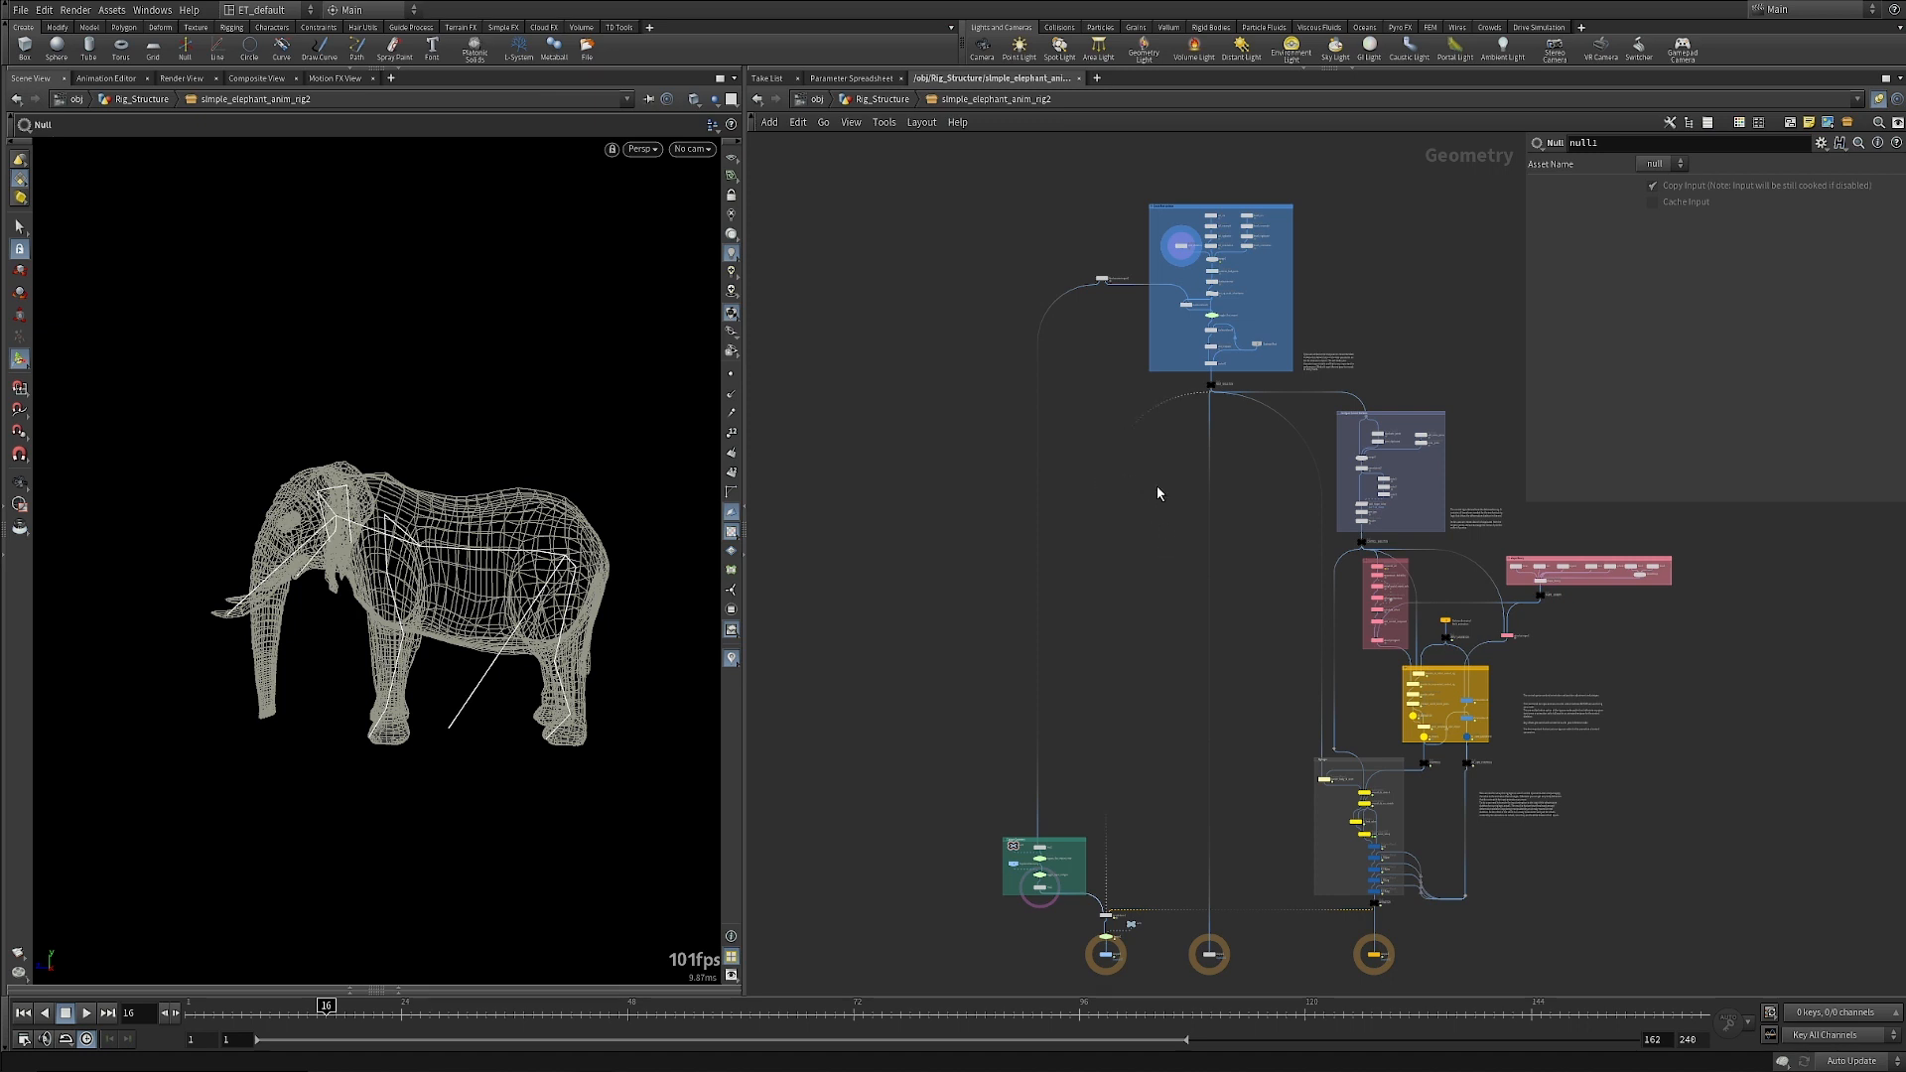
Make core_skeleton in the rest skeleton group the current node and set its Skeleton tool mode to Modify.
middle_click_drag(1169, 464, 1149, 647)
scroll(1141, 625, "up", 4)
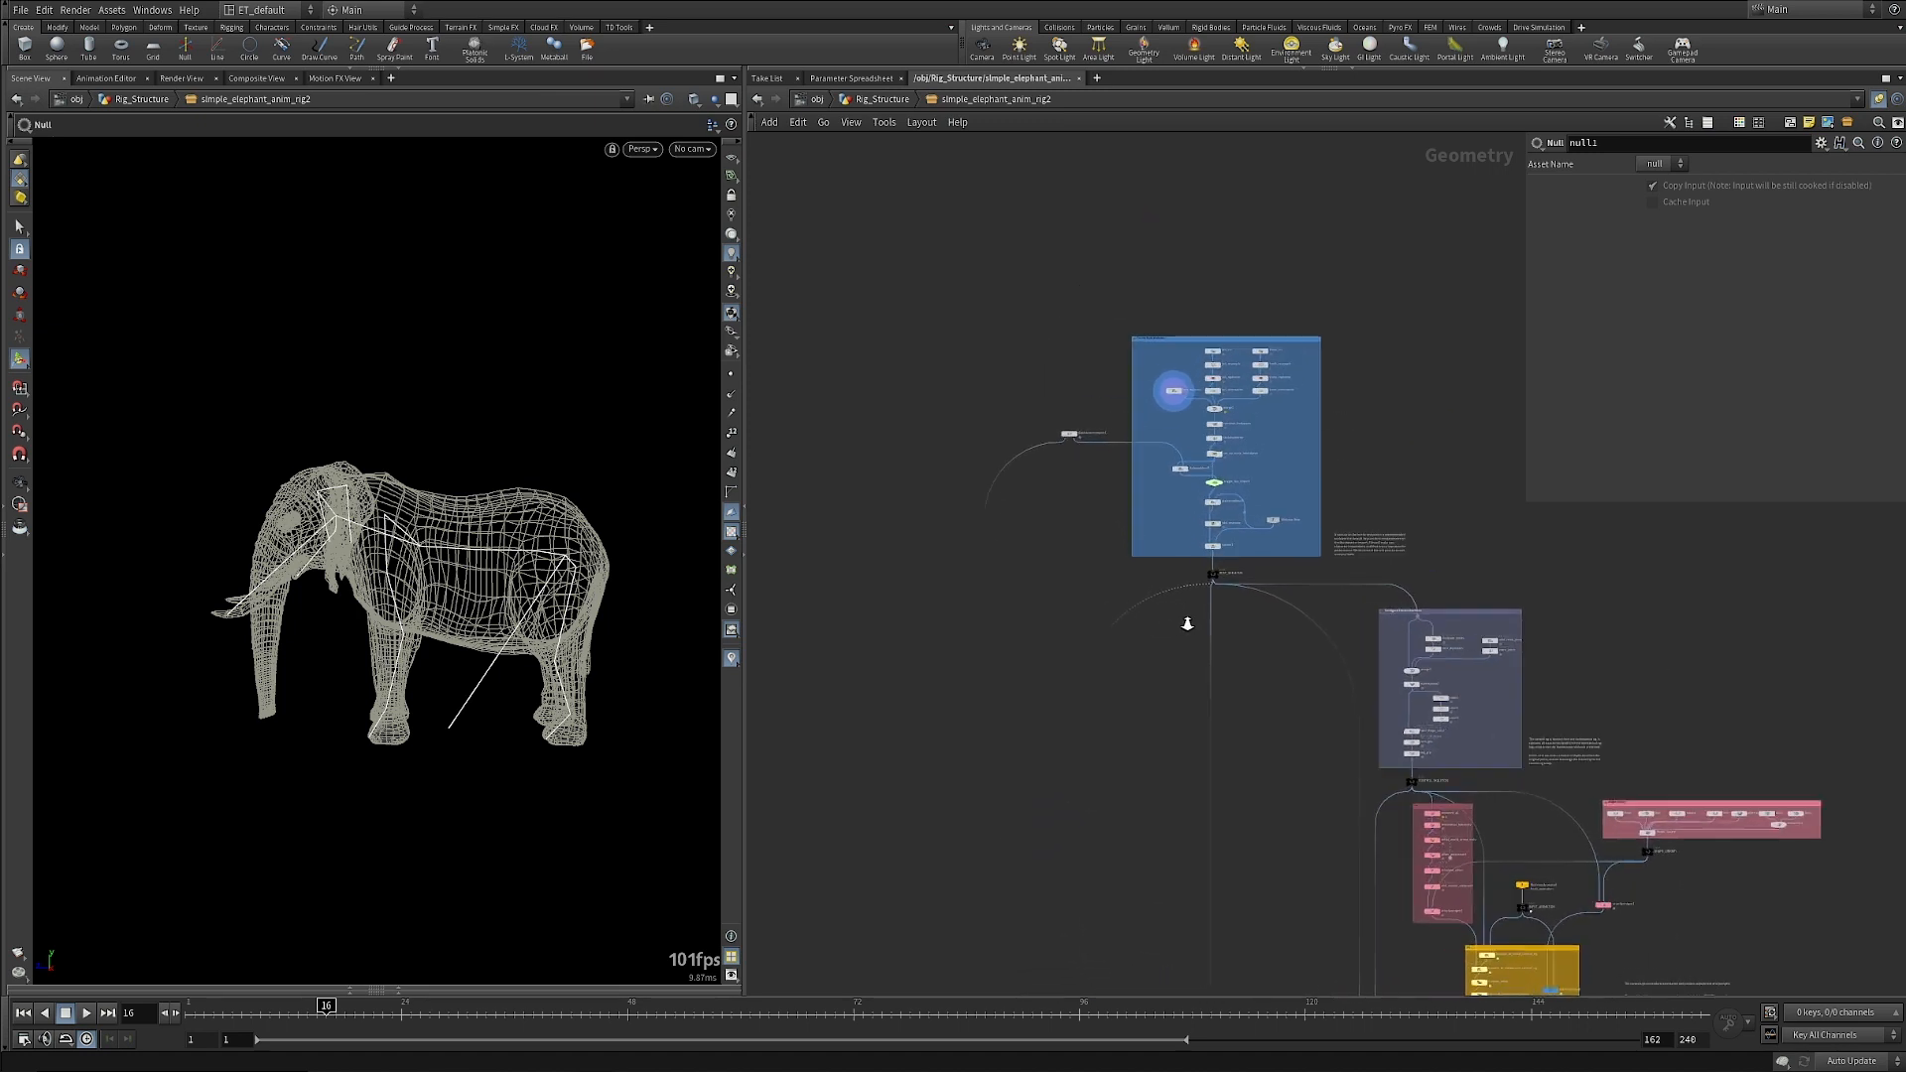
middle_click_drag(1210, 548, 1192, 721)
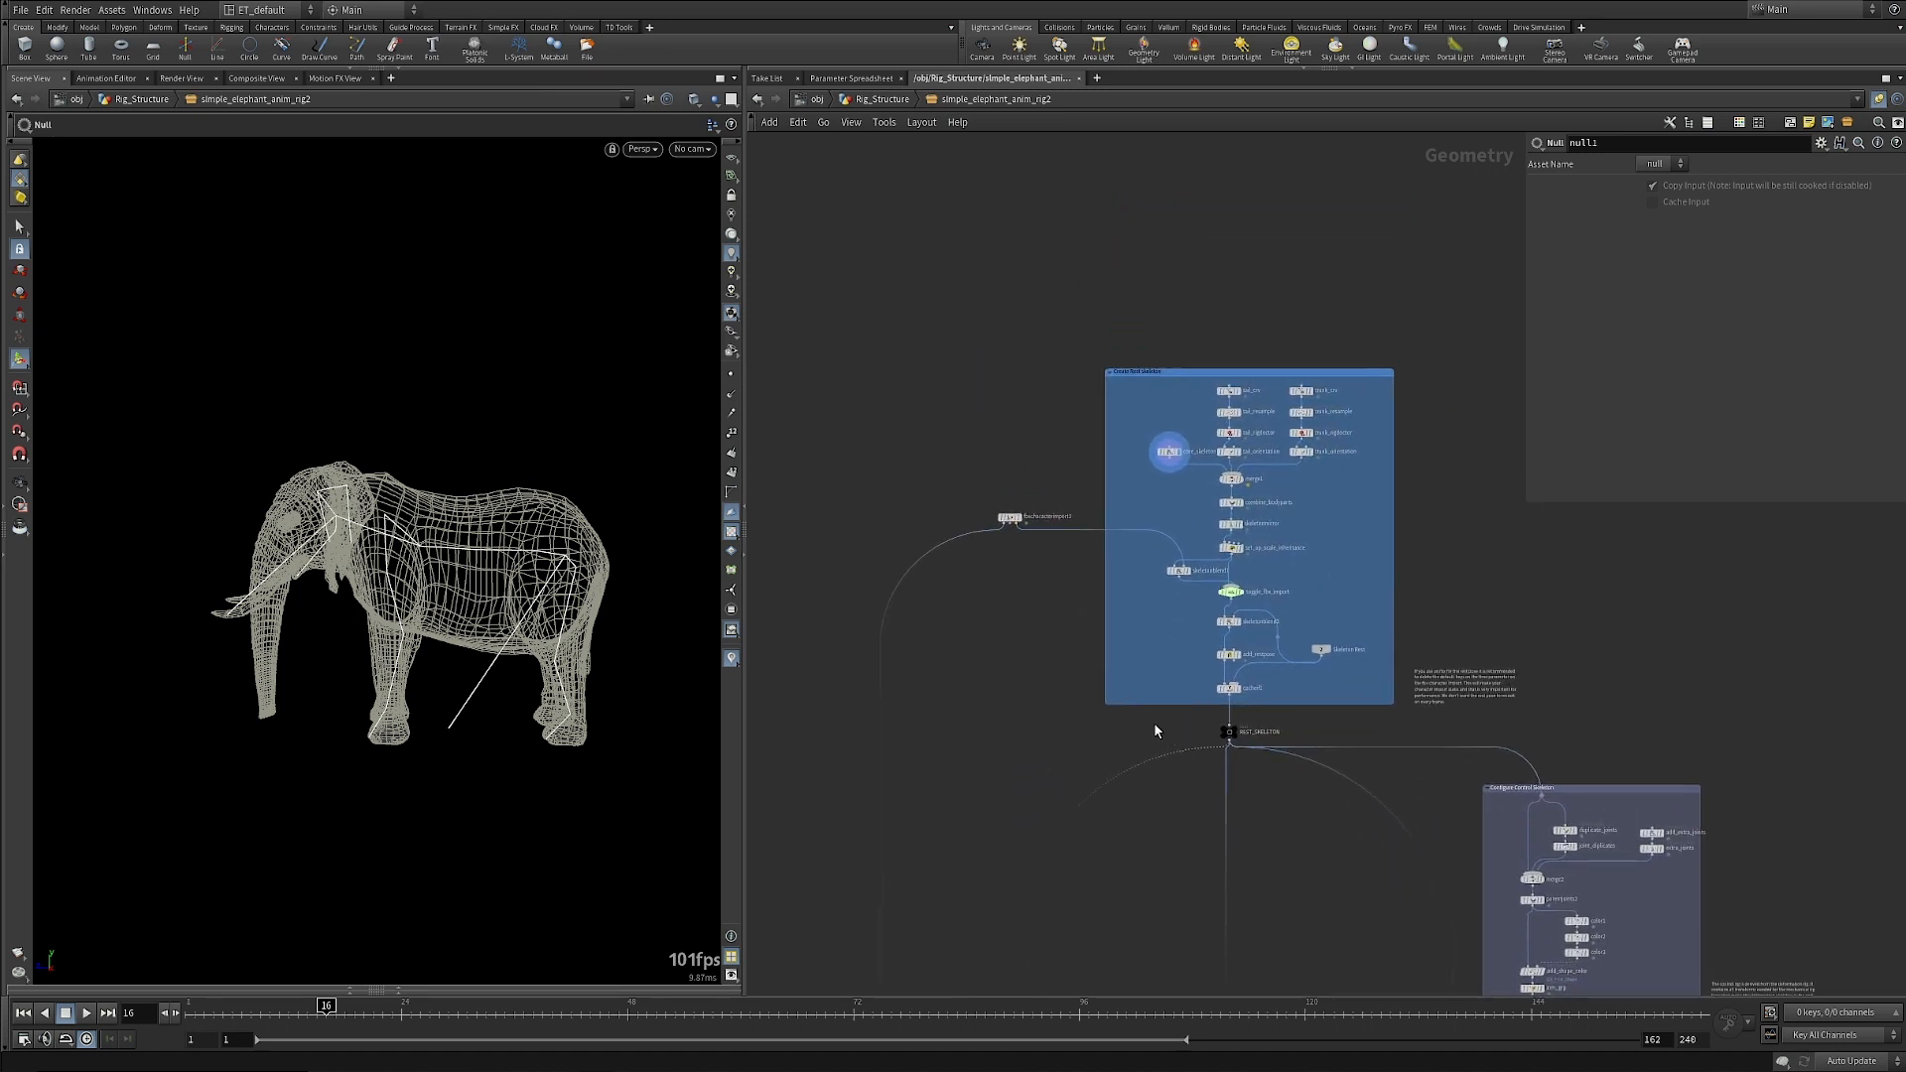
right_click_drag(1155, 723, 1191, 725)
middle_click_drag(1078, 581, 924, 748)
scroll(981, 740, "up", 2)
mouse_move(1101, 506)
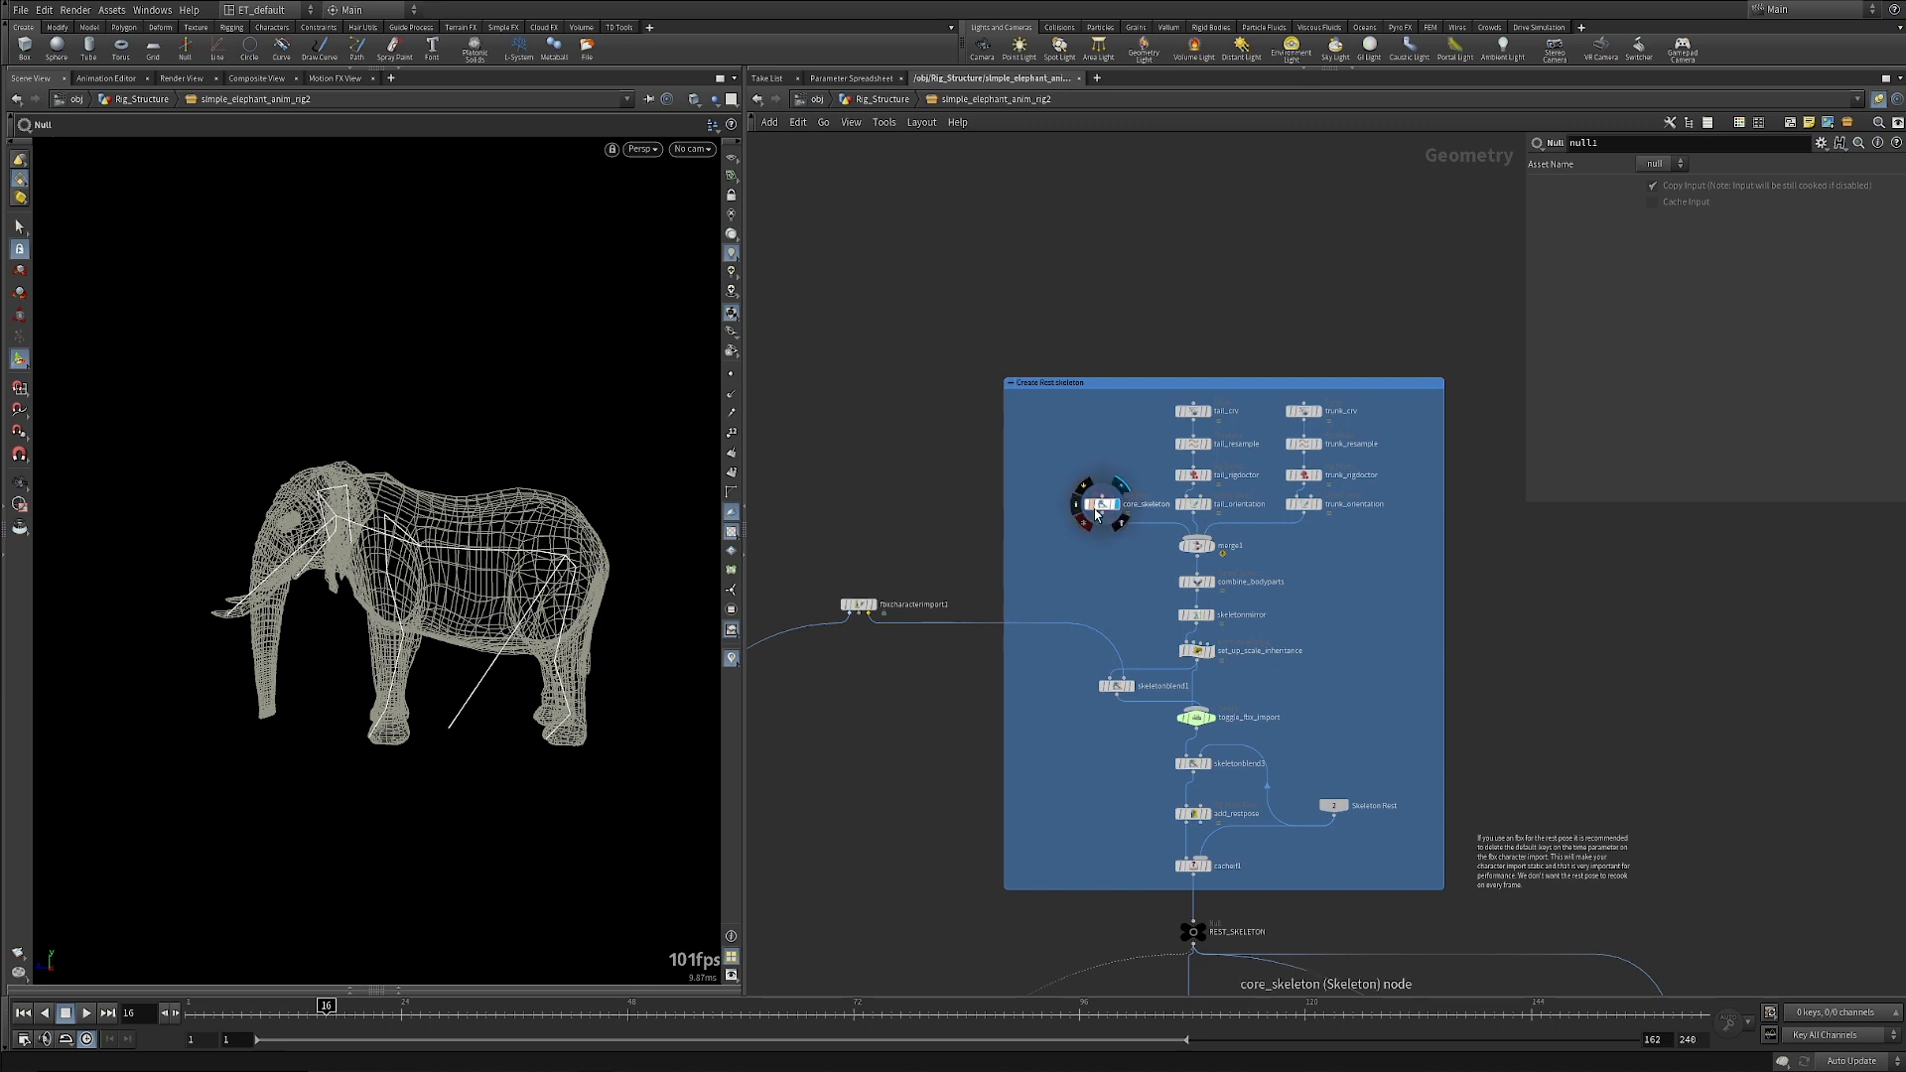
left_click(1101, 506)
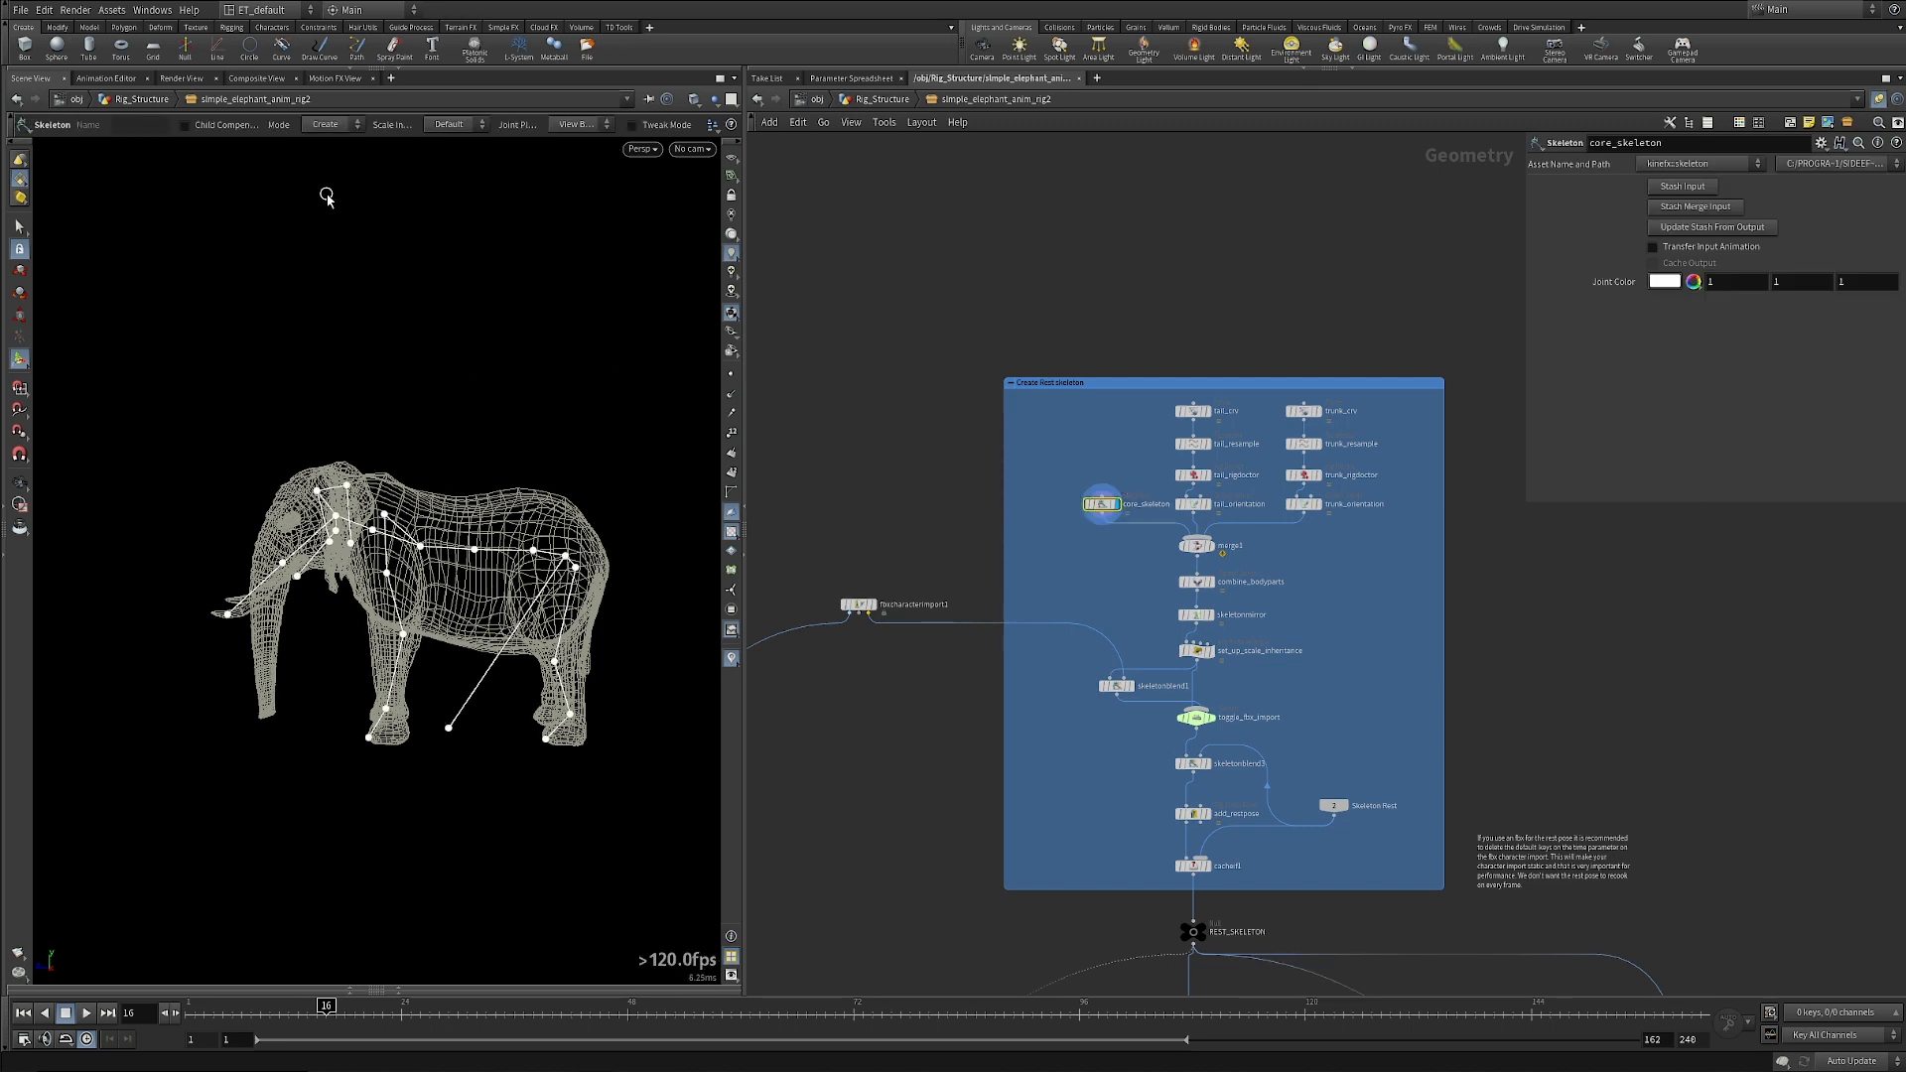
left_click(328, 125)
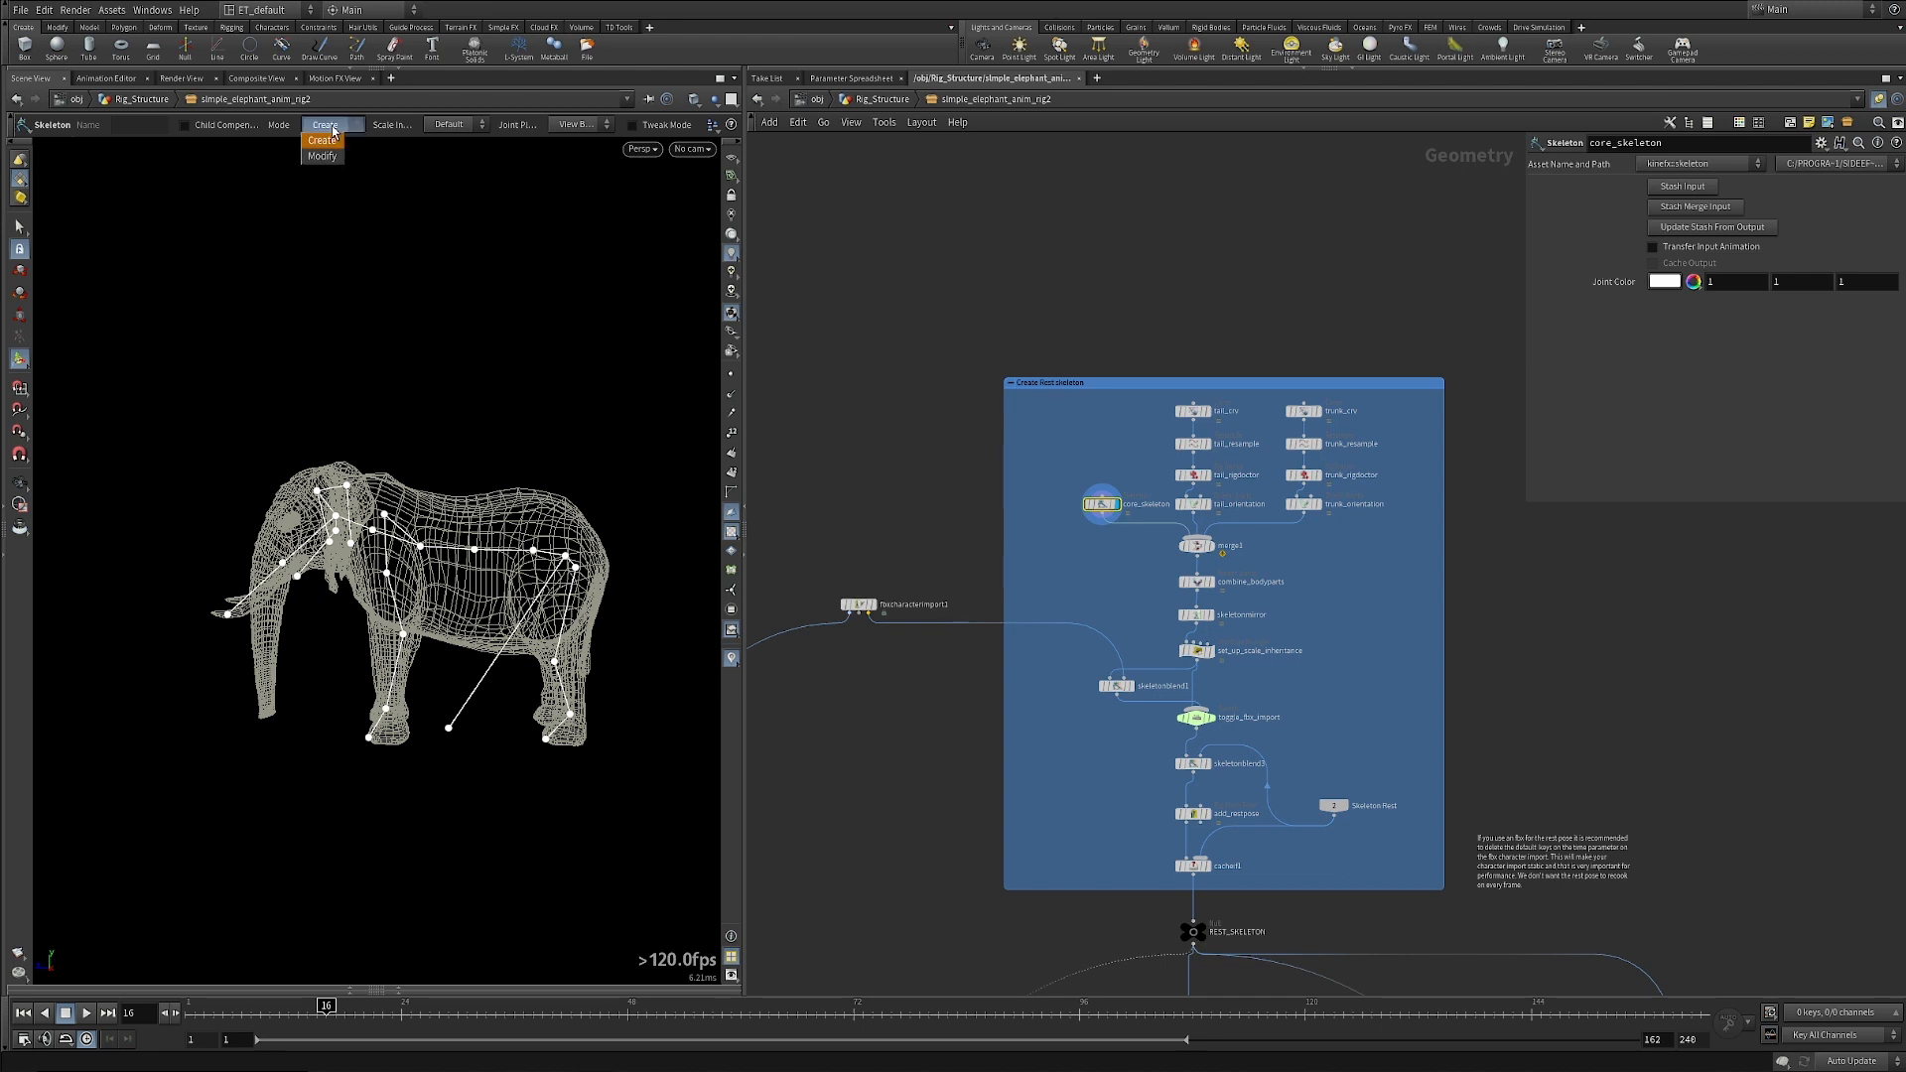
left_click(325, 157)
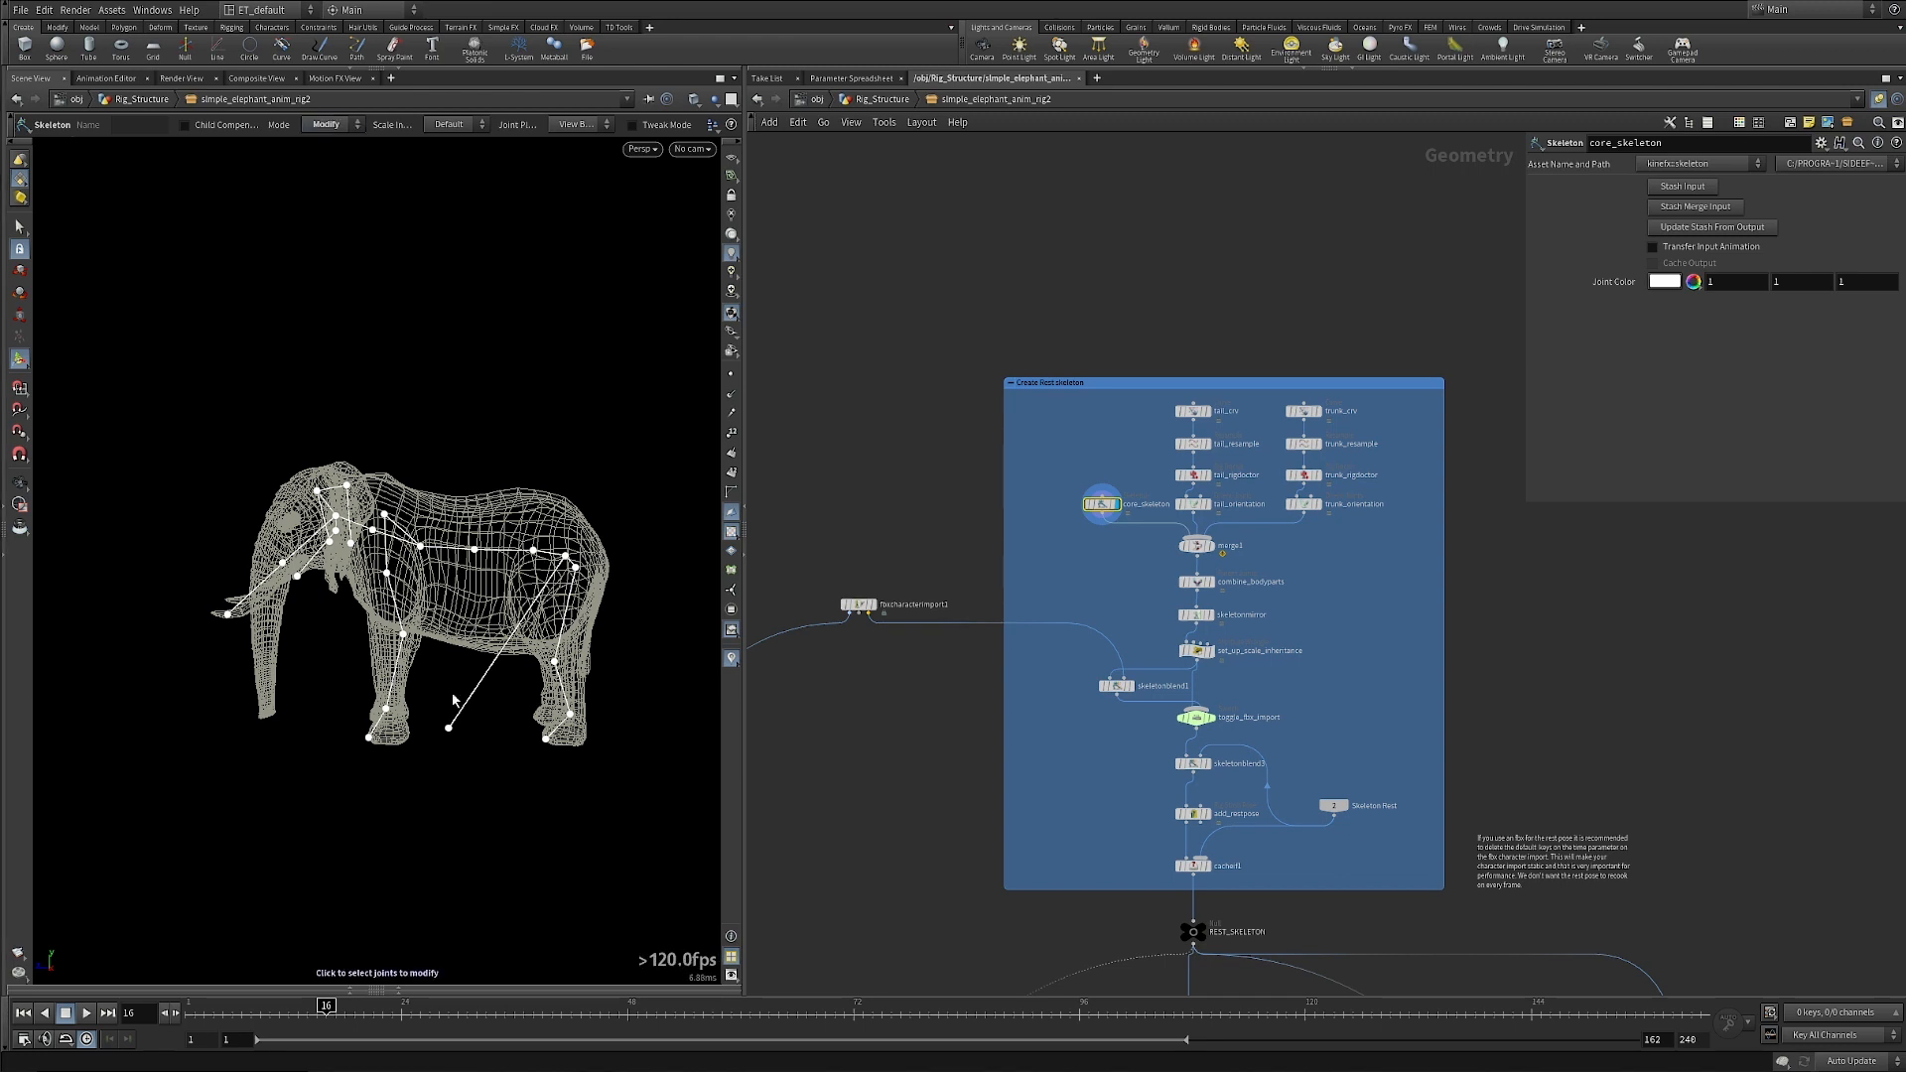
Select the C_Spinemid and C_Spinestart joints of core_skeleton in a wider viewport to inspect their settings.
right_click_drag(437, 678, 543, 681, "alt")
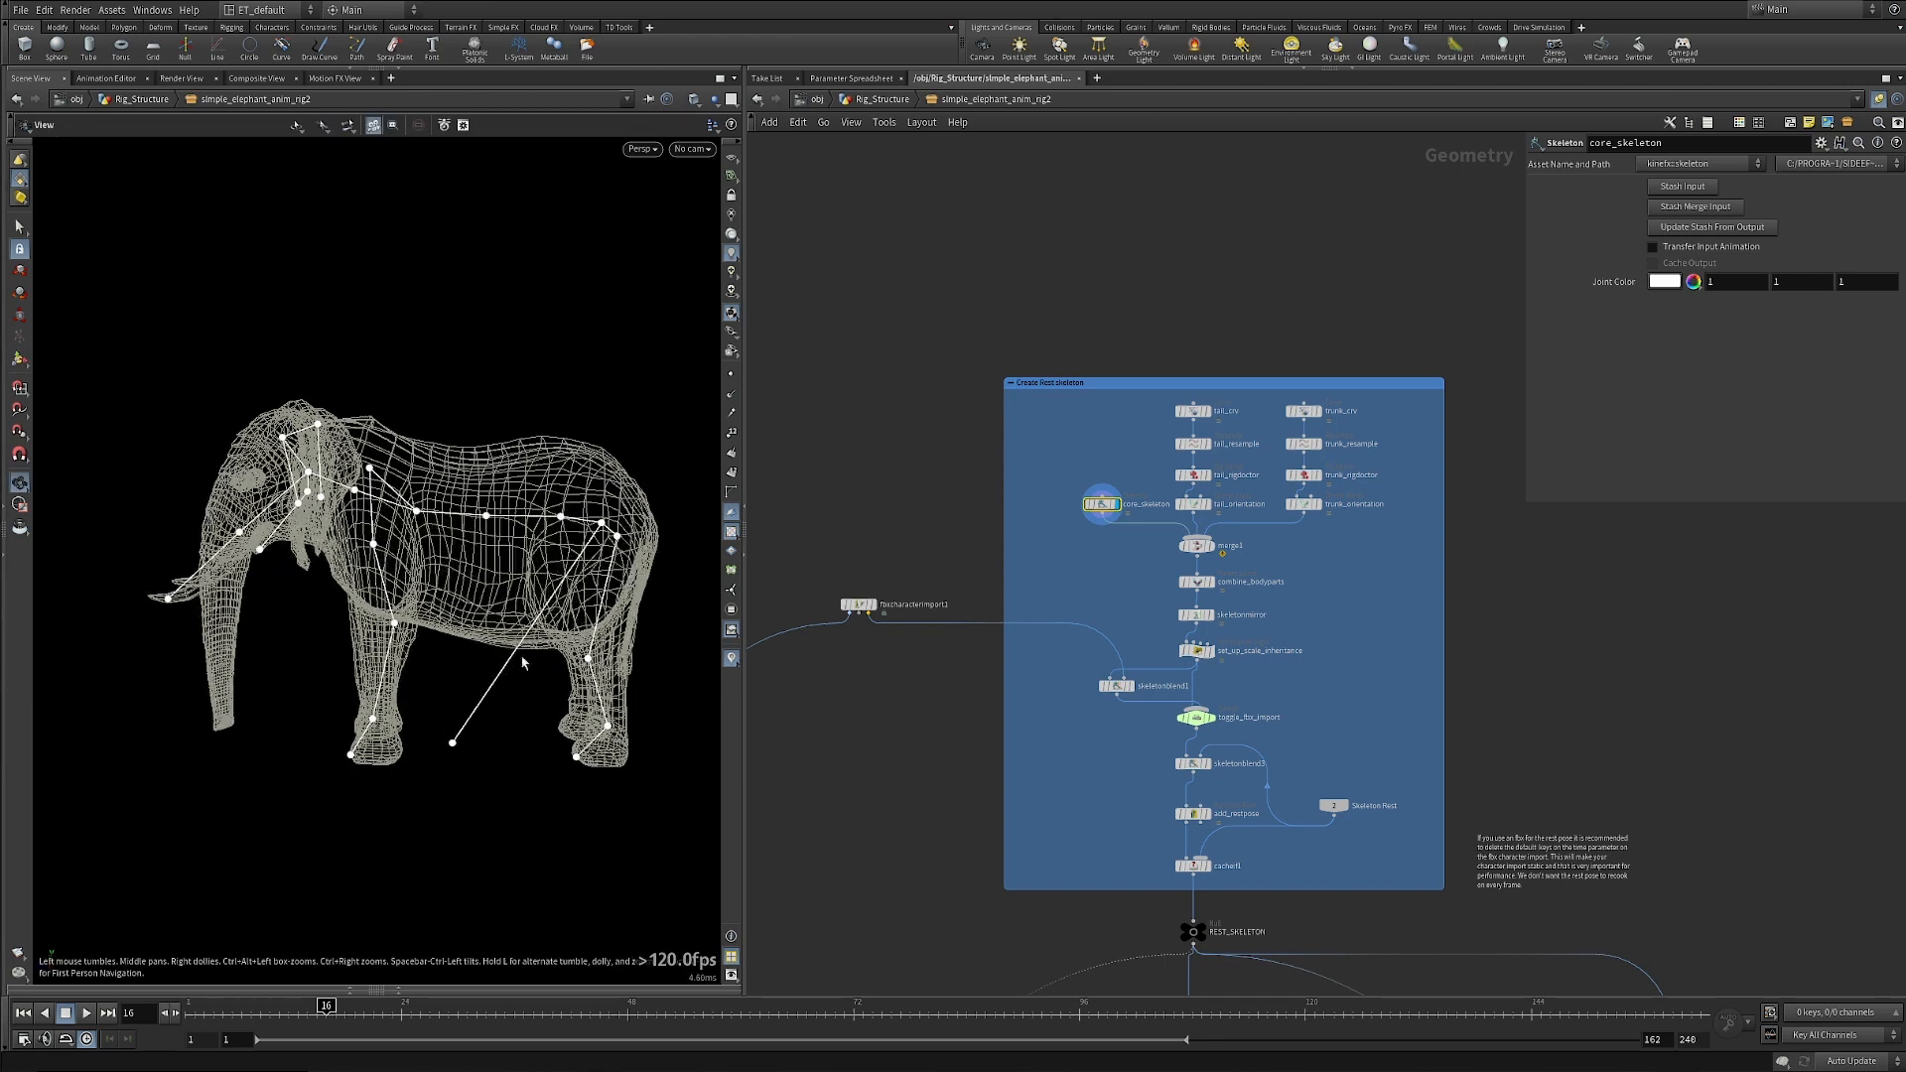
left_click(485, 516)
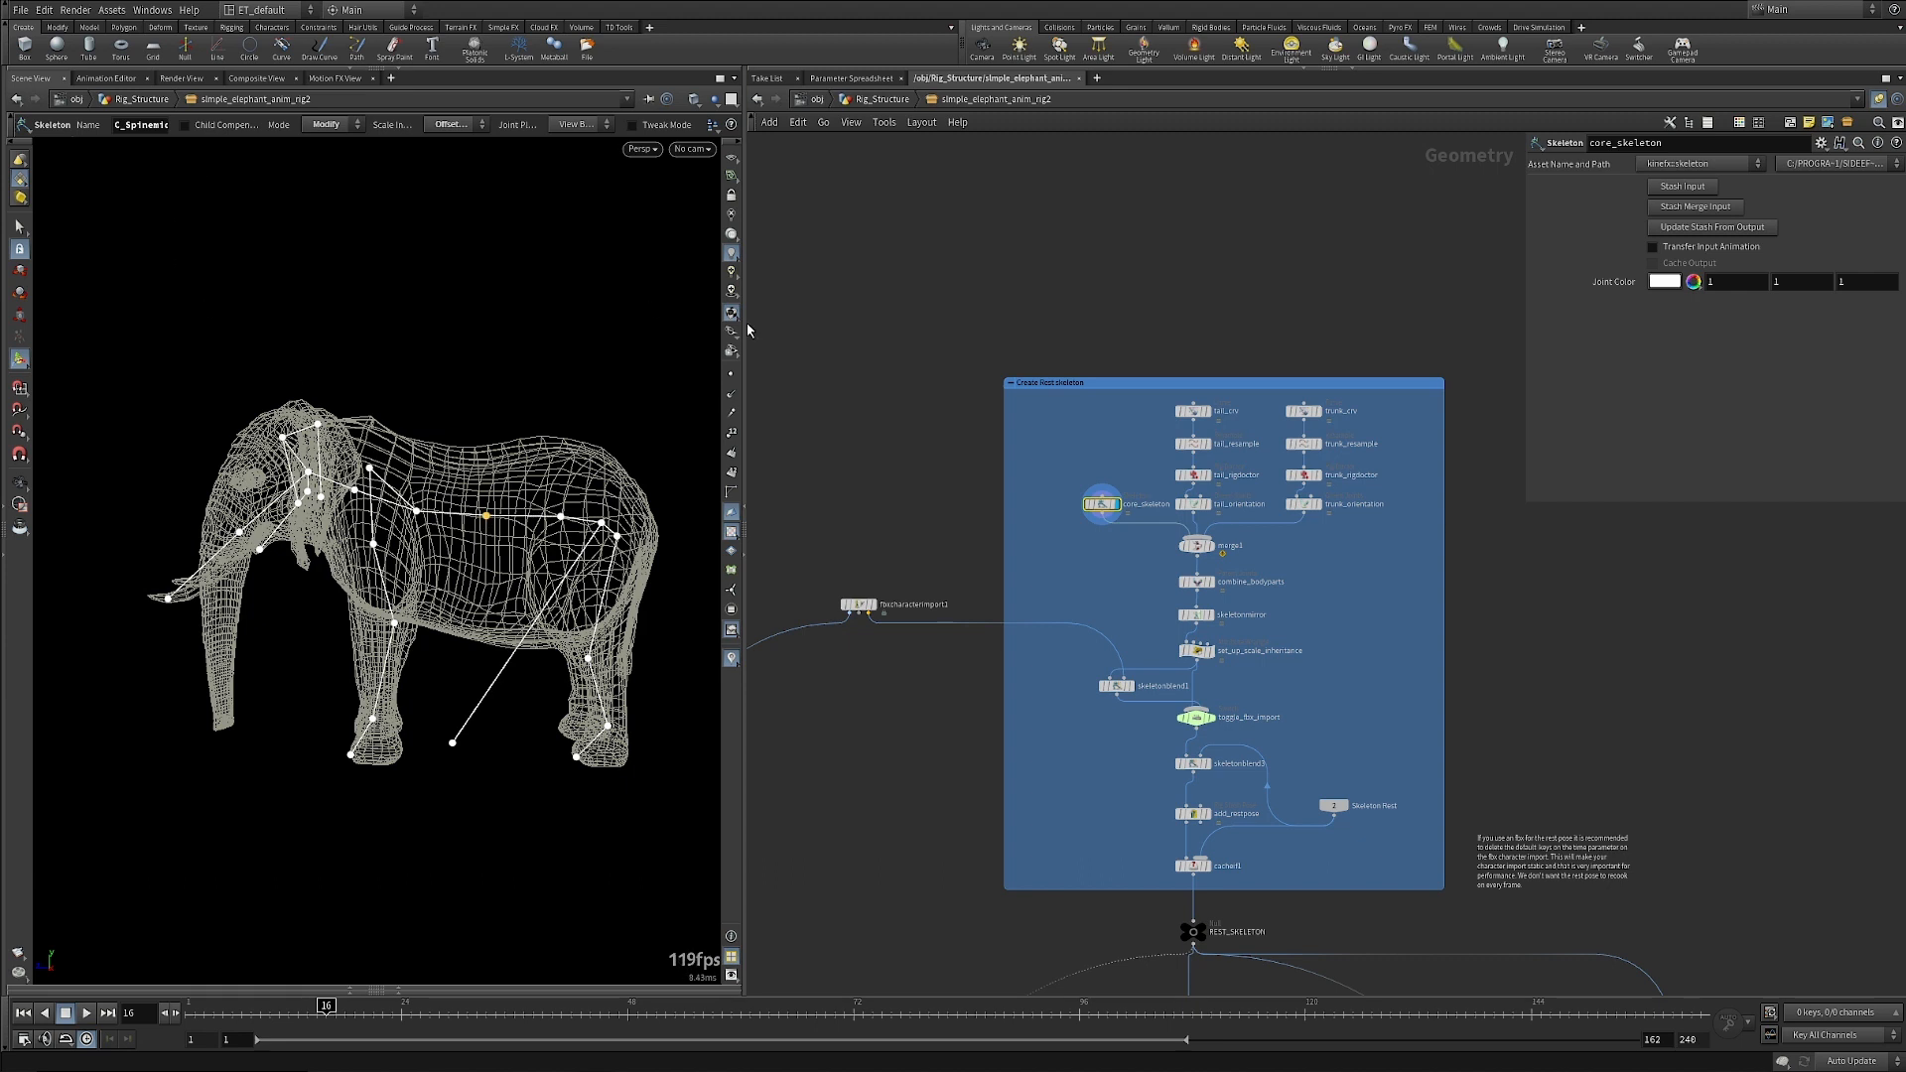
left_click_drag(745, 328, 806, 328)
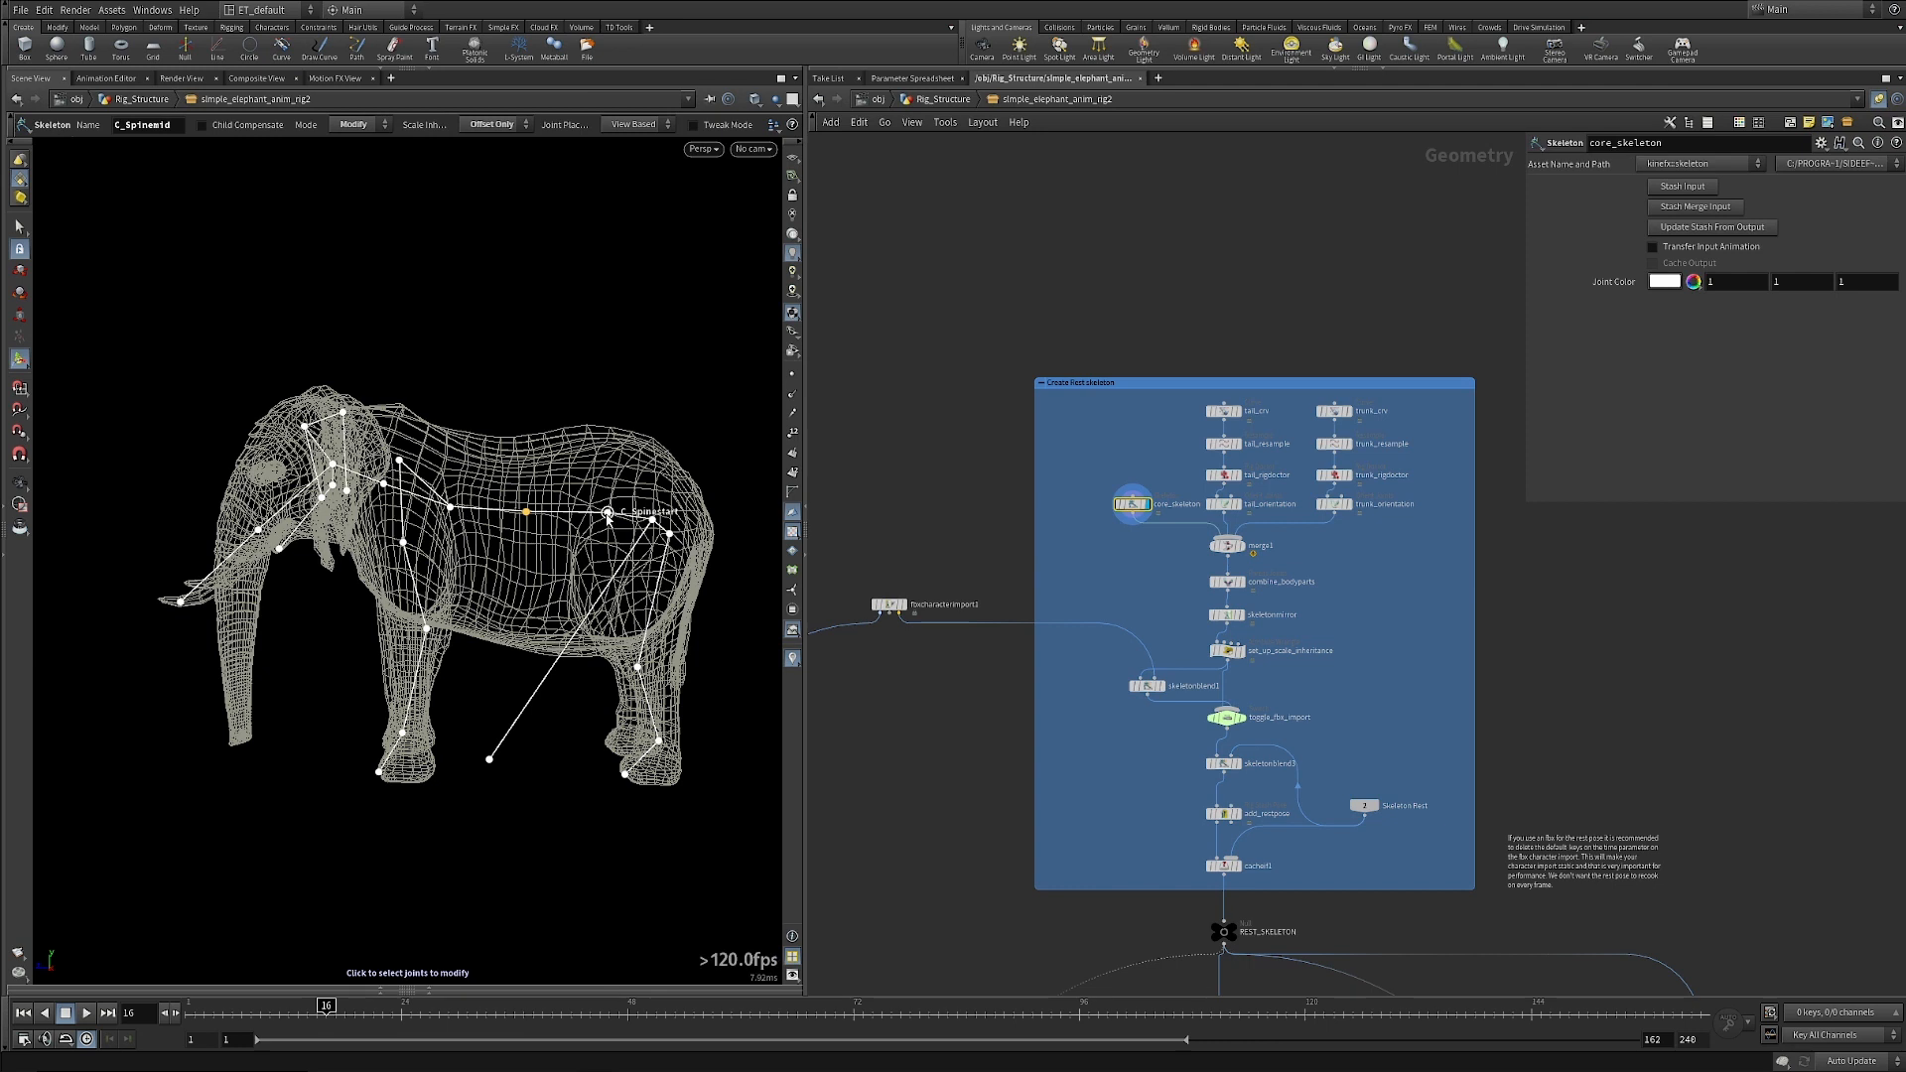
left_click_drag(608, 516, 631, 508, "alt")
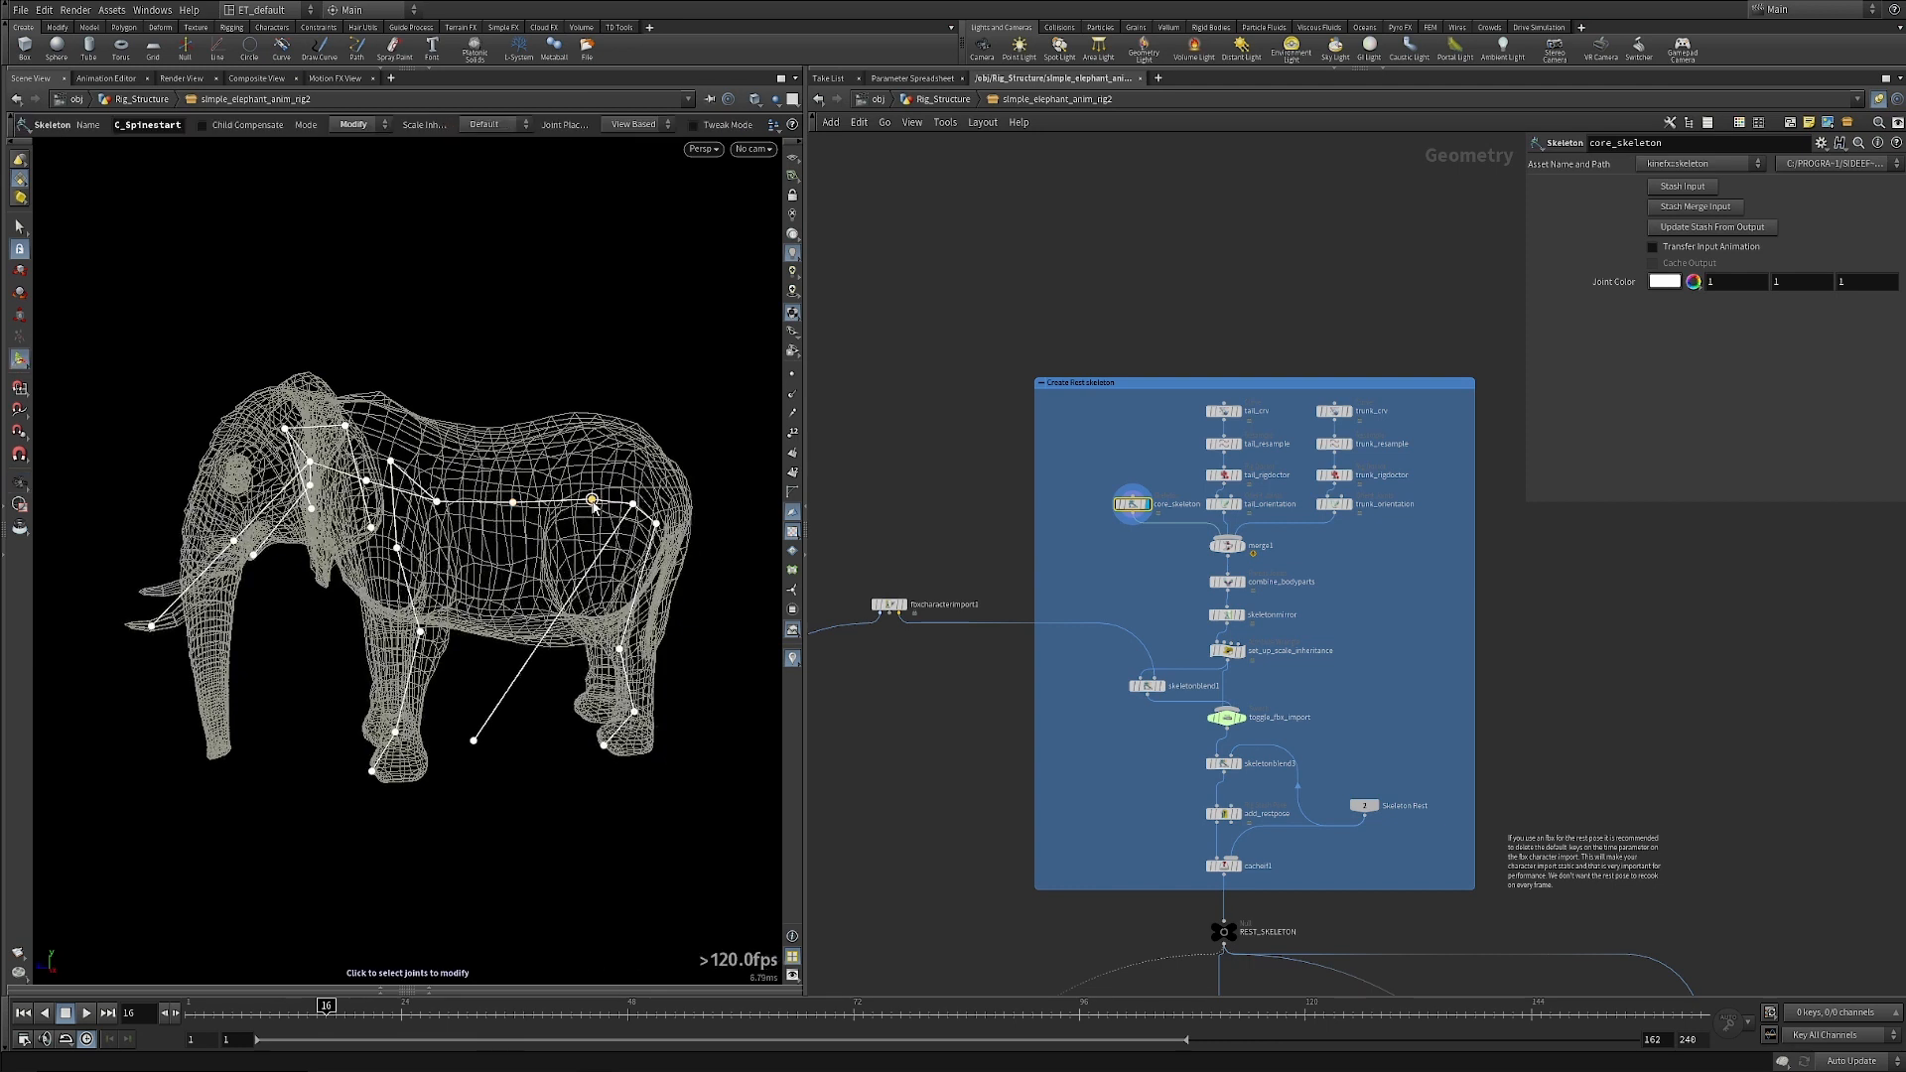
Display the tail_orientation and trunk_orientation nodes to inspect the oriented joints of the tail and trunk.
key("Escape")
left_click_drag(523, 718, 479, 665)
key("Return")
key("Escape")
key("Return")
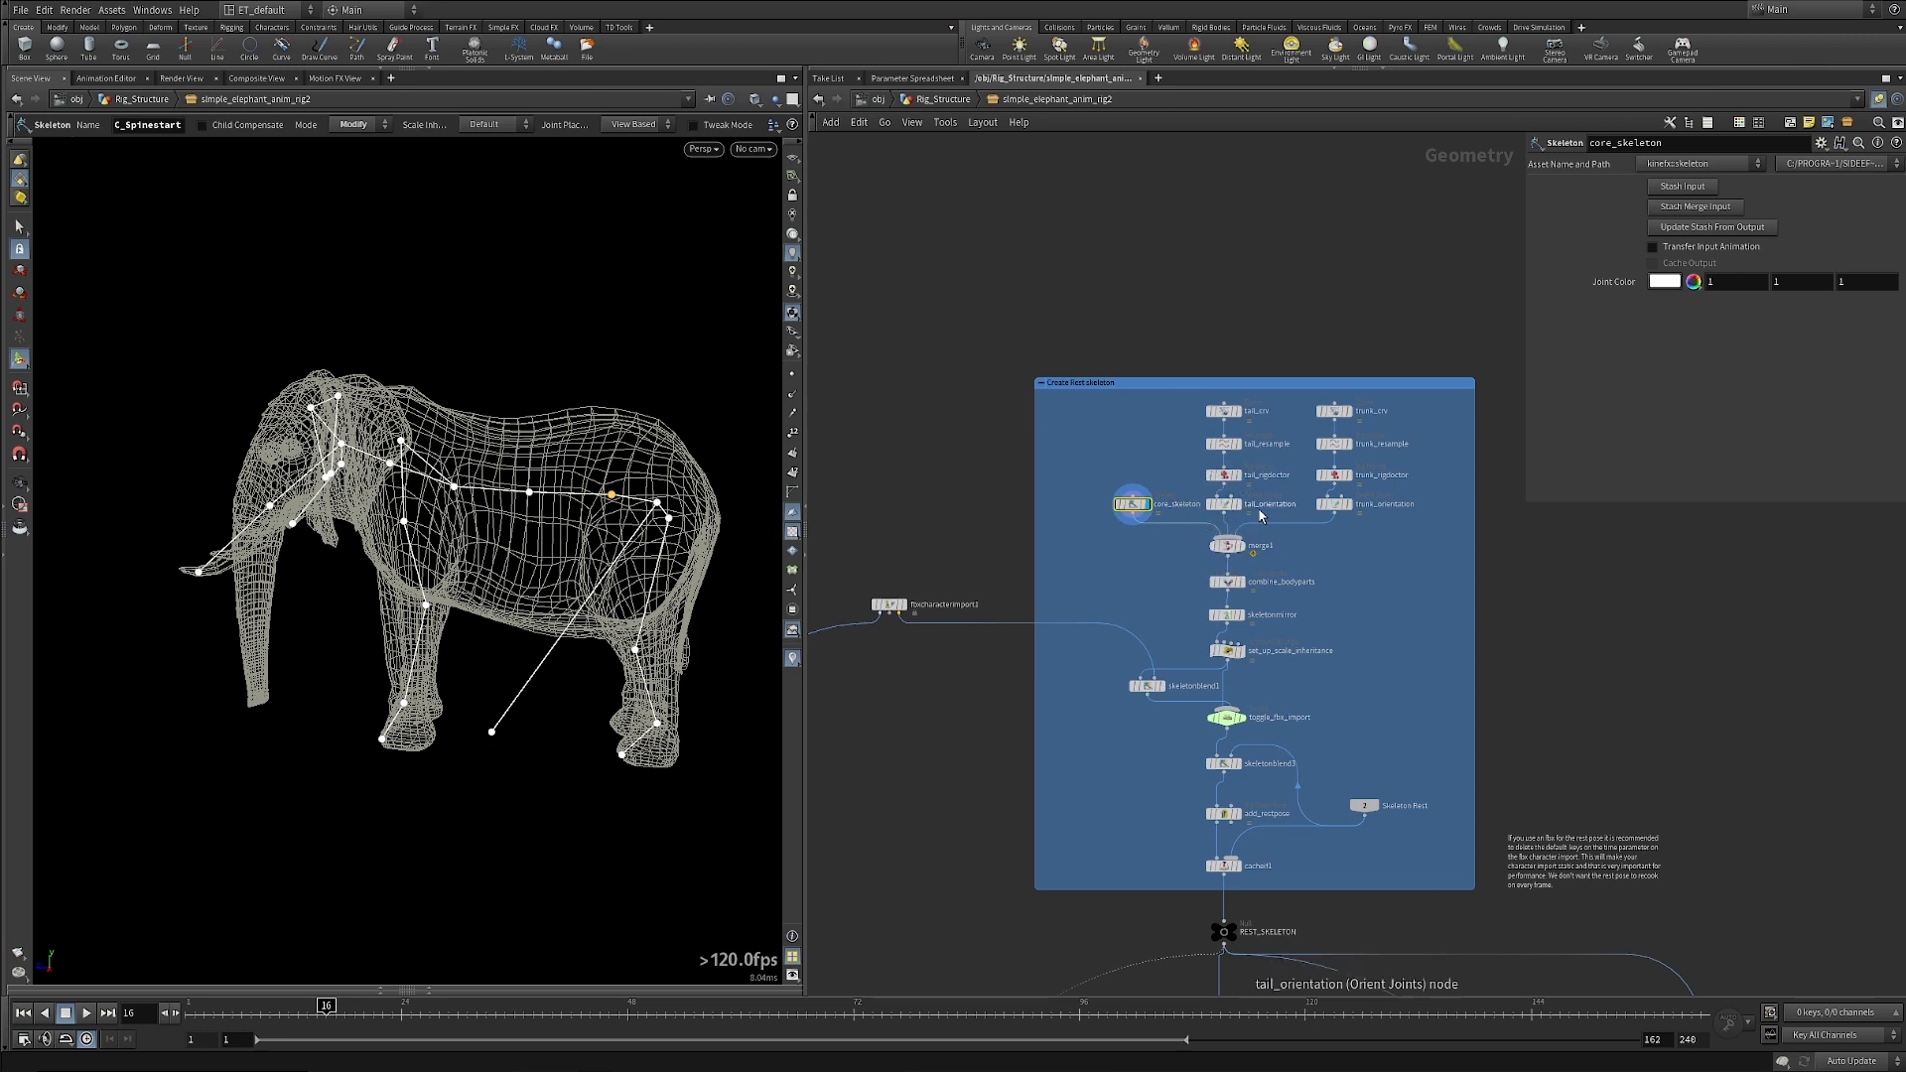
left_click(1243, 511)
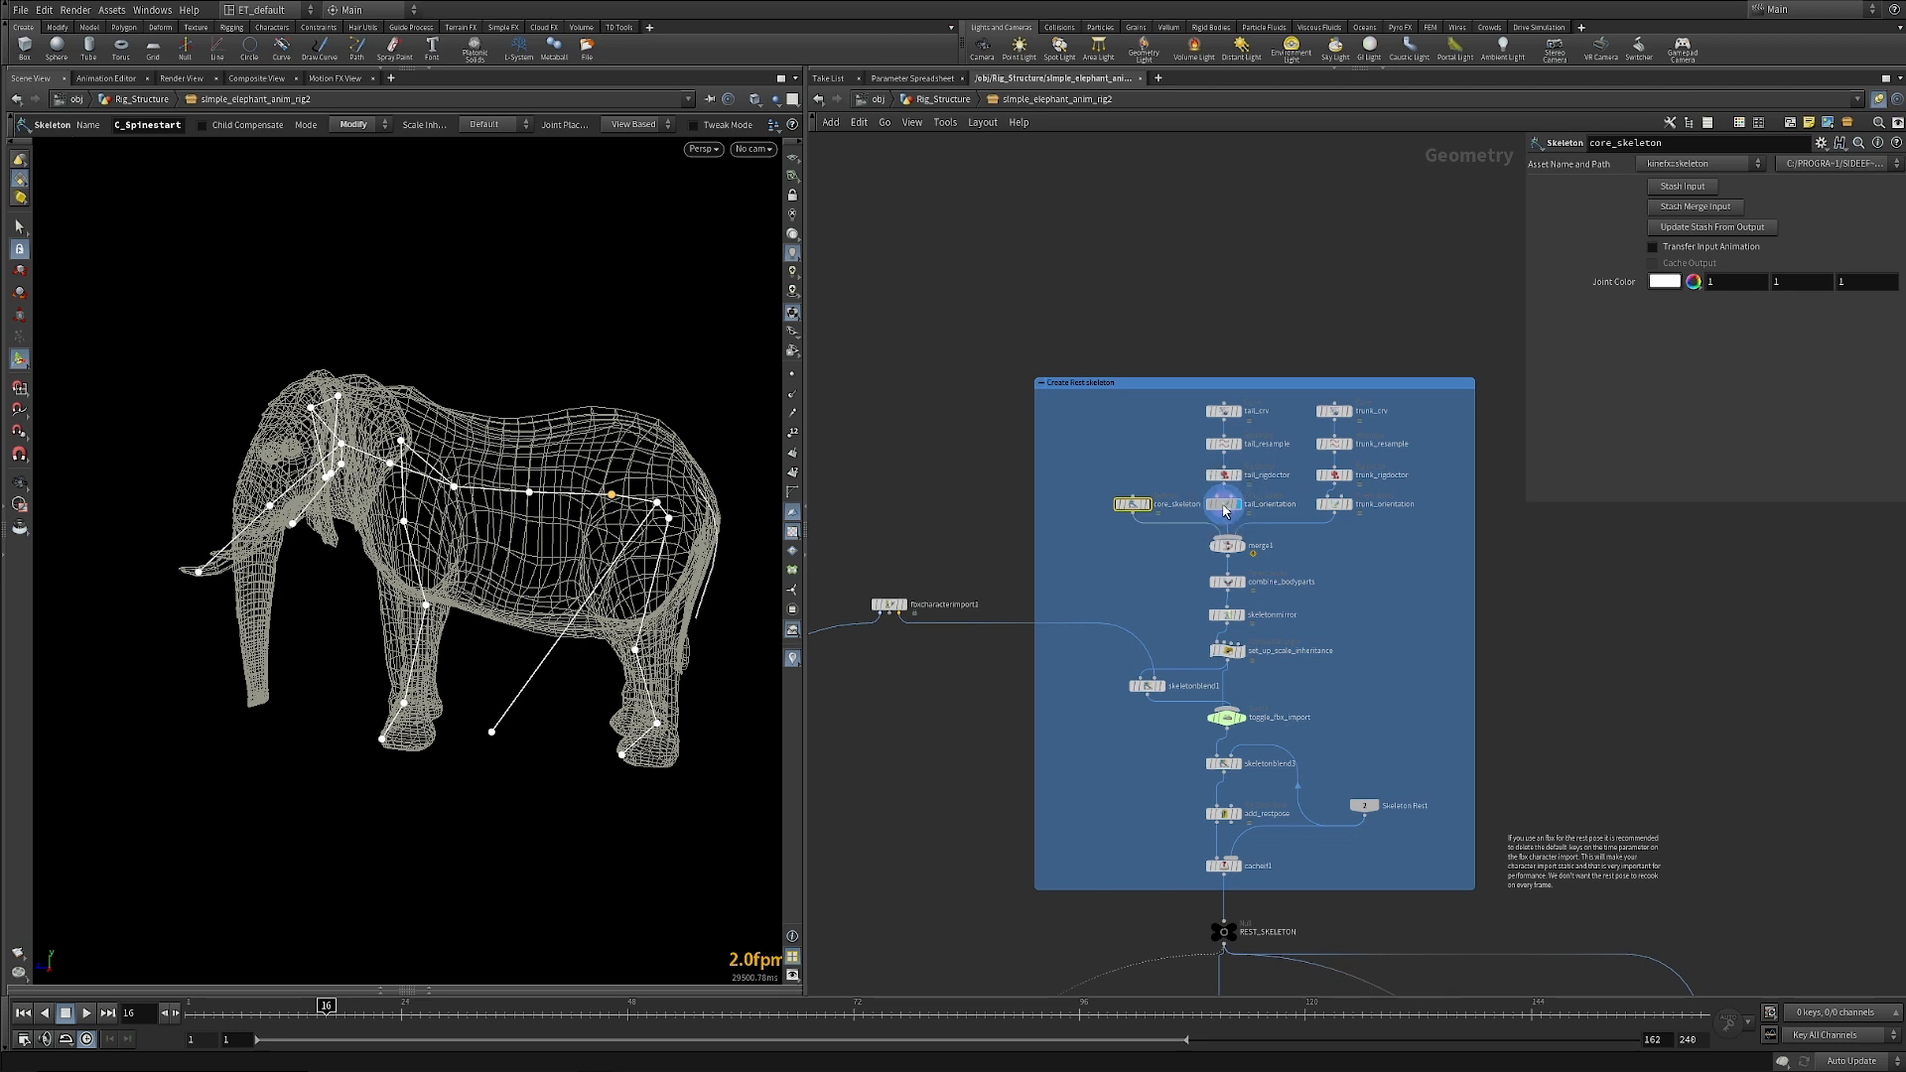
left_click(1337, 508)
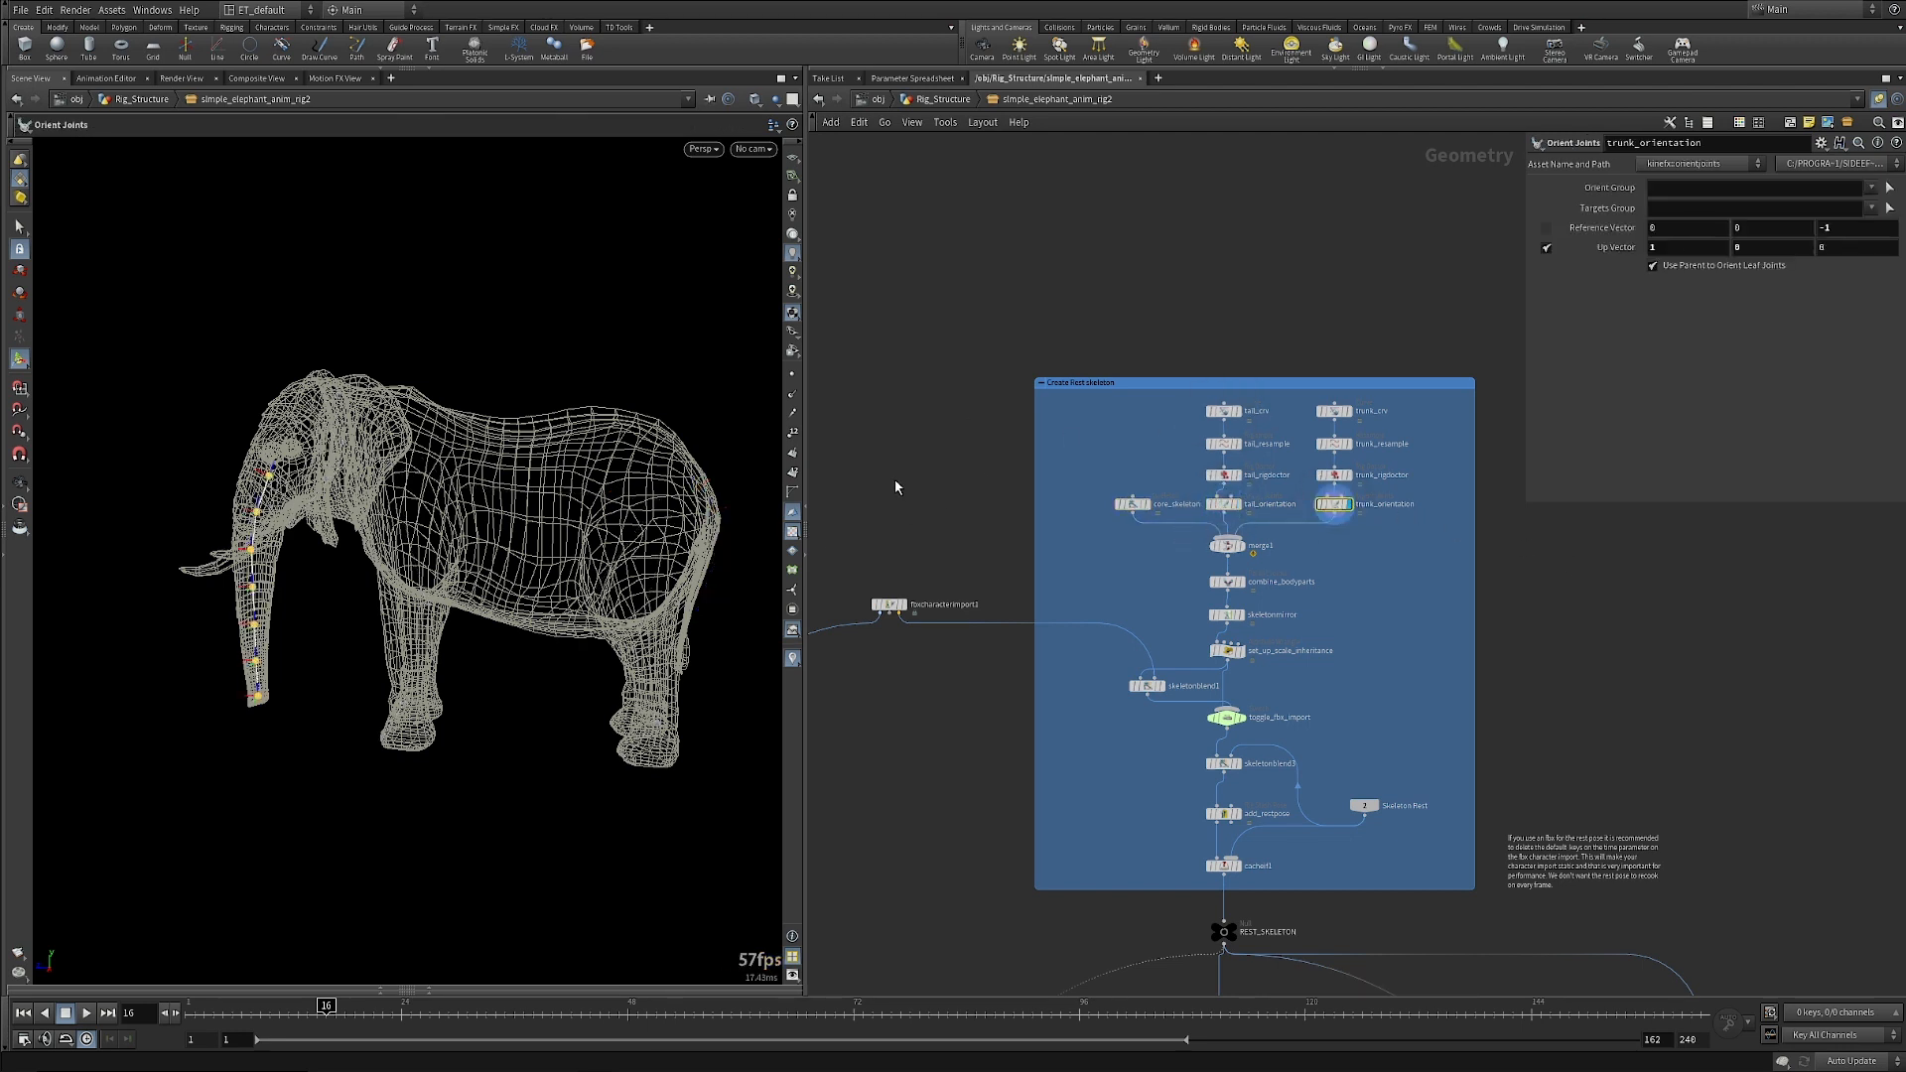
Display the trunk_crv curve inside the elephant mesh and show the segment settings of trunk_resample.
middle_click(1334, 413)
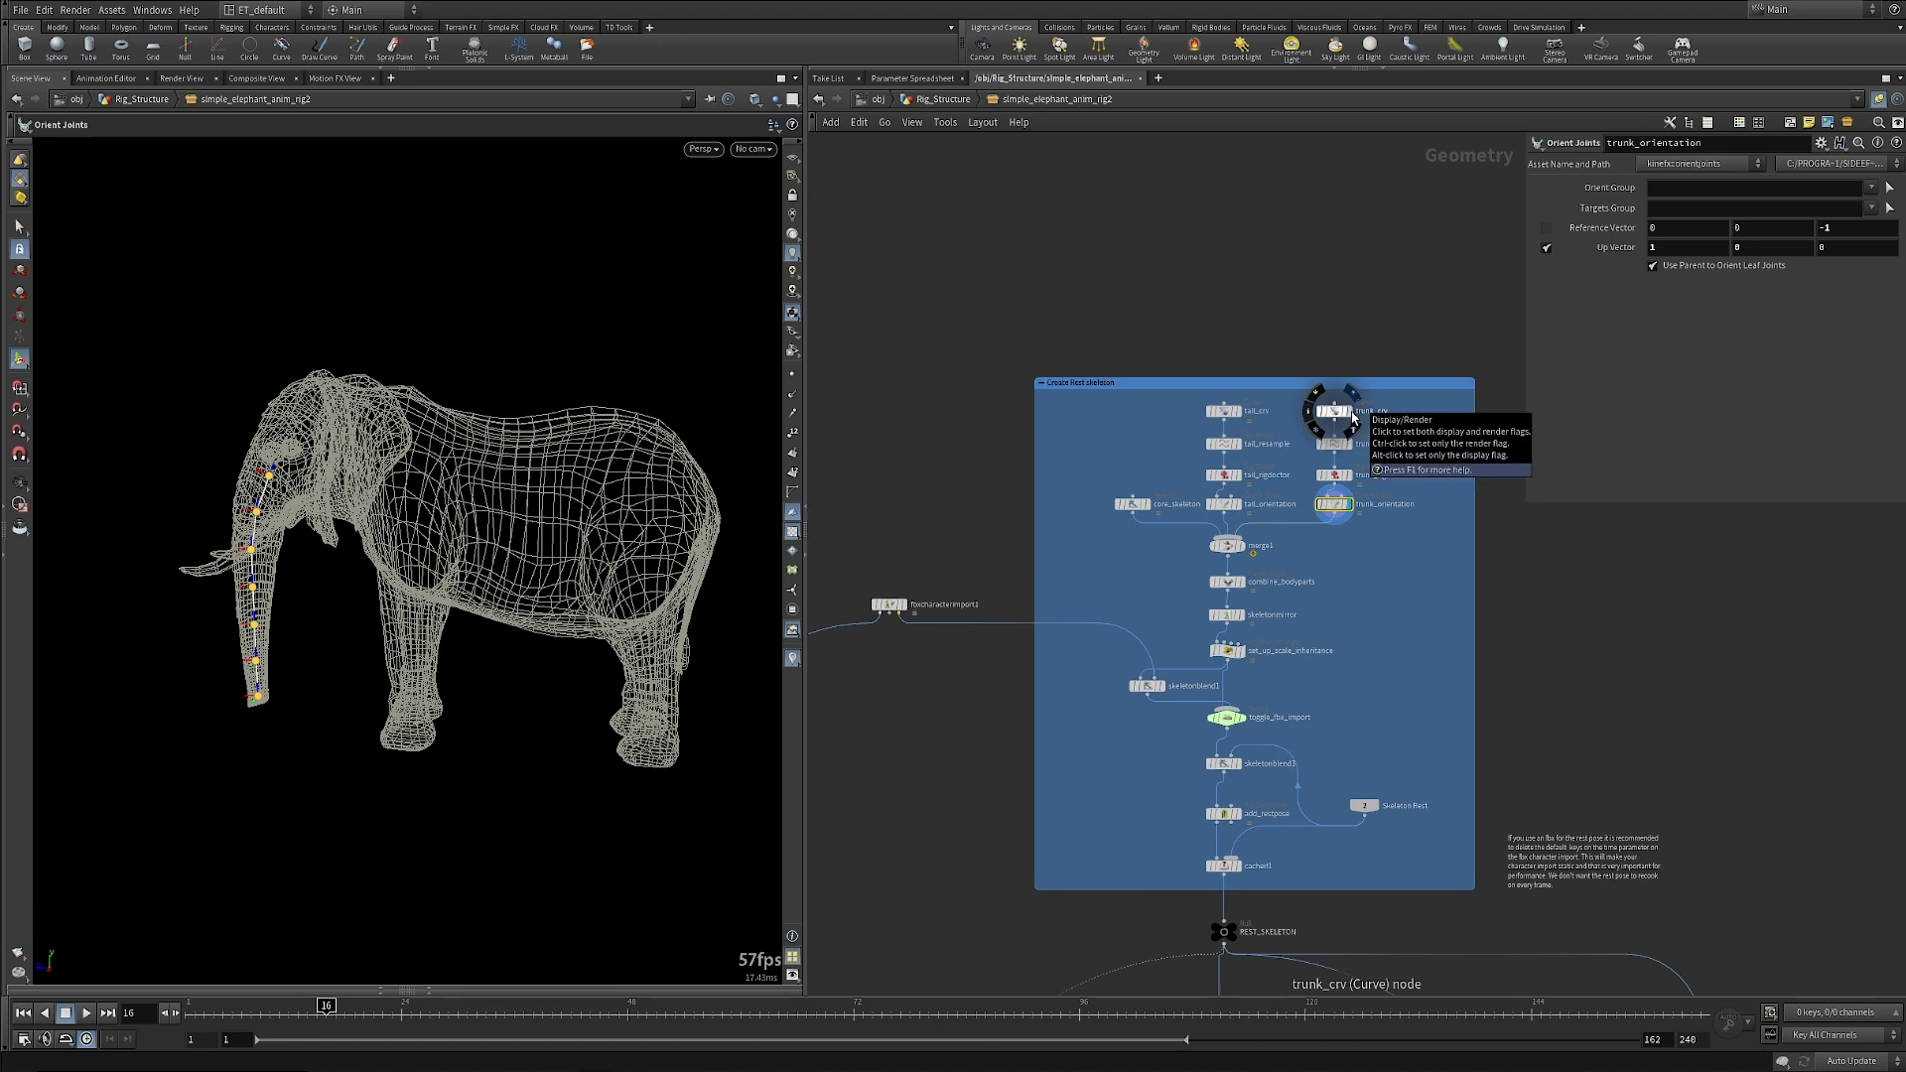
left_click(1333, 413)
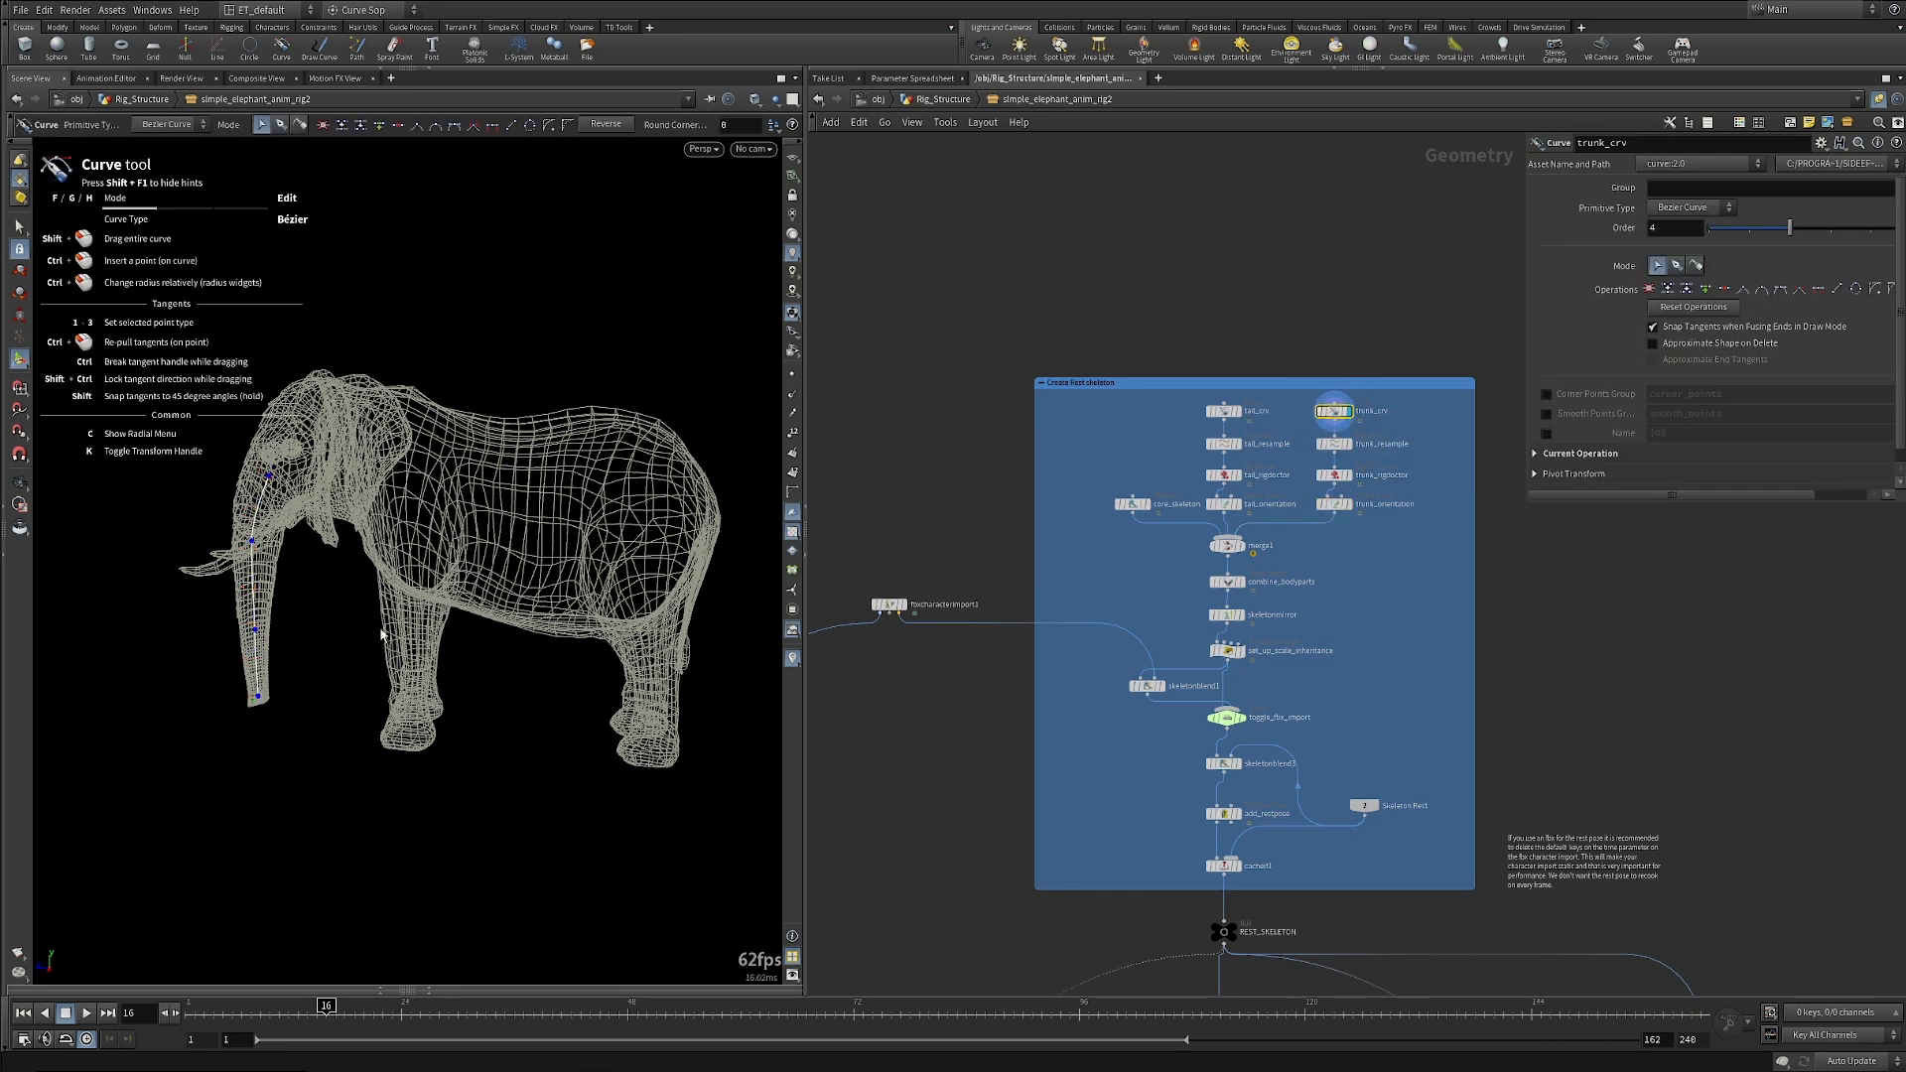
left_click_drag(298, 629, 314, 617)
key("Return")
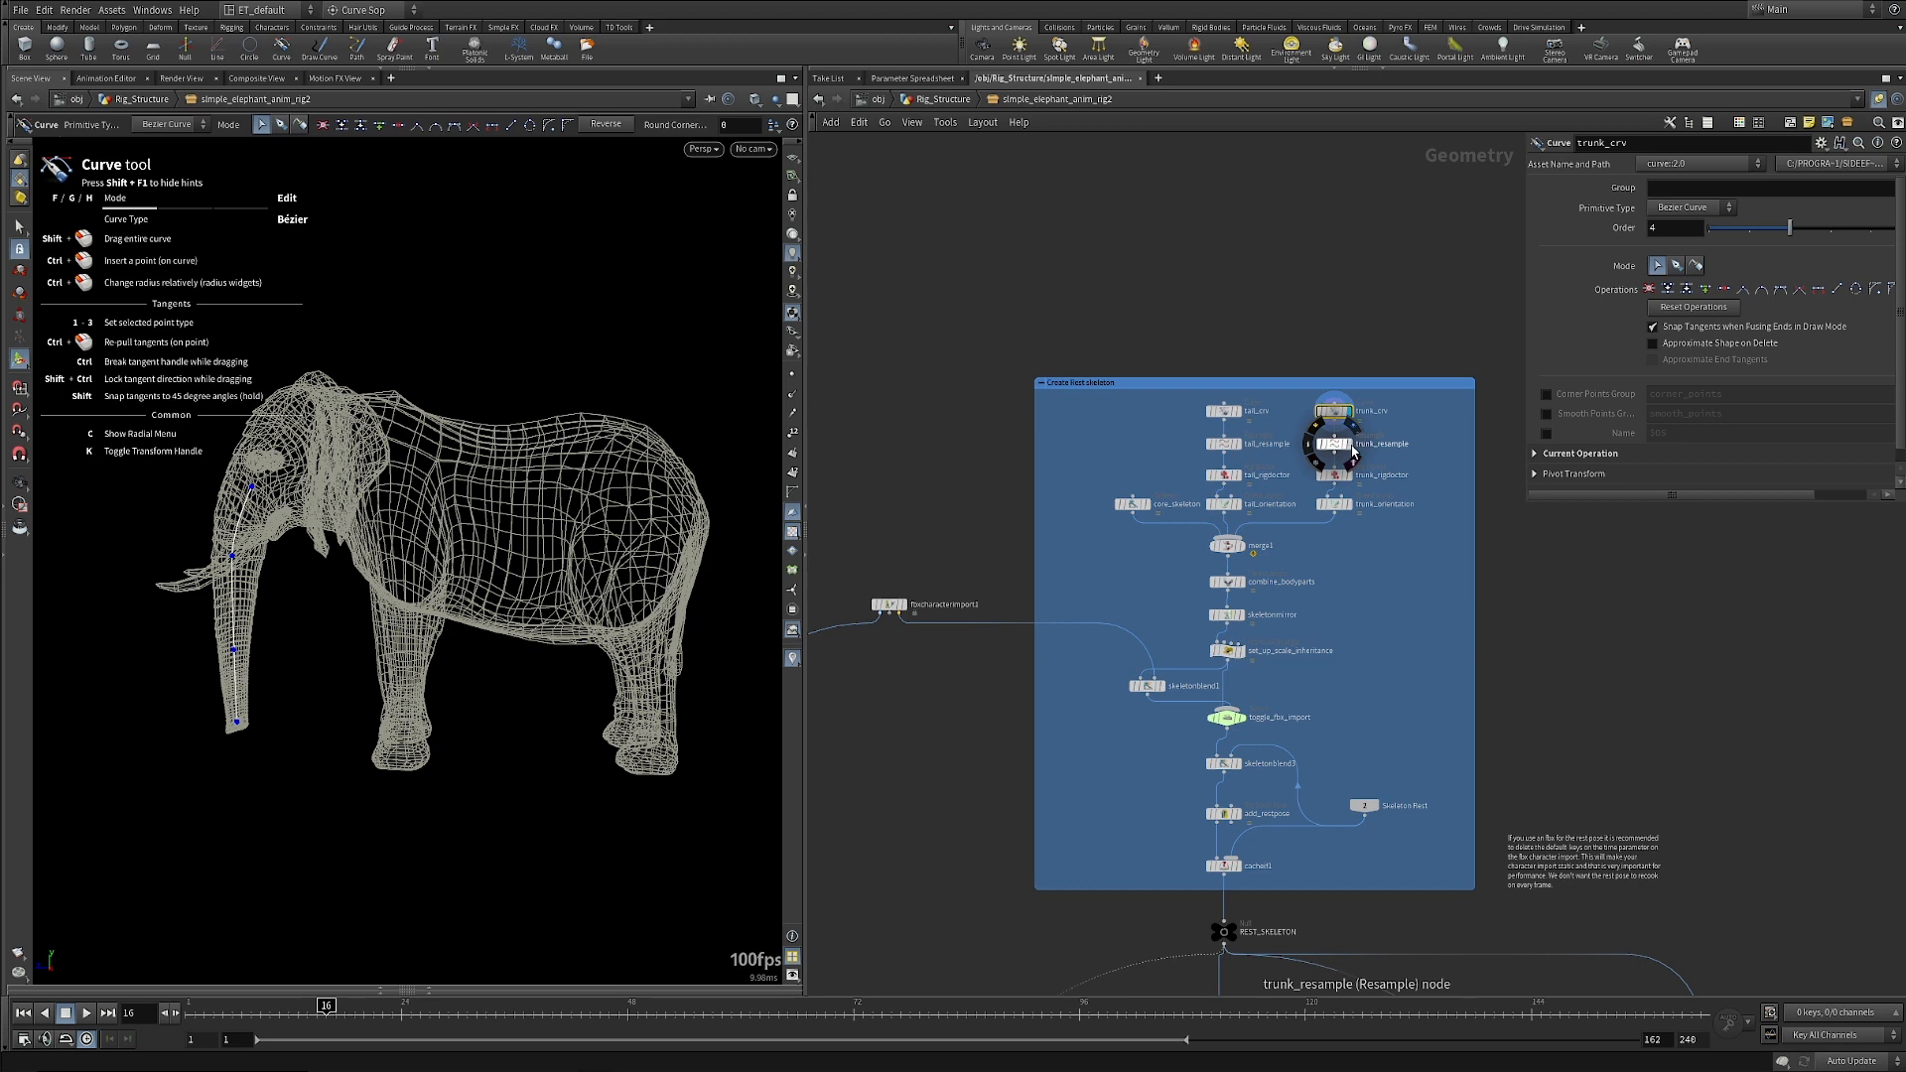
left_click(1337, 449)
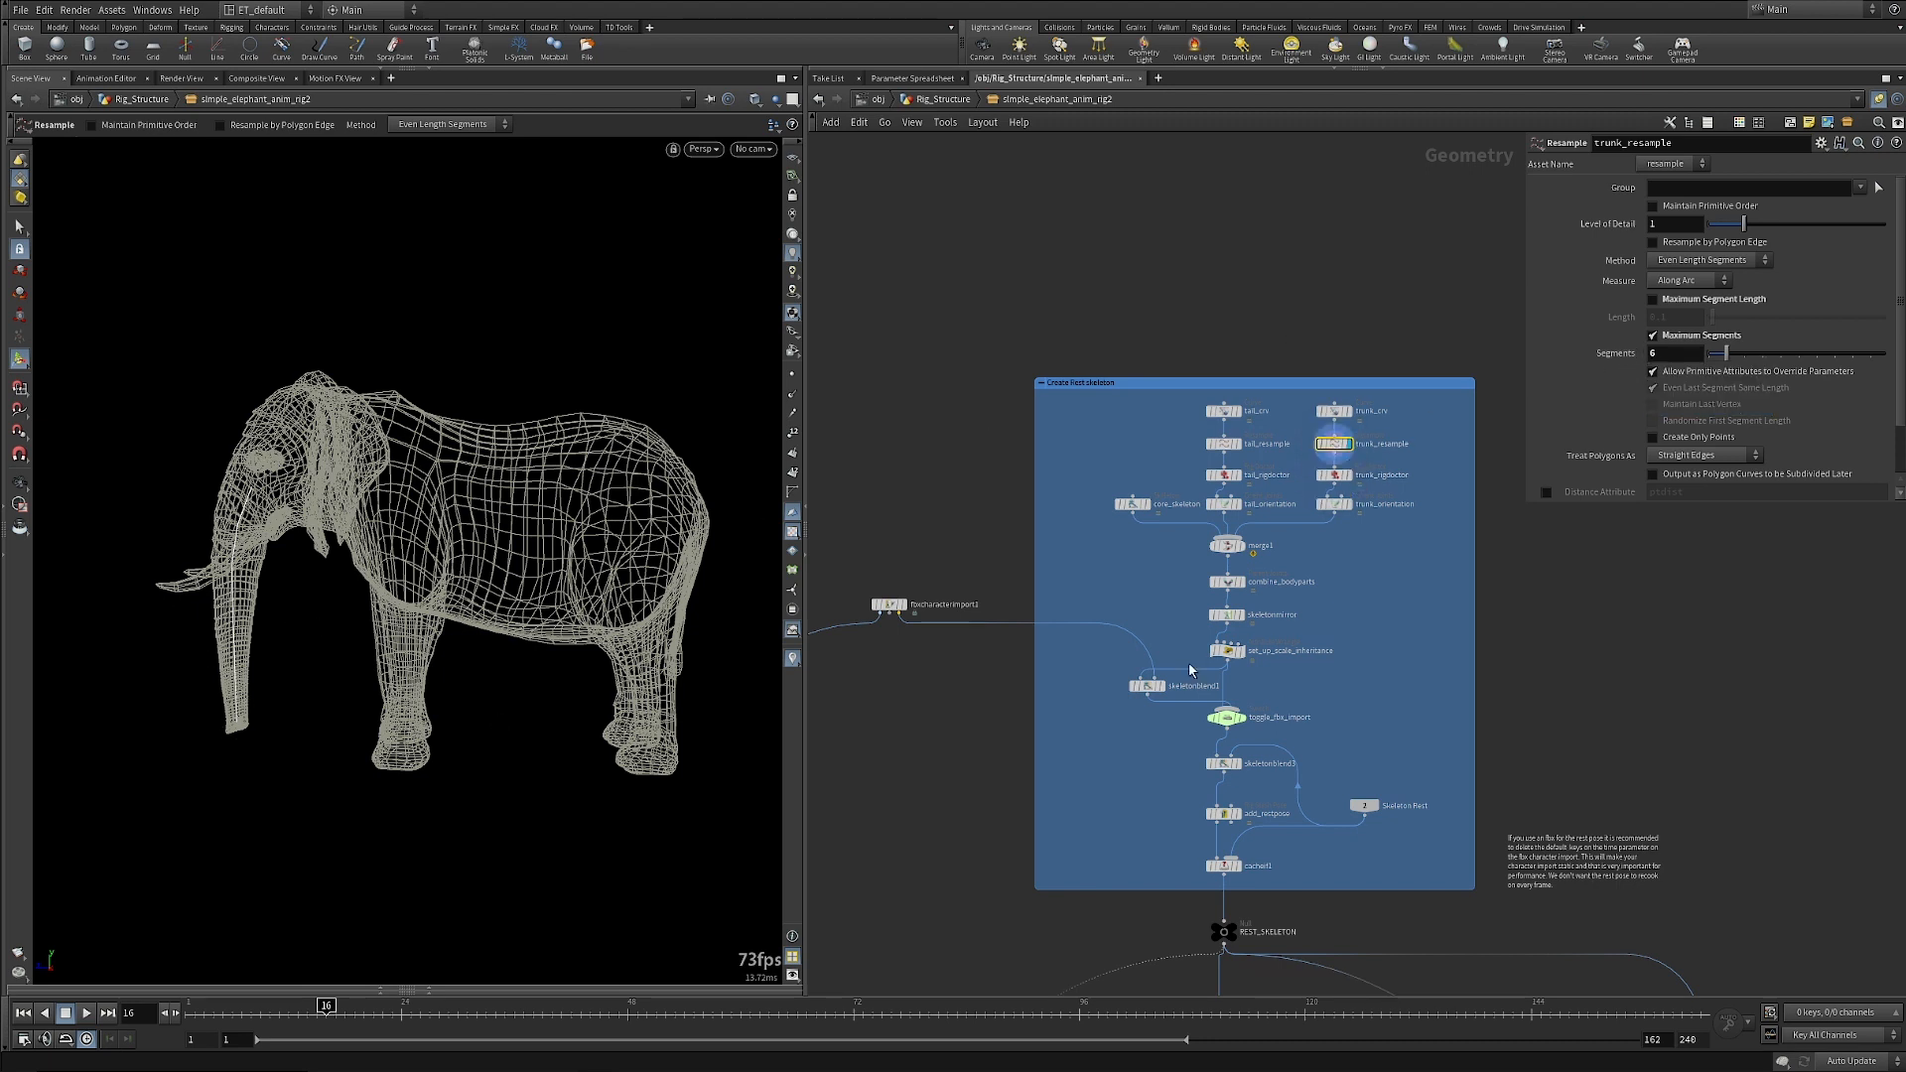
Examine the naming and transformation settings of trunk_rigdoctor and display the trunk_orientation joints again.
left_click(1334, 475)
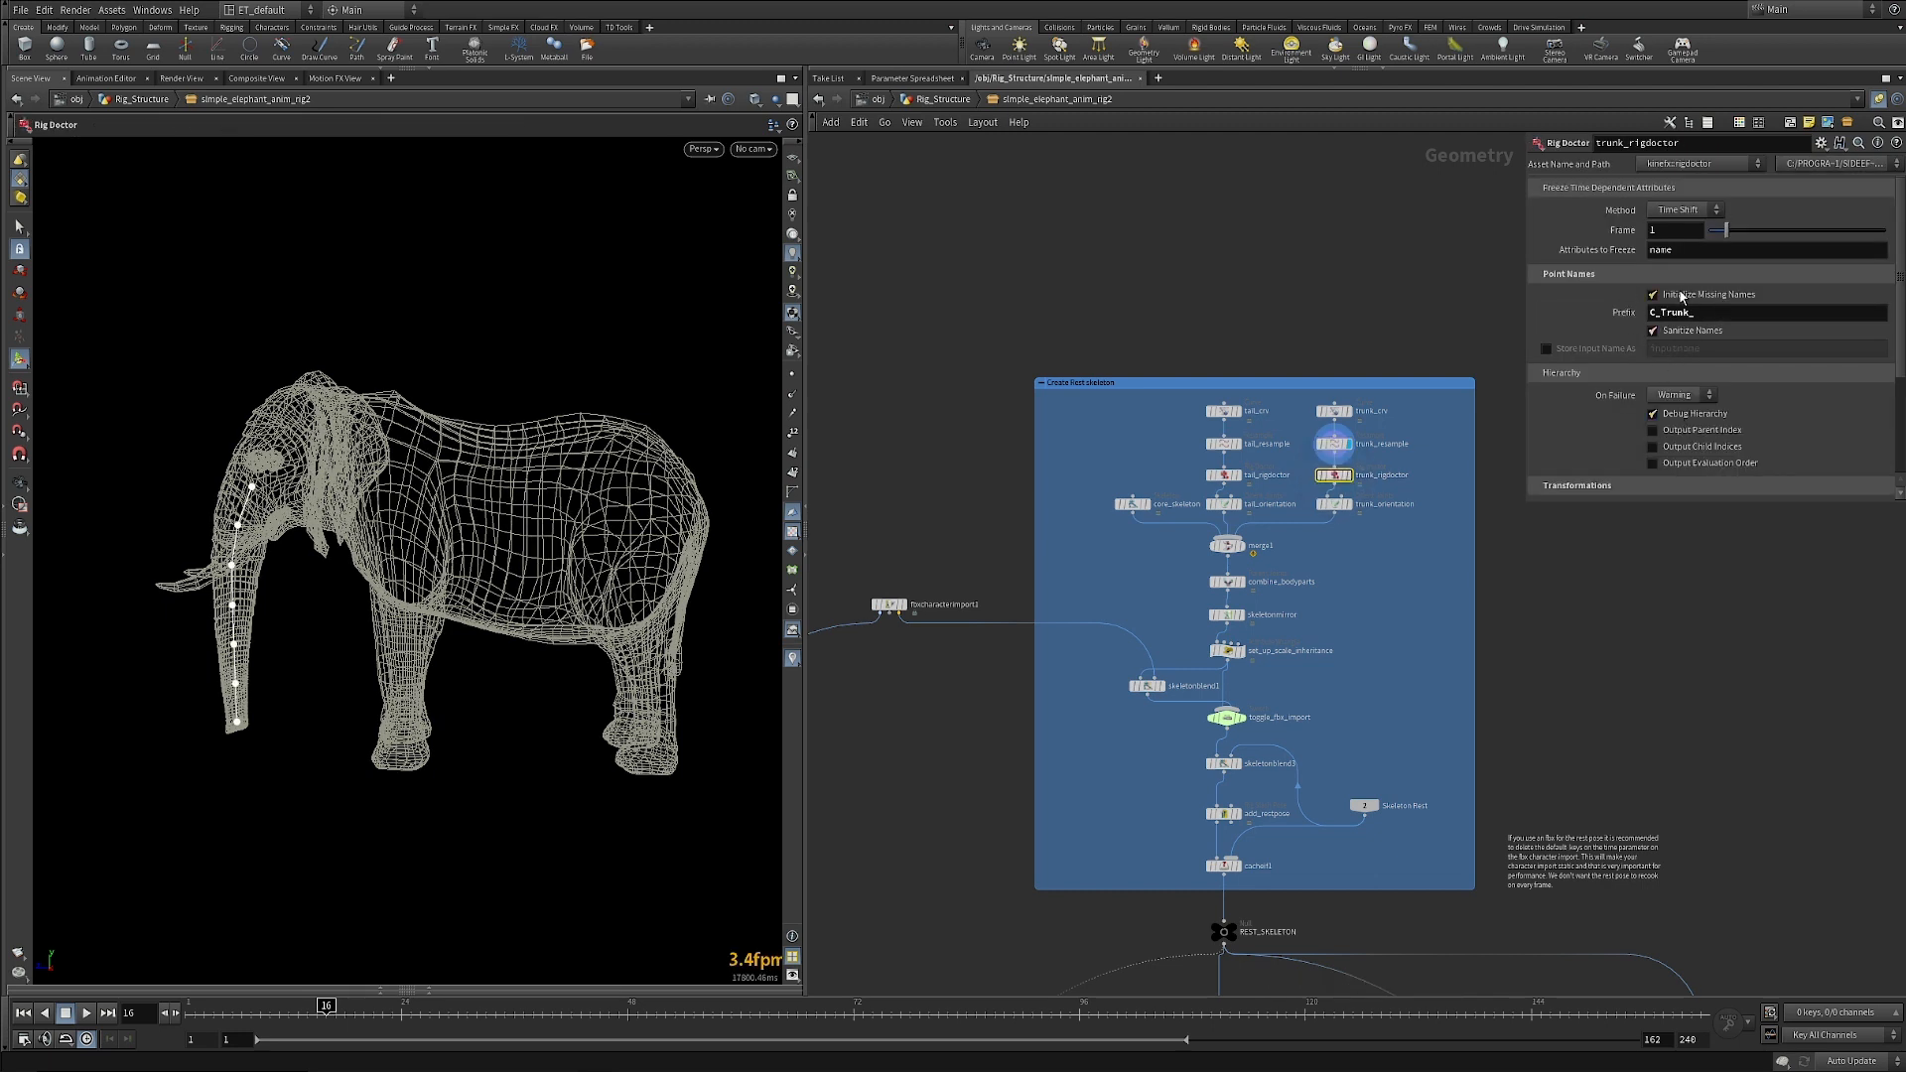
scroll(1660, 465, "down", 1)
scroll(1660, 465, "down", 2)
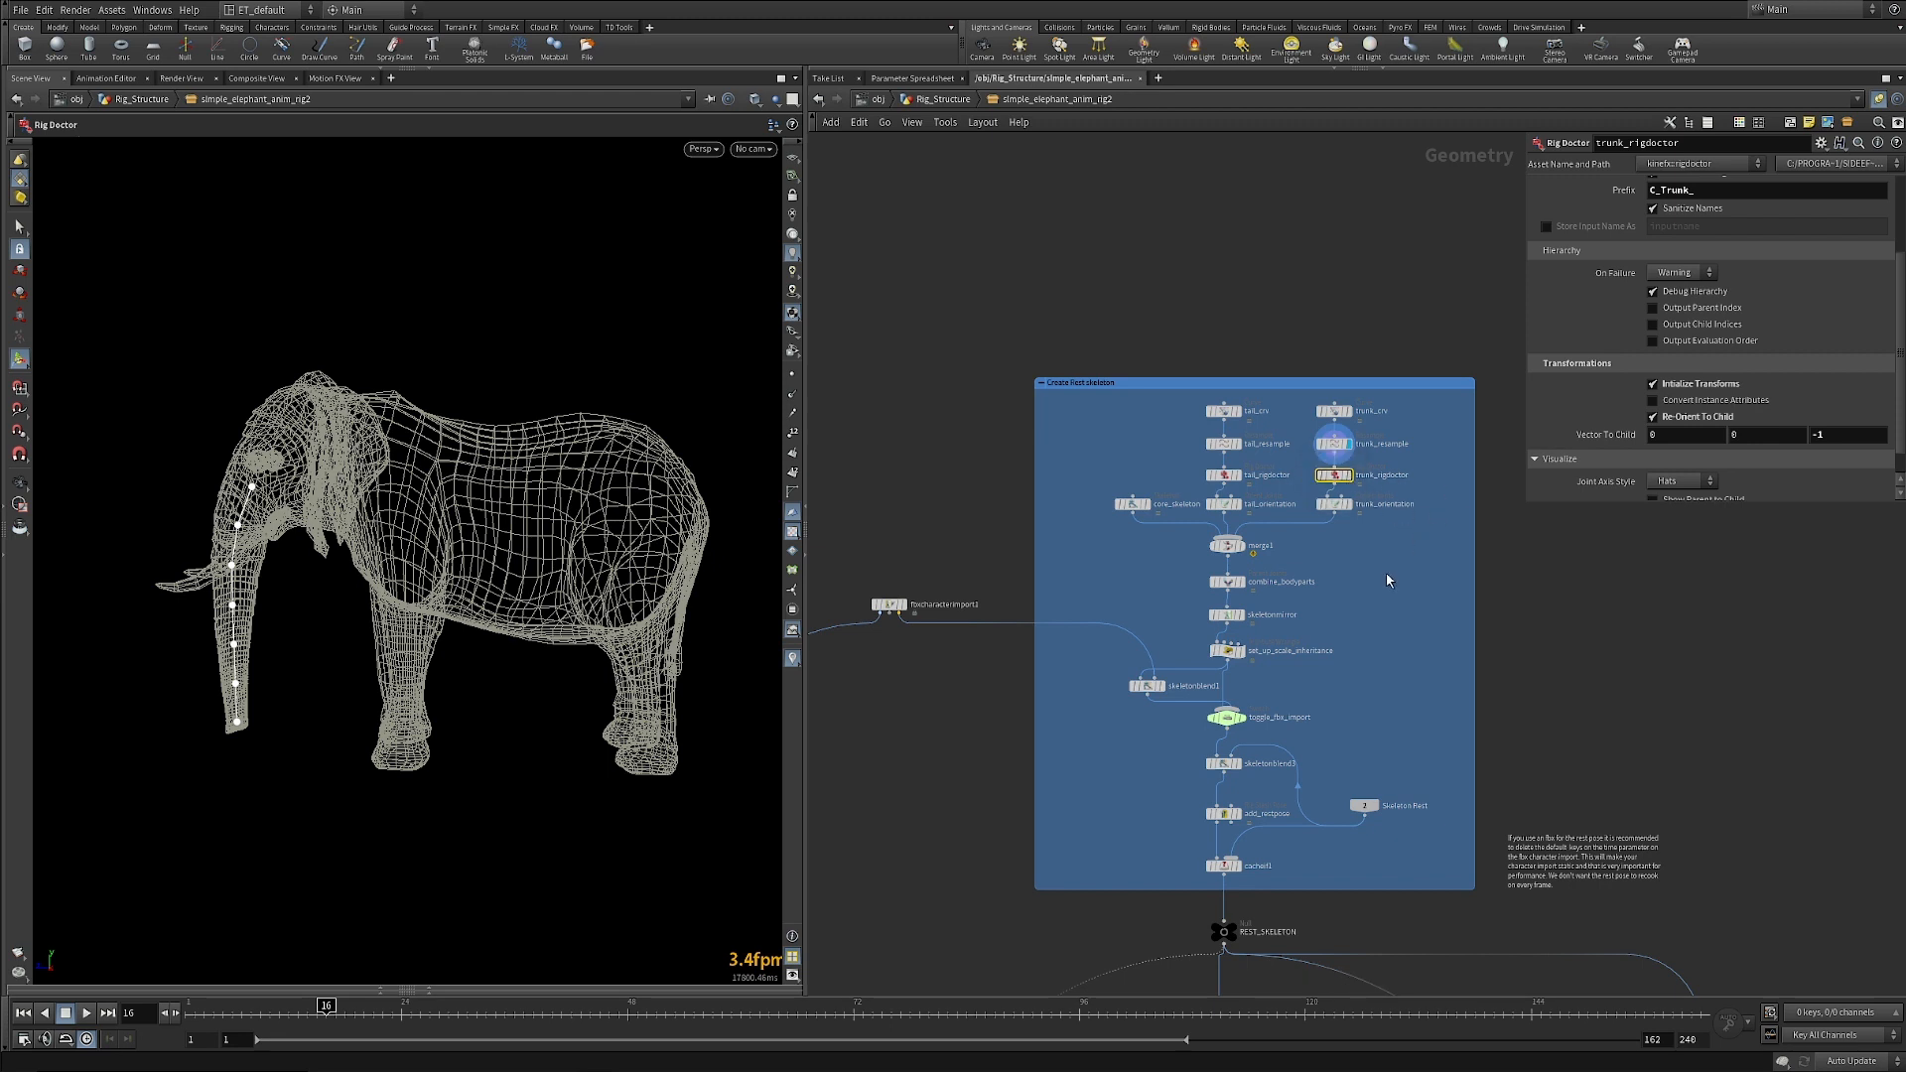
left_click(1343, 504)
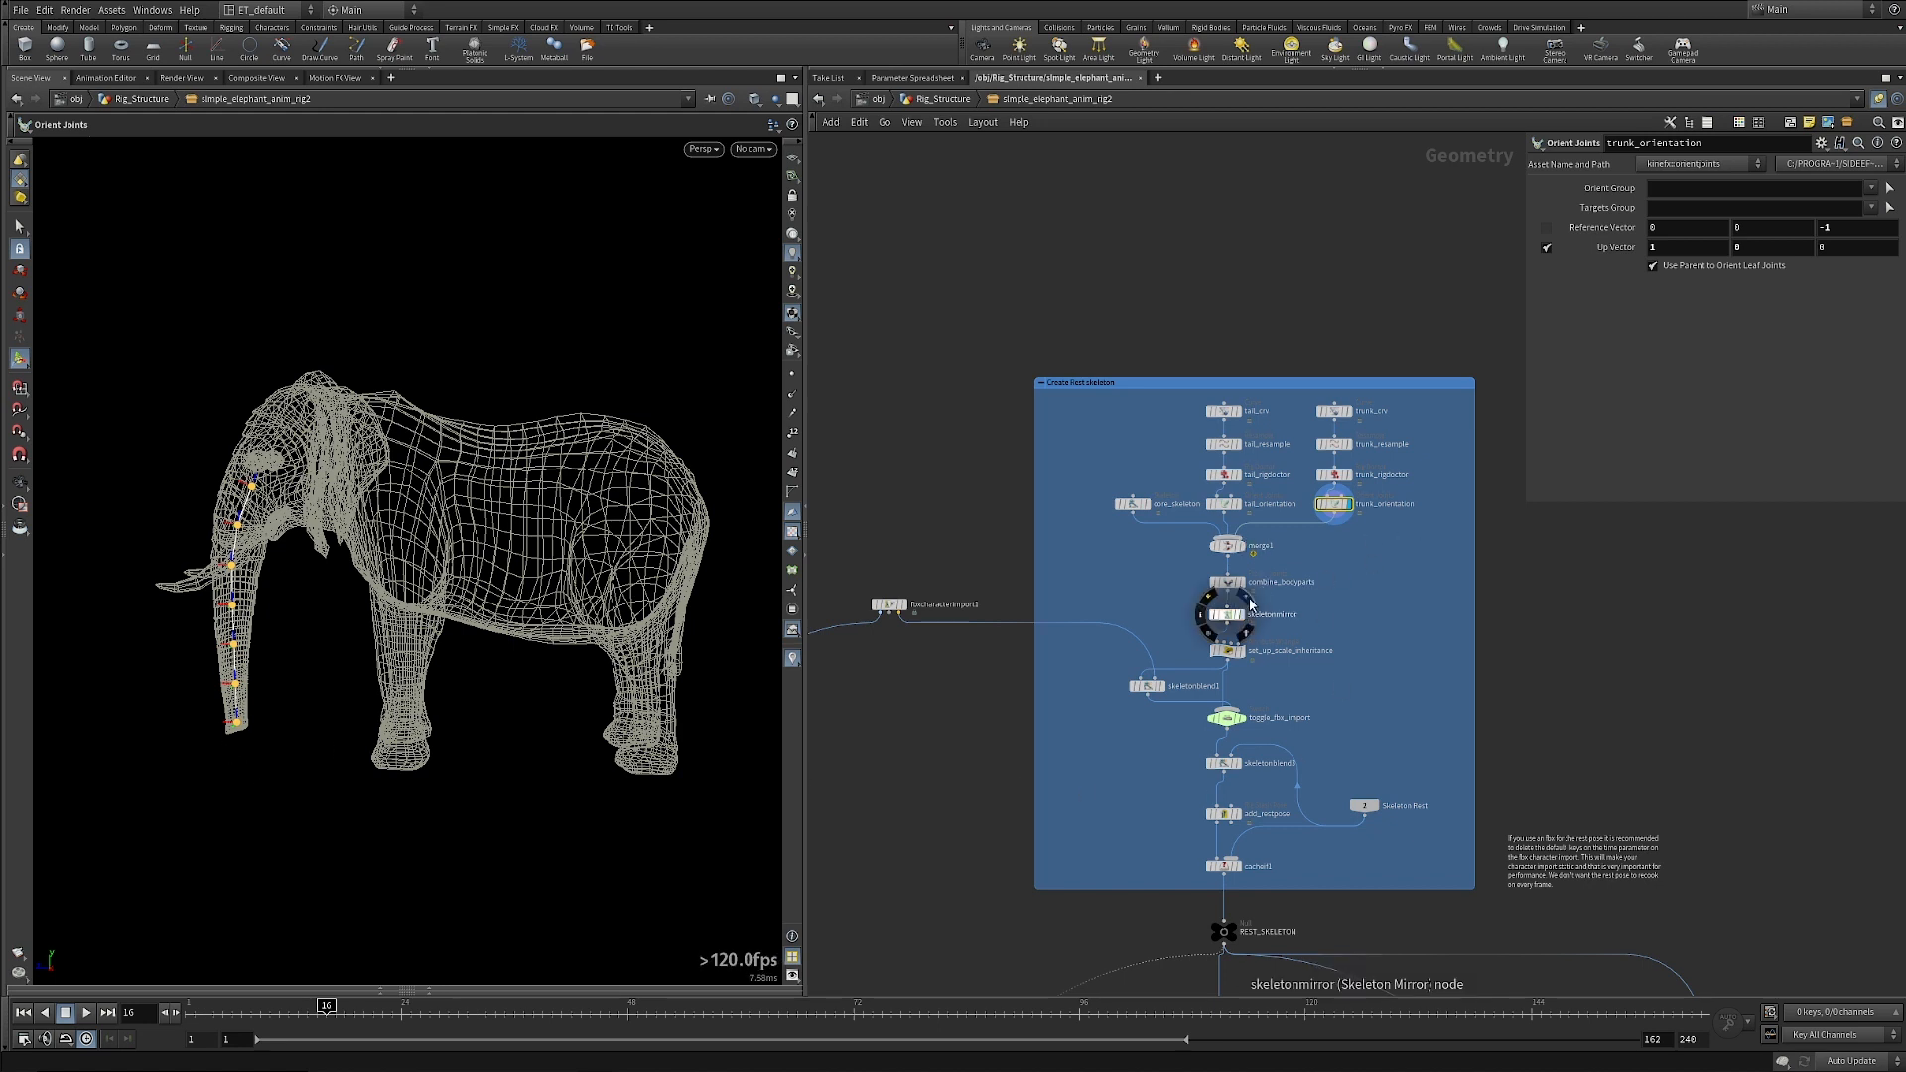
Display the joined skeleton parts of merge1 and inspect the joint parenting of combine_bodyparts from several angles.
left_click(1244, 546)
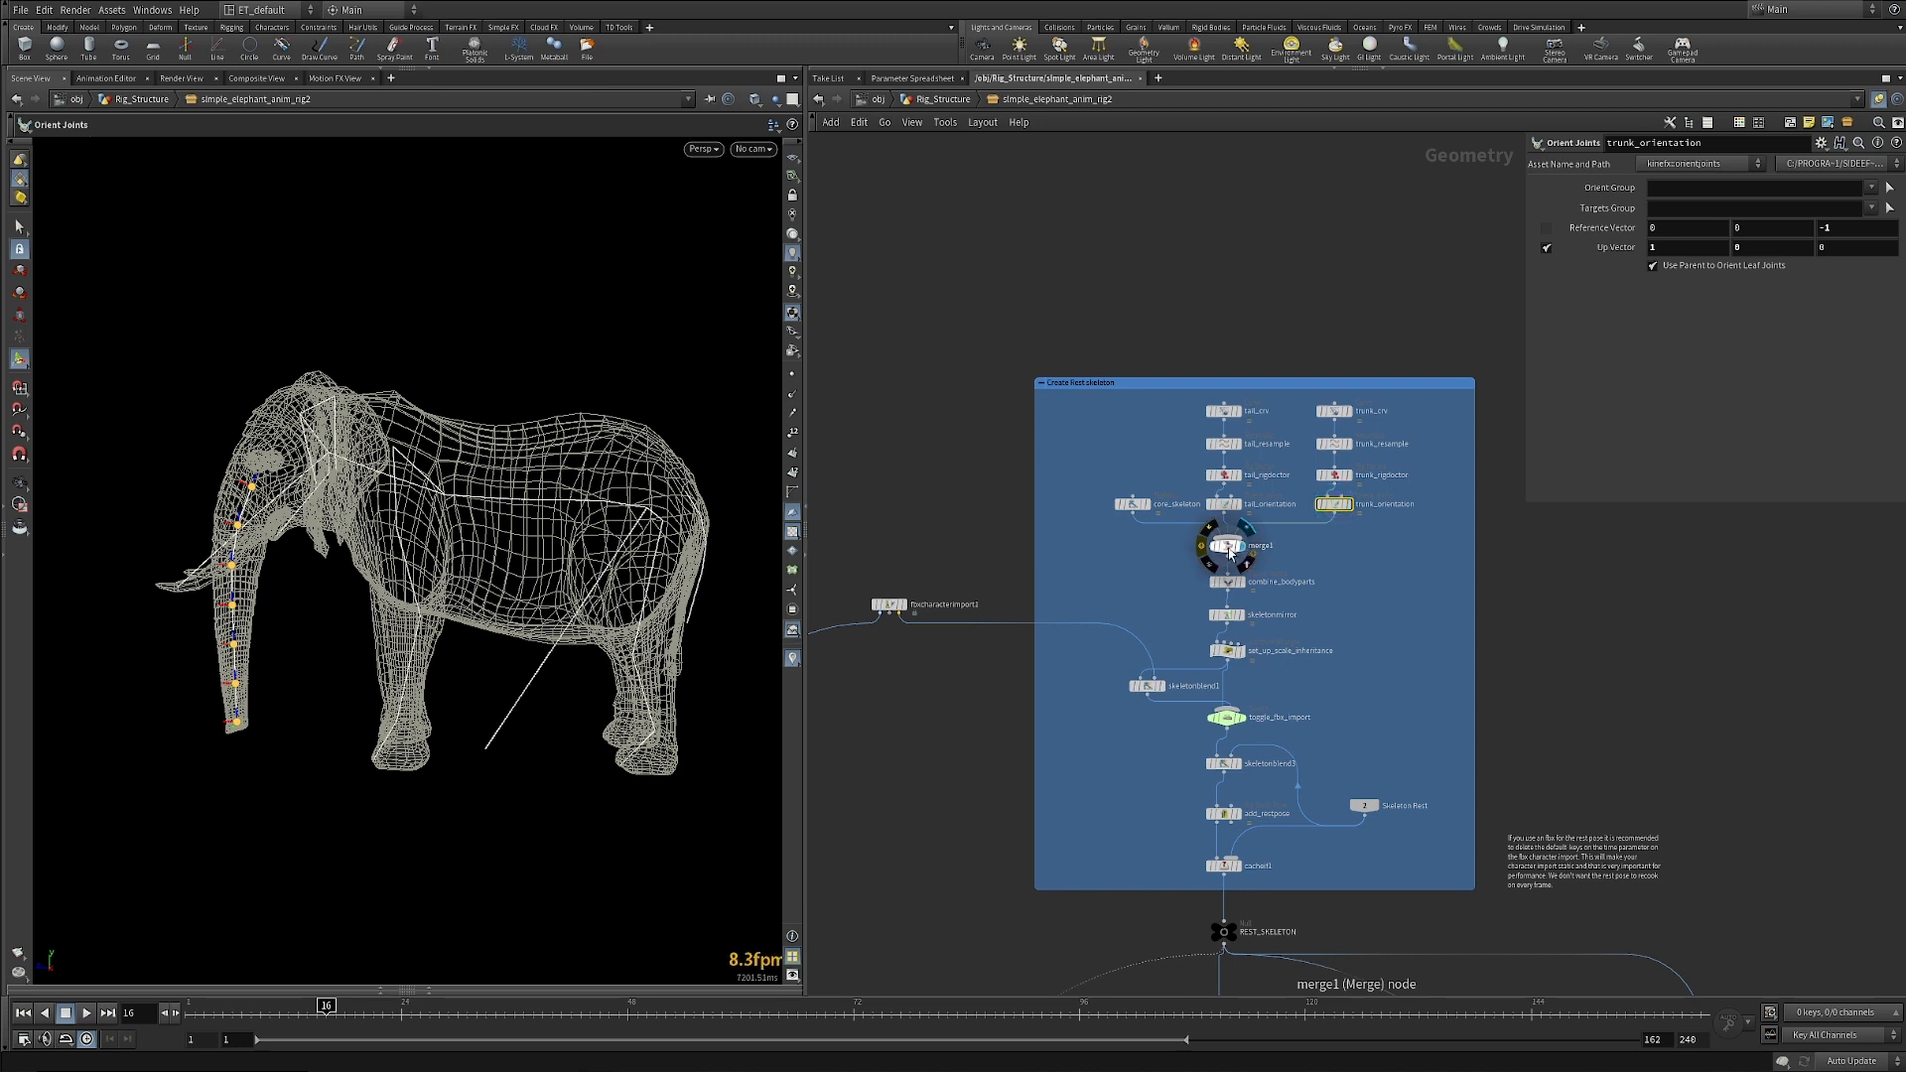
left_click(1229, 554)
left_click_drag(492, 504, 533, 520)
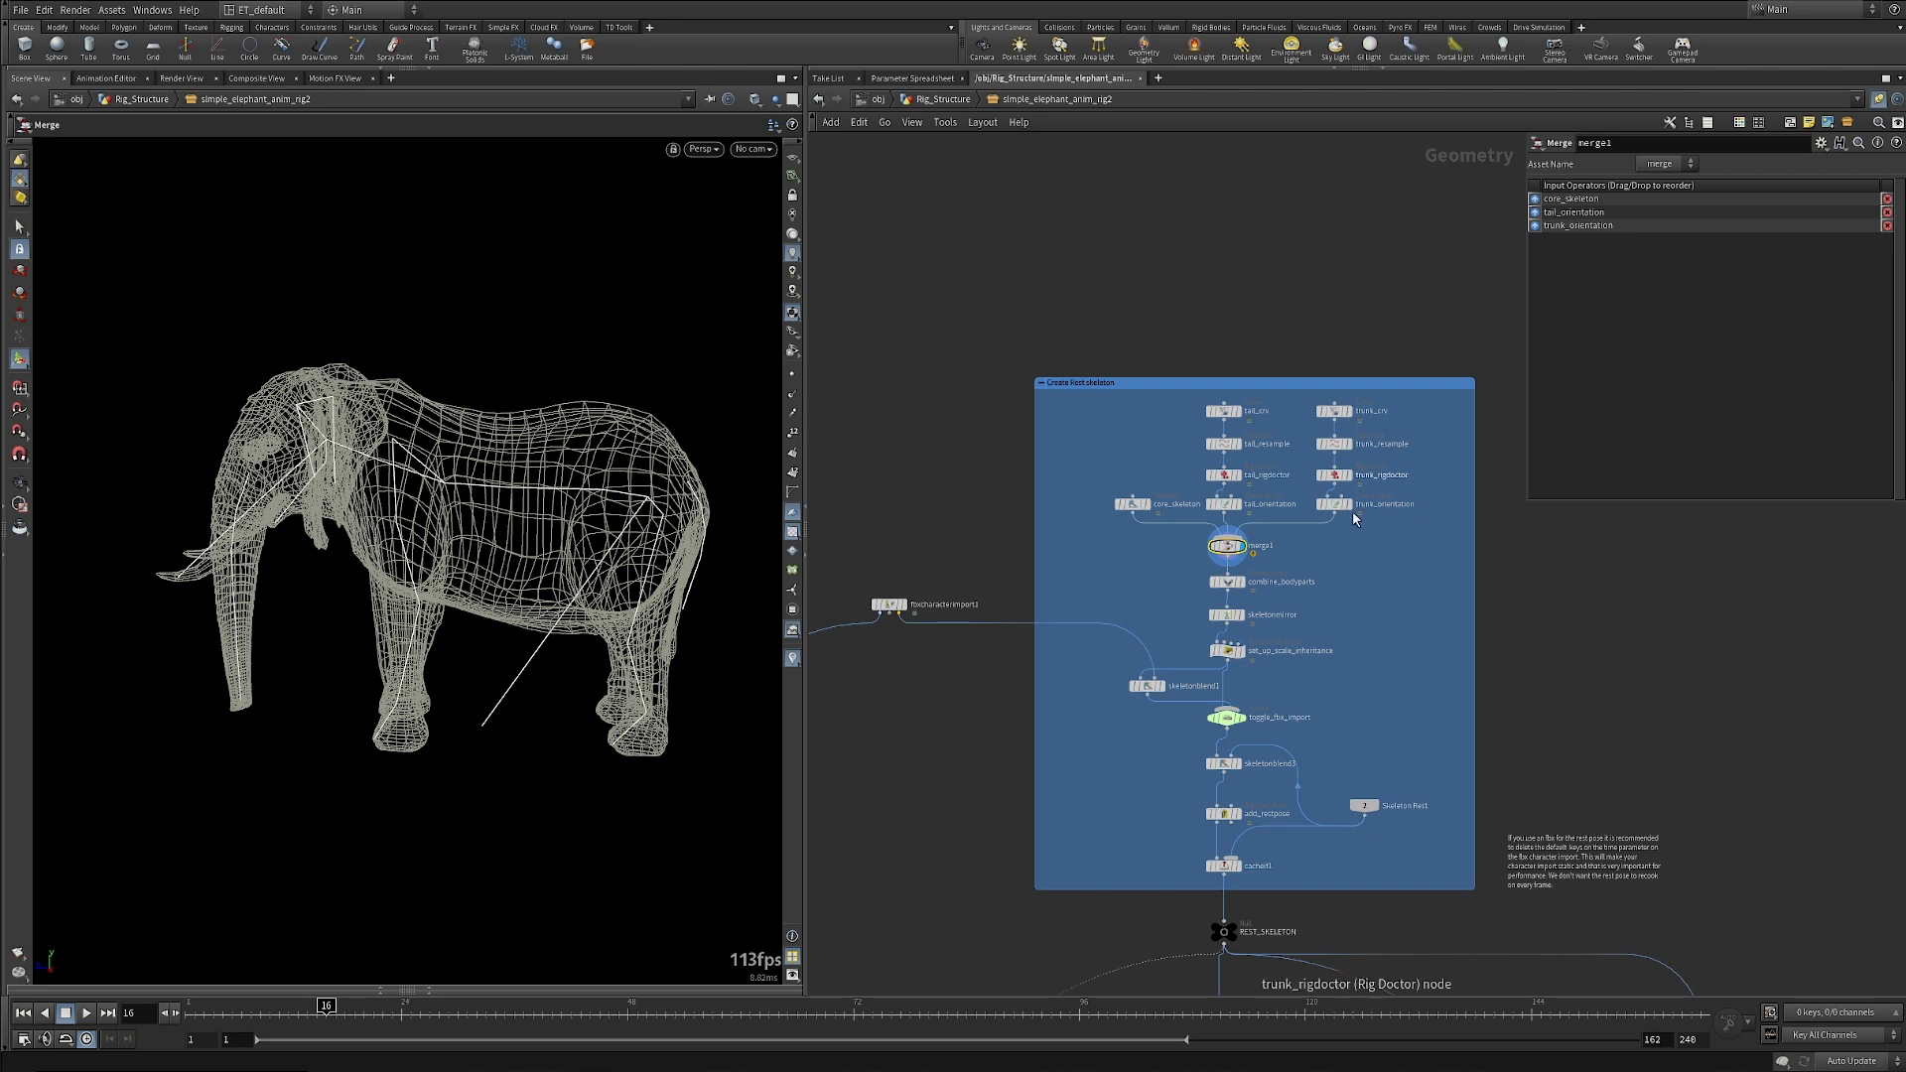
left_click(1229, 583)
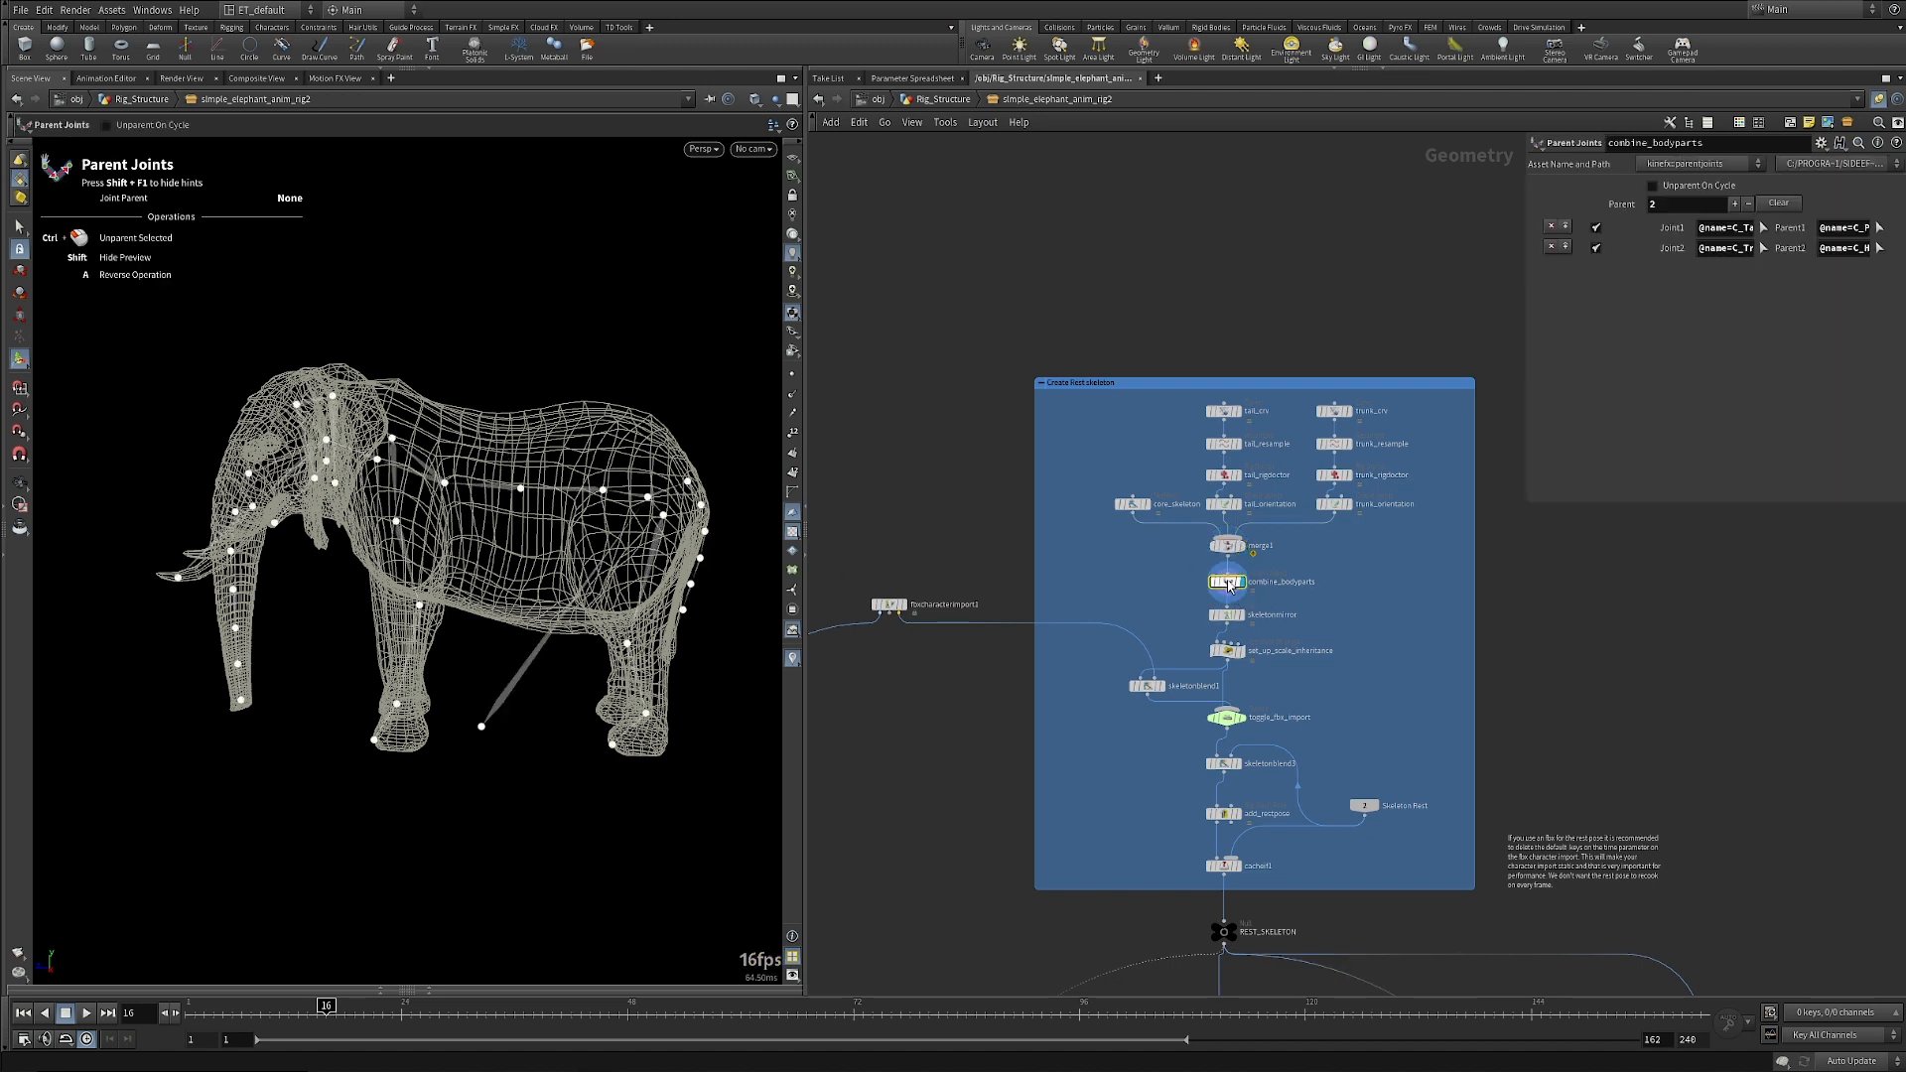
left_click_drag(535, 558, 718, 474)
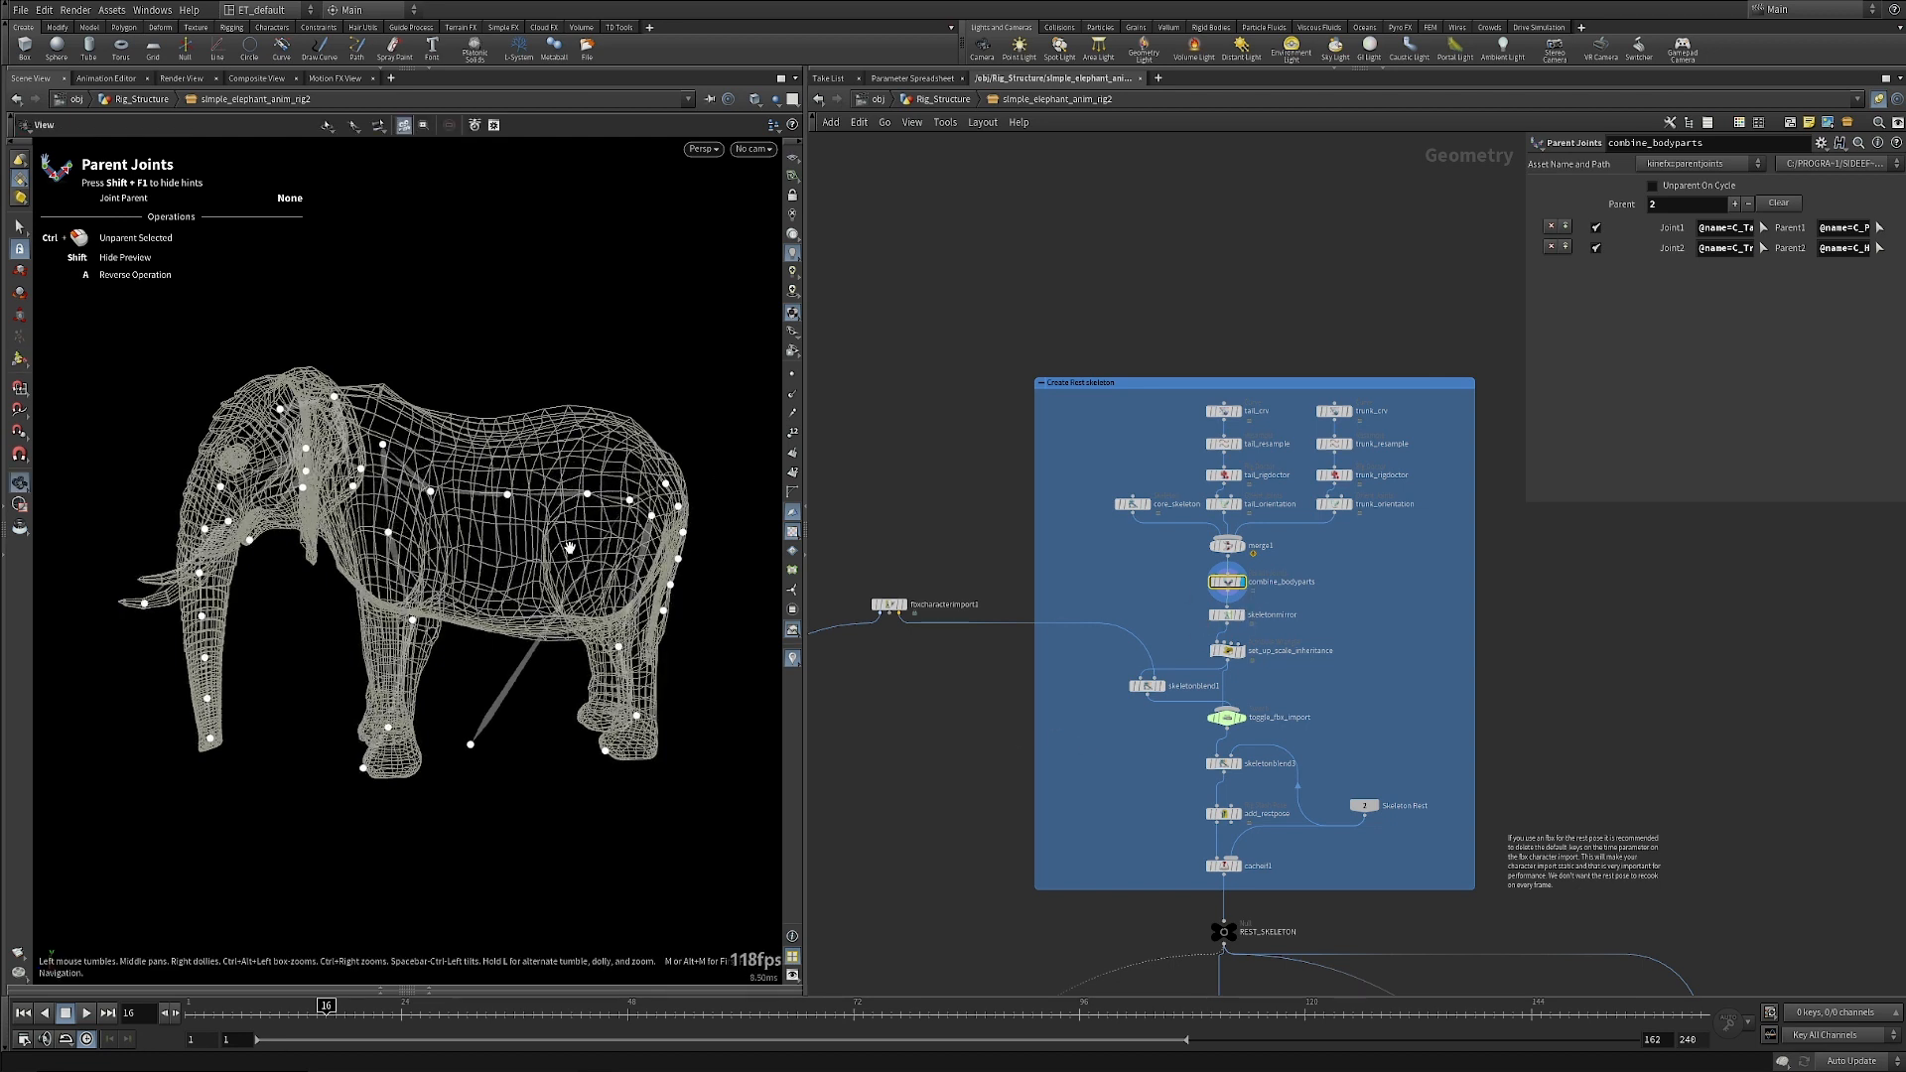
left_click_drag(516, 556, 645, 541)
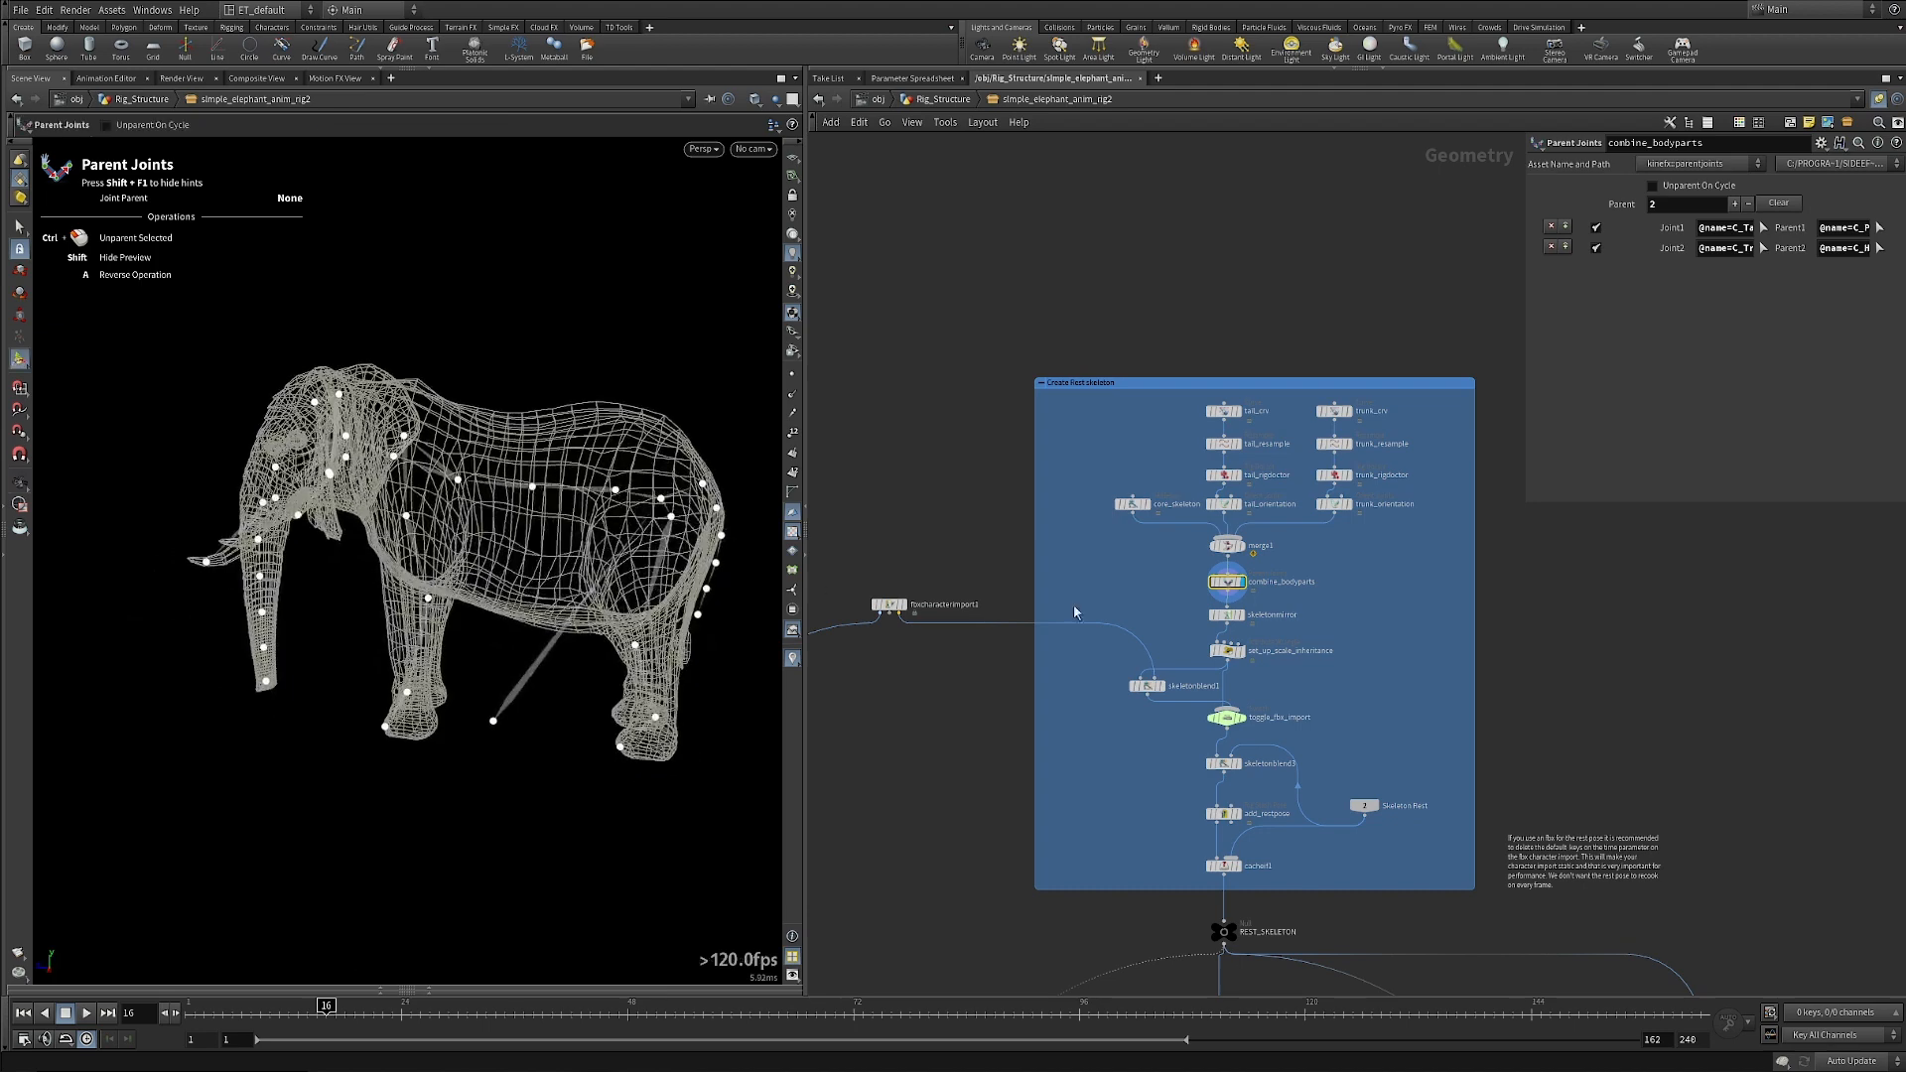
Inspect the mirrored joints of skeletonmirror and display the set_up_scale_inheritance wrangle with its VEX code.
left_click(1241, 617)
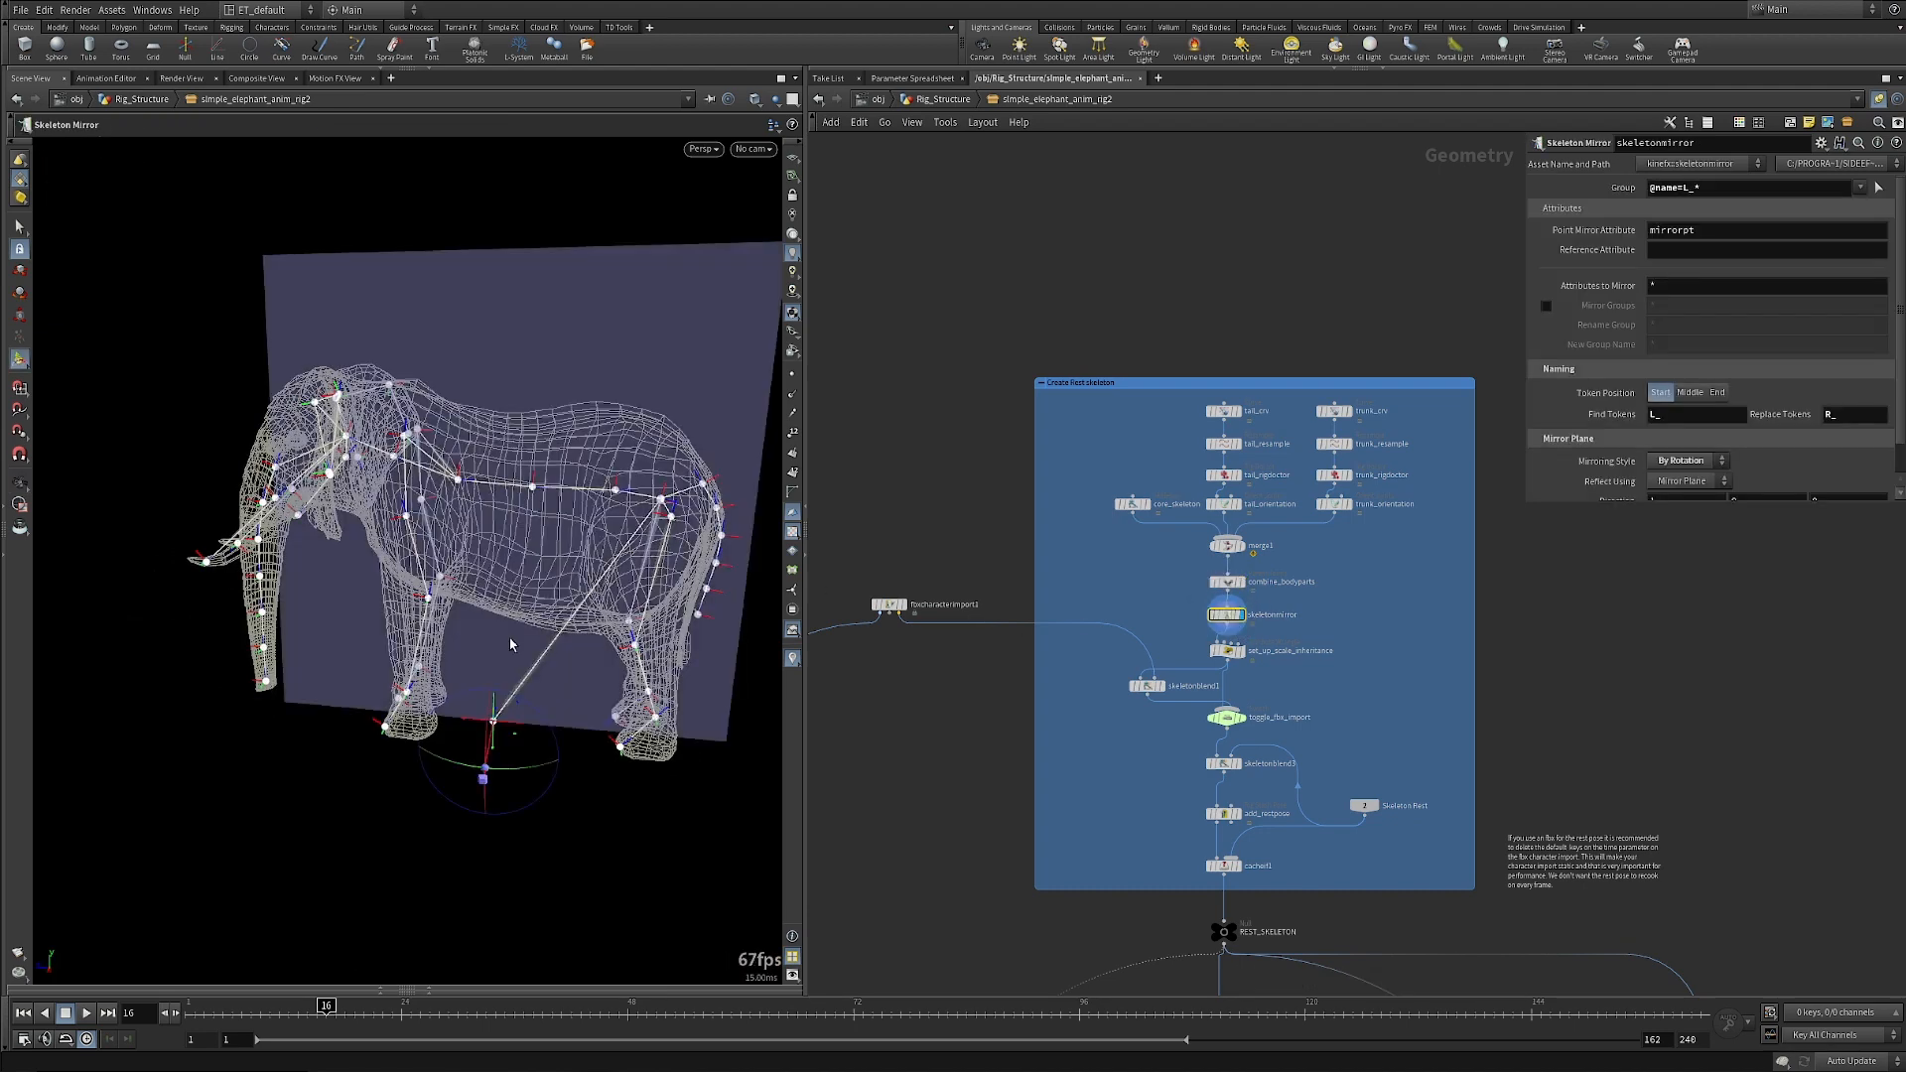
mouse_move(497, 539)
left_mouse_down()
mouse_move(427, 551)
mouse_move(541, 568)
mouse_move(478, 541)
left_mouse_up()
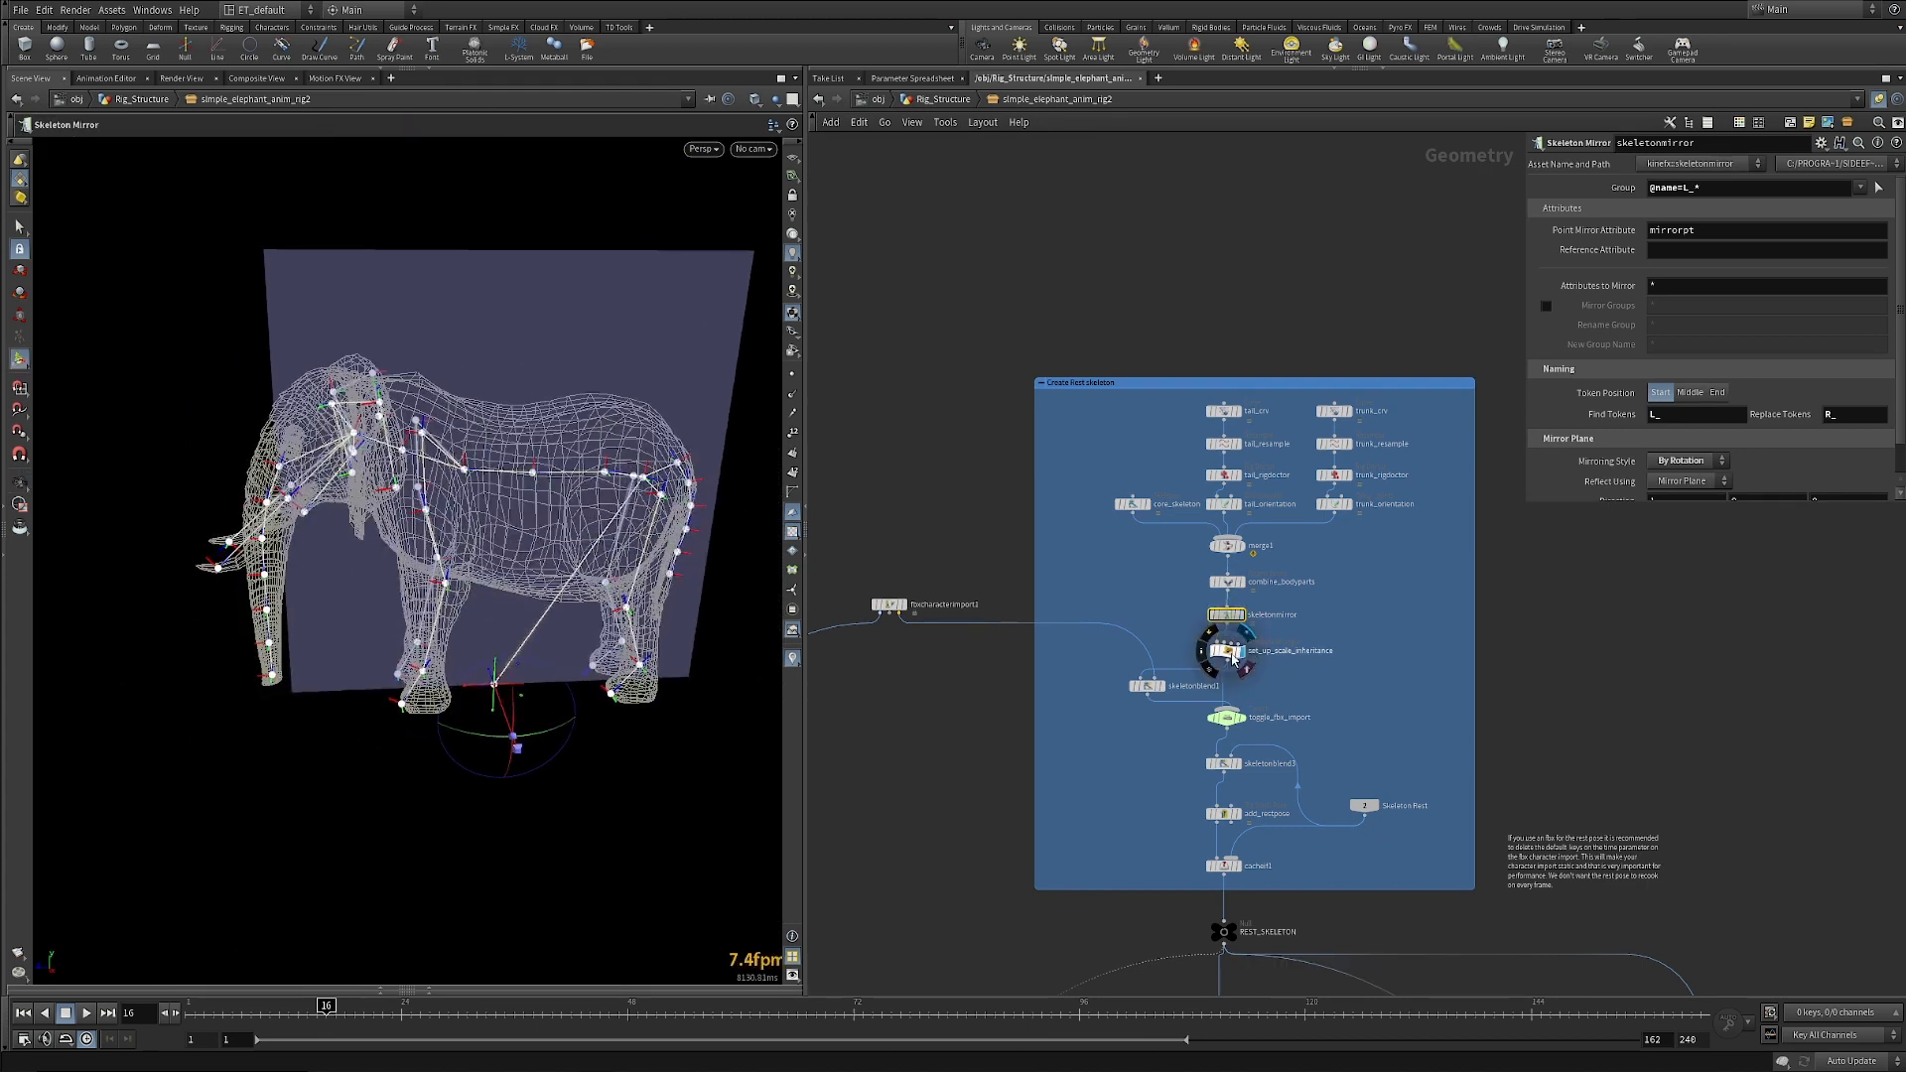
left_click(1229, 655)
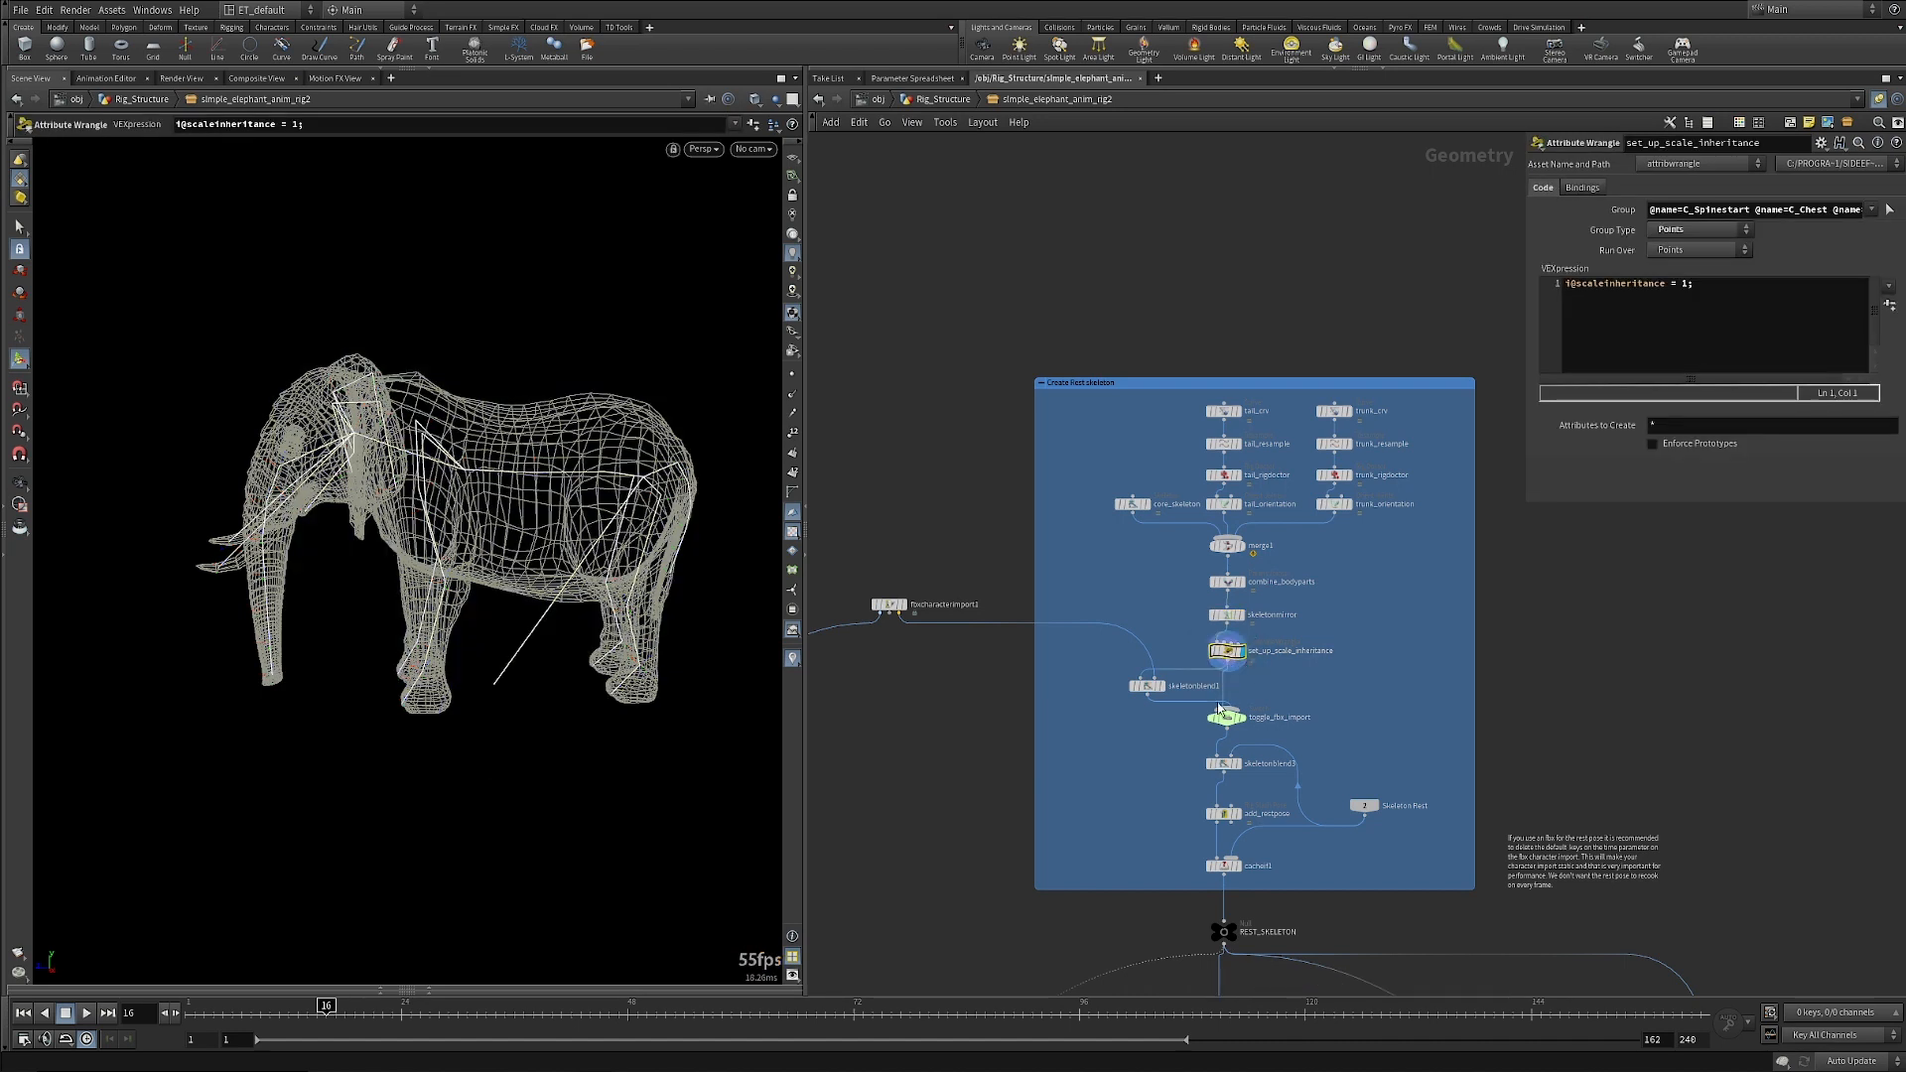
key("Escape")
left_click_drag(434, 534, 482, 583)
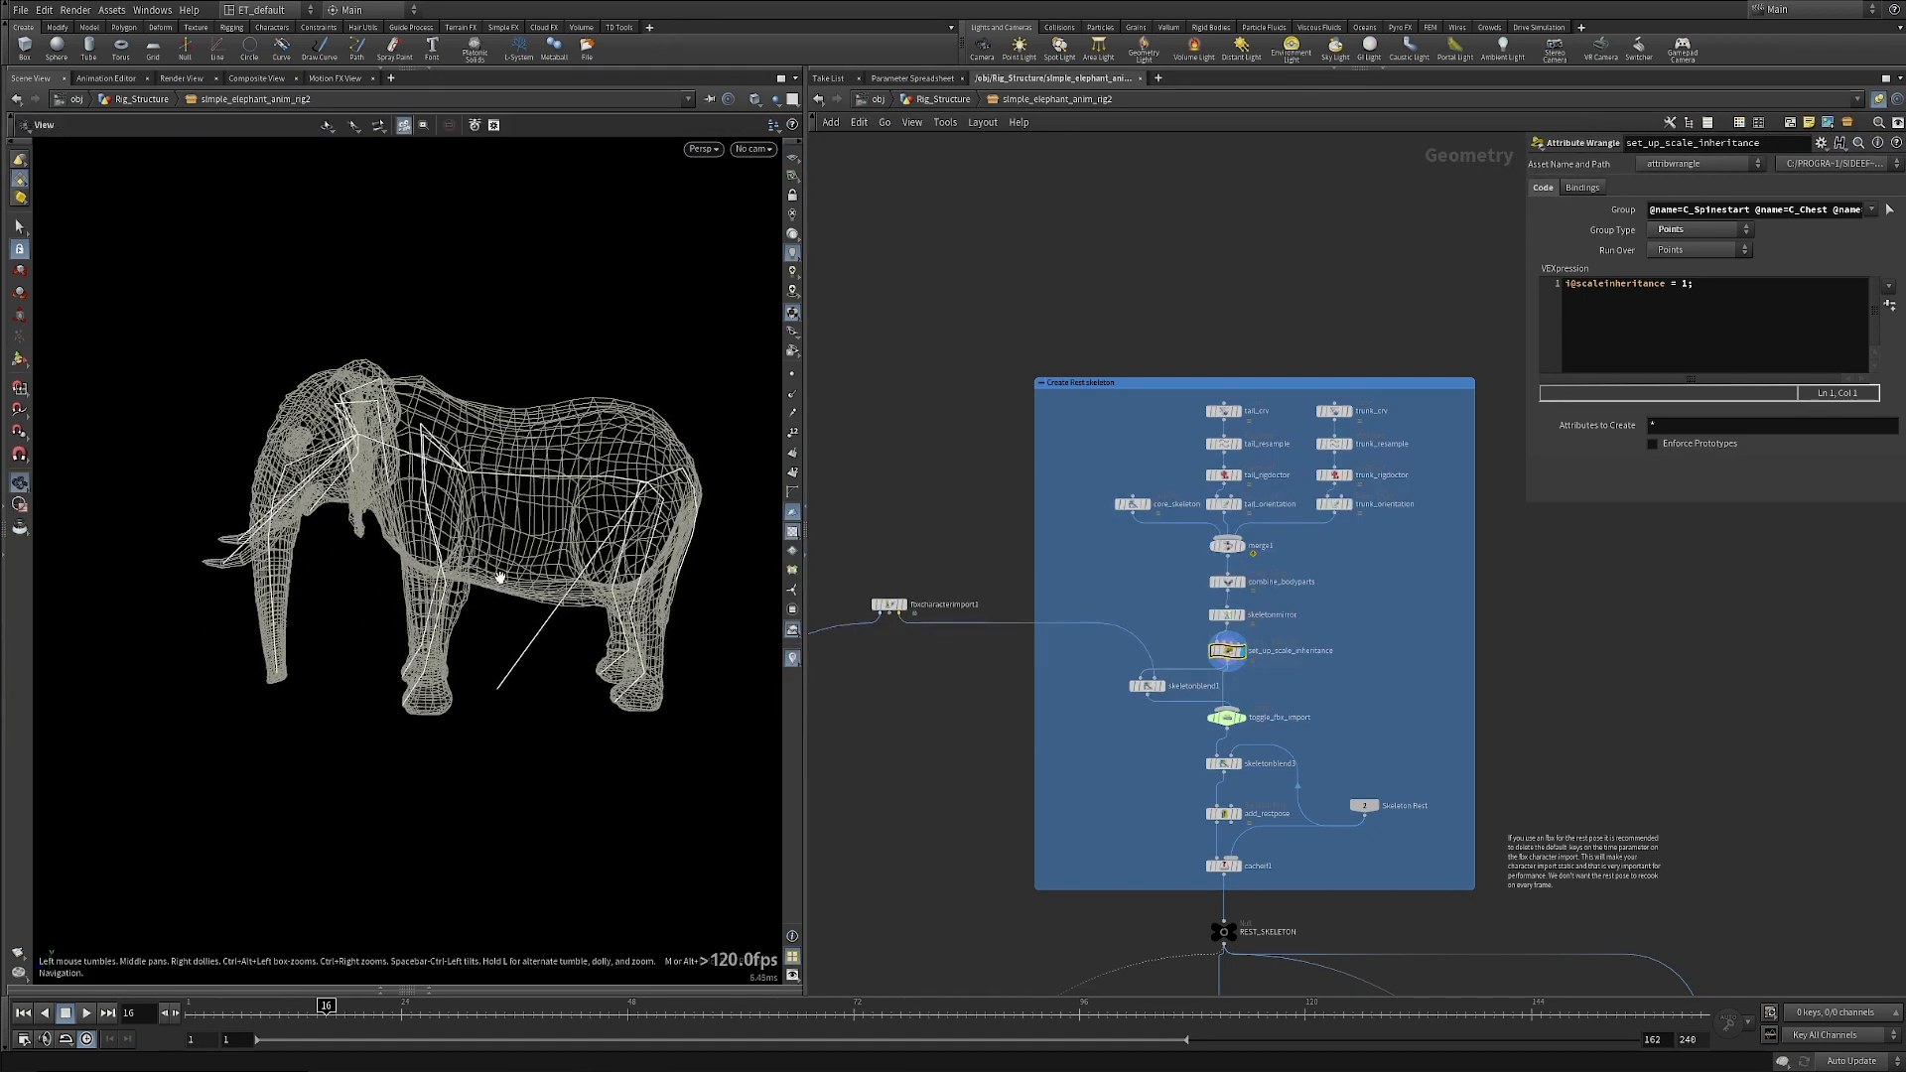
middle_click_drag(502, 579, 487, 582, "alt")
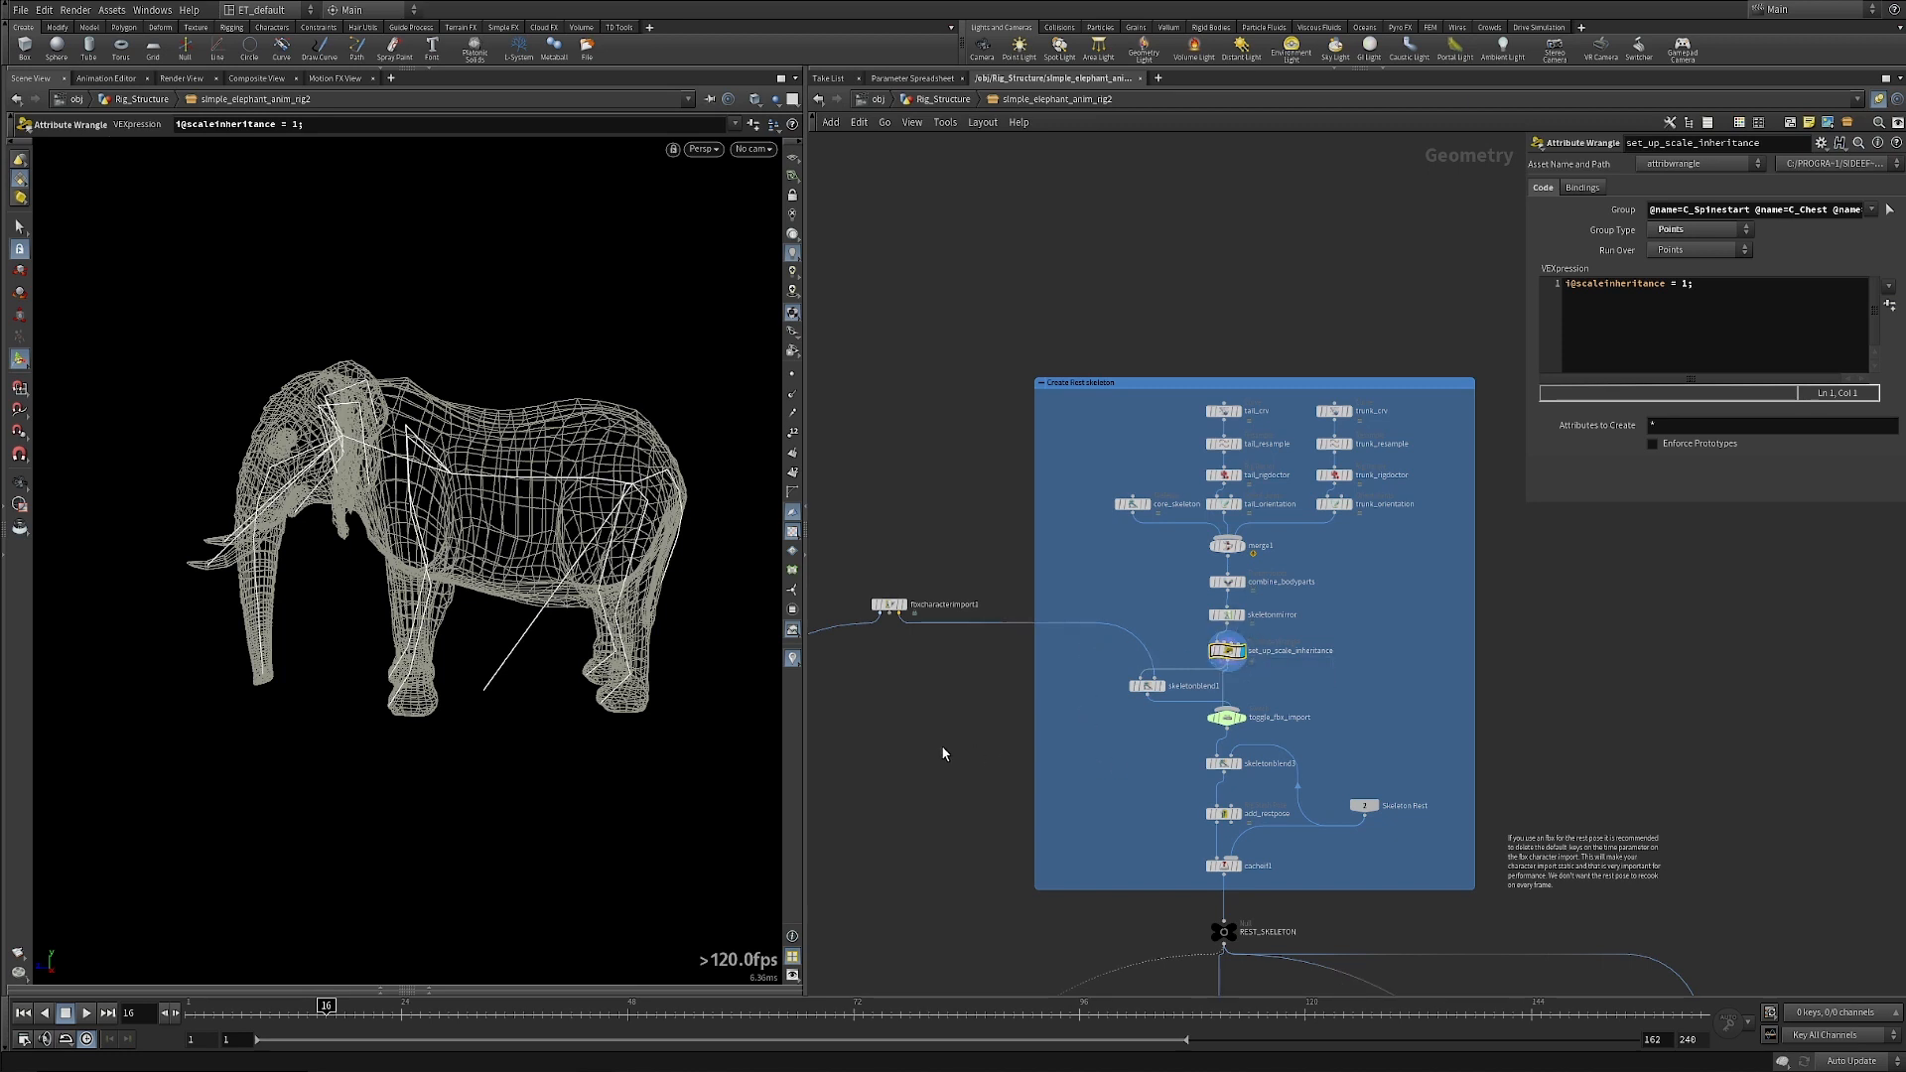
Show the Input Files parameters of simple_elephant_anim_rig2 at the Rig_Structure level and return inside the rig network.
middle_click_drag(993, 736, 1025, 706)
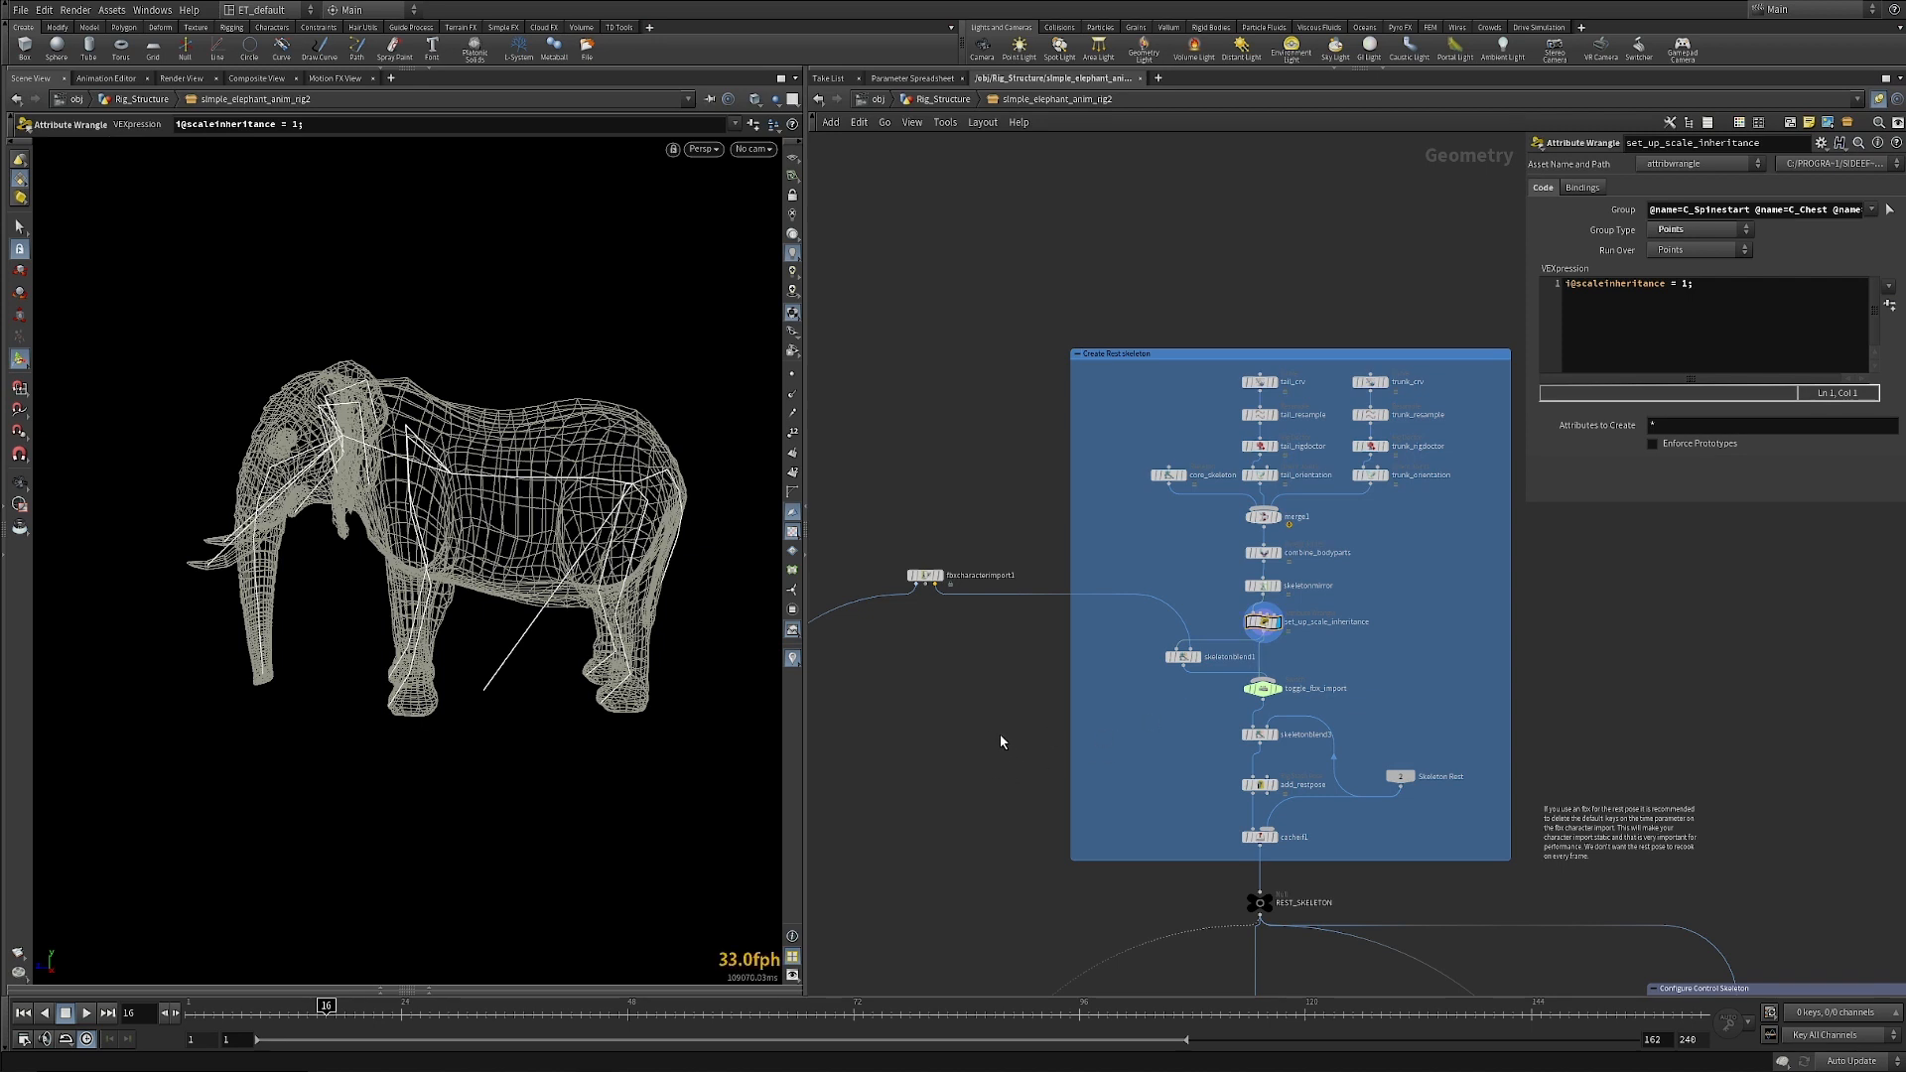
key("u")
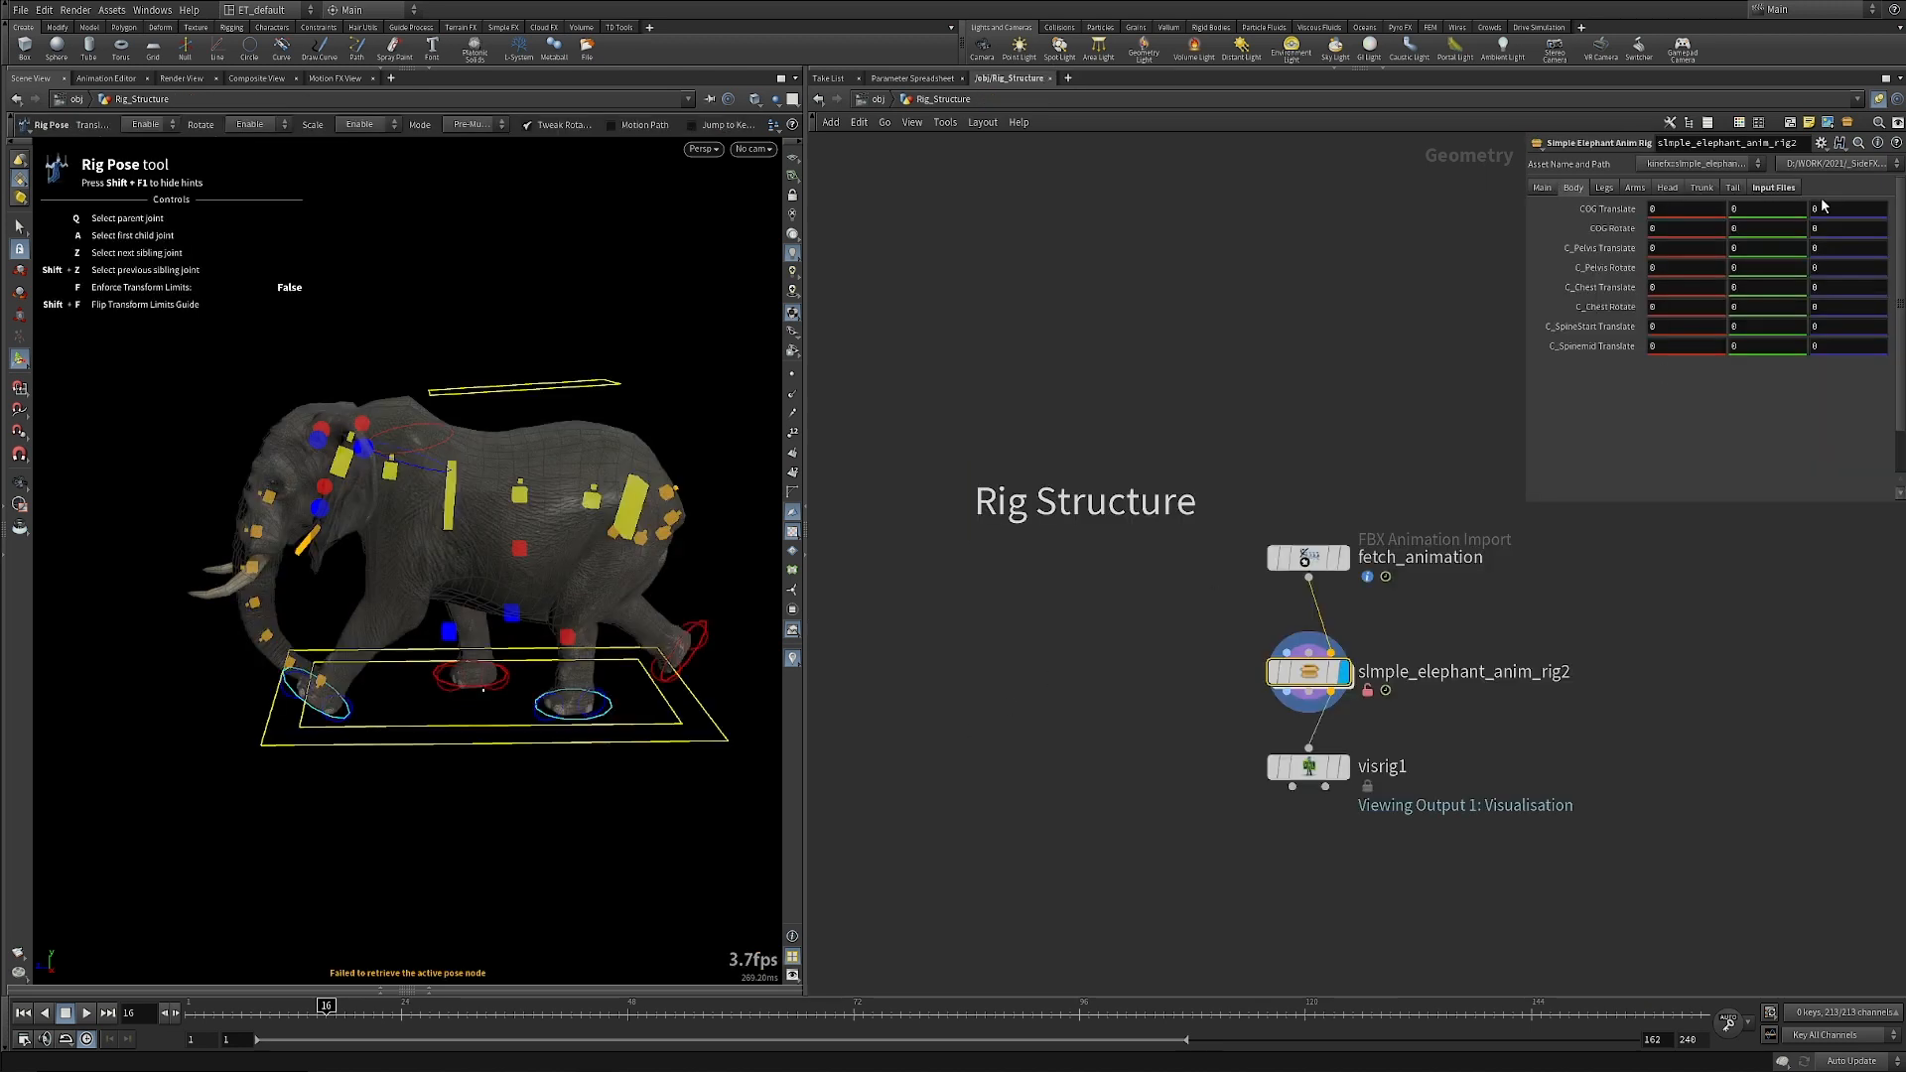
left_click(1769, 186)
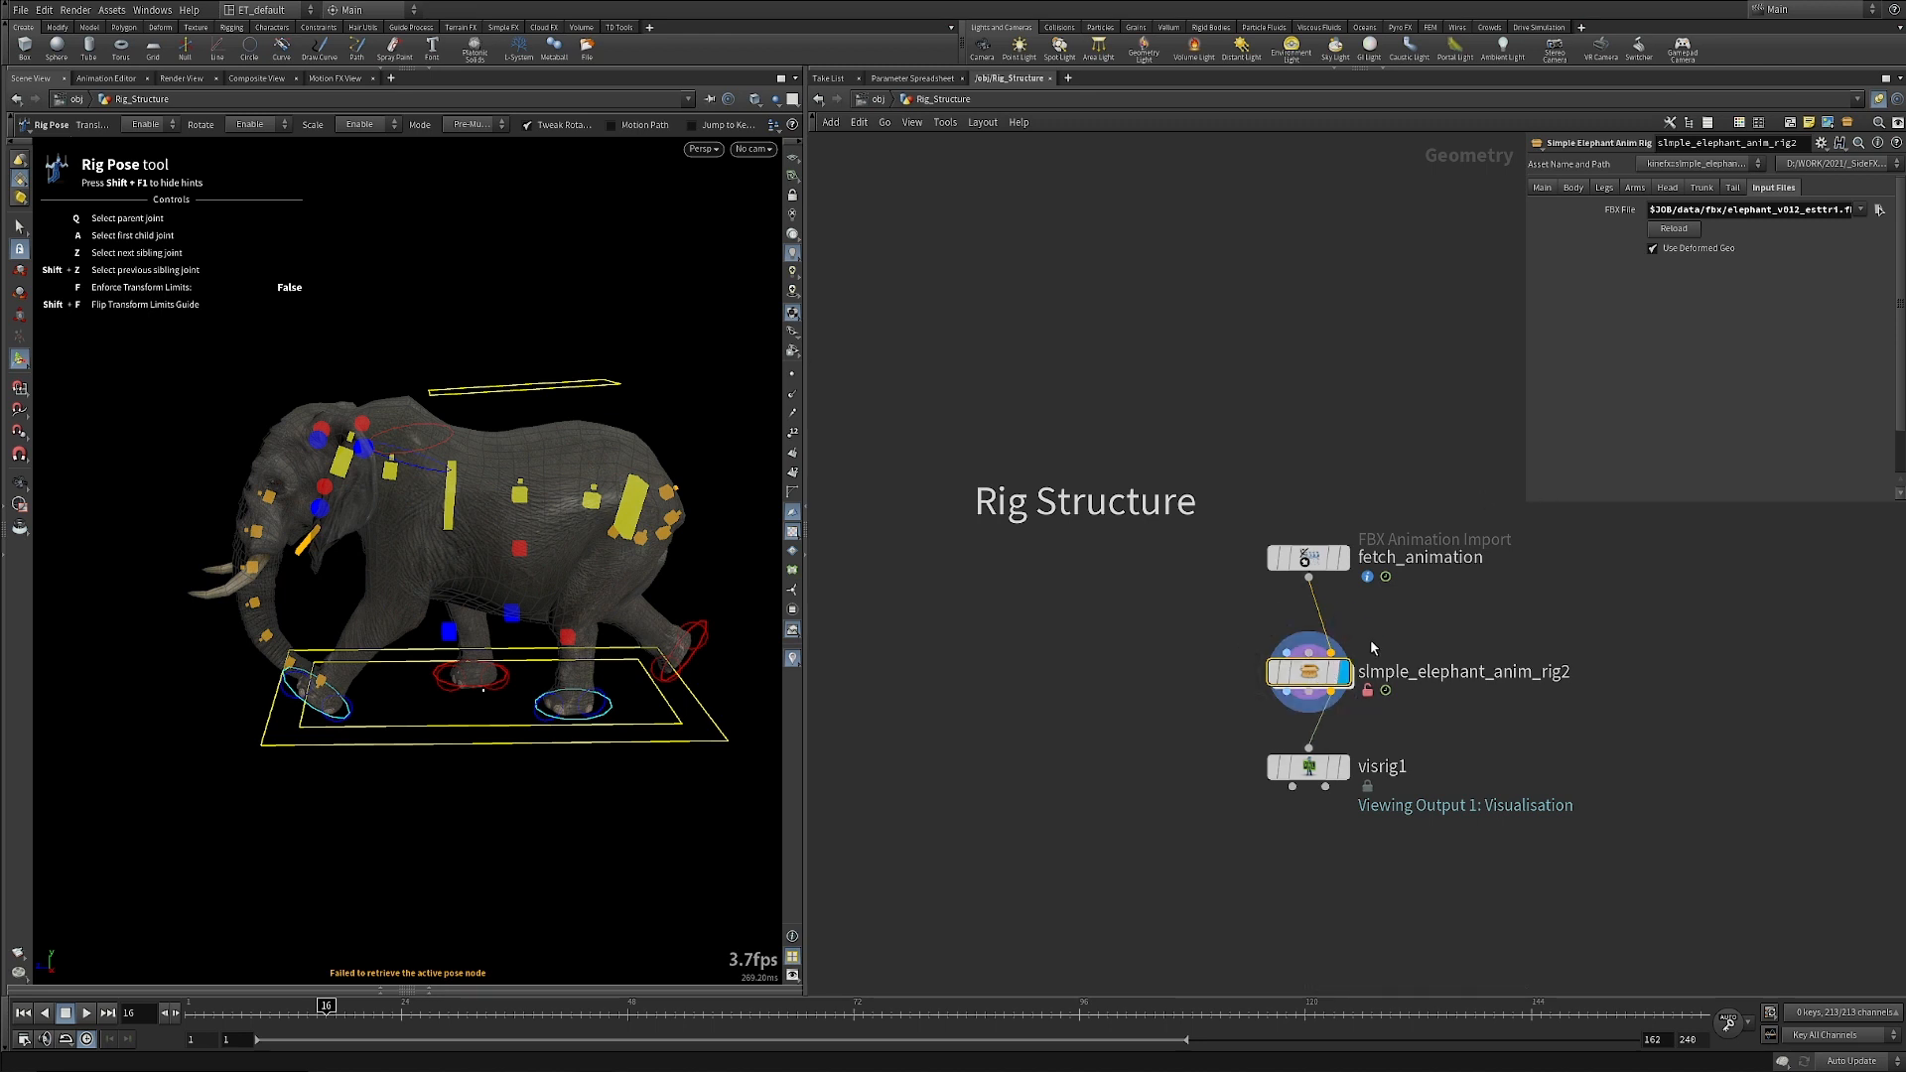
mouse_move(1304, 685)
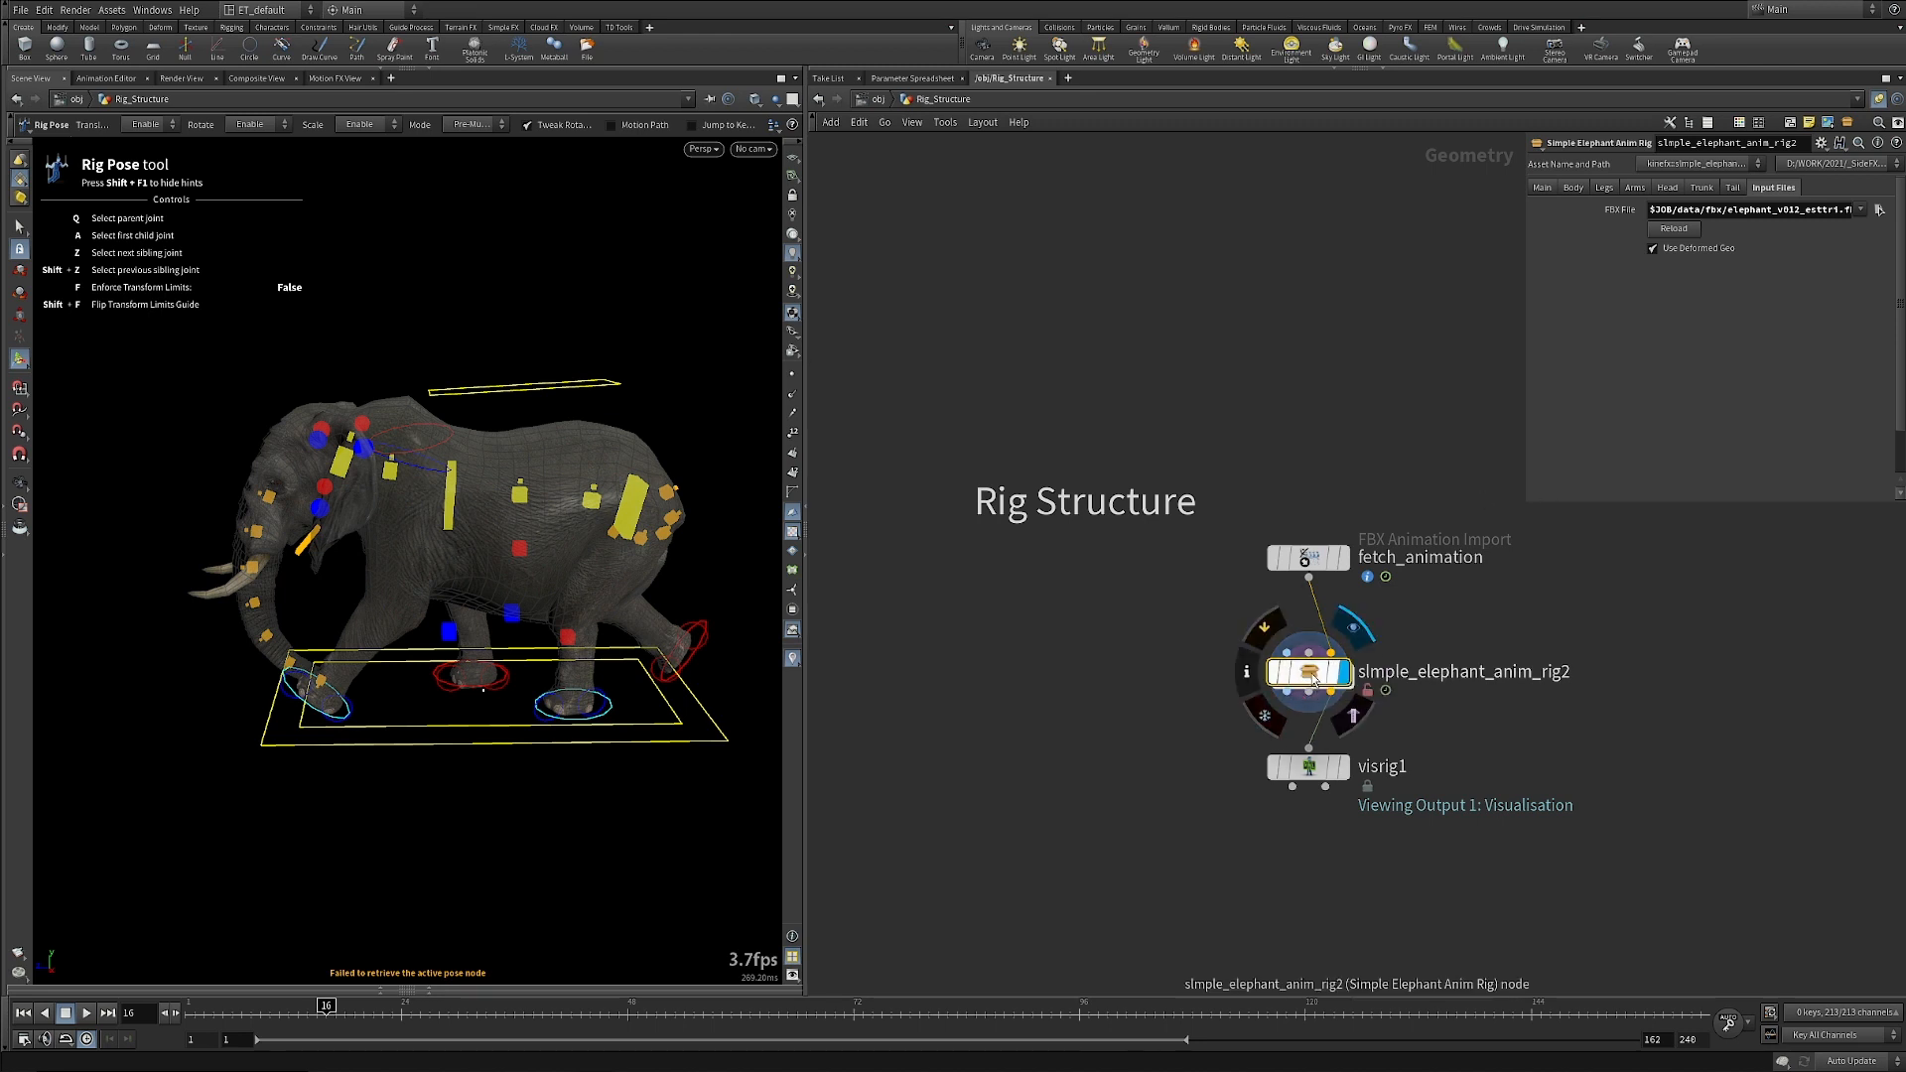
double_click(1312, 678)
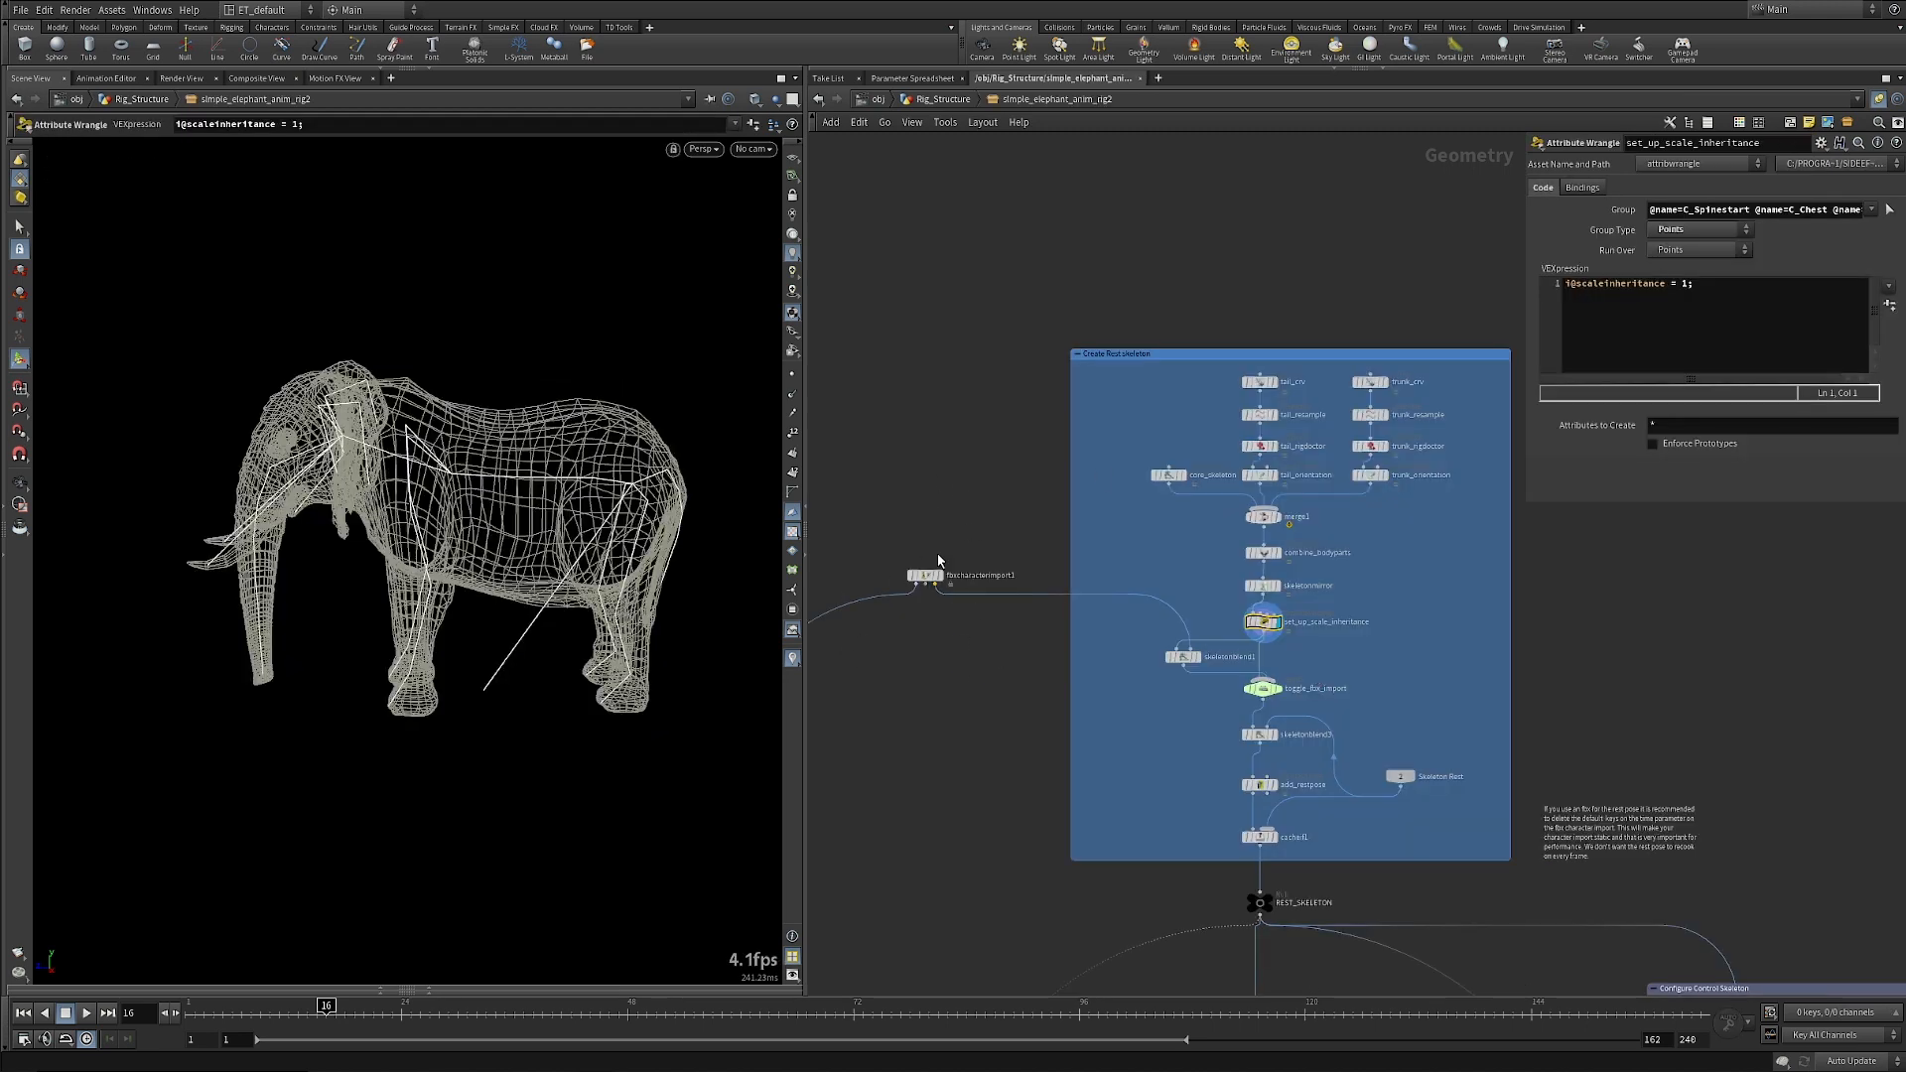
Examine the timing settings and imported skeleton of fbxcharacterimport1, and display skeletonblend1 with its blend settings.
left_click(926, 577)
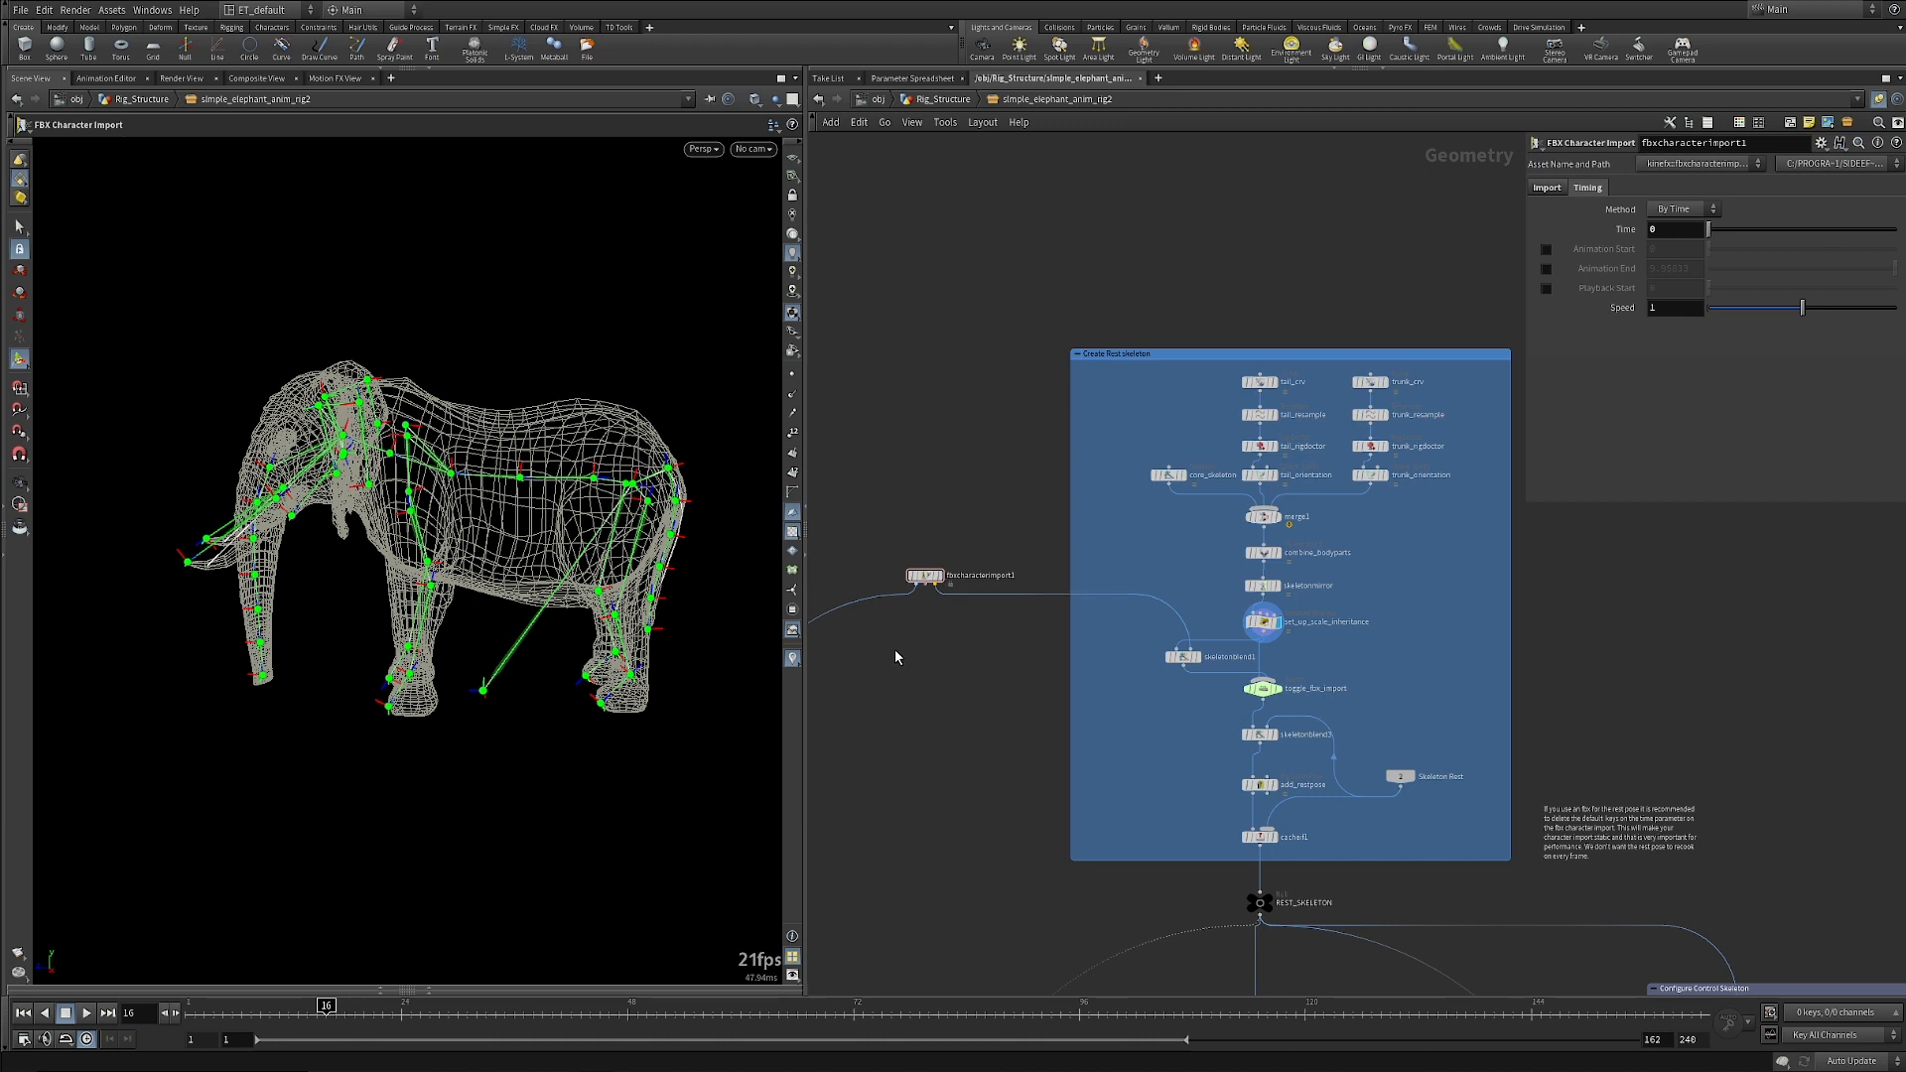
key("Escape")
mouse_move(553, 689)
left_mouse_down()
mouse_move(528, 706)
mouse_move(545, 681)
left_mouse_up()
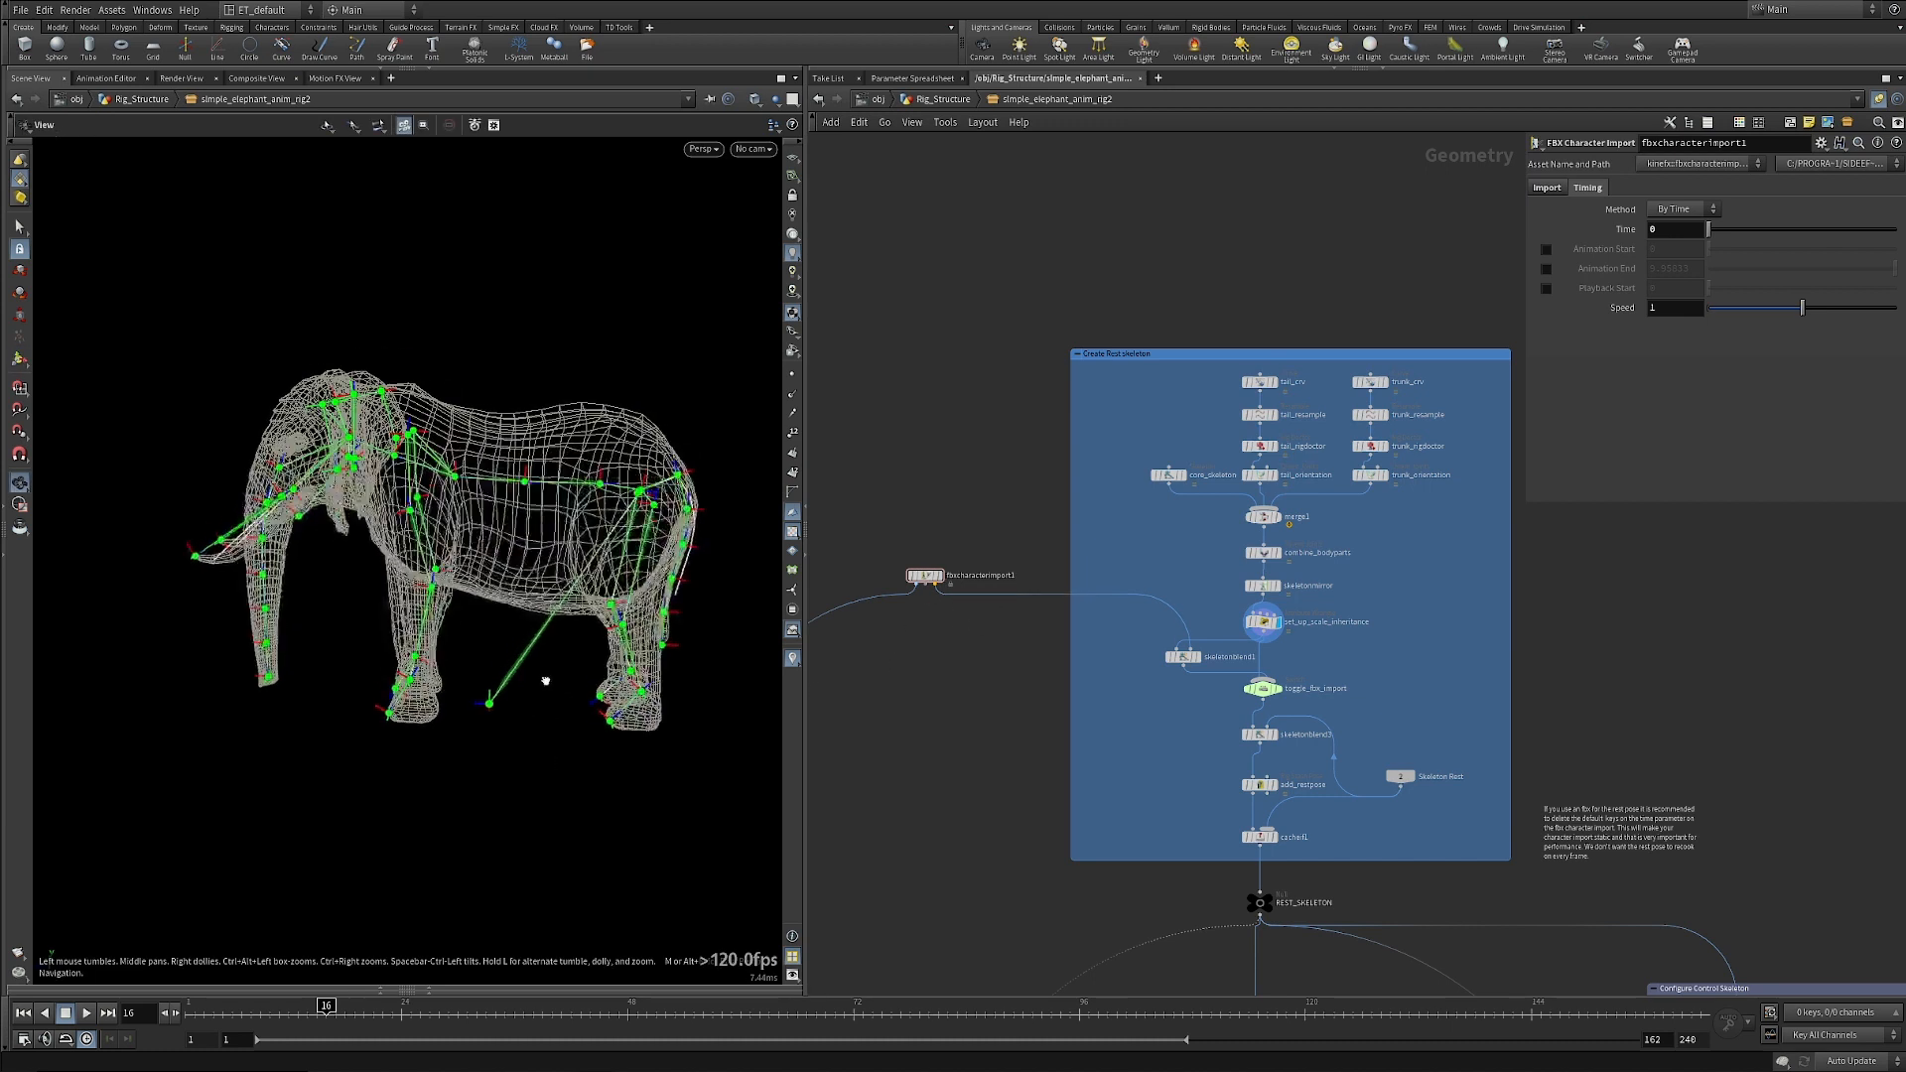
middle_click_drag(536, 731, 512, 745, "alt")
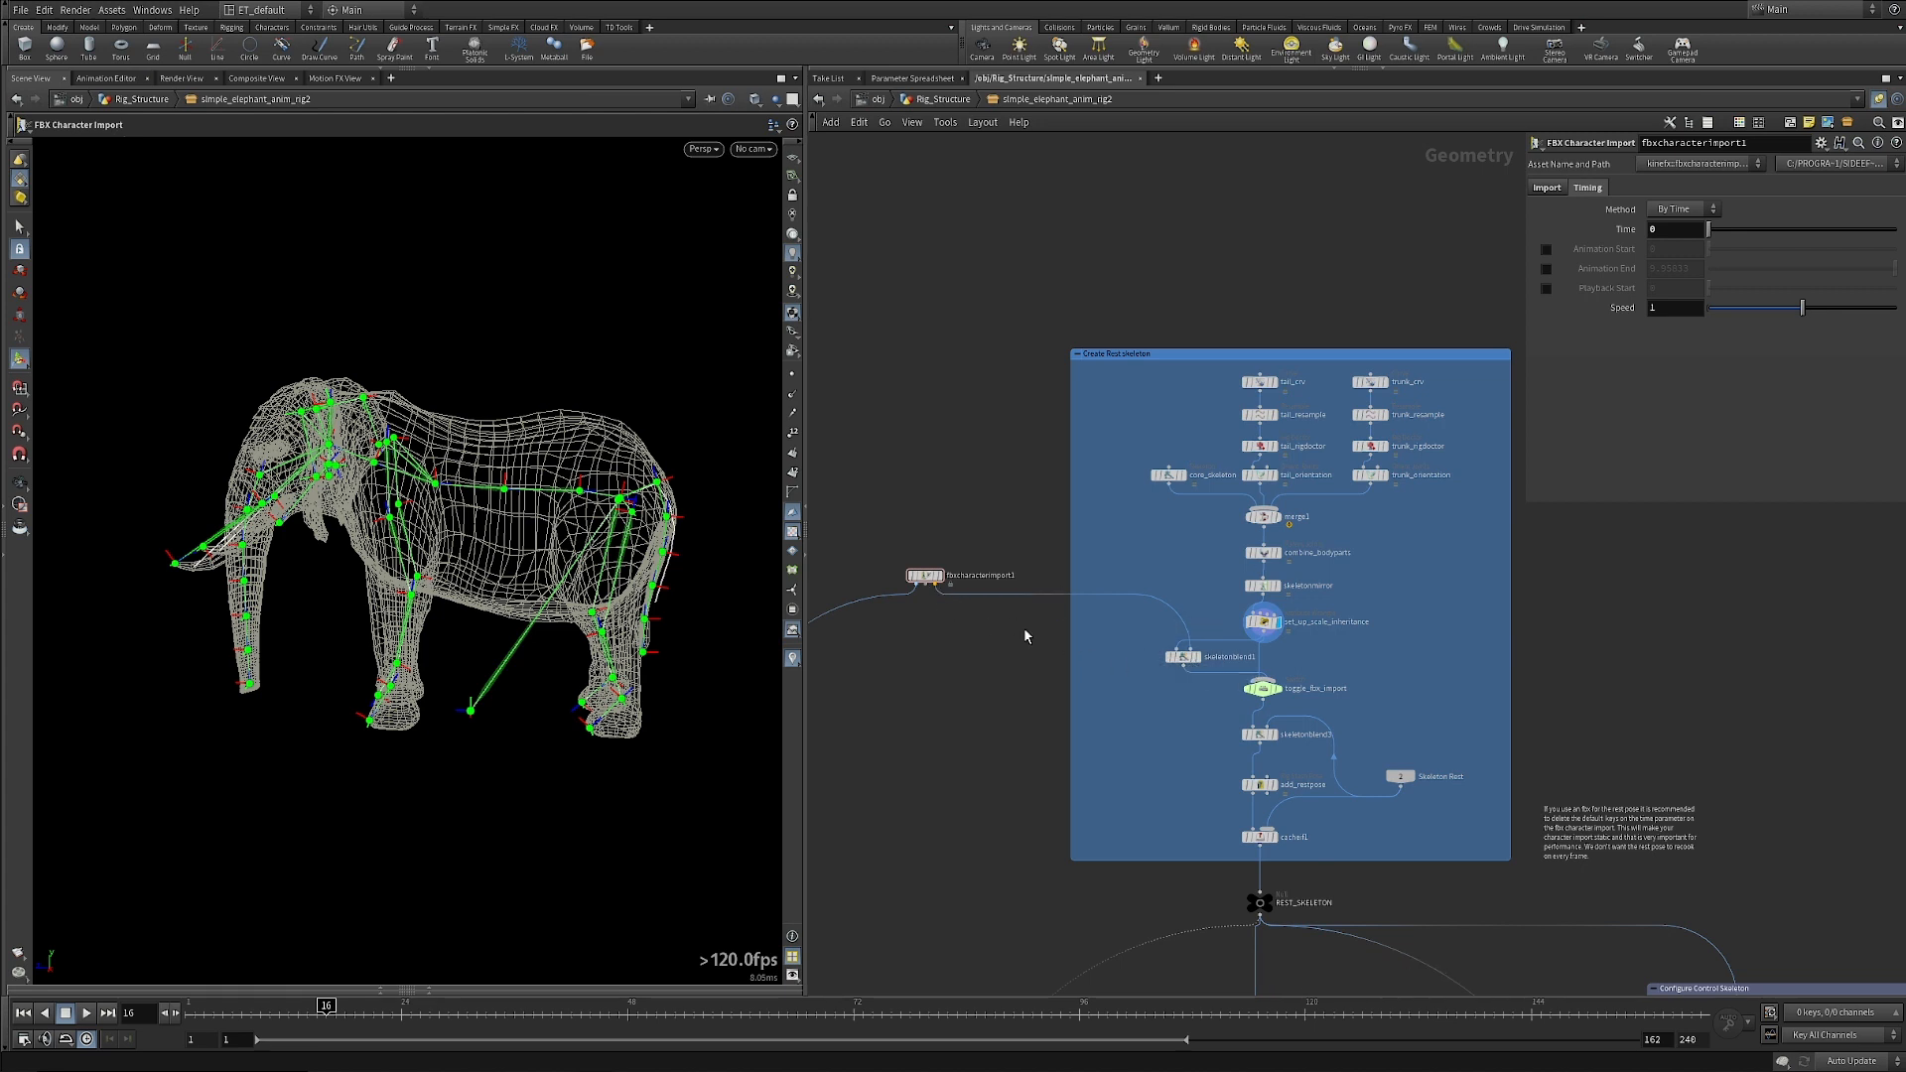
left_click(924, 576)
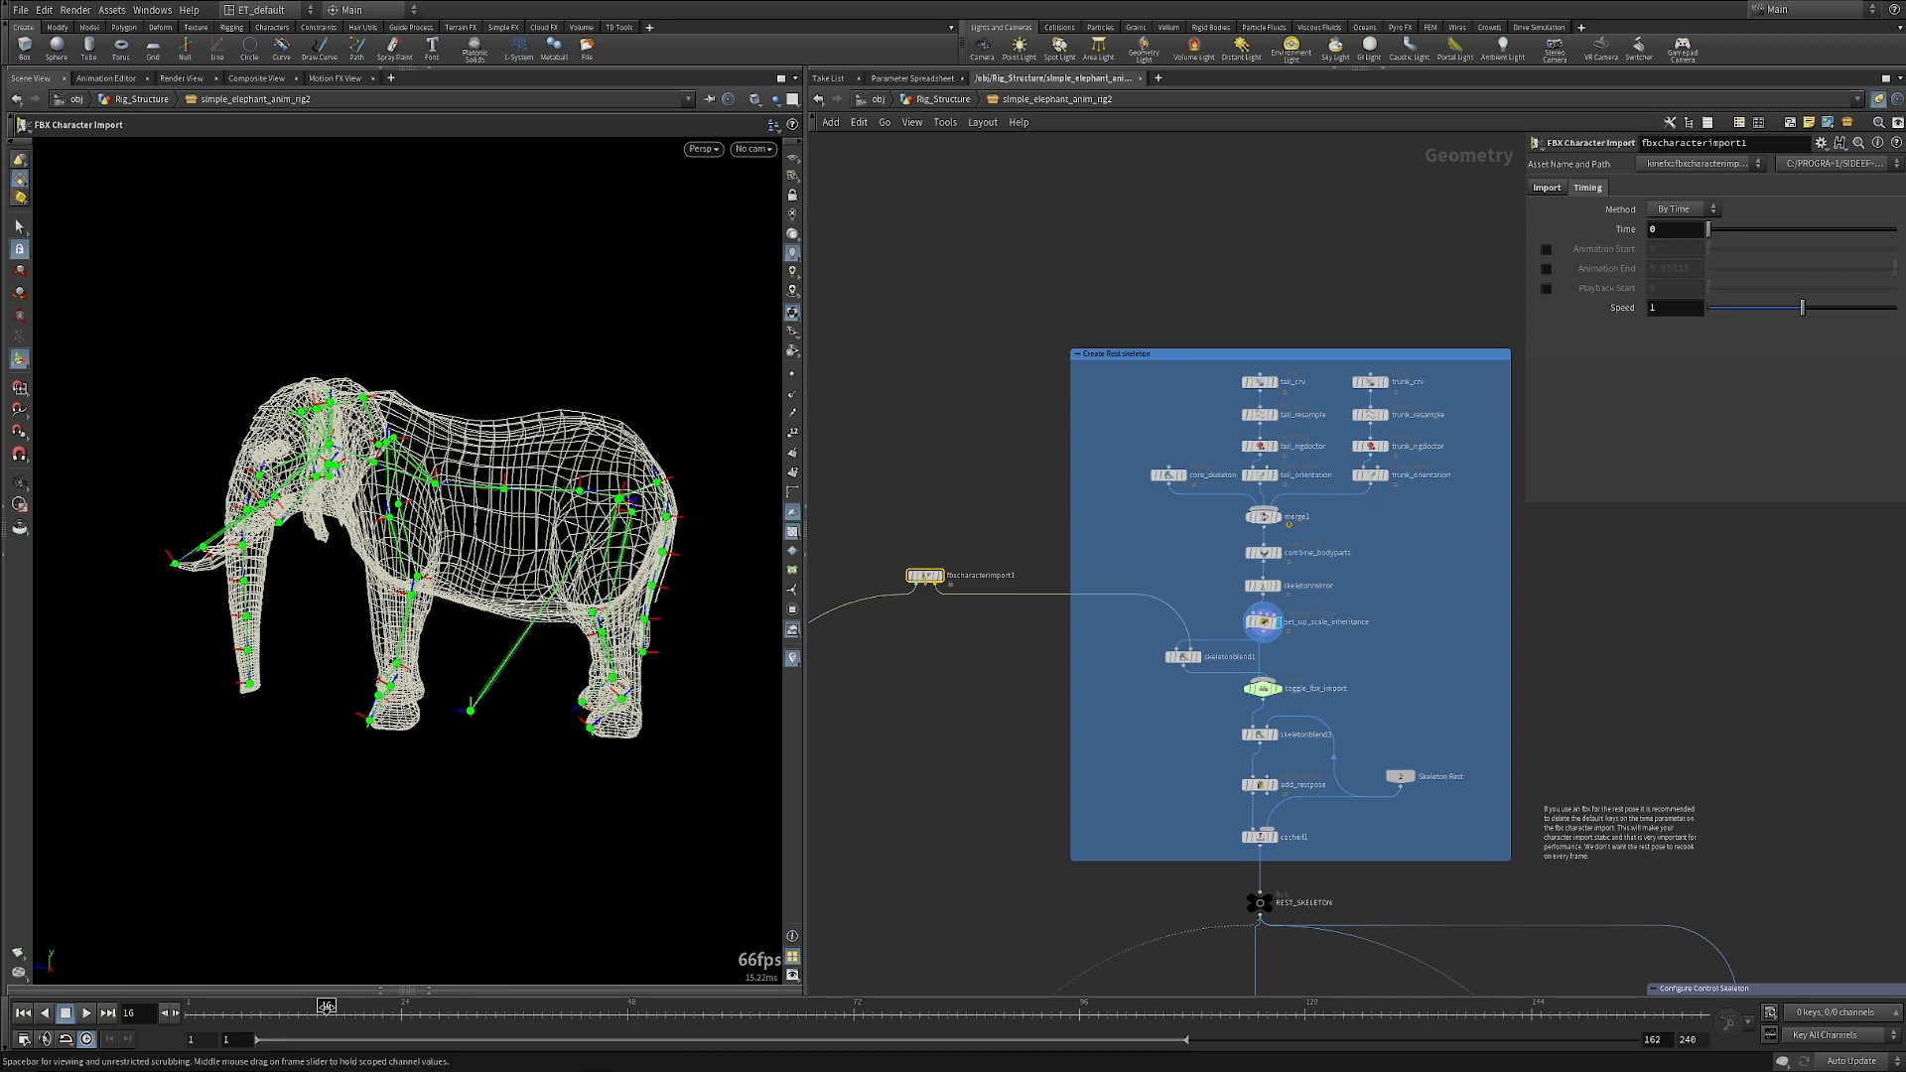
mouse_move(327, 1008)
left_mouse_down()
mouse_move(401, 1009)
mouse_move(326, 1011)
left_mouse_up()
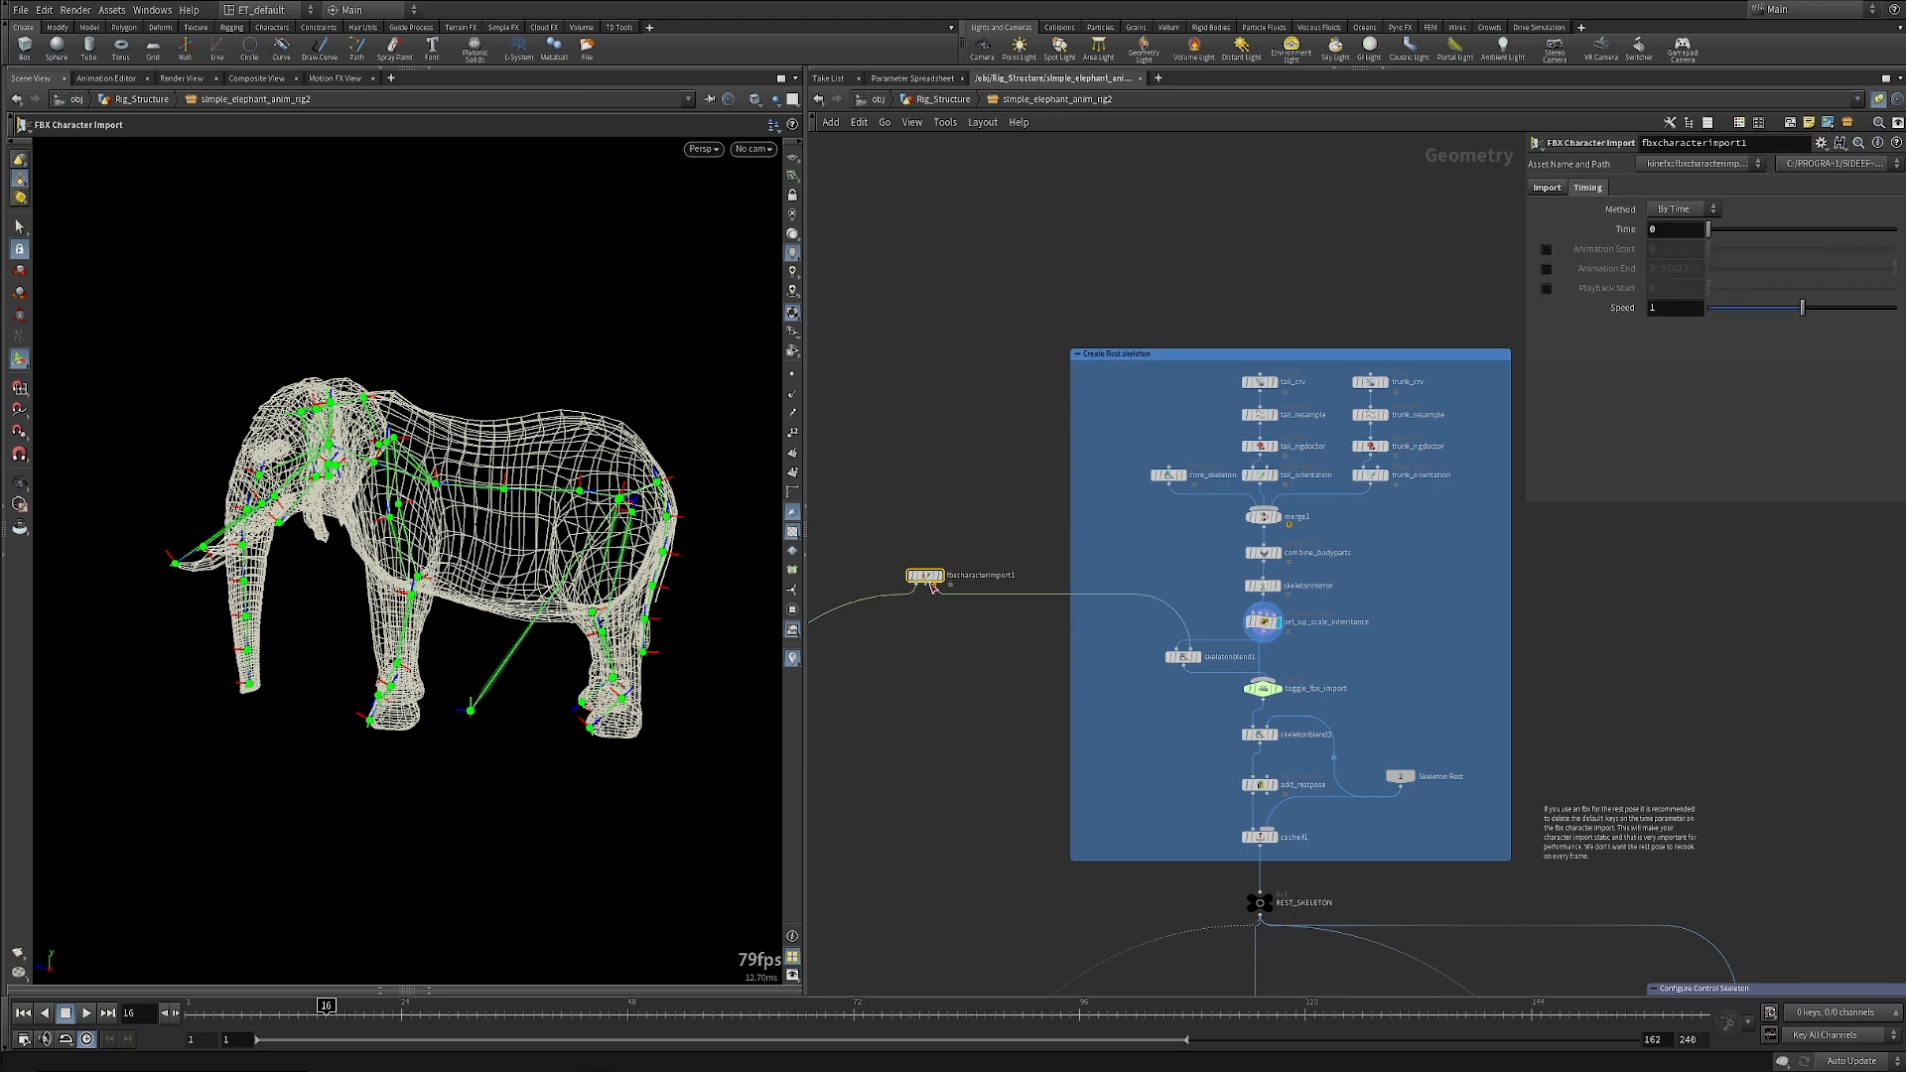
left_click(1185, 660)
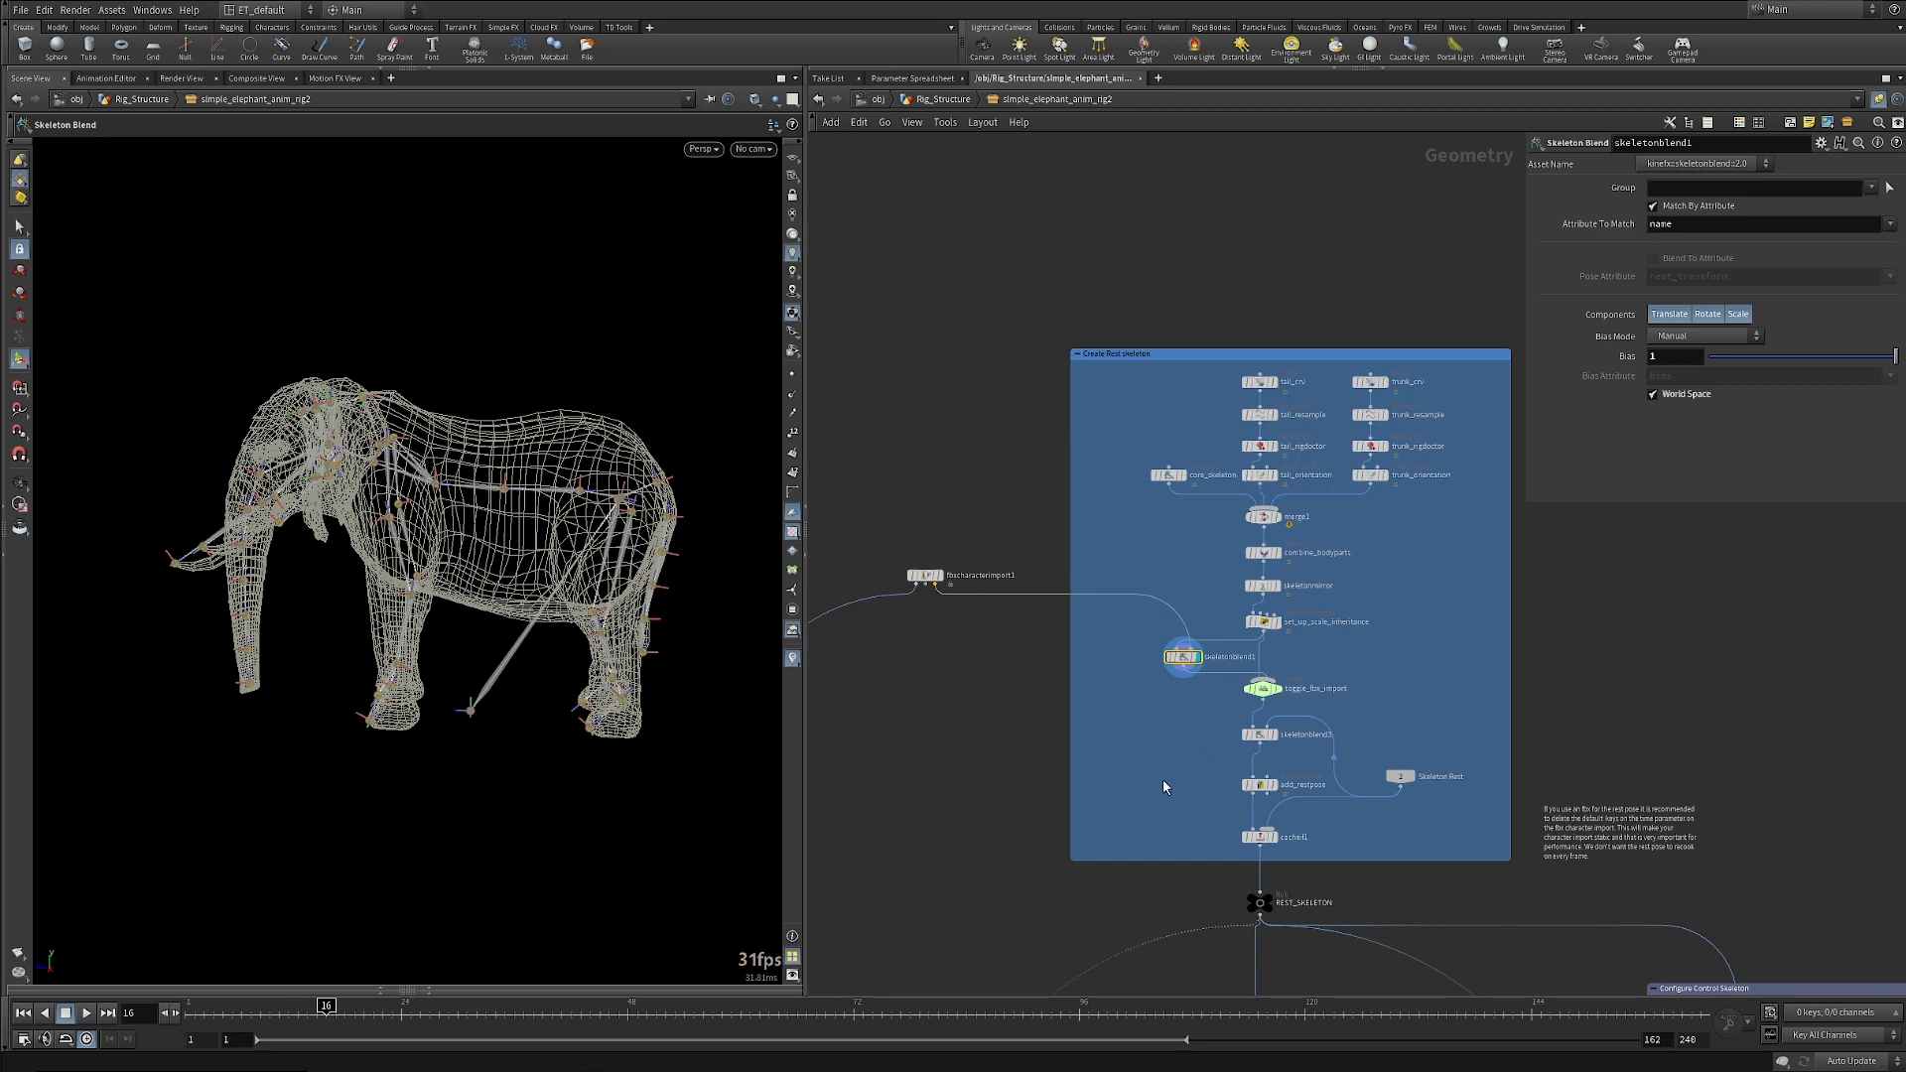
Locate the skeleton rest input in the rest skeleton group, check the rig's inputs at the Rig_Structure level, and return inside.
scroll(1171, 767, "down", 1)
middle_click_drag(1148, 824, 1064, 762)
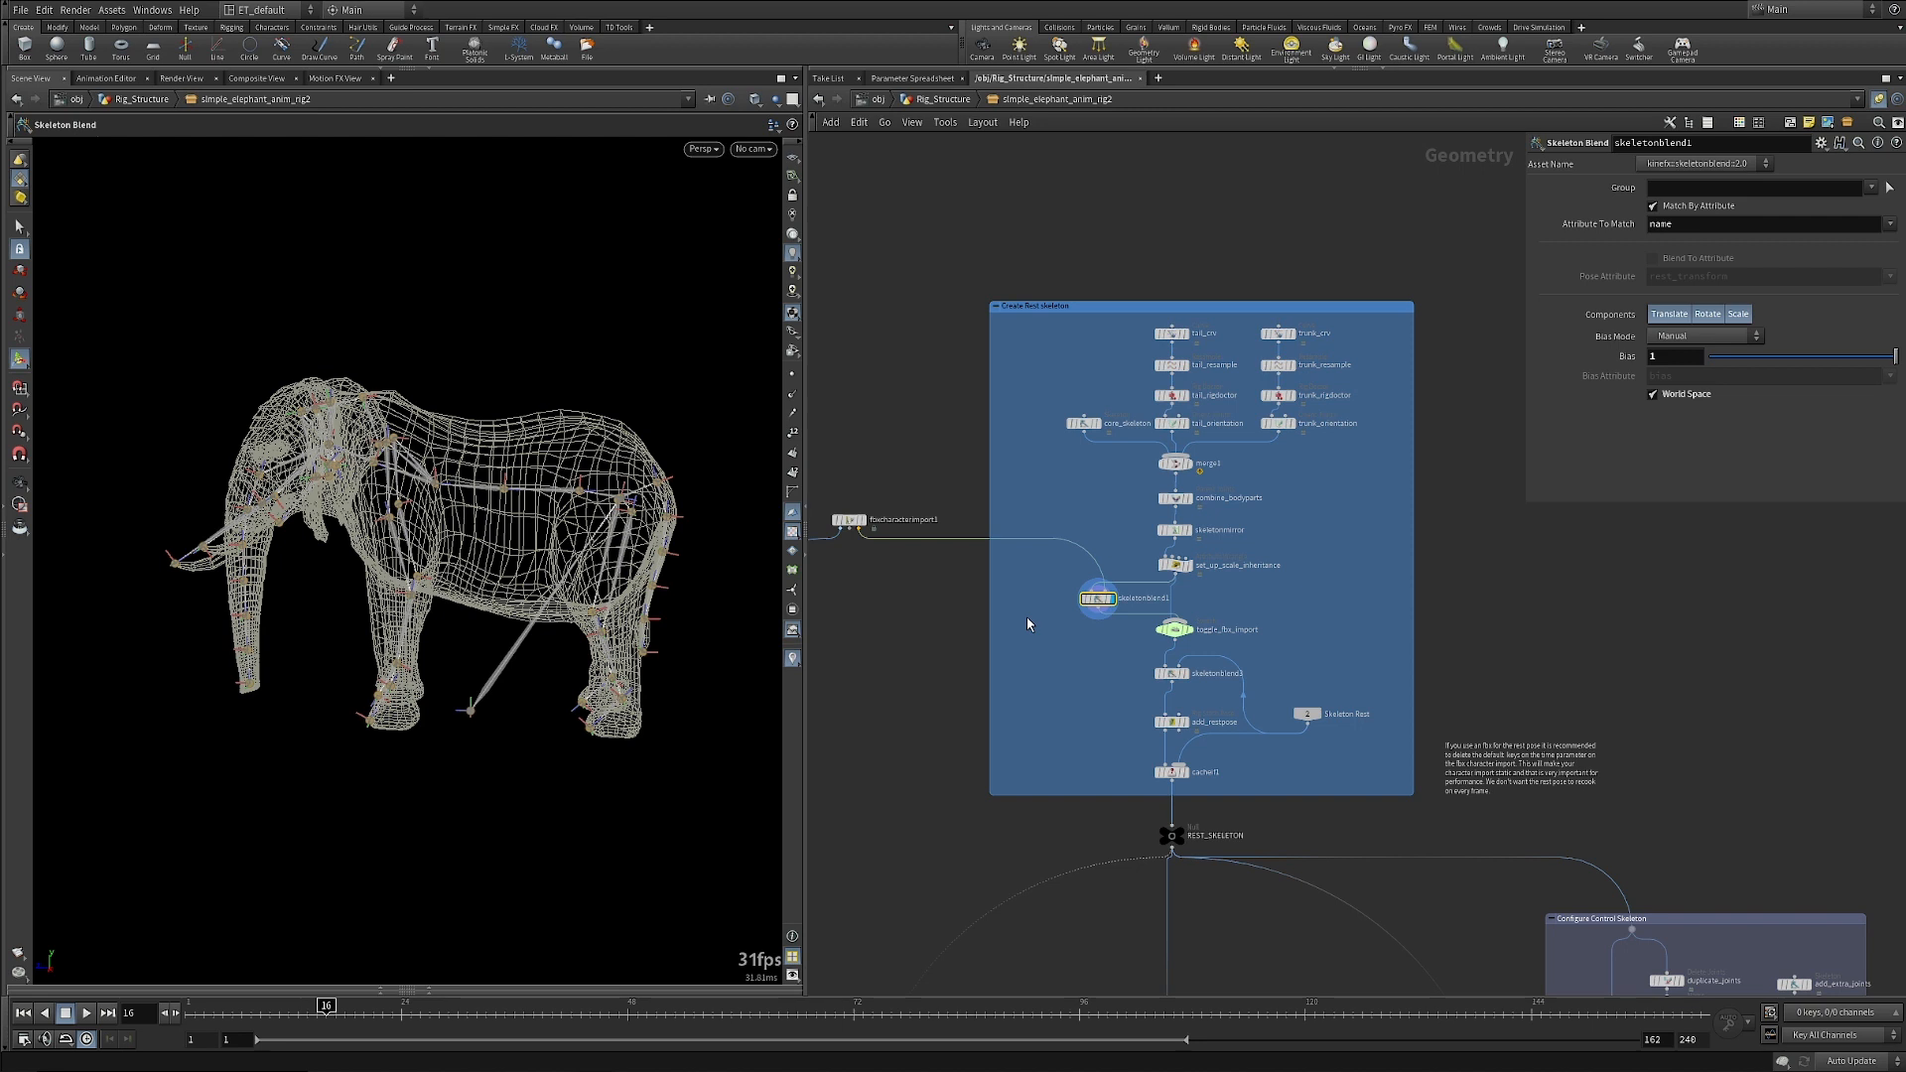
middle_click_drag(1092, 740, 1054, 640)
scroll(1072, 626, "up", 3)
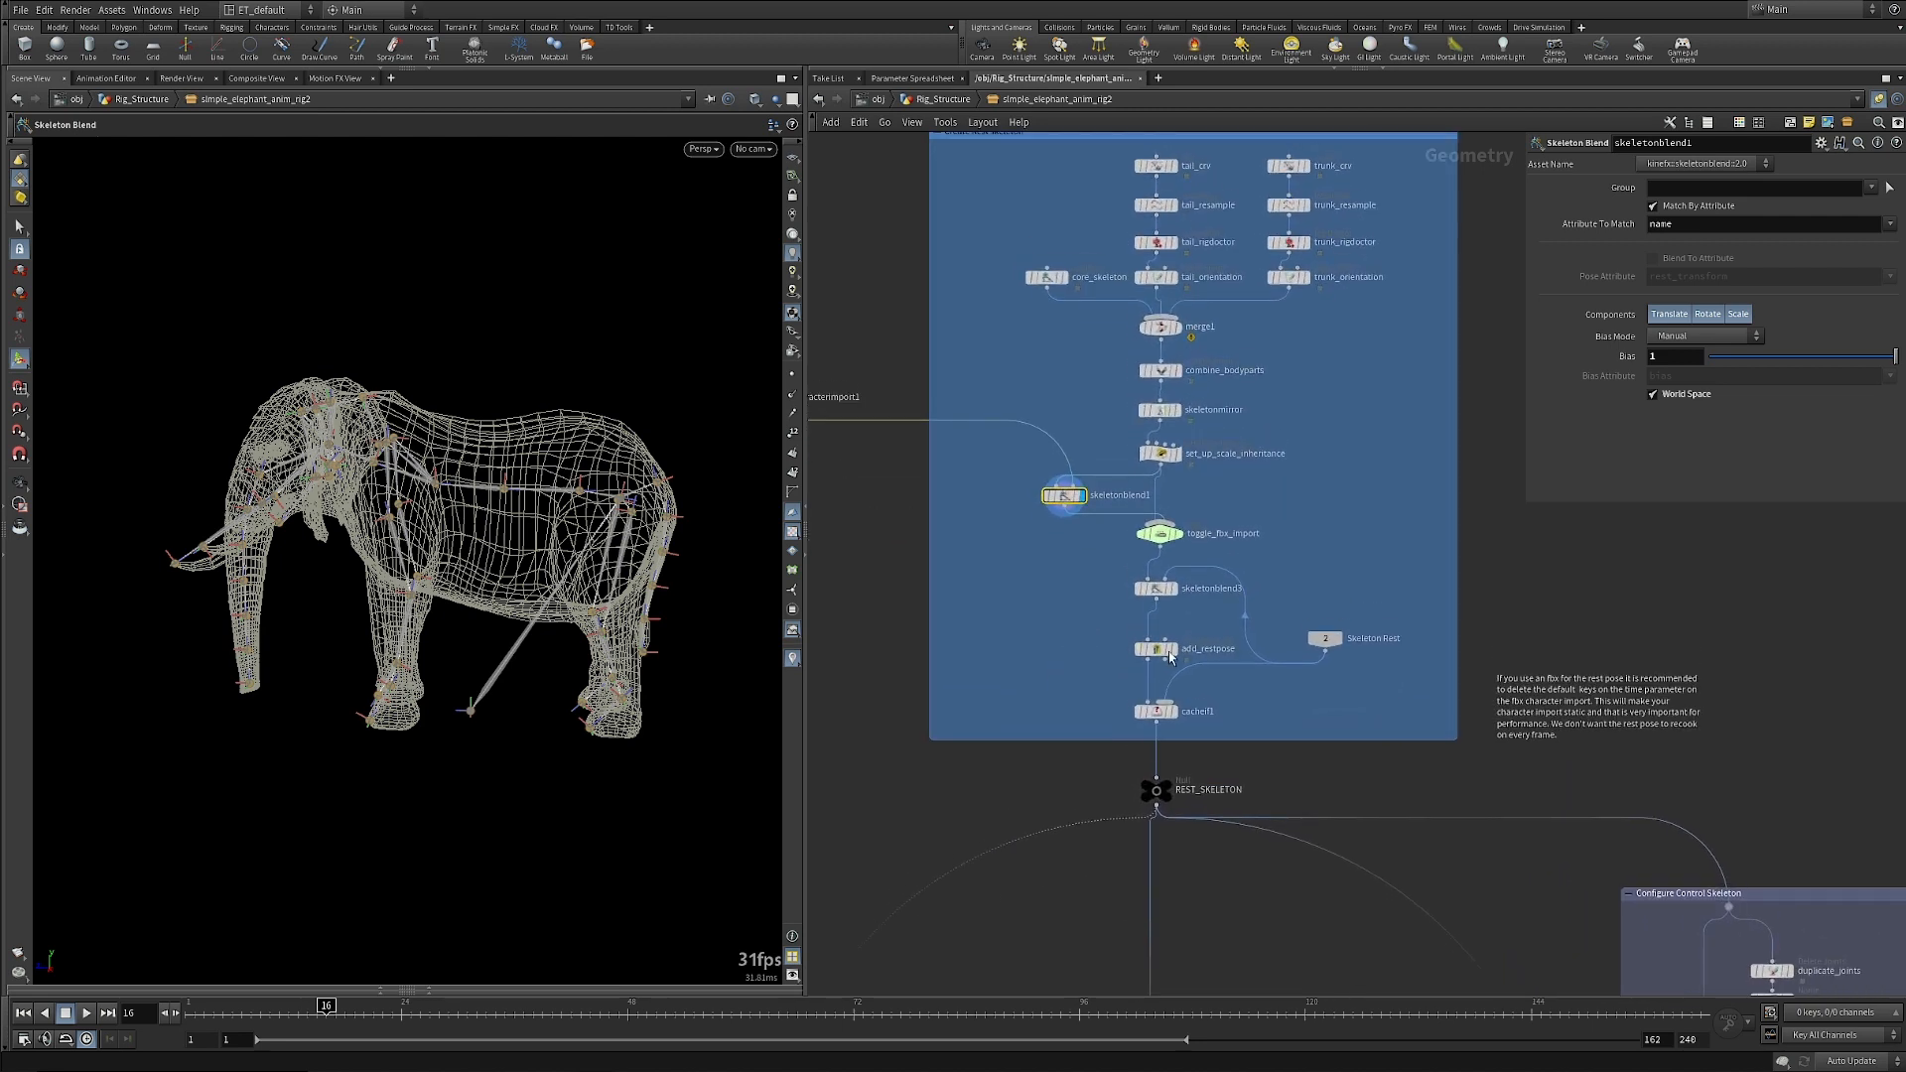
left_click(1325, 640)
key("u")
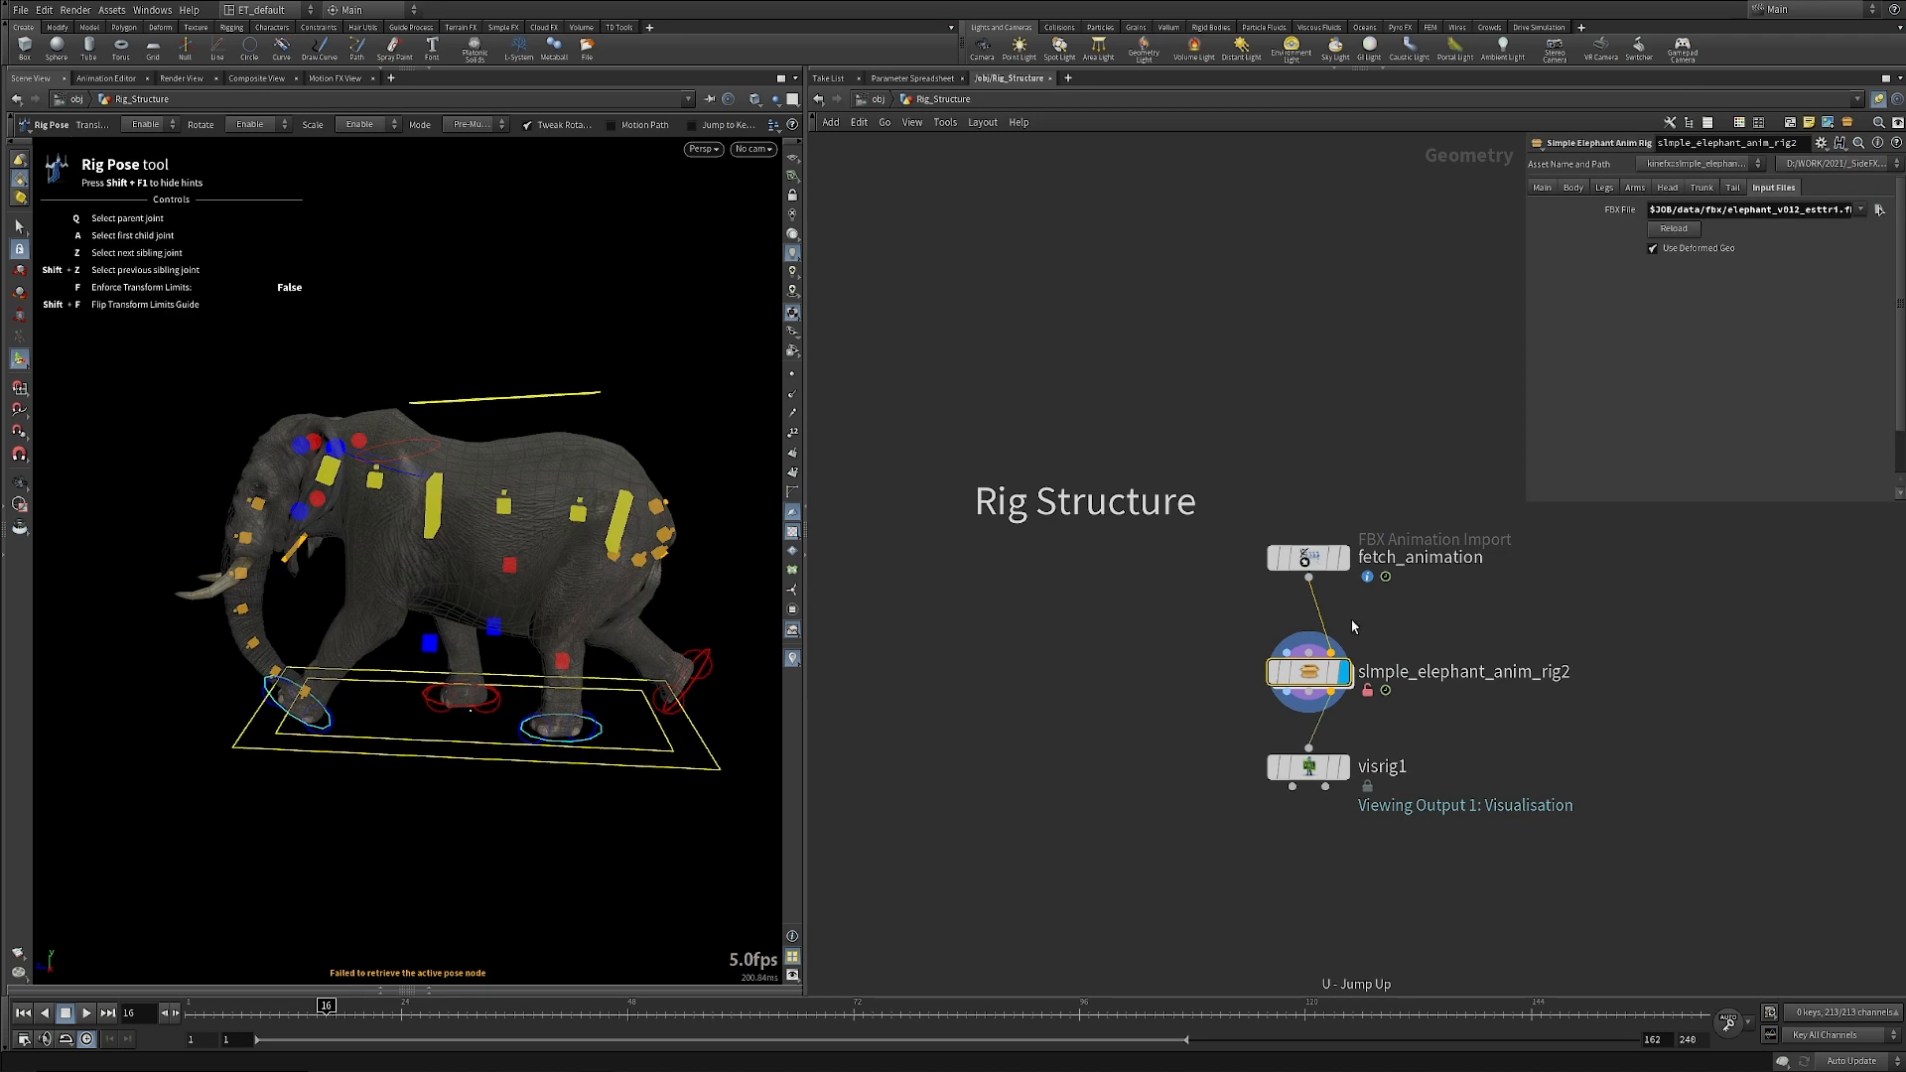
key("i")
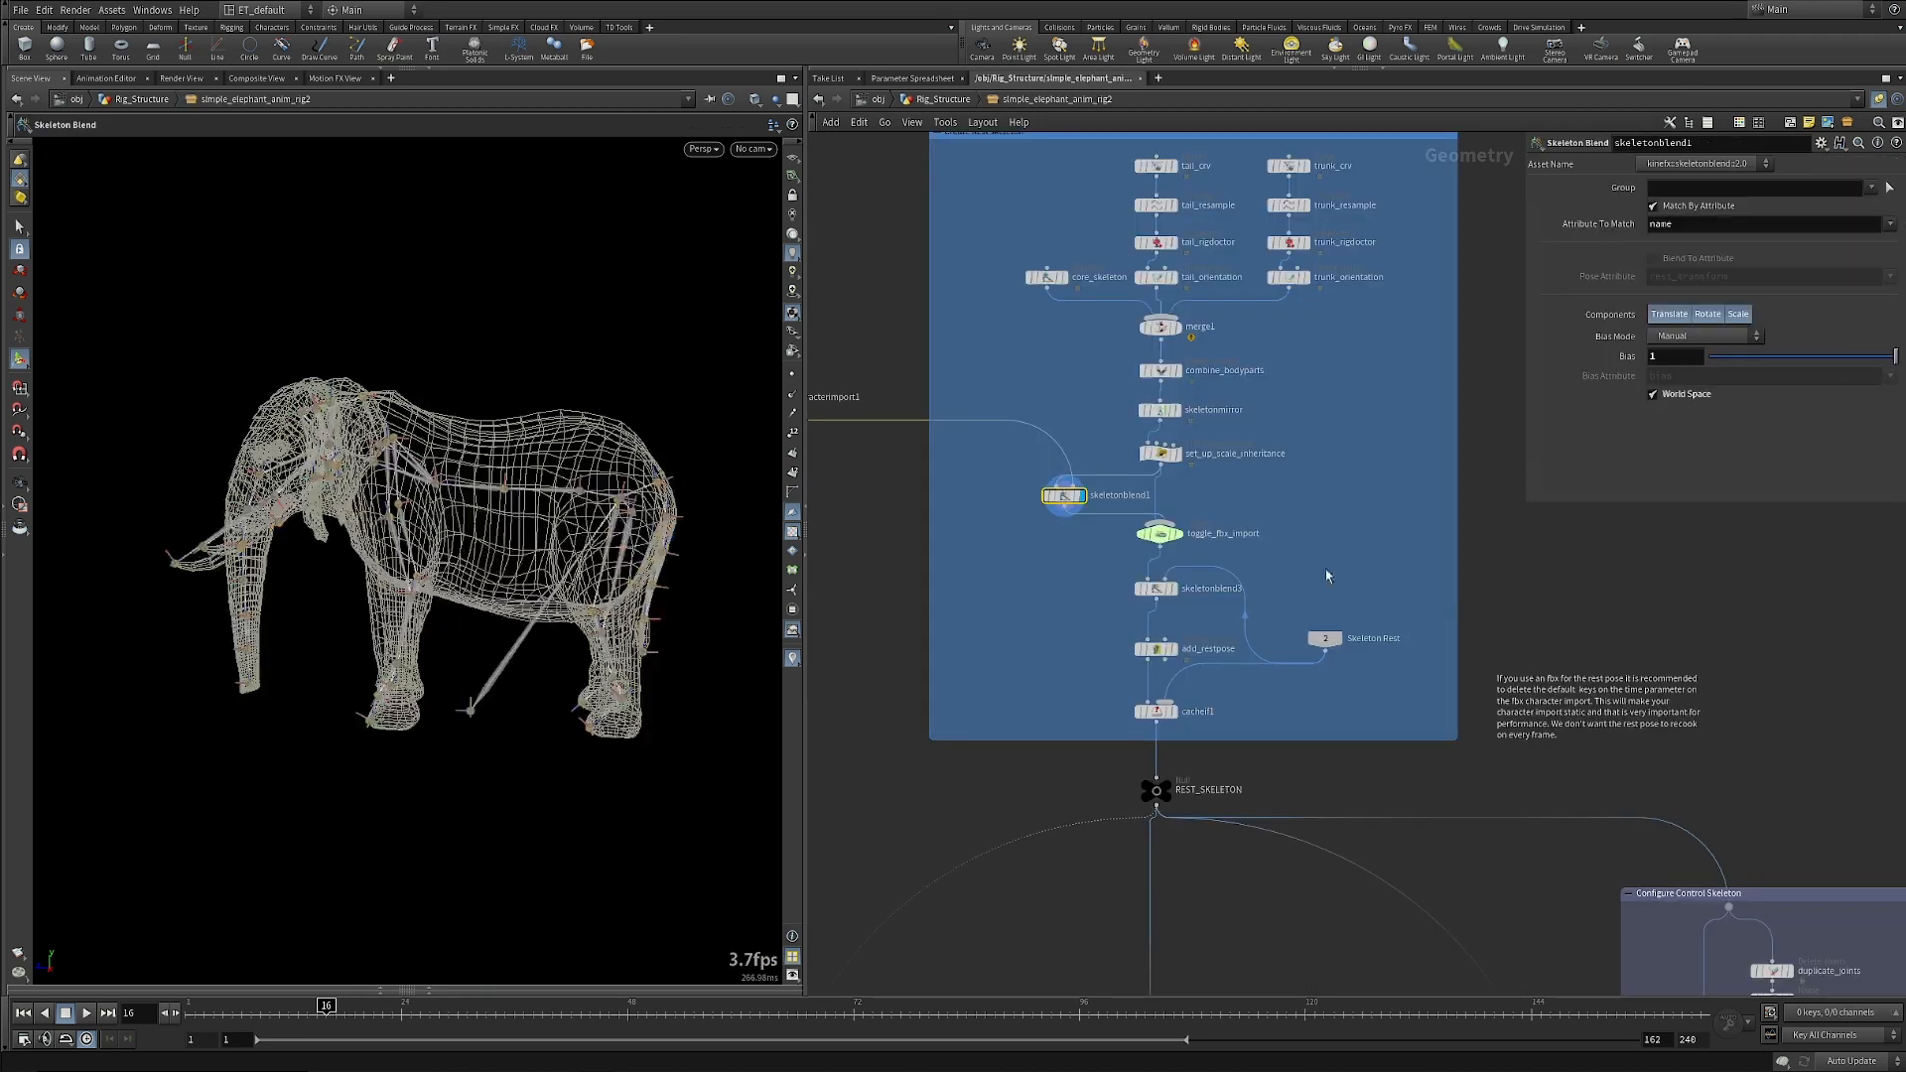
Show the blend settings of skeletonblend3 and display the cache node at the end of the rest skeleton group.
left_click(1155, 591)
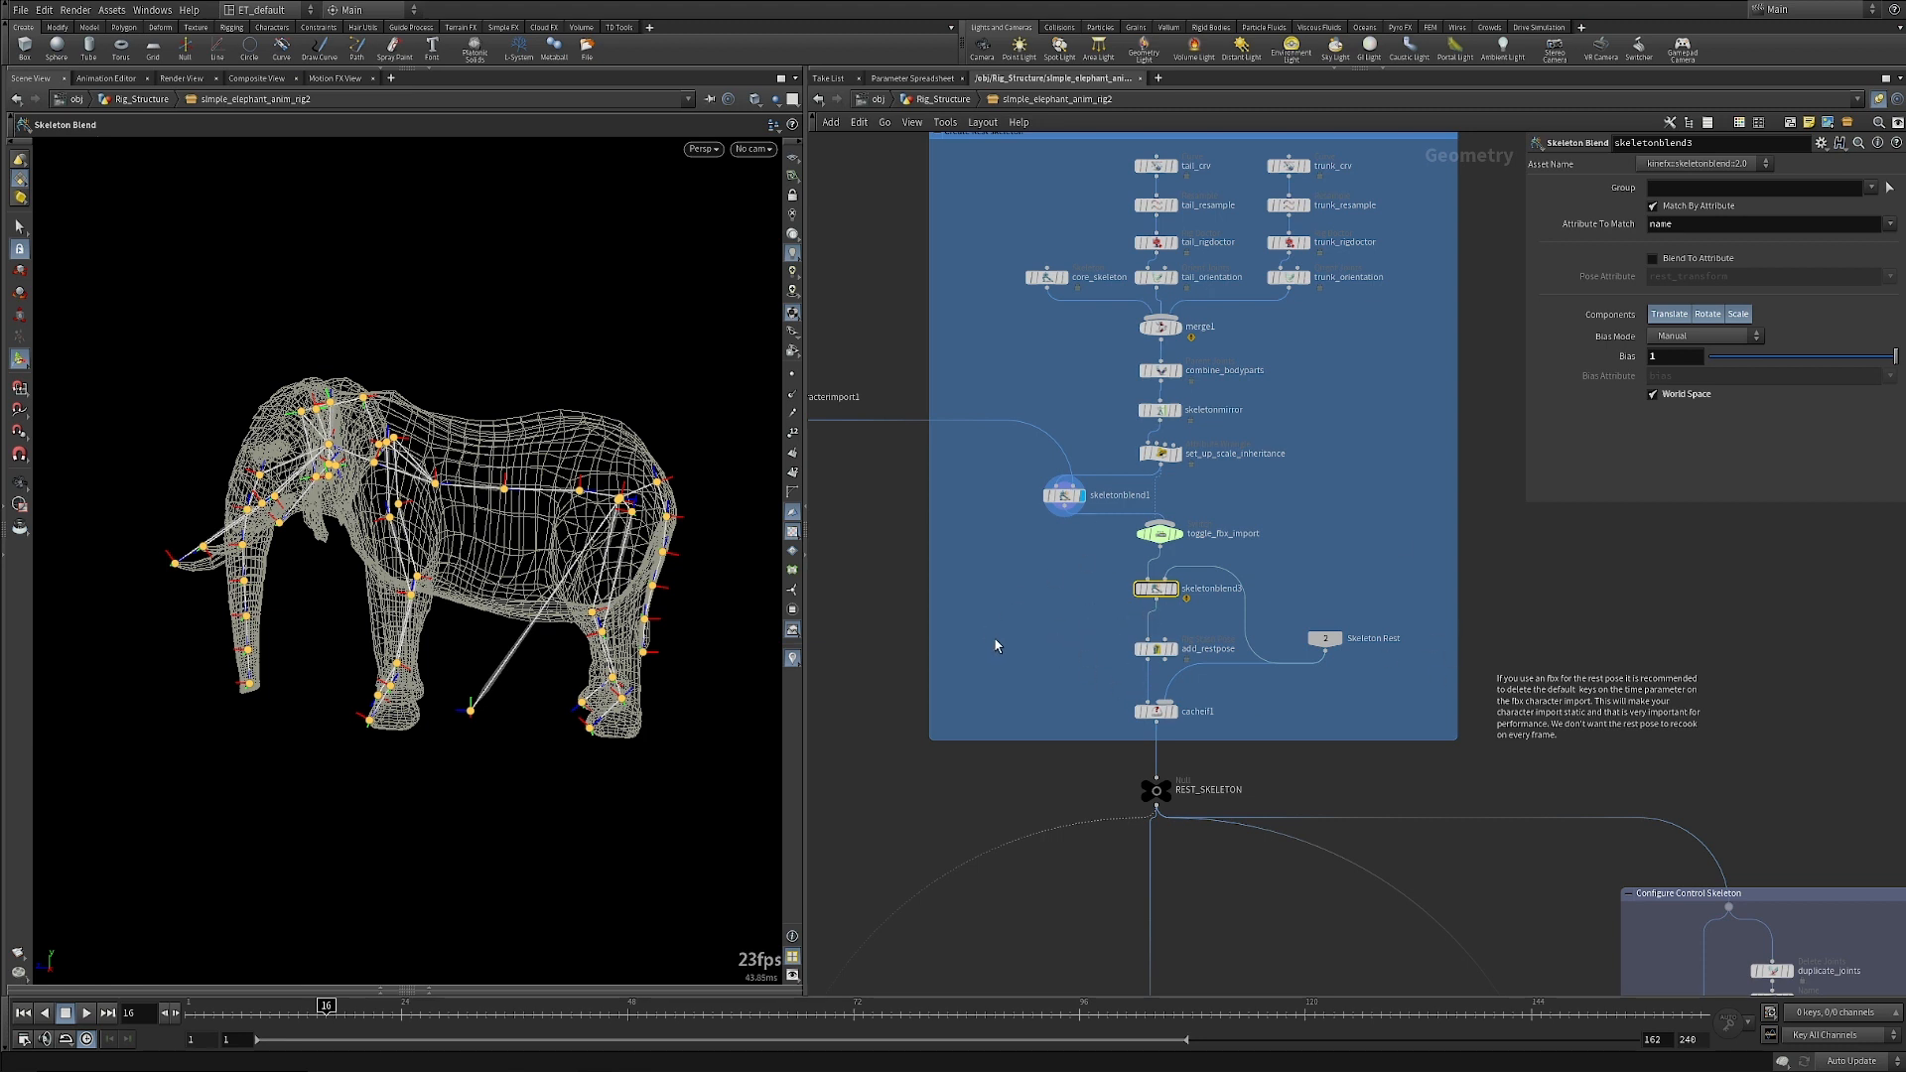
mouse_move(1069, 655)
right_mouse_down()
mouse_move(1038, 650)
mouse_move(1056, 665)
right_mouse_up()
middle_click_drag(1058, 671, 1101, 605)
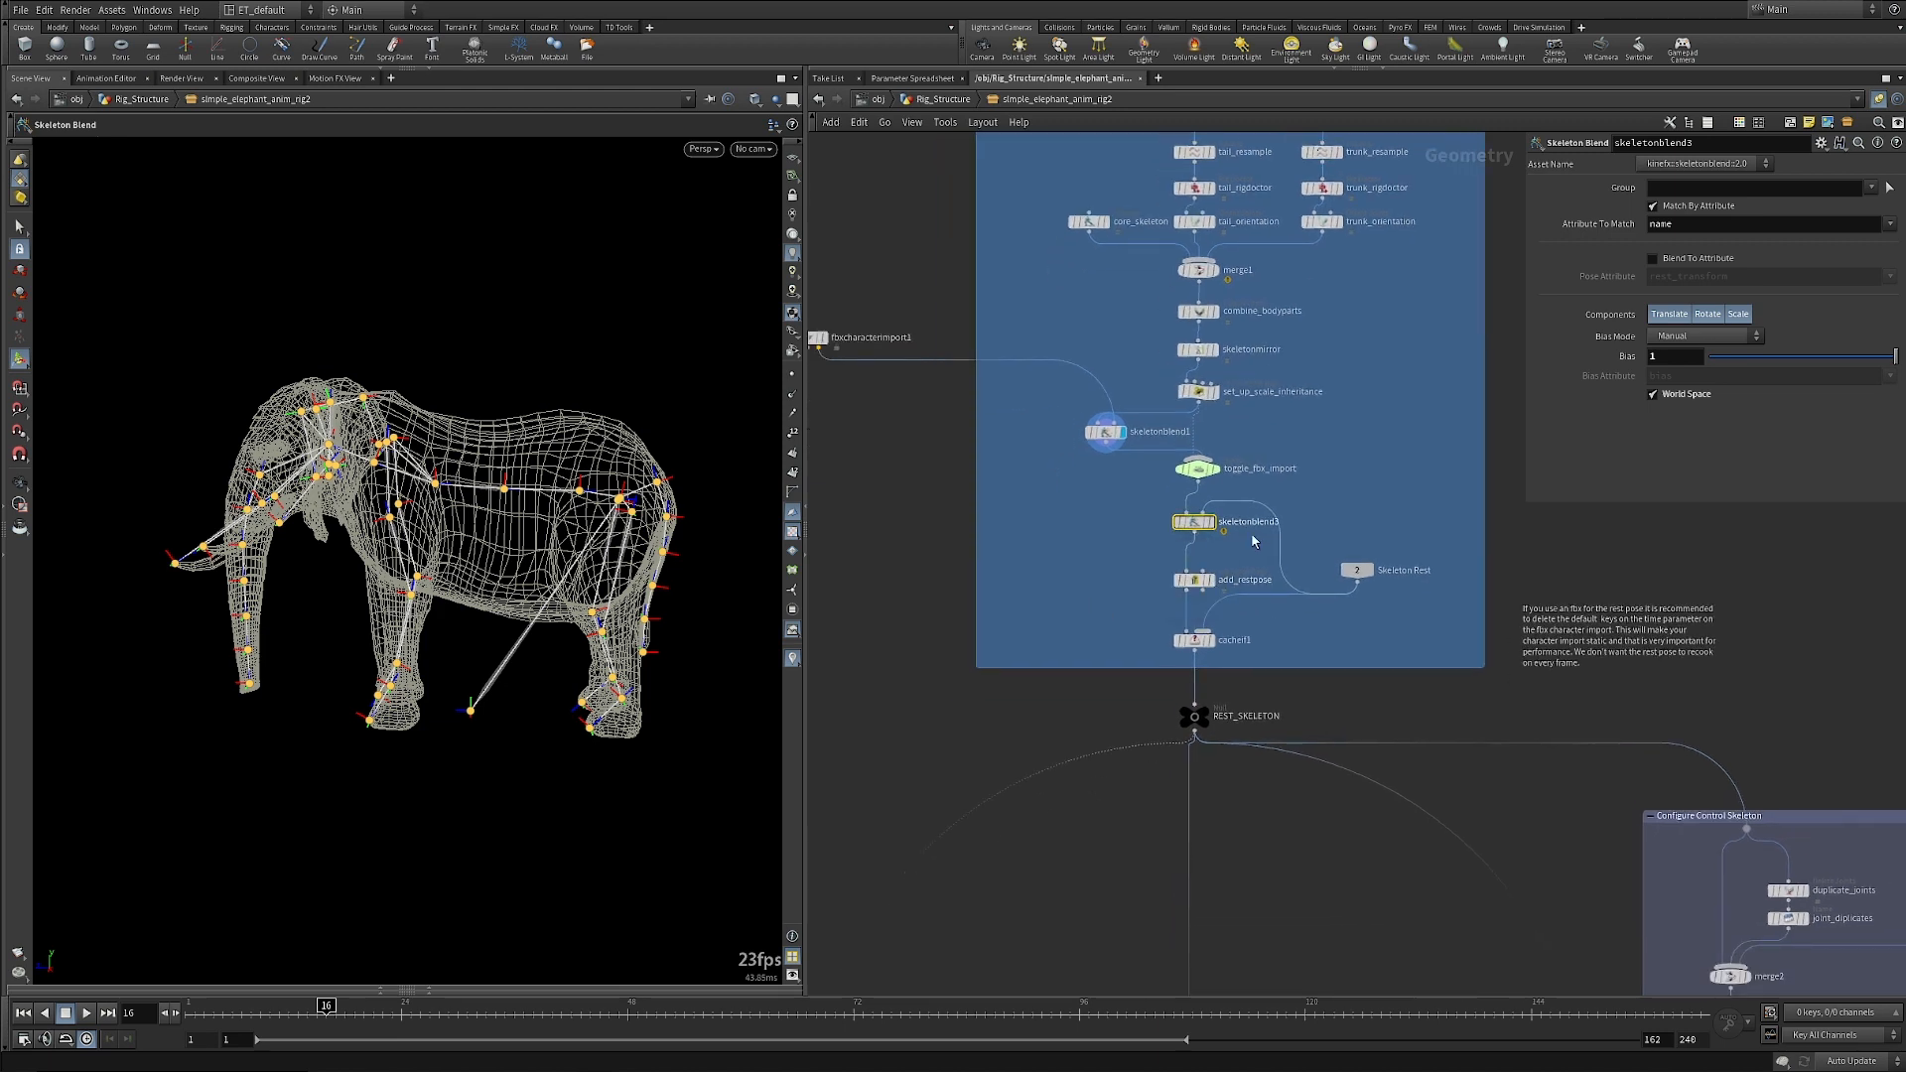
mouse_move(1213, 588)
scroll(1090, 832, "down", 3)
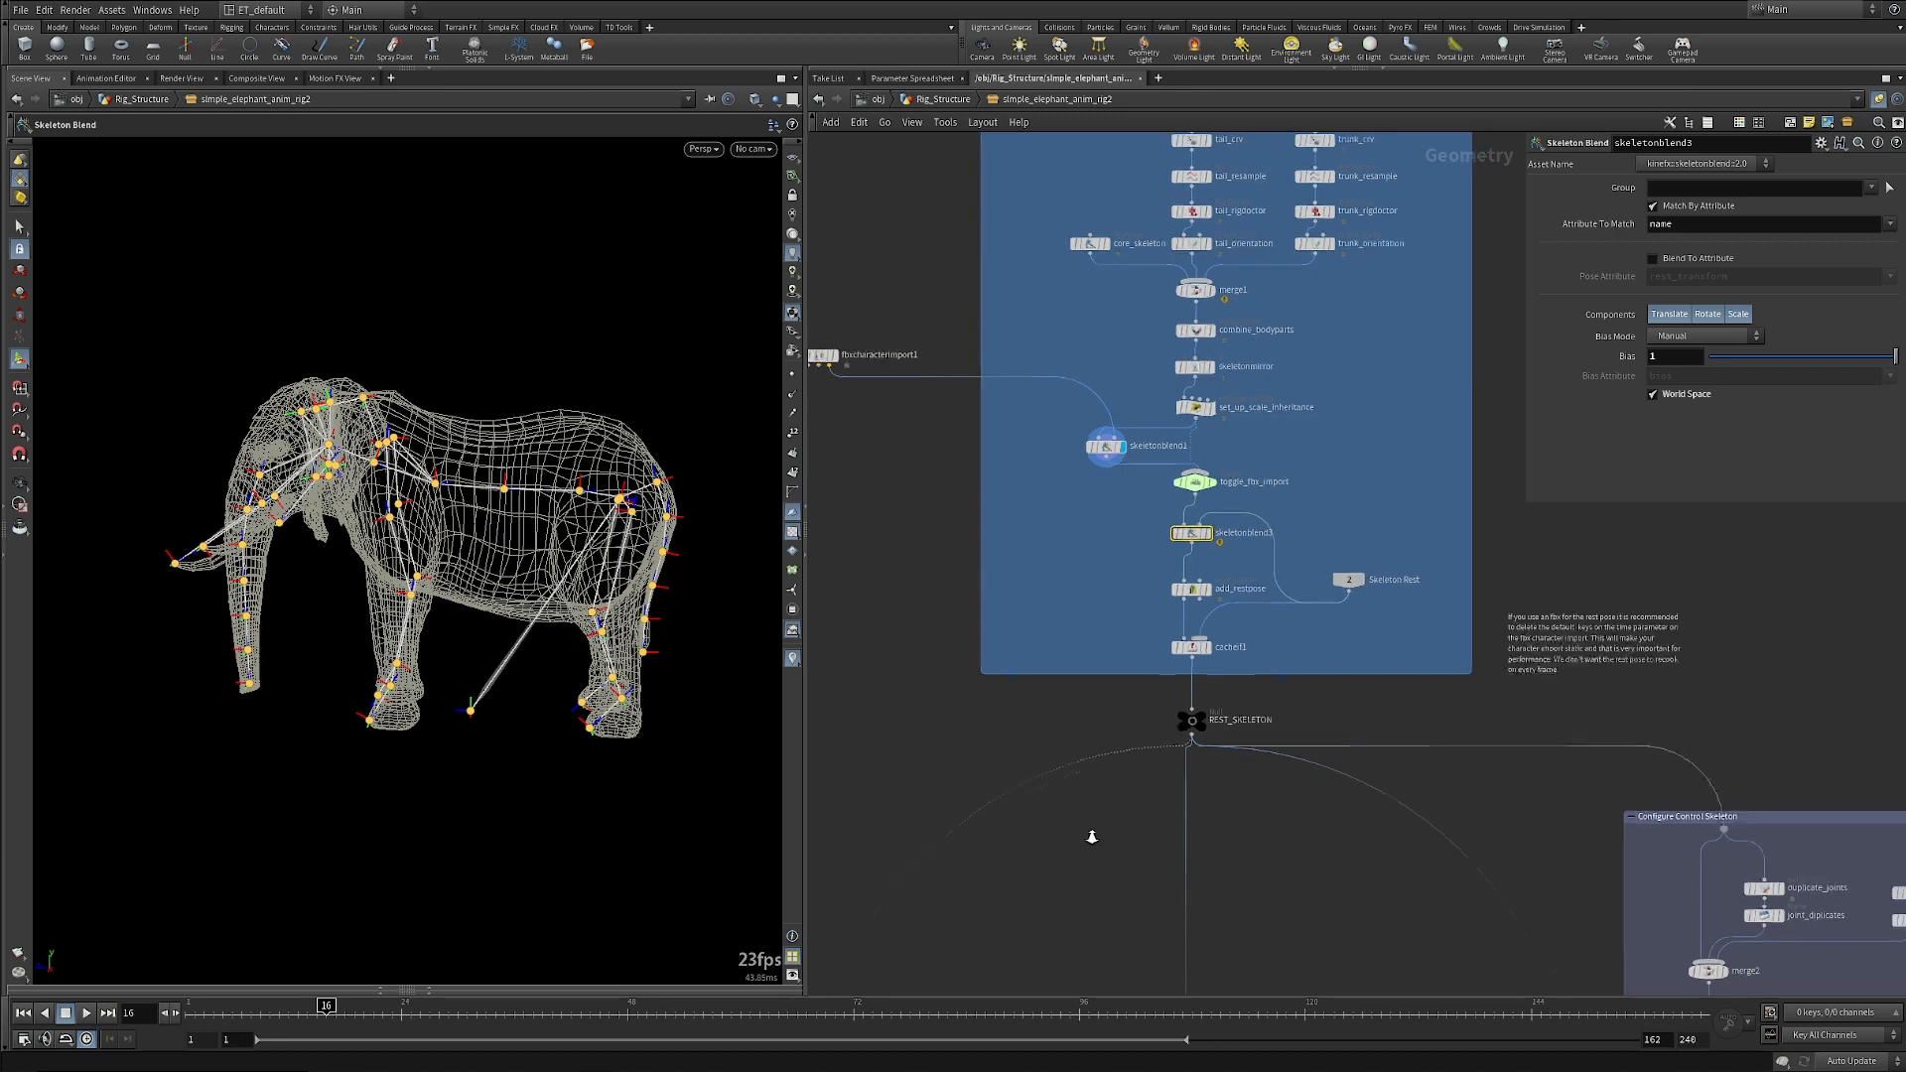
middle_click_drag(1098, 839, 1112, 783)
scroll(1112, 784, "up", 2)
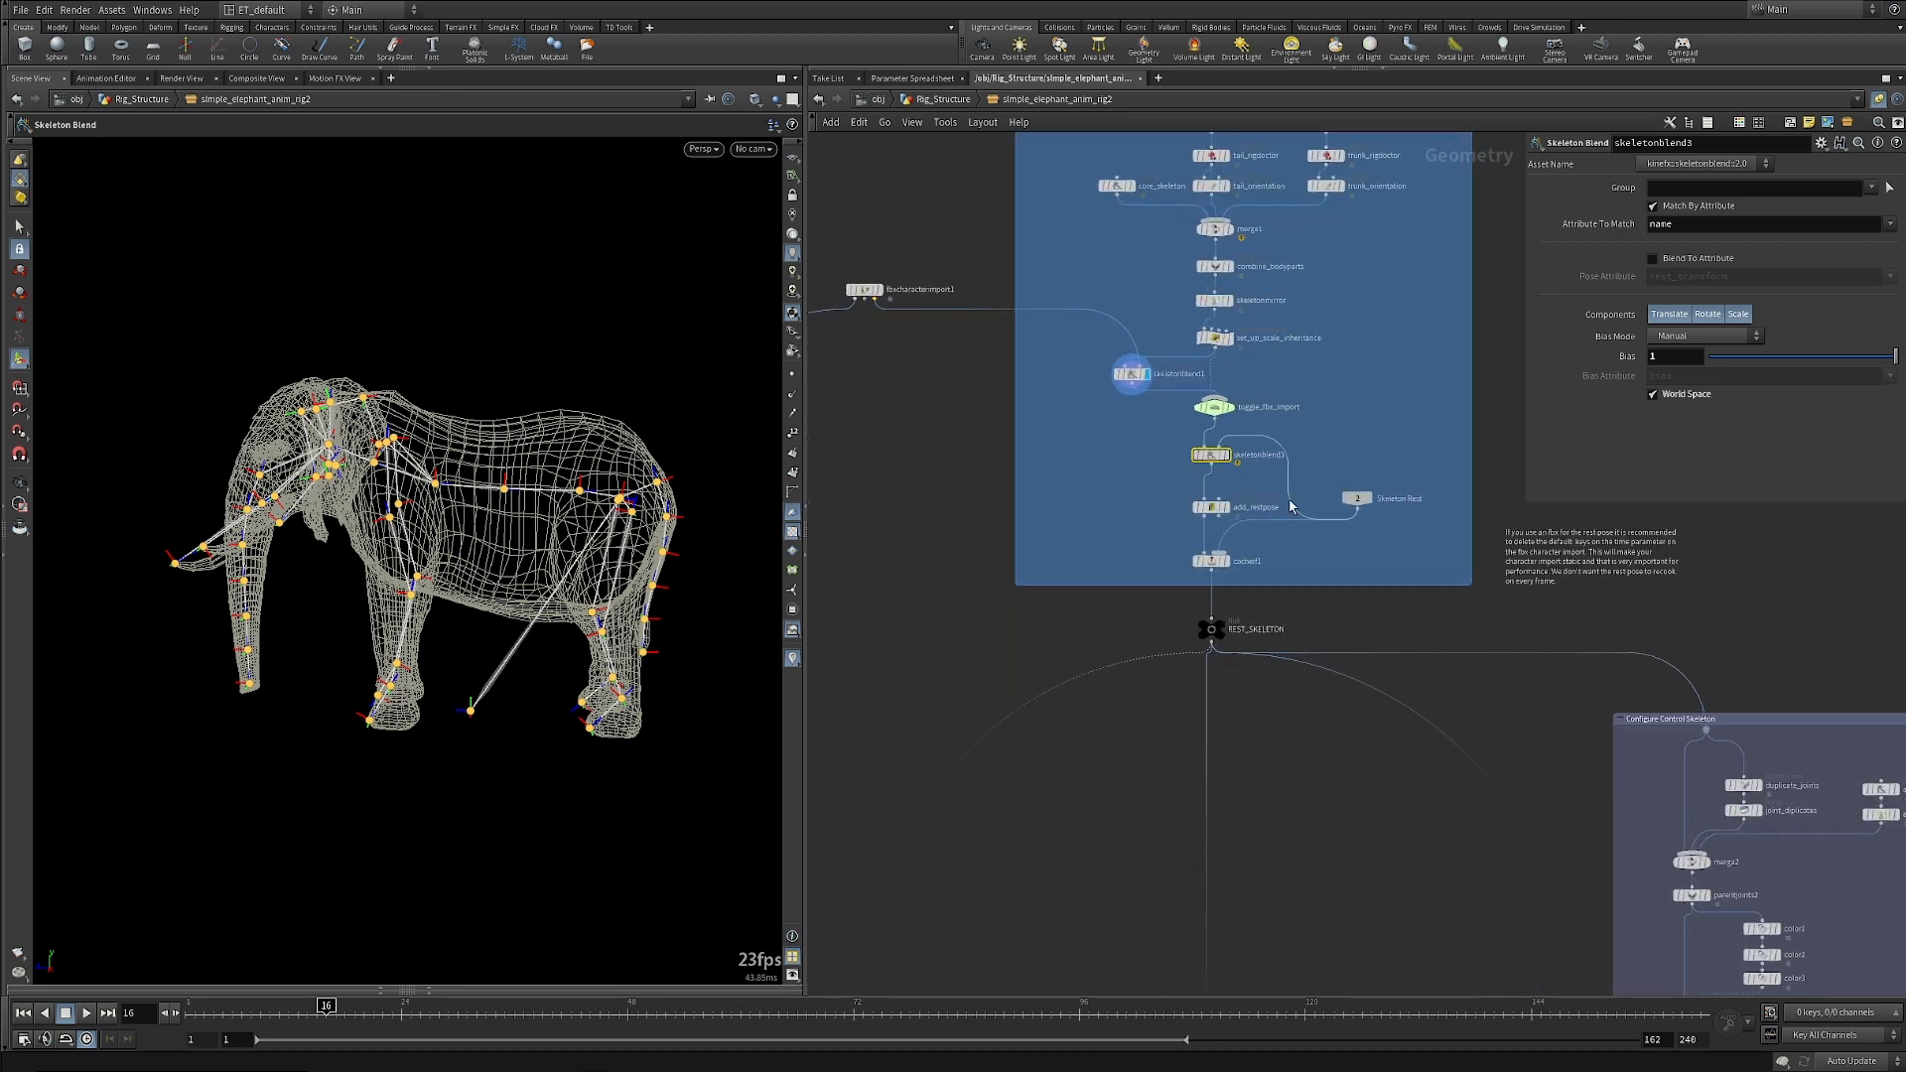
left_click(1227, 563)
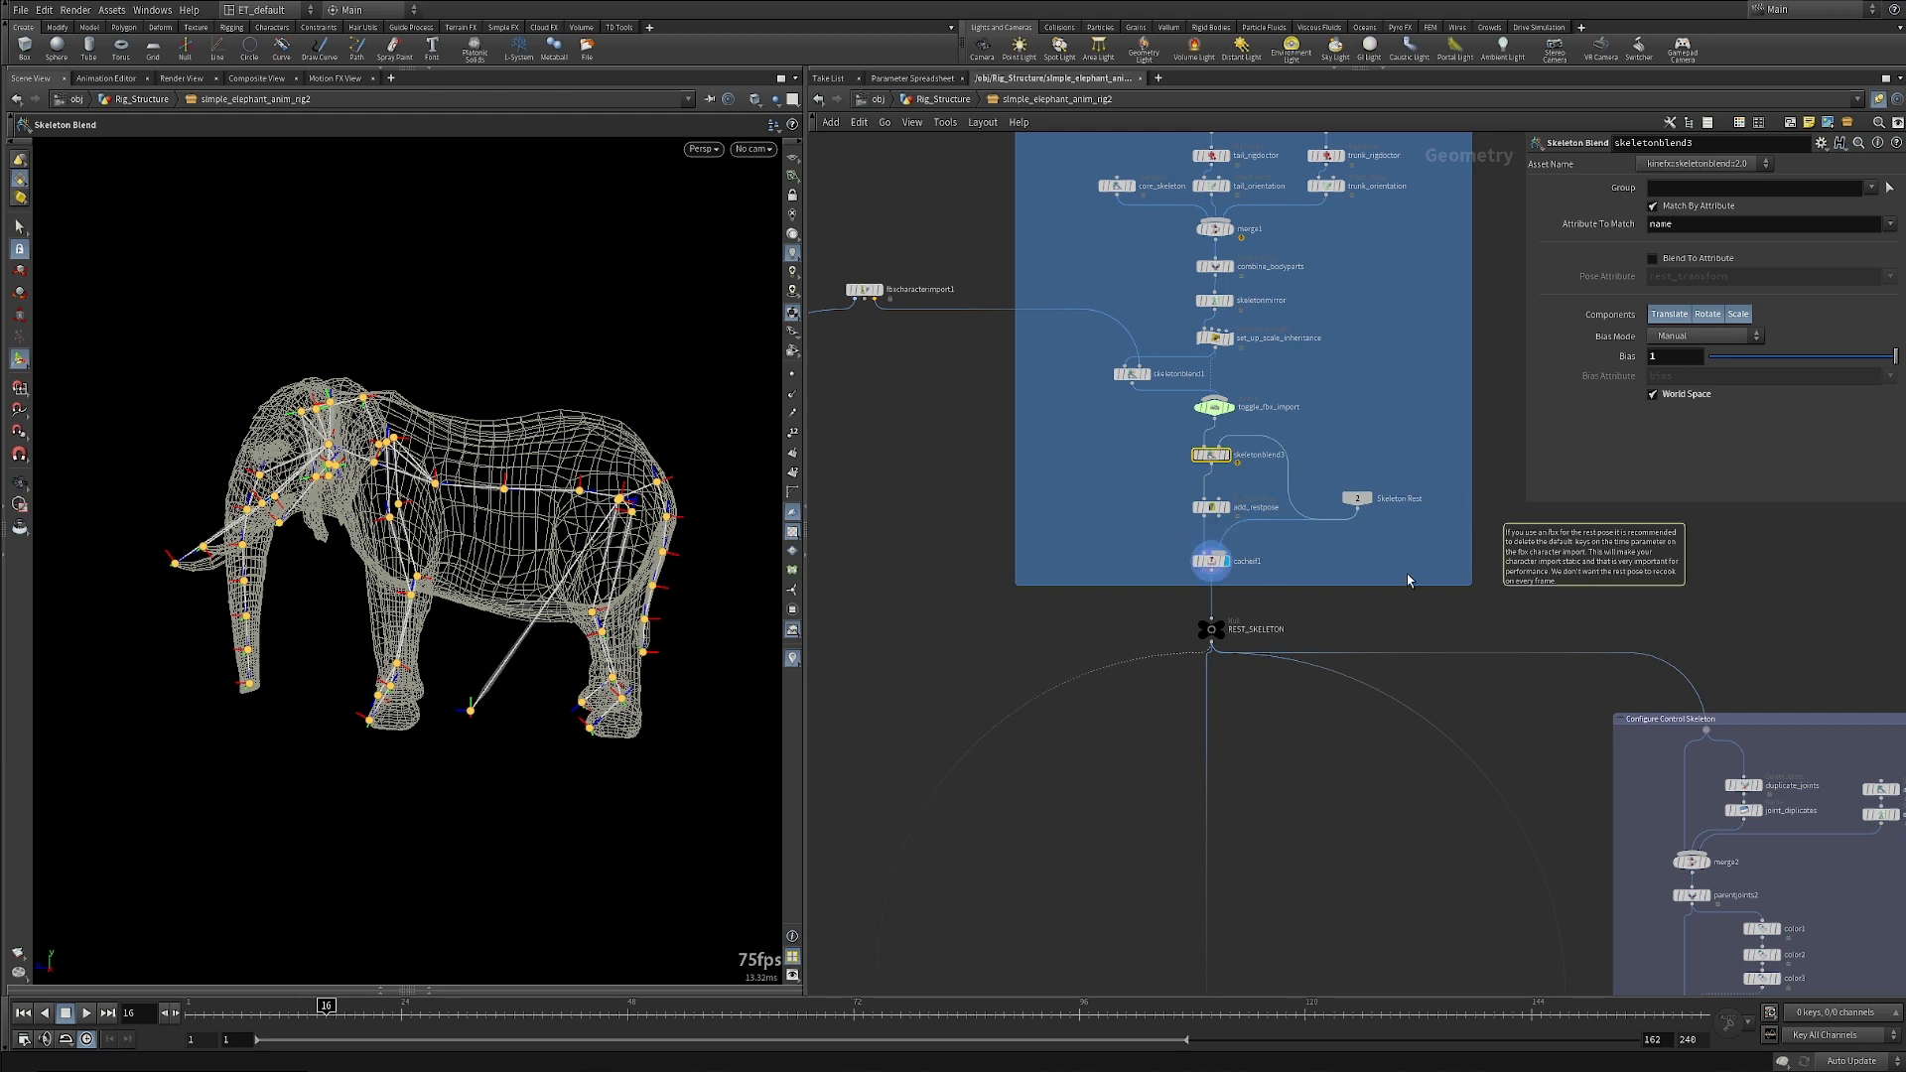
Display the REST_SKELETON null and trace its output wires to the rig output and the control skeleton branches.
scroll(1379, 809, "down", 4)
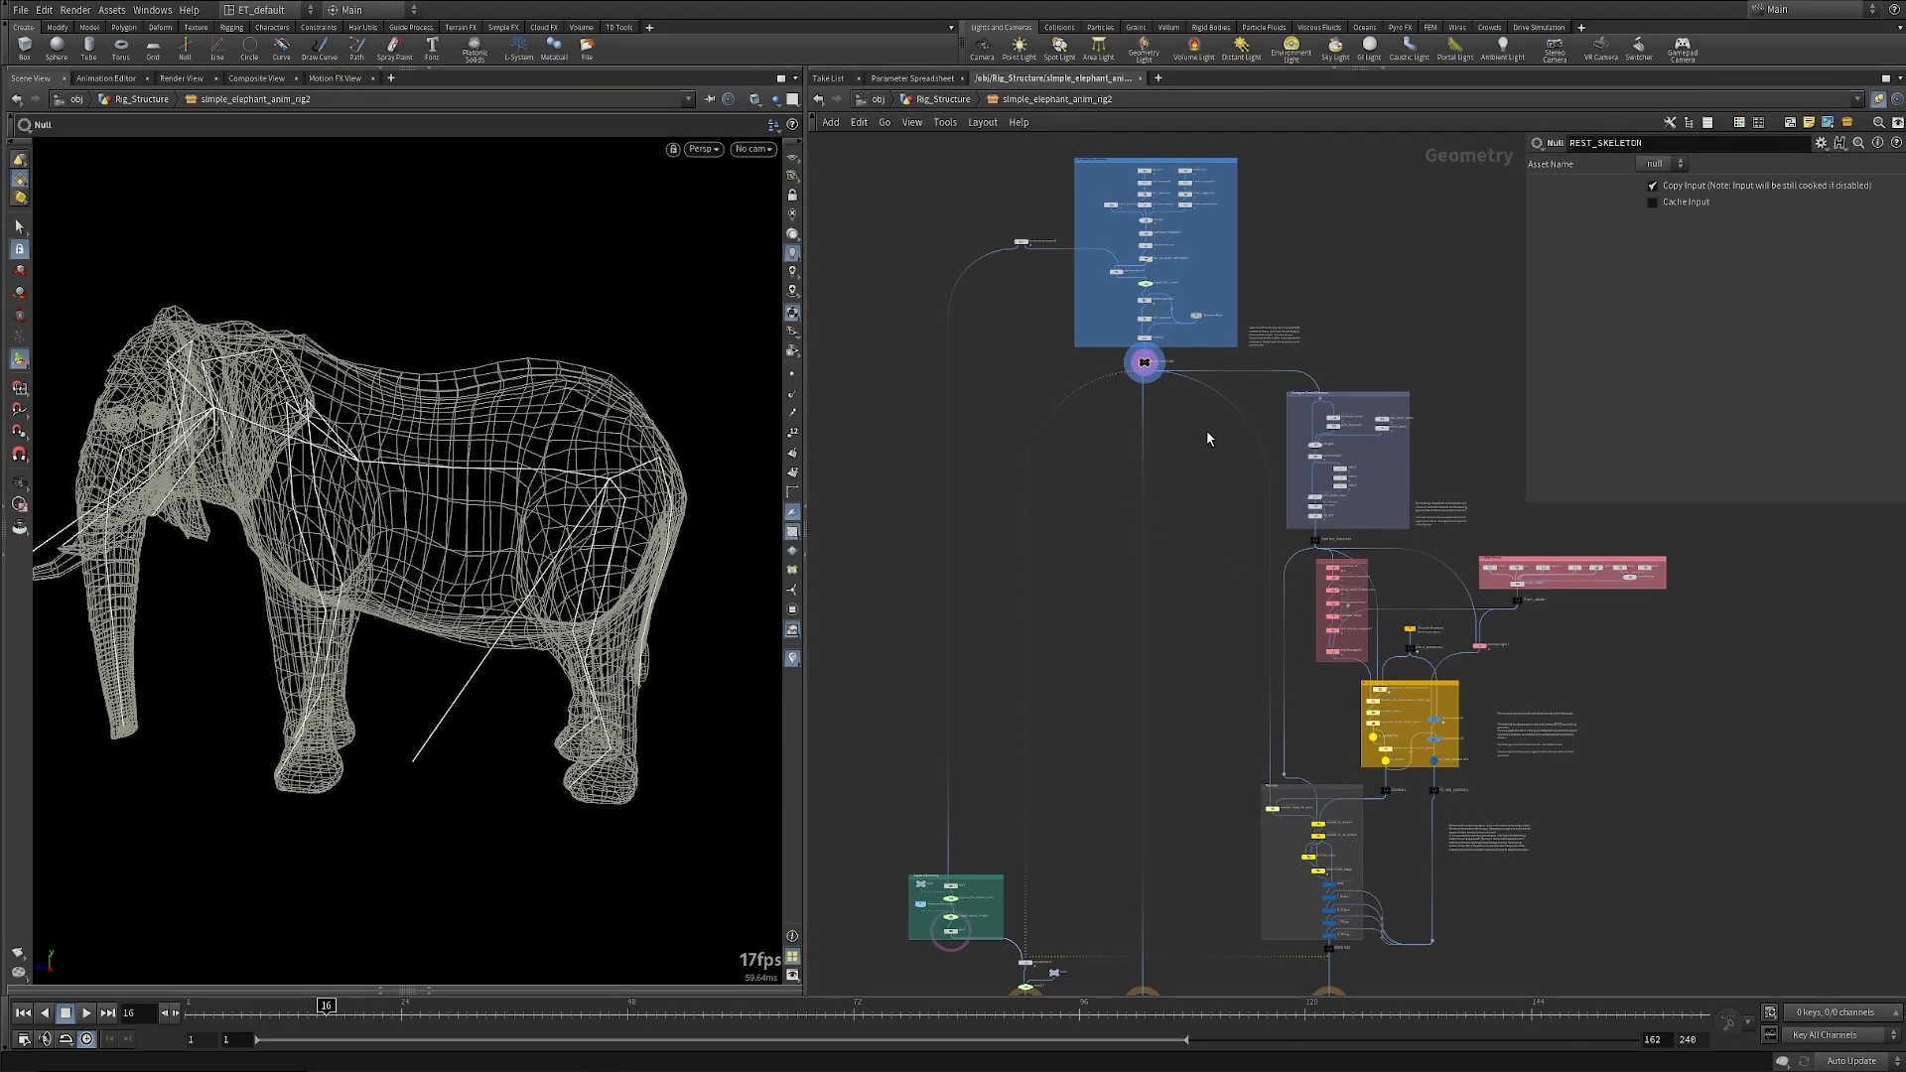
left_click_drag(1612, 953, 1236, 385)
left_click(1215, 606)
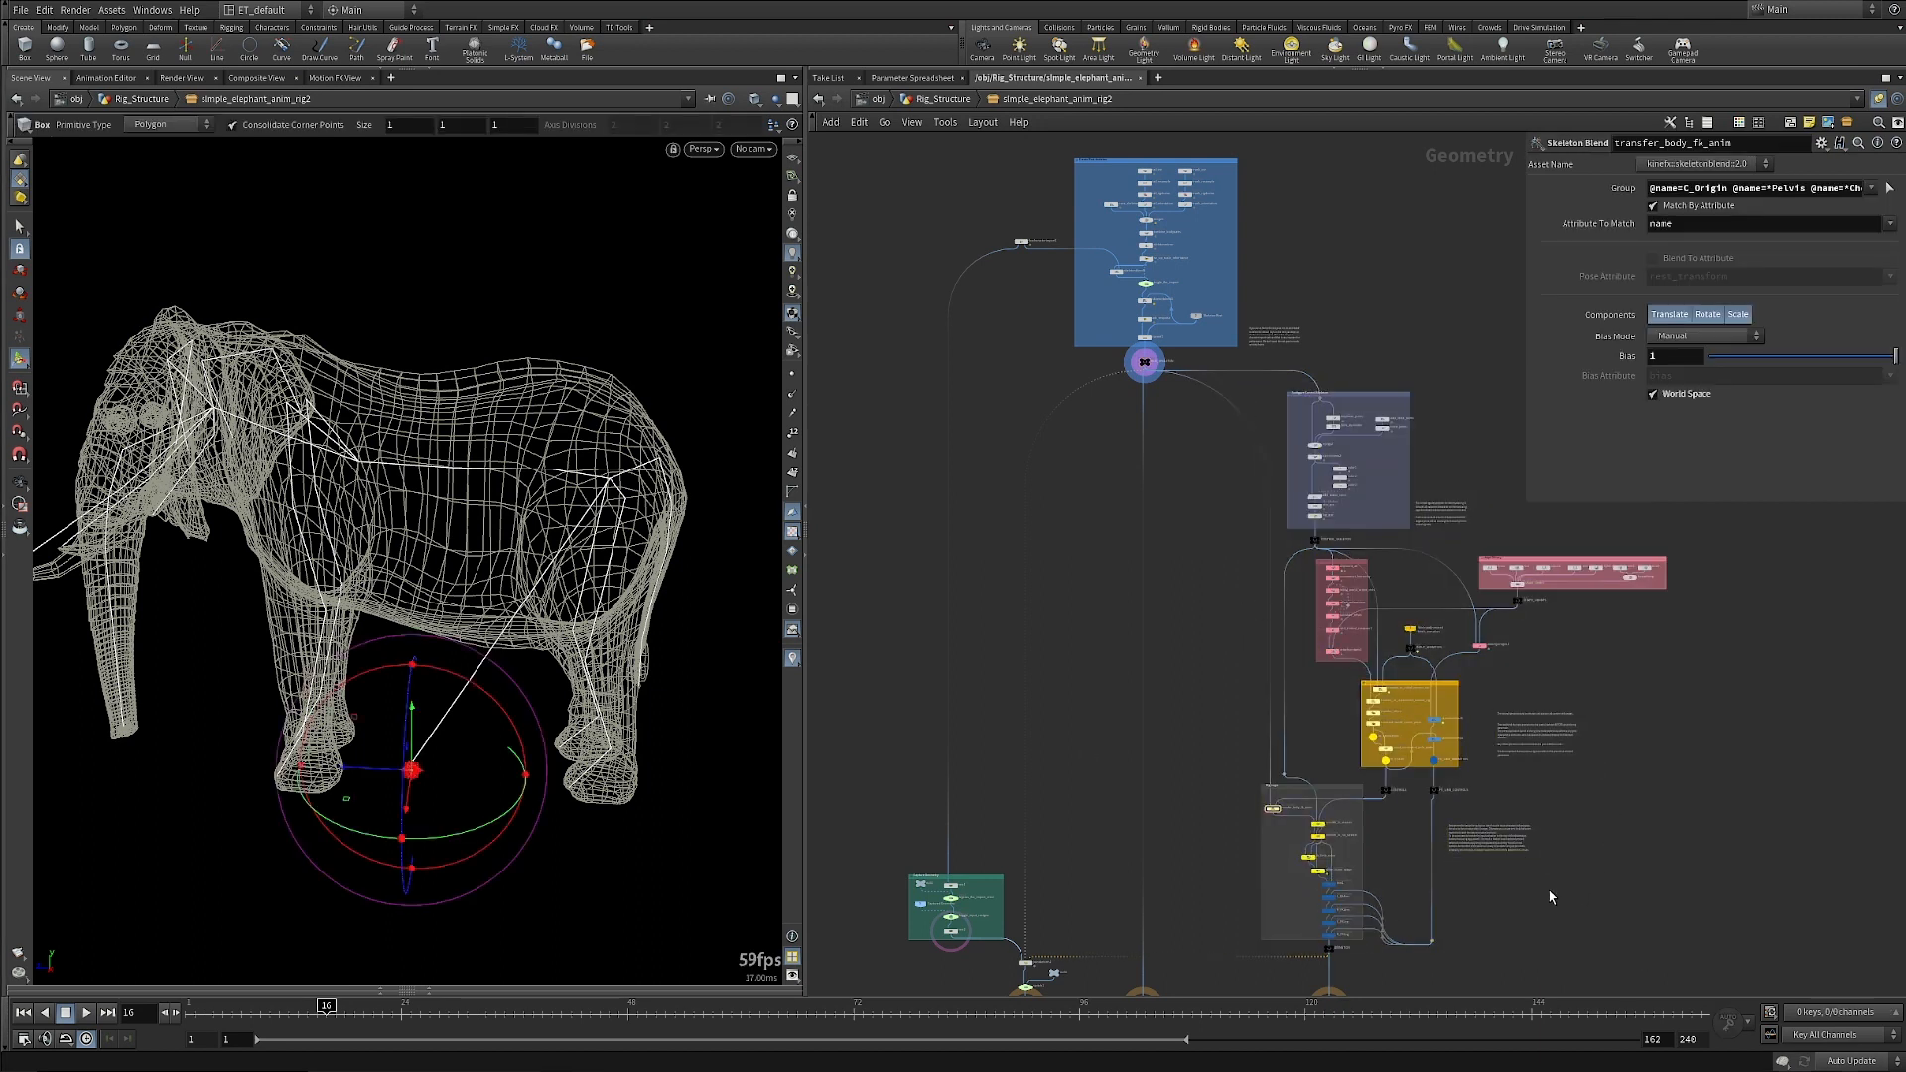
middle_click_drag(1549, 892, 1560, 870)
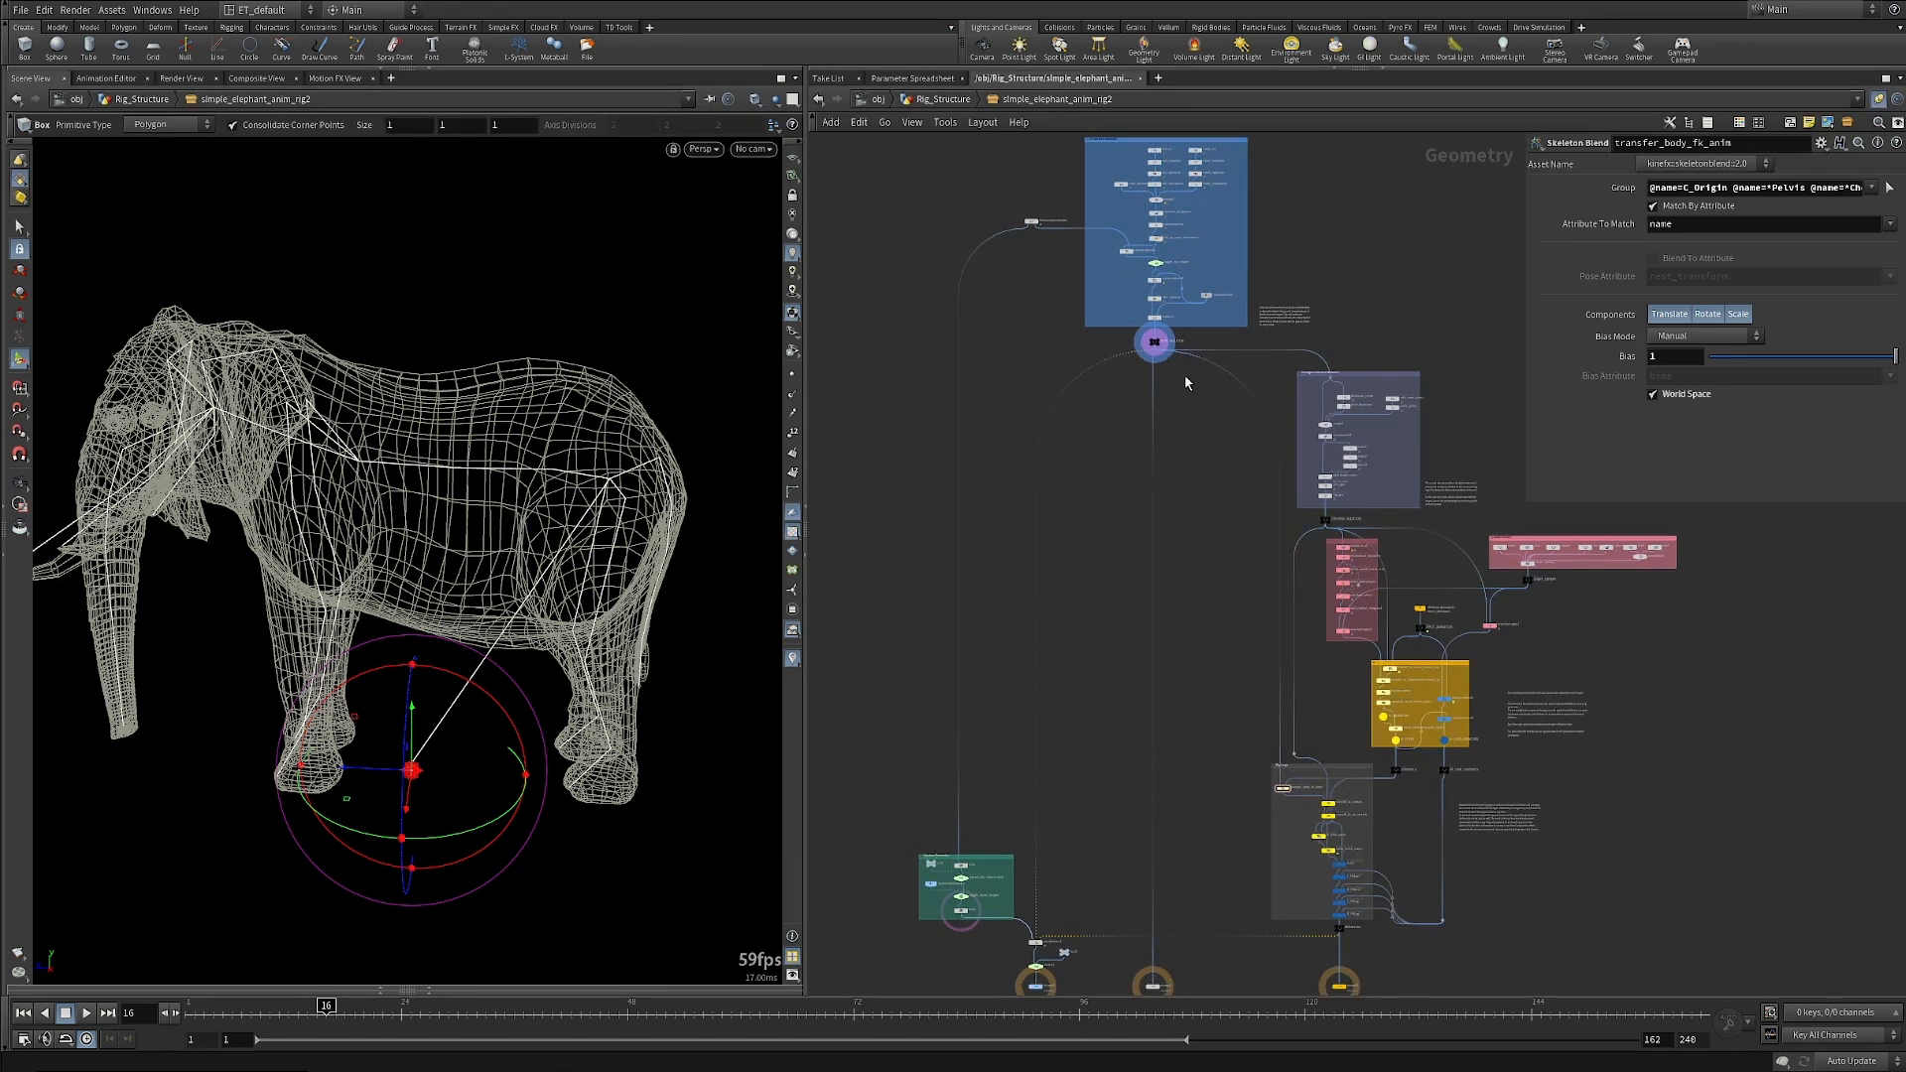
left_click(1151, 341)
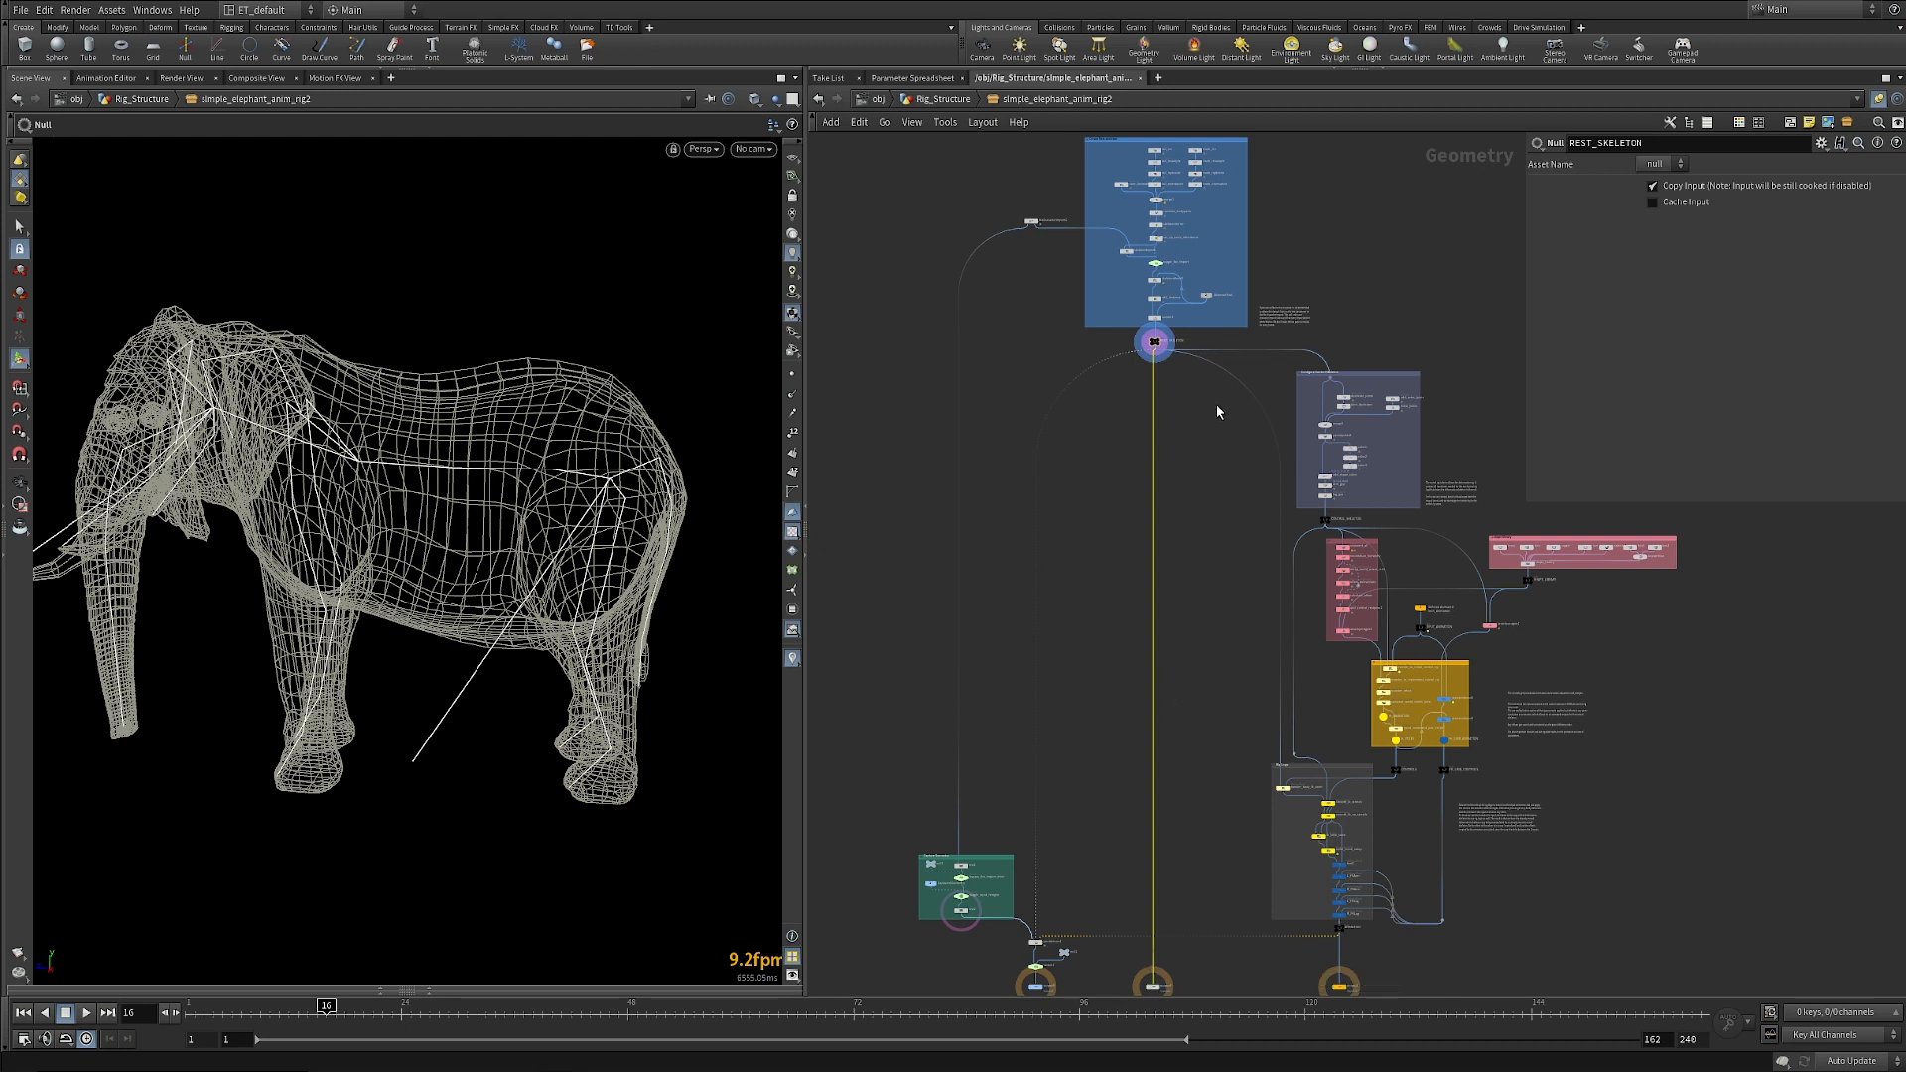
left_click_drag(1219, 411, 1241, 344)
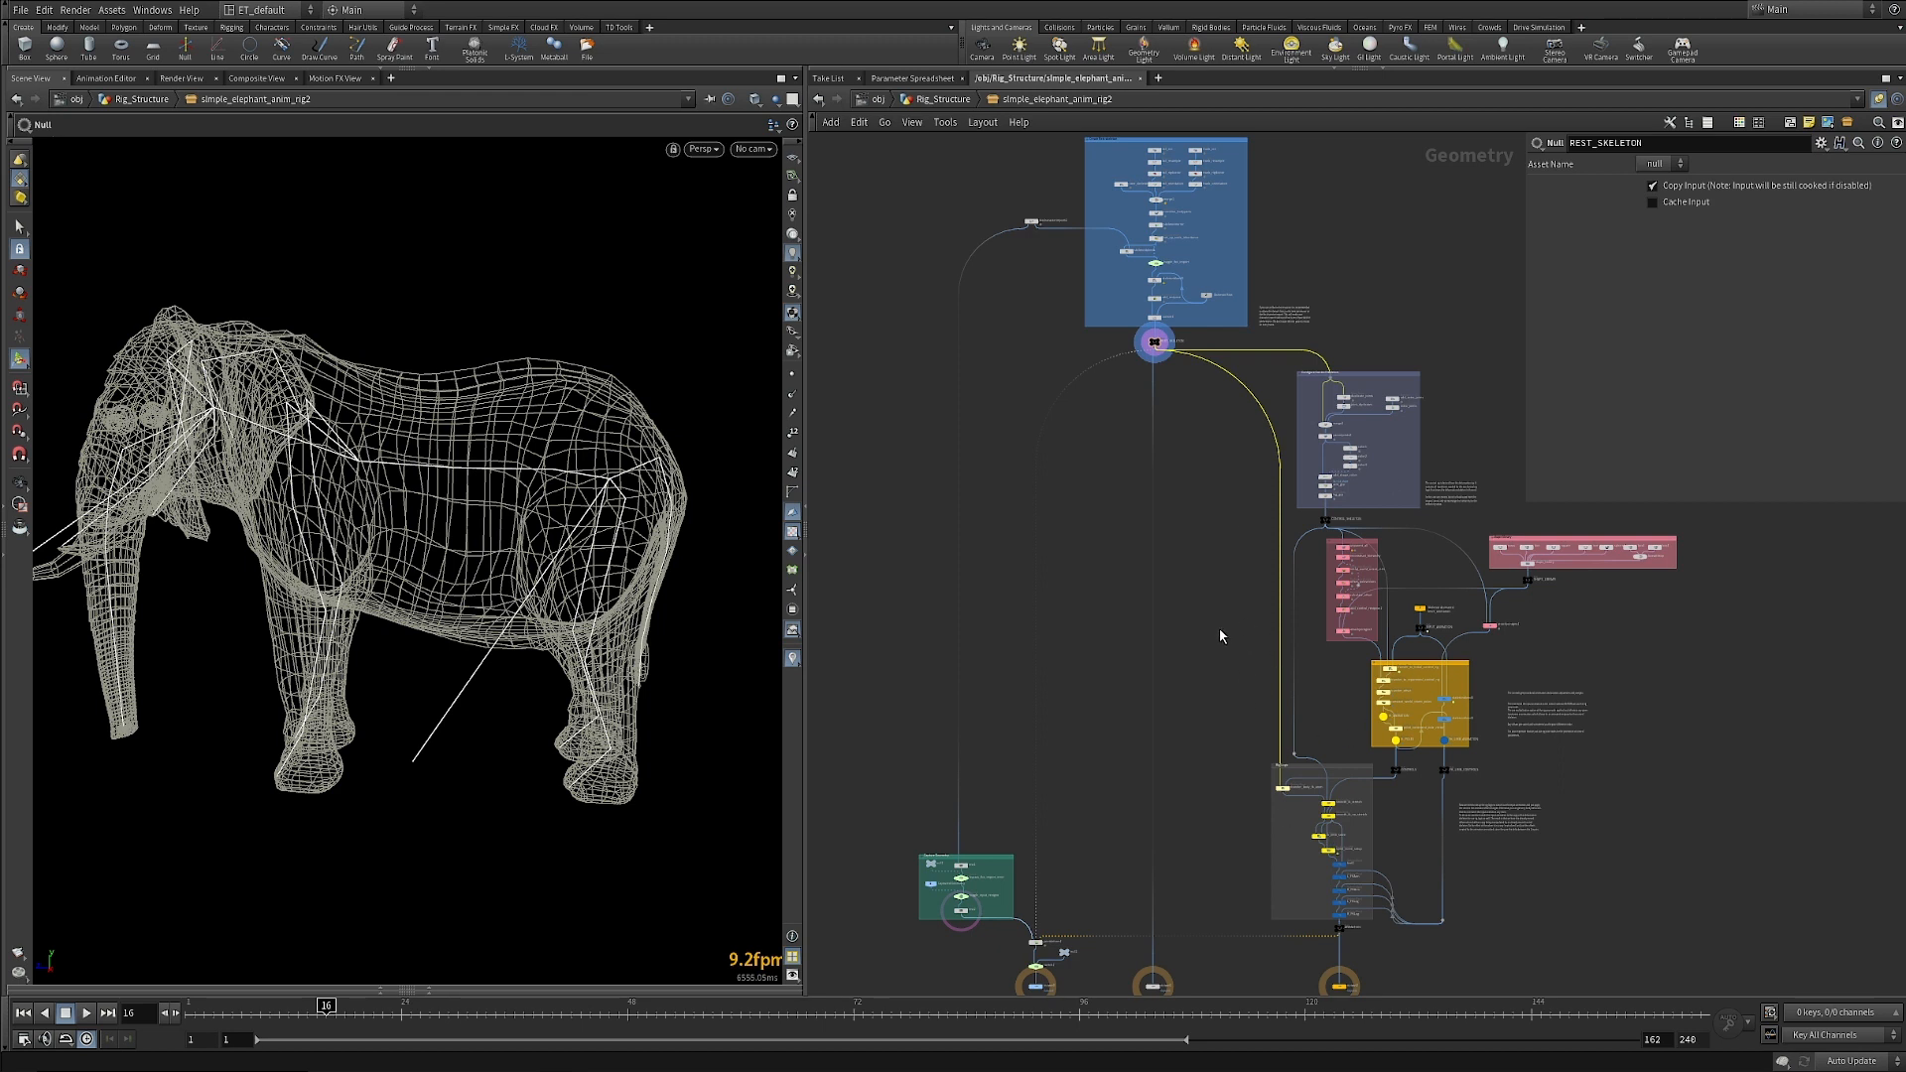
Locate the Configure Control Skeleton group and display joint_diplicates with its joint naming list.
scroll(1224, 571, "up", 3)
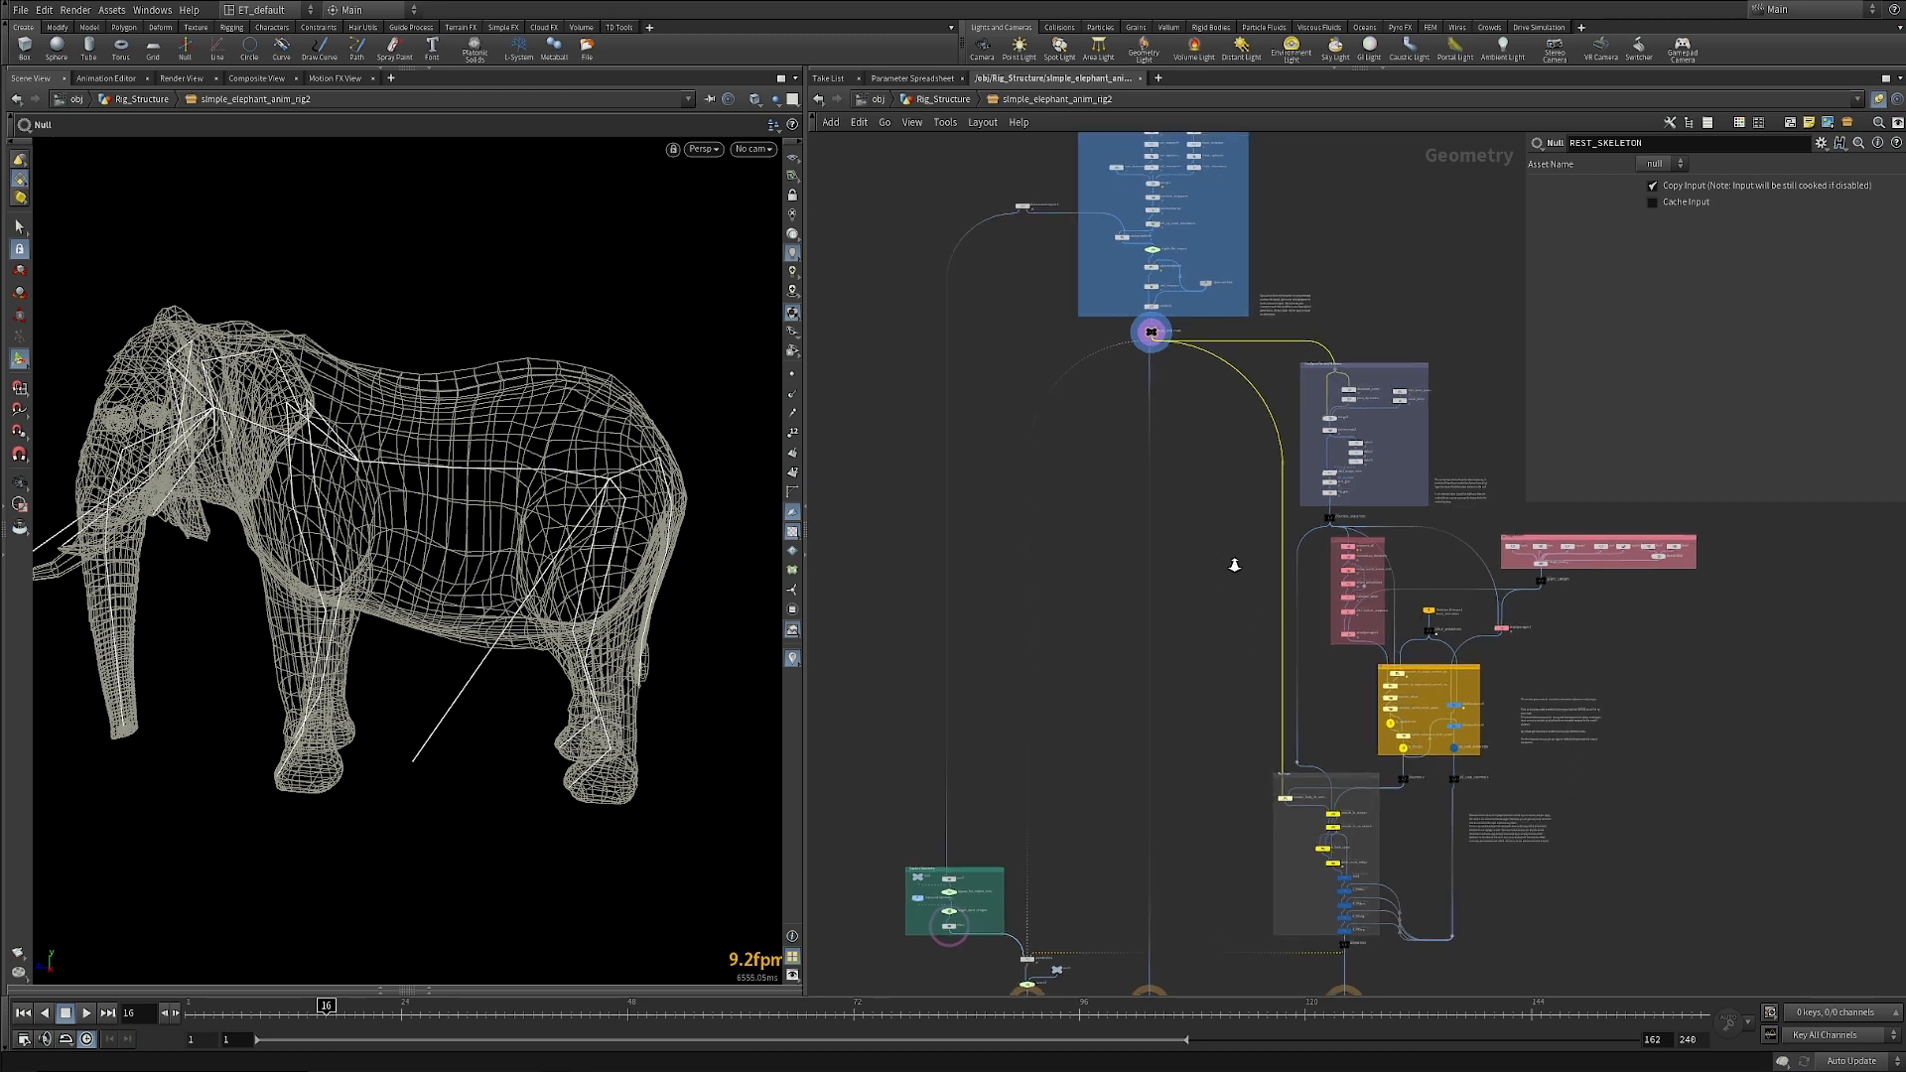
middle_click_drag(1231, 493, 979, 571)
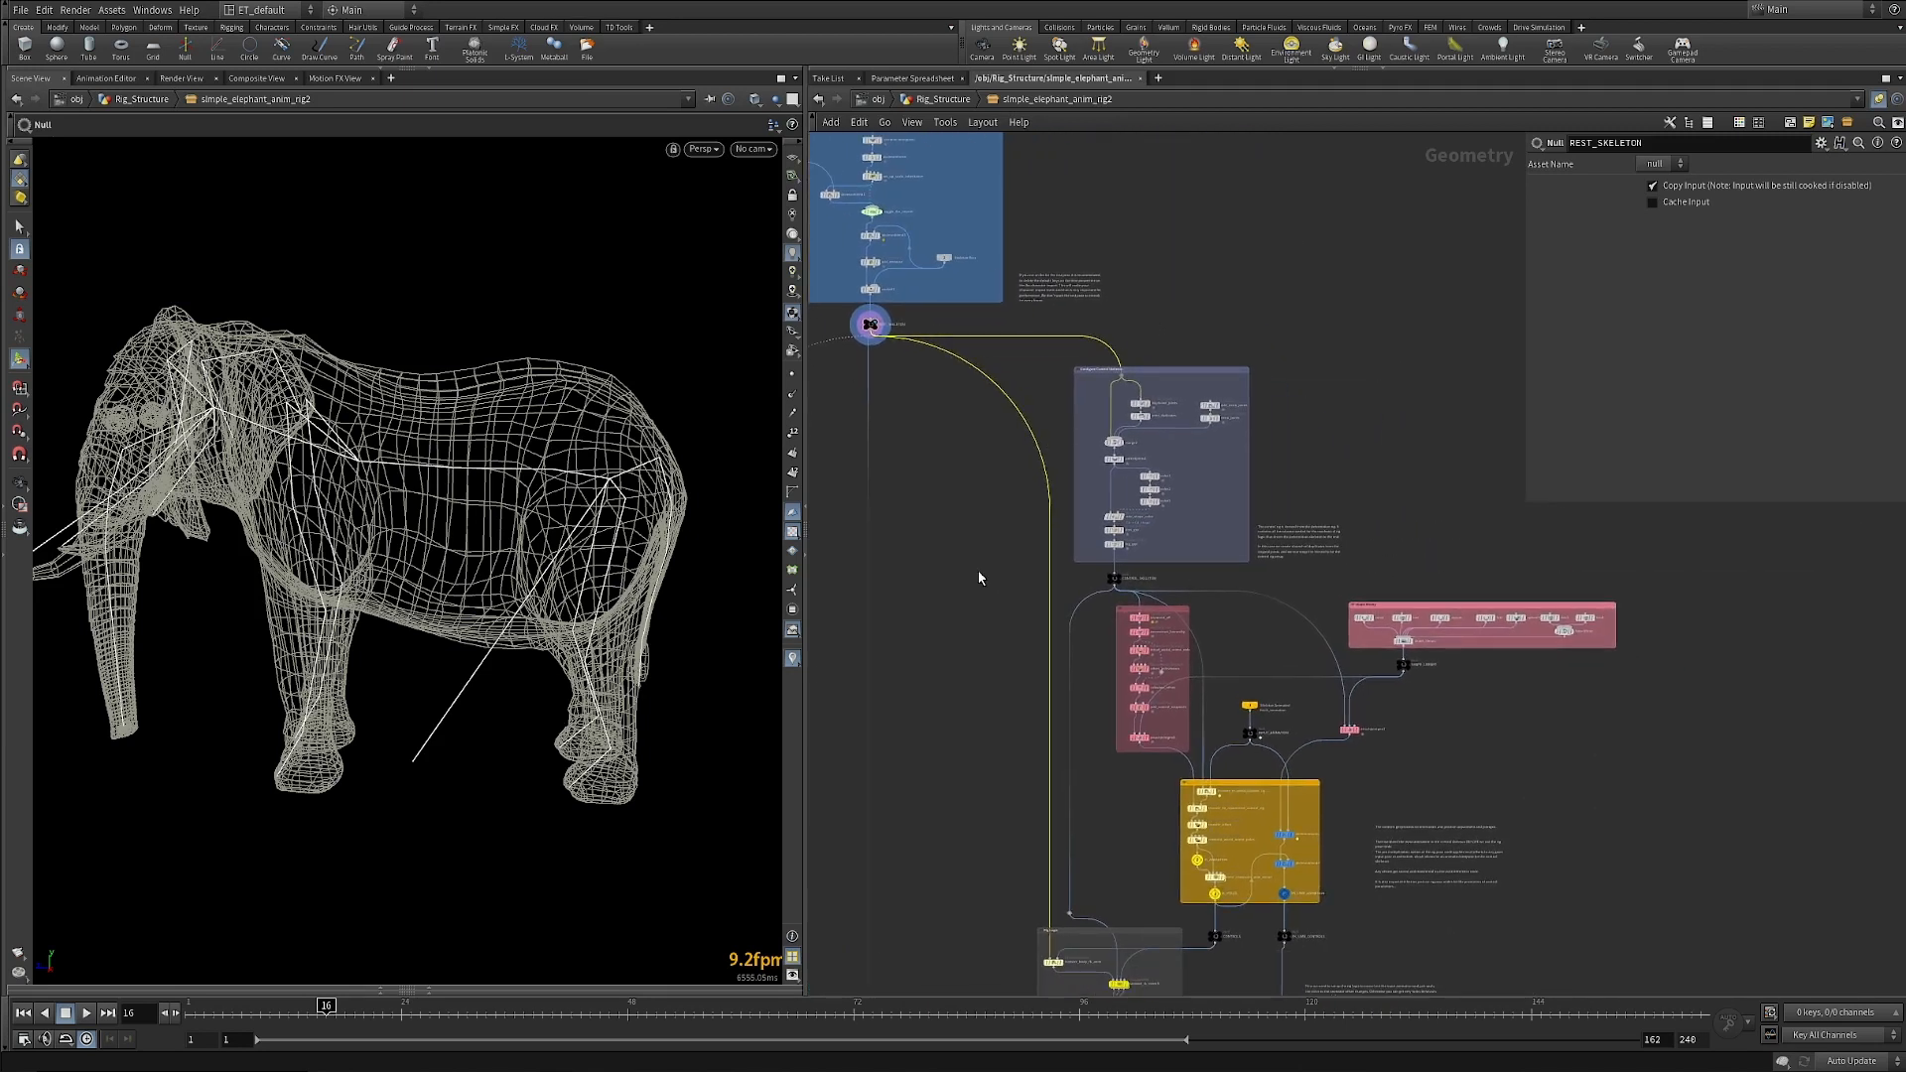
scroll(1023, 551, "up", 2)
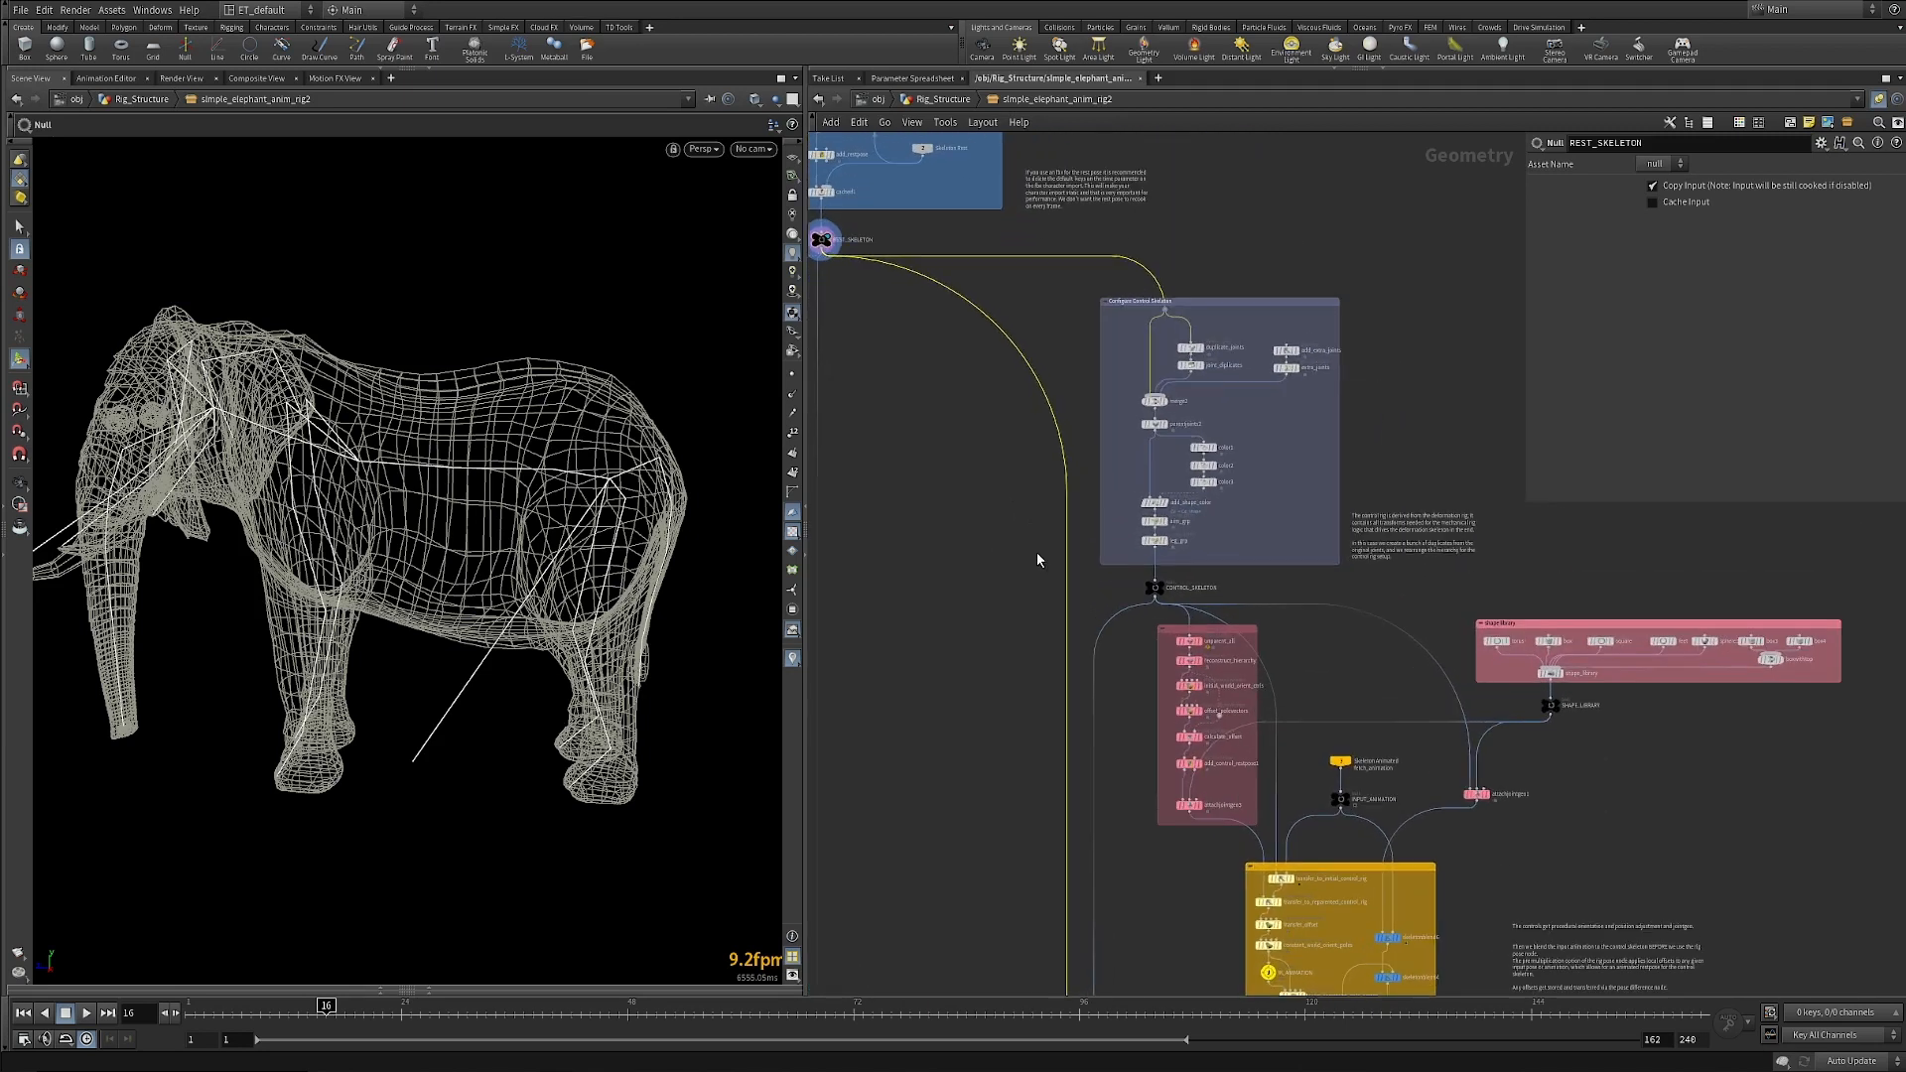
middle_click_drag(1036, 553, 991, 664)
scroll(970, 668, "up", 1)
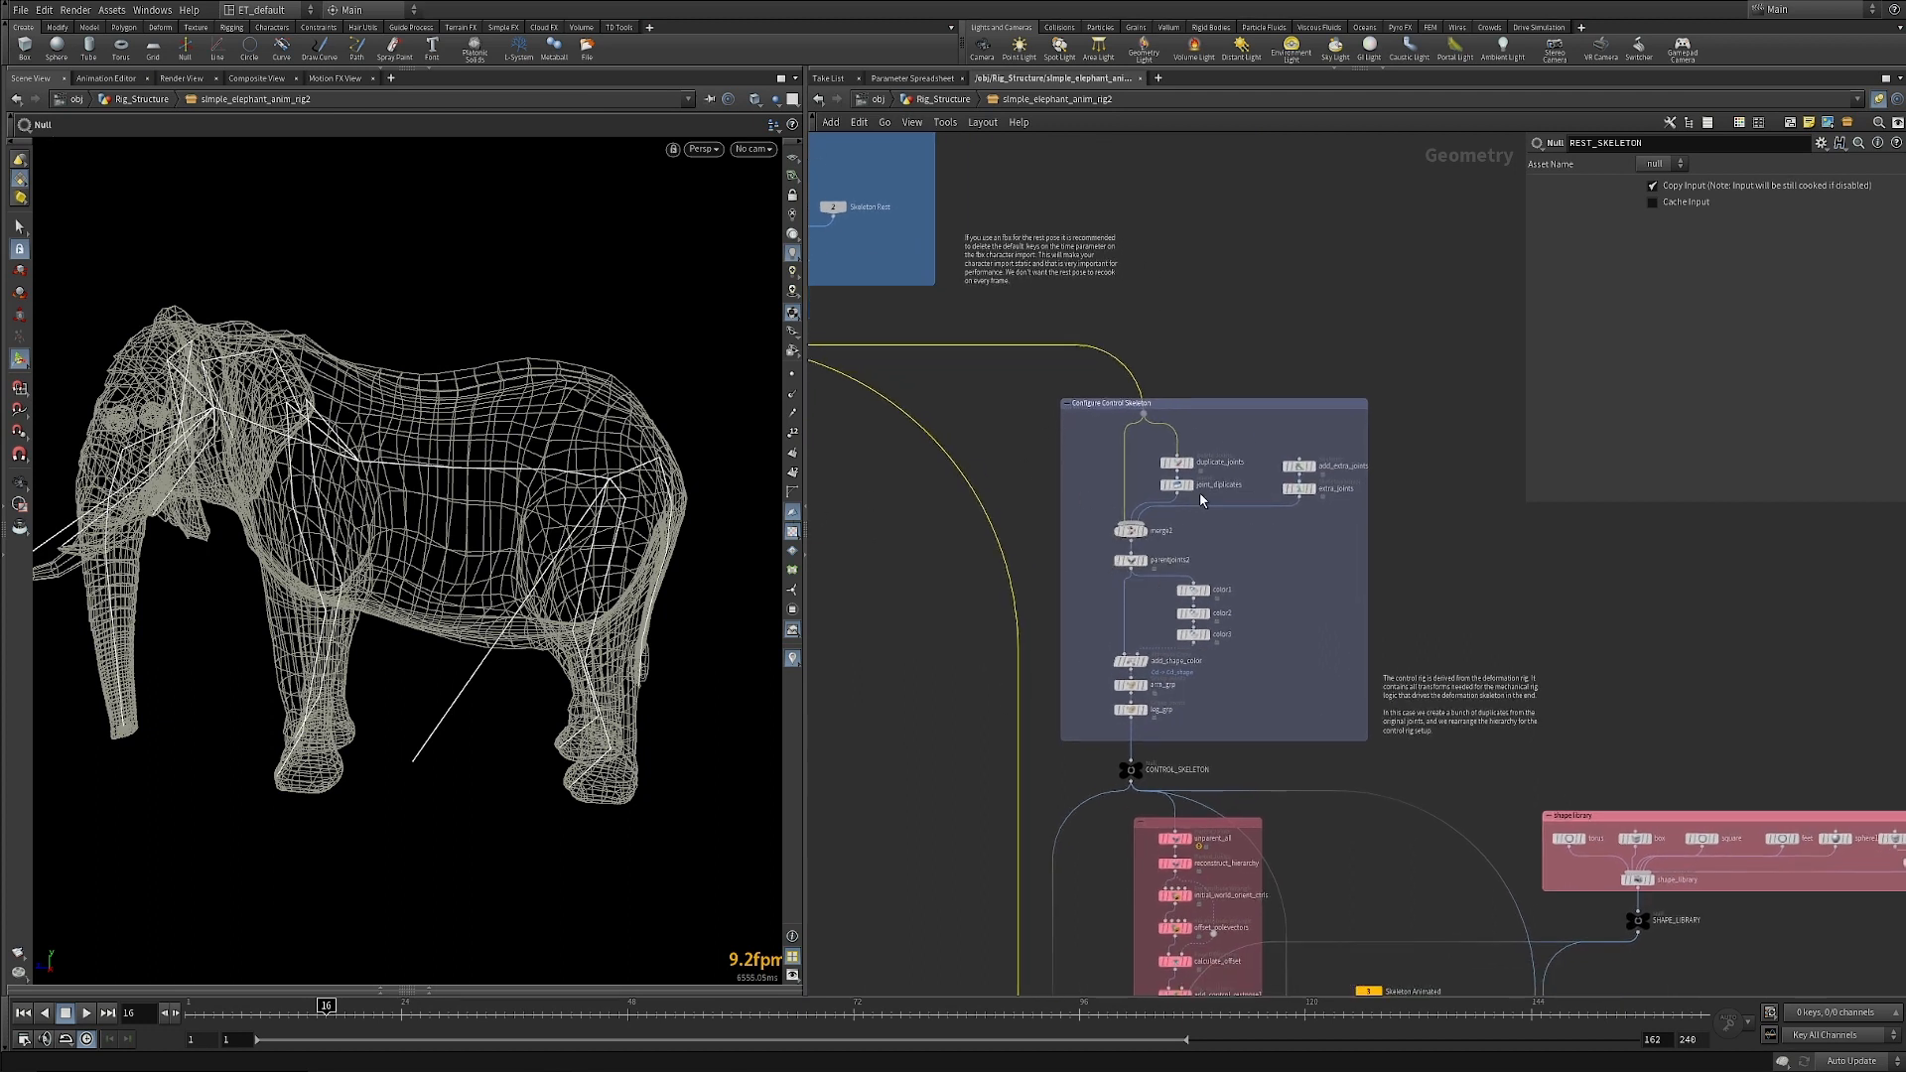
left_click(1174, 486)
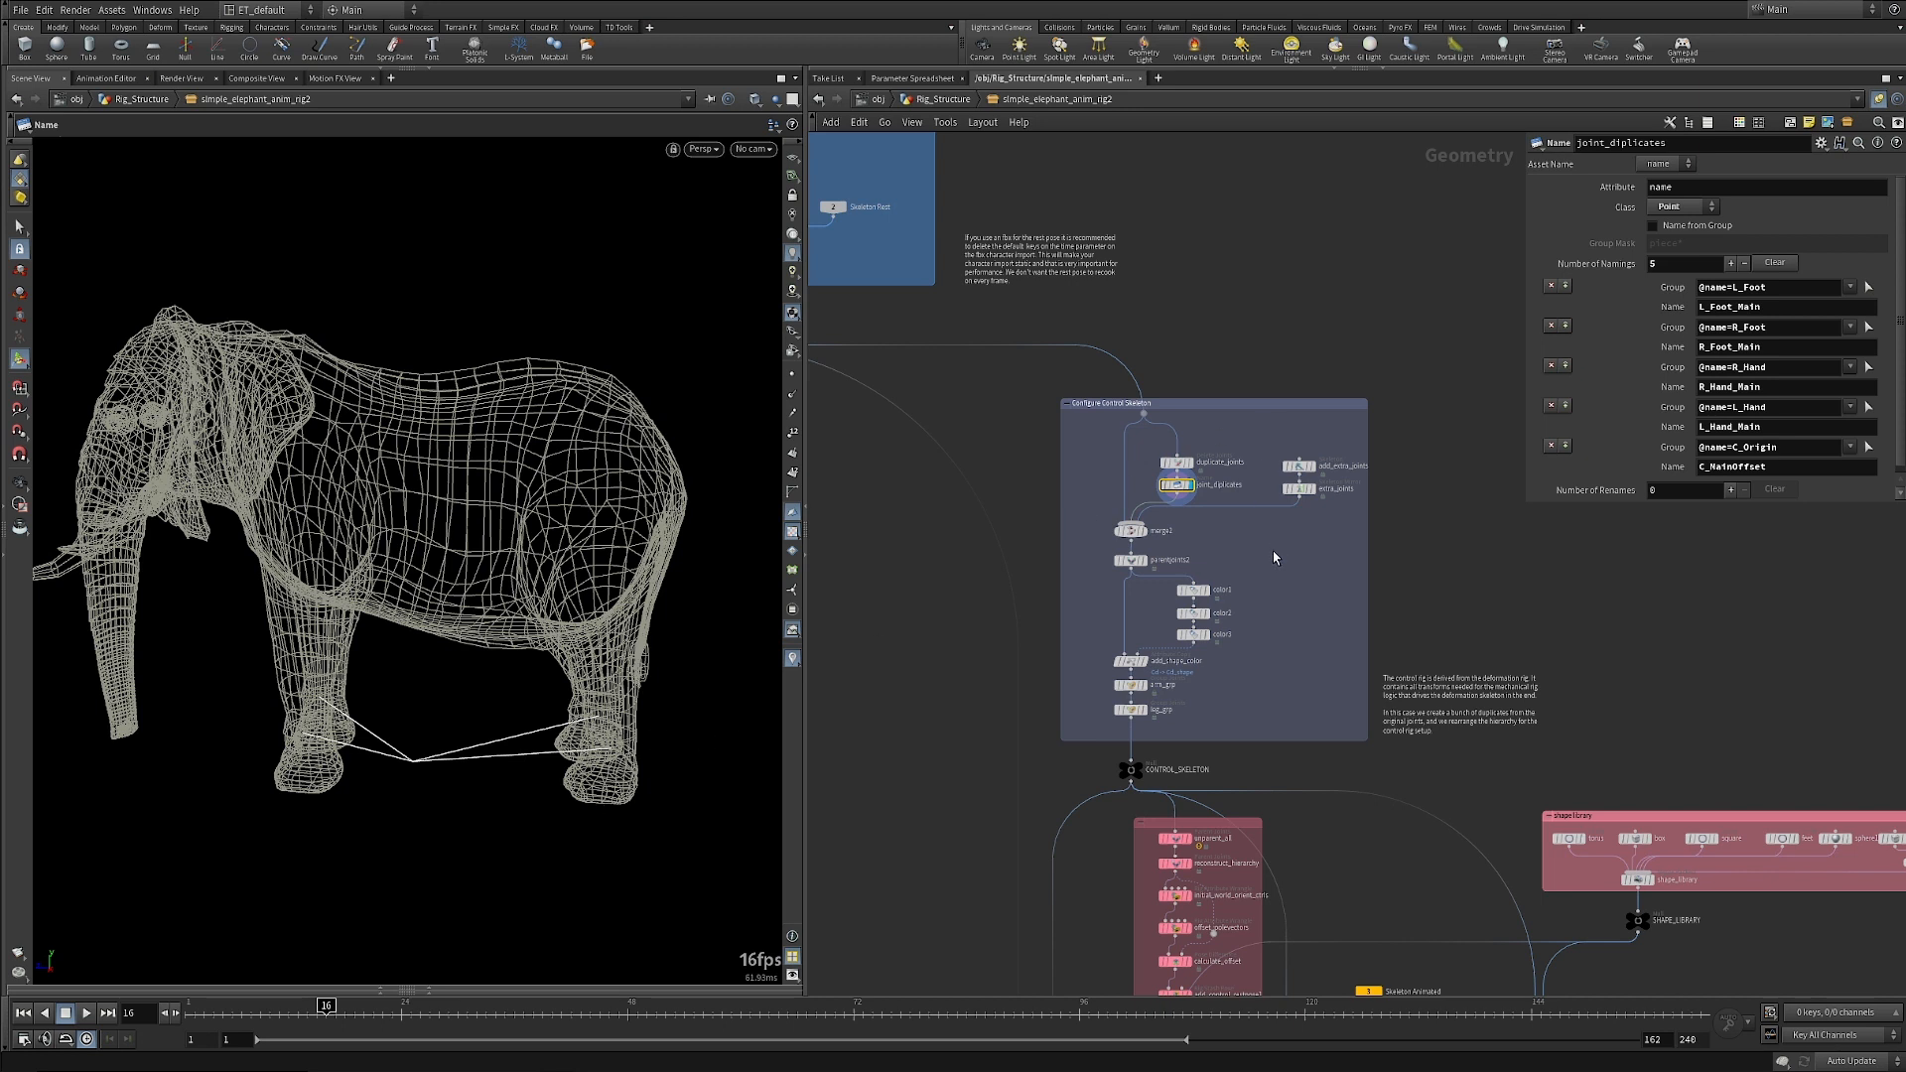
Display the joints of add_extra_joints and show the mirror settings of the extra_joints node.
left_click(1302, 469)
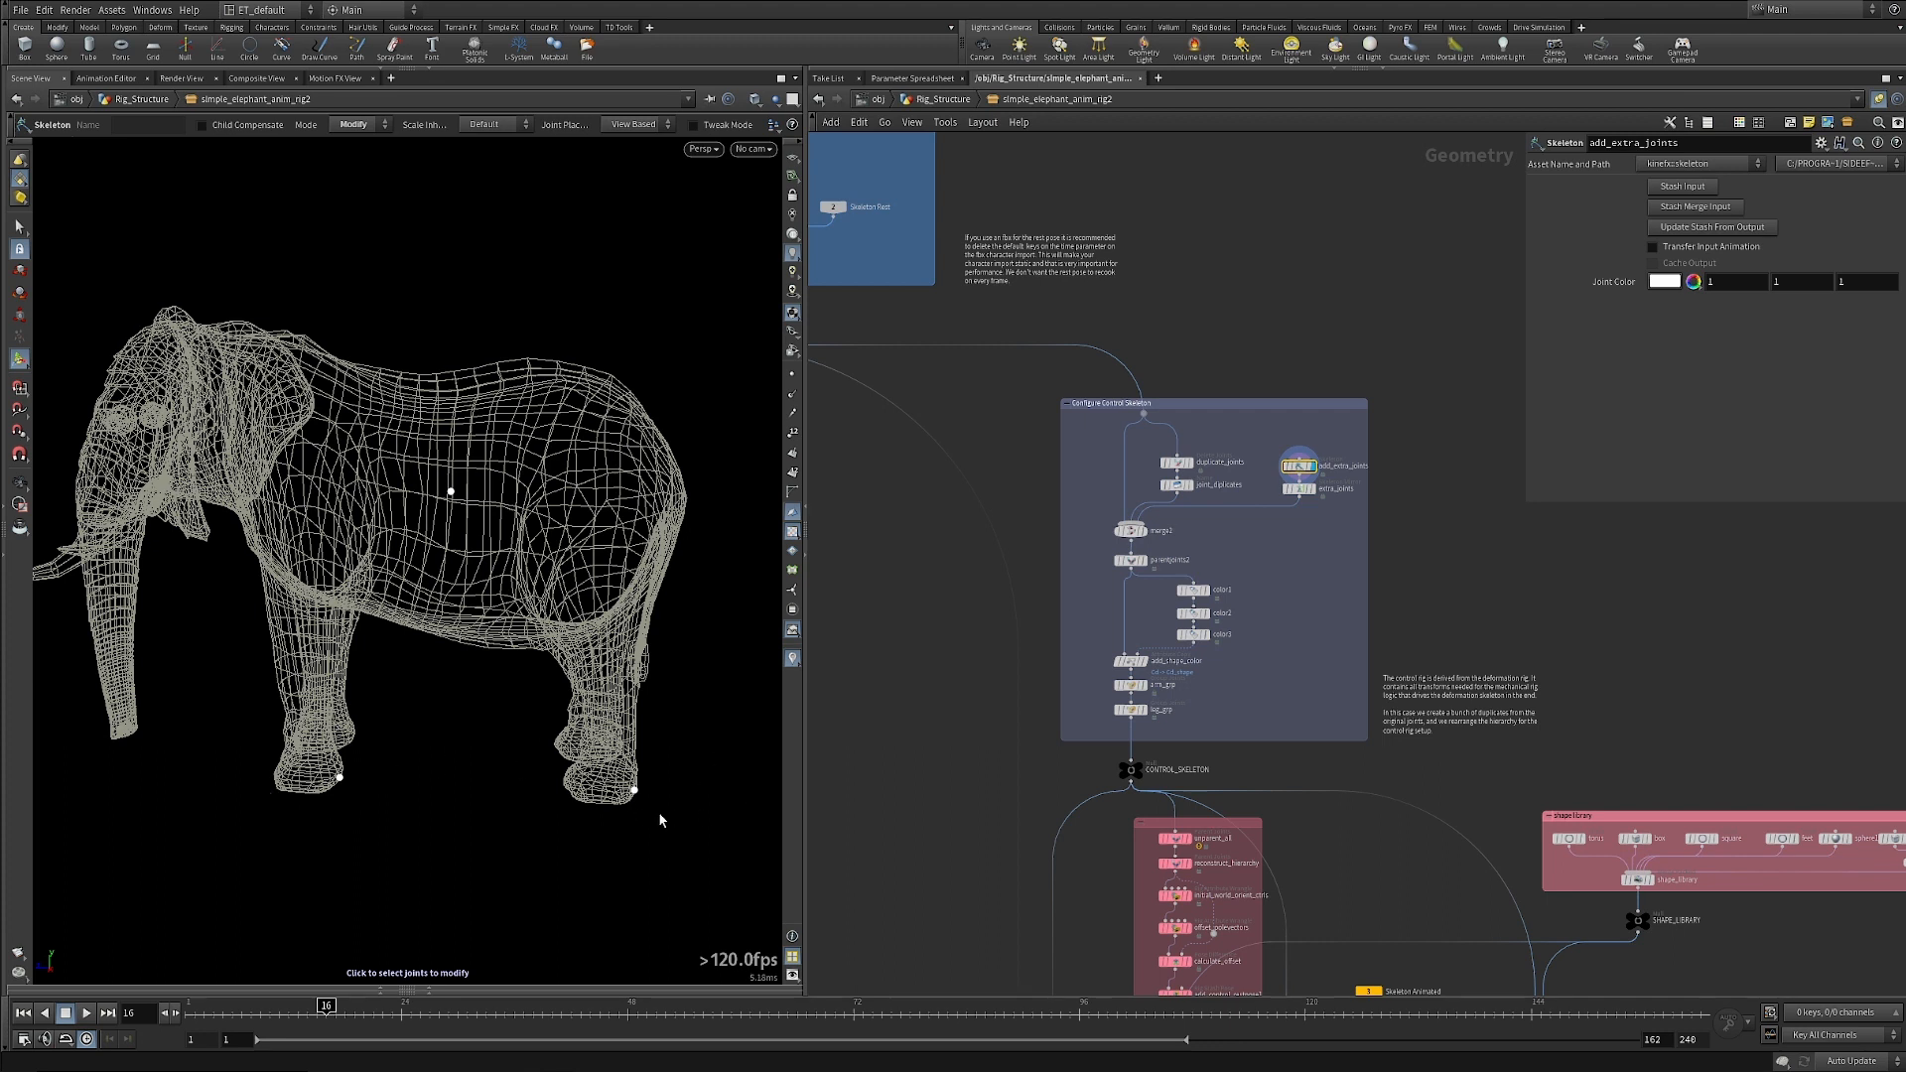
mouse_move(1292, 473)
left_click(1299, 488)
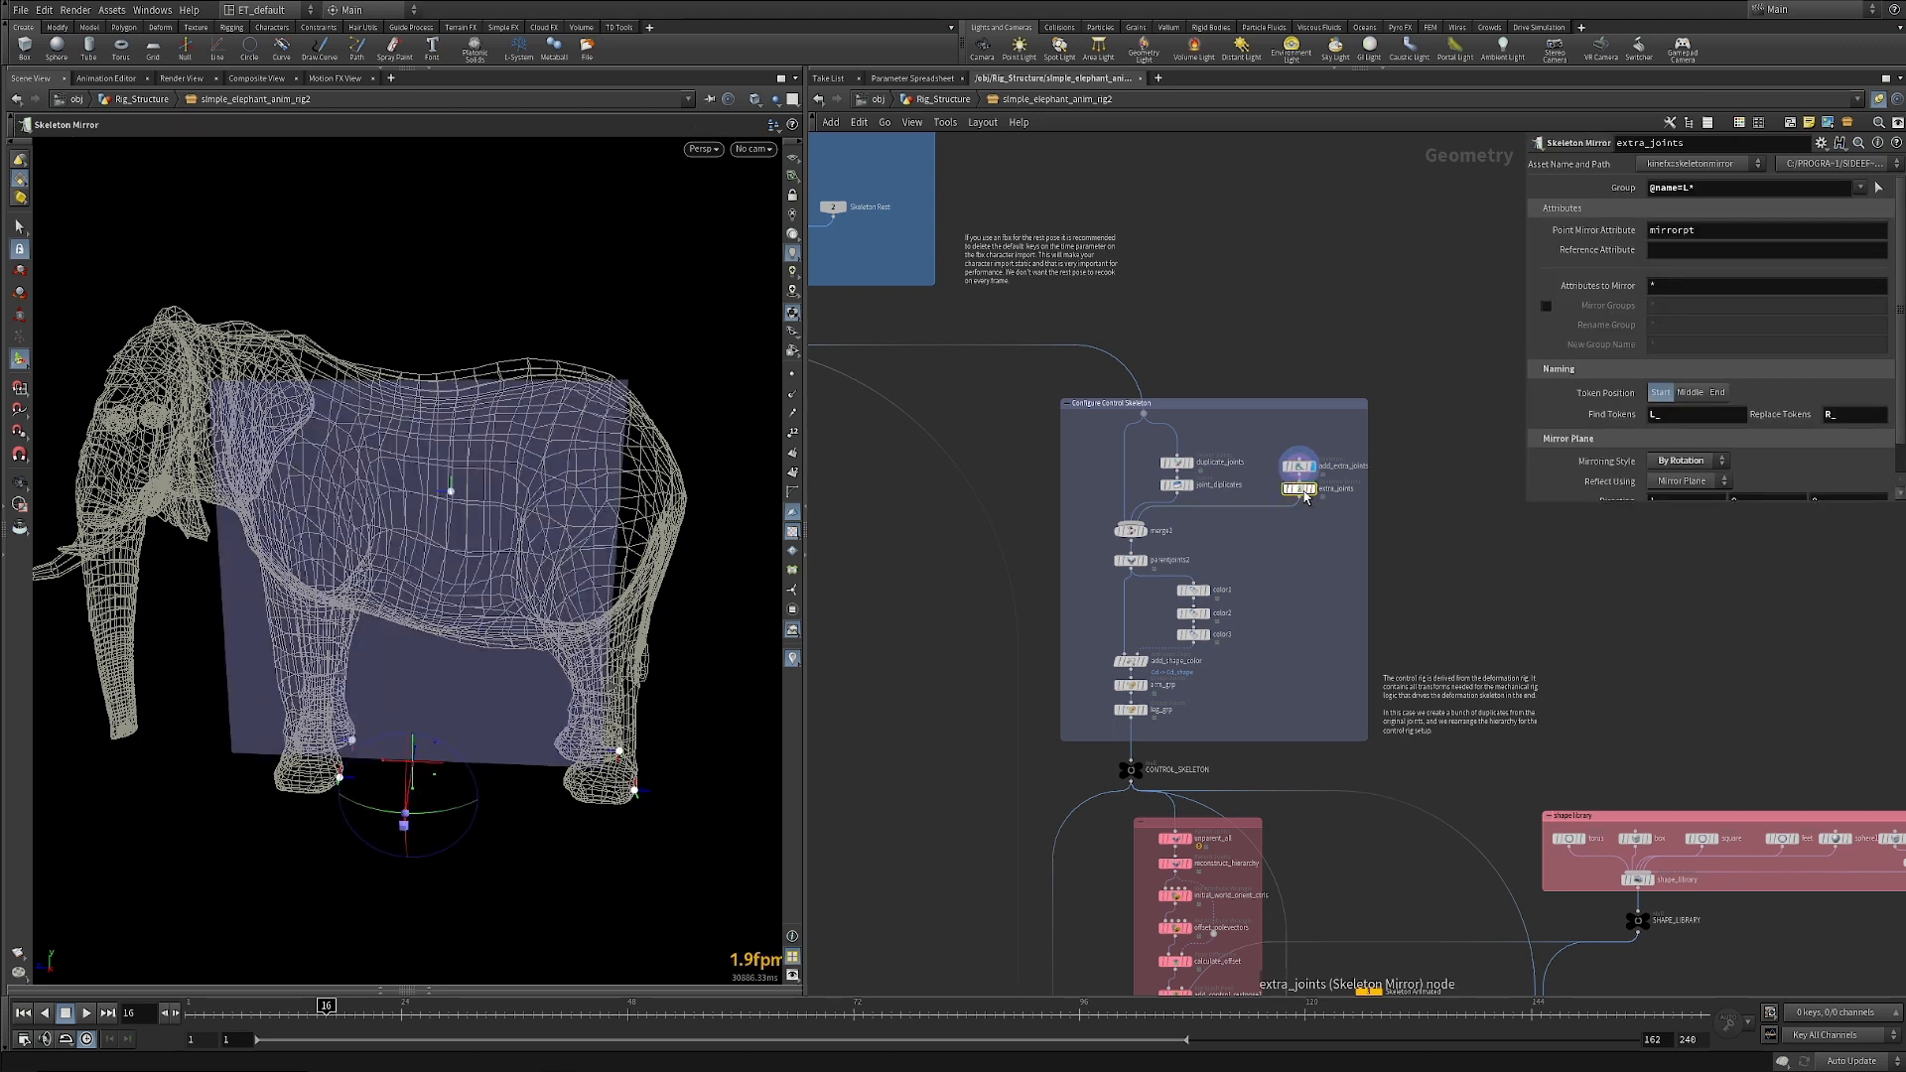
Display the combined joints of merge2 and the reparented hierarchy of parentjoints2.
left_click(1144, 531)
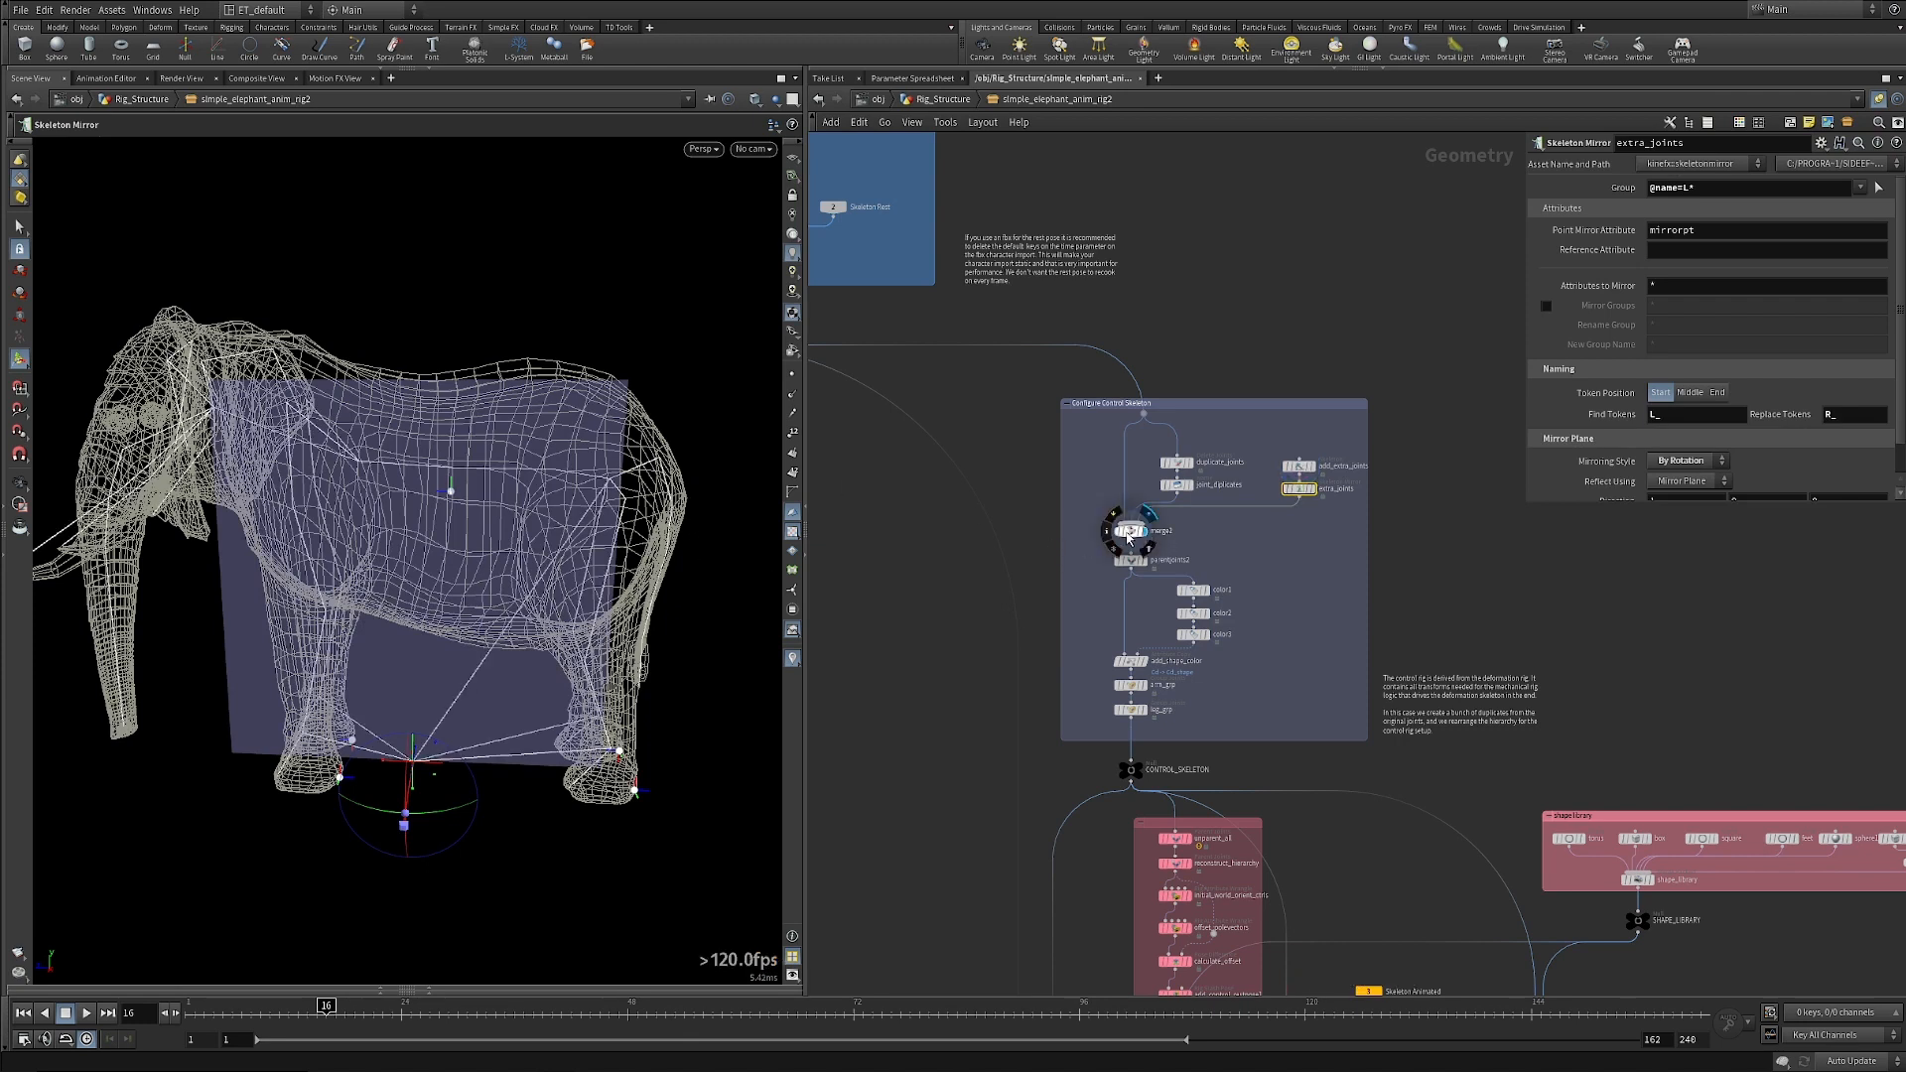
left_click(1128, 531)
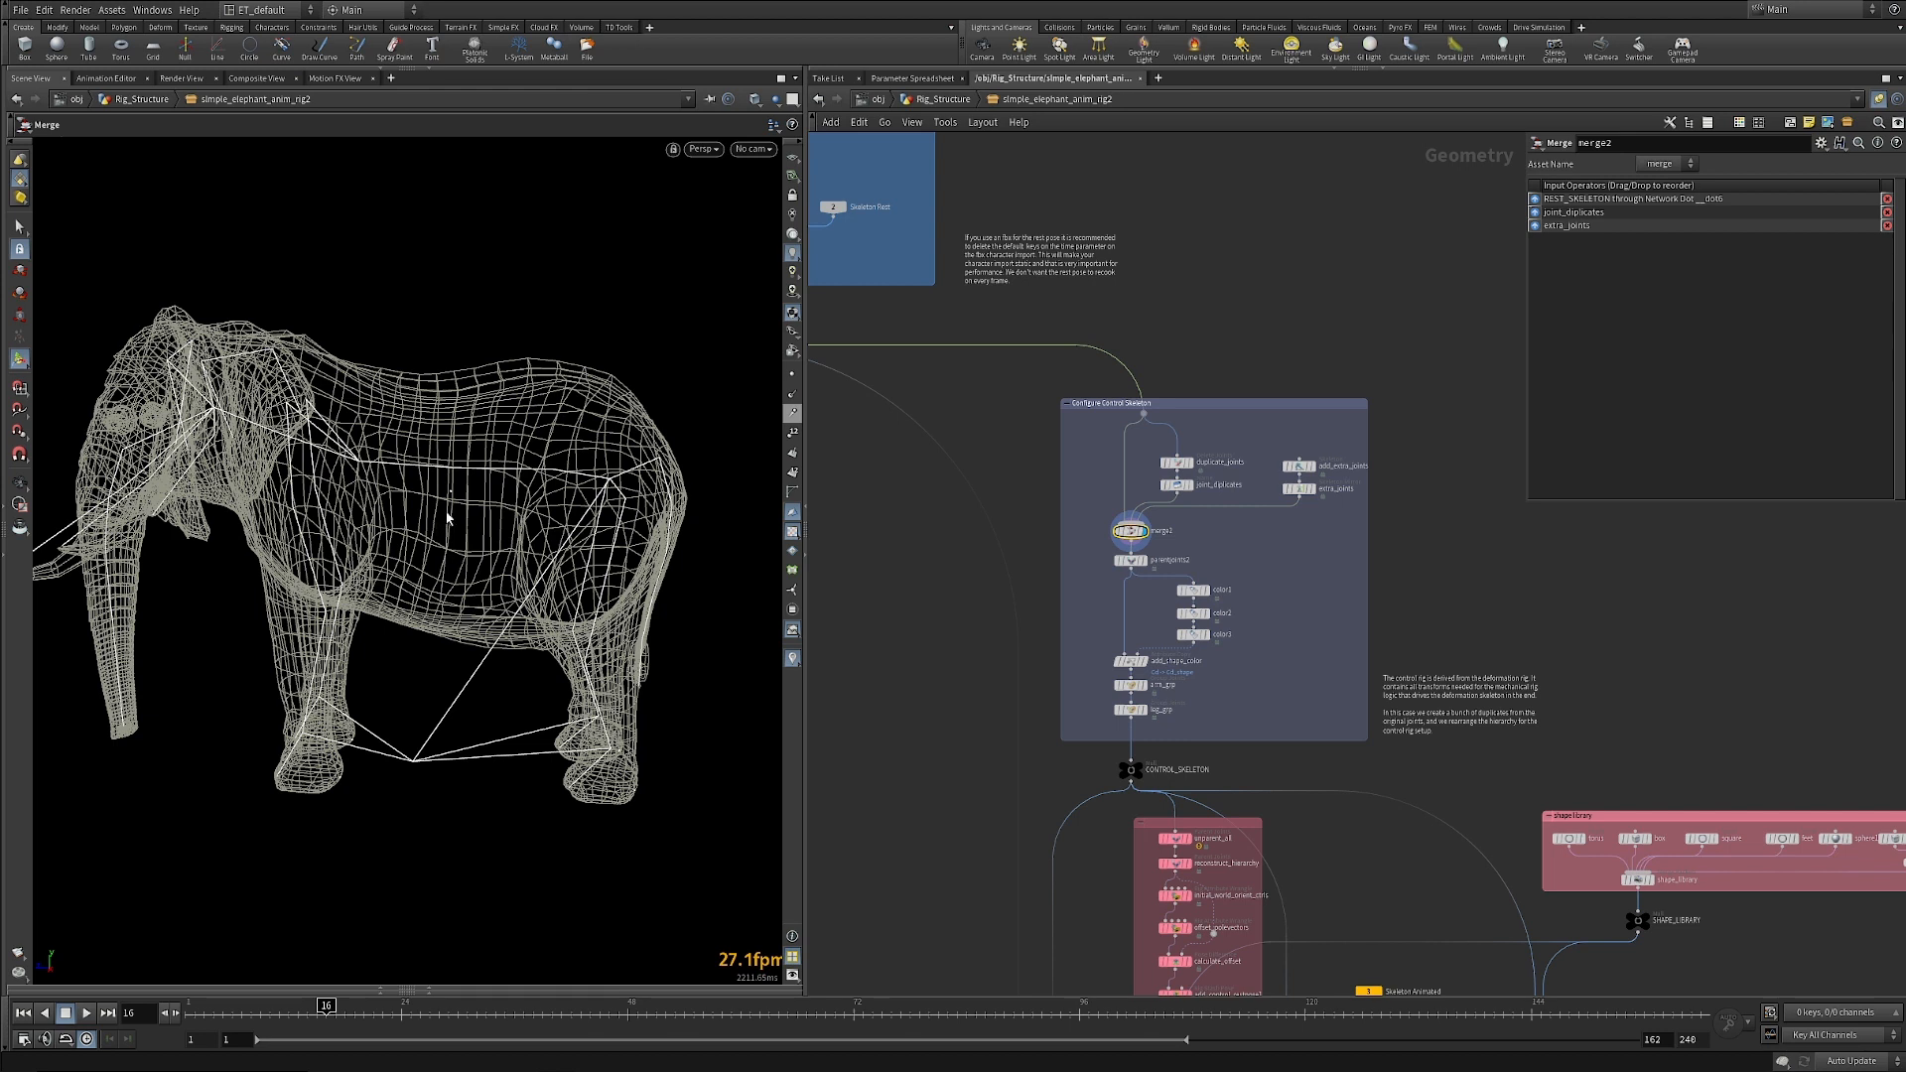
left_click(1129, 560)
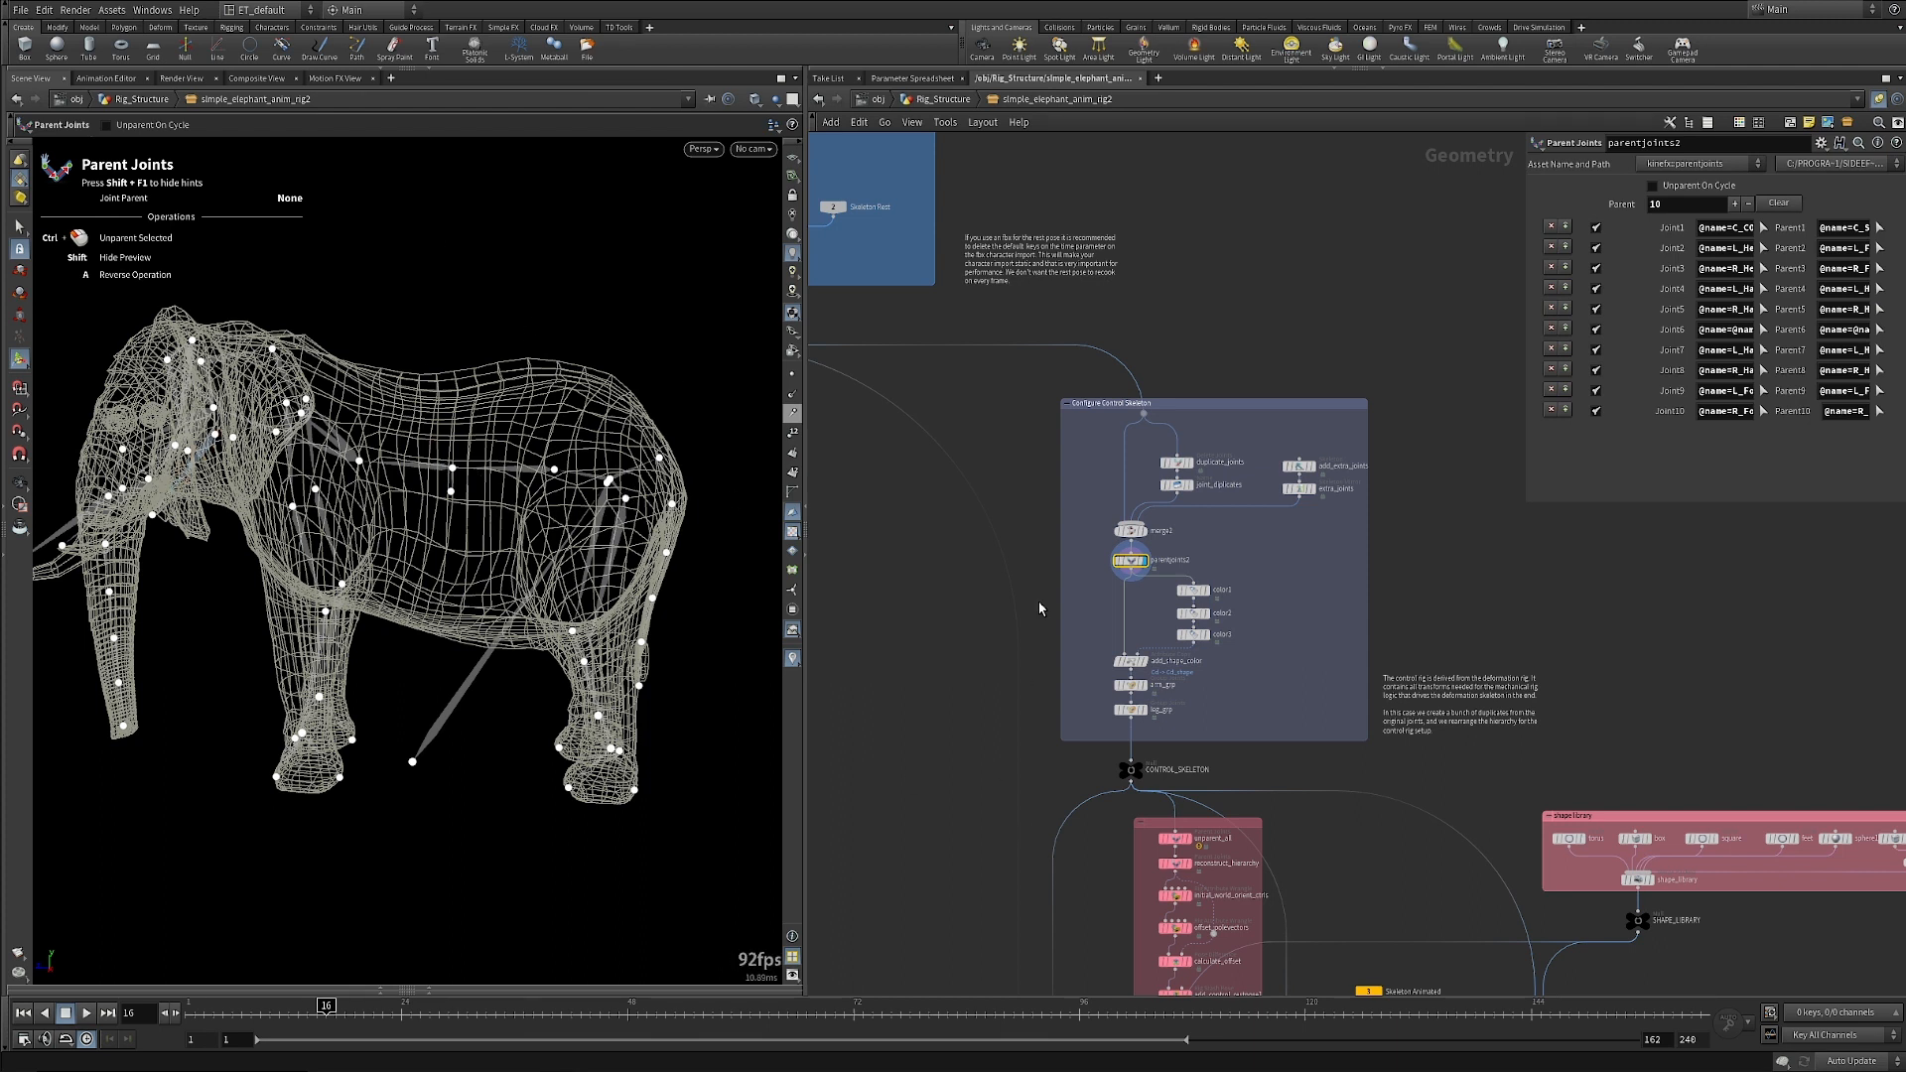
Inspect the joint colours at color3 from several angles and check the arms and legs groups in arm_grp and leg_grp.
left_click(1195, 637)
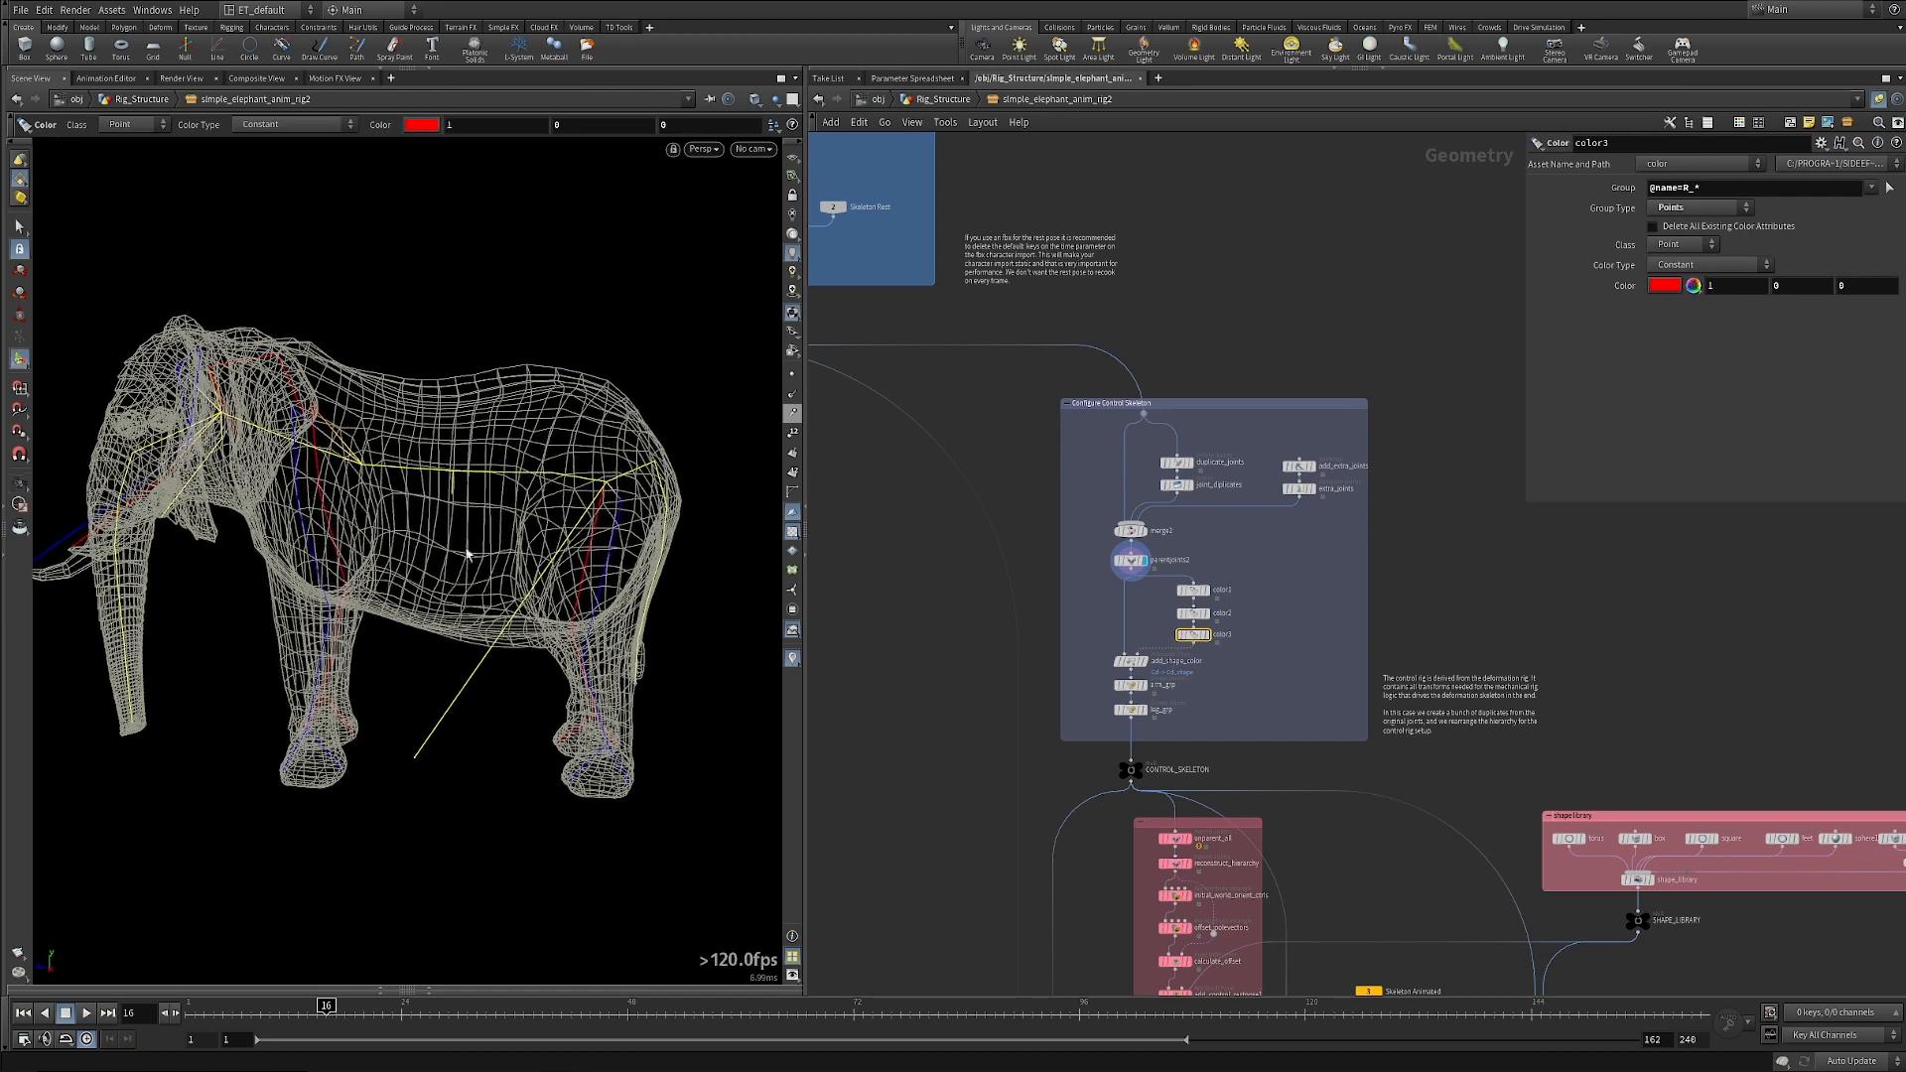
left_click_drag(466, 554, 465, 596, "alt")
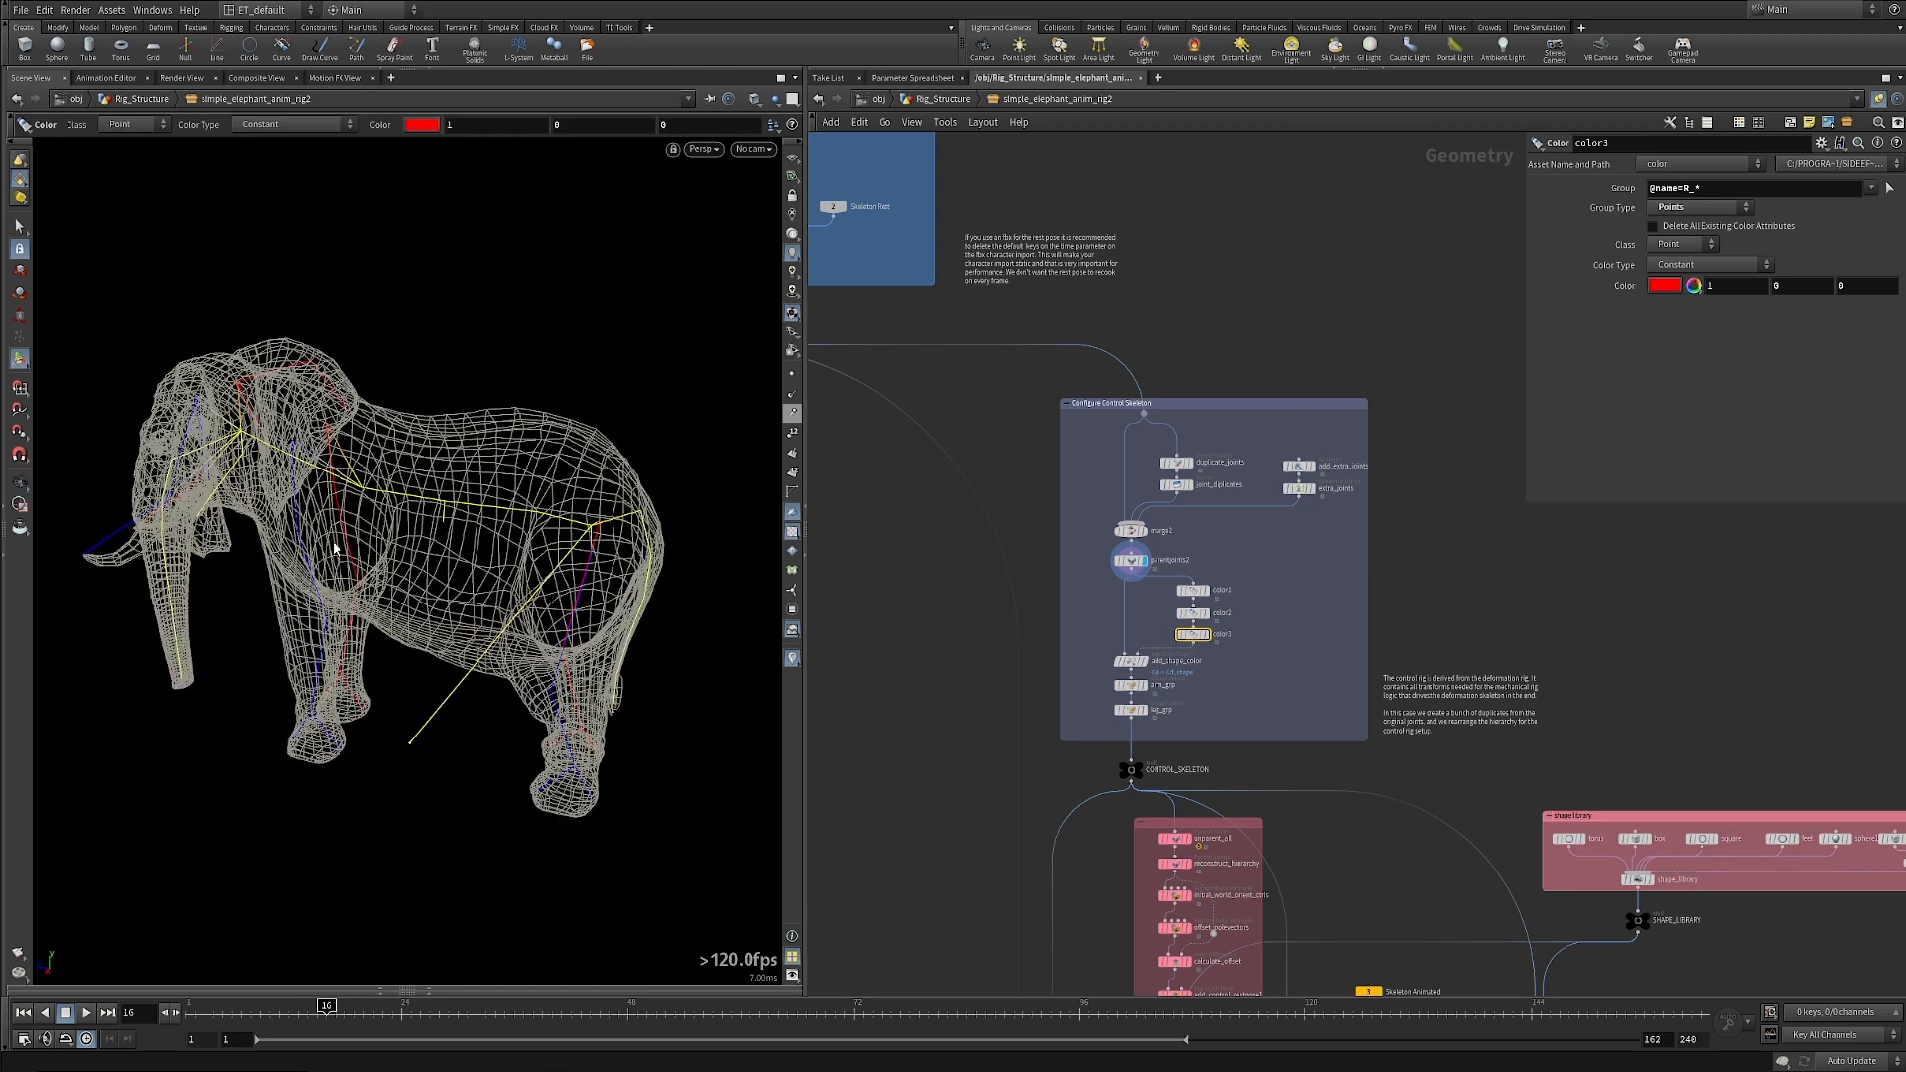
left_click_drag(407, 574, 477, 569, "alt")
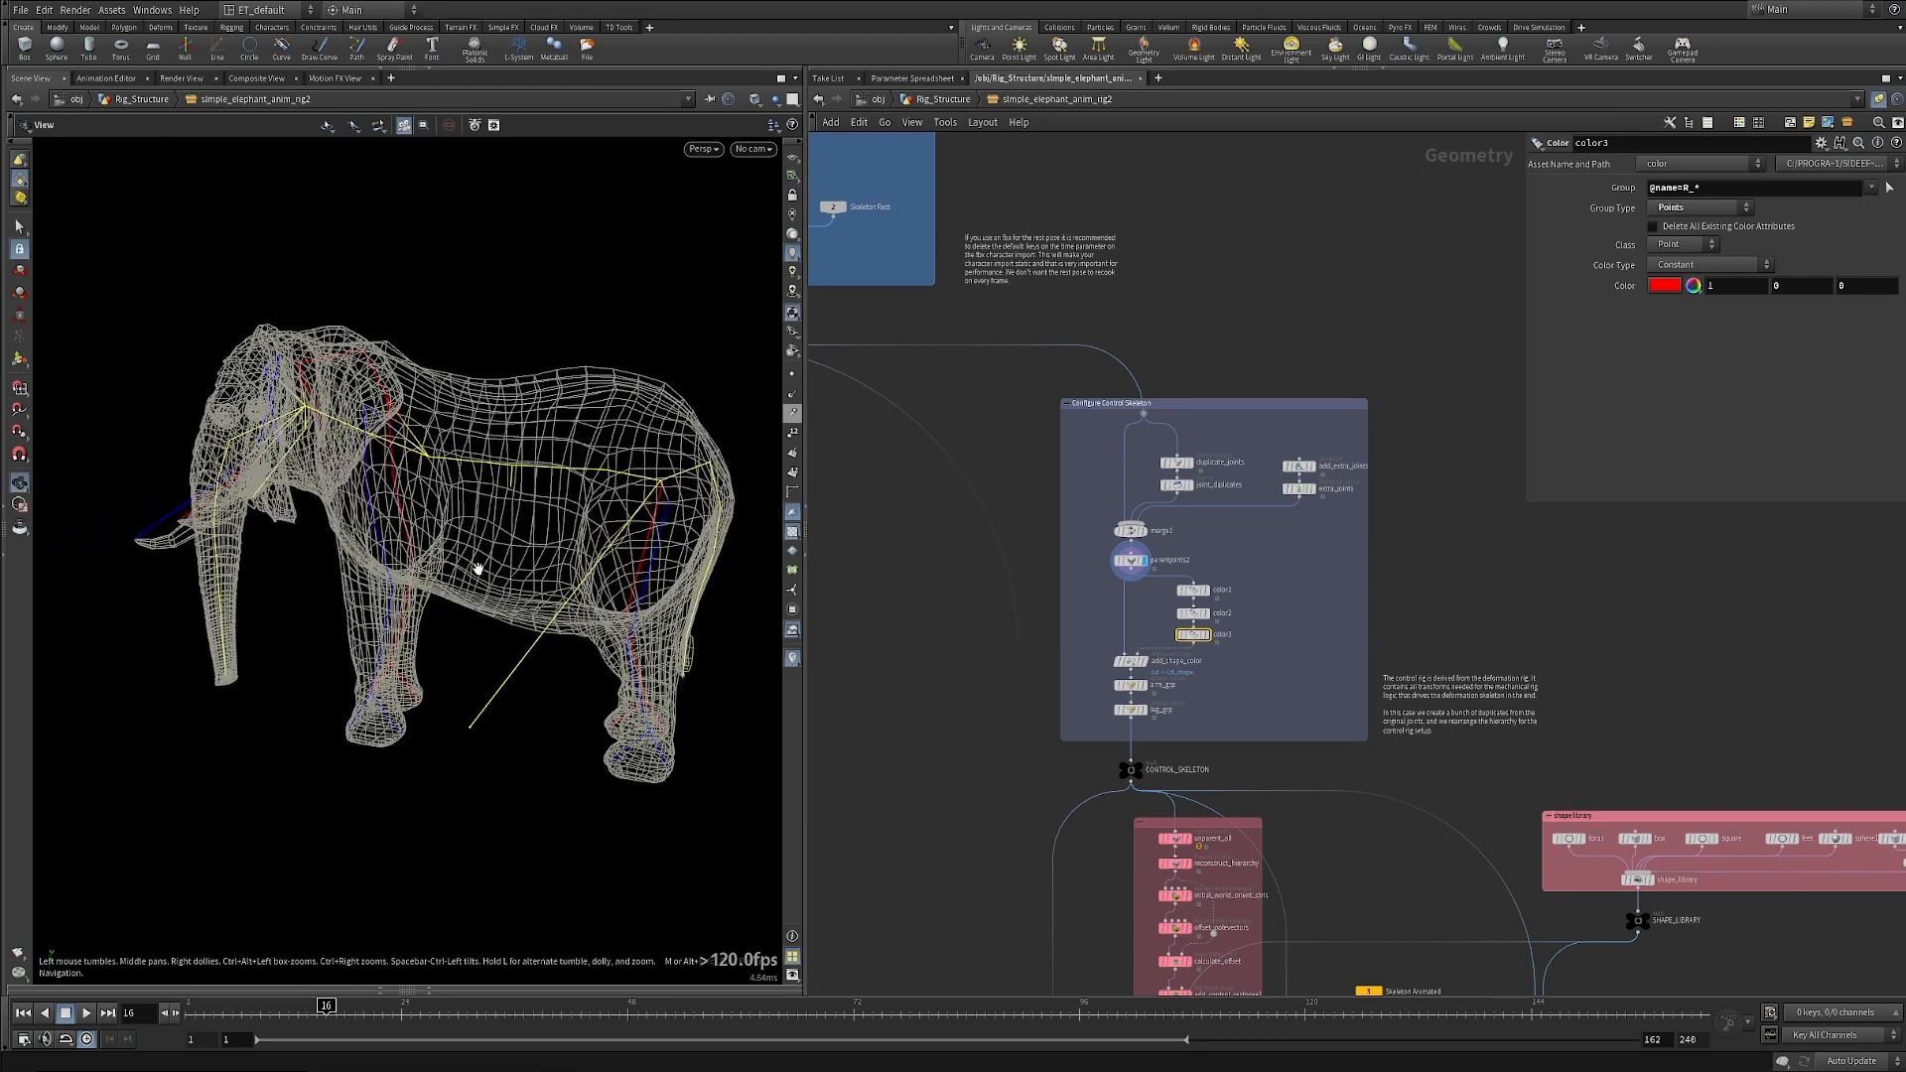
left_click(1127, 684)
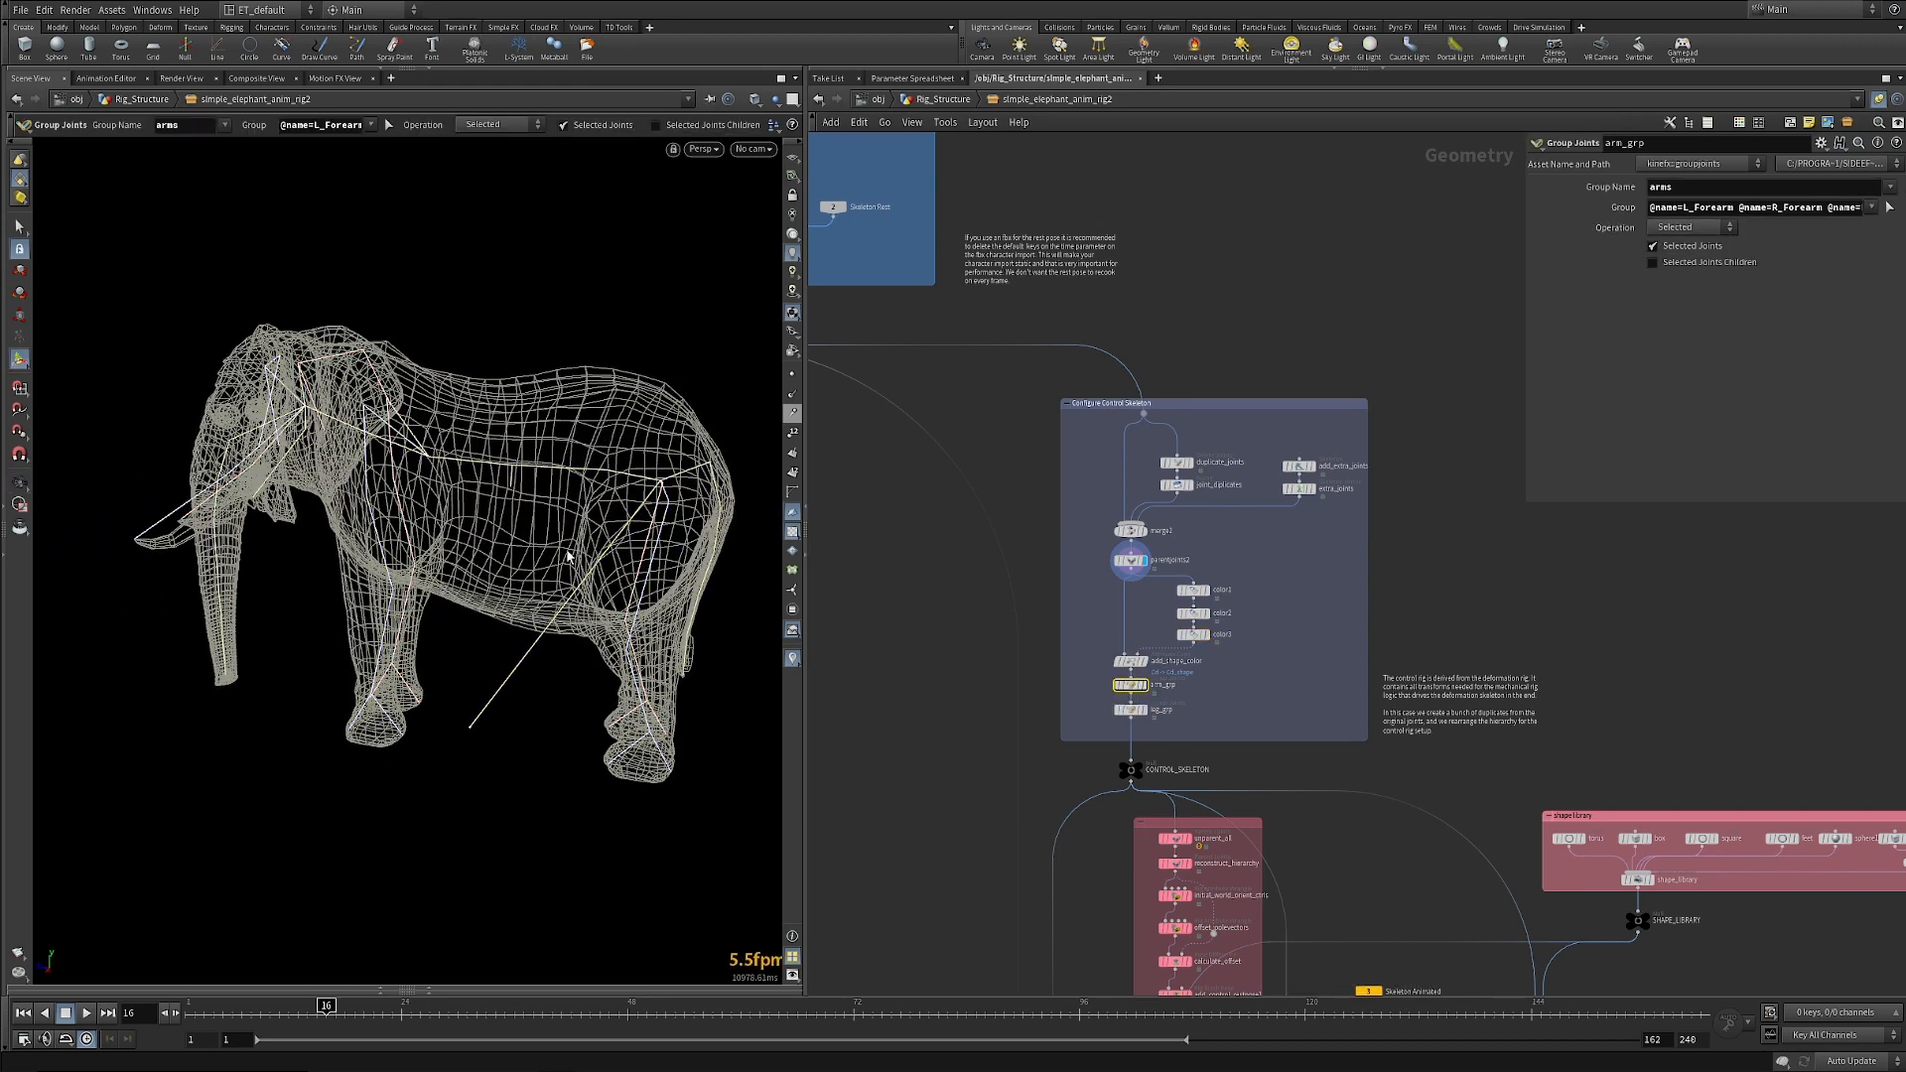
left_click(1130, 709)
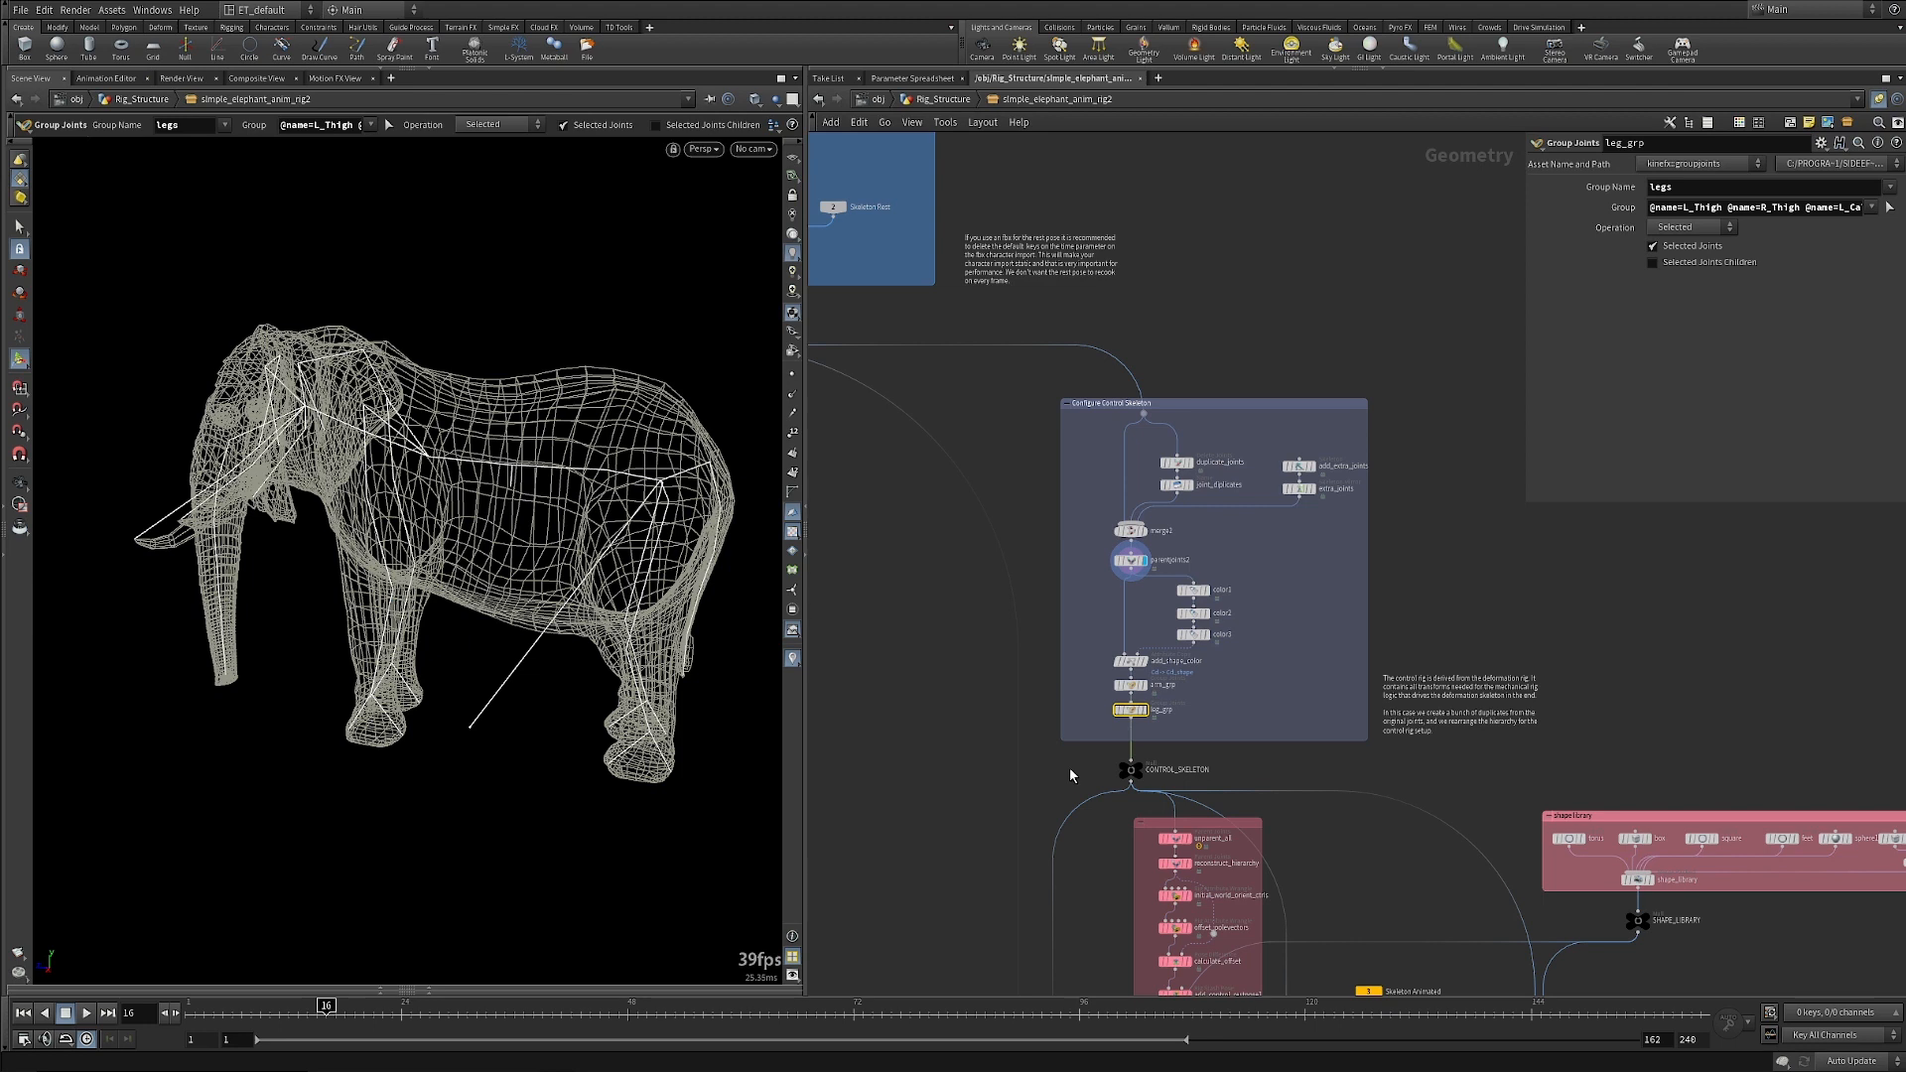
Locate the pink node group below CONTROL_SKELETON and display unparent_all with its Parent Joints settings.
middle_click_drag(1008, 534, 981, 543)
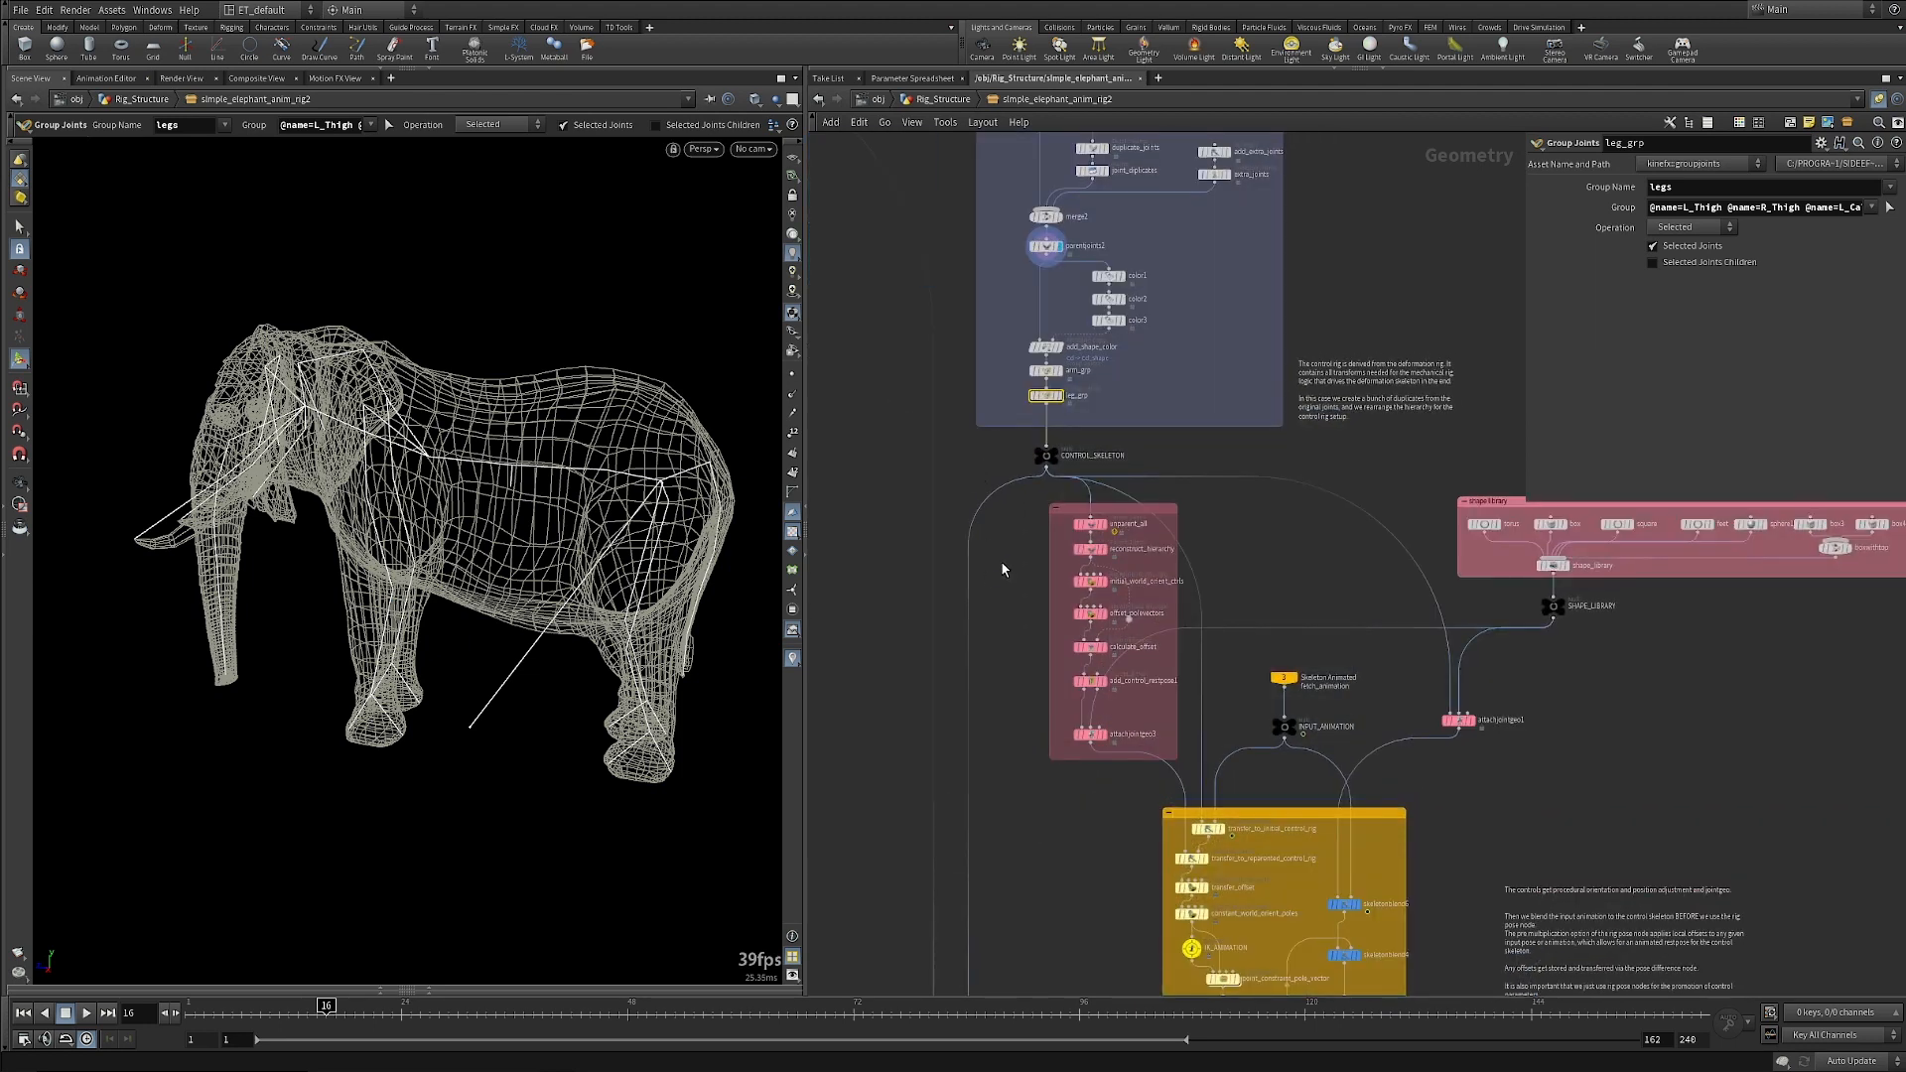
scroll(1002, 560, "up", 3)
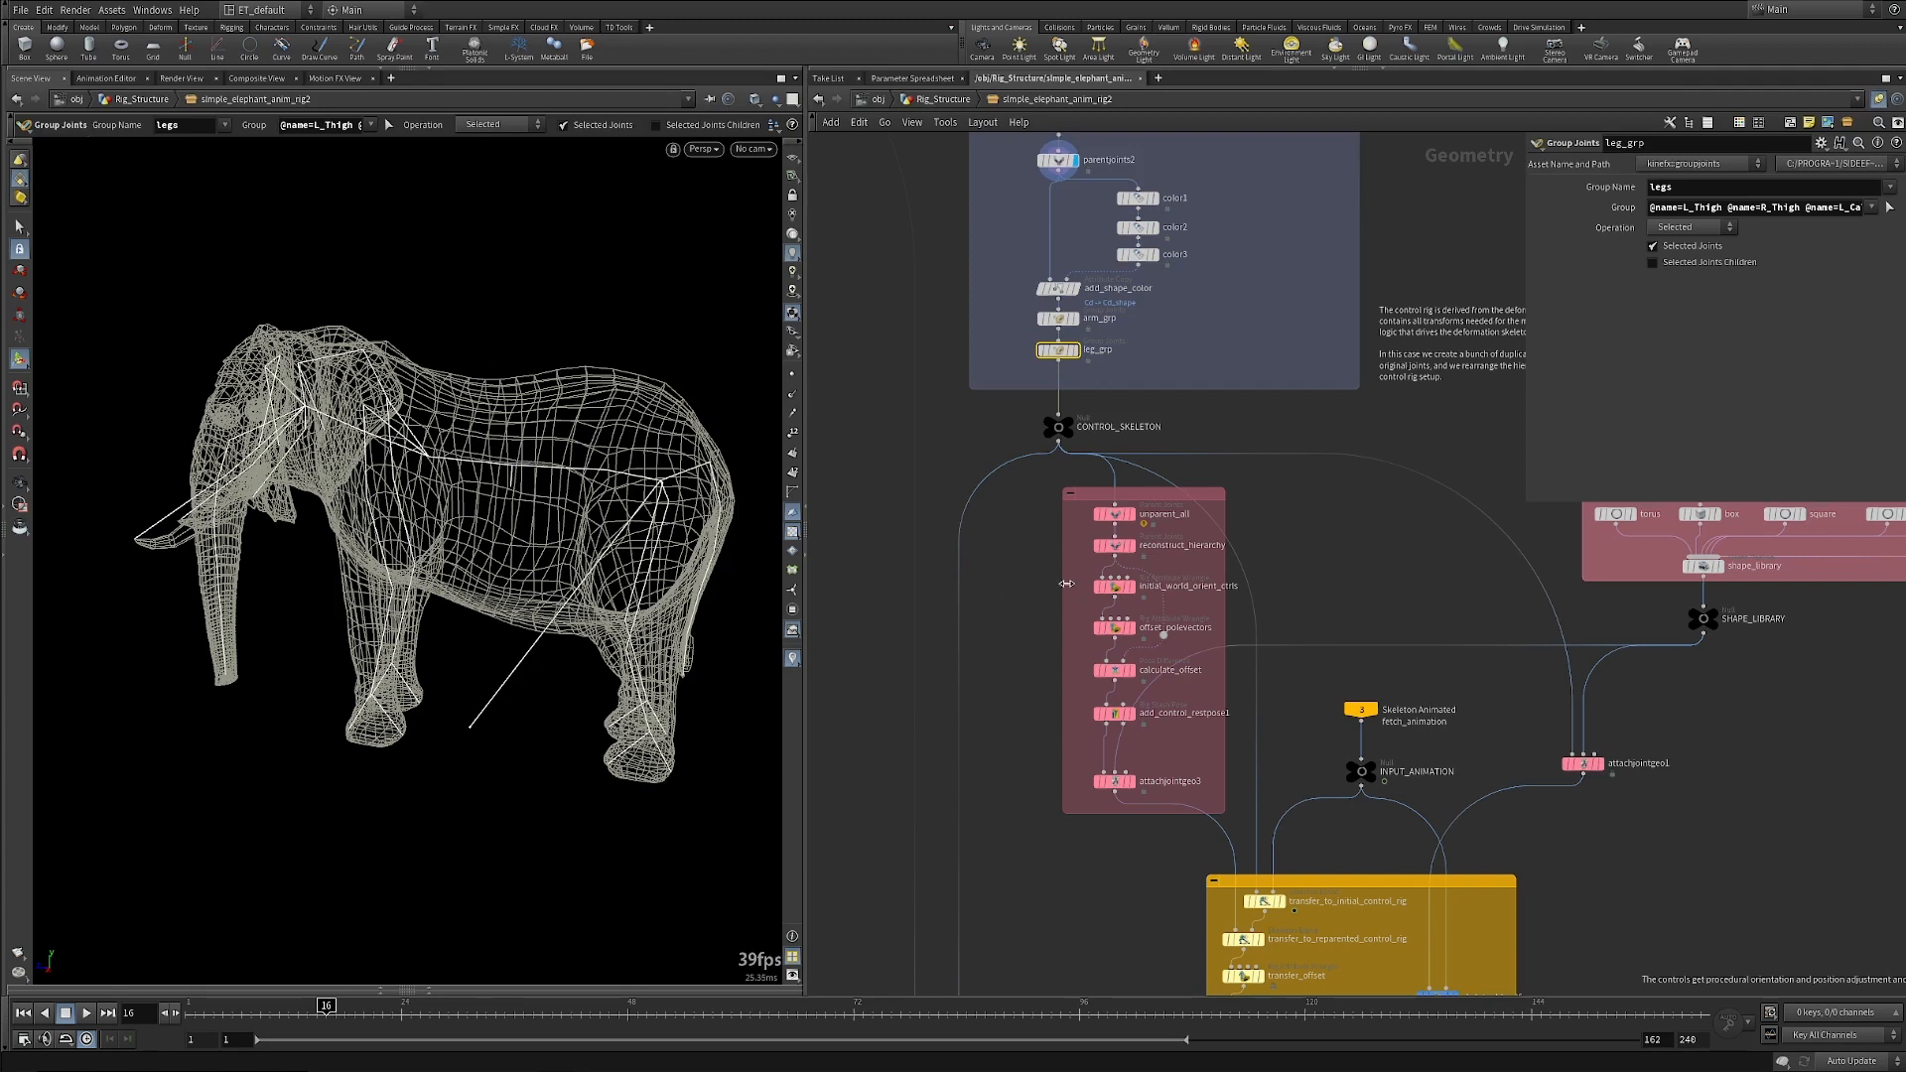
middle_click_drag(1000, 693, 933, 717)
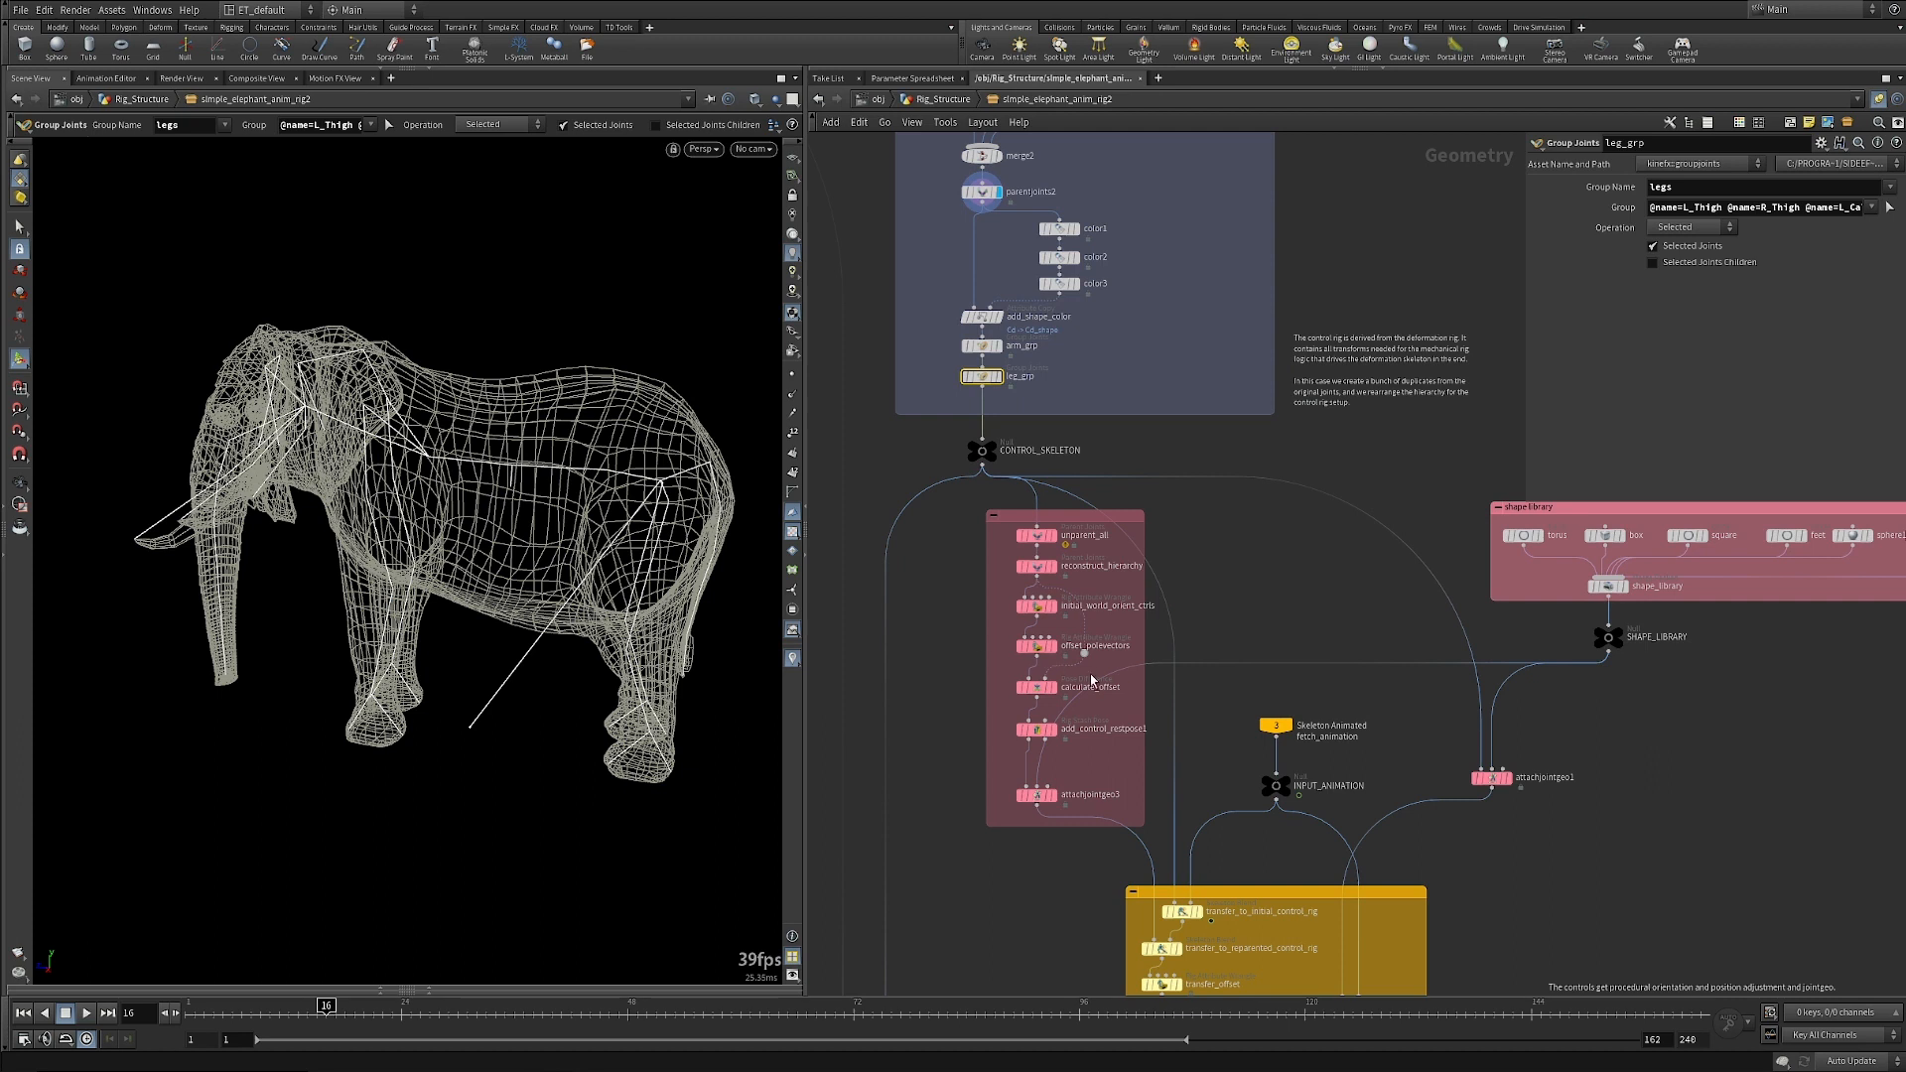
left_click(1031, 535)
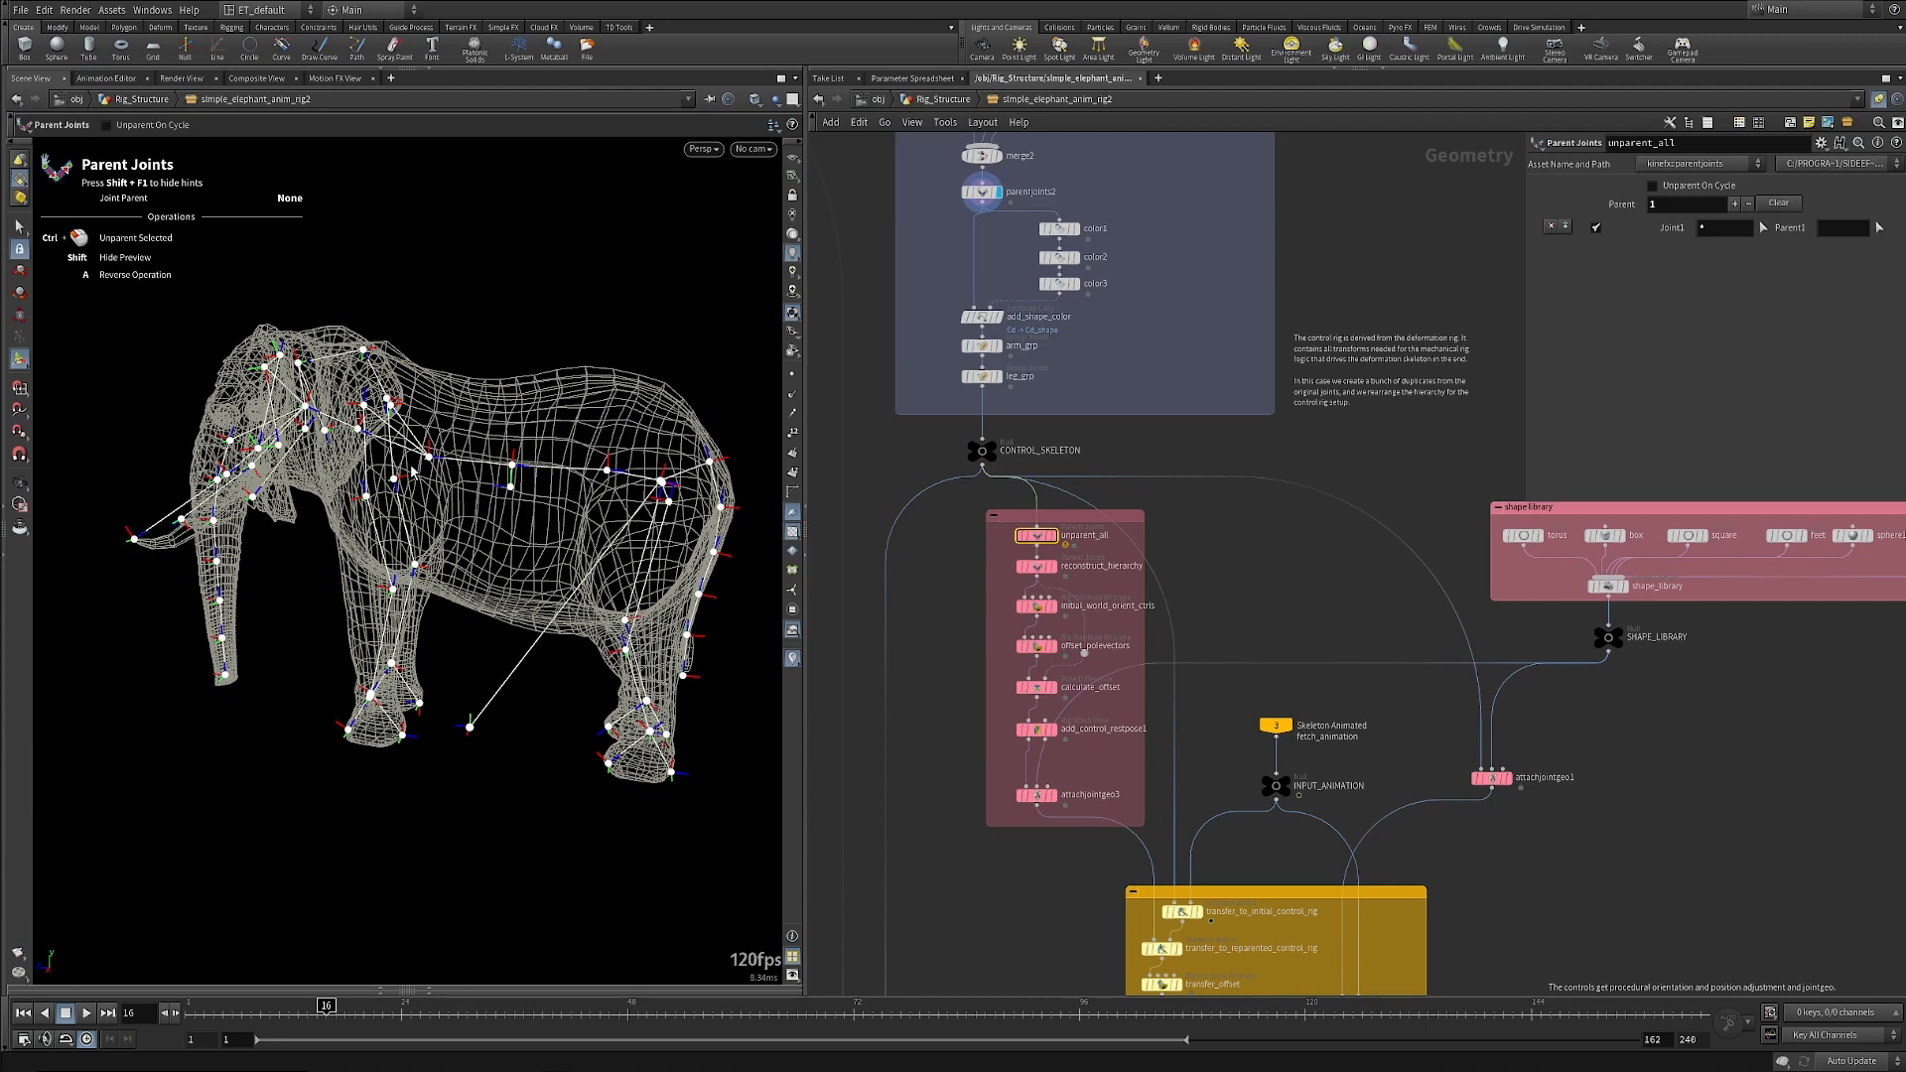
left_click(1053, 536)
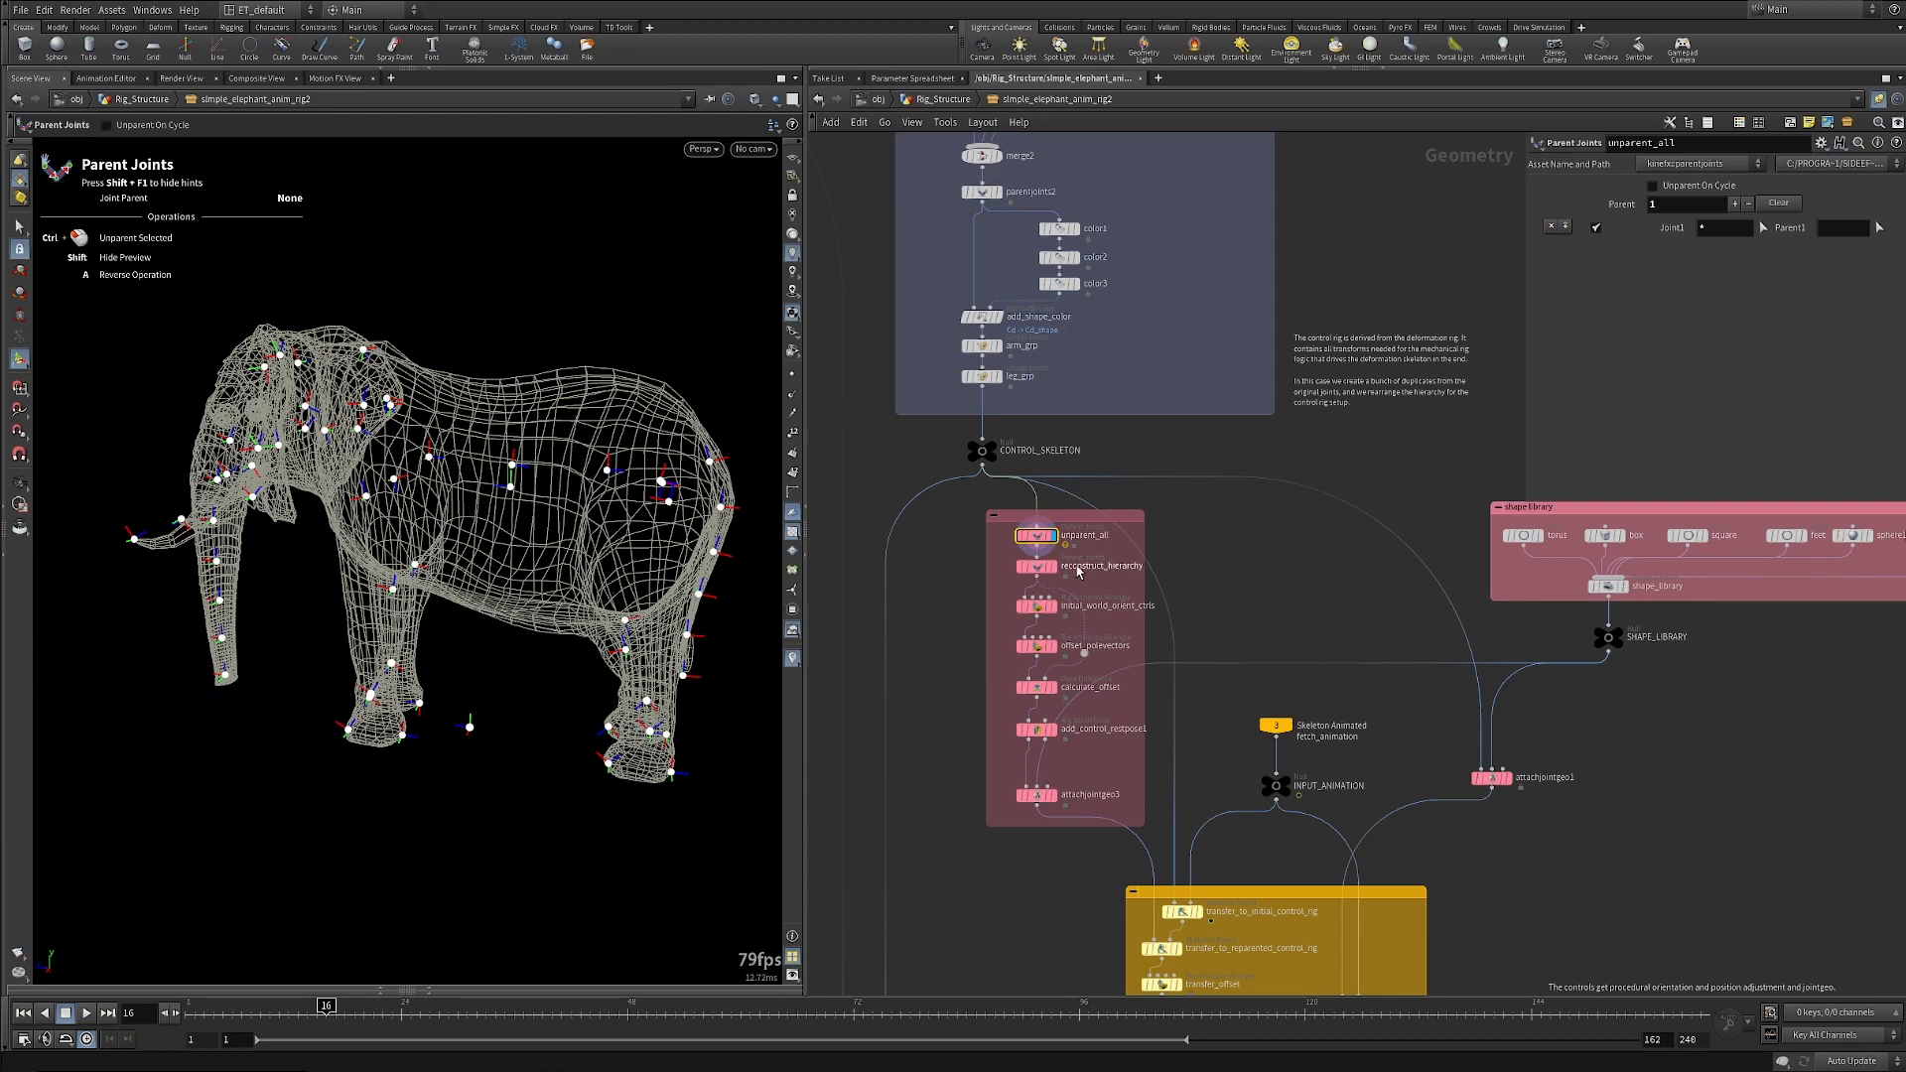
Display reconstruct_hierarchy and examine its rebuilt joint hierarchy around the elephant's legs and feet from several angles.
left_click(1034, 567)
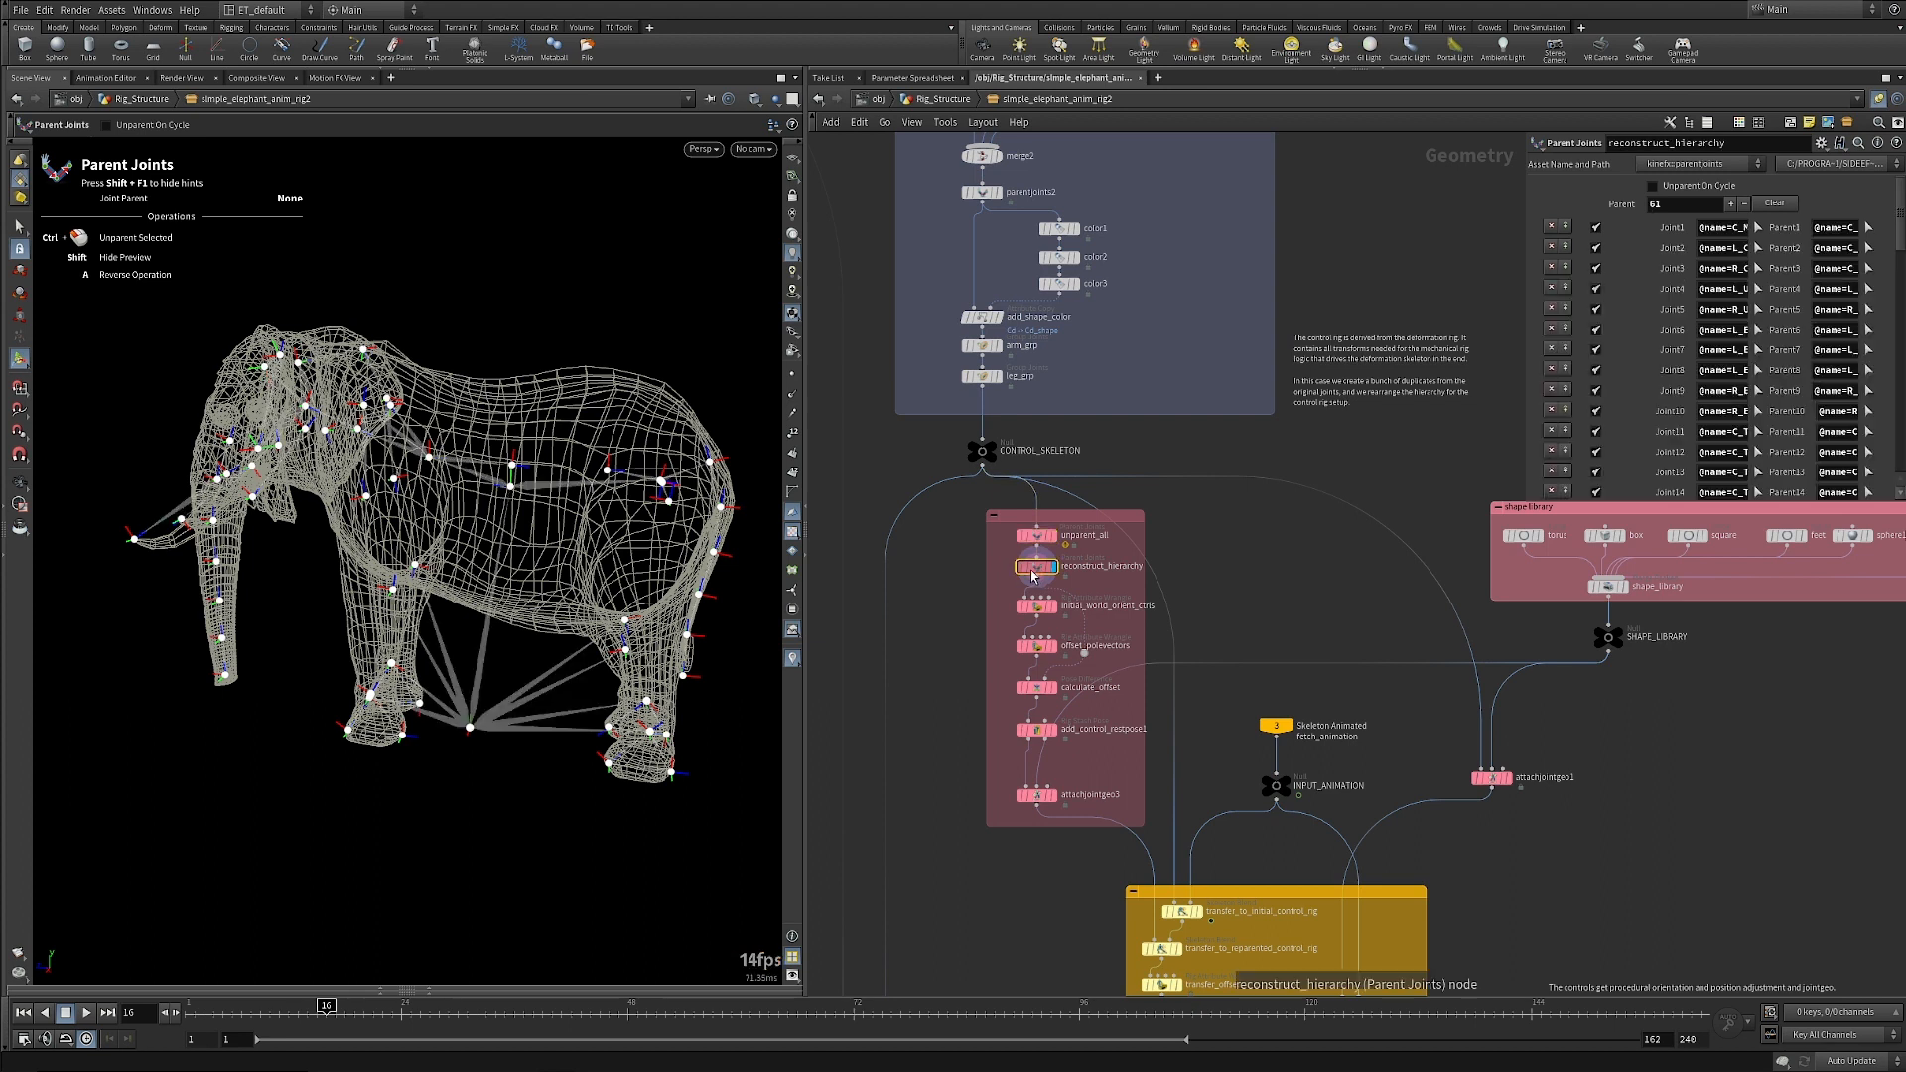
left_click_drag(491, 559, 513, 574, "alt")
right_click_drag(513, 574, 590, 581, "alt")
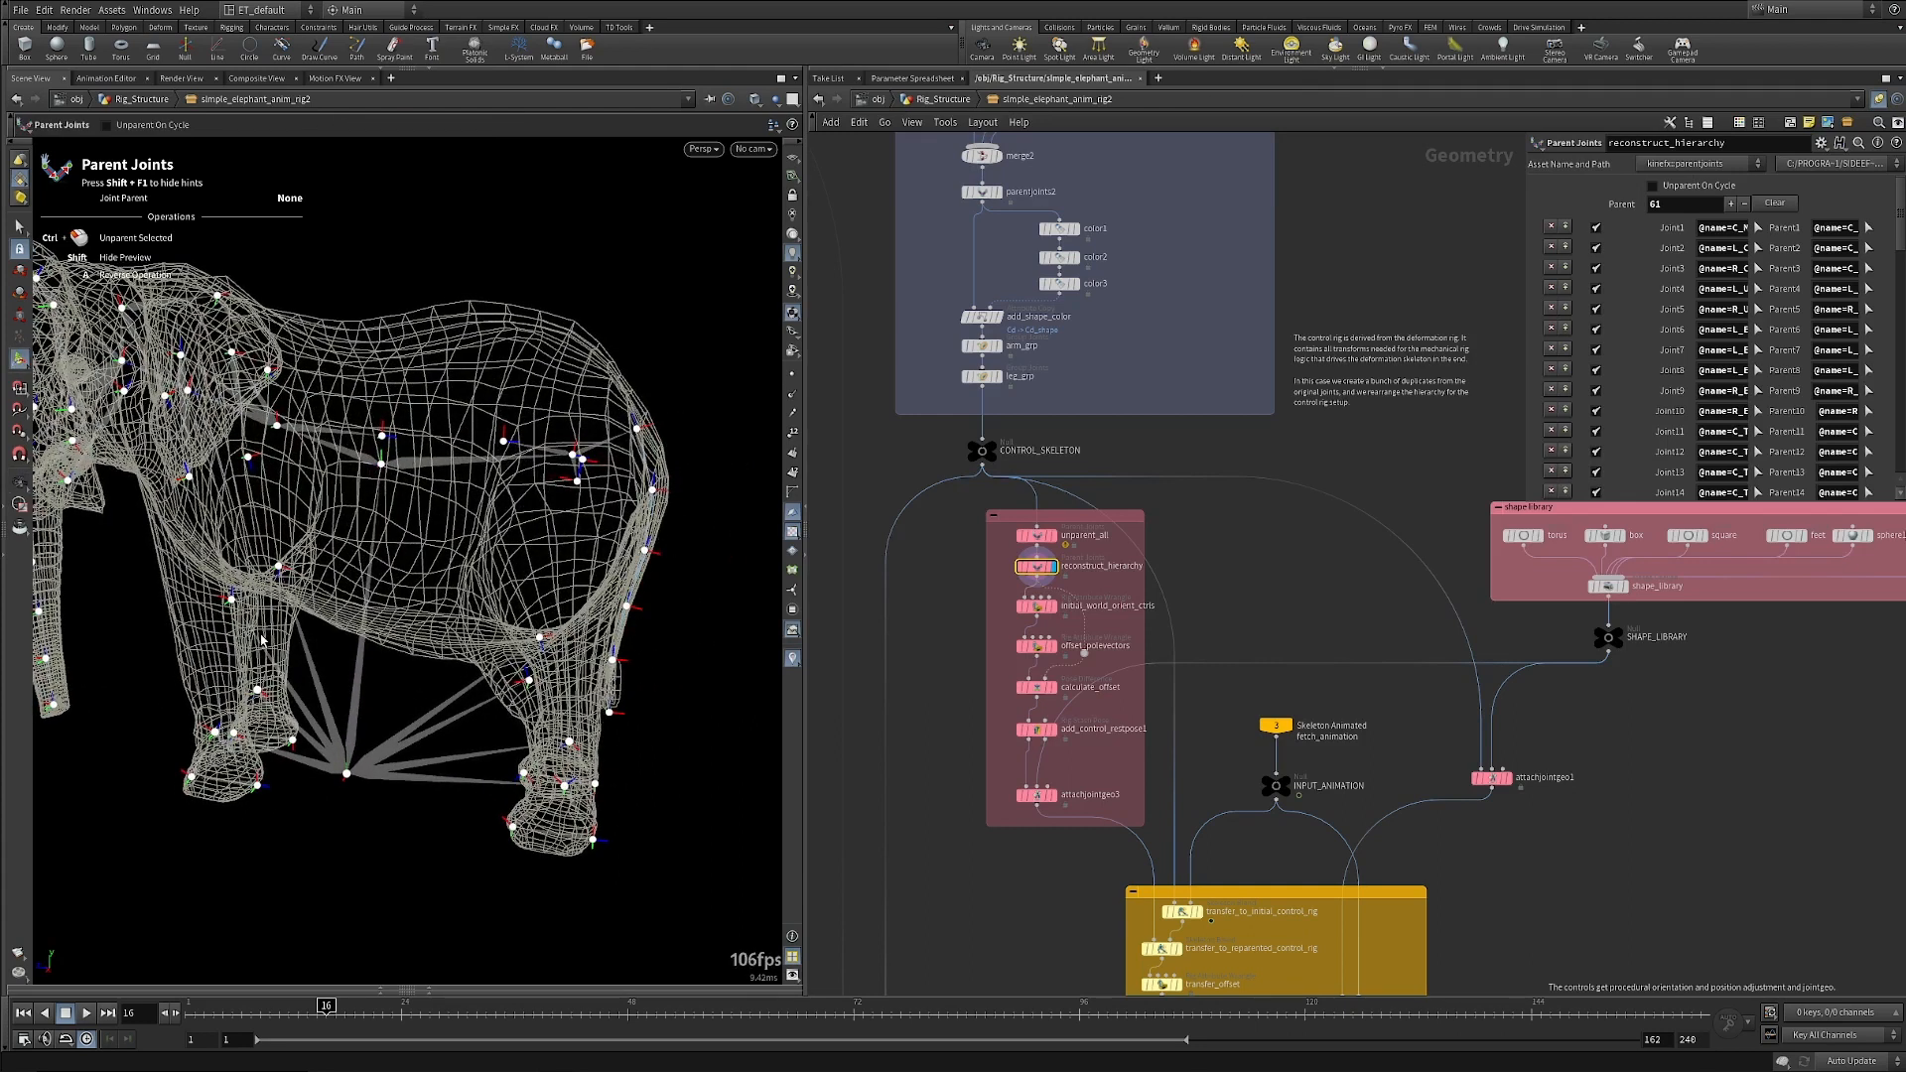
left_click_drag(603, 728, 131, 401, "alt")
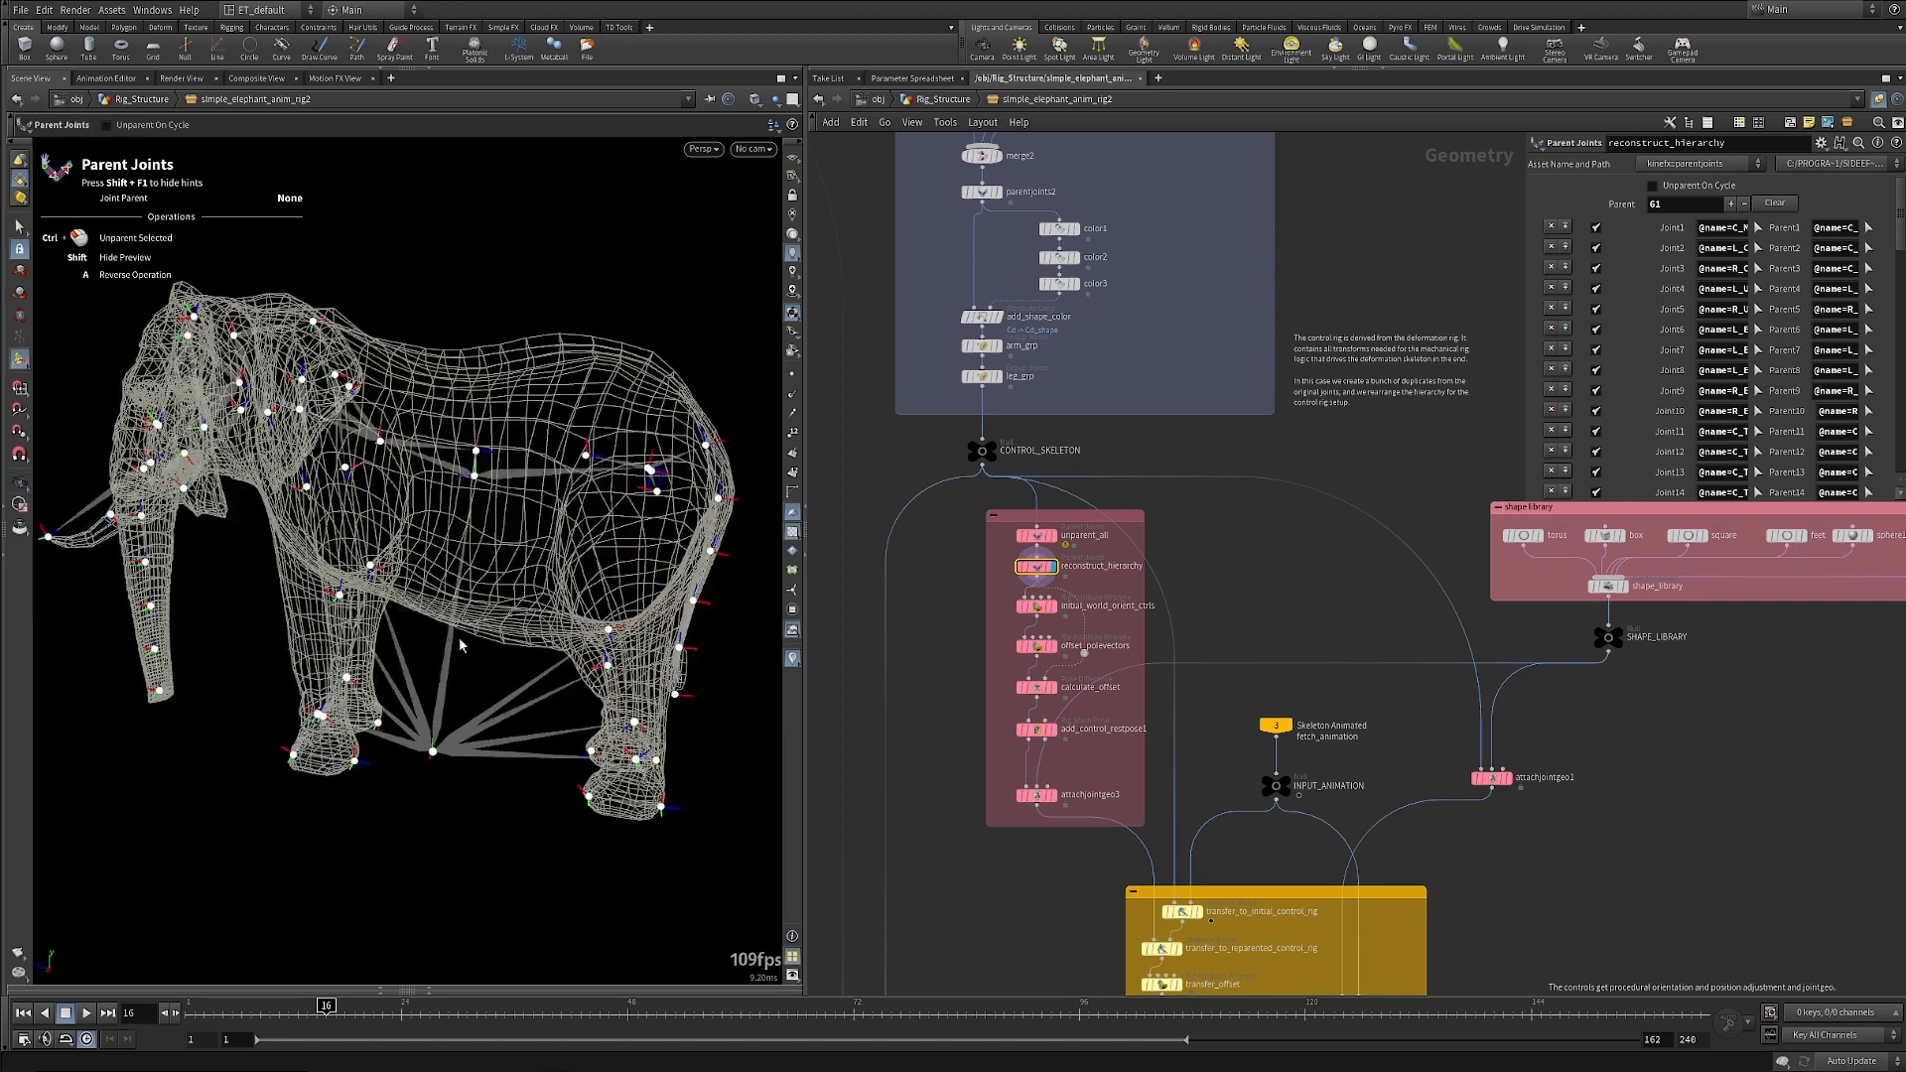
left_click_drag(637, 620, 617, 578, "alt")
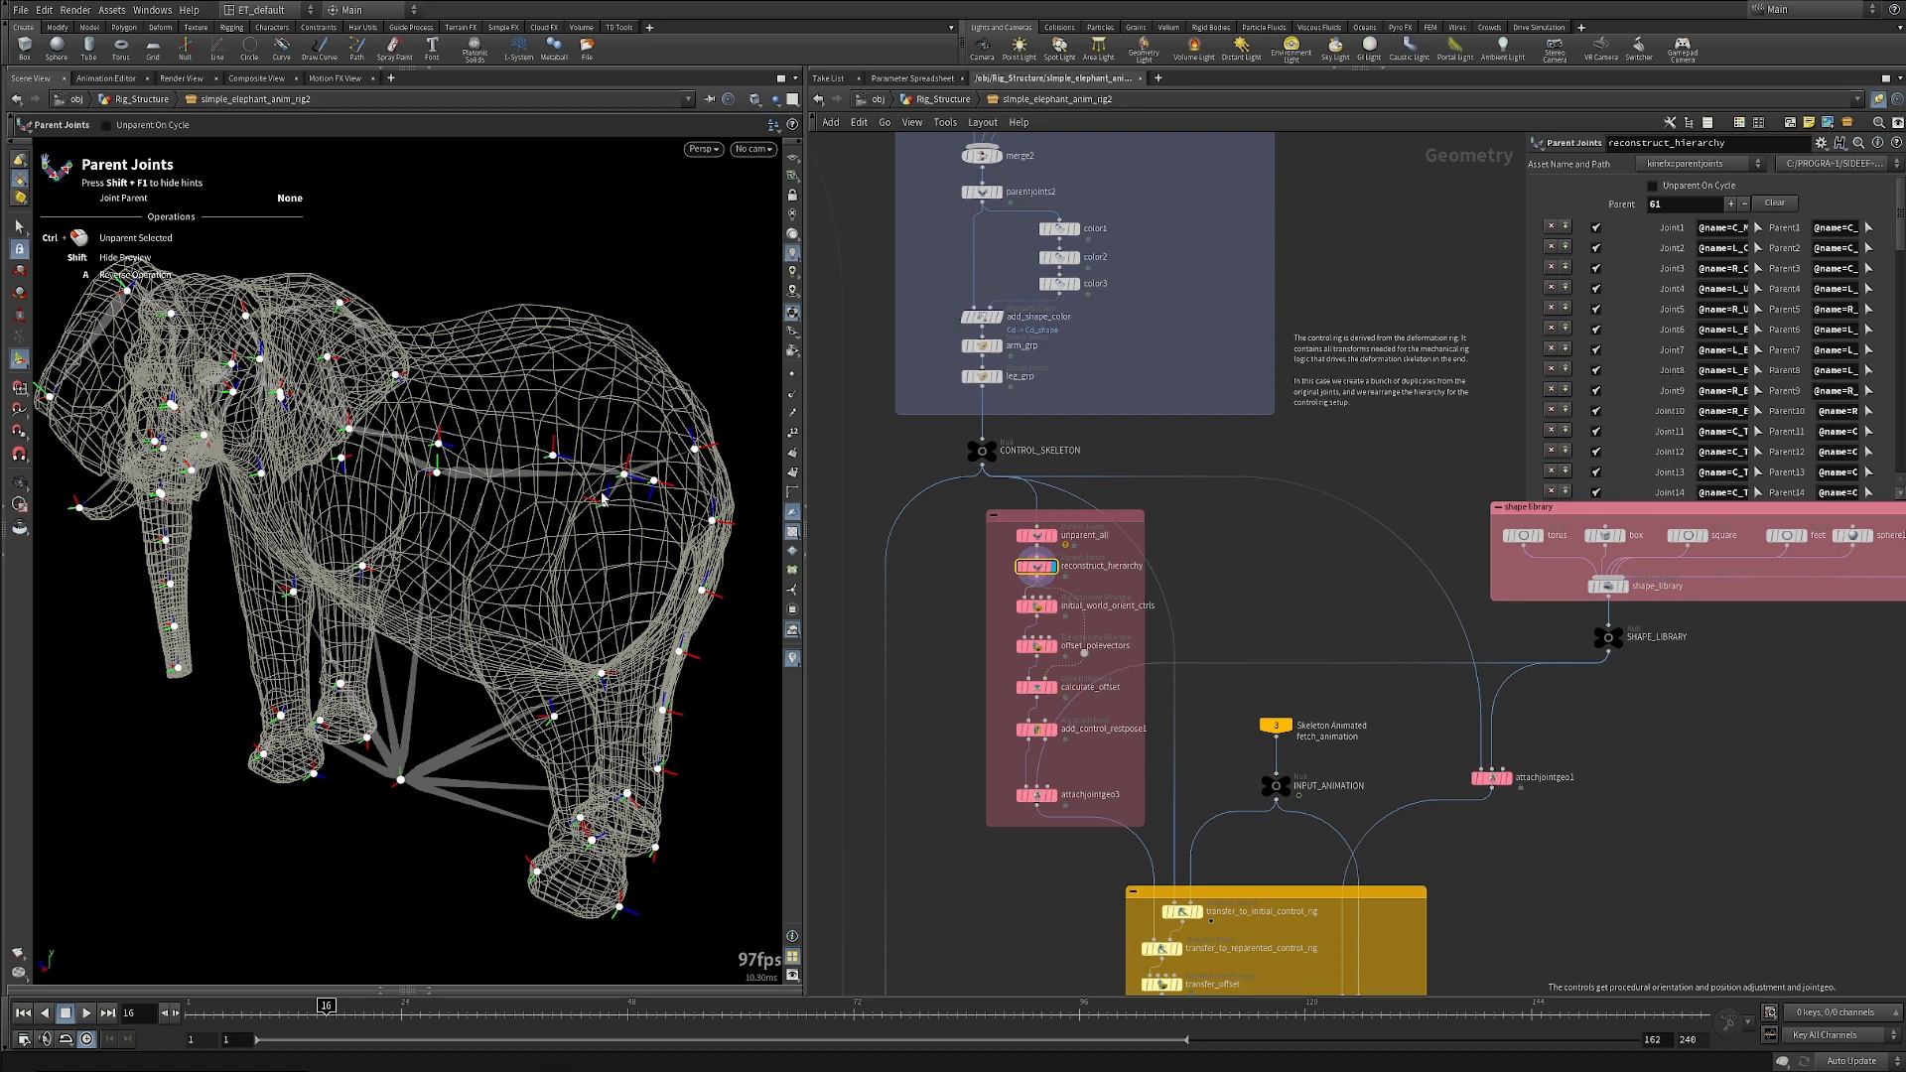
left_click_drag(509, 862, 526, 769, "alt")
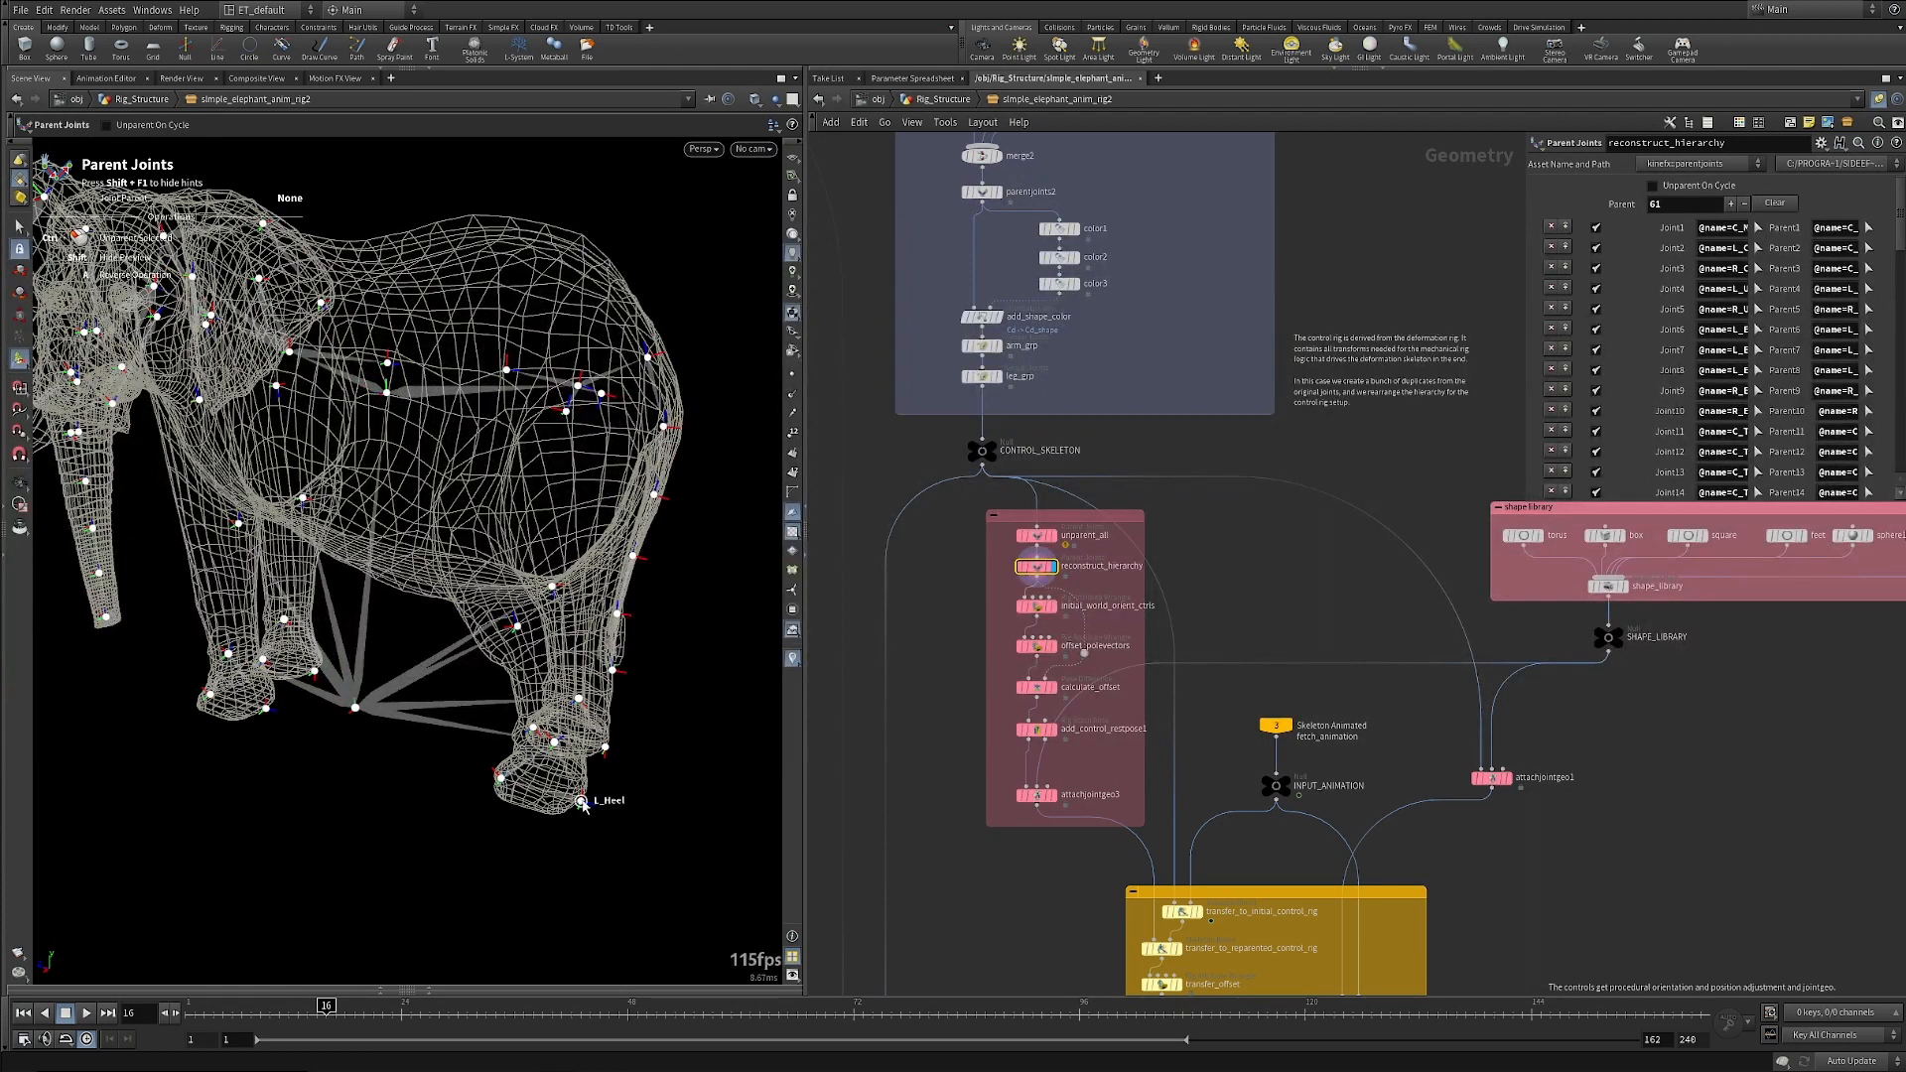
Display initial_world_orient_ctrls with its wrangle code and inspect the joint orientations around the elephant's legs and belly.
left_click_drag(397, 772, 466, 640, "alt")
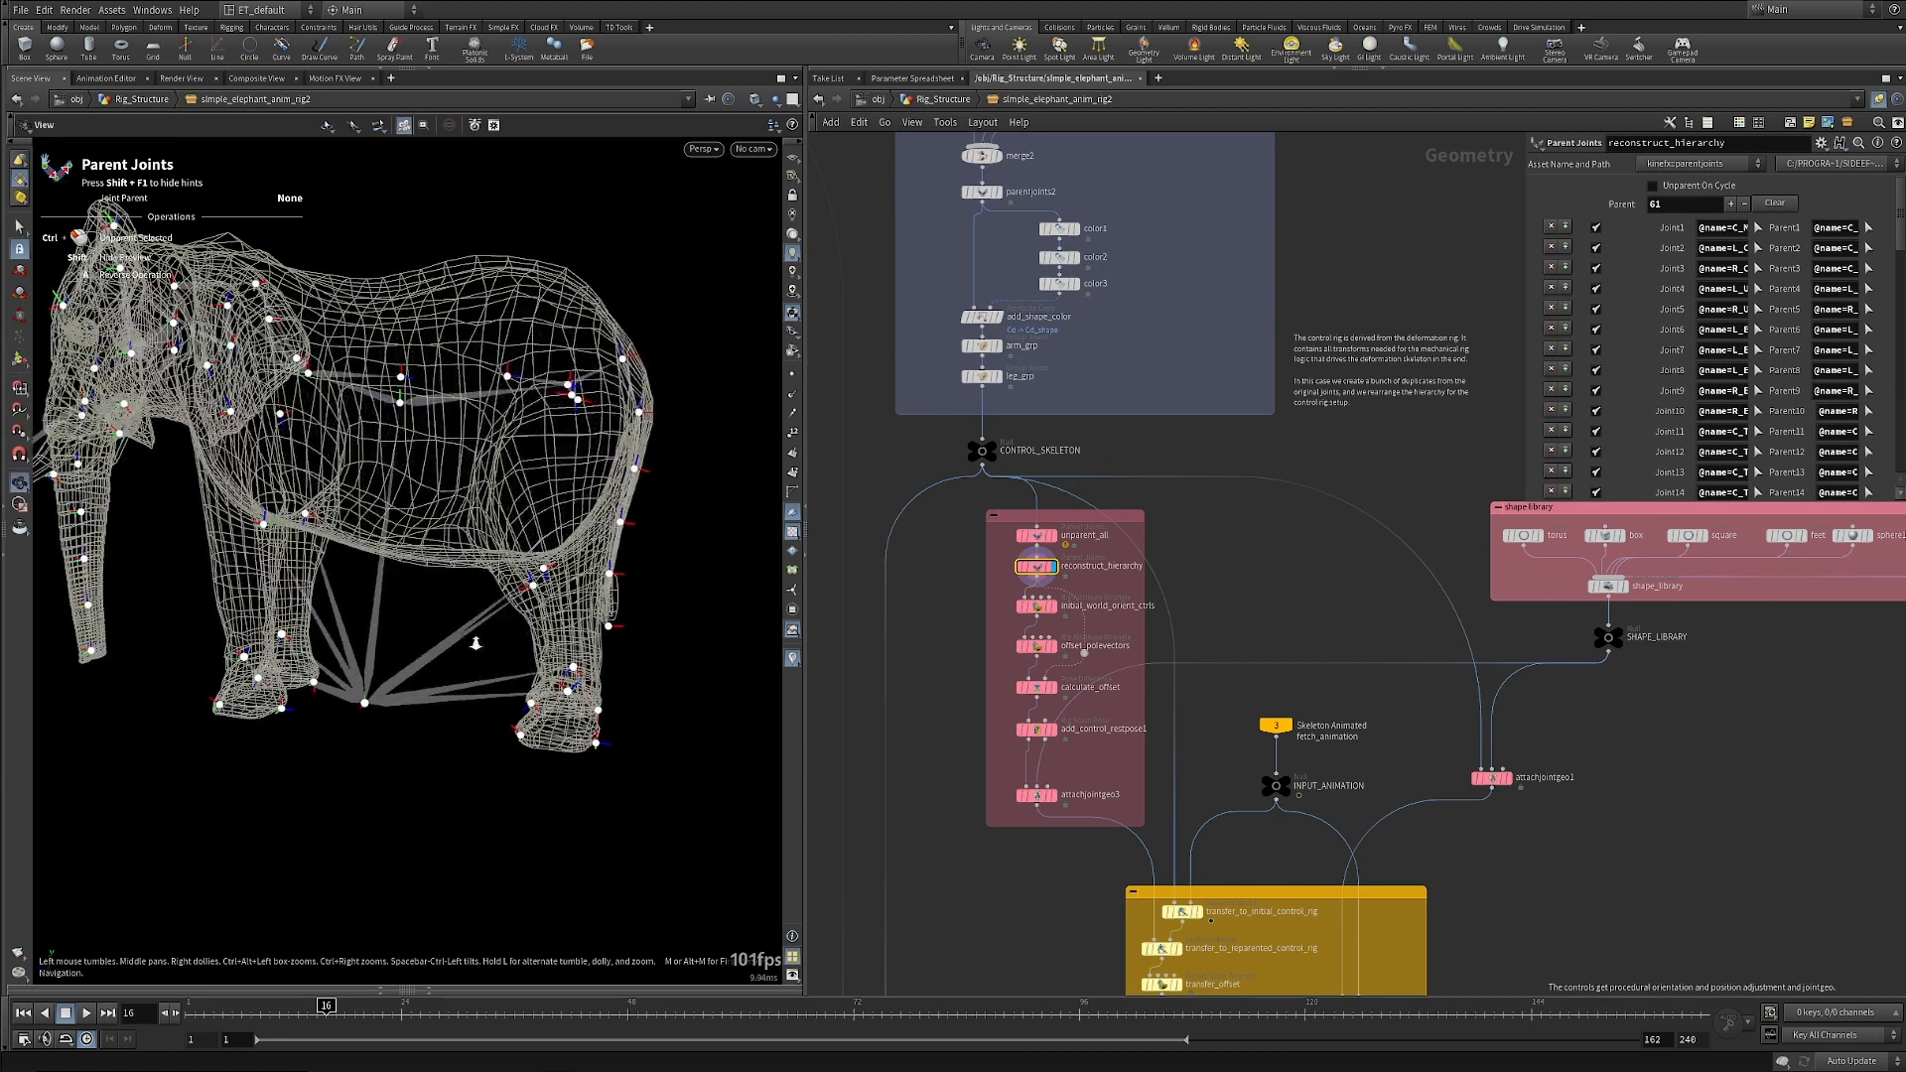
right_click_drag(476, 643, 584, 348, "alt")
left_click_drag(584, 348, 571, 359, "alt")
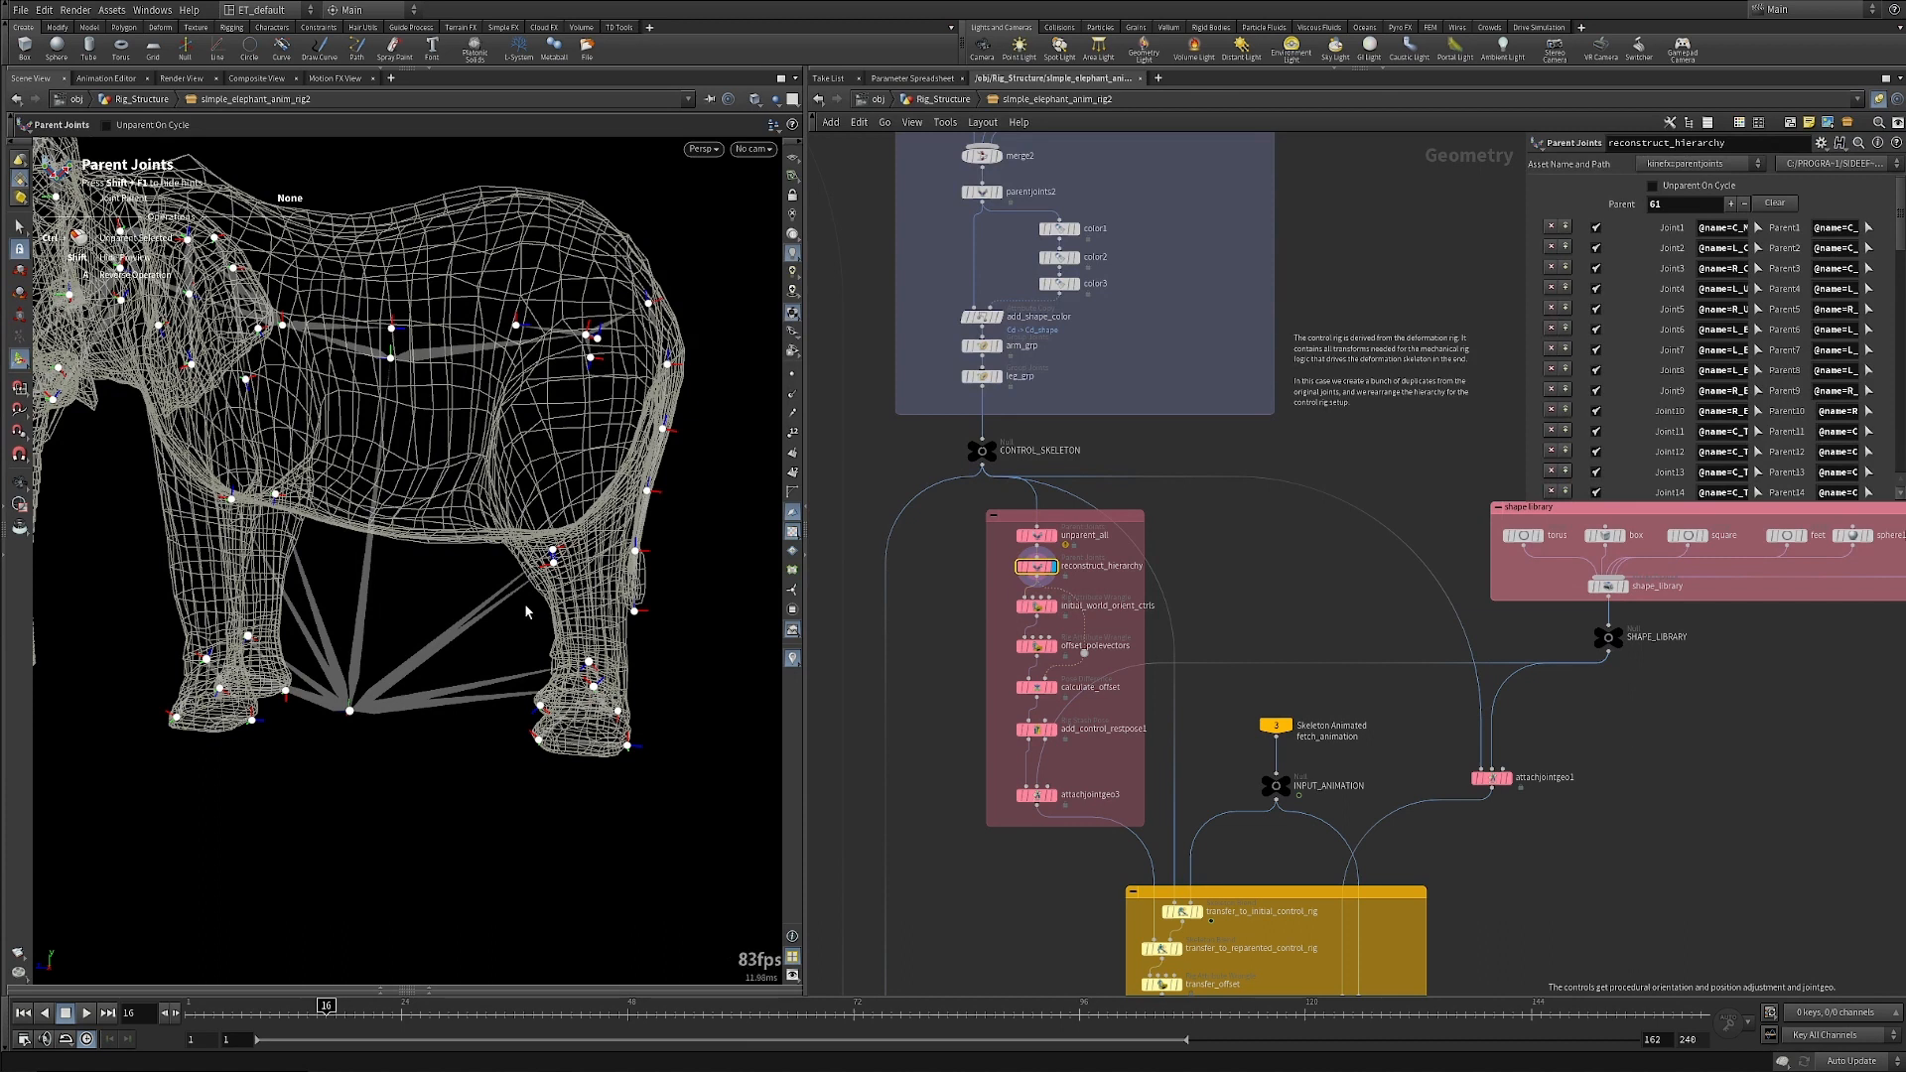
scroll(526, 611, "up", 3)
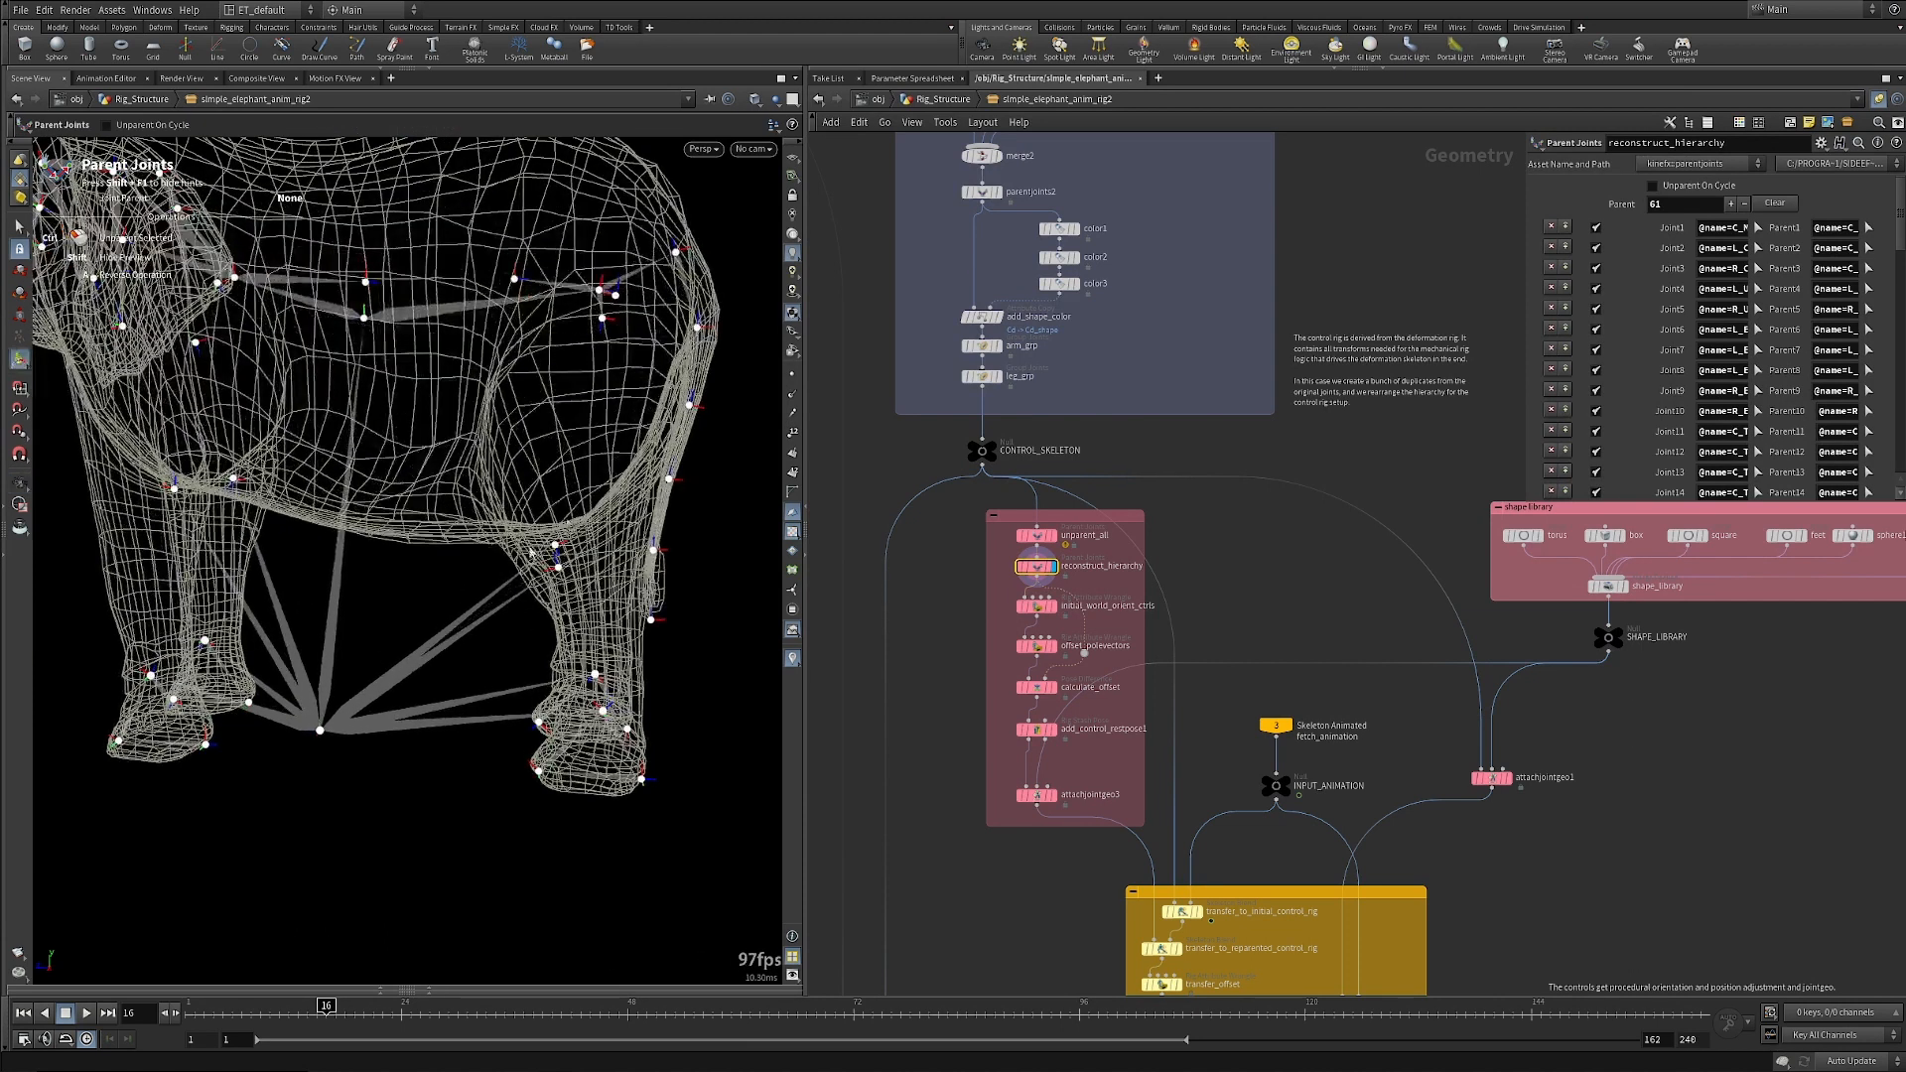
mouse_move(551, 604)
left_mouse_down("alt")
mouse_move(595, 586)
mouse_move(557, 572)
left_mouse_up("alt")
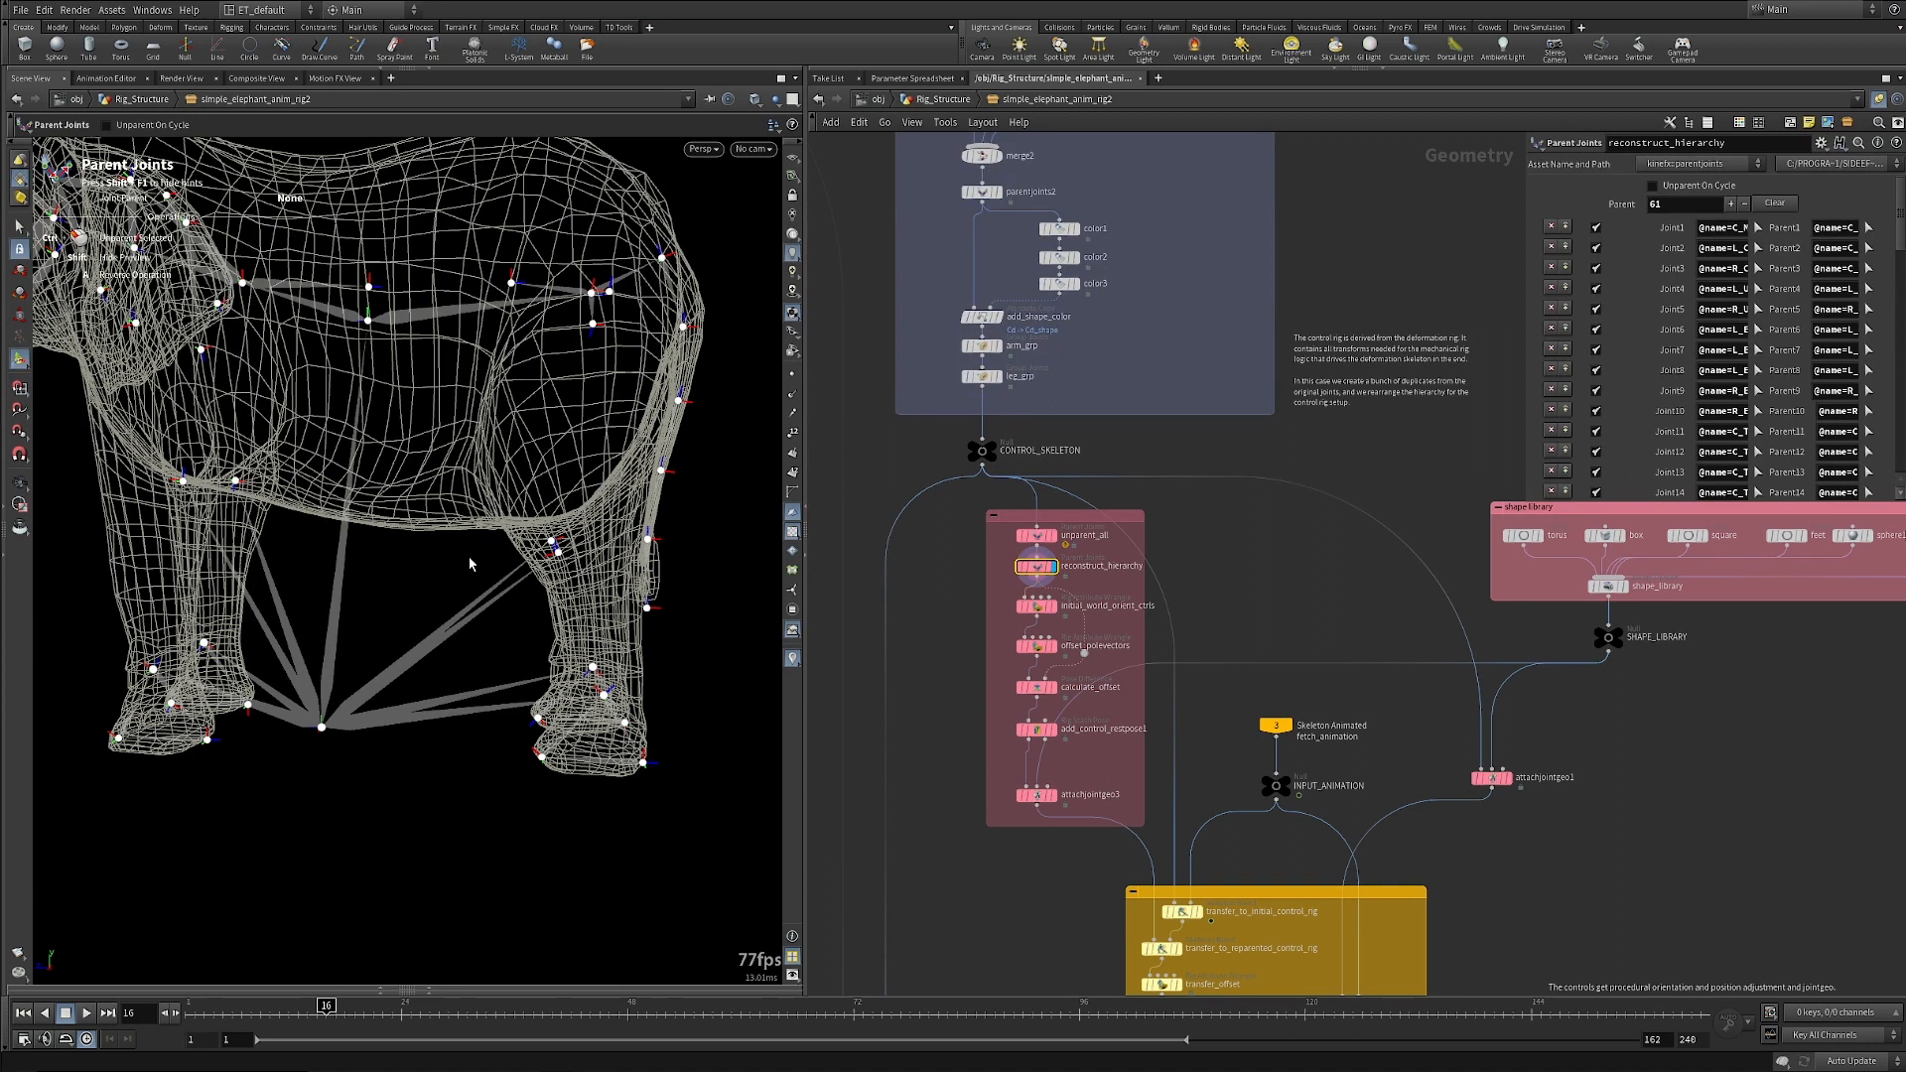
mouse_move(1061, 610)
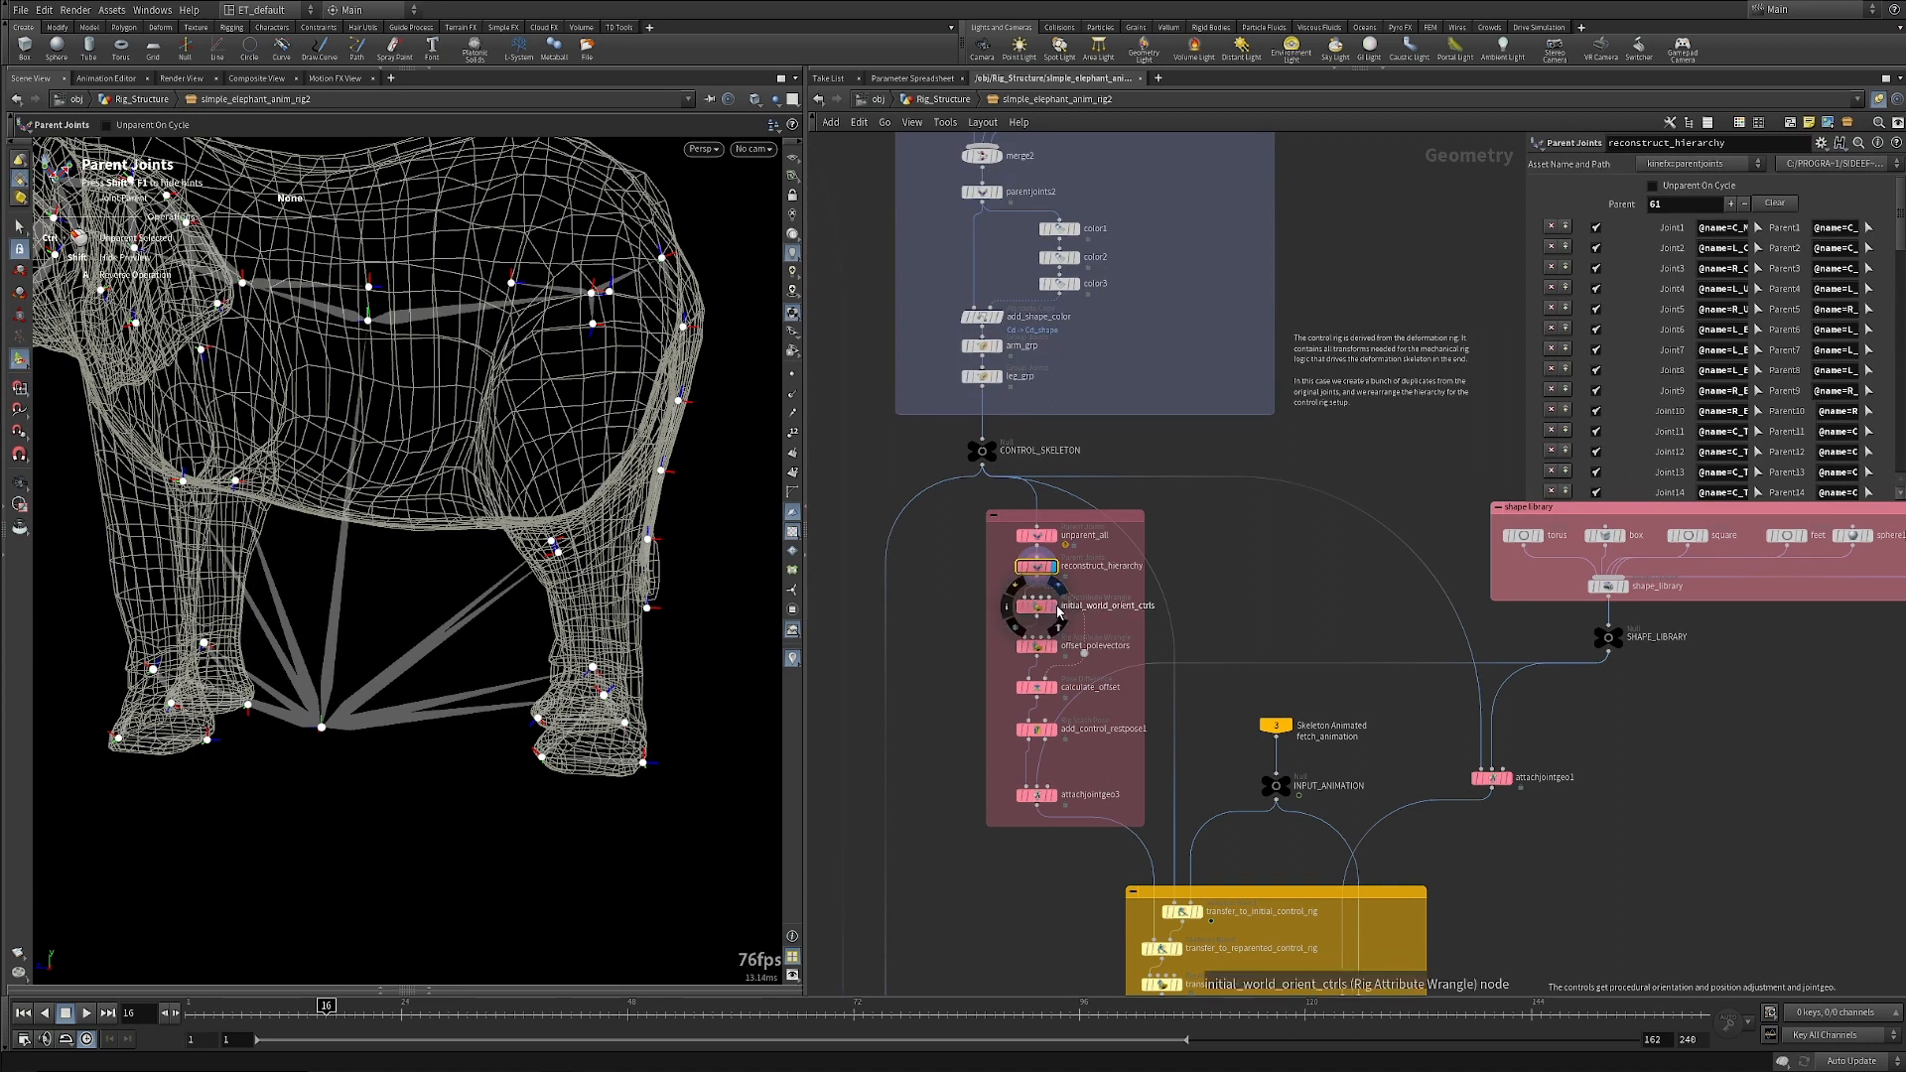
left_click(1055, 608)
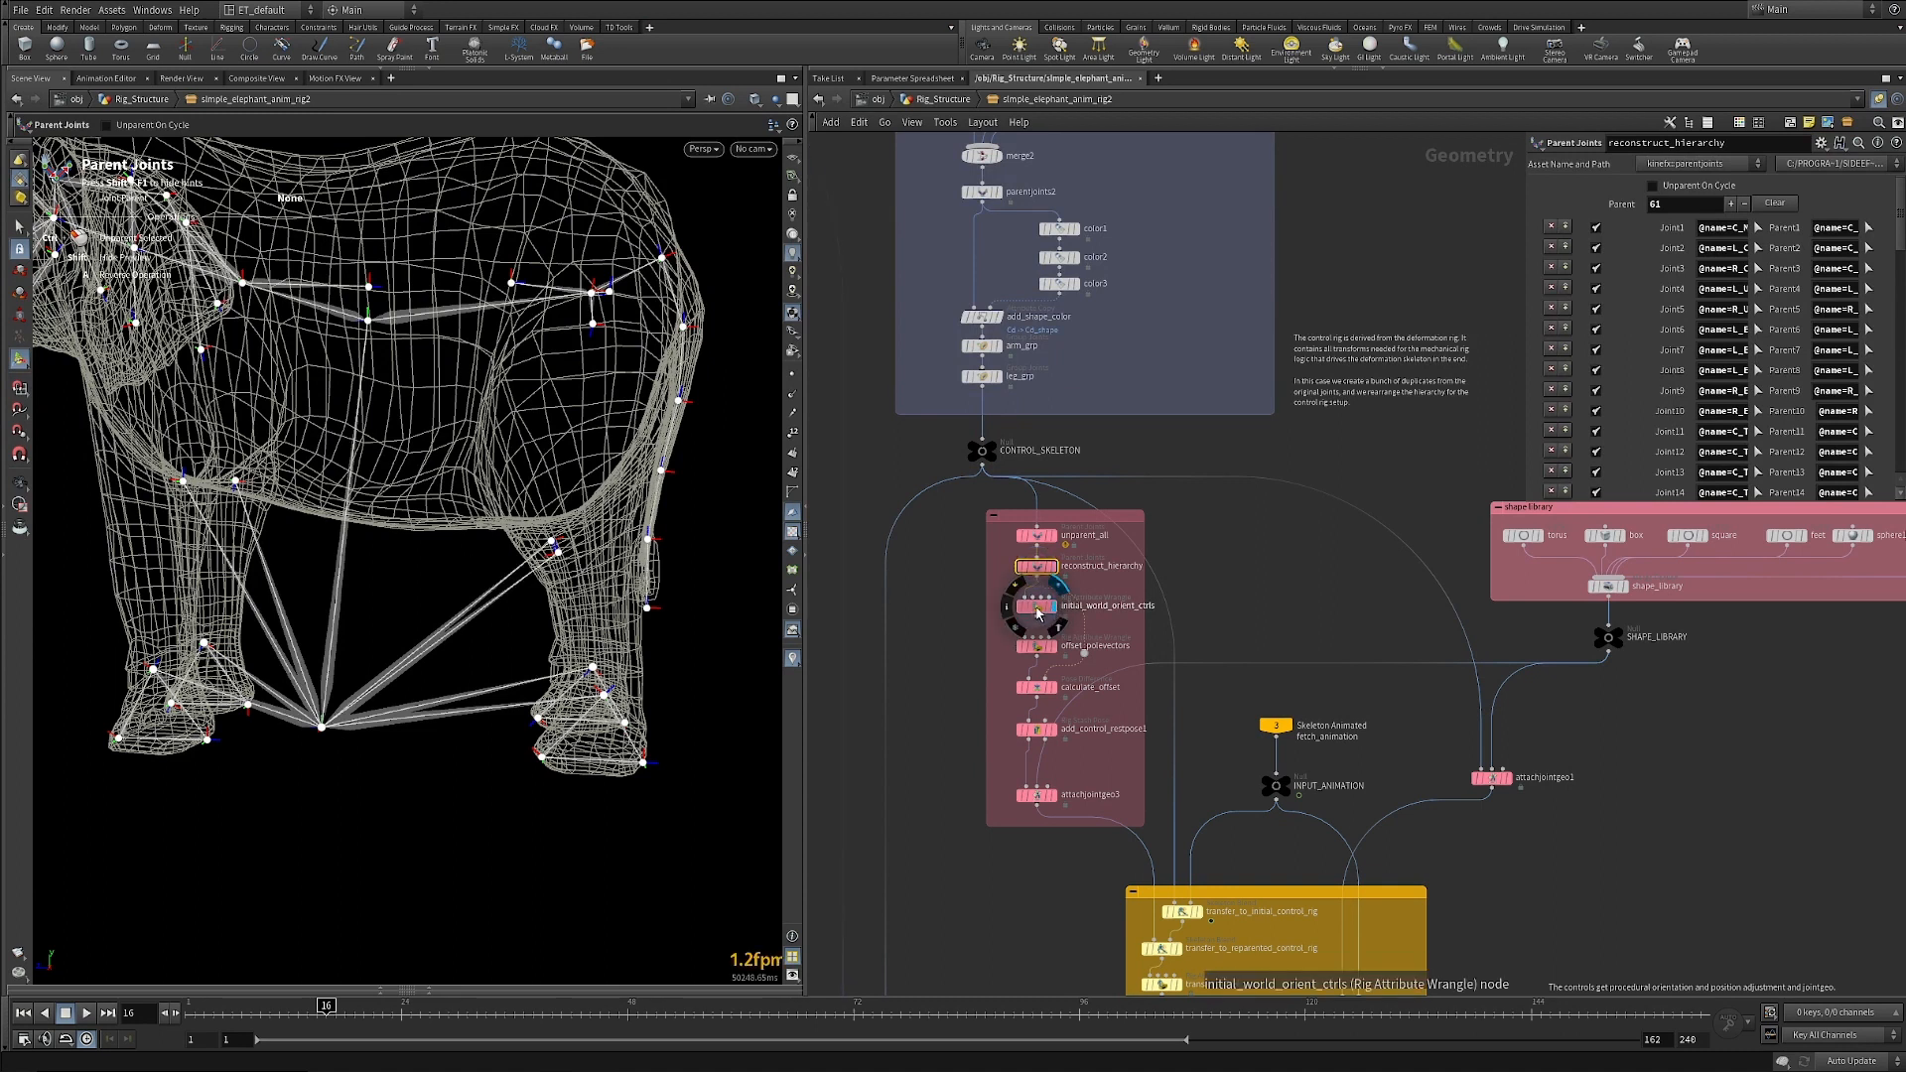
left_click(1038, 610)
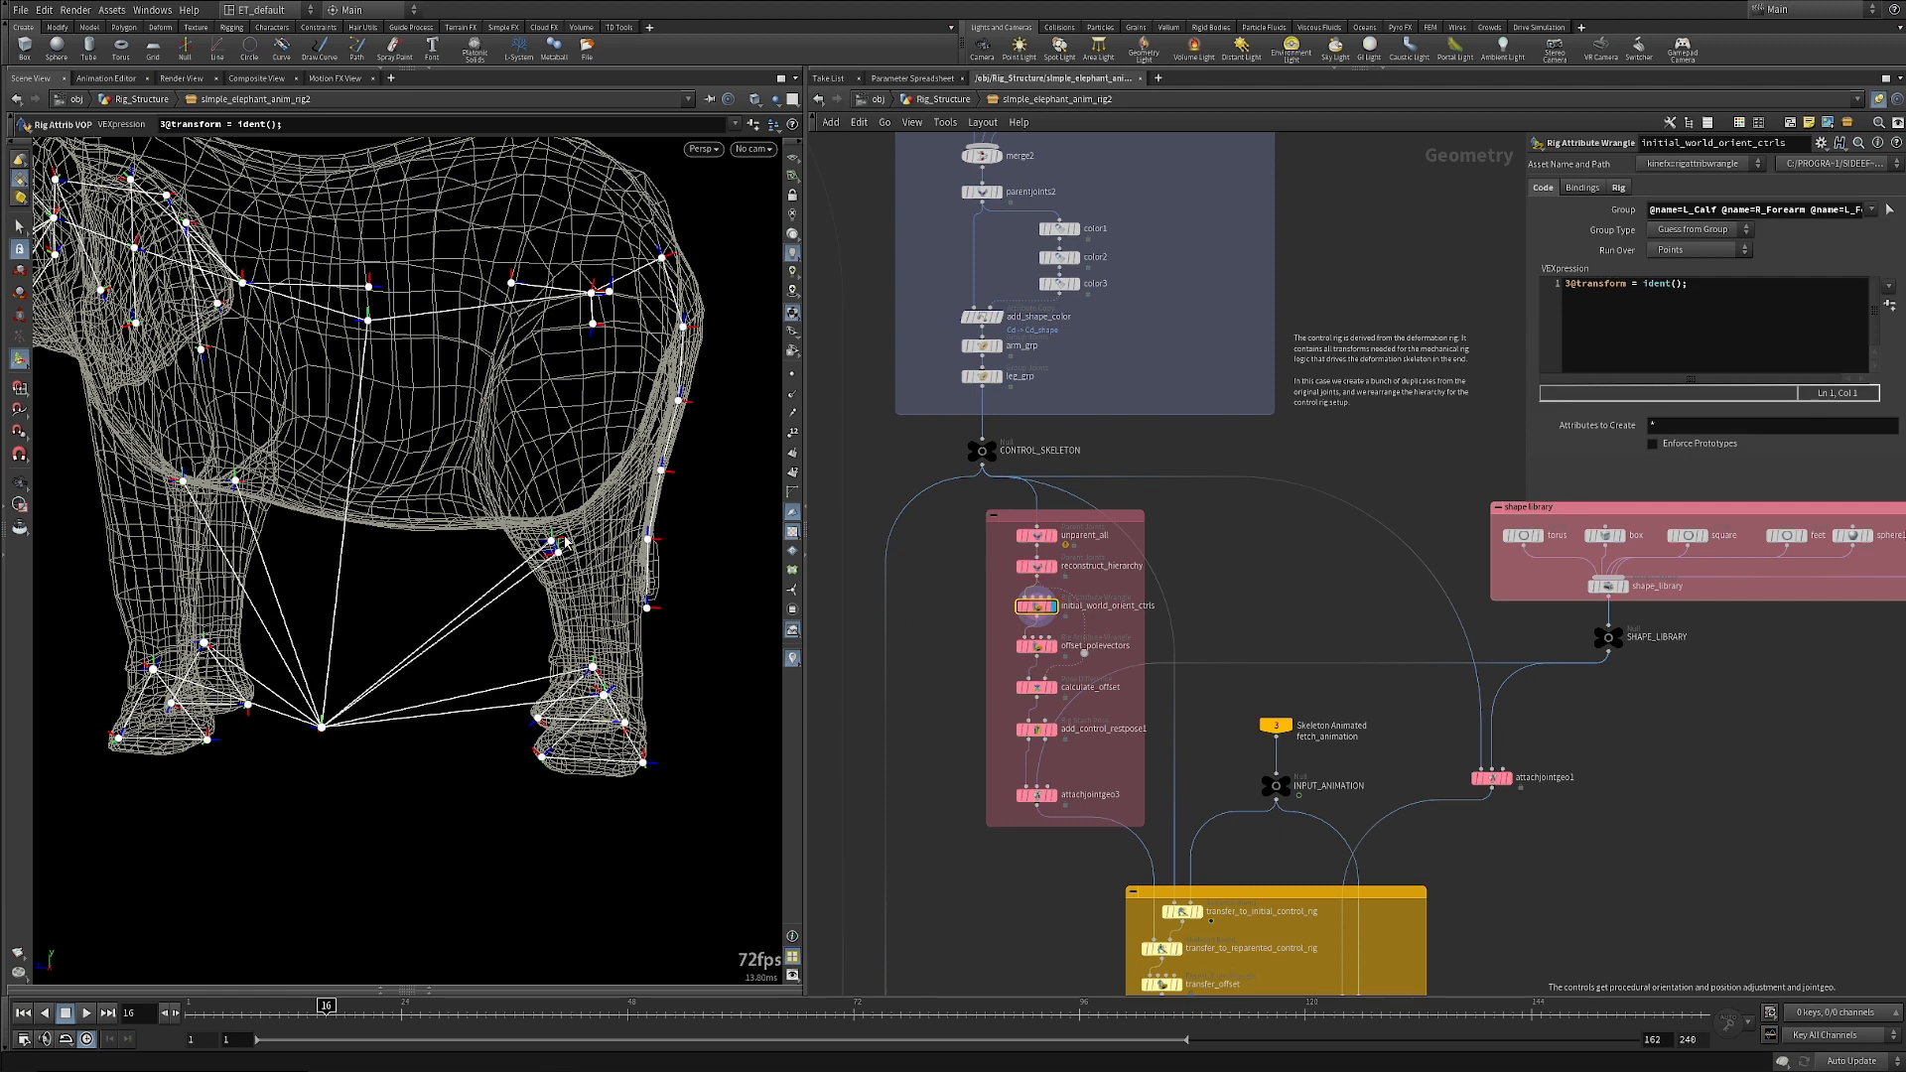
scroll(528, 612, "up", 2)
mouse_move(527, 612)
left_mouse_down("alt")
mouse_move(573, 589)
mouse_move(546, 596)
left_mouse_up("alt")
scroll(550, 597, "down", 2)
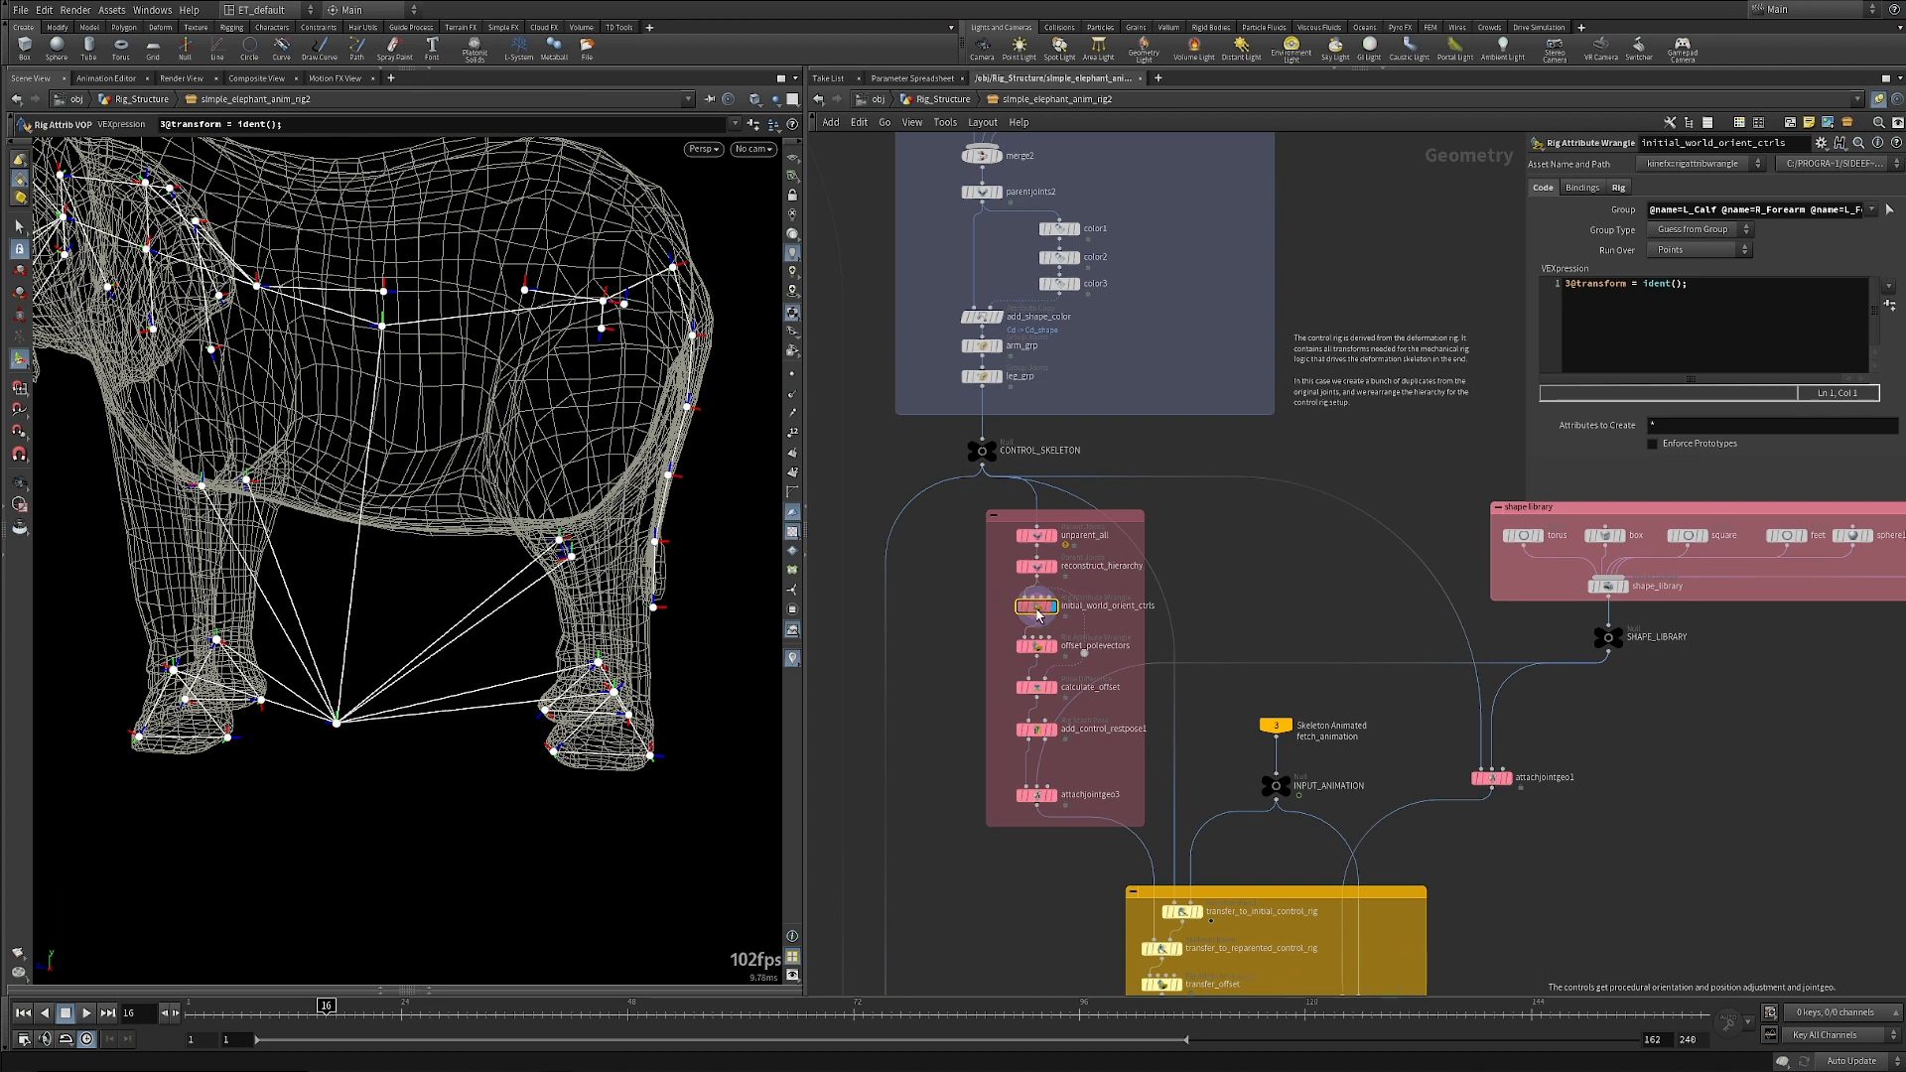
mouse_move(1039, 612)
Display offset_polevectors with its wrangle code and its Knee Offset and Arm Offset parameters.
mouse_move(1061, 647)
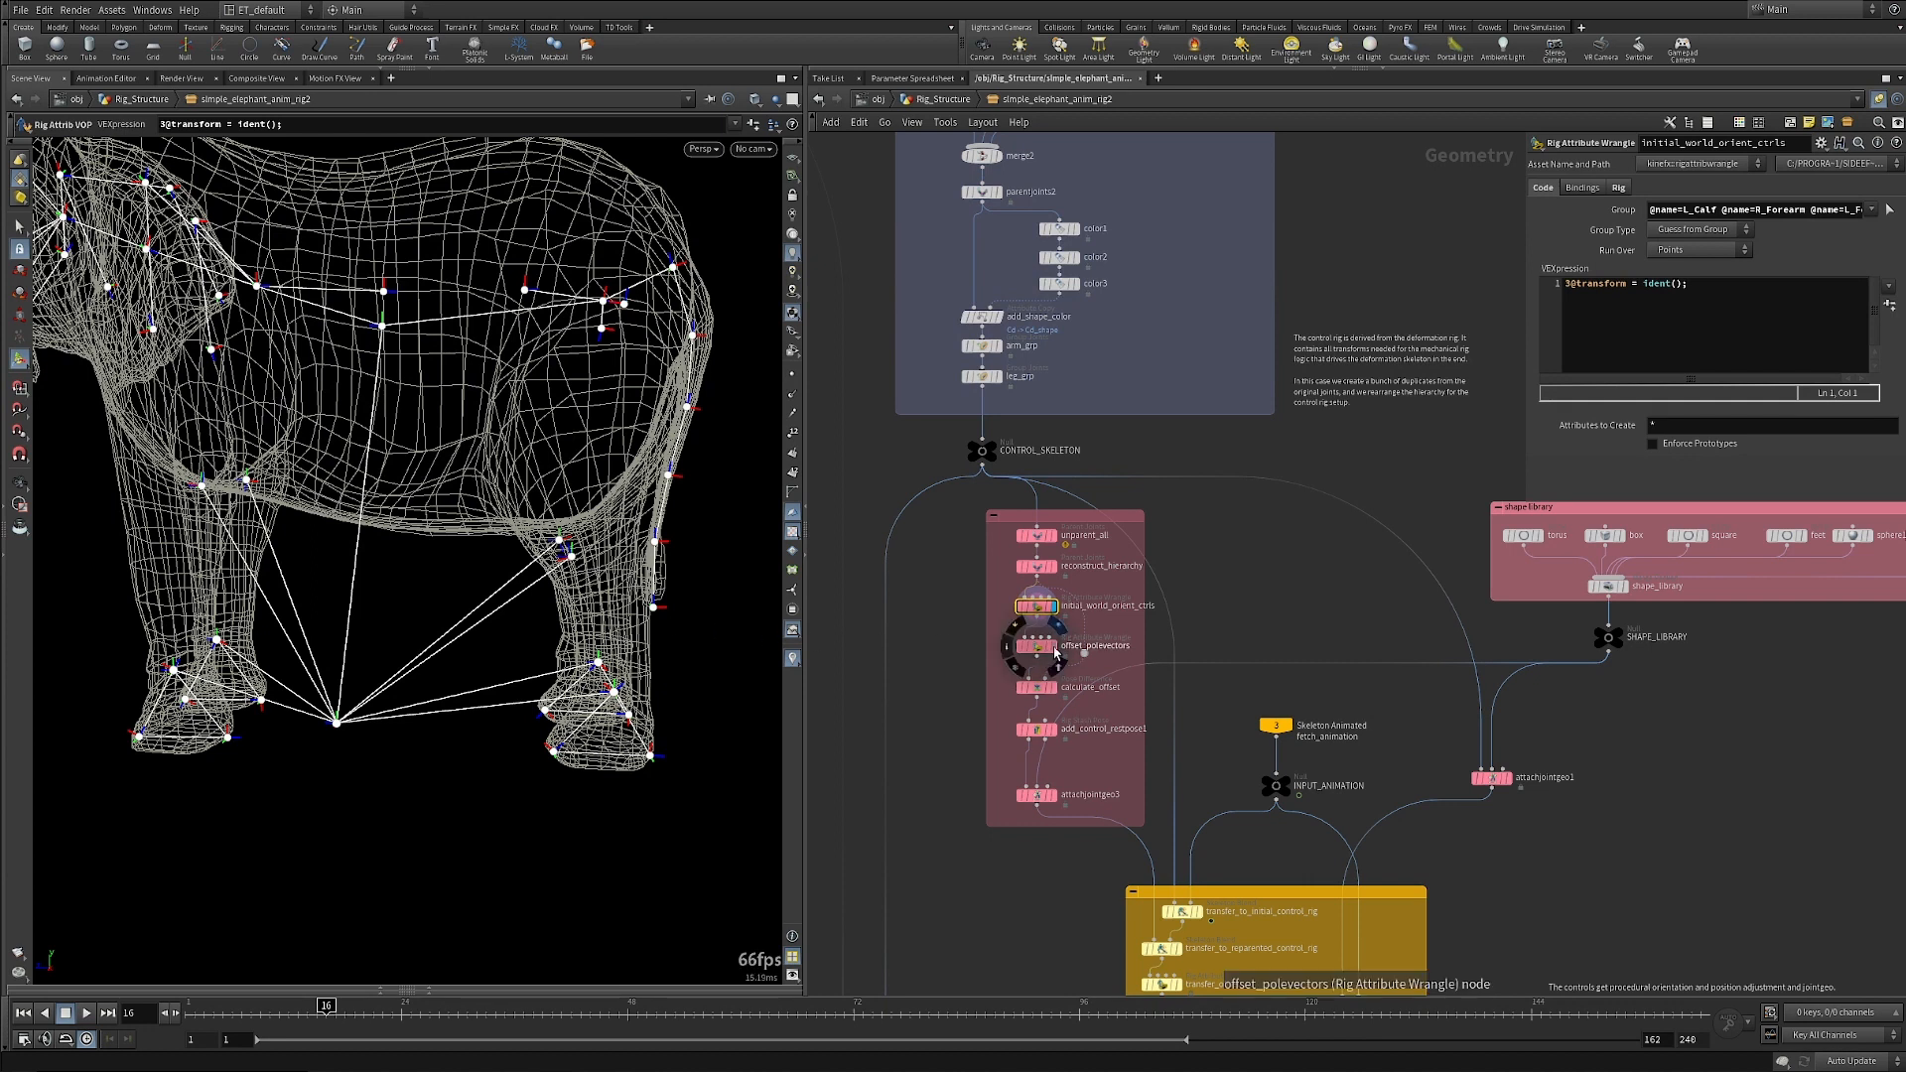
left_click(1055, 651)
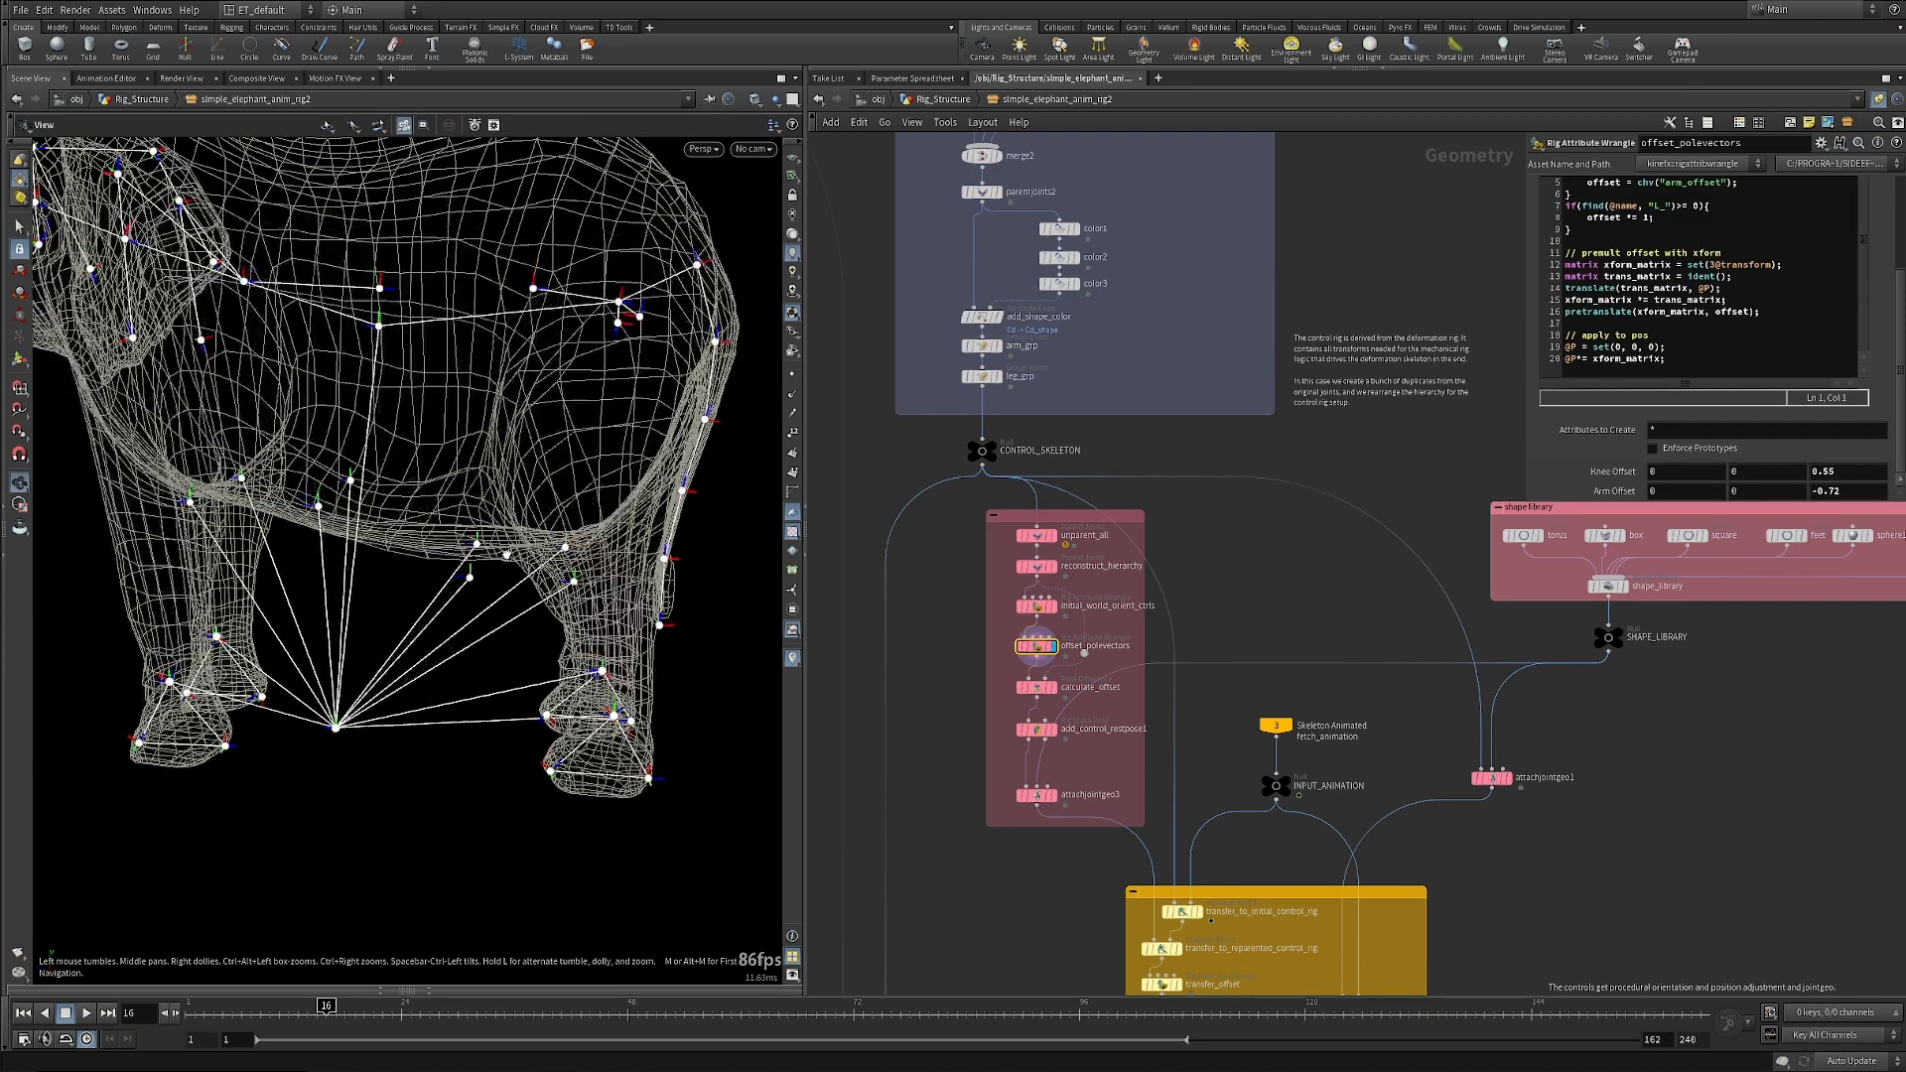
key("Return")
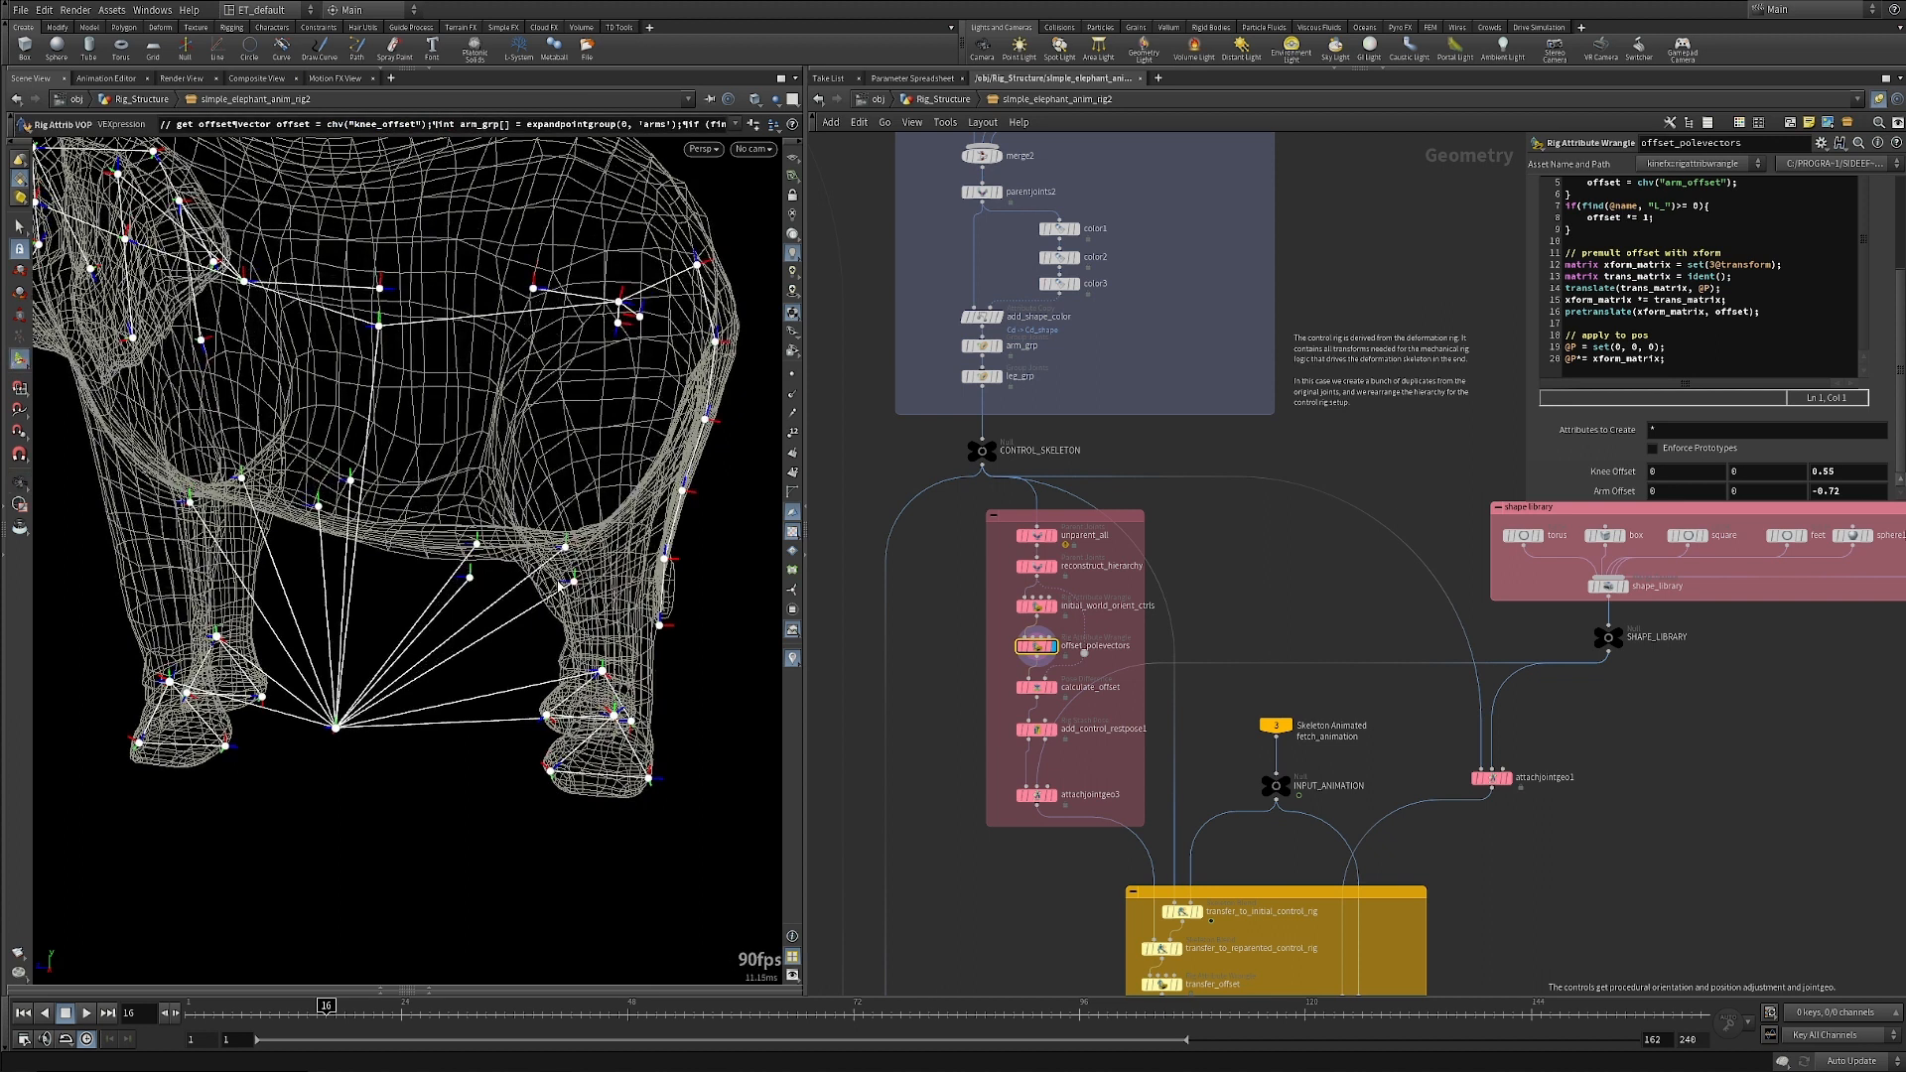
mouse_move(581, 628)
right_mouse_down("alt")
mouse_move(531, 628)
mouse_move(556, 629)
right_mouse_up("alt")
mouse_move(1836, 491)
middle_mouse_down()
mouse_move(1789, 496)
mouse_move(1835, 488)
middle_mouse_up()
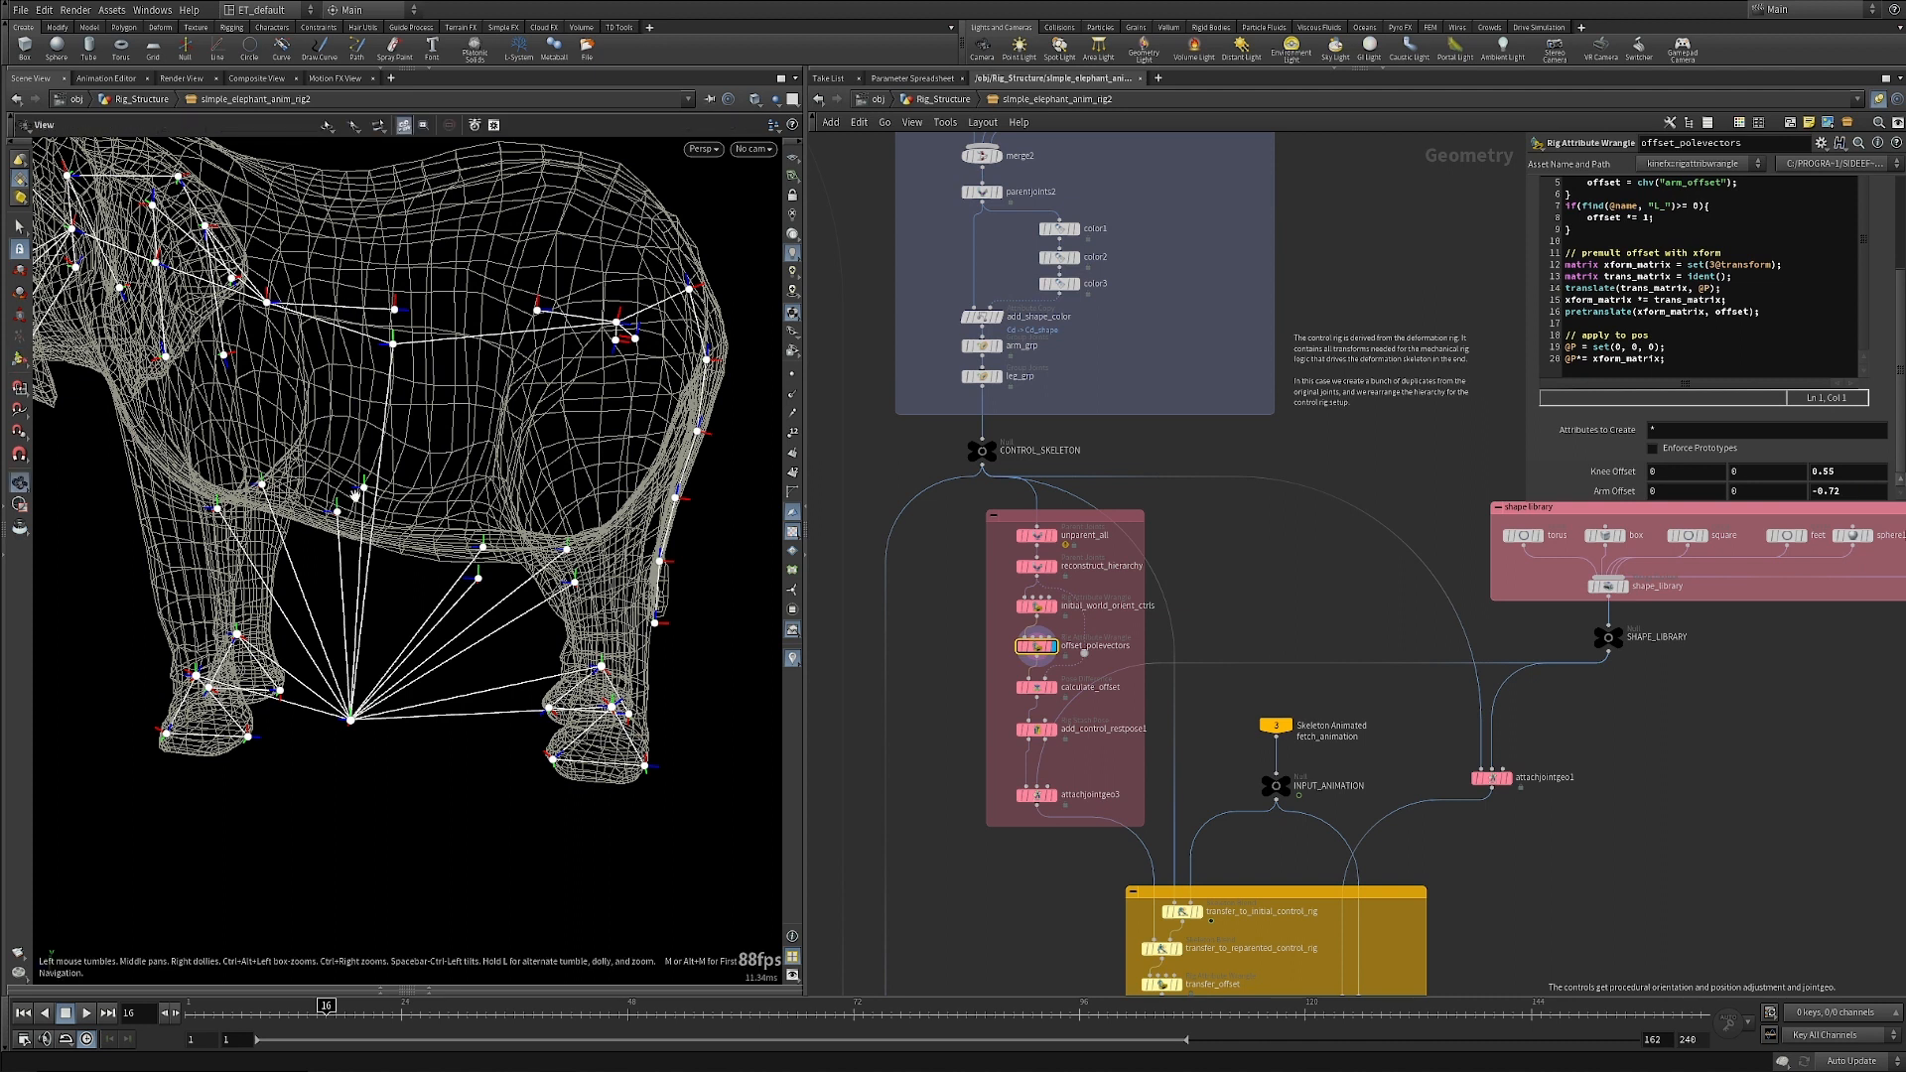
Examine the offset pole vector joints under the belly and their links to the root joint from several angles.
left_click_drag(357, 486, 35, 407)
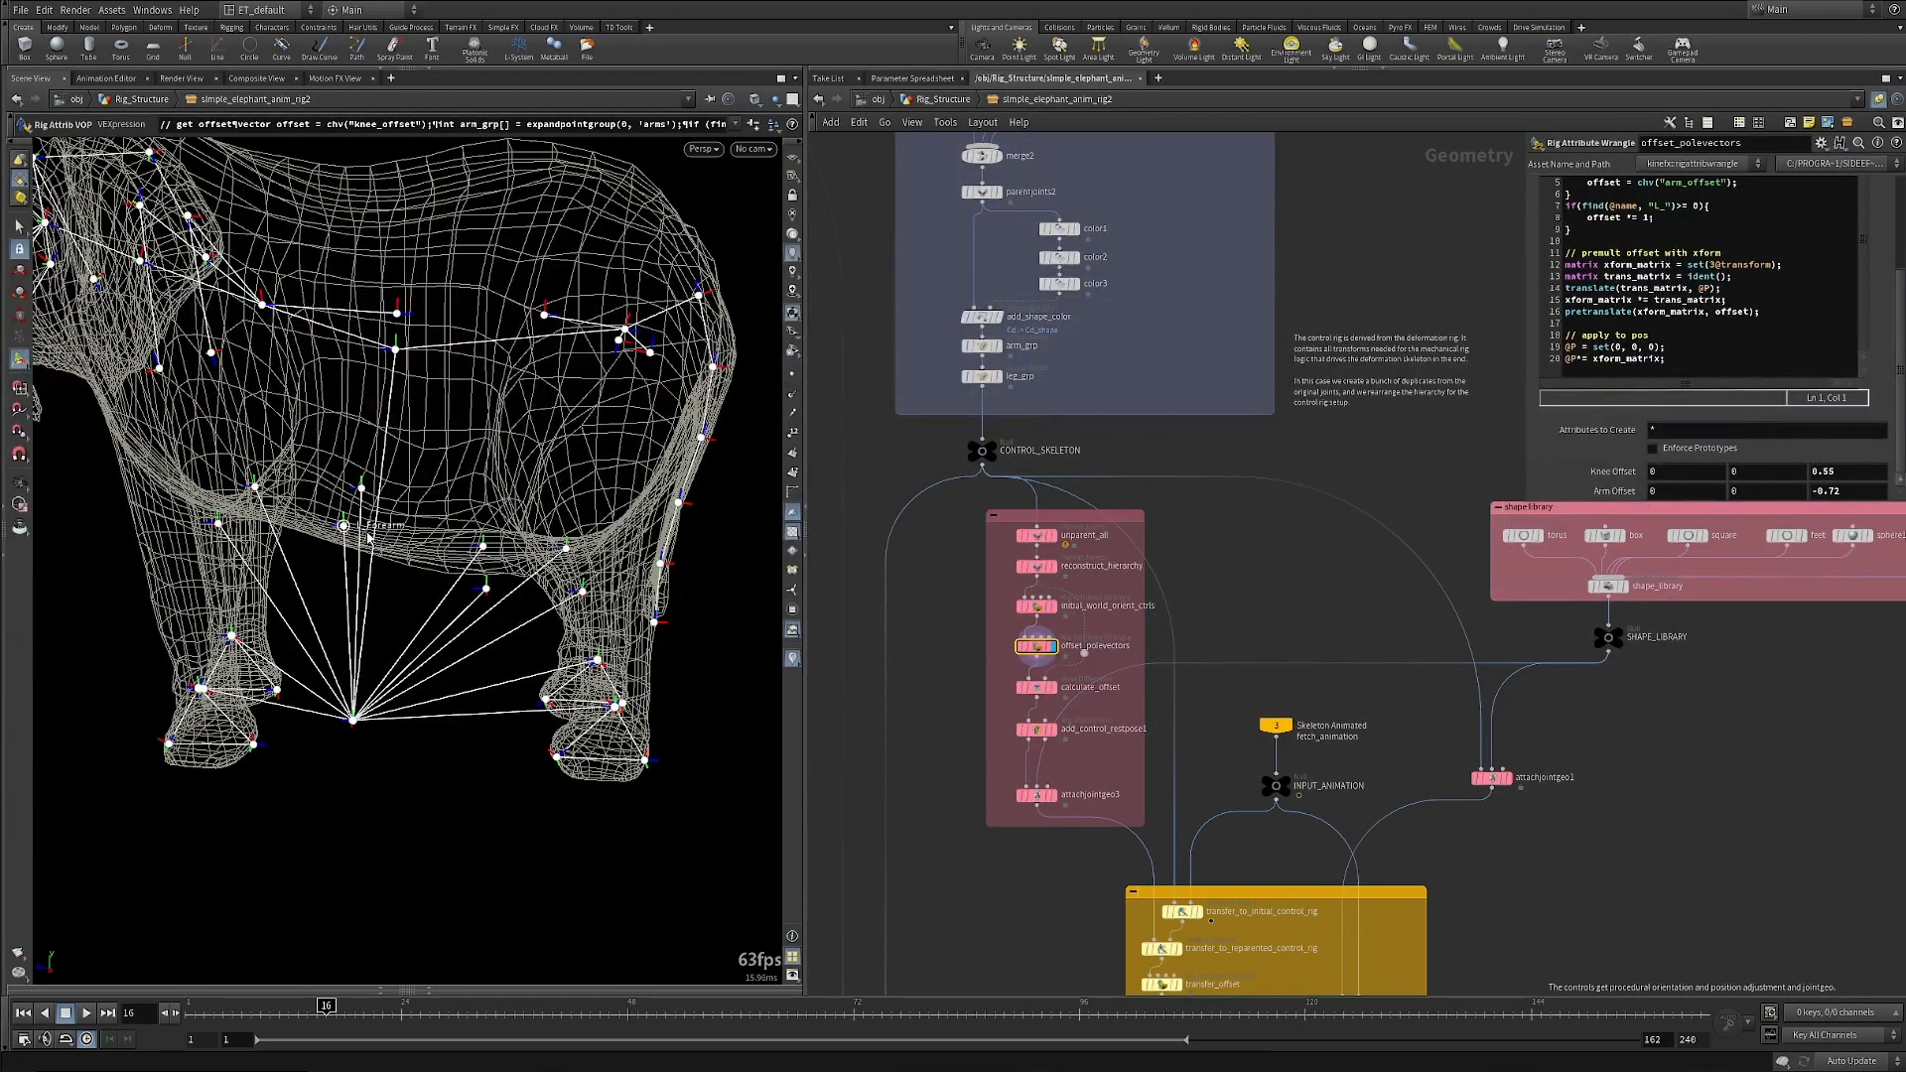
key("space")
left_click_drag(305, 558, 320, 522)
middle_click_drag(320, 522, 456, 557, "alt")
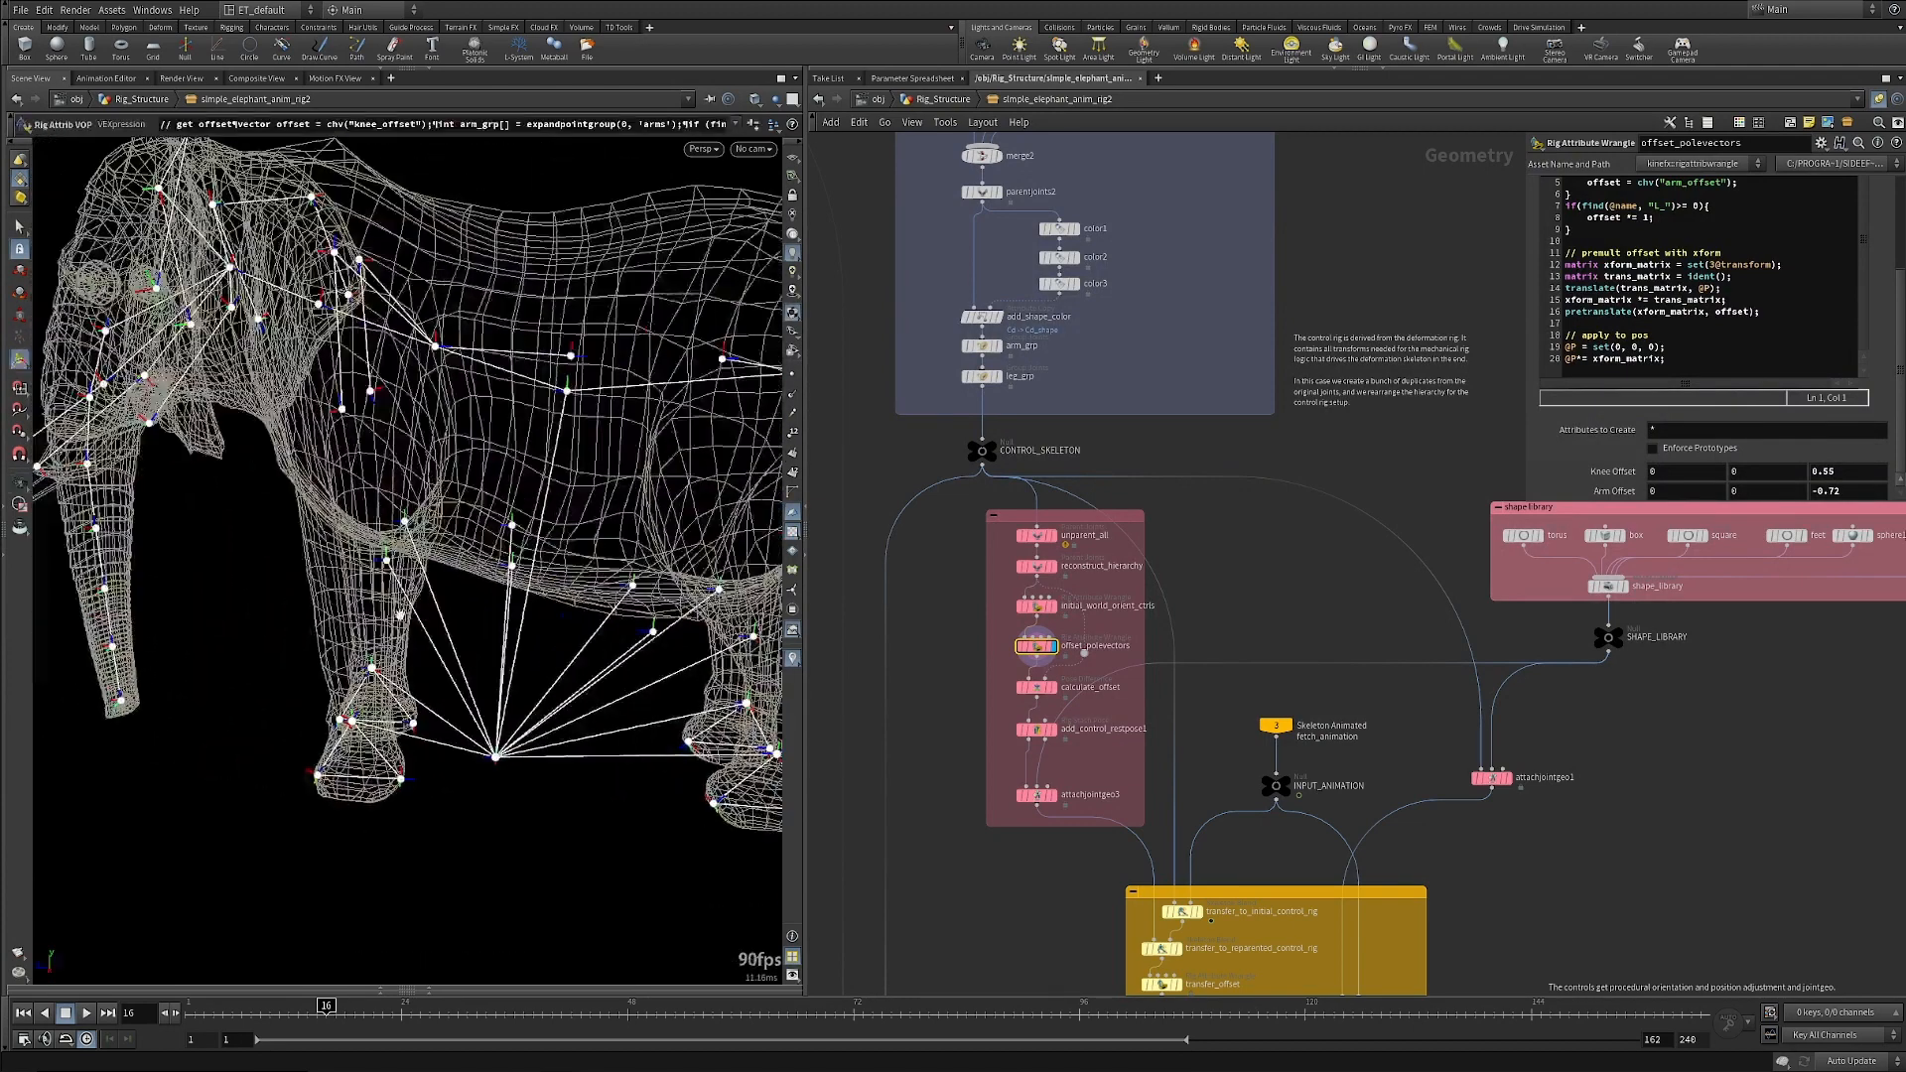
left_click_drag(456, 557, 437, 566, "alt")
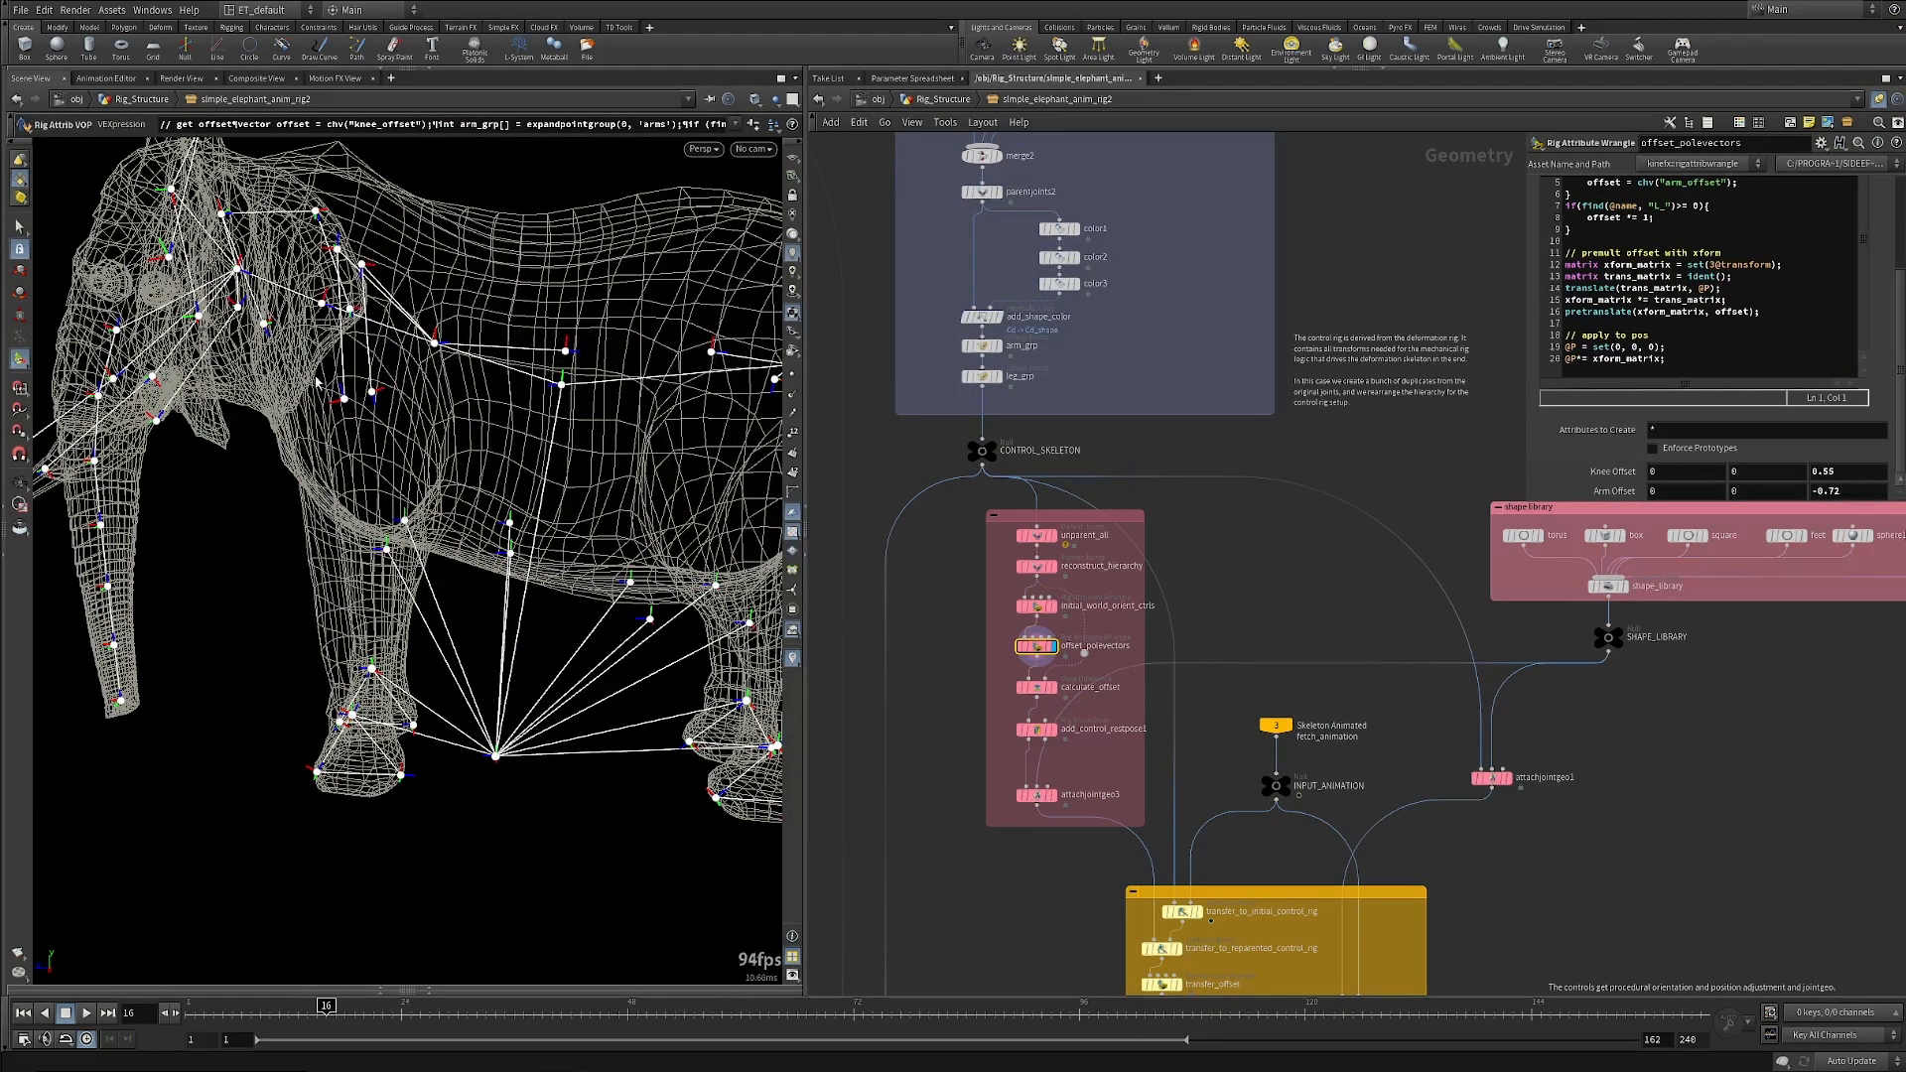
left_click_drag(385, 616, 452, 601, "alt")
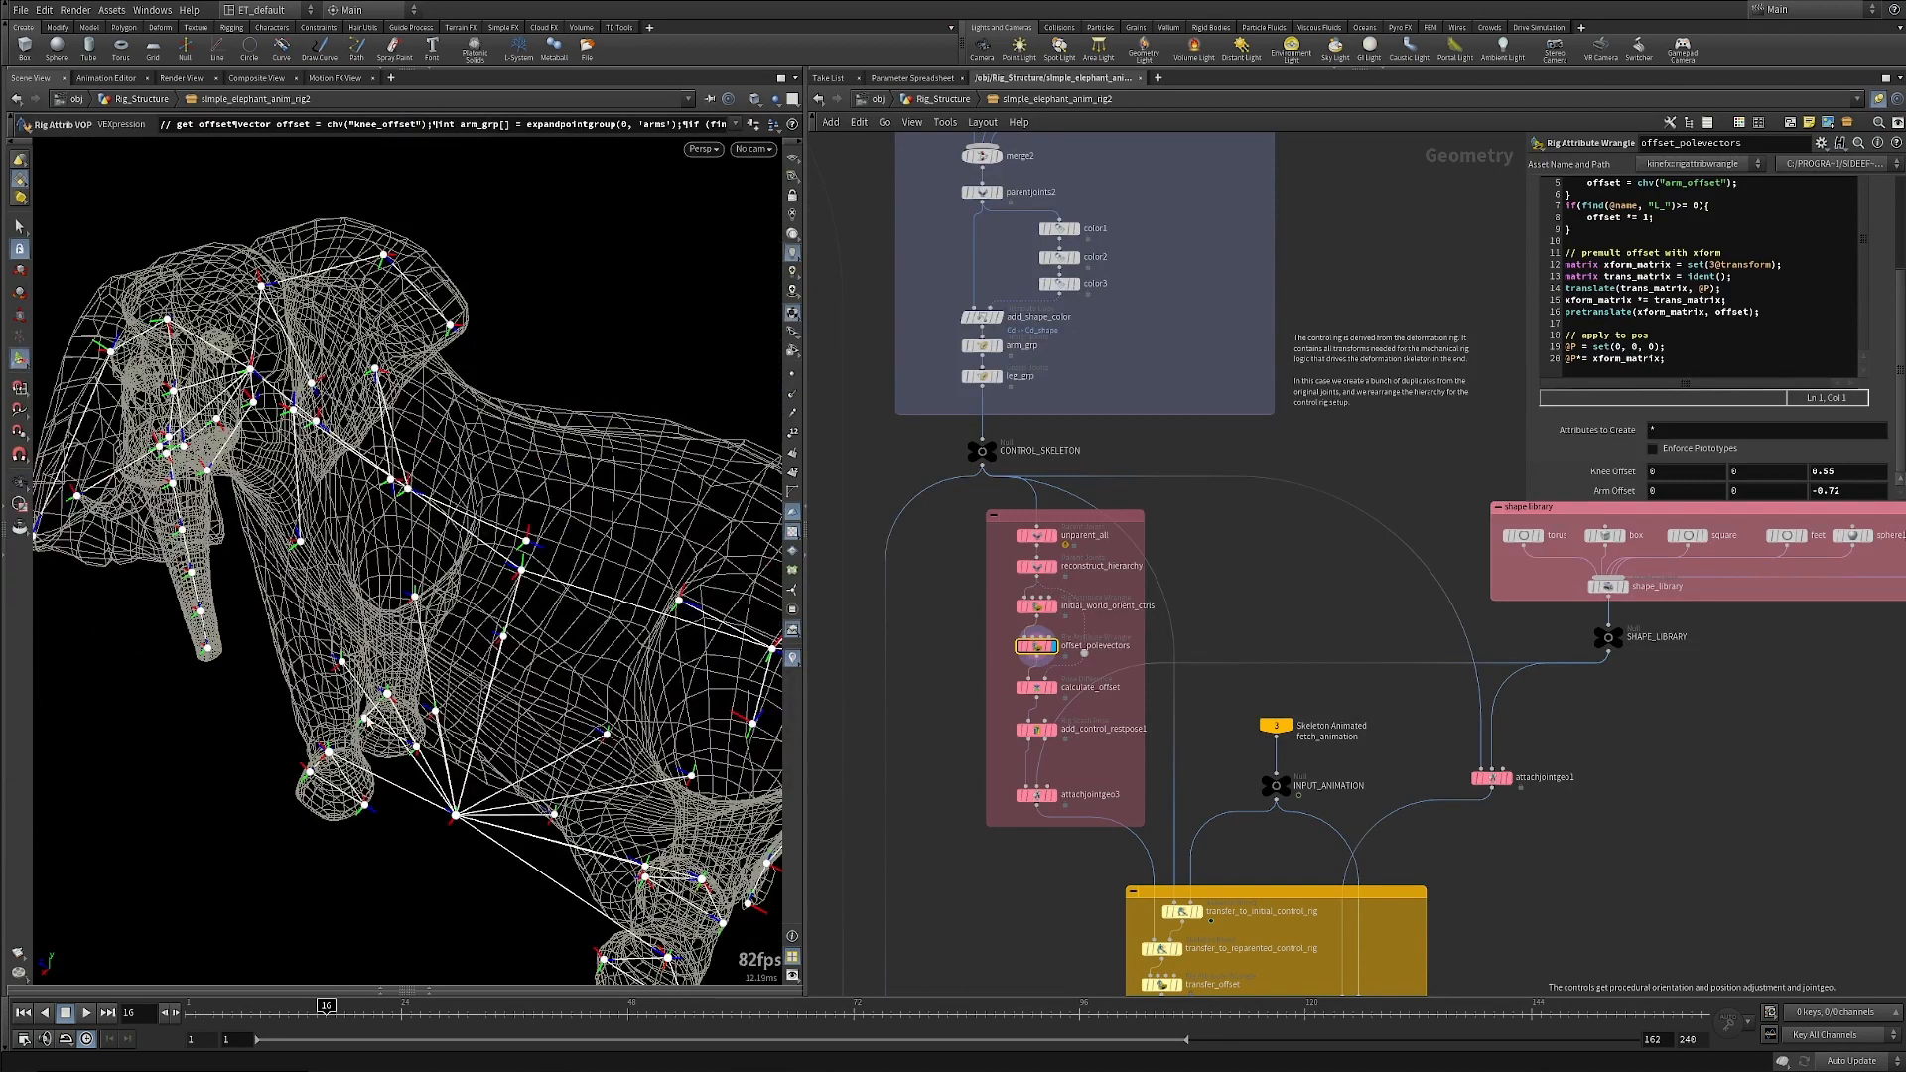
left_click_drag(418, 745, 495, 685, "alt")
scroll(968, 694, "up", 2)
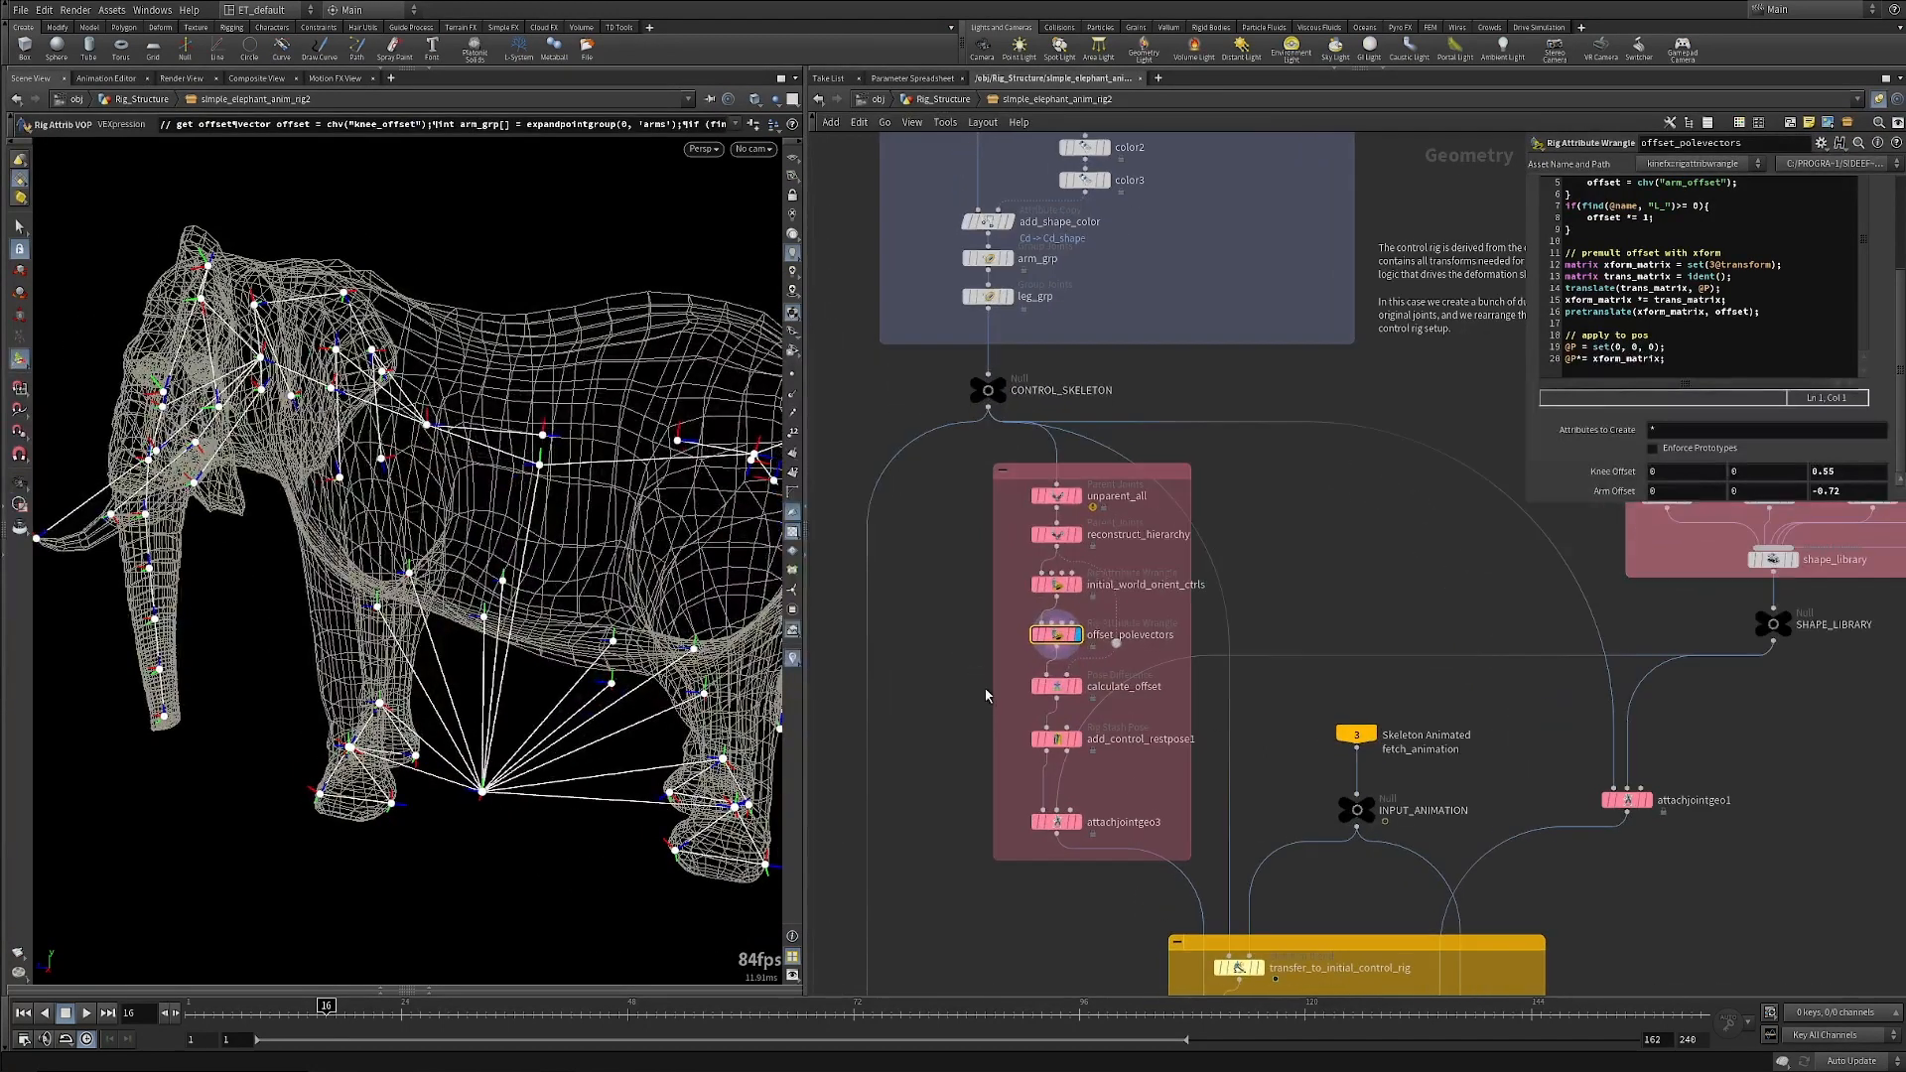
left_click_drag(473, 698, 492, 685, "alt")
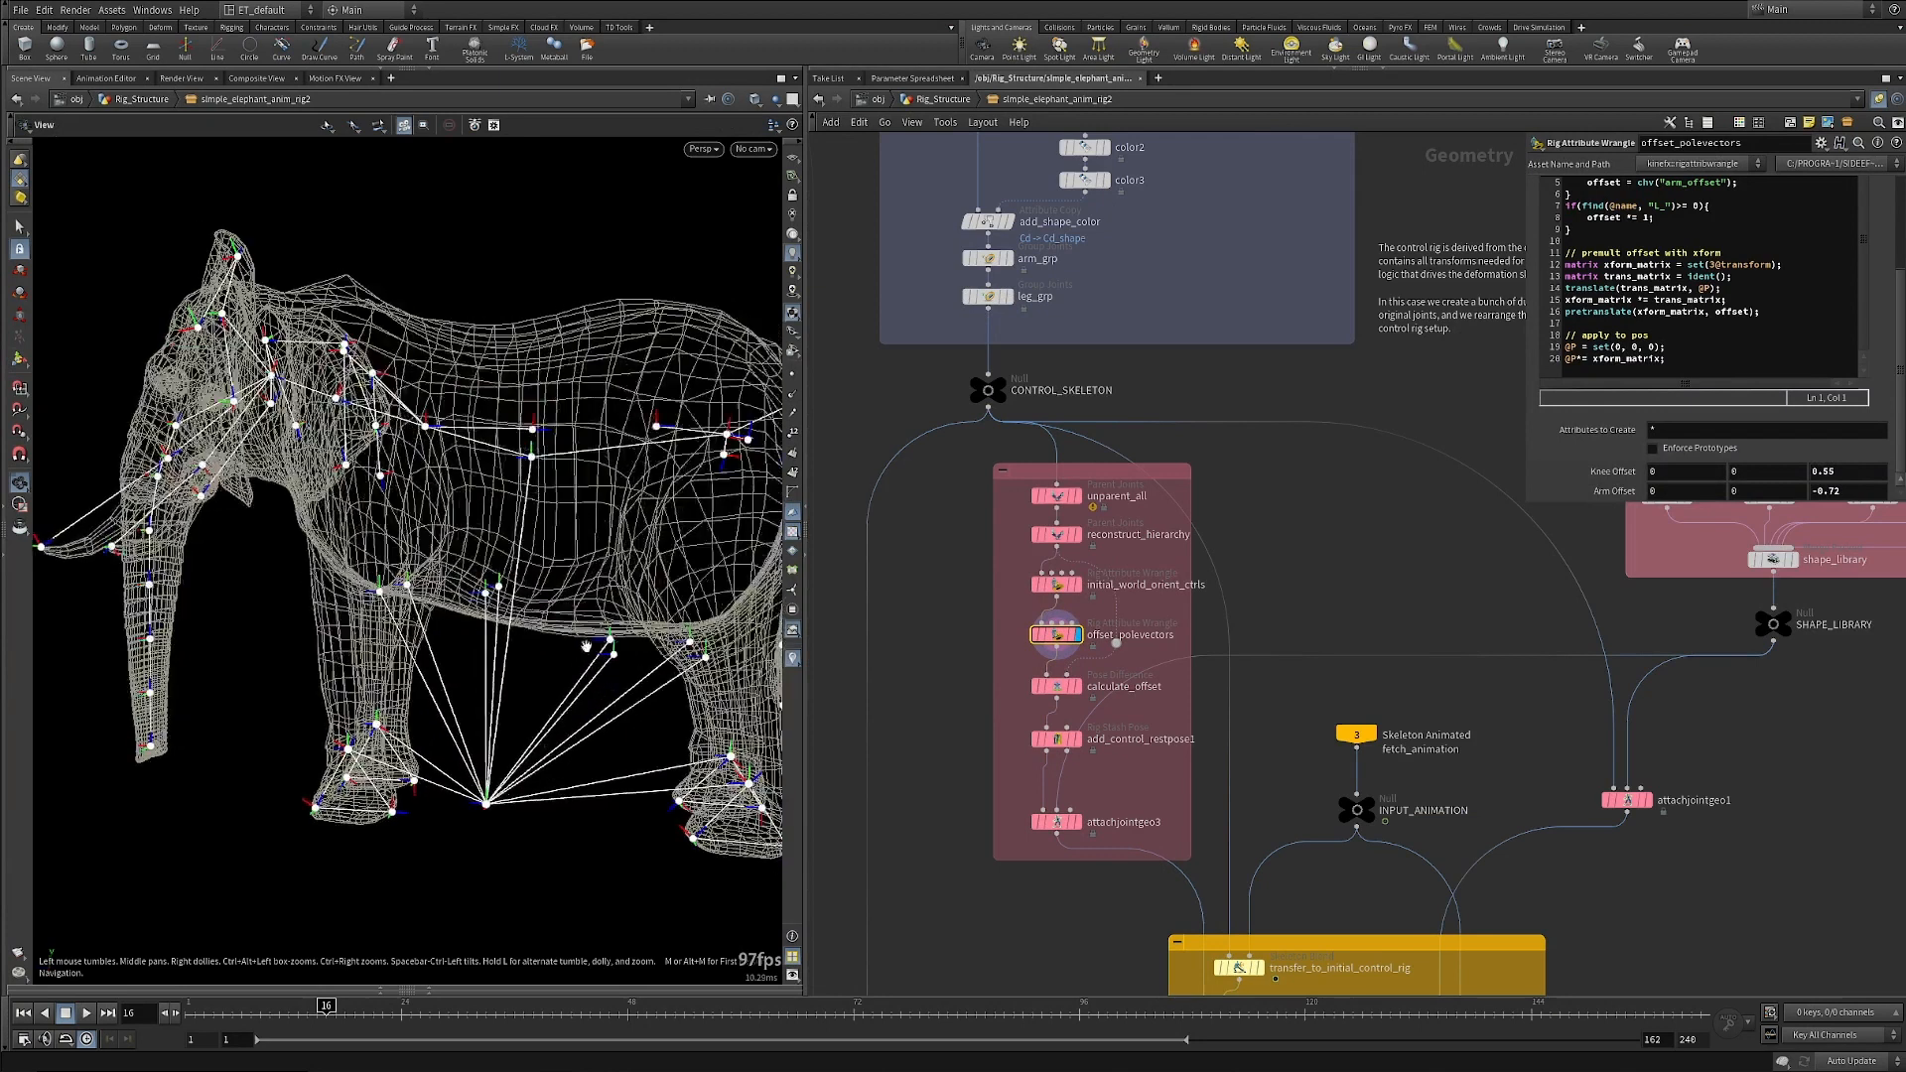
Display calculate_offset with its Pose Difference settings and view the resulting skeleton on the whole elephant.
left_click(1062, 686)
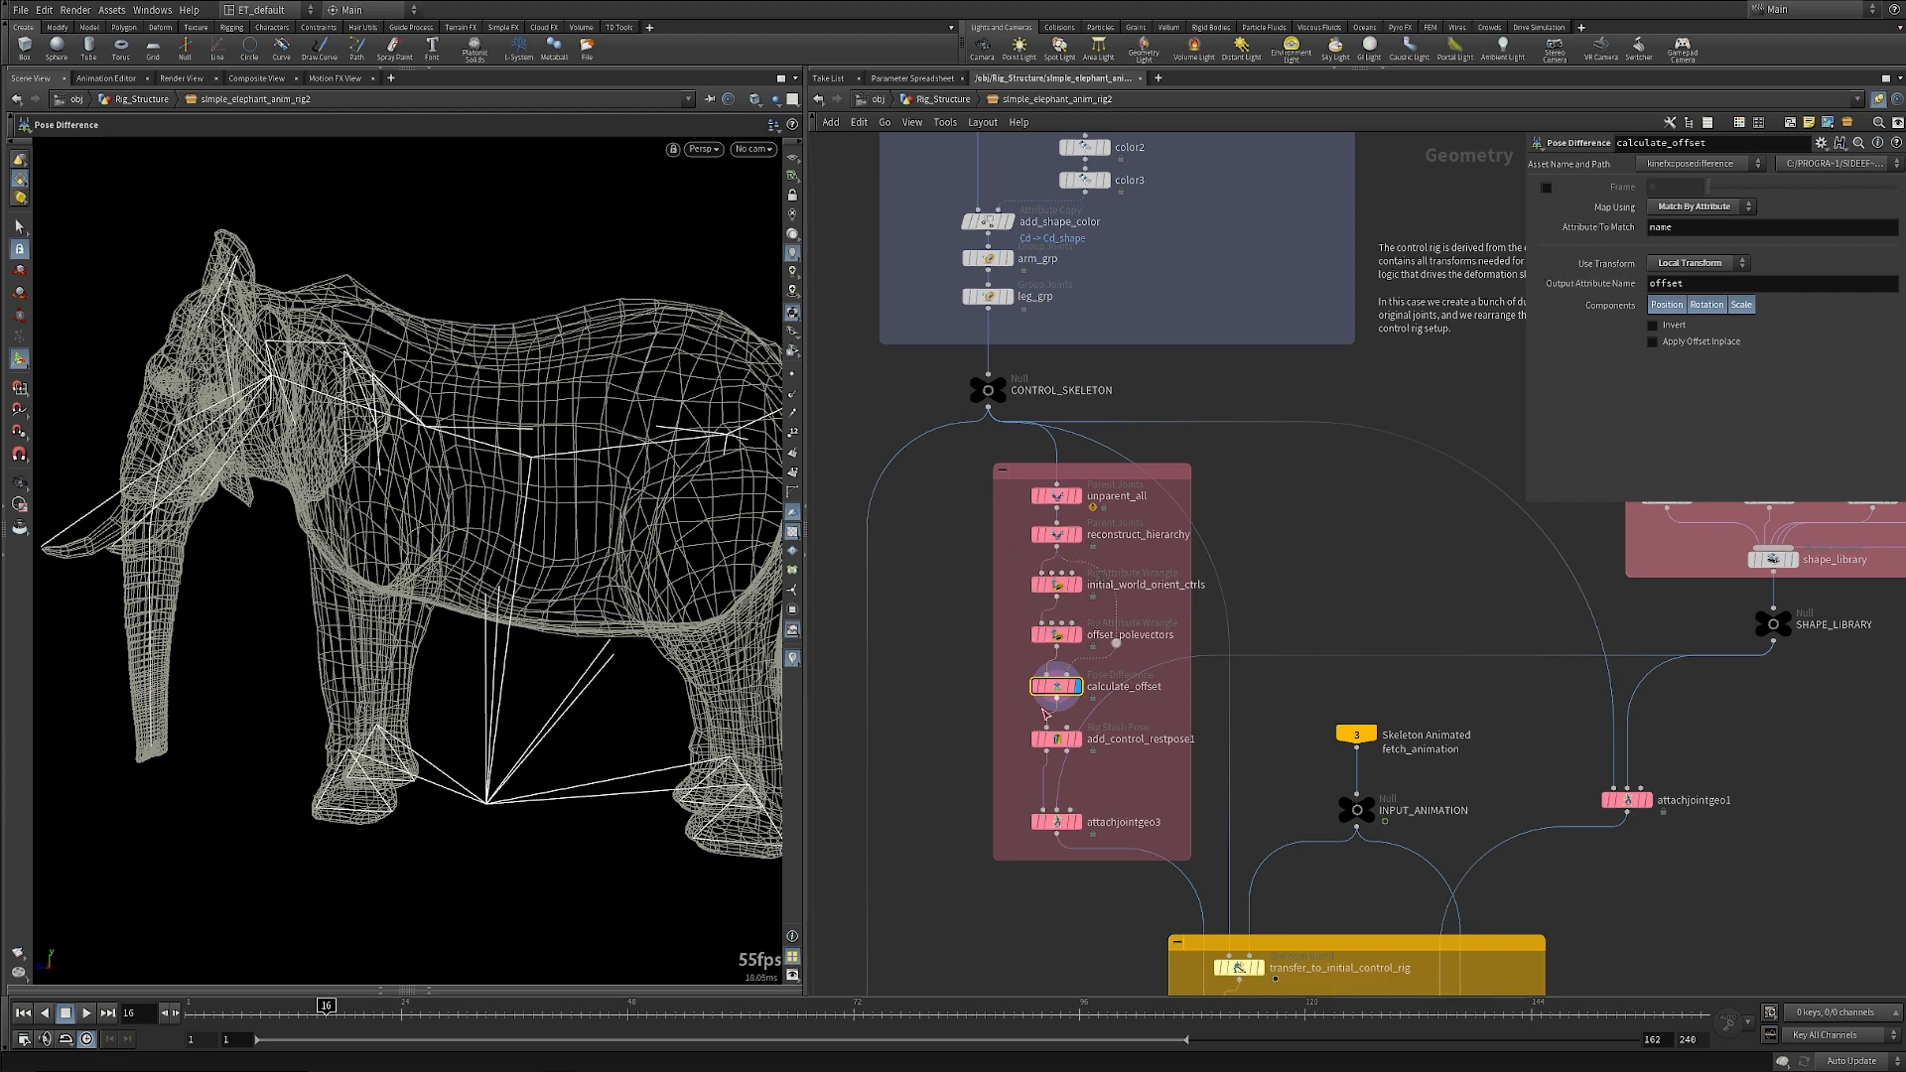
mouse_move(1058, 693)
middle_click_drag(1078, 923, 1030, 829)
scroll(1038, 754, "down", 1)
scroll(1033, 826, "up", 2)
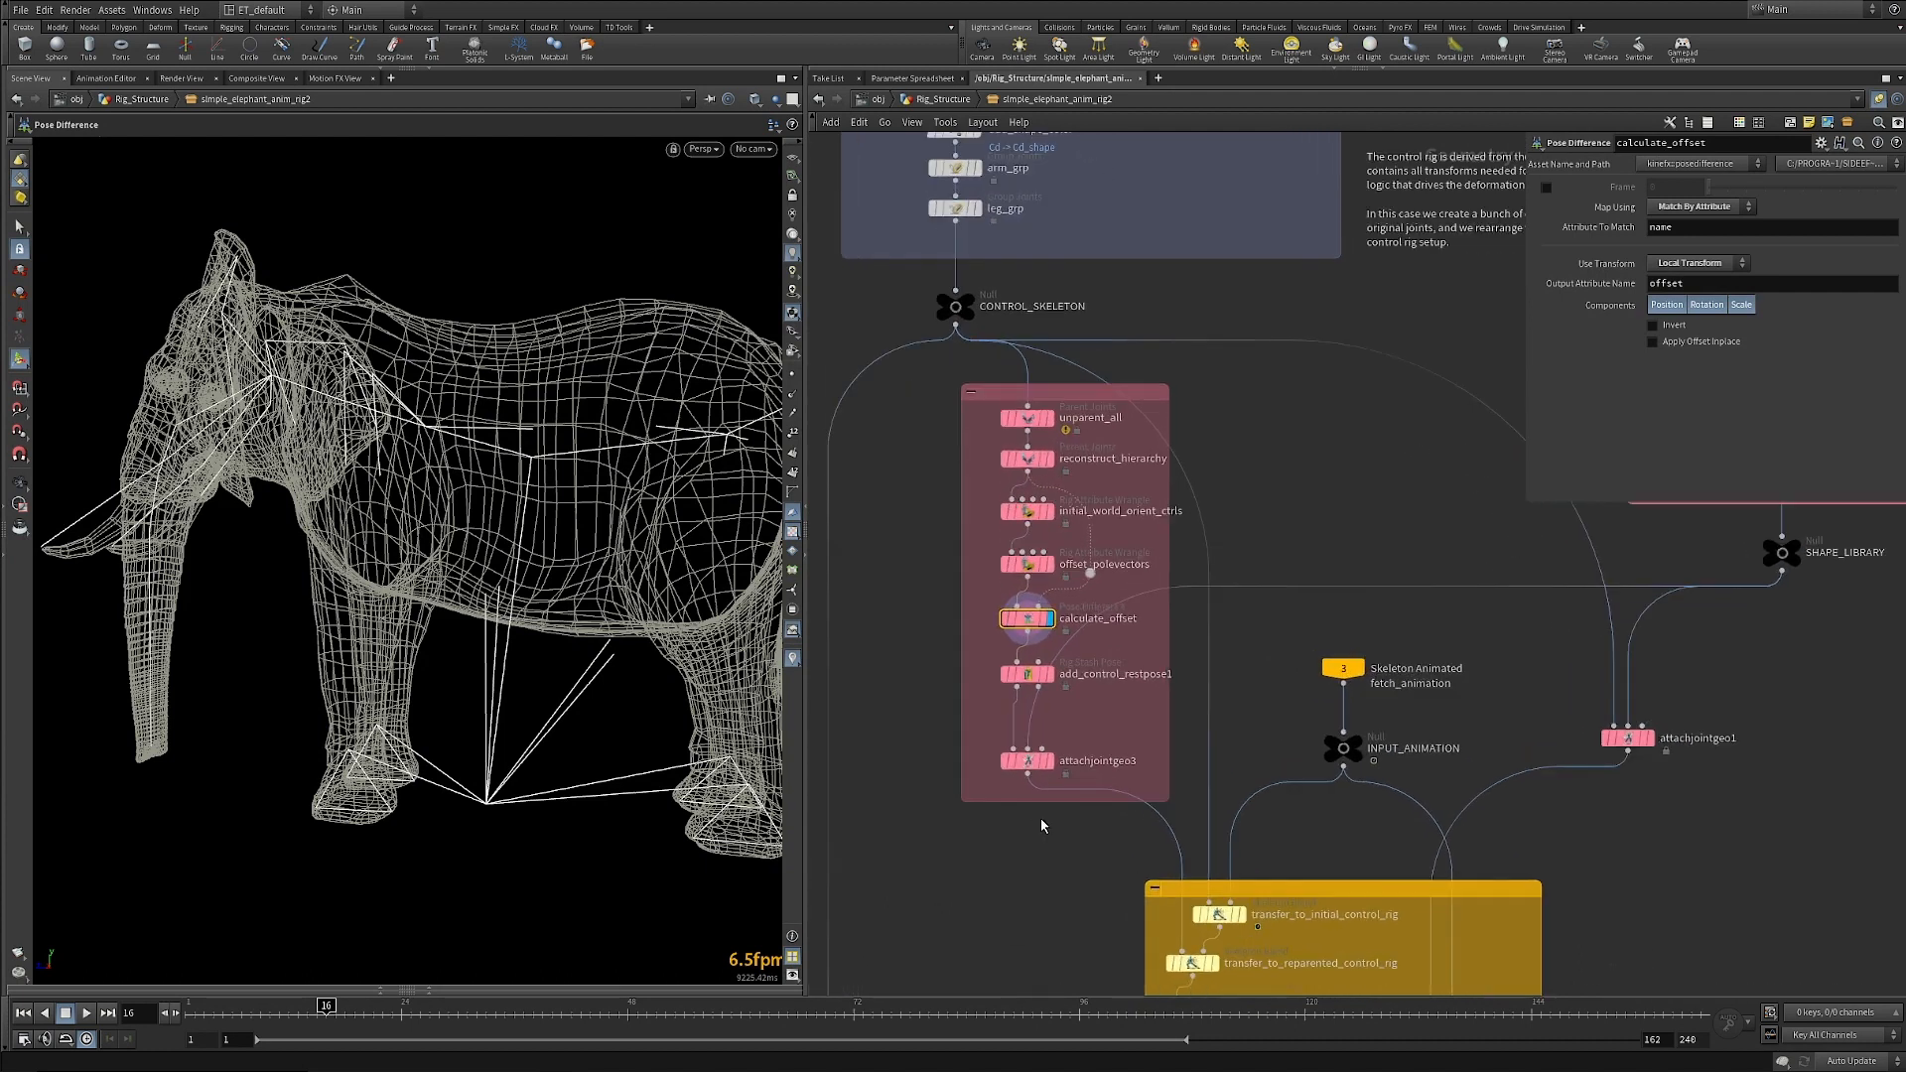
key("Escape")
left_click_drag(532, 653, 636, 566)
key("Return")
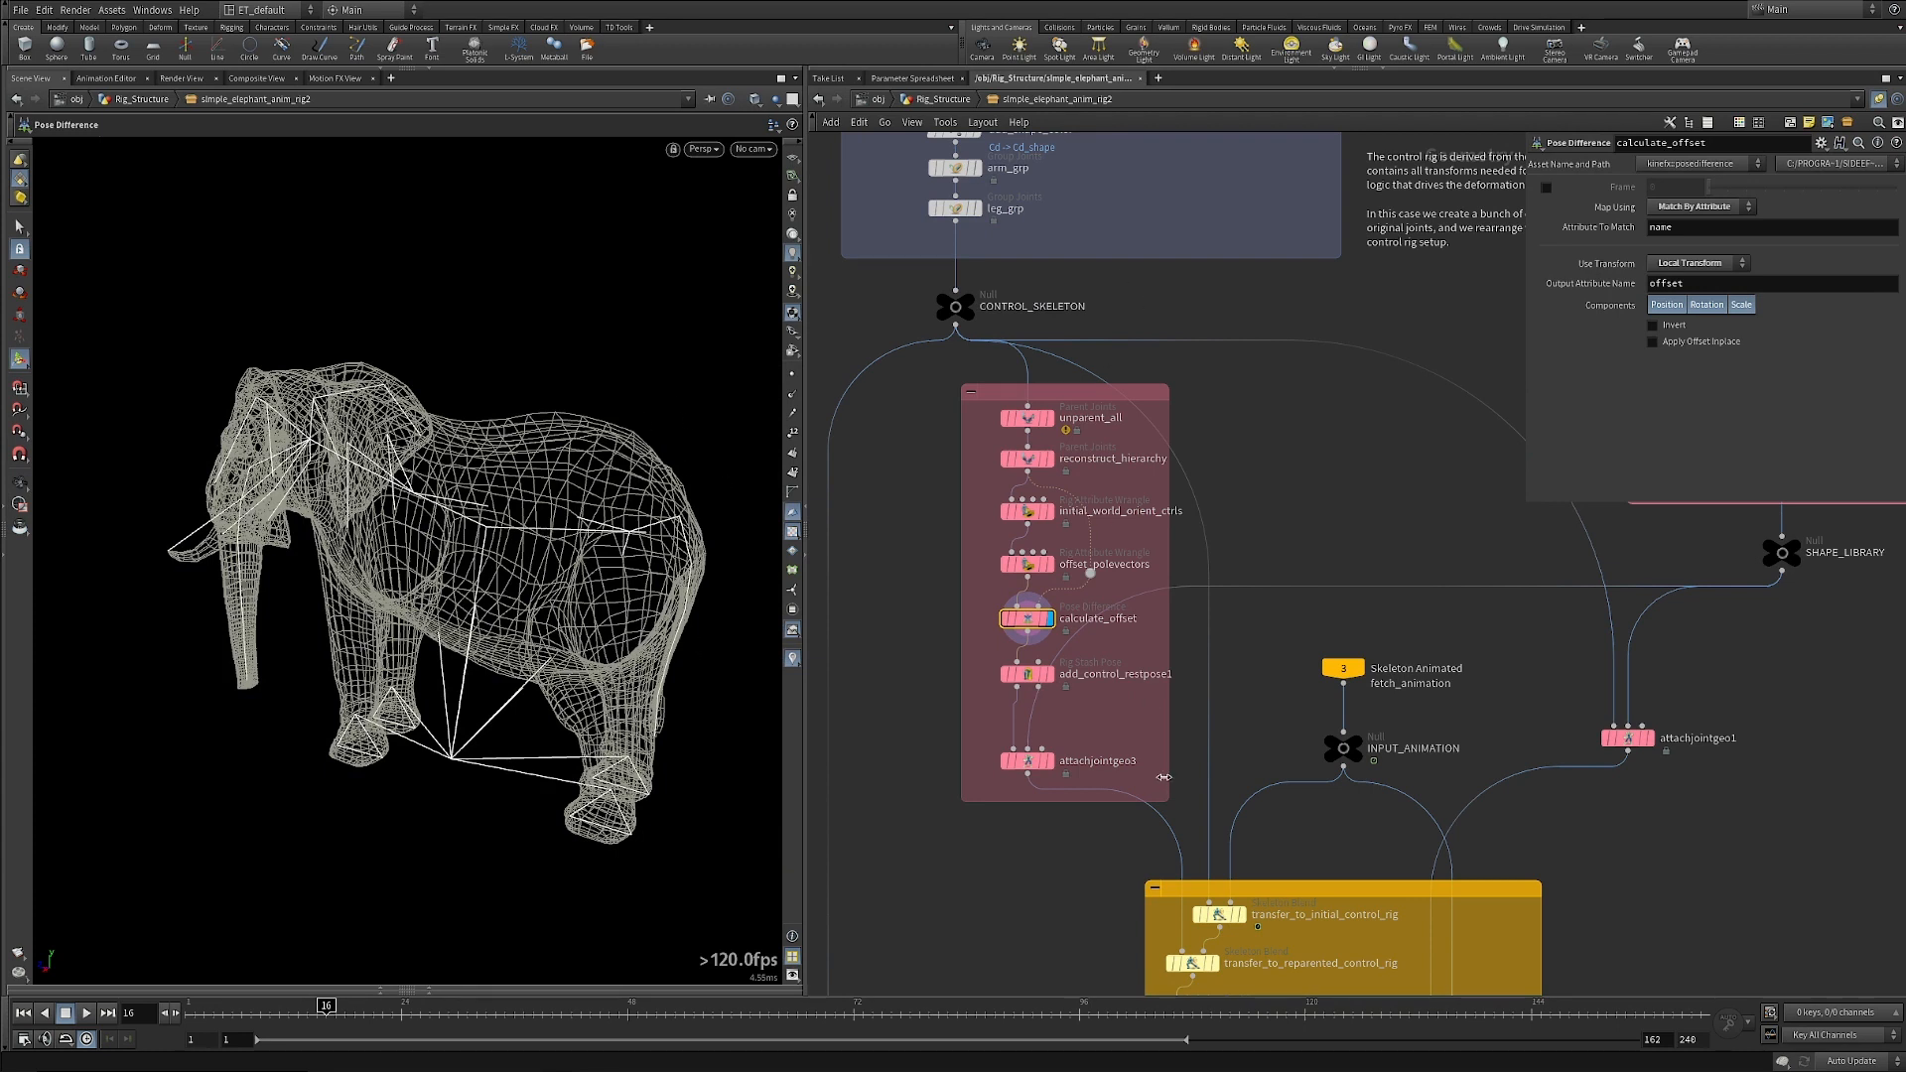
Display the control shapes of attachjointgeo3, then check the torus, box and square sources and their packed merge in shape_library.
left_click(1032, 762)
key("Return")
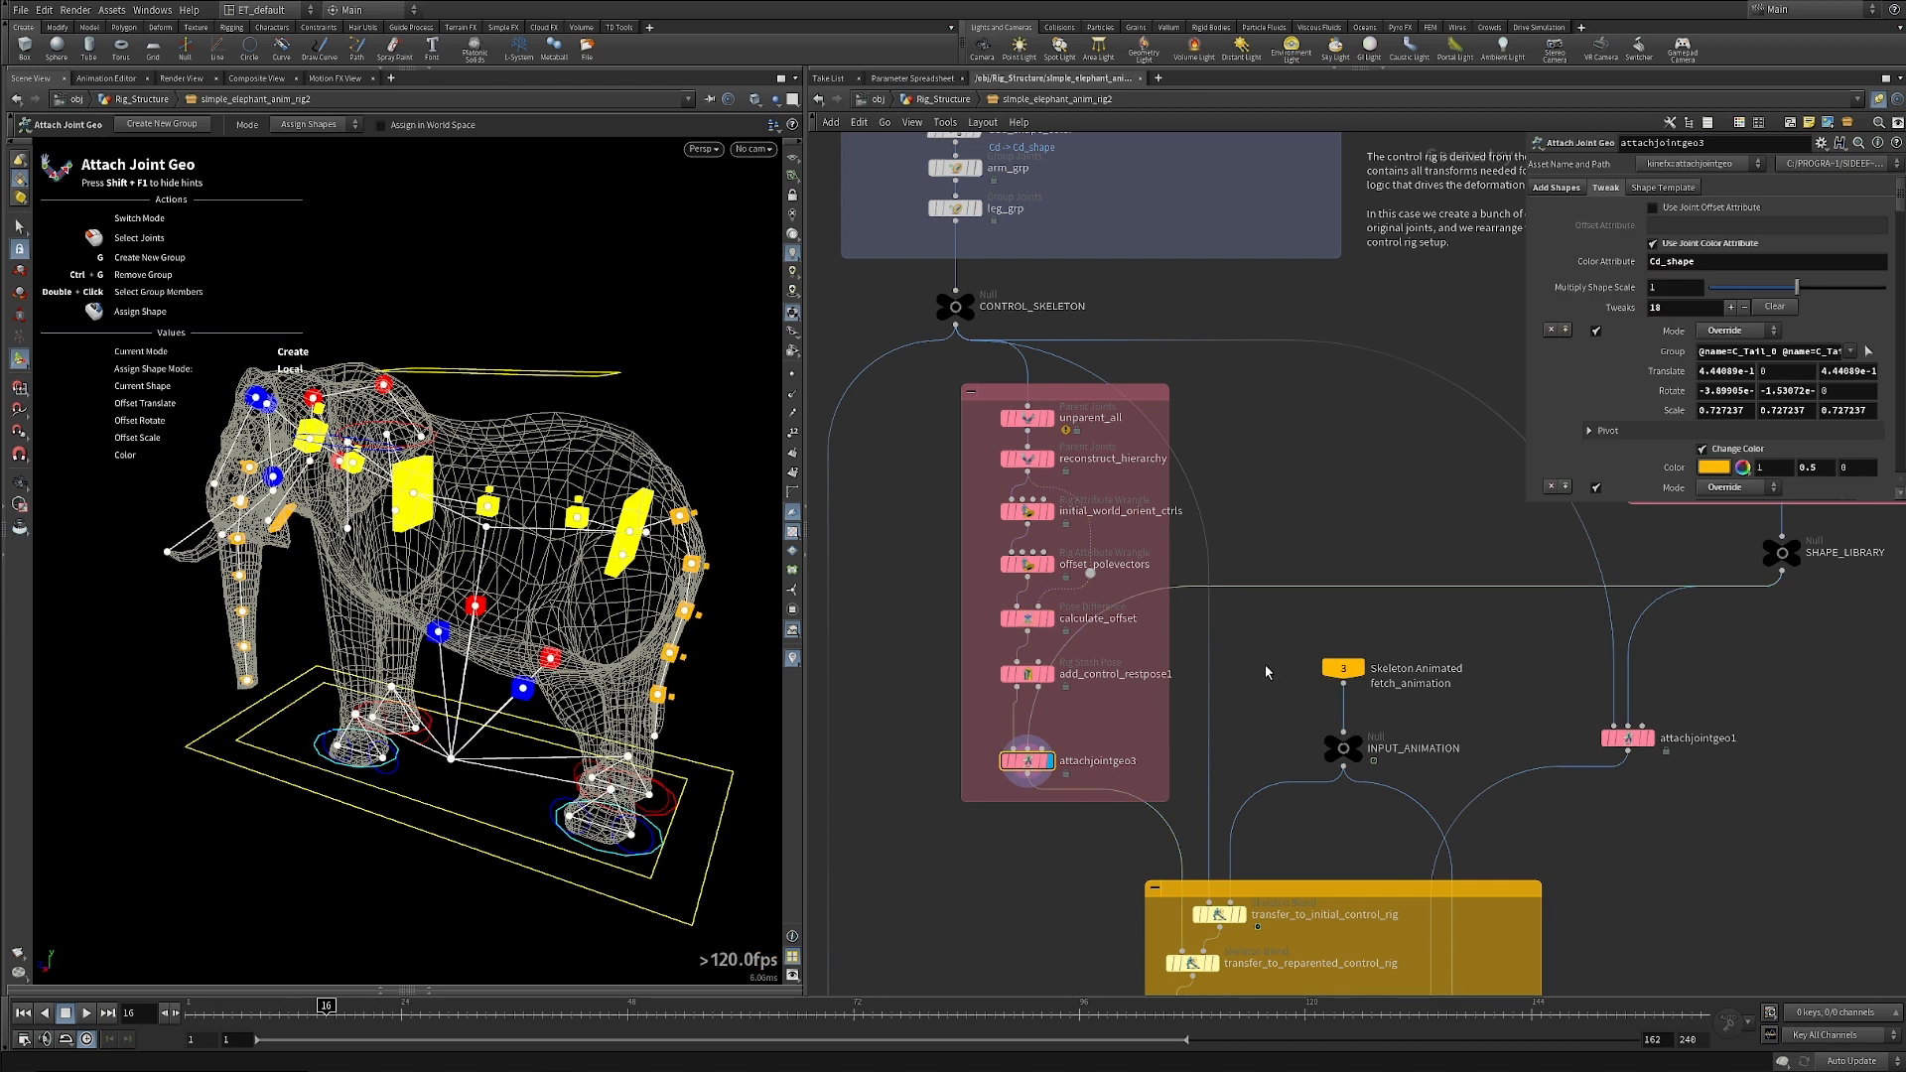
scroll(1265, 664, "down", 3)
scroll(1596, 660, "up", 4)
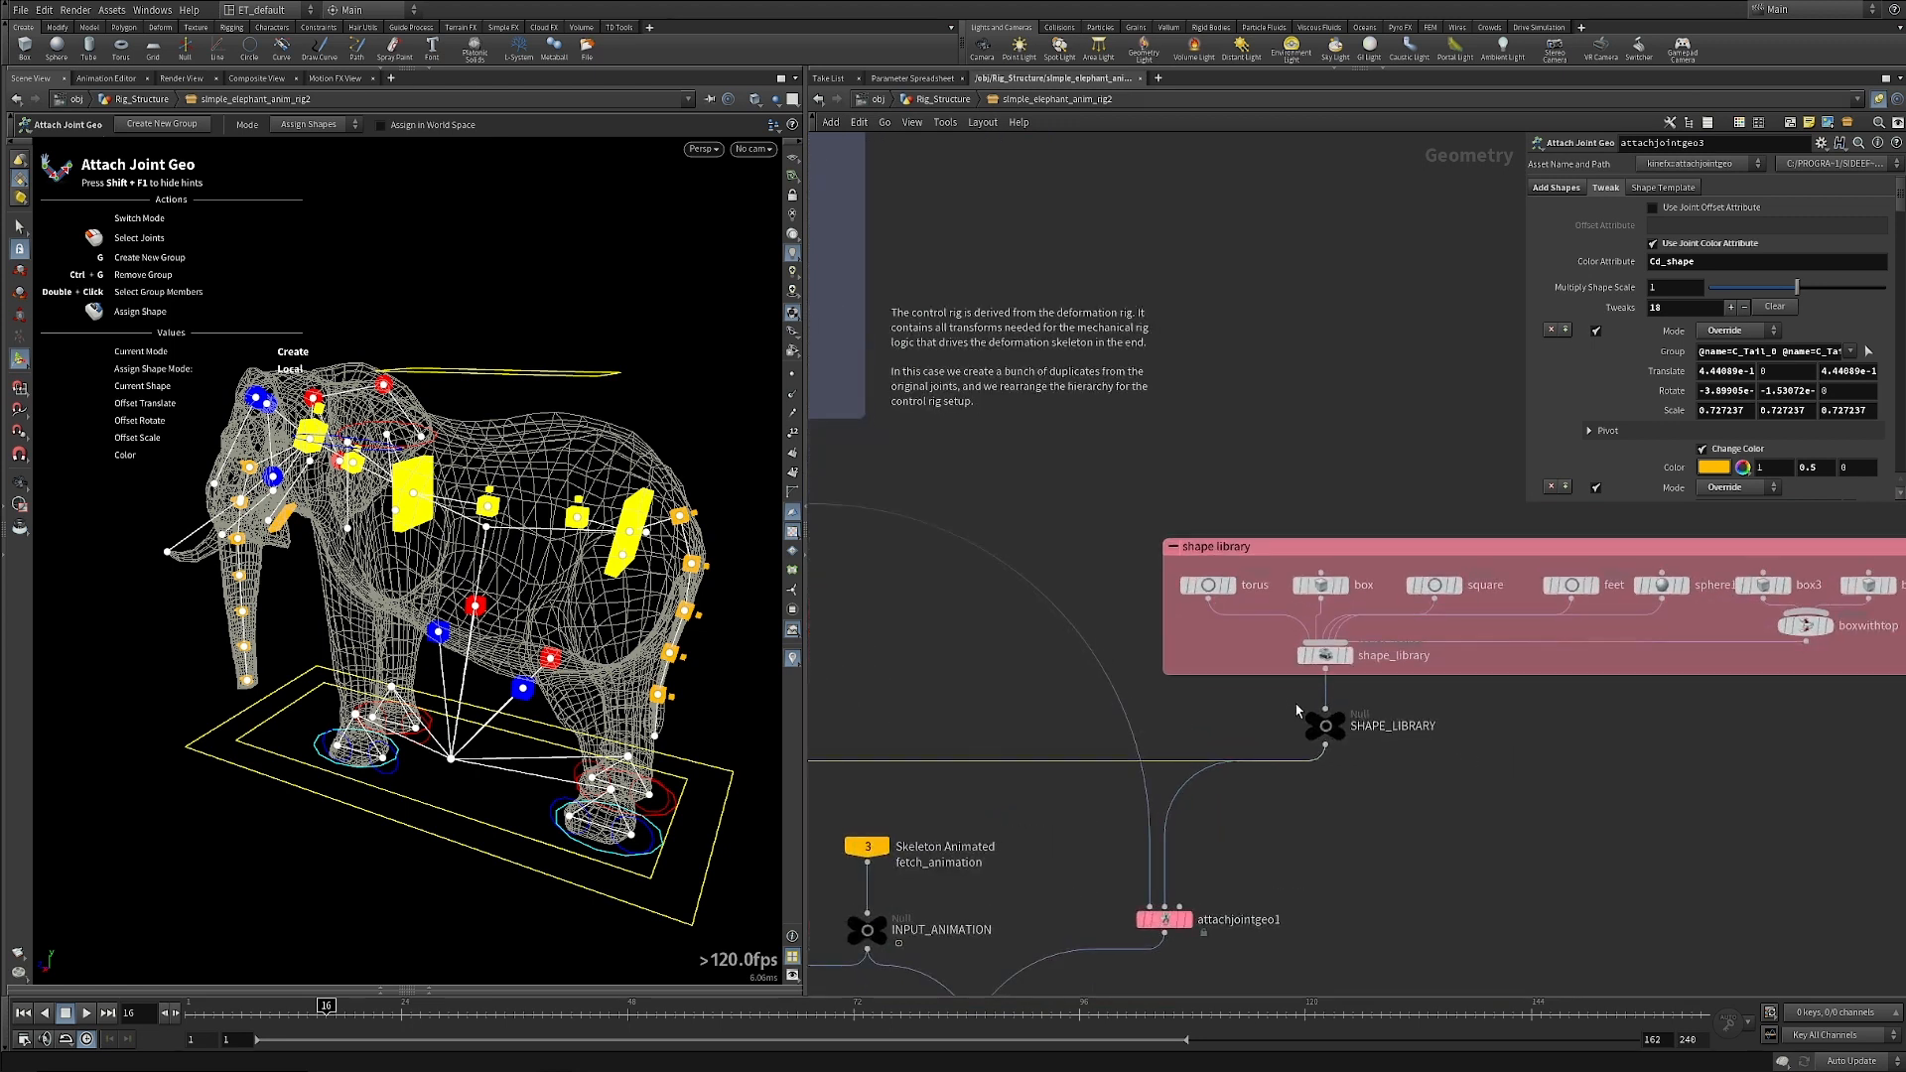
left_click(1207, 585)
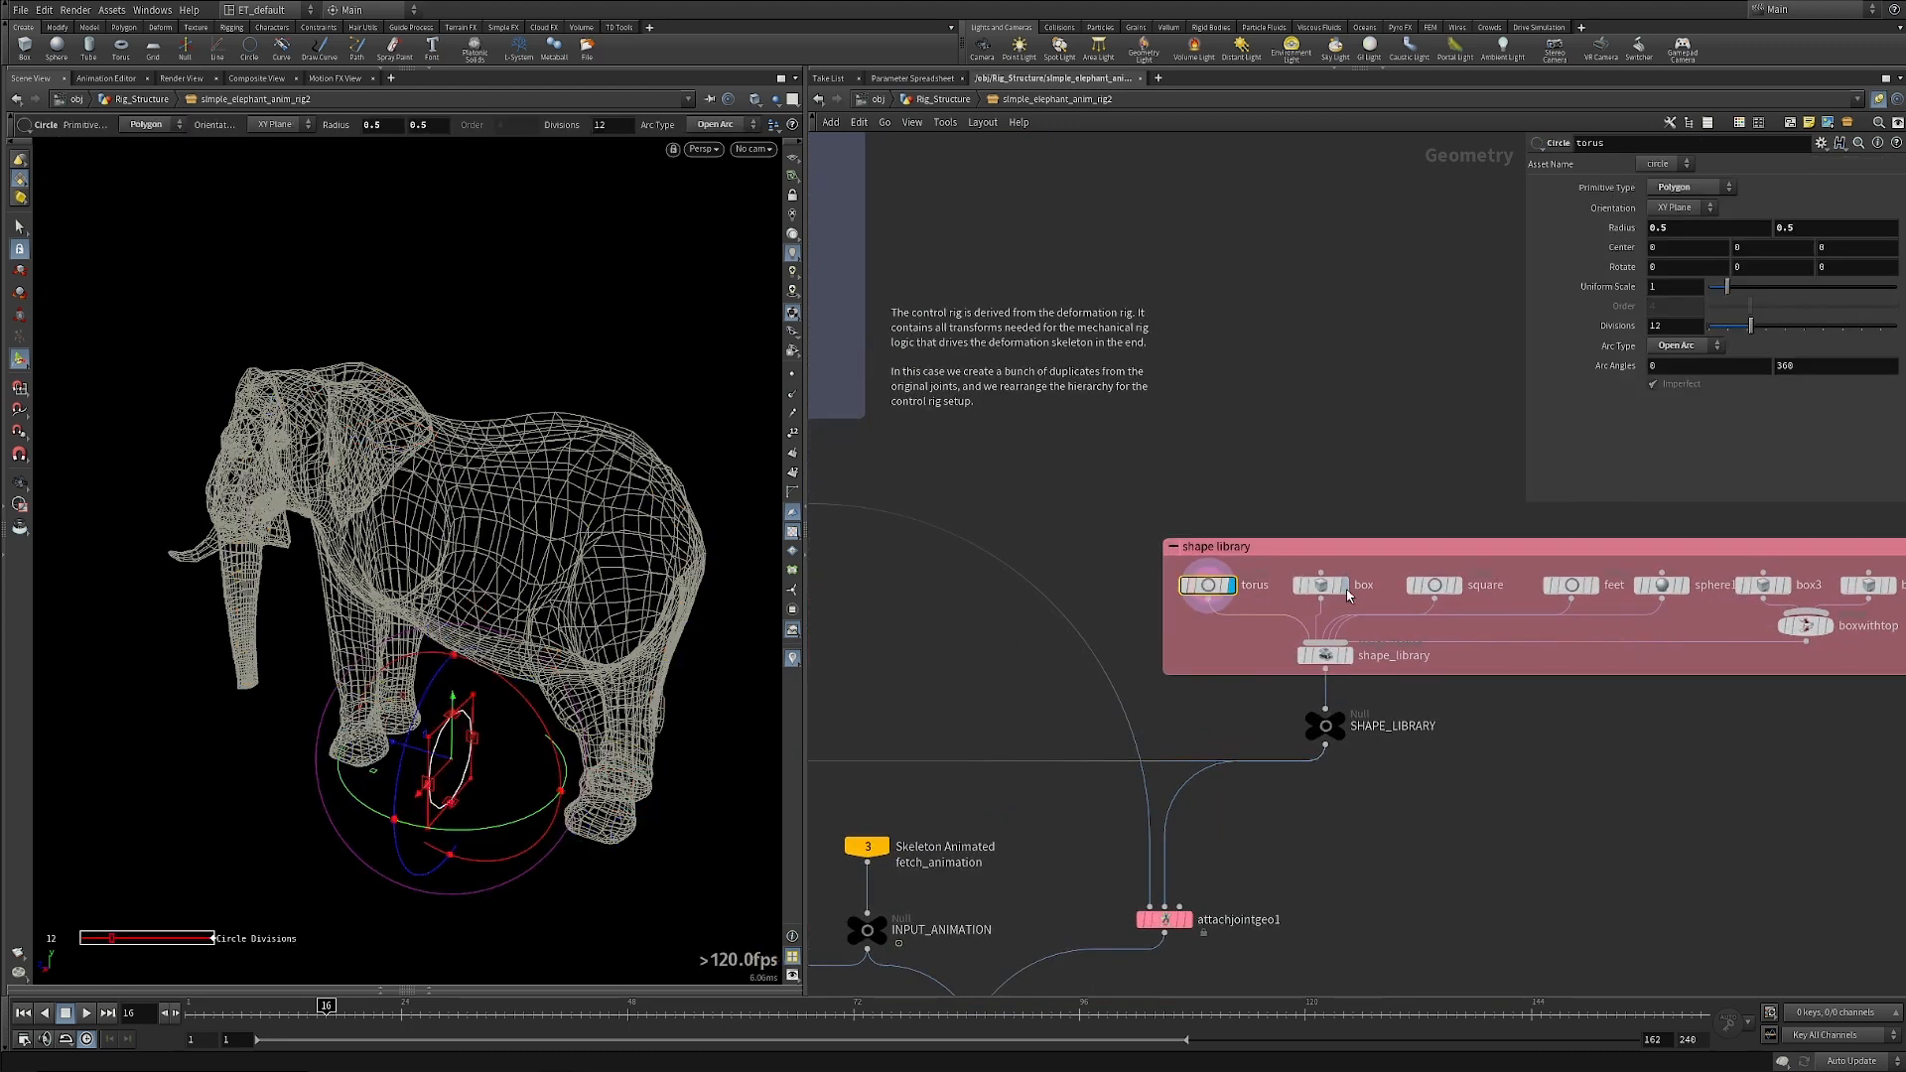
left_click(1318, 588)
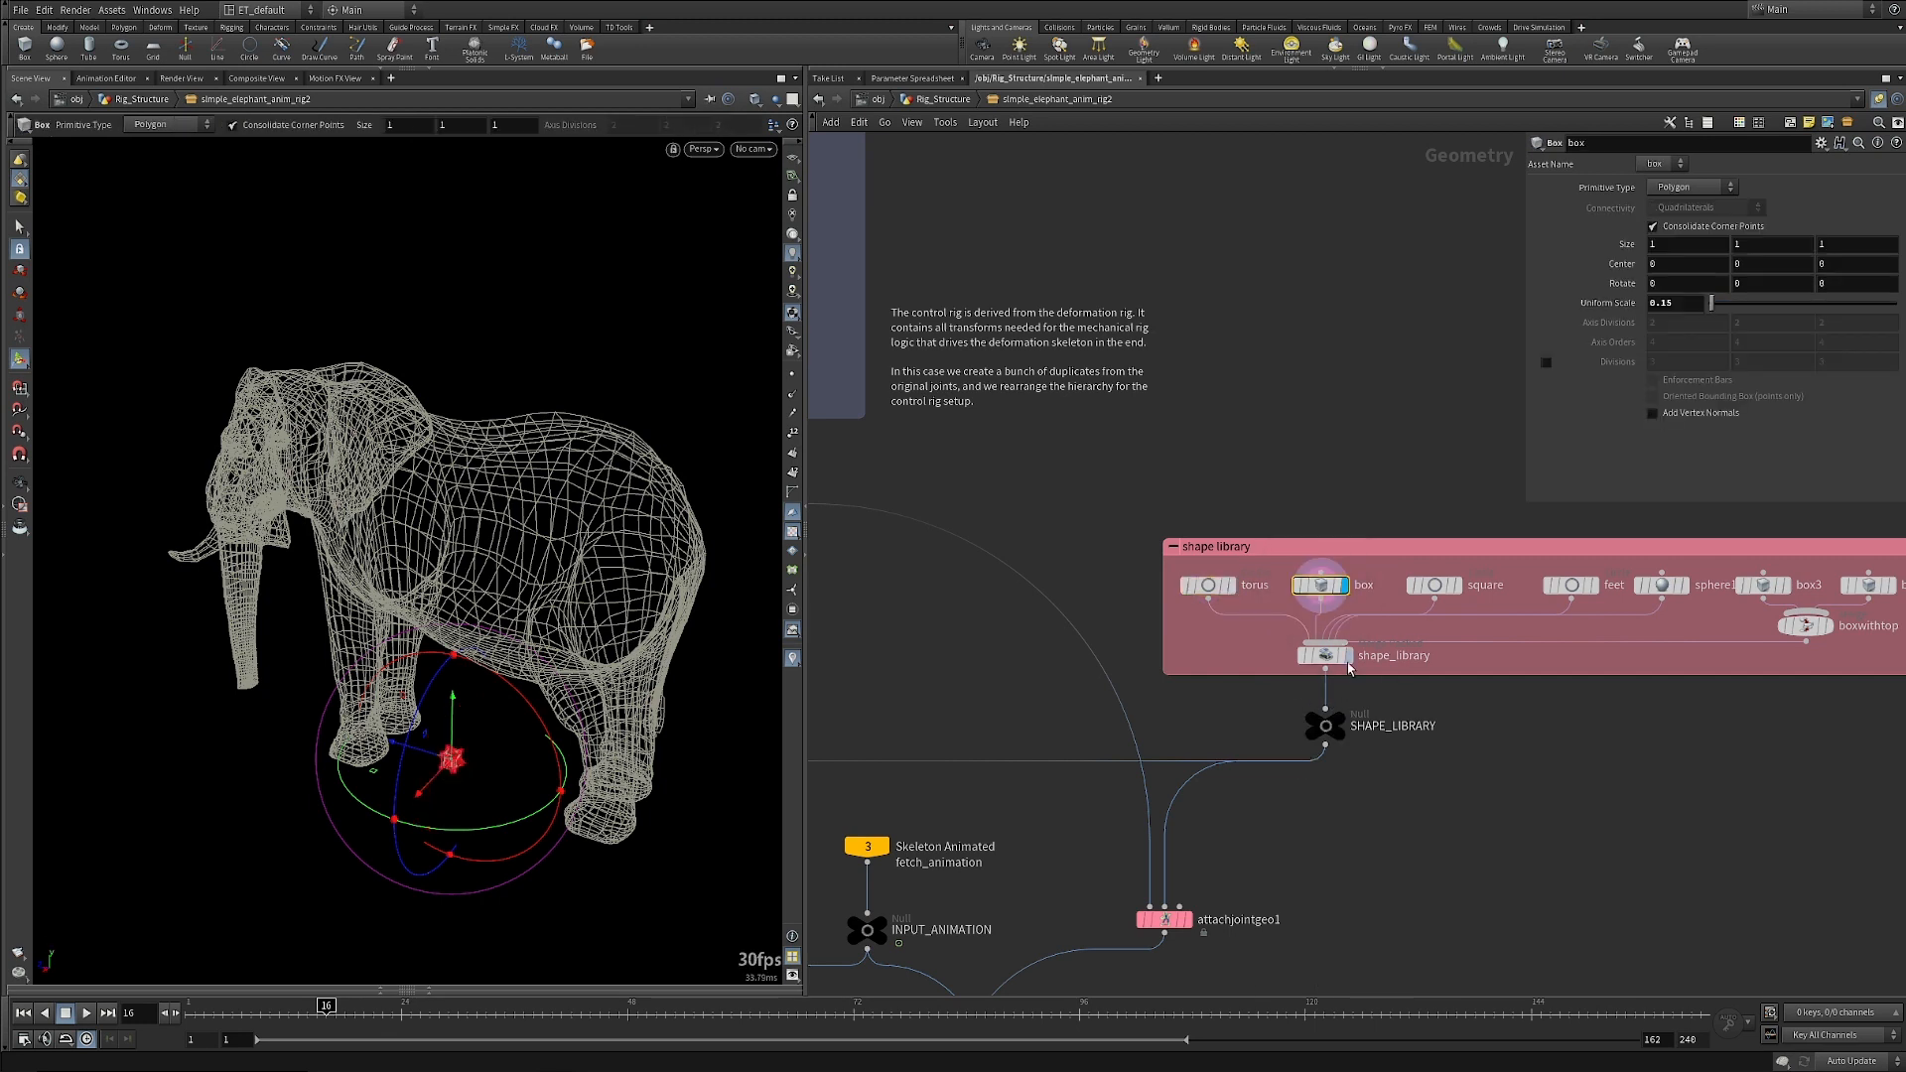
mouse_move(1352, 660)
left_click(1435, 585)
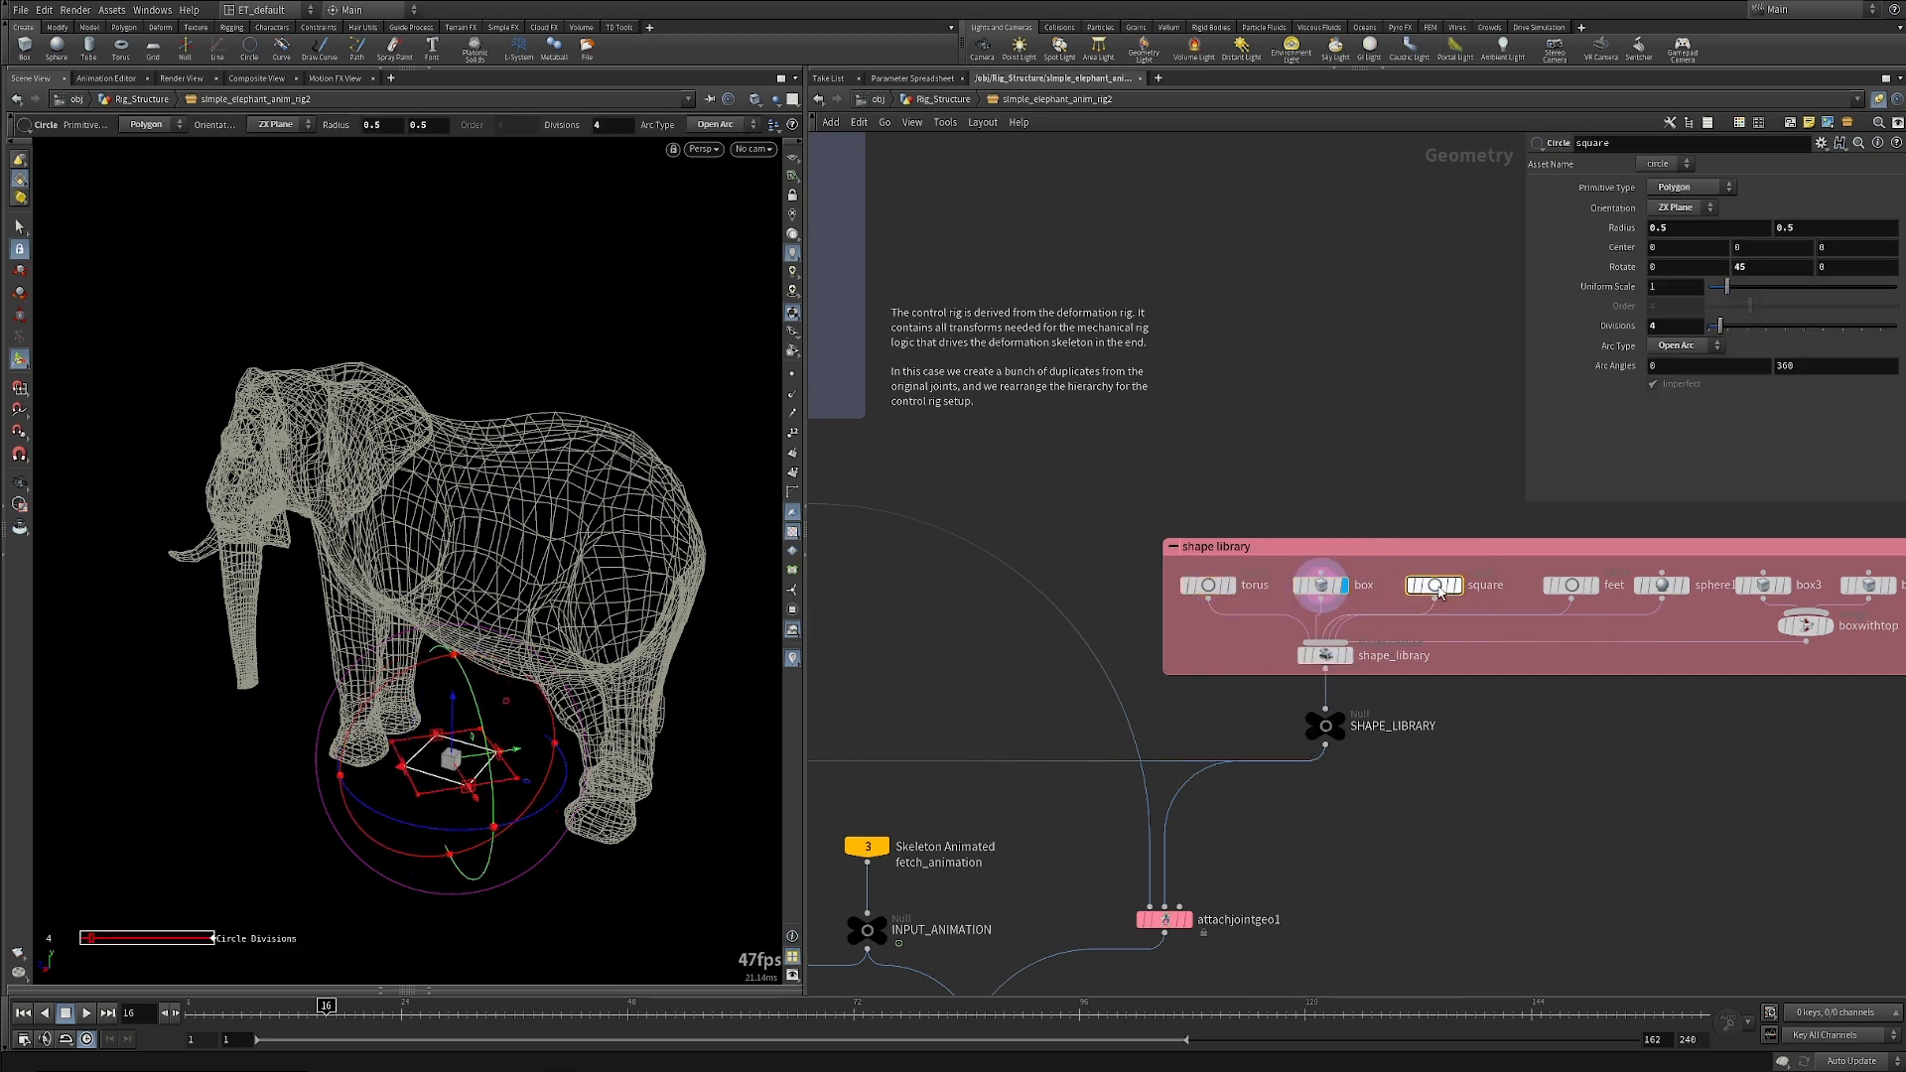
left_click(1340, 657)
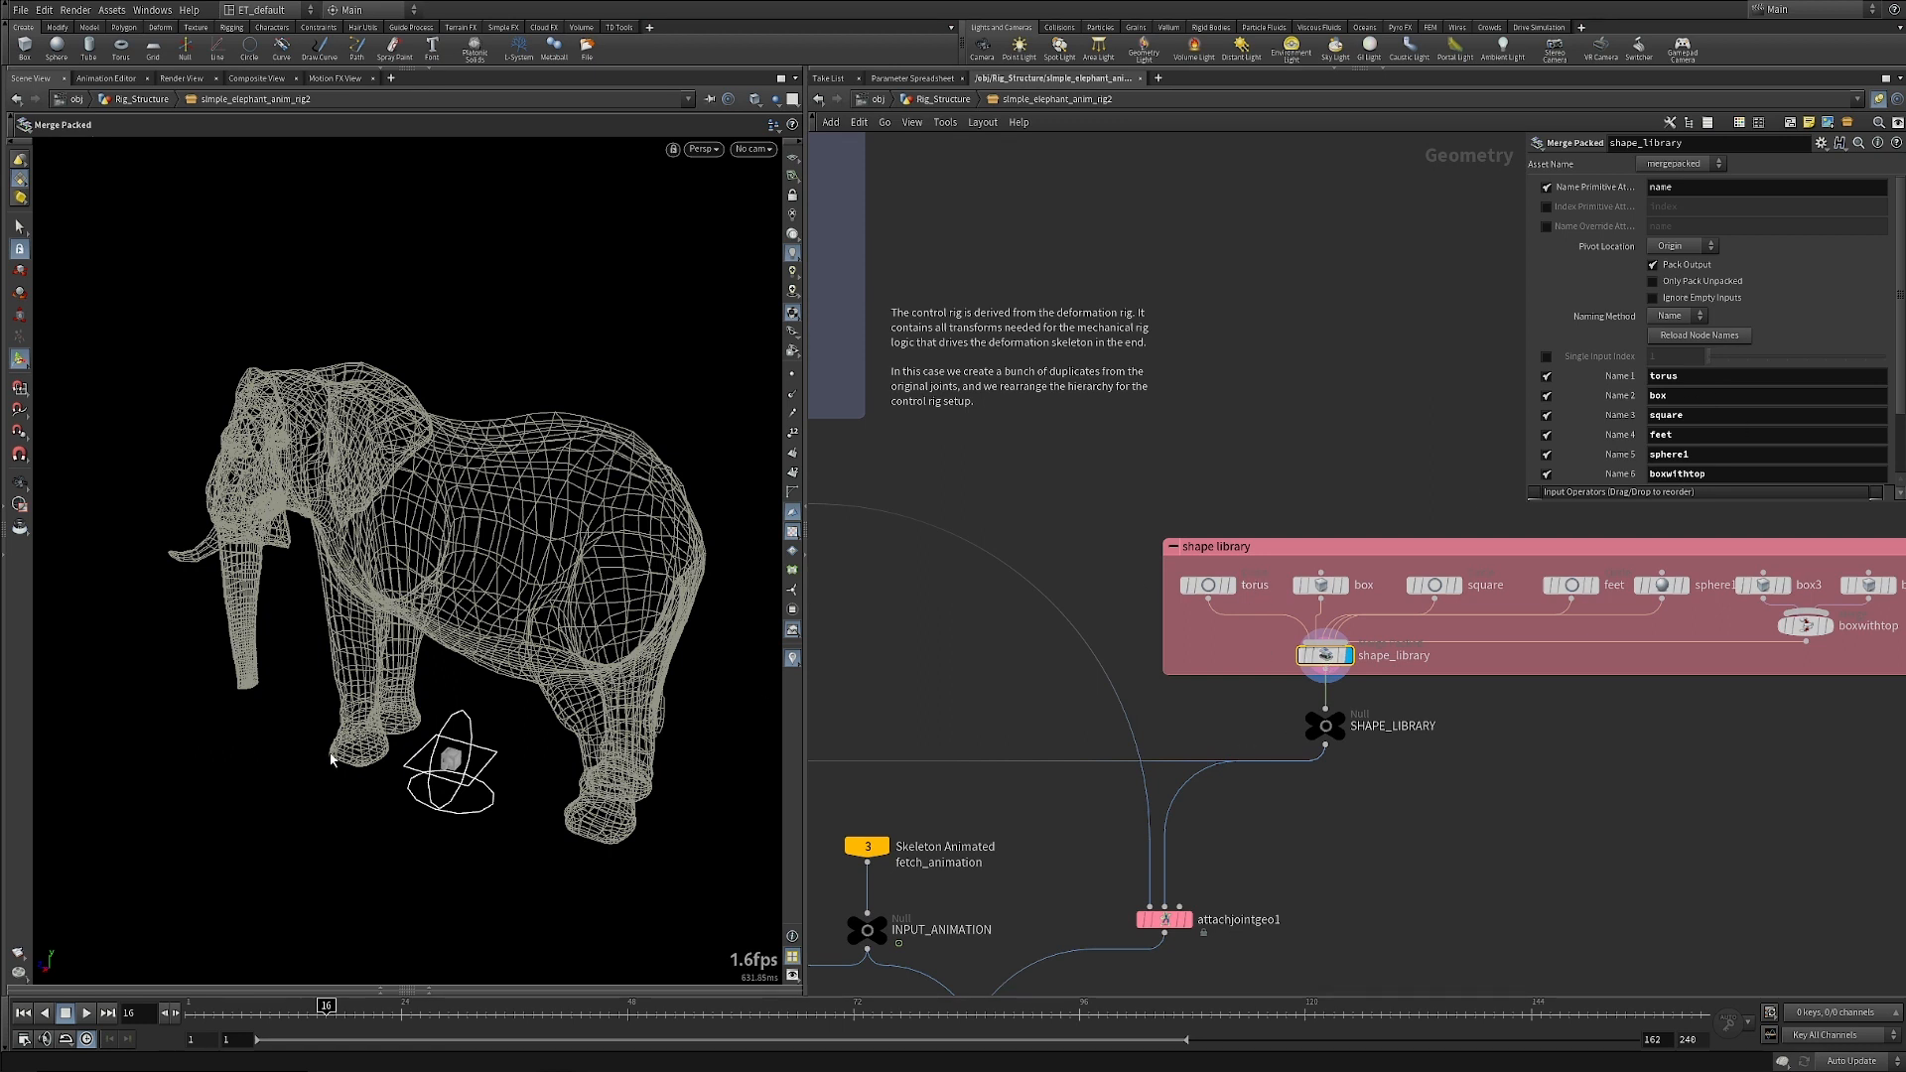
left_click_drag(456, 732, 510, 694)
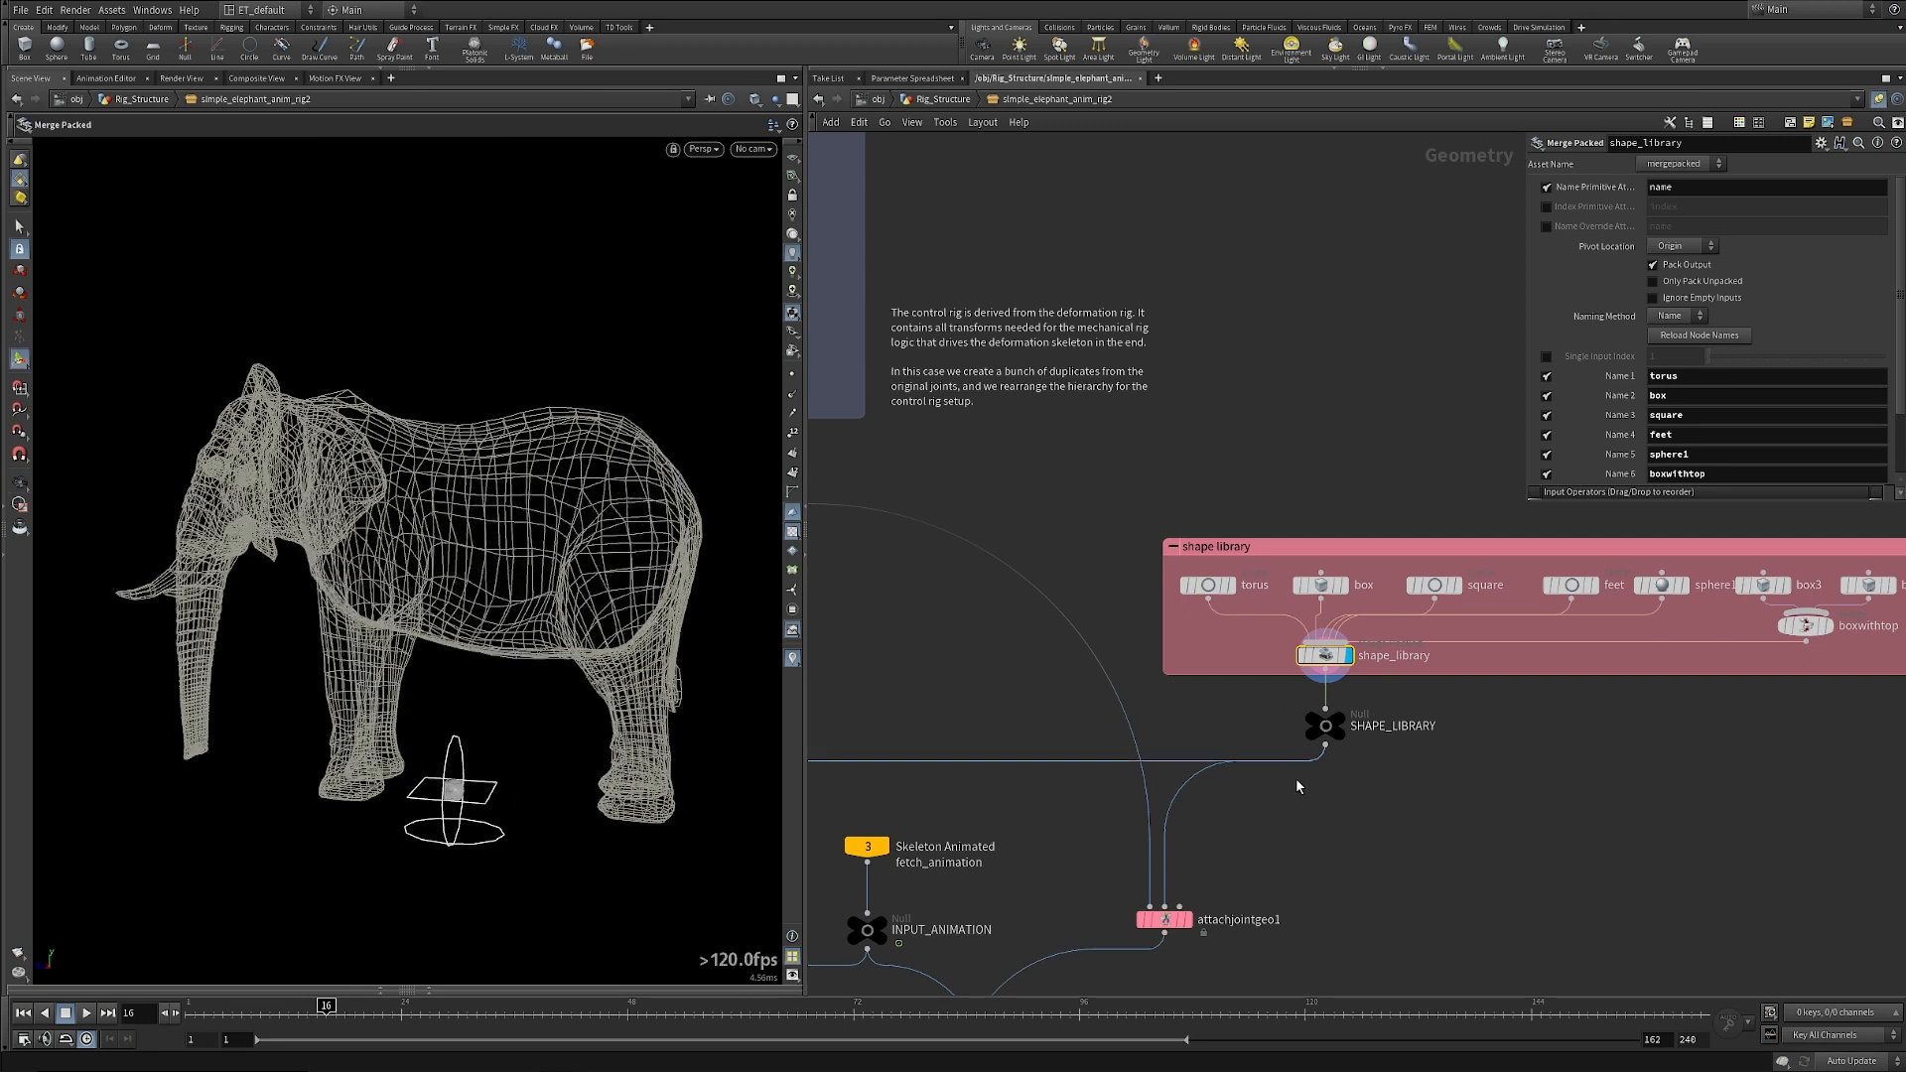
Return to attachjointgeo3 in the pink node group and display its control shapes on the elephant's joints.
scroll(1291, 888, "down", 3)
middle_click_drag(1252, 873, 1611, 699)
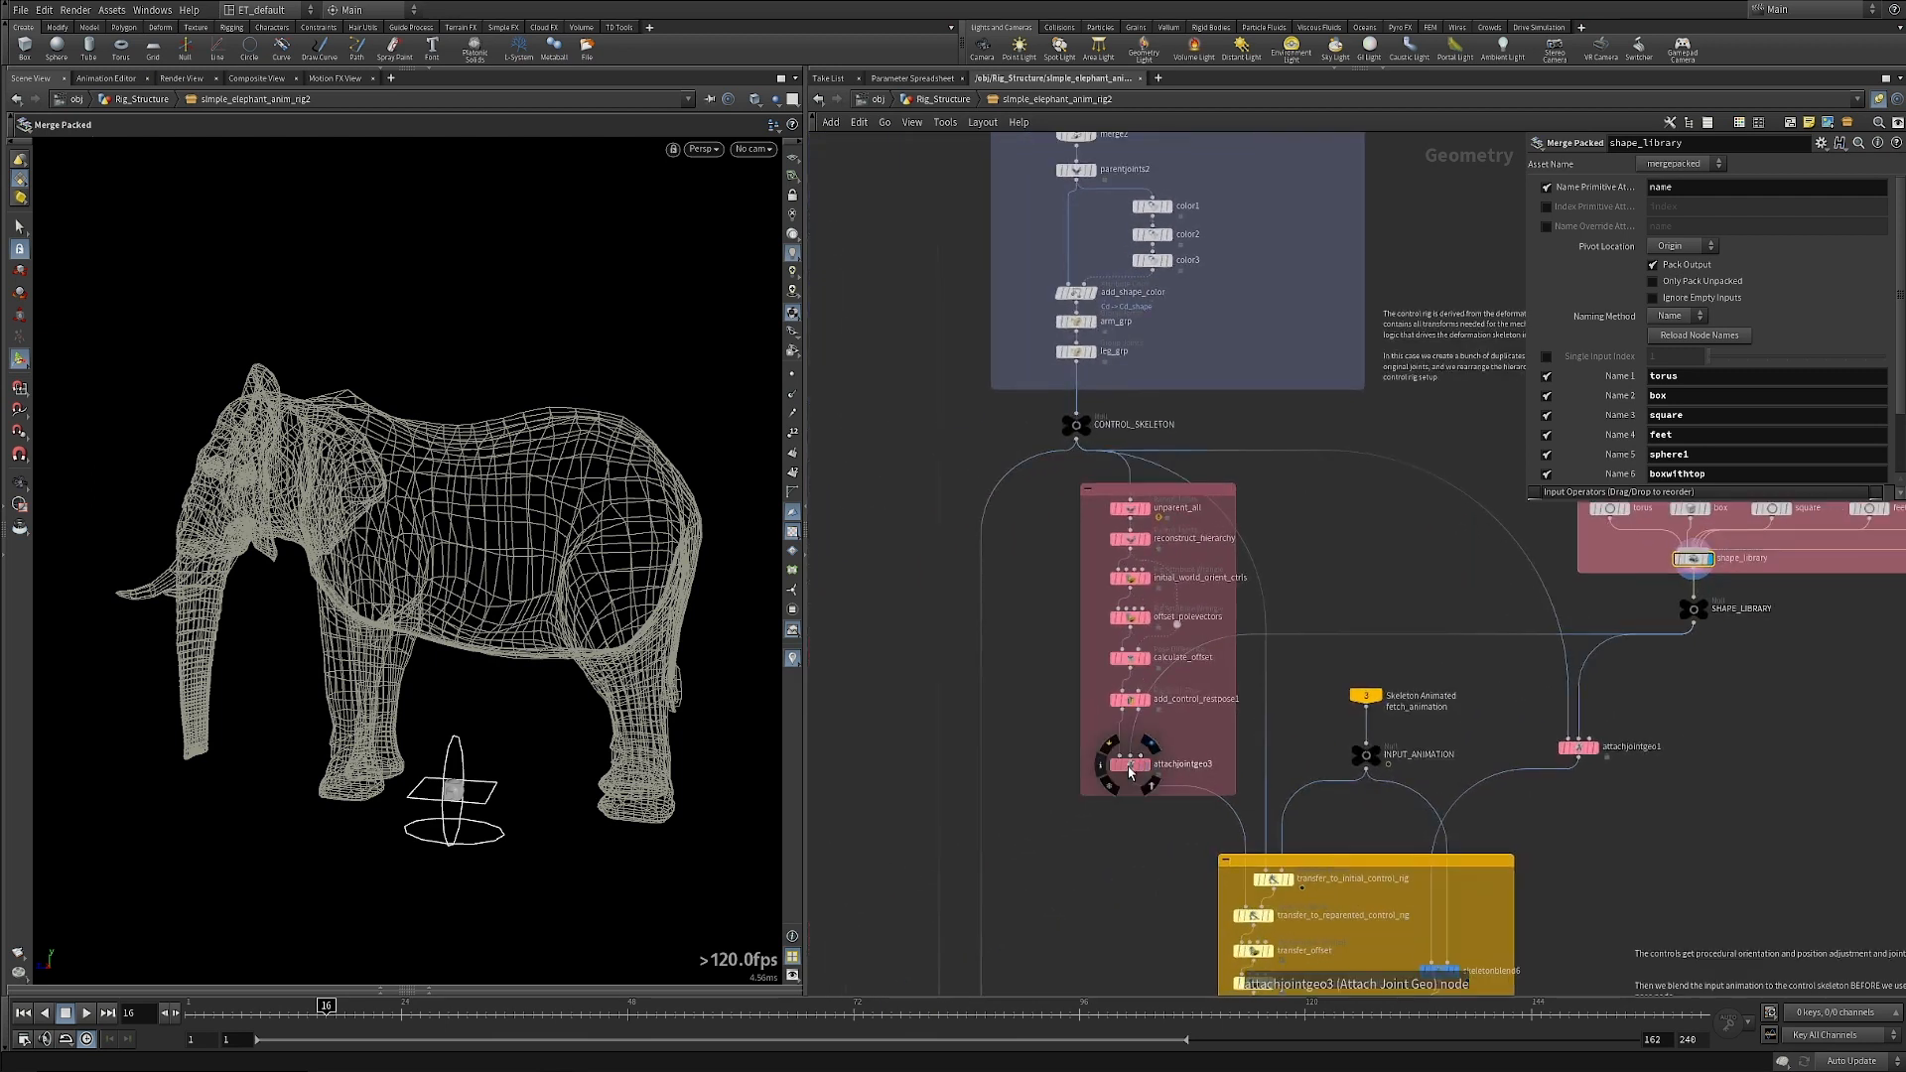
scroll(1097, 841, "up", 4)
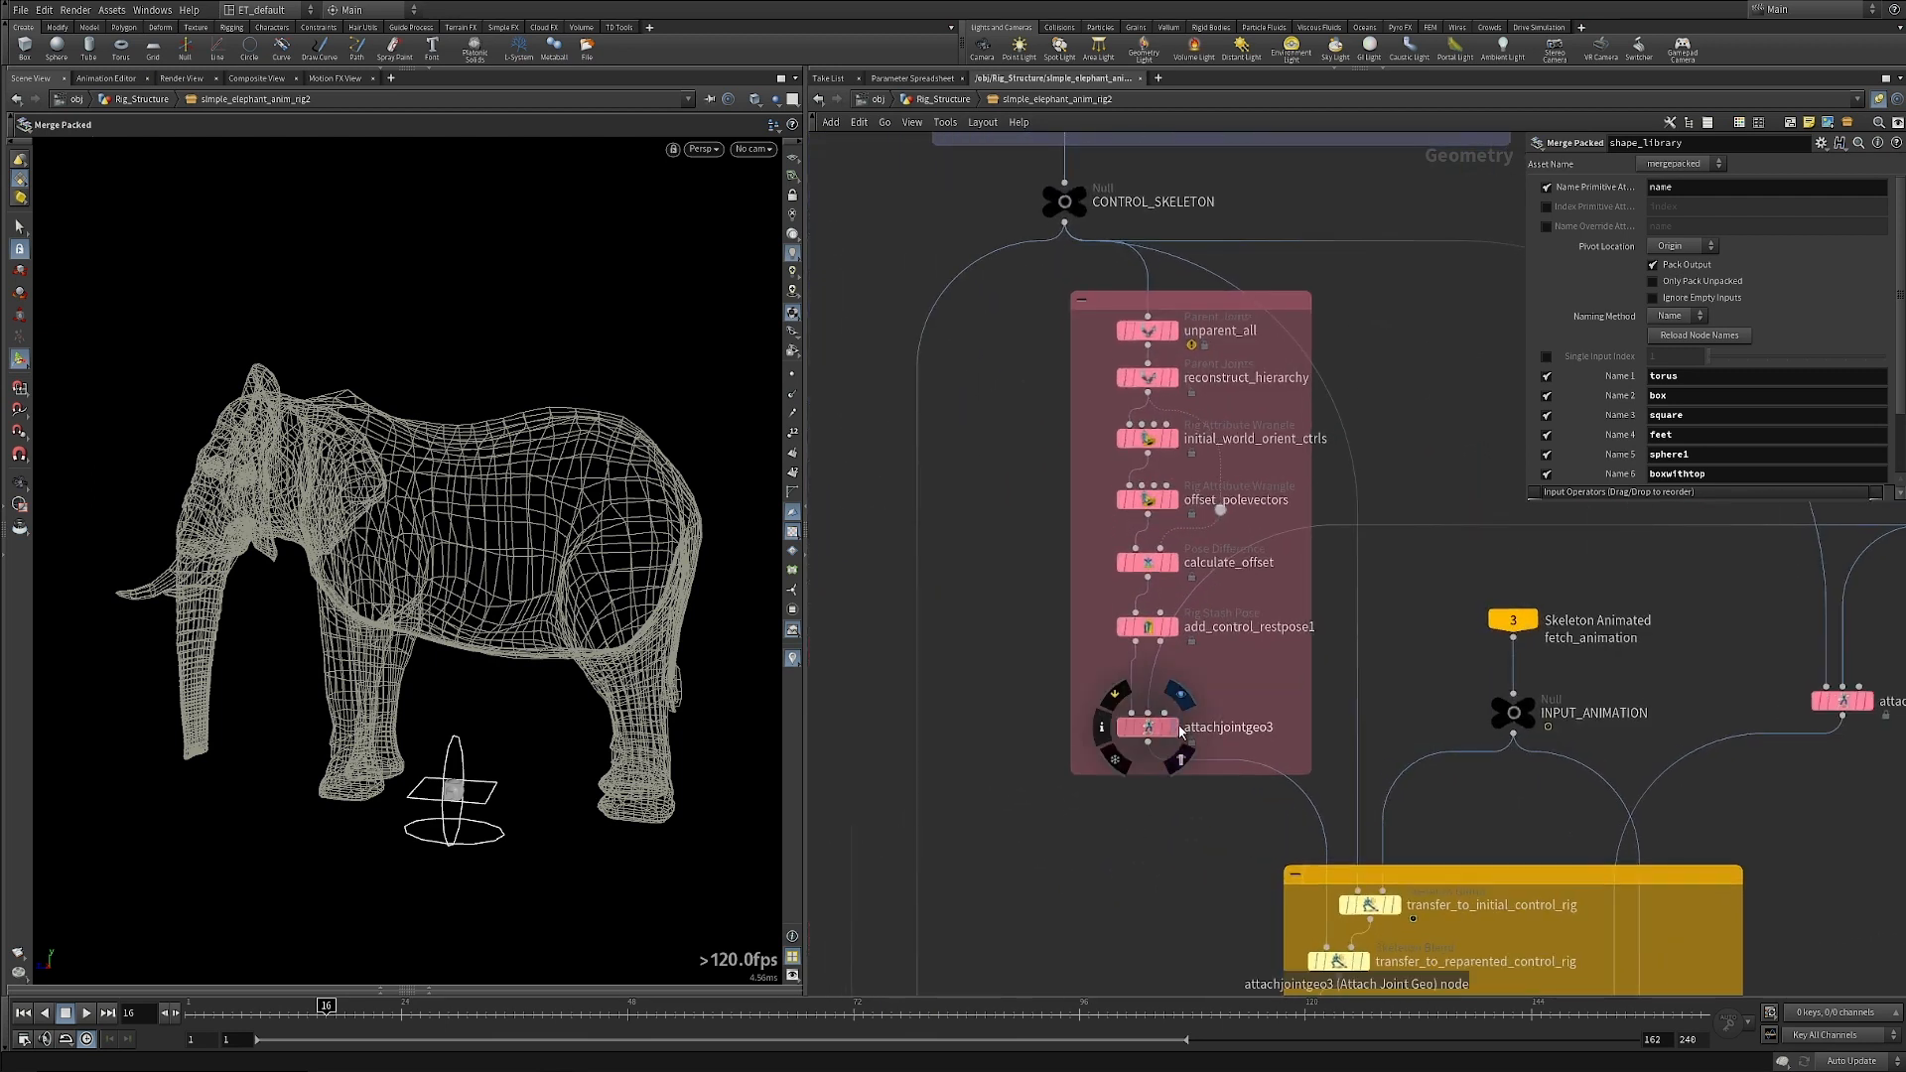
left_click(1177, 728)
left_click(1149, 727)
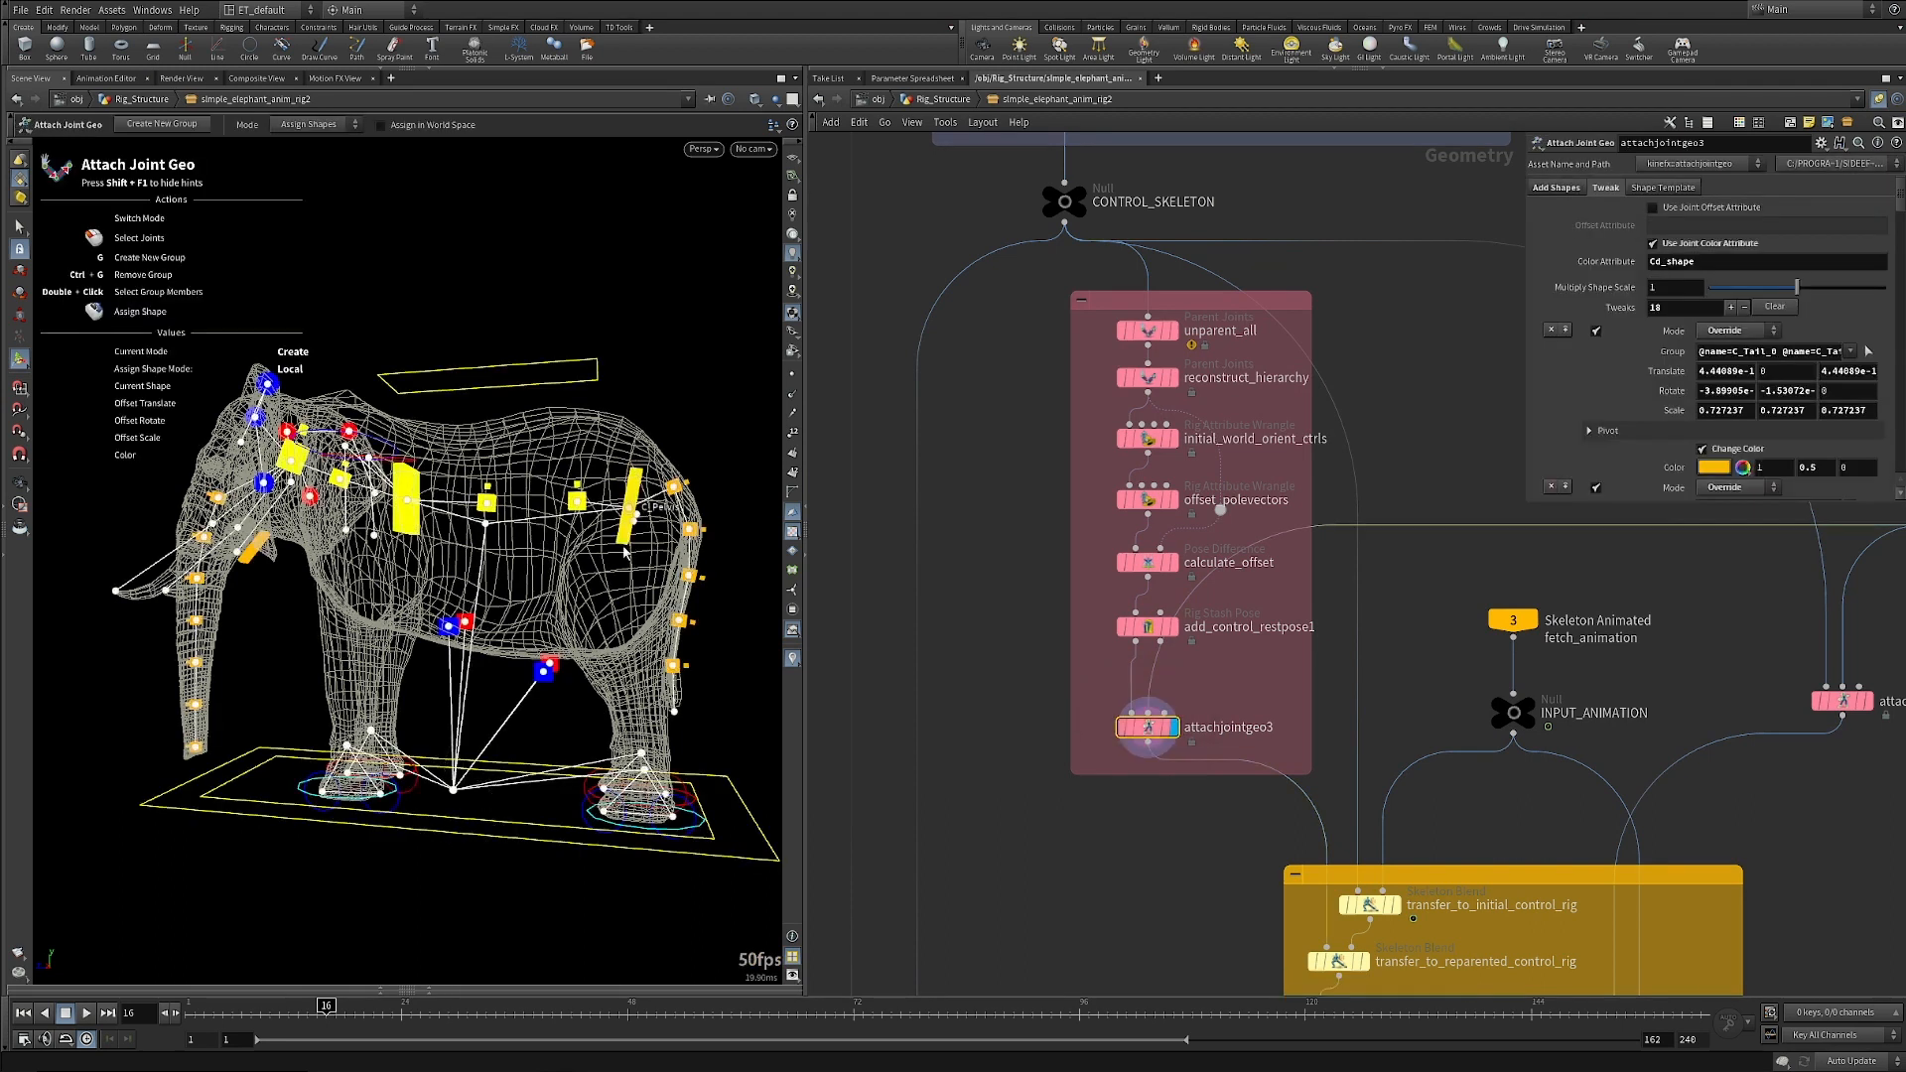
Cycle the tail joints' control shape in attachjointgeo3 through sphere1 and feet, and back to boxwithtop.
left_click(689, 529)
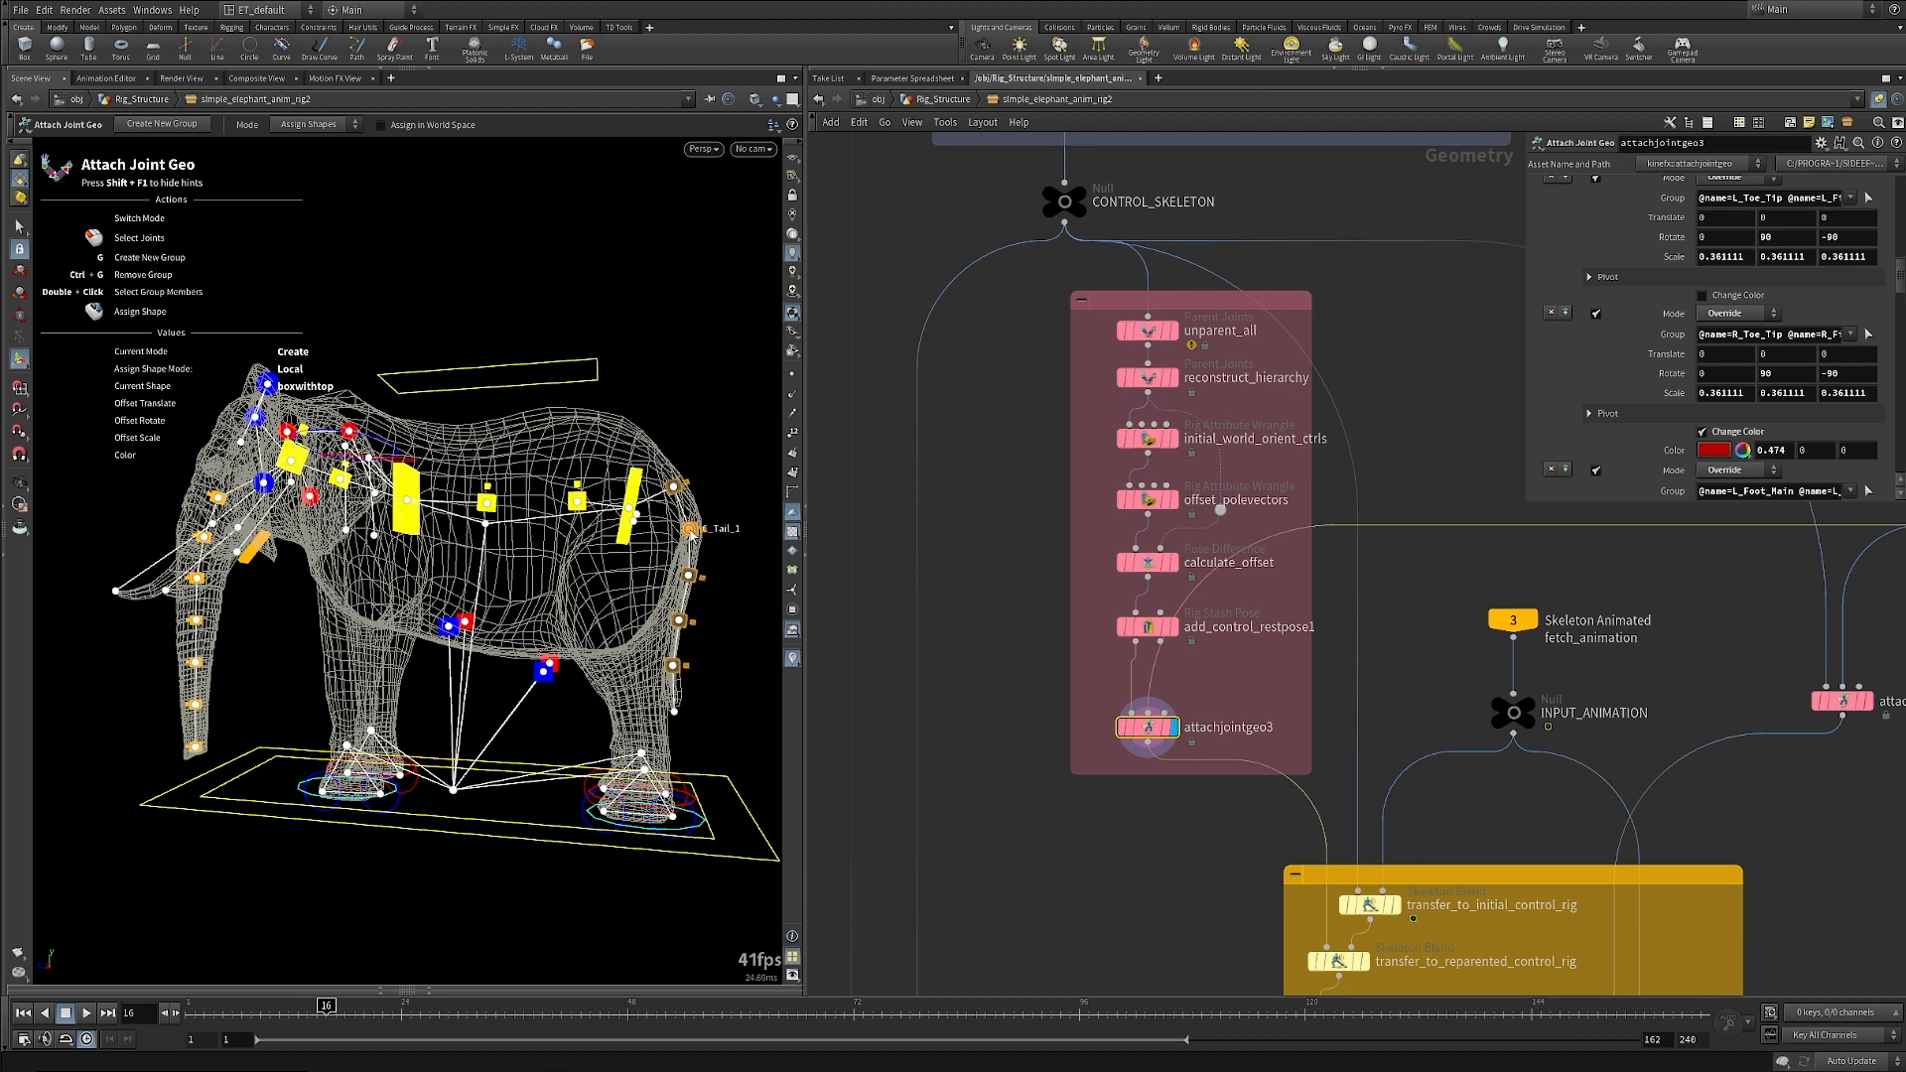
scroll(692, 534, "down", 1)
scroll(689, 529, "down", 1)
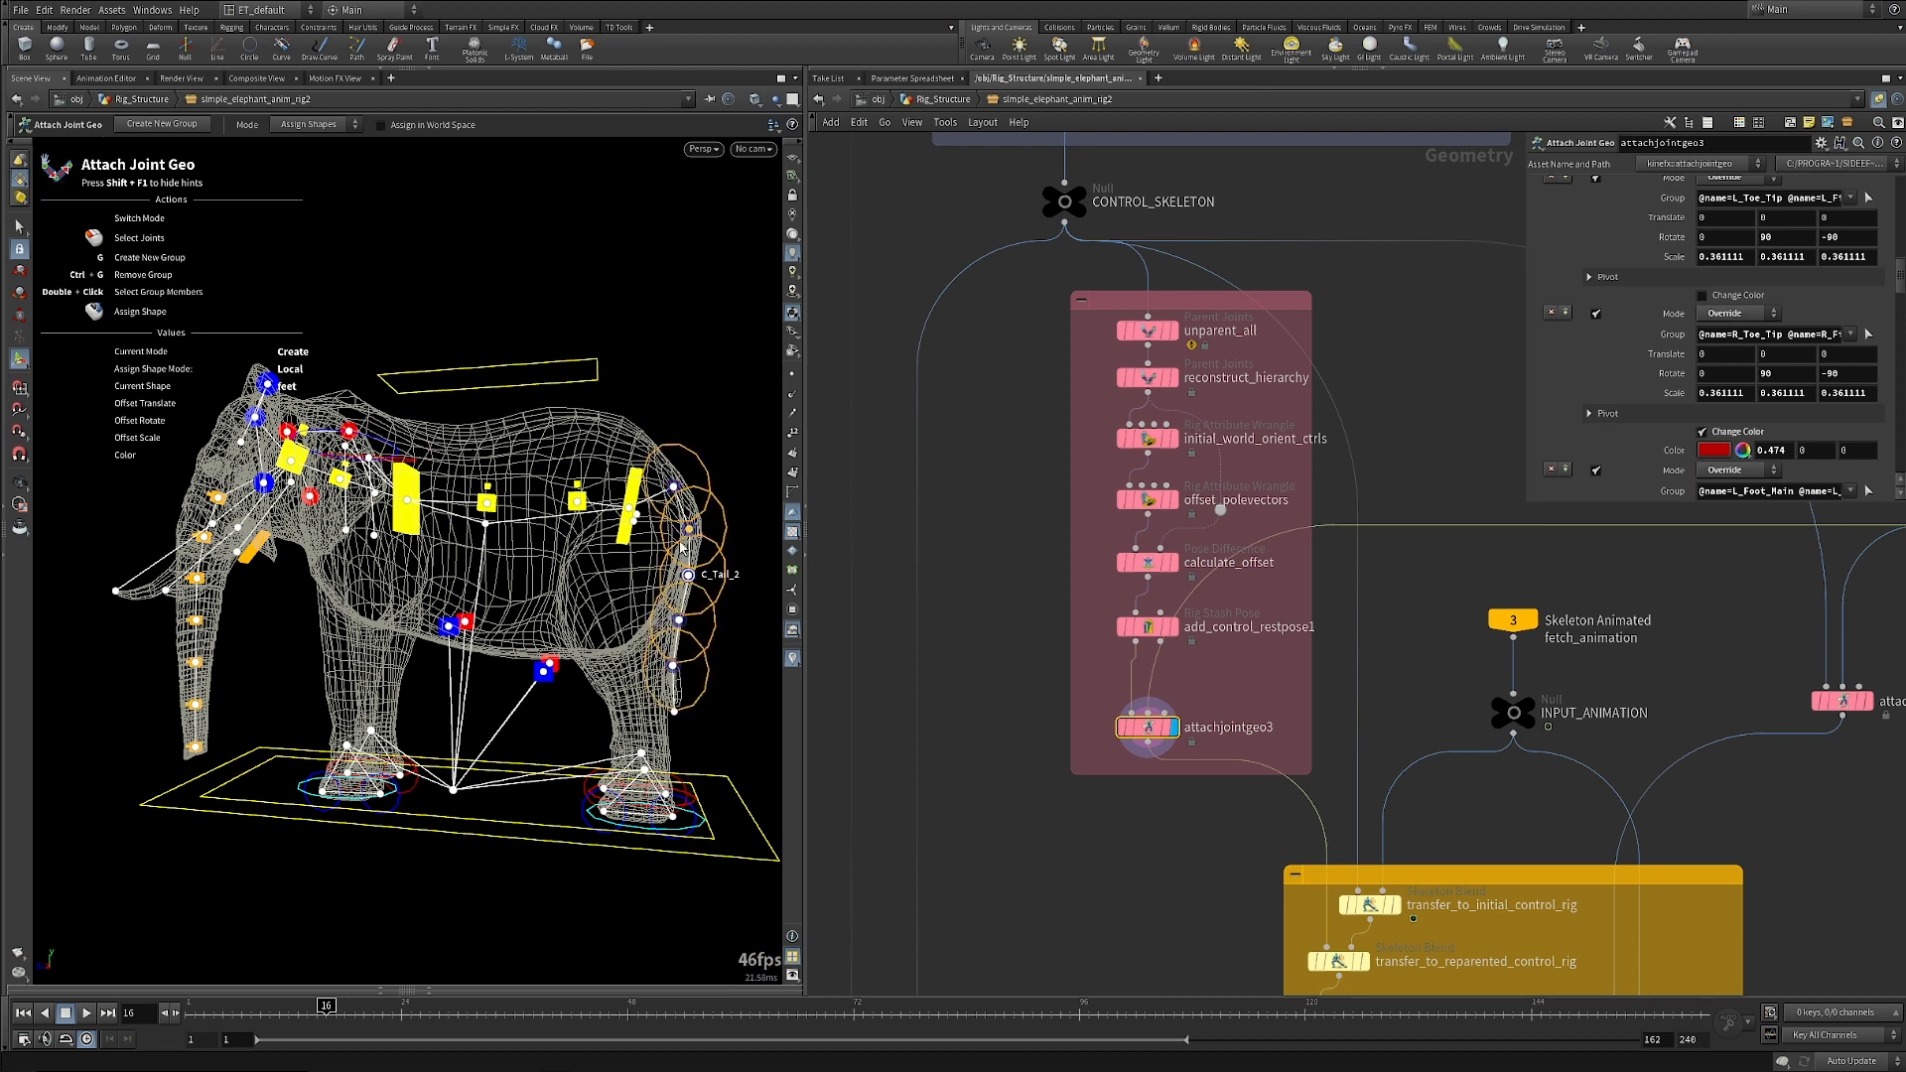
scroll(687, 532, "up", 1)
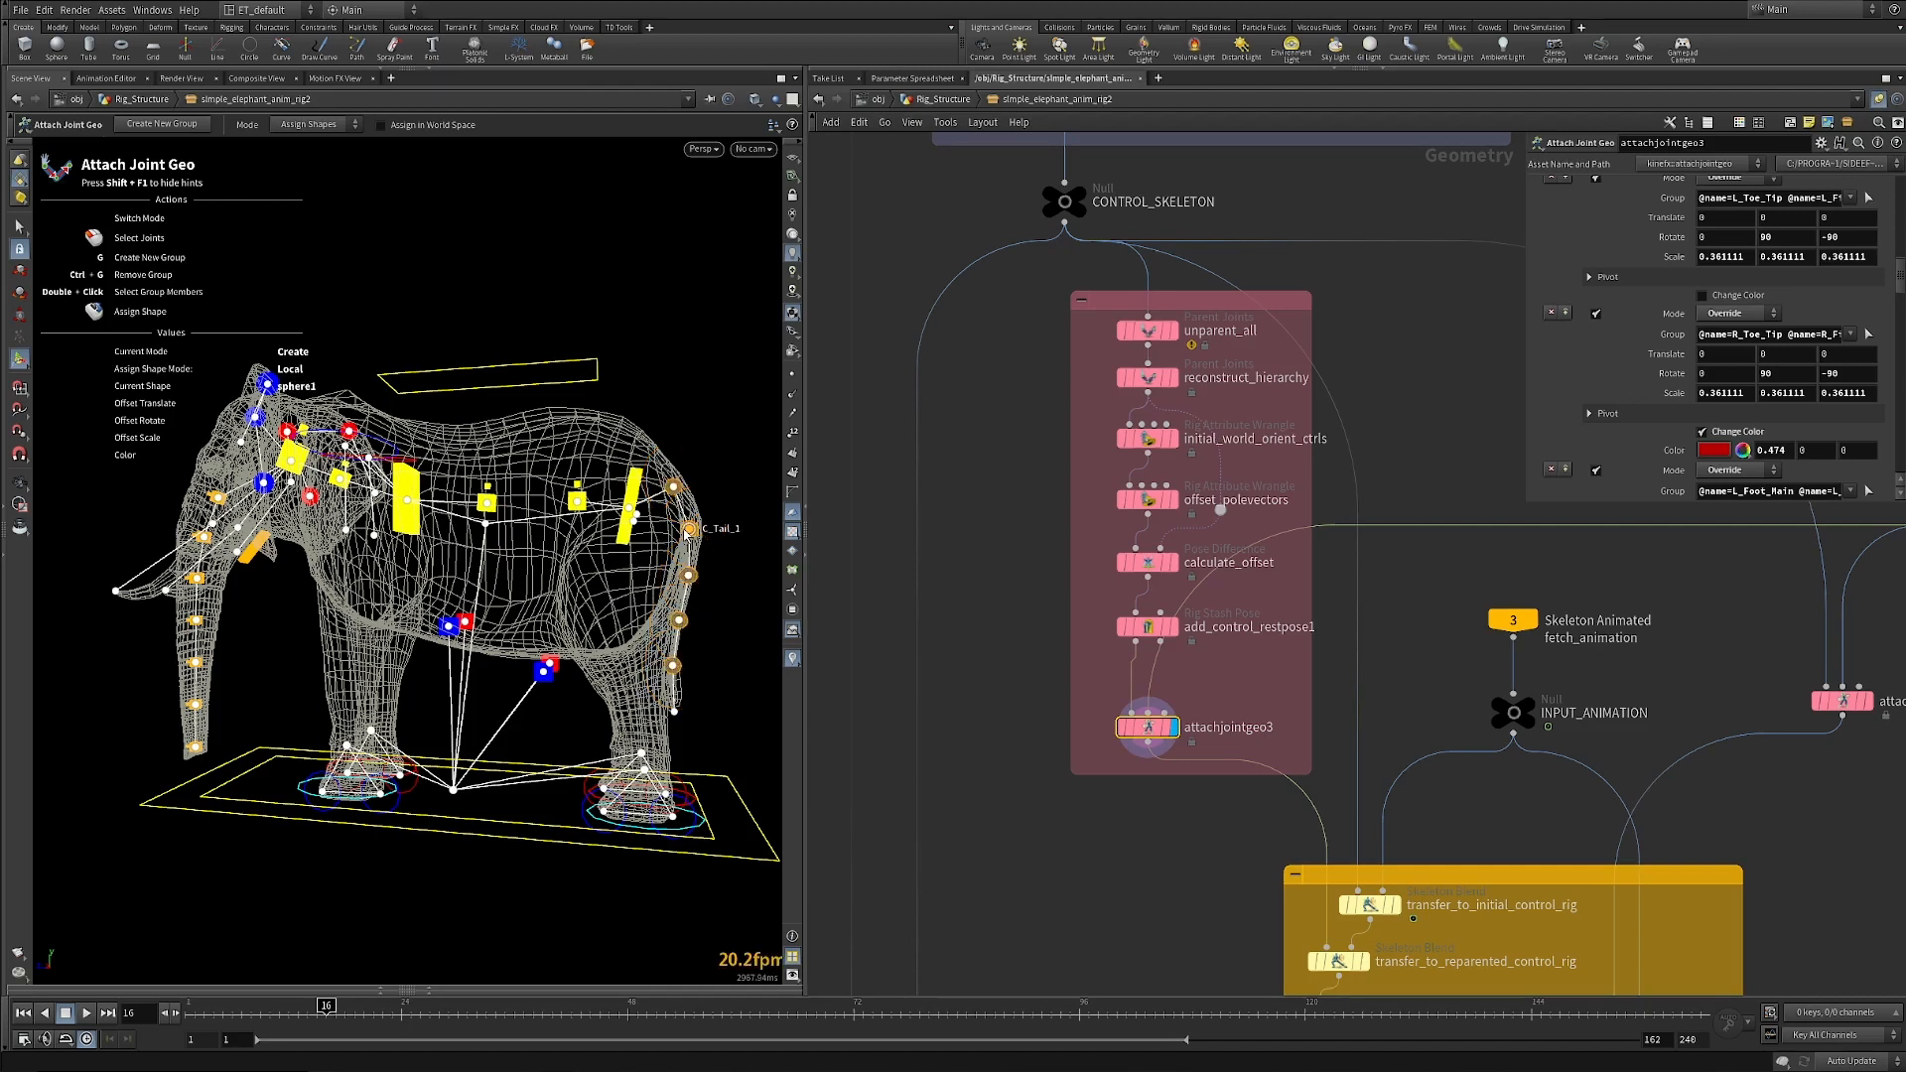
scroll(686, 532, "up", 1)
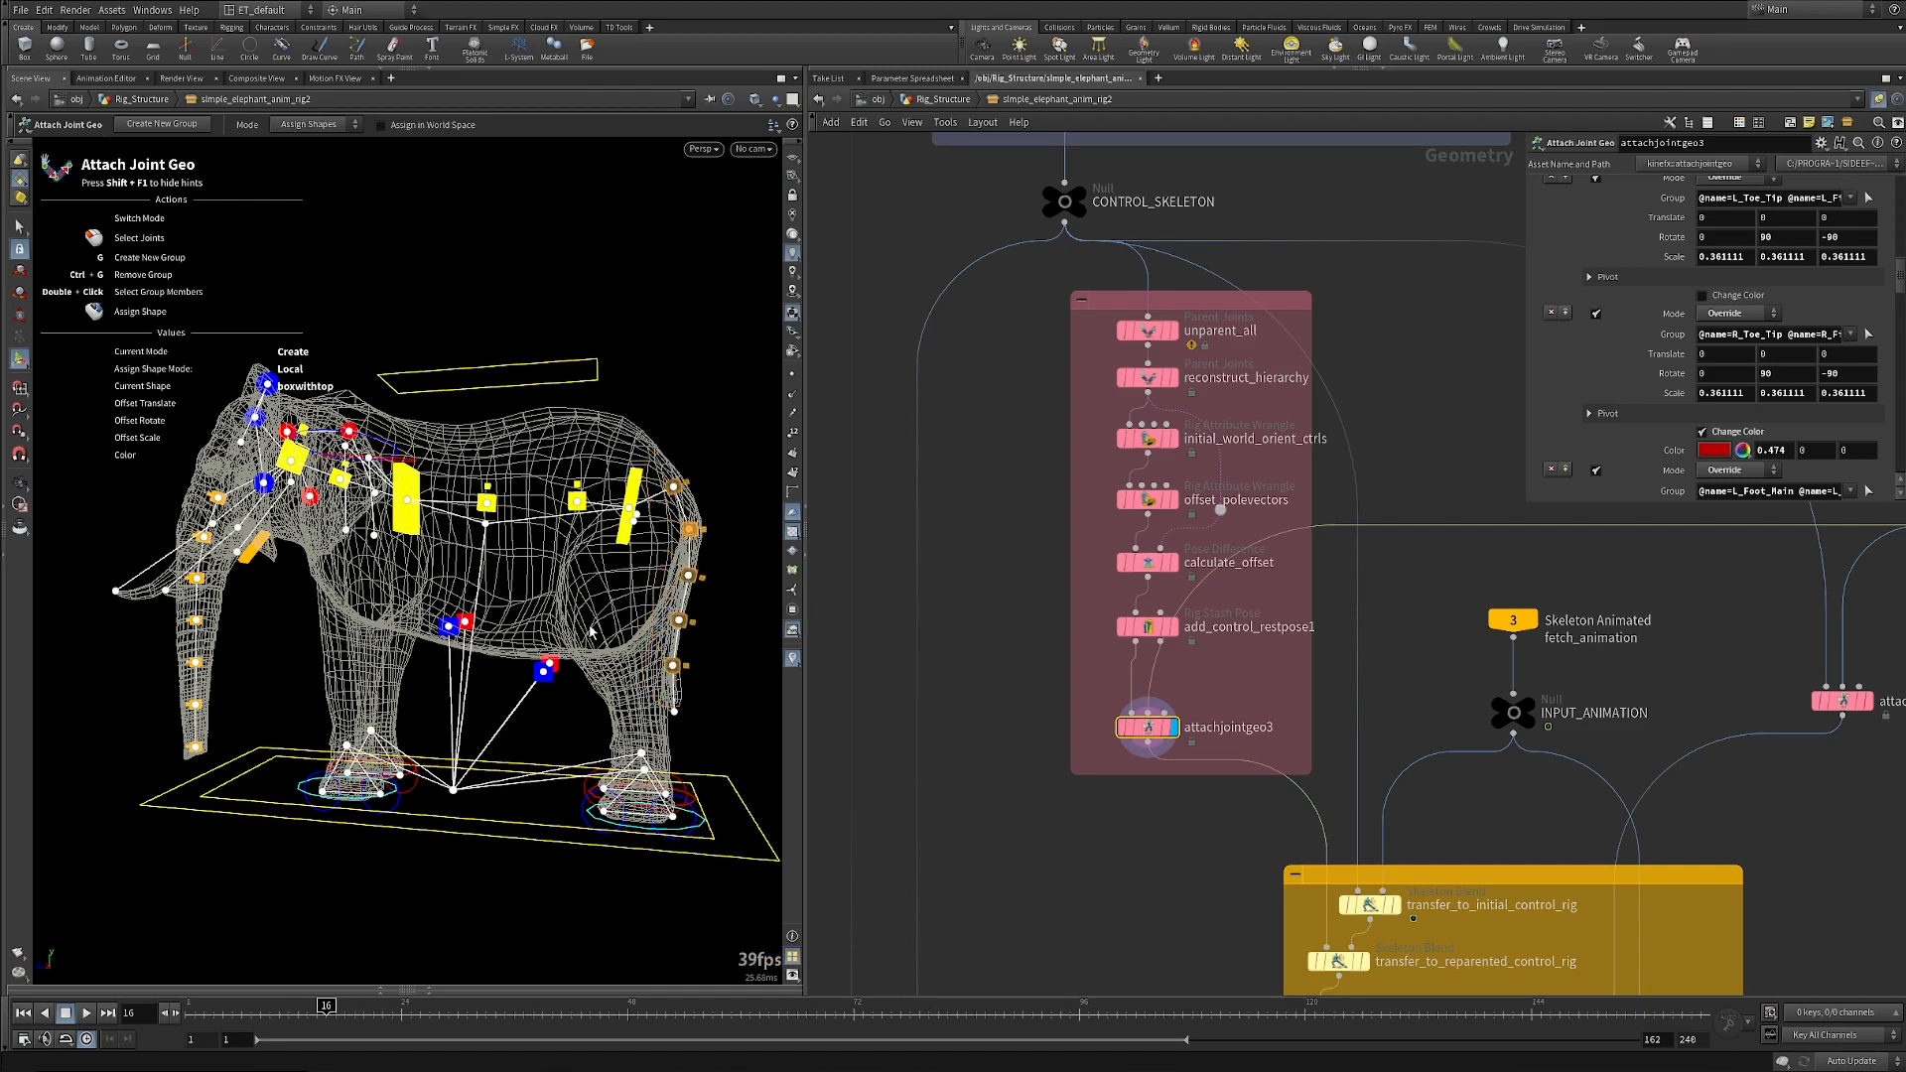
Turn attachjointgeo3's Use Joint Color Attribute off and back on to compare the control shapes with and without Cd_shape colors.
key("Escape")
left_click_drag(561, 591, 710, 538)
key("Return")
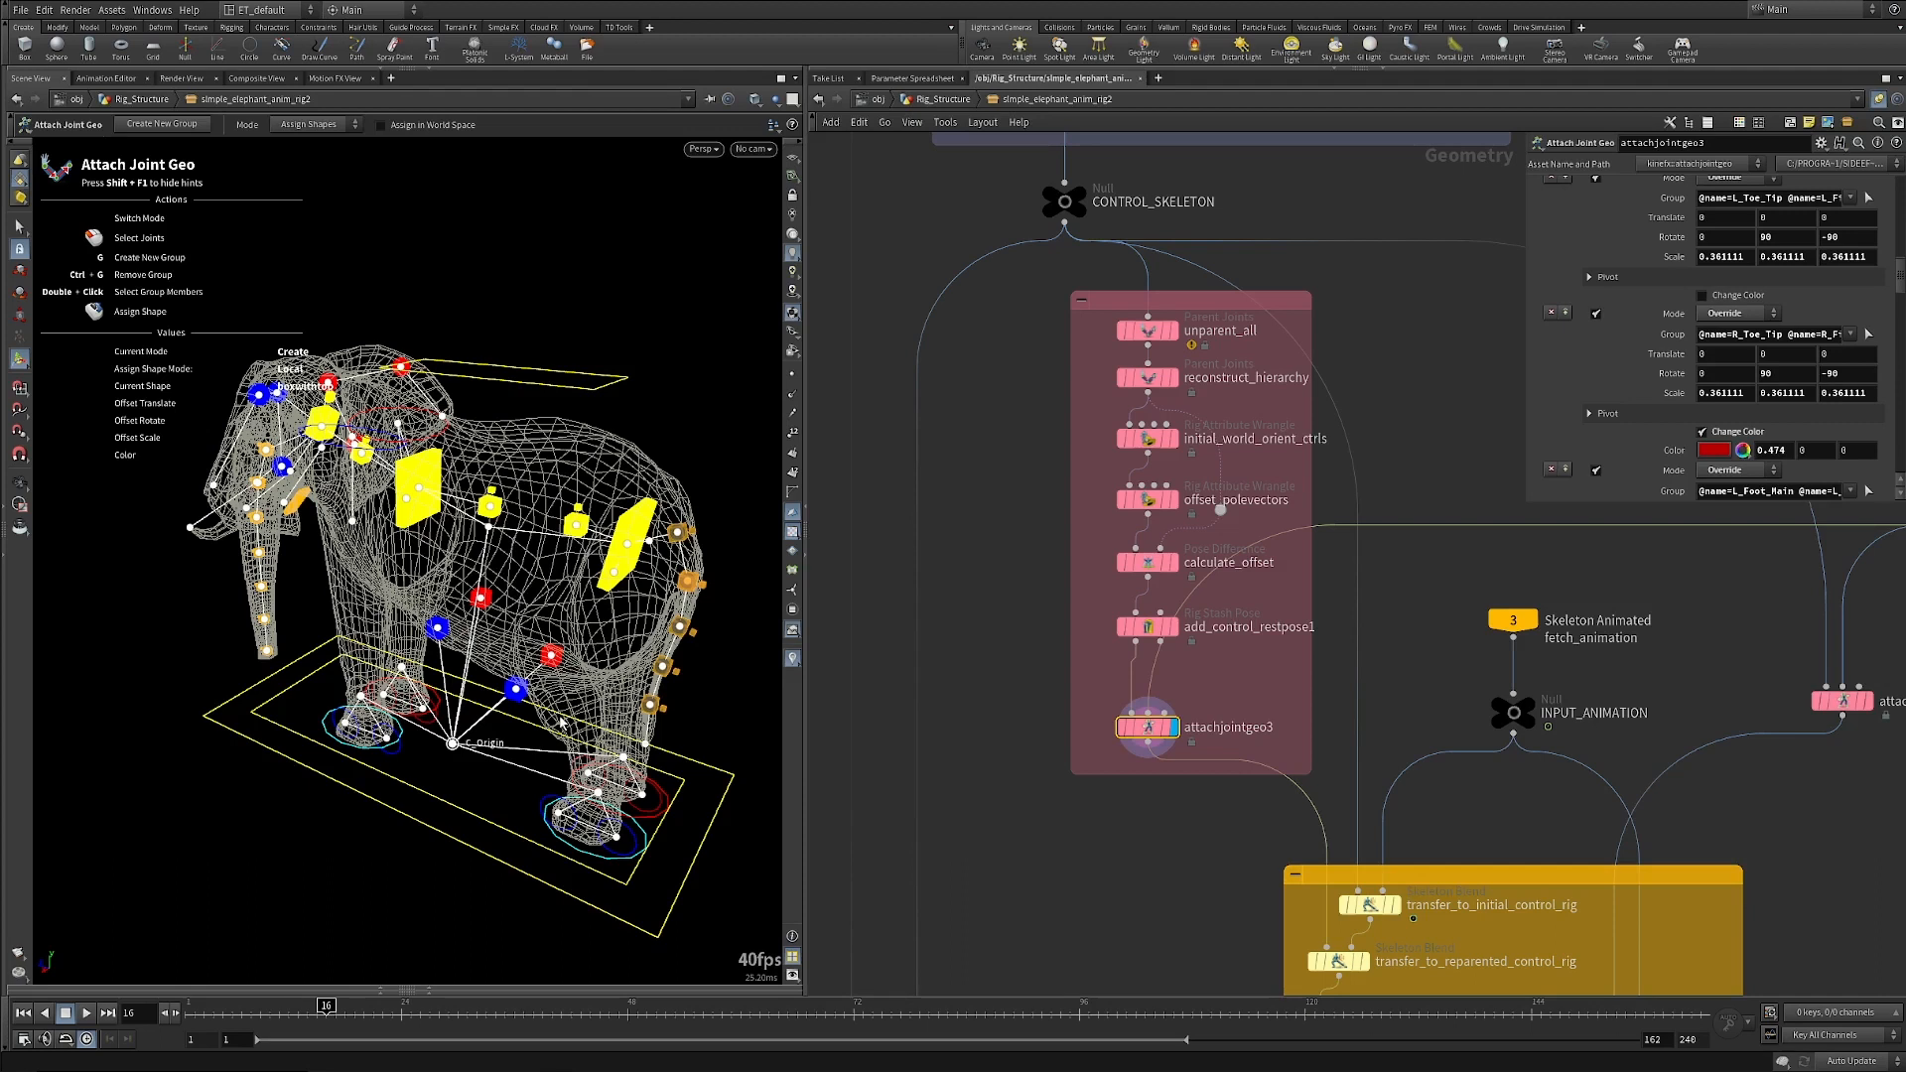
left_click_drag(551, 707, 601, 618)
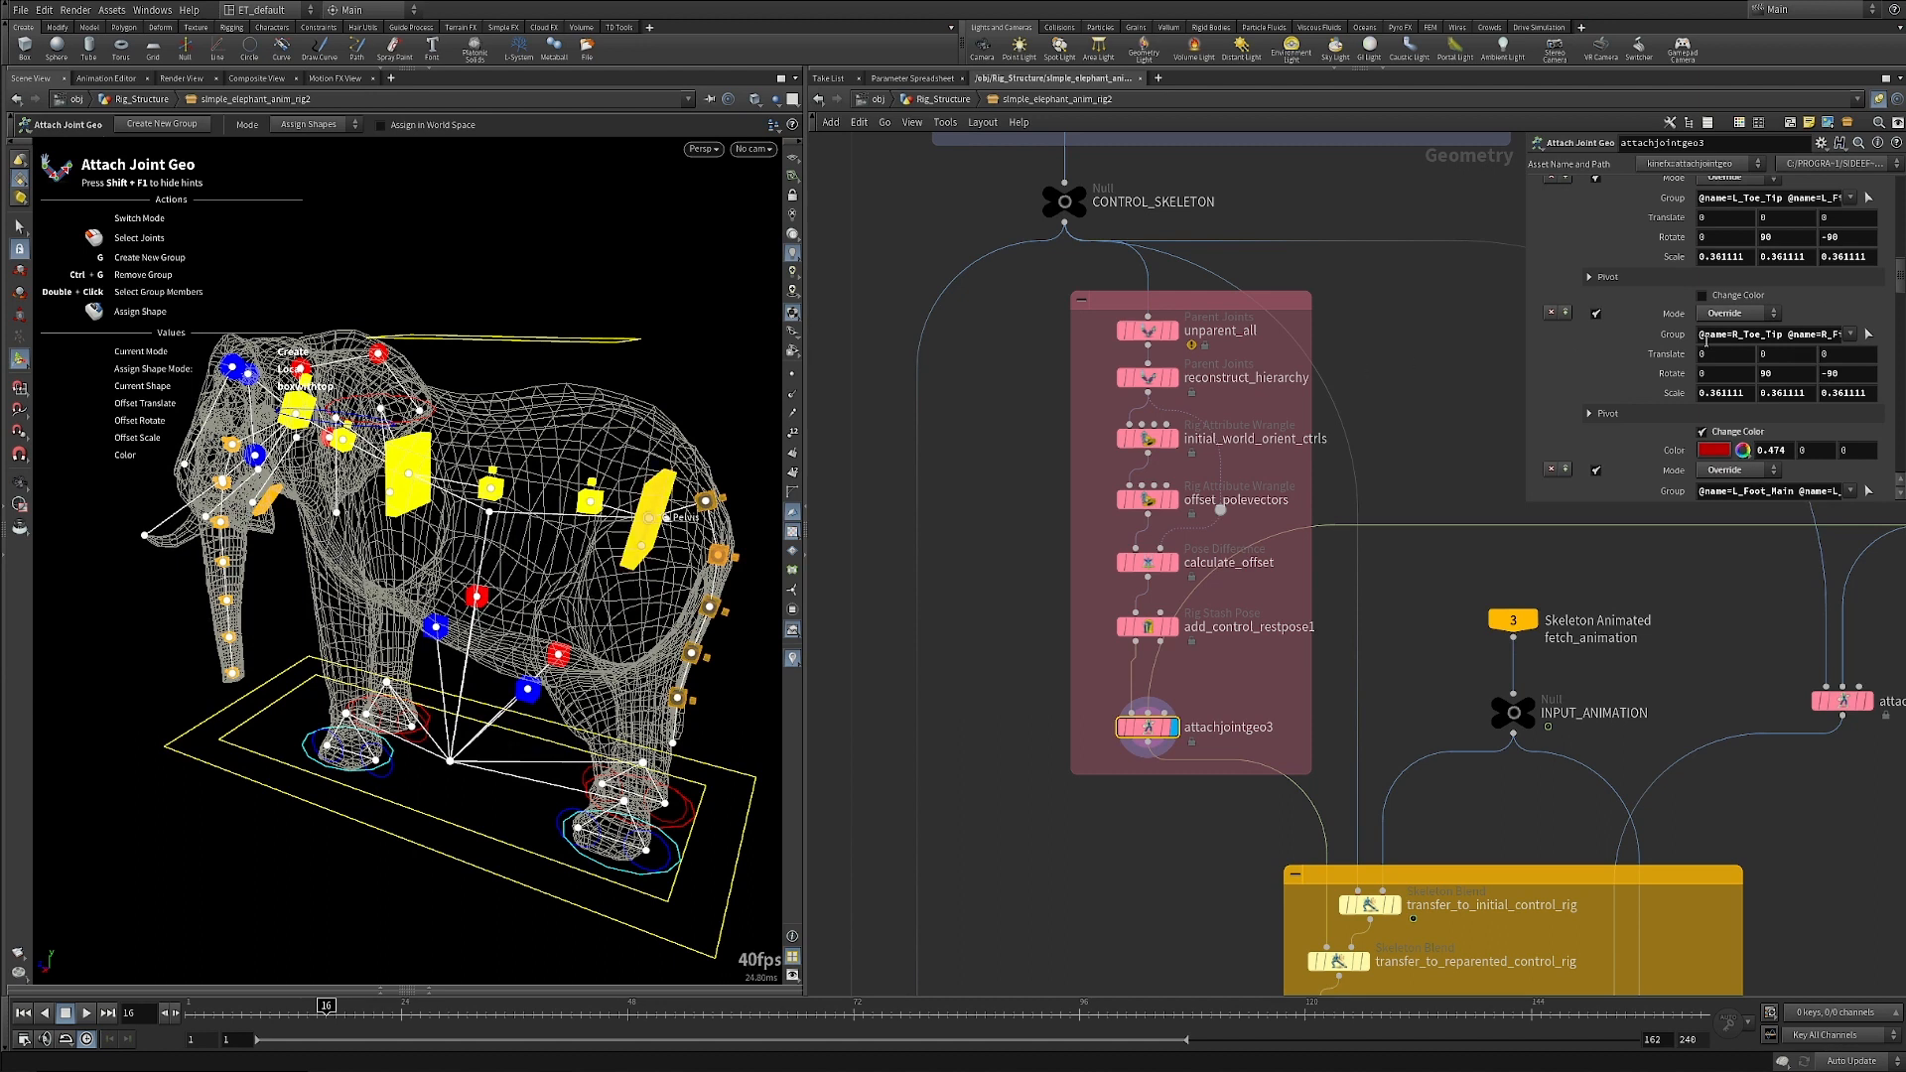
scroll(1705, 341, "up", 10)
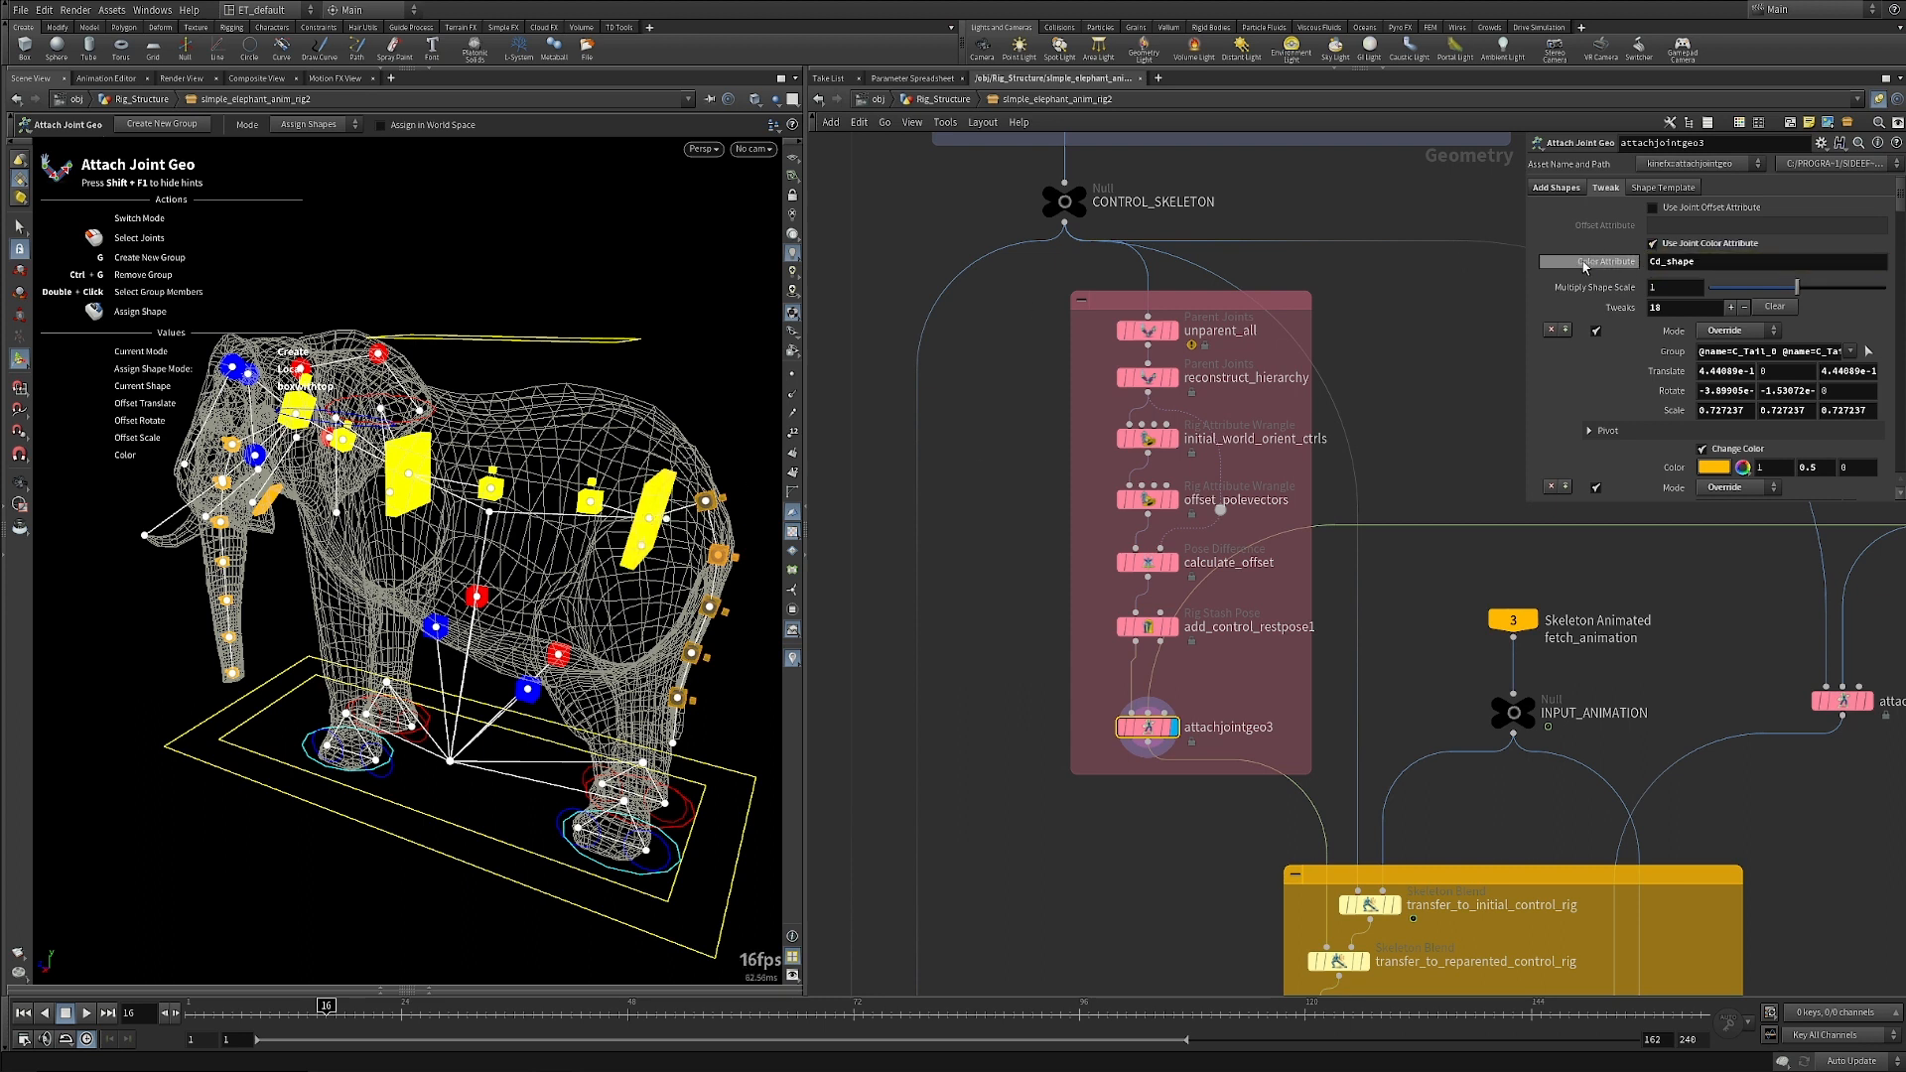
left_click(1653, 243)
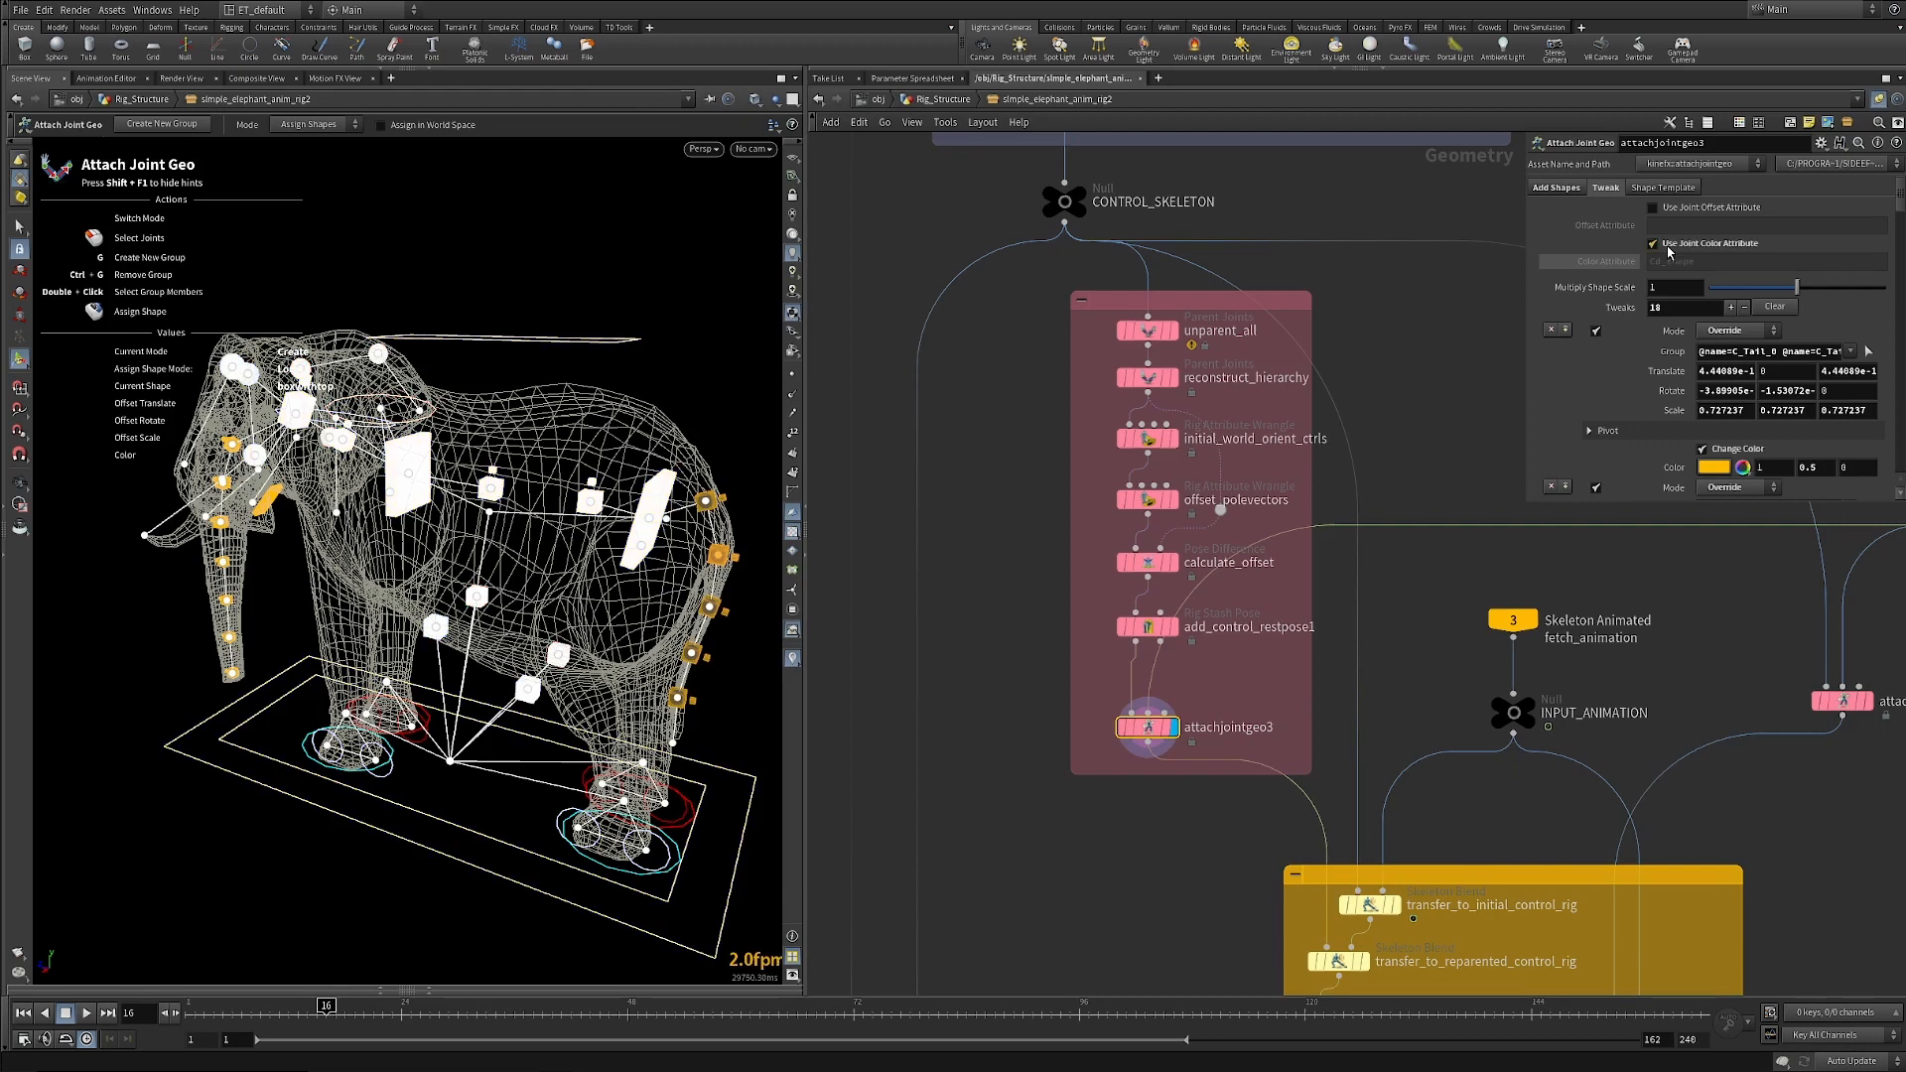
left_click(1667, 249)
left_click(1654, 244)
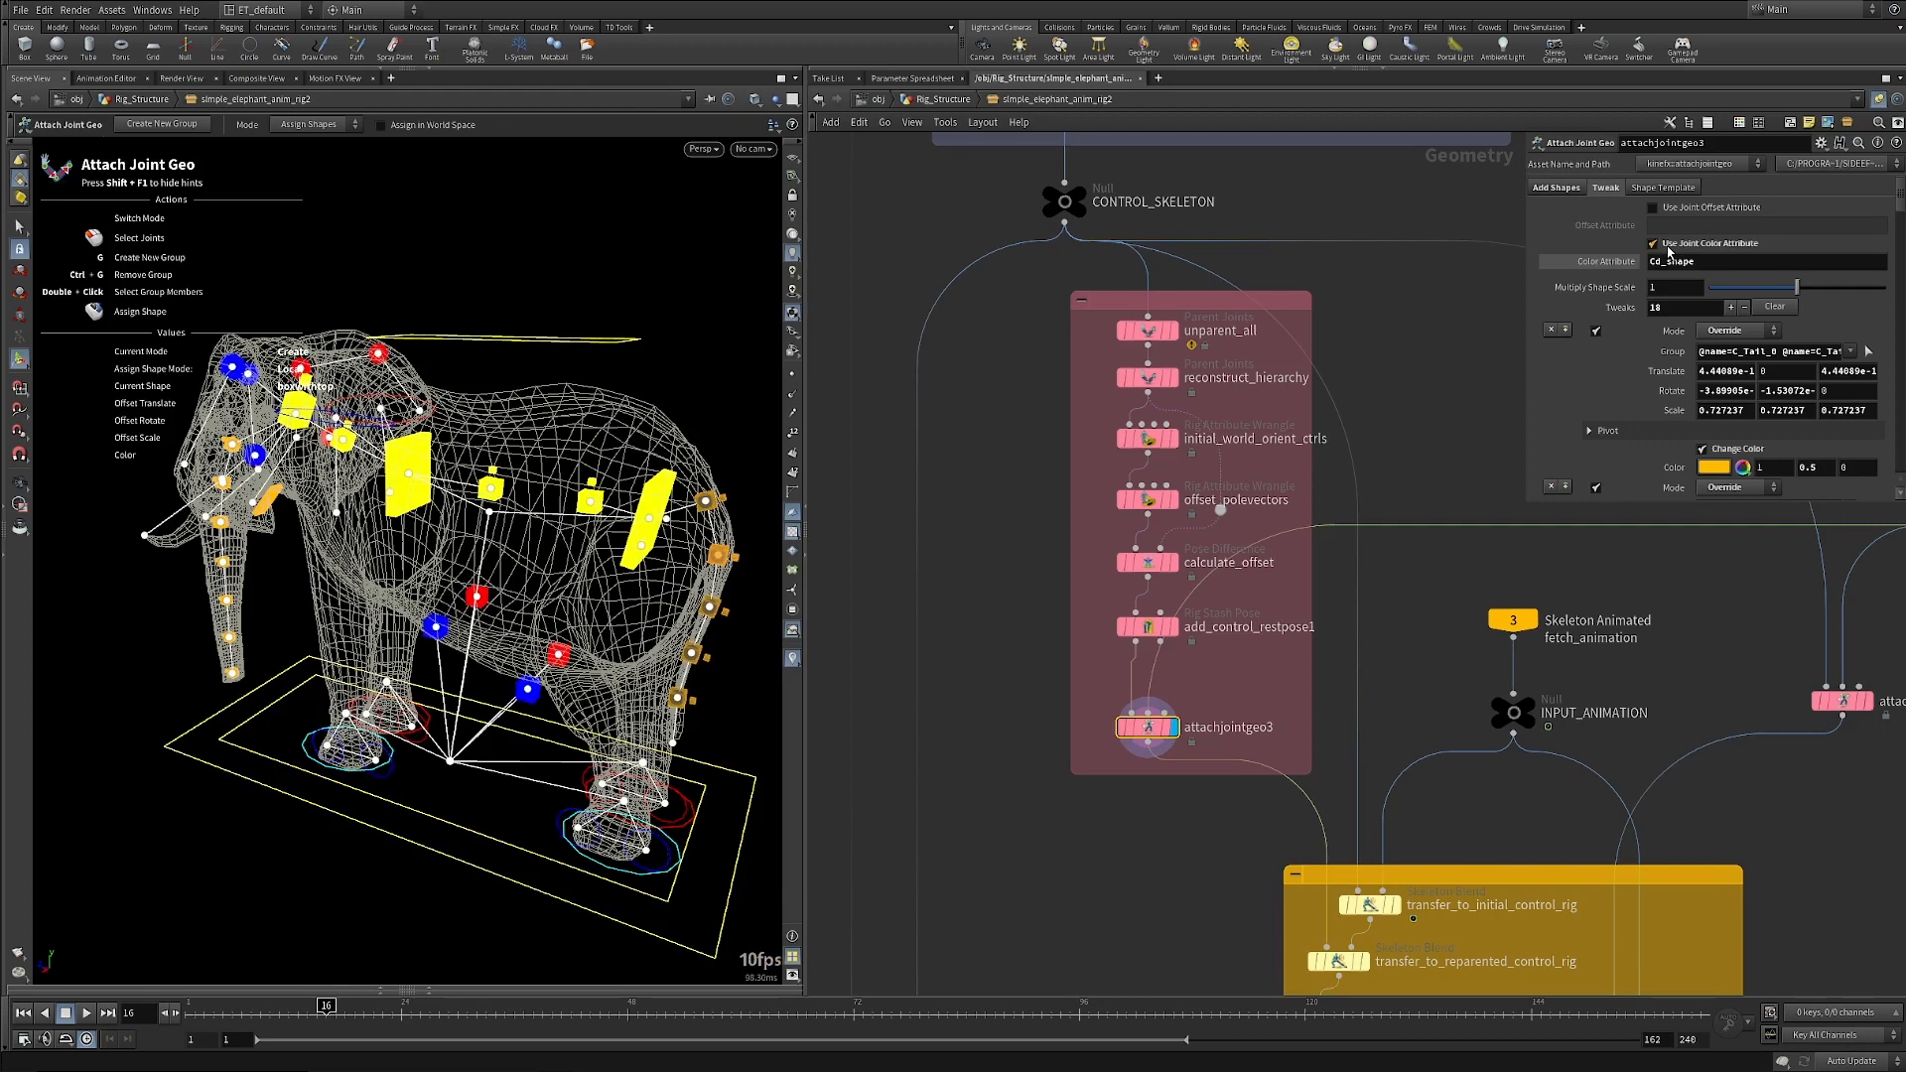
left_click(1669, 251)
left_click(1668, 250)
Review the input animation and yellow transfer node group, and display the CONTROL_SKELETON null's skeleton on the elephant.
key("space")
left_click_drag(481, 665, 494, 650)
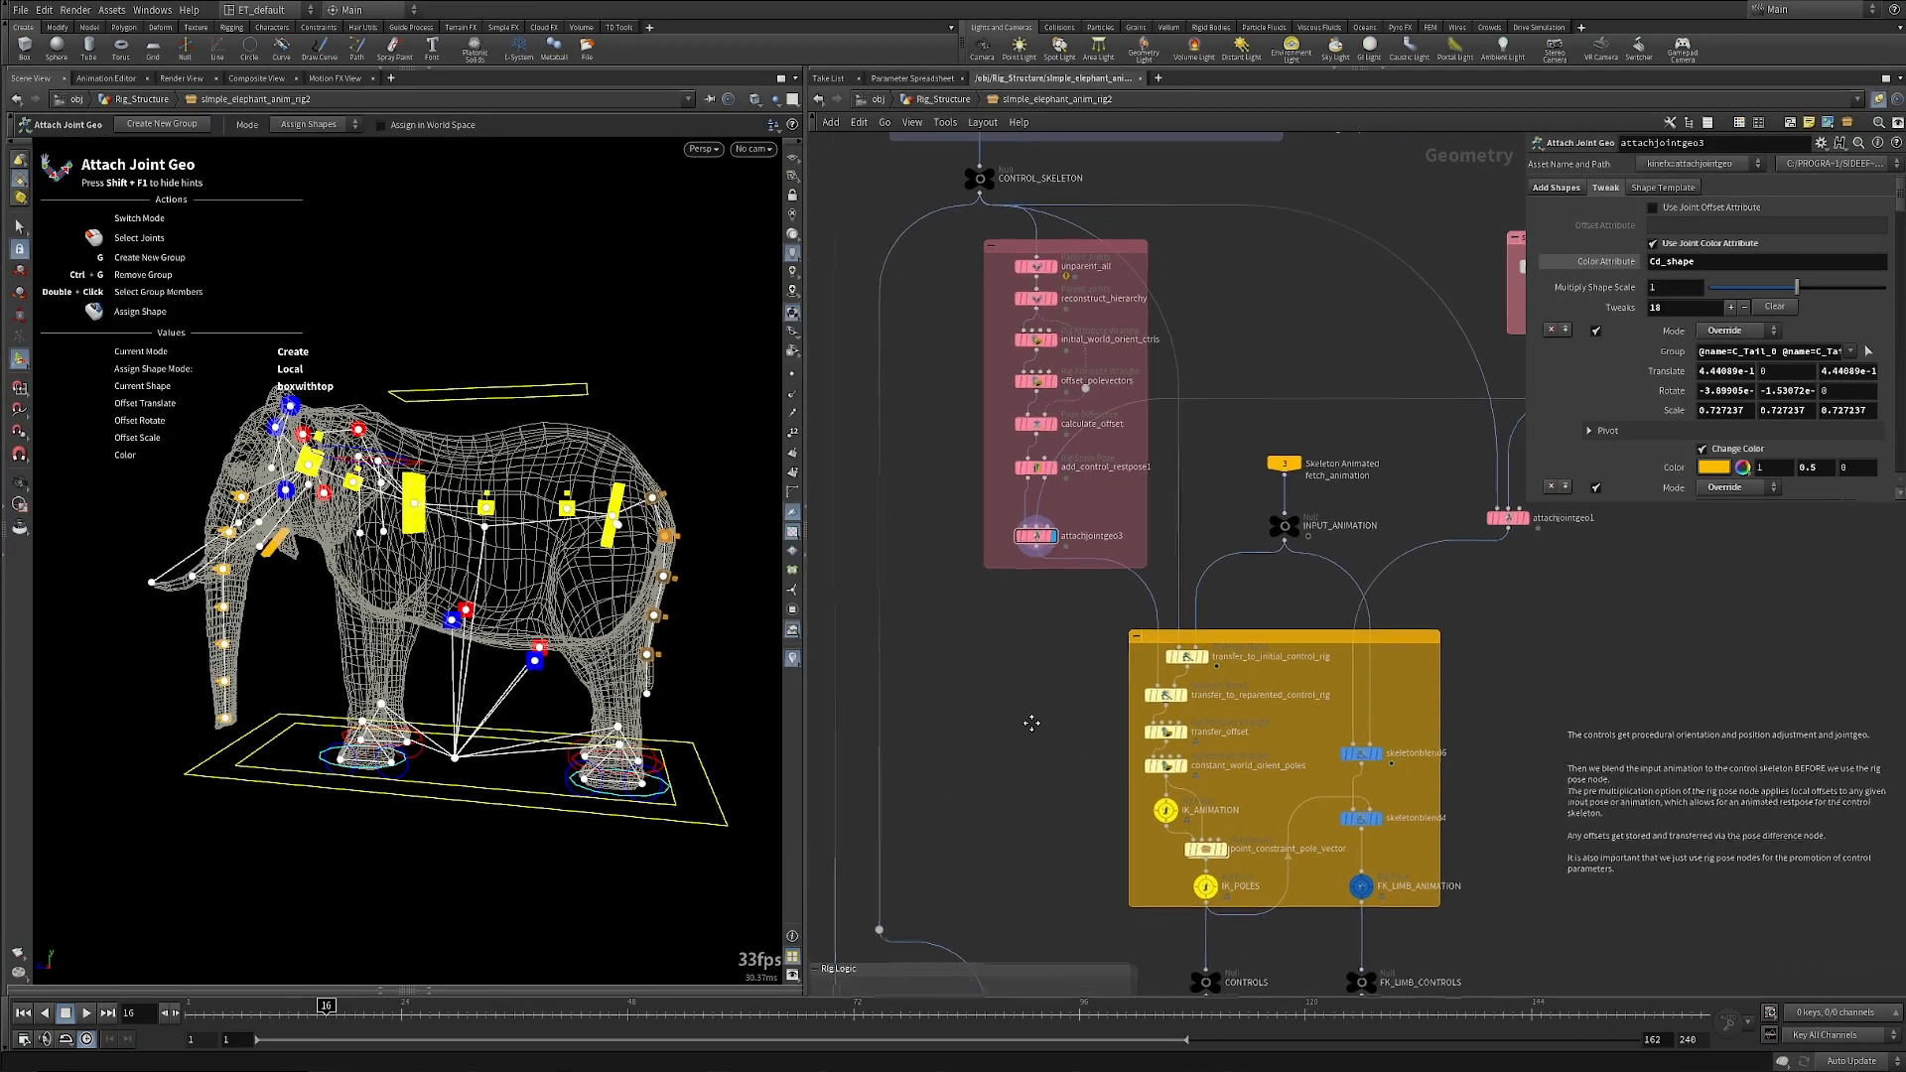
scroll(1029, 778, "up", 2)
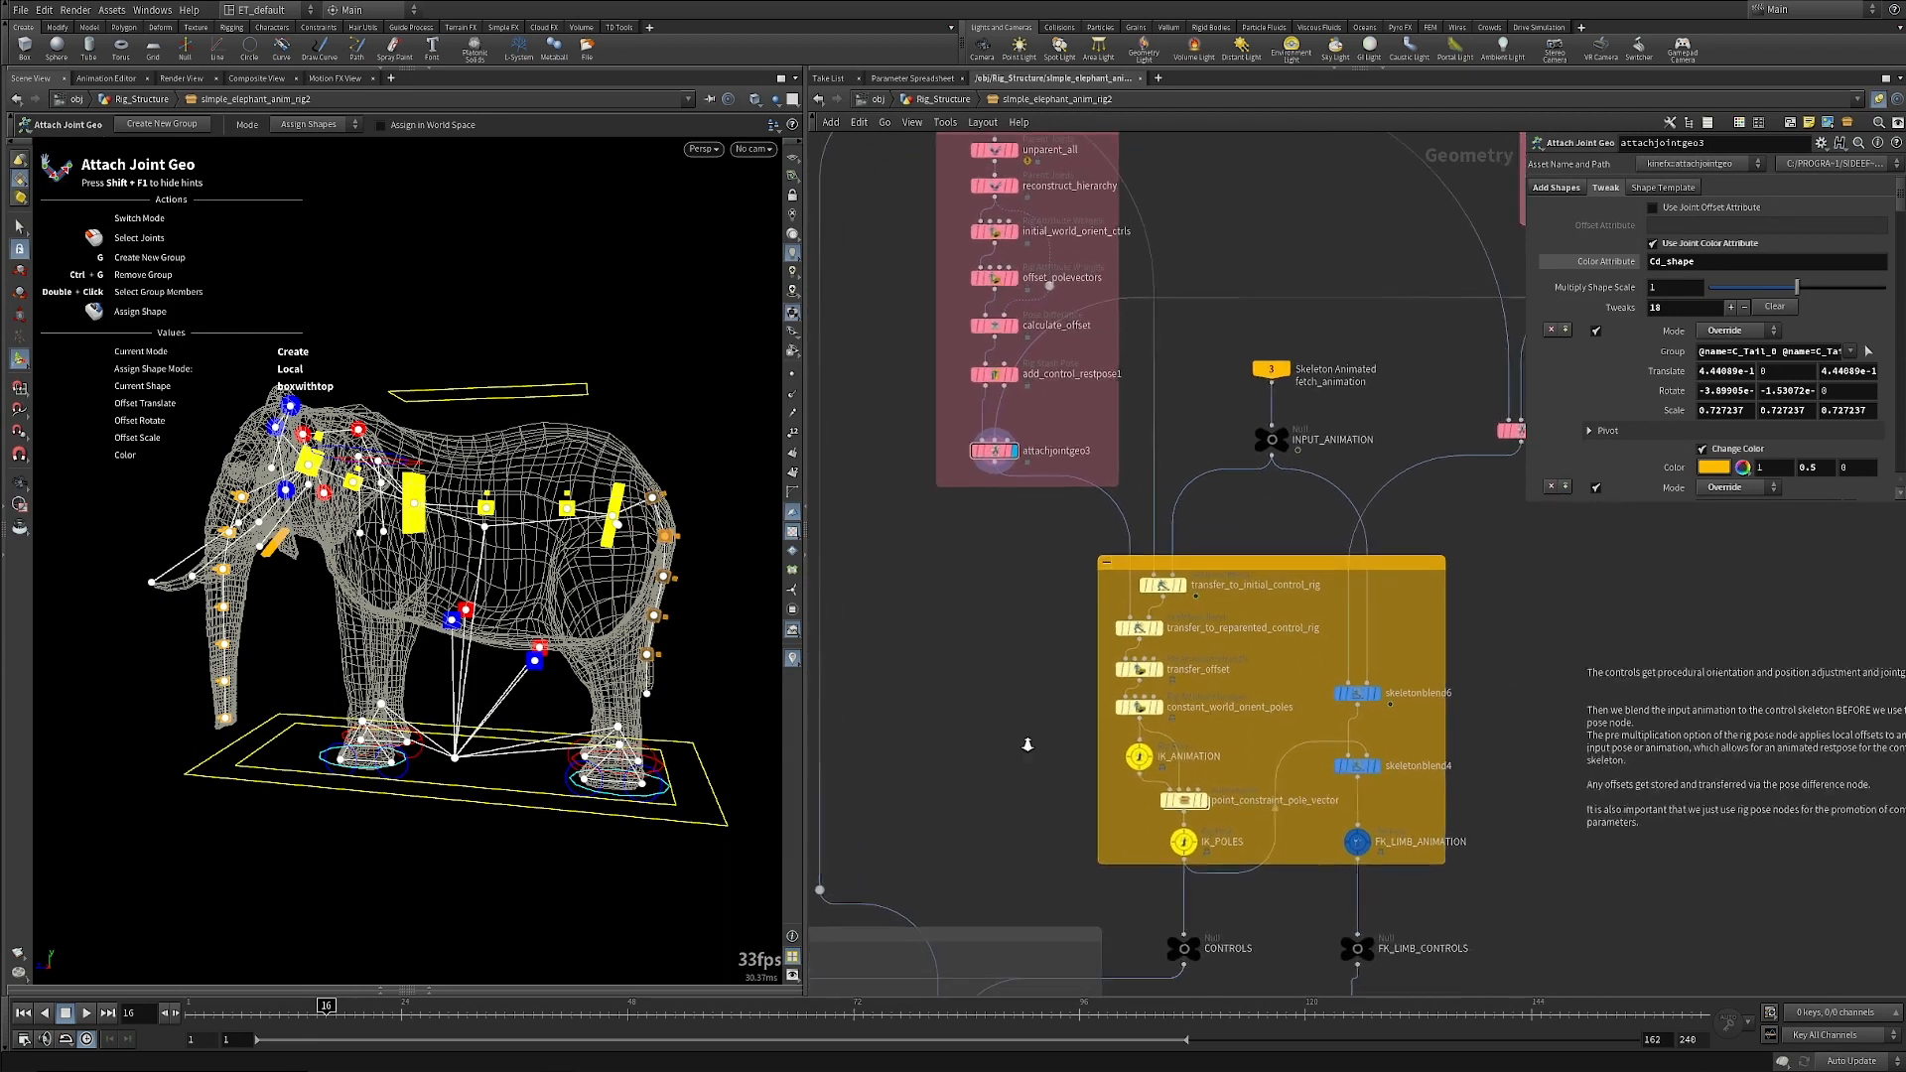
scroll(1028, 745, "up", 1)
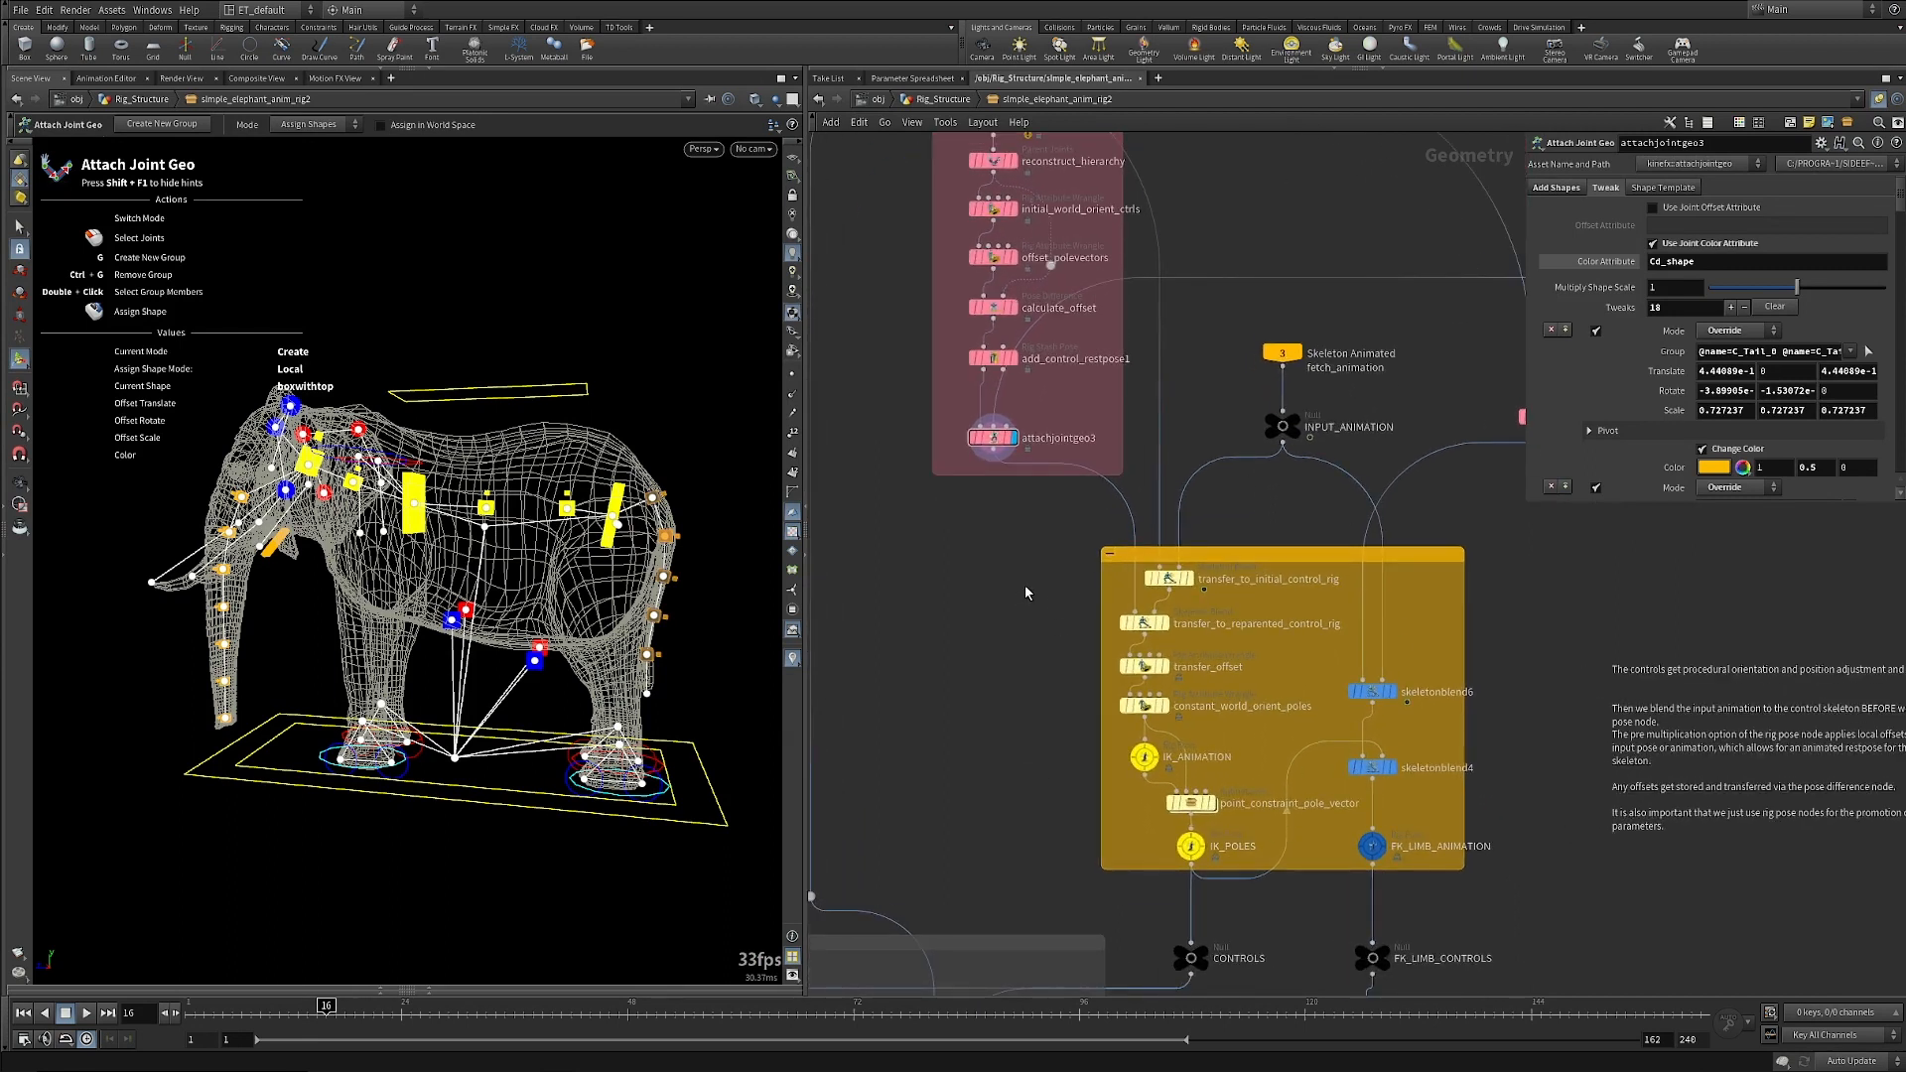
mouse_move(1281, 362)
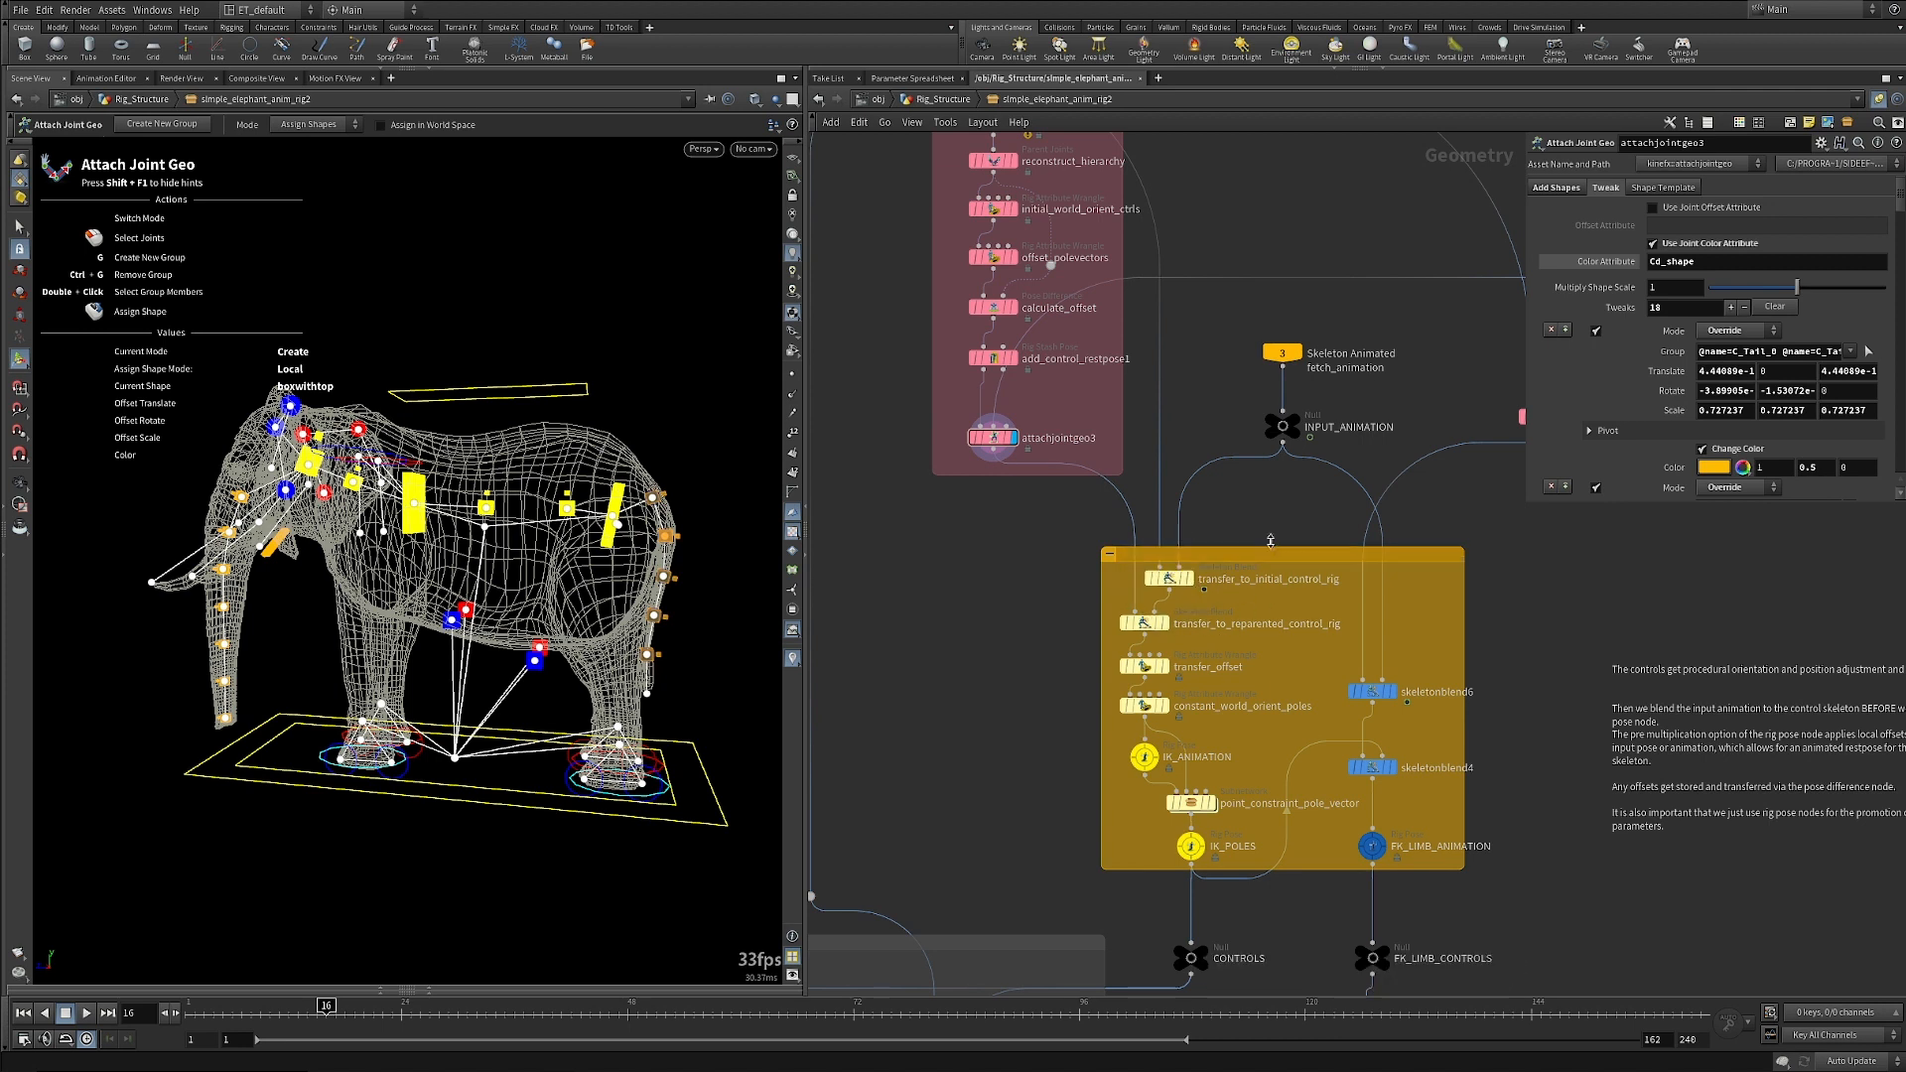
scroll(1242, 493, "down", 2)
middle_click_drag(1235, 498, 1238, 683)
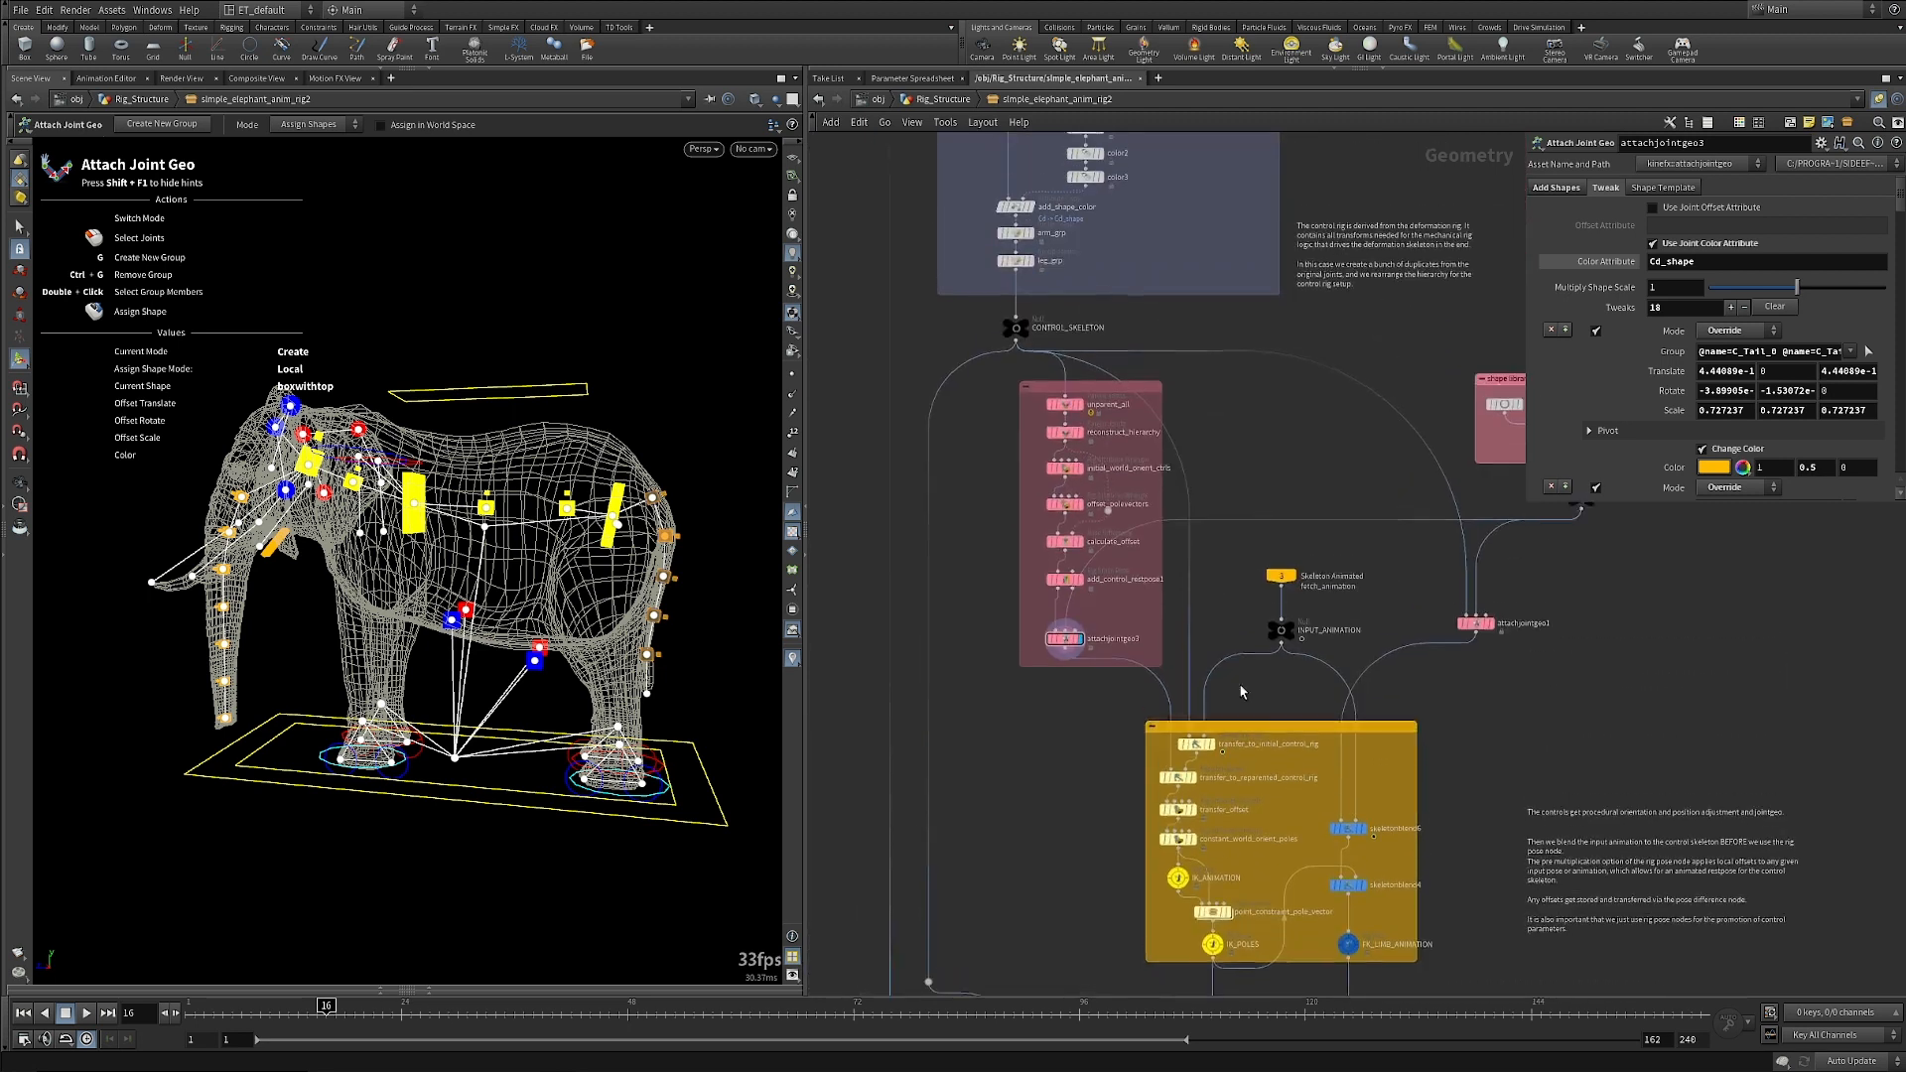
left_click(1031, 328)
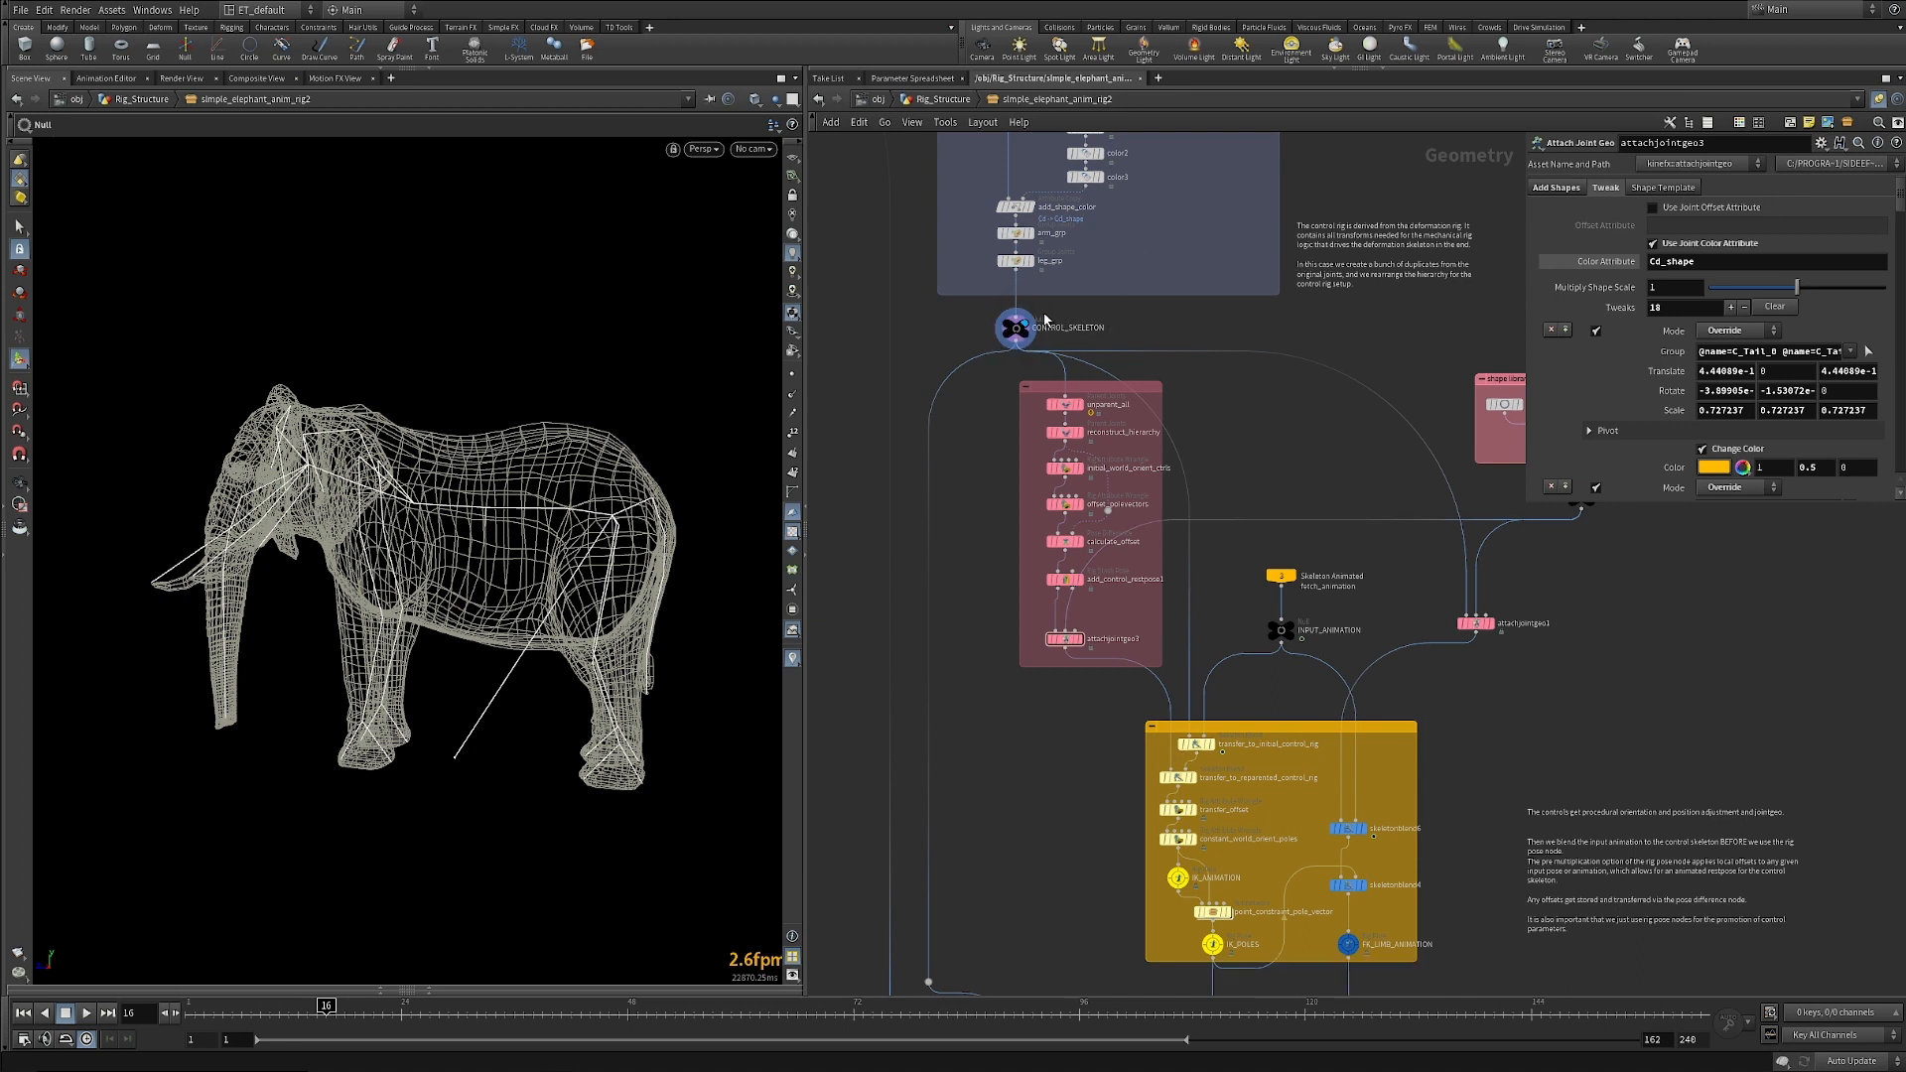
Display transfer_to_initial_control_rig and scrub its animation through frames 57 and 66, stopping on frame 42.
left_click(1210, 744)
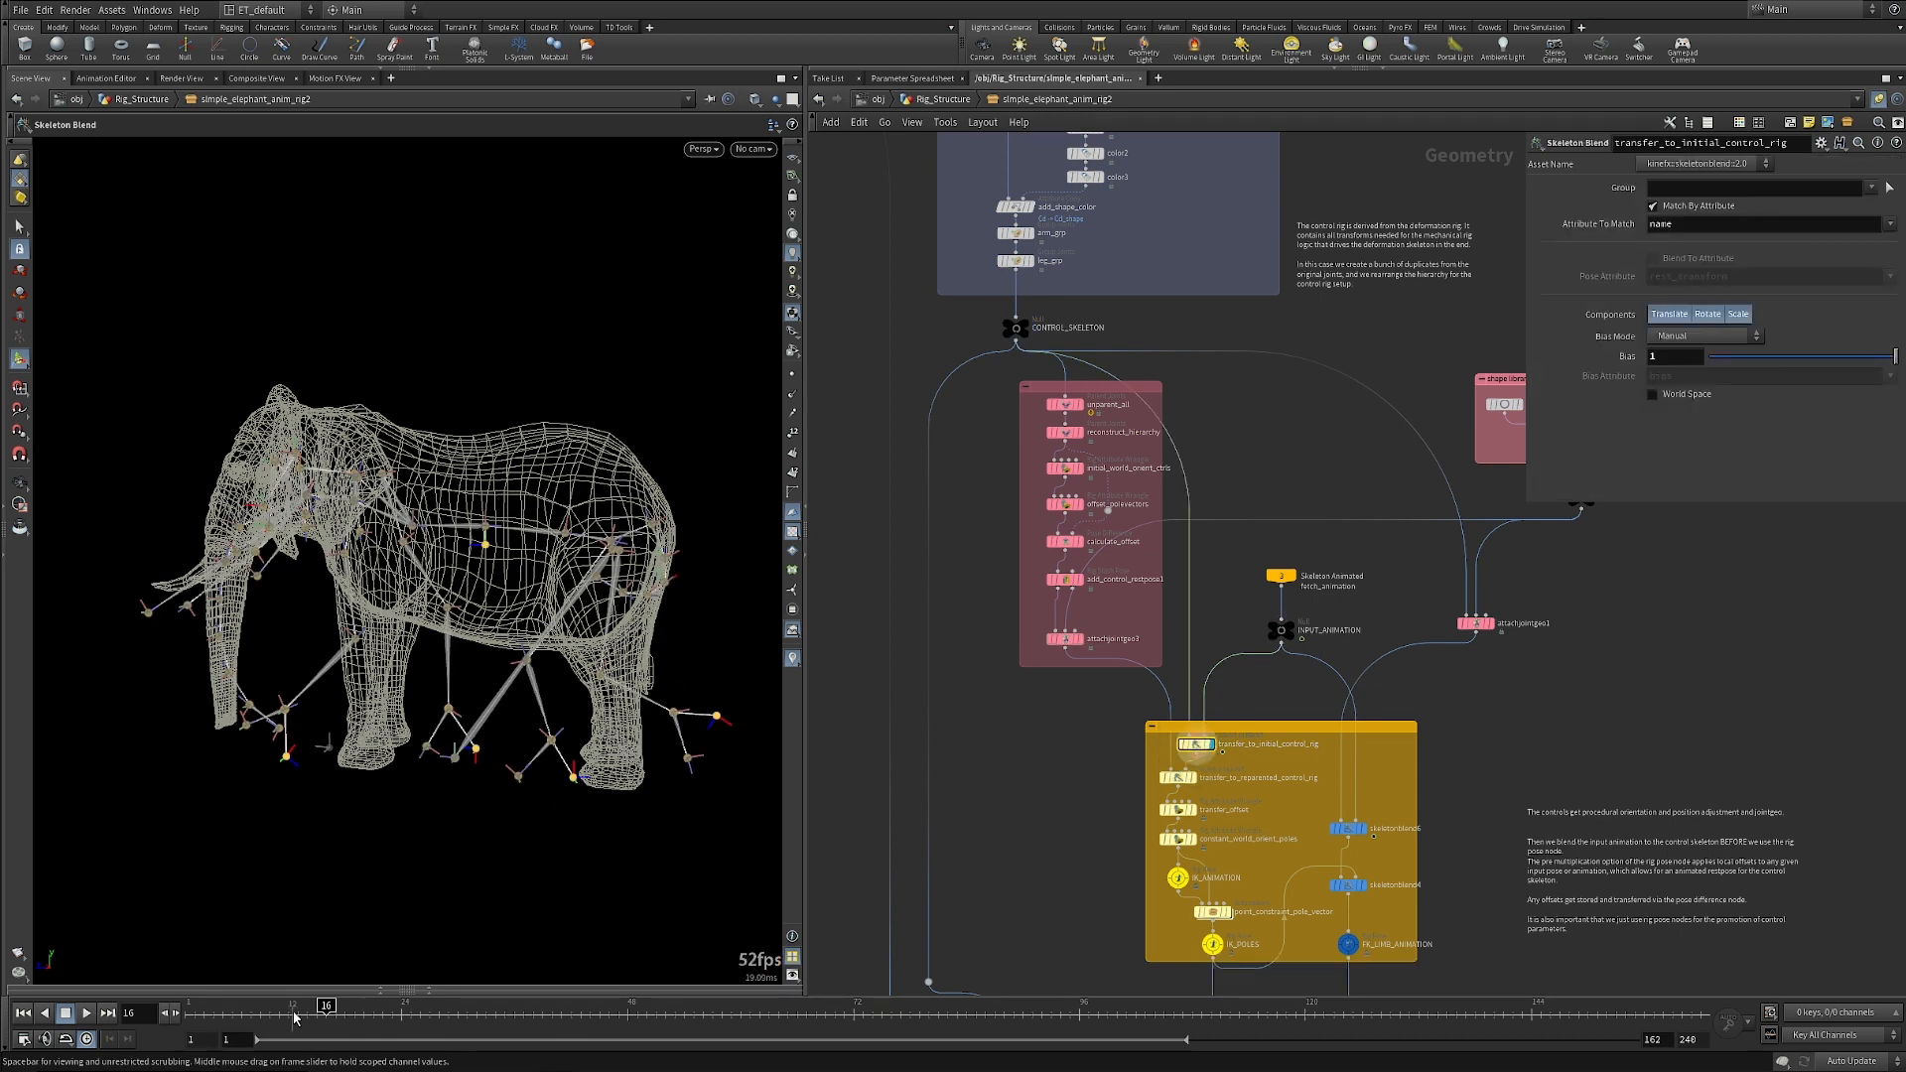
left_click_drag(323, 1006, 713, 1068)
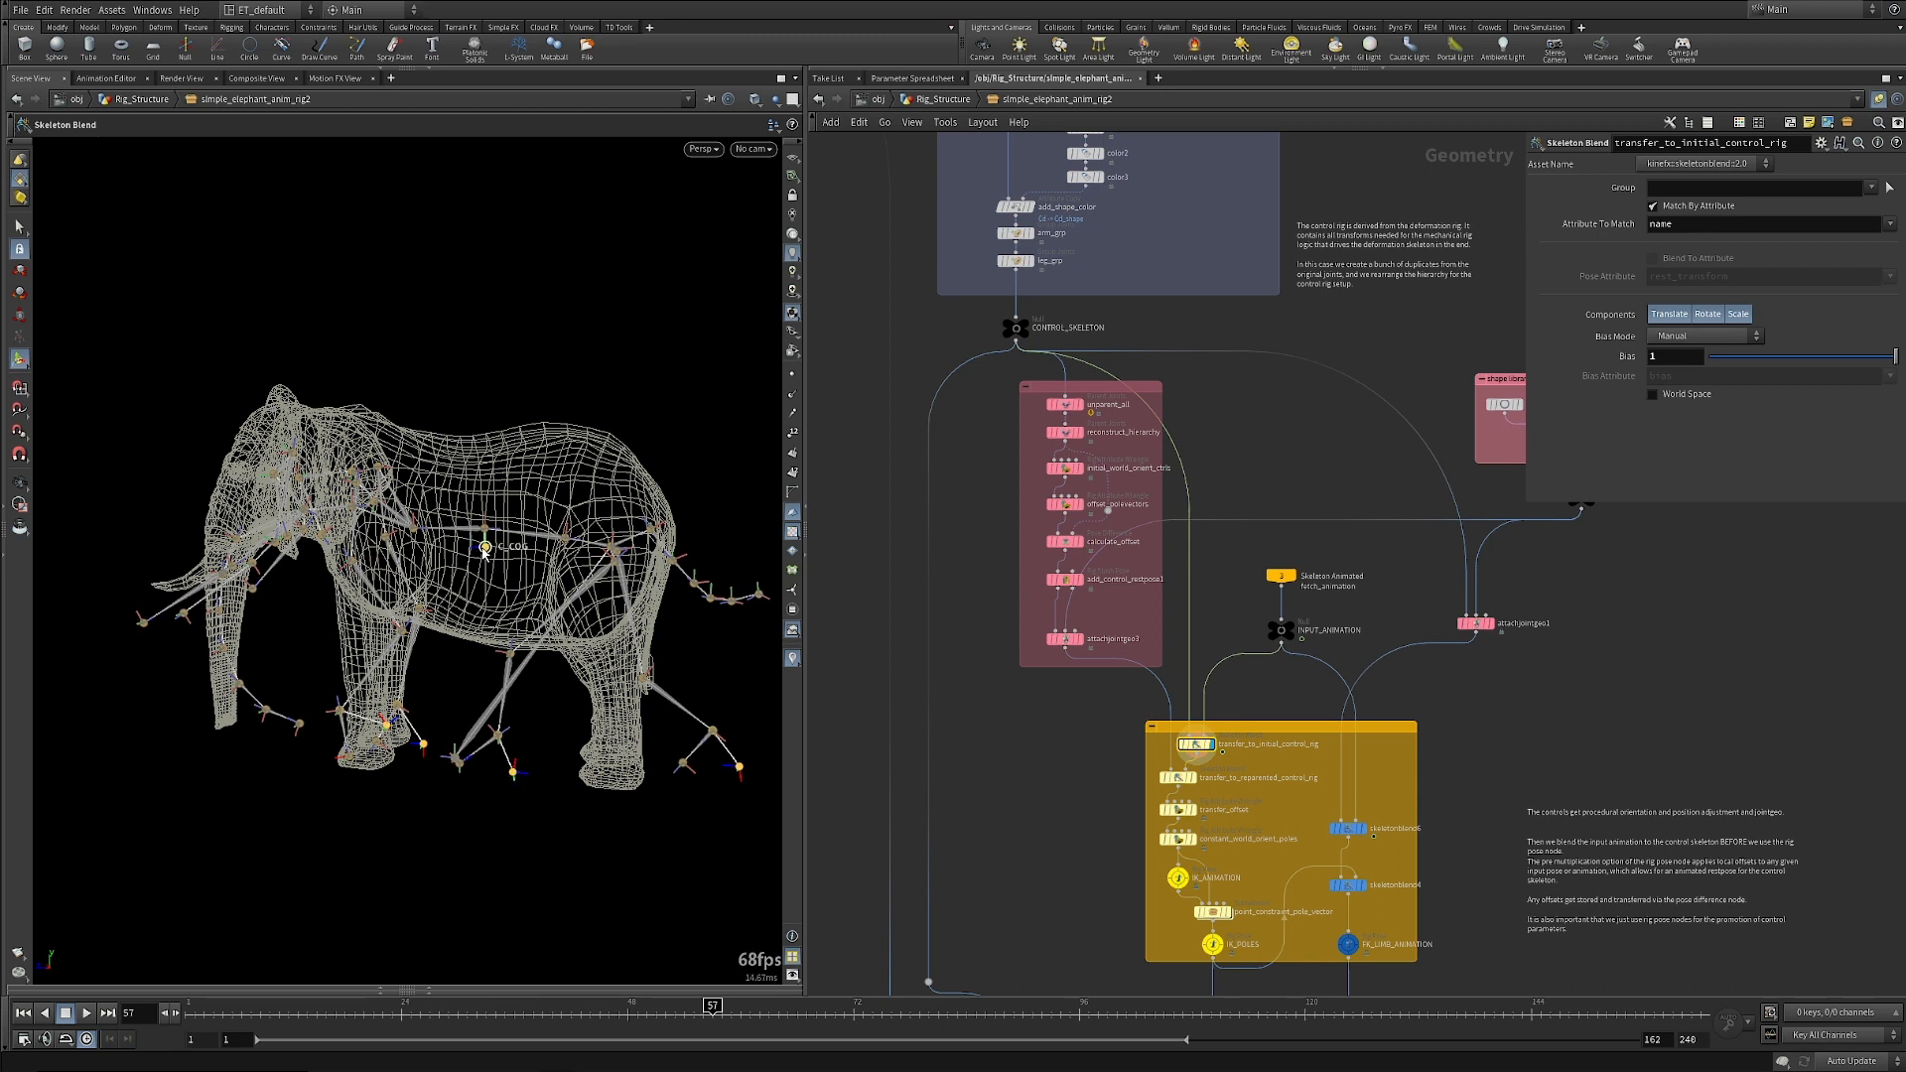
left_click_drag(536, 1006, 797, 1008)
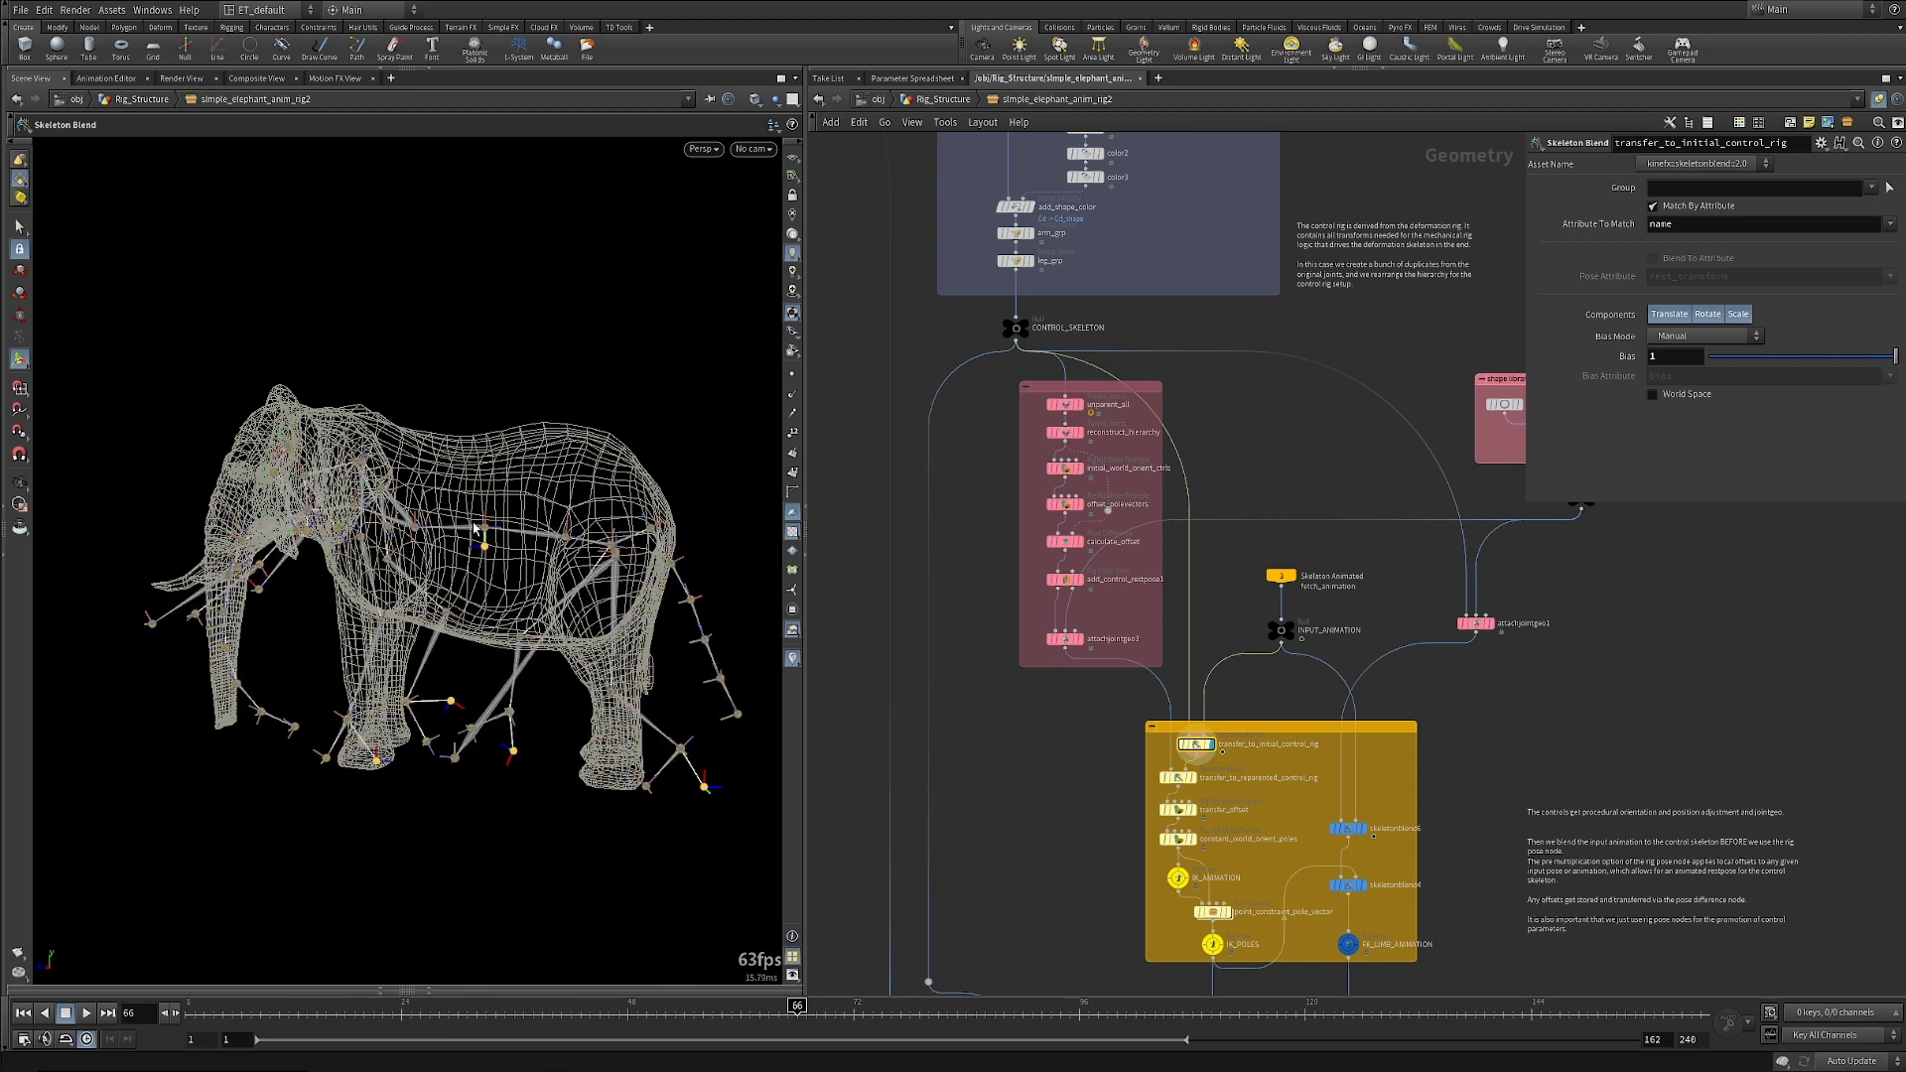
left_click_drag(448, 1005, 579, 991)
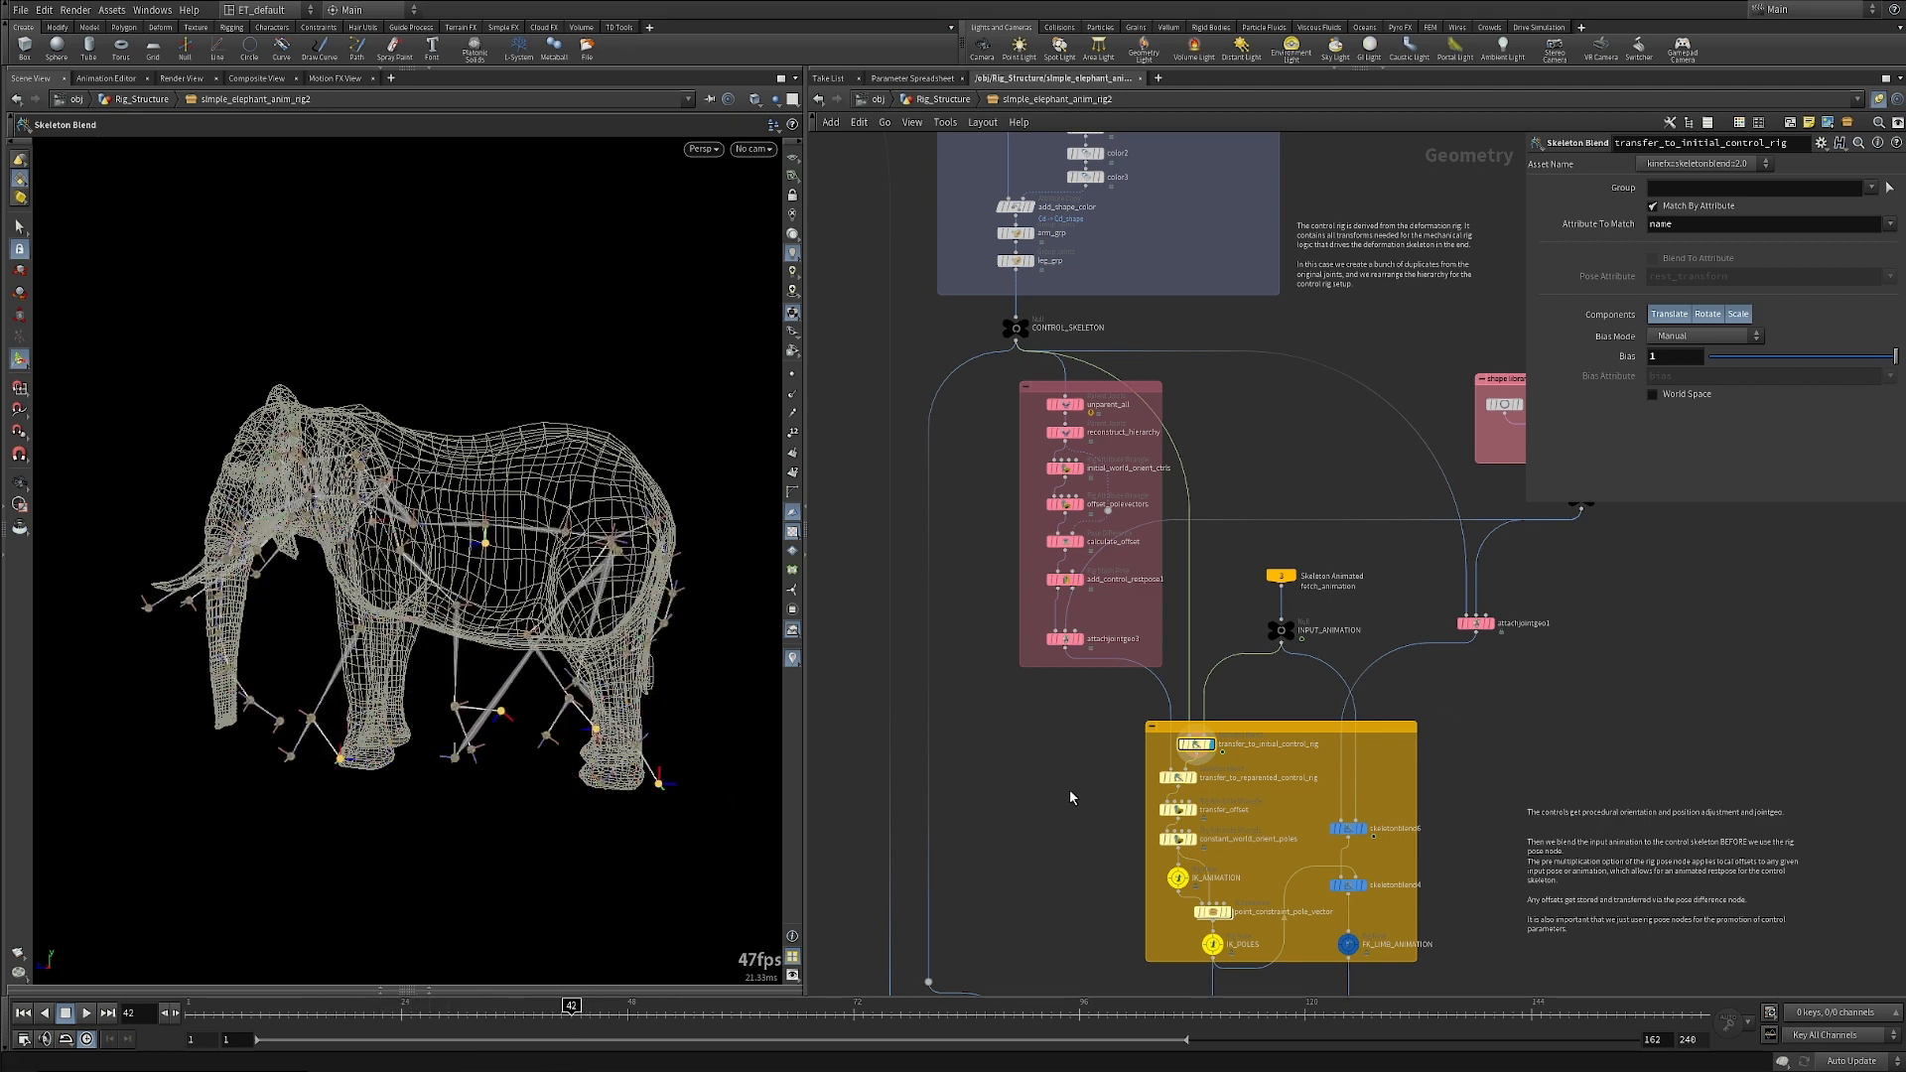
Display attachjointgeo3's control shapes, followed by the world-space Skeleton Blend of transfer_to_reparented_control_rig, to compare them.
scroll(1084, 797, "up", 1)
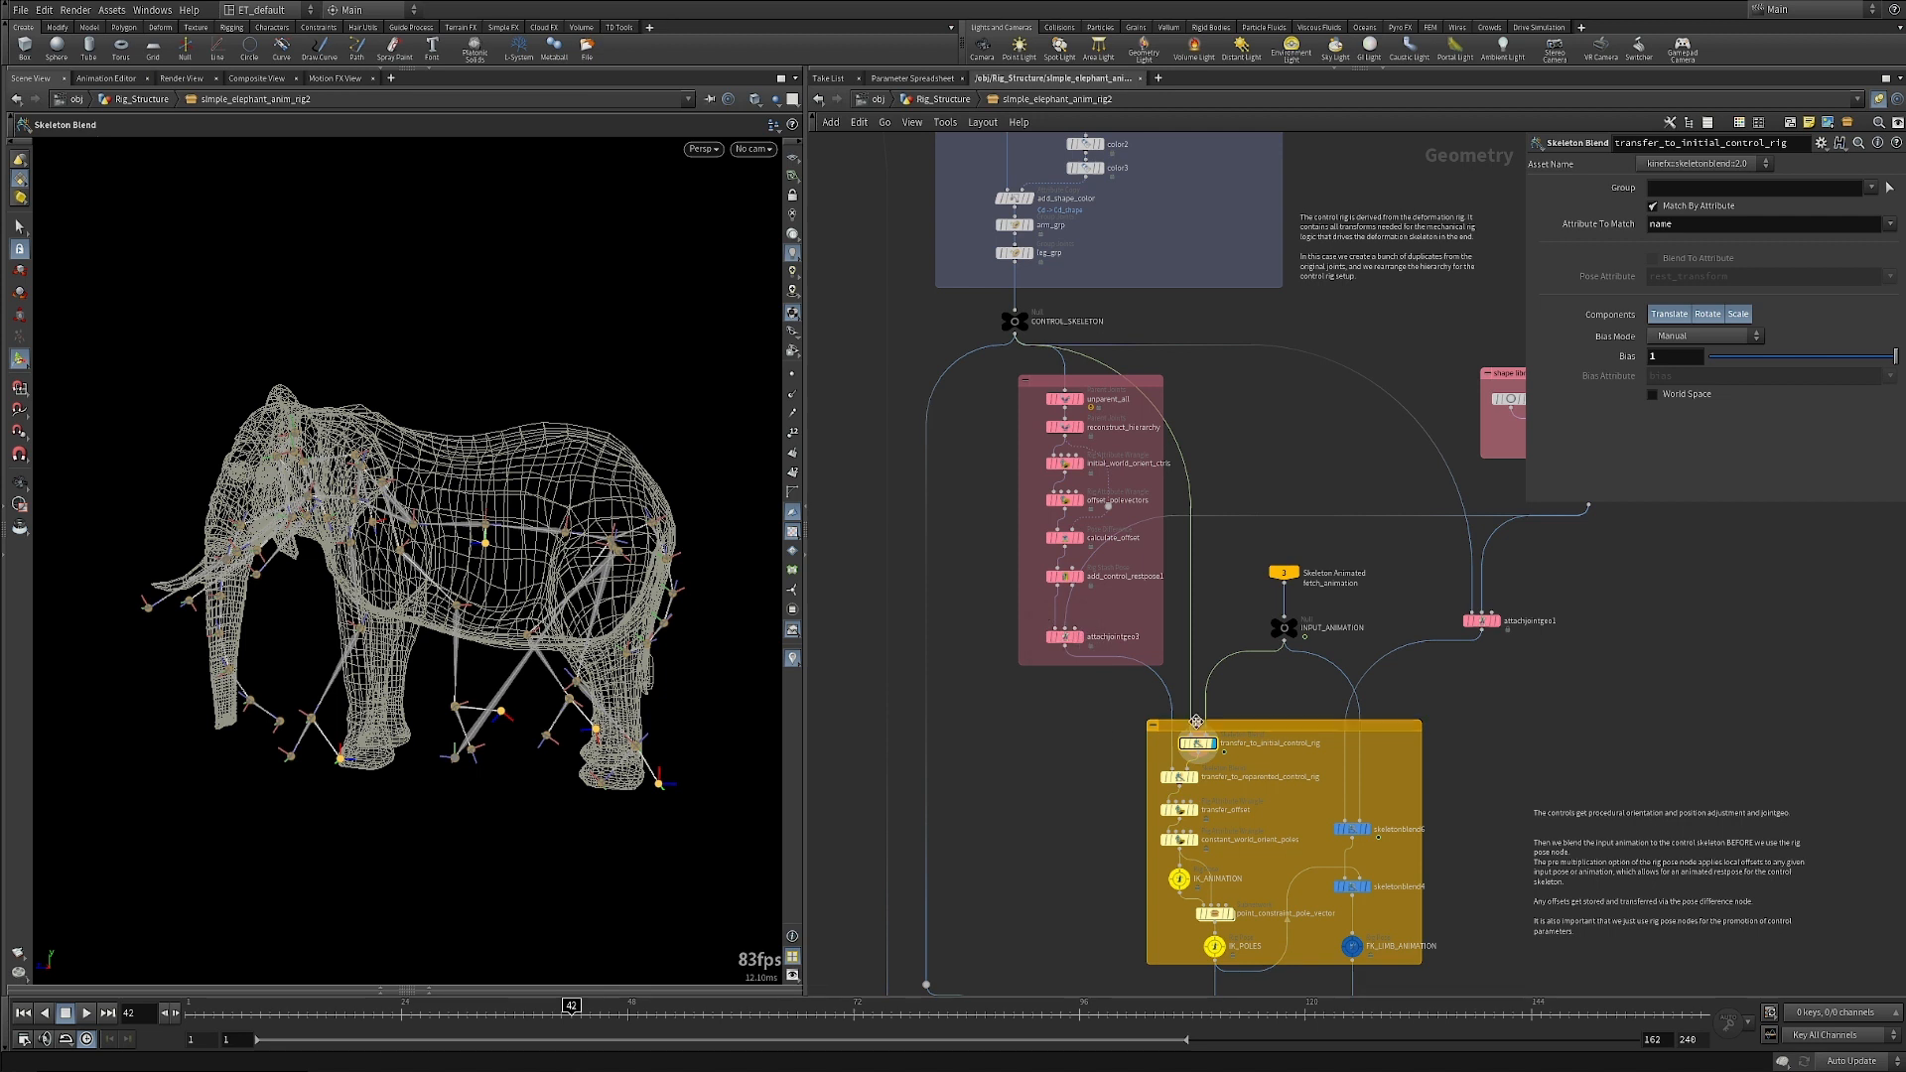
left_click(1081, 643)
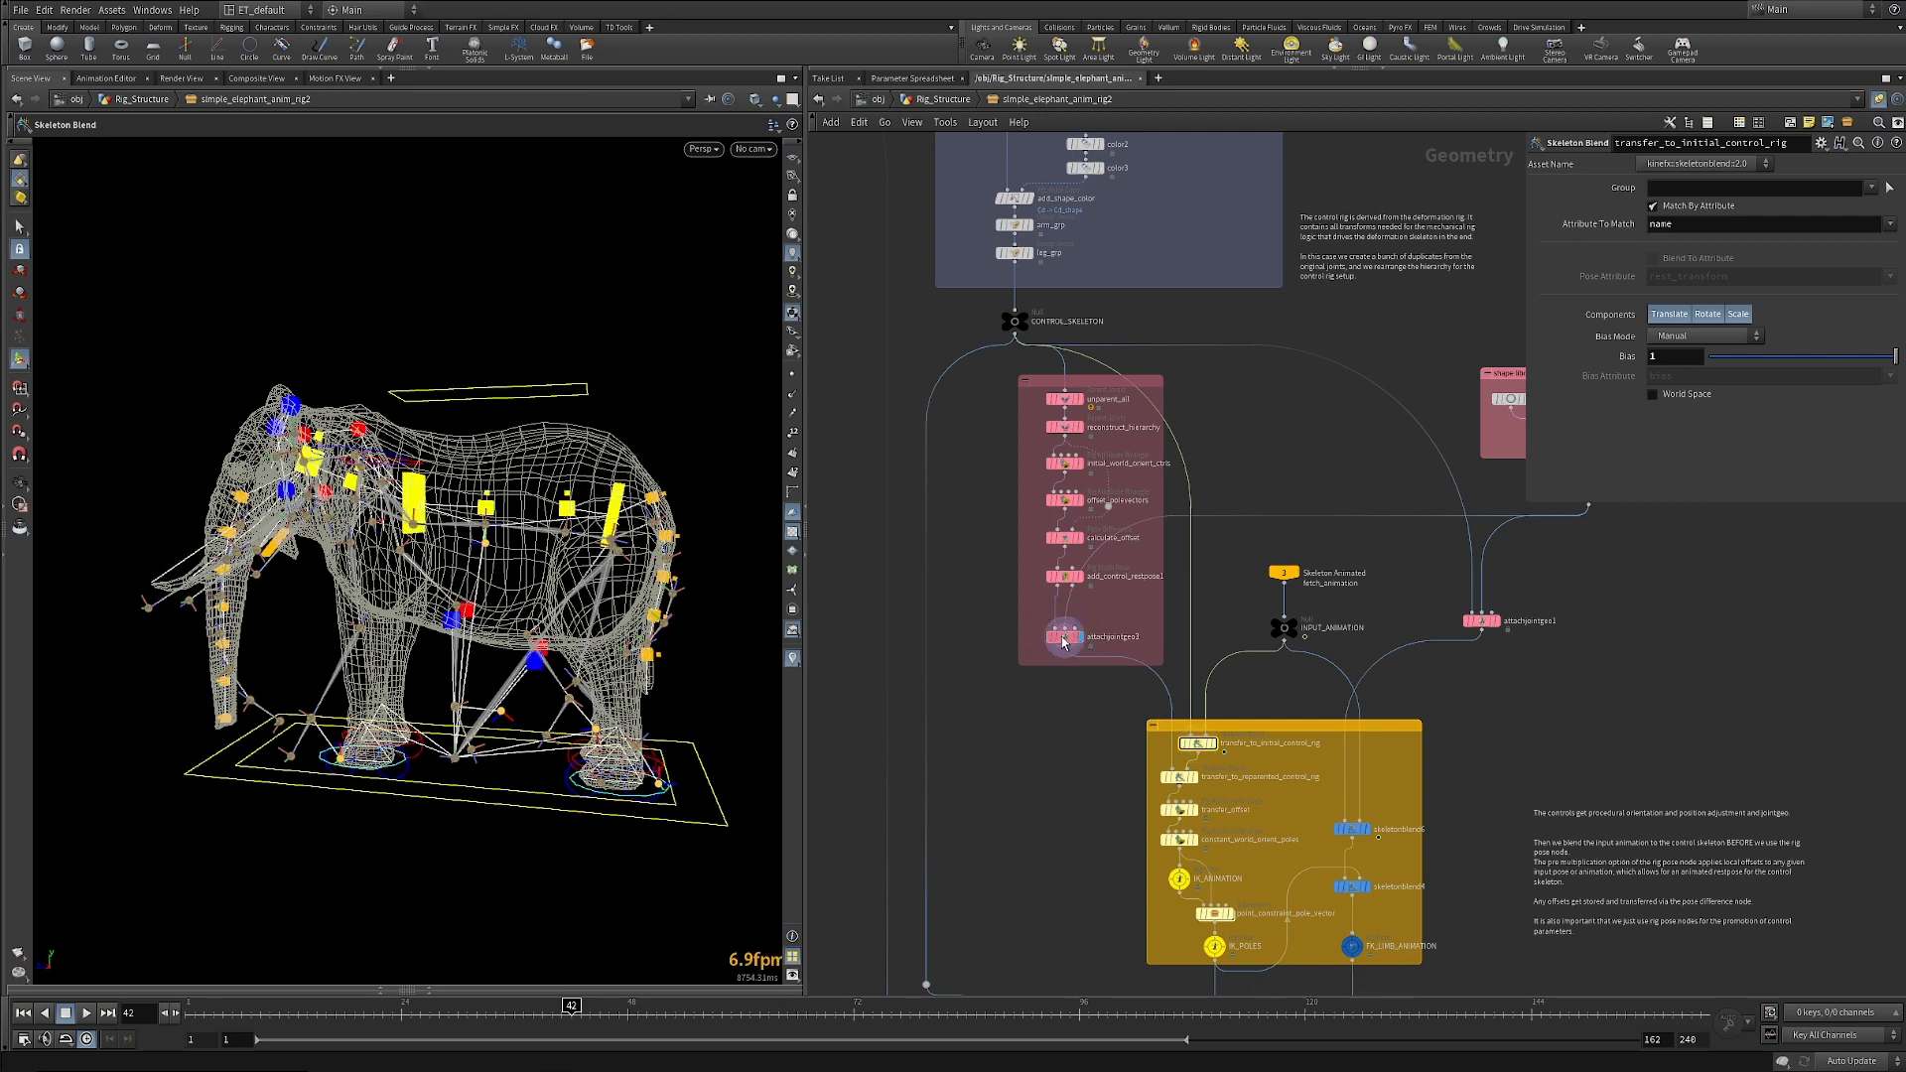
left_click(1060, 637)
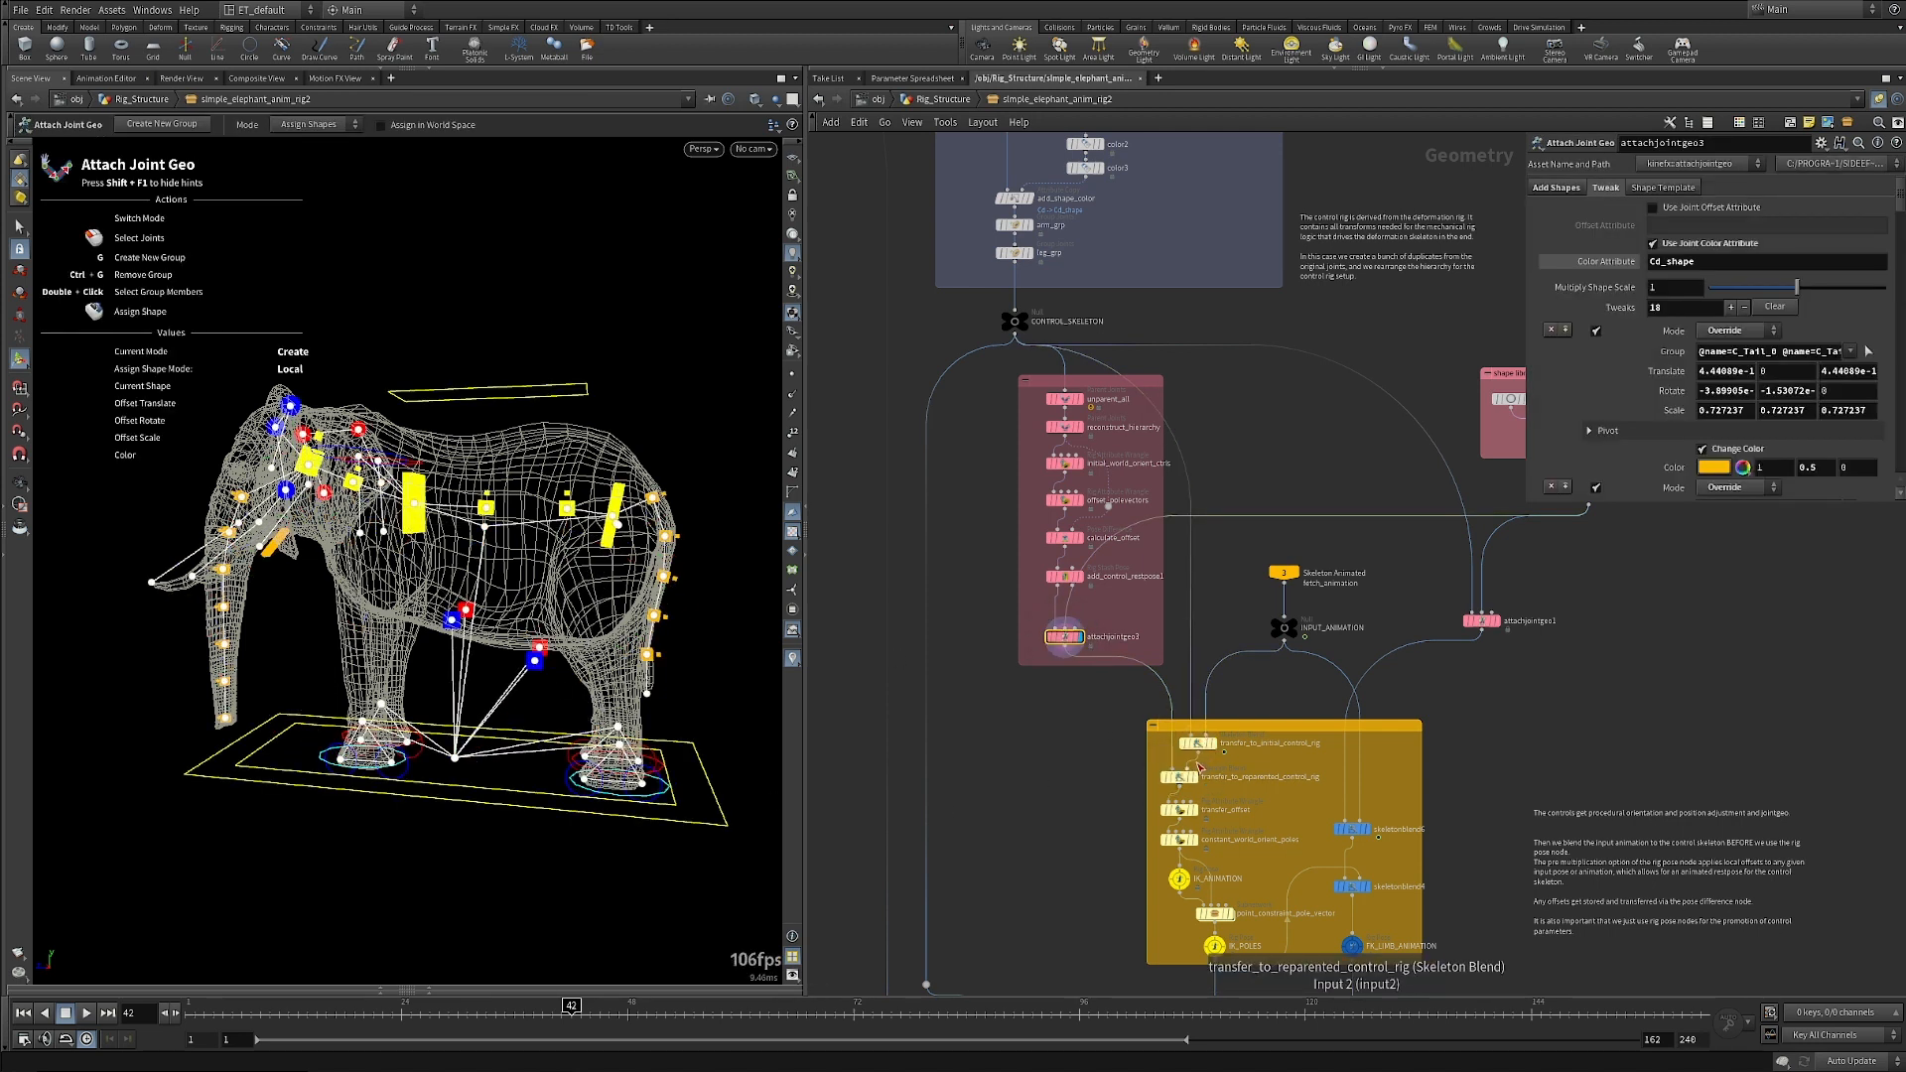
left_click(1195, 784)
left_click(1178, 776)
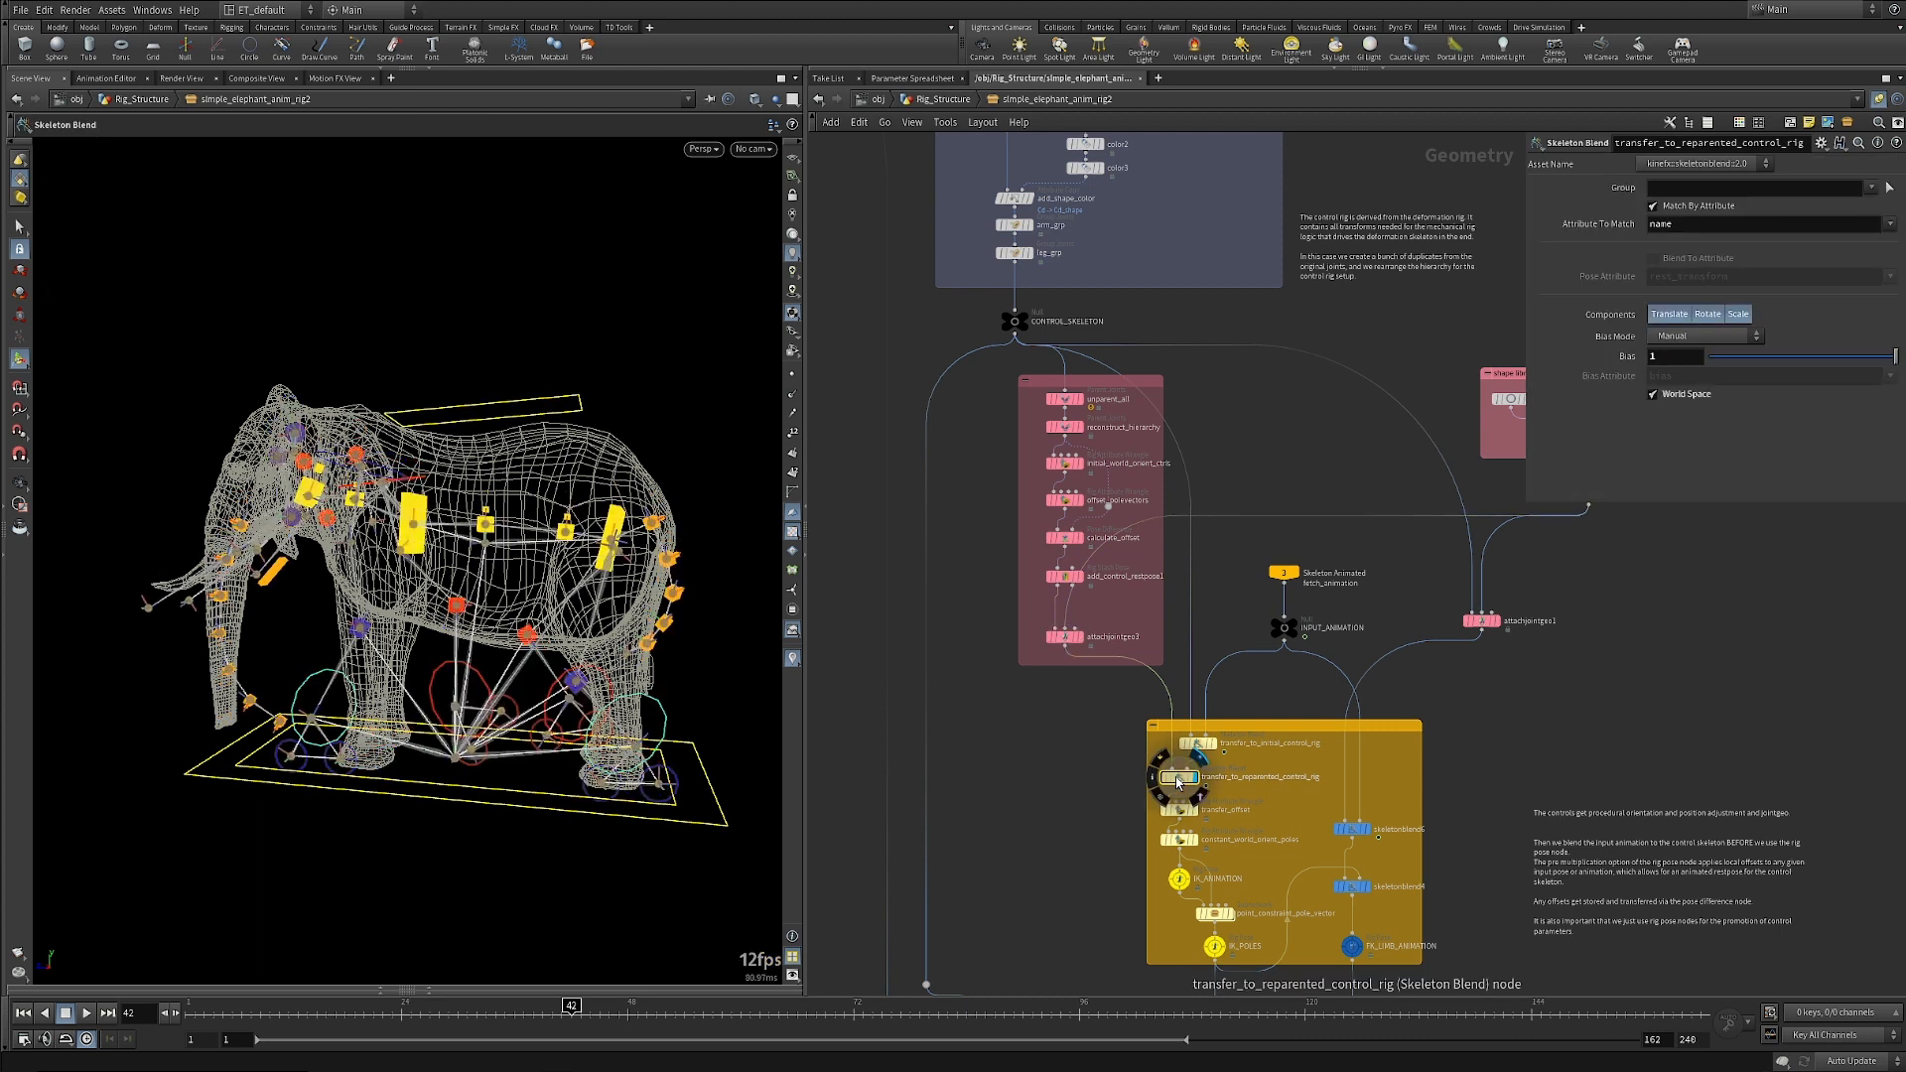
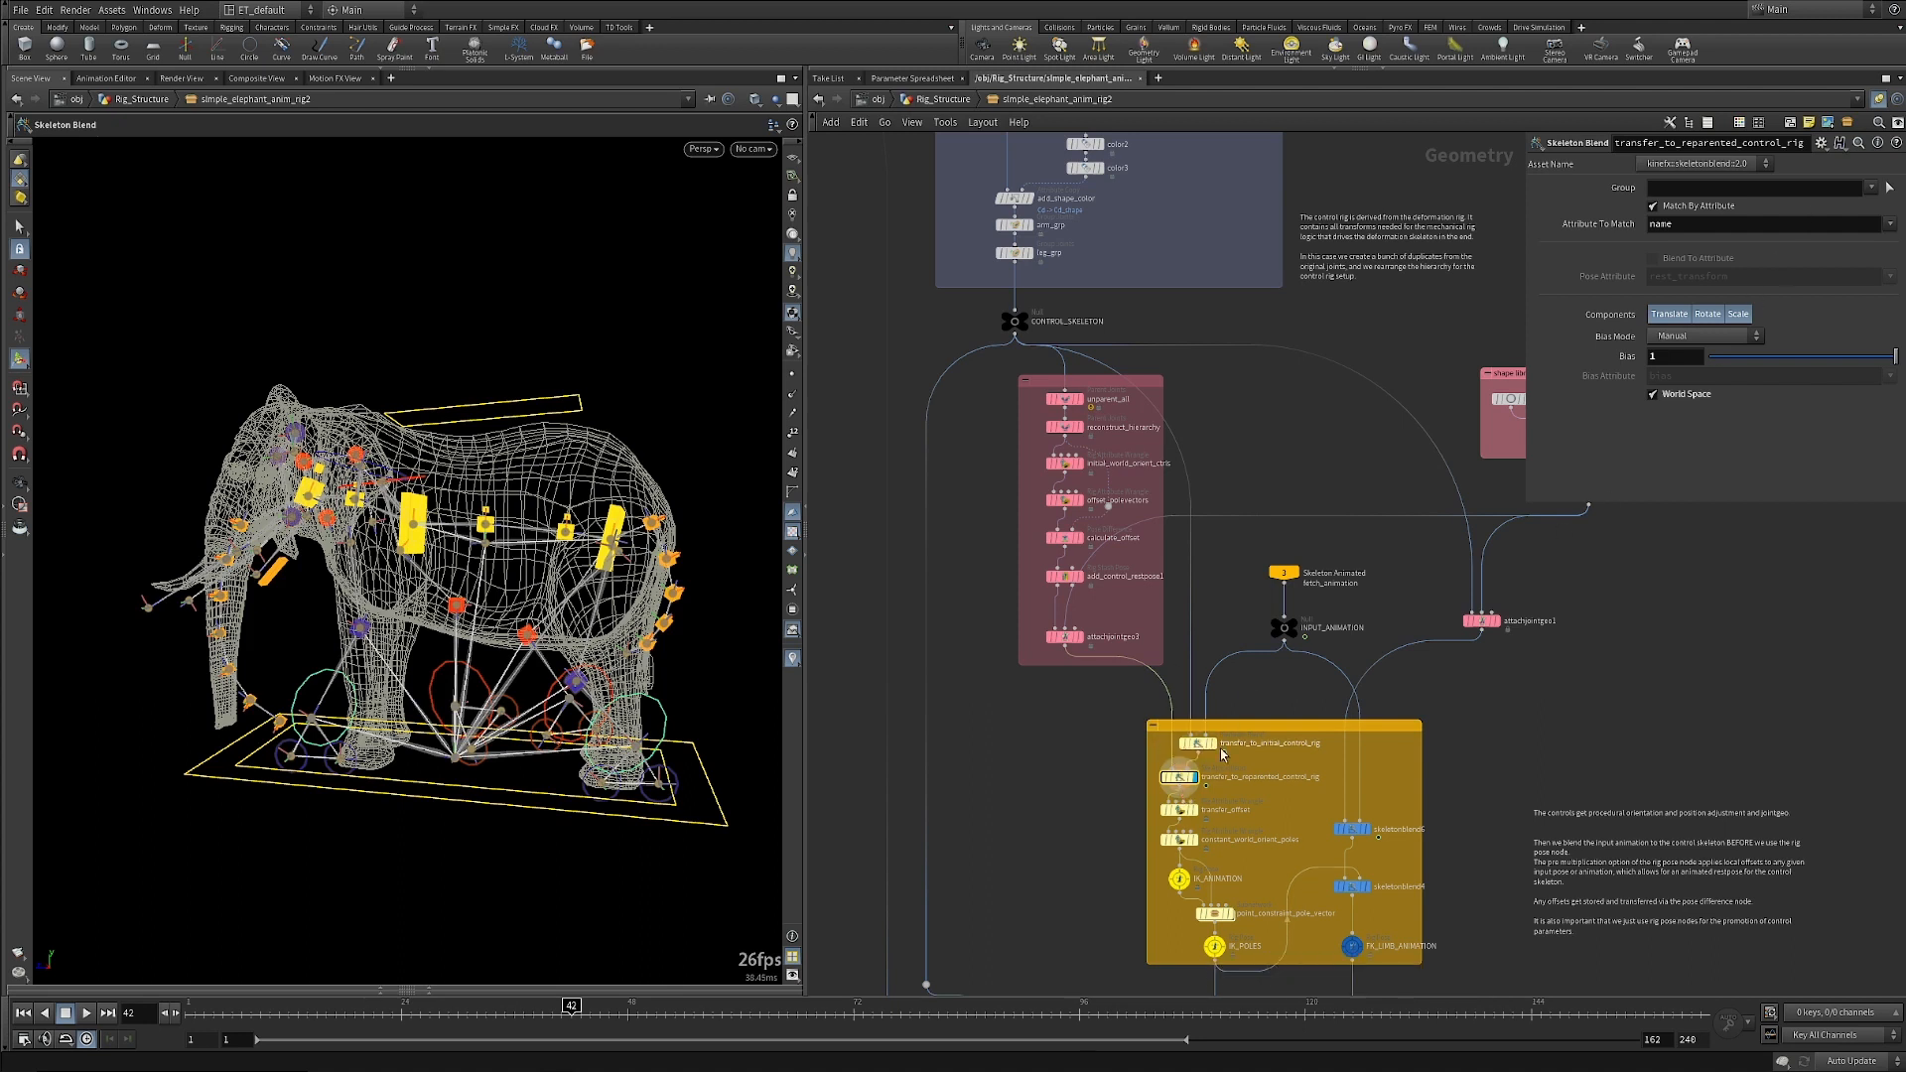
Scrub the reparented control rig's animation and inspect its foot and leg controls from several angles, stopping on frame 20.
left_click_drag(545, 1010, 279, 1011)
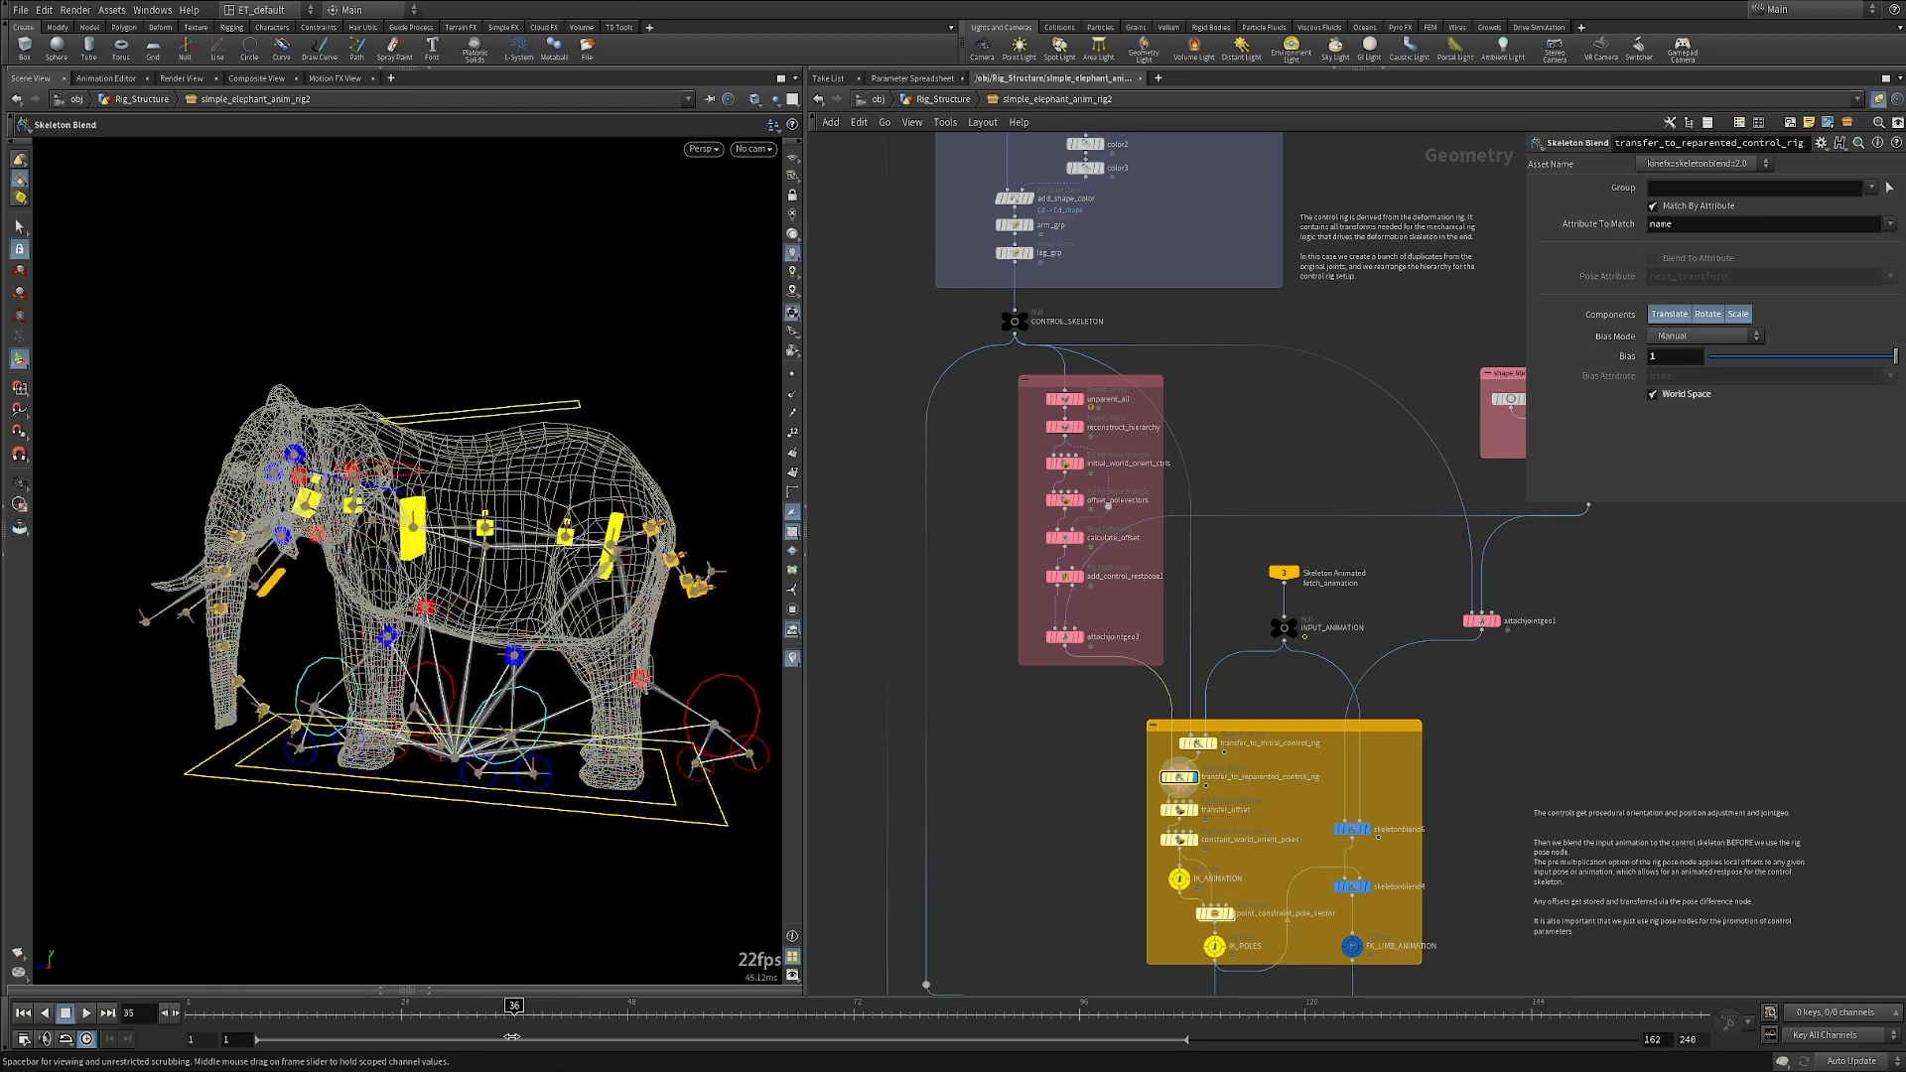
key("Escape")
left_click_drag(586, 829, 645, 643)
key("Return")
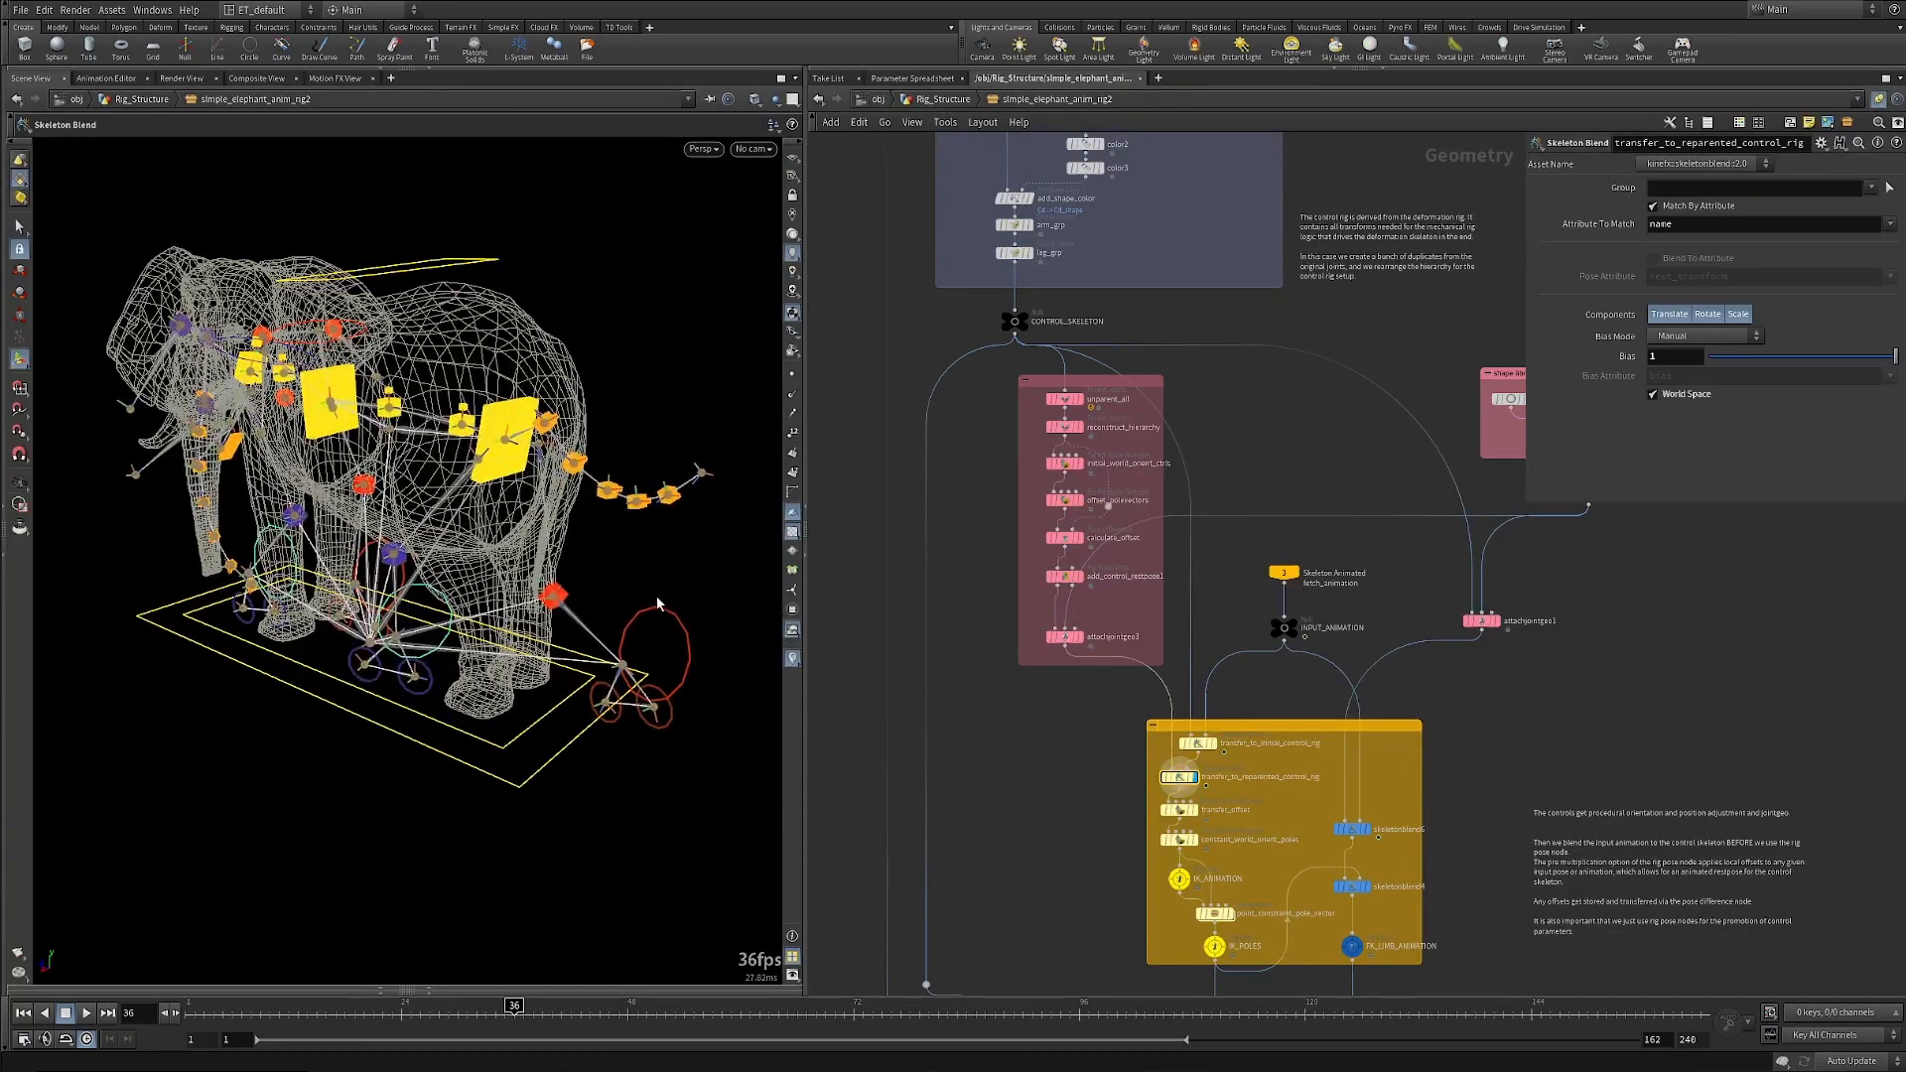
left_click_drag(362, 722, 467, 685)
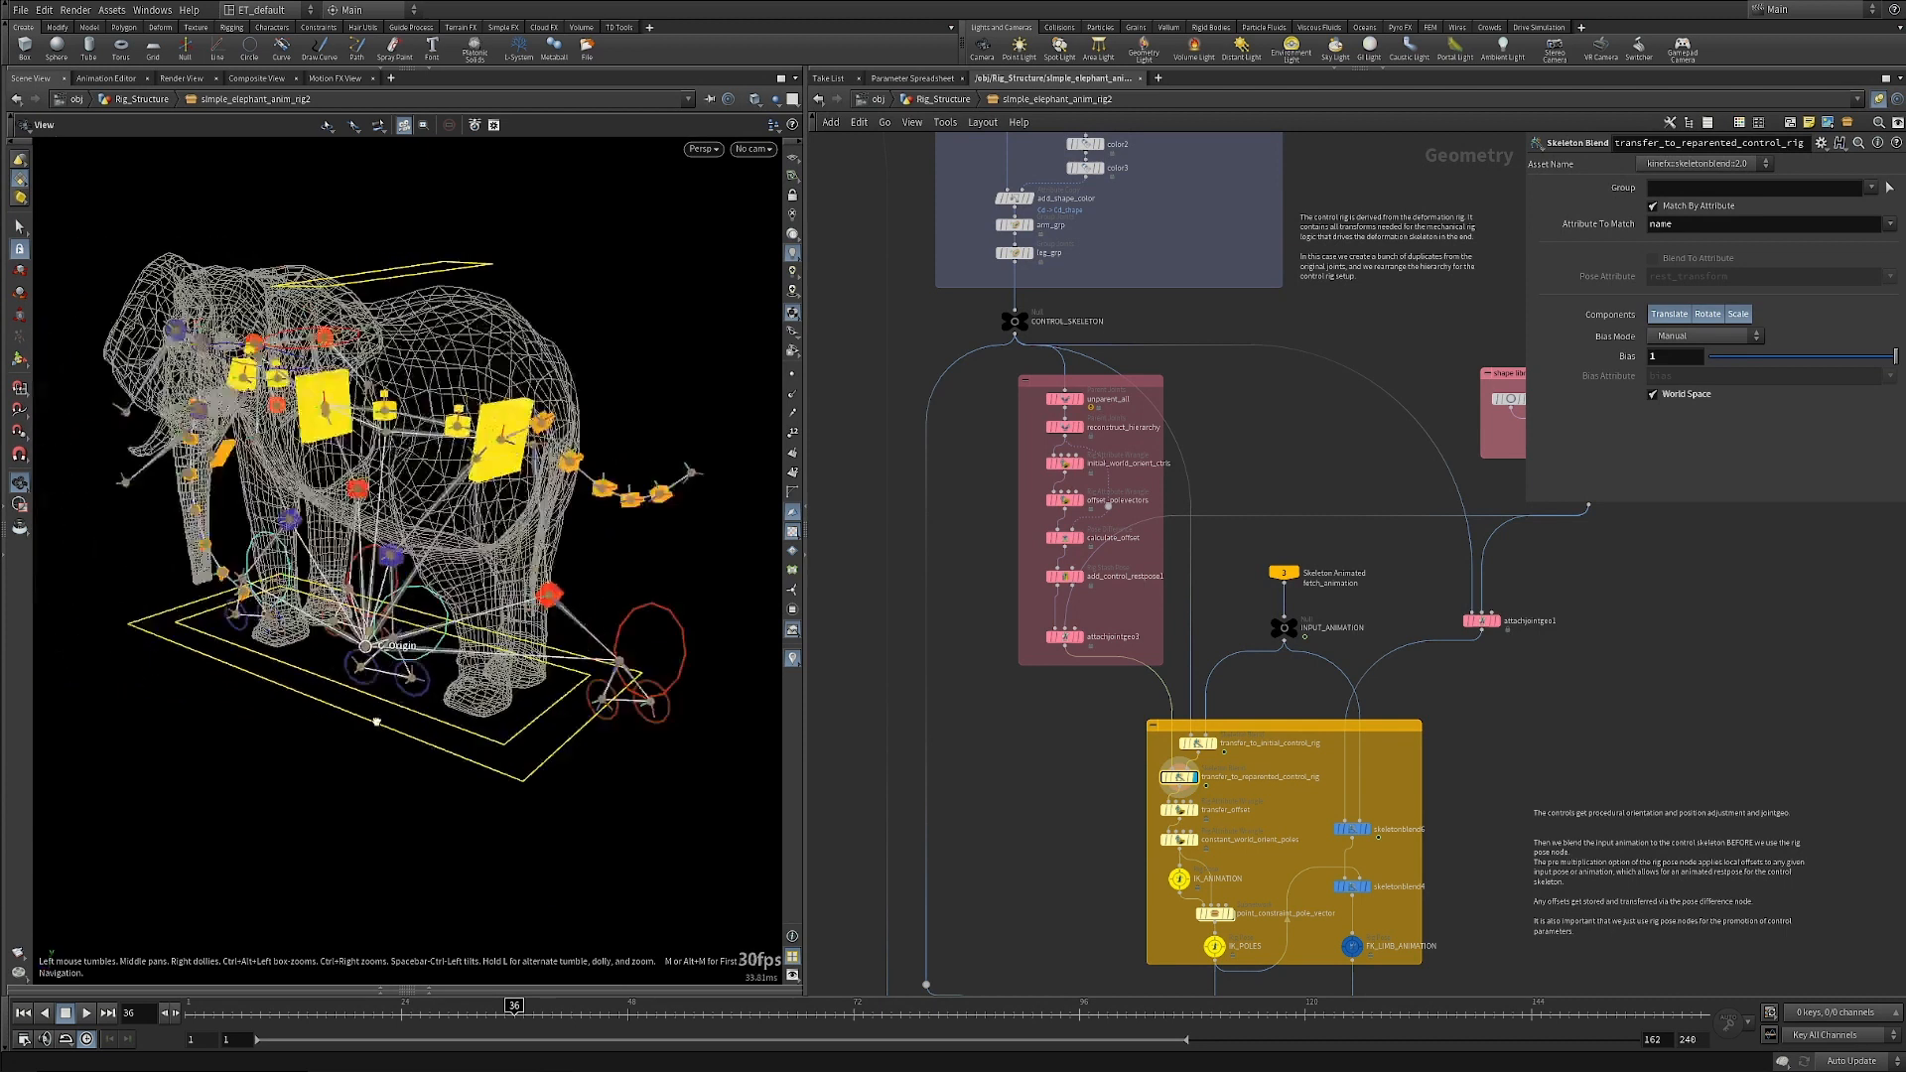
left_click(335, 1011)
mouse_move(333, 1019)
left_mouse_down()
mouse_move(348, 1015)
mouse_move(317, 1017)
left_mouse_up()
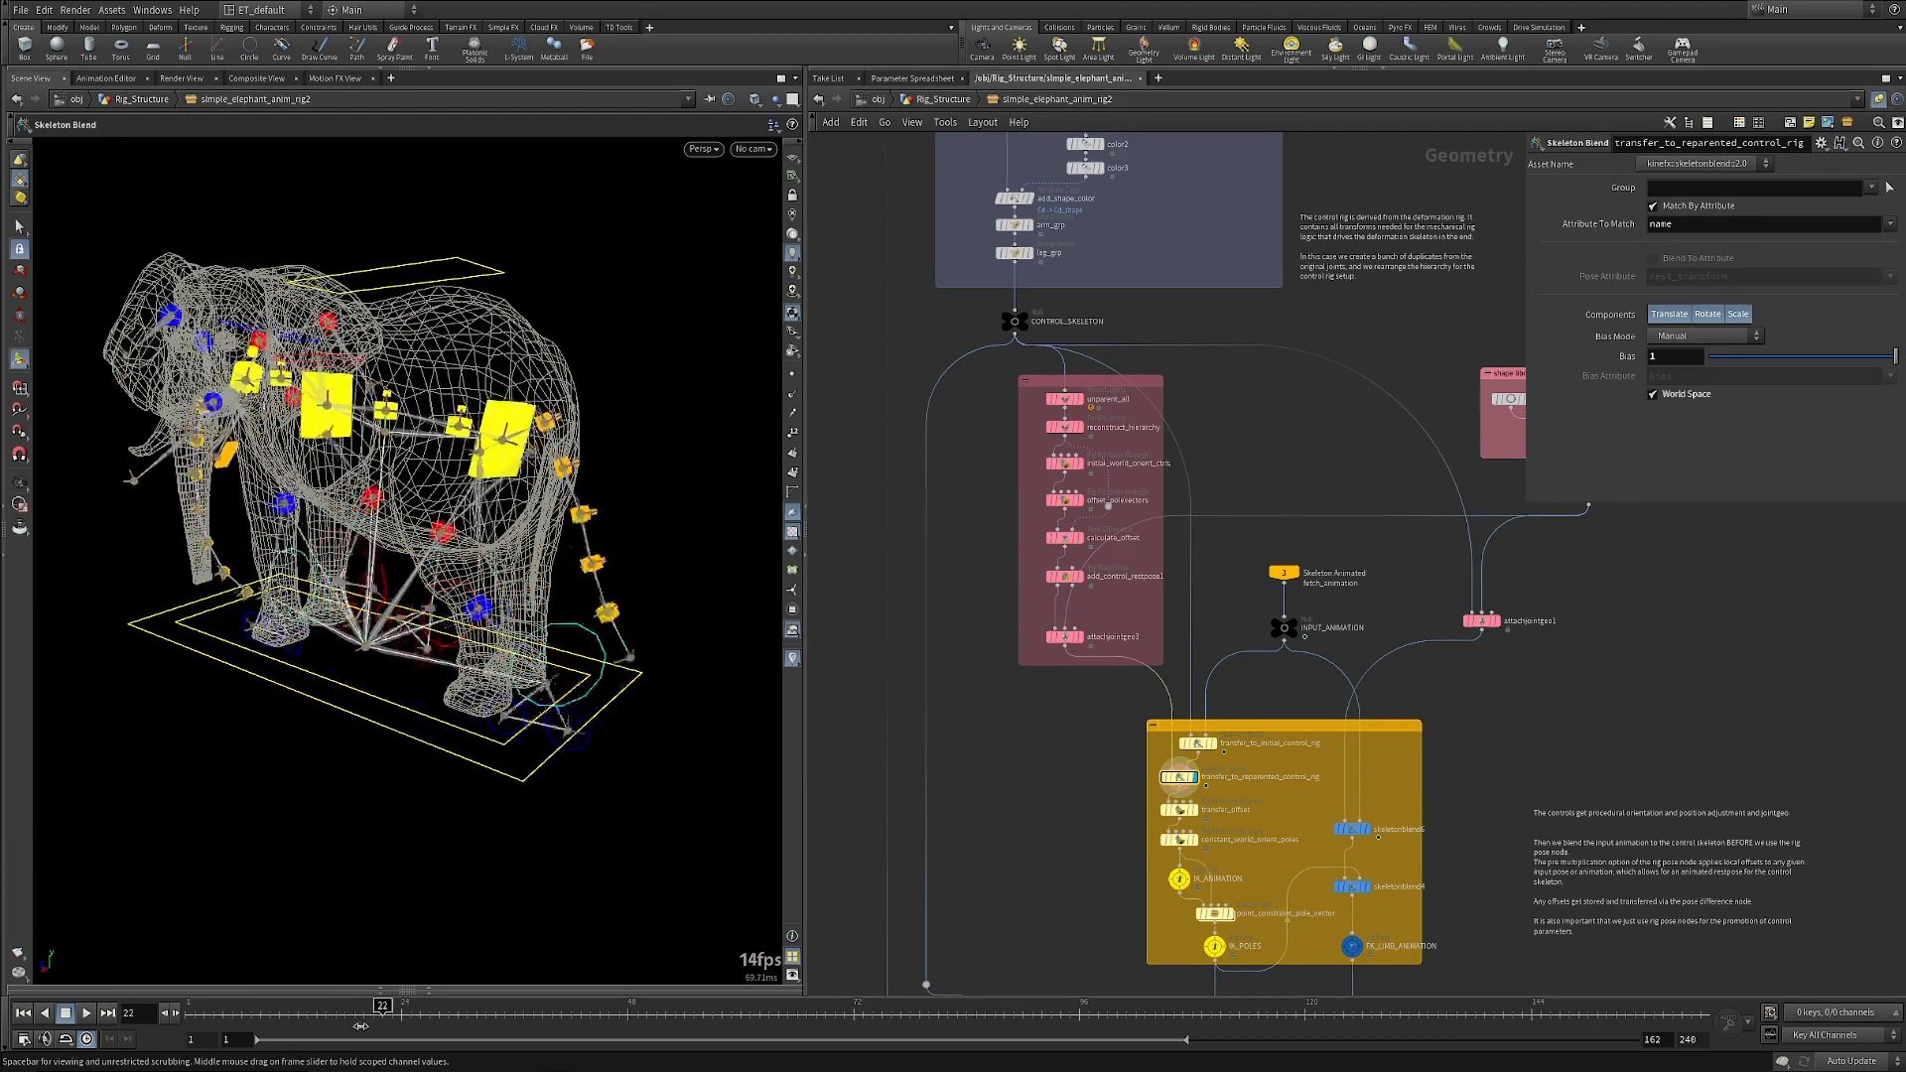
key("Escape")
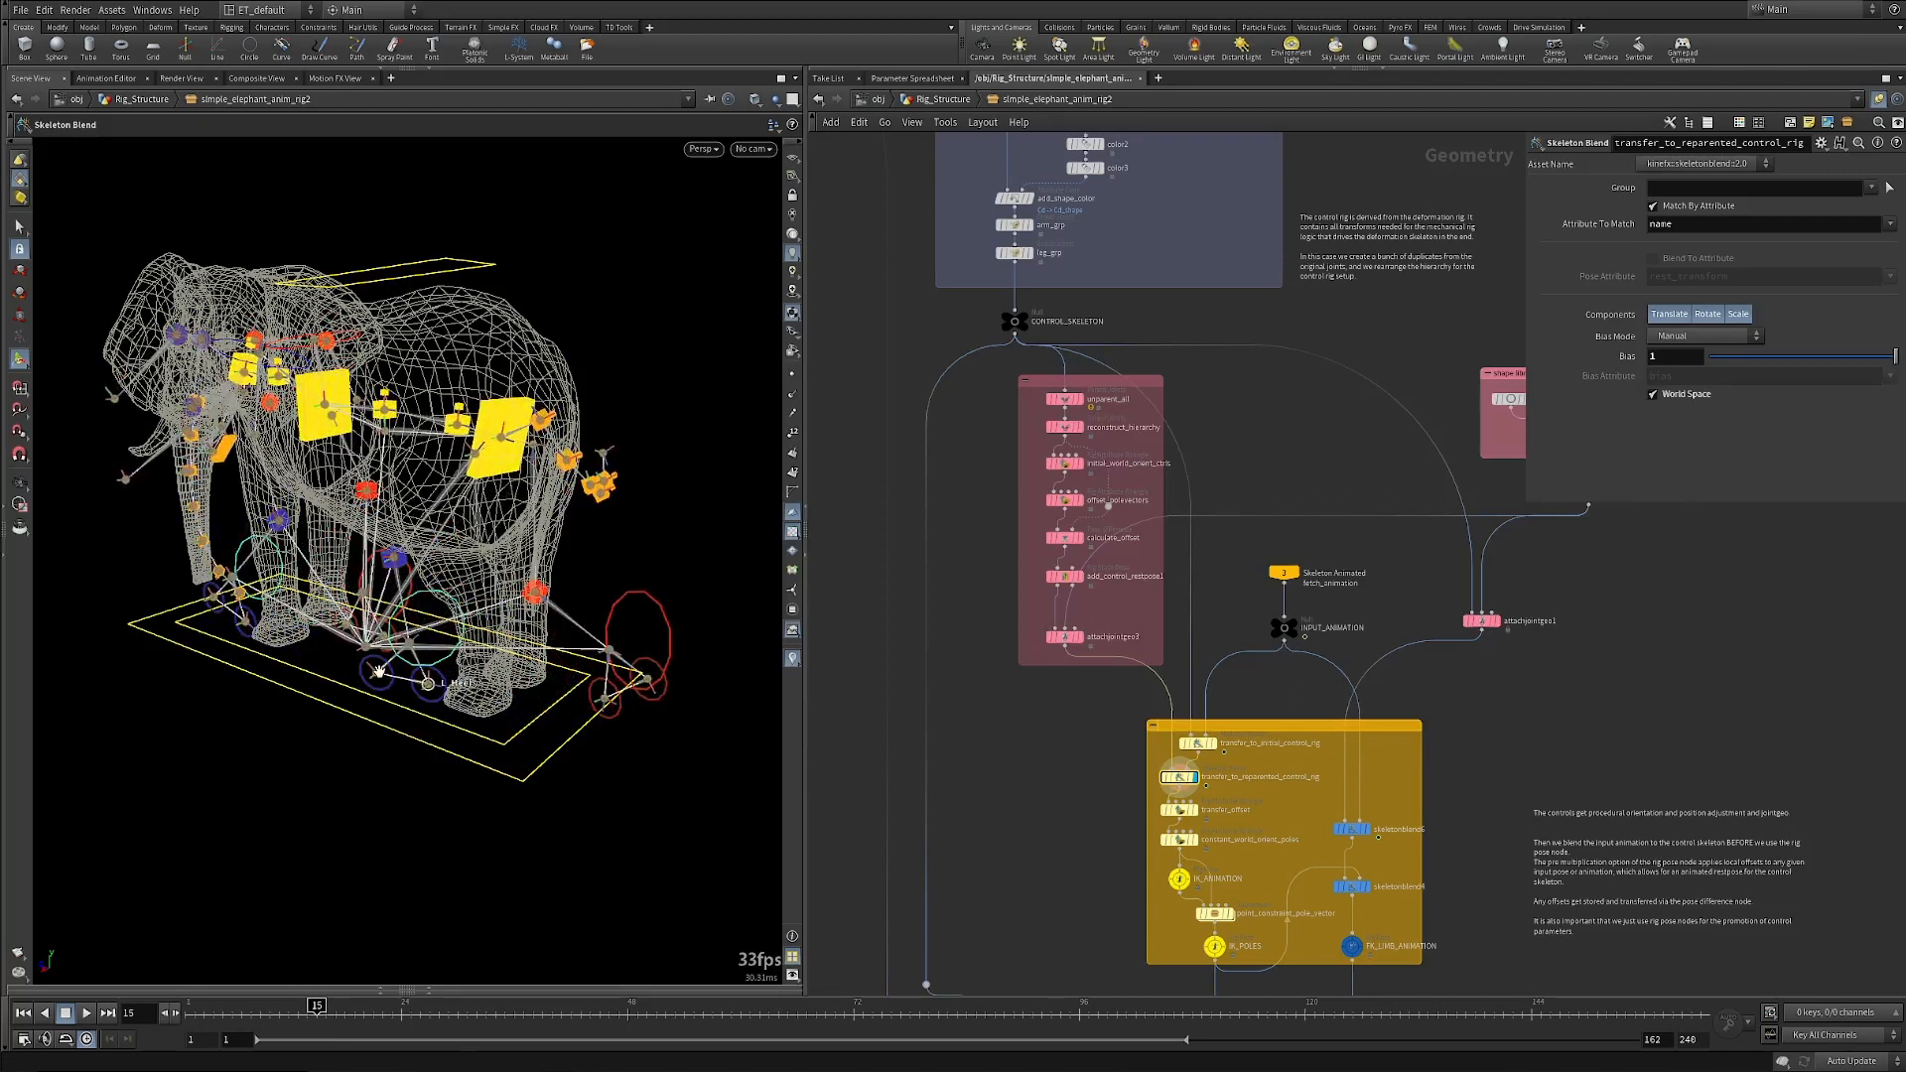
left_click_drag(536, 601, 640, 617)
scroll(428, 609, "up", 3)
key("Return")
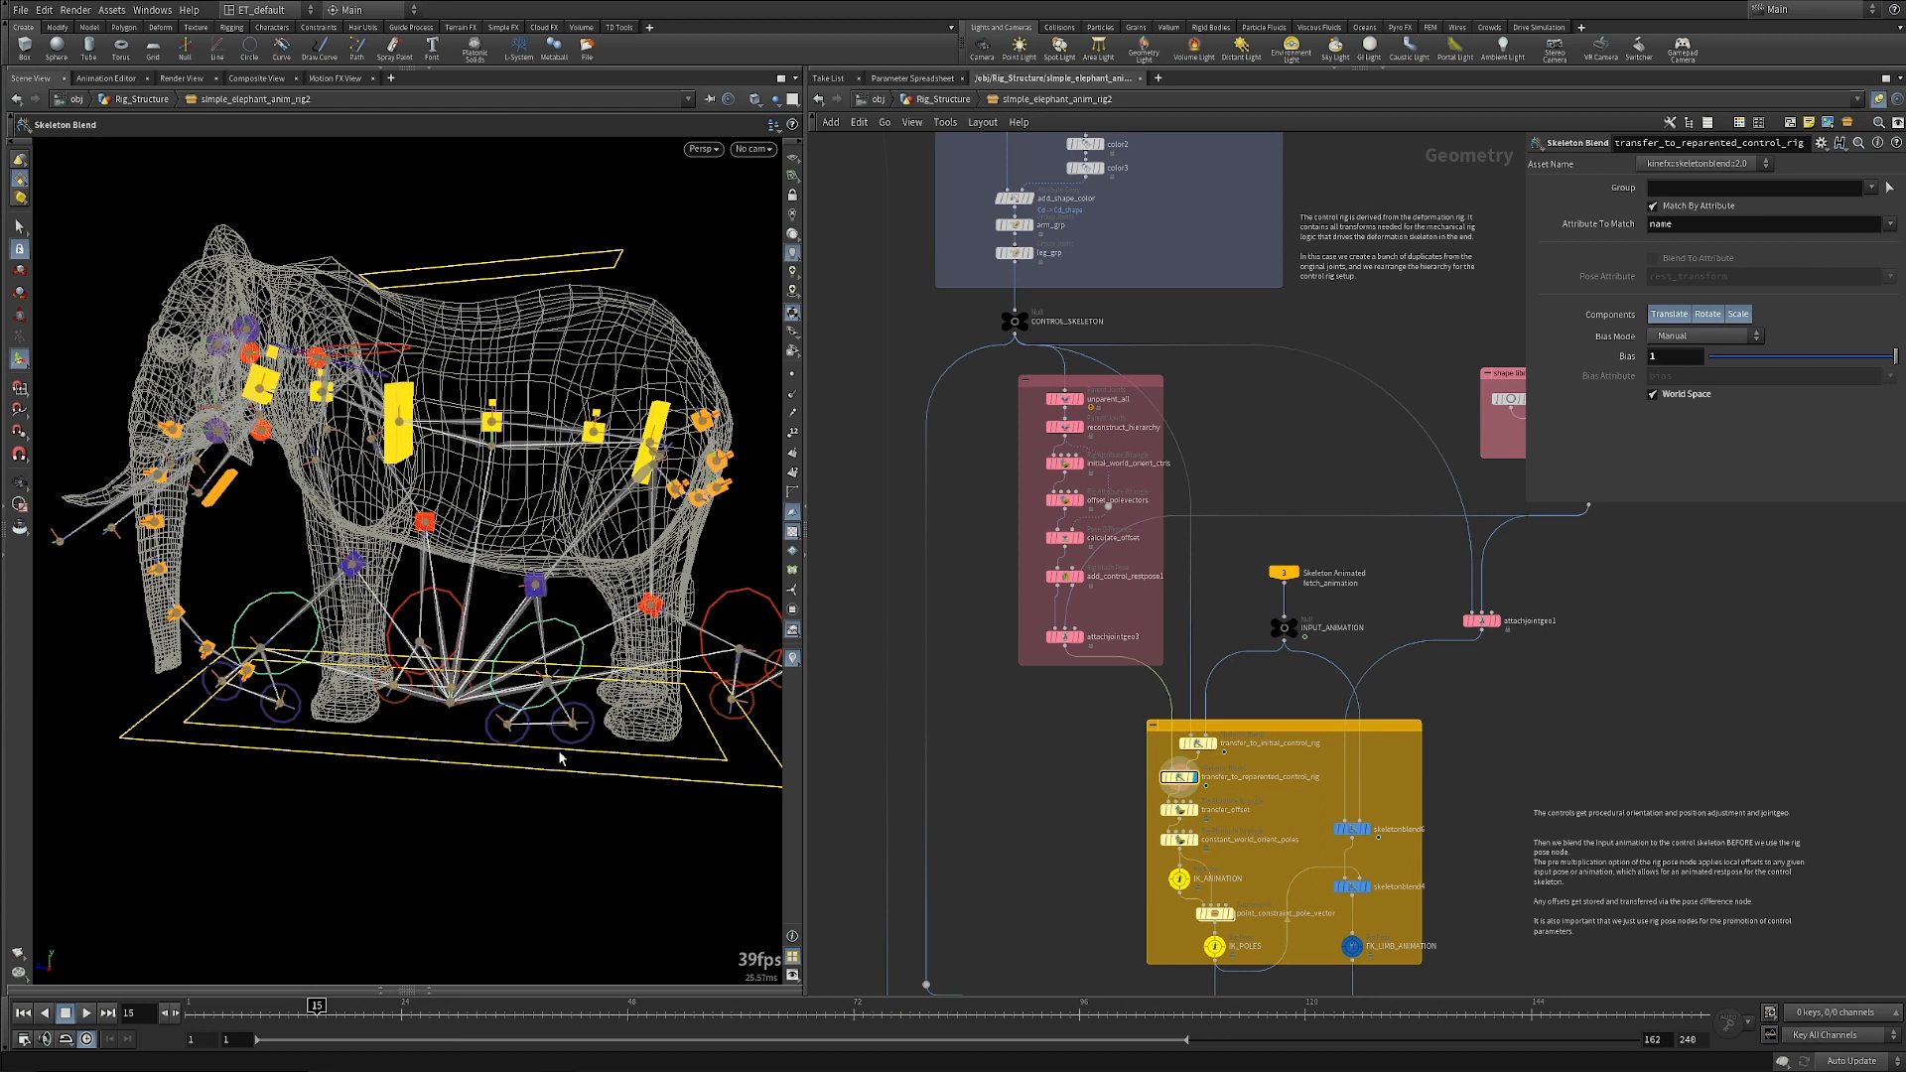
left_click_drag(301, 1012, 365, 1015)
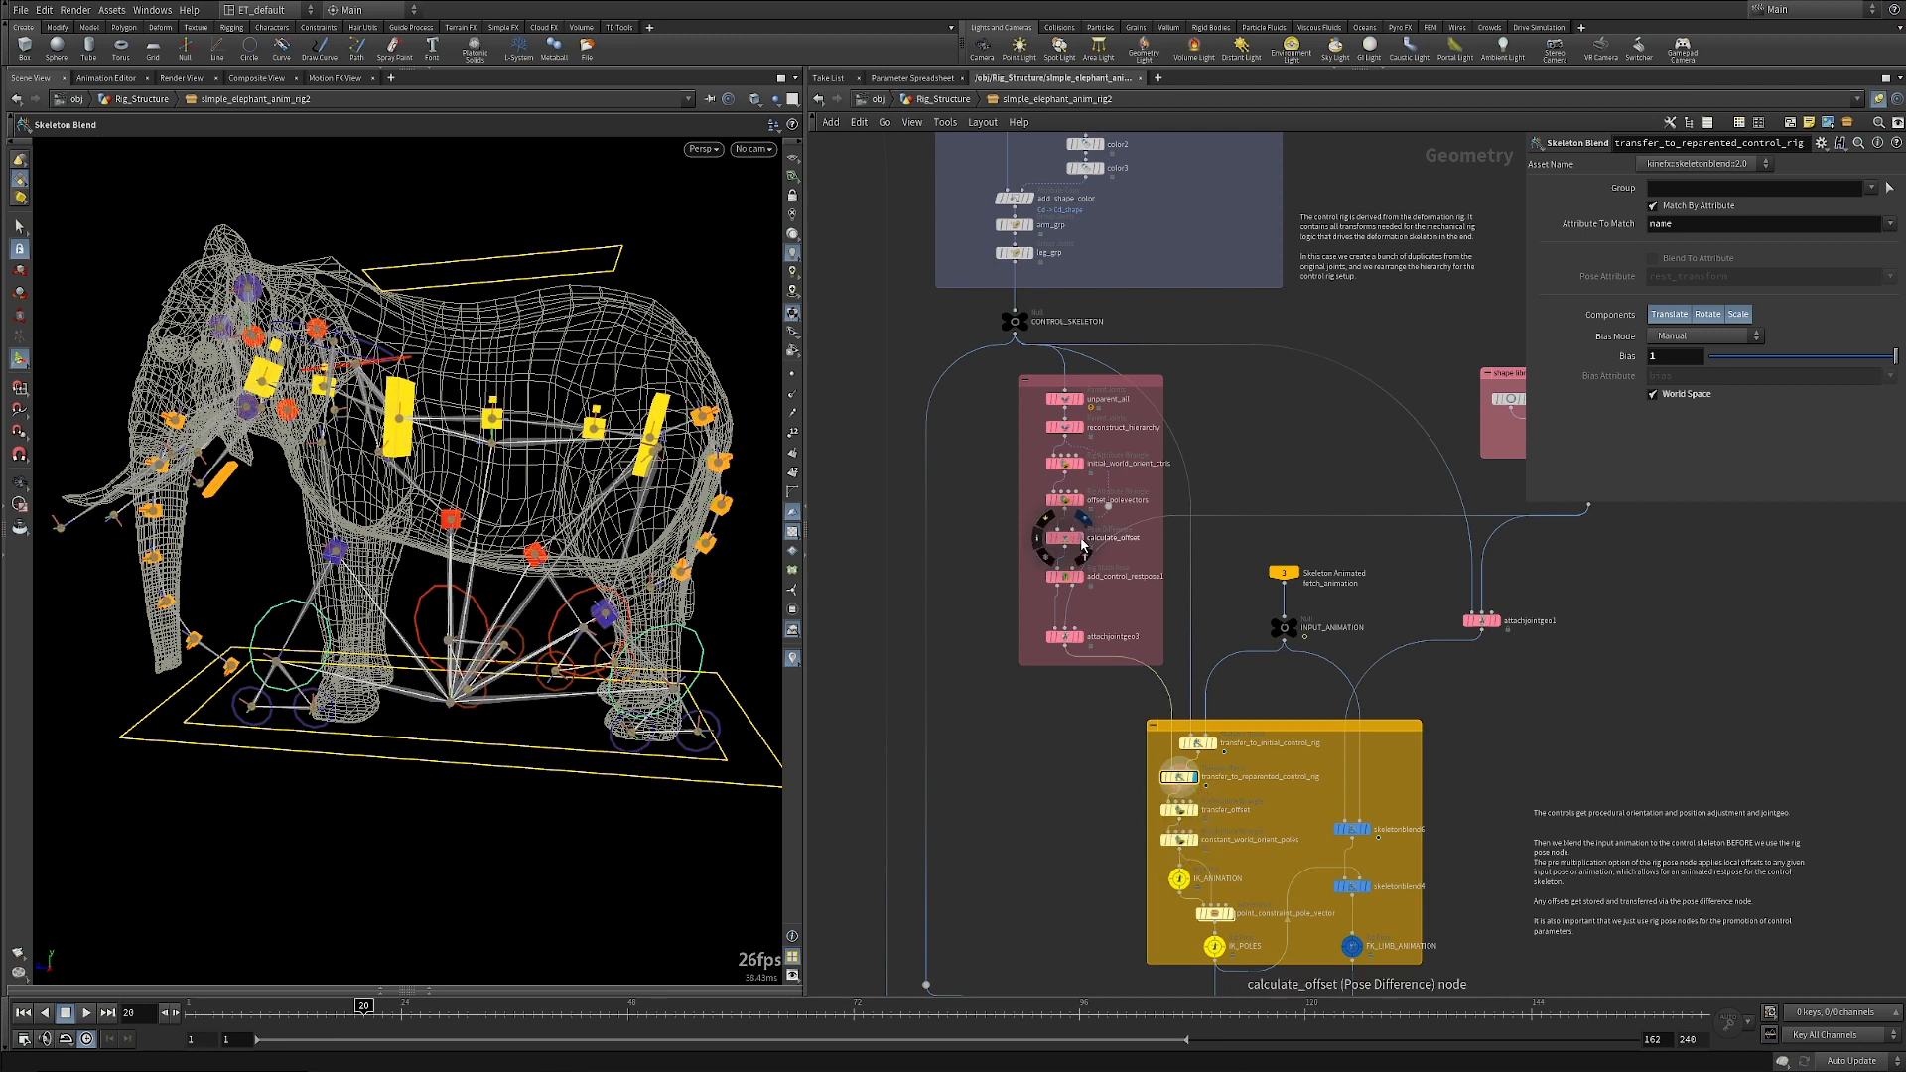
Display calculate_offset, then transfer_offset with its premul expression, and inspect the offset controls around the elephant's legs and feet.
left_click(1083, 545)
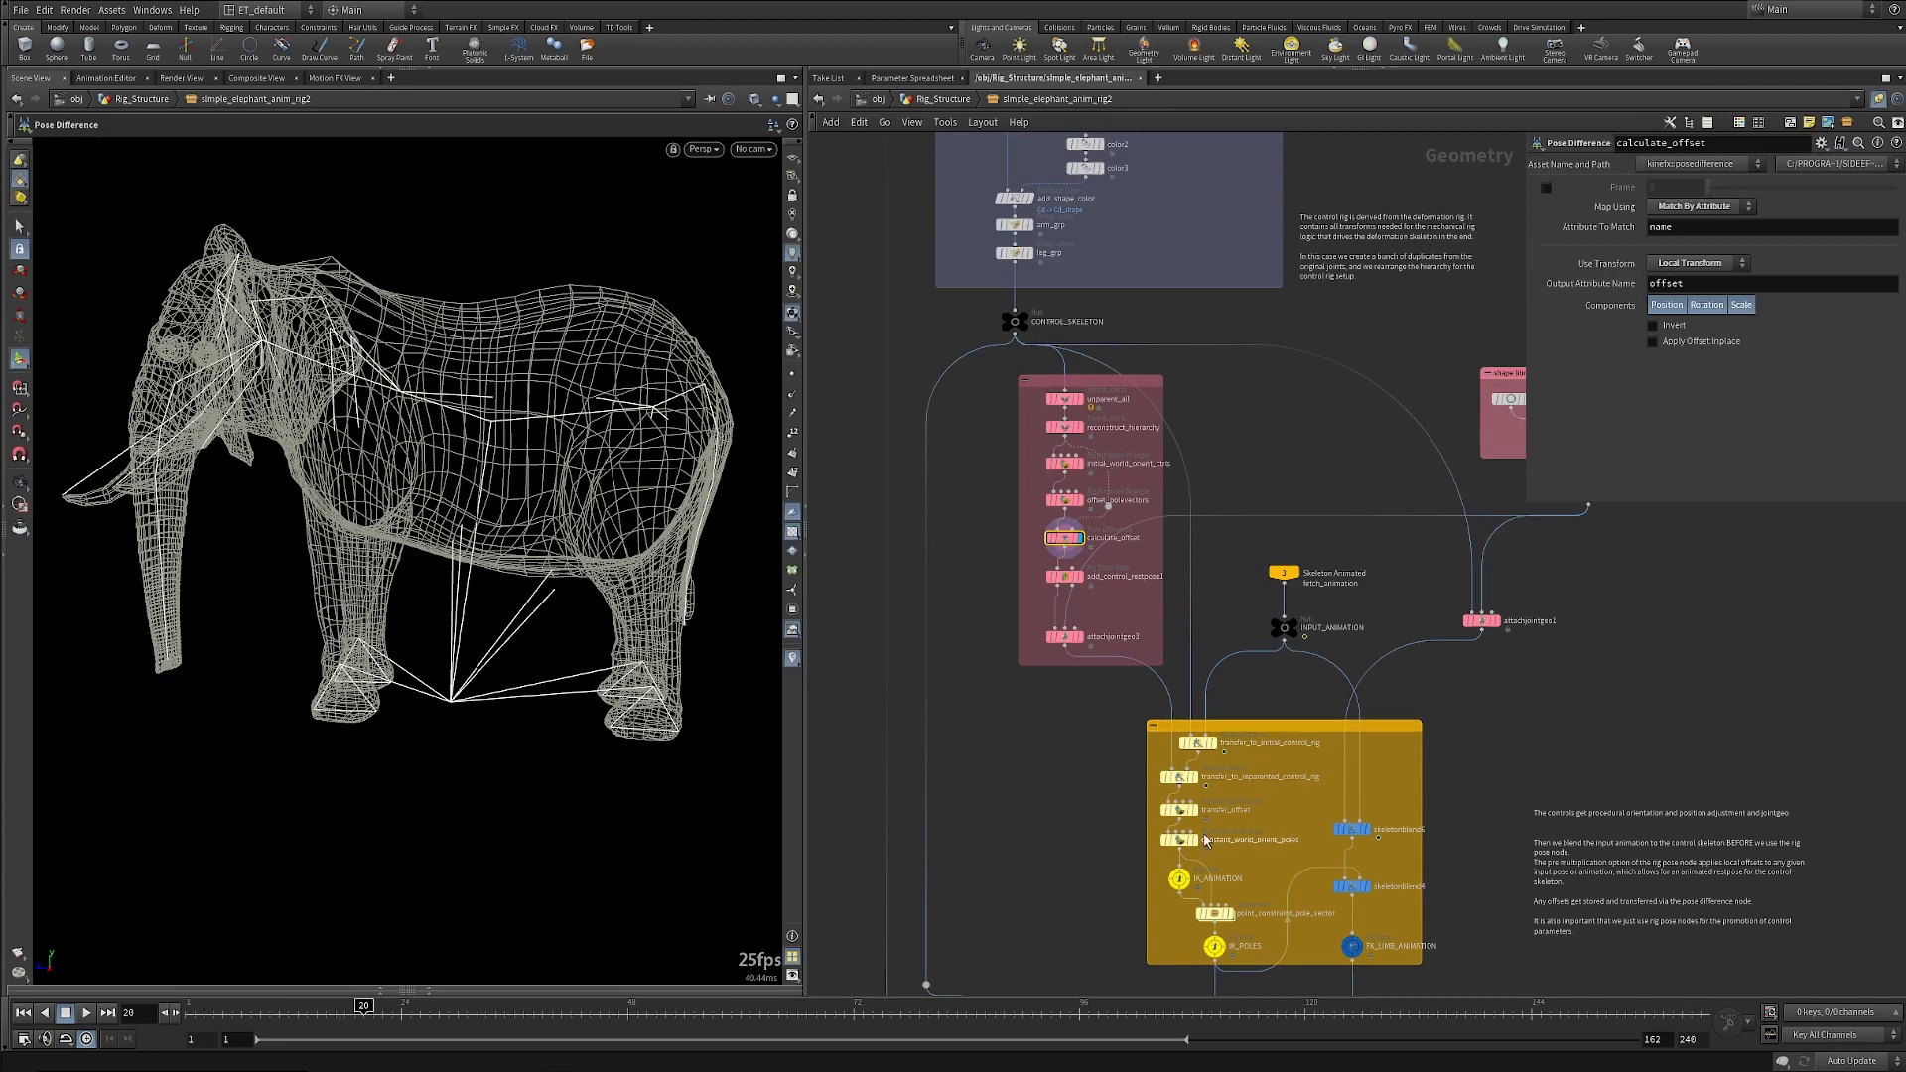
left_click(1197, 812)
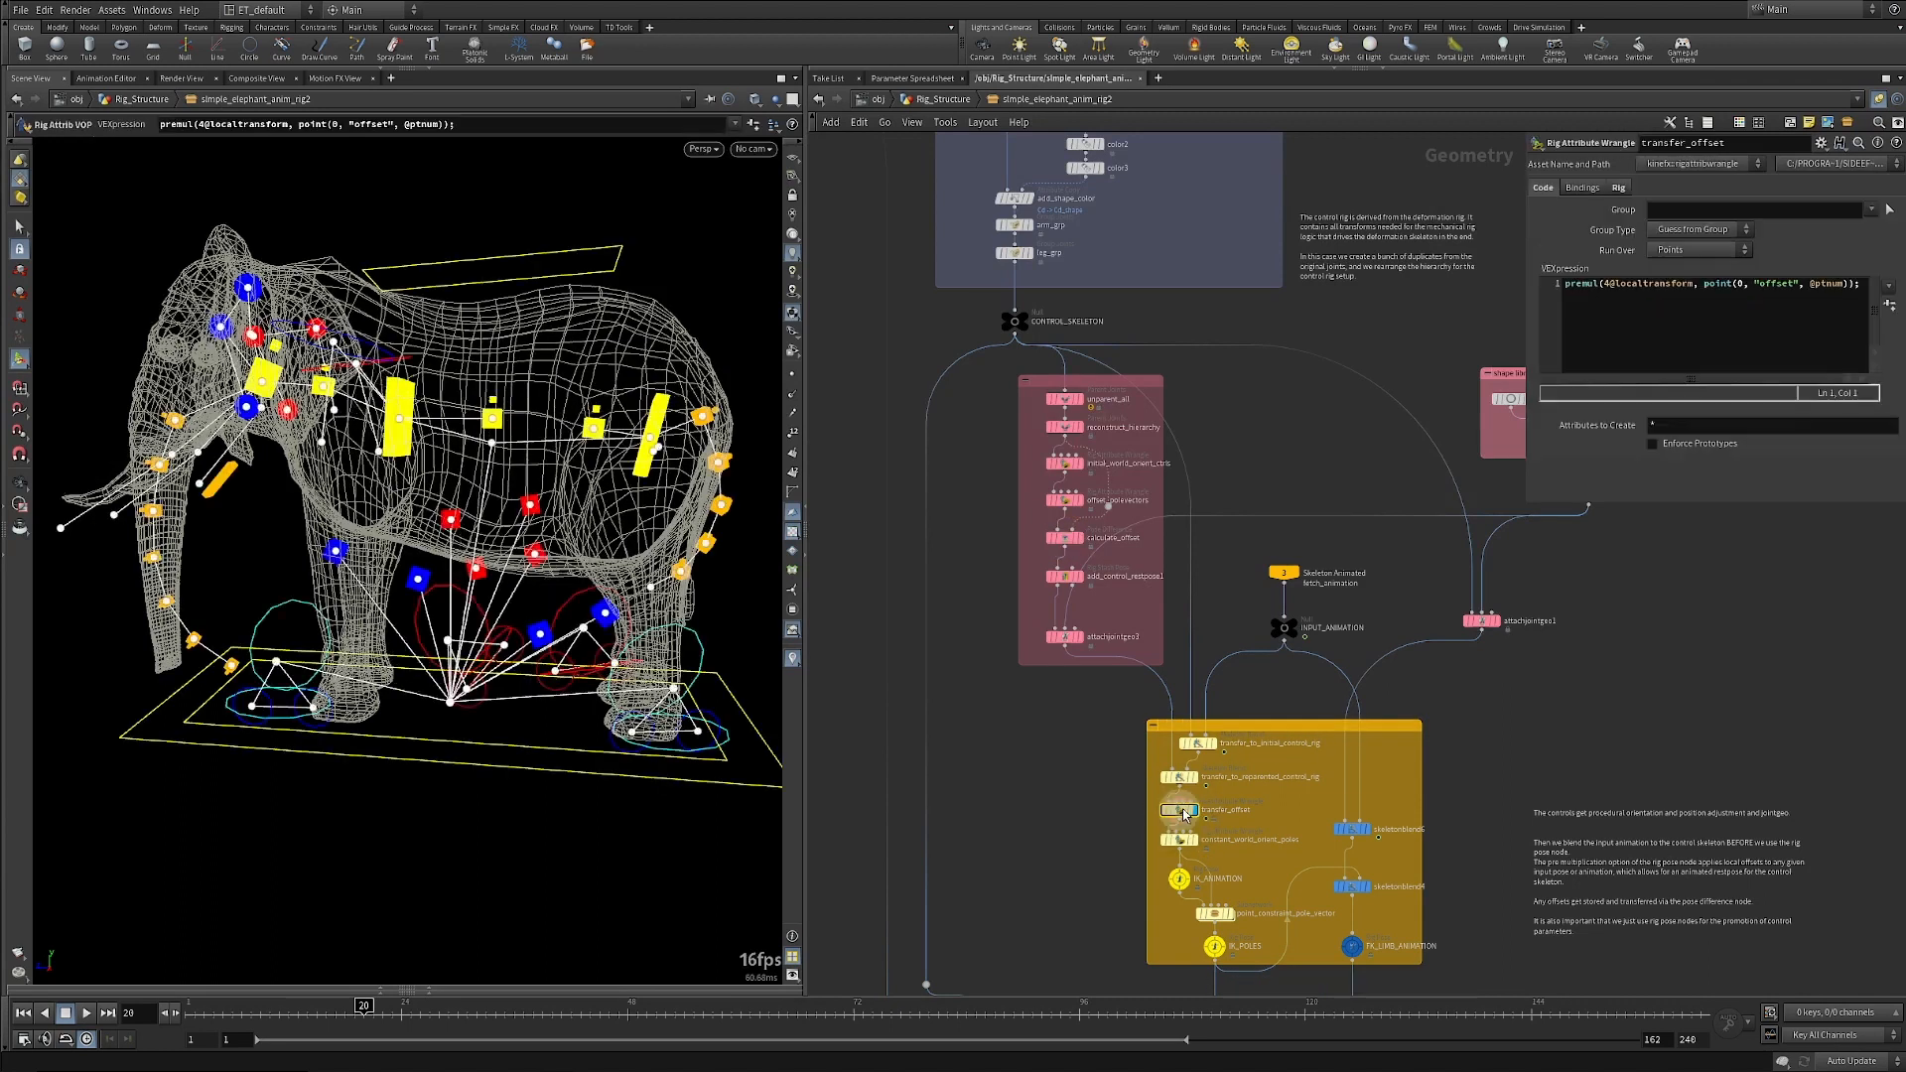
left_click_drag(606, 646, 621, 771, "alt")
middle_click_drag(621, 772, 571, 663, "alt")
right_click_drag(572, 663, 623, 677, "alt")
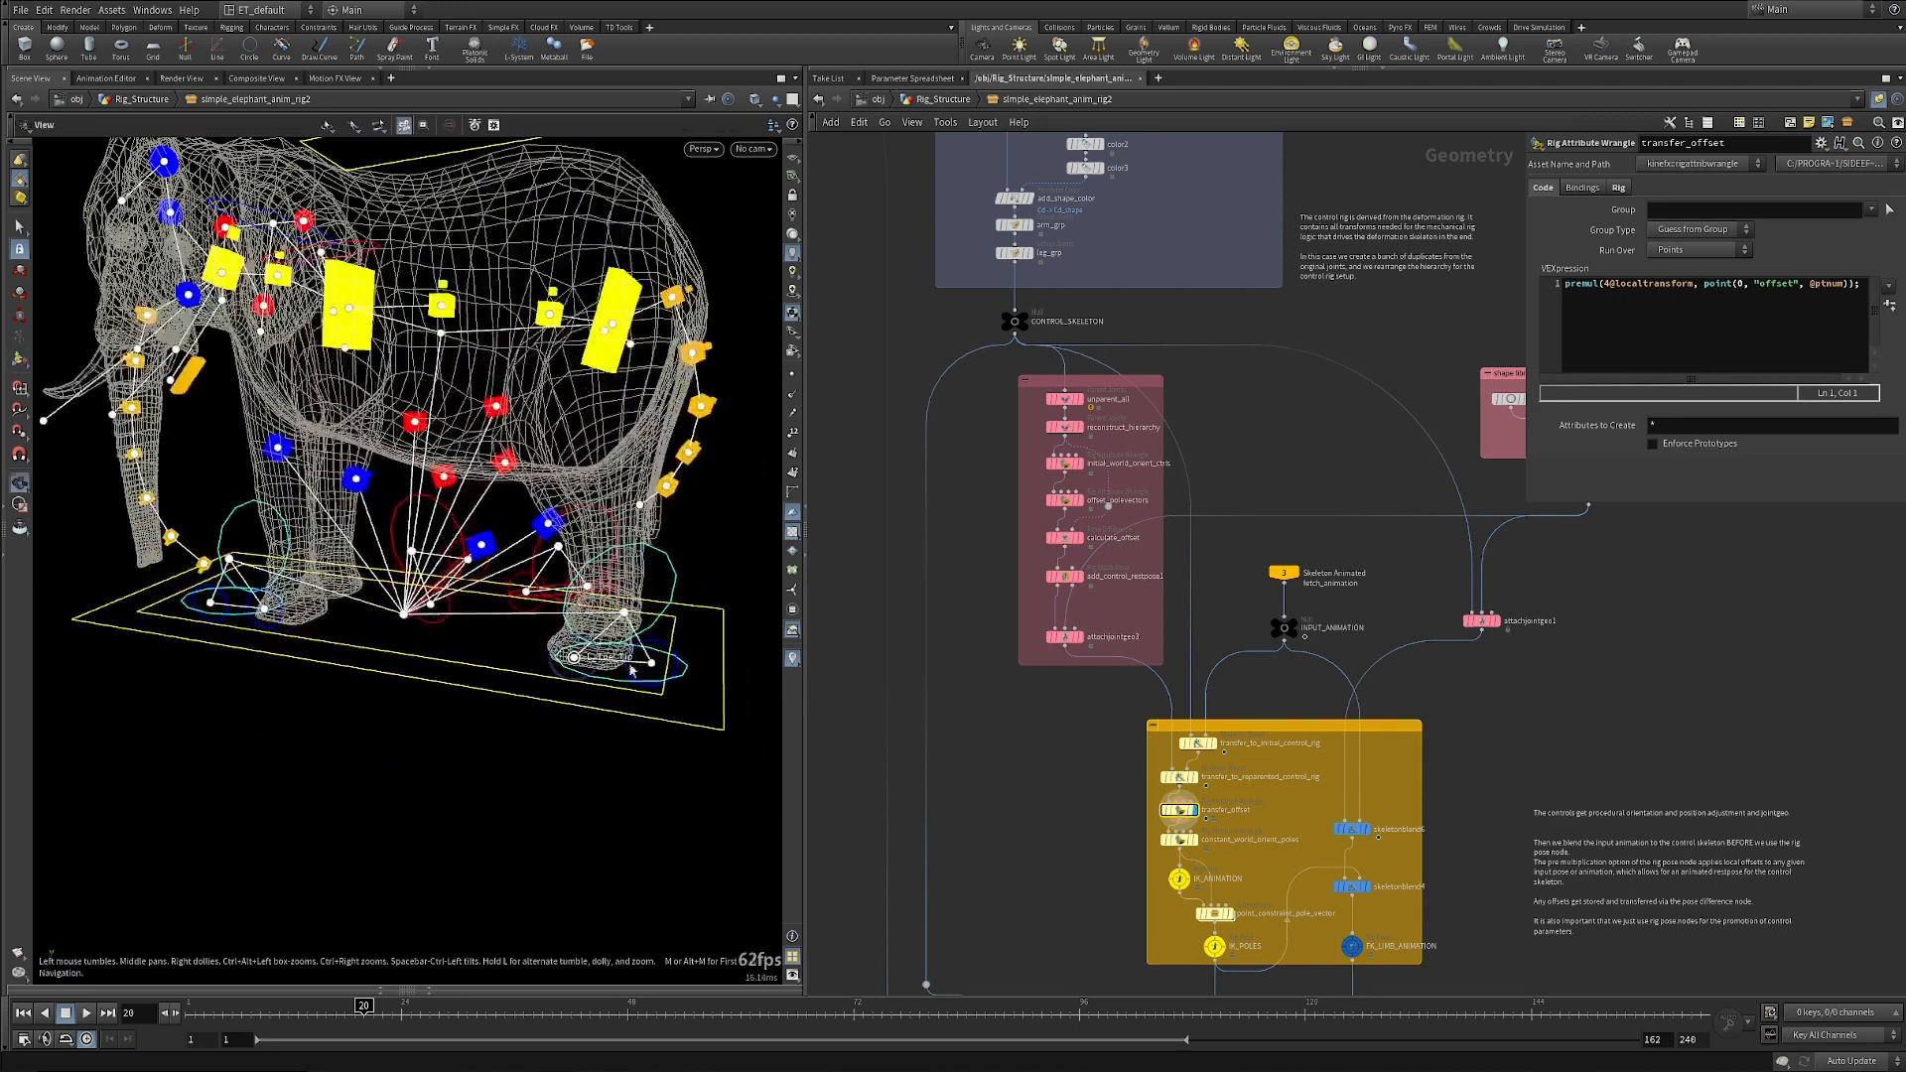
left_click_drag(623, 677, 606, 685, "alt")
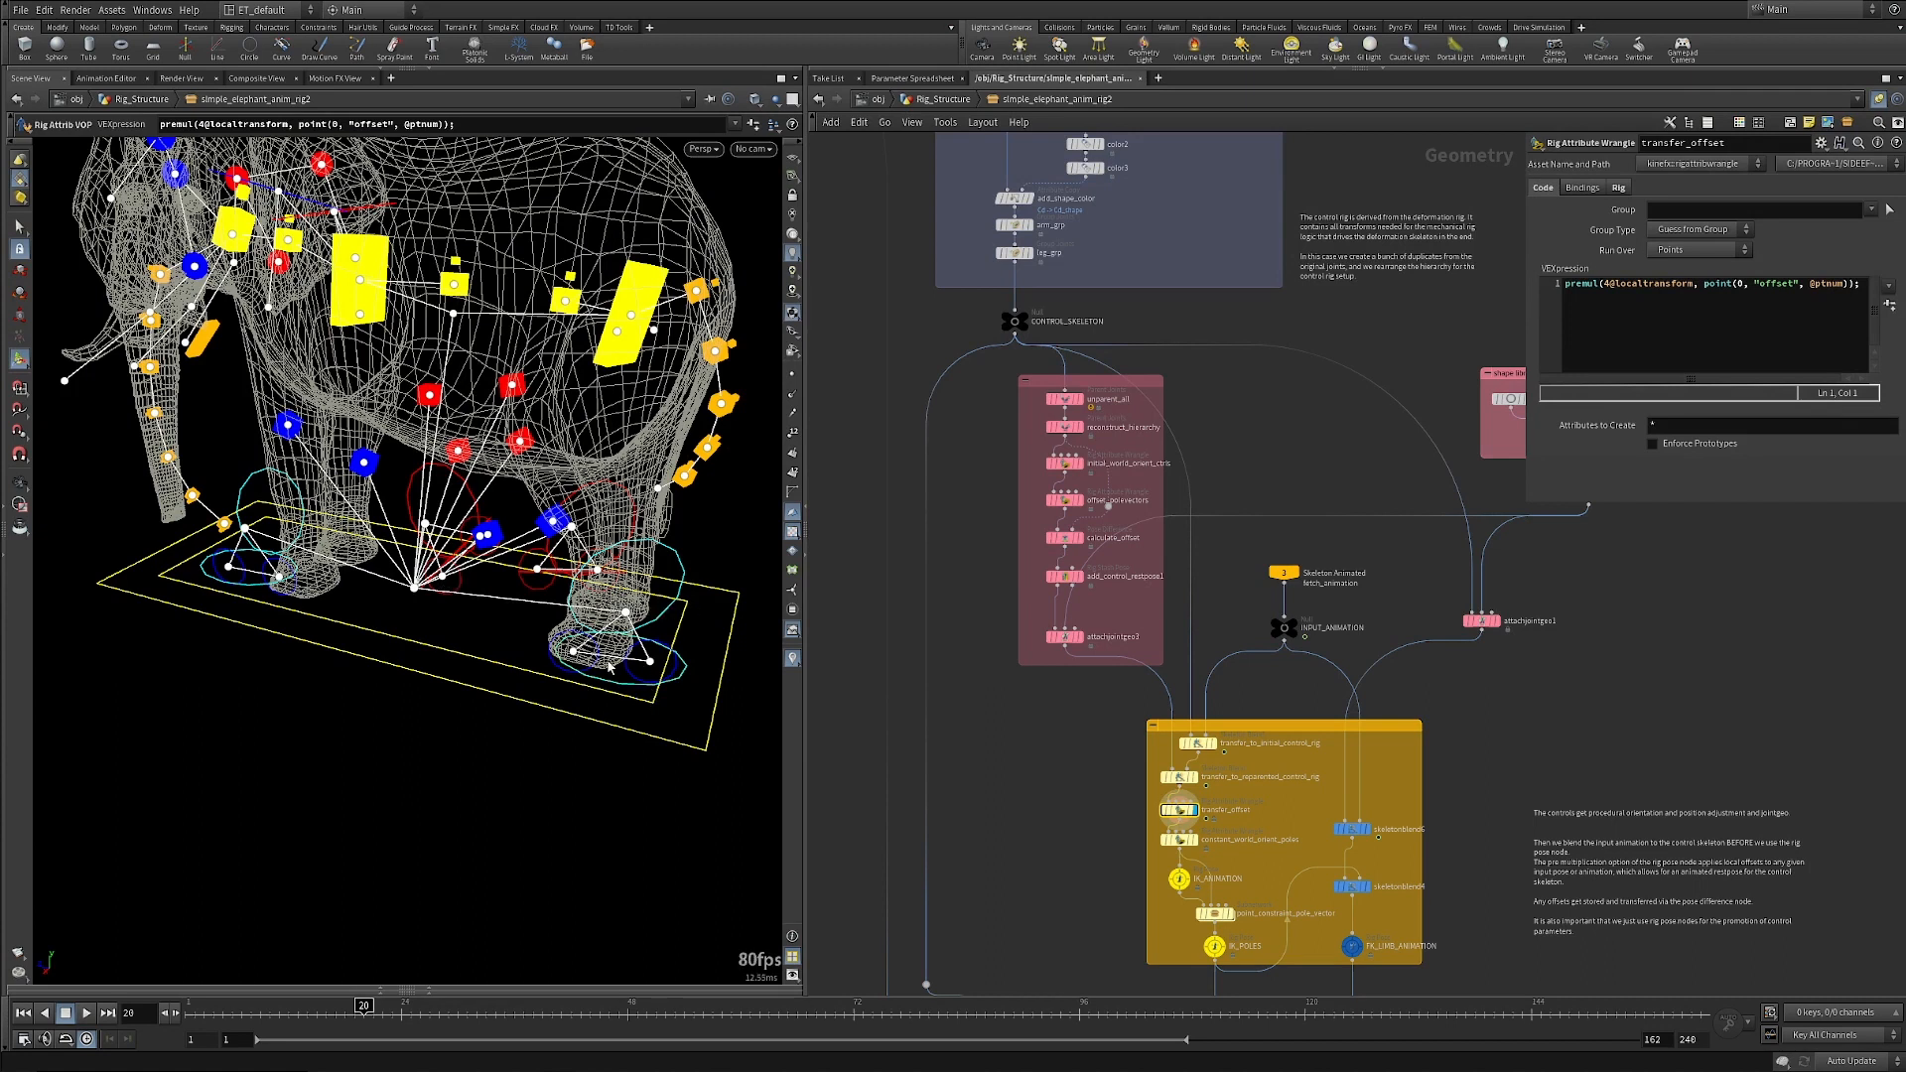
key("Escape")
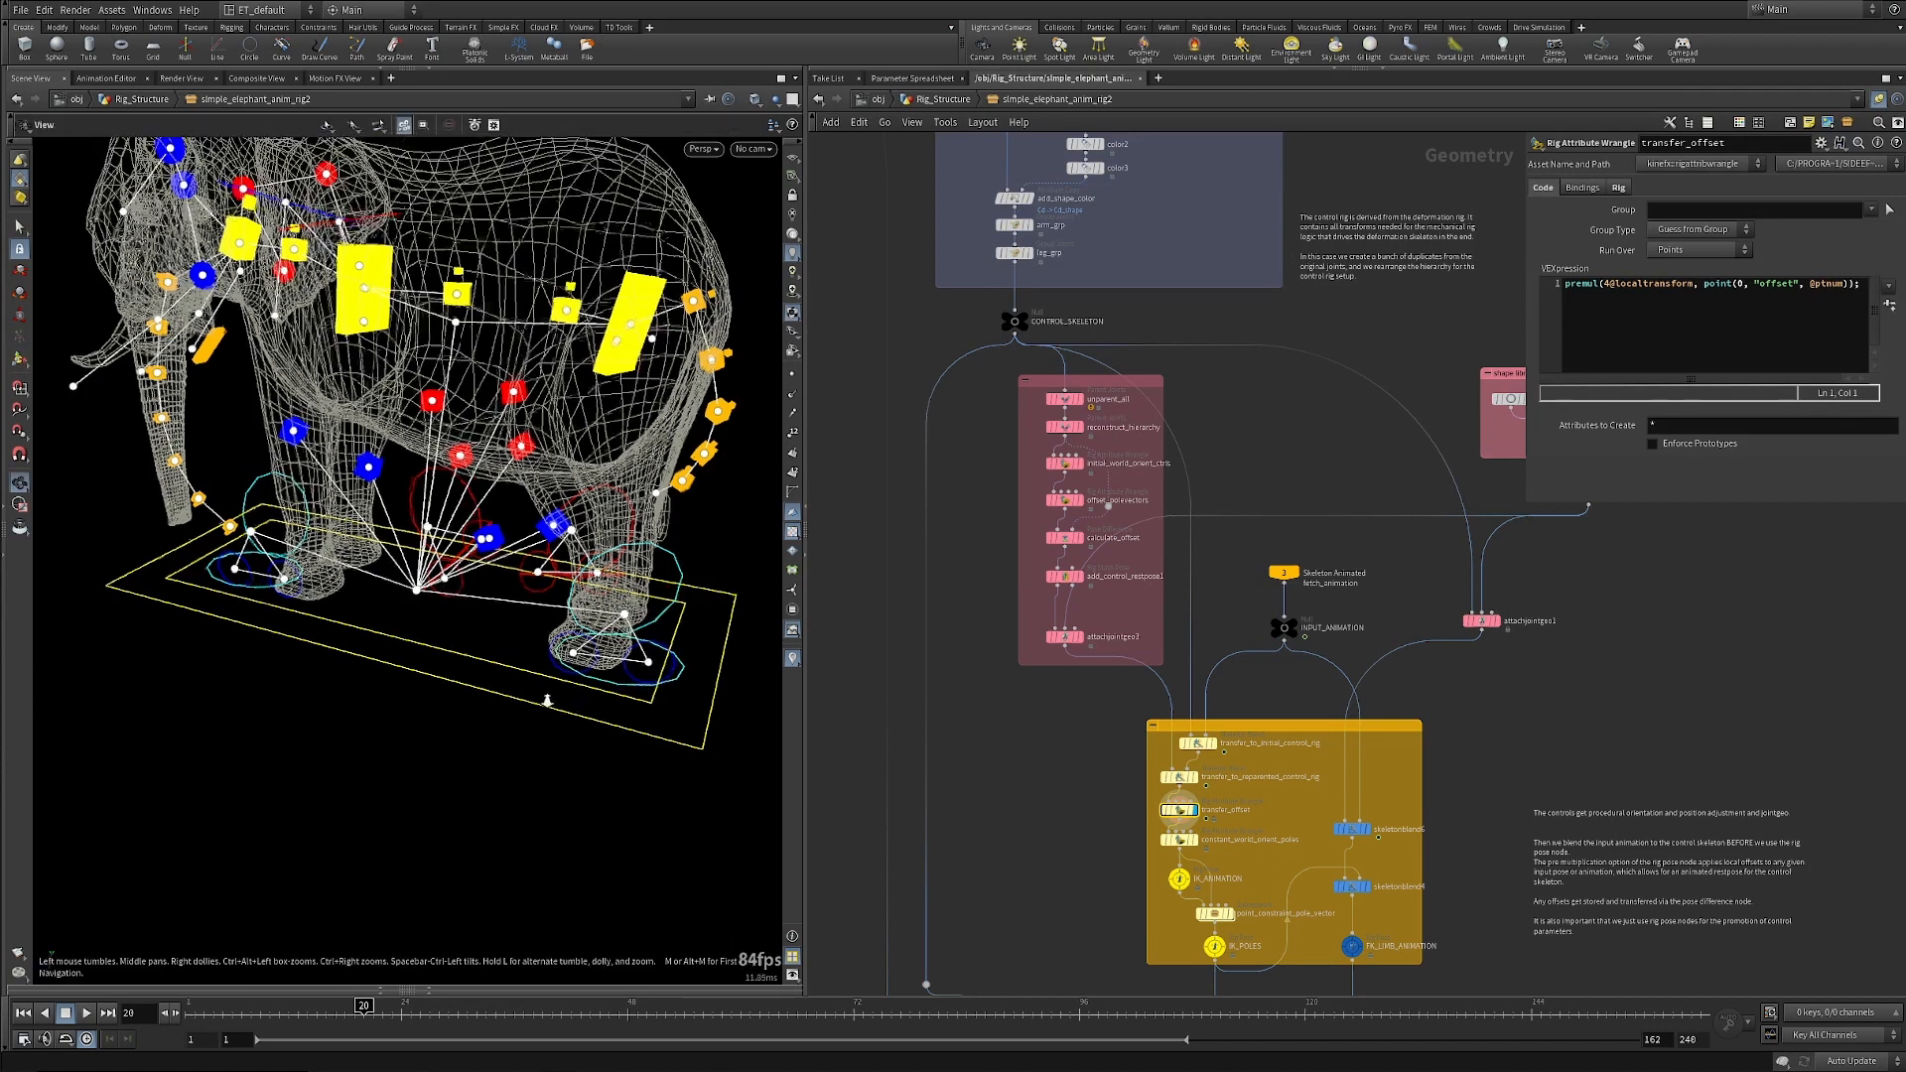
left_click_drag(666, 583, 638, 543)
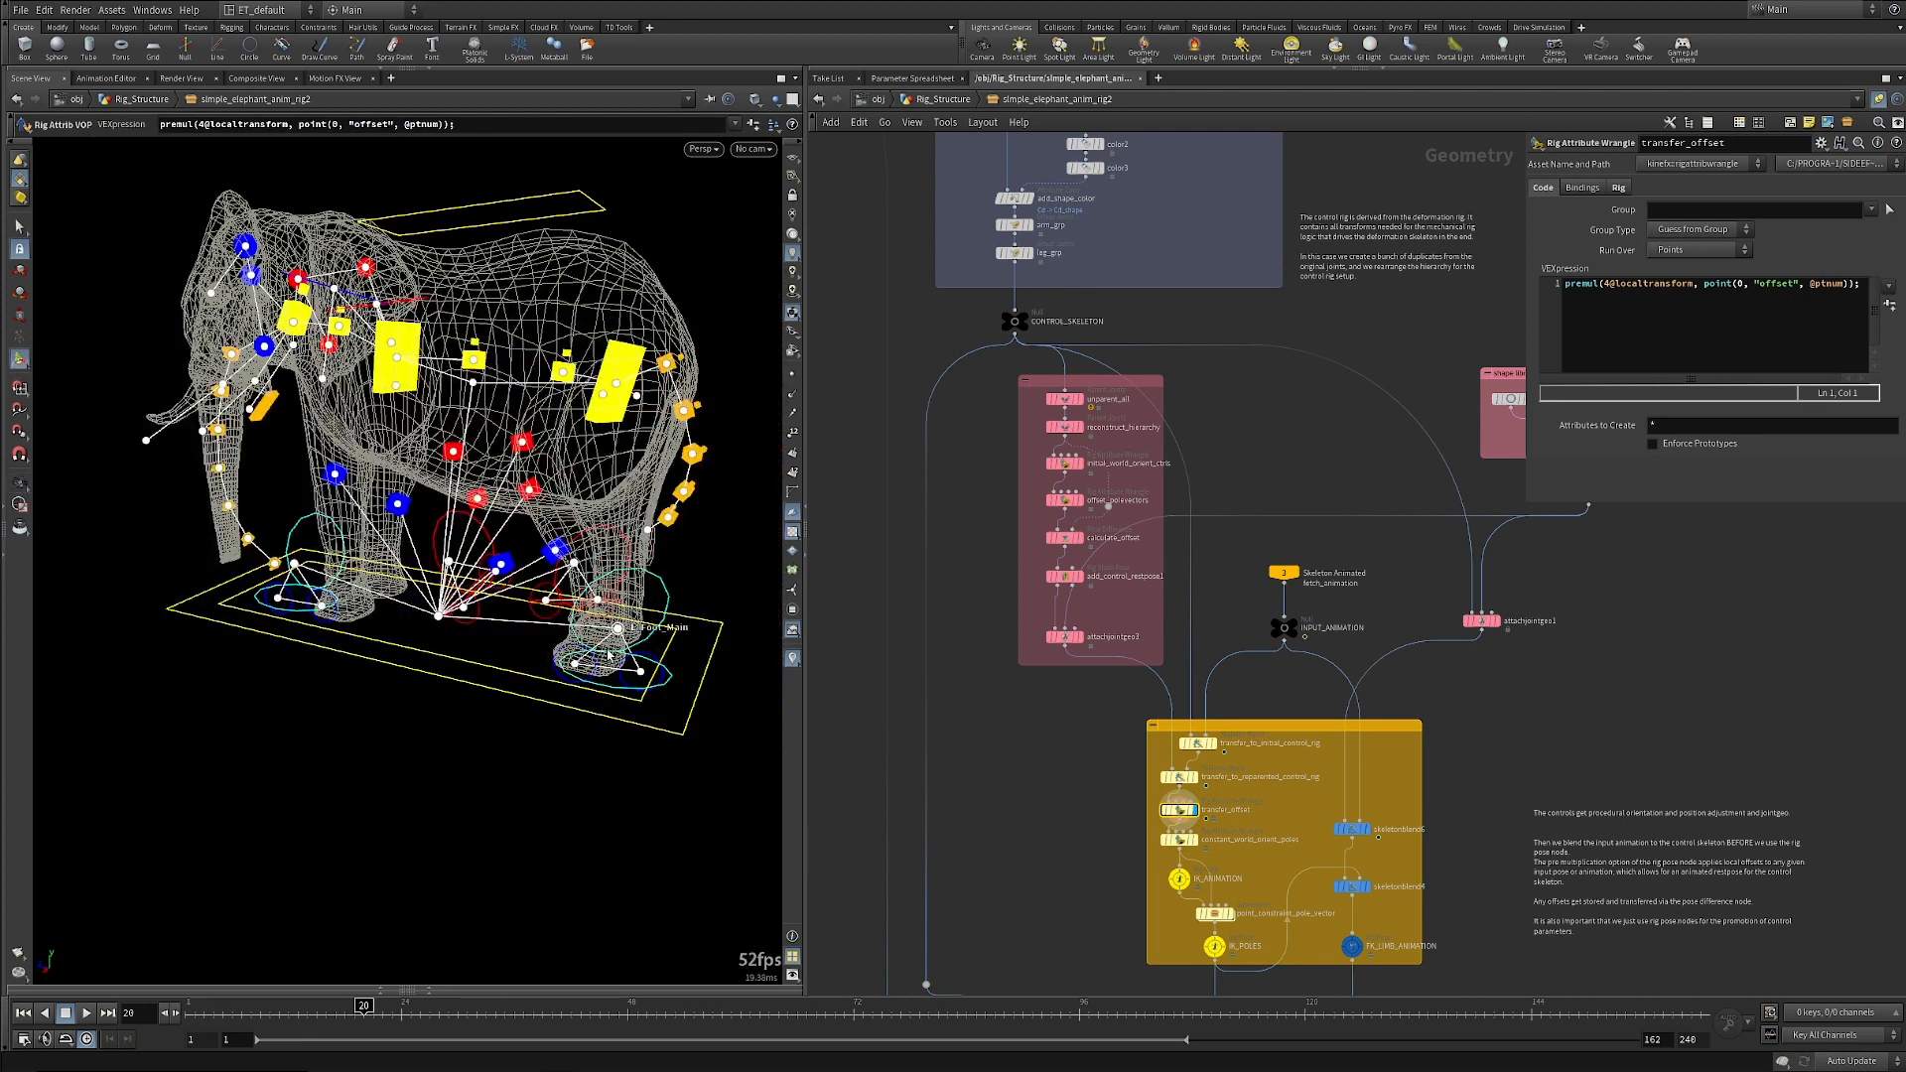
key("Escape")
left_click_drag(611, 660, 581, 567)
Add a Visualize Rig node fed by transfer_offset, display it, and scrub the animation to frame 19.
scroll(1061, 916, "up", 3)
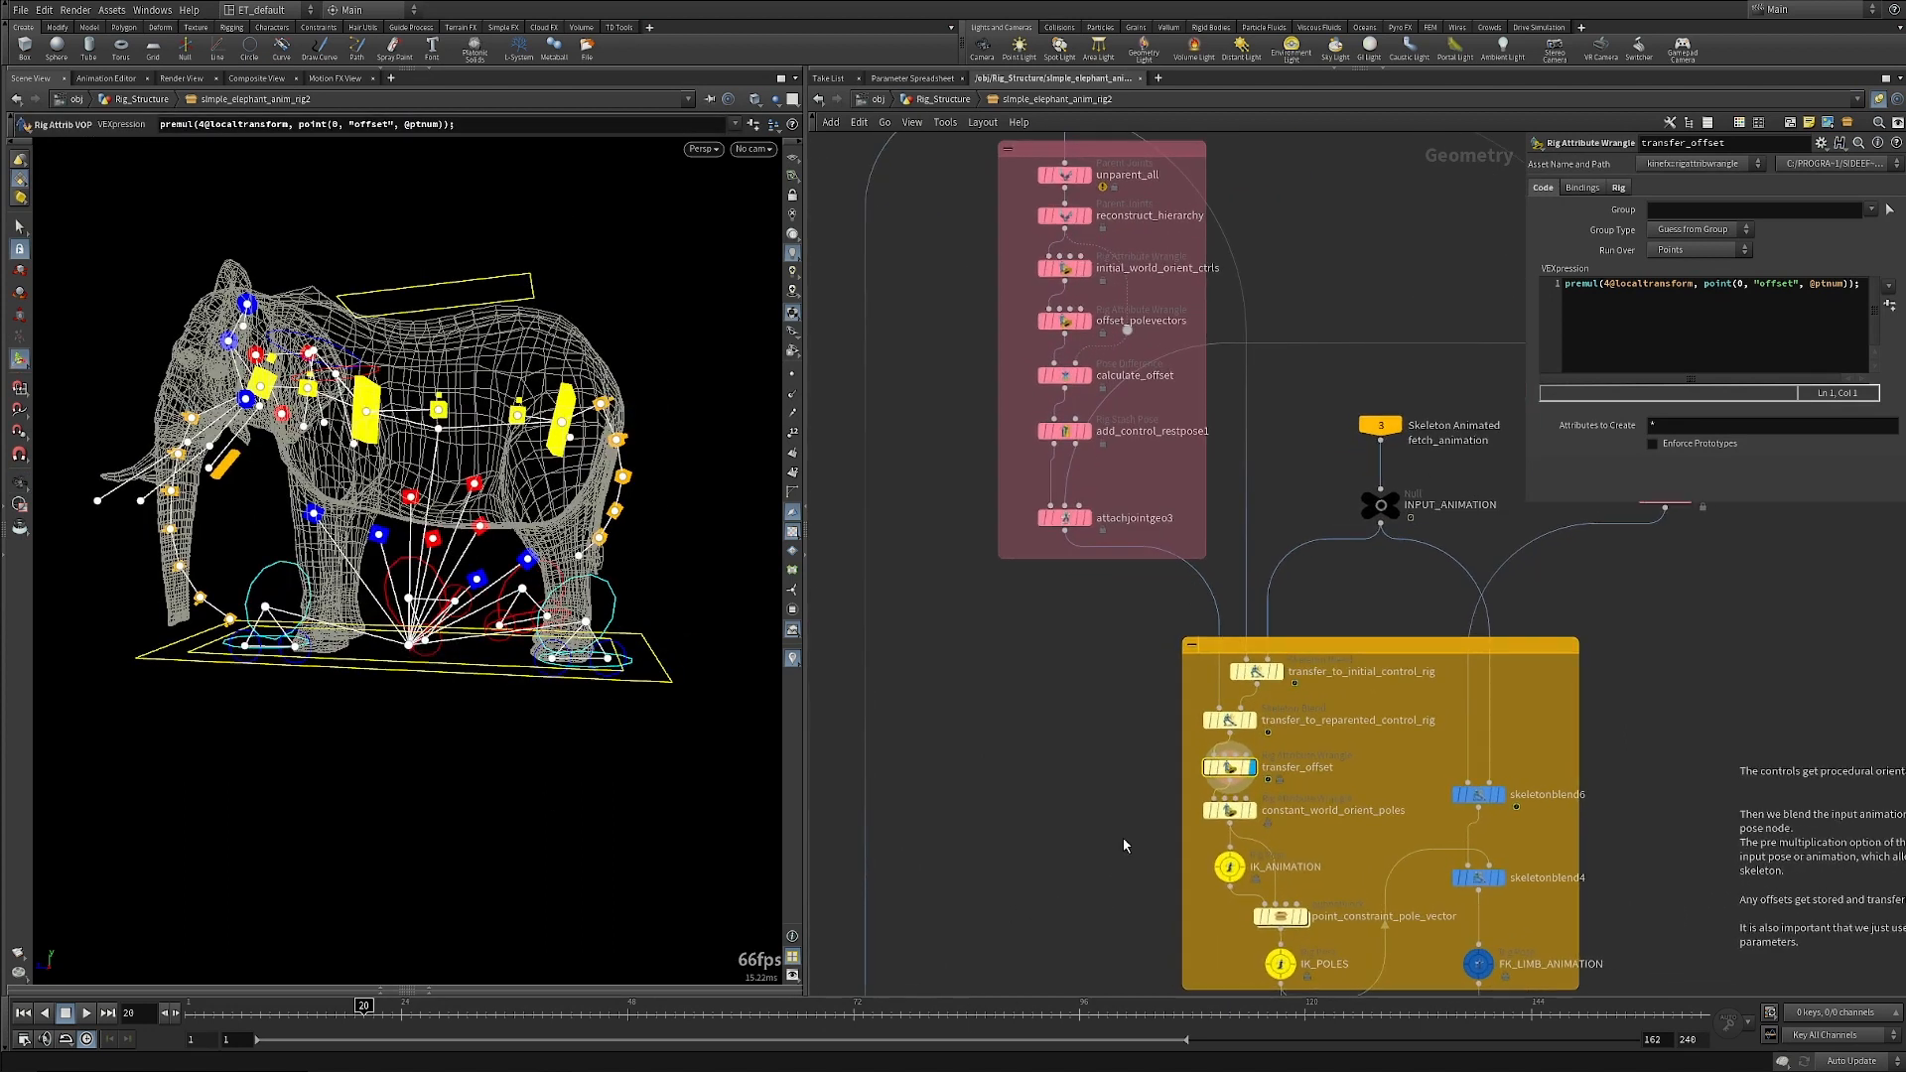
key("Tab")
type("rigv")
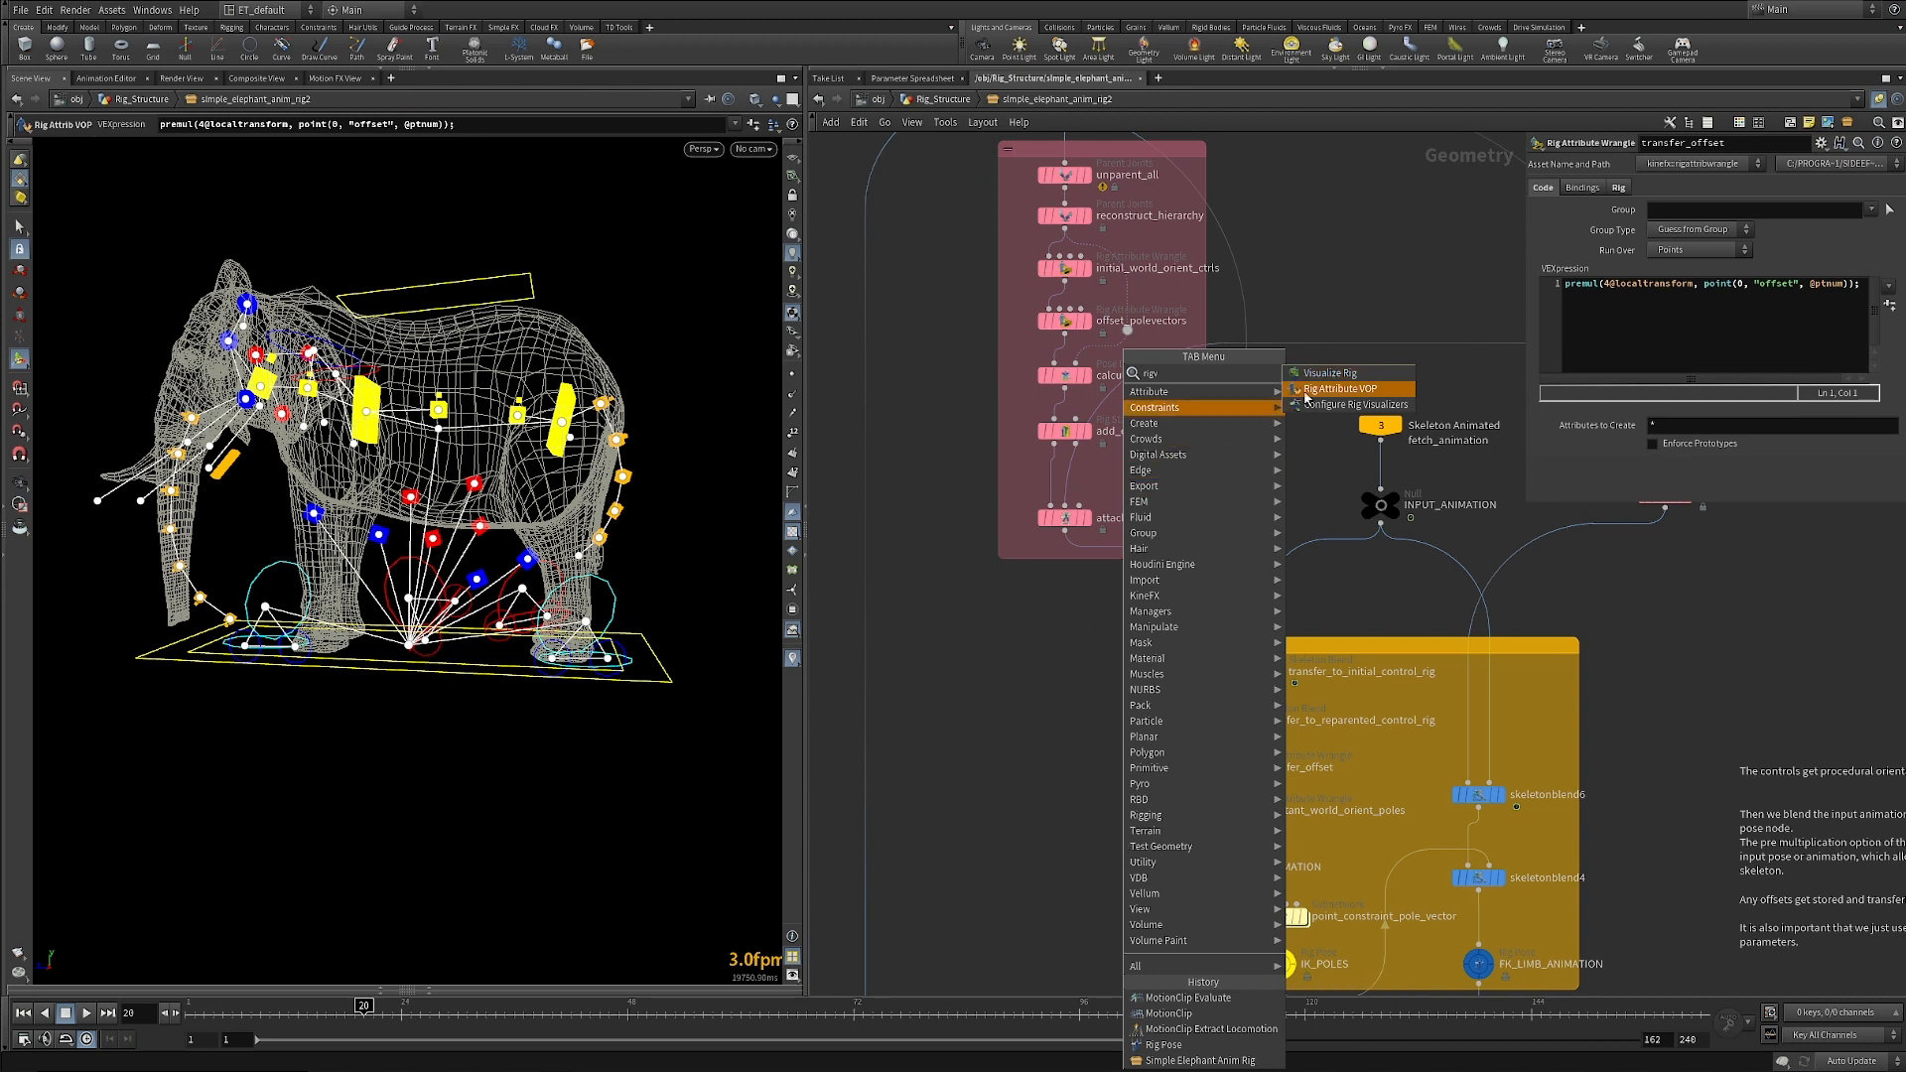
key("Return")
left_click(1117, 825)
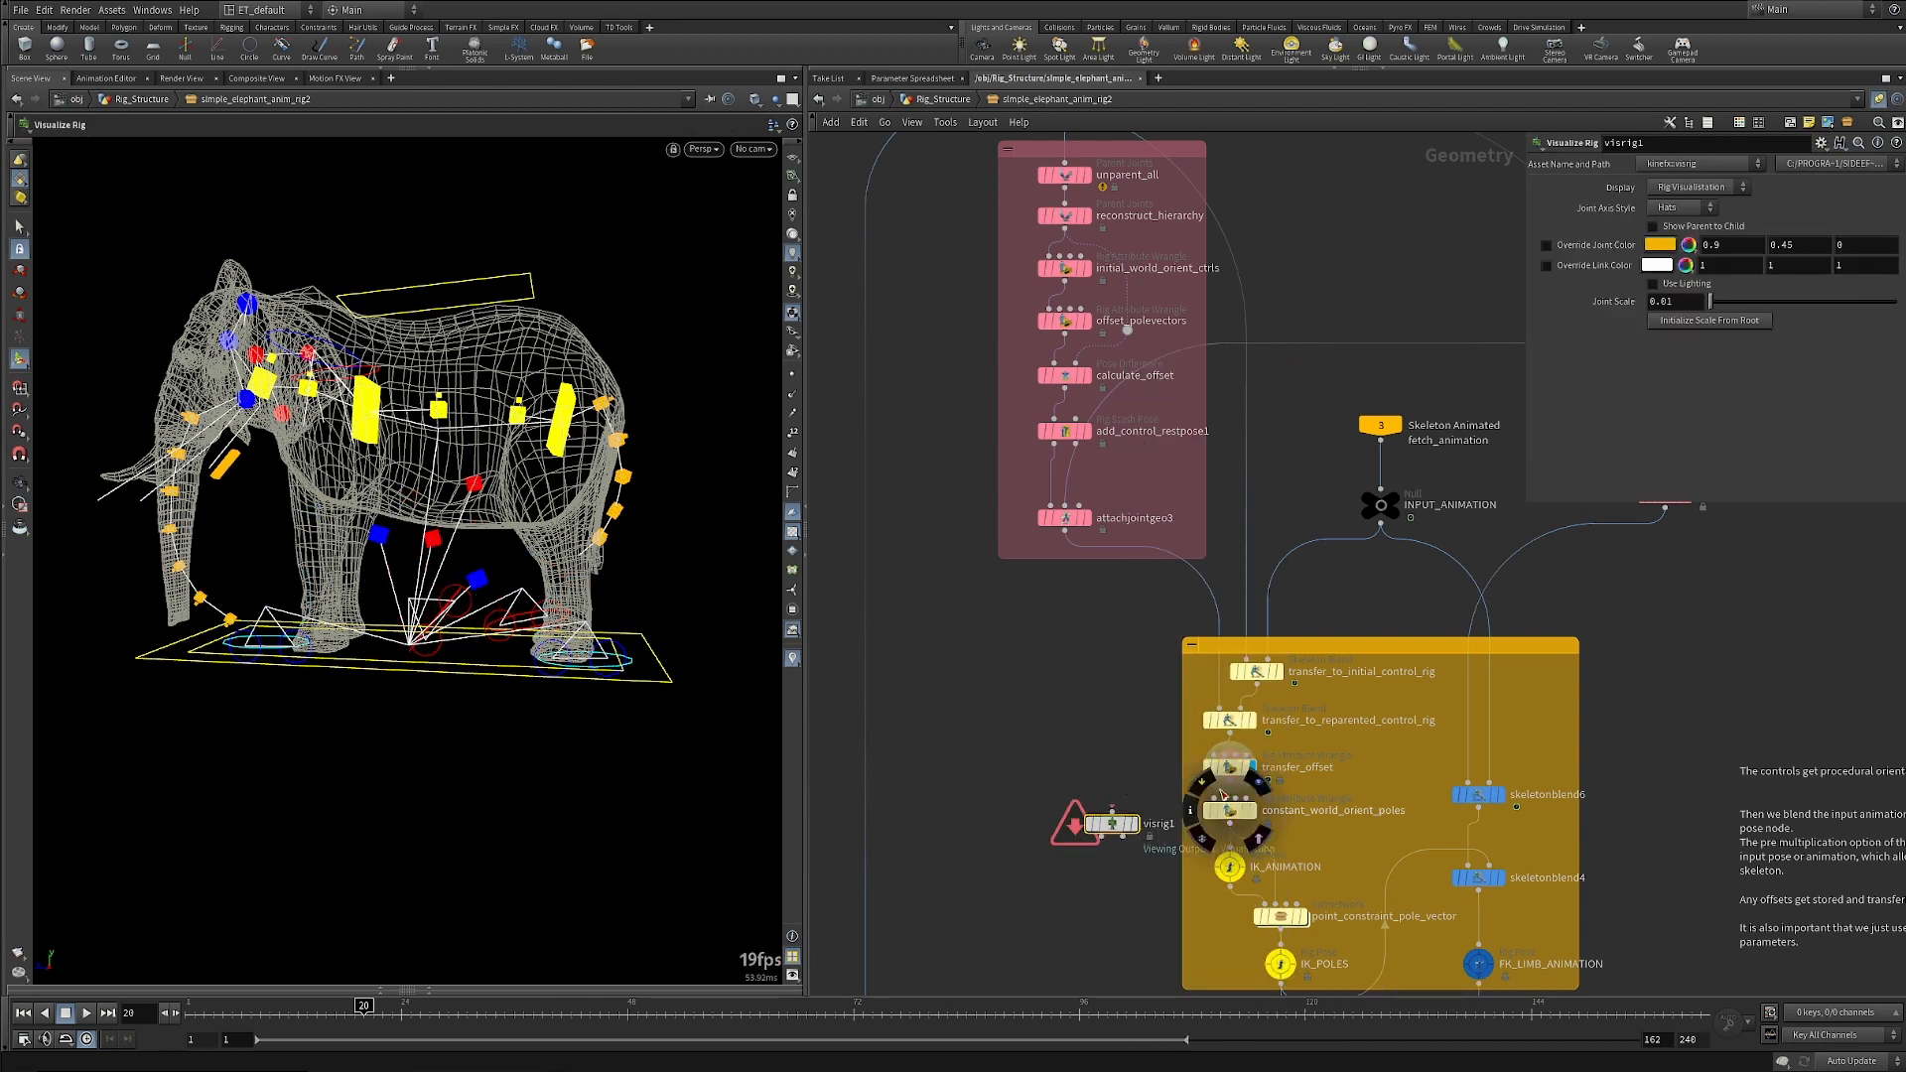
left_click_drag(1229, 782, 1112, 809)
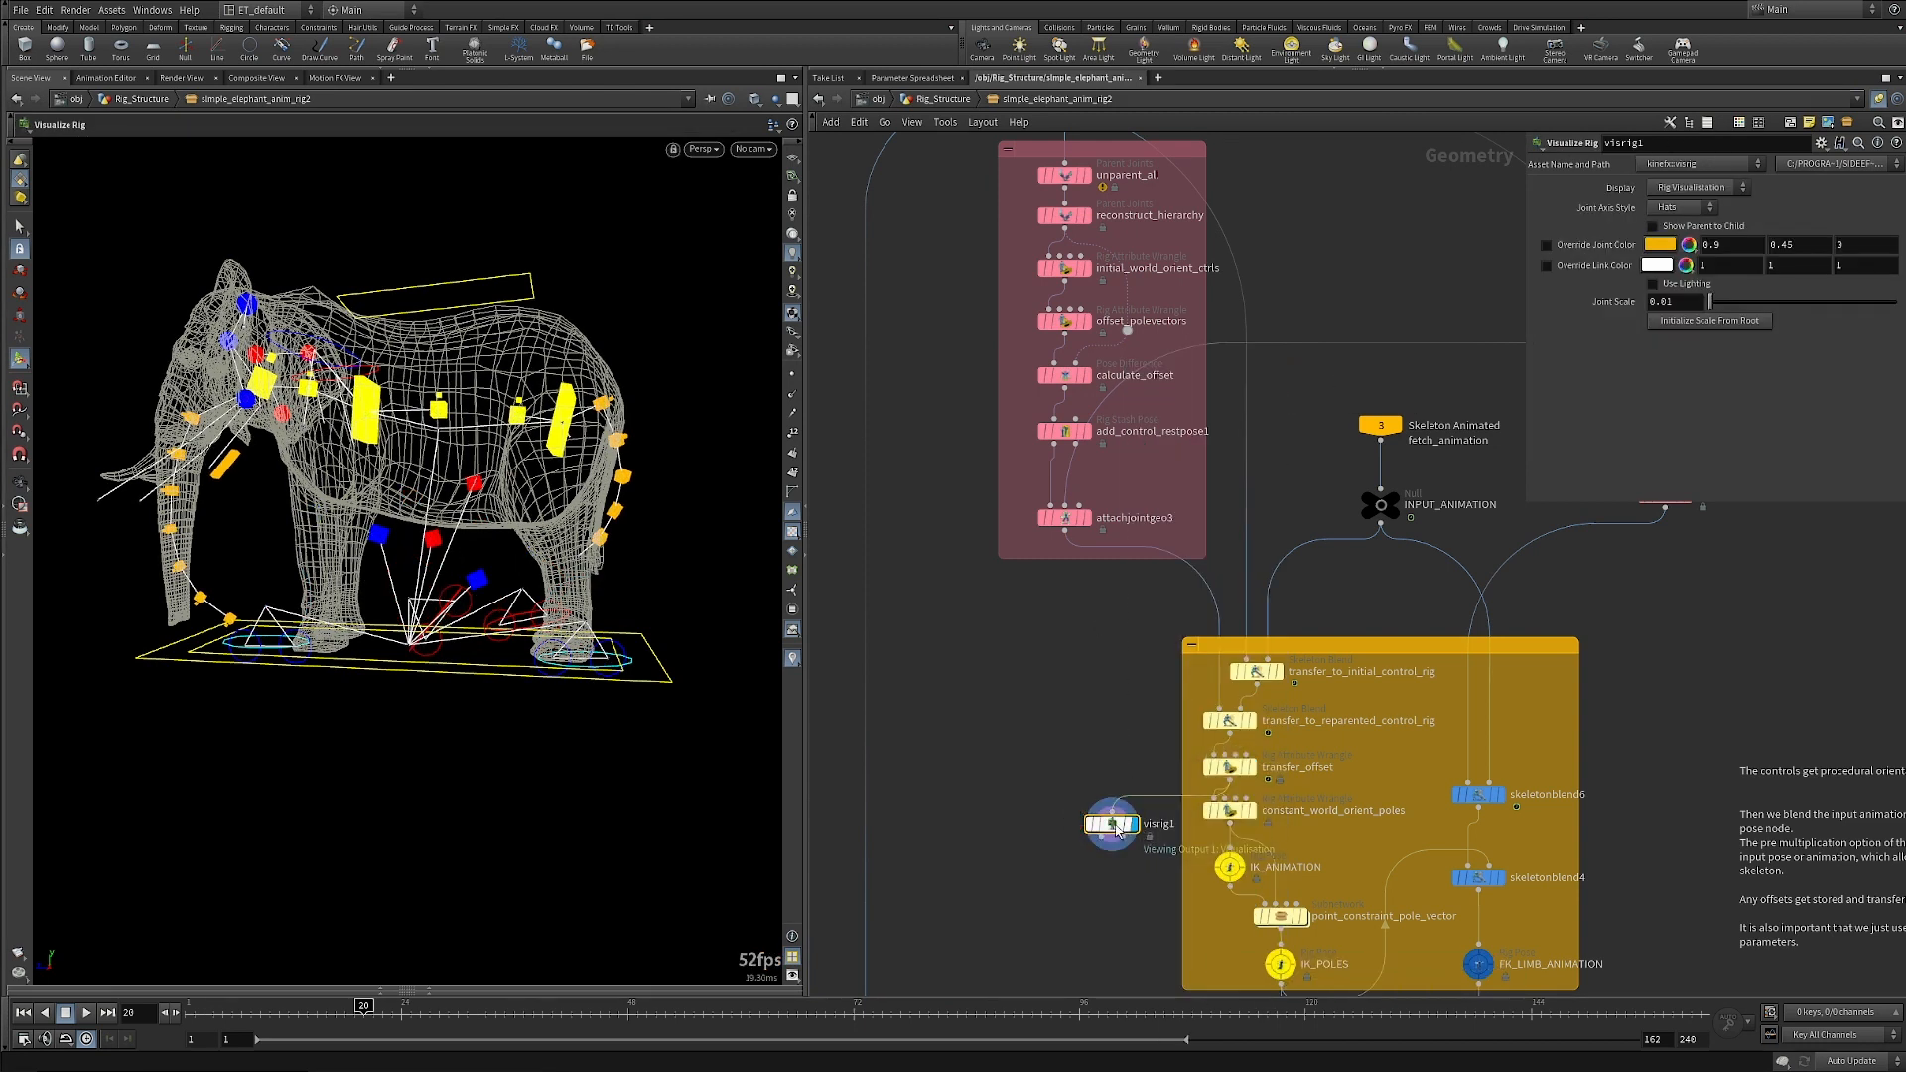
left_click_drag(444, 664, 516, 597)
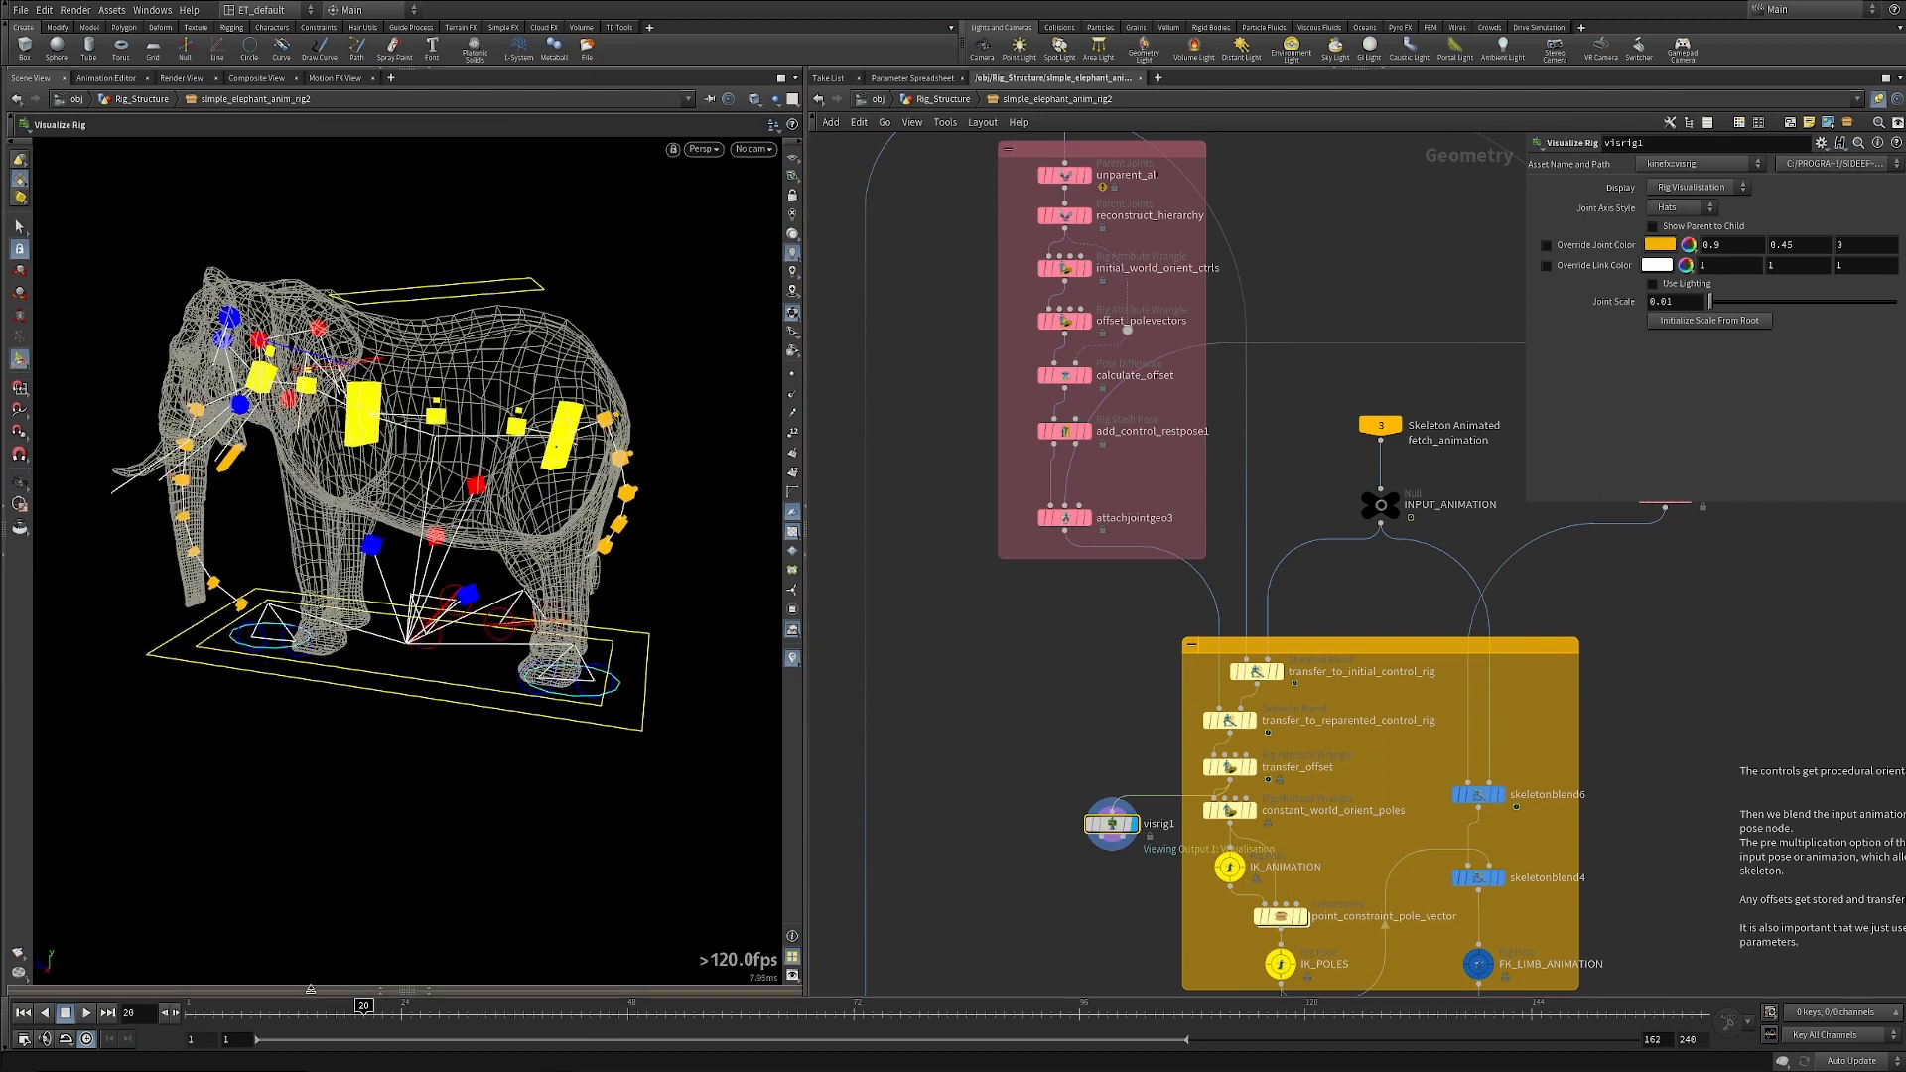
mouse_move(319, 1013)
left_mouse_down()
mouse_move(377, 1013)
mouse_move(354, 1012)
left_mouse_up()
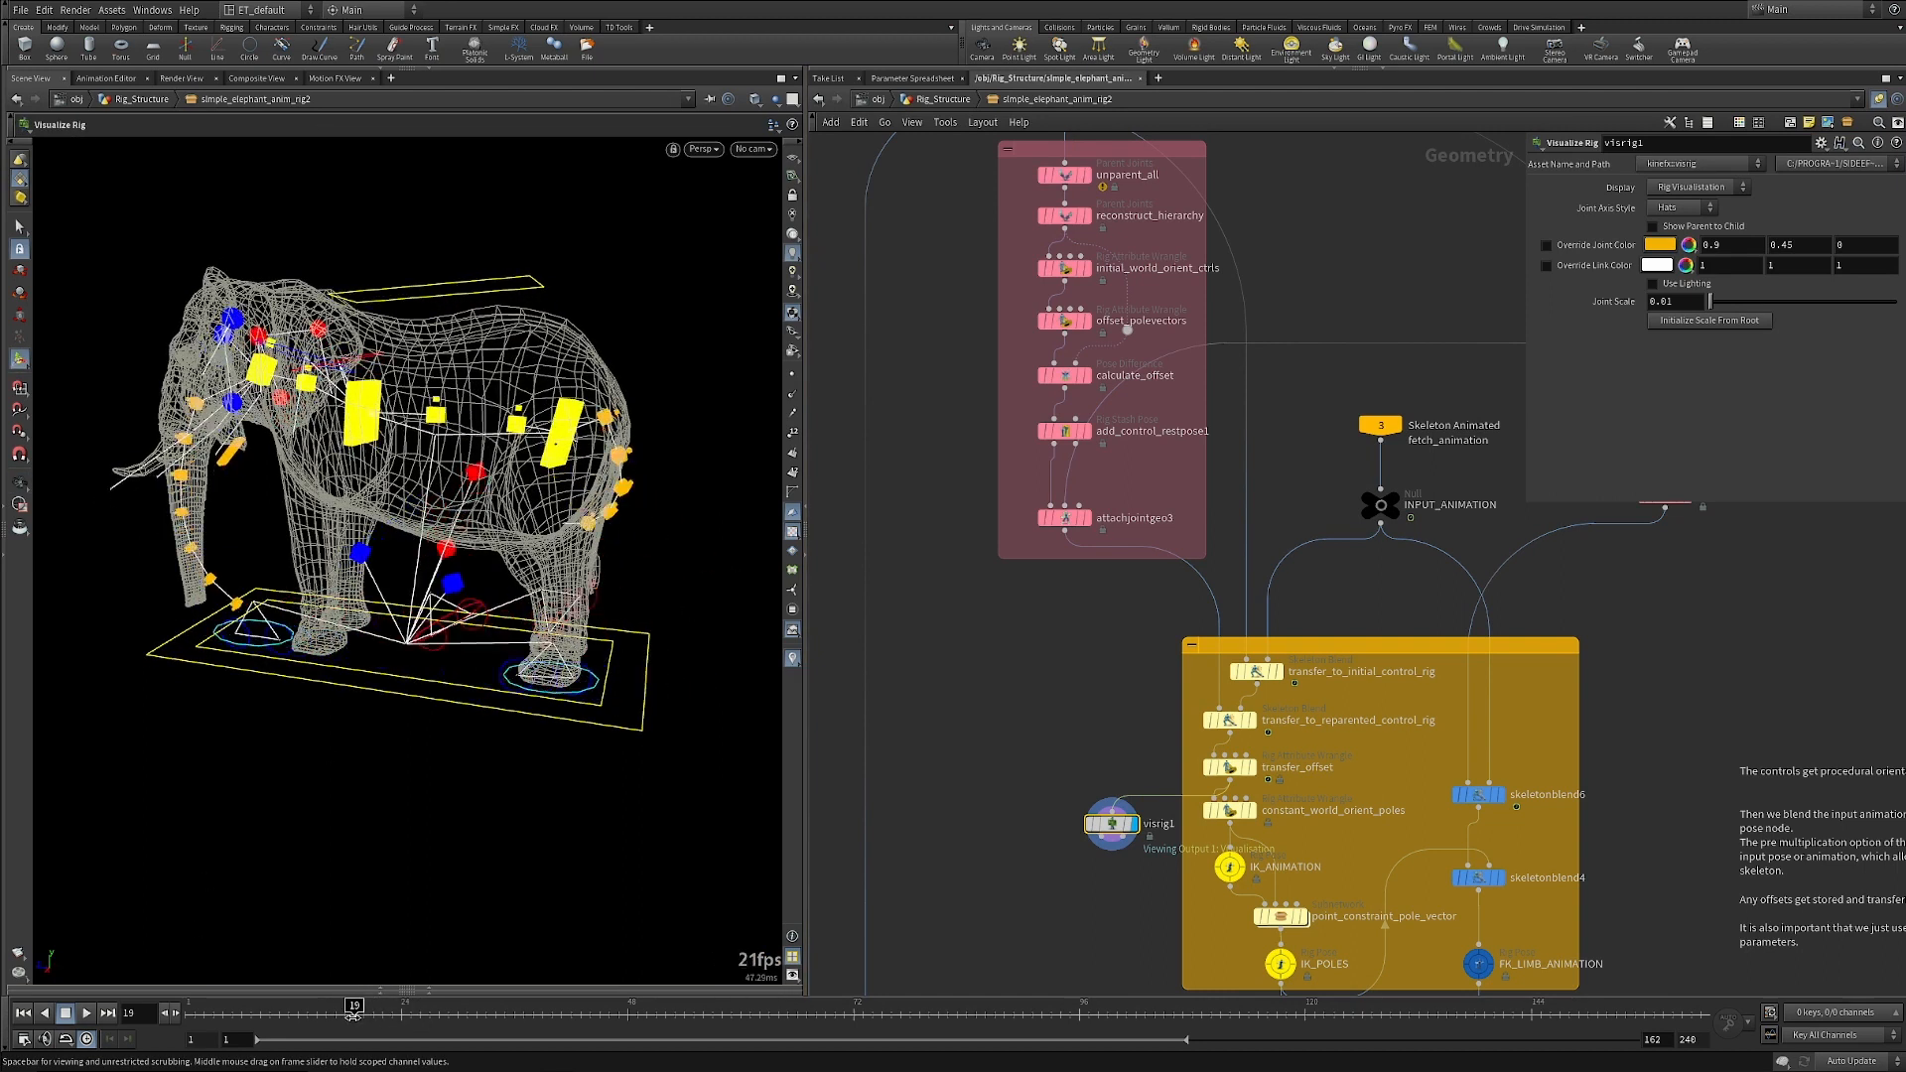
Display constant_world_orient_poles, and rewire visrig1 to take its output and display the visualized rig.
scroll(1087, 914, "down", 1)
right_click_drag(1062, 919, 1082, 949)
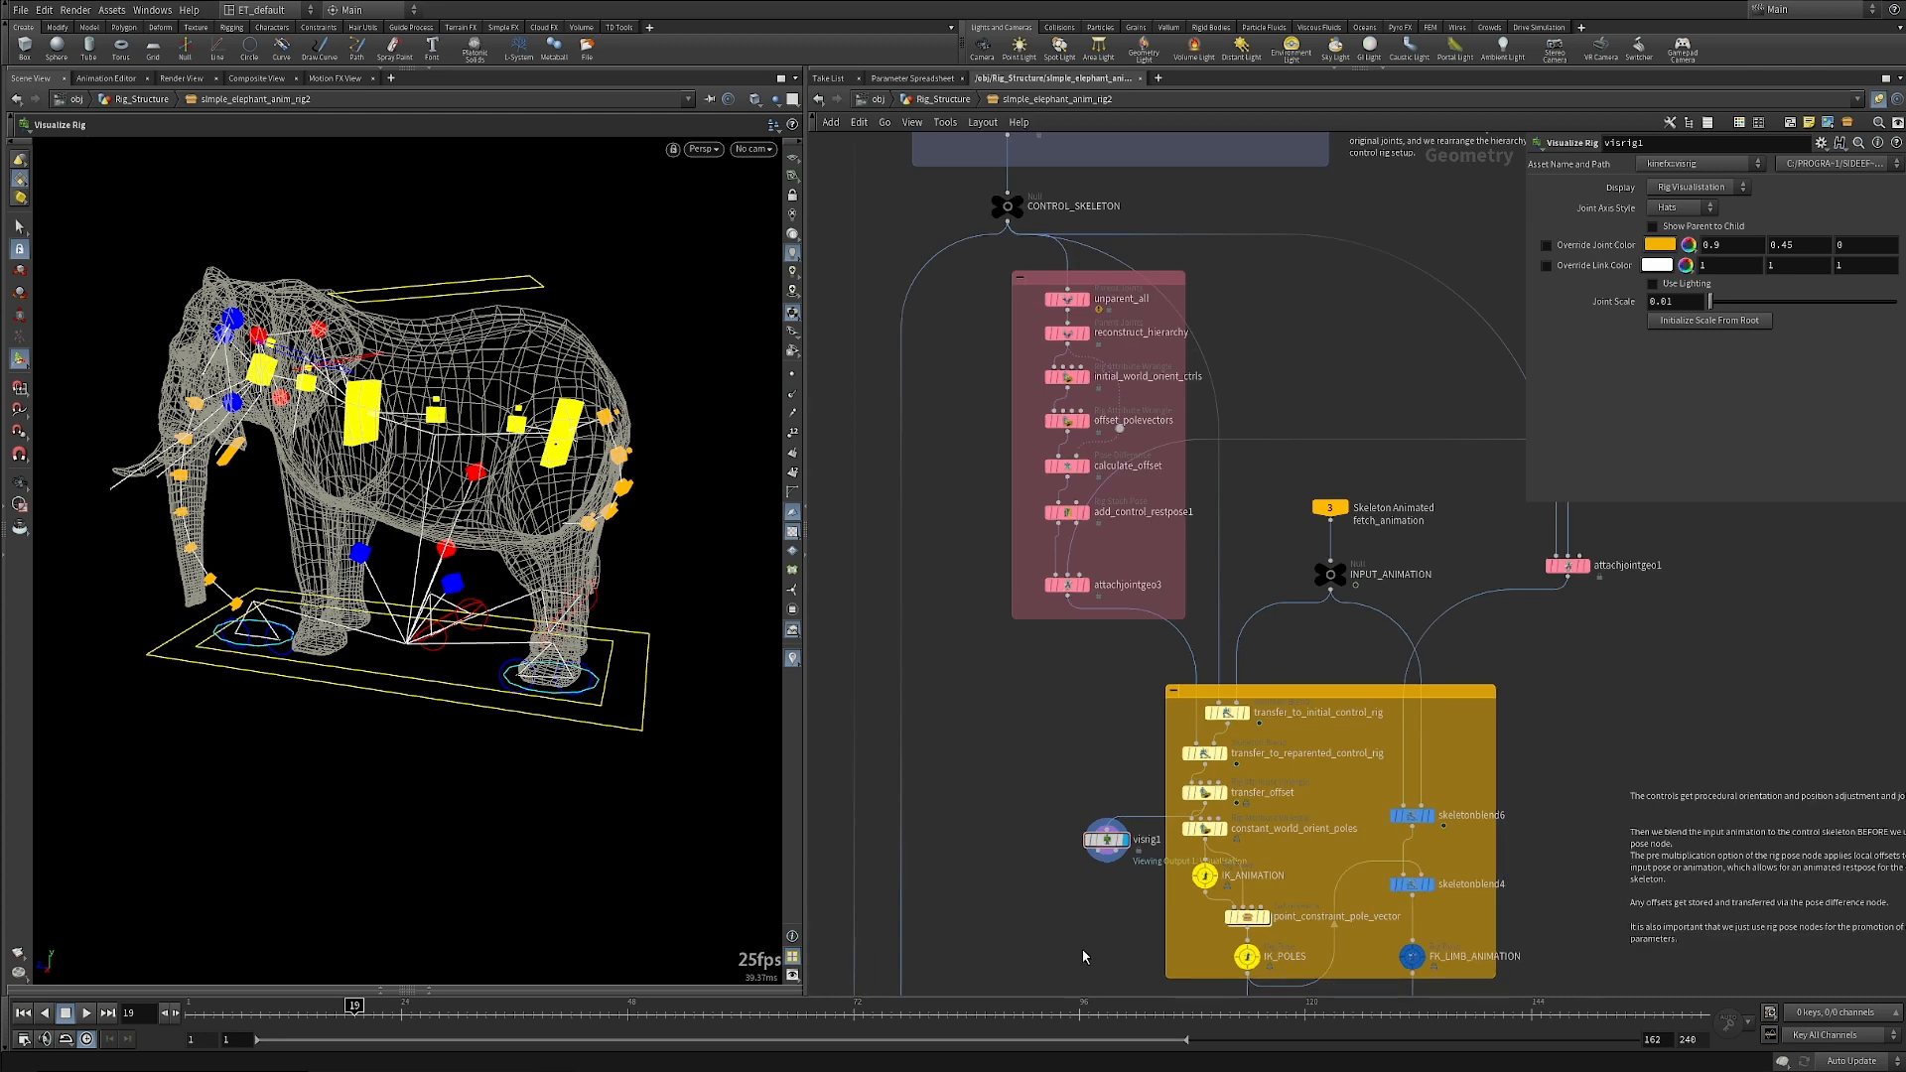
middle_click_drag(1082, 949, 1057, 828)
right_click_drag(1057, 828, 1076, 781)
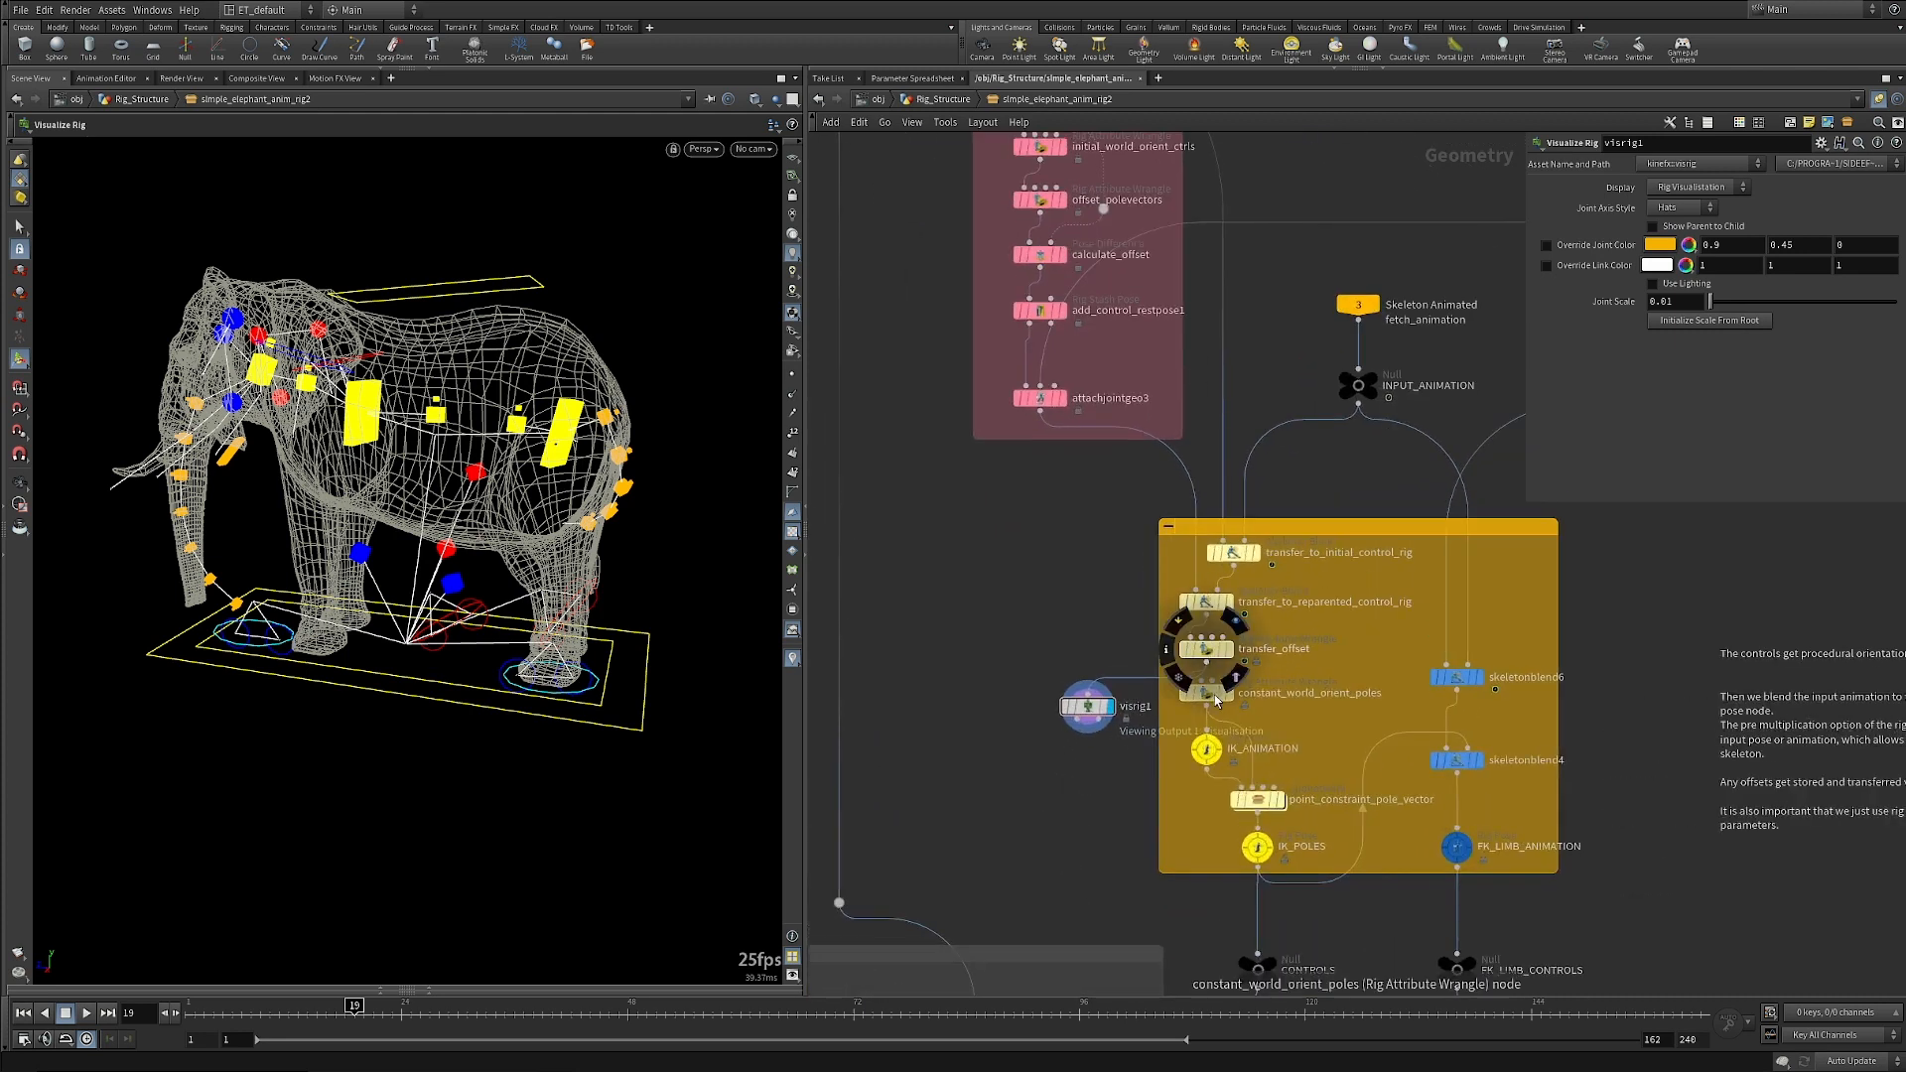
left_click(1232, 699)
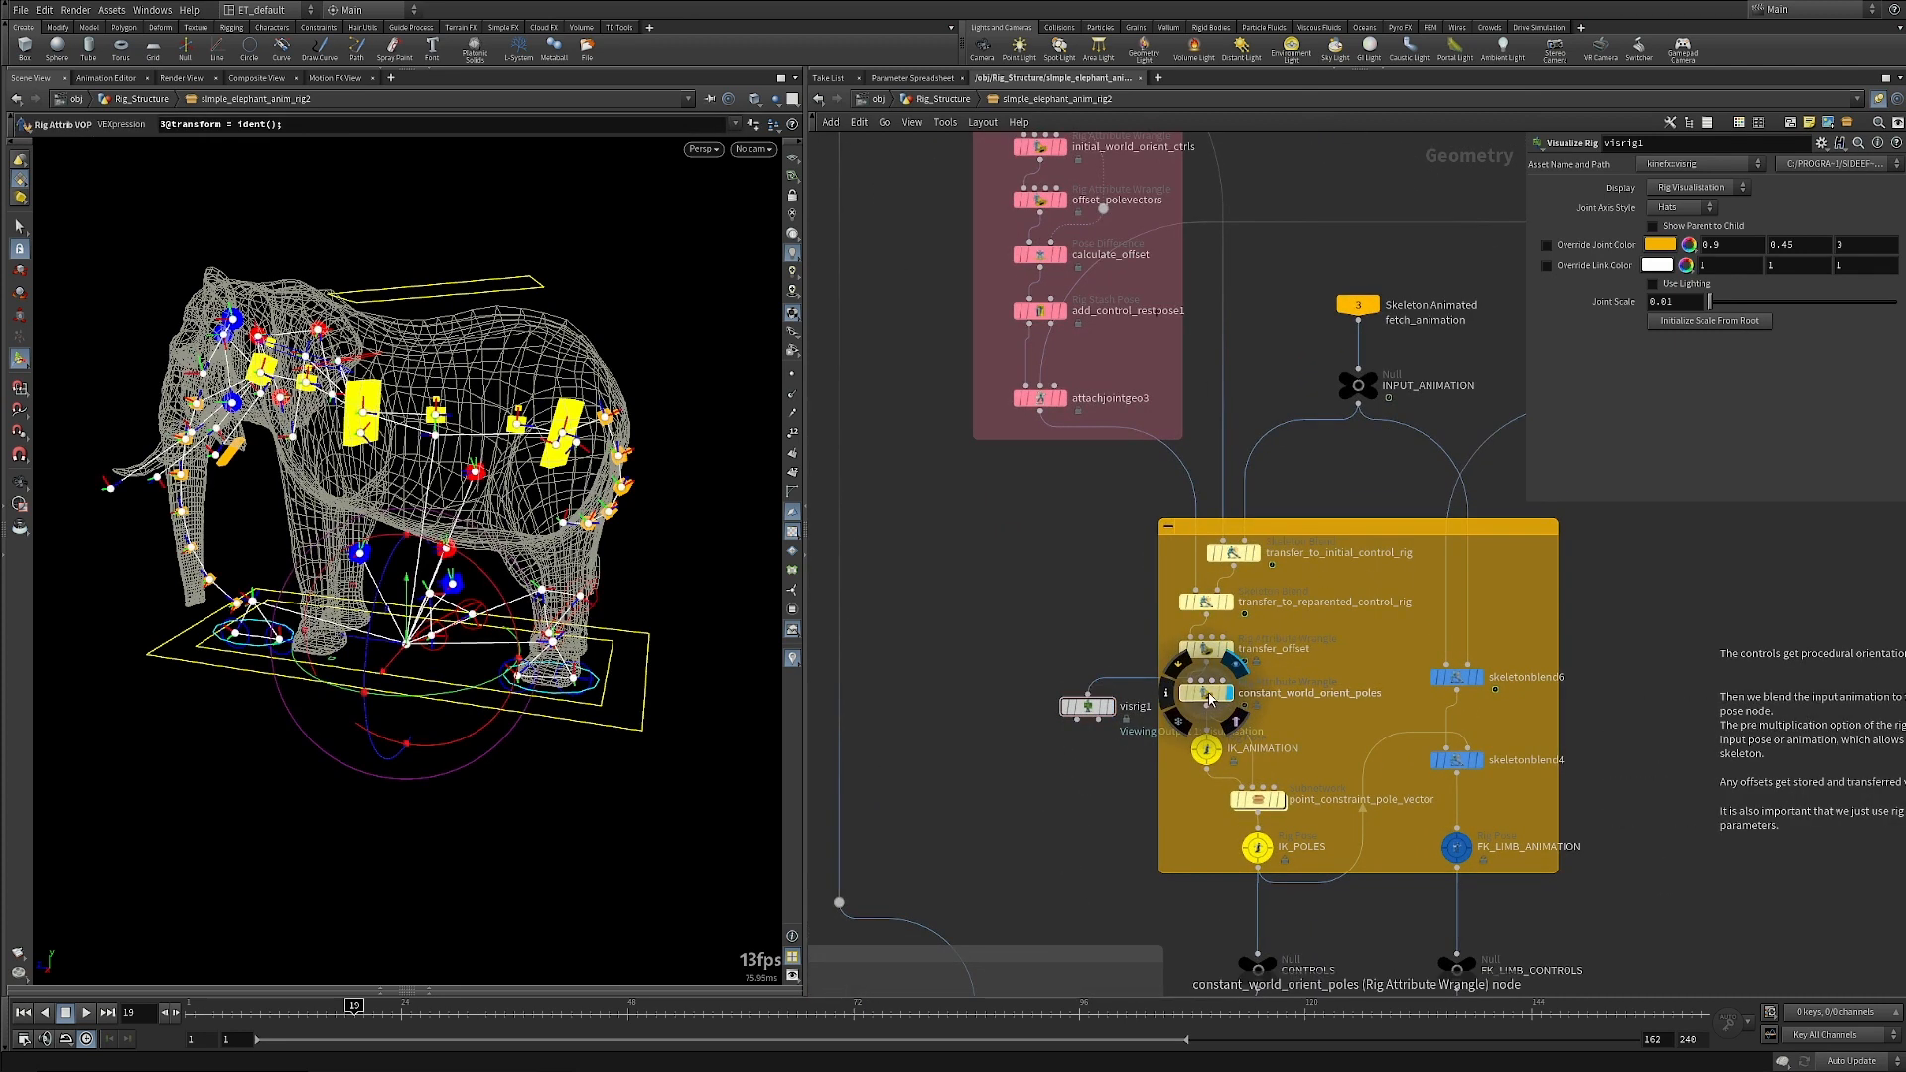
left_click_drag(561, 744, 596, 707, "alt")
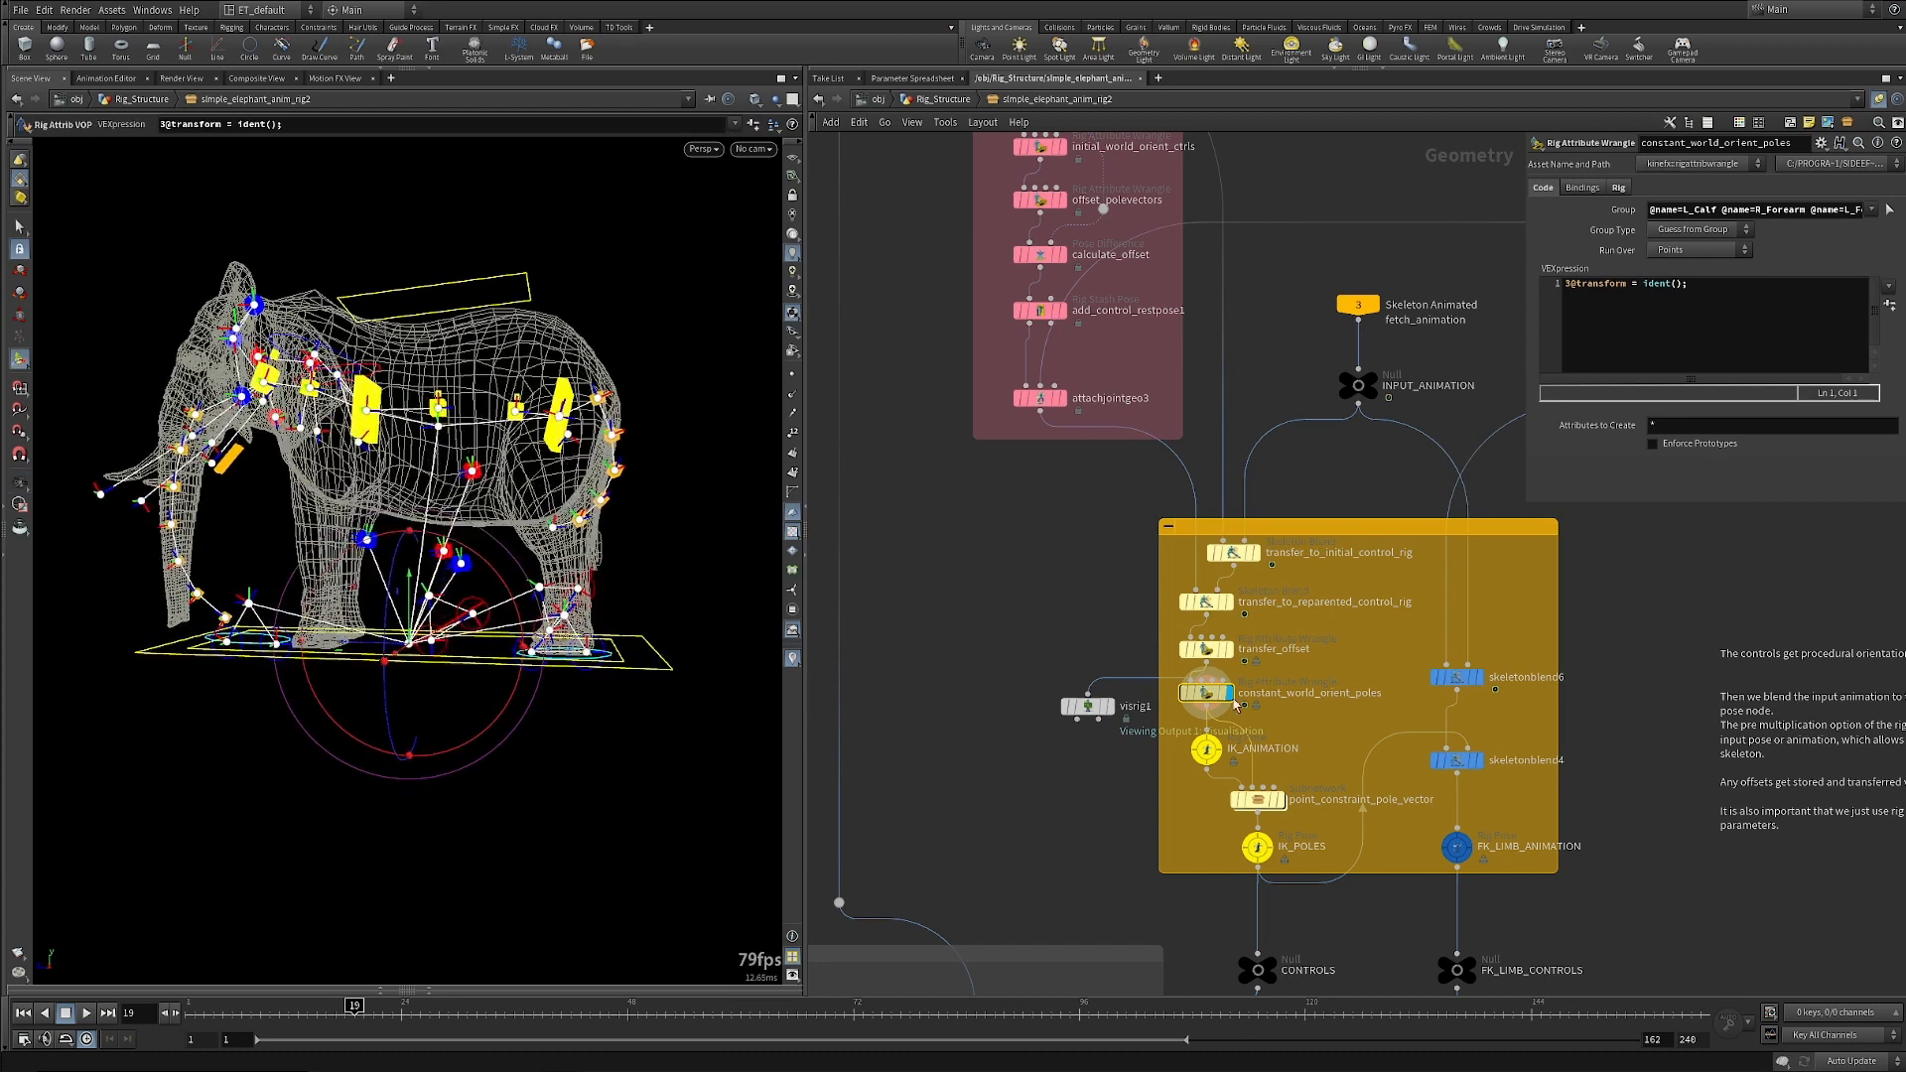
left_click_drag(1092, 708, 1100, 755)
left_click(1097, 746)
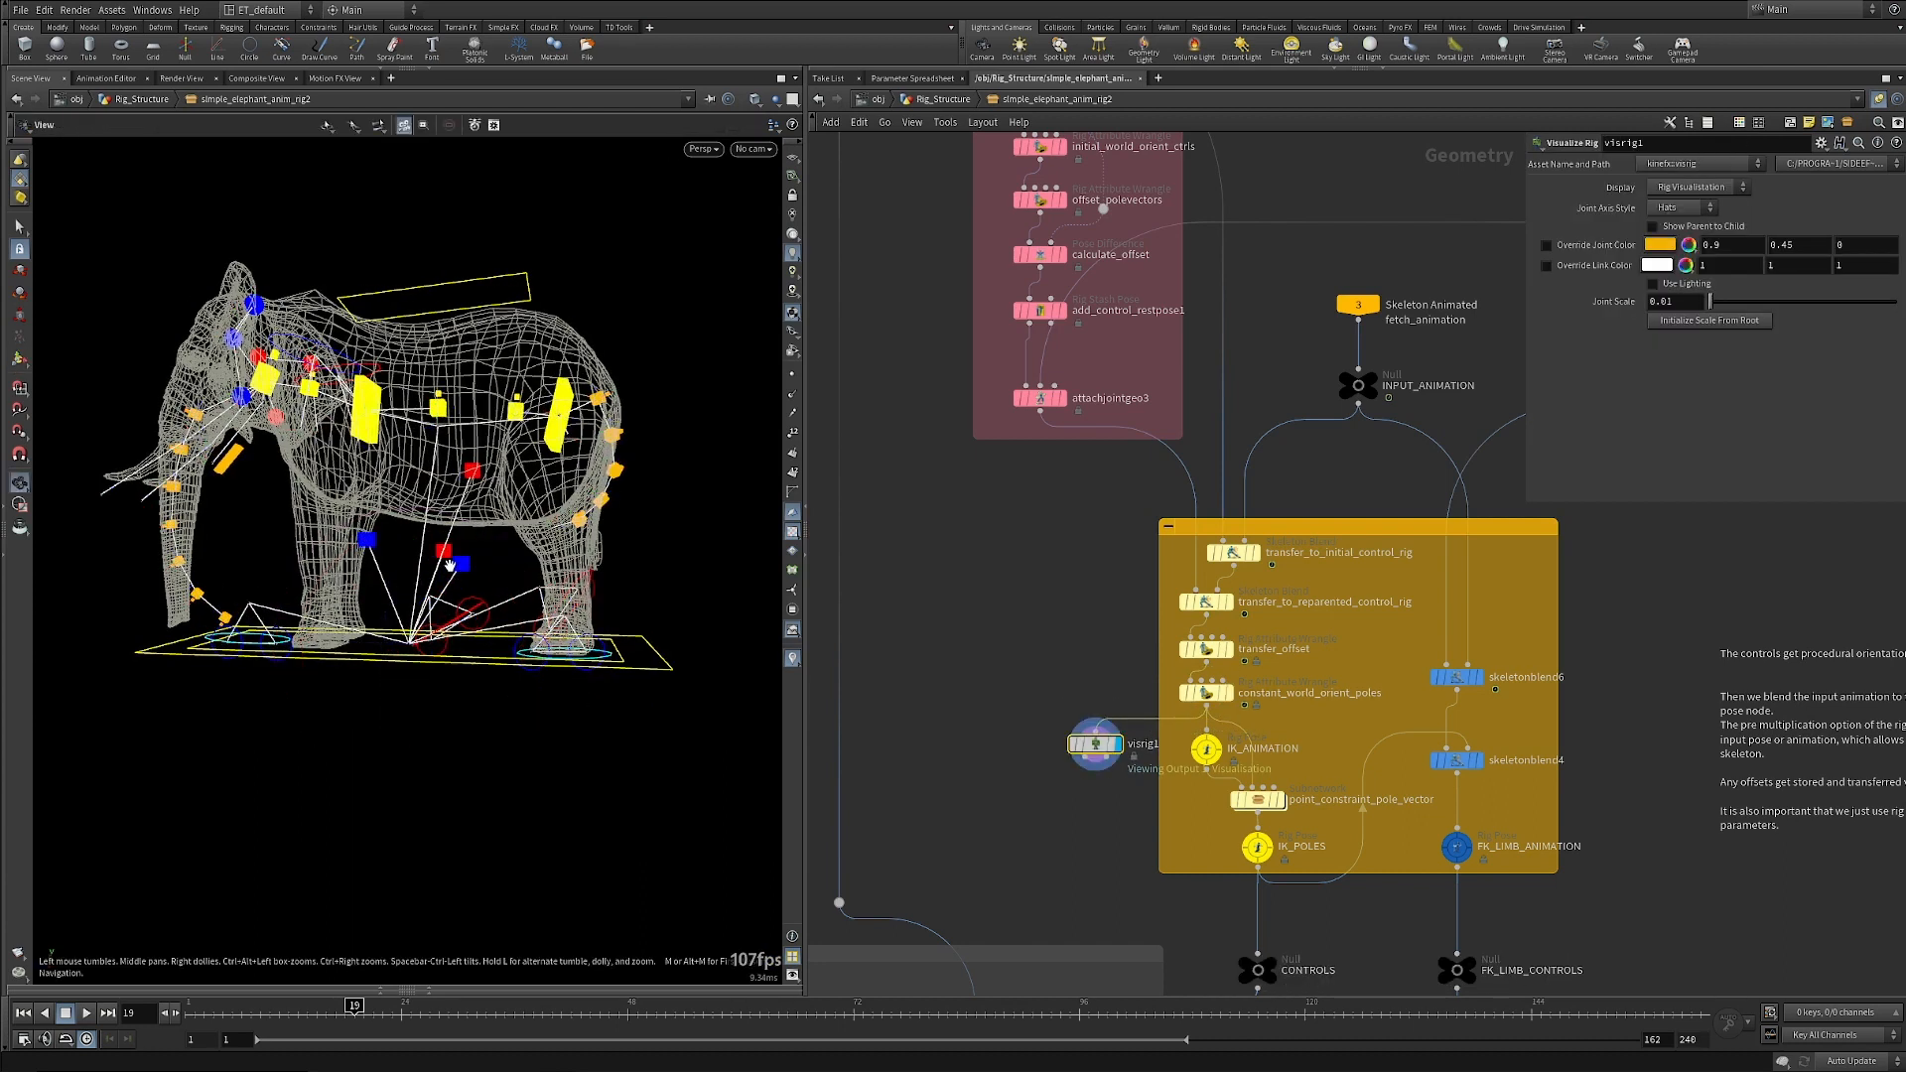
Scrub the visualized rig to frame 33 and inspect the pole controls around the elephant's legs.
scroll(452, 573, "up", 2)
key("Escape")
left_click_drag(468, 435, 432, 615)
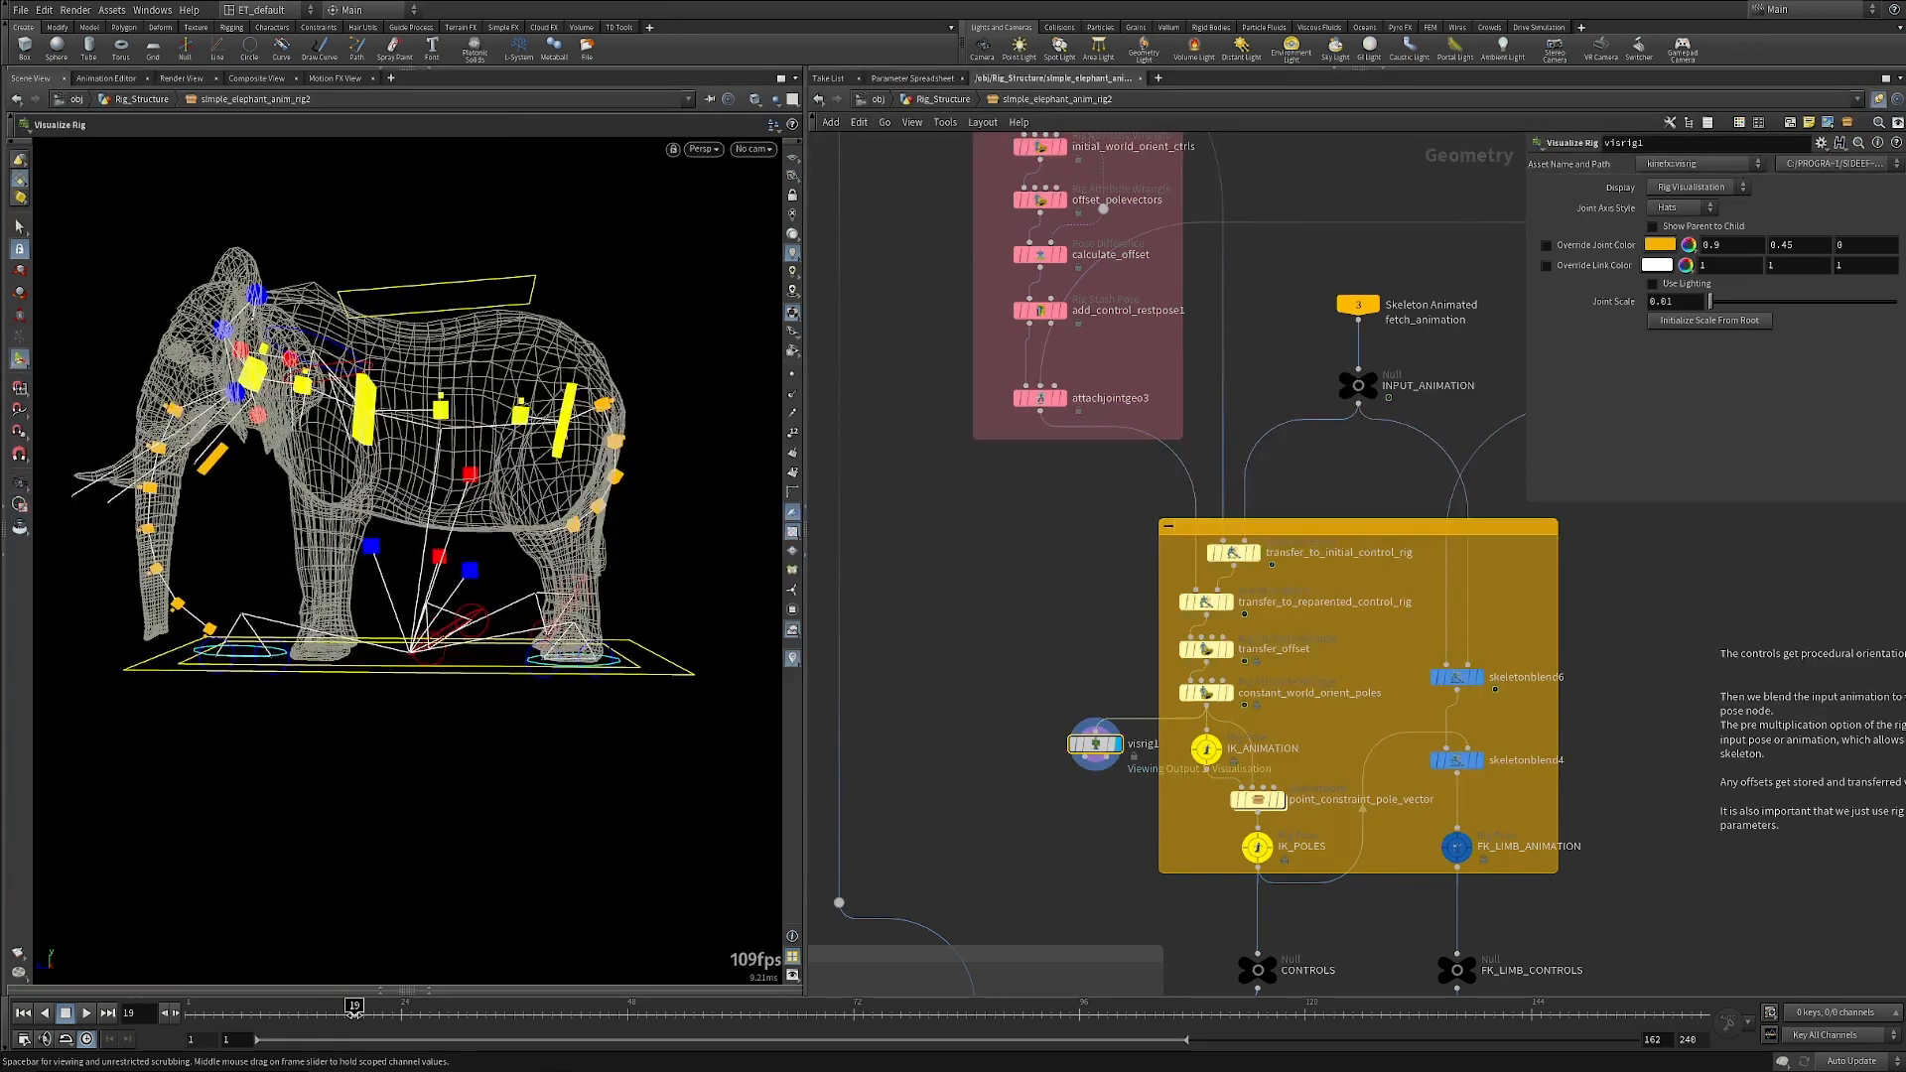
left_click_drag(354, 1021, 486, 1025)
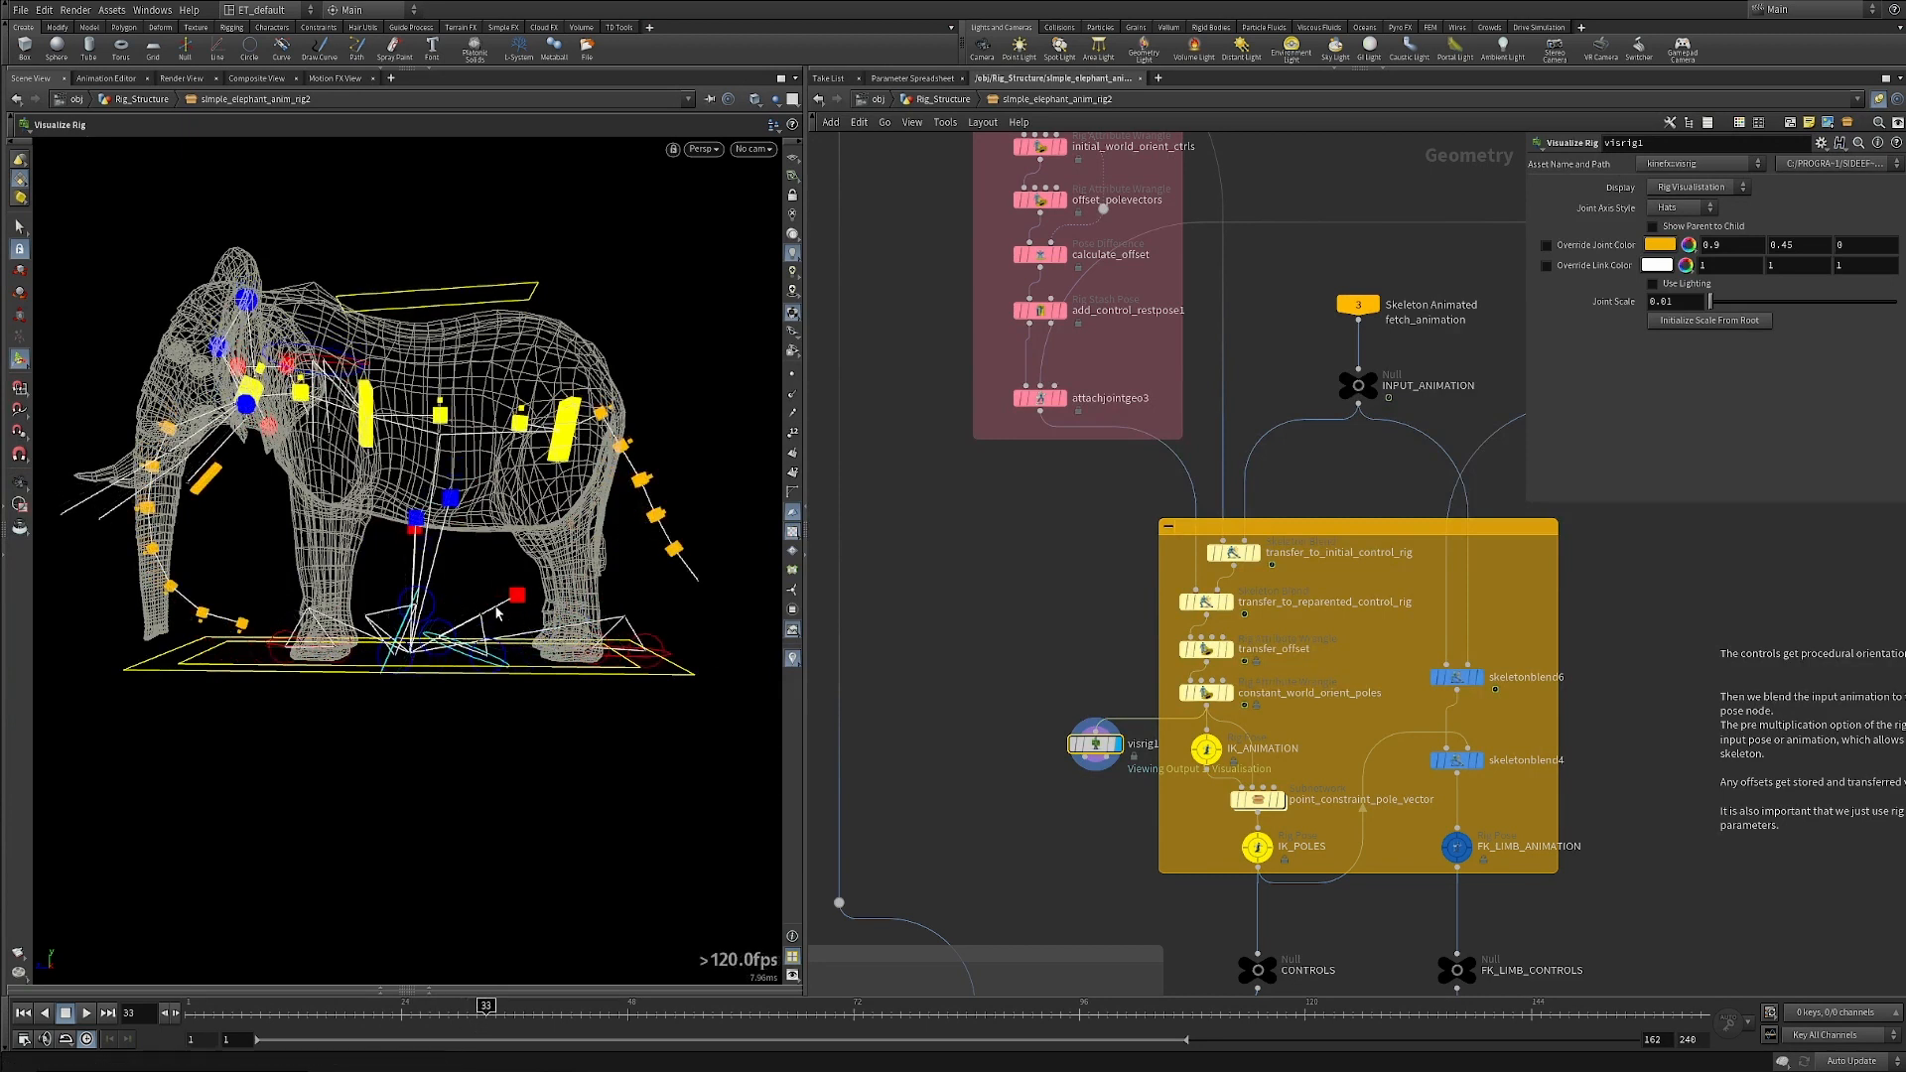
left_click_drag(481, 605, 470, 582, "alt")
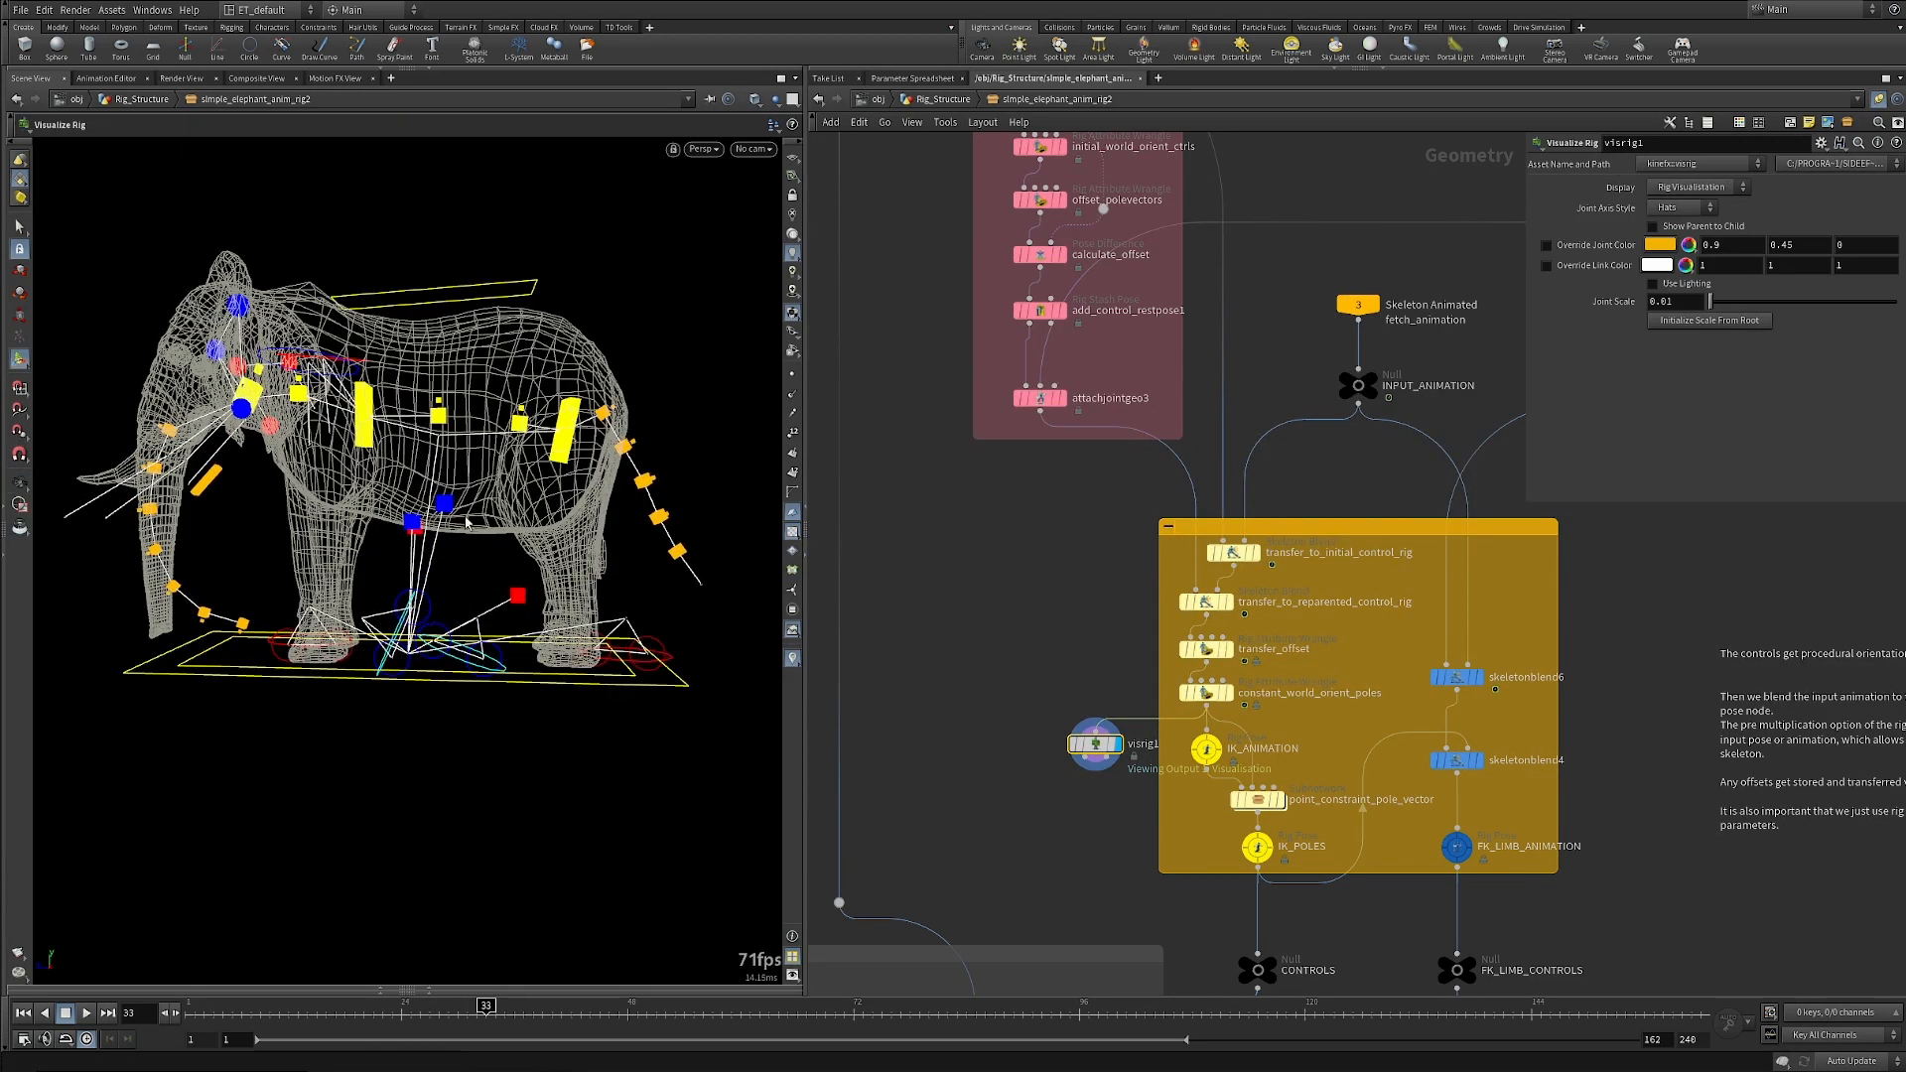
Show constant_world_orient_poles' group and ident() transform expression while keeping visrig1 displayed.
left_click(1207, 695)
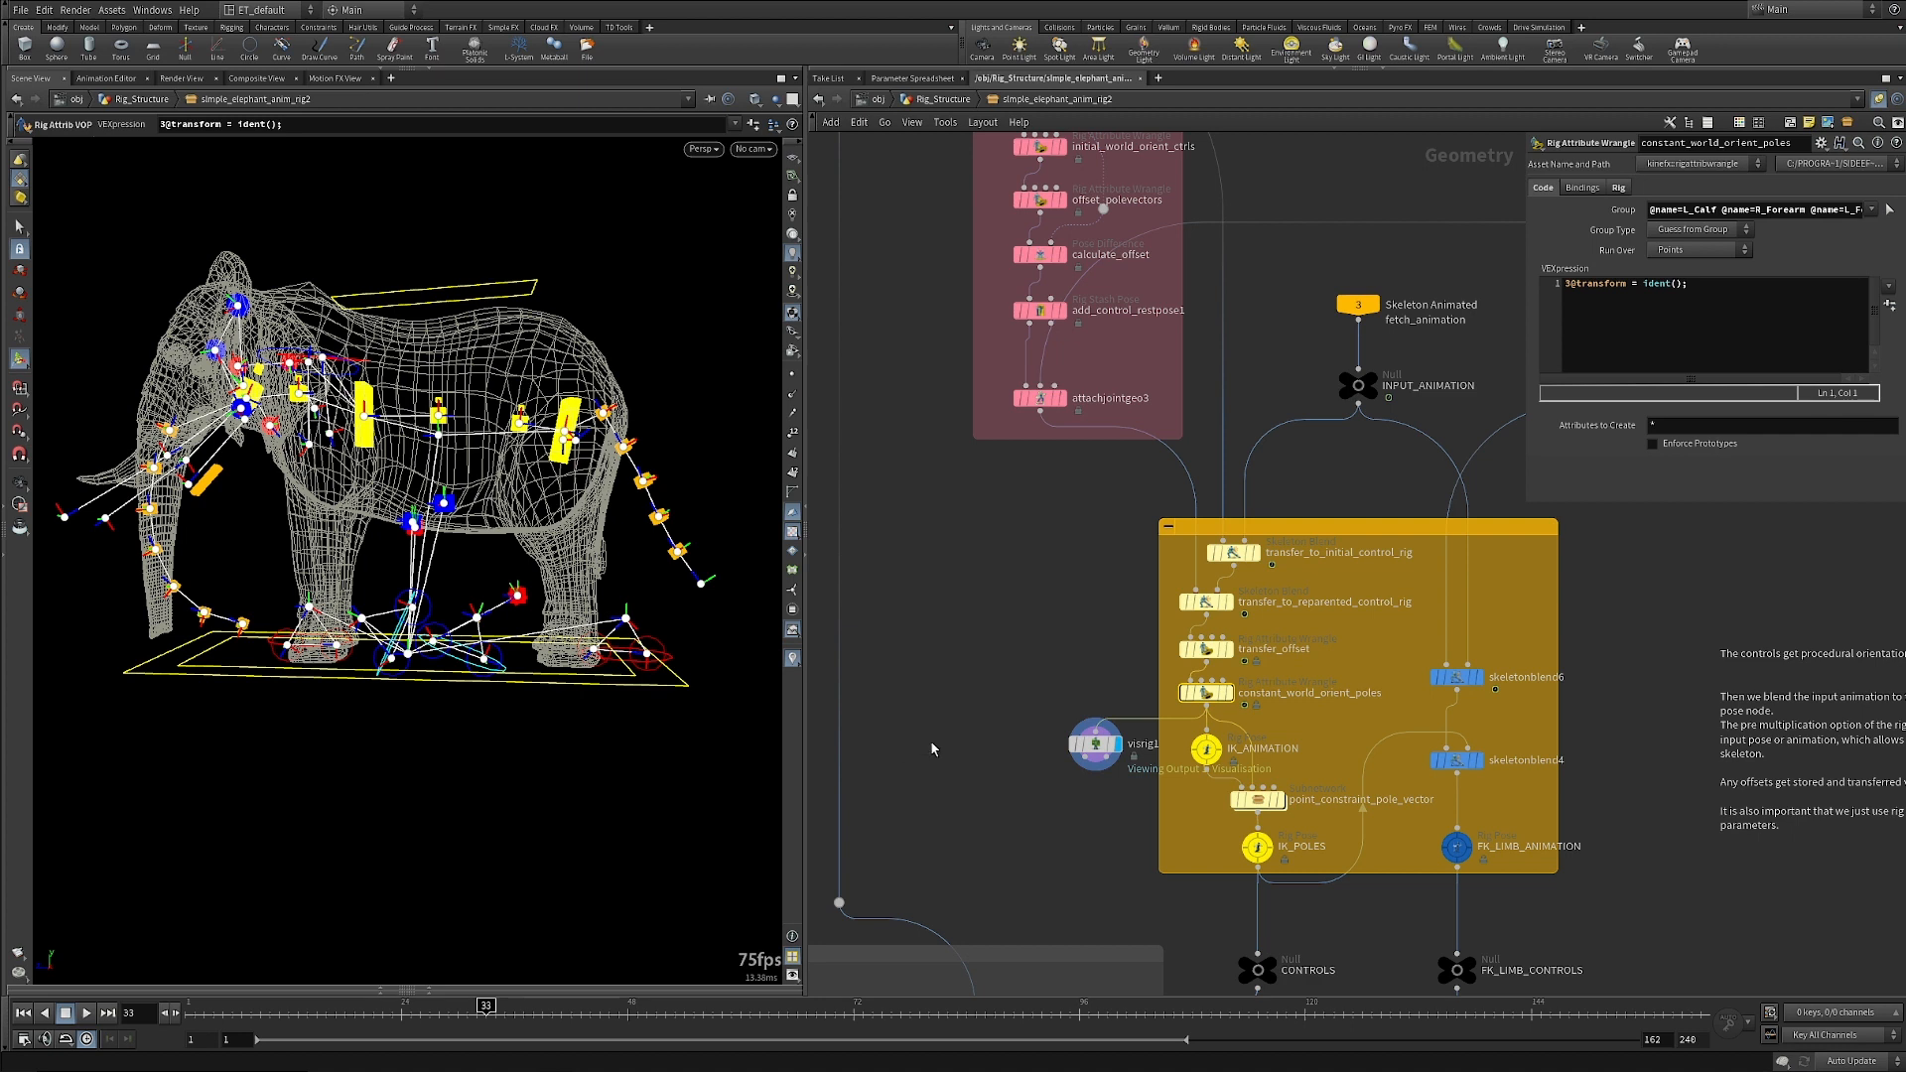
mouse_move(1096, 751)
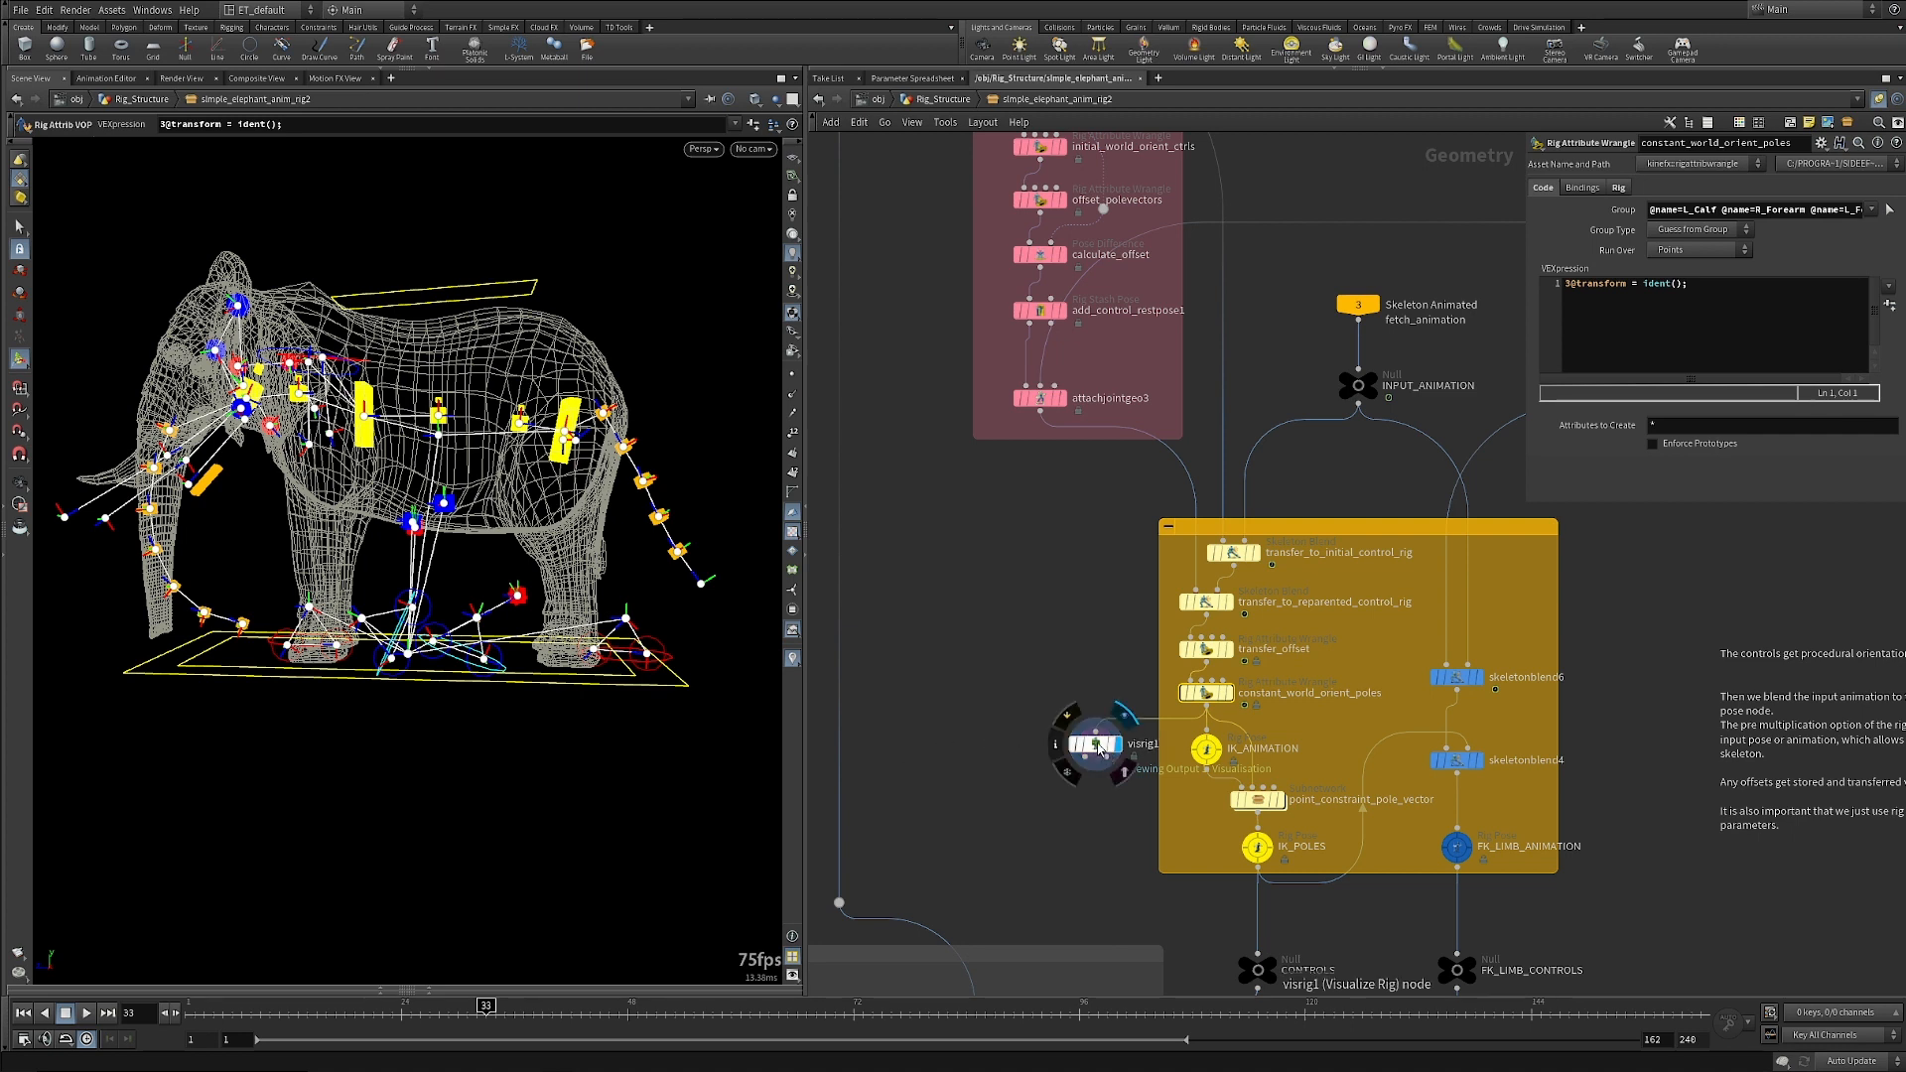
left_click_drag(1098, 752, 1081, 748)
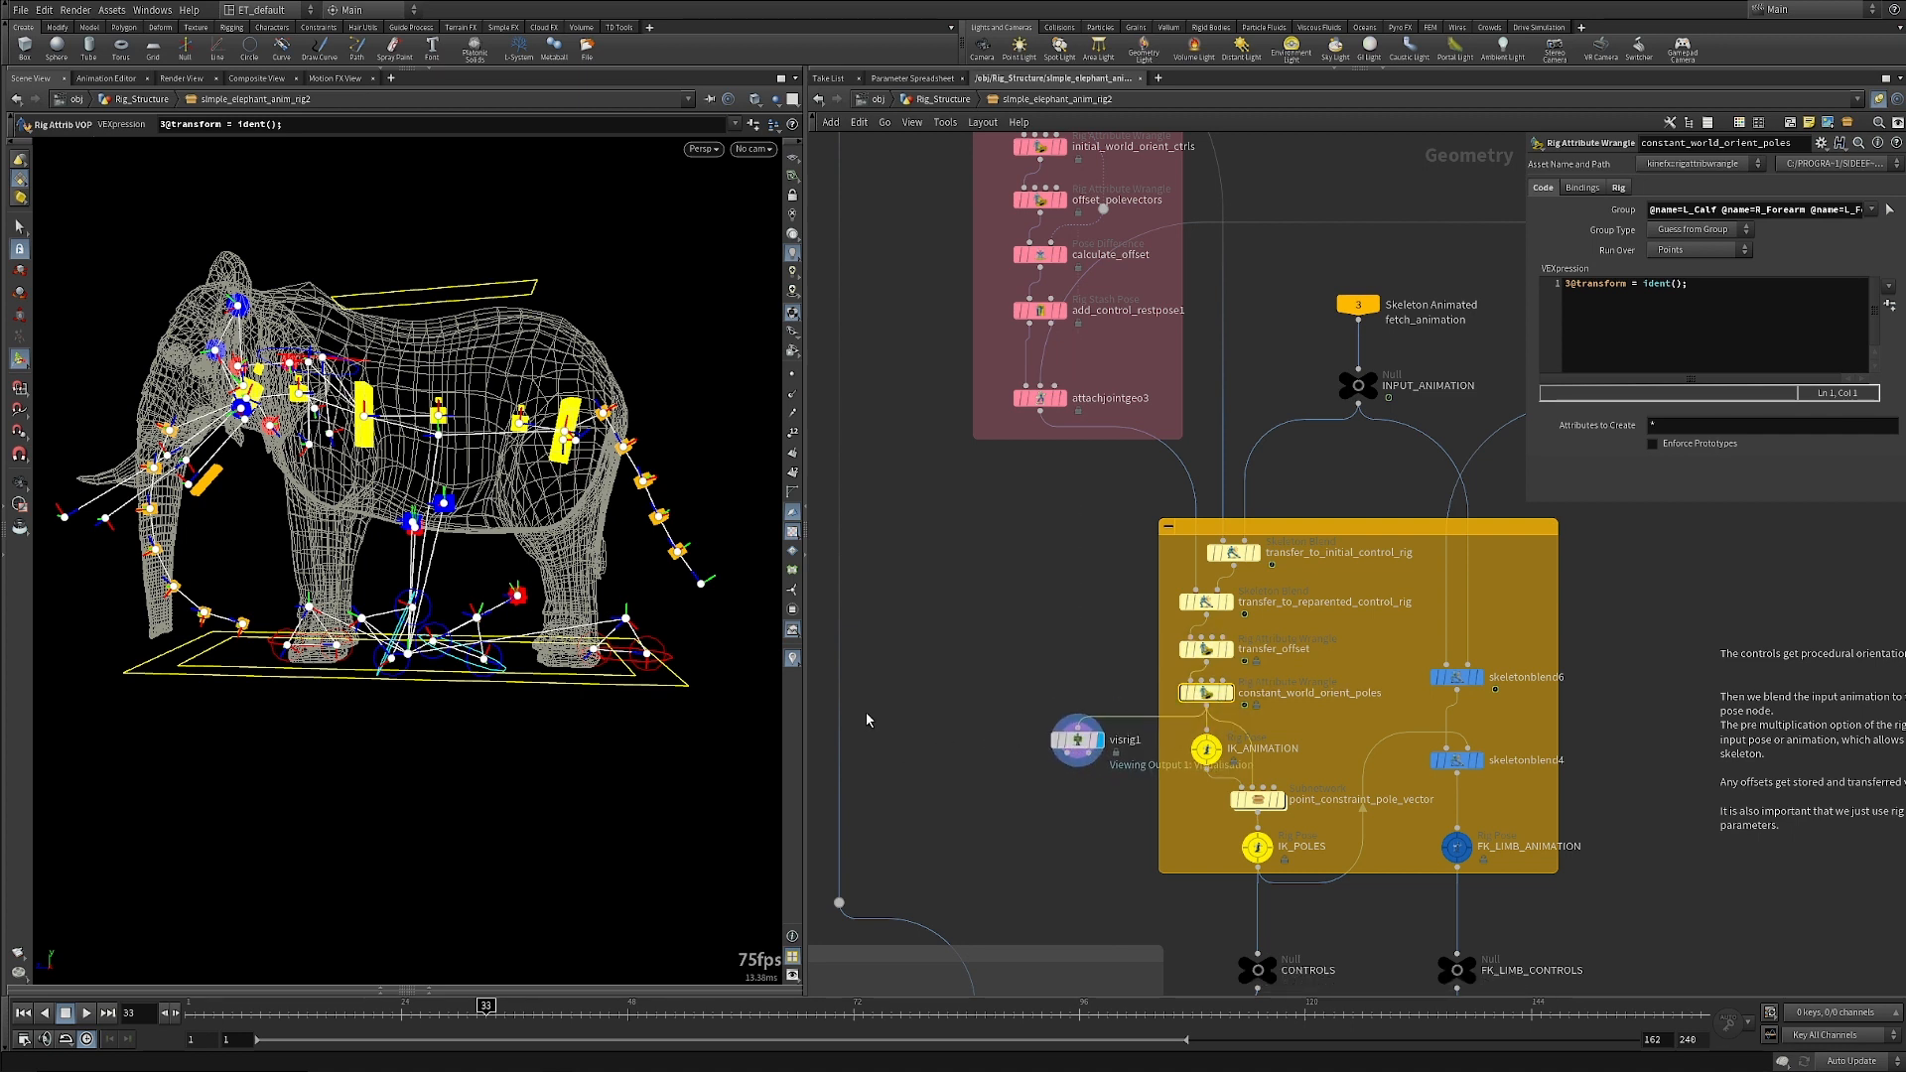
mouse_move(1204, 700)
Show the IK_ANIMATION Rig Pose parameters and review its pre-multiplied control transformations up to C_Origin.
left_click(1207, 752)
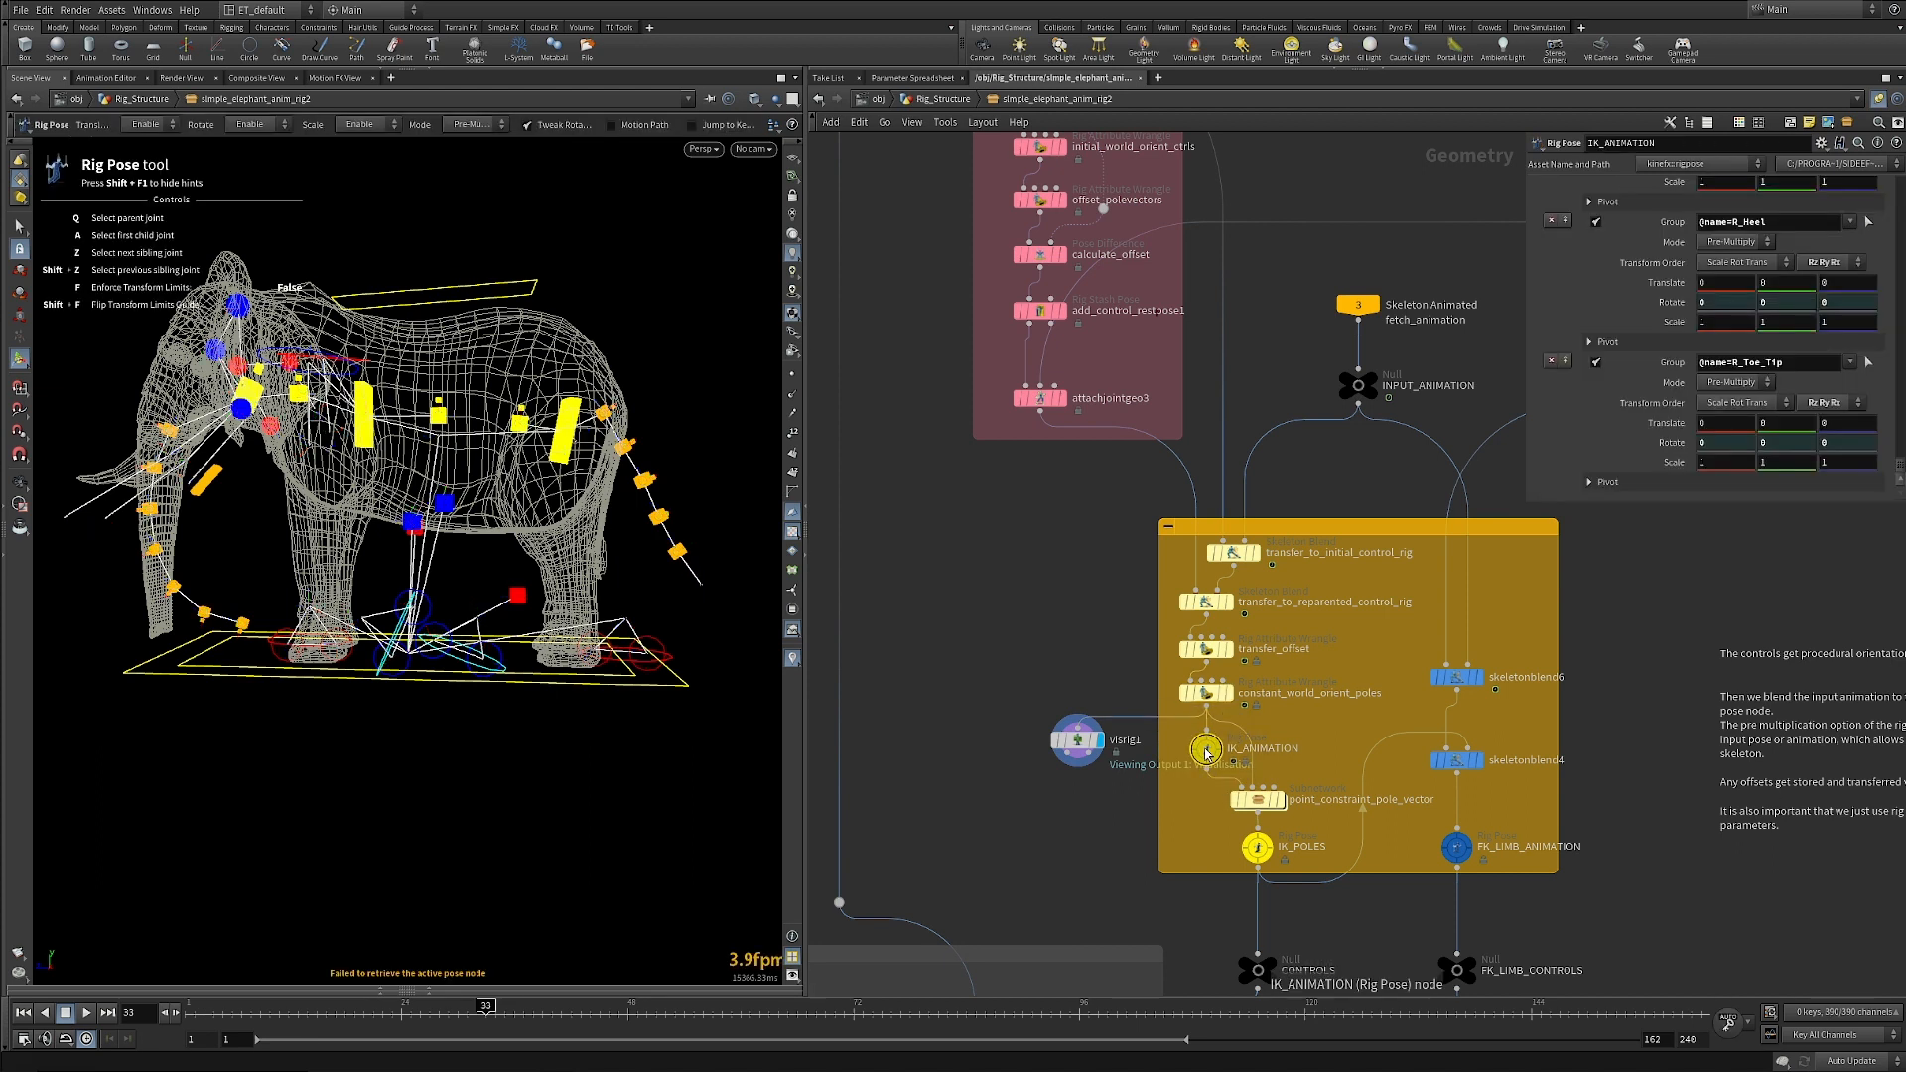
mouse_move(1213, 760)
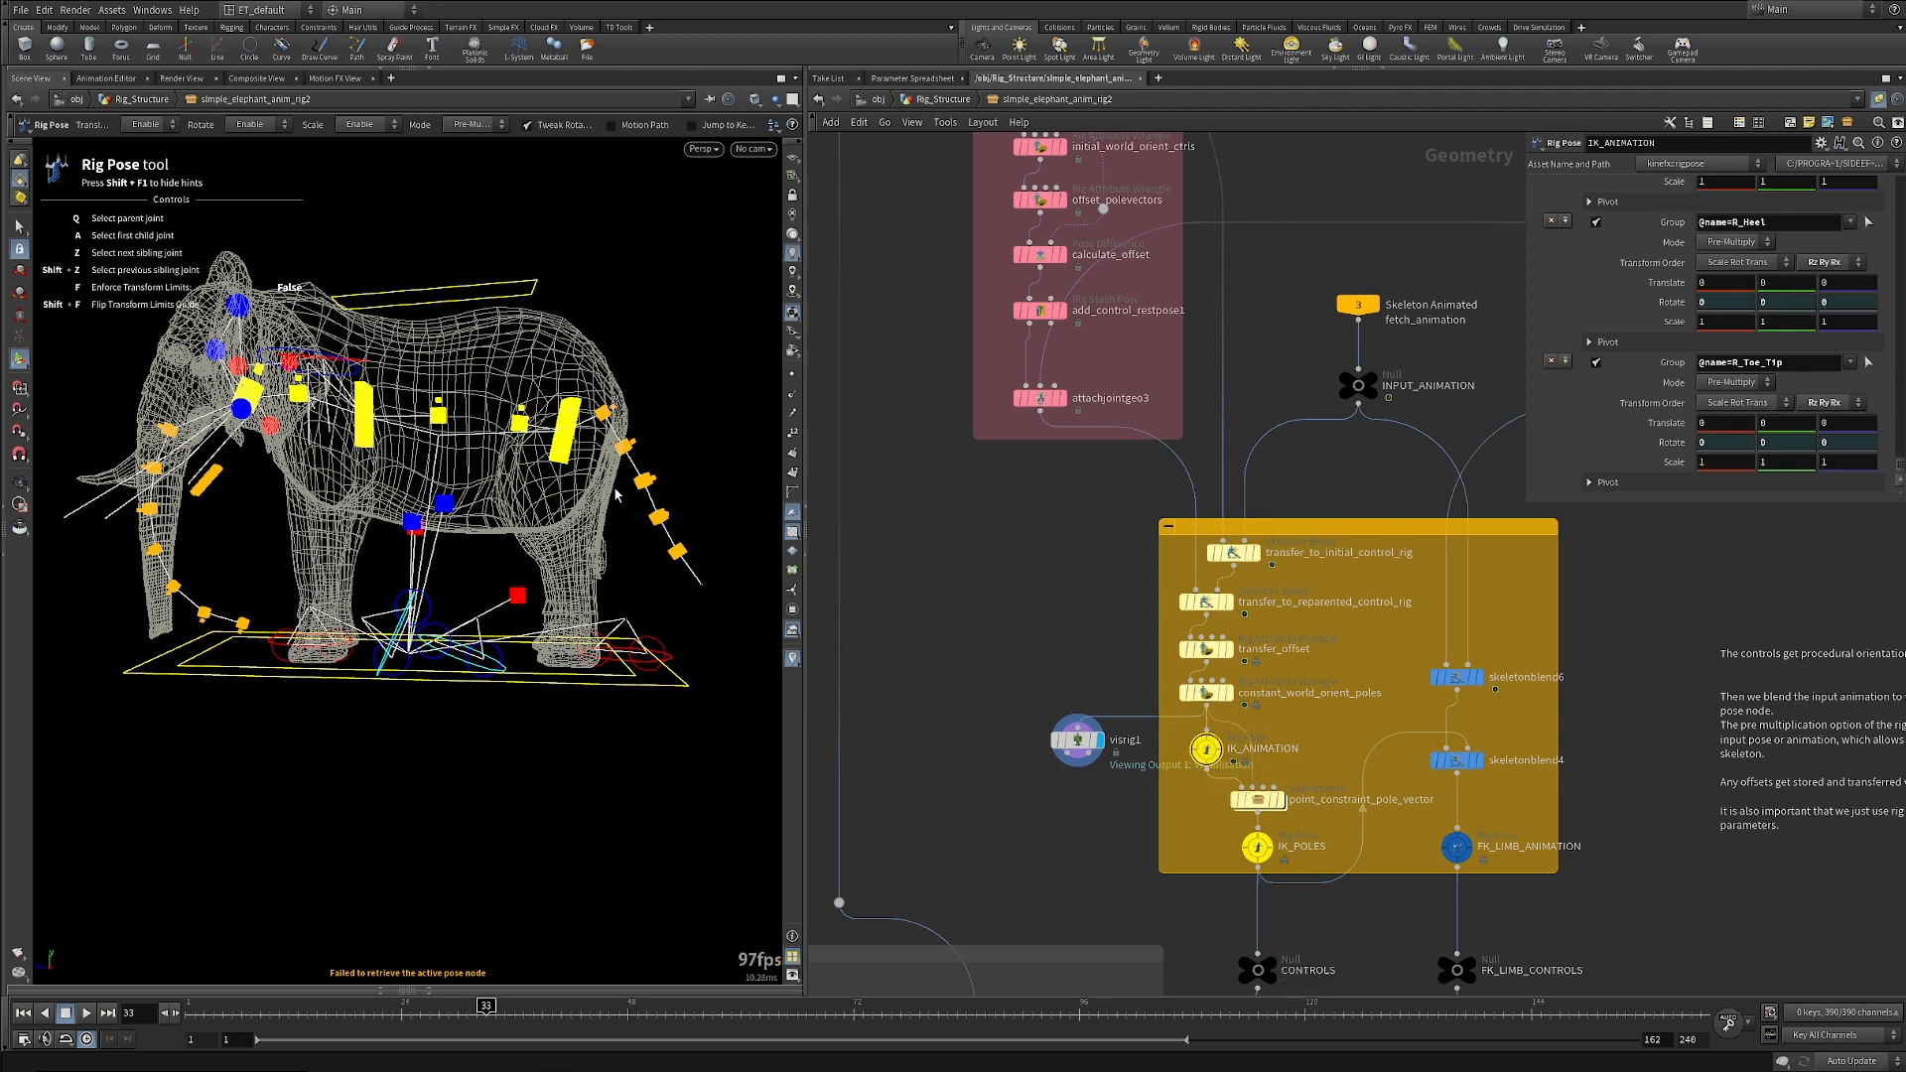
scroll(1703, 338, "up", 5)
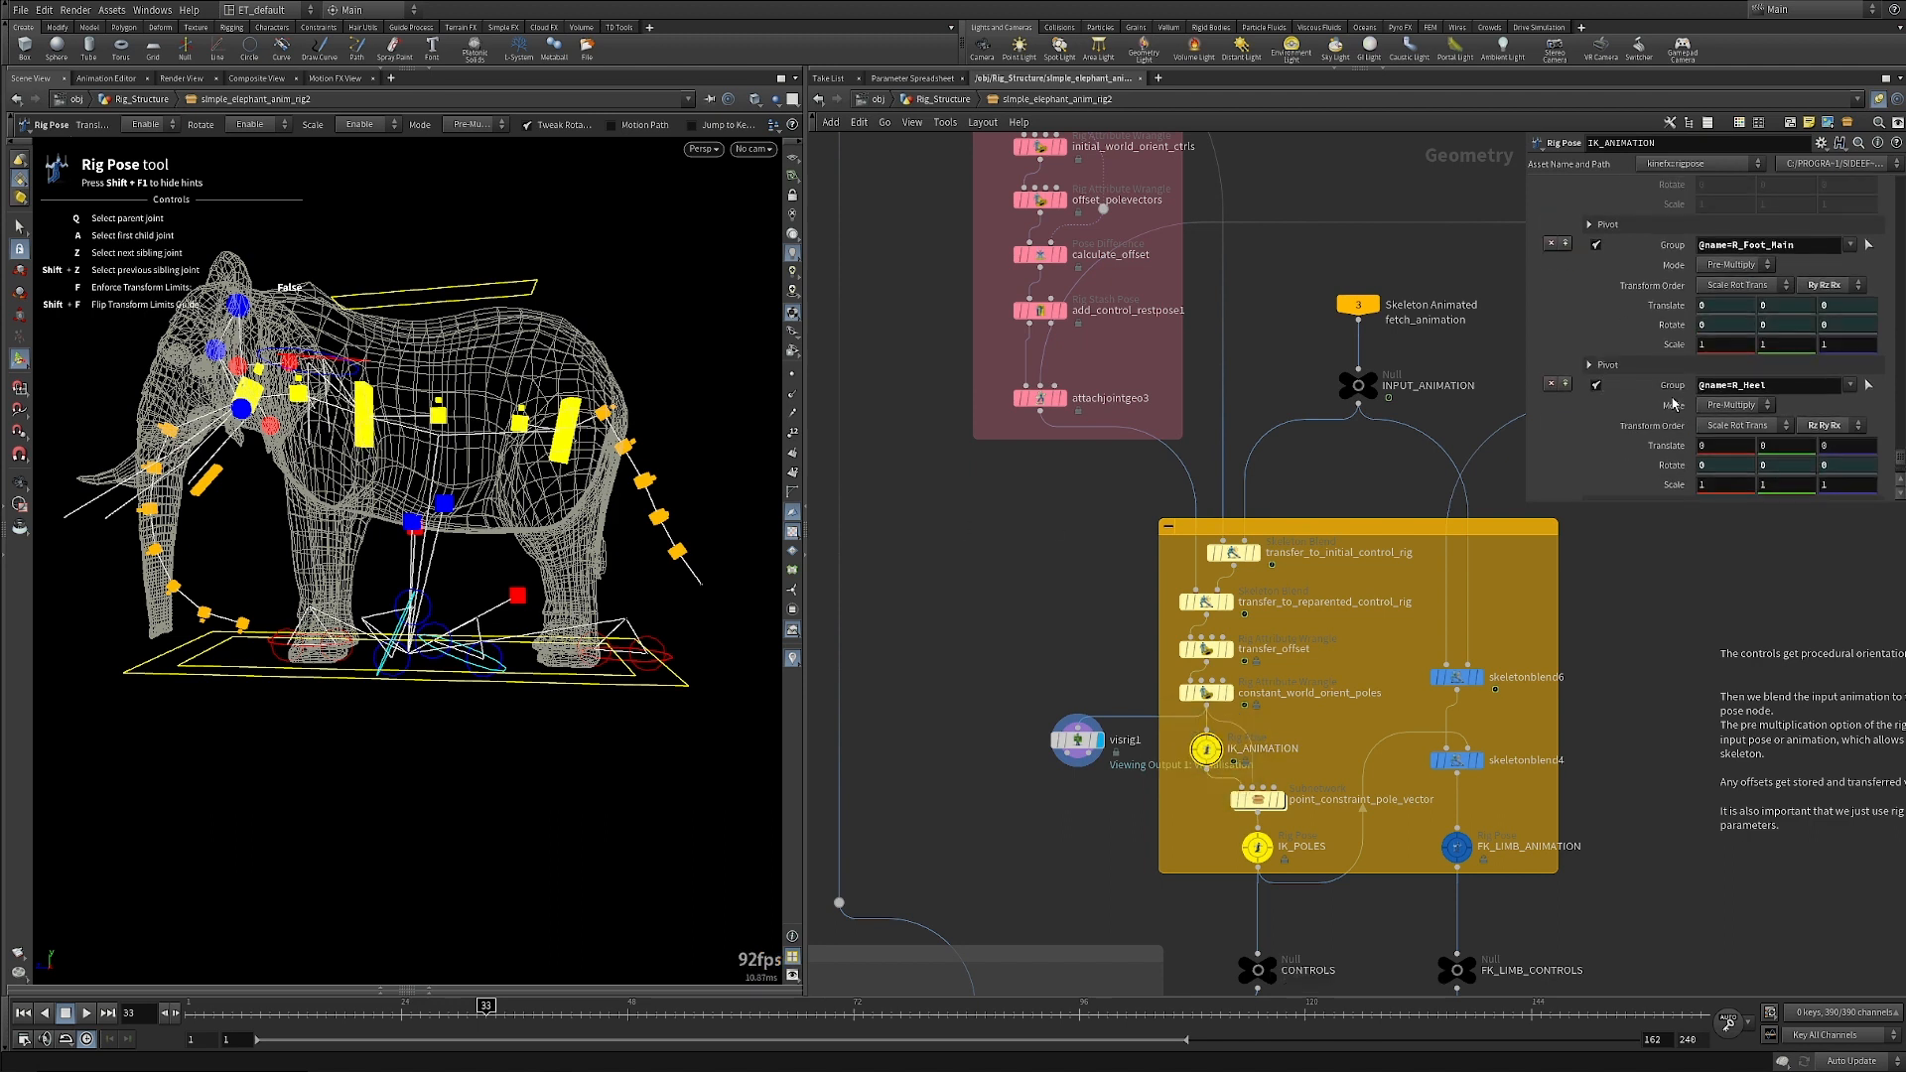
scroll(1702, 337, "up", 5)
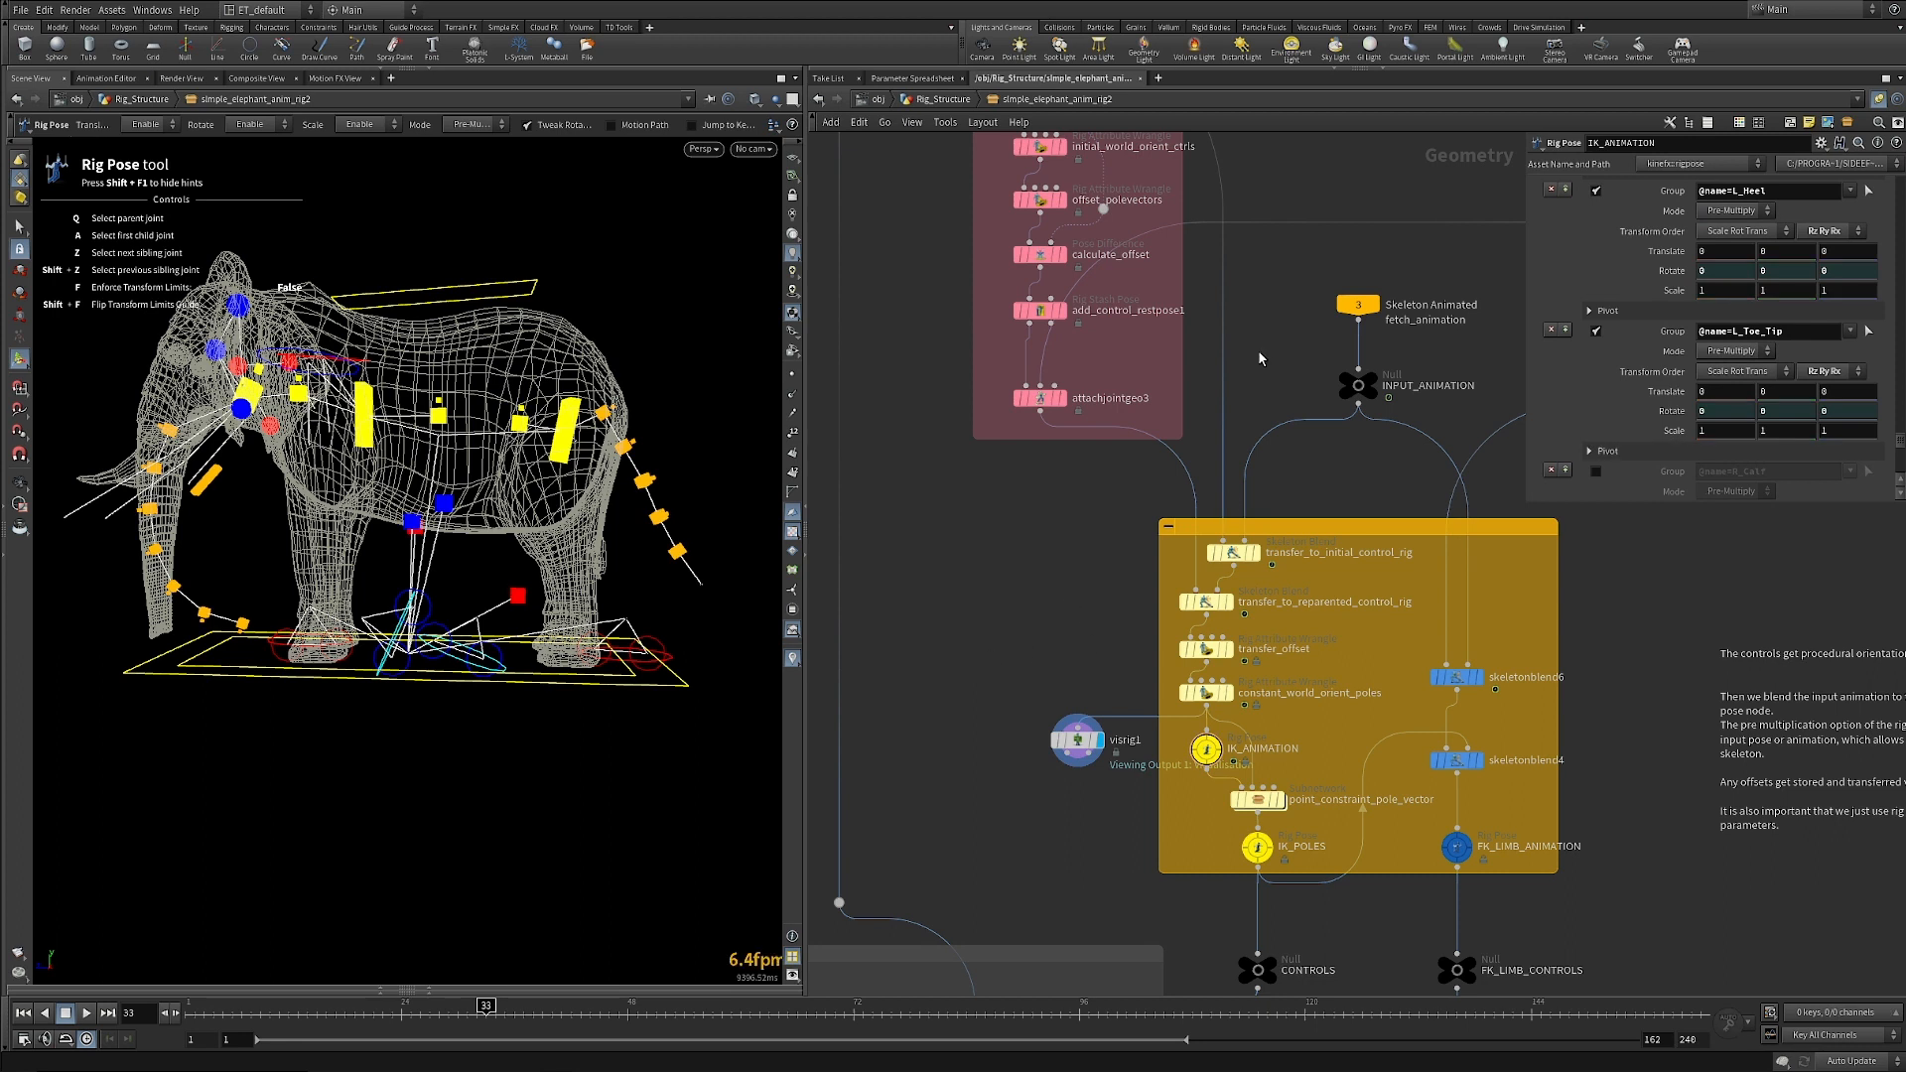
scroll(1613, 333, "up", 10)
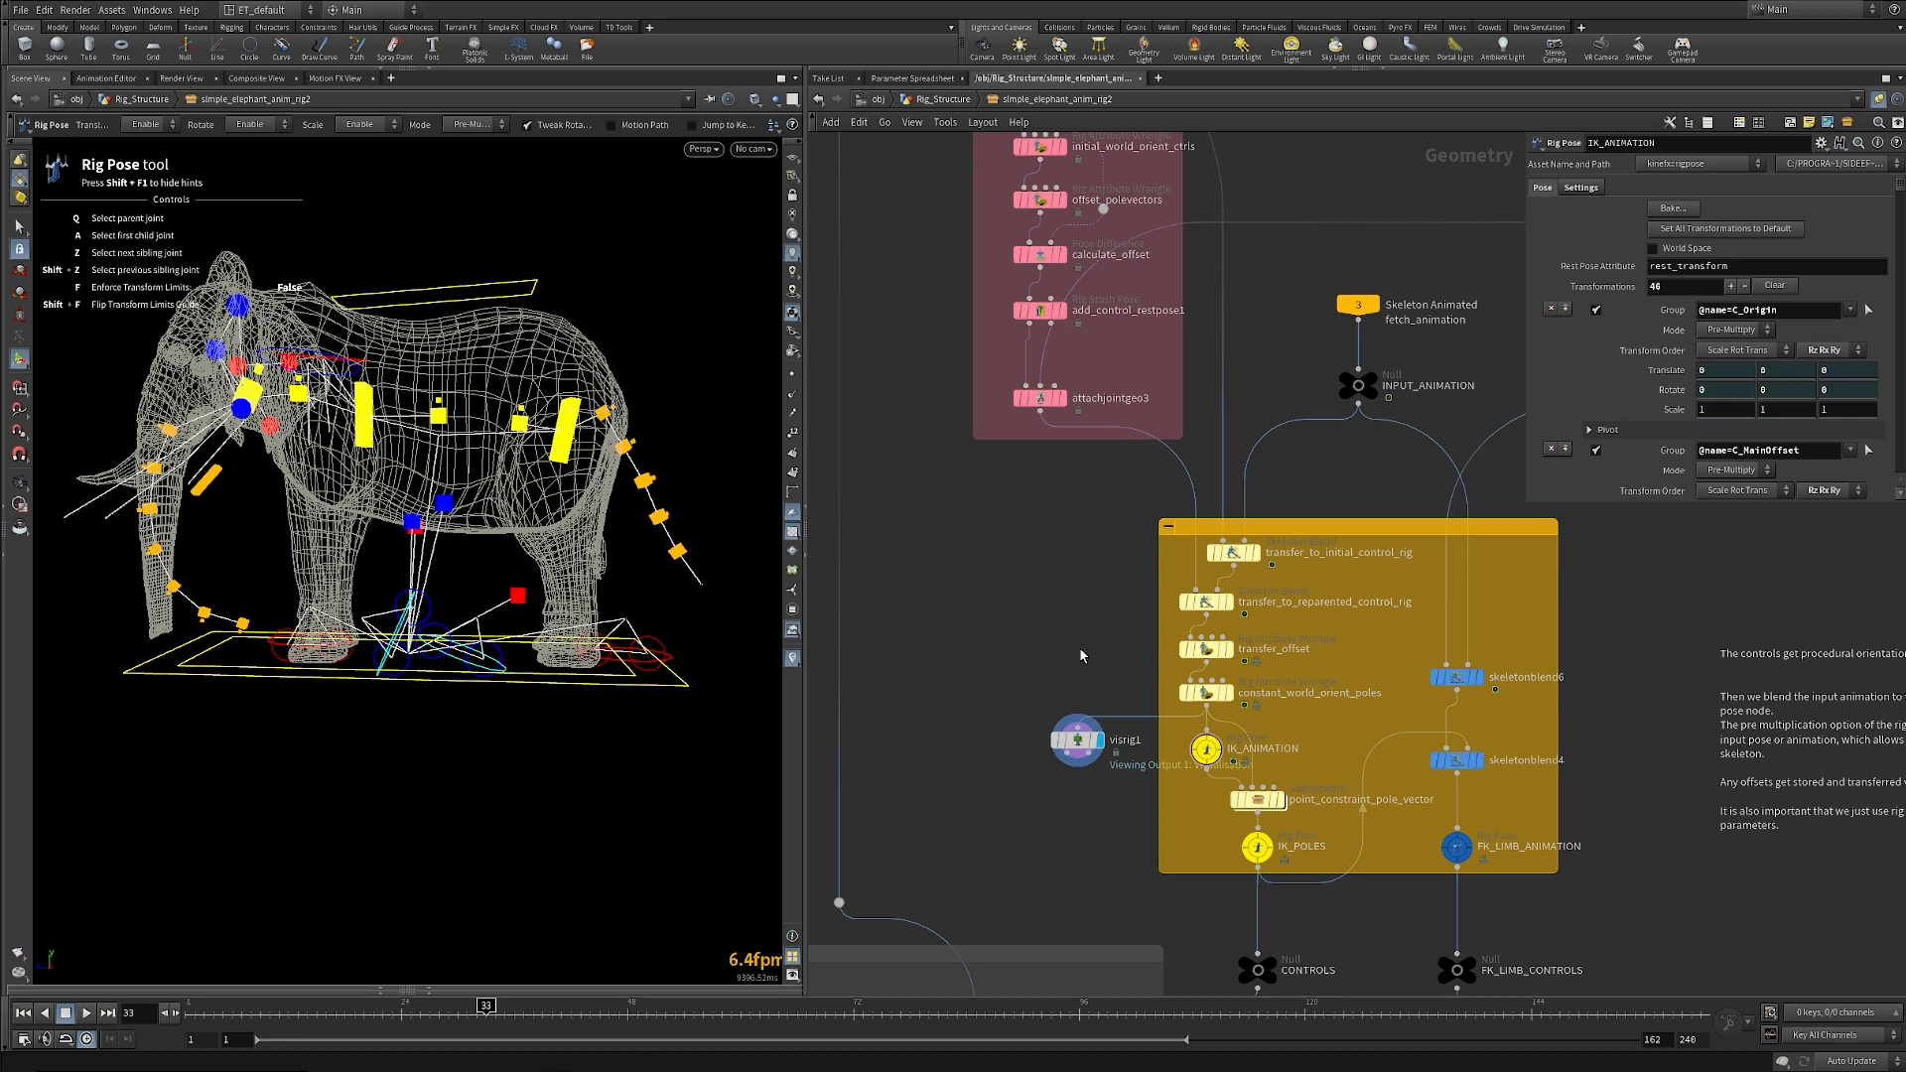
Return to the Rig_Structure level and review simple_elephant_anim_rig2's left leg IK and FK parameters.
key("u")
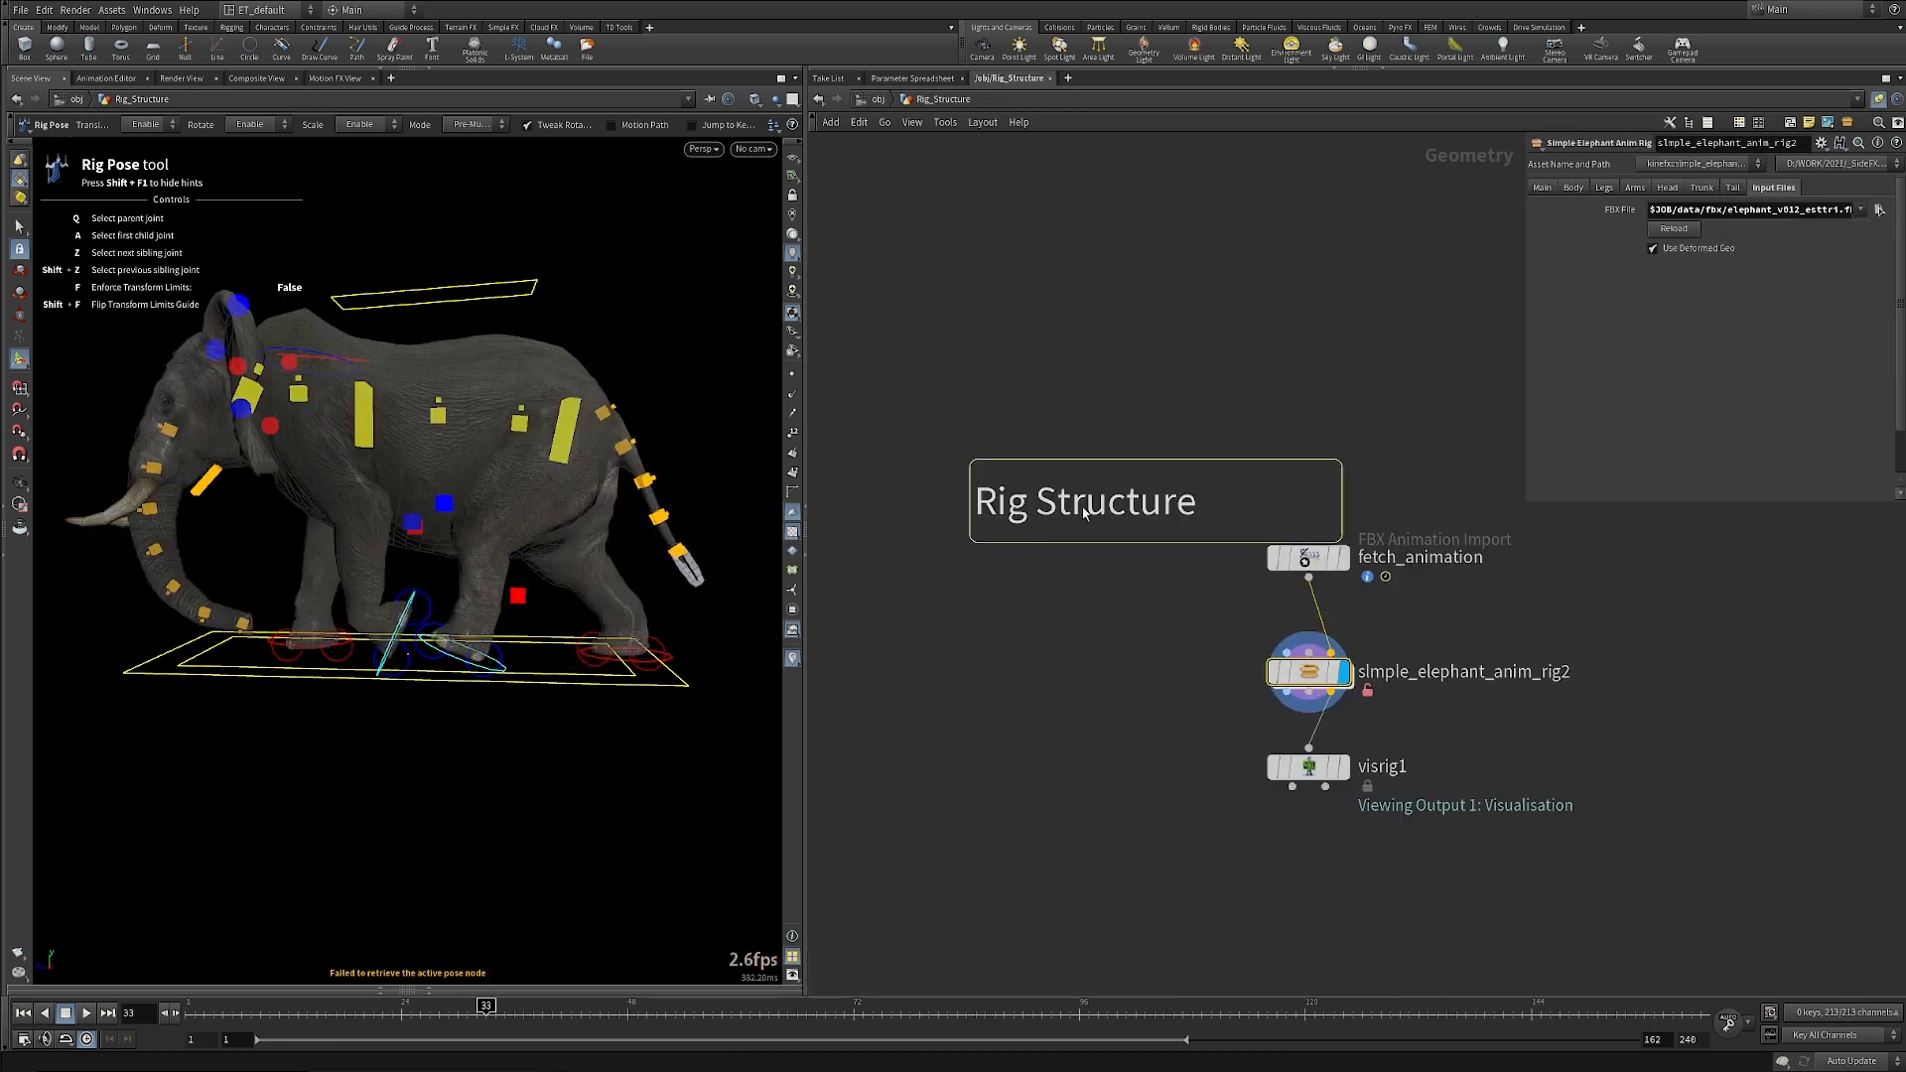
left_click(1603, 187)
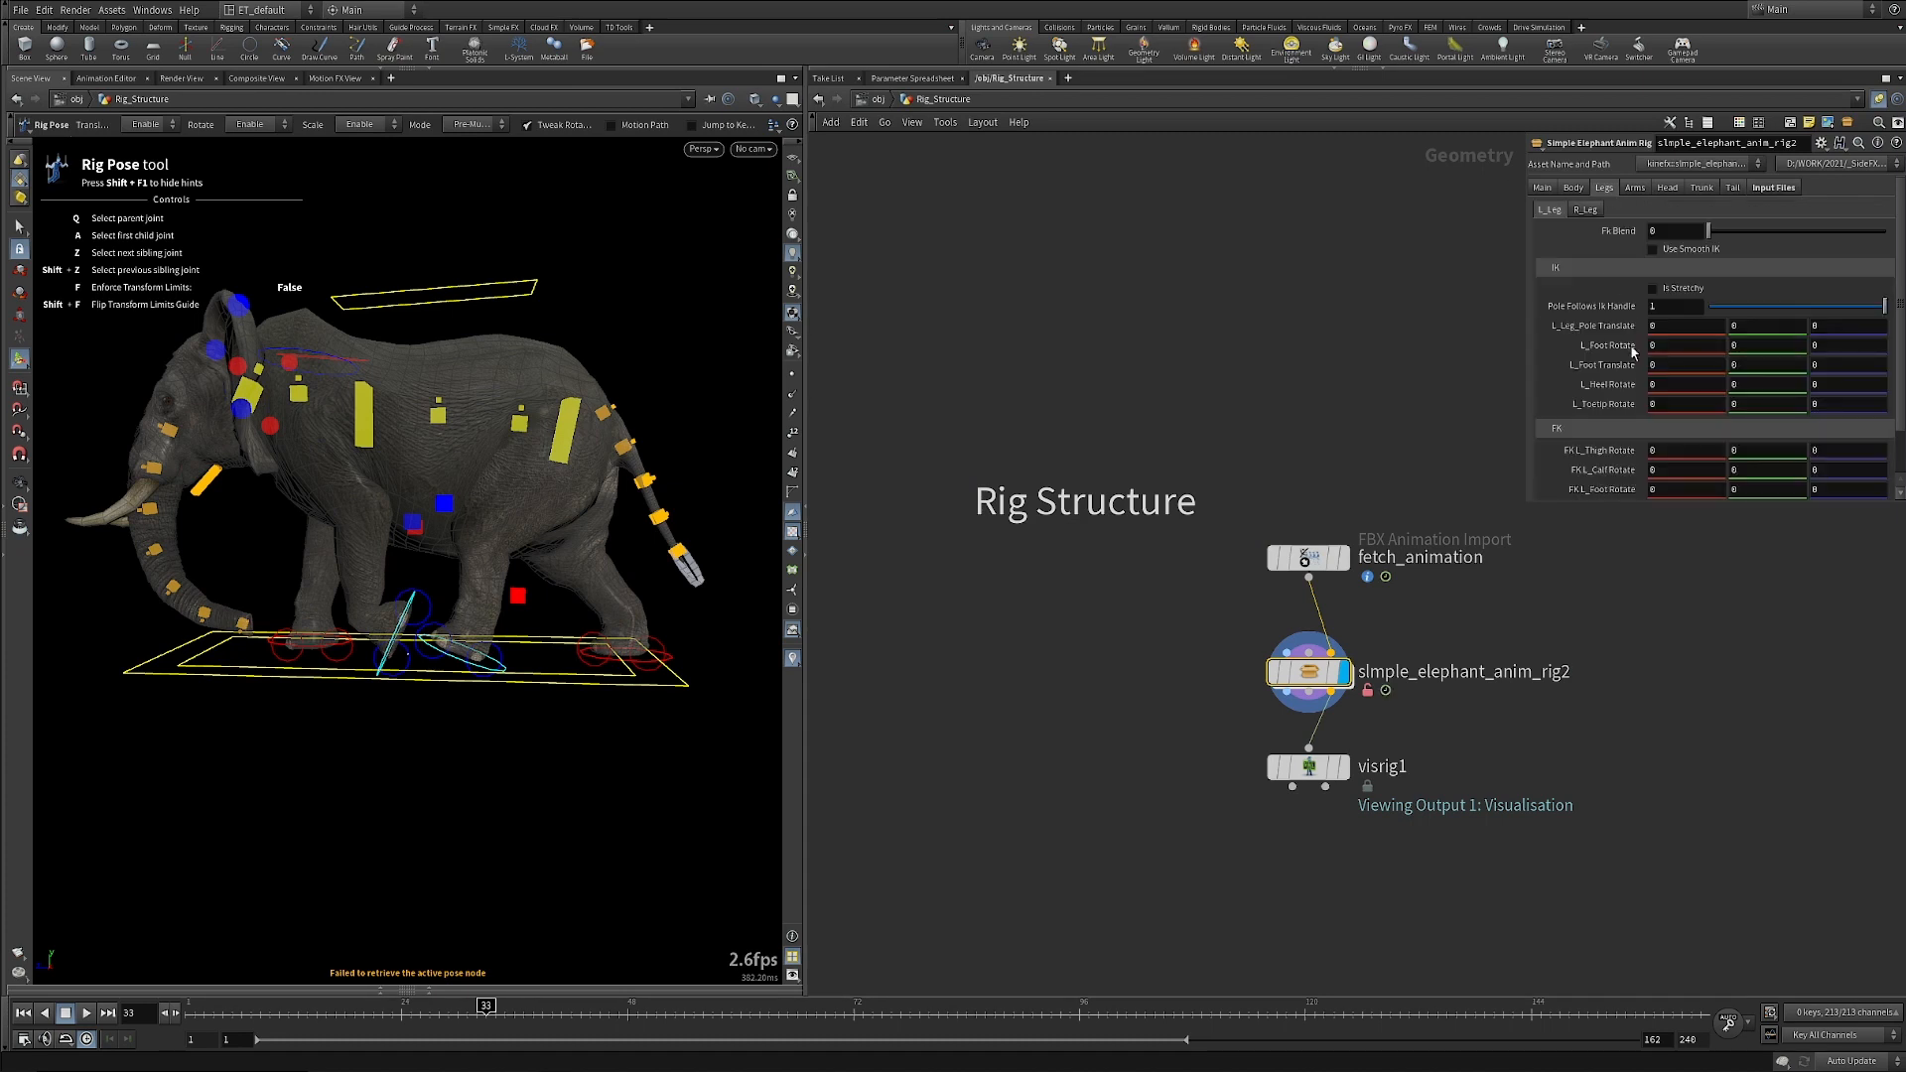
scroll(1606, 407, "down", 1)
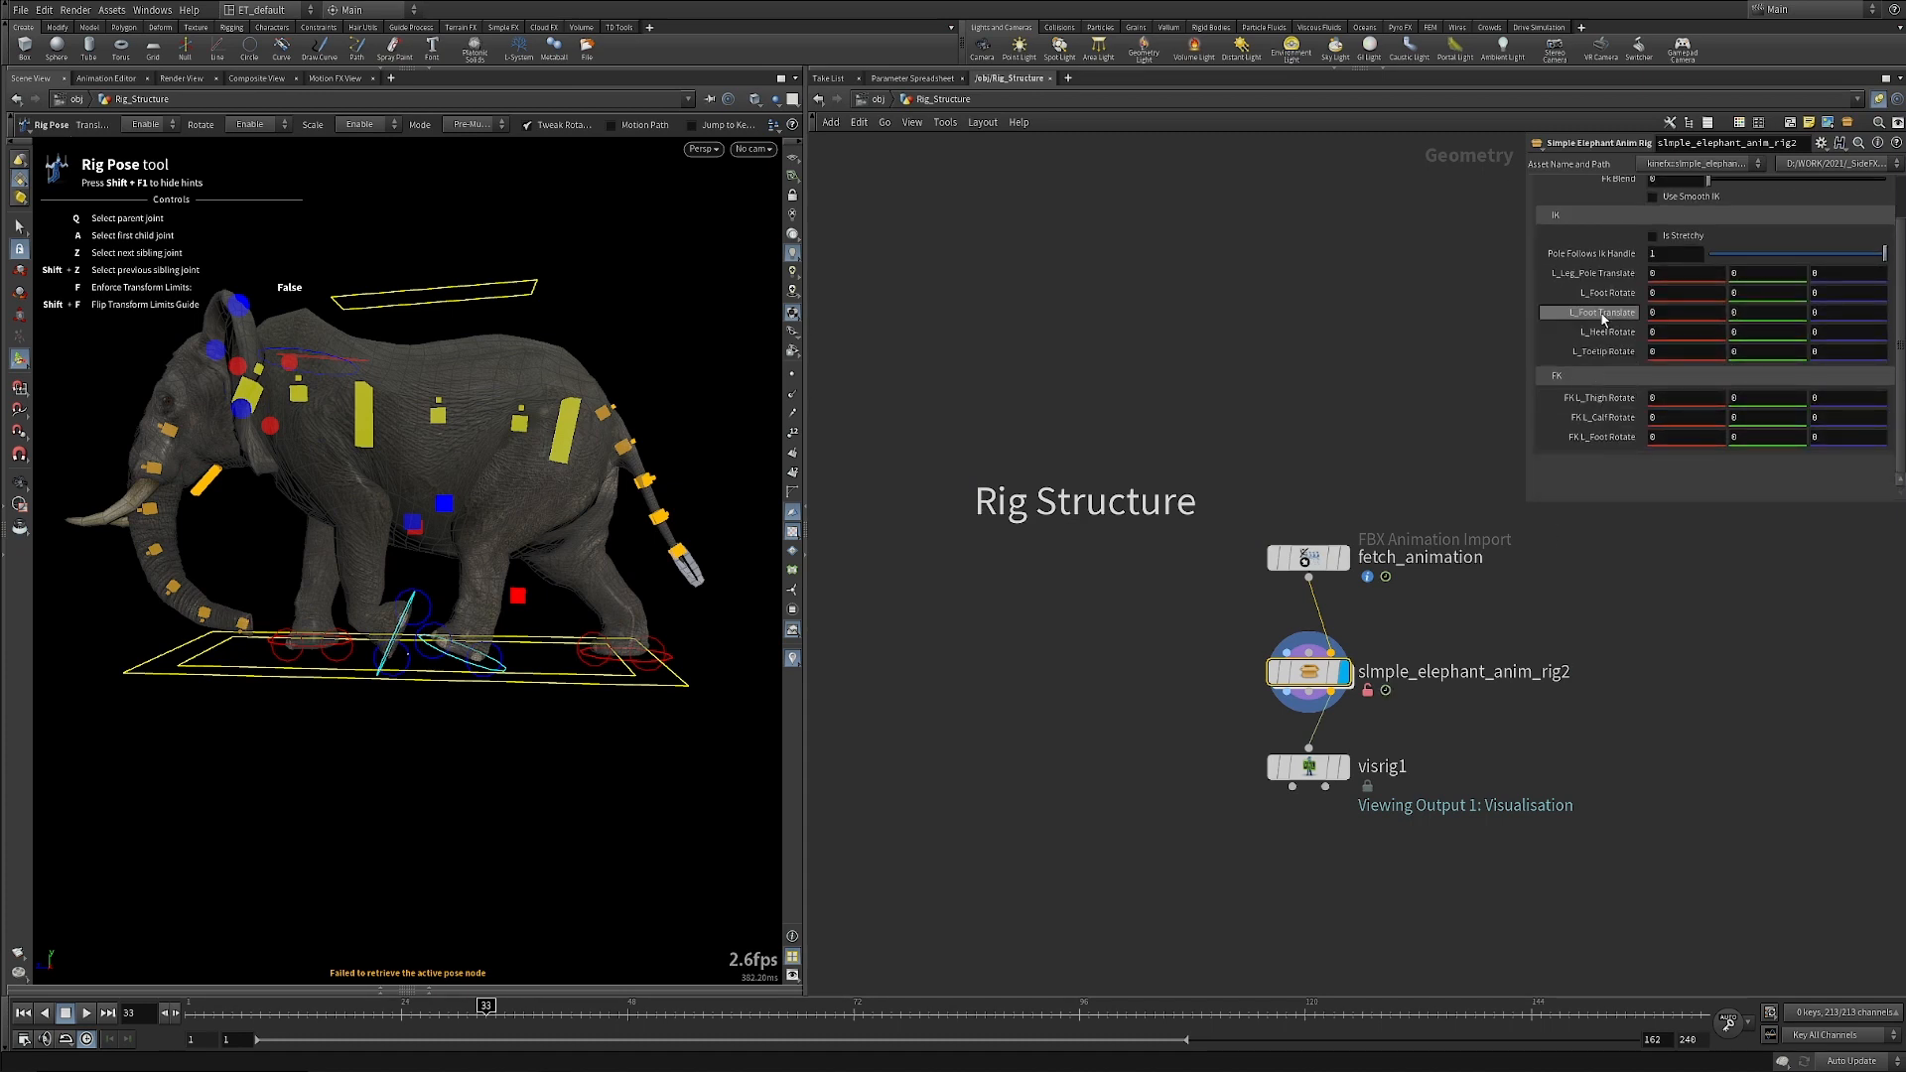
scroll(1602, 324, "up", 1)
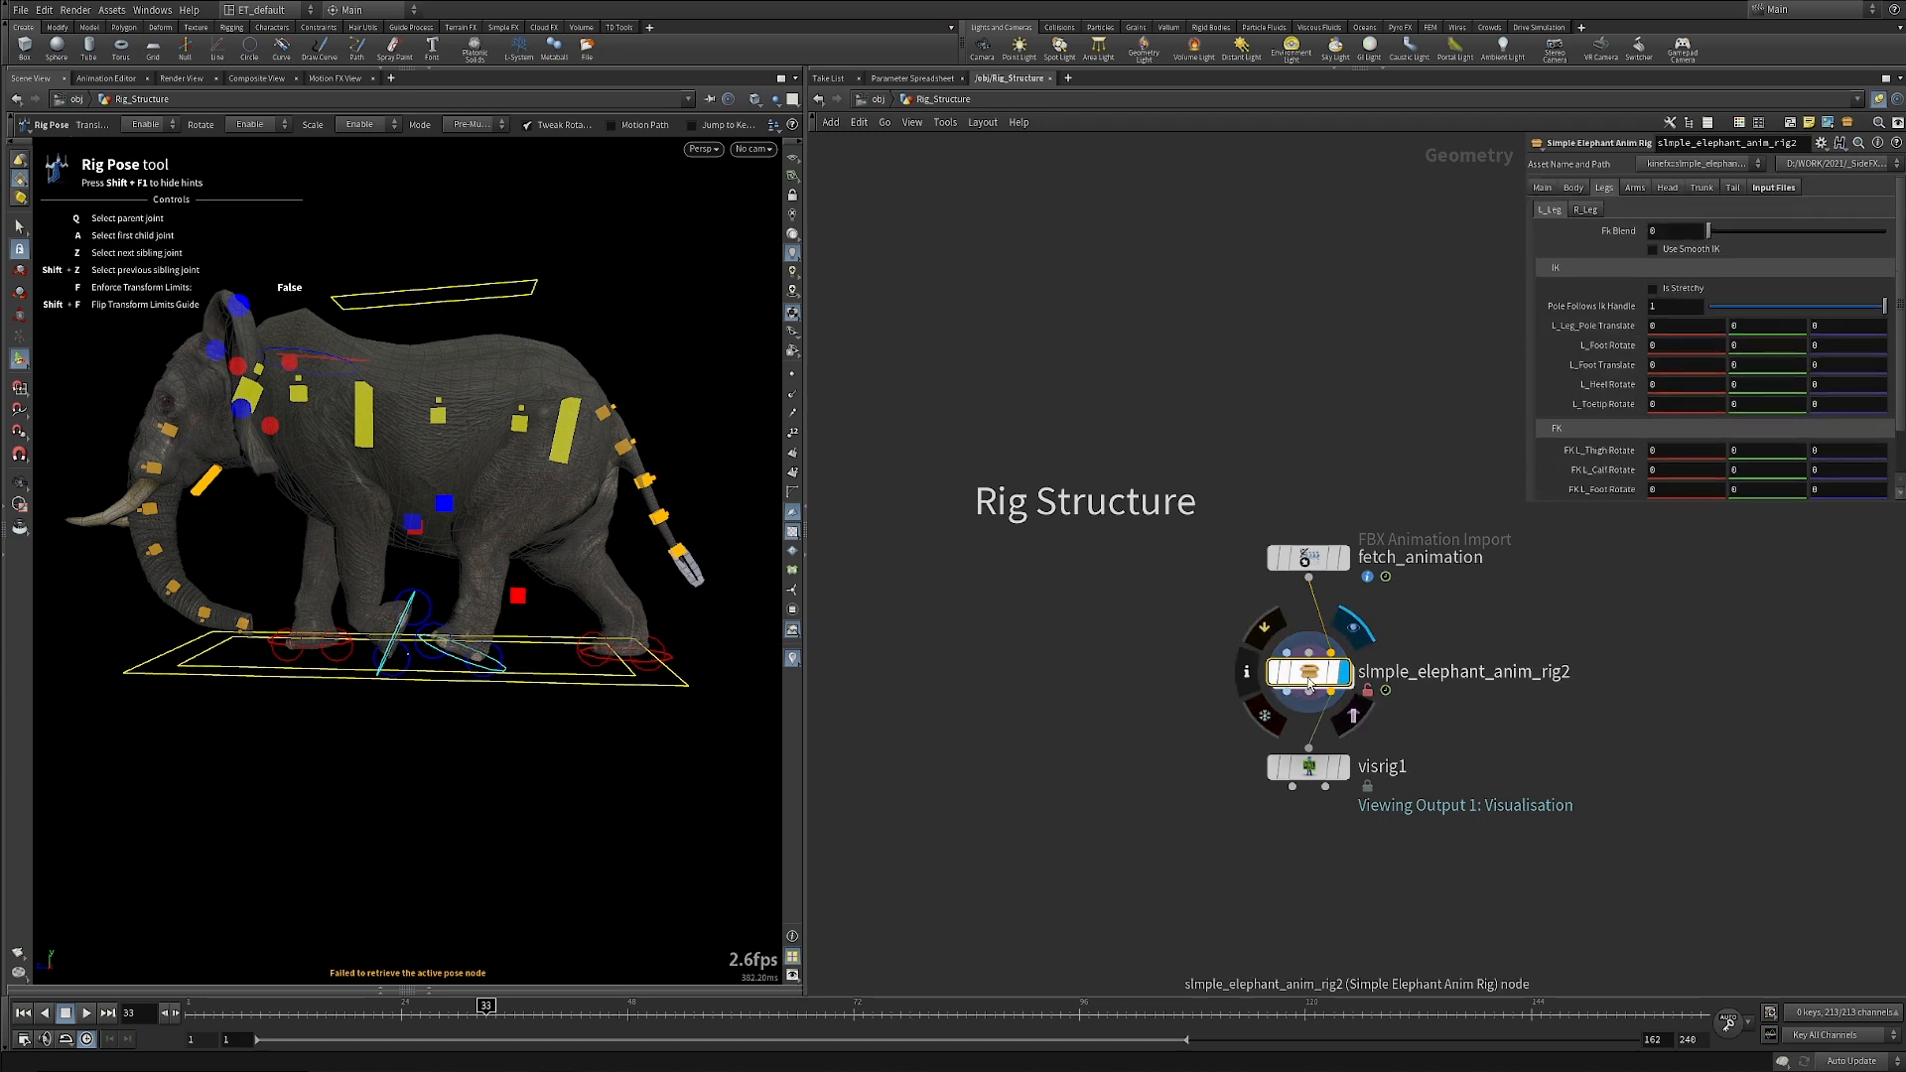
Go back inside simple_elephant_anim_rig2 and examine the channel references on IK_ANIMATION's C_COG translation.
double_click(1309, 684)
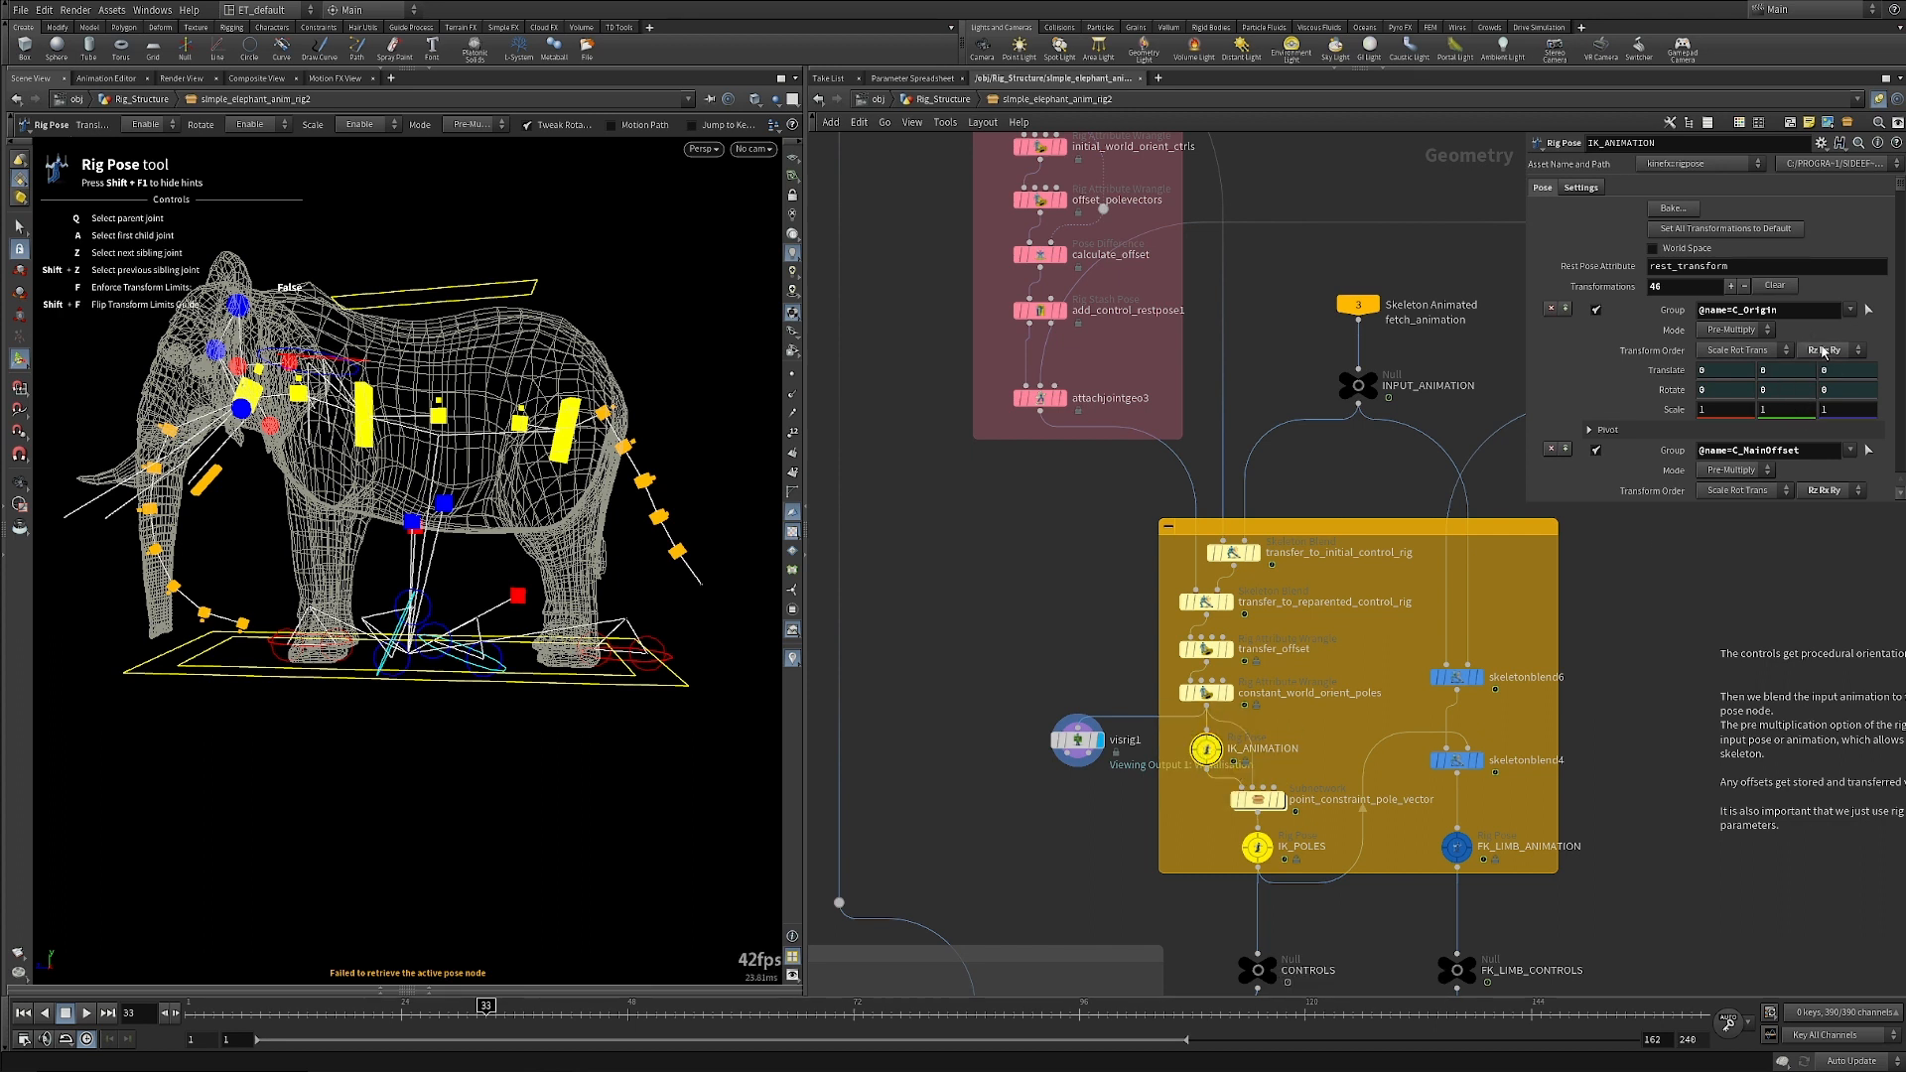
scroll(1825, 378, "down", 3)
scroll(1825, 408, "down", 5)
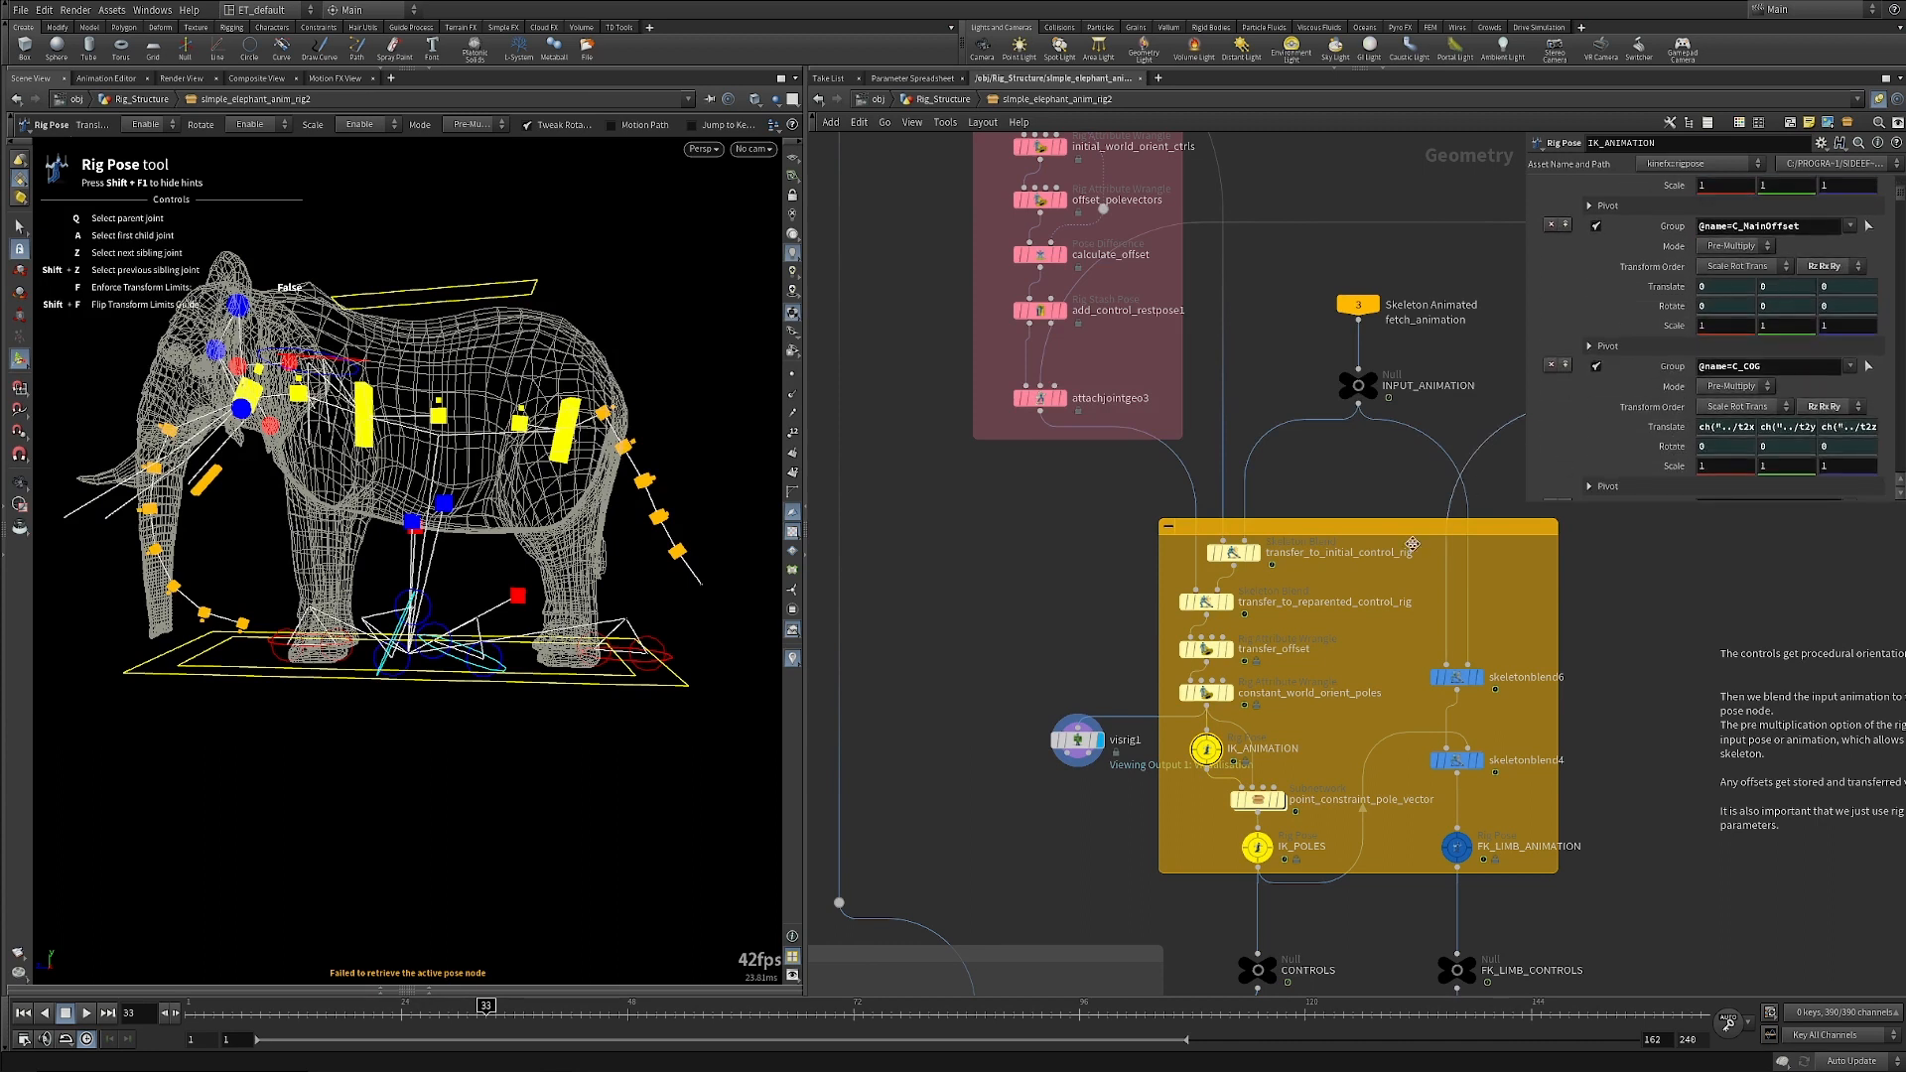
scroll(532, 662, "down", 5)
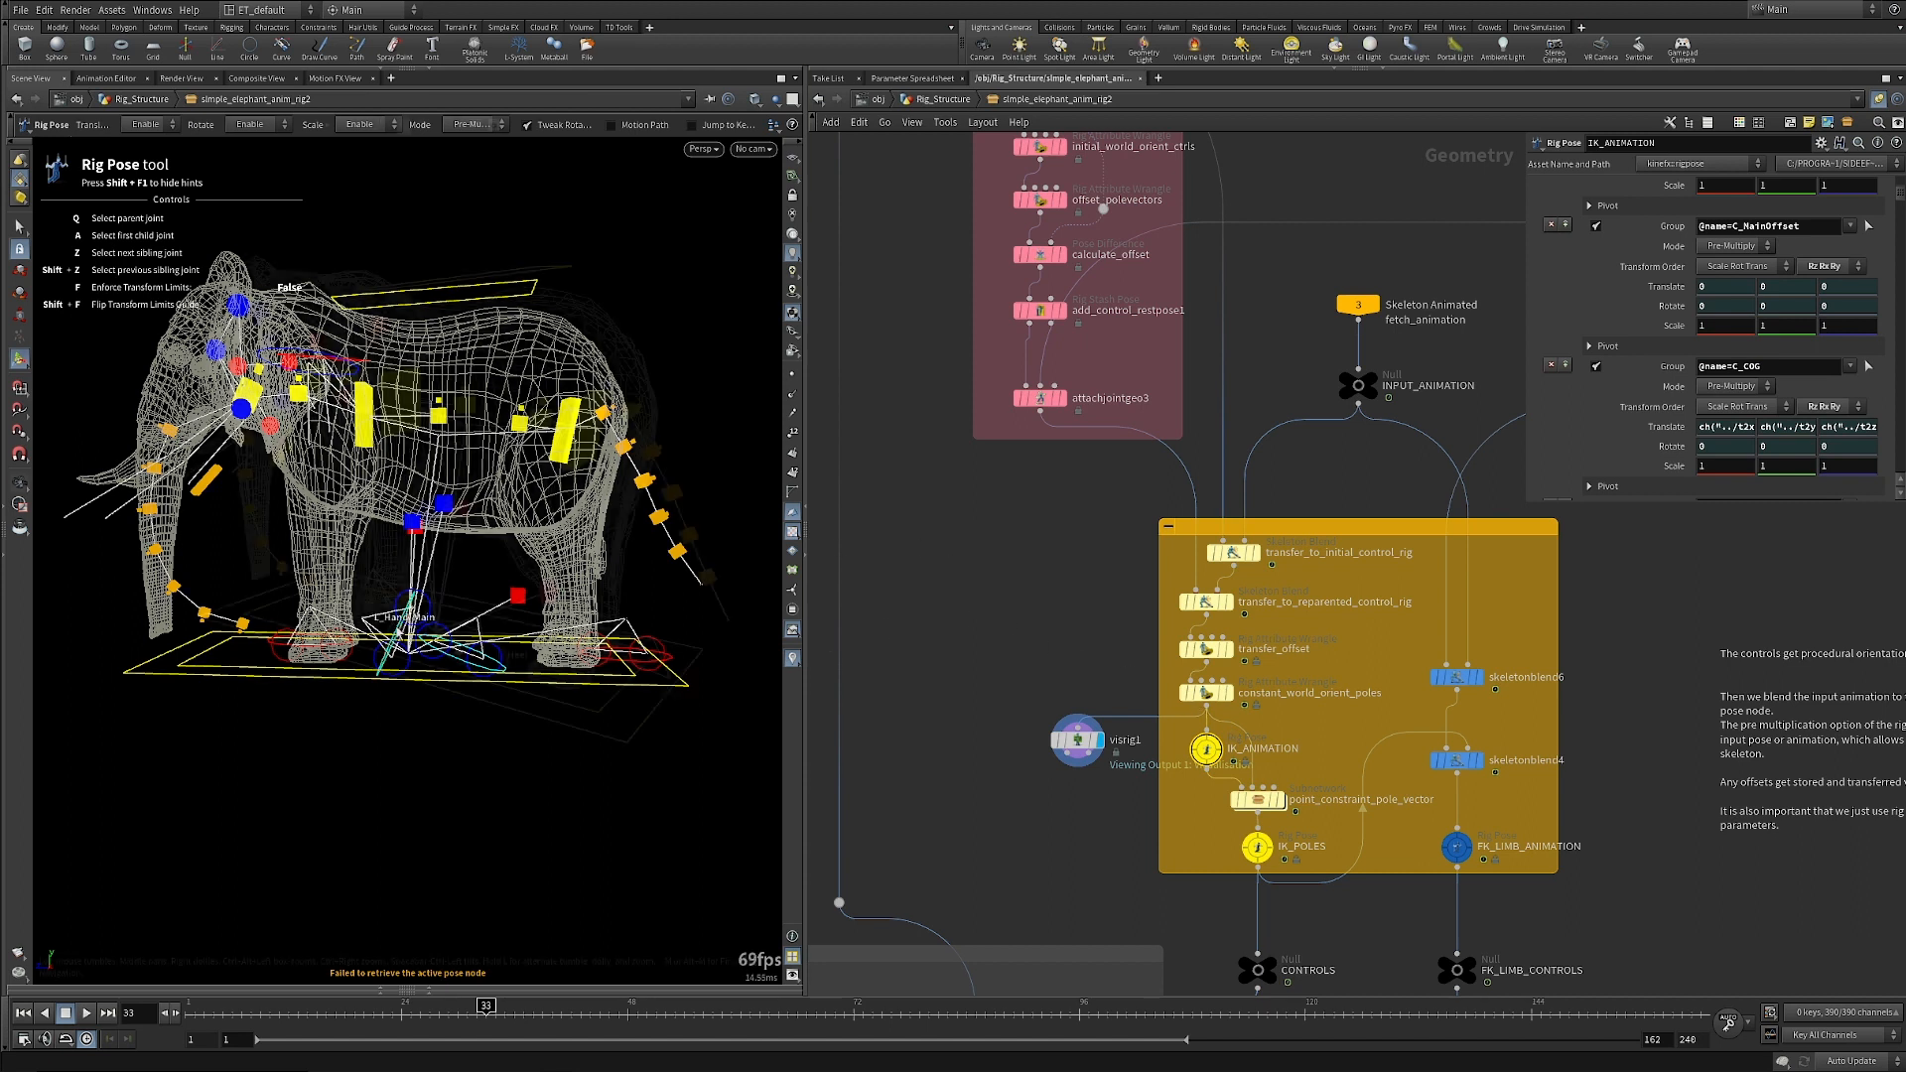
Display IK_ANIMATION, scrub to frame 18, and inspect its control shapes from a closer, higher angle.
left_click(1206, 725)
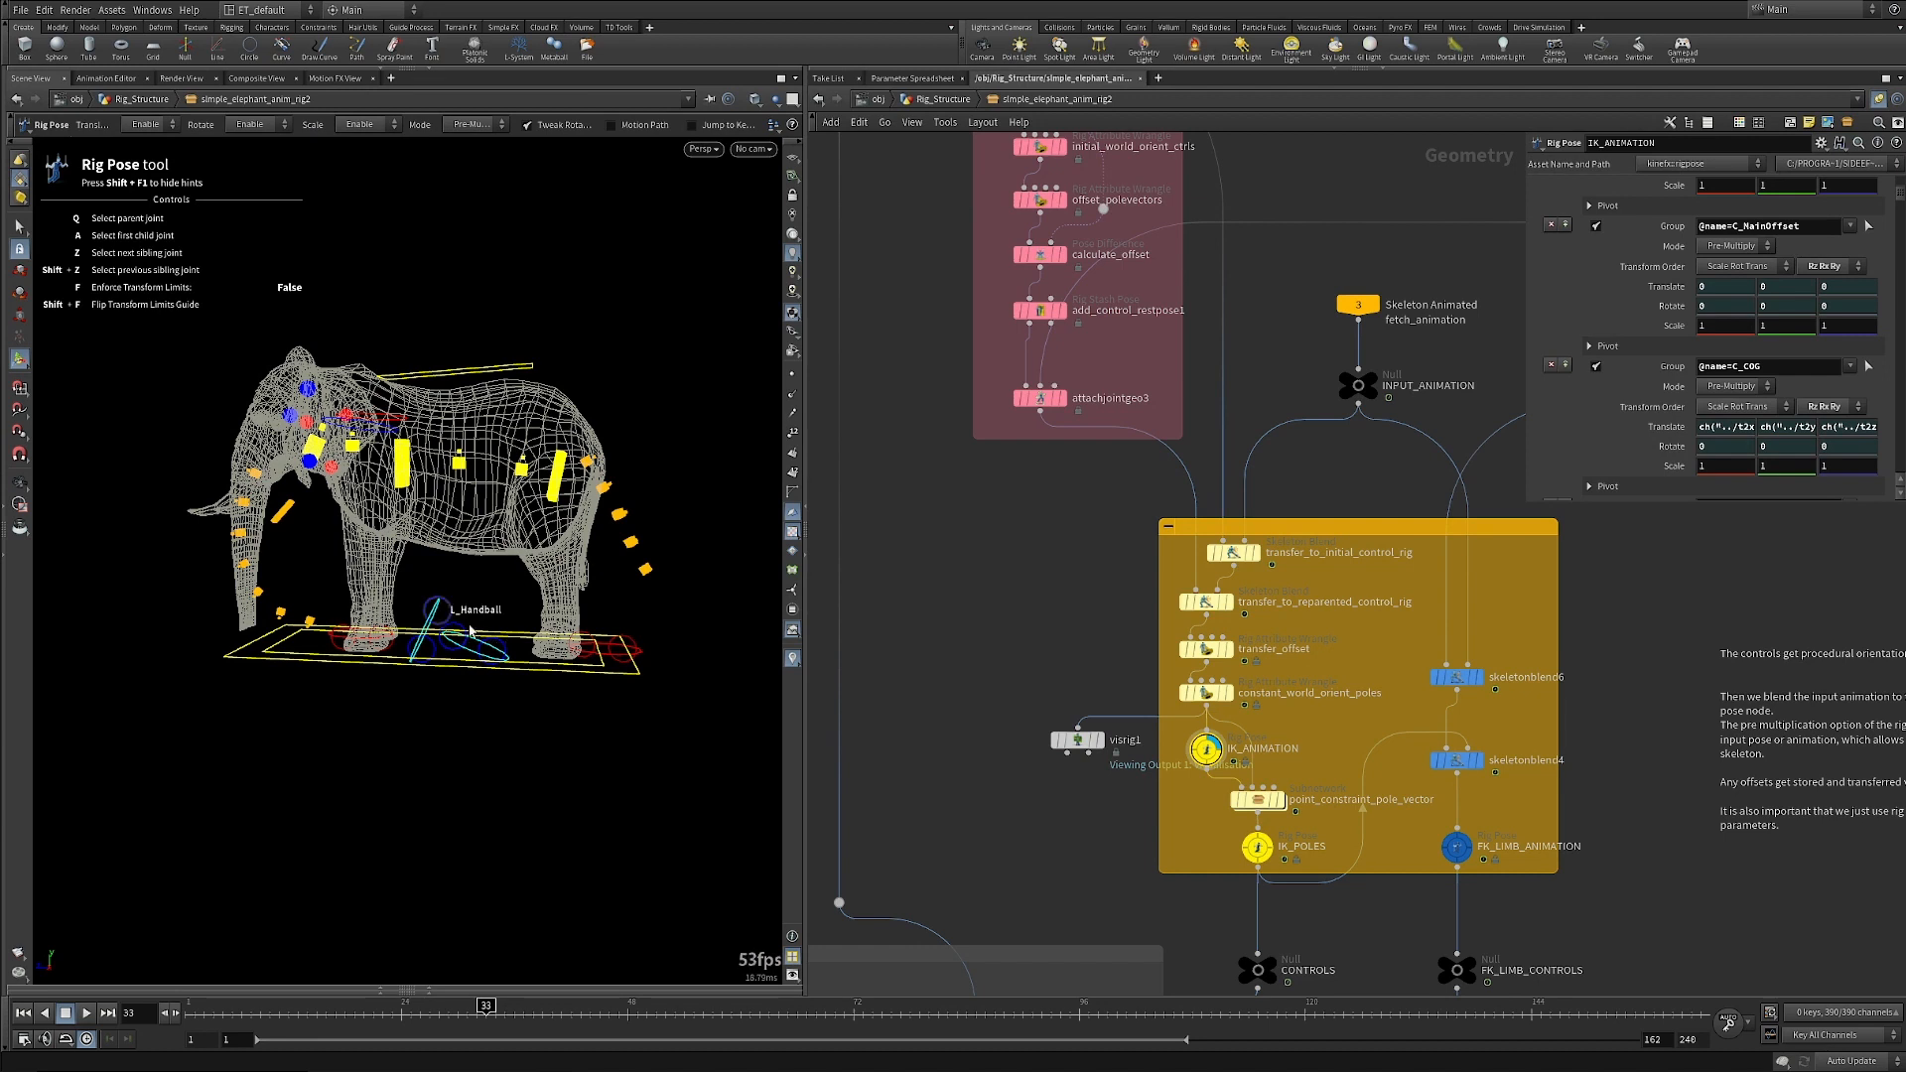
left_click_drag(417, 1006, 344, 1005)
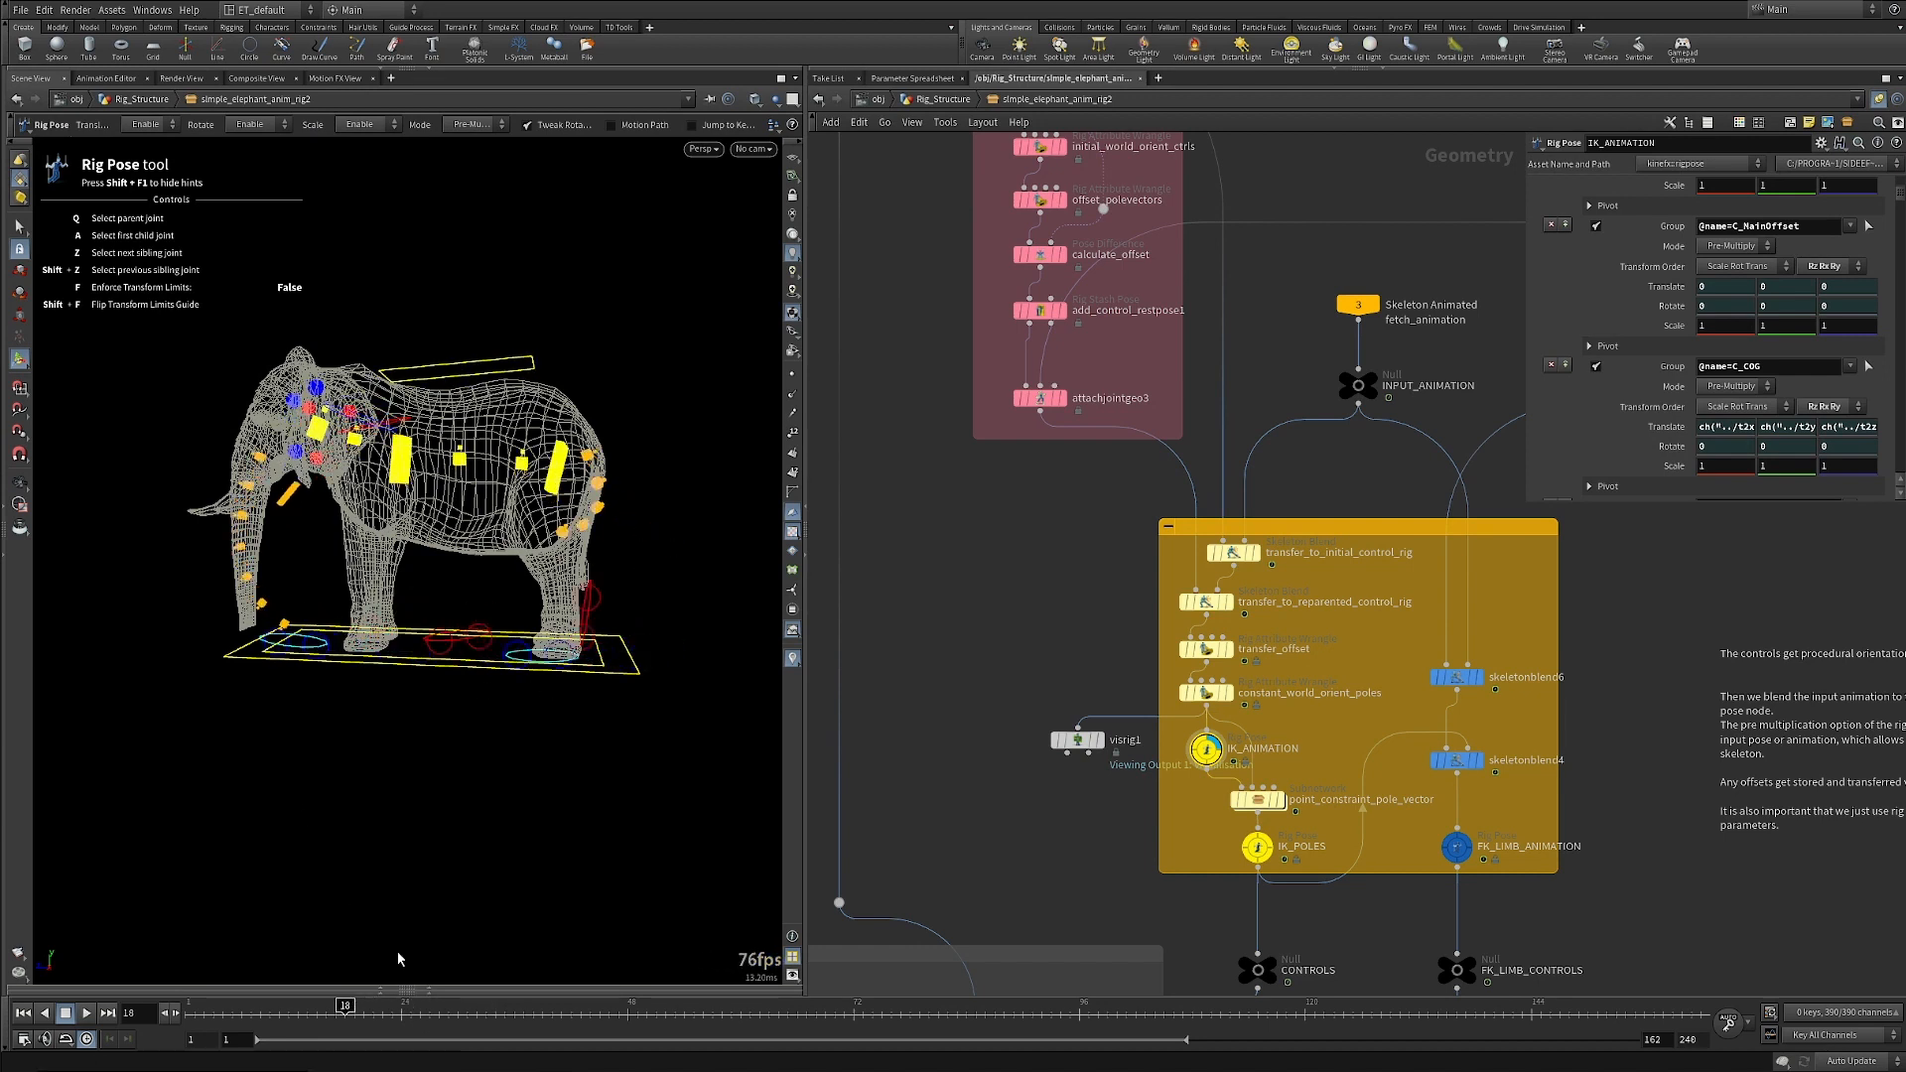
key("space")
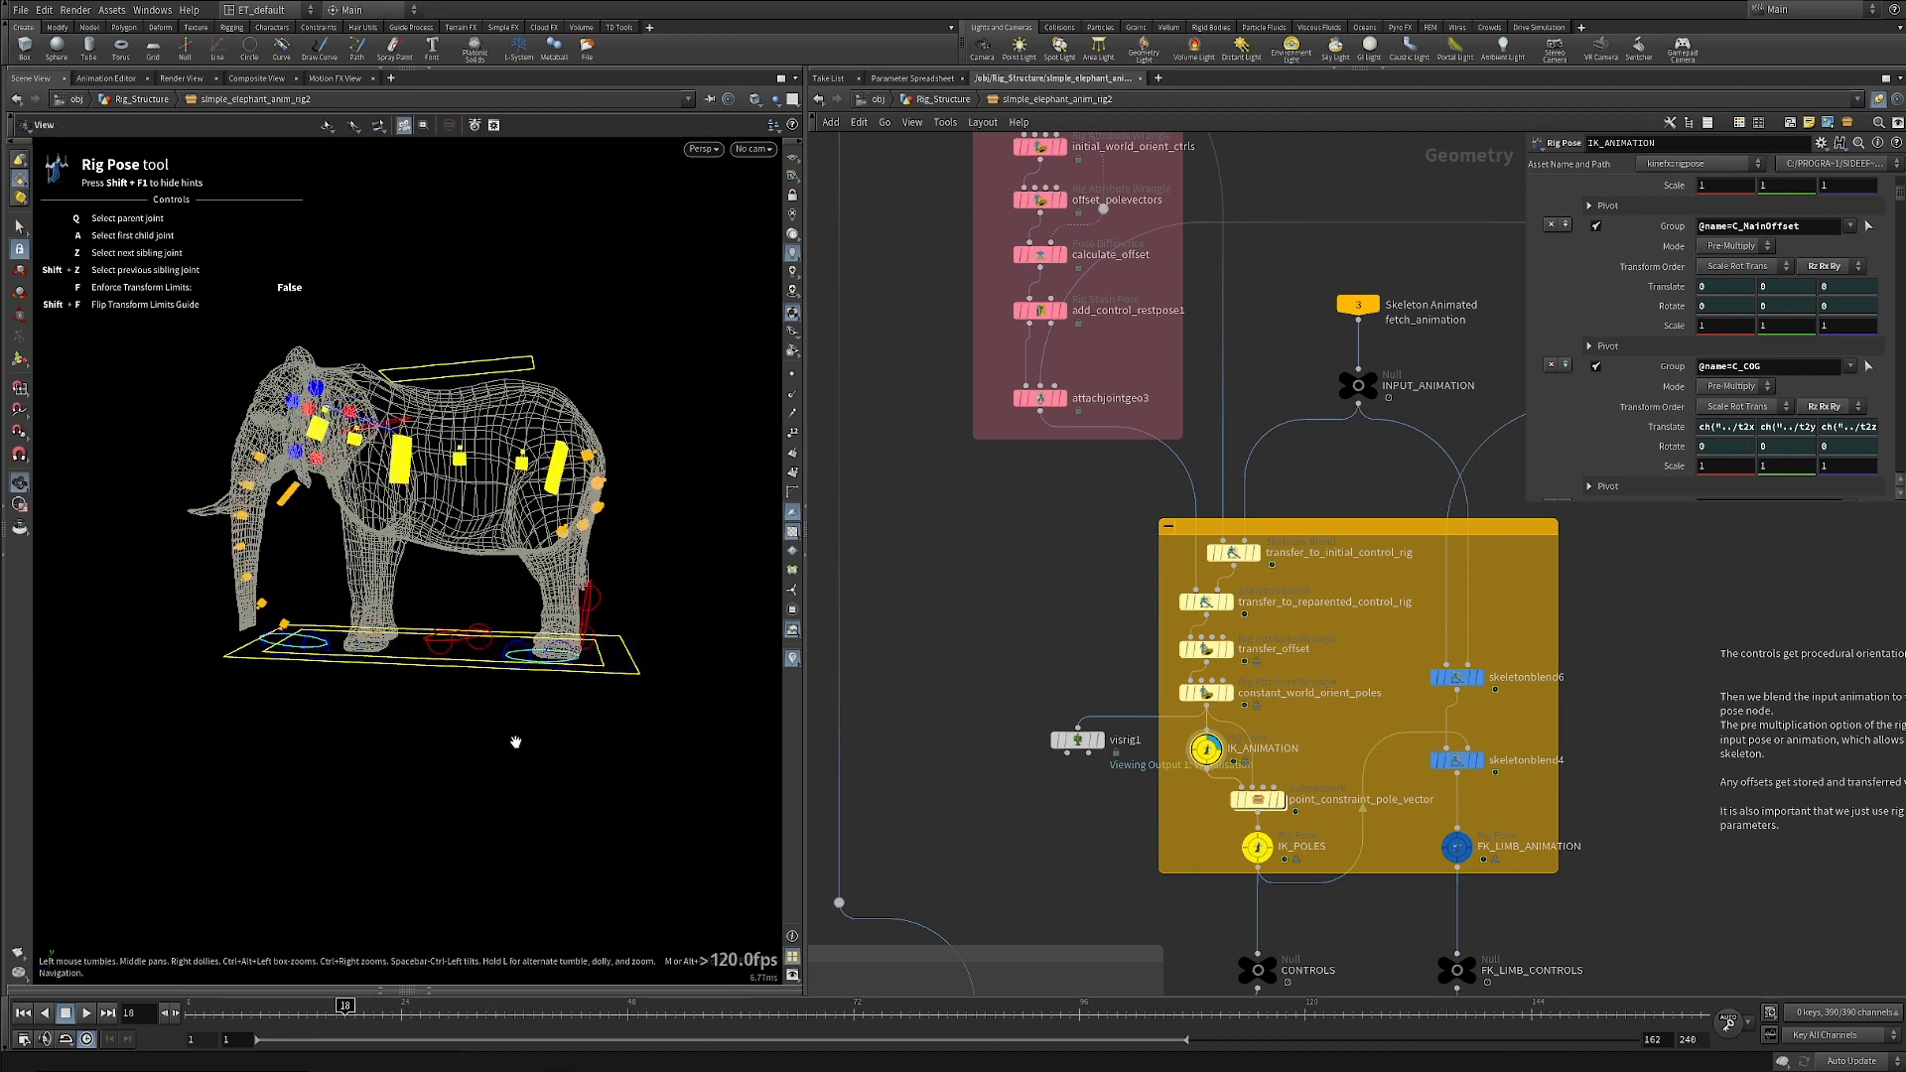
left_click_drag(513, 667, 603, 496)
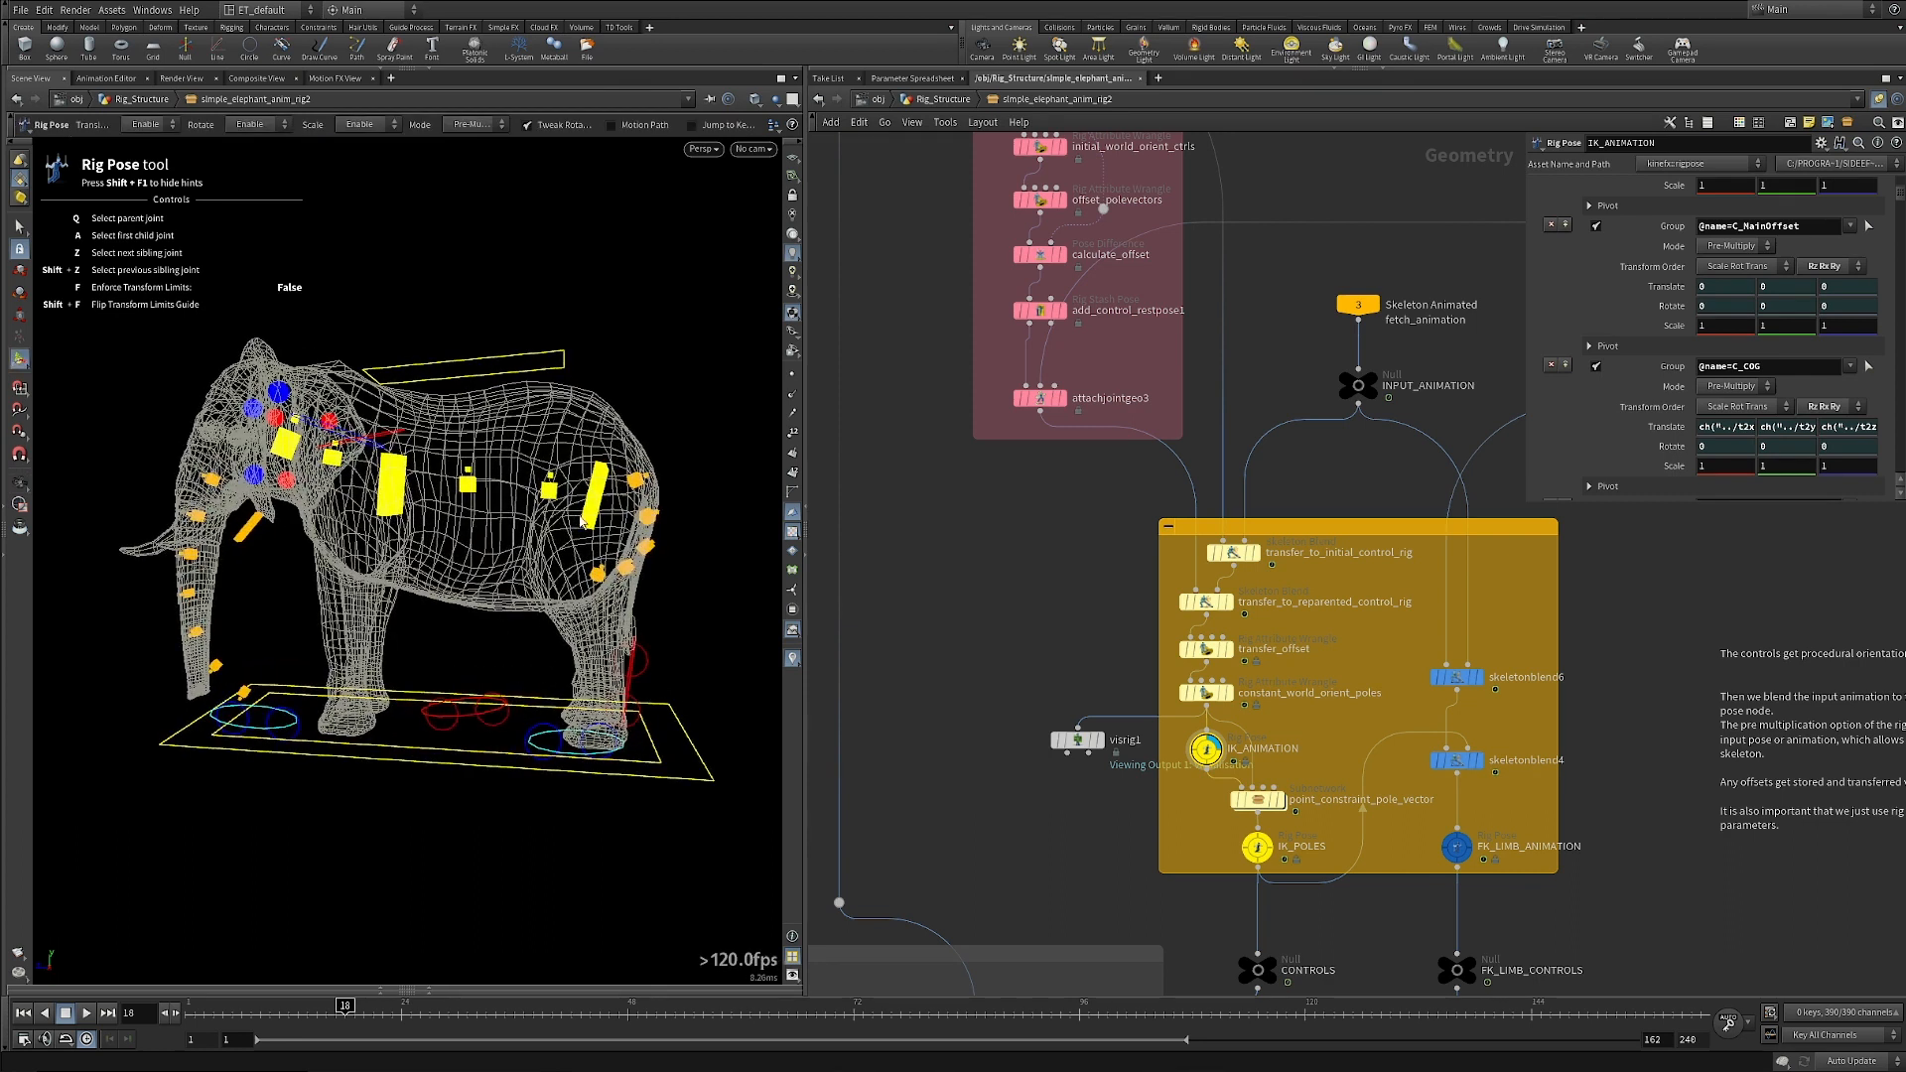
key("space")
left_click_drag(537, 578, 625, 560)
Show IK_ANIMATION's Rig Visualiser settings with the joint display configurations.
scroll(1684, 319, "up", 4)
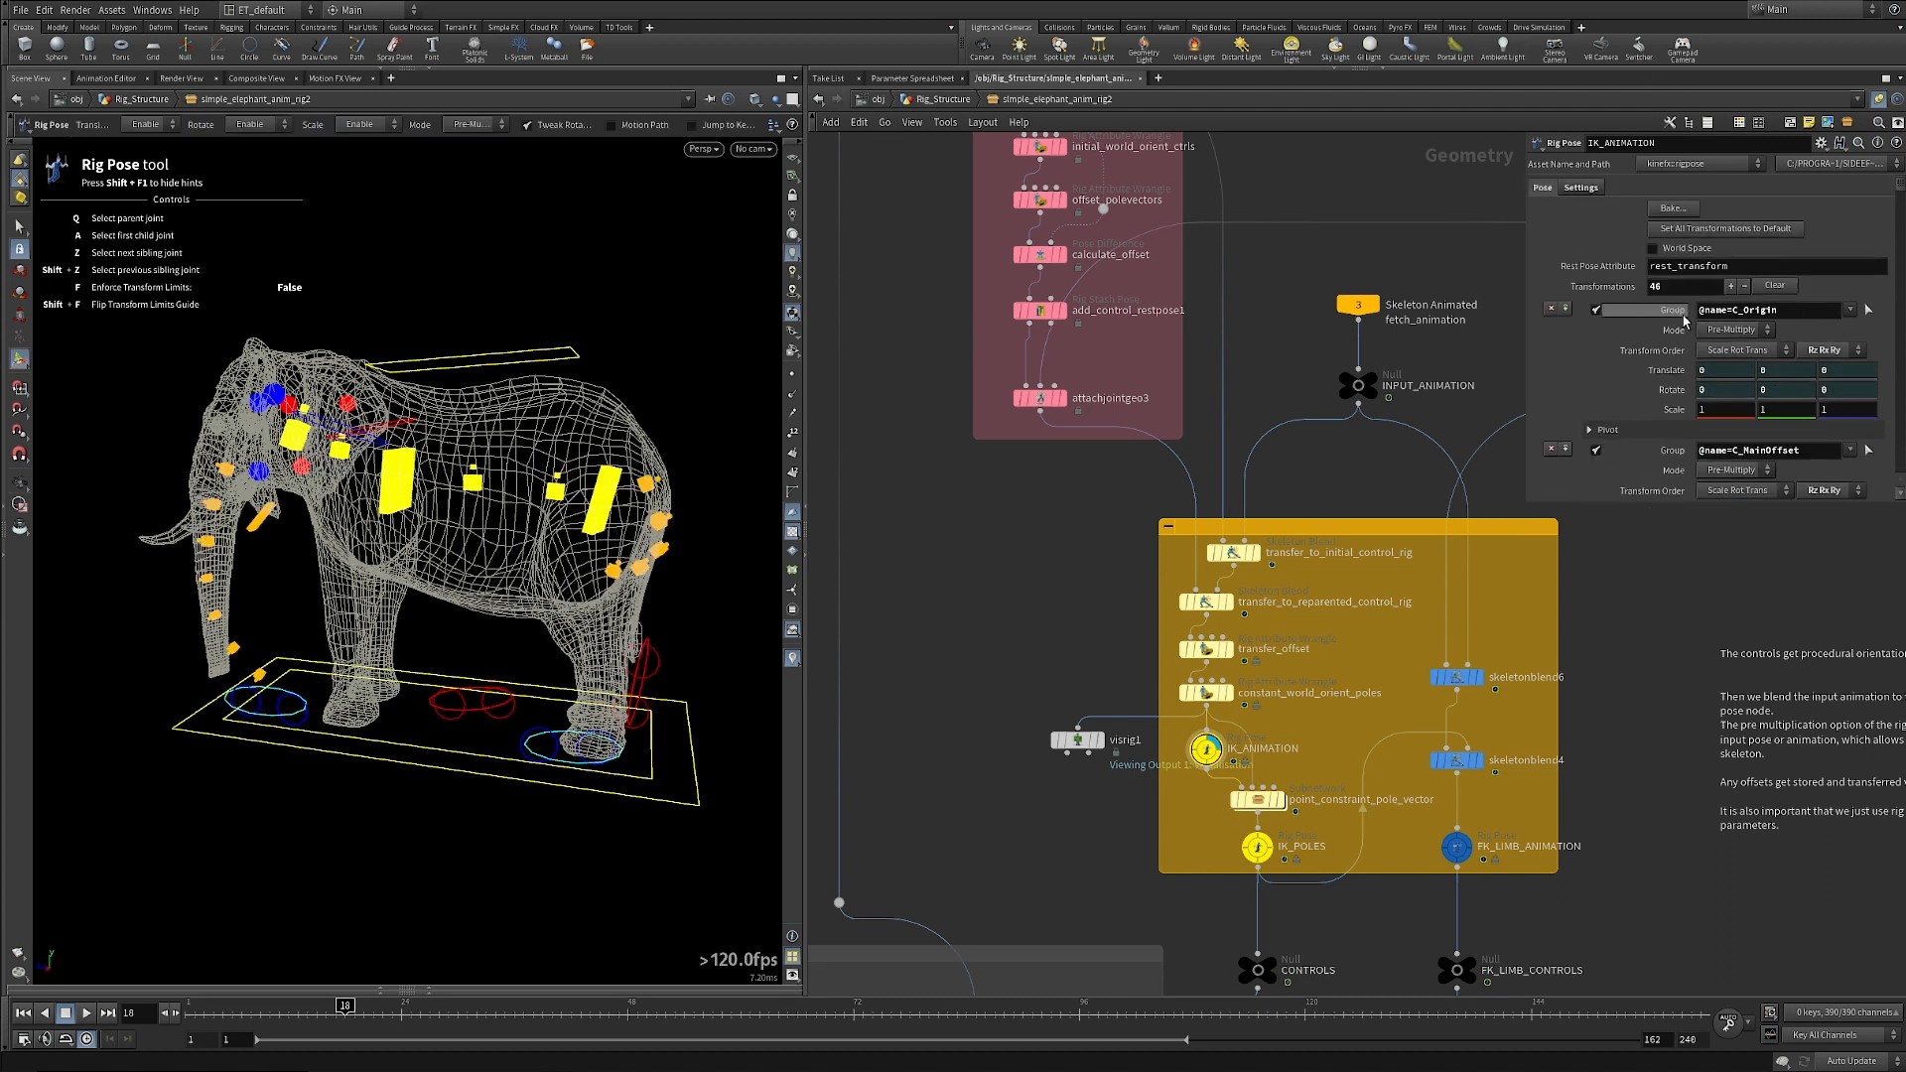
left_click(1578, 188)
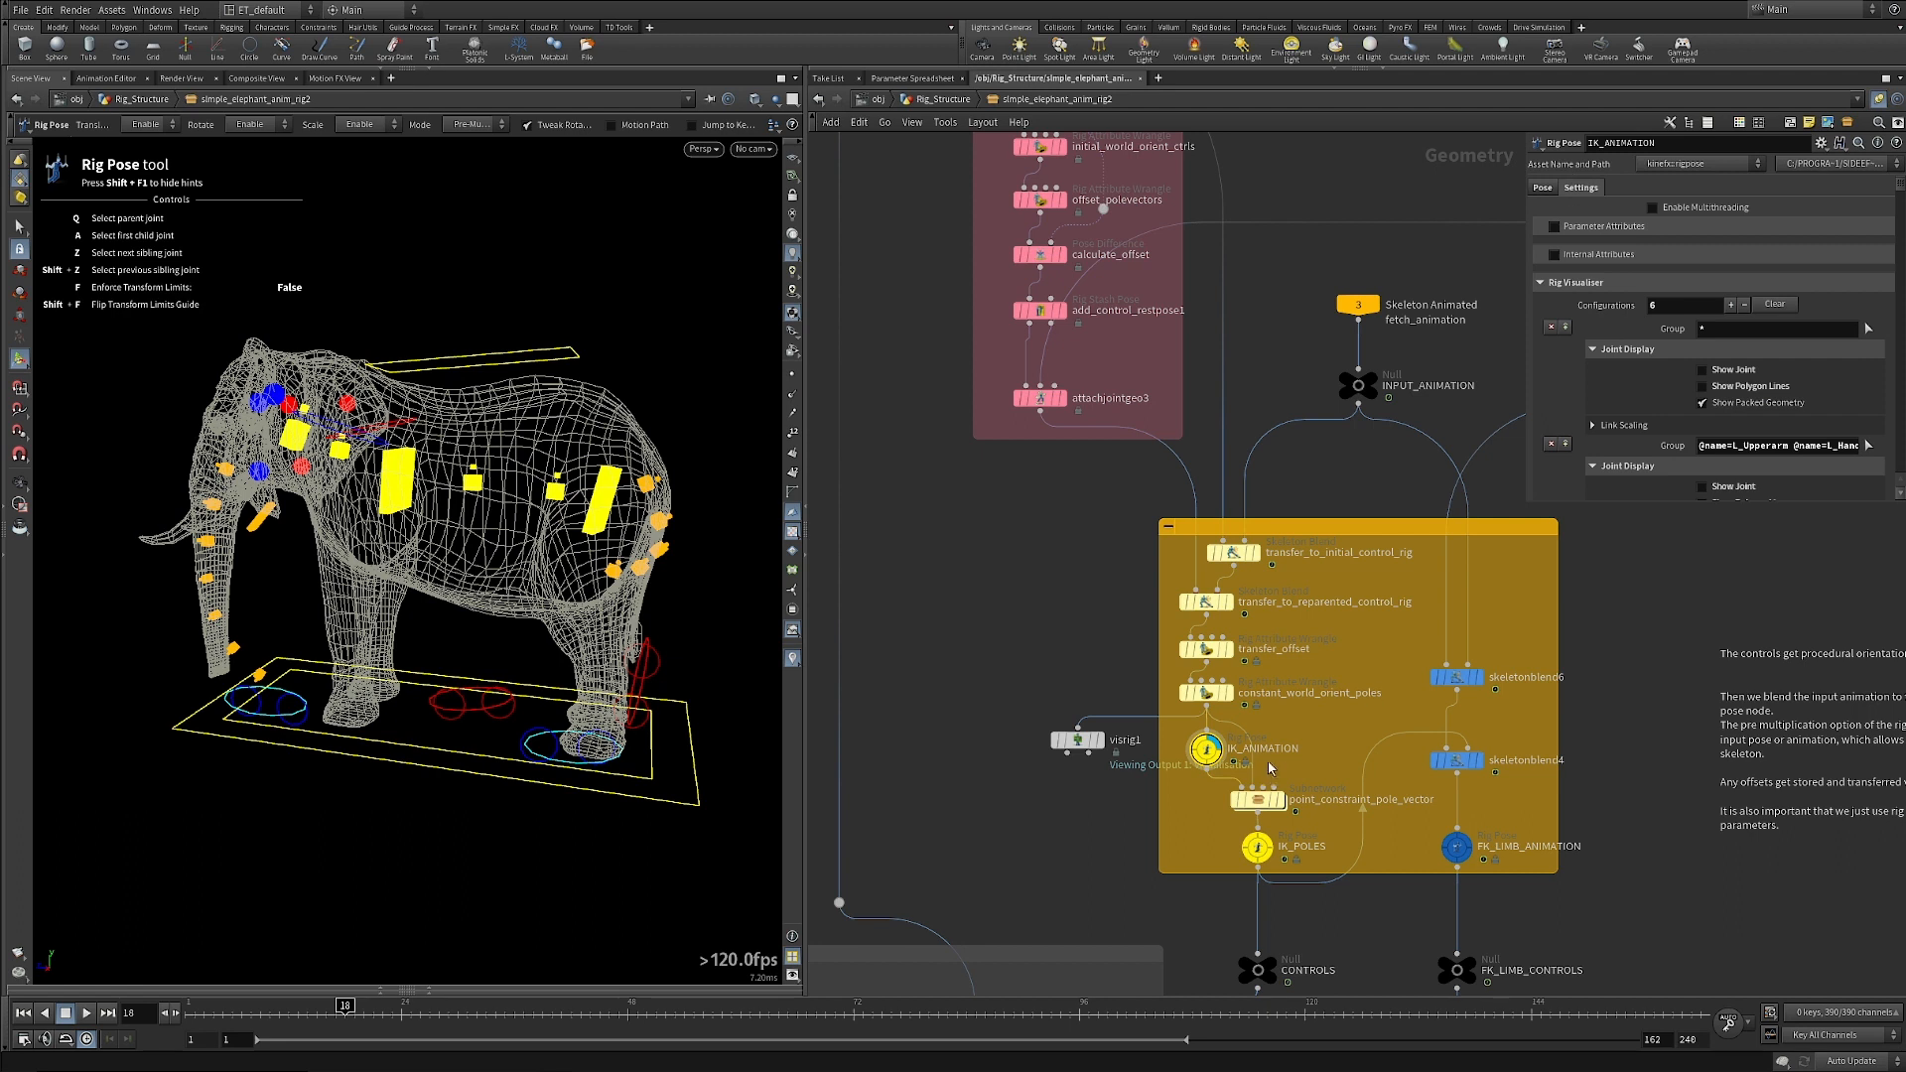
Toggle Show Polygon Lines on and off in IK_ANIMATION's first joint display configuration and review the next configuration.
scroll(1649, 402, "down", 2)
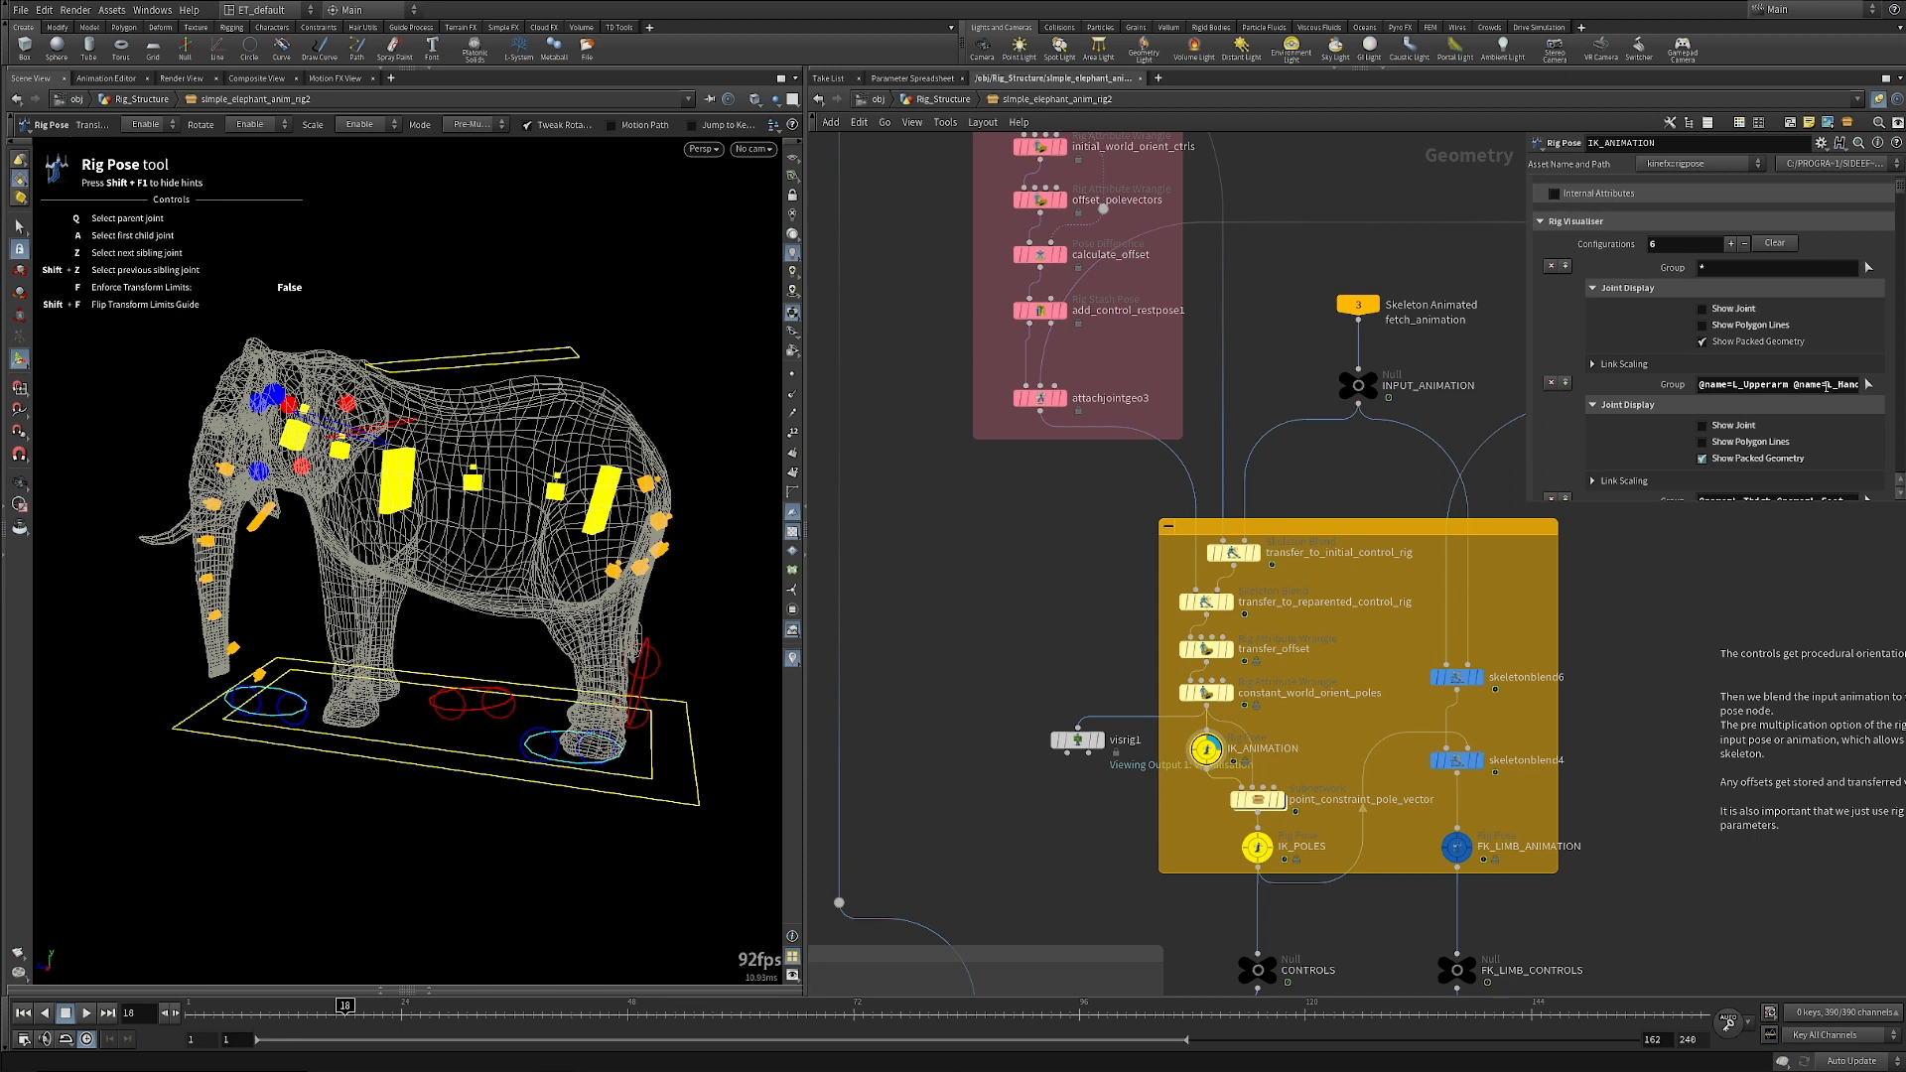
left_click(1703, 327)
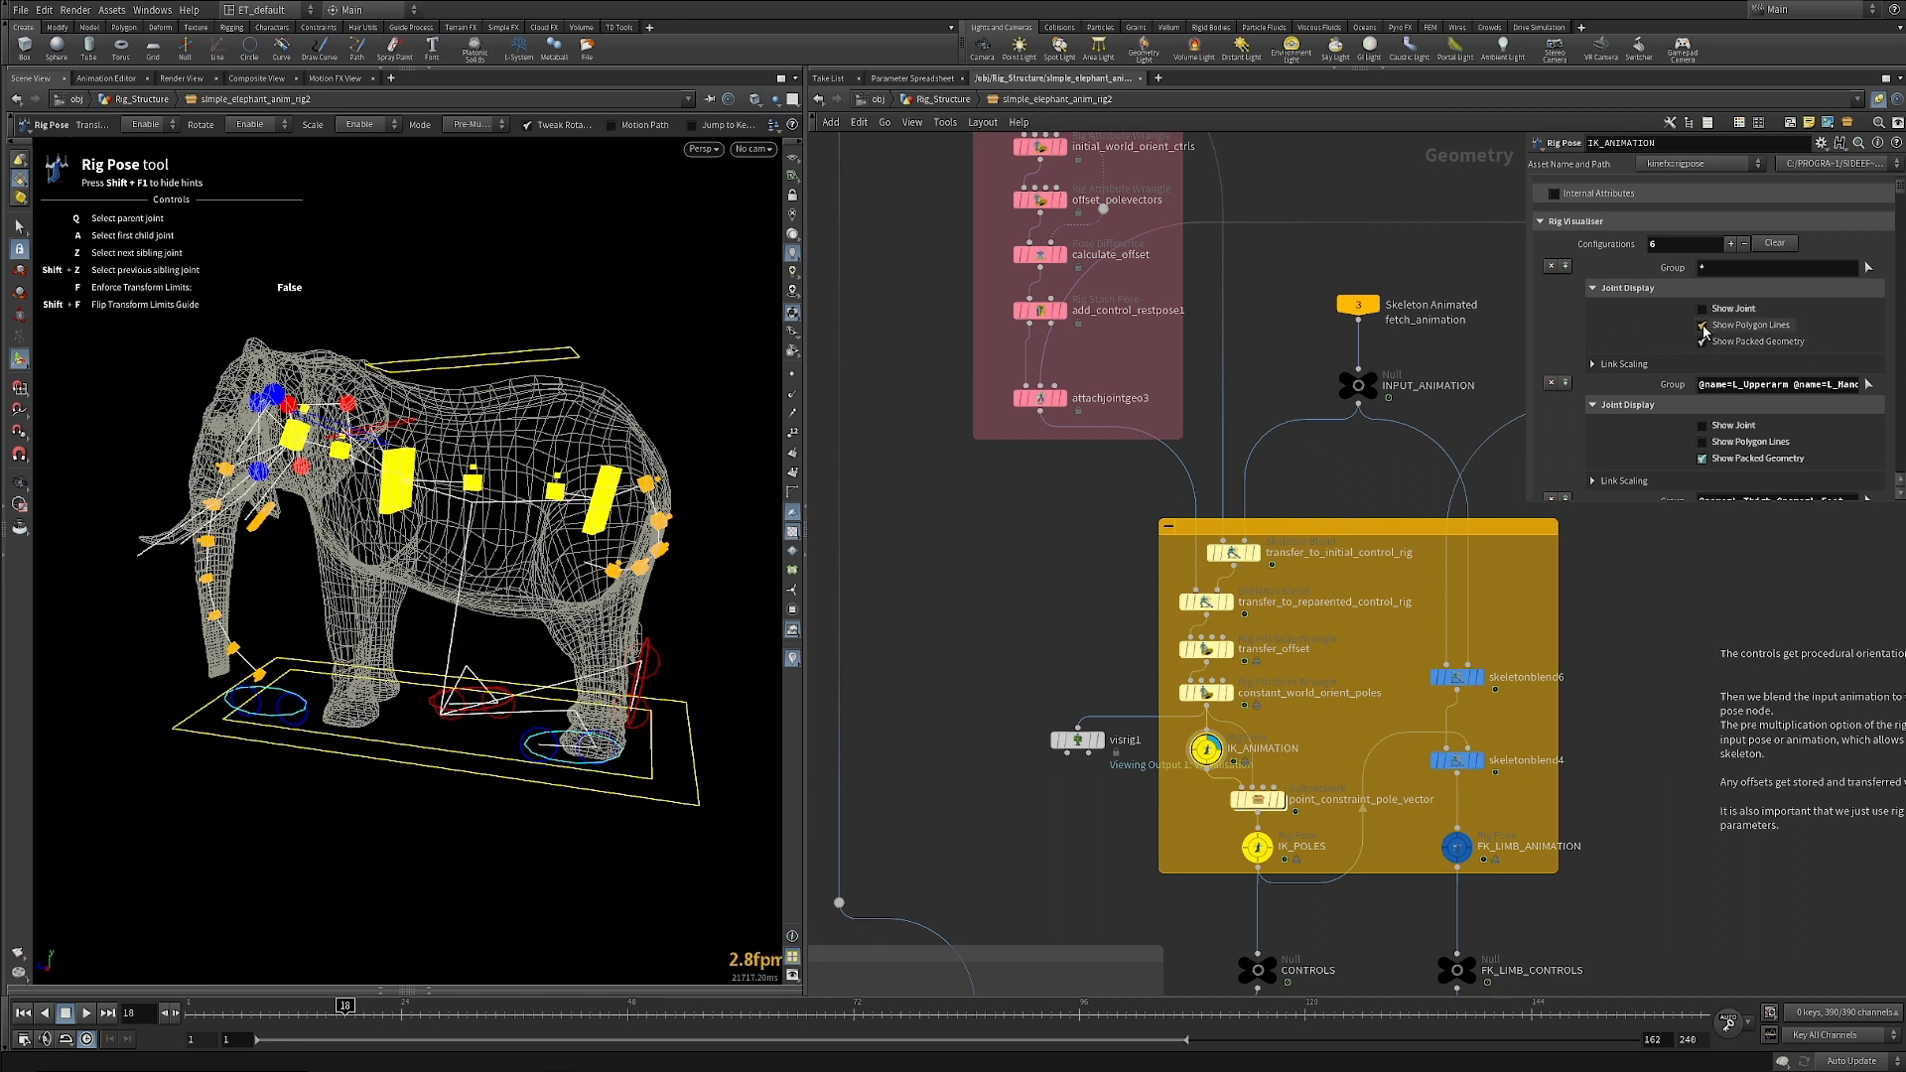
left_click(1703, 326)
left_click(1703, 327)
left_click(1703, 326)
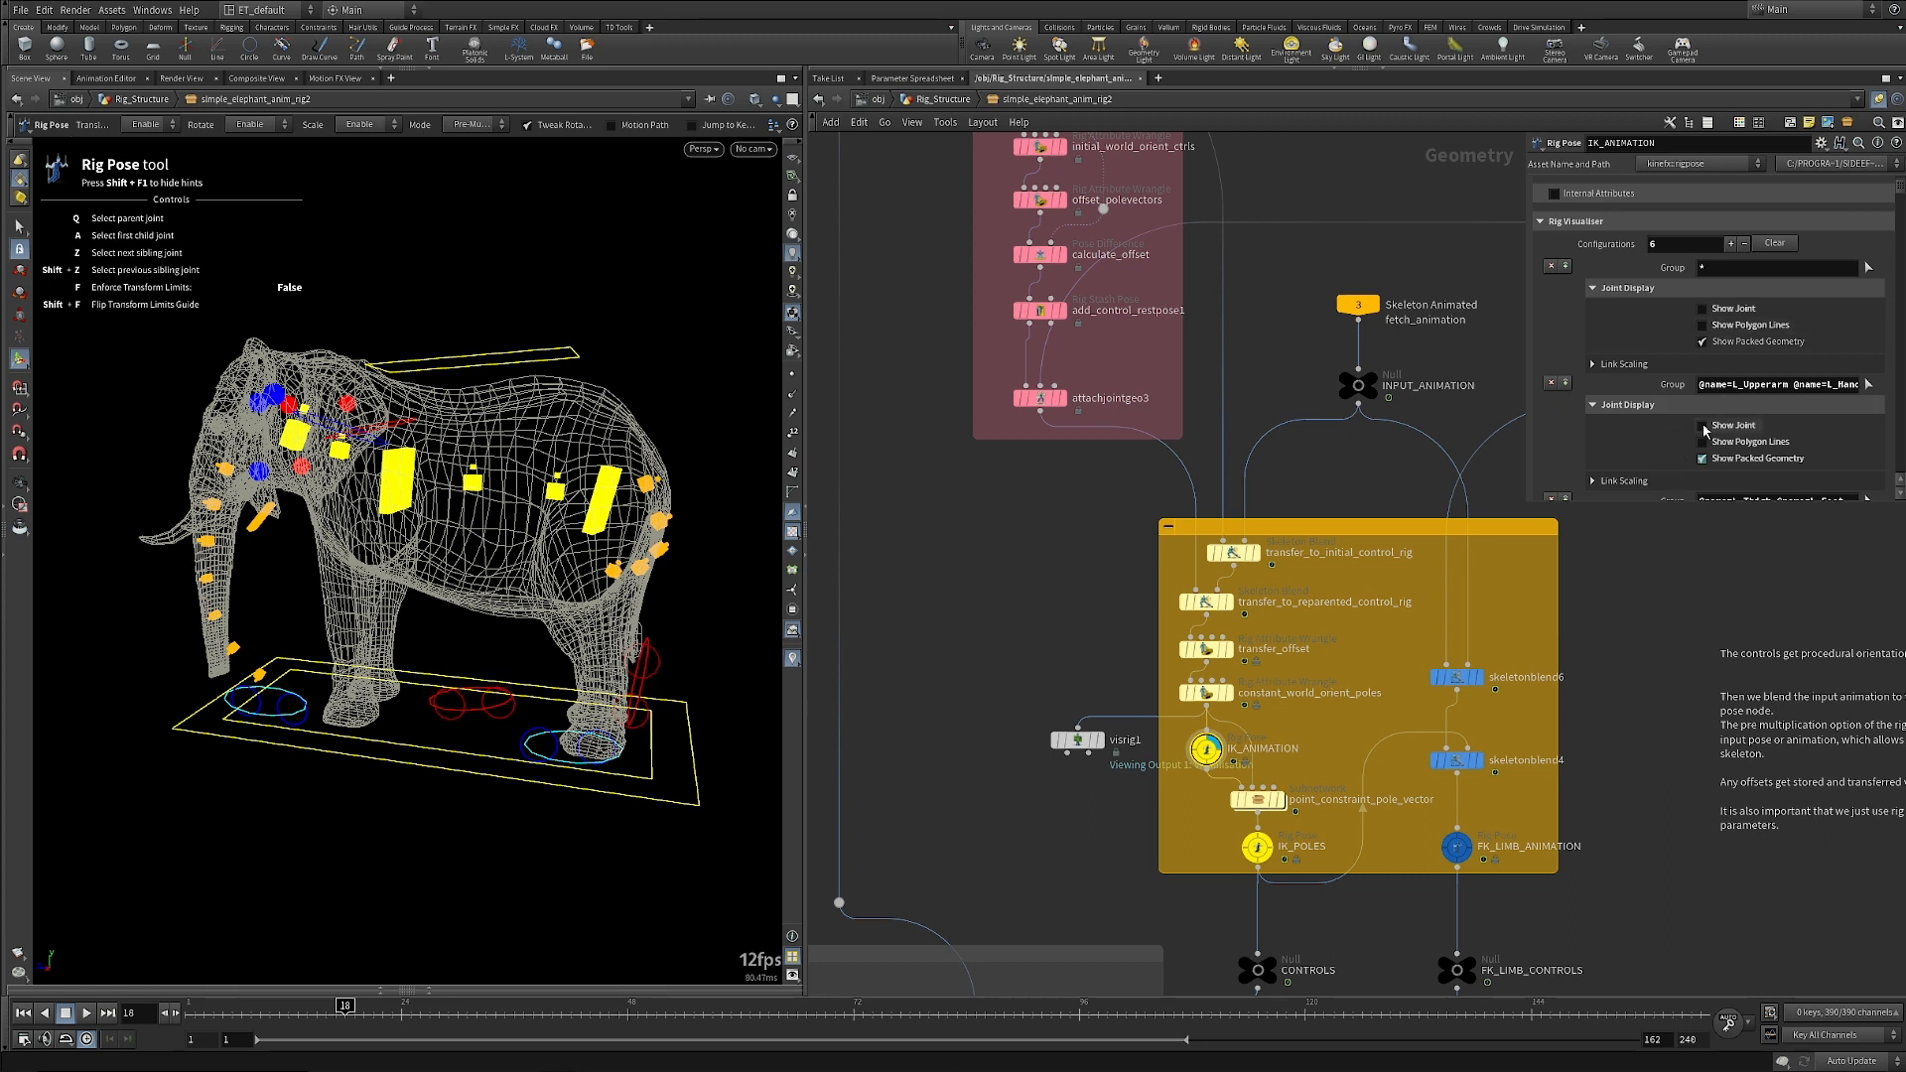
scroll(1692, 417, "down", 2)
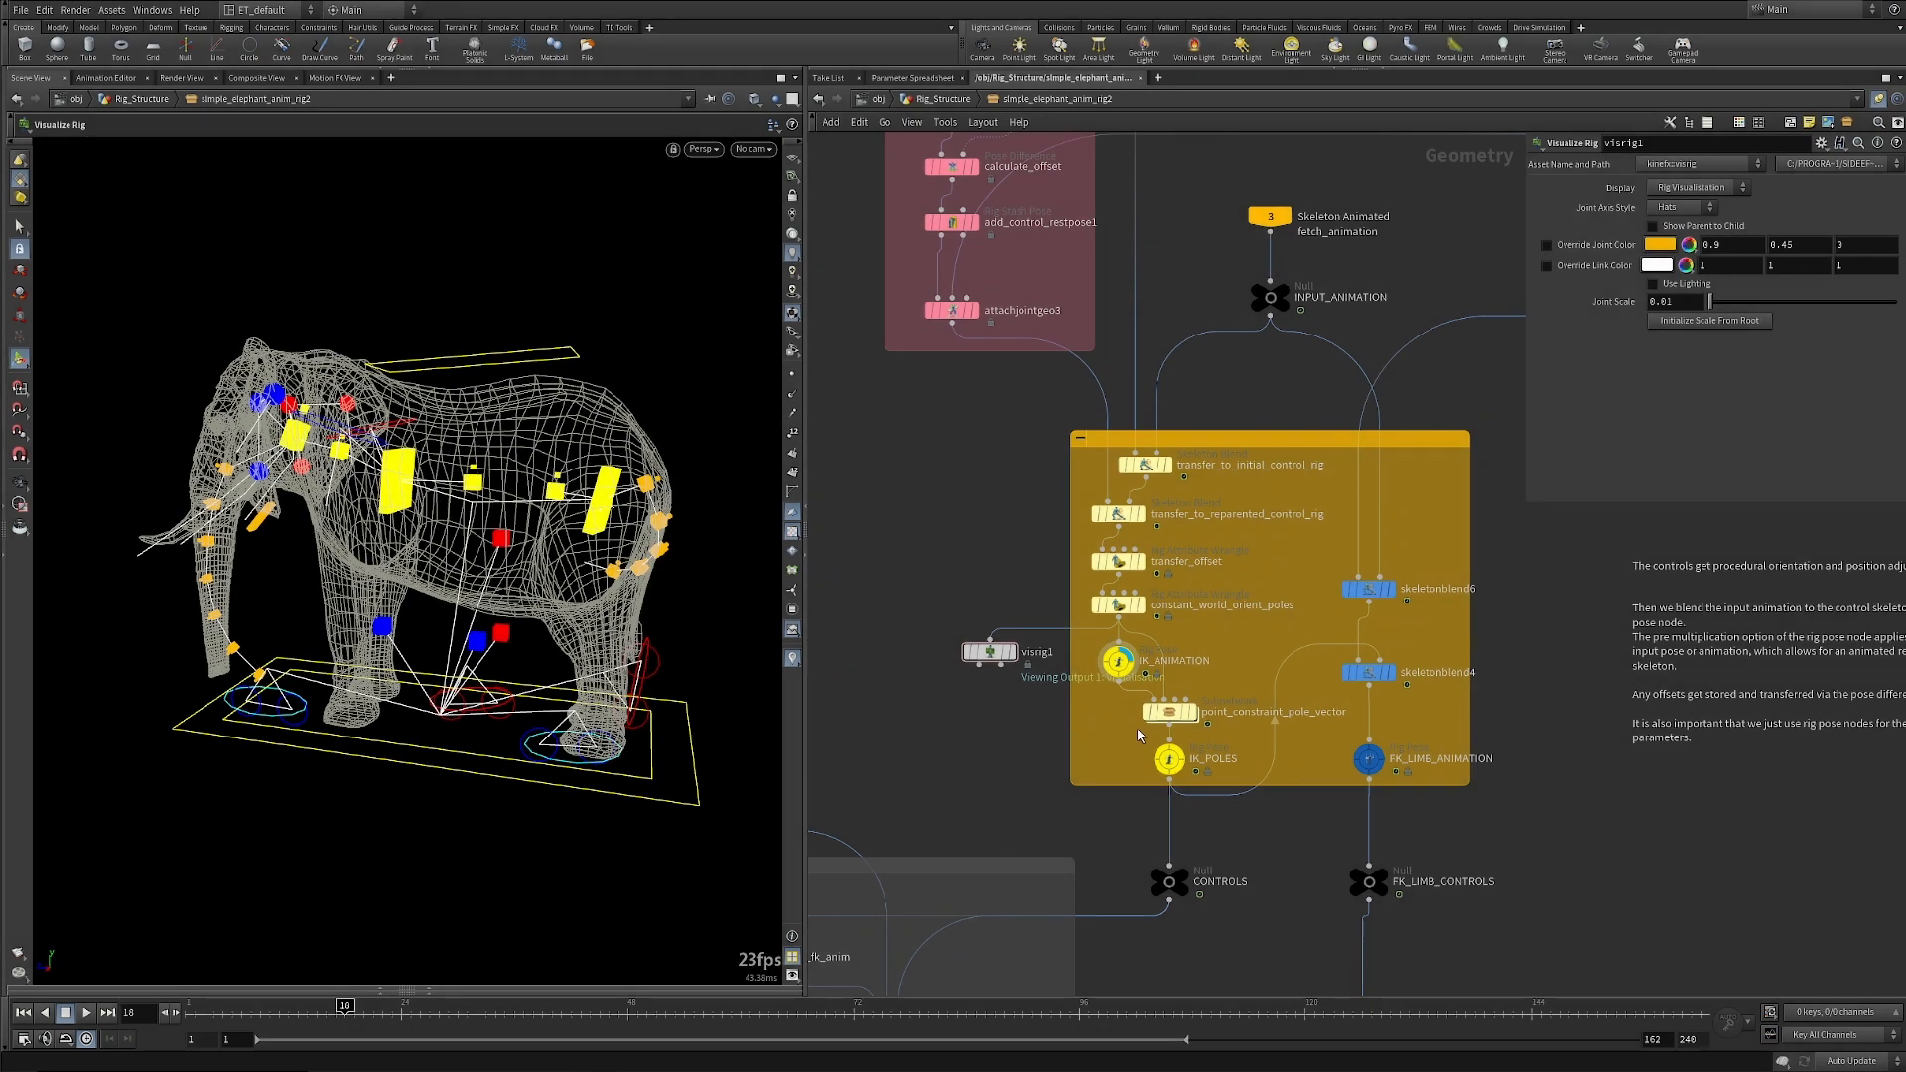
Return to the Rig_Structure level to inspect the elephant's front foot control from another angle, and go back inside simple_elephant_anim_rig2.
mouse_move(1171, 719)
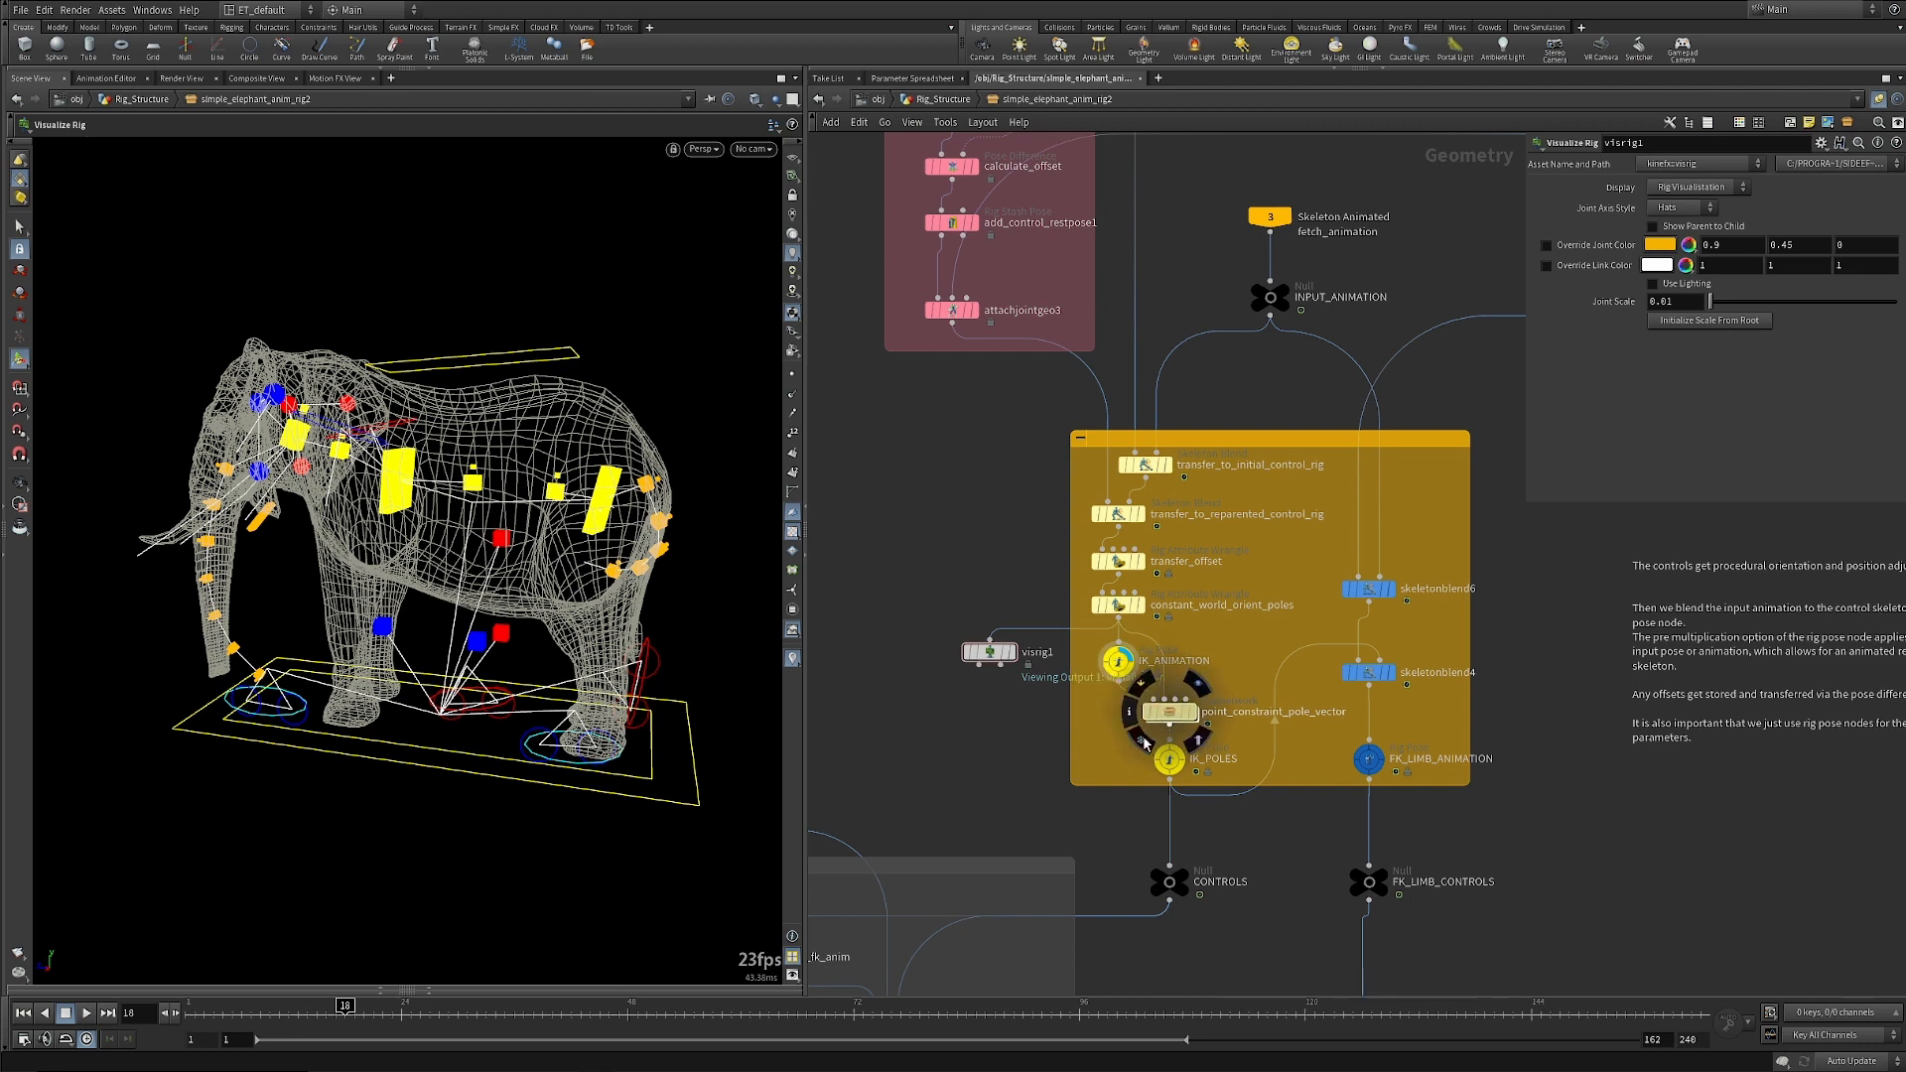
key("u")
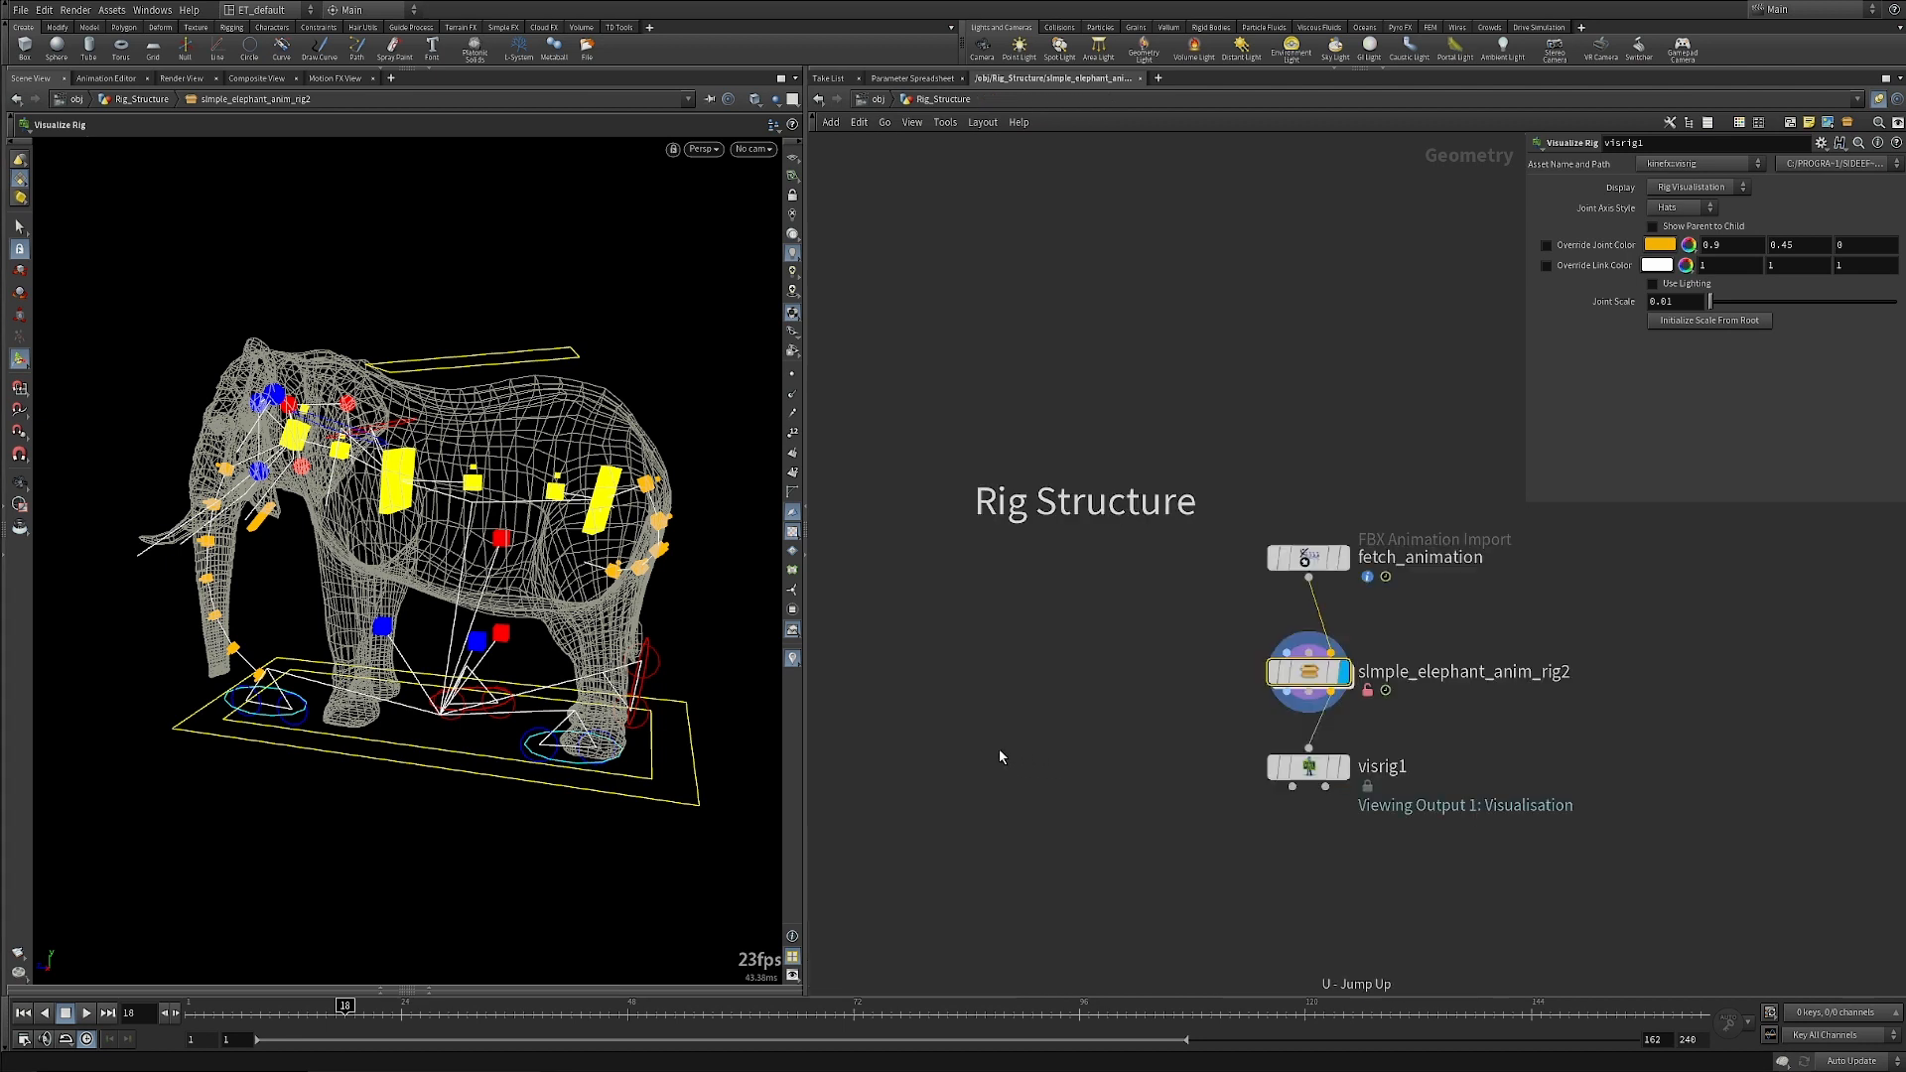
left_click(261, 716)
left_click_drag(263, 717, 183, 690, "alt")
double_click(1308, 672)
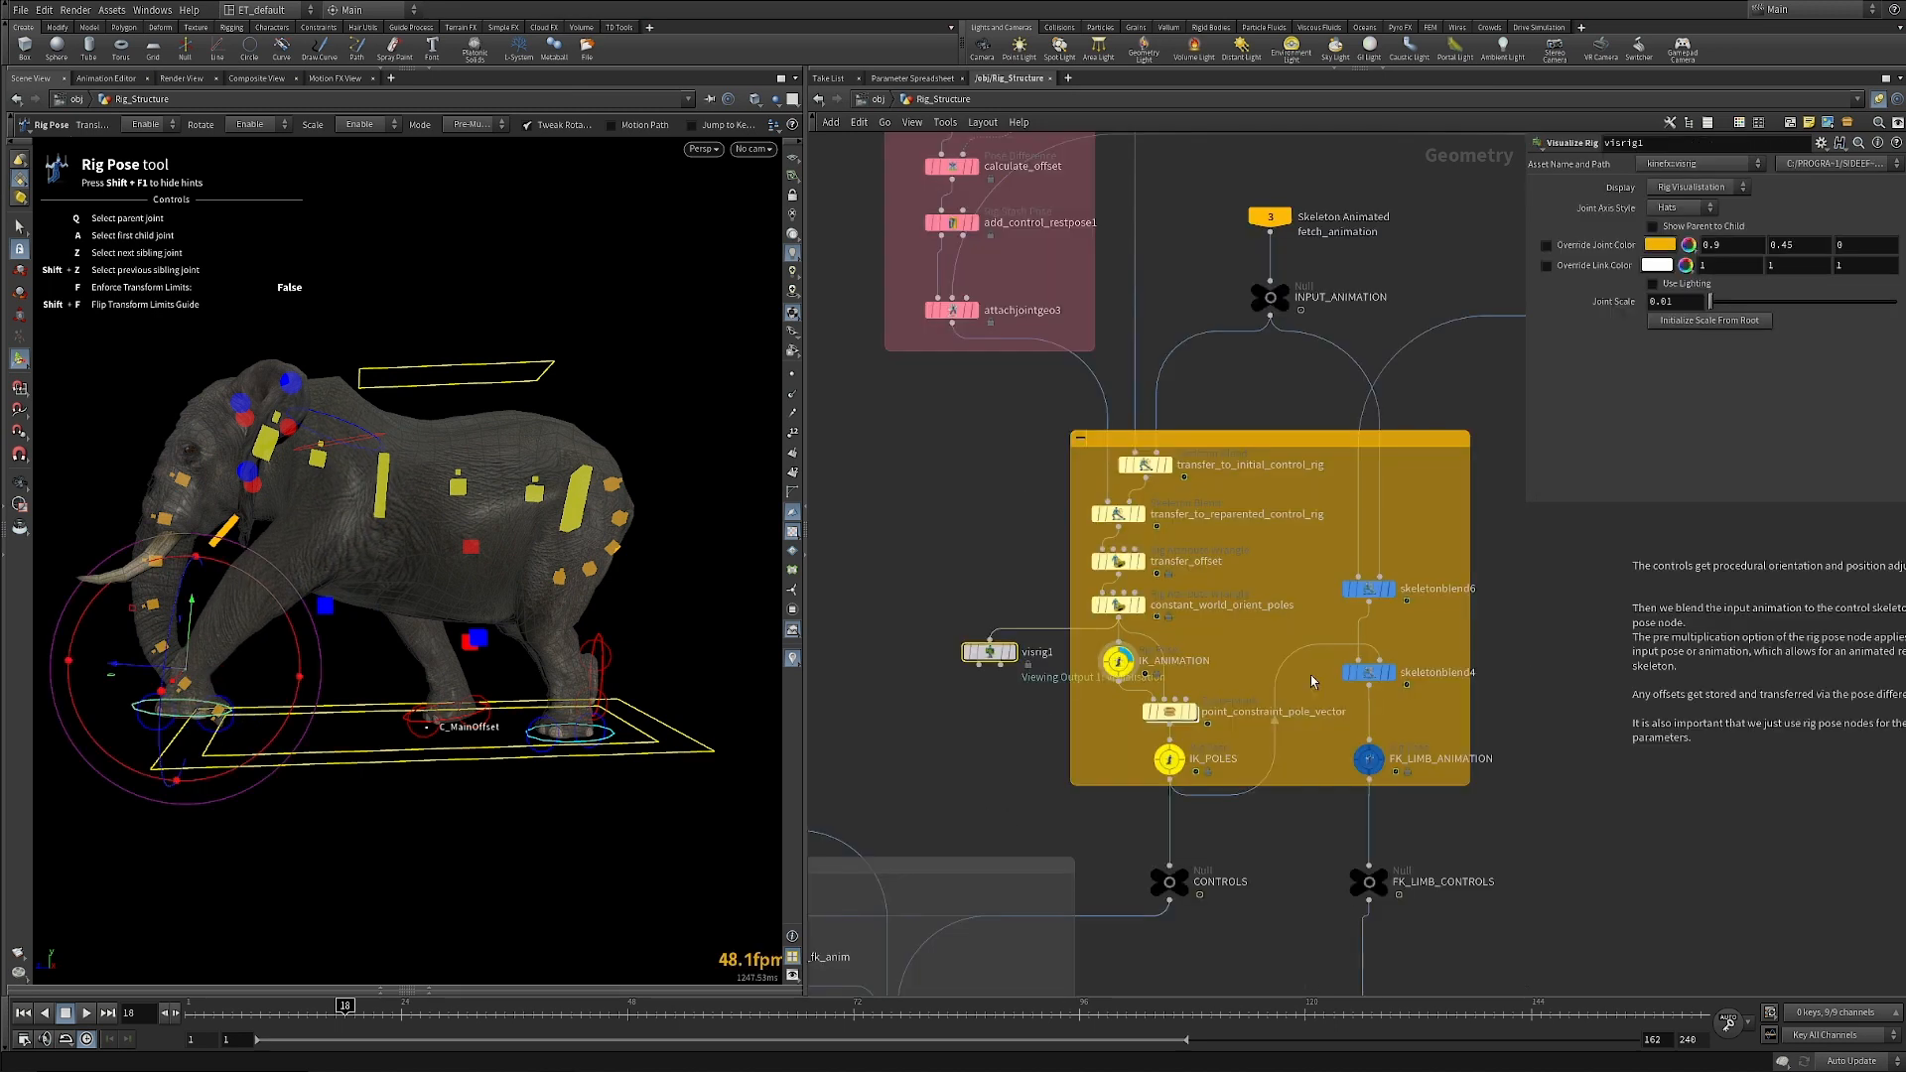
Display constant_world_orient_poles, and compare it with IK_ANIMATION by displaying IK_ANIMATION with constant_world_orient_poles as template.
scroll(1105, 732, "up", 2)
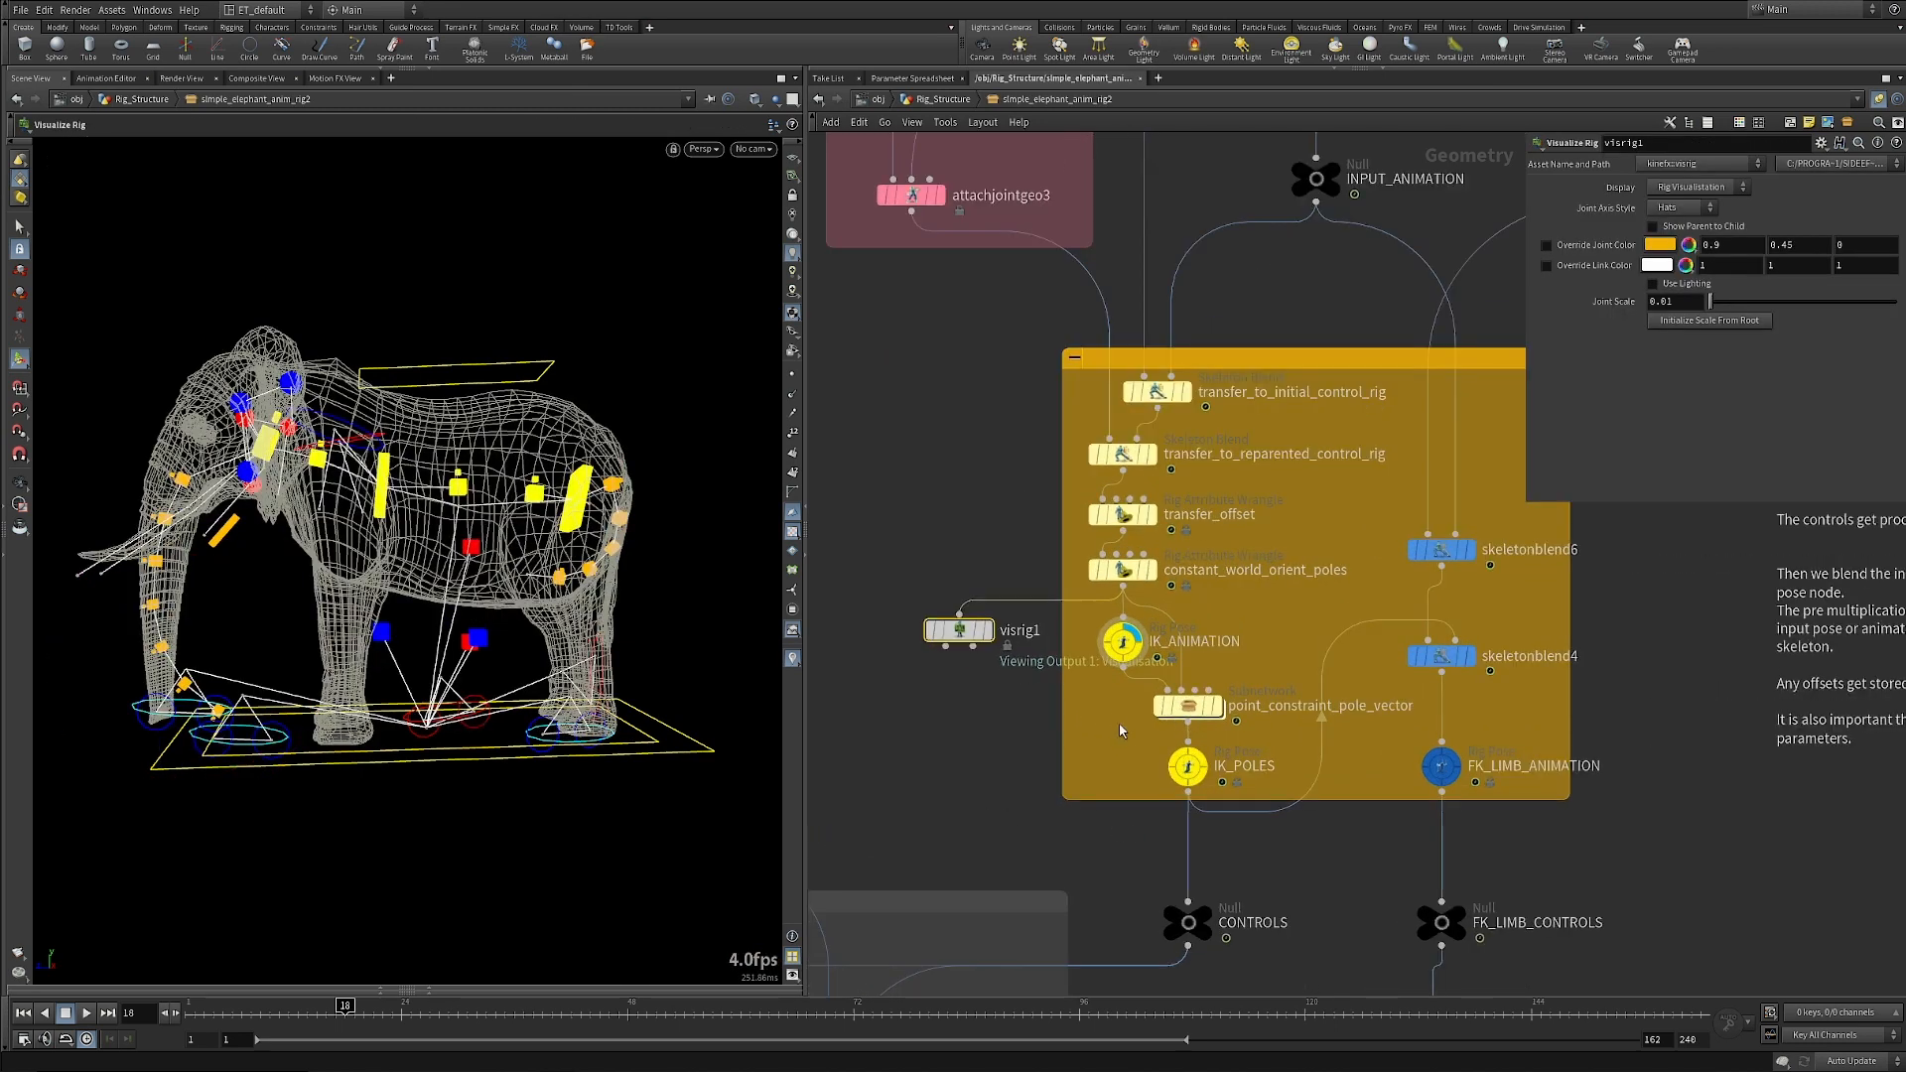
mouse_move(1119, 646)
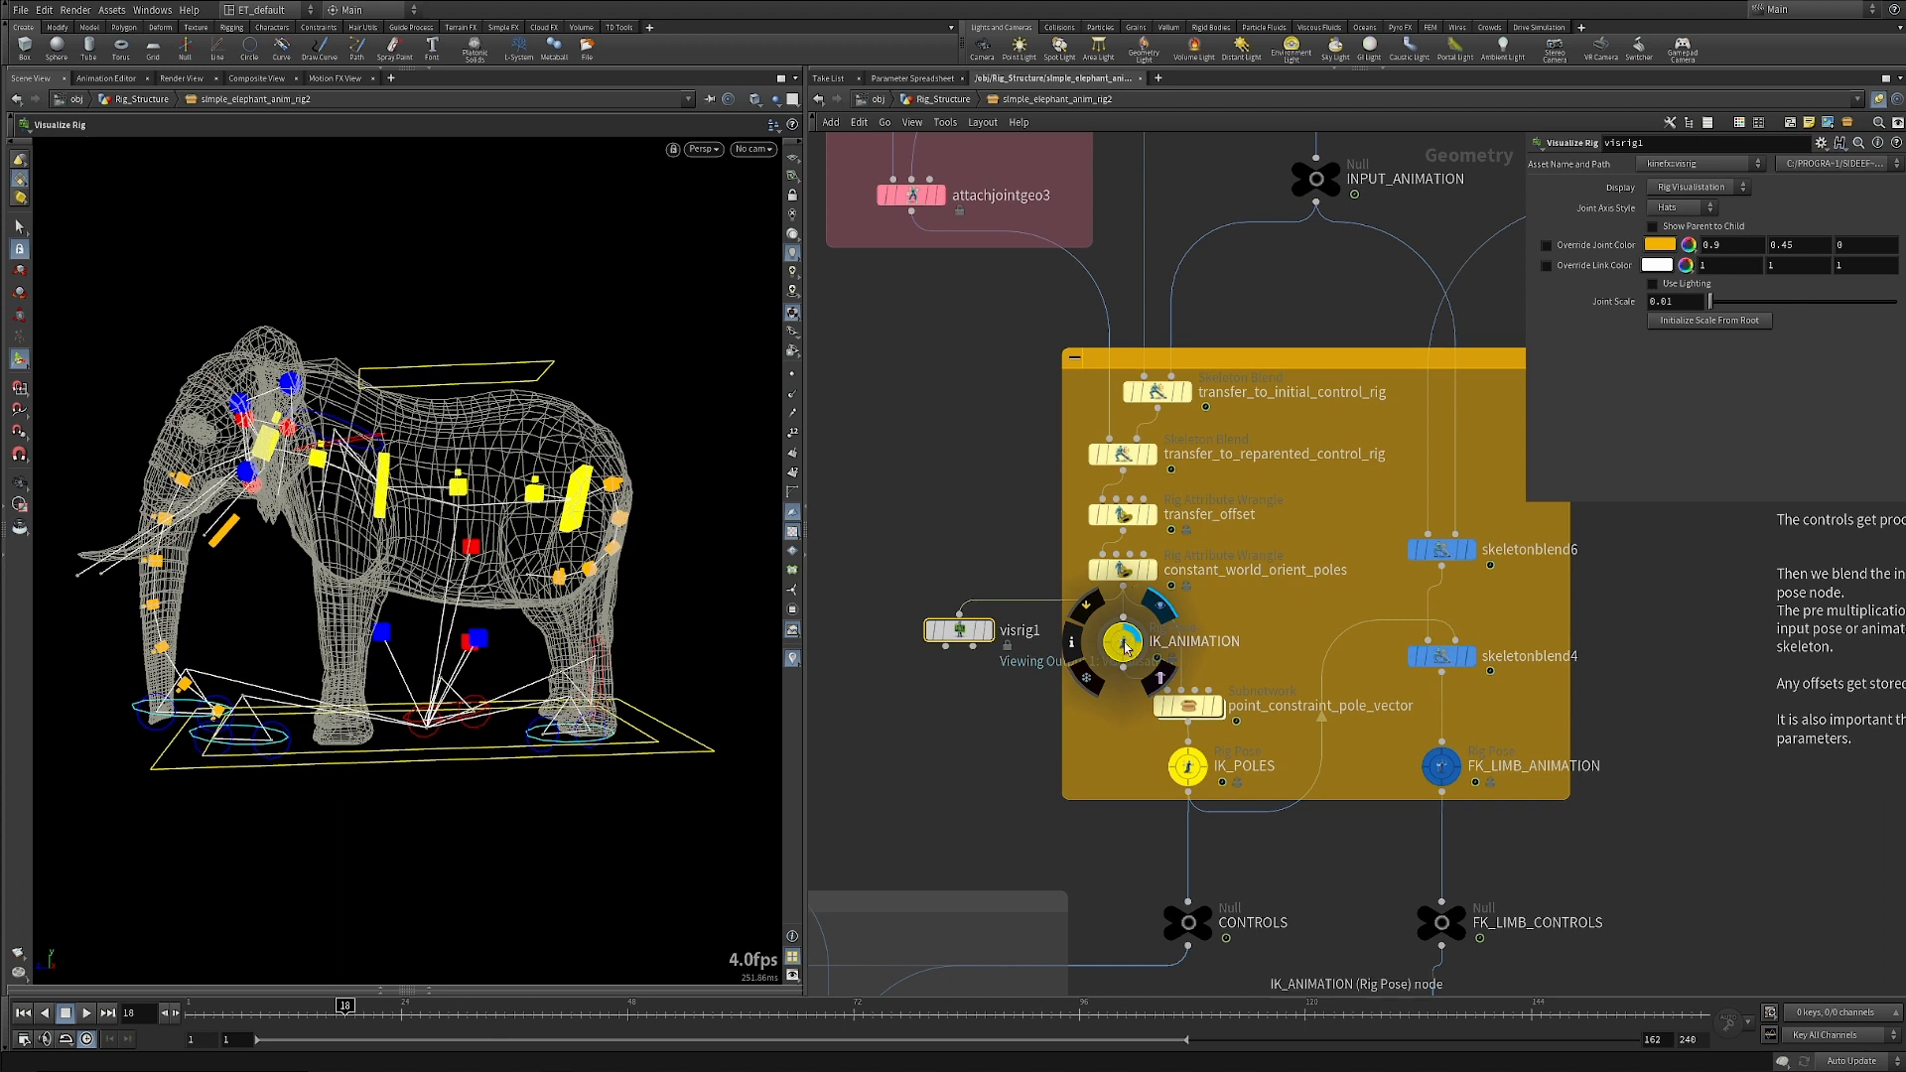
left_click(1151, 571)
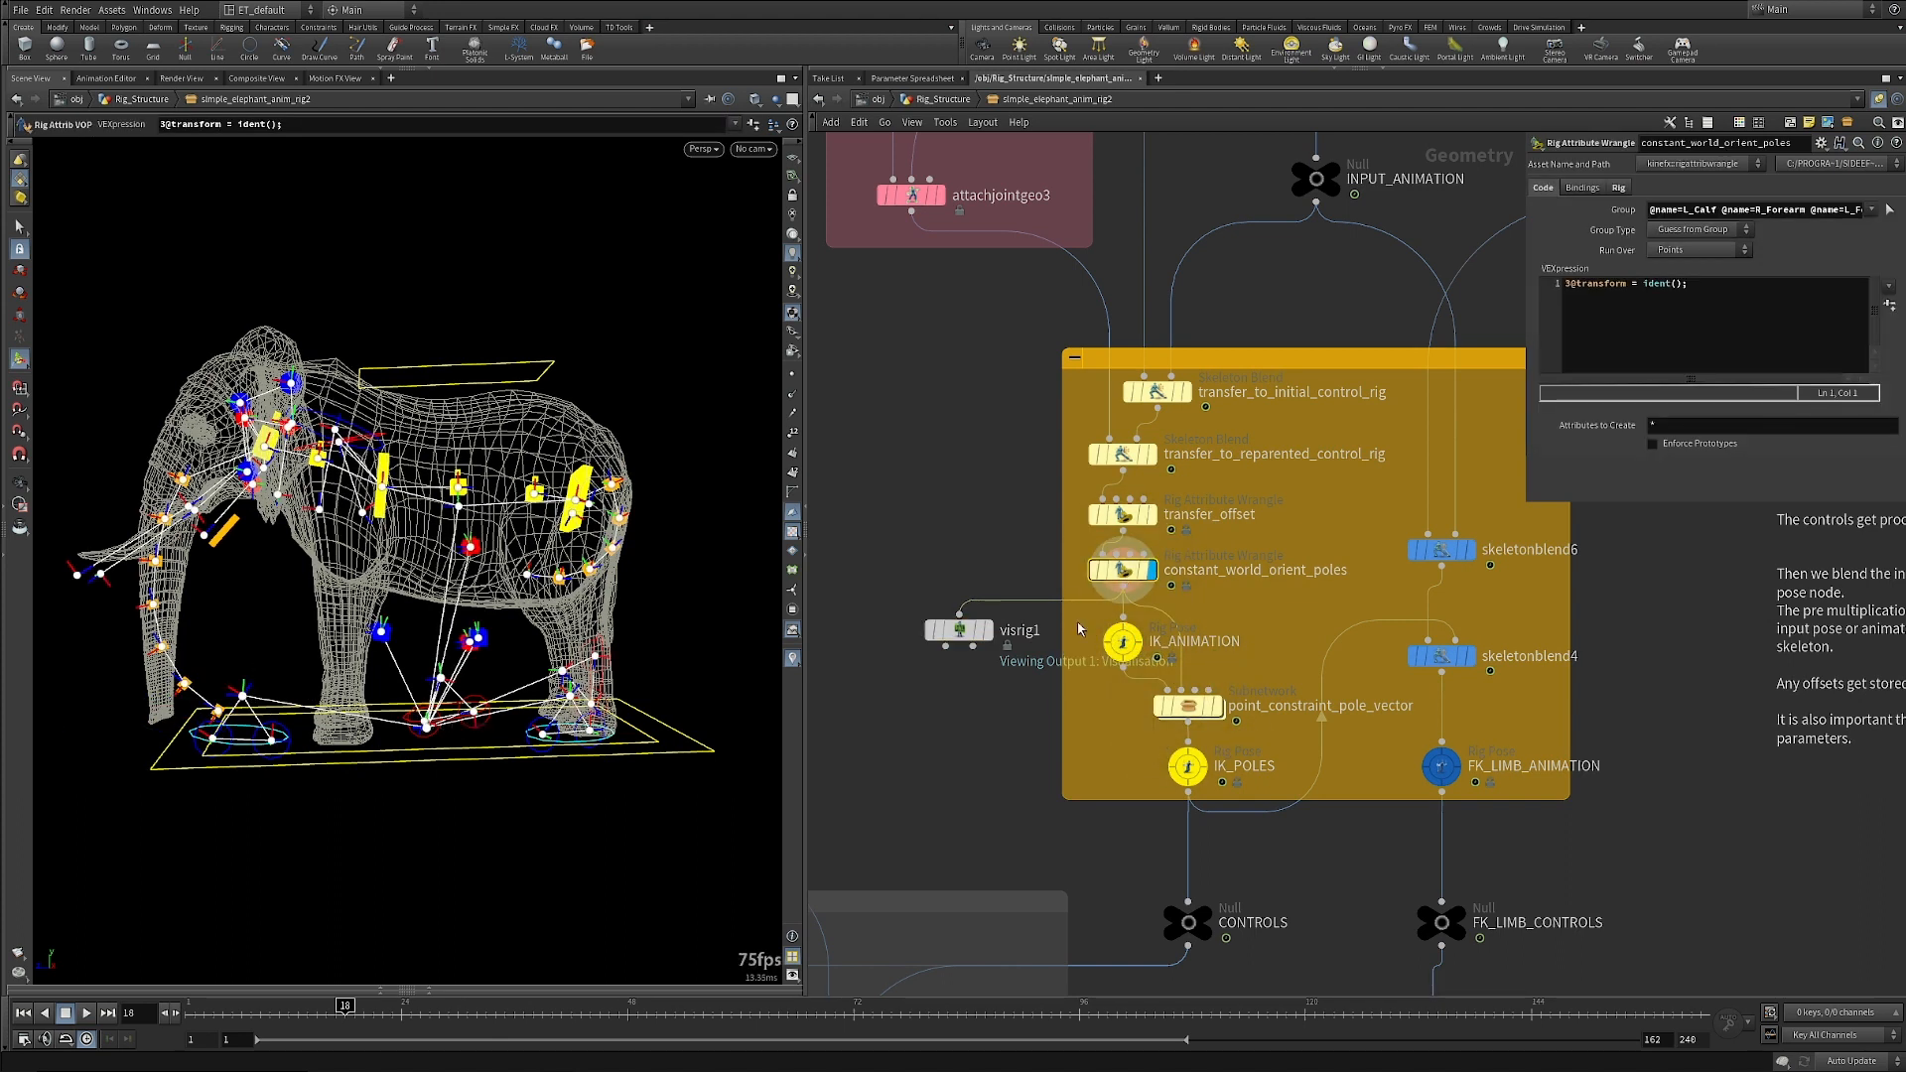
left_click(1133, 634)
left_click(1142, 571)
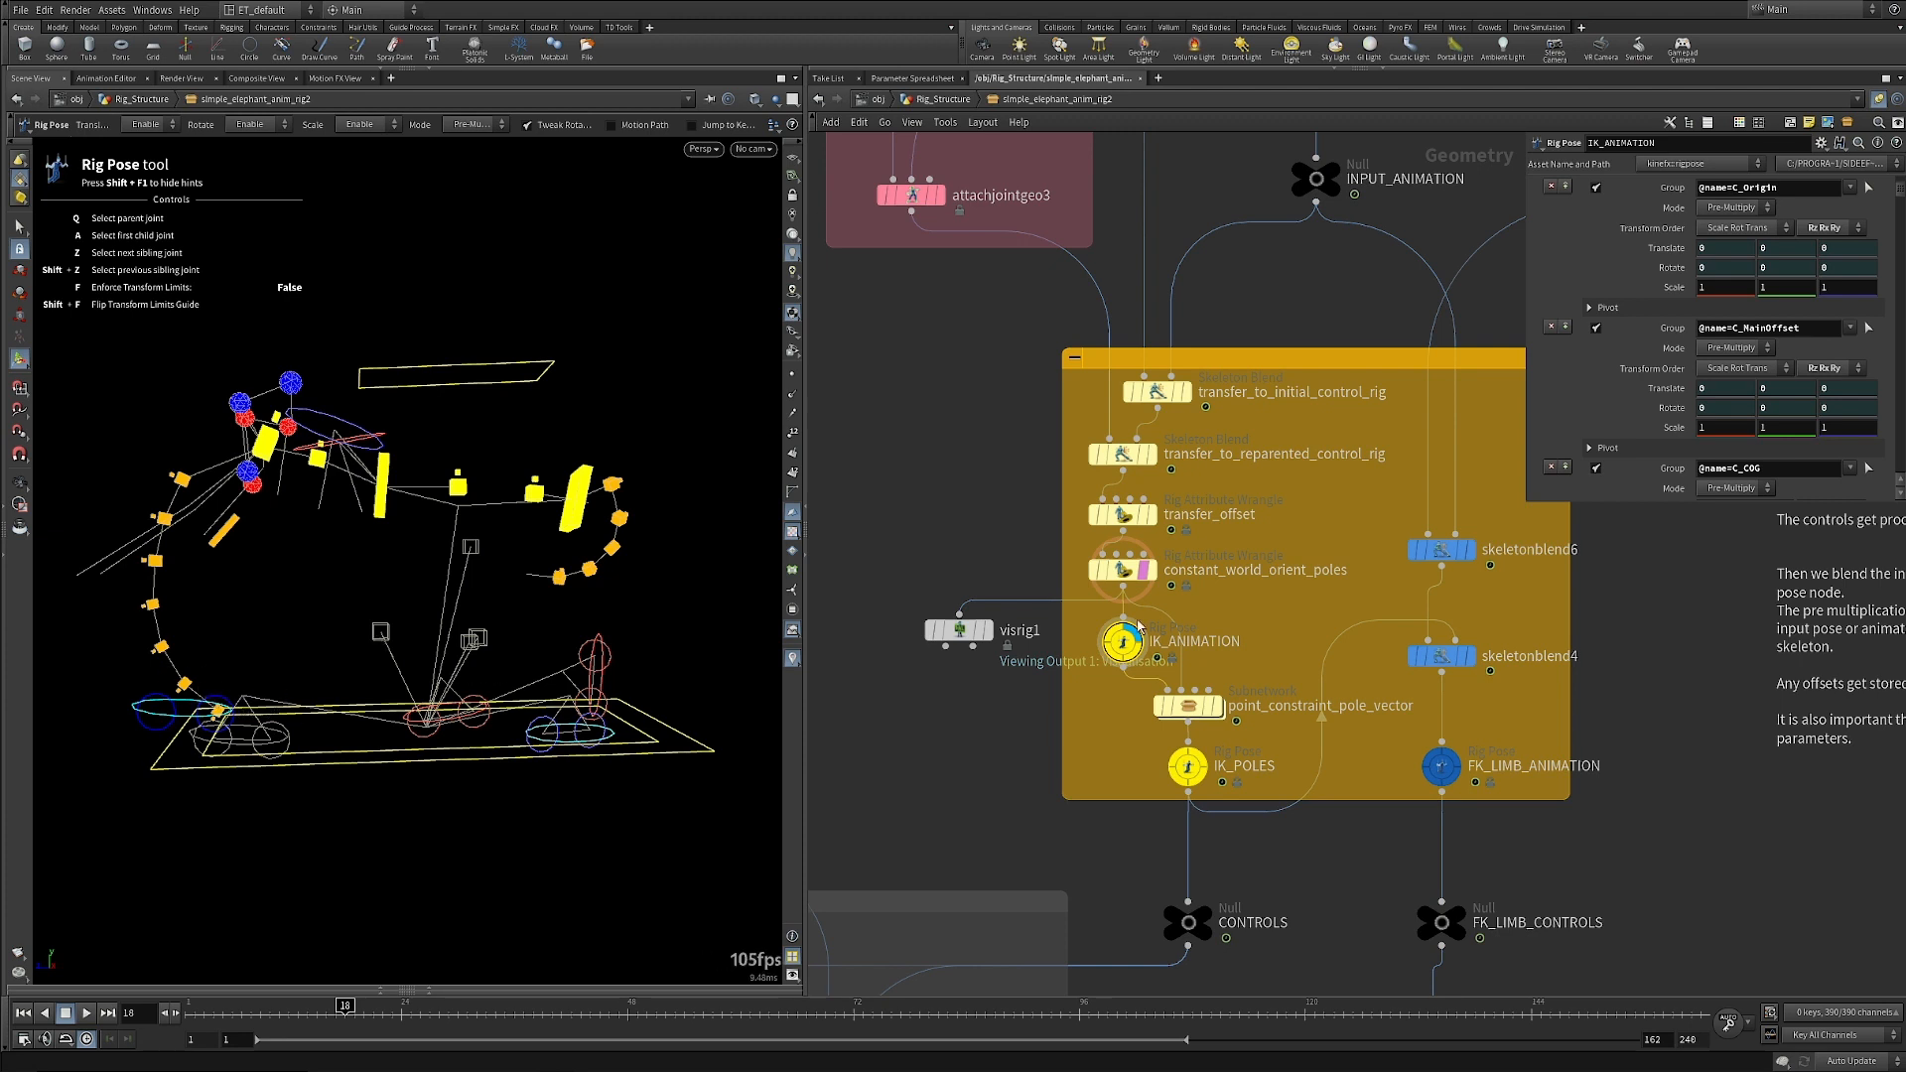
Go inside point_constraint_pole_vector and its point_constraints VOP to examine the inline VEX code and the constraint node network.
double_click(1195, 713)
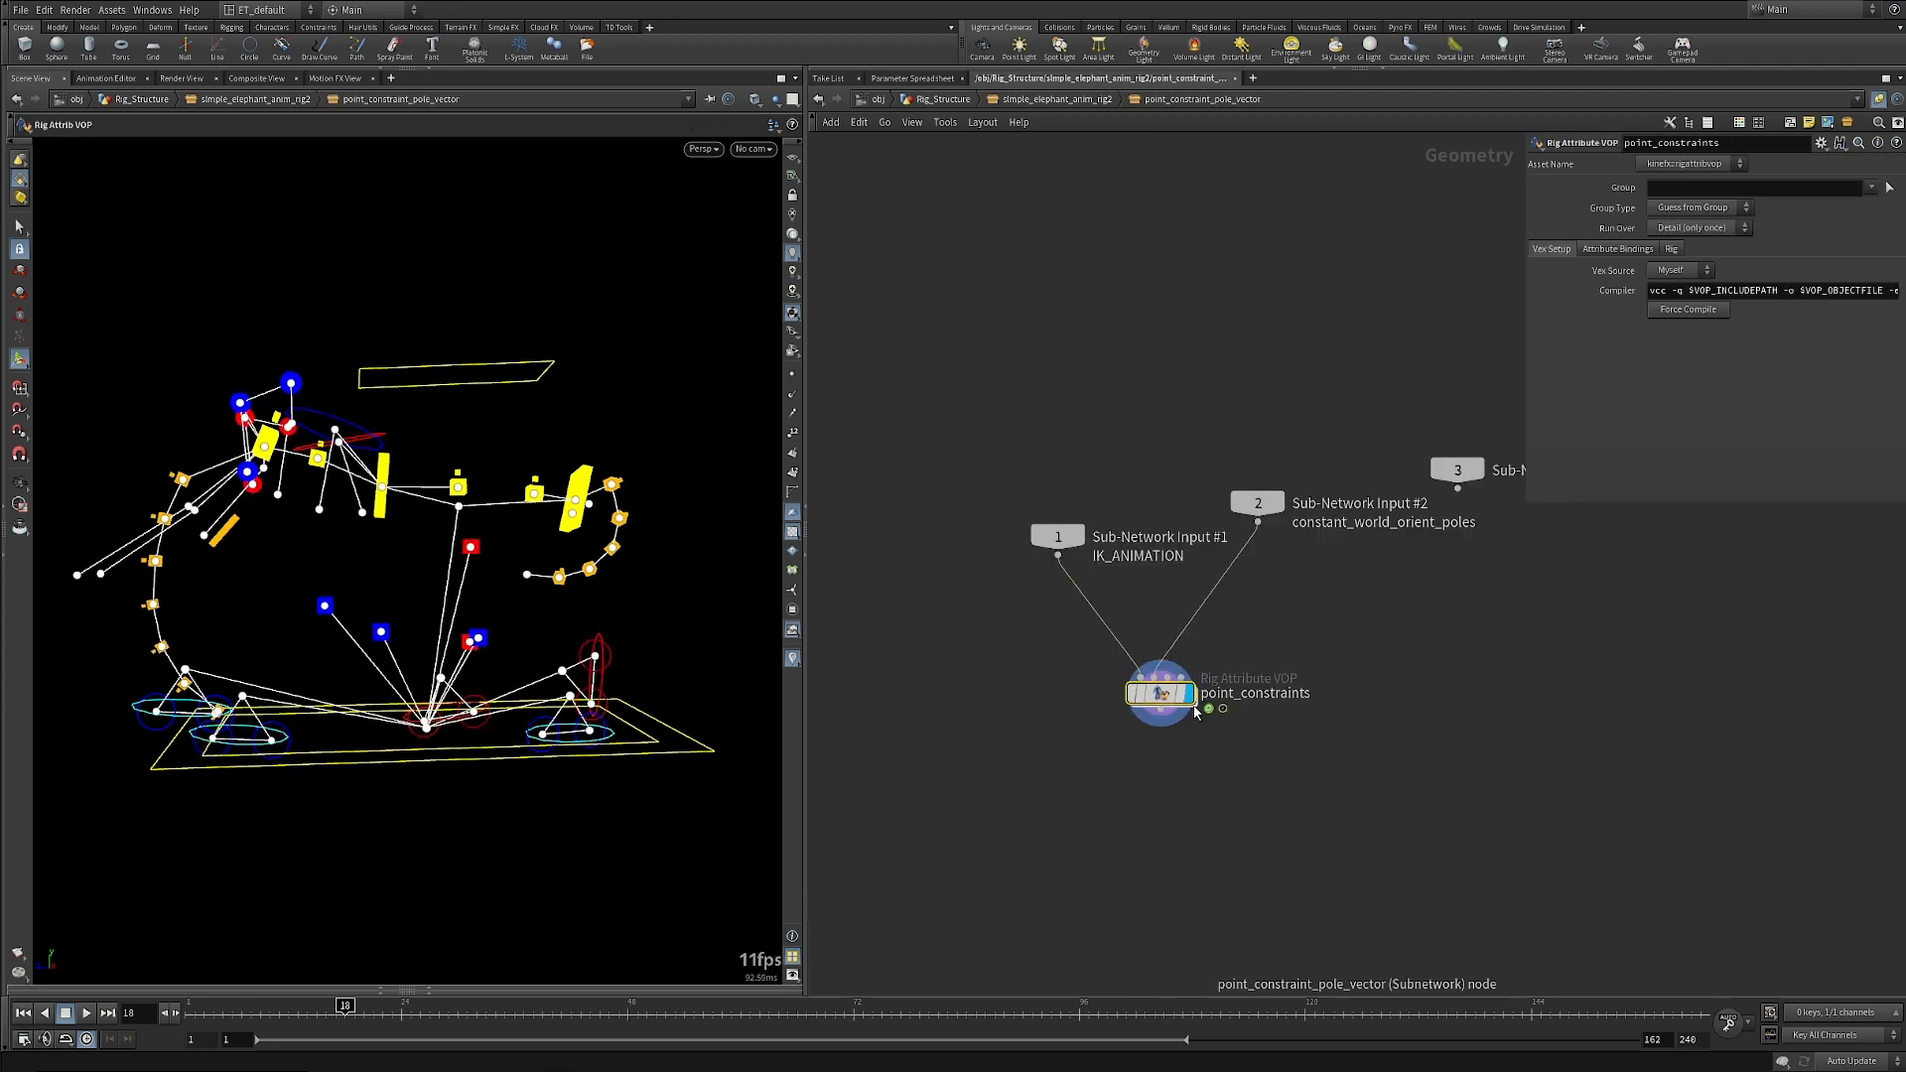
double_click(1160, 695)
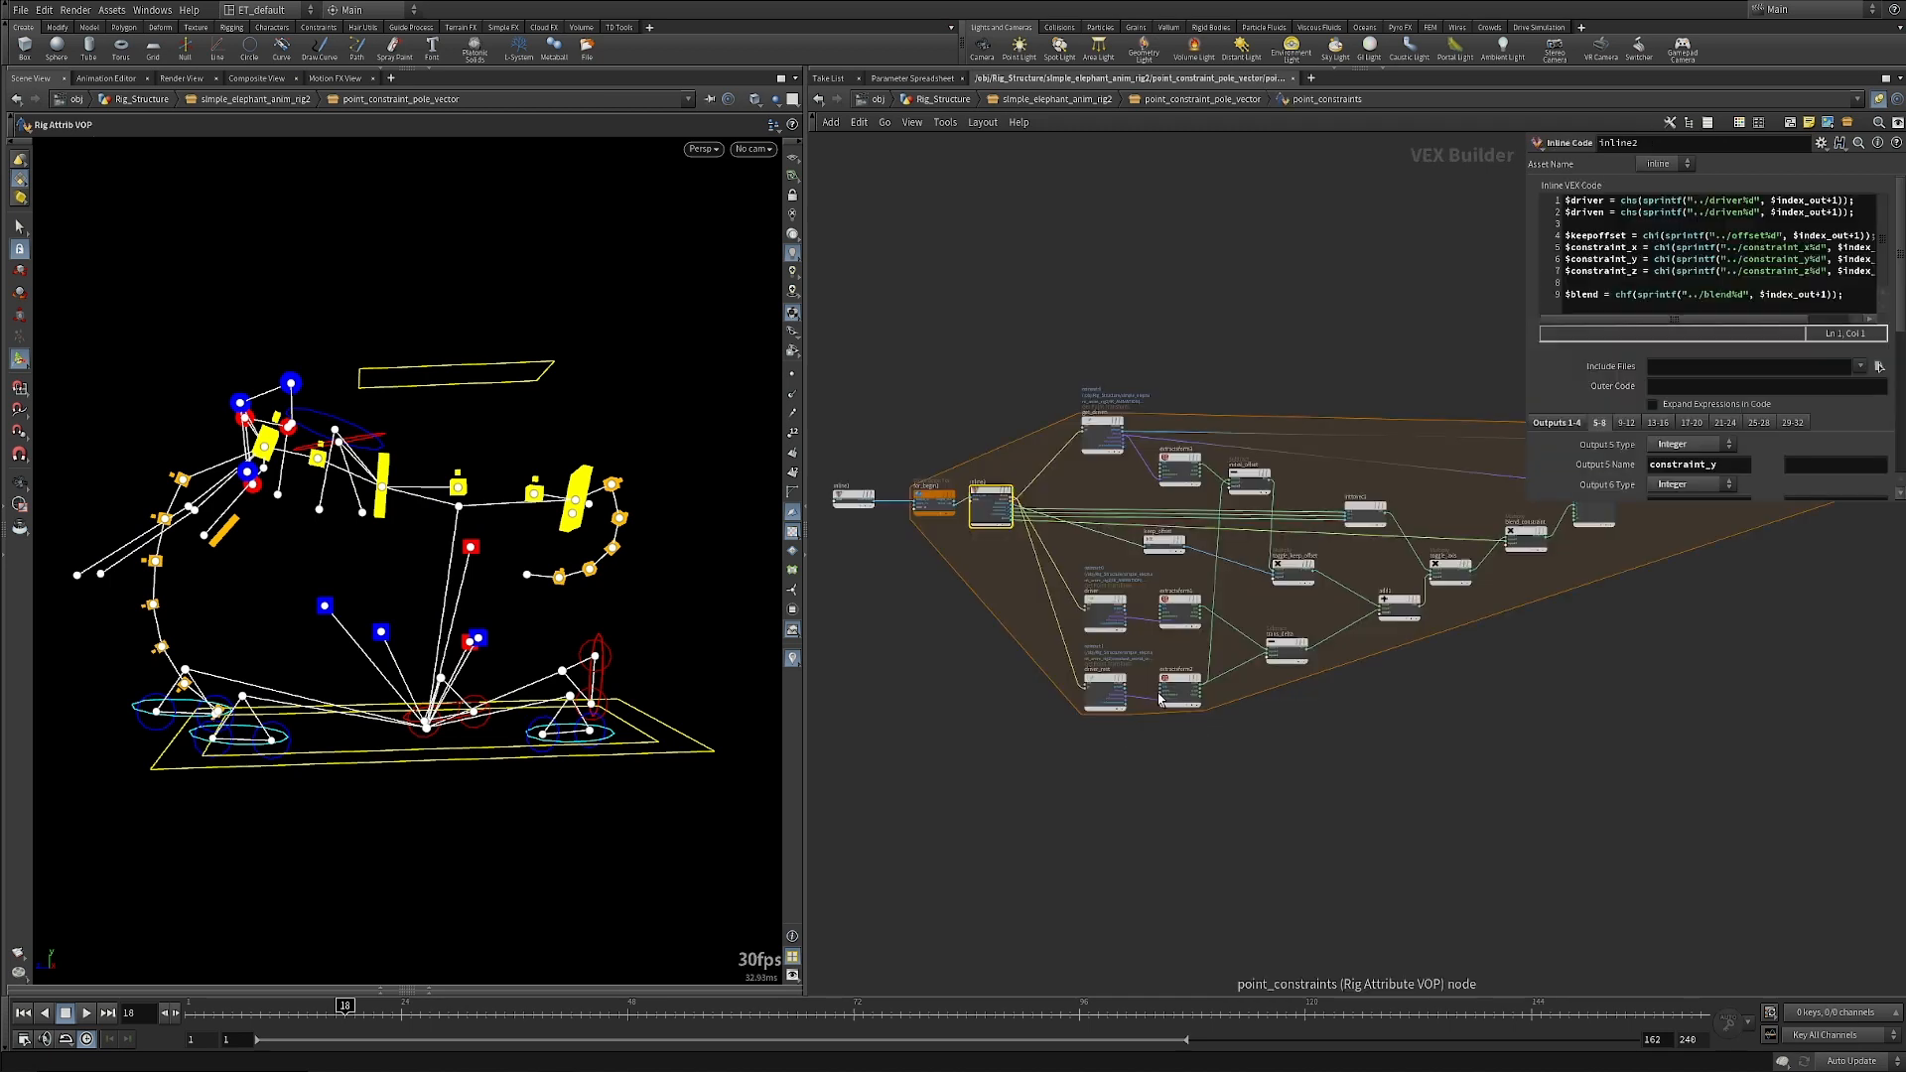
key("l")
middle_click_drag(1396, 772, 1371, 841)
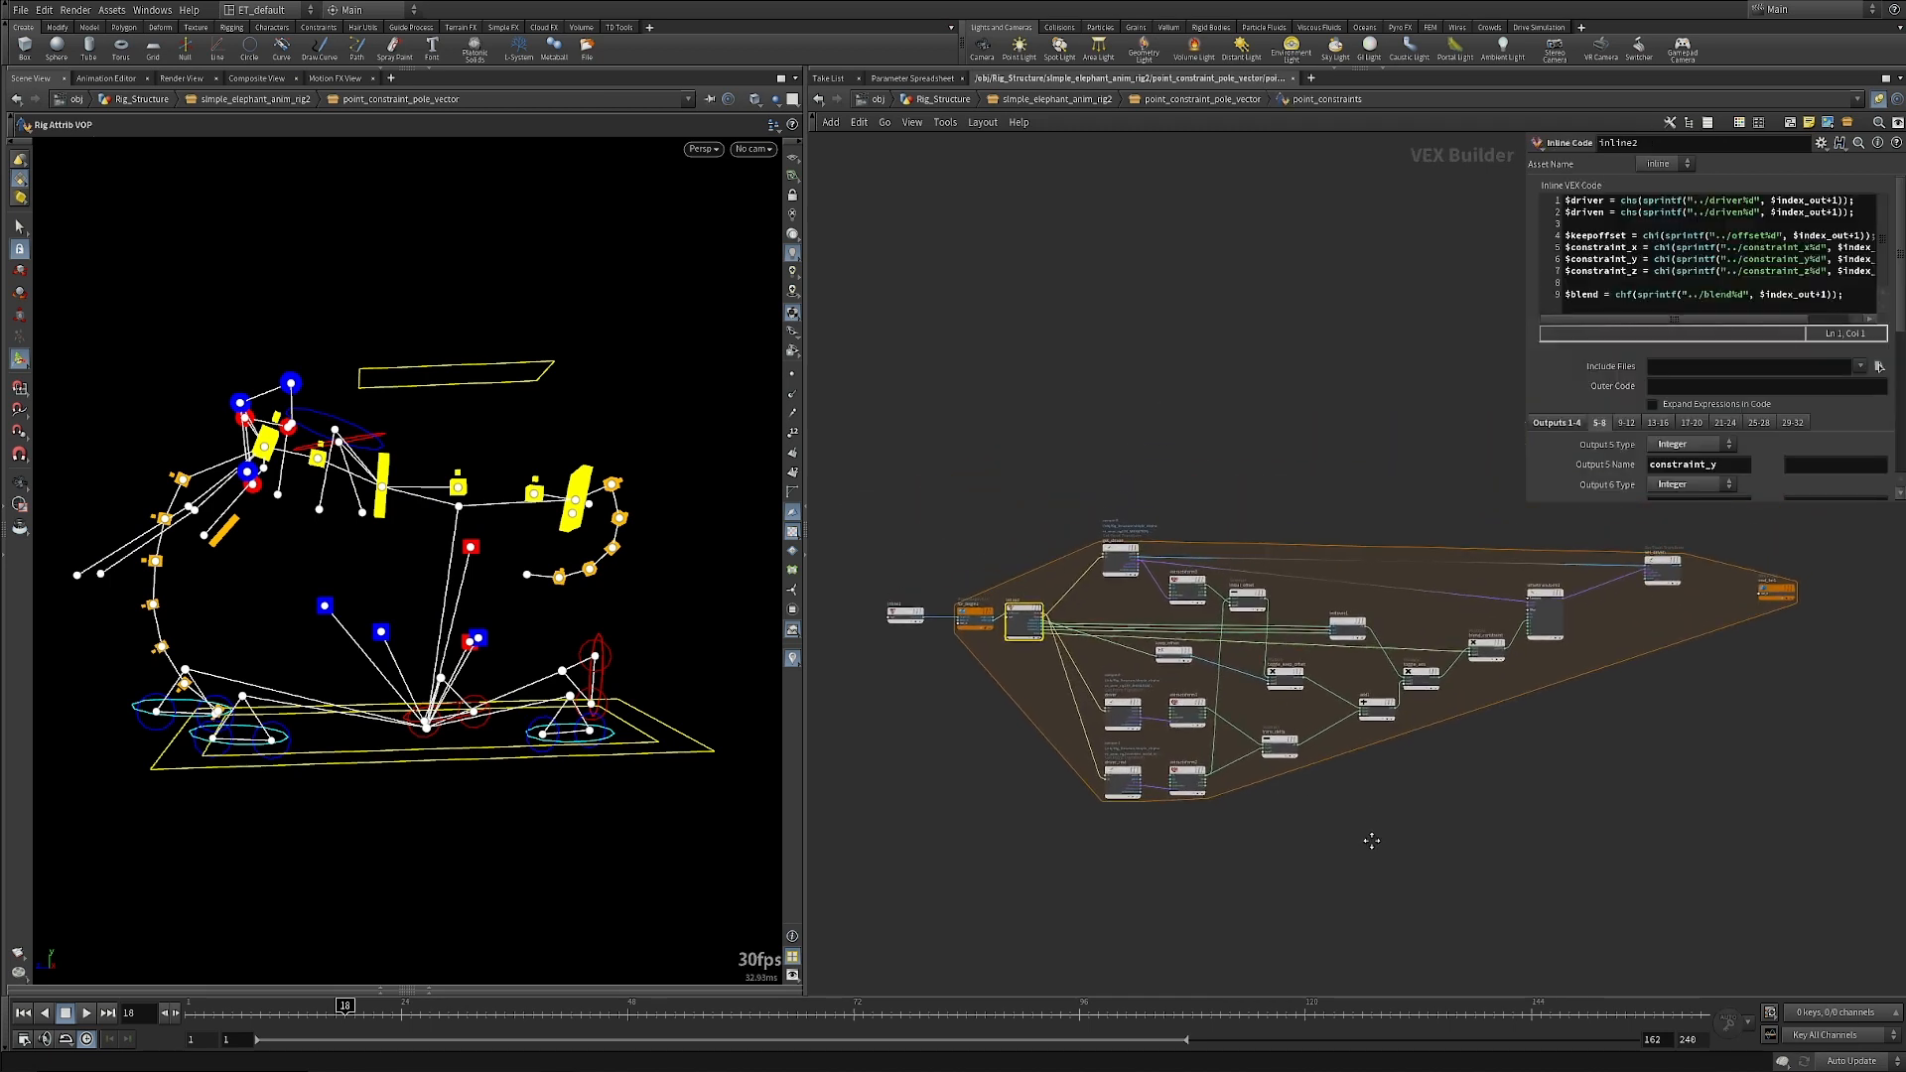
scroll(1294, 859, "up", 4)
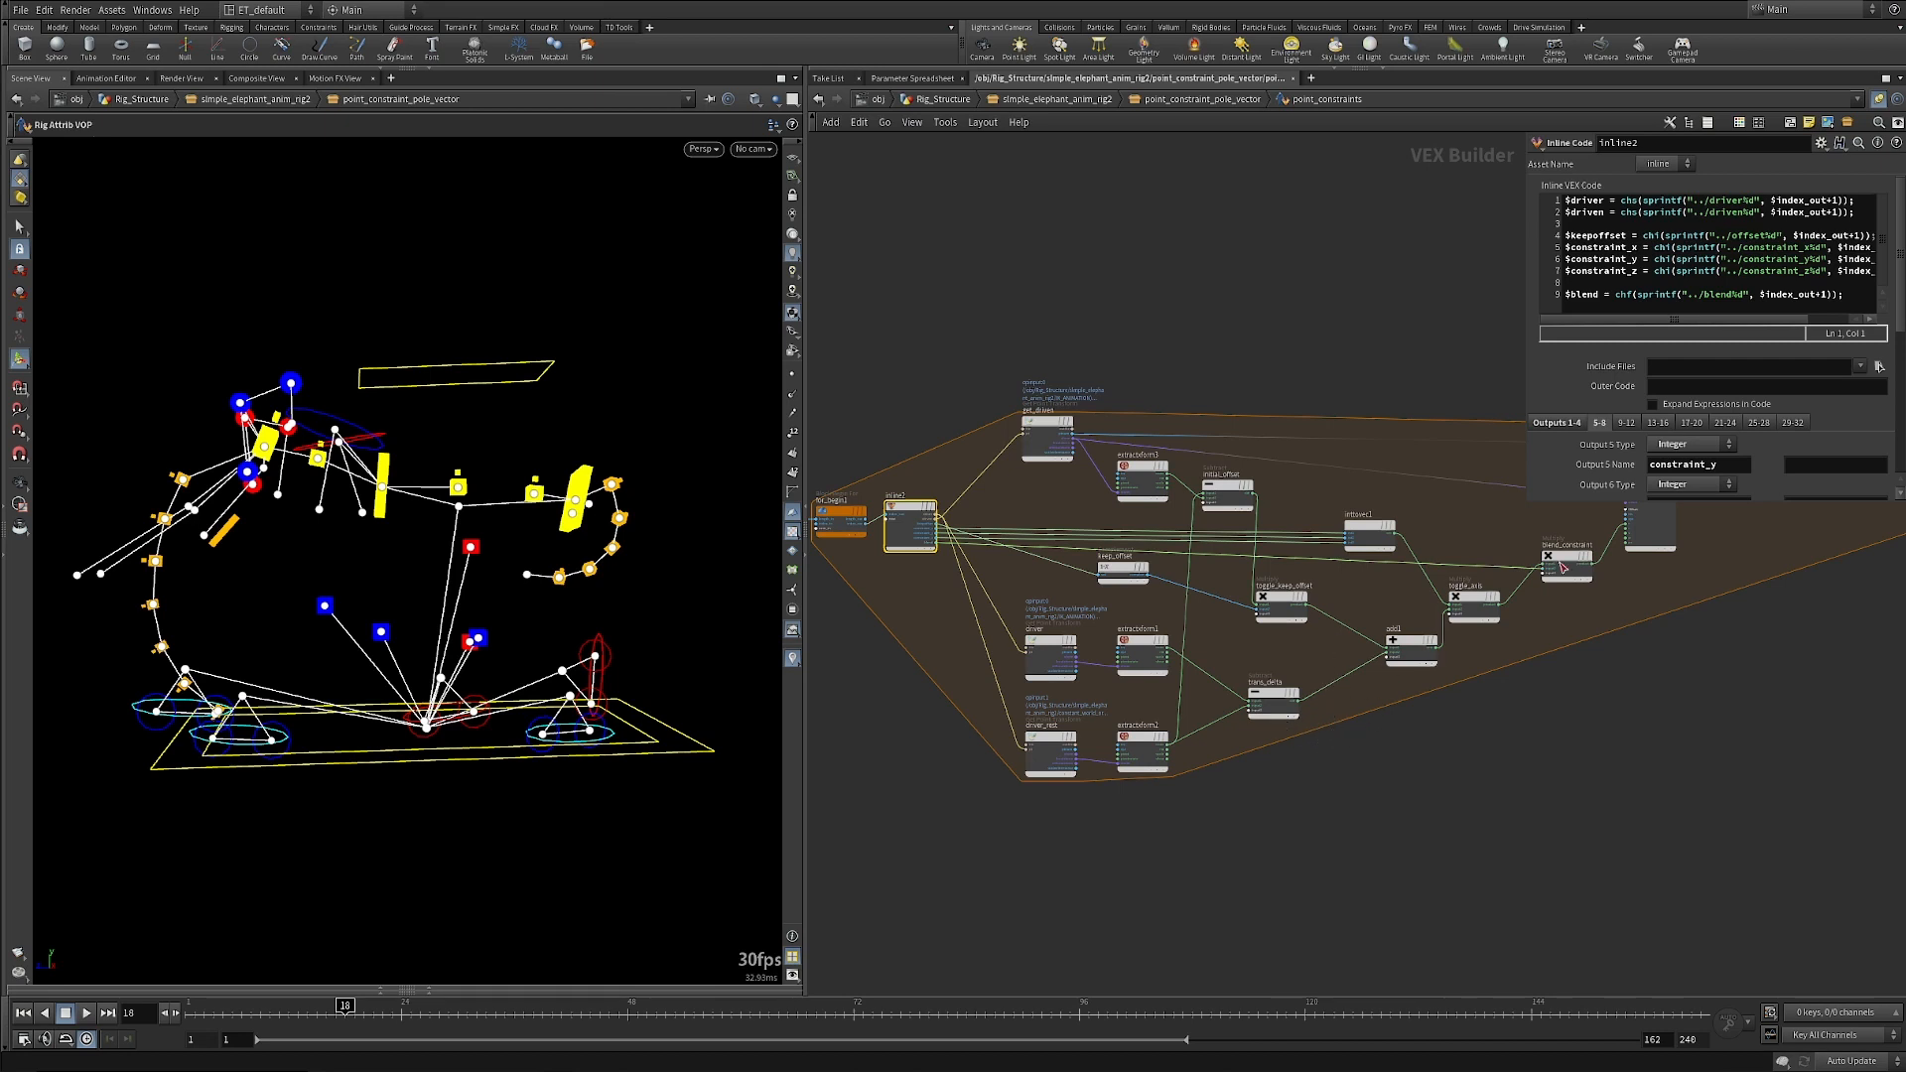
middle_click_drag(1665, 683, 1625, 772)
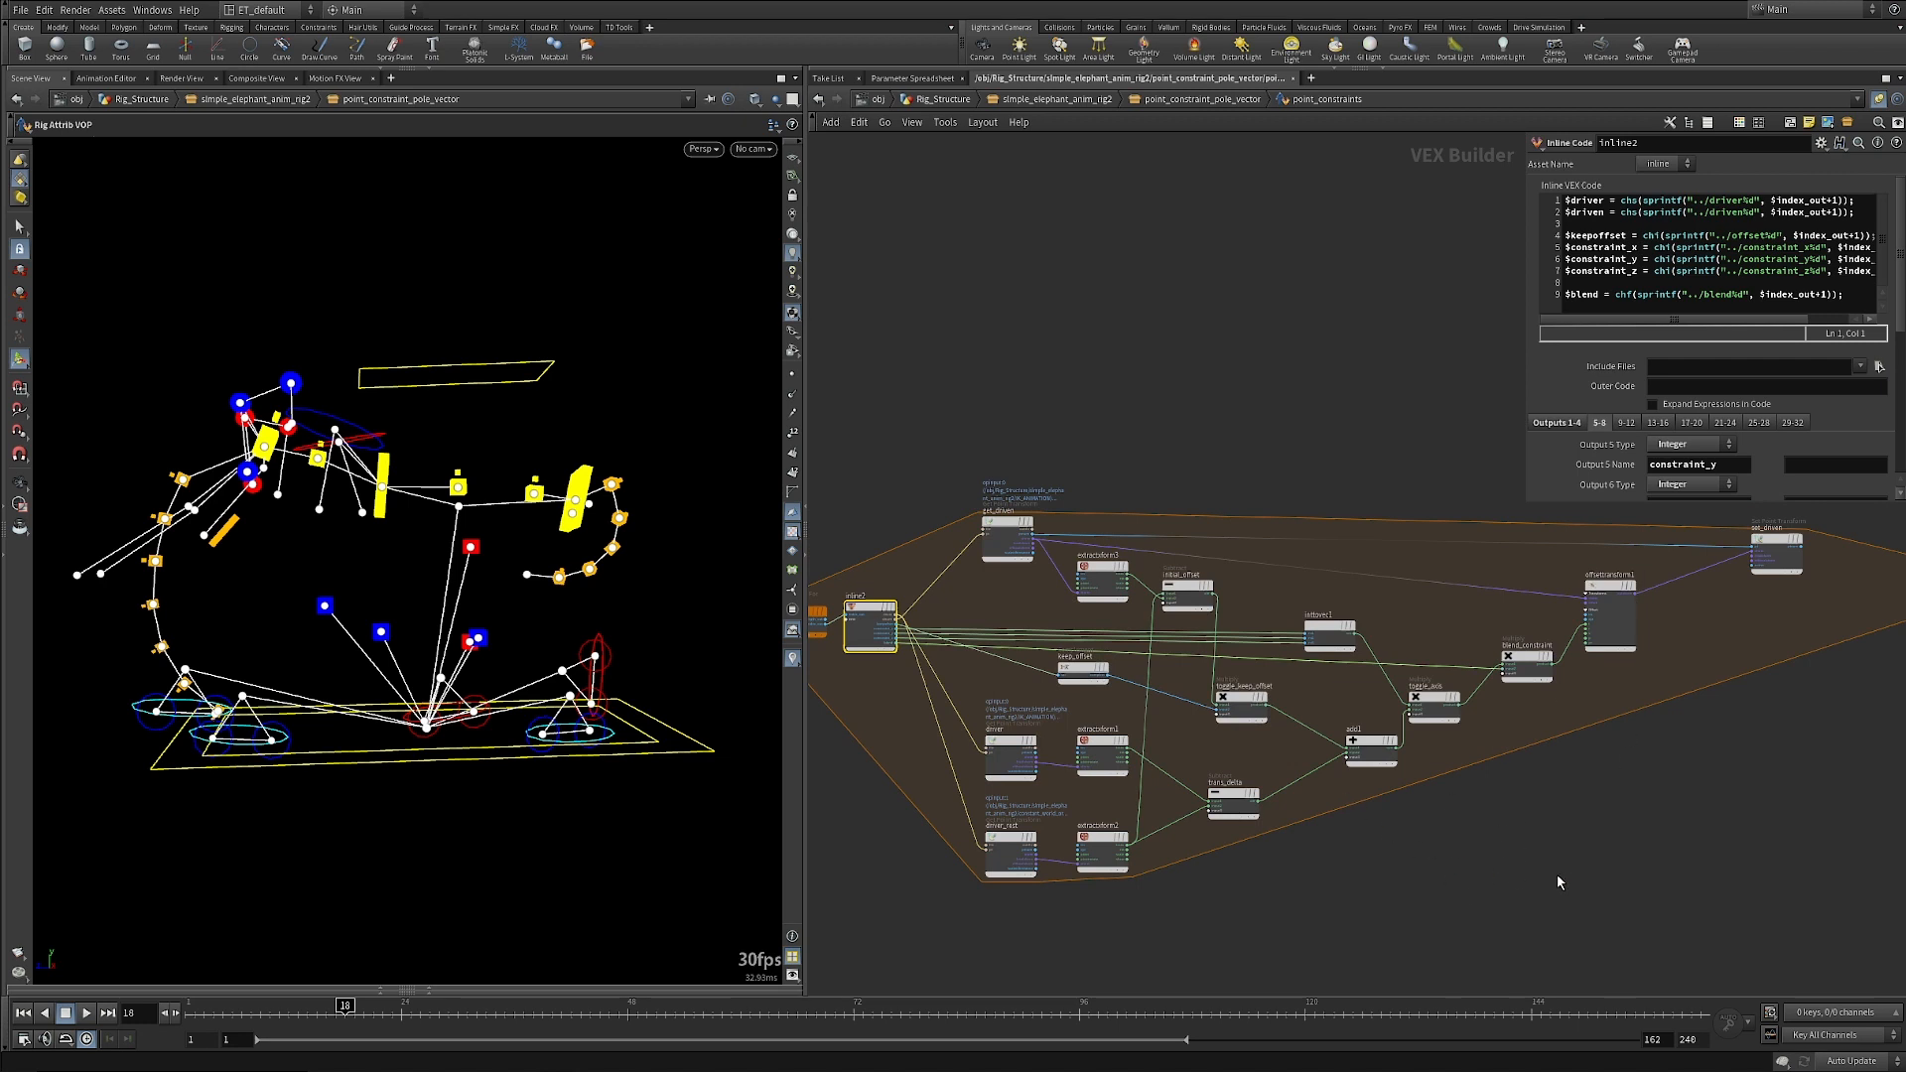
Highlight the nodes between the integer-to-vector conversion and the blend multiplication, and review the whole point_constraints network.
left_click_drag(1554, 880, 1303, 615)
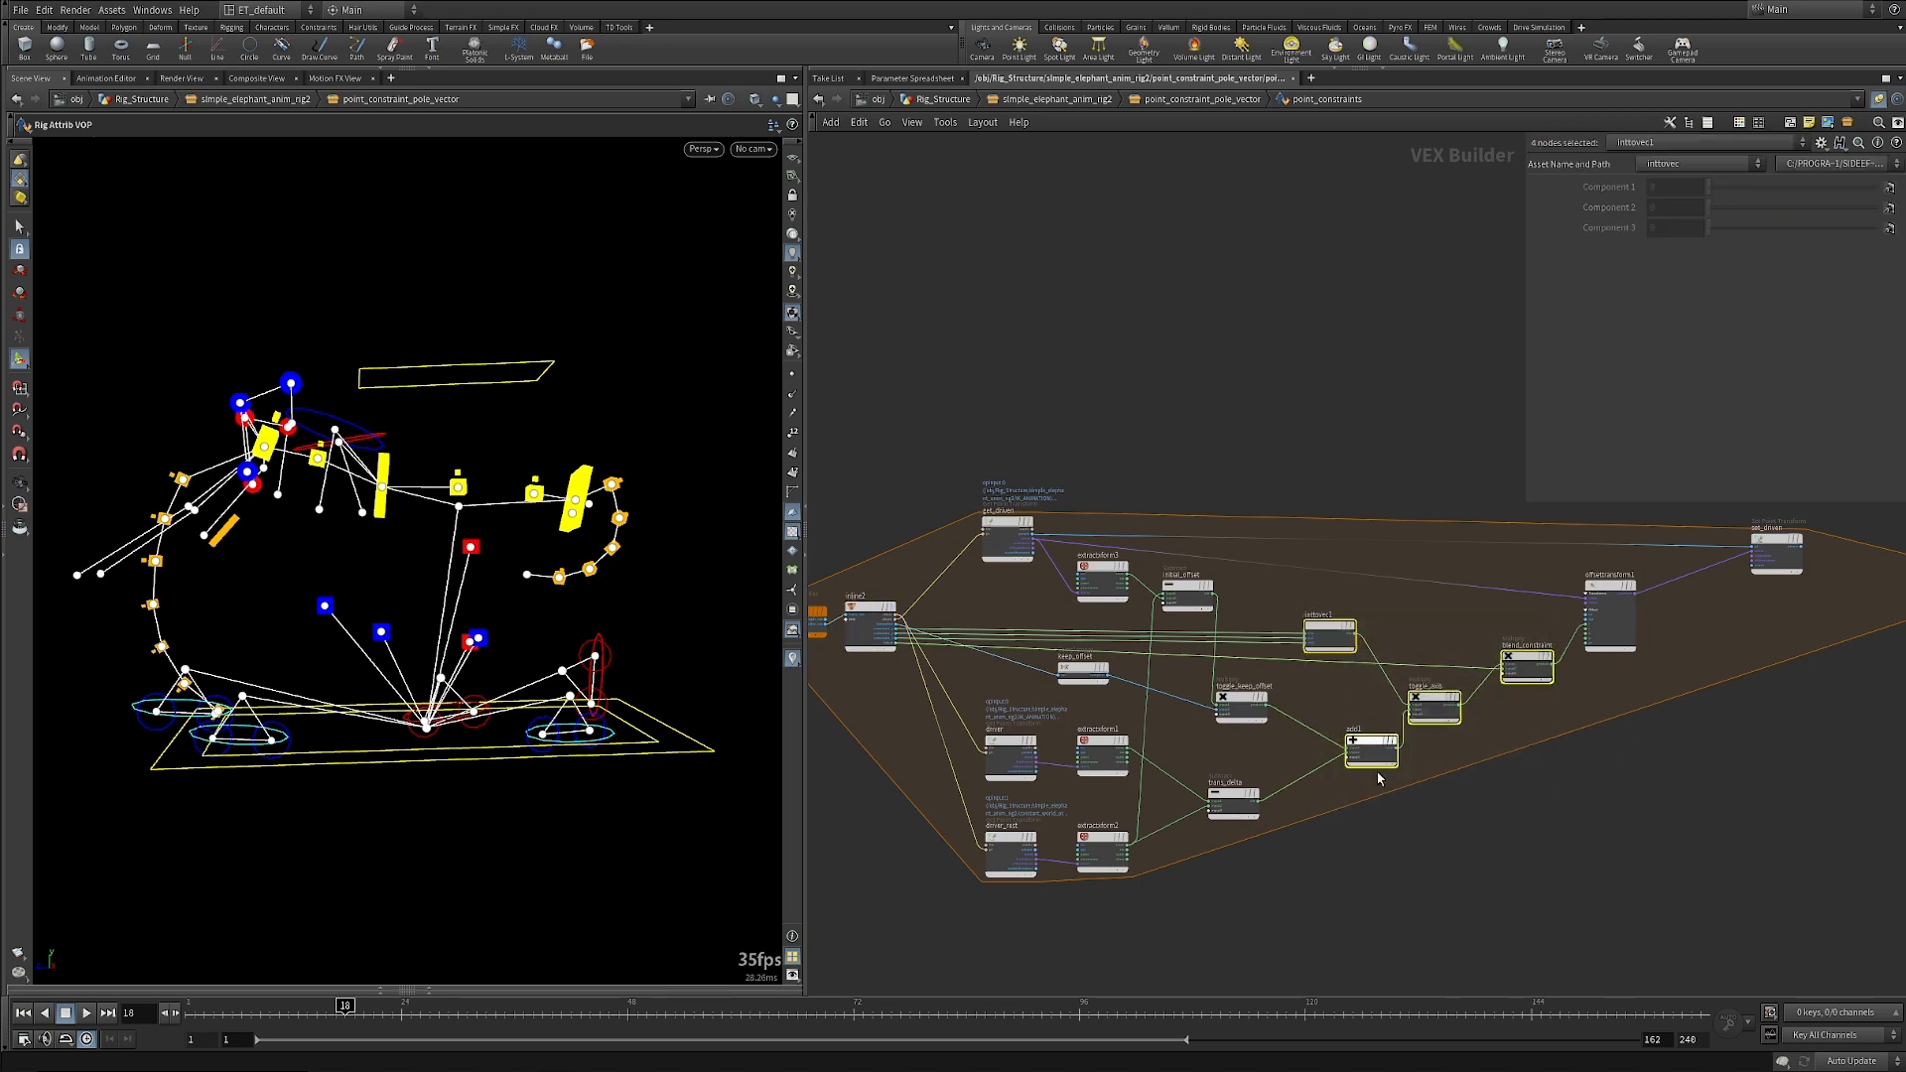
left_click(1505, 871)
scroll(1510, 880, "down", 1)
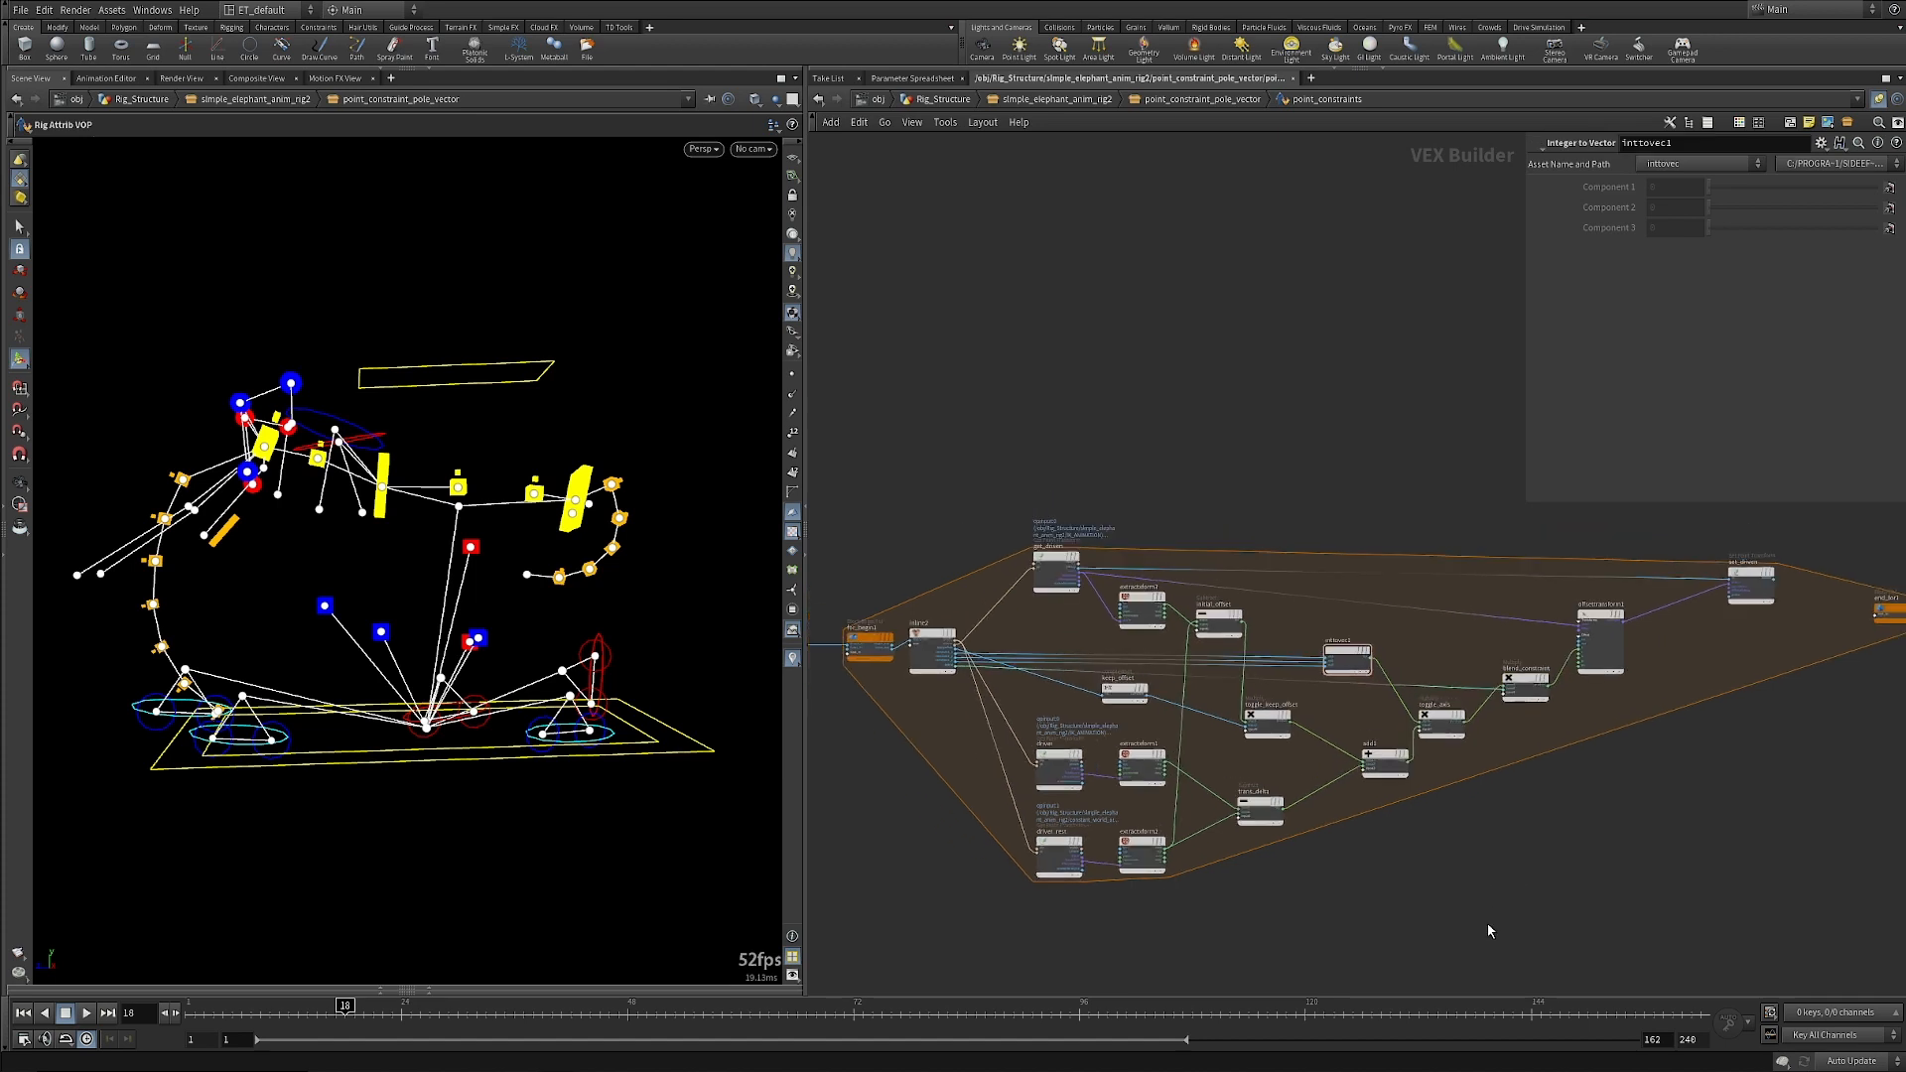
scroll(1487, 922, "down", 1)
scroll(1509, 844, "up", 1)
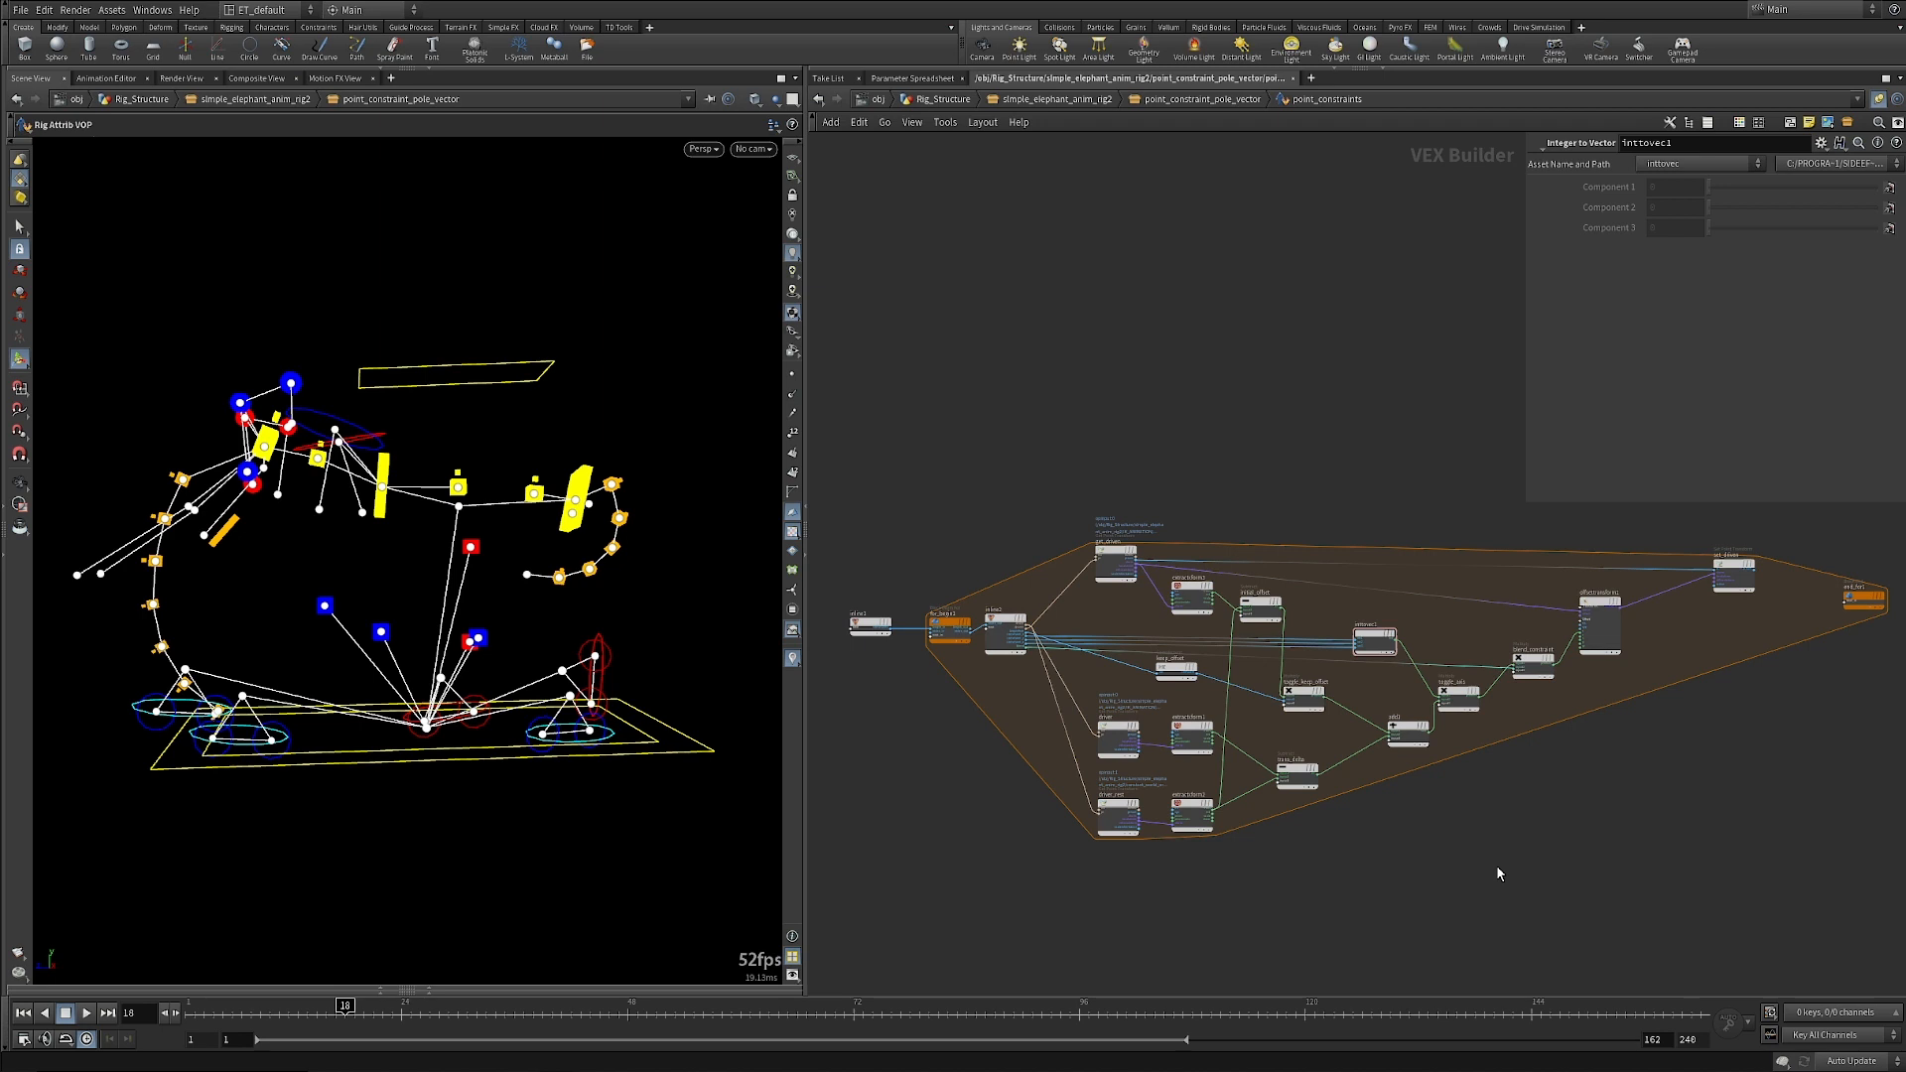
scroll(1506, 855, "down", 1)
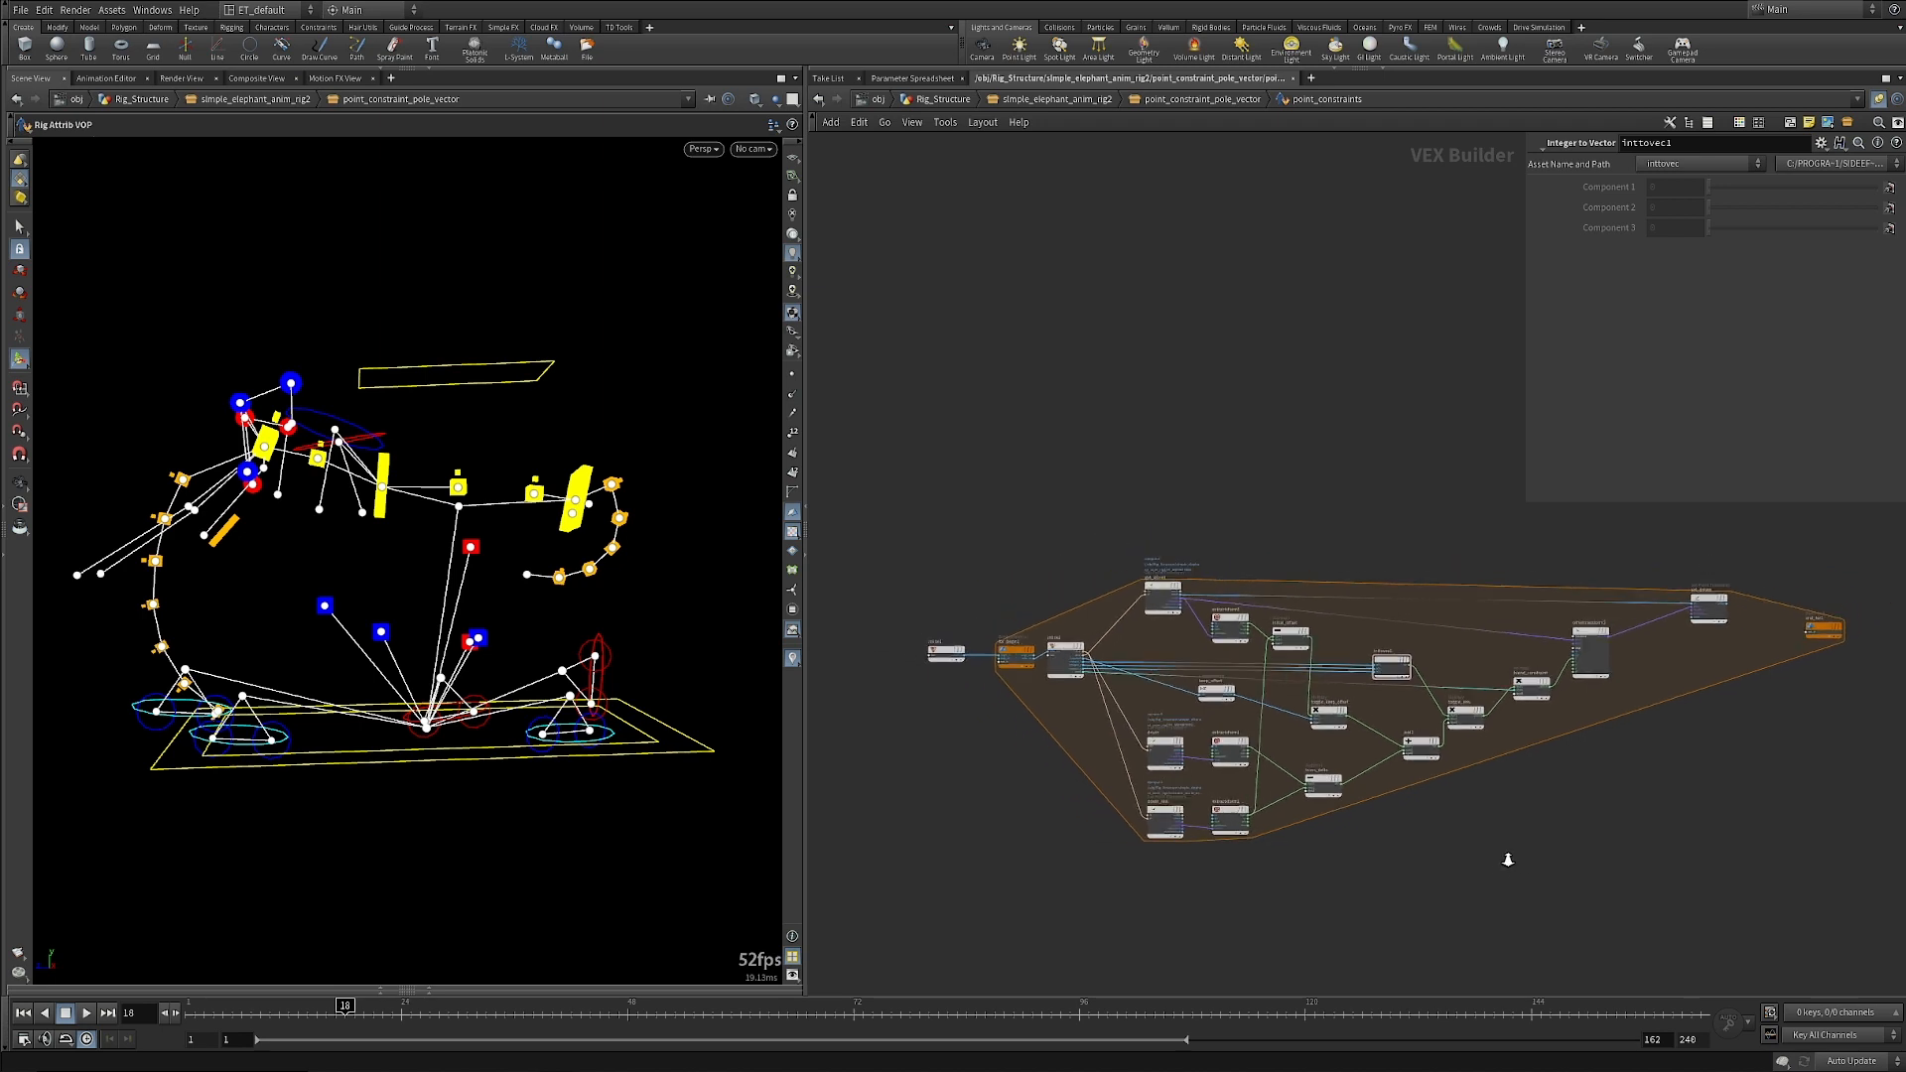
scroll(1477, 869, "up", 1)
scroll(1479, 846, "up", 1)
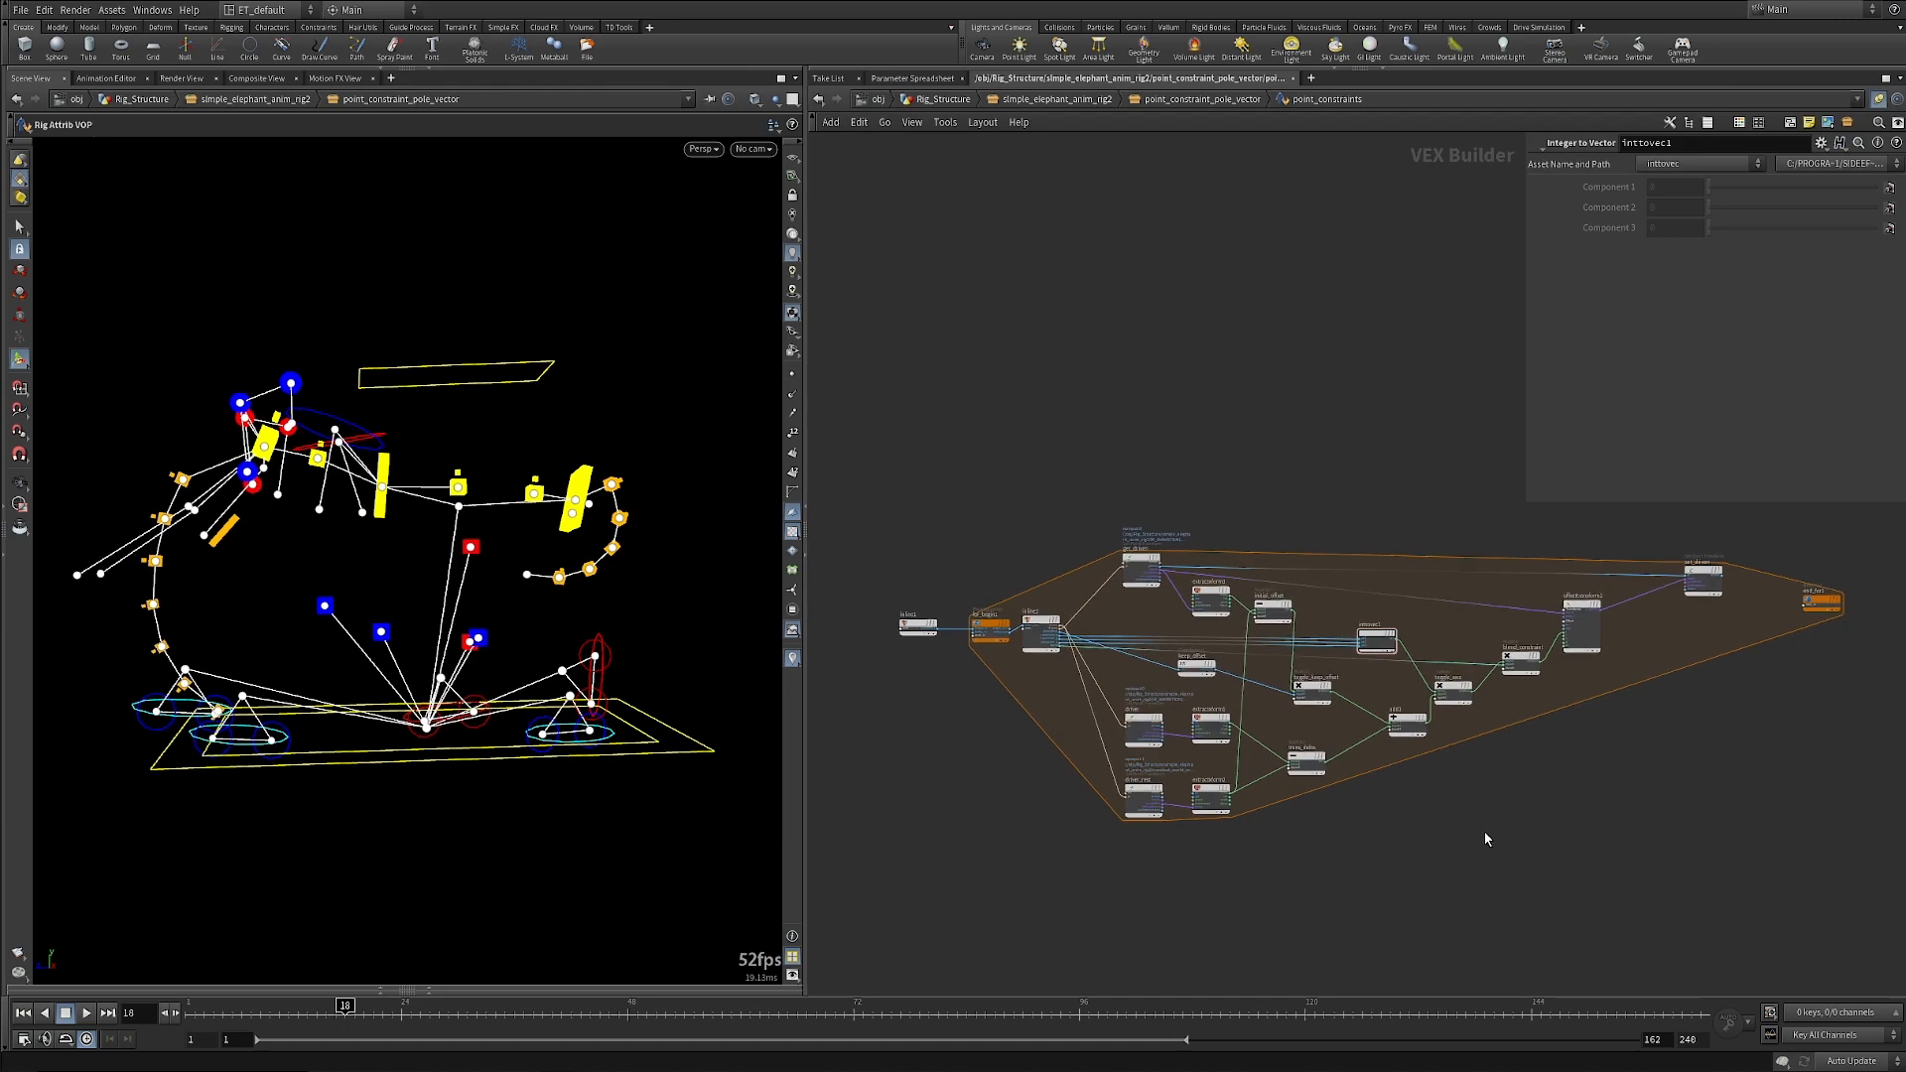
Return to the rig network, display IK_POLES, and examine its forearm and calf transformations with their channel references.
key("u")
key("u")
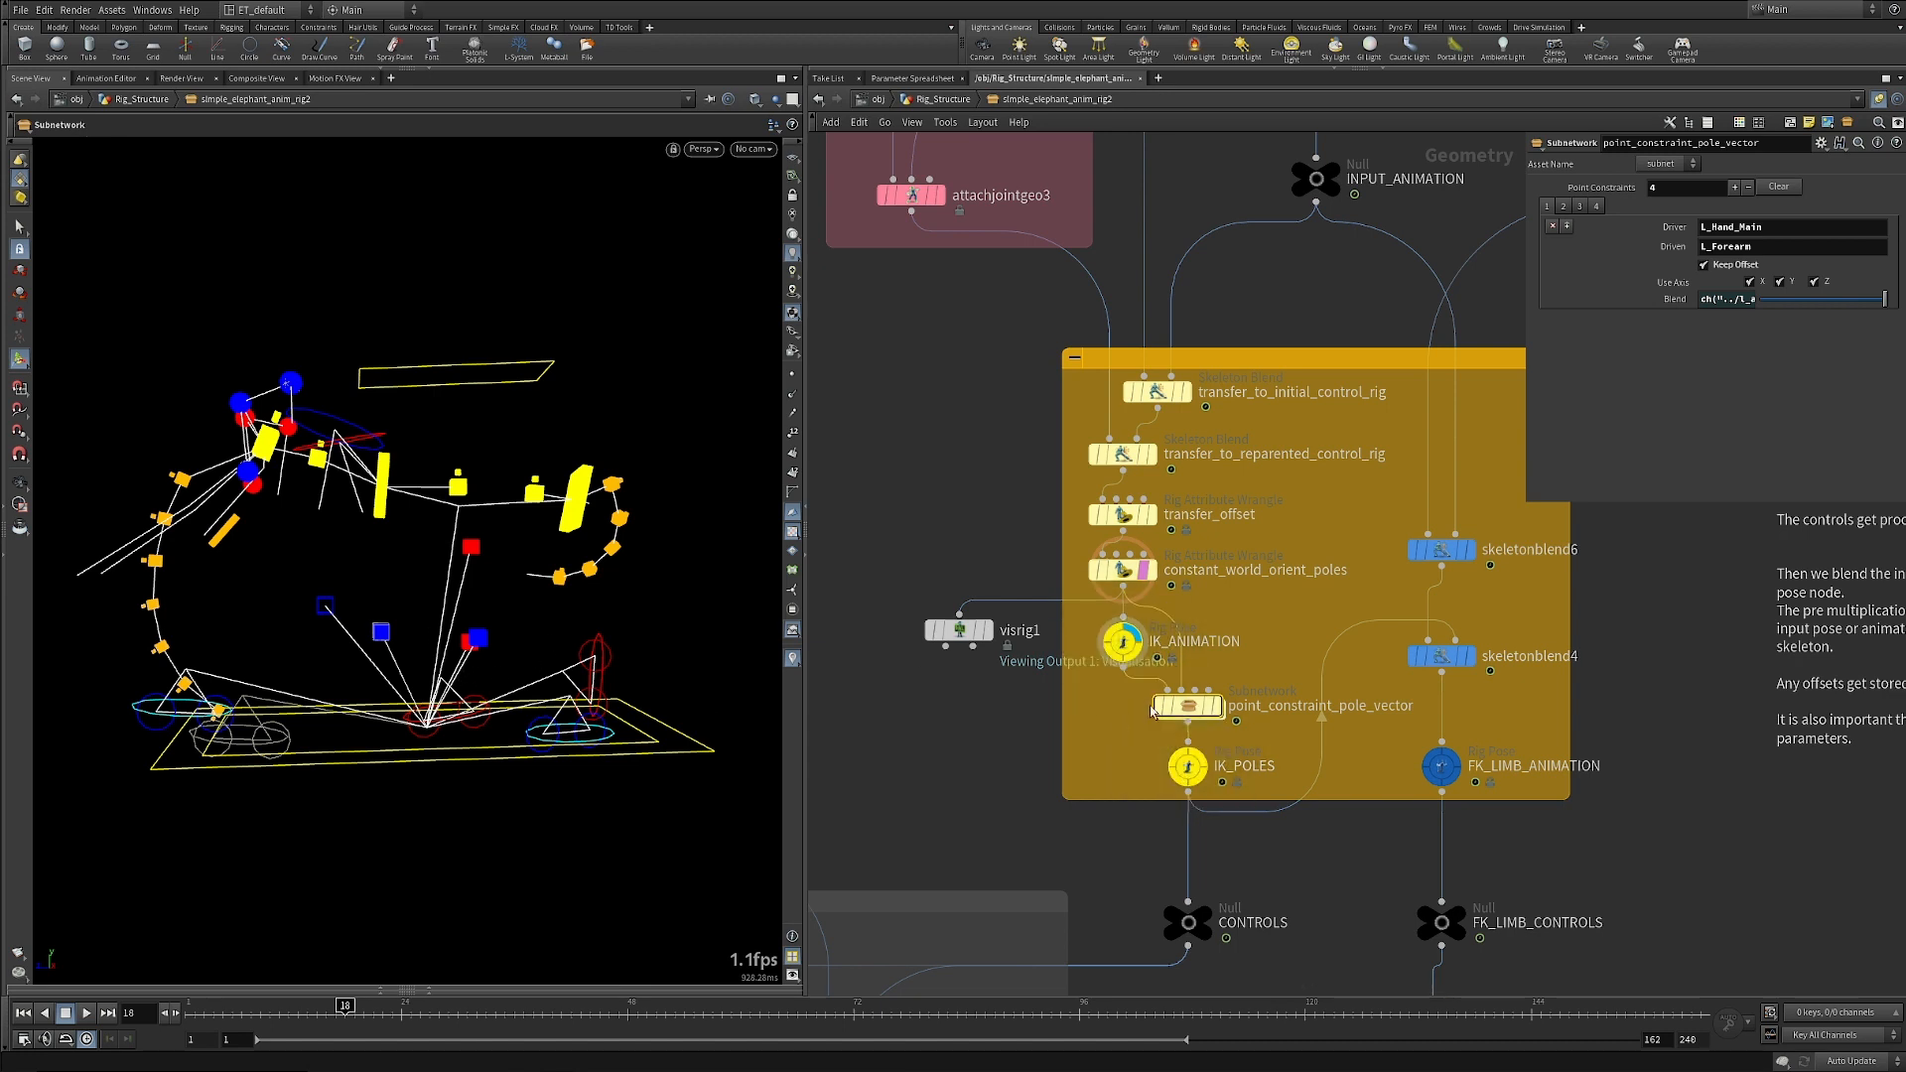
left_click(1199, 765)
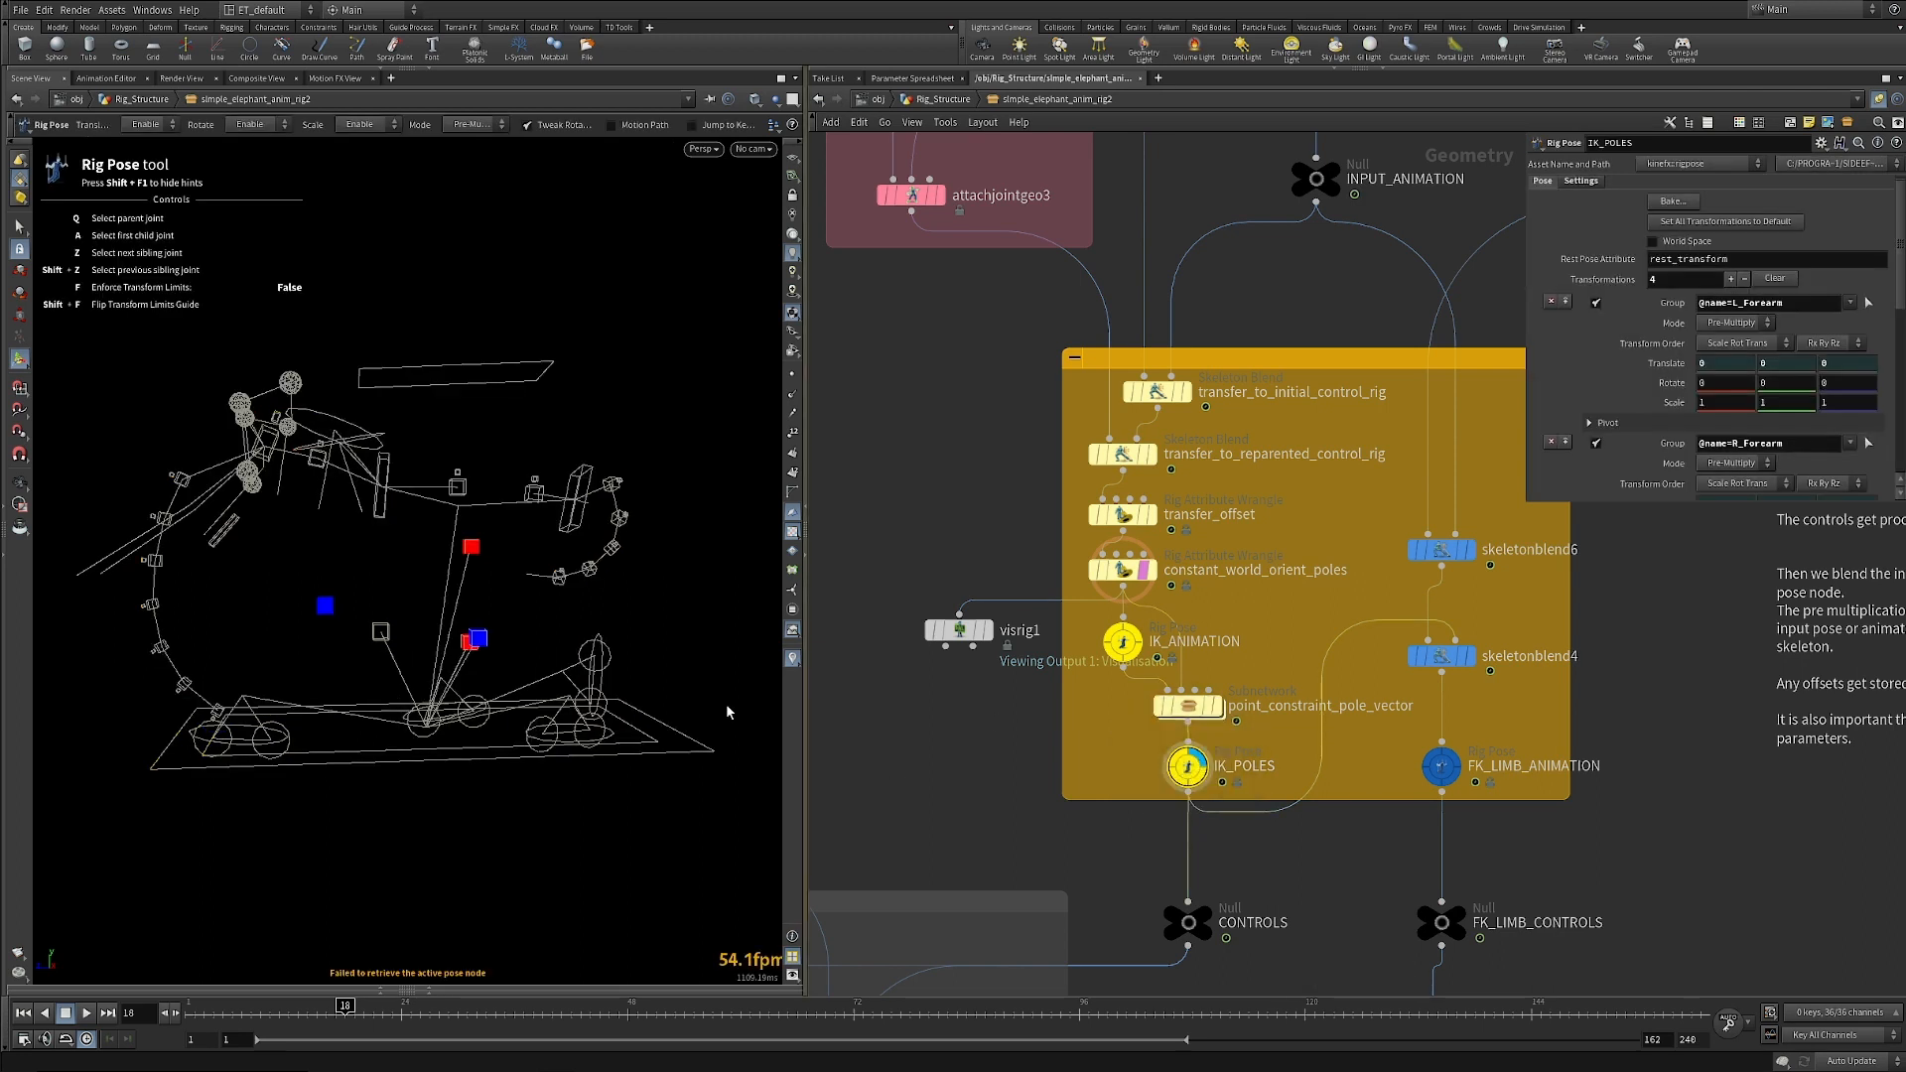
scroll(1812, 383, "down", 5)
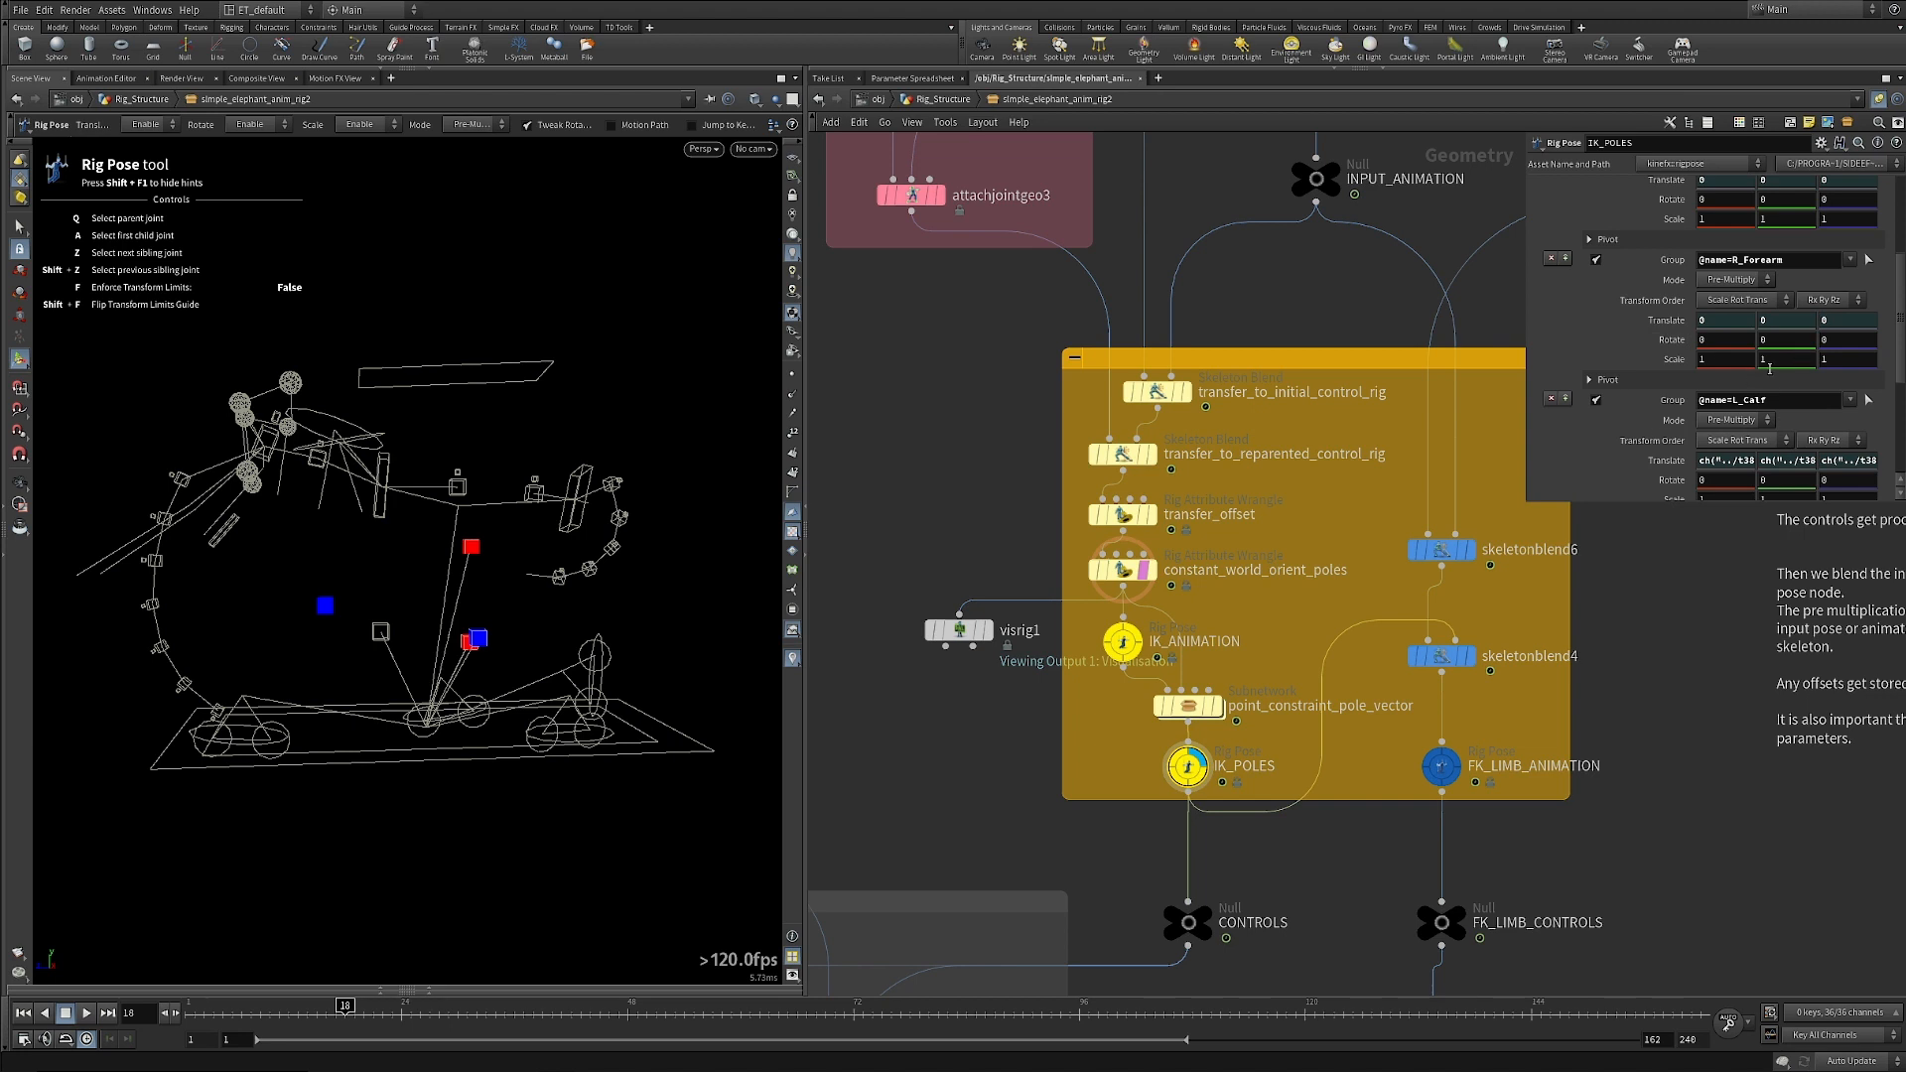
scroll(1817, 386, "down", 4)
scroll(1817, 386, "down", 1)
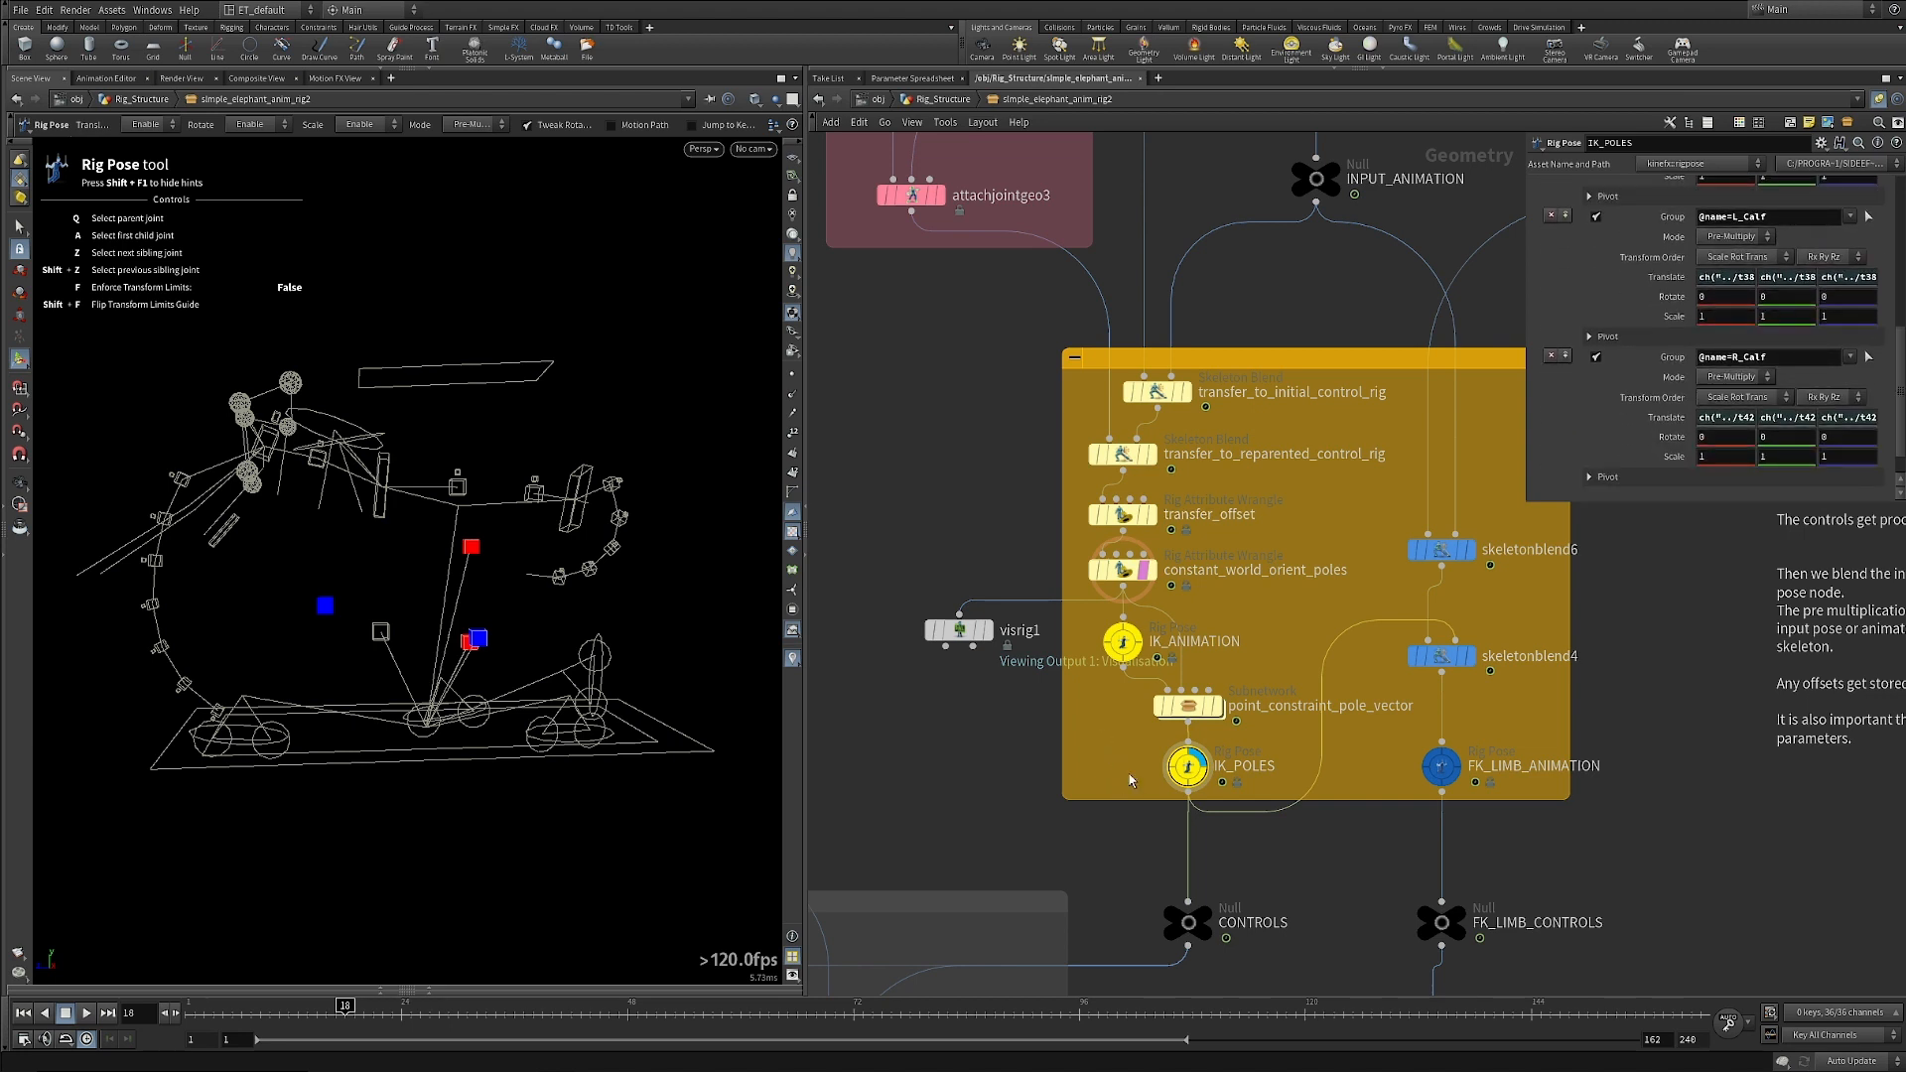
scroll(1128, 782, "down", 1)
Trace the FK limb branch from attachjointgeo1 to skeletonblend6, display skeletonblend6, and scrub to frame 17.
middle_click_drag(1122, 782, 1071, 809)
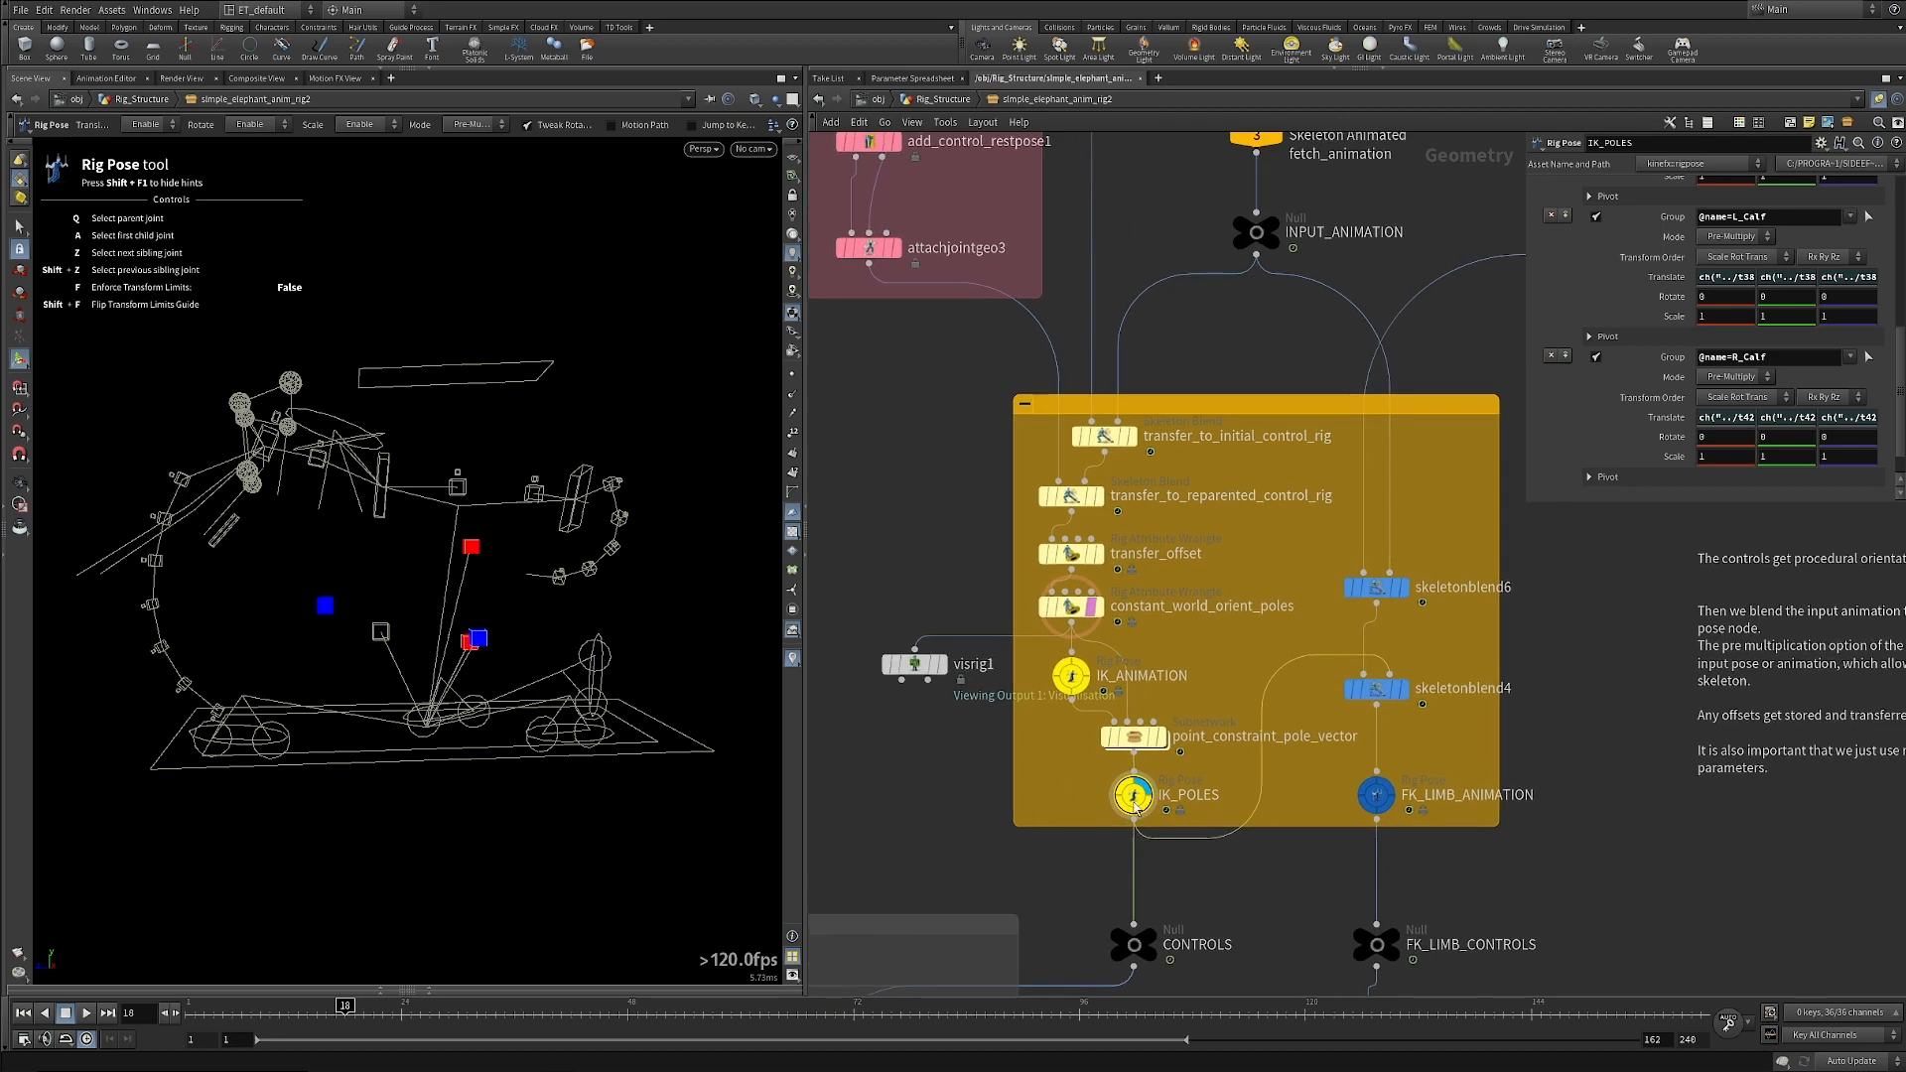
mouse_move(1136, 806)
scroll(1326, 791, "down", 3)
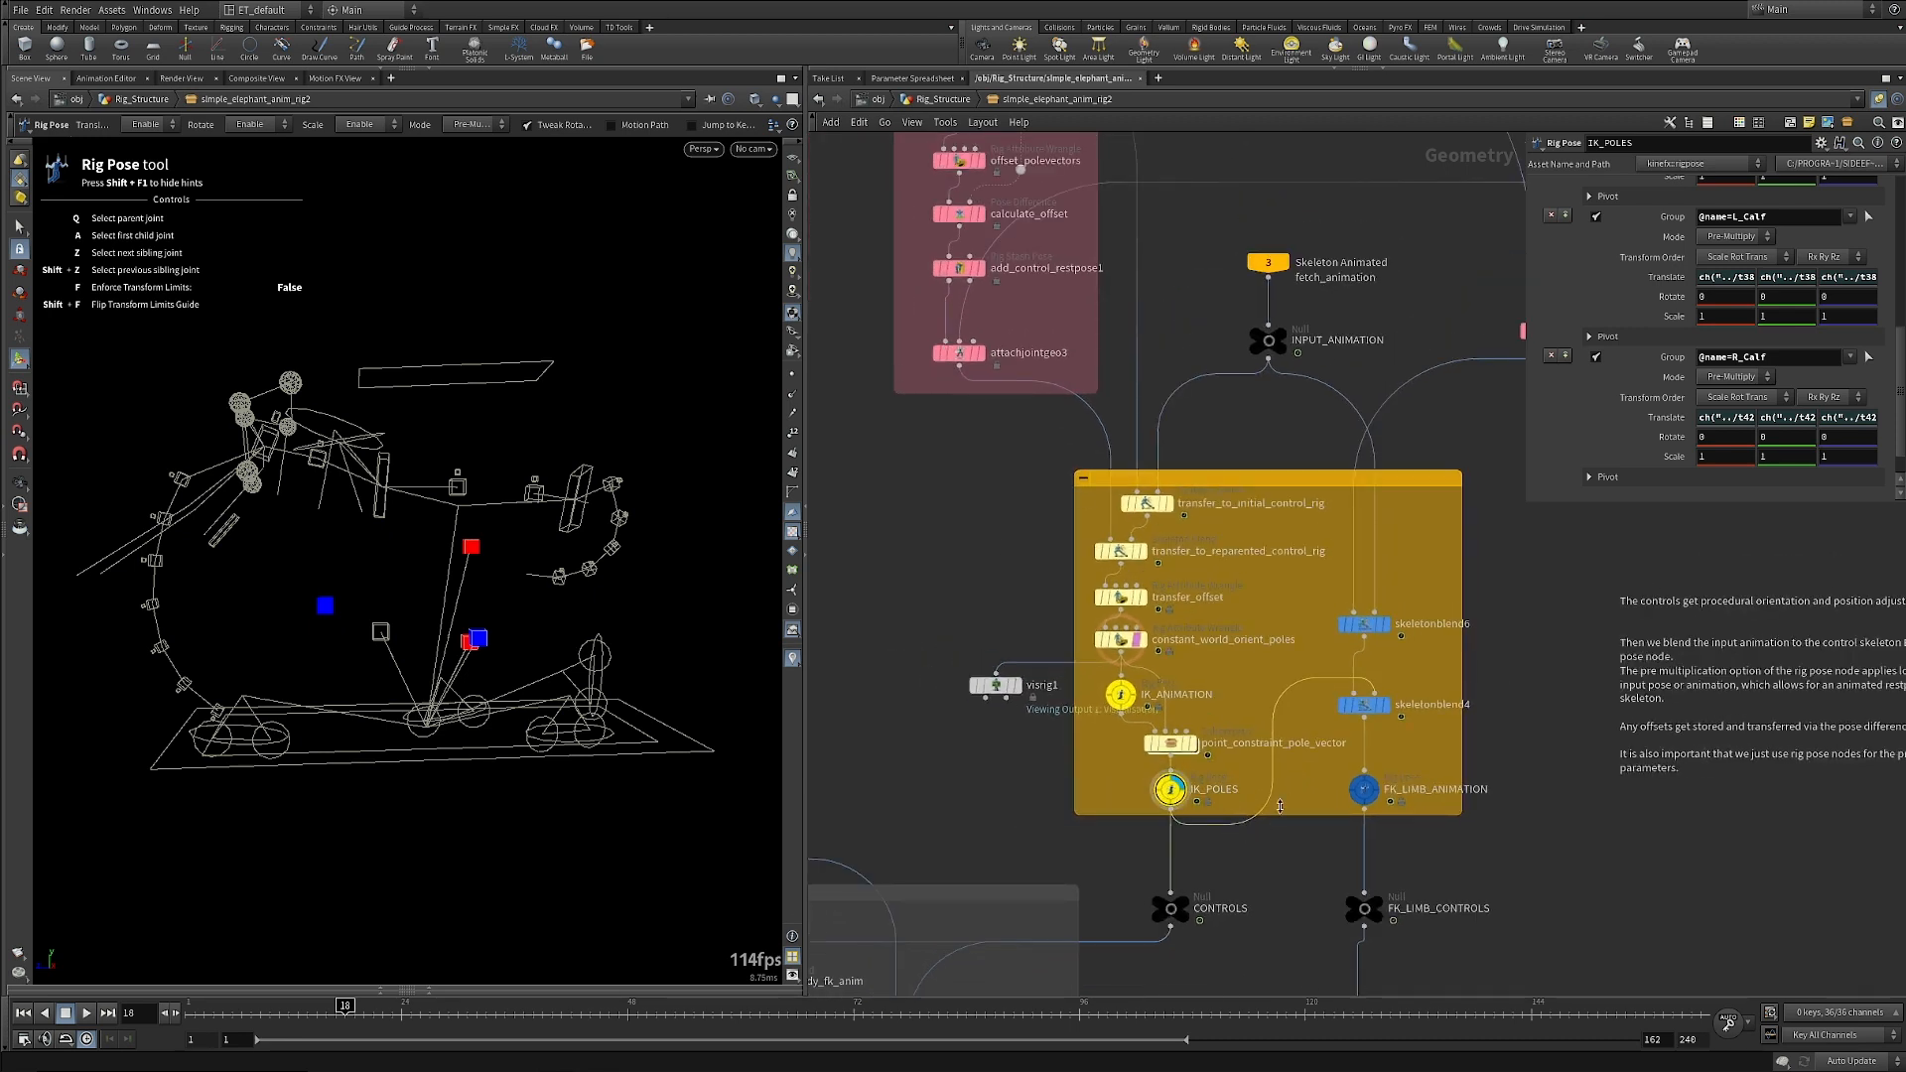
right_click_drag(1294, 787, 1296, 778)
middle_click_drag(1297, 778, 1215, 801)
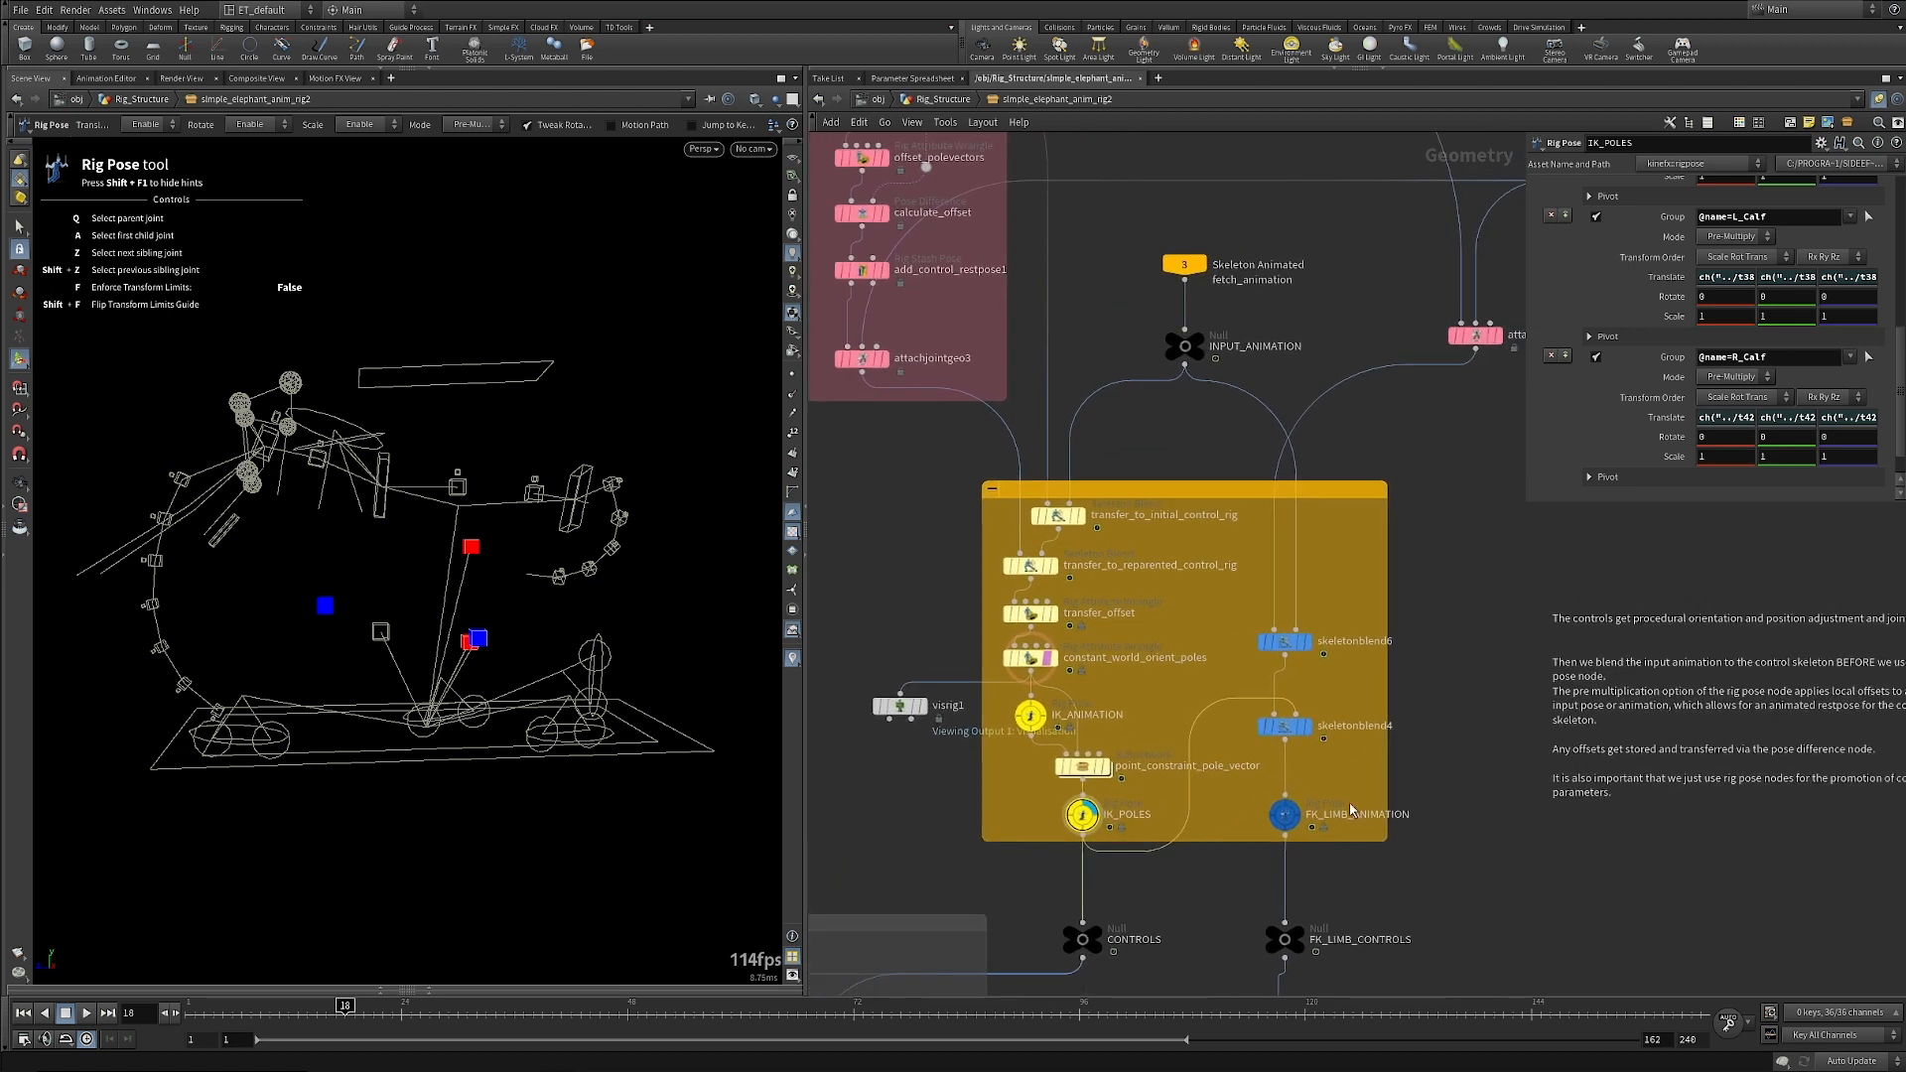
scroll(1447, 724, "down", 3)
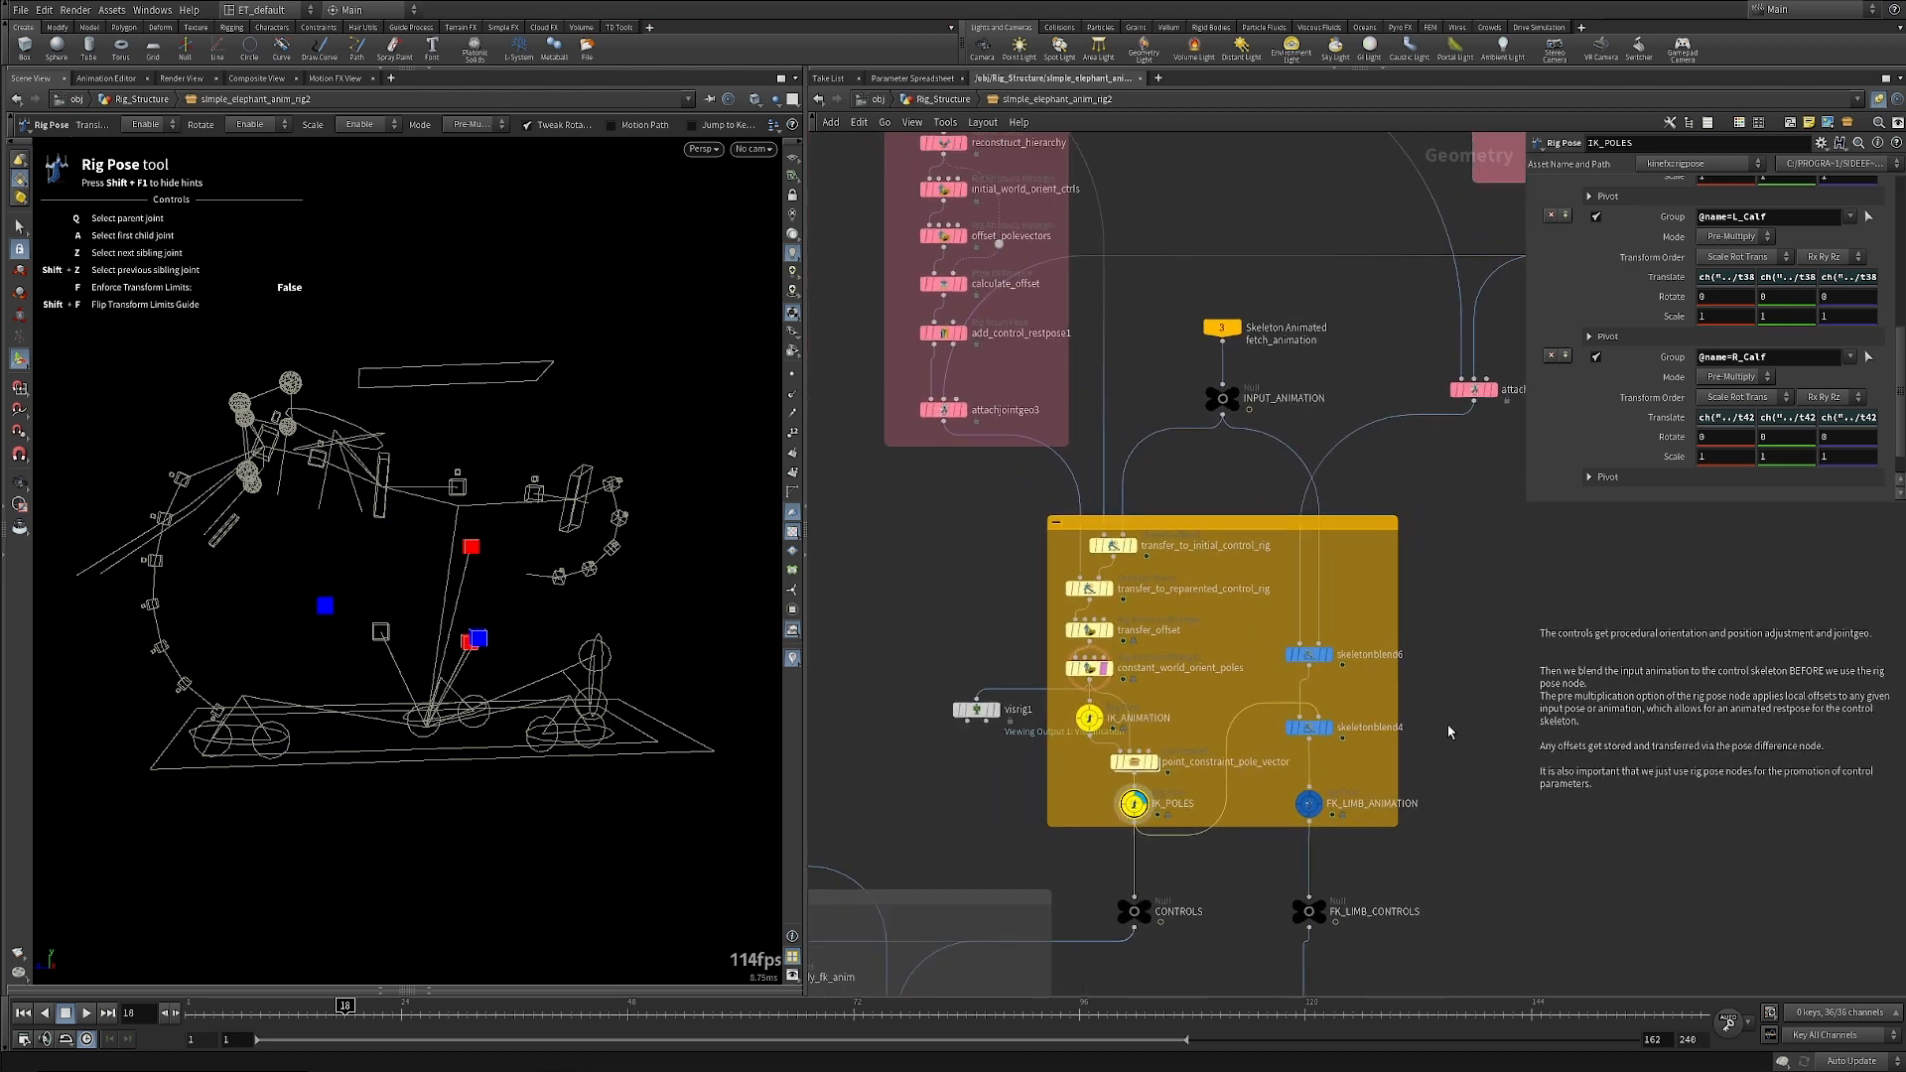
middle_click_drag(1447, 724, 1406, 734)
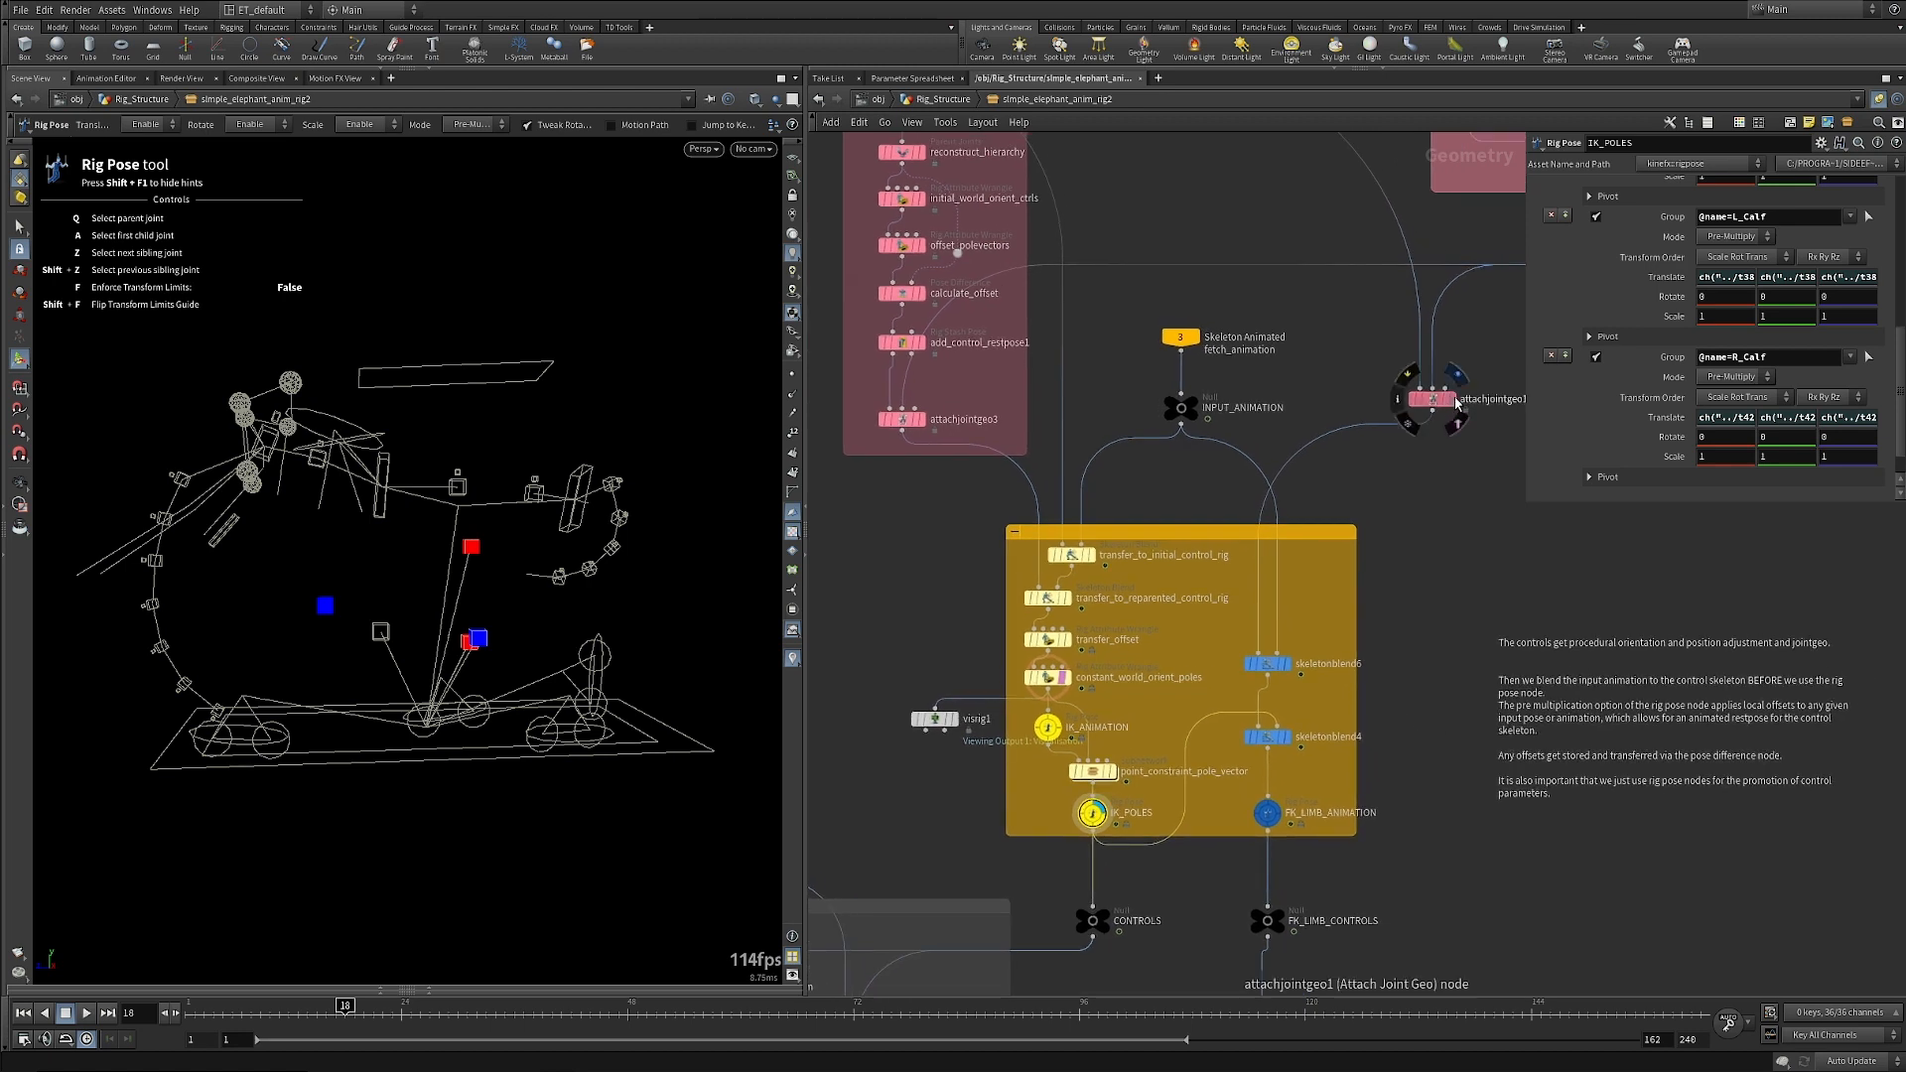
left_click(1452, 399)
left_click(1432, 400)
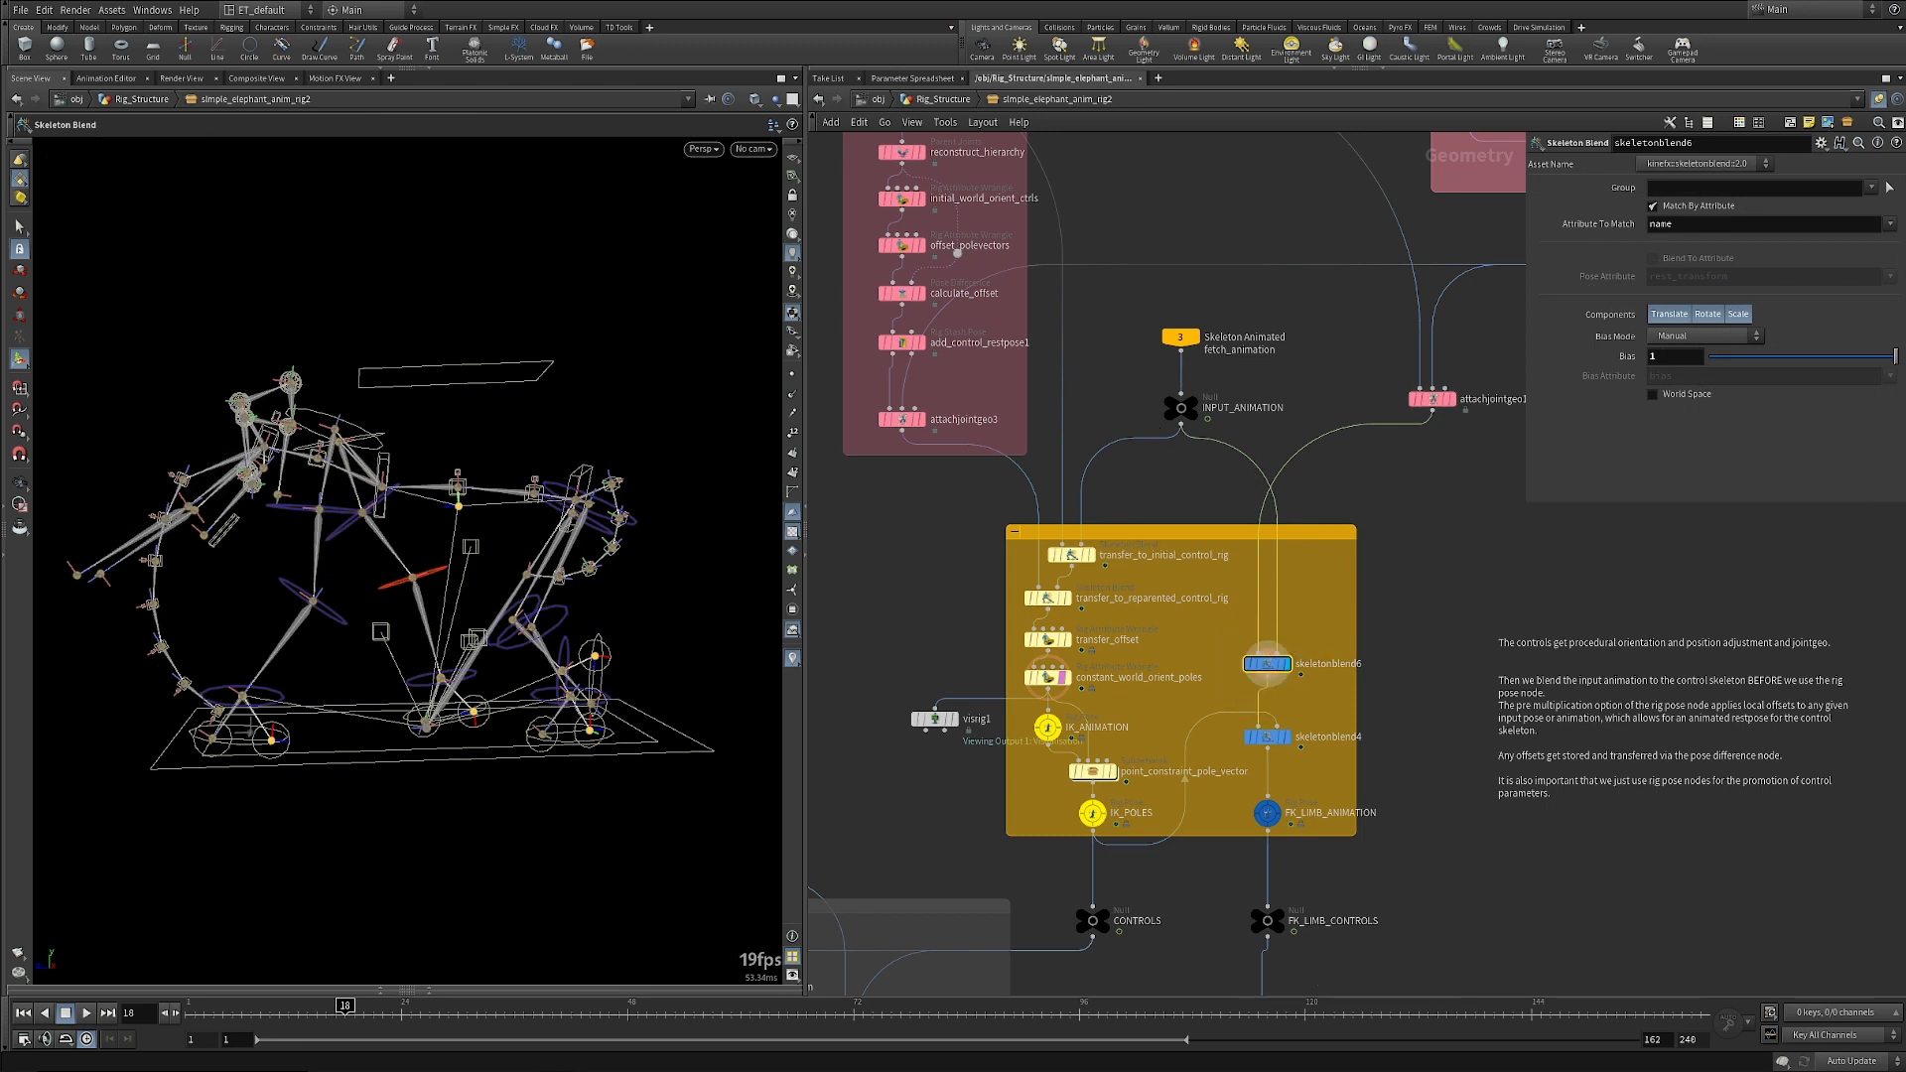
mouse_move(347, 1007)
left_mouse_down()
mouse_move(240, 1008)
mouse_move(387, 1009)
mouse_move(336, 1008)
left_mouse_up()
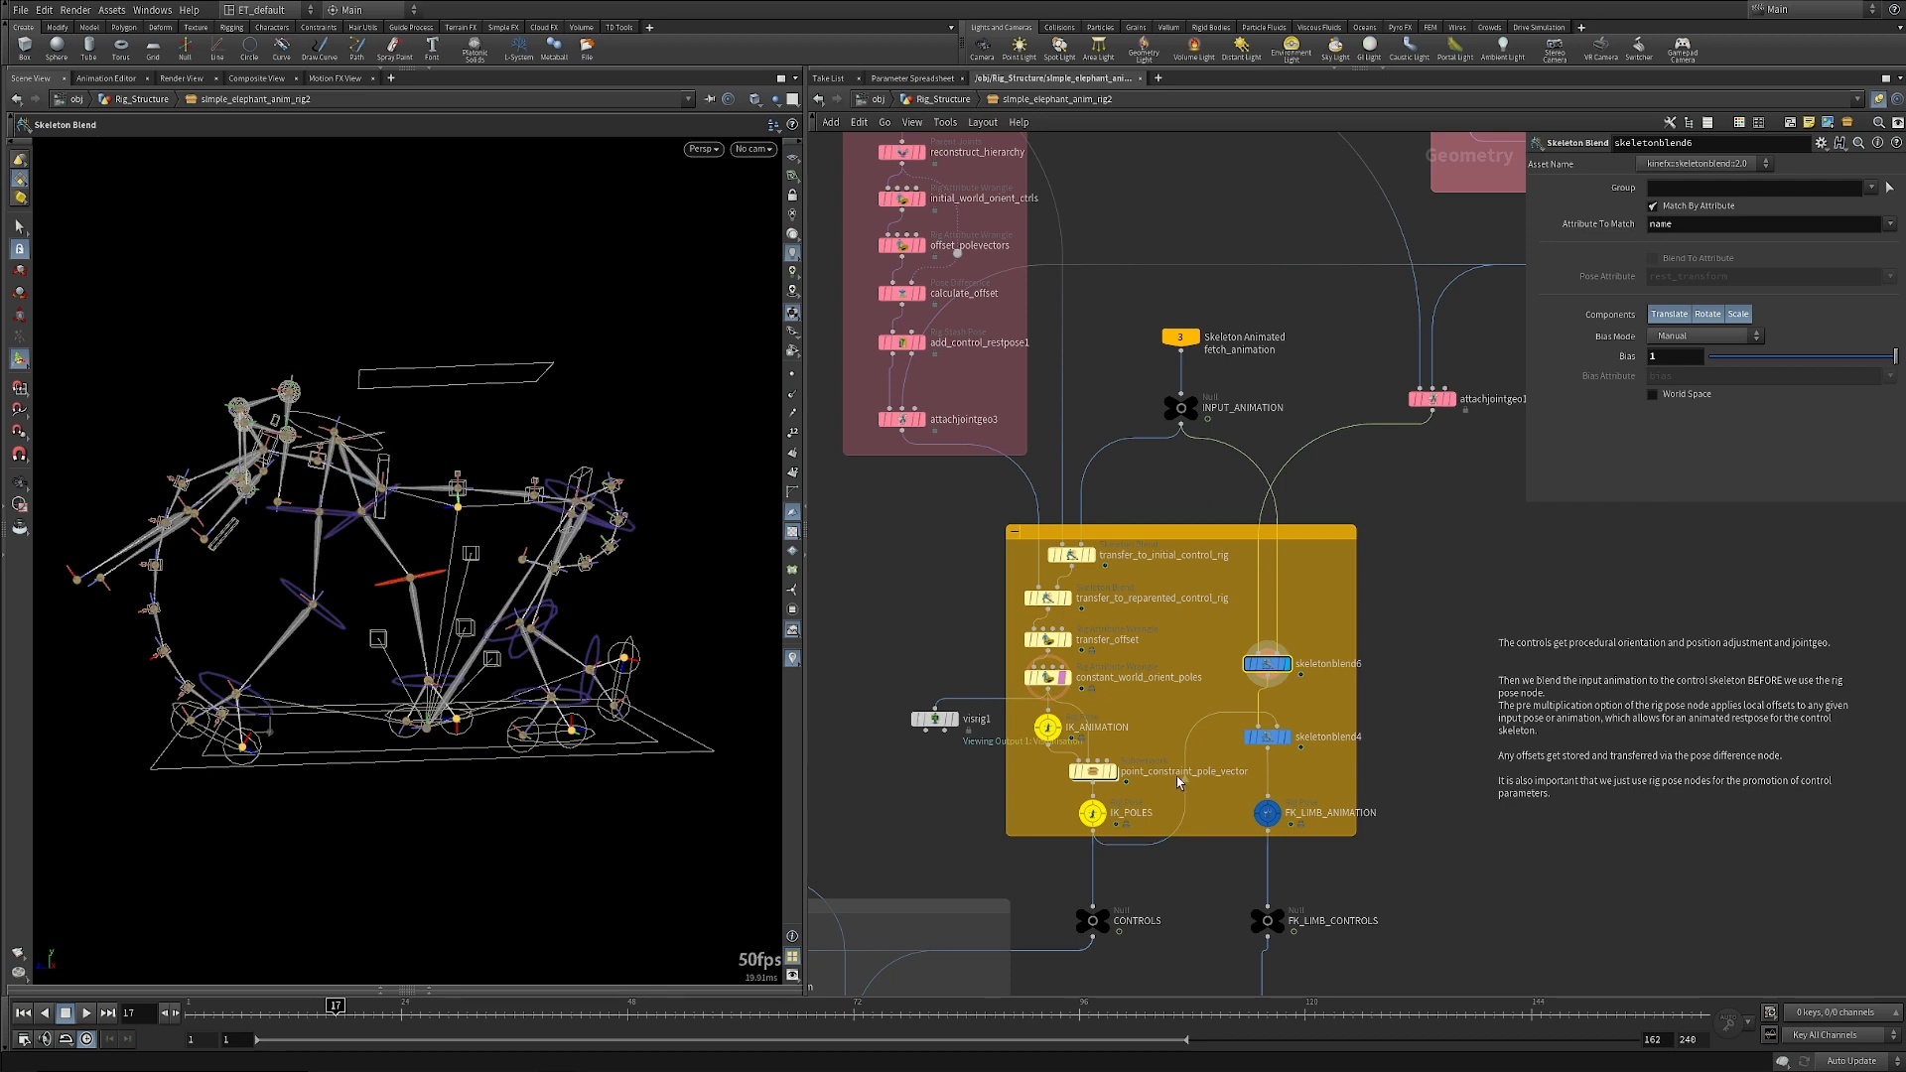
Inspect skeletonblend4's world-space blend, and display FK_LIMB_ANIMATION to review its thigh, calf and foot transformations.
left_click(1266, 738)
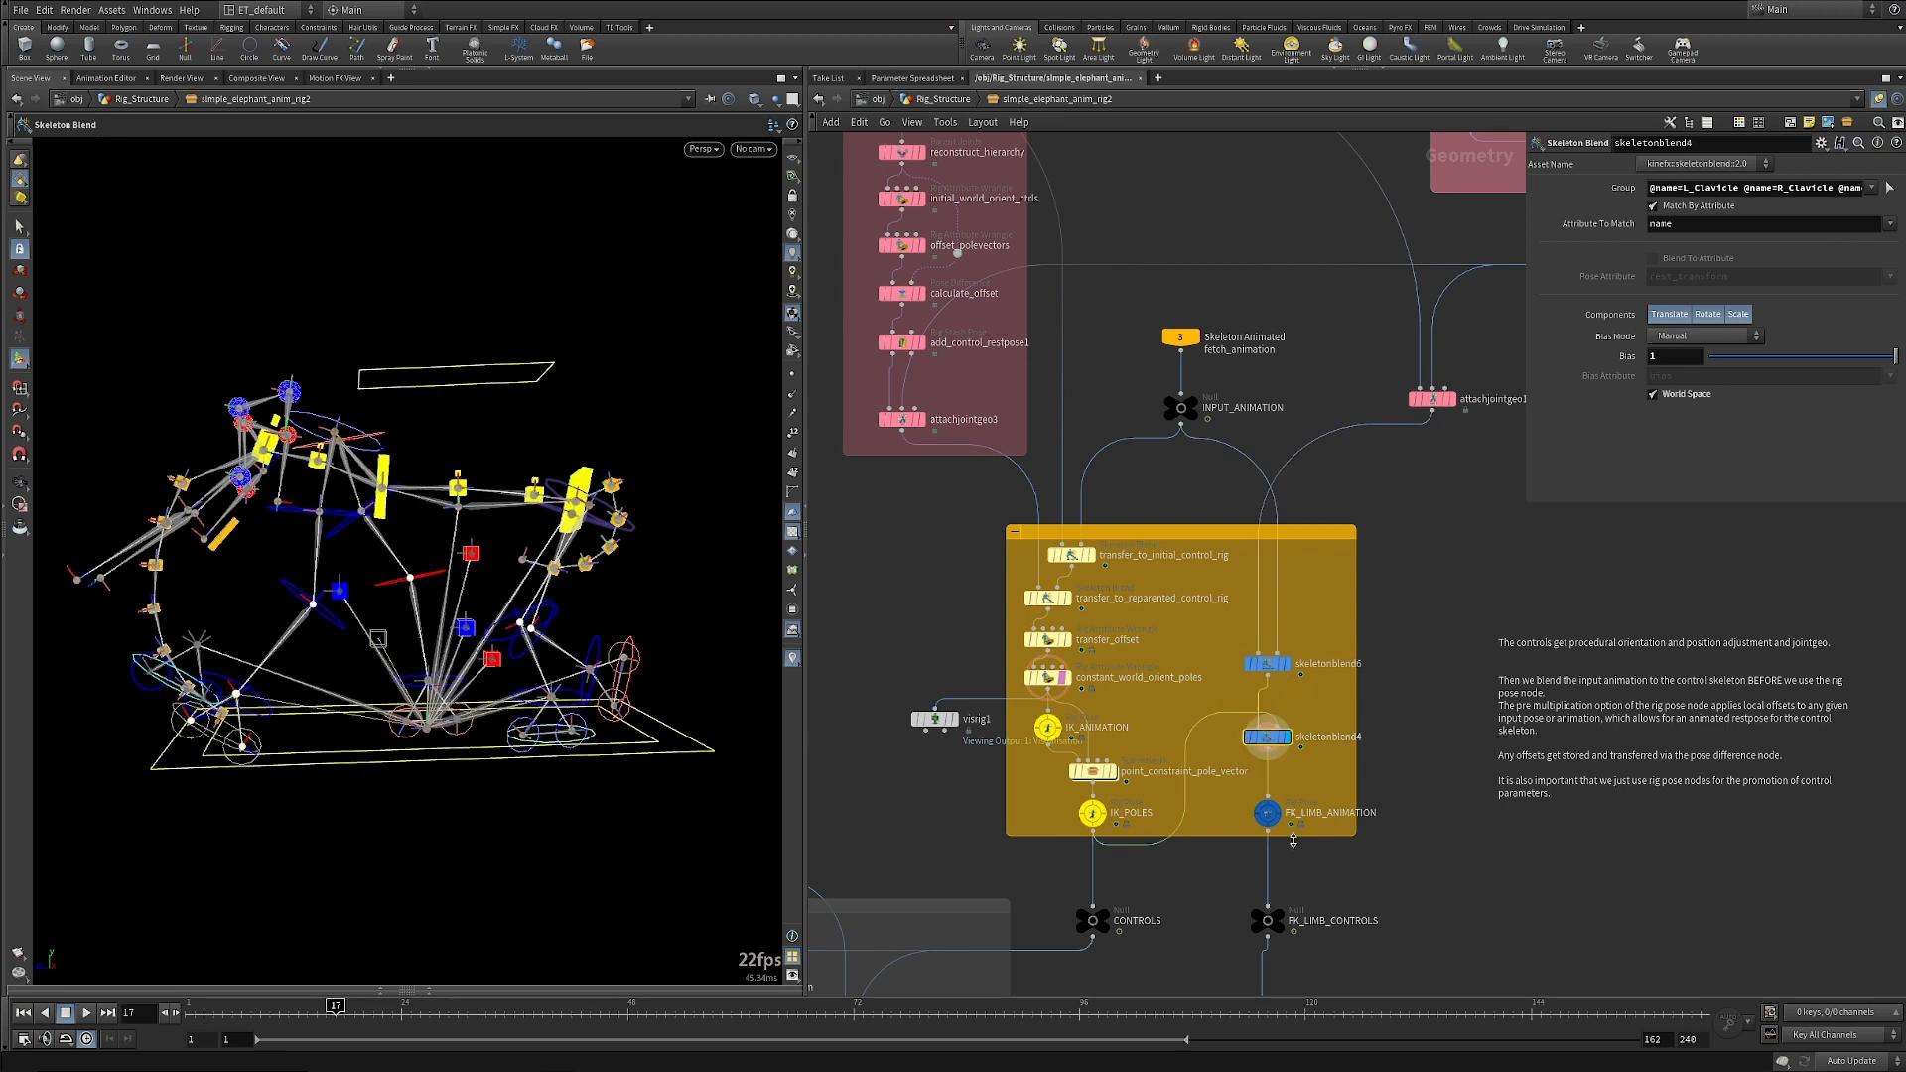
left_click(1267, 812)
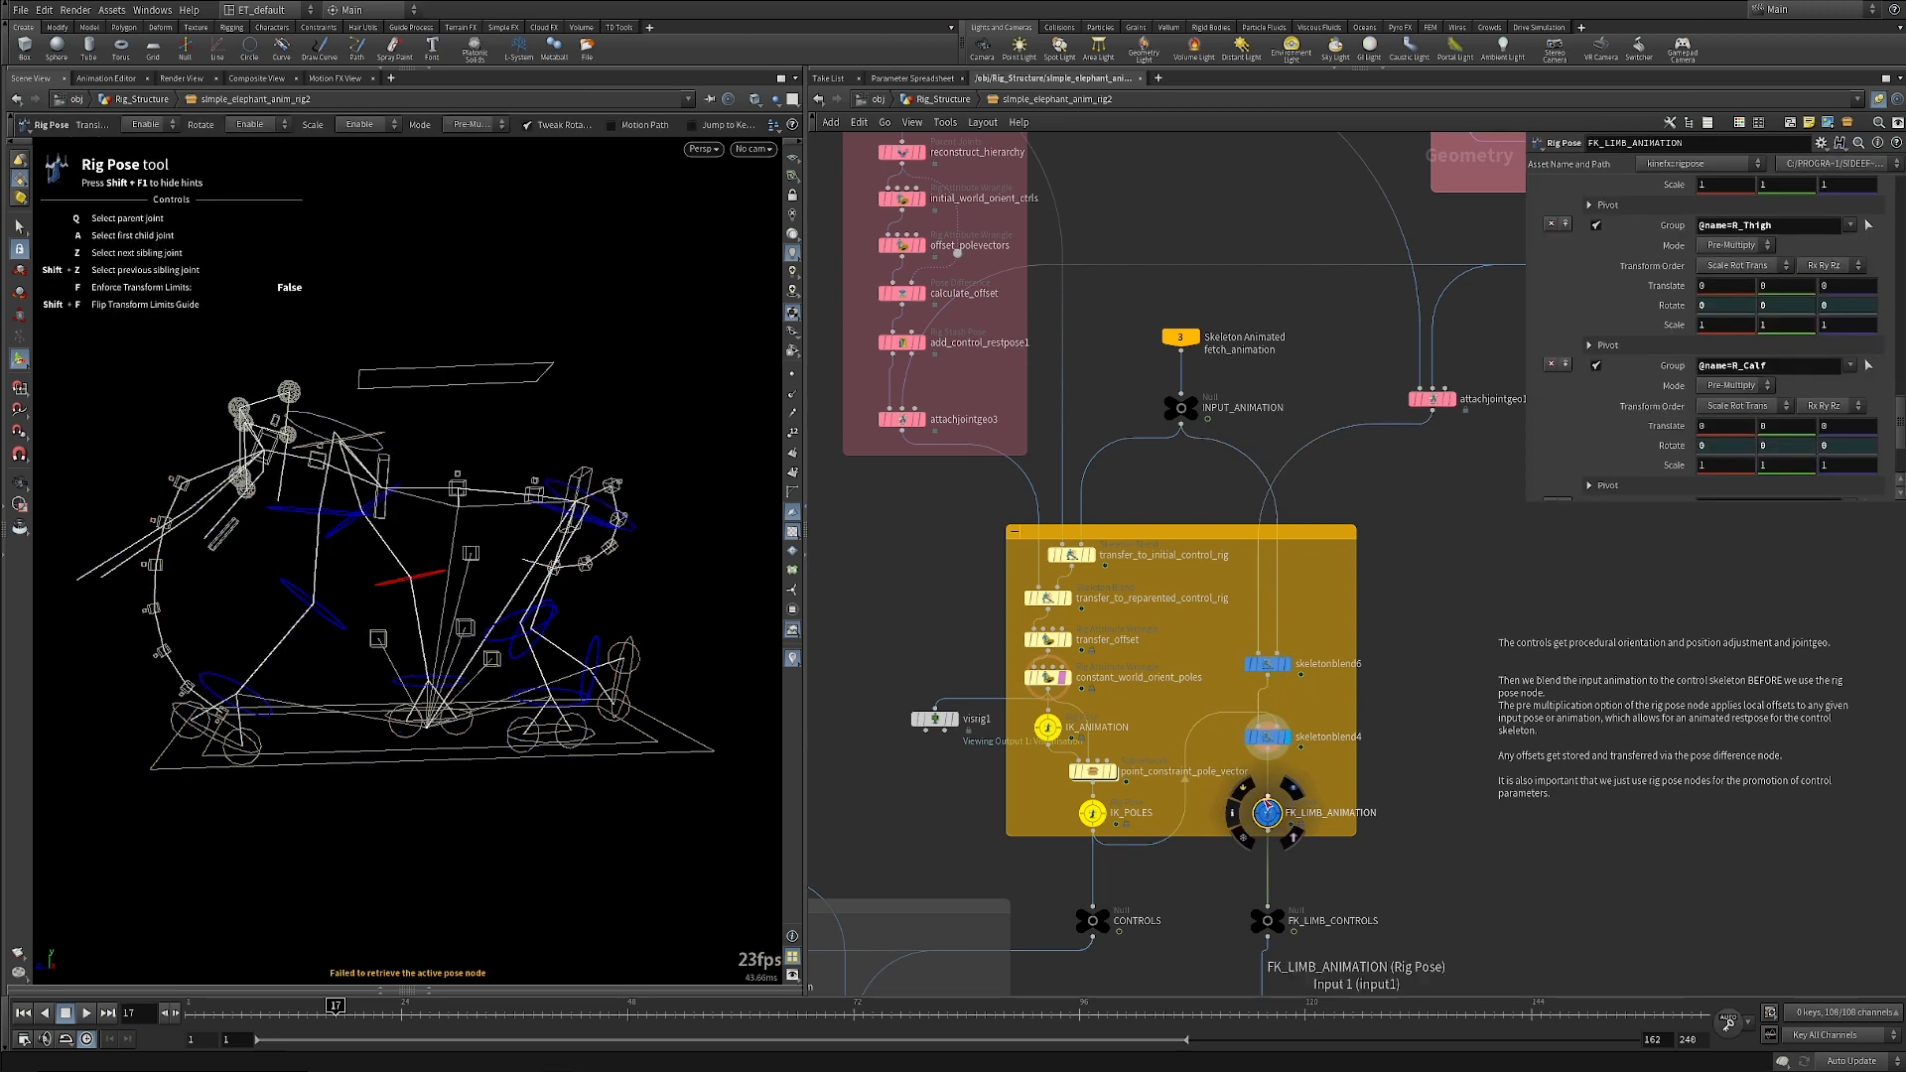
scroll(1678, 446, "up", 3)
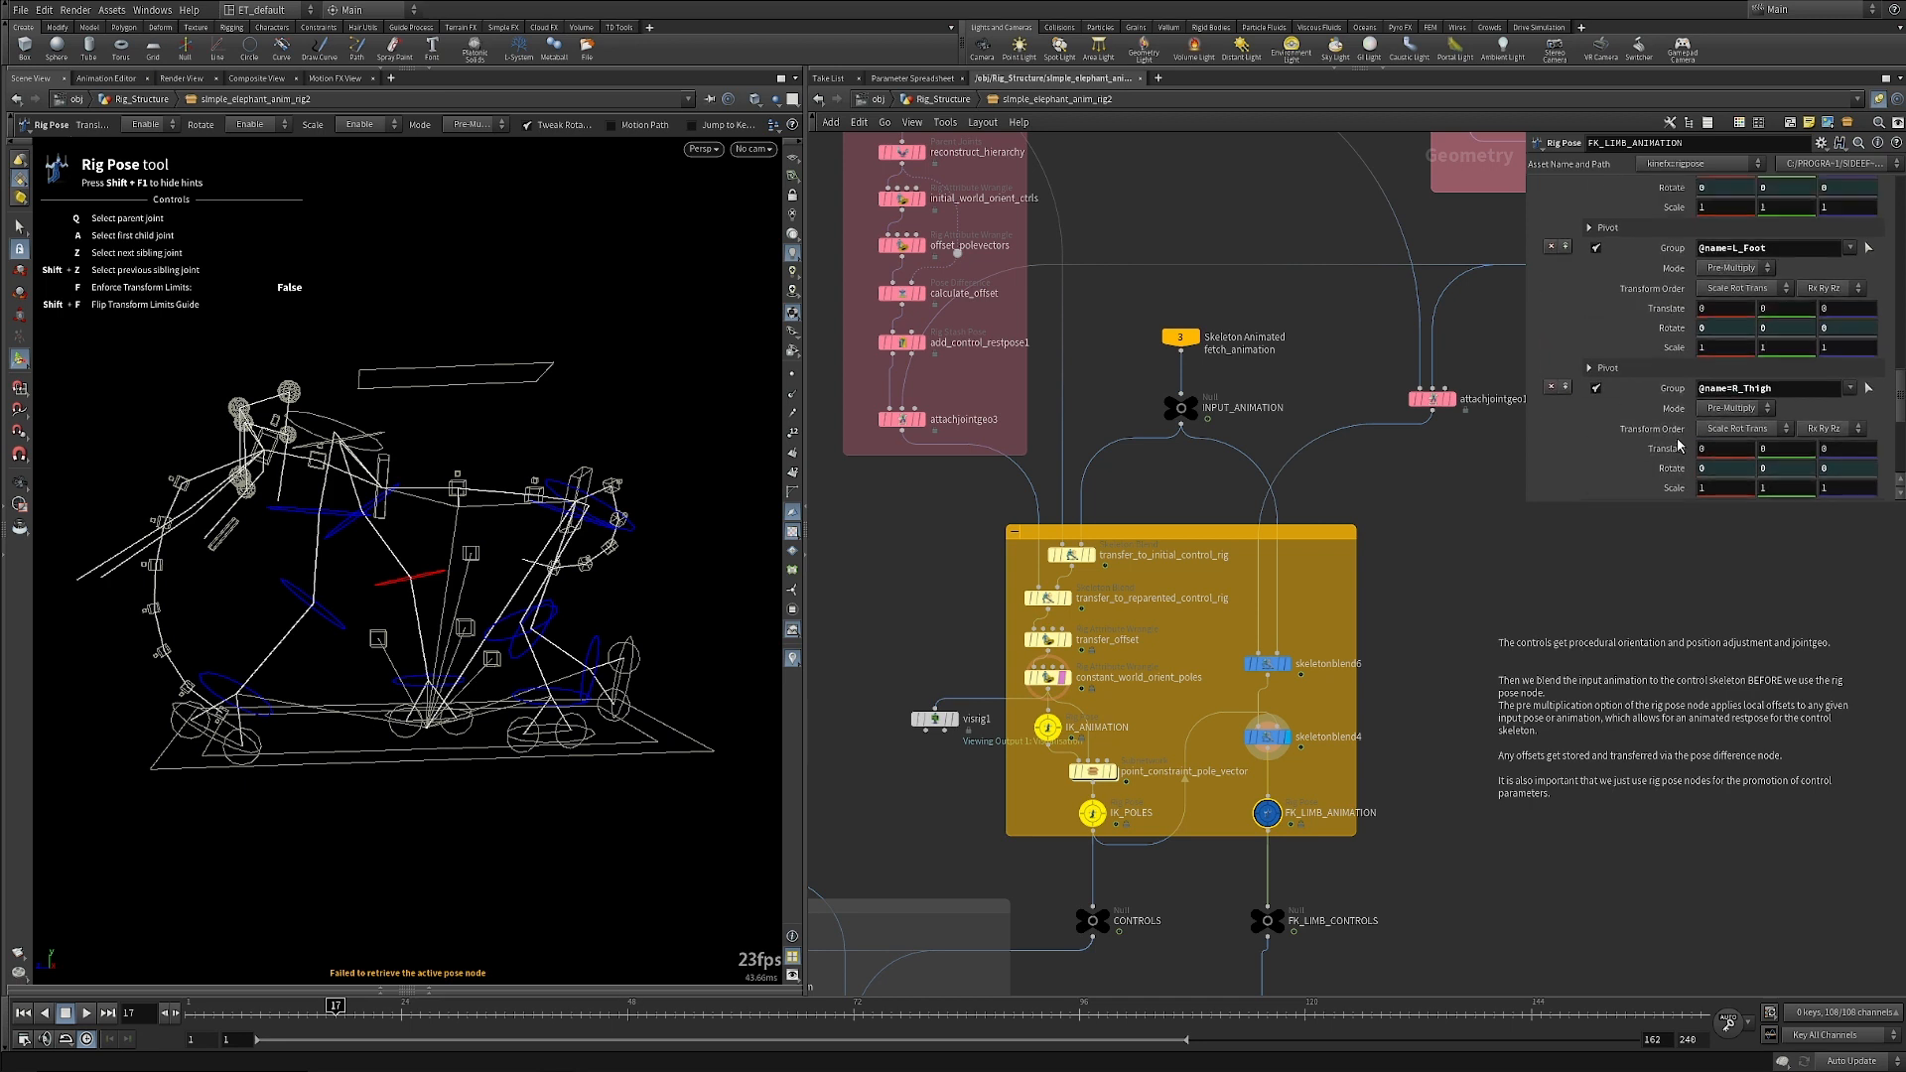
Review FK_LIMB_ANIMATION's hand, thigh, calf and foot transformations and its rig visualiser joint display settings.
scroll(1677, 446, "up", 3)
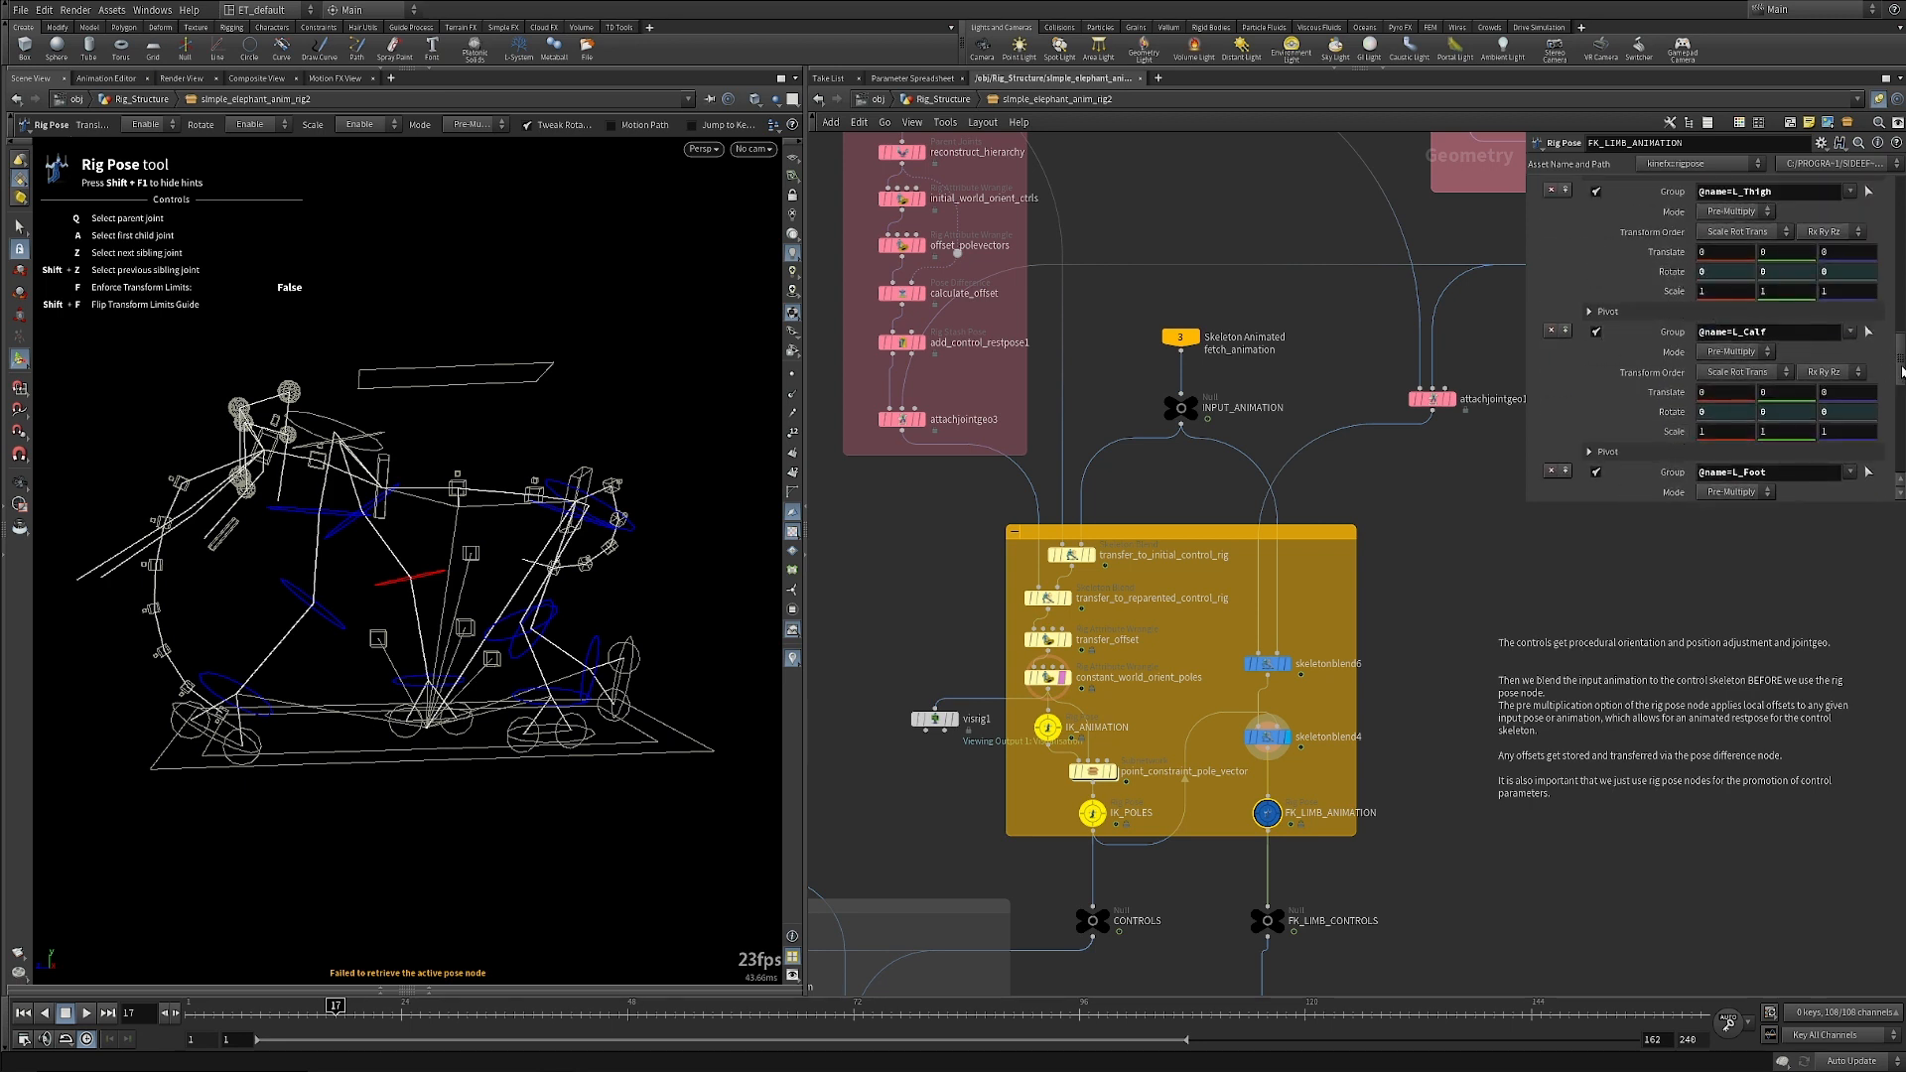
scroll(1901, 370, "up", 3)
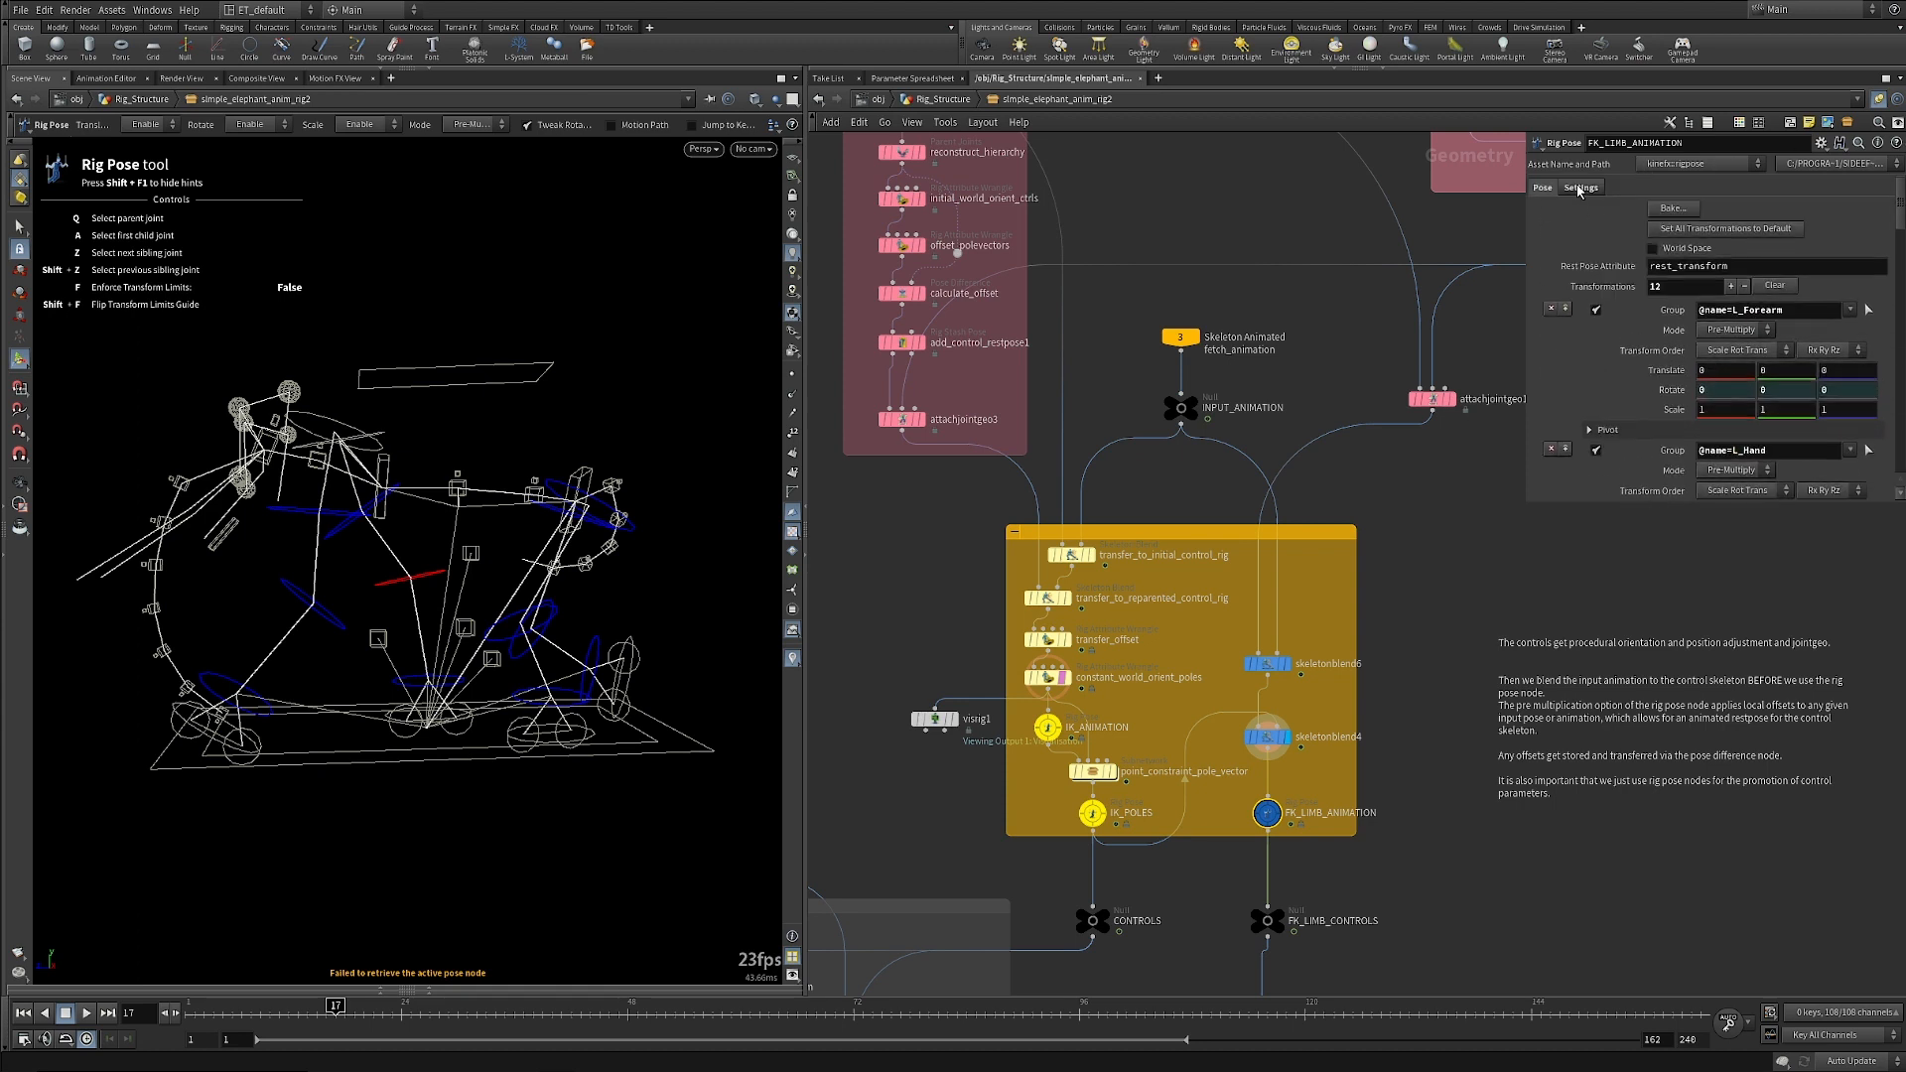
left_click(1580, 189)
scroll(1703, 397, "down", 4)
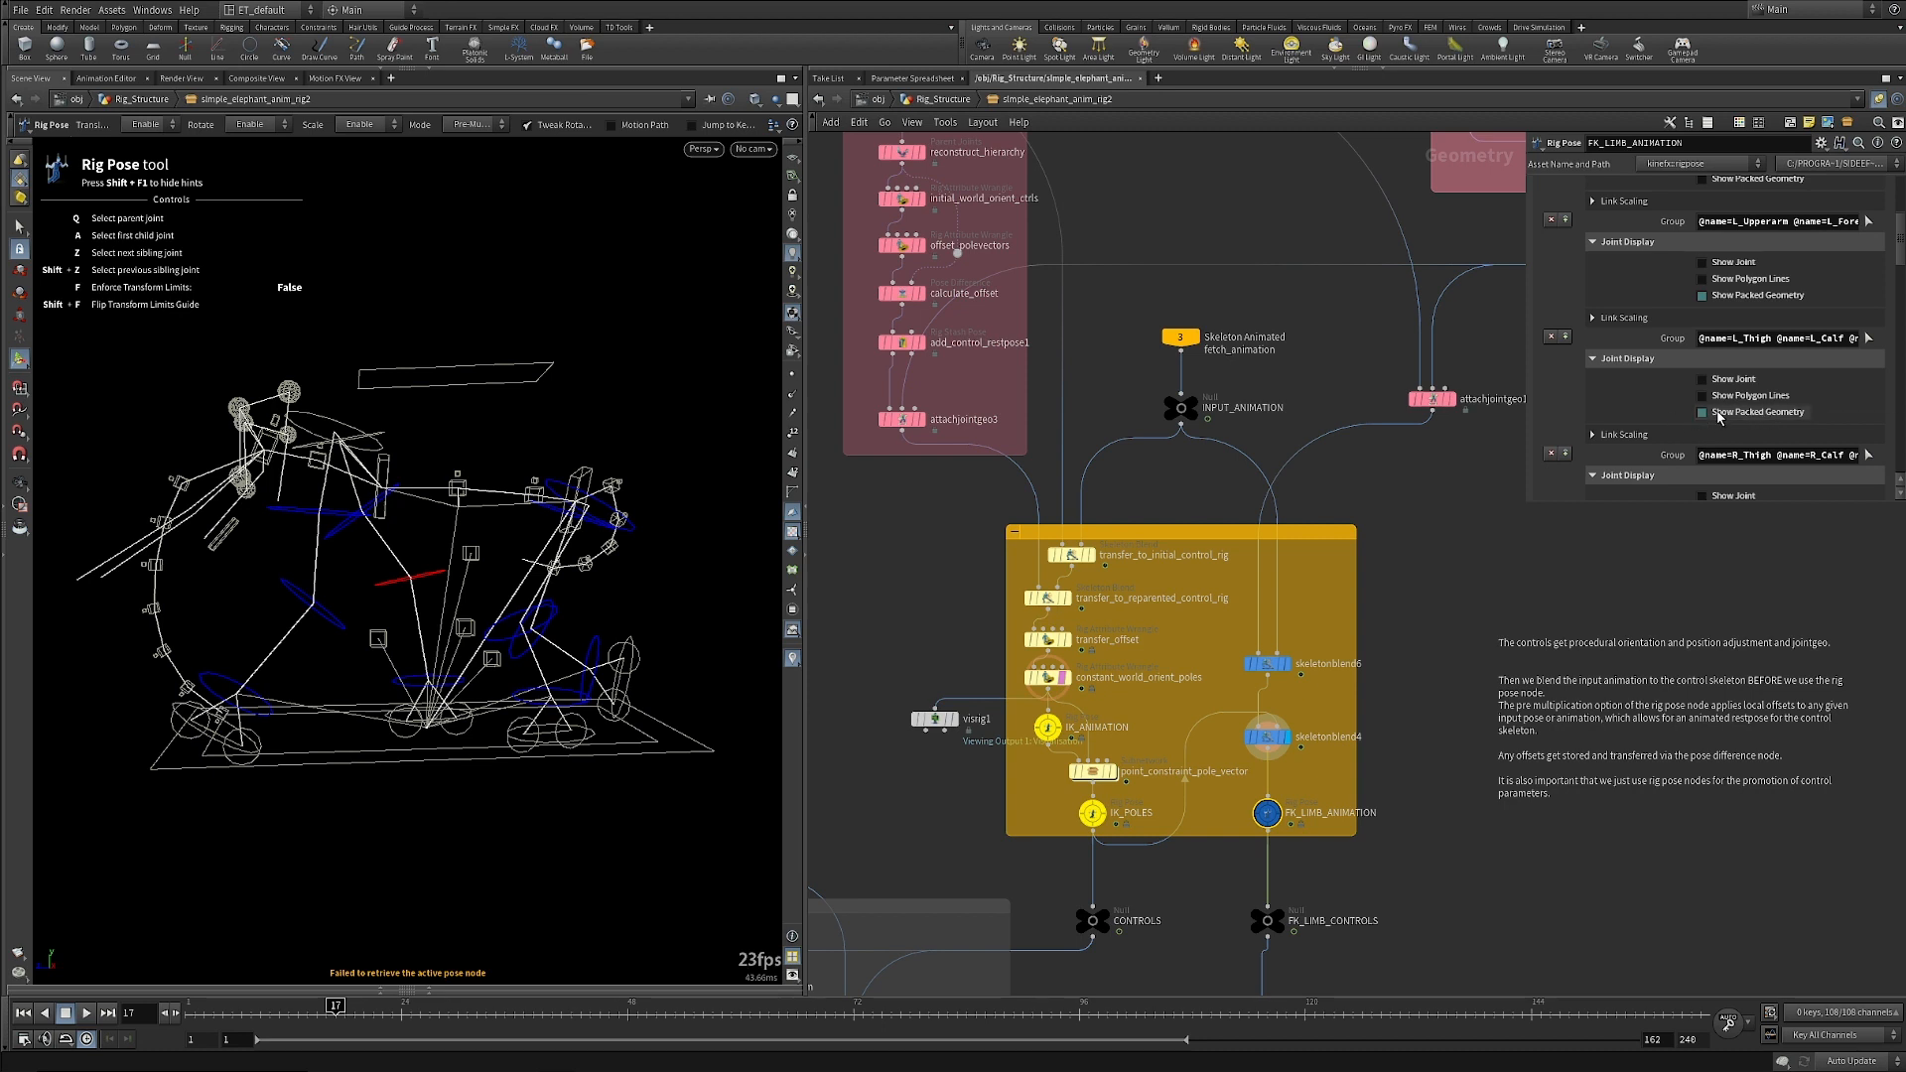
Select IK_POLES and examine its rig visualiser configurations for the forearm and calf joints.
left_click(1092, 816)
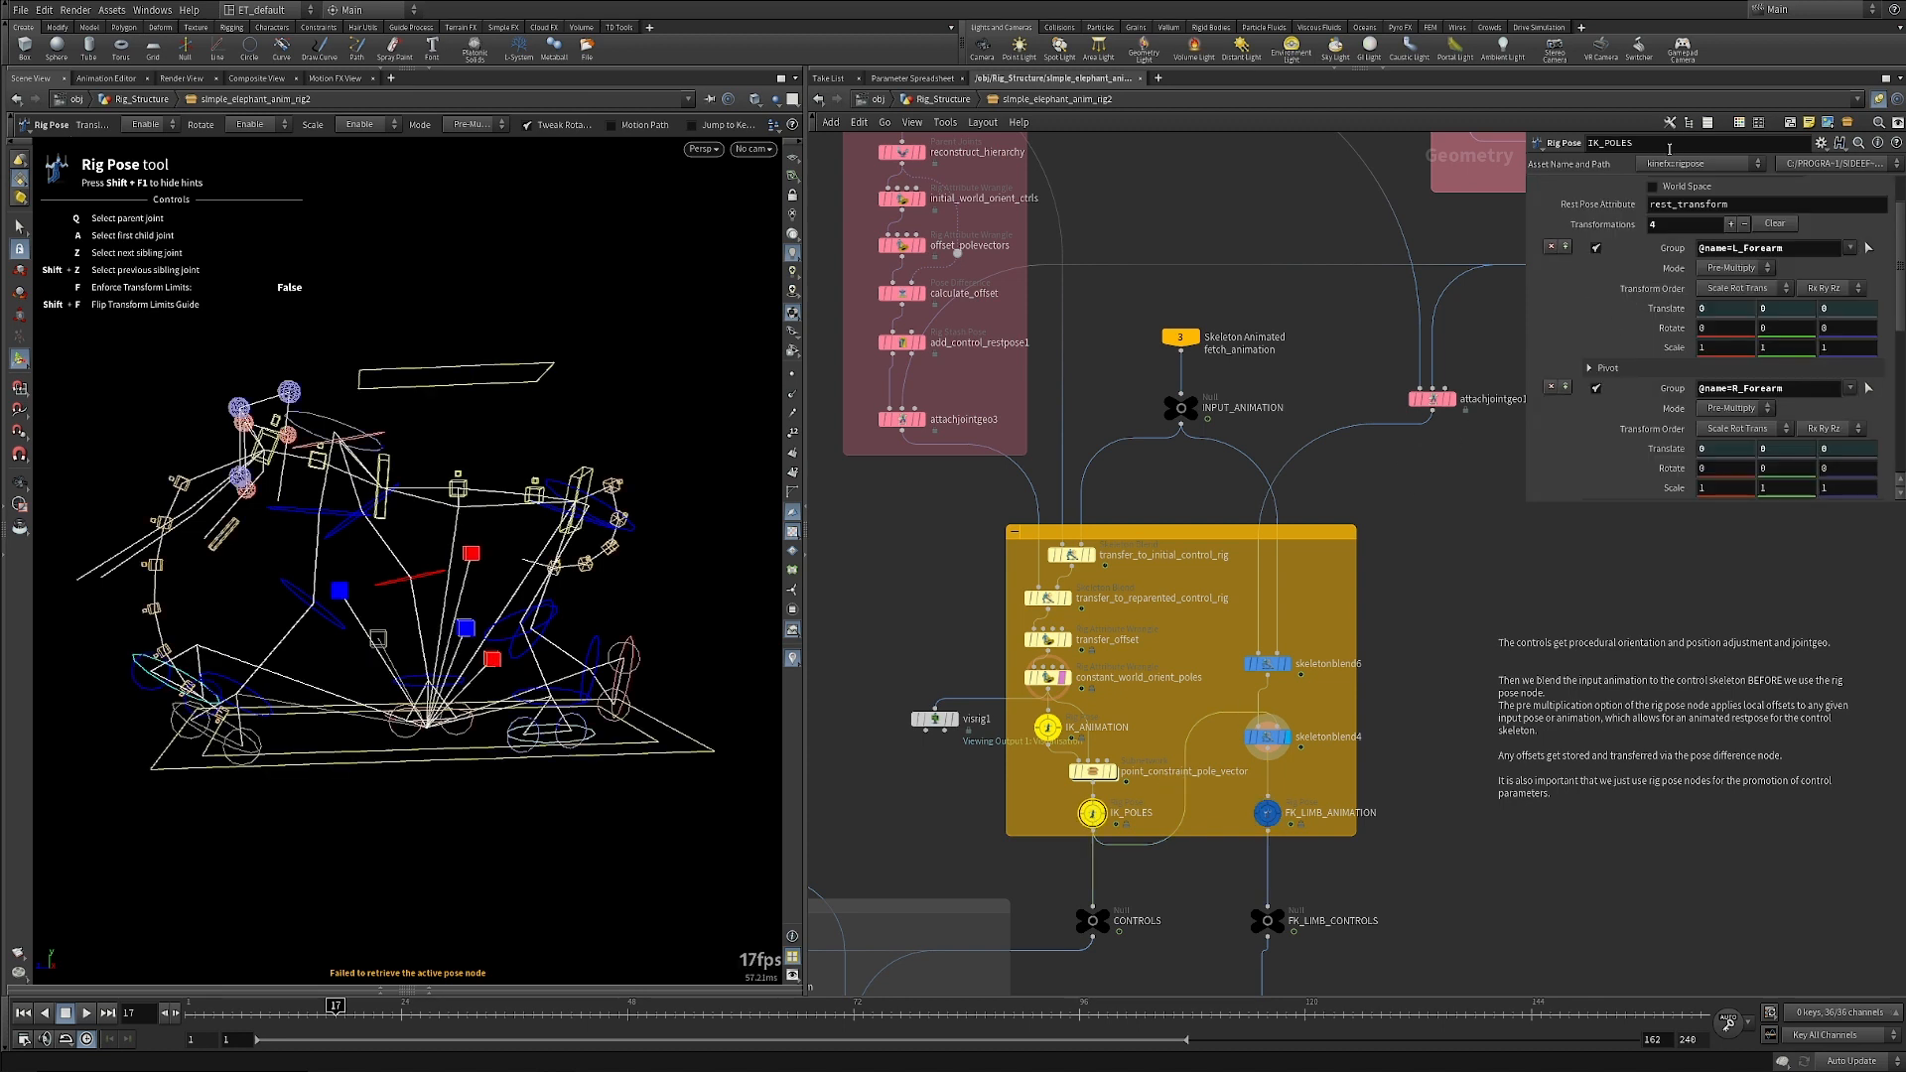
scroll(1654, 215, "up", 2)
left_click(1579, 187)
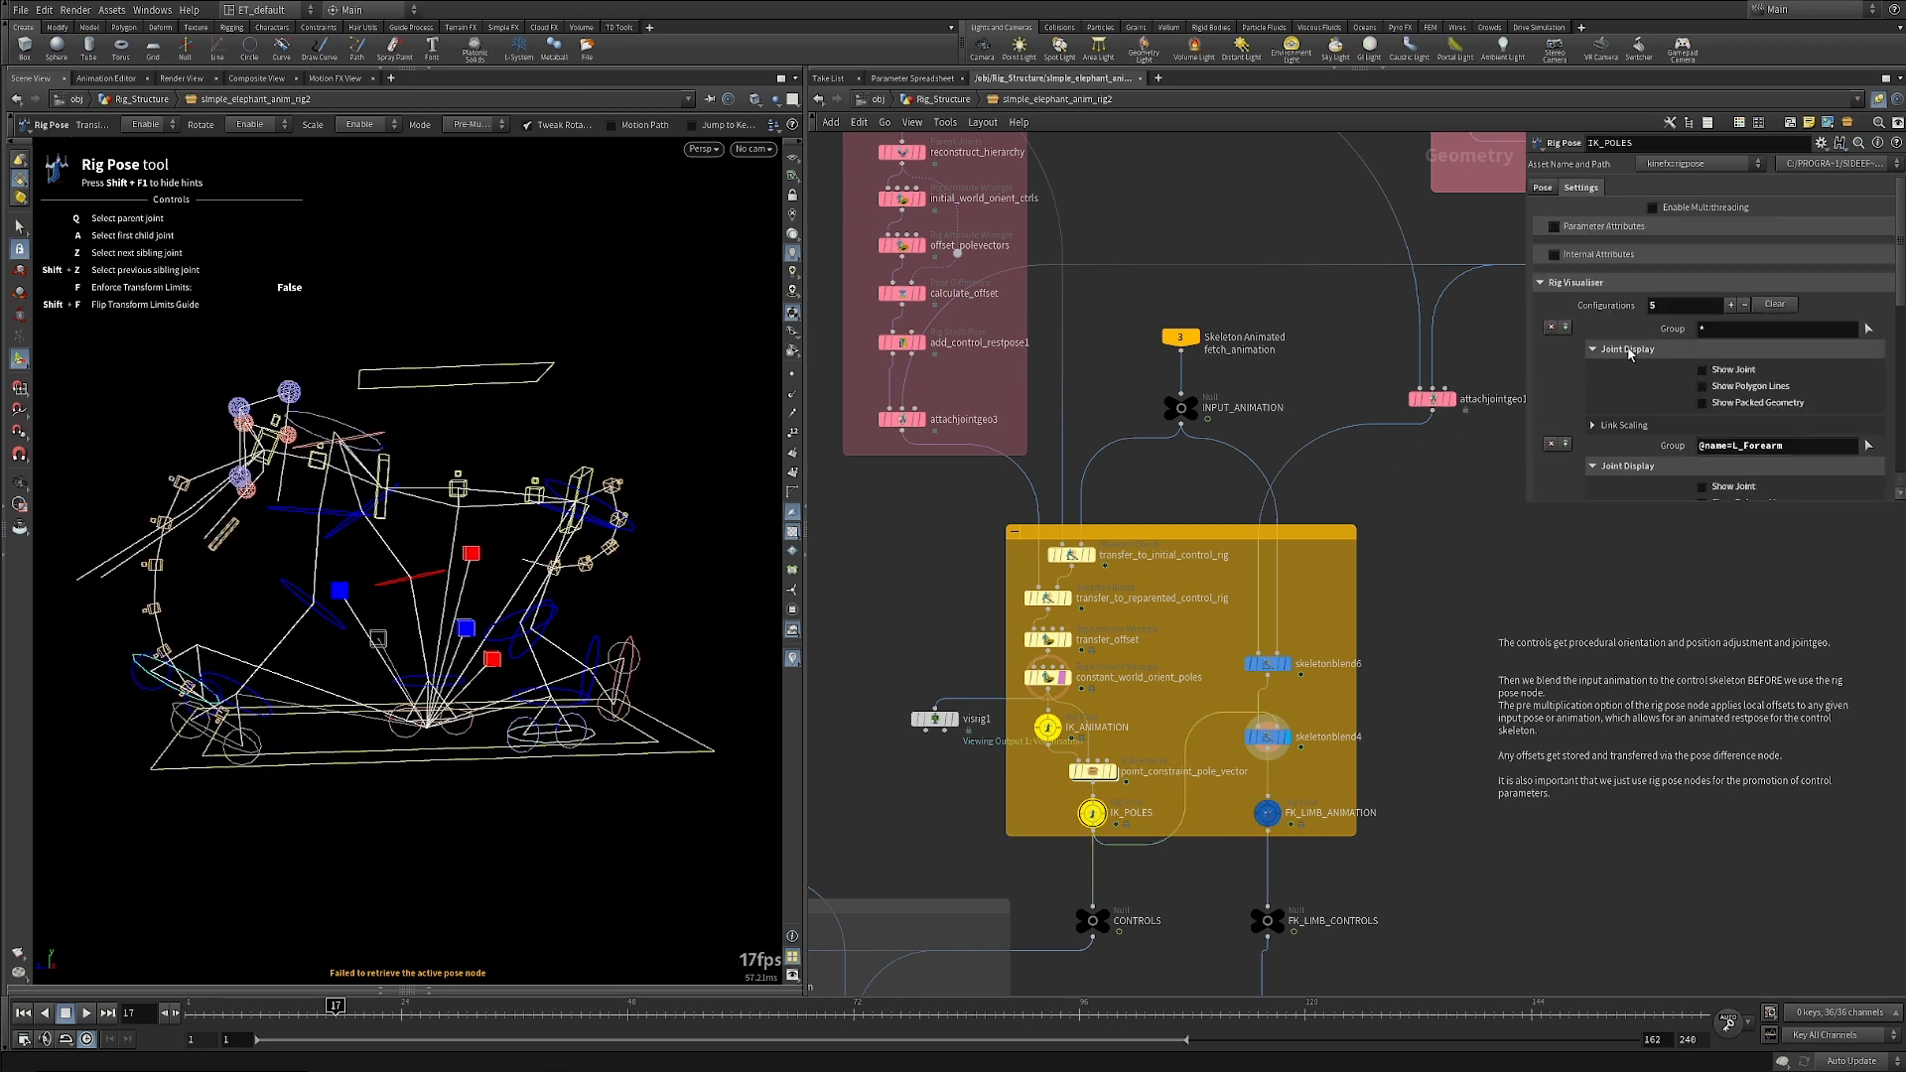
scroll(1633, 355, "down", 3)
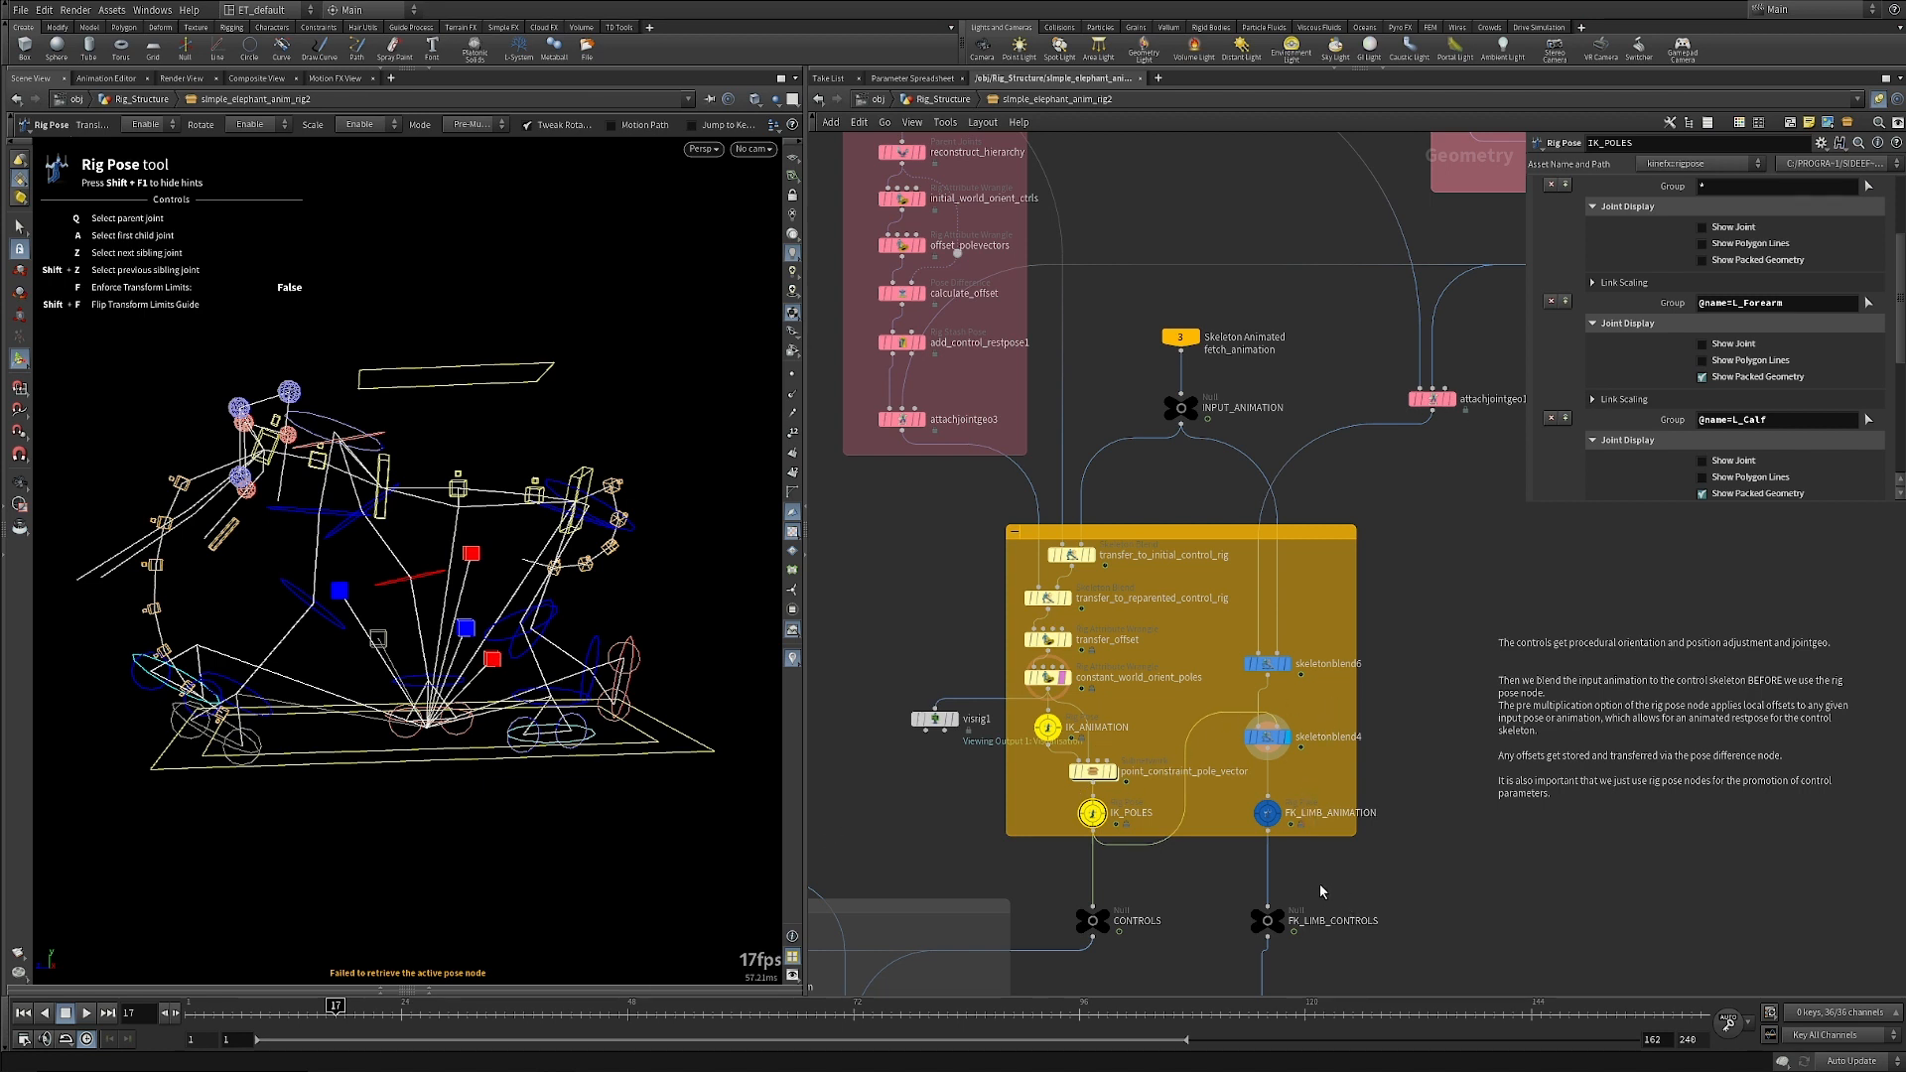
Survey the Rig Logic network box and trace its incoming branch back to the REST_SKELETON null, selecting that null.
middle_click_drag(1322, 891, 1338, 830)
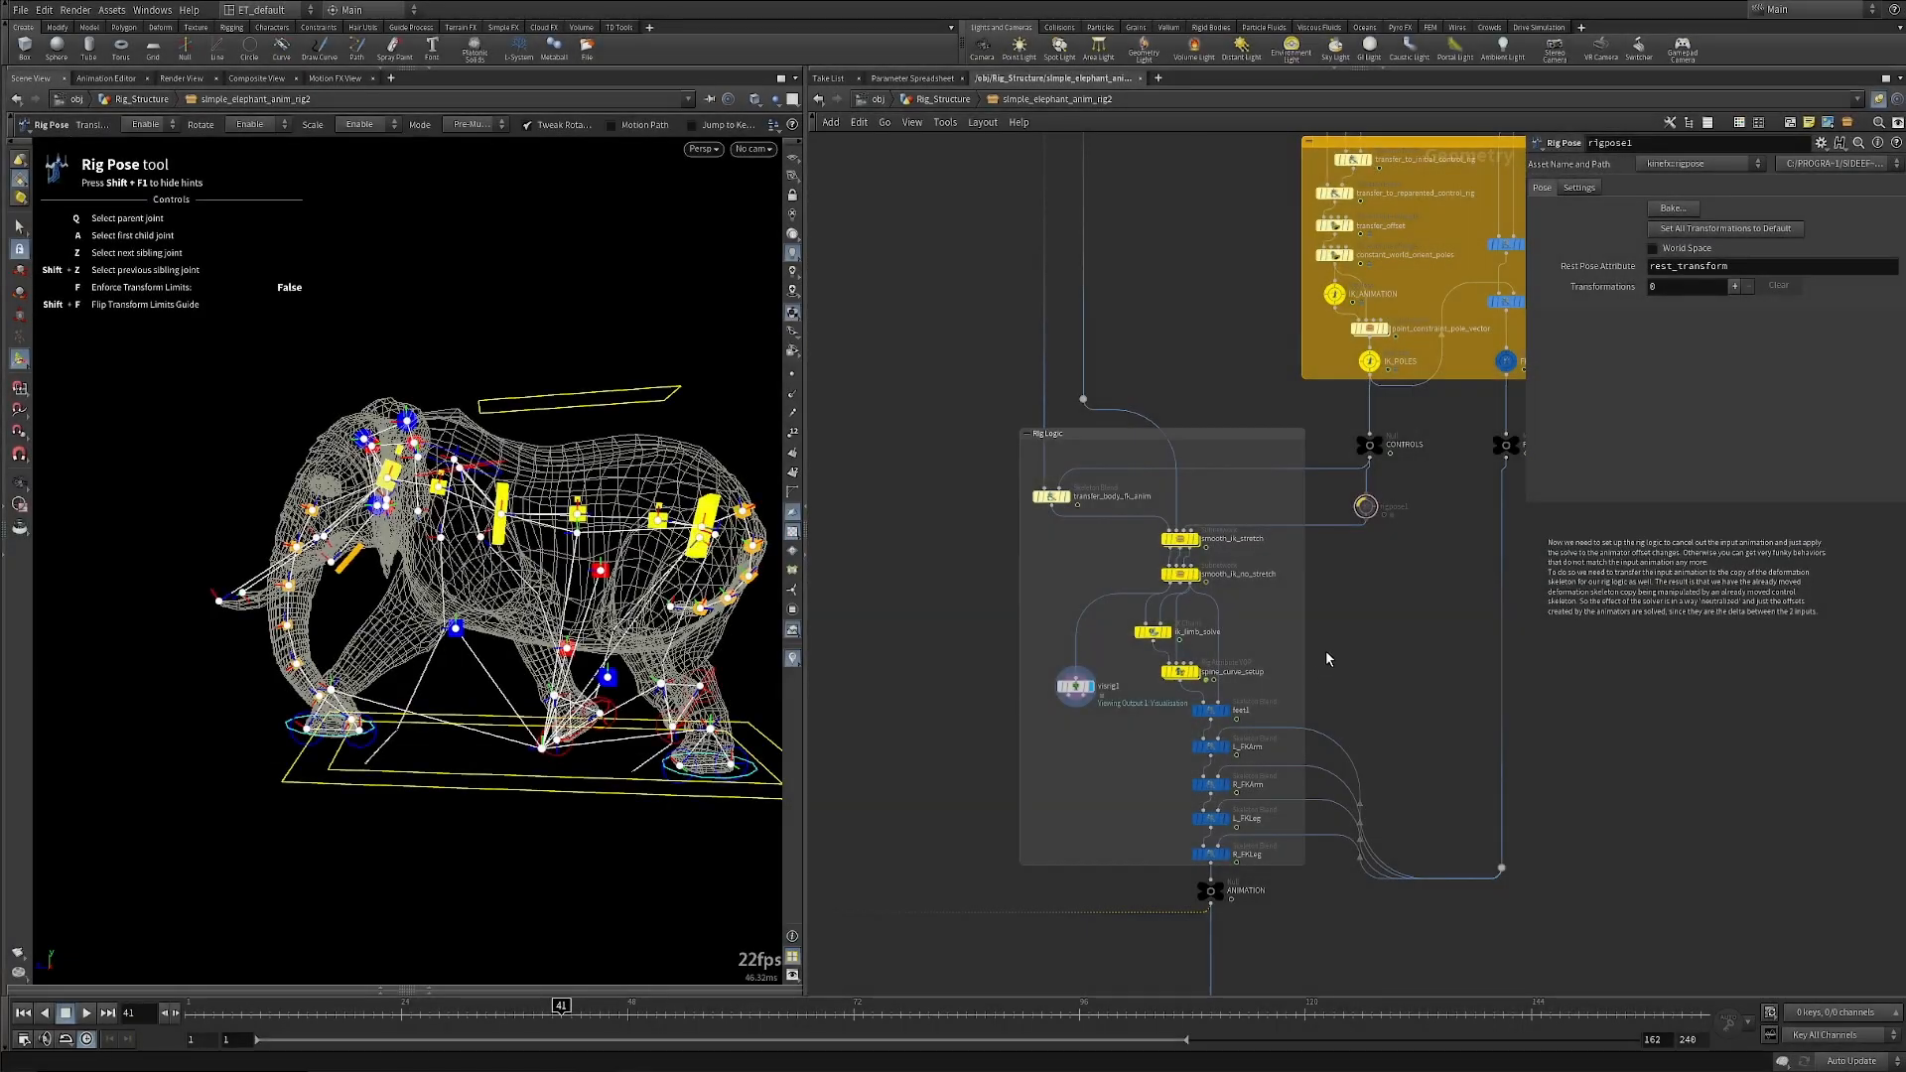
scroll(1338, 657, "up", 1)
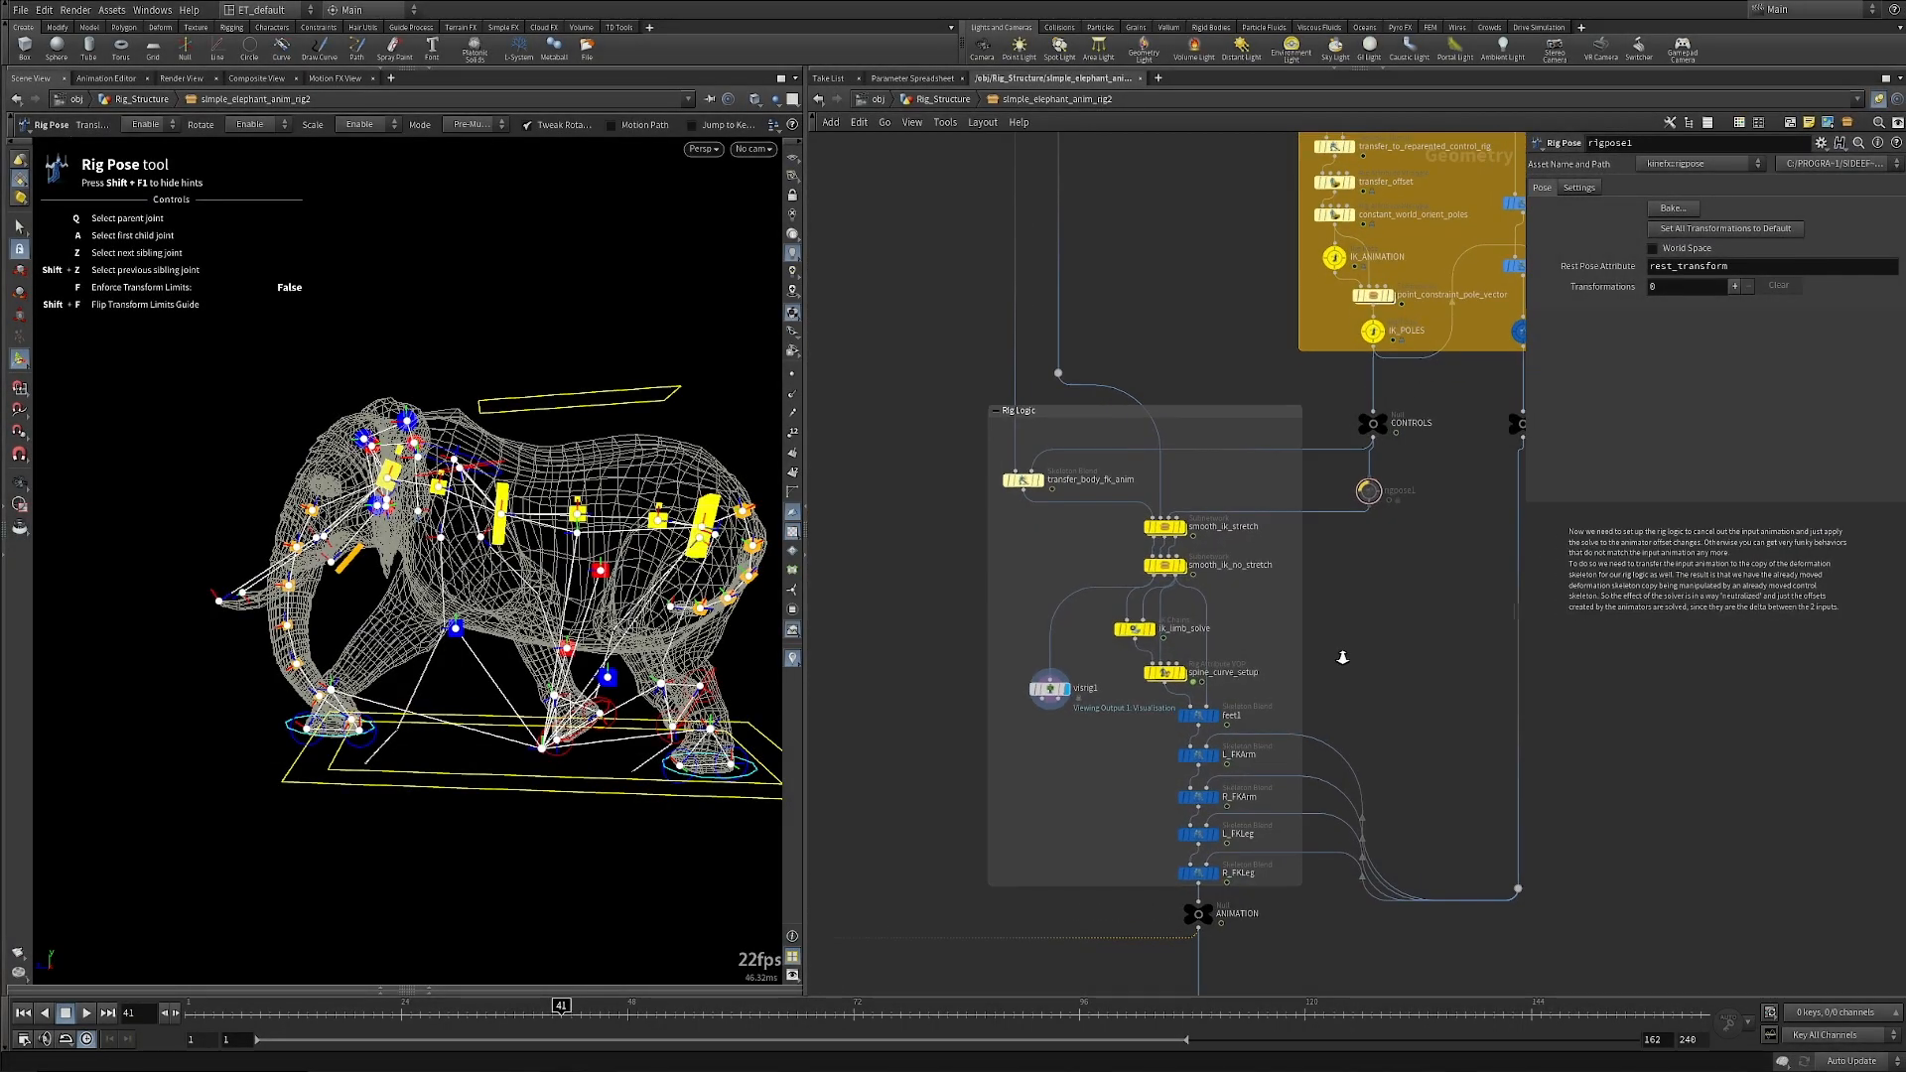
middle_click_drag(1352, 648, 1425, 679)
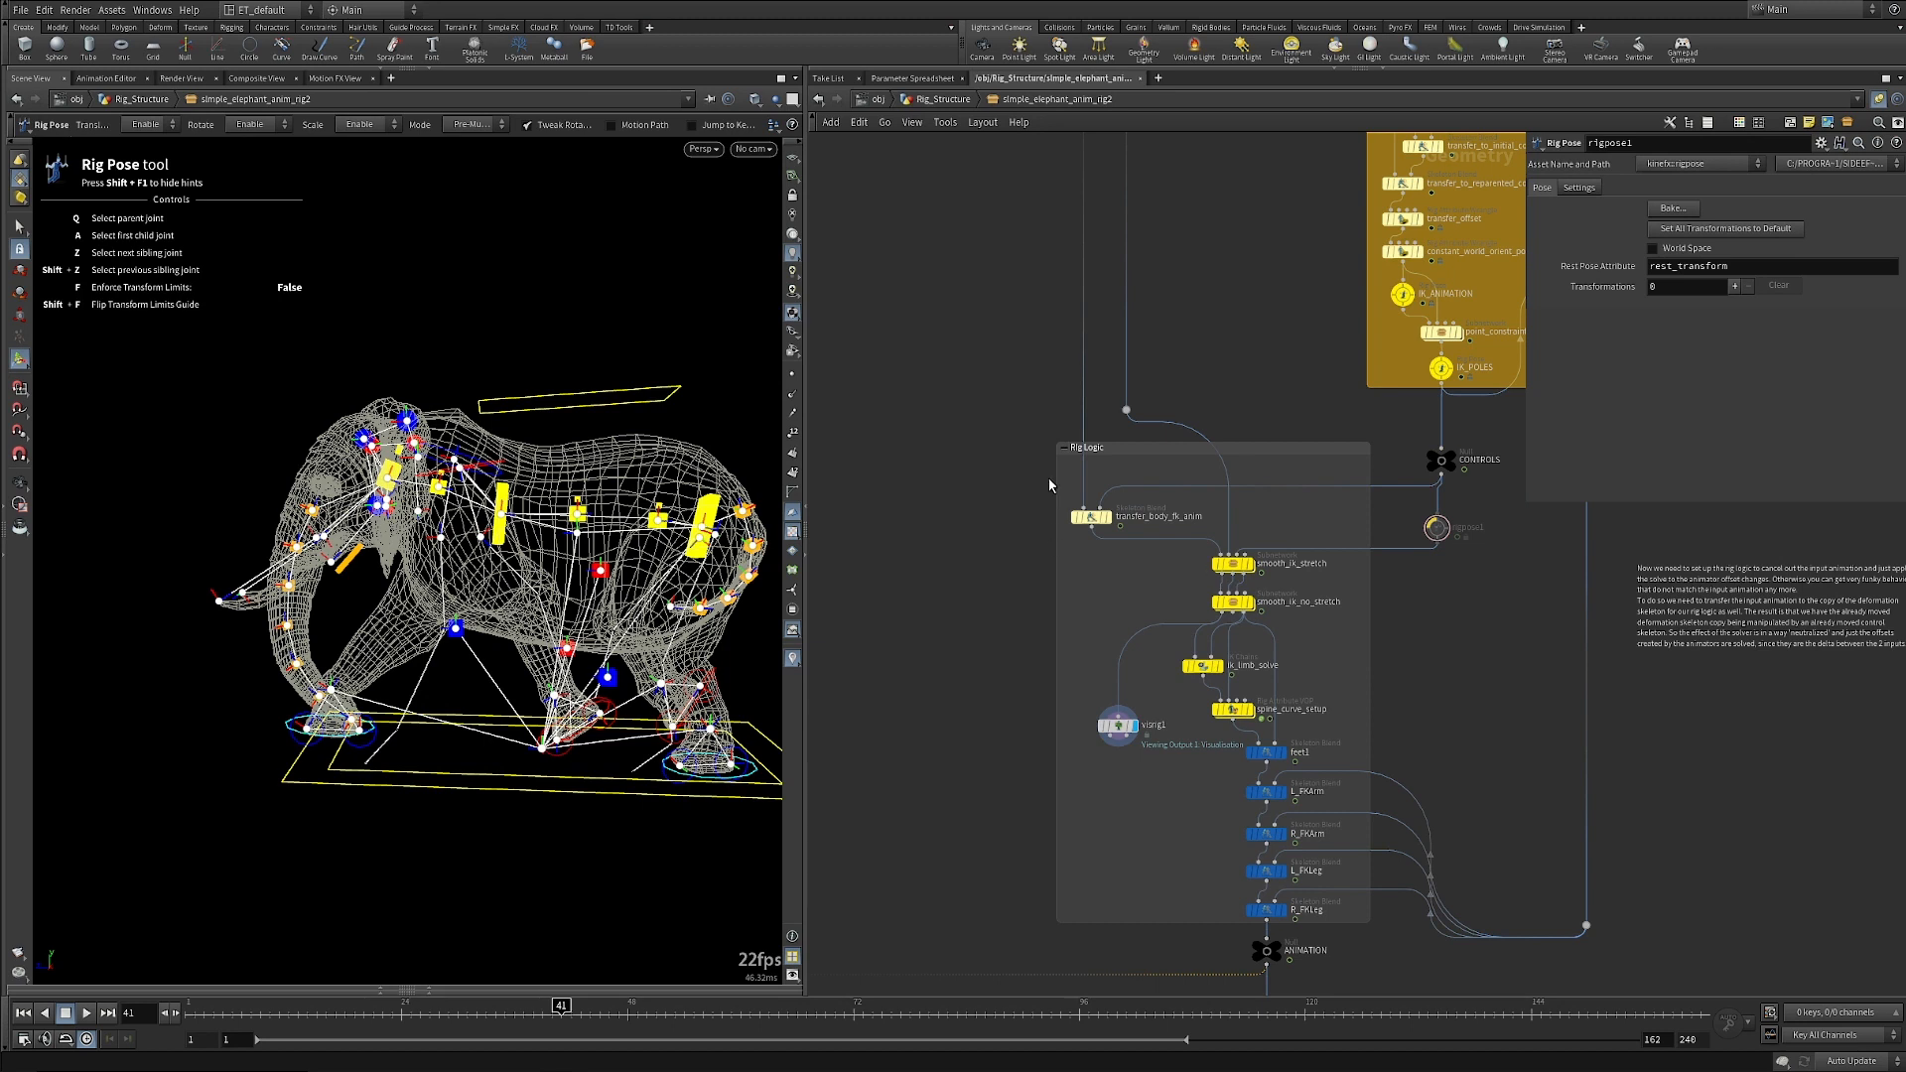
scroll(1003, 553, "down", 4)
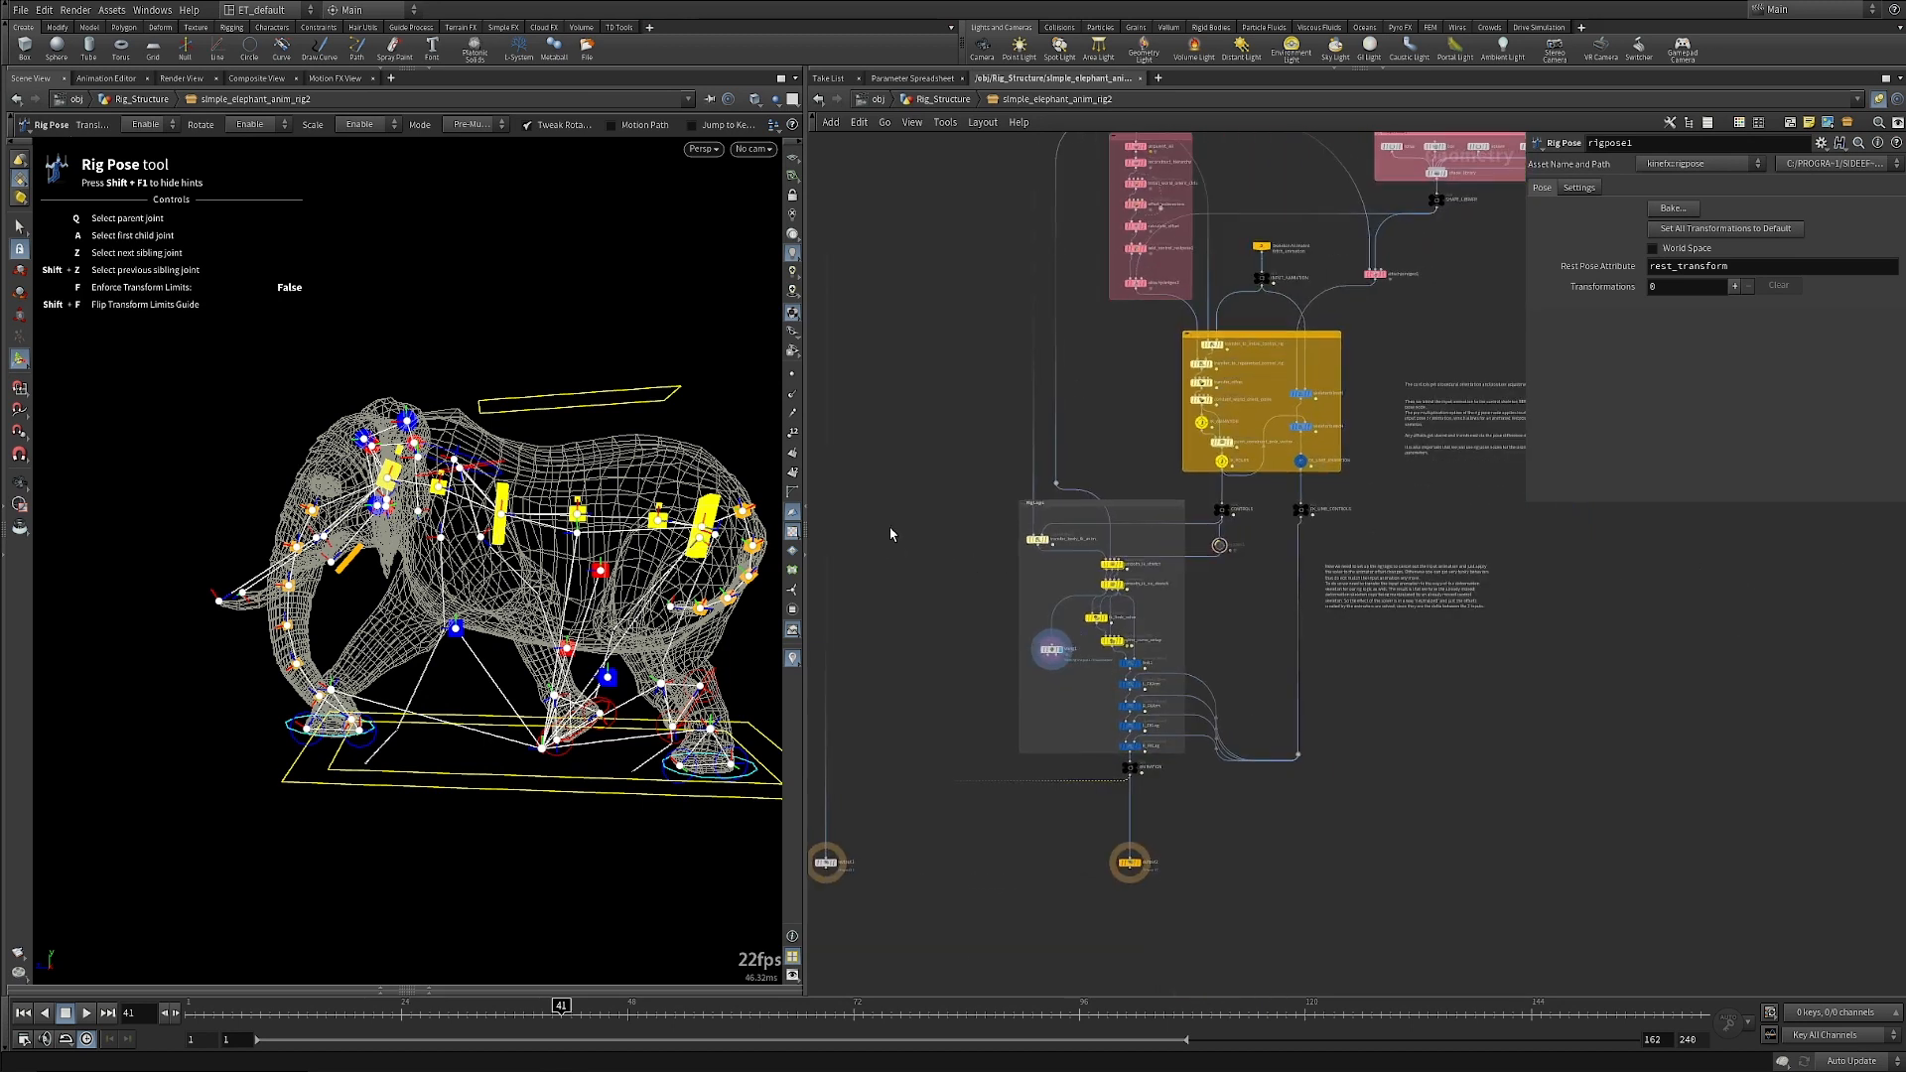
middle_click_drag(980, 747, 1020, 856)
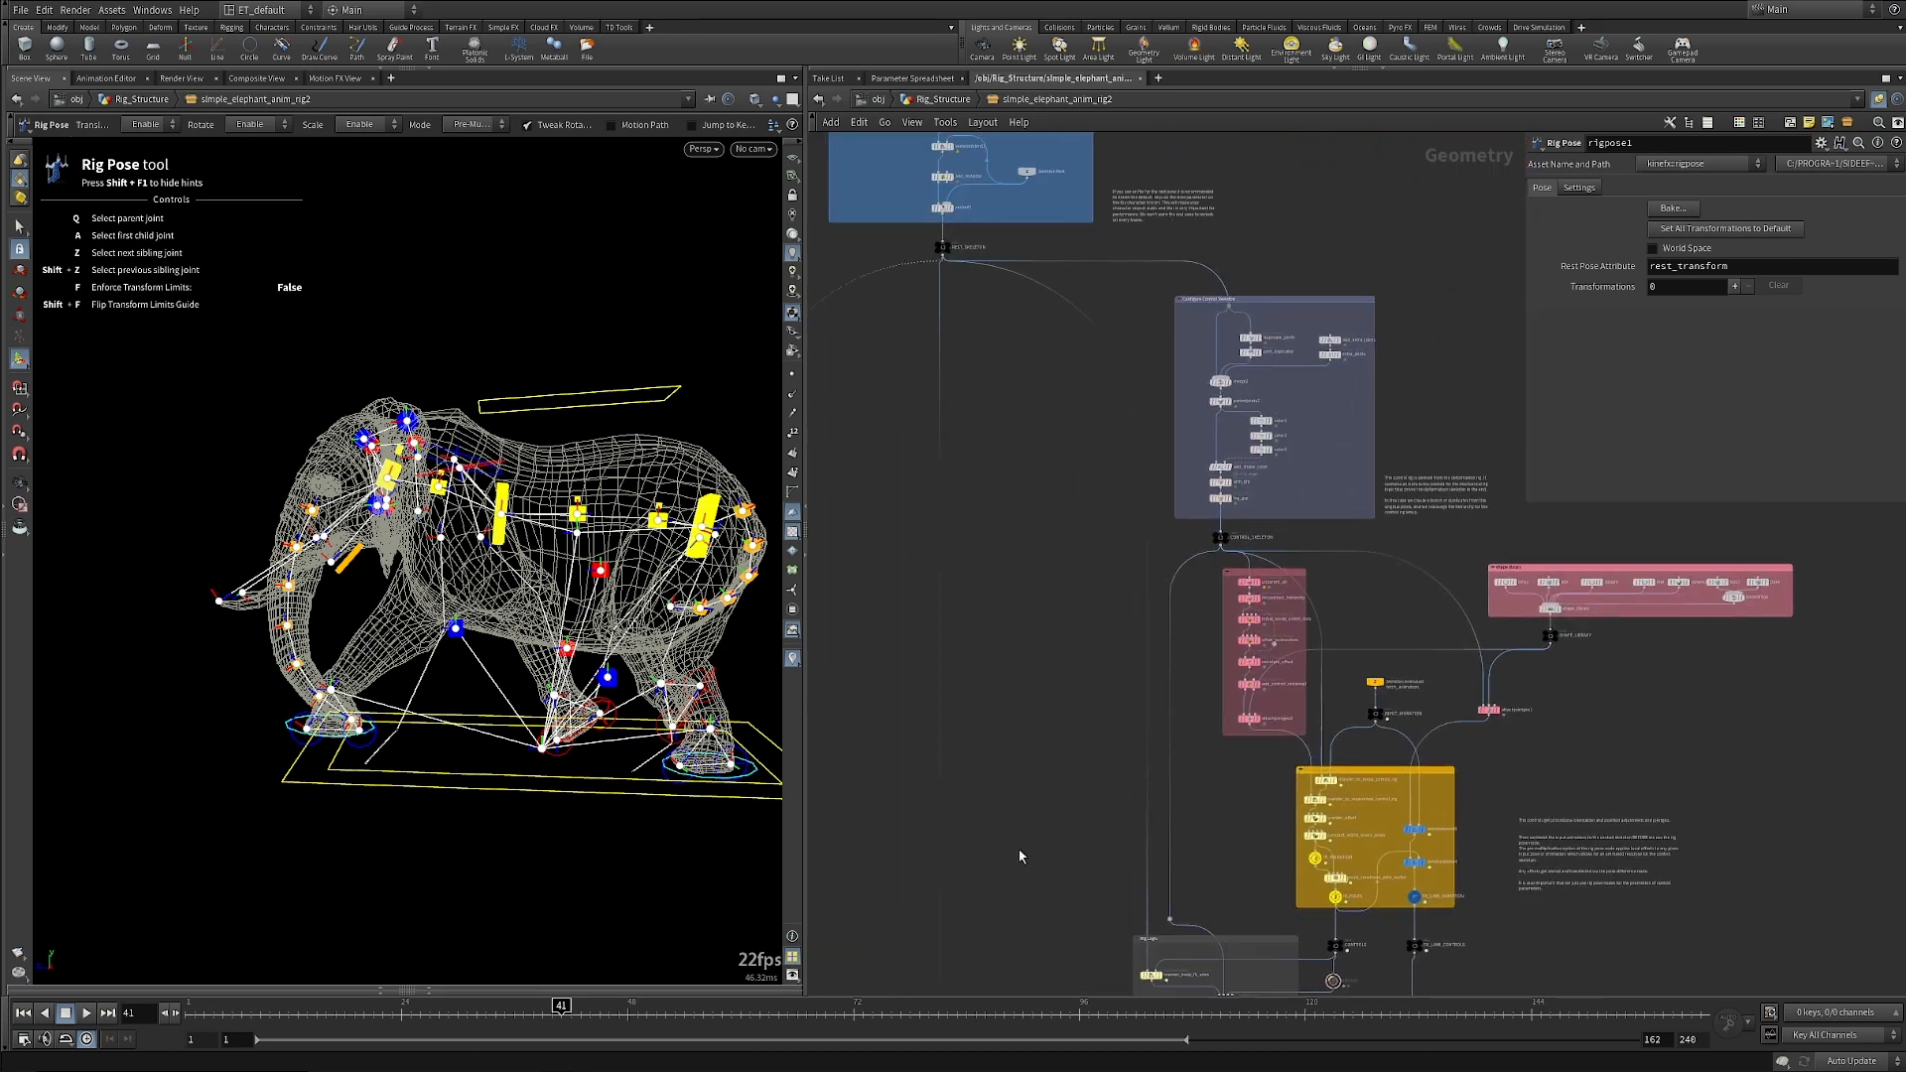
left_click(942, 247)
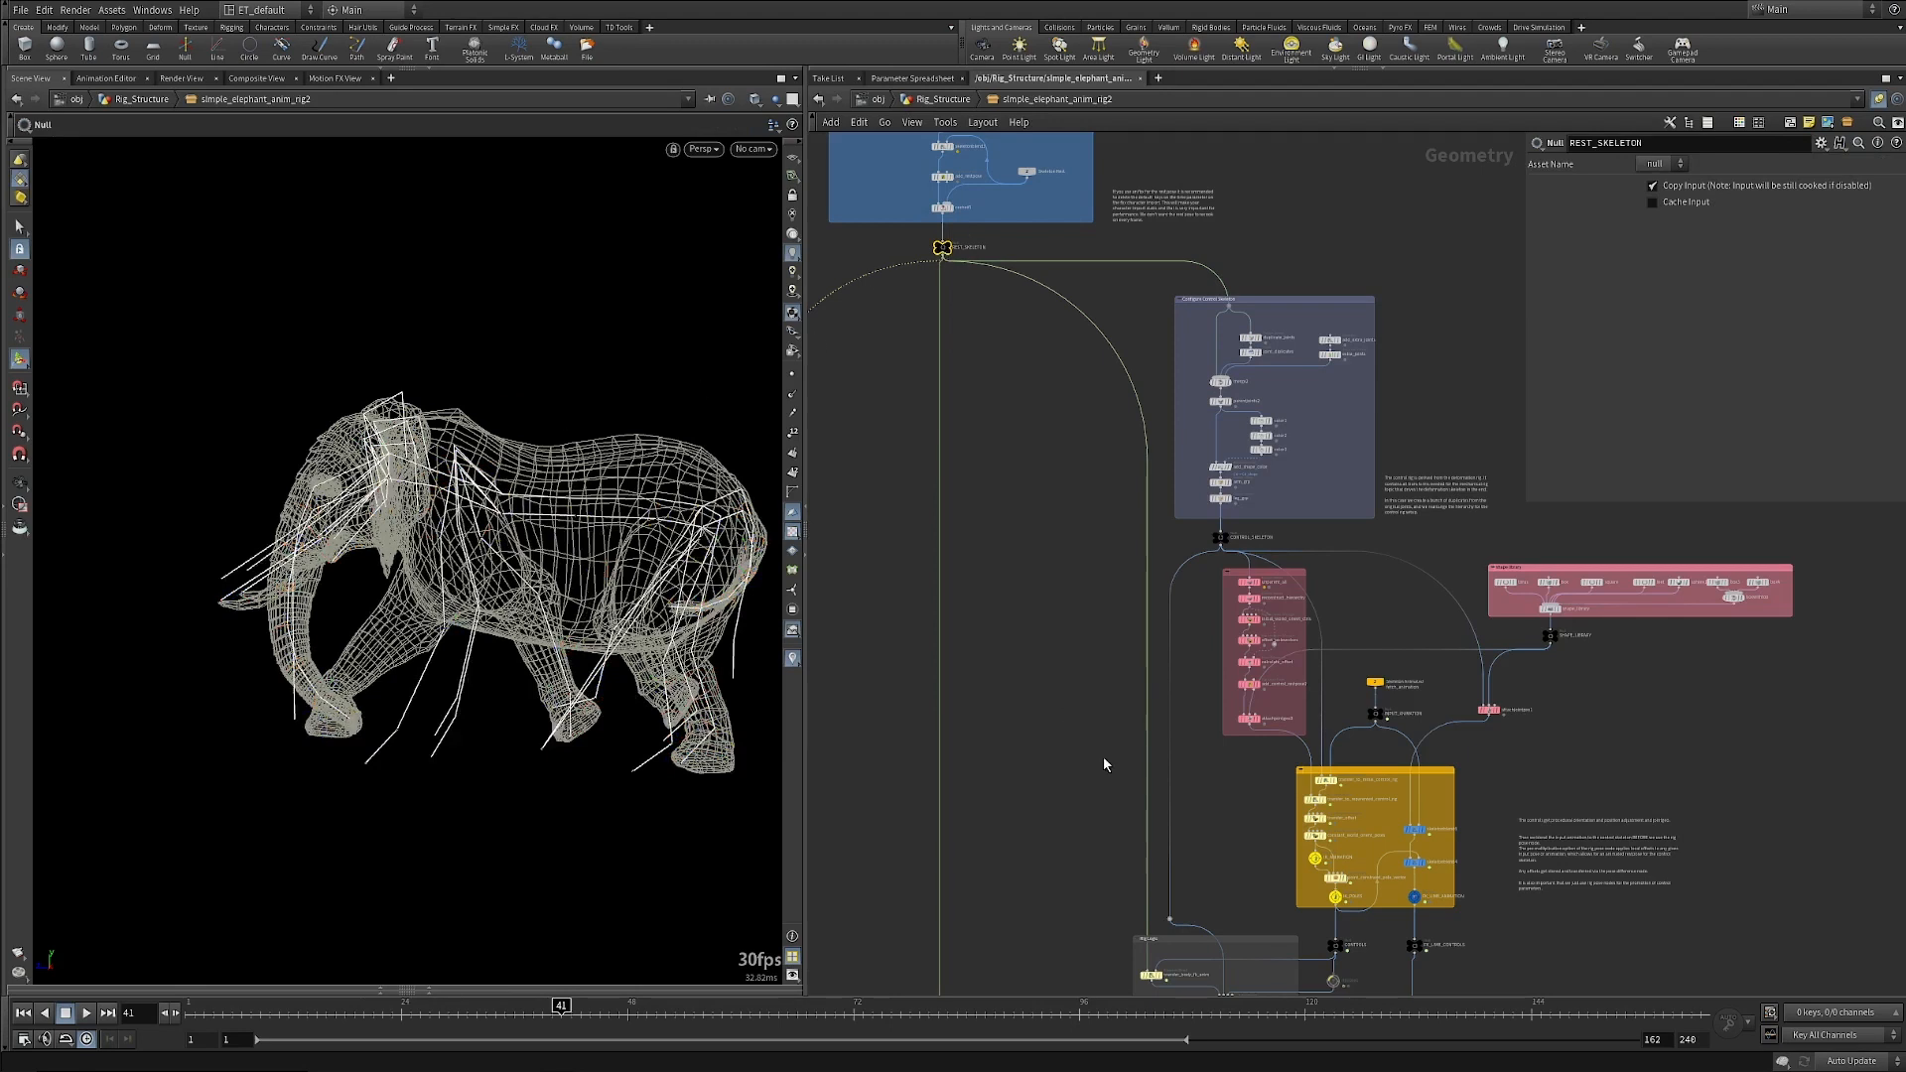
Follow the REST_SKELETON branch to the Rig Logic box, then display transfer_body_fk_anim and inspect its world-space blend on the elephant.
middle_click_drag(1063, 894, 963, 527)
scroll(963, 526, "up", 4)
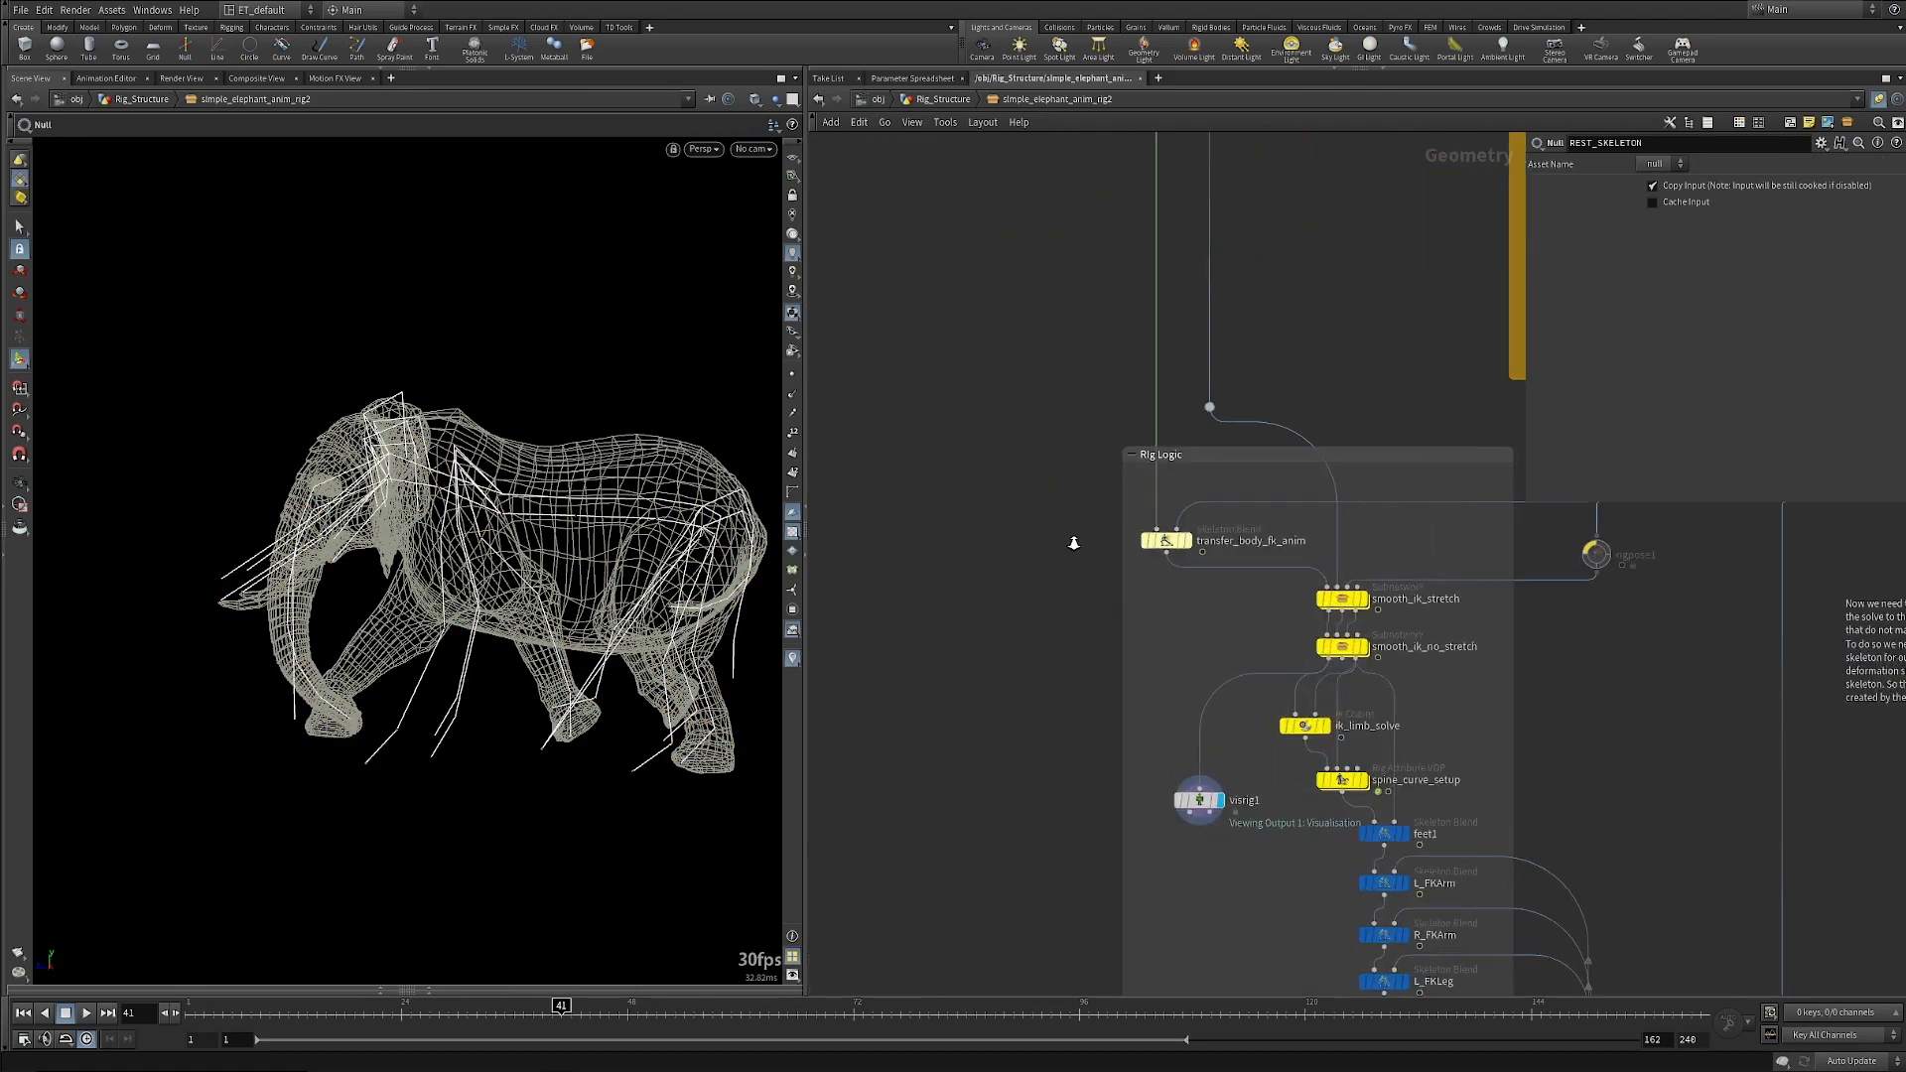
scroll(1098, 595, "down", 2)
middle_click_drag(1047, 596, 945, 565)
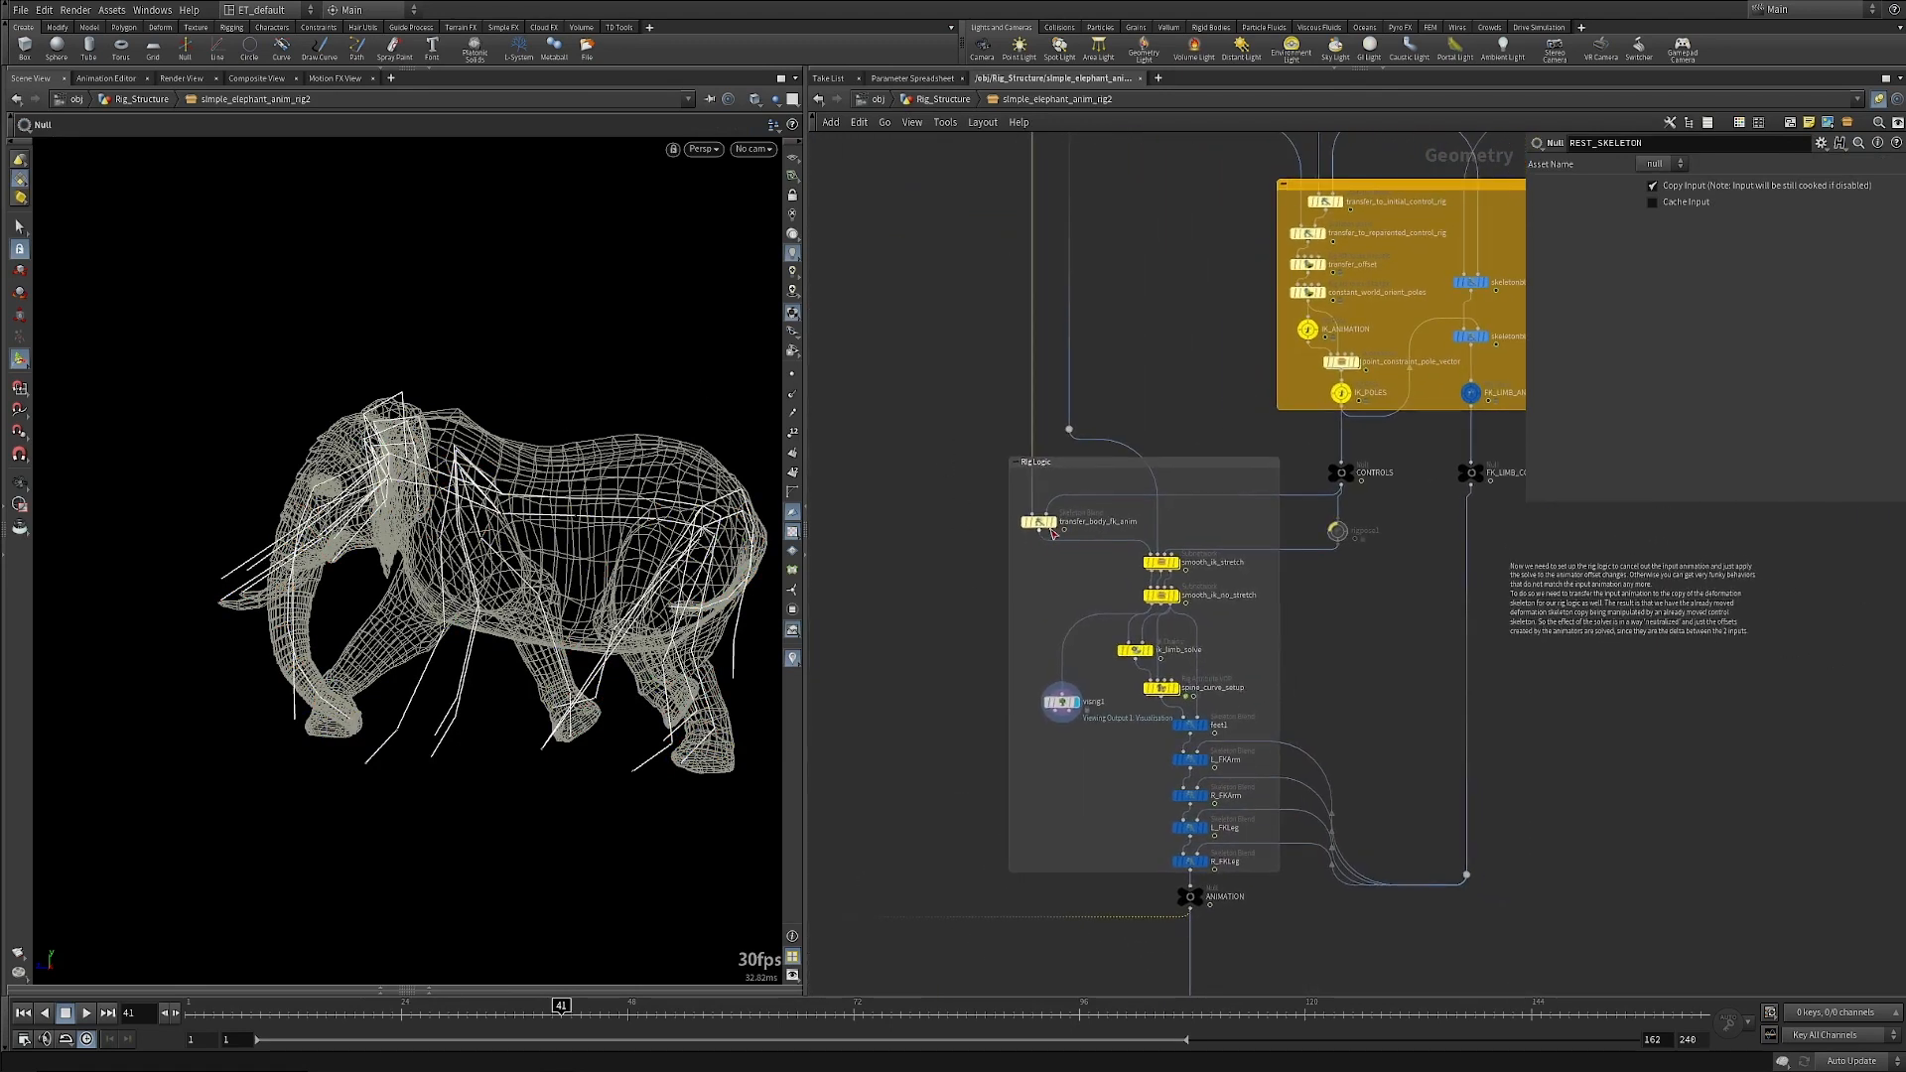
left_click(1018, 524)
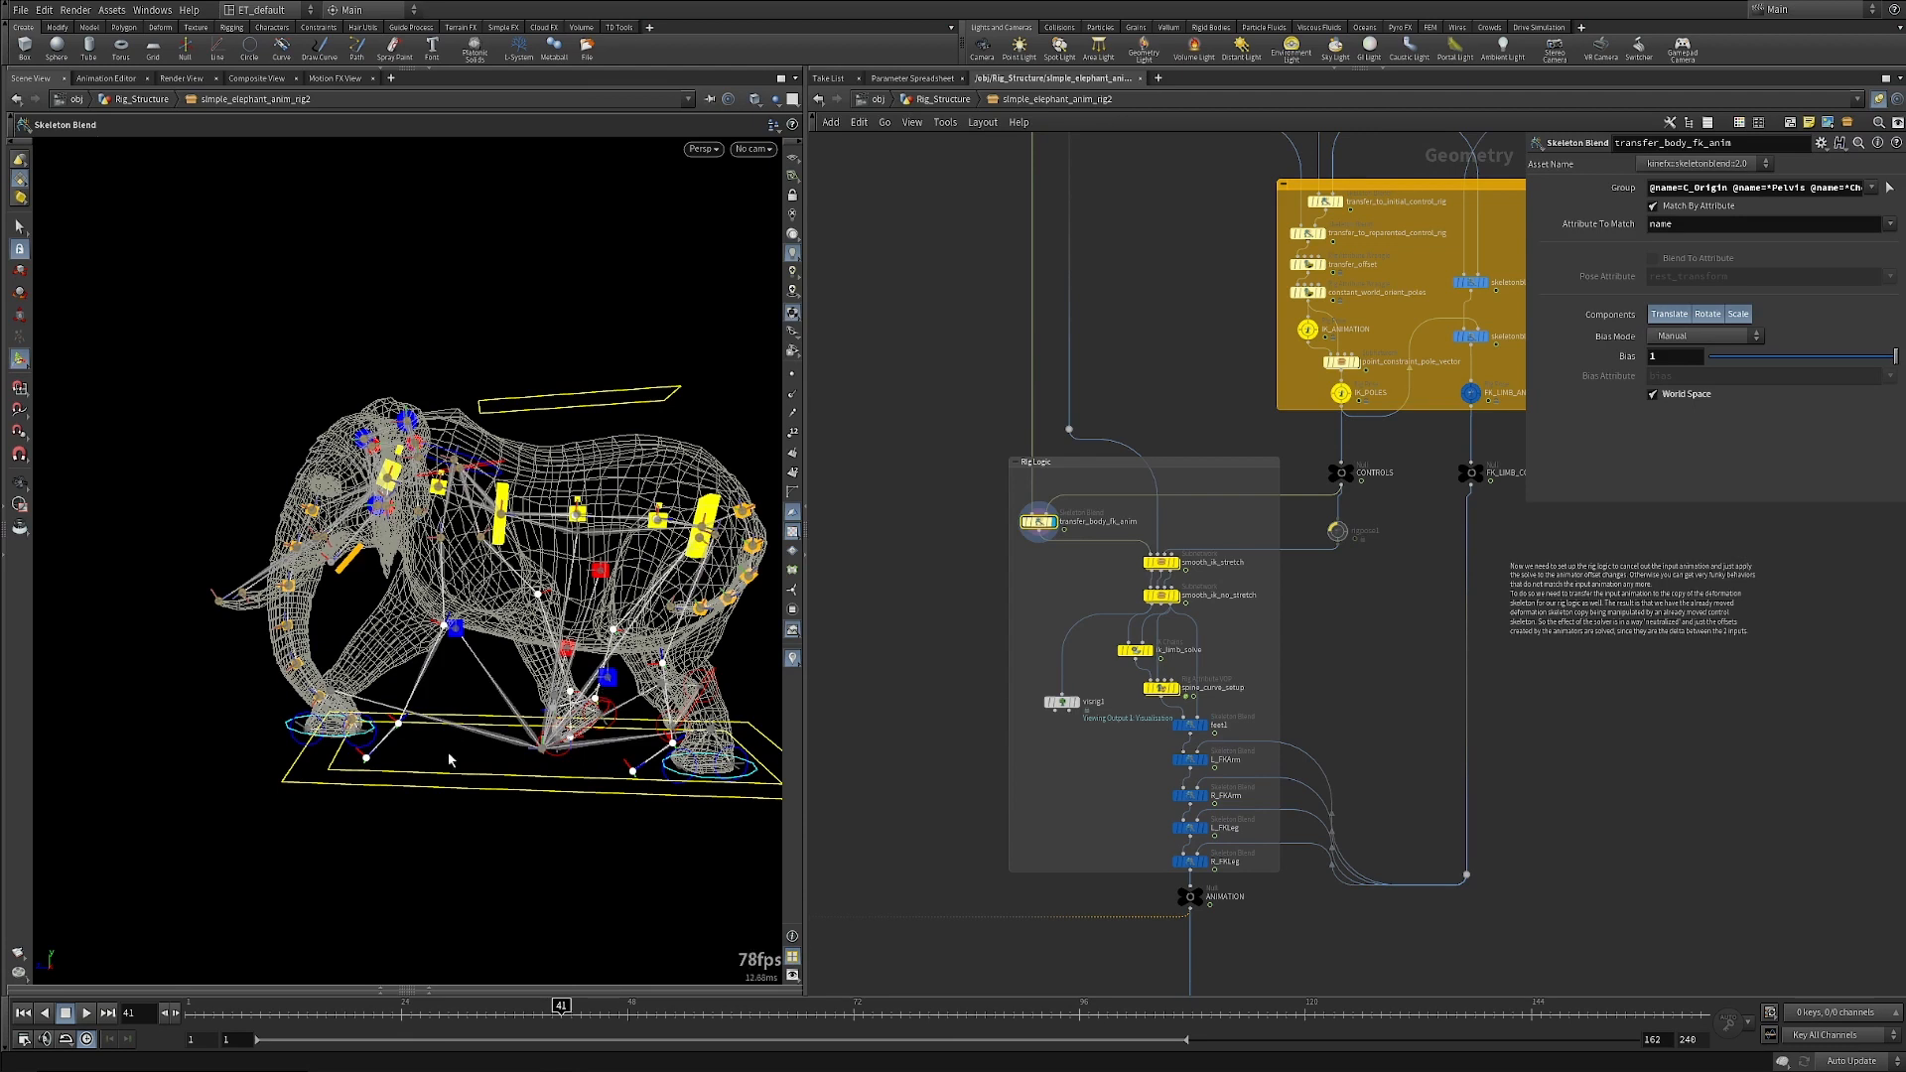
left_click_drag(774, 556, 713, 513, "alt")
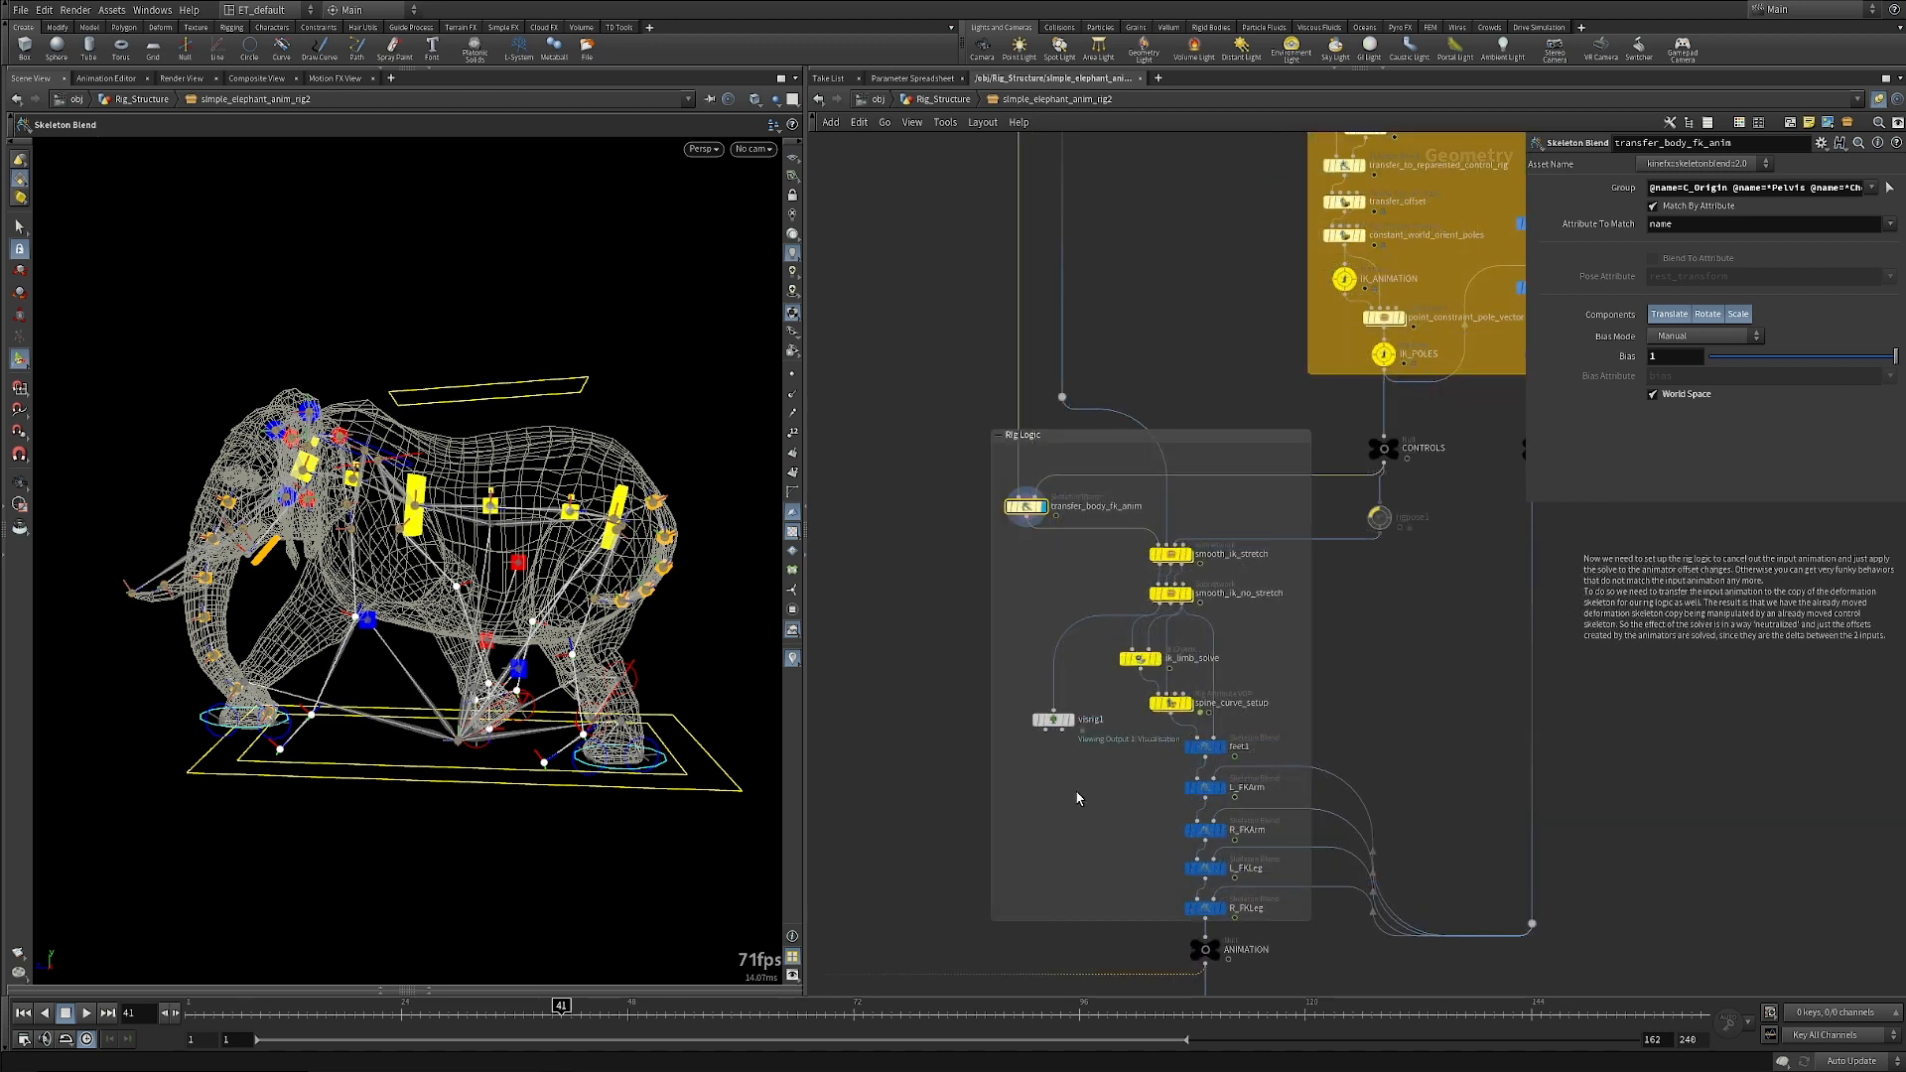
Inspect ik_limb_solve's thigh, calf and foot chain, display visrig1, and select rigpose1 for posing.
left_click(1140, 659)
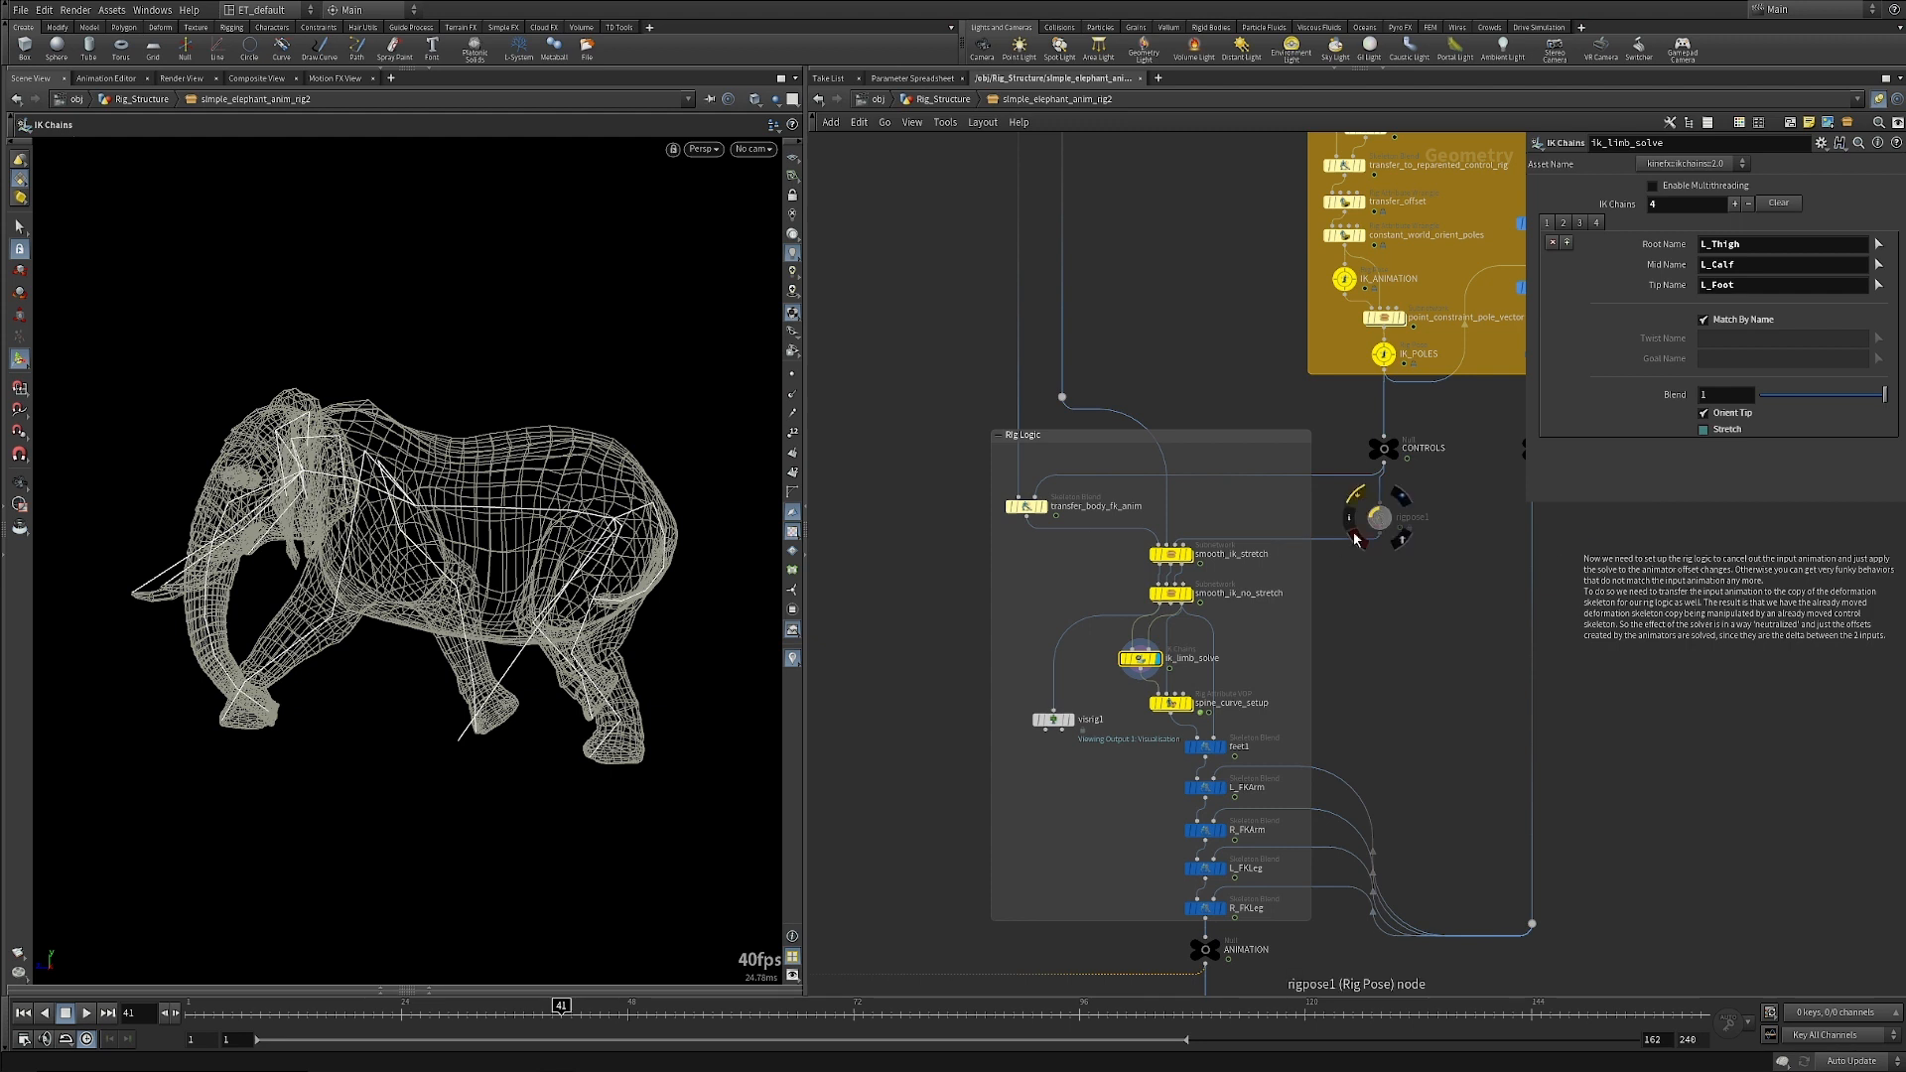
mouse_move(1075, 729)
left_click(1055, 723)
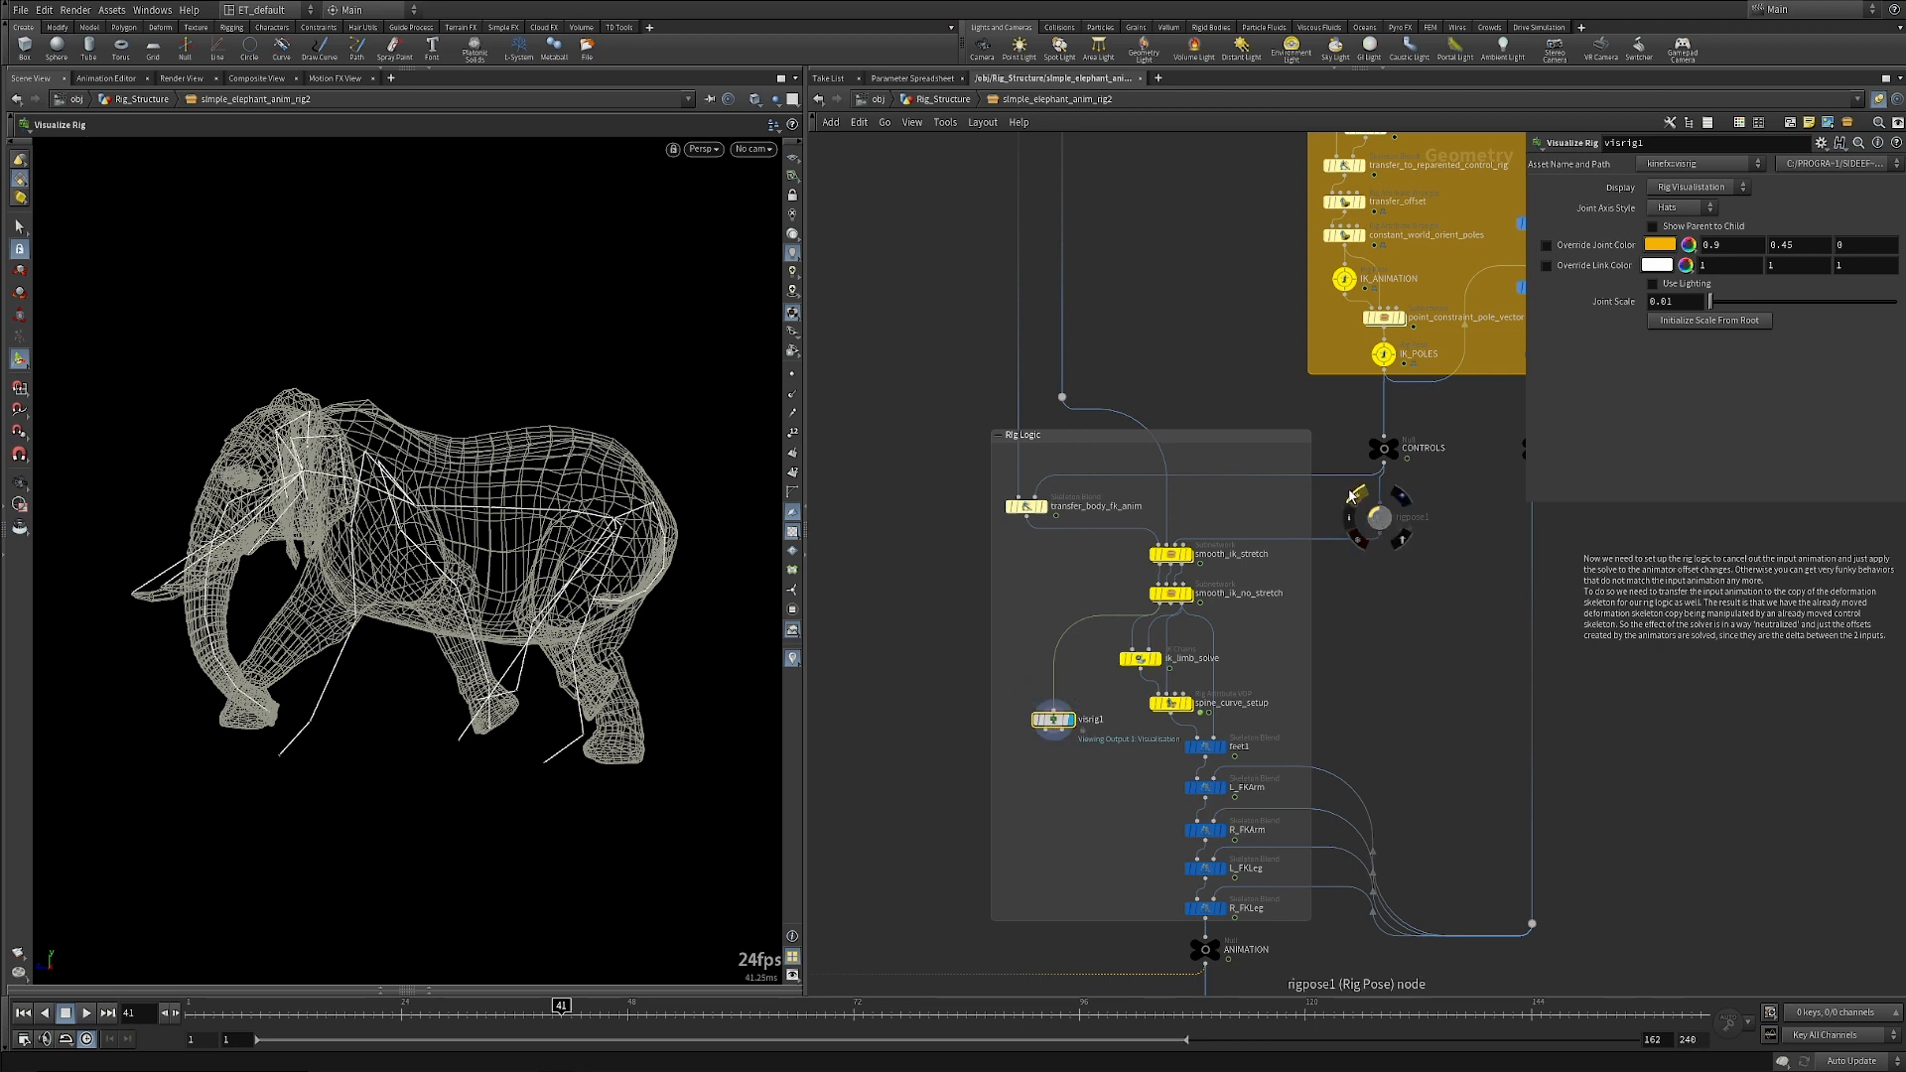
left_click(1379, 516)
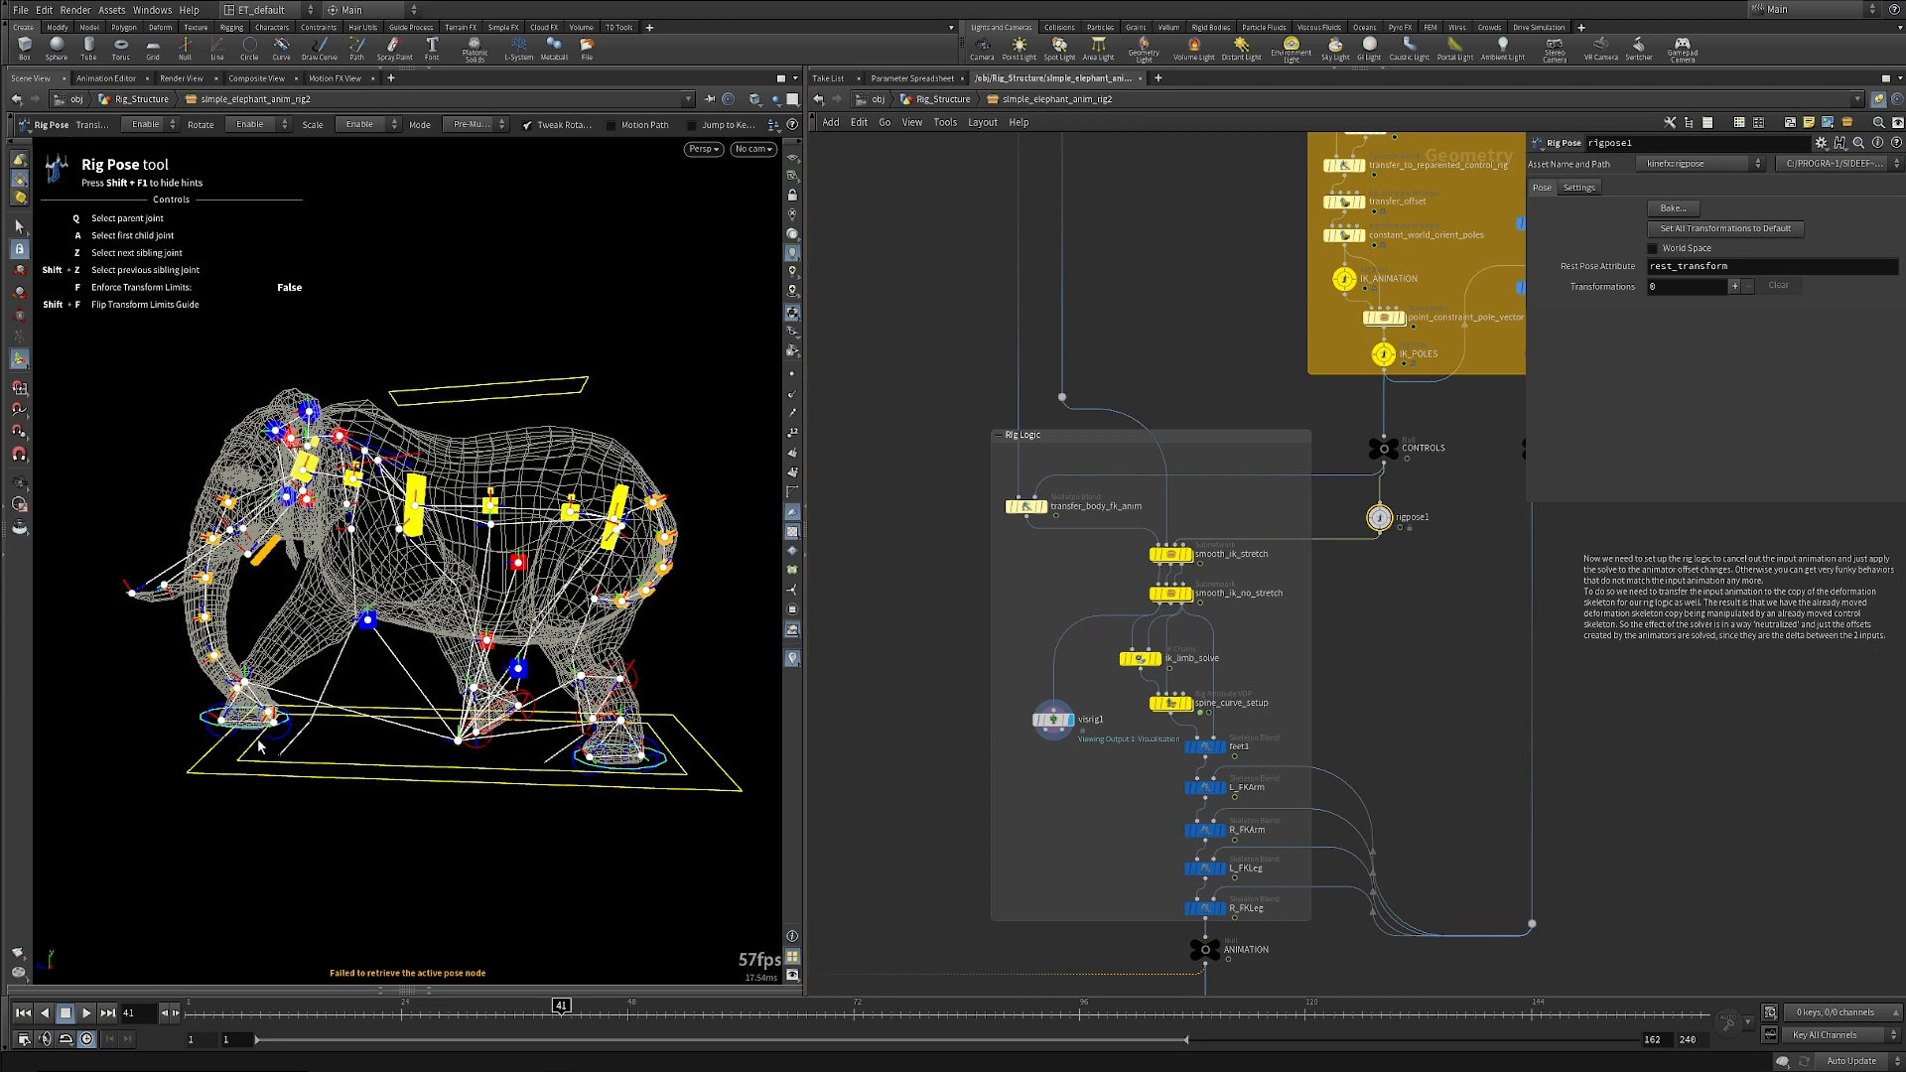
Test the front leg's IK response by repeatedly moving L_Hand_Main in rigpose1, ending at a translation of about 0.011, -0.206, -0.008.
left_click(248, 676)
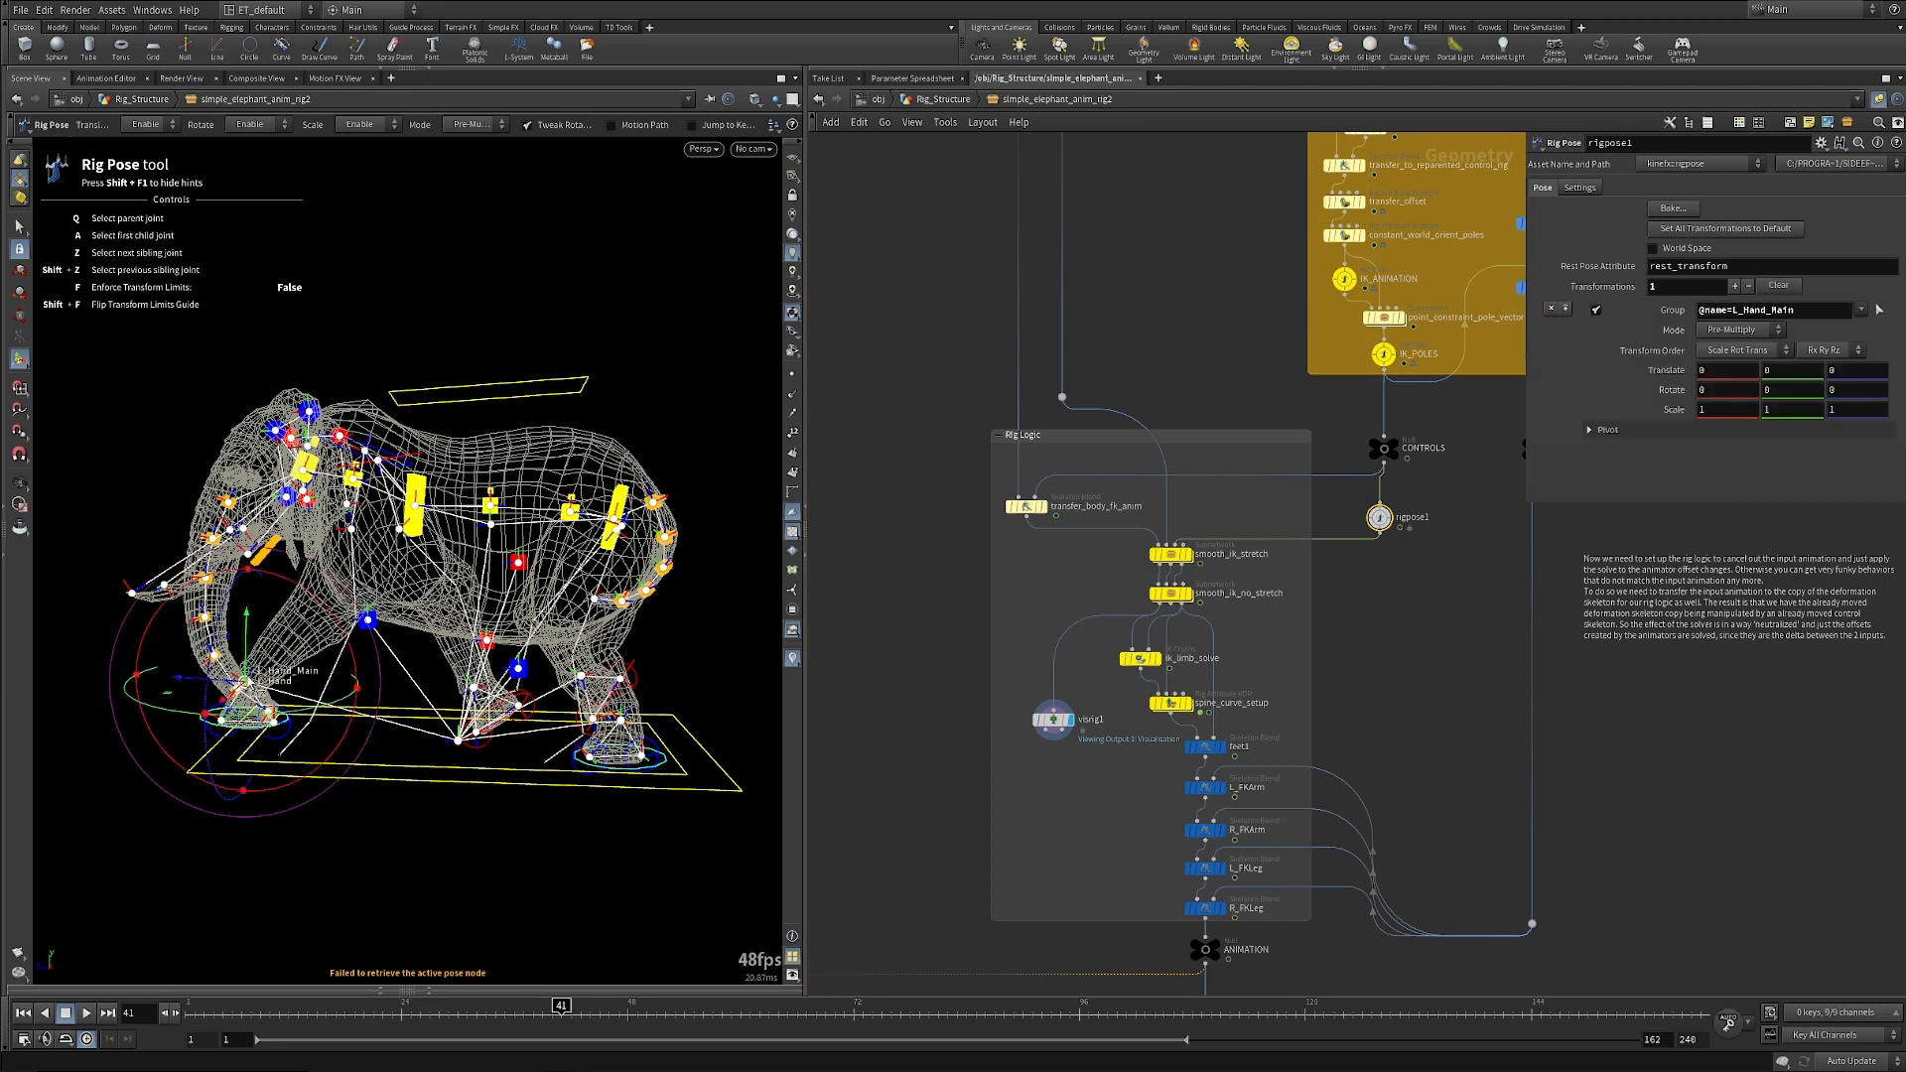
left_click_drag(247, 676, 226, 717)
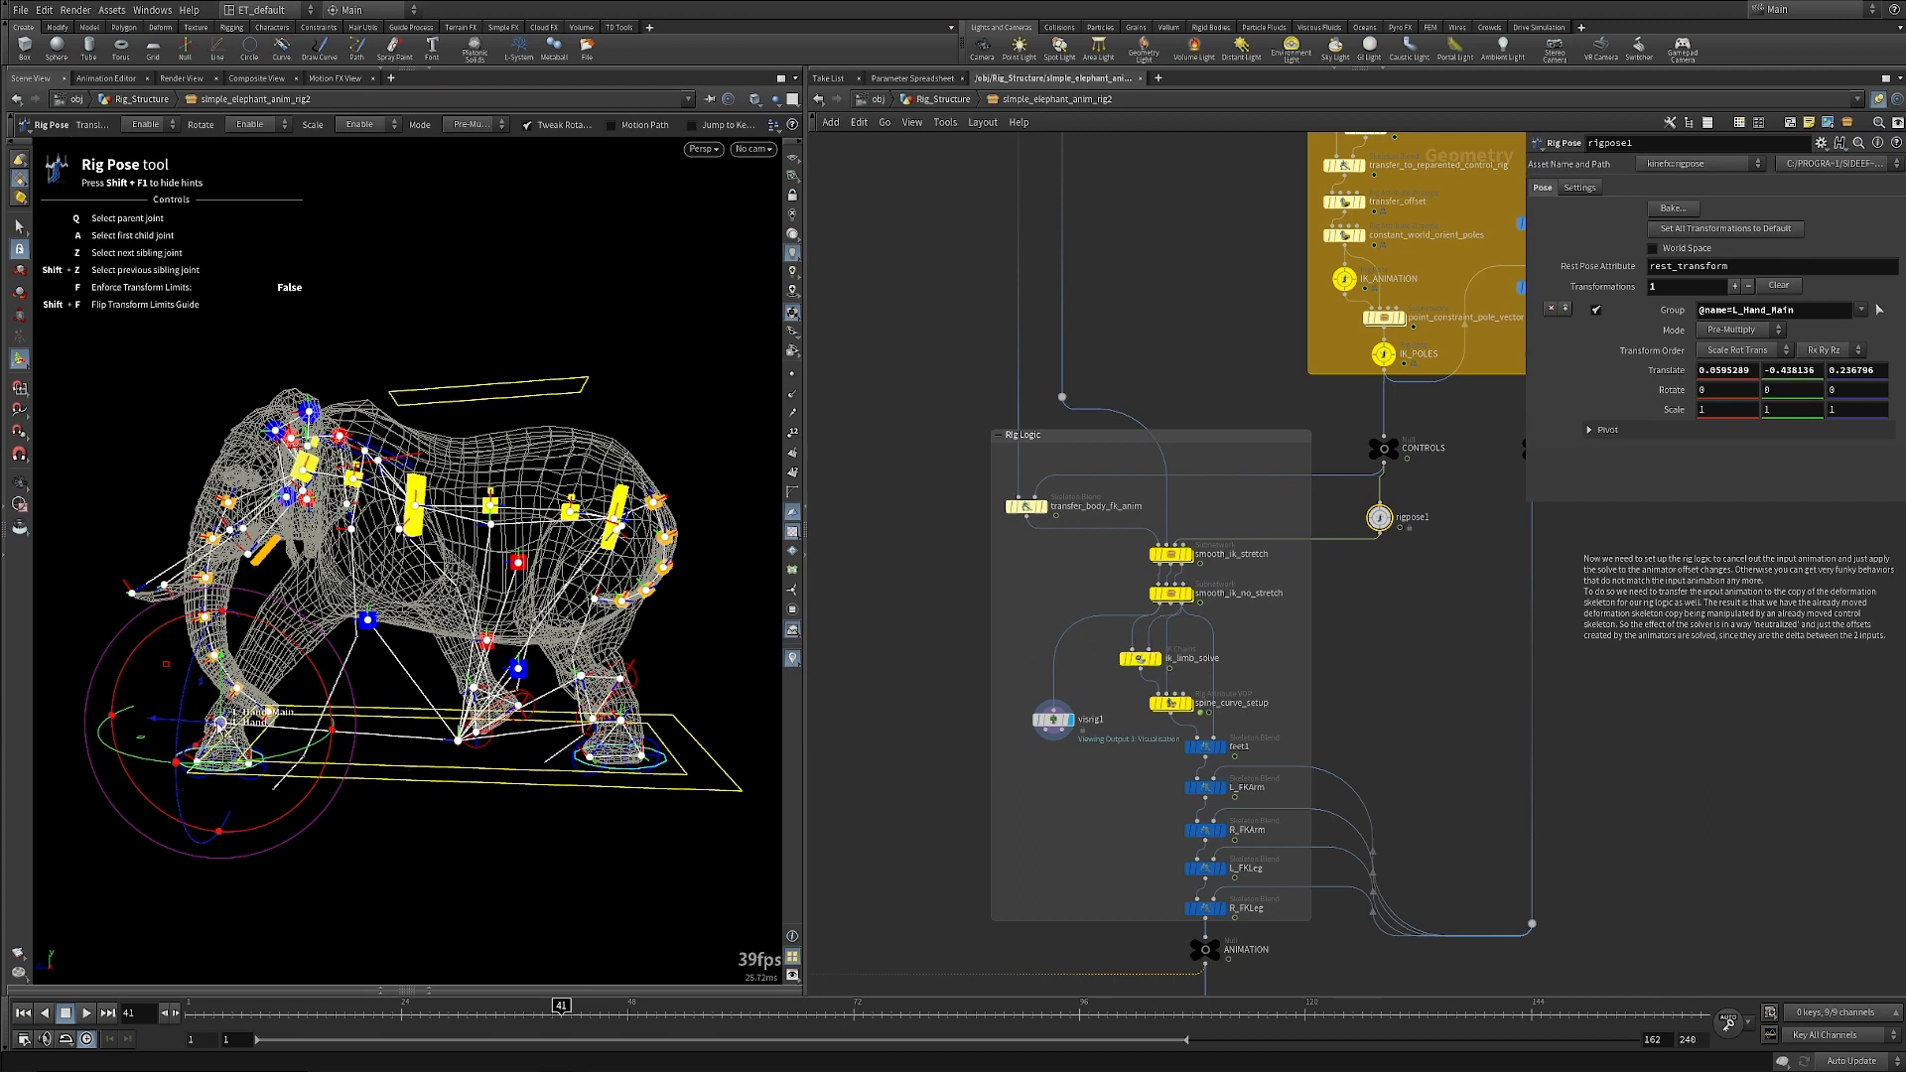
left_click_drag(219, 726, 229, 700)
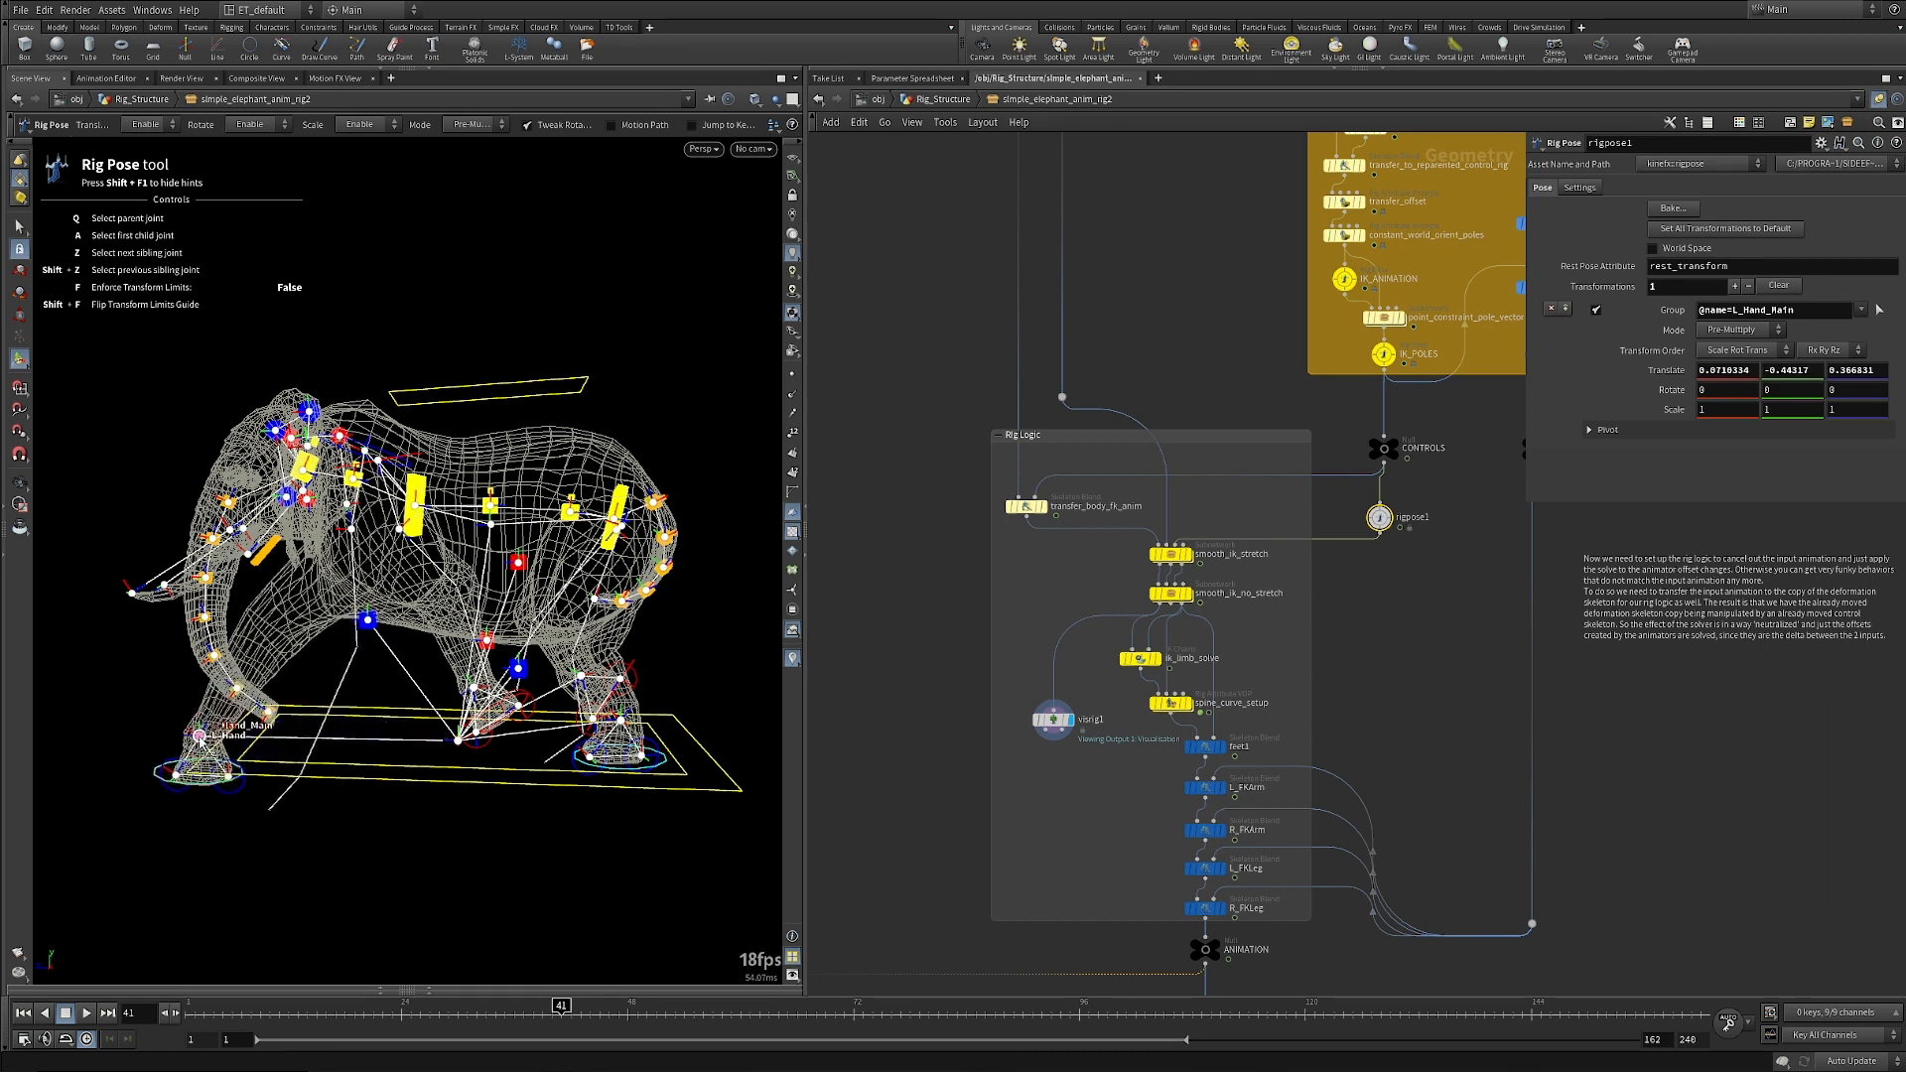
mouse_move(199, 739)
left_mouse_down()
mouse_move(260, 683)
mouse_move(220, 751)
left_mouse_up()
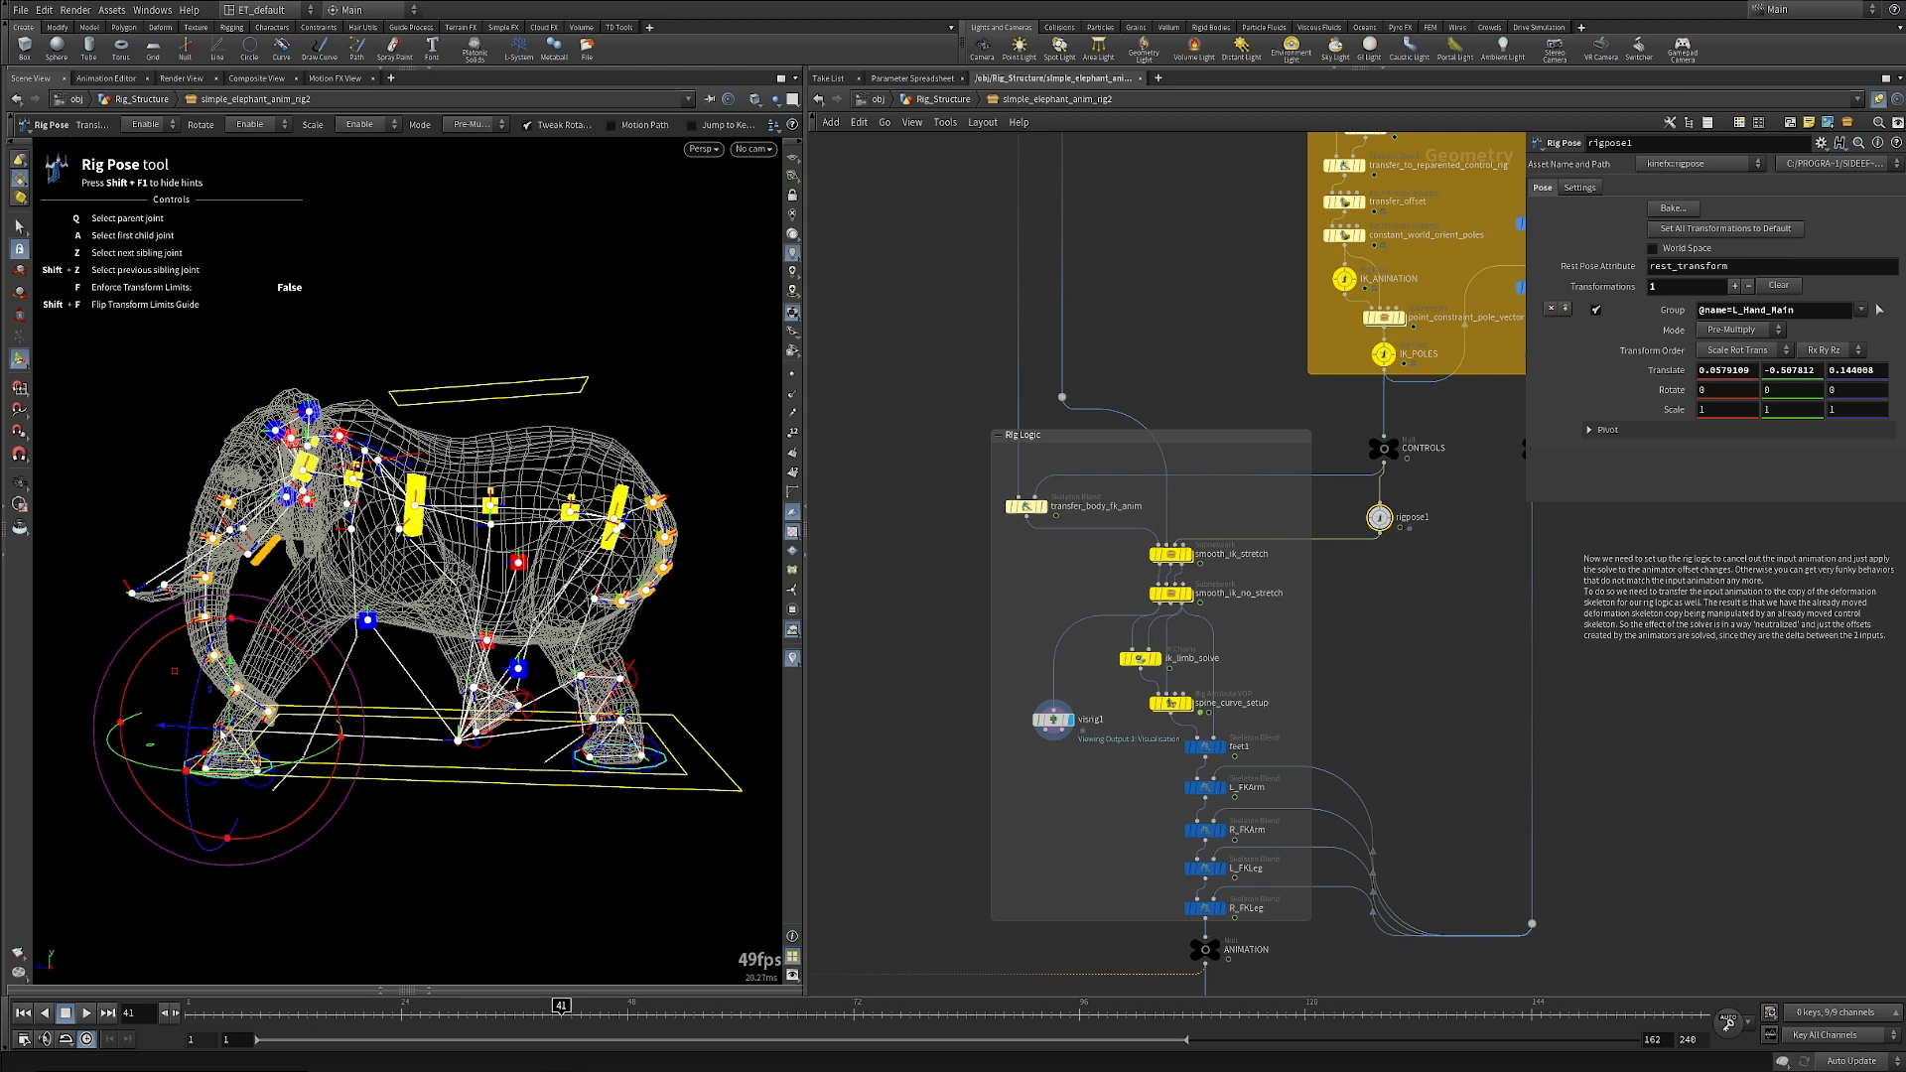
left_click_drag(221, 733, 276, 671)
left_click_drag(277, 681, 339, 592)
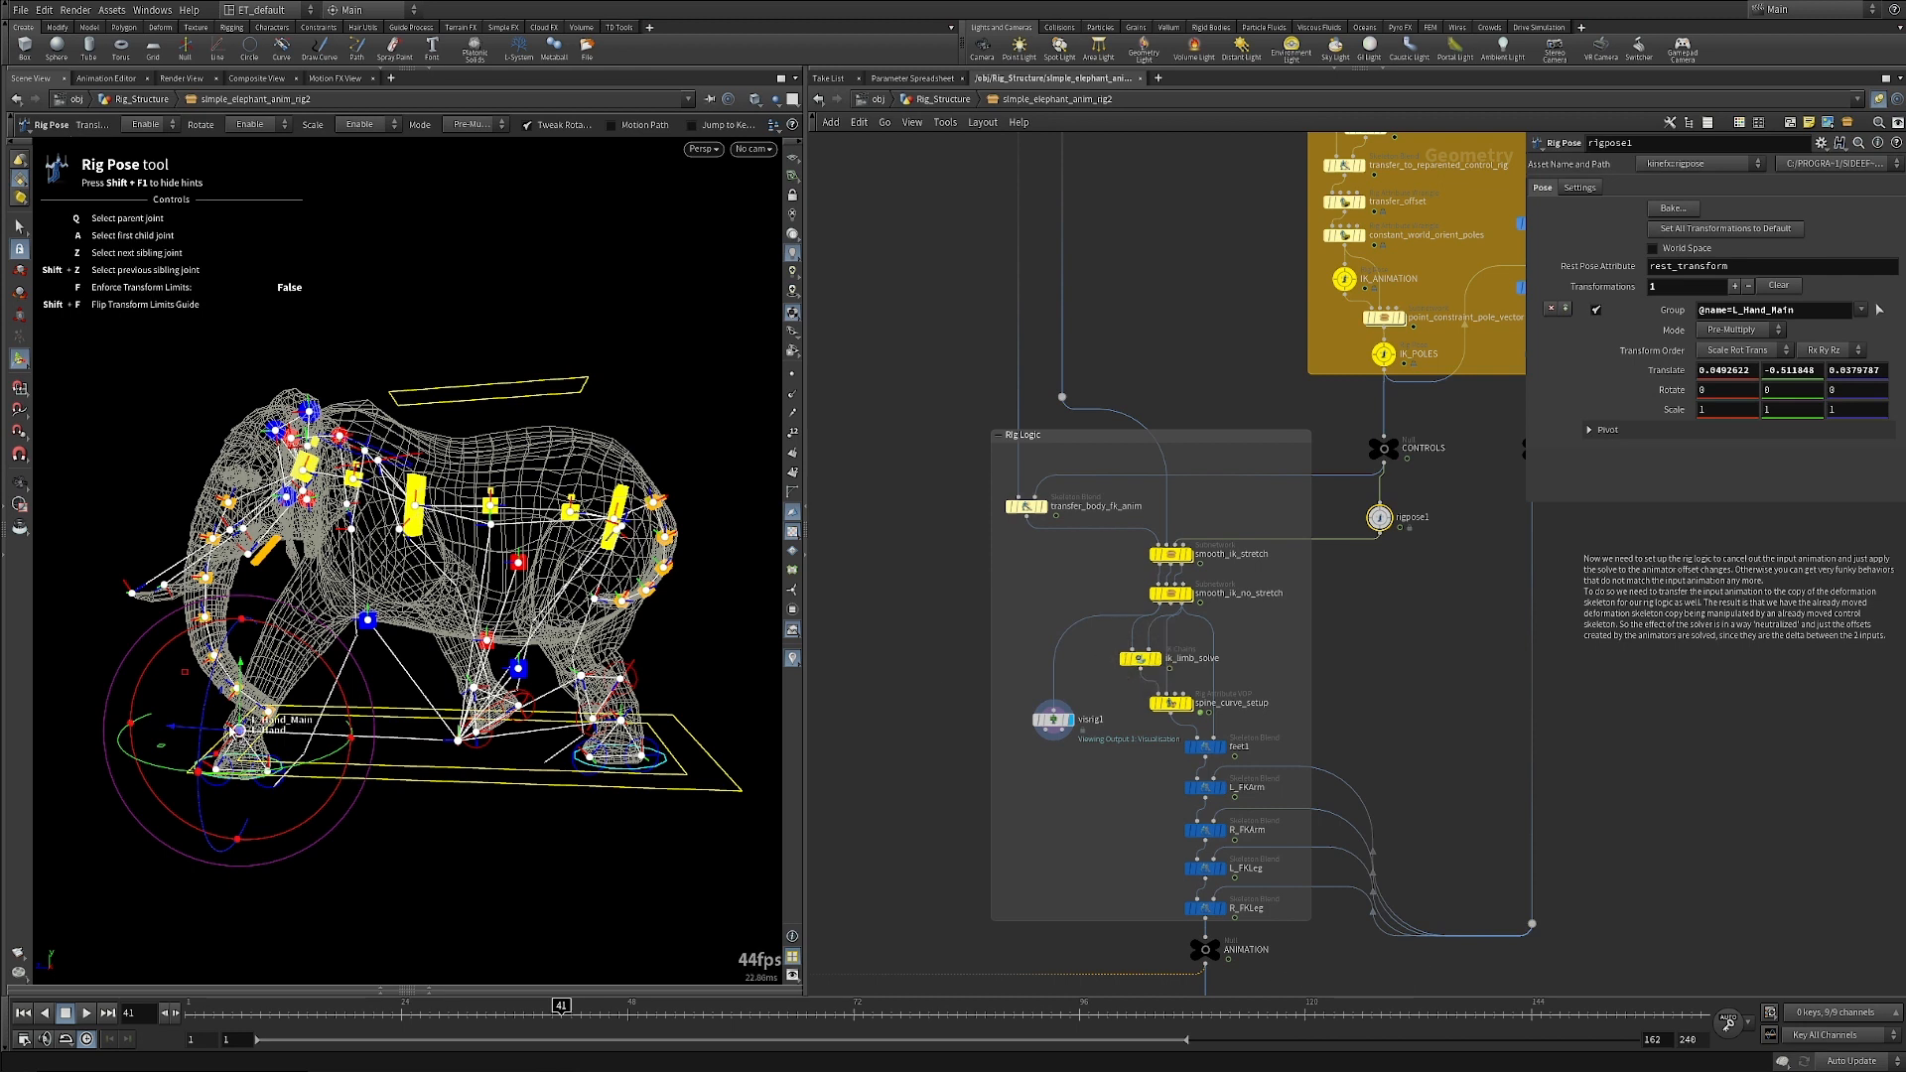
mouse_move(238, 732)
left_mouse_down()
mouse_move(222, 754)
mouse_move(256, 700)
left_mouse_up()
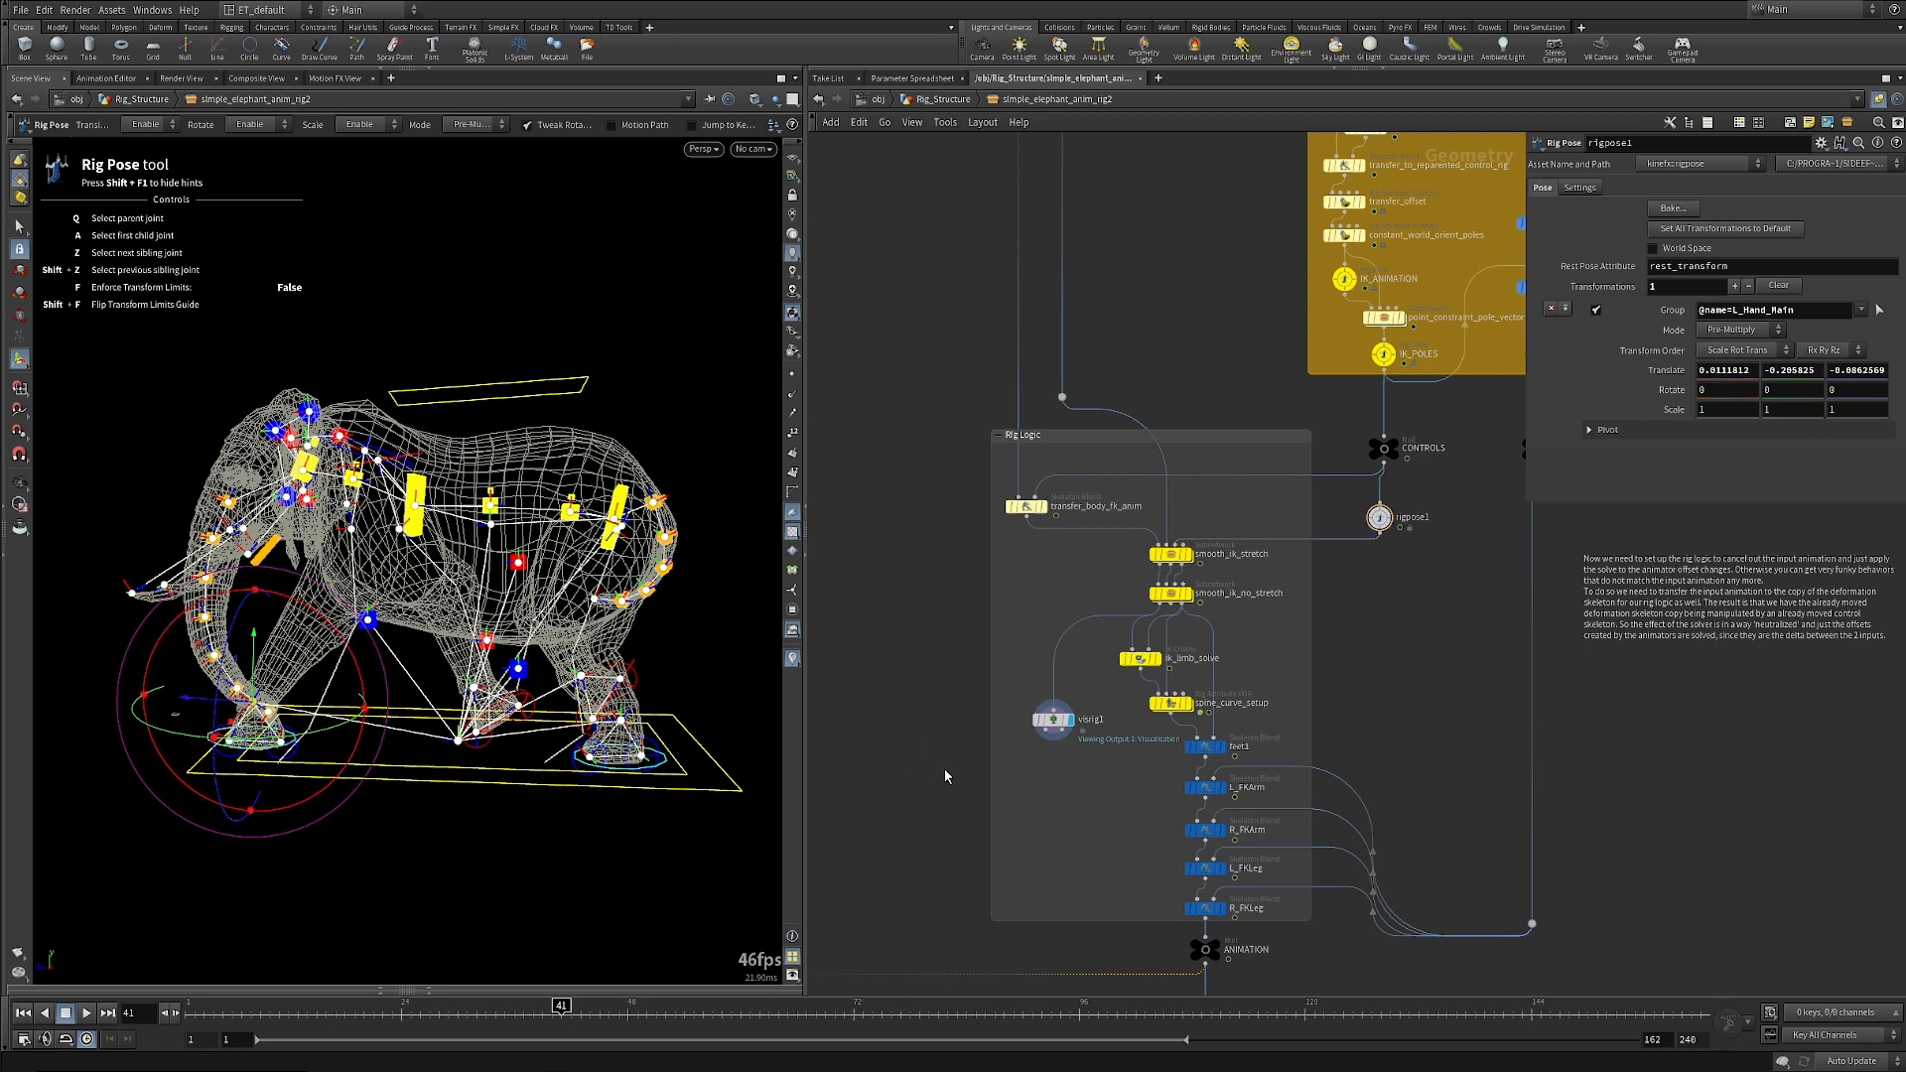
Go up to simple_elephant_anim_rig2, toggle the left arm's Is Stretchy option, and return to the internal rig network.
key("u")
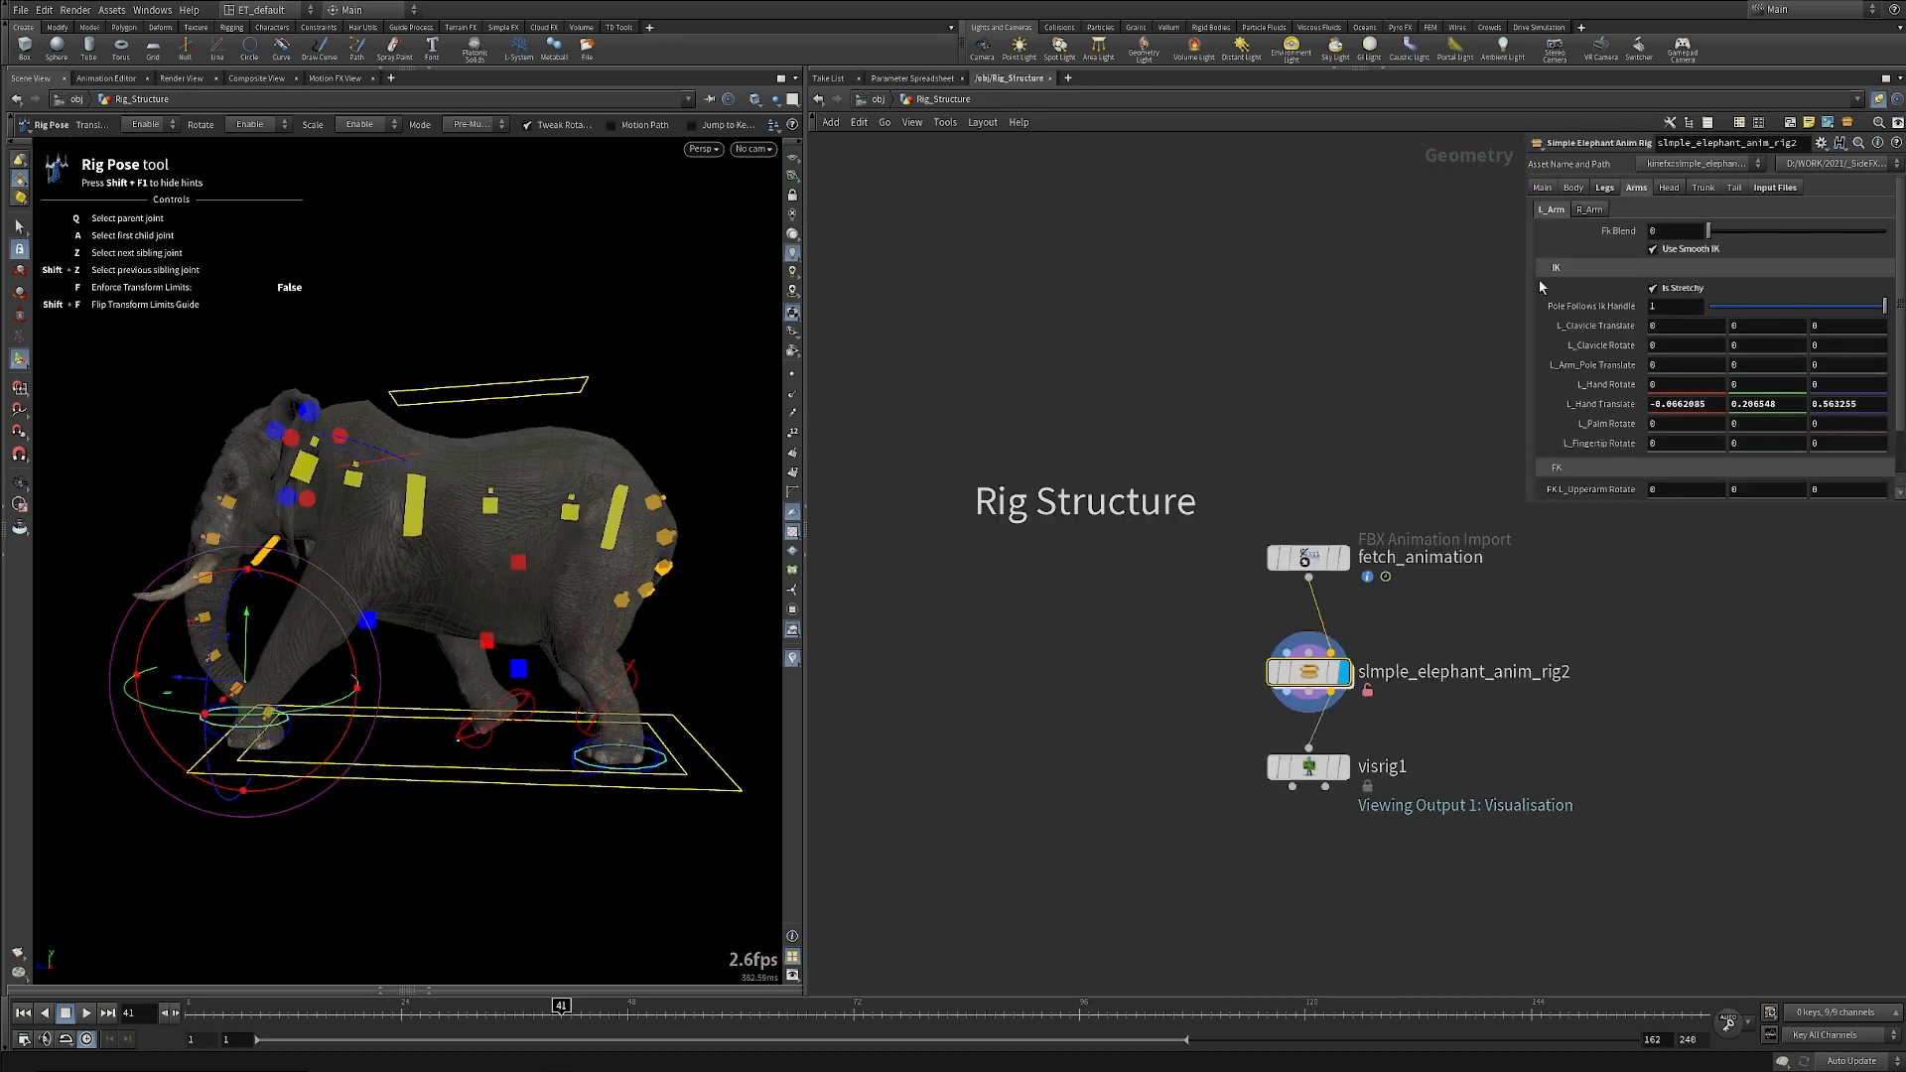
left_click(1653, 288)
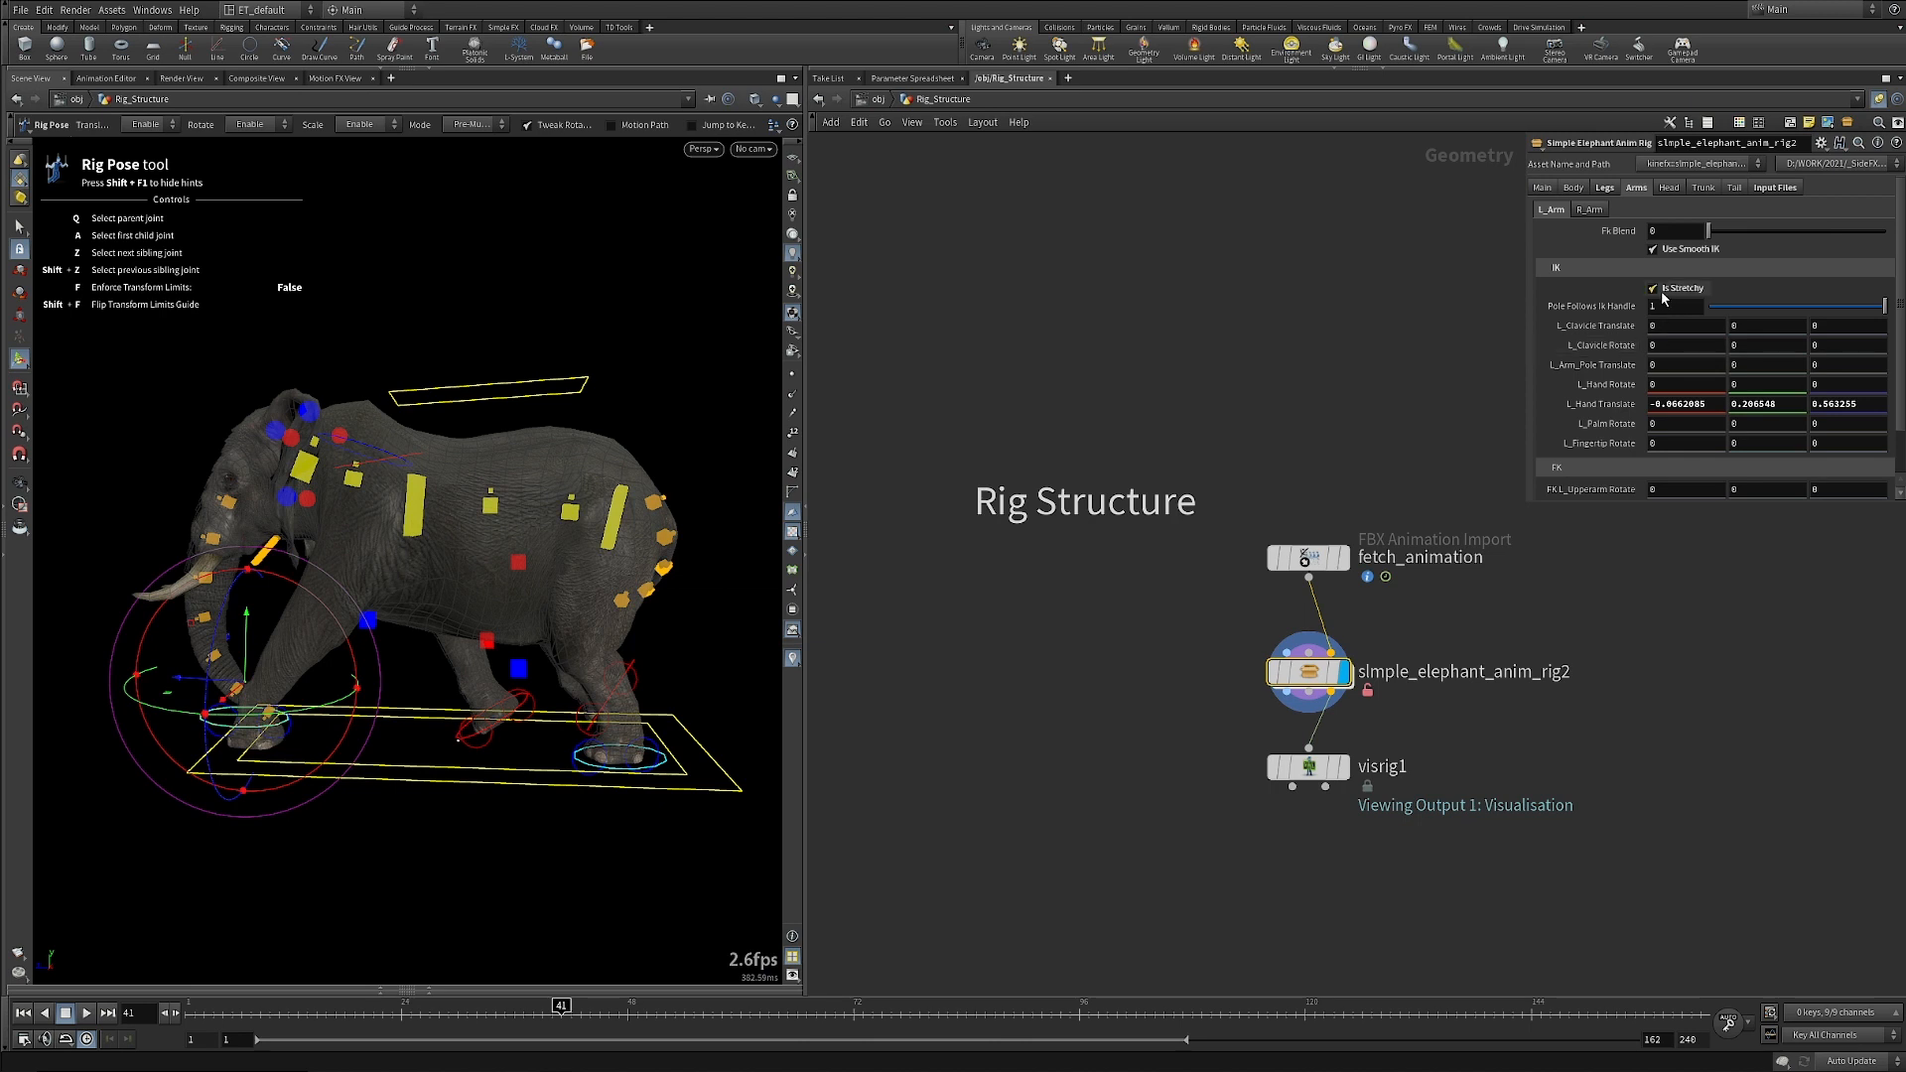
double_click(1310, 681)
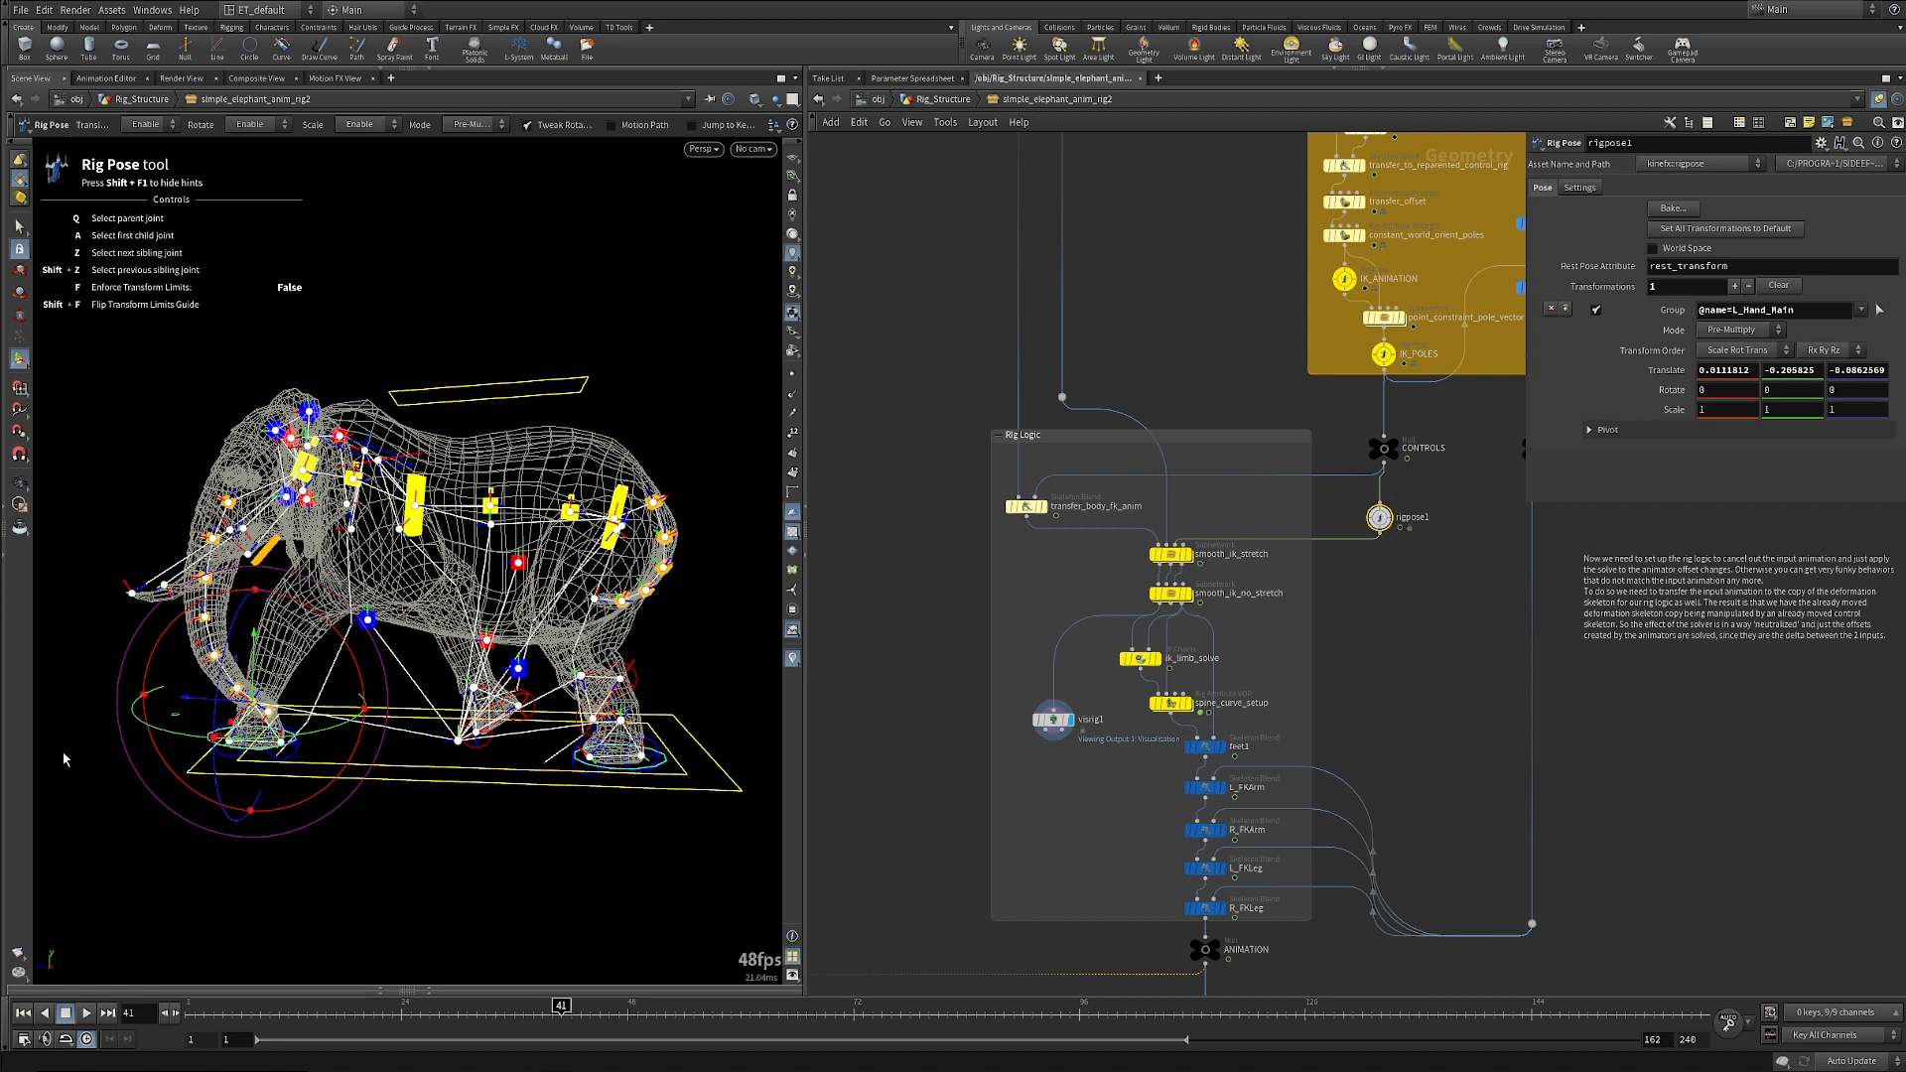
Move L_Hand_Main again to test the left arm's solve, leaving its translation at about -0.021, 0.020, -0.239.
mouse_move(253, 701)
left_mouse_down()
mouse_move(238, 719)
mouse_move(248, 695)
left_mouse_up()
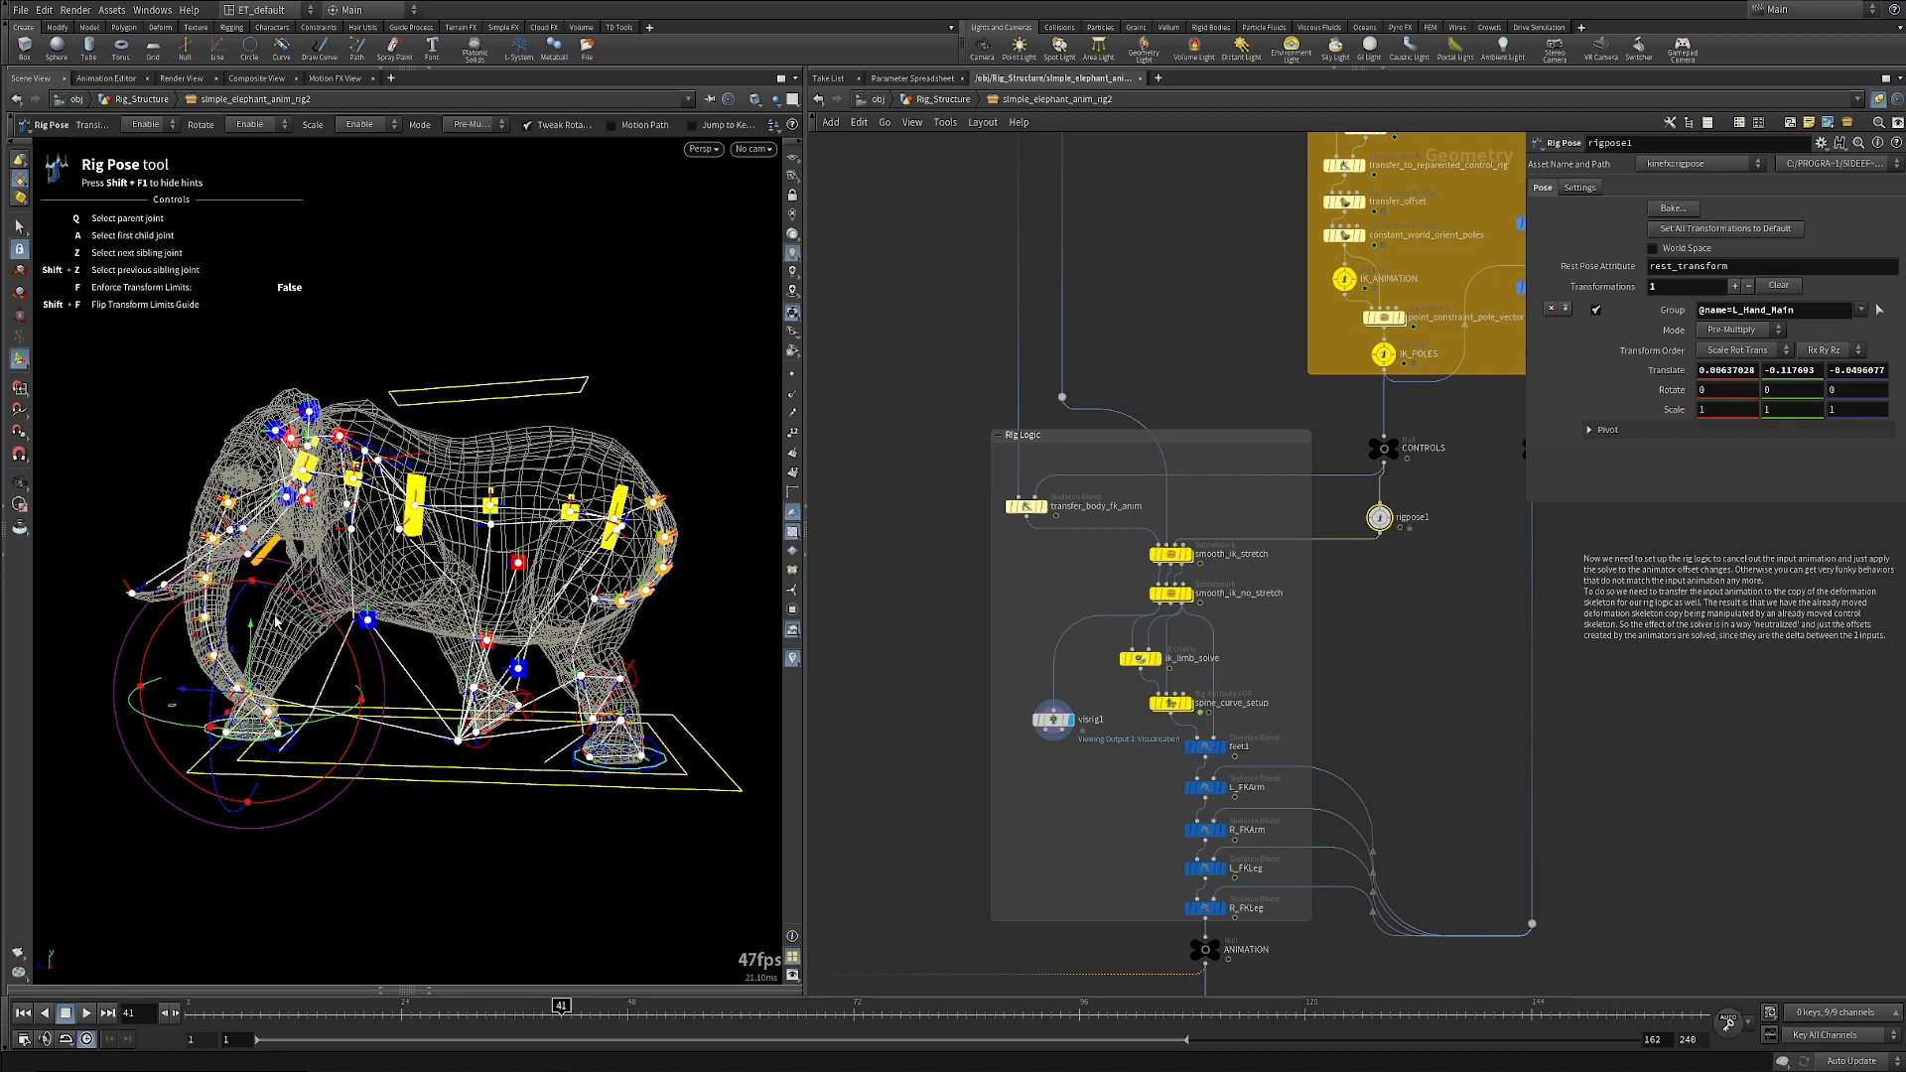
left_click_drag(249, 687, 251, 695)
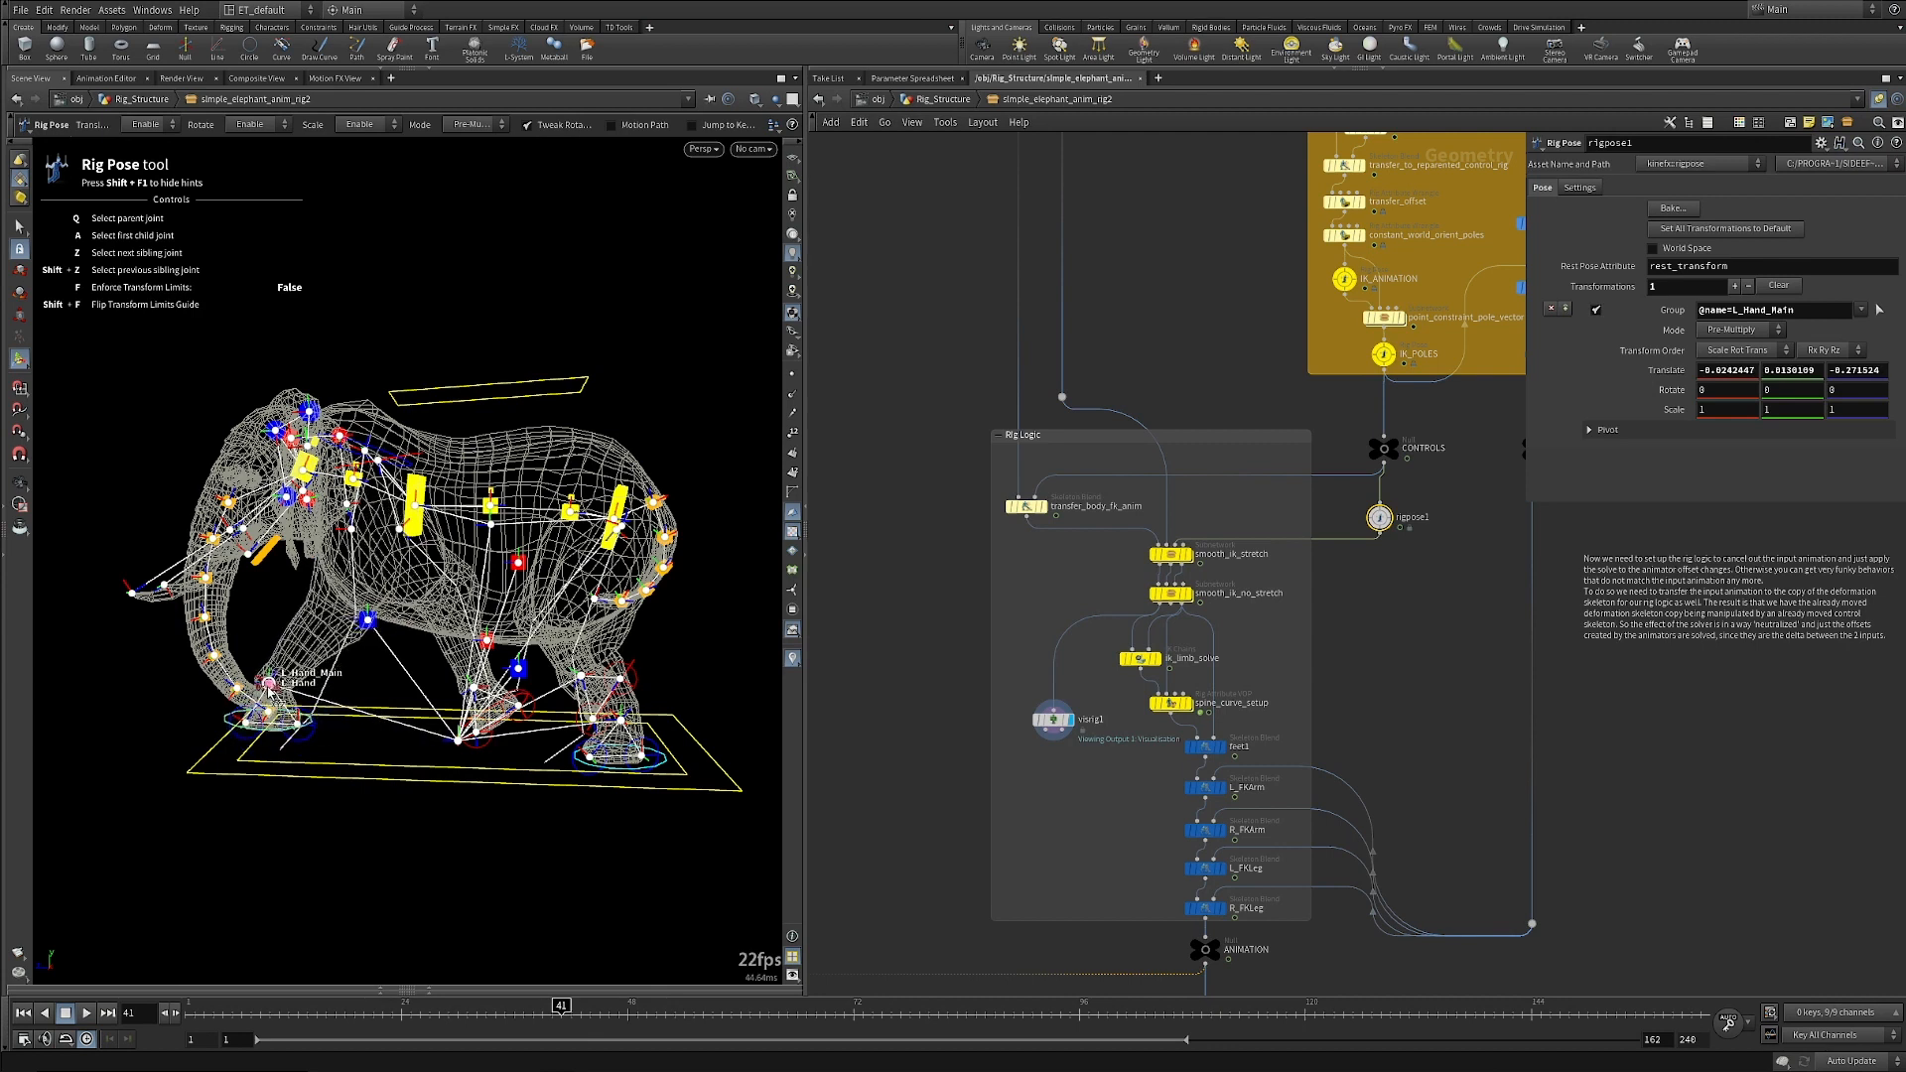
left_click(314, 638)
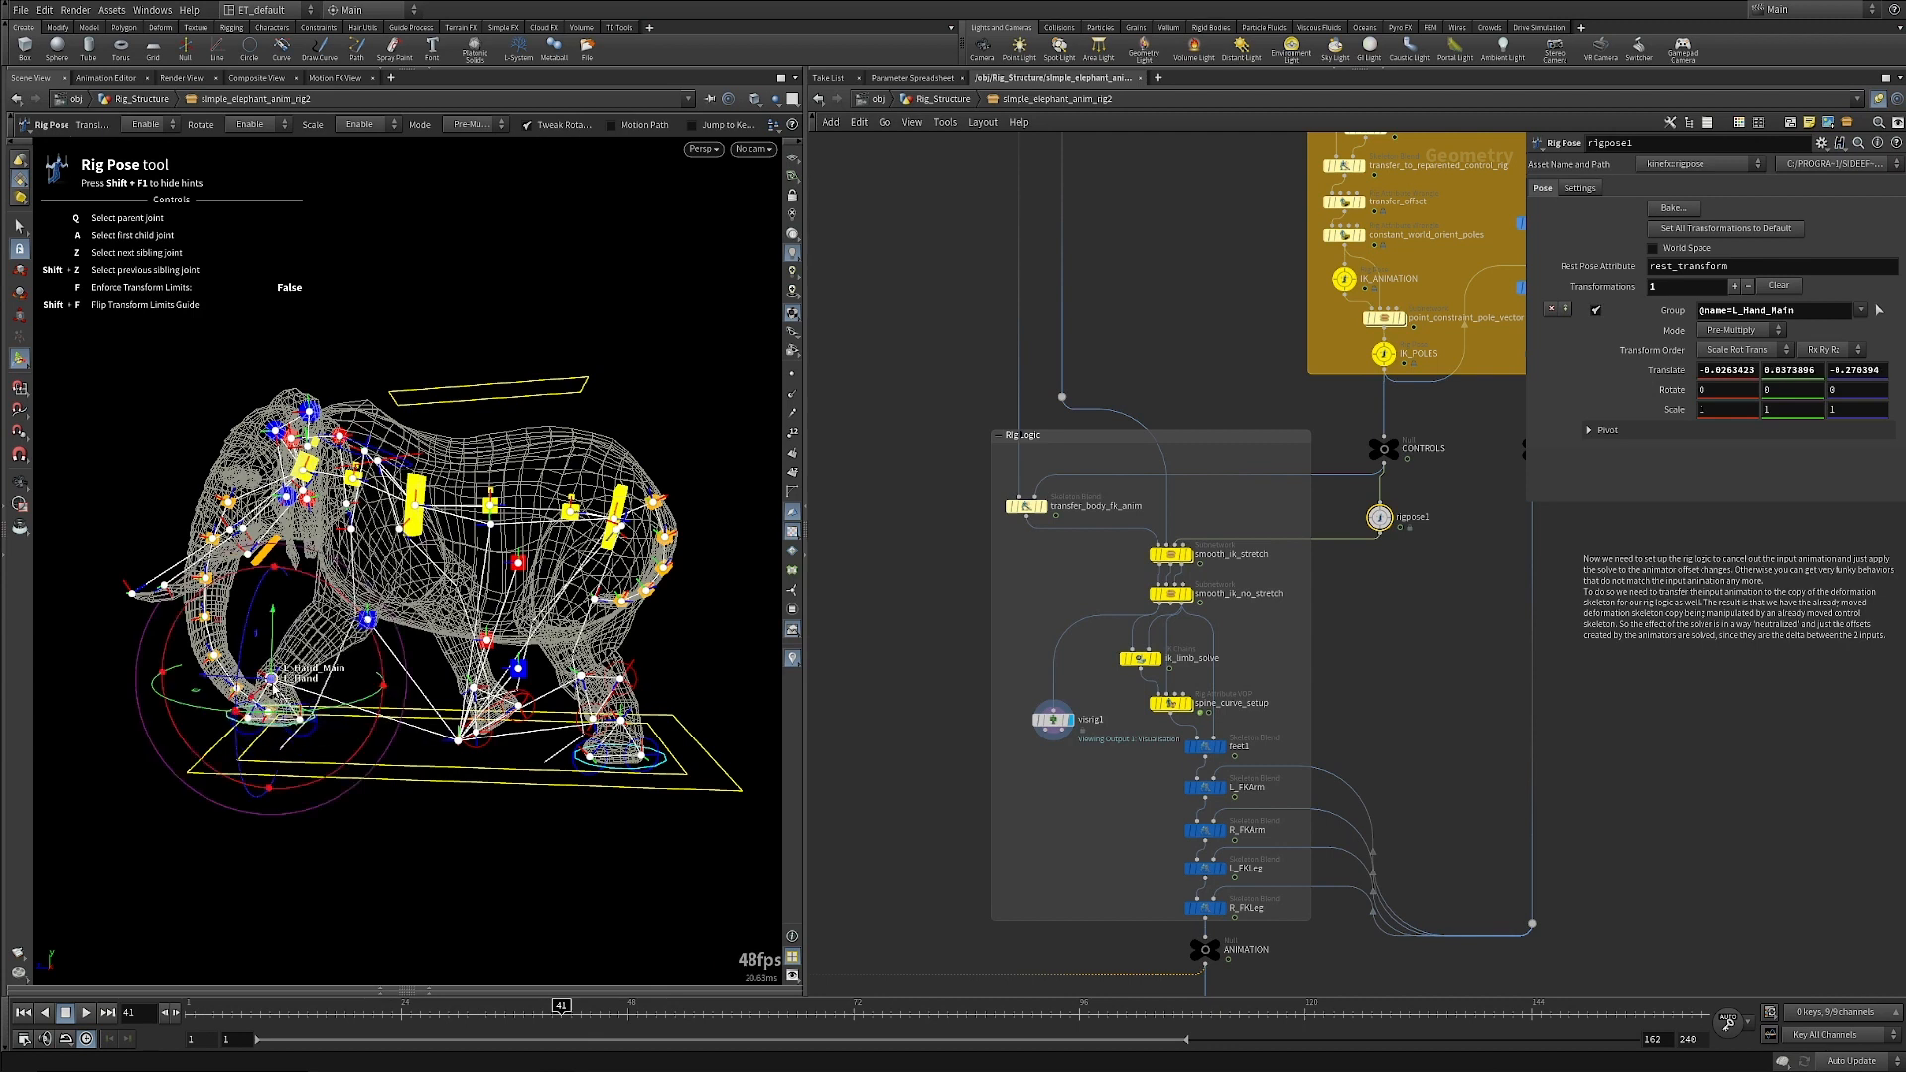
mouse_move(273, 685)
left_mouse_down()
mouse_move(261, 711)
mouse_move(267, 683)
left_mouse_up()
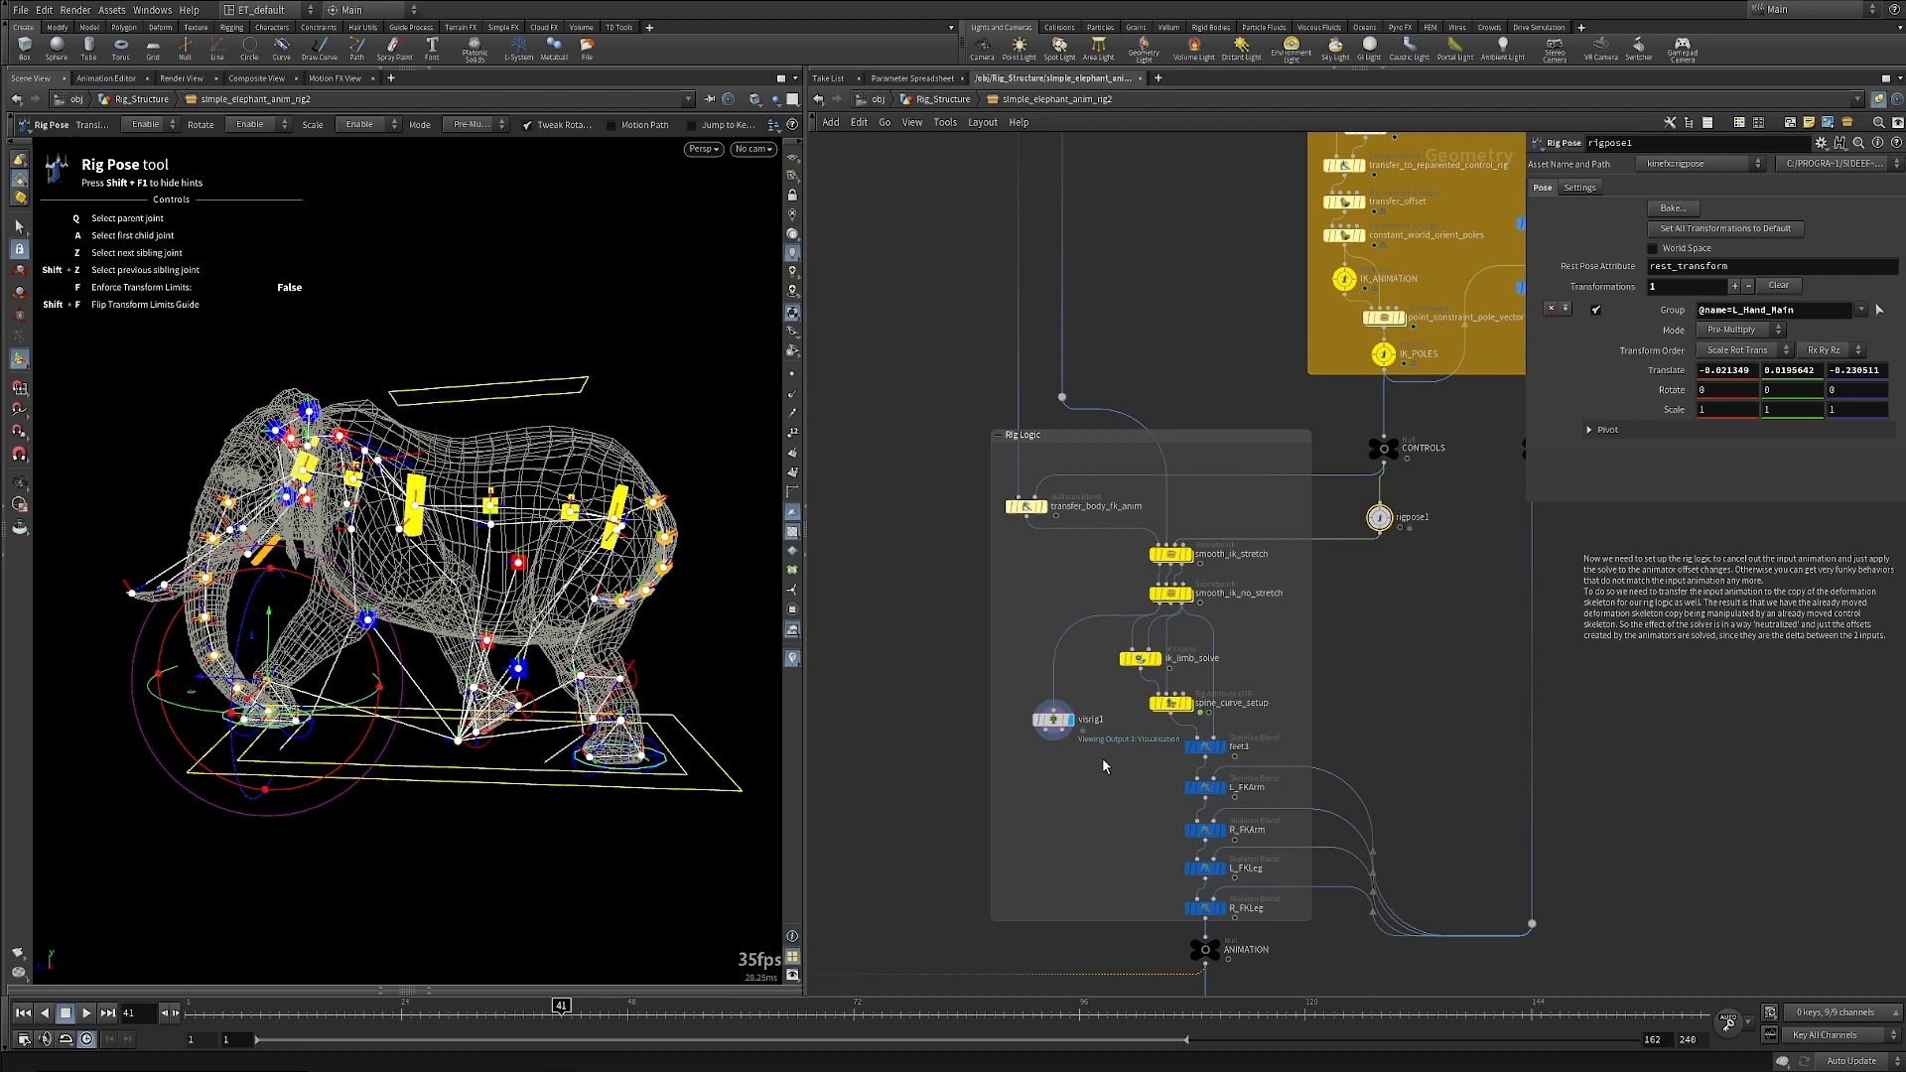
Open spine_curve_setup and examine the point transforms feeding its curve solver.
left_click(1173, 704)
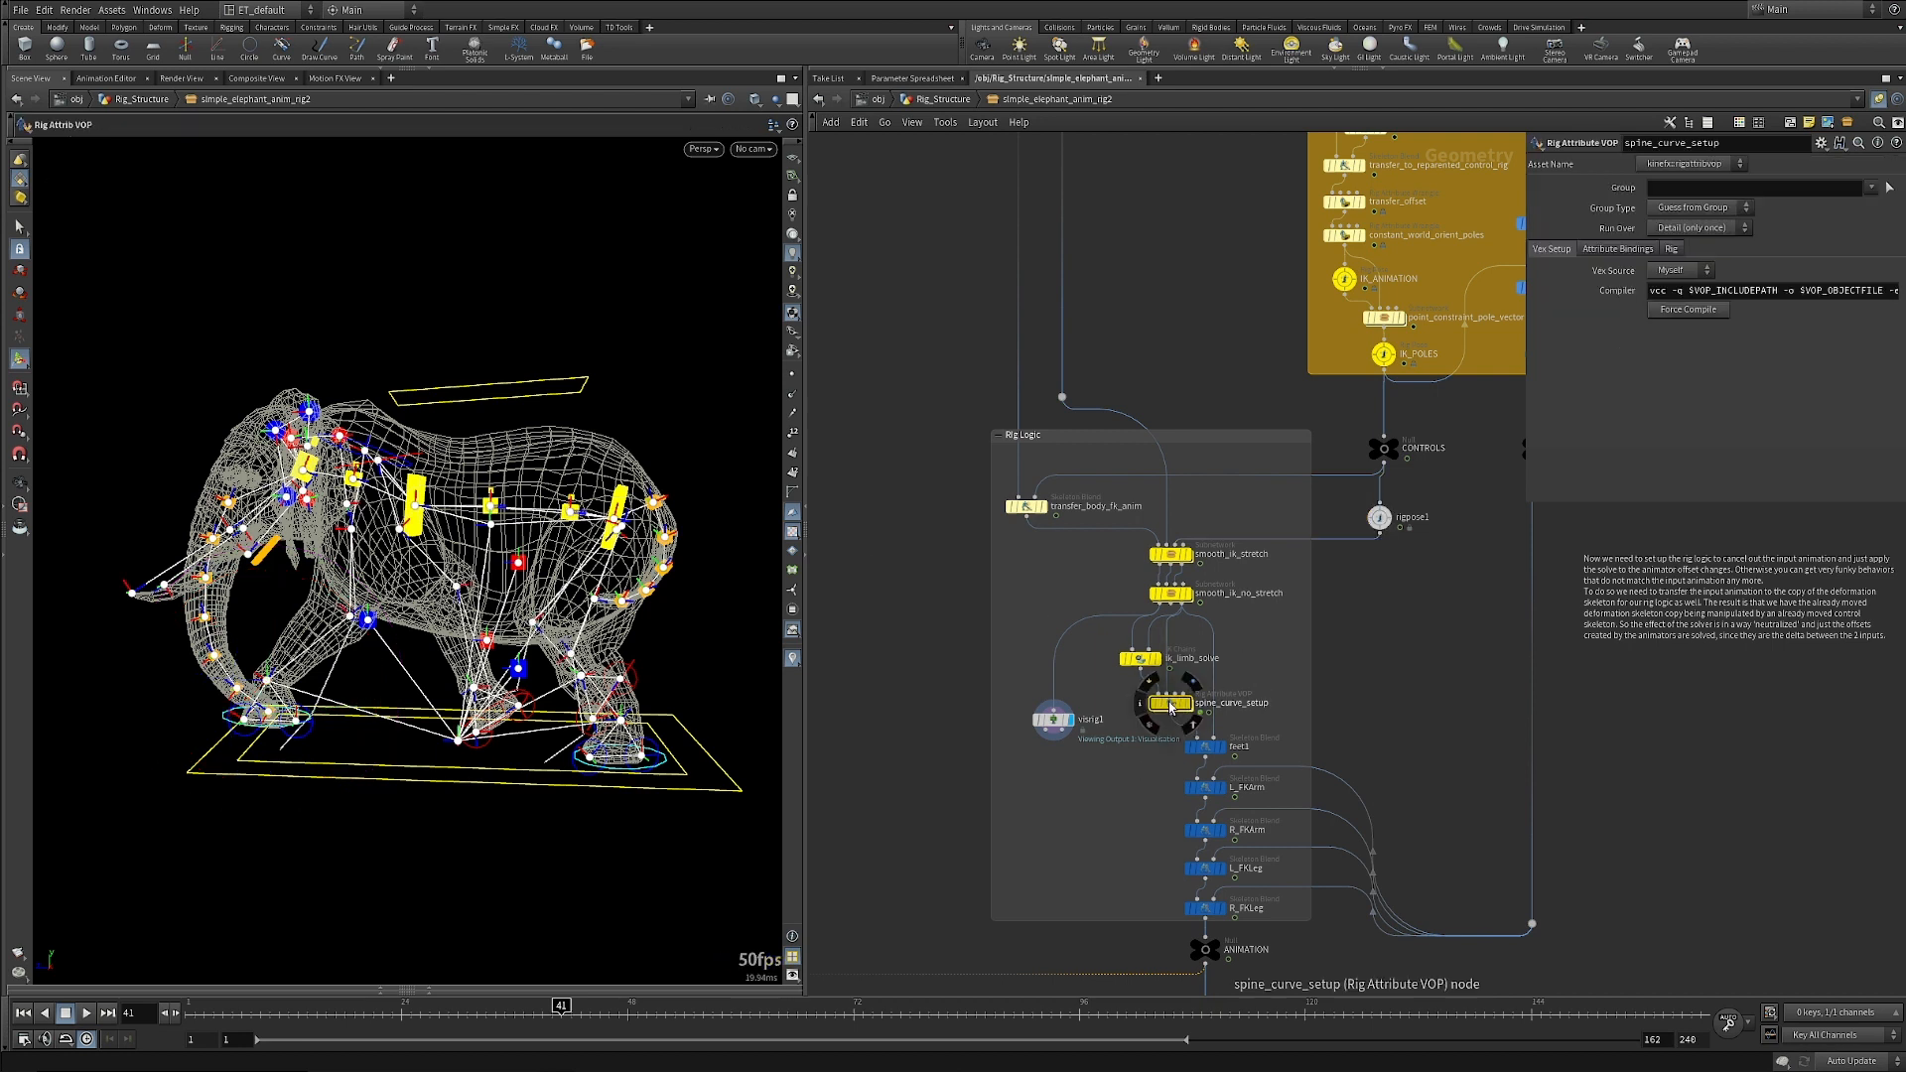
double_click(1172, 704)
scroll(1298, 826, "down", 1)
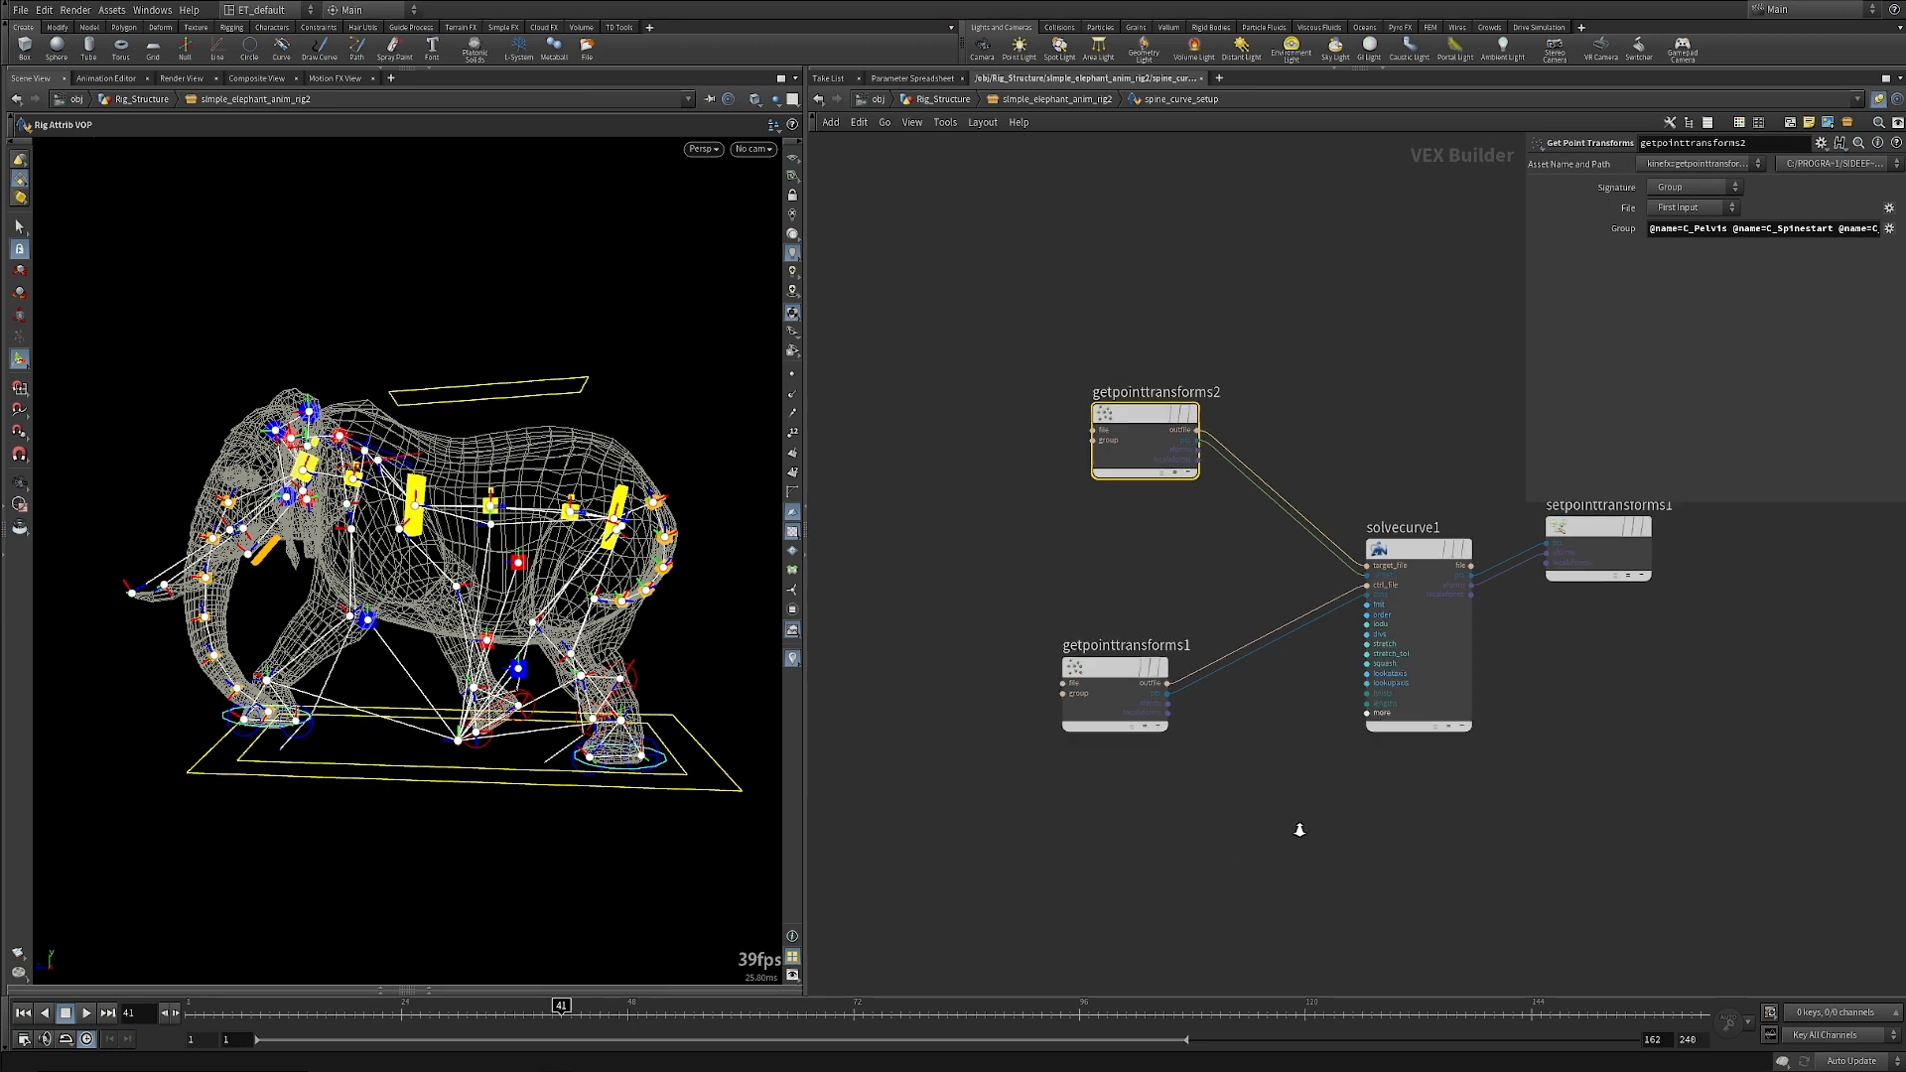
middle_click_drag(1296, 828, 1198, 853)
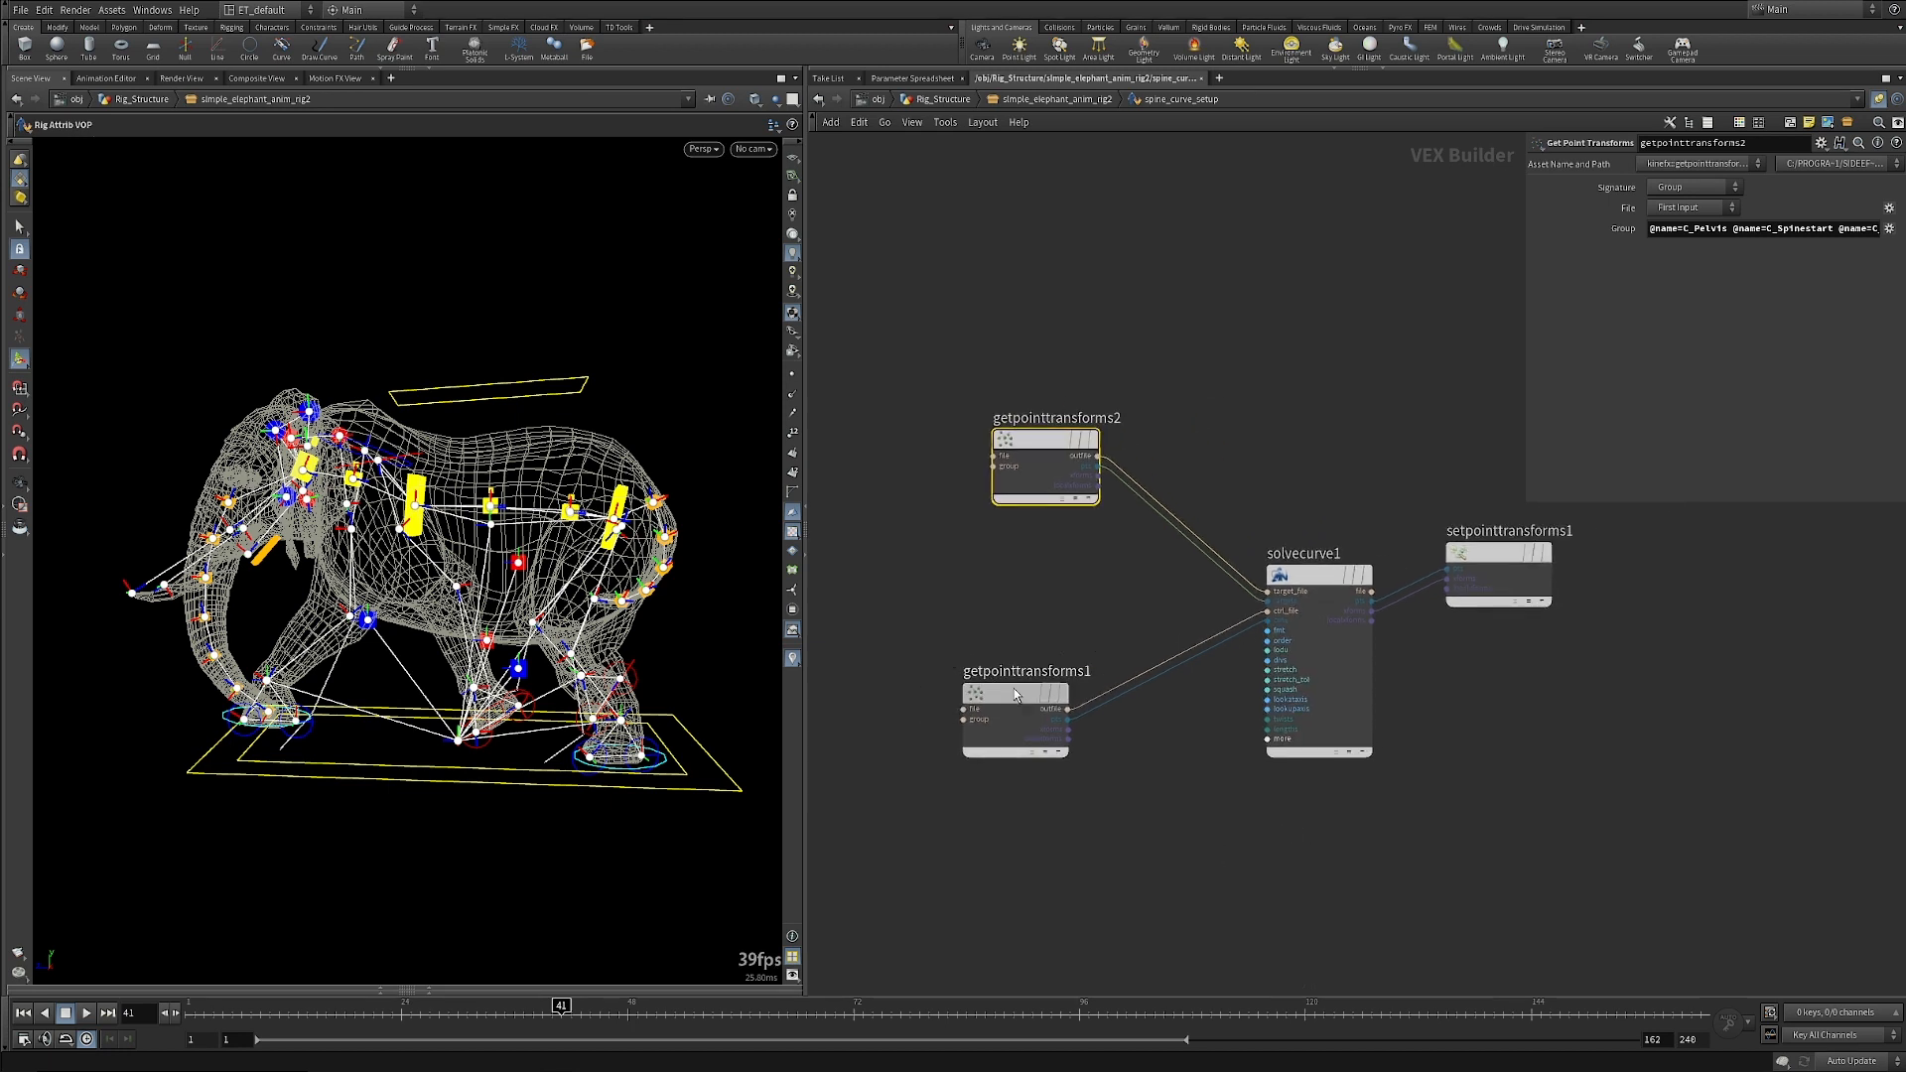
Examine solvecurve1 and the getpointtransforms1 node feeding its control points in spine_curve_setup, and return to the parent rig network.
left_click_drag(1012, 700, 1043, 701)
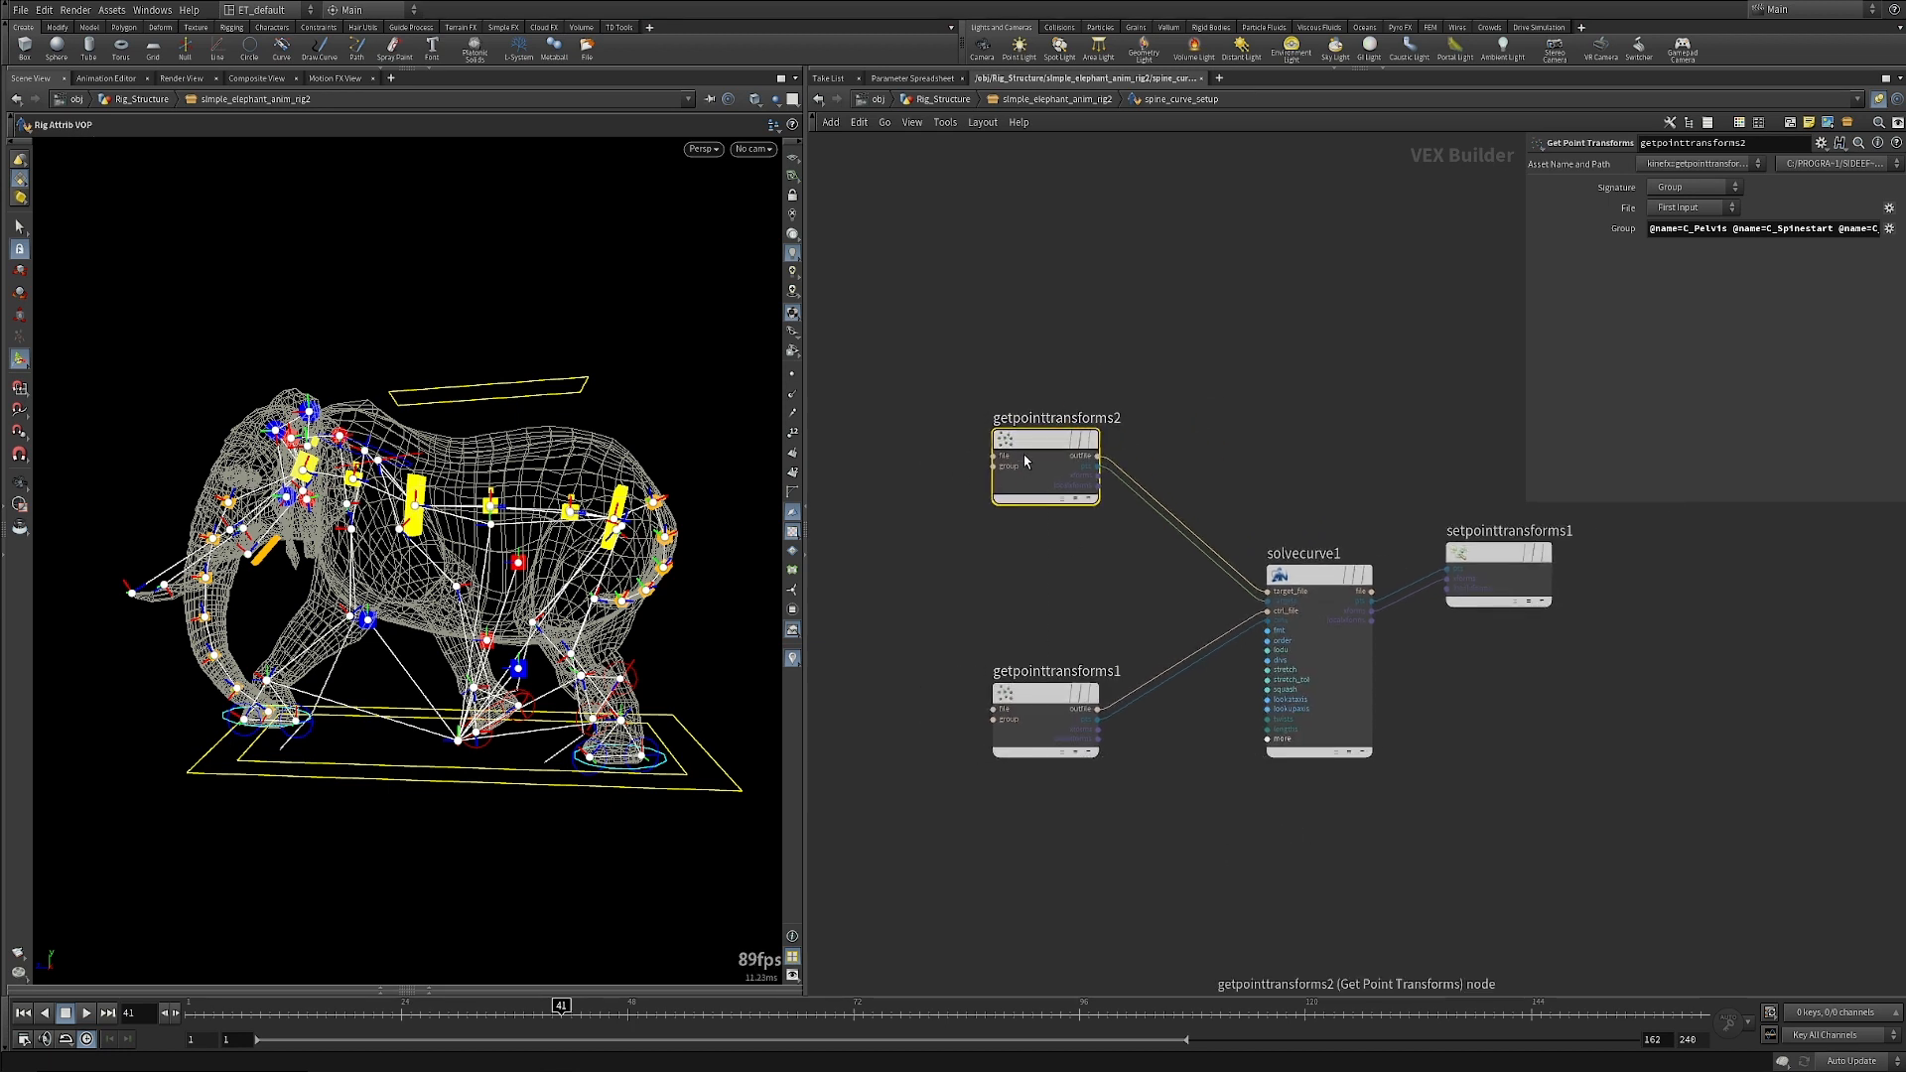
left_click(1311, 578)
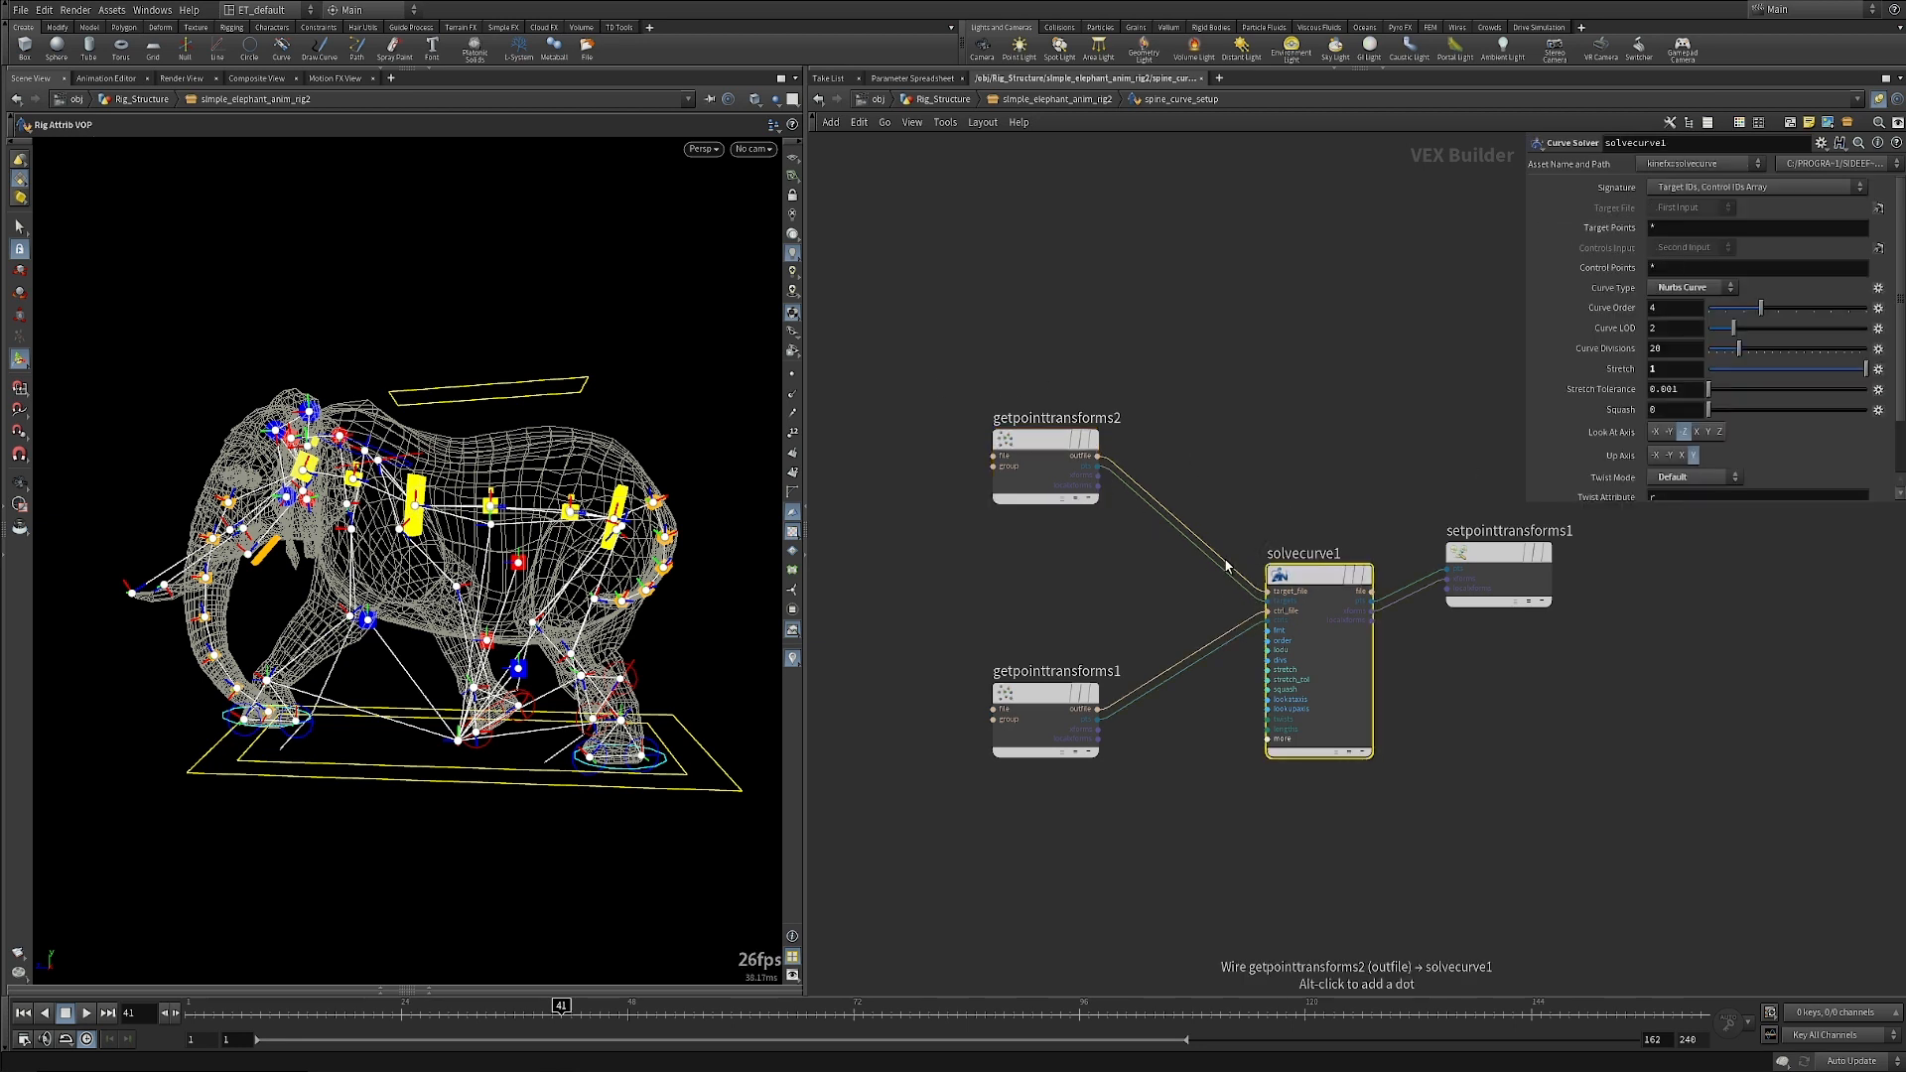
left_click(1032, 706)
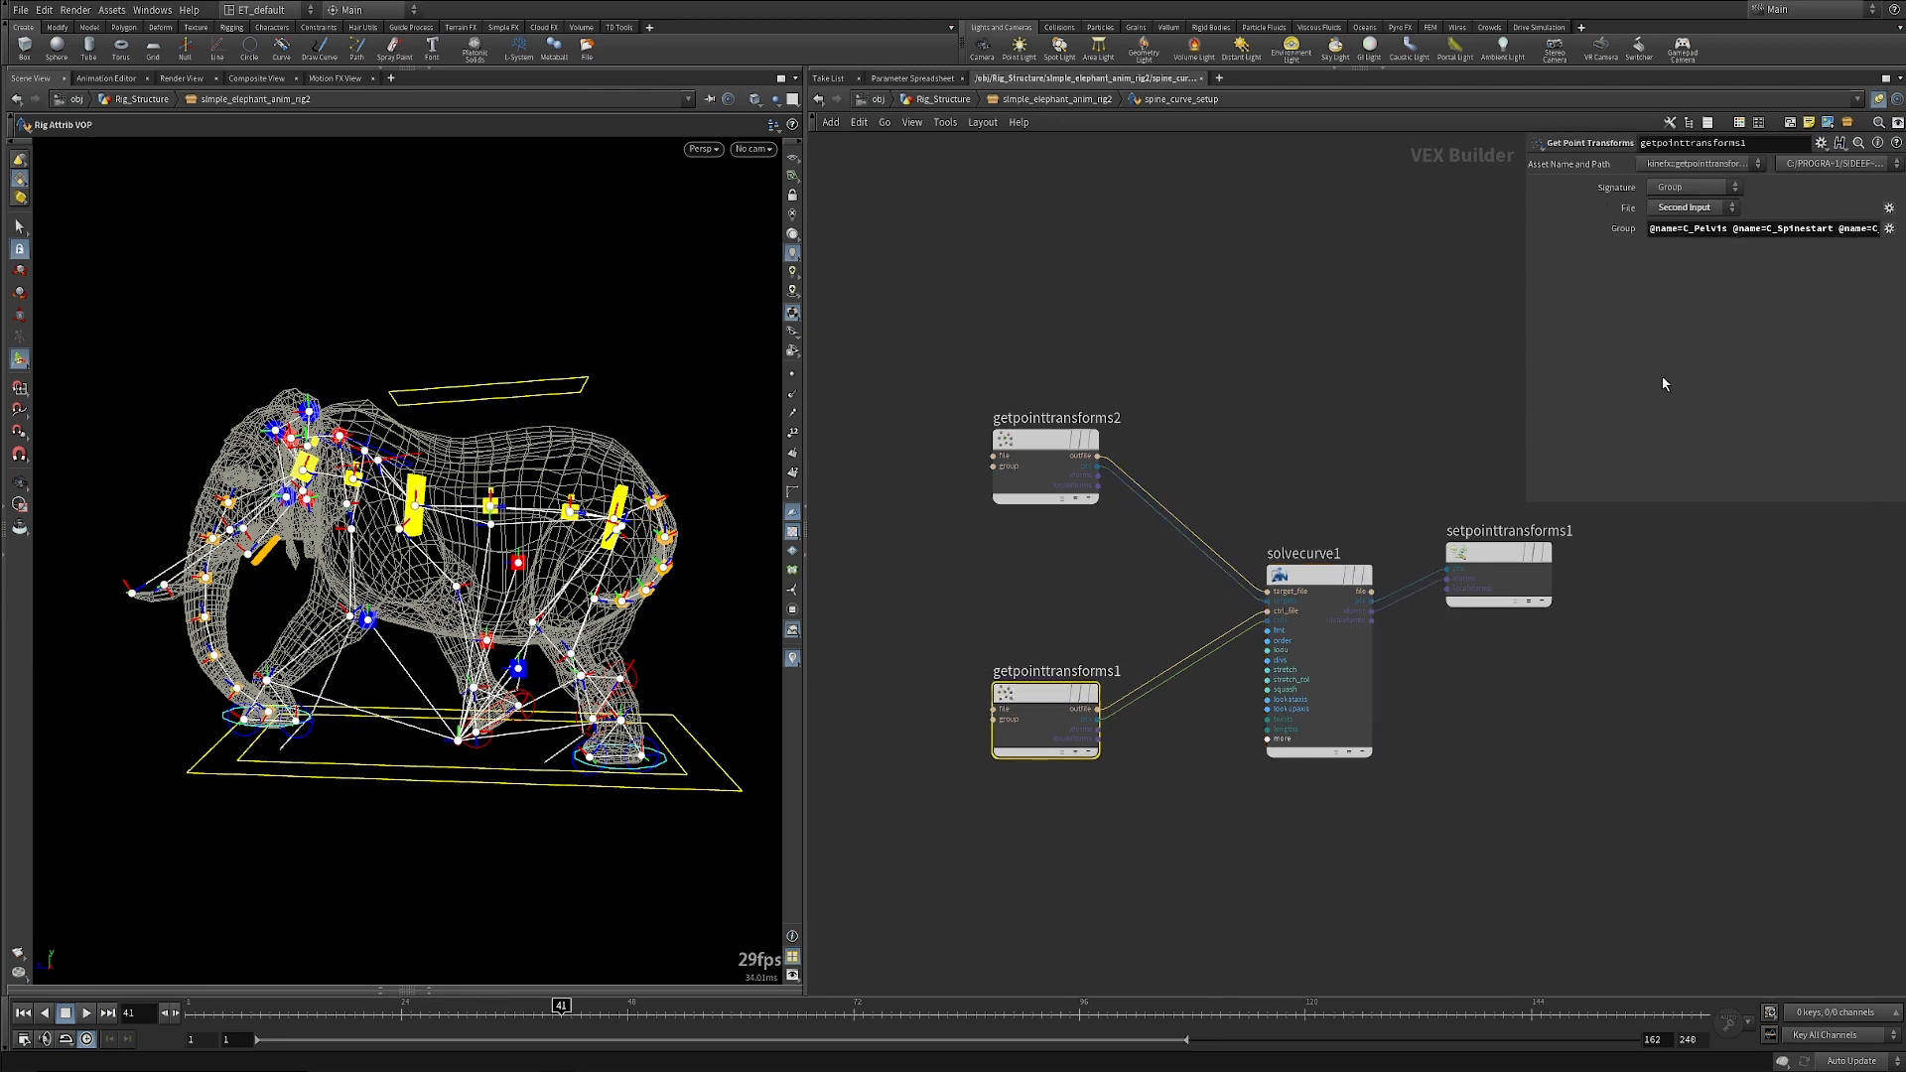
left_click(1310, 574)
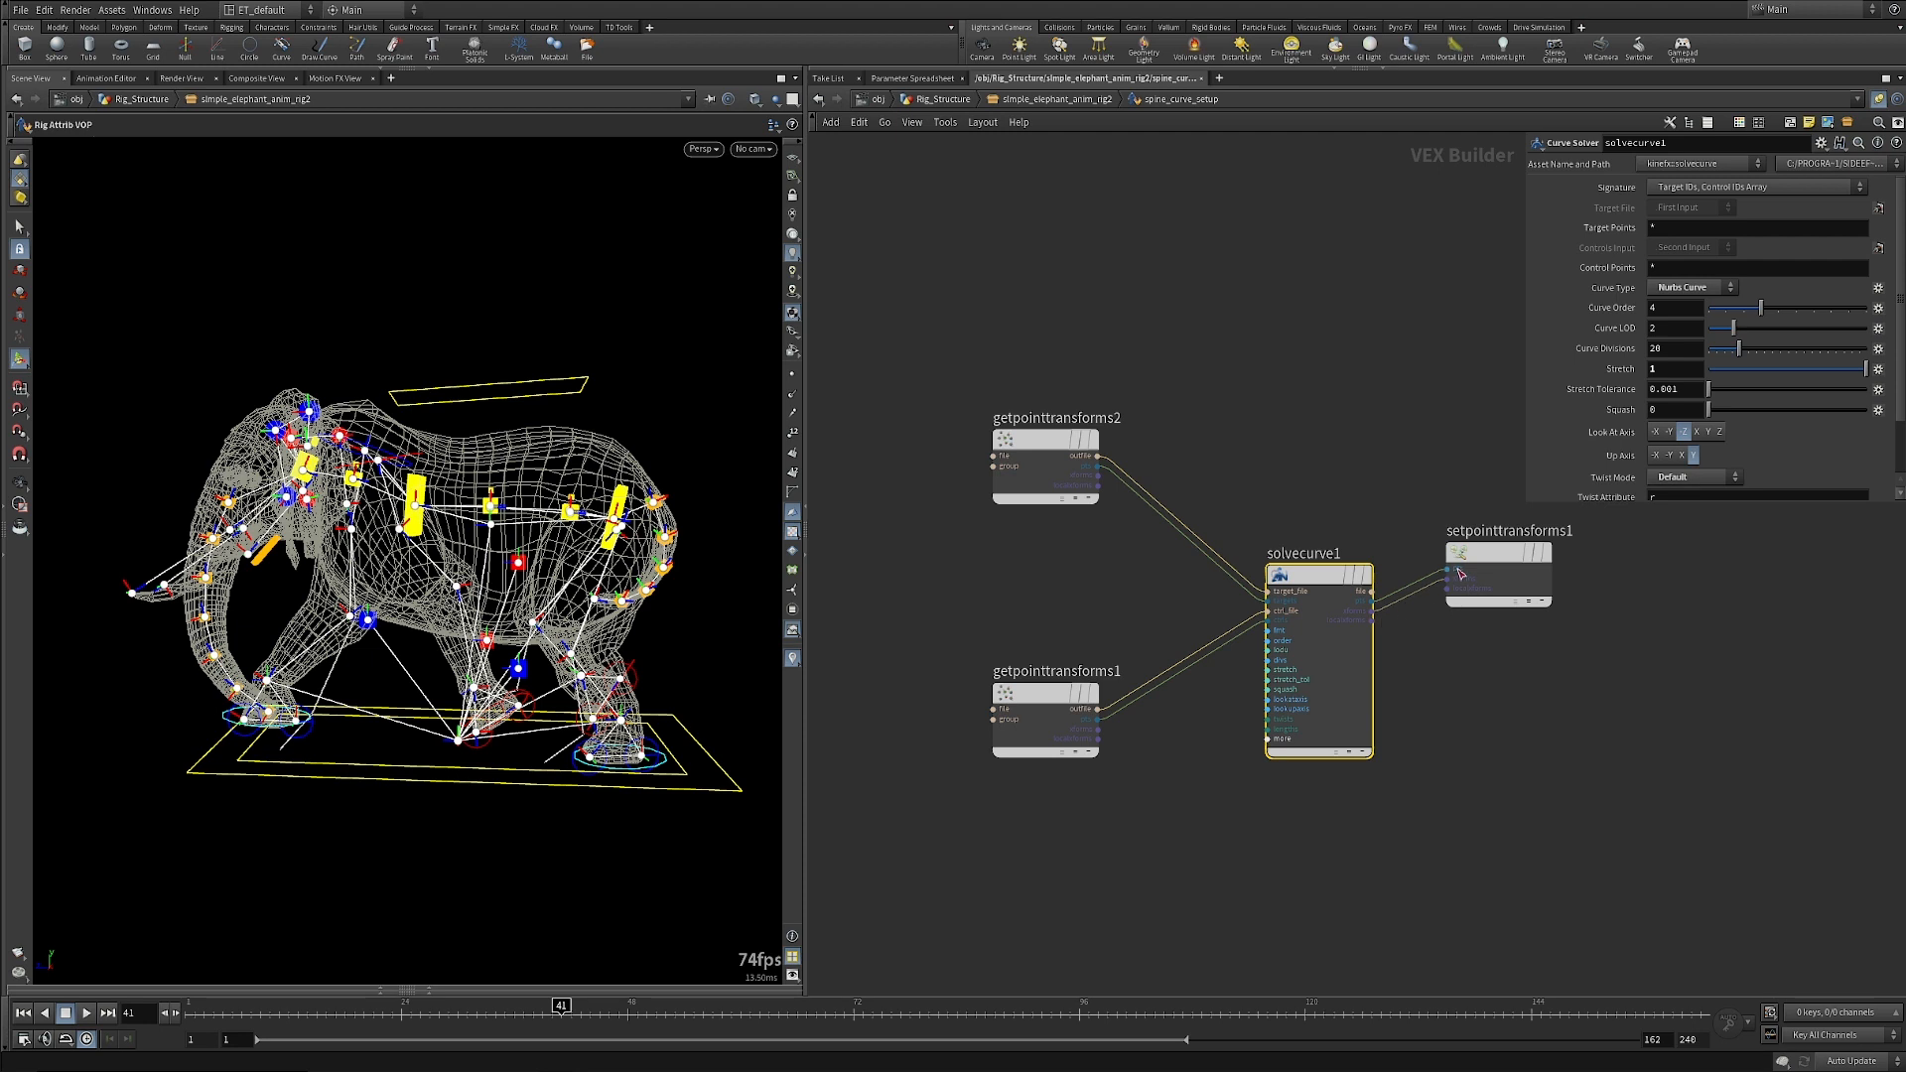
left_click(1489, 735)
key("u")
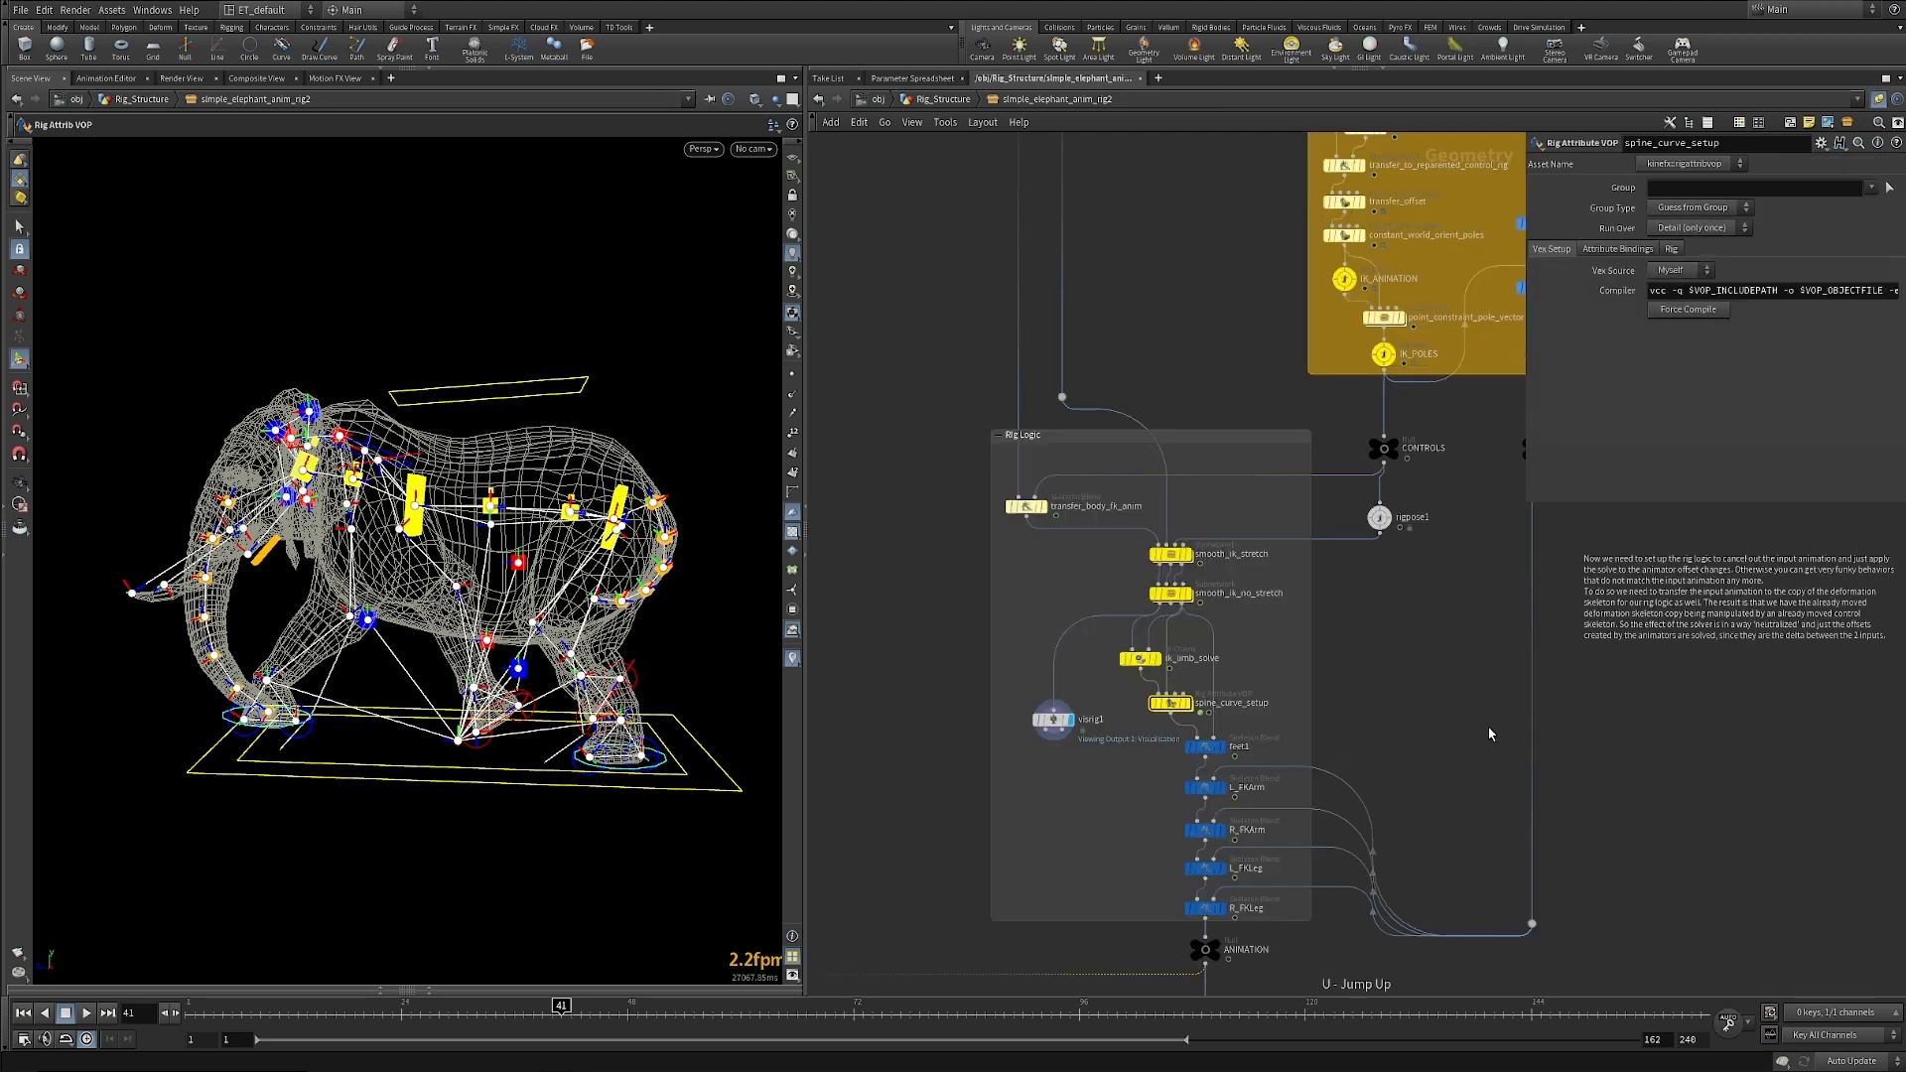
Wire spine_curve_setup into visrig1 and test the spine solve by moving C_Spinemid in rigpose1 to a translation of about 0.080, -0.006, 0.039.
left_click_drag(1053, 719, 1087, 782)
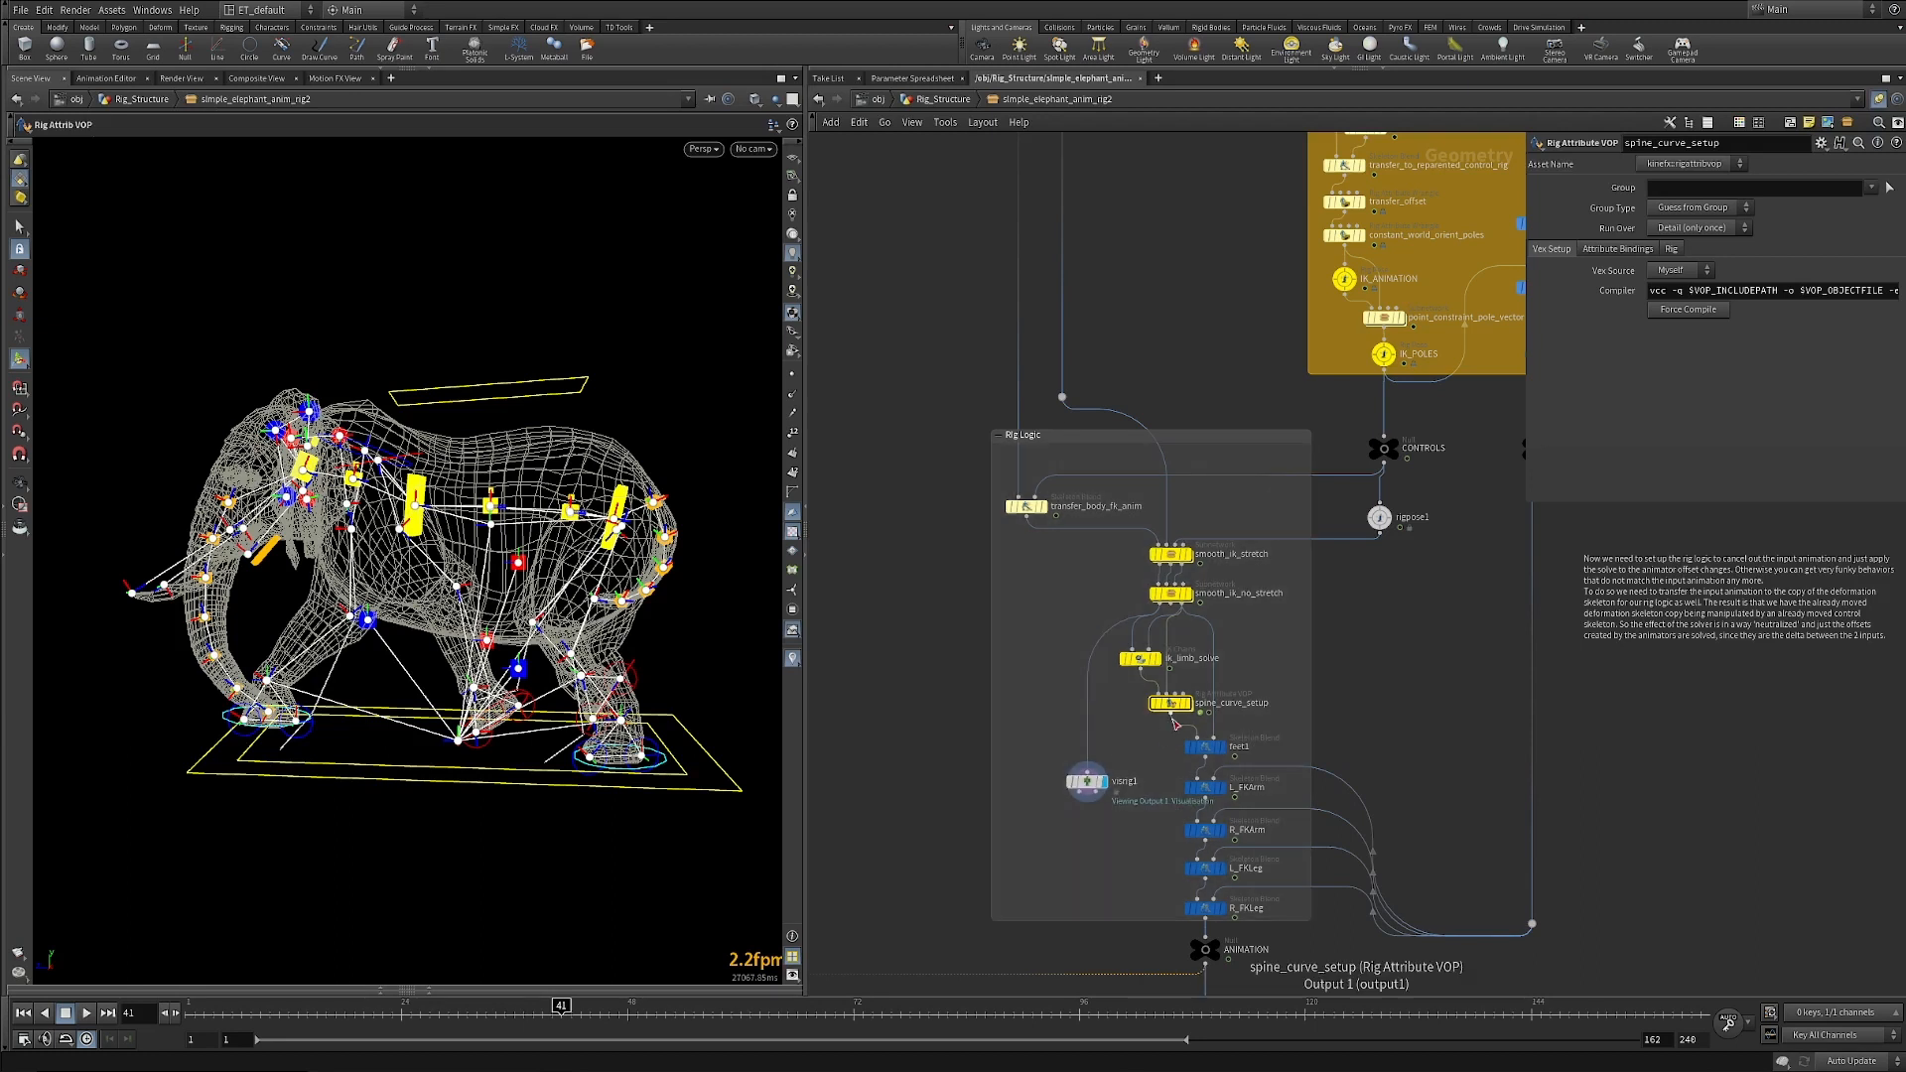
left_click_drag(1176, 724, 1087, 767)
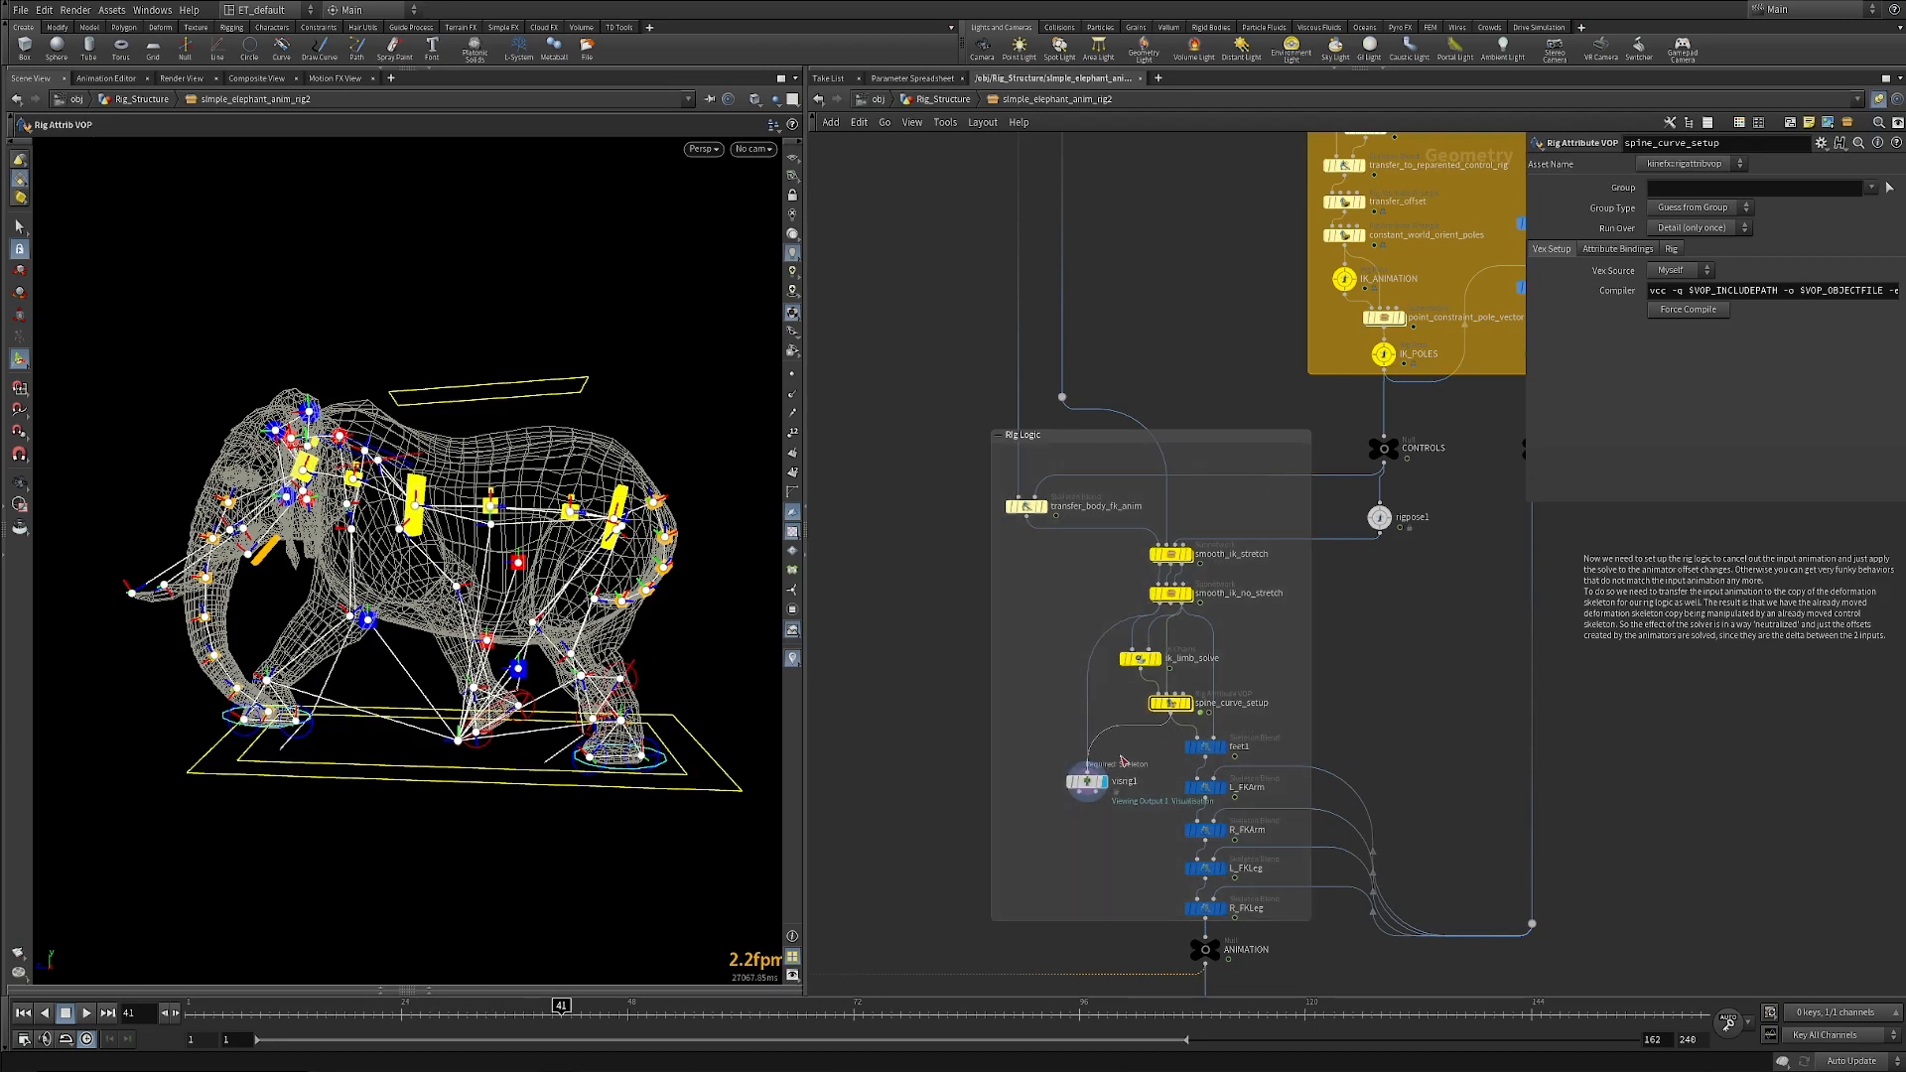
left_click(1379, 517)
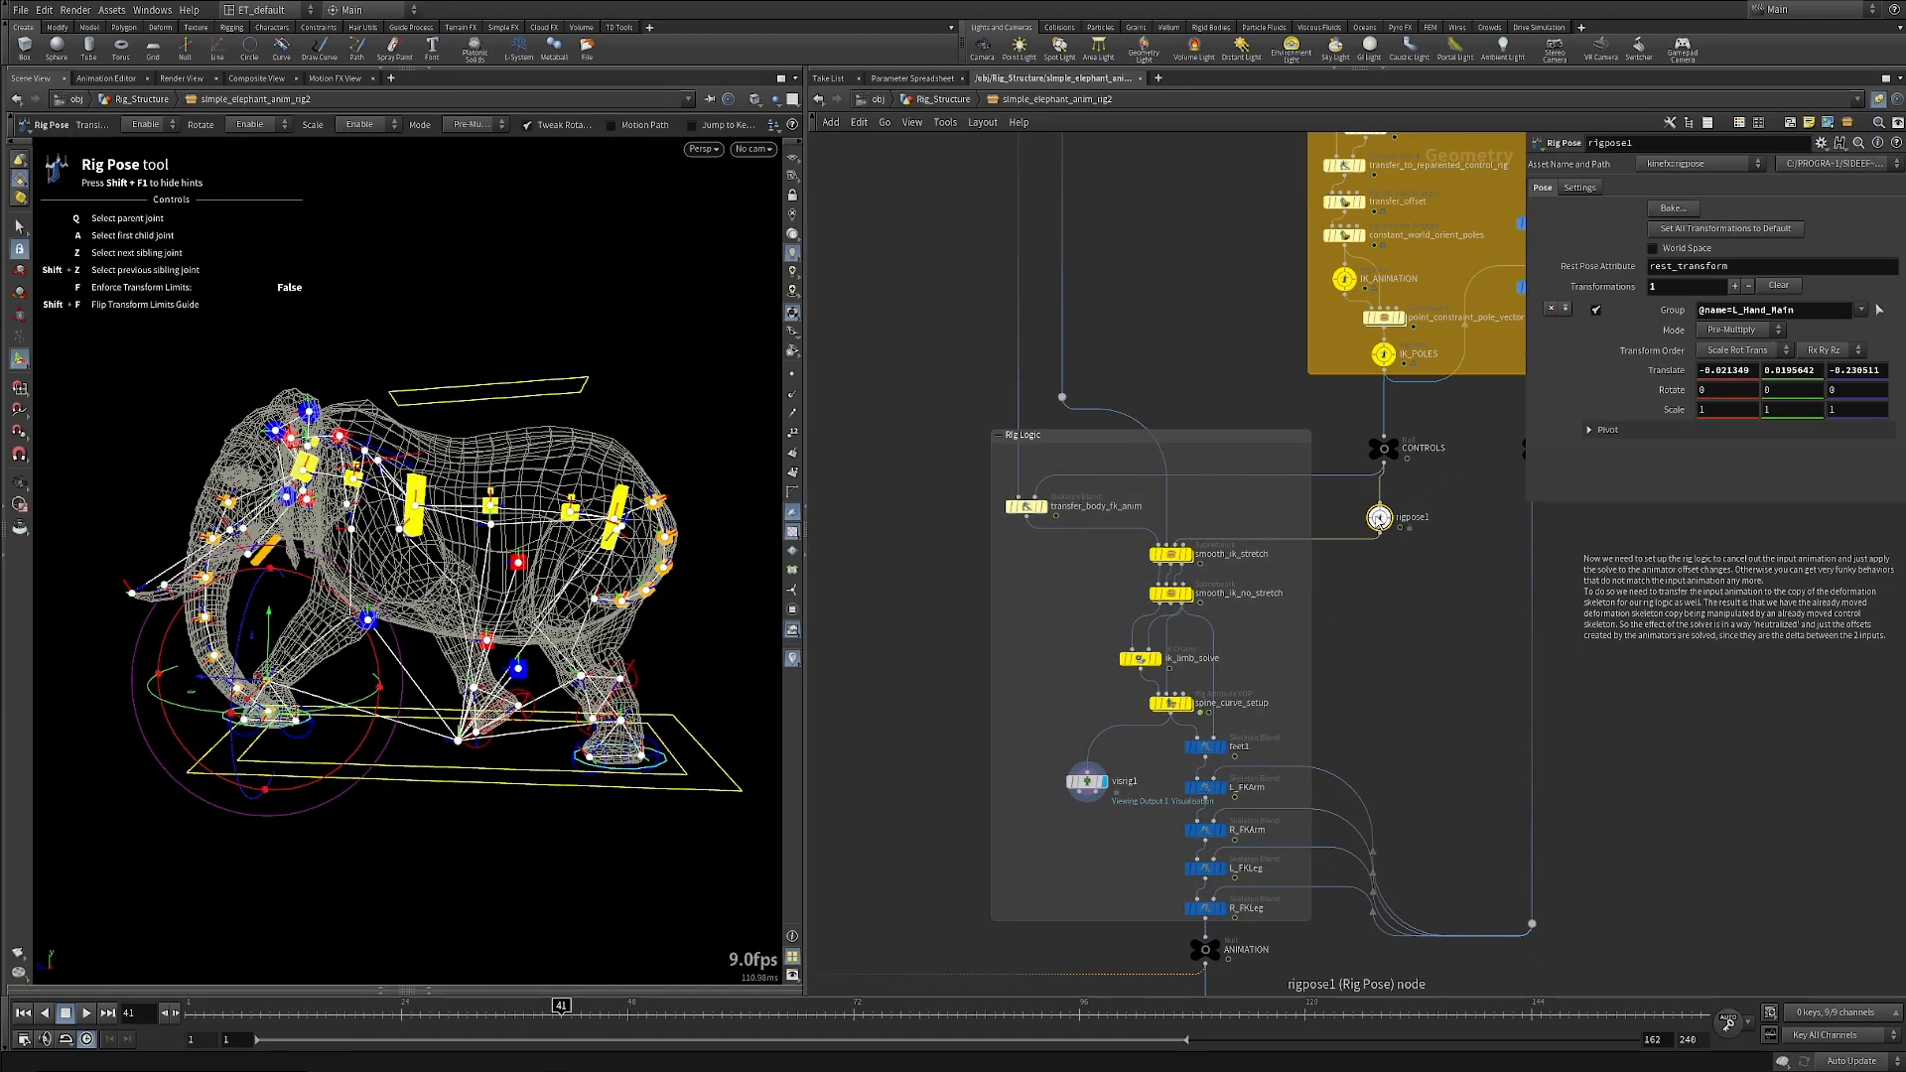
left_click(490, 508)
left_click_drag(420, 541, 512, 475)
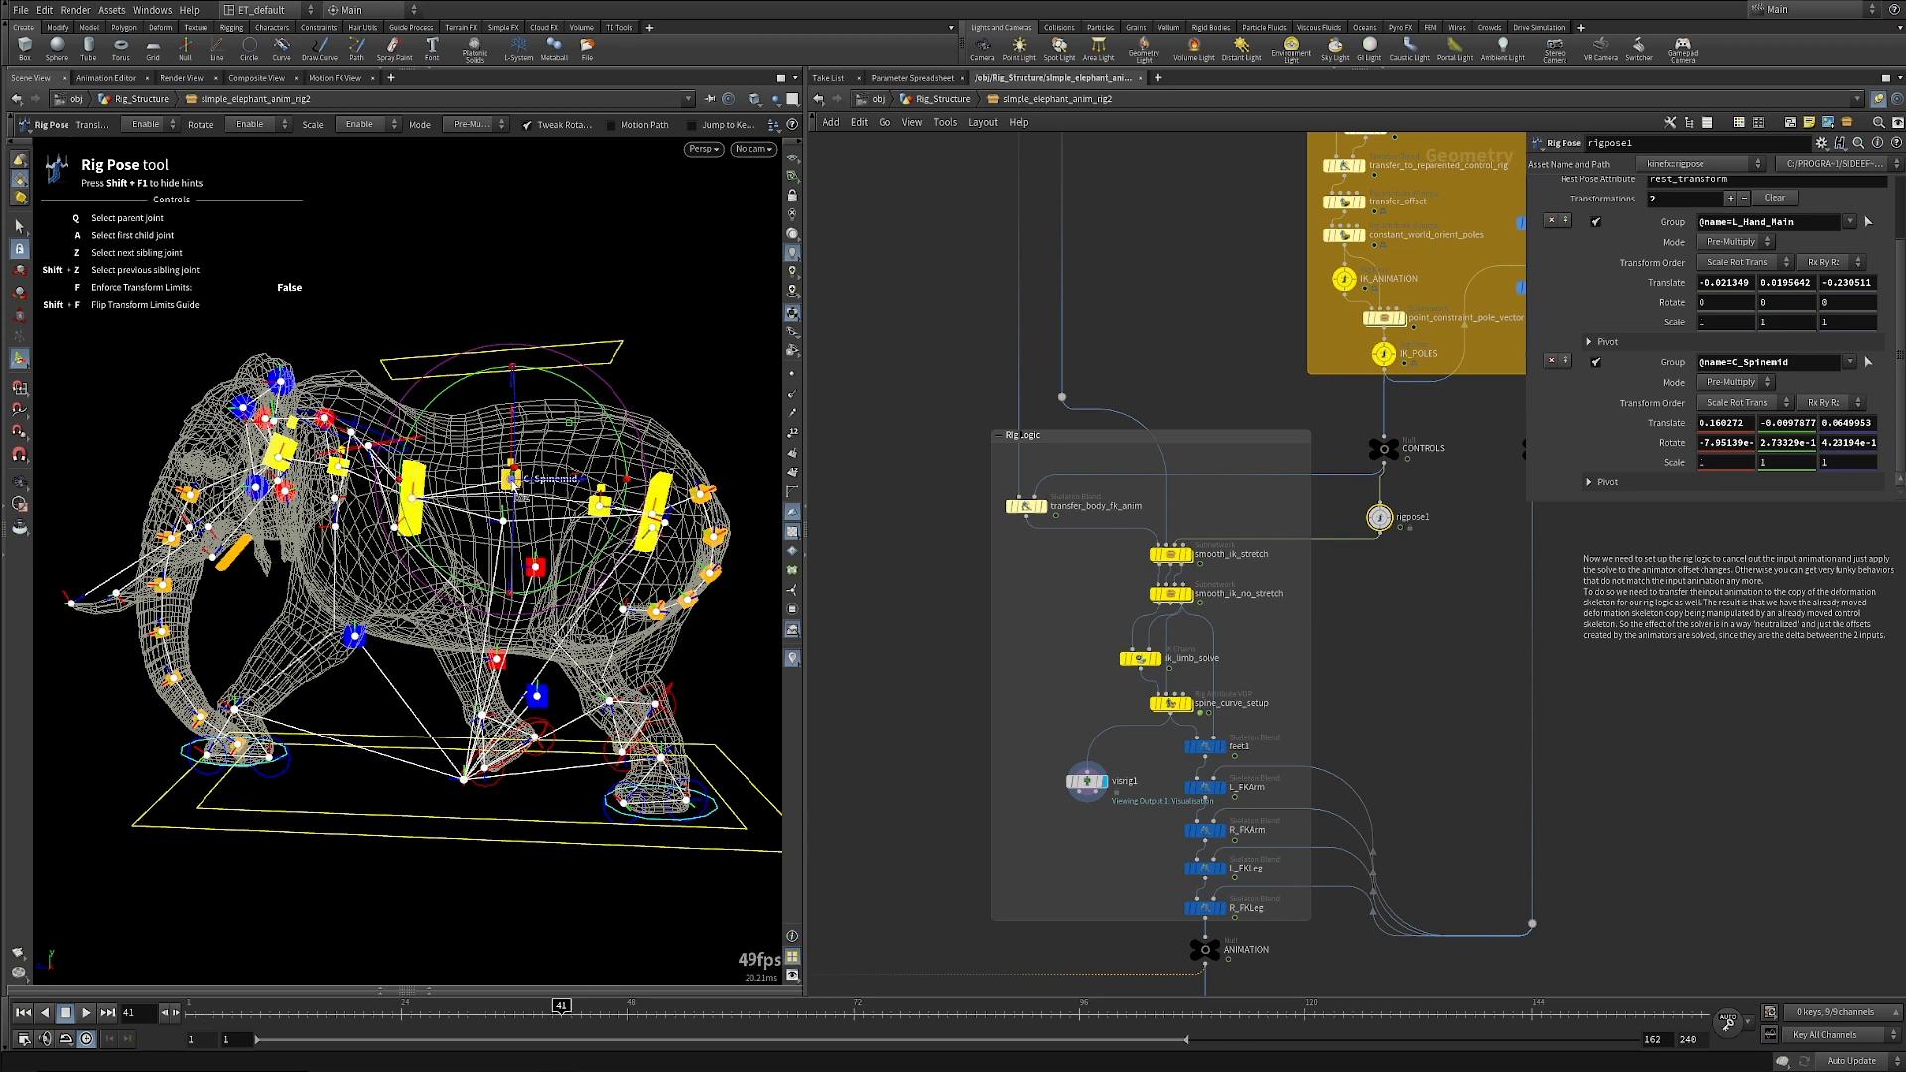
left_click_drag(509, 512, 510, 489)
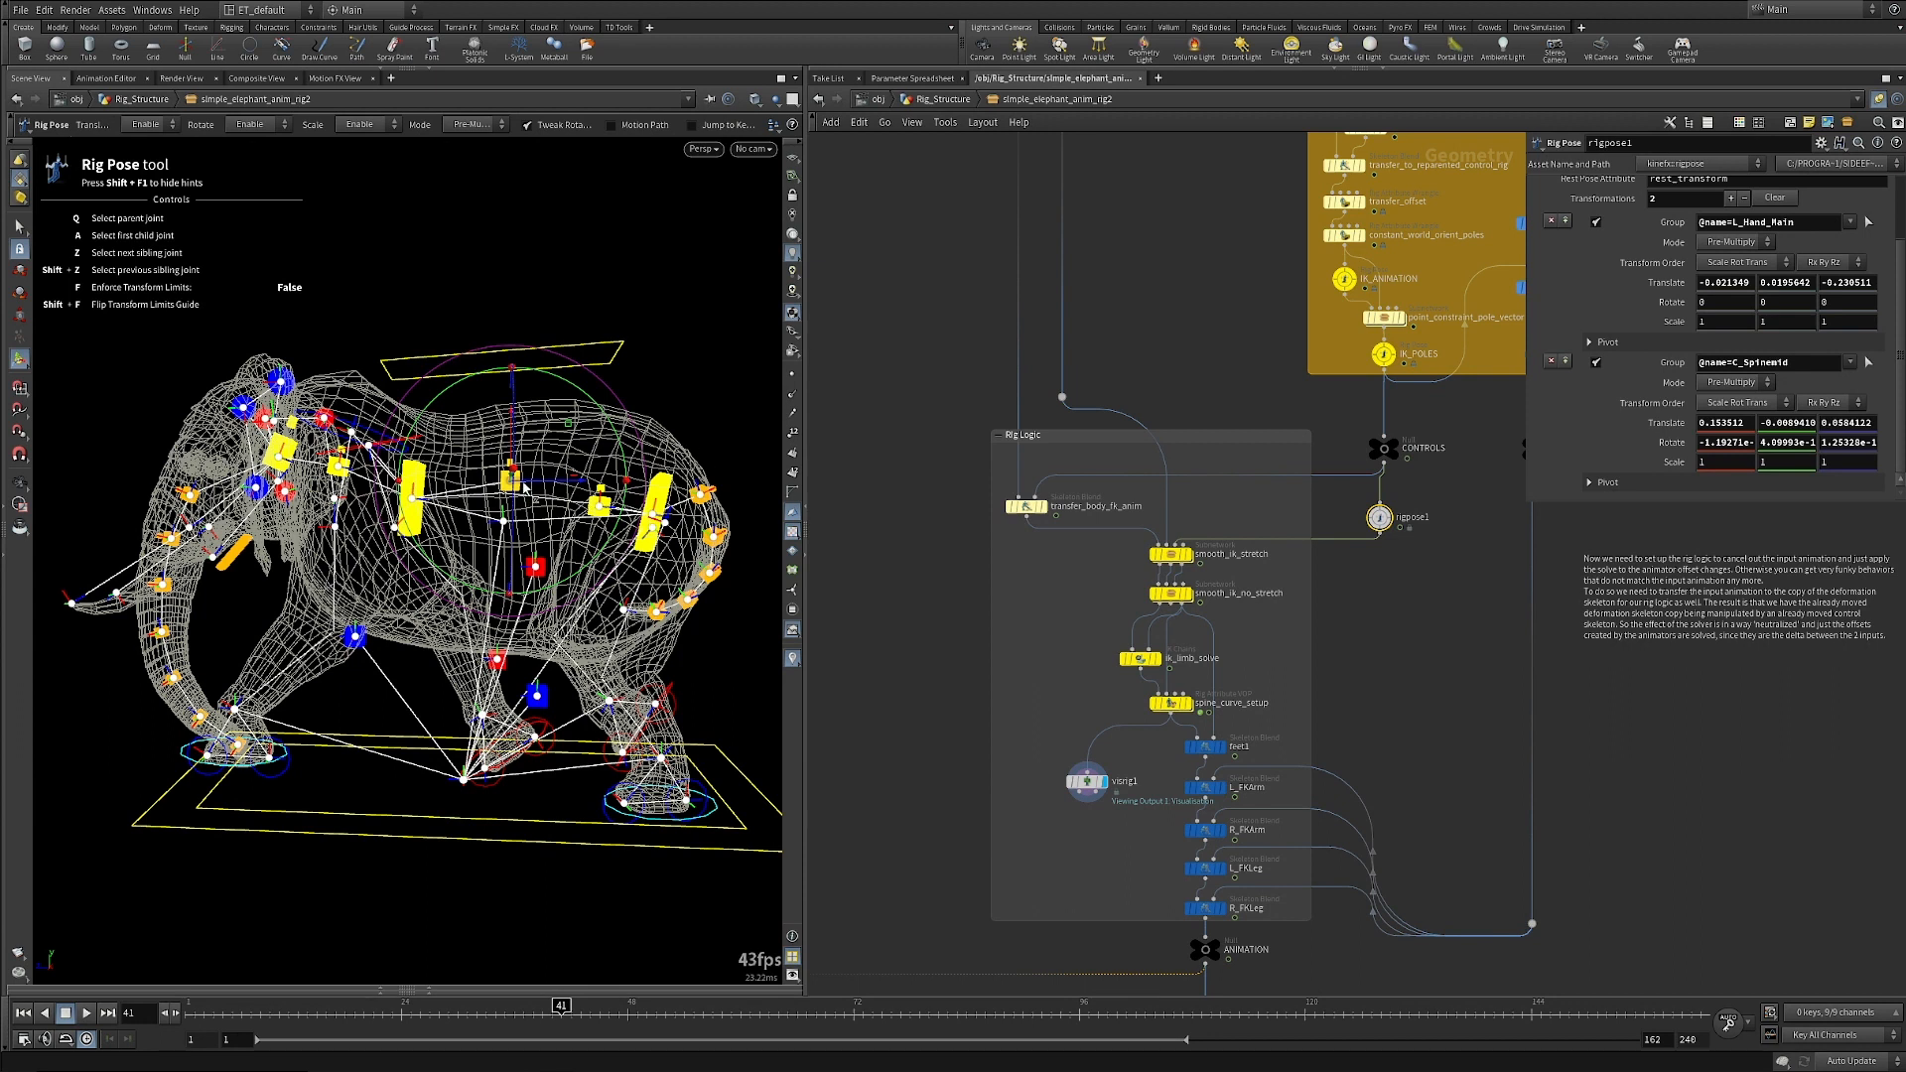
left_click_drag(505, 484, 509, 488)
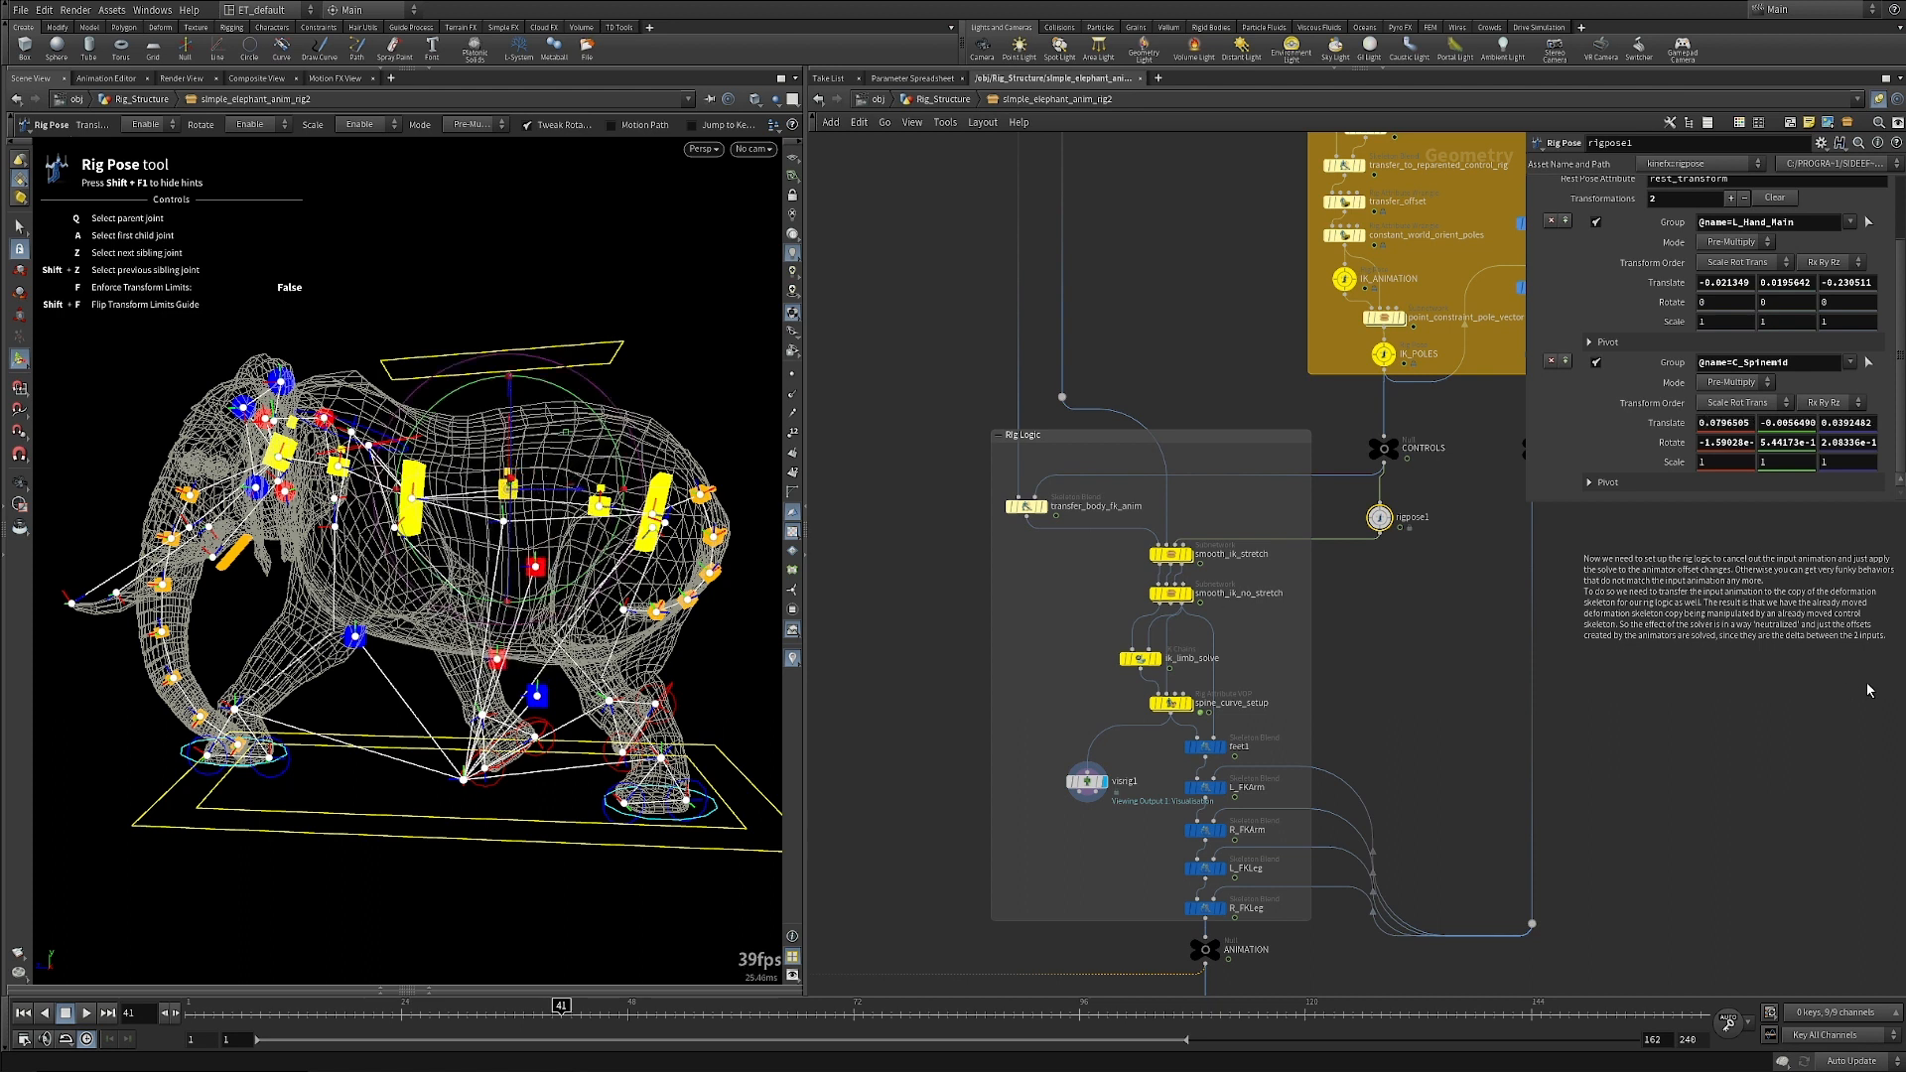
Display the L_FKArm skeleton blend and compare it with the left arm's FK Blend parameter on simple_elephant_anim_rig2.
middle_click_drag(1094, 953, 1098, 860)
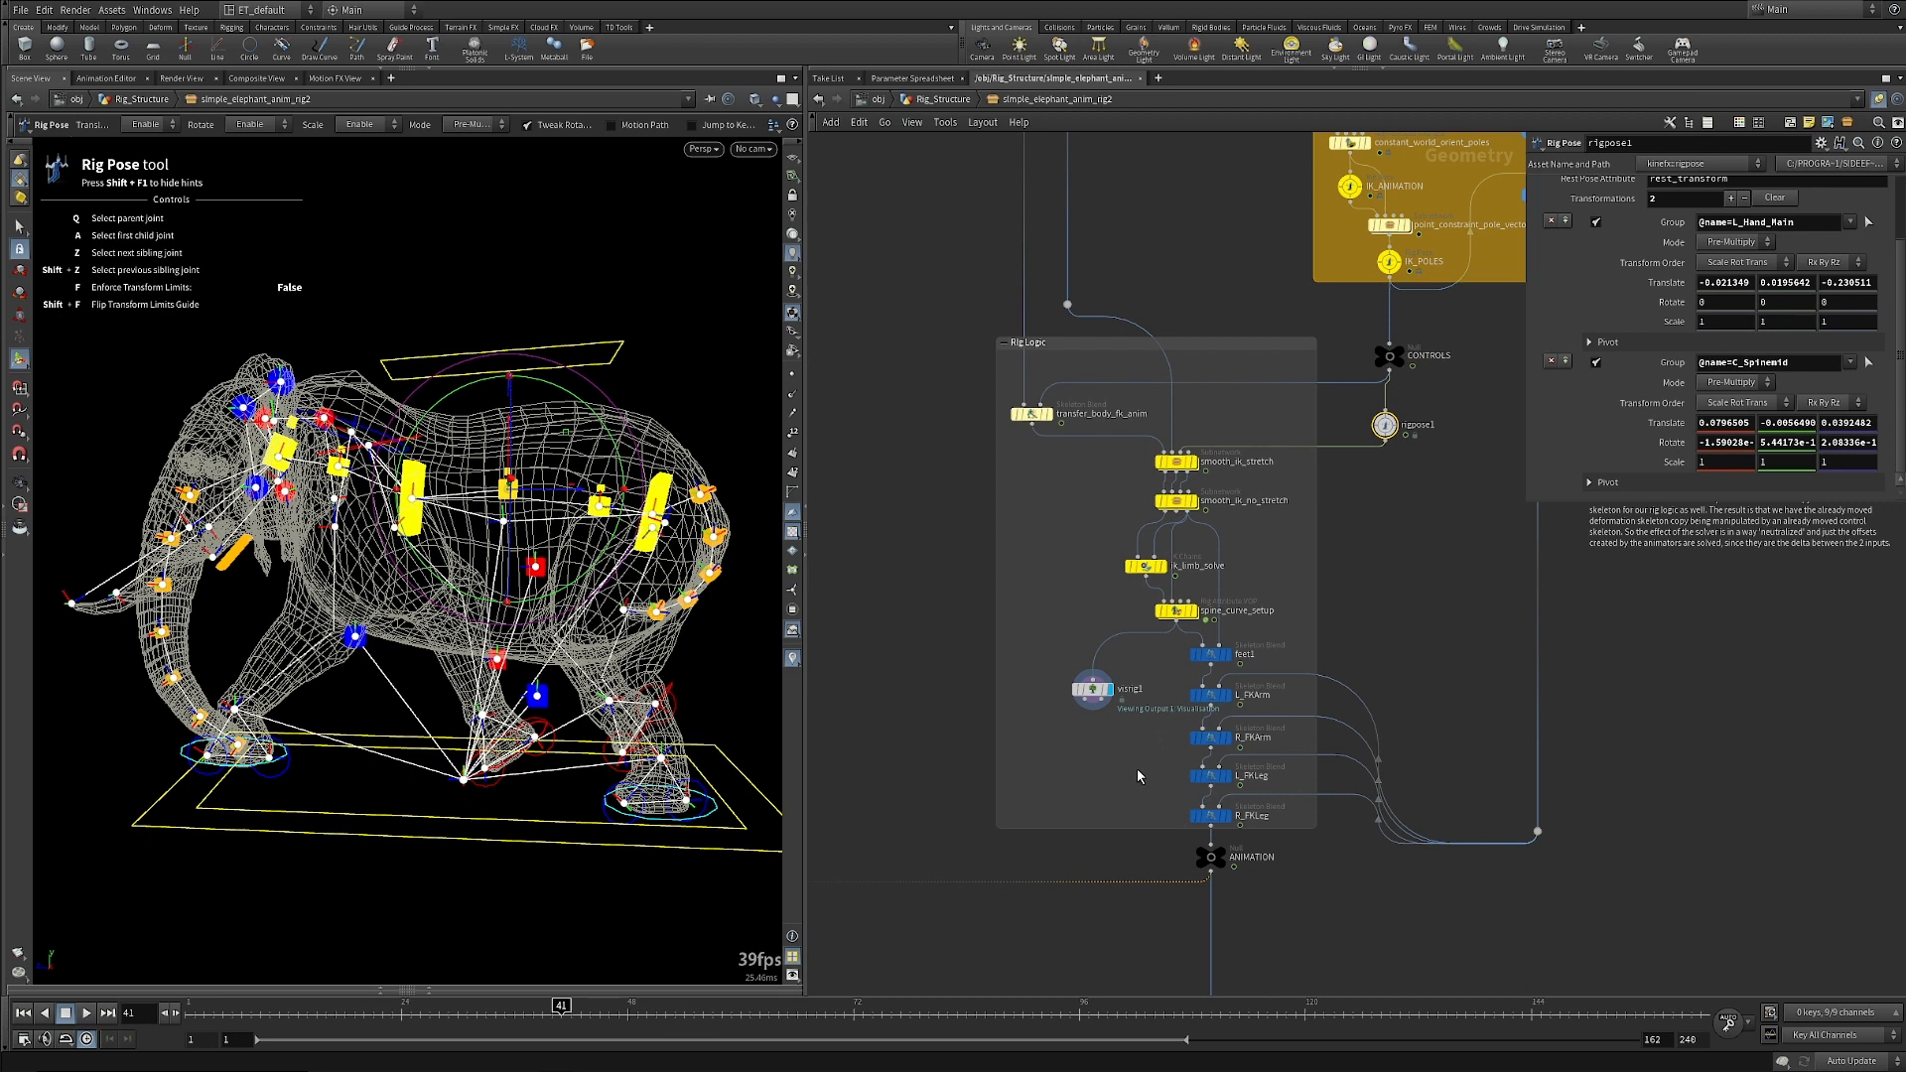
scroll(1137, 776, "up", 2)
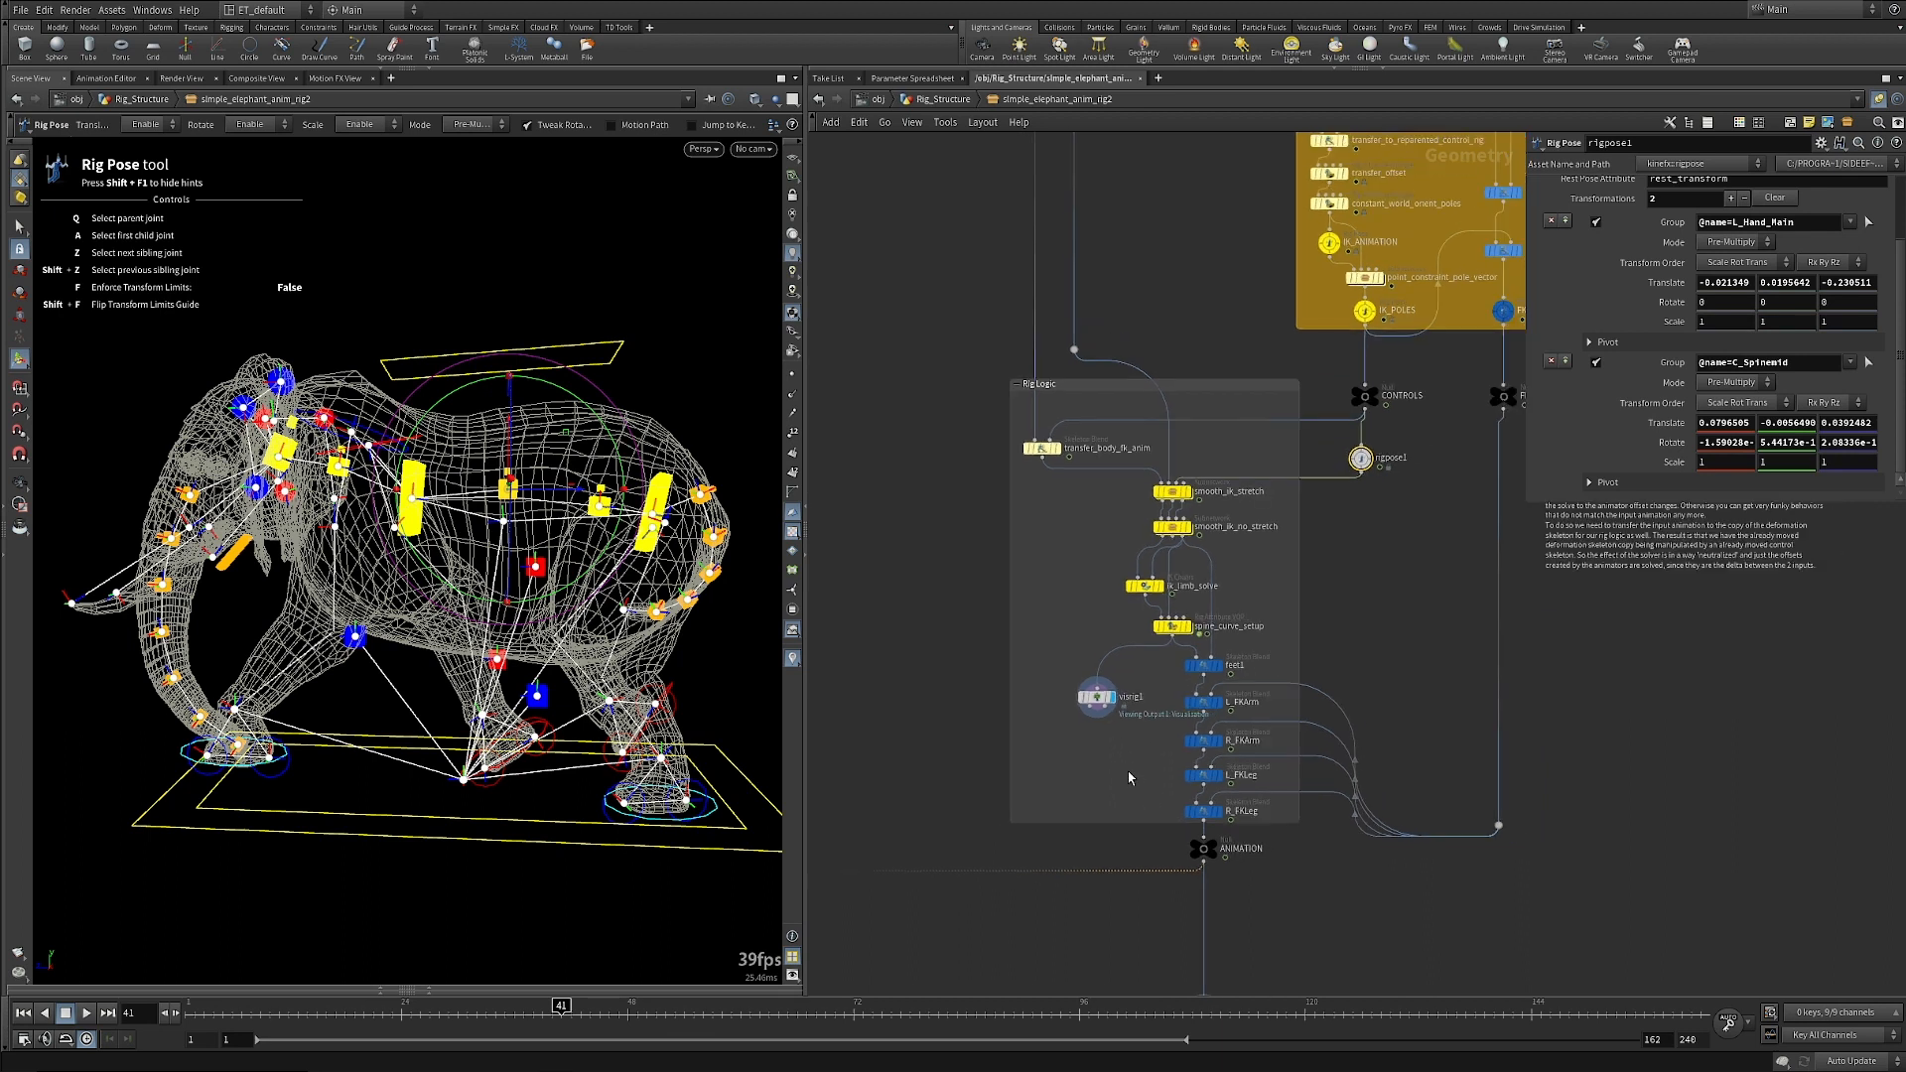
left_click(1217, 695)
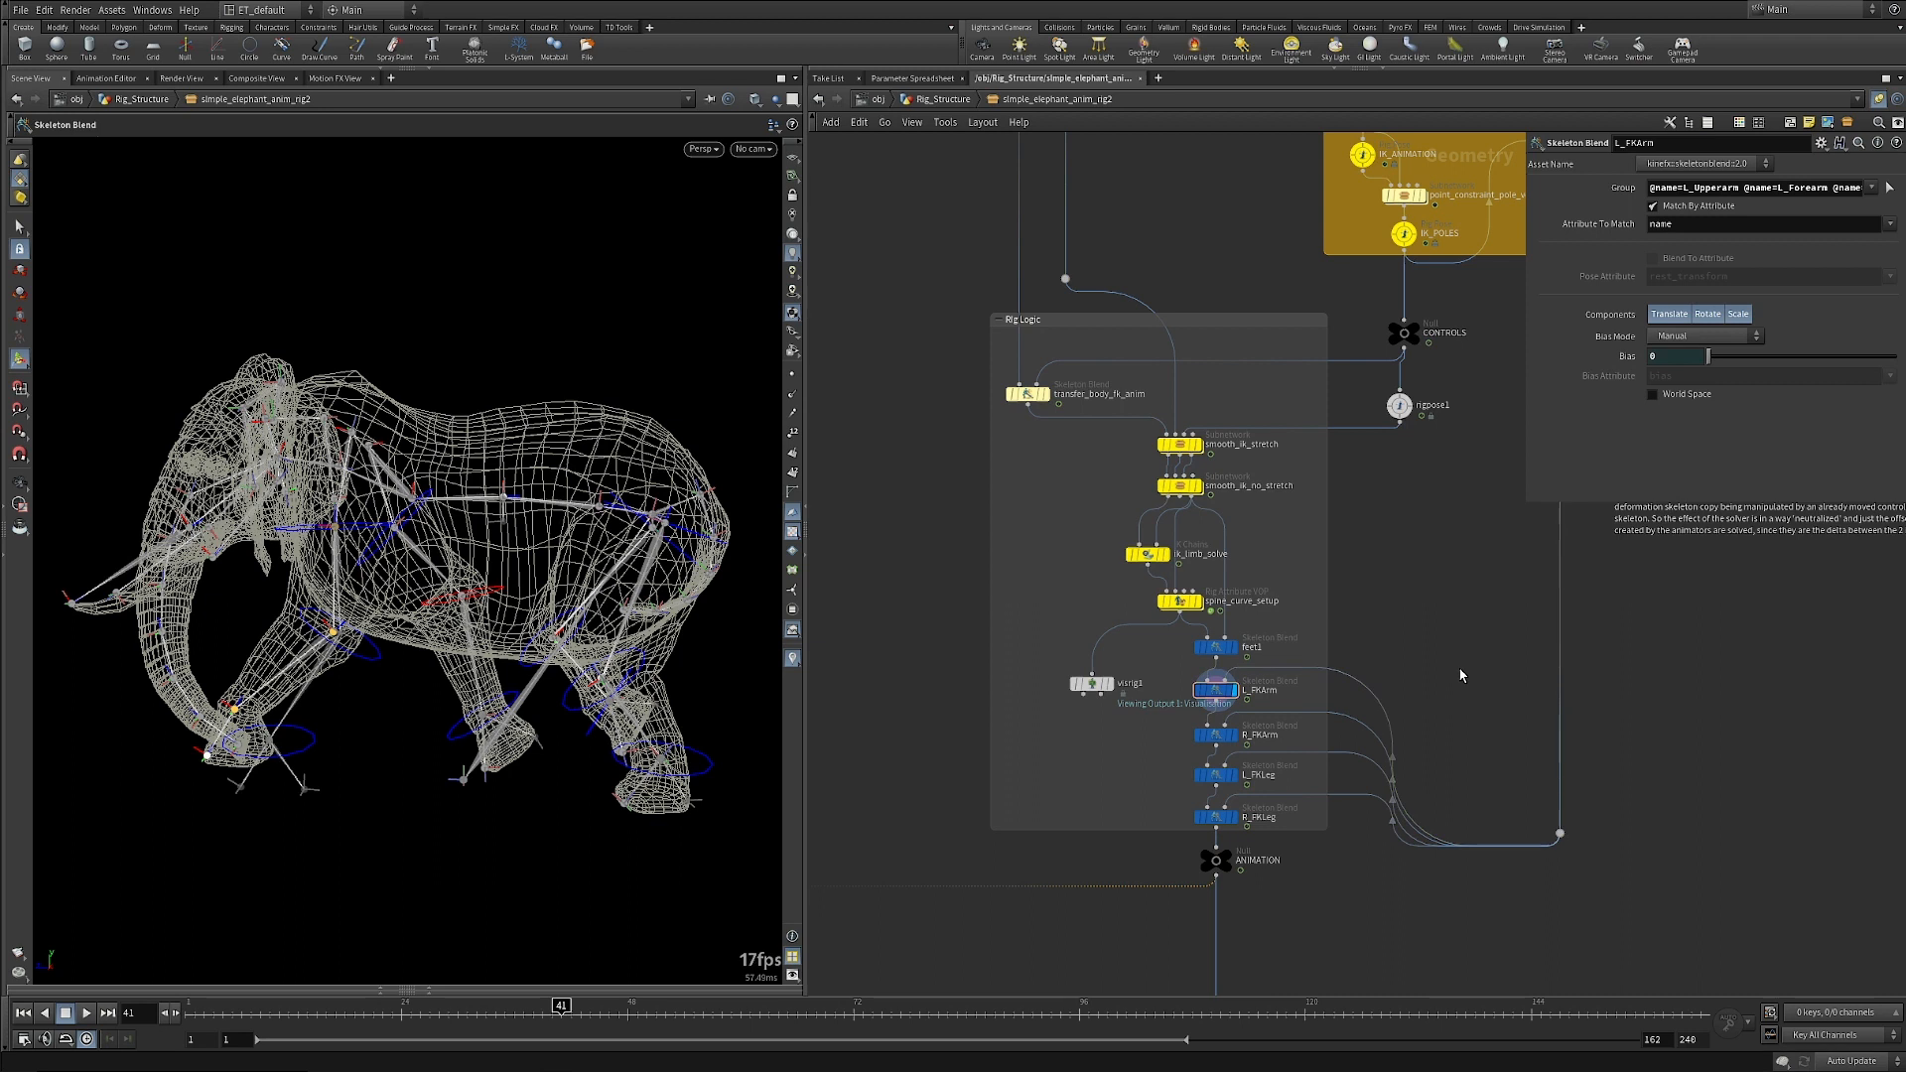
key("u")
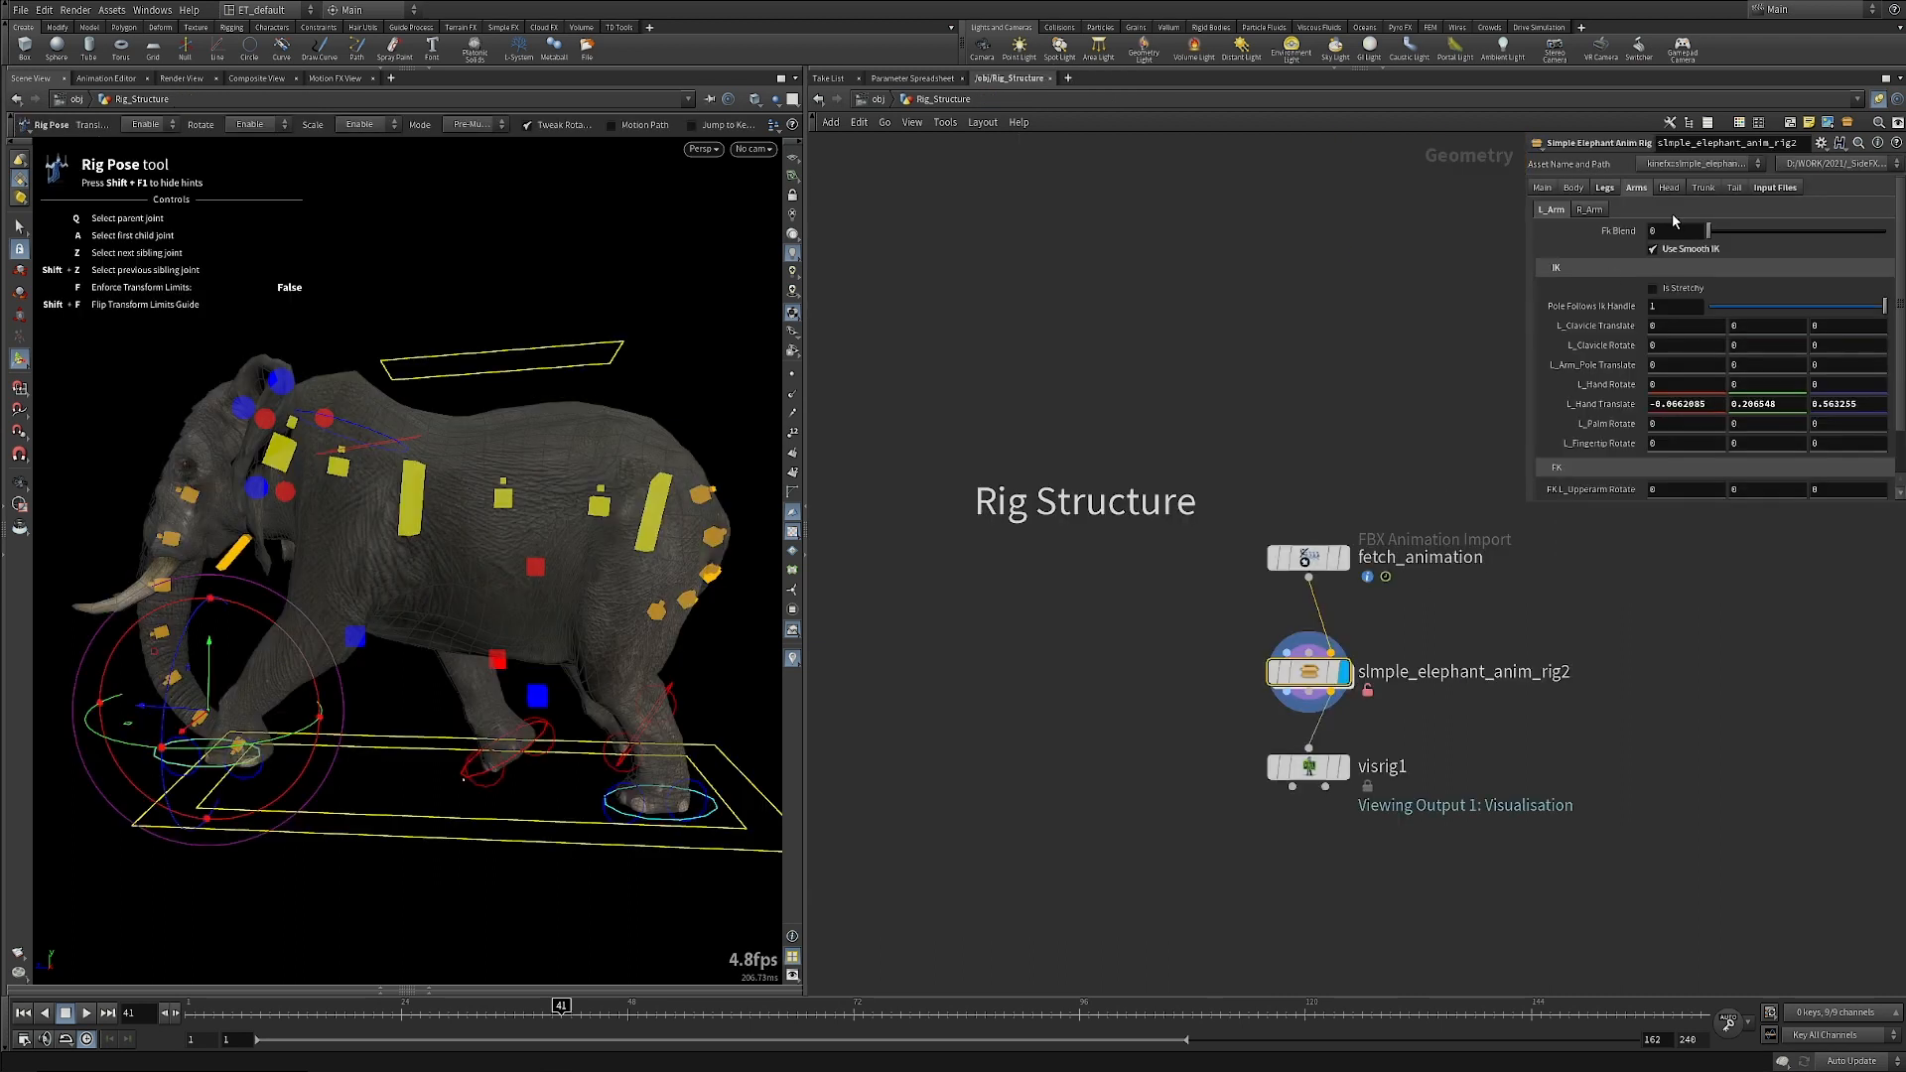
double_click(1307, 672)
left_click(1213, 692)
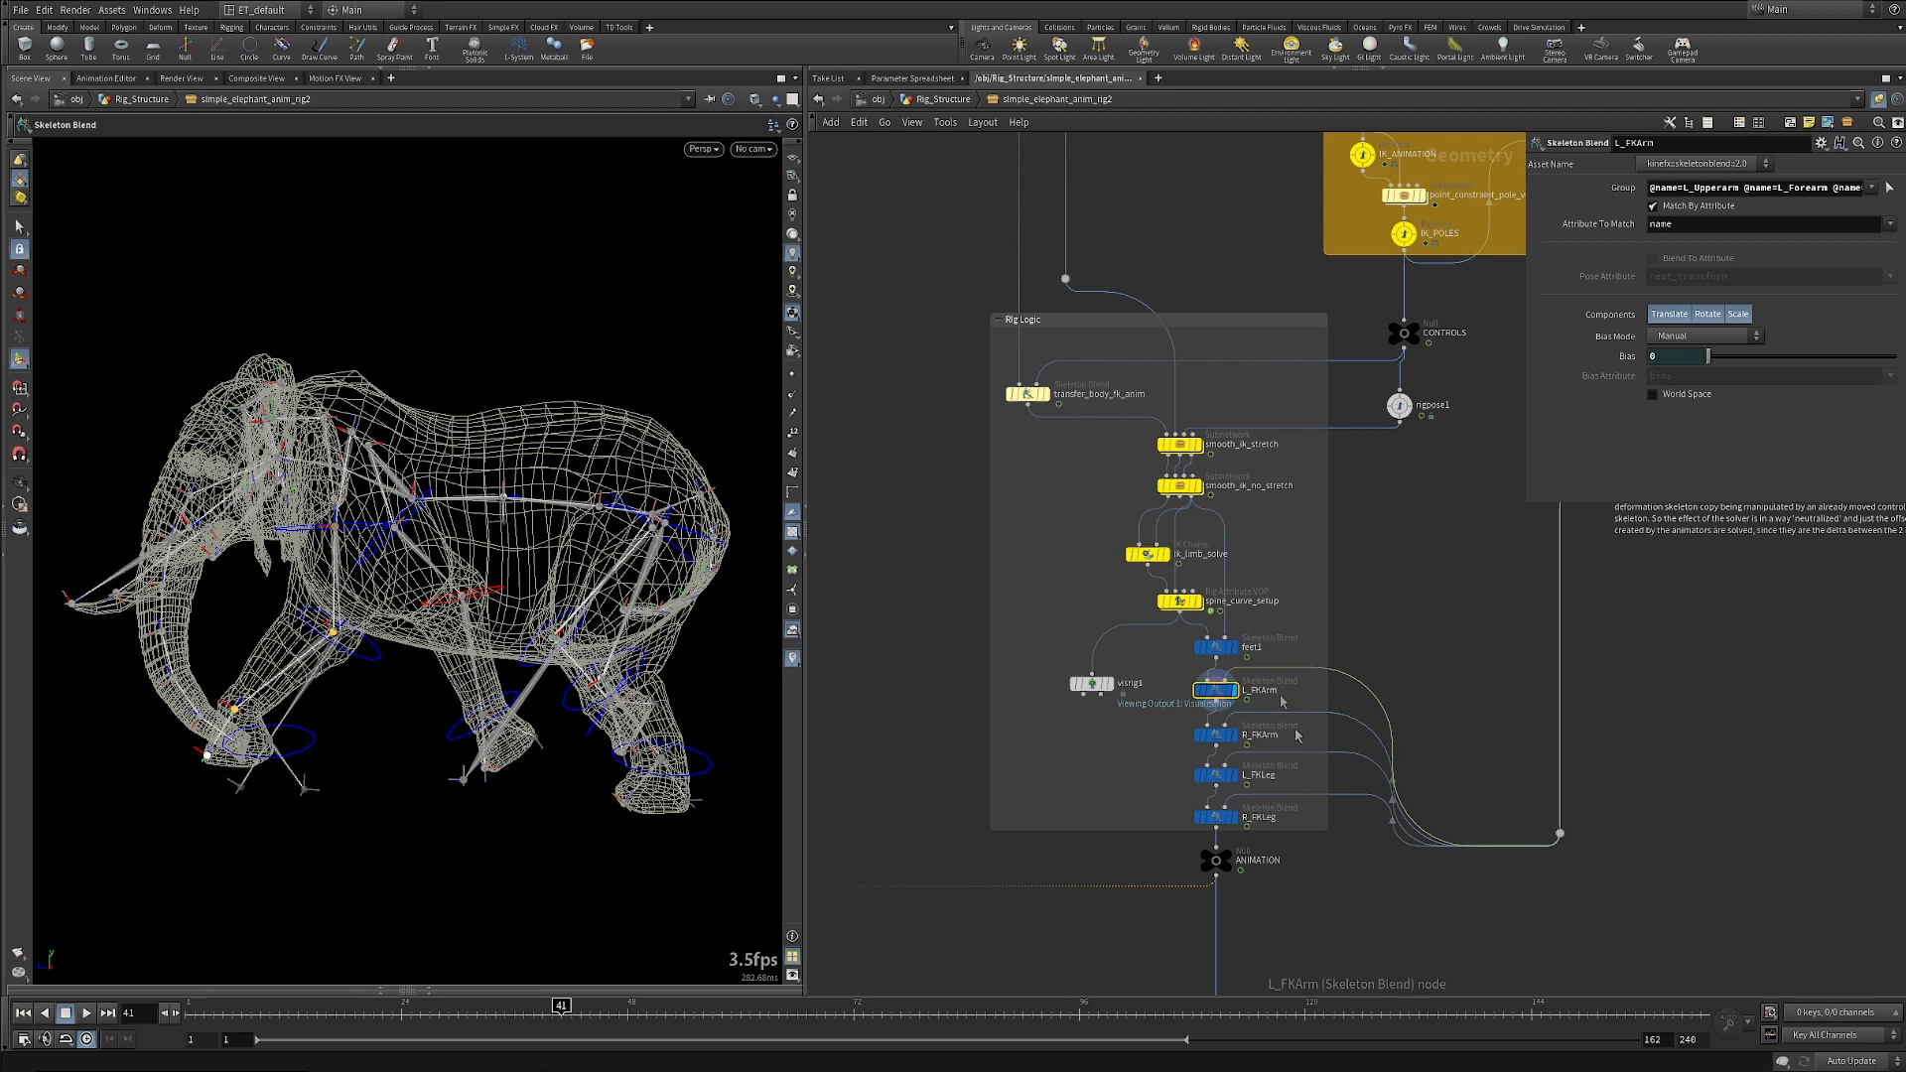
Examine the joint groups and bias of the R_FKArm and R_FKLeg skeleton blends, finishing on L_FKArm.
left_click(1216, 737)
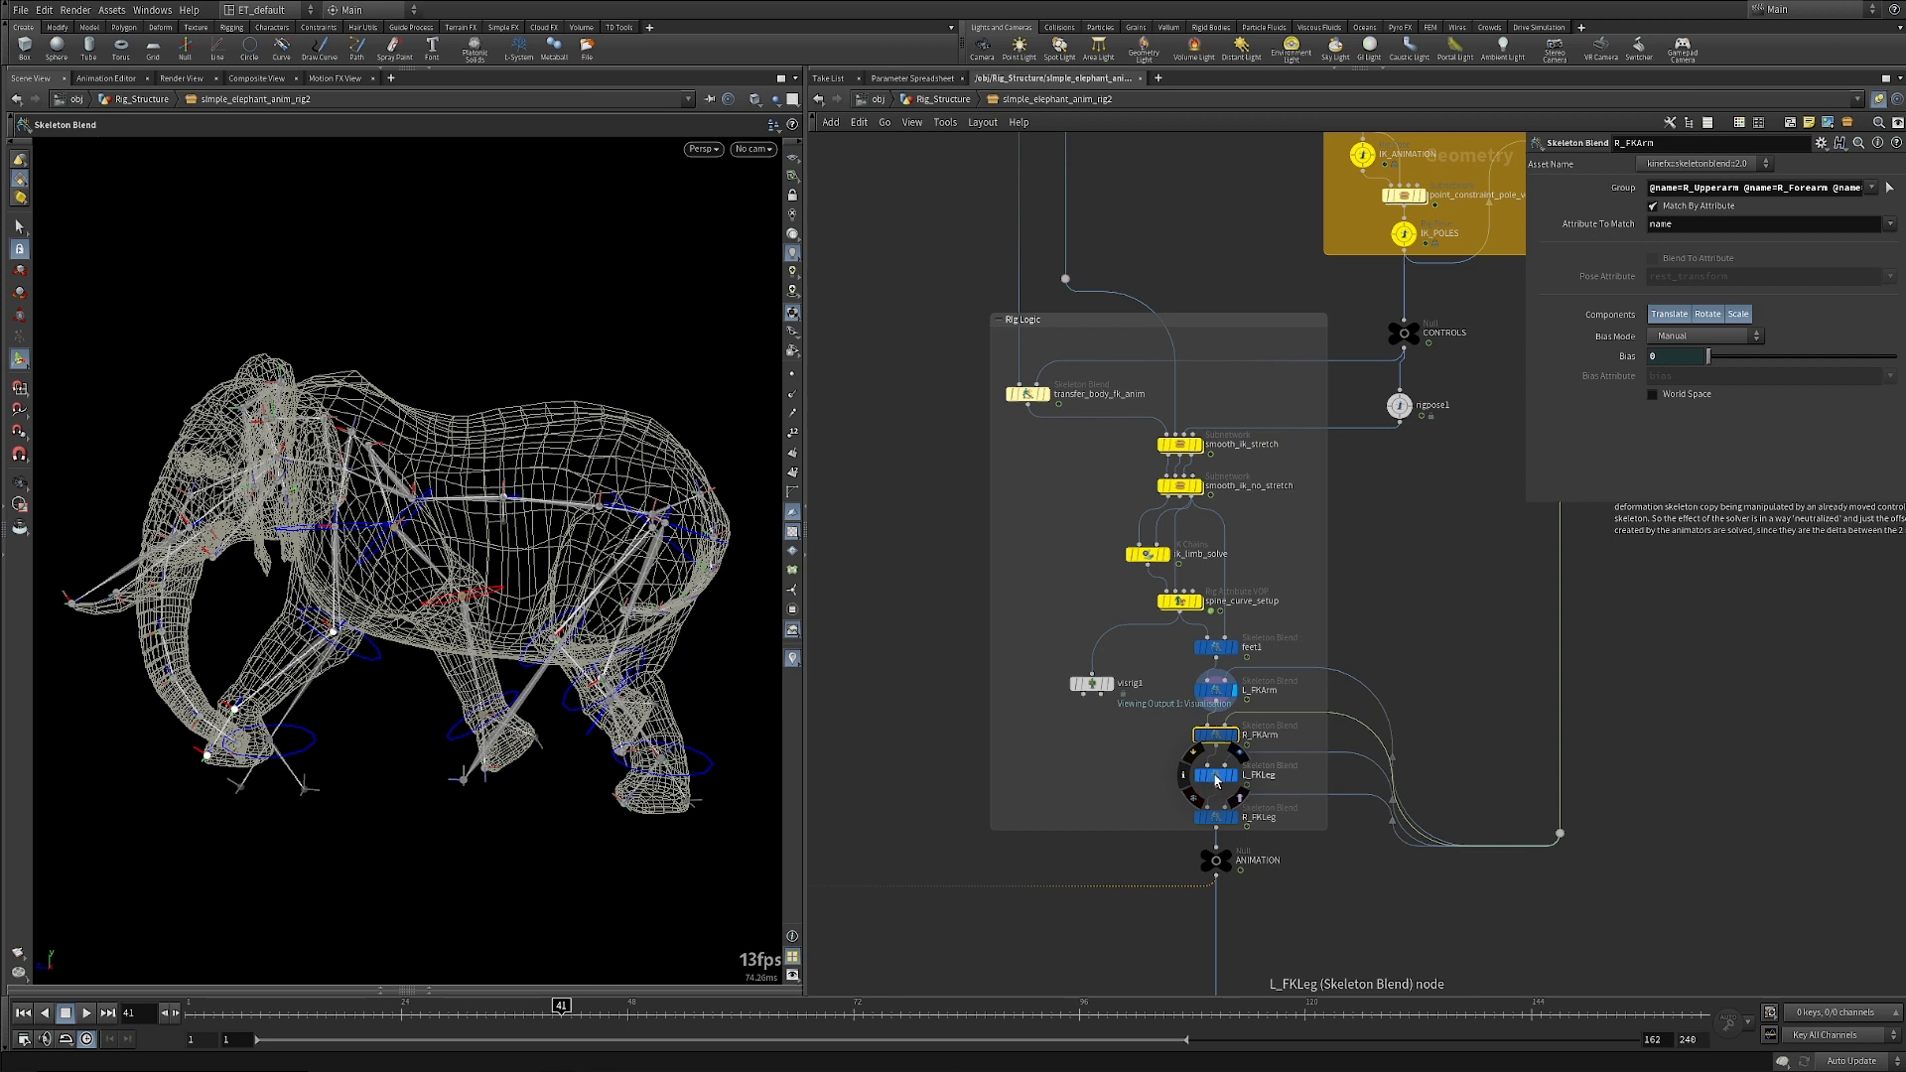
left_click(1216, 817)
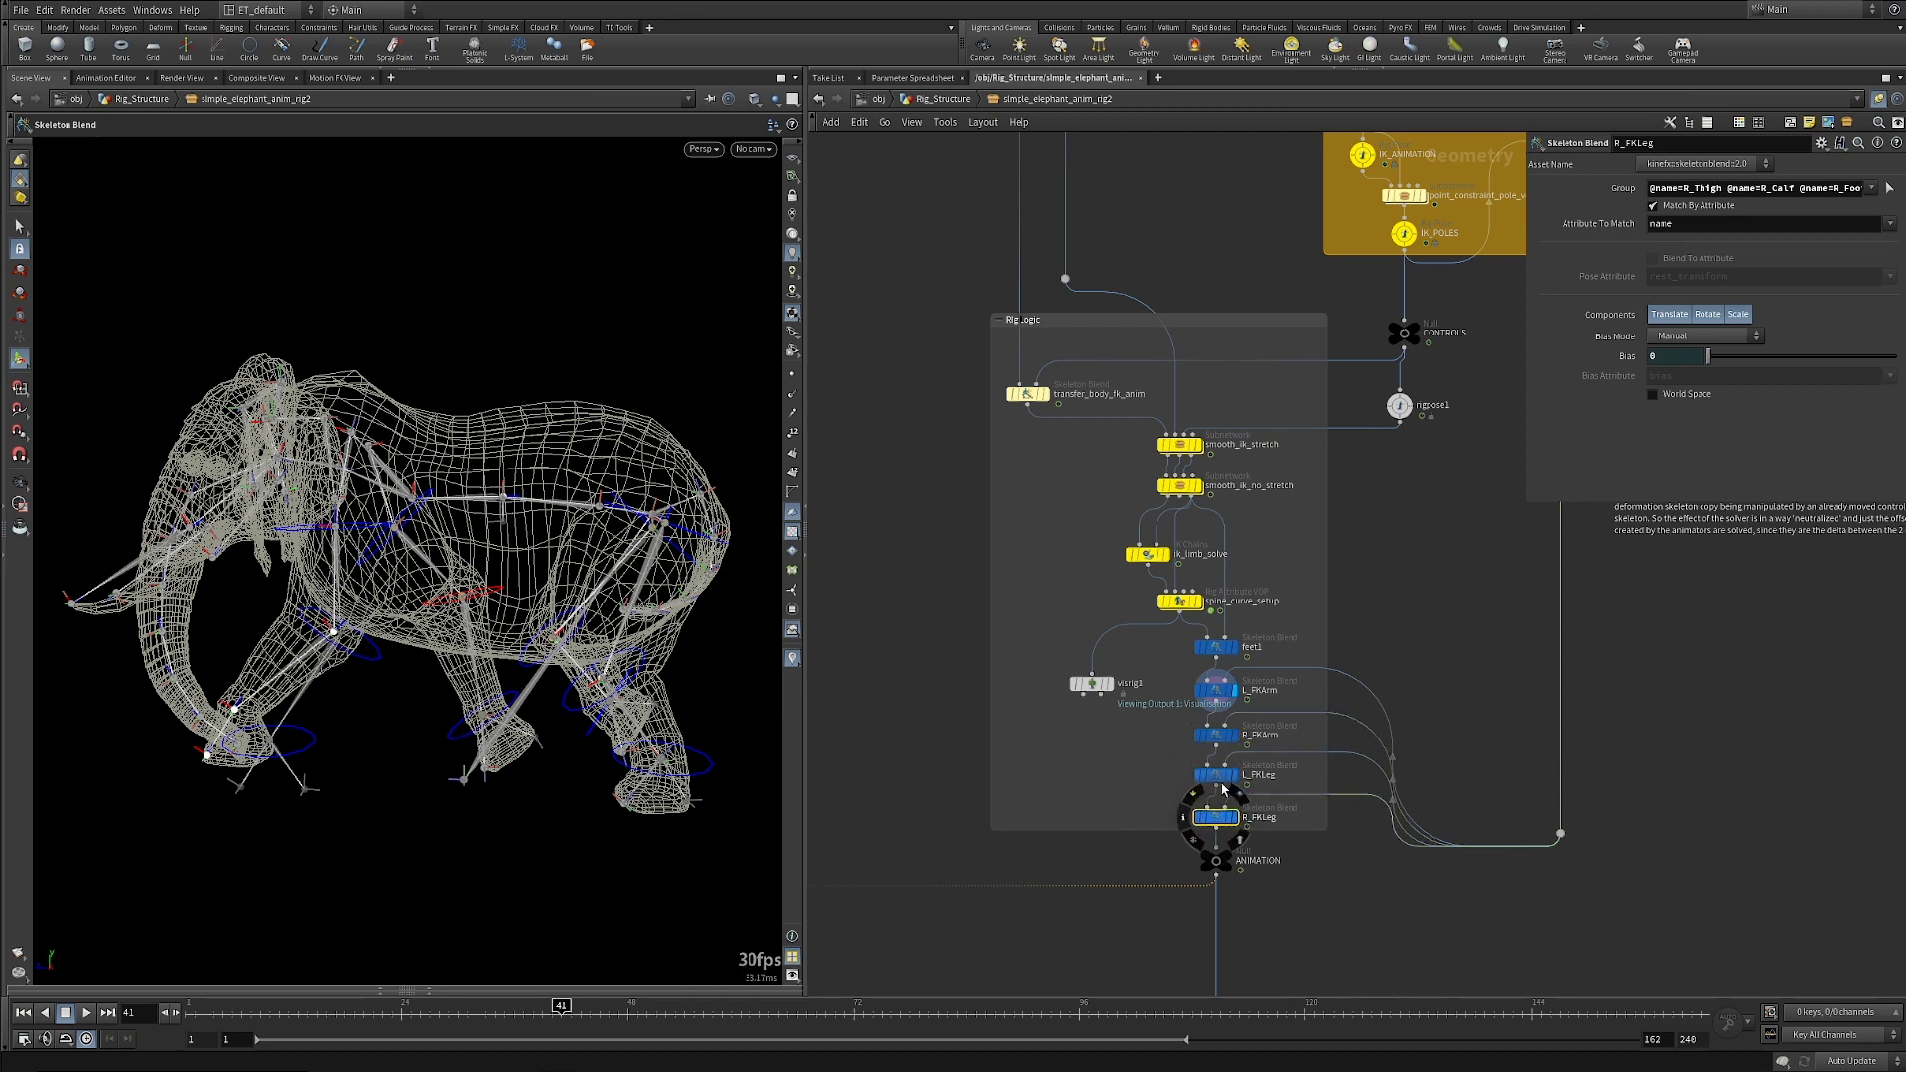
left_click(1216, 735)
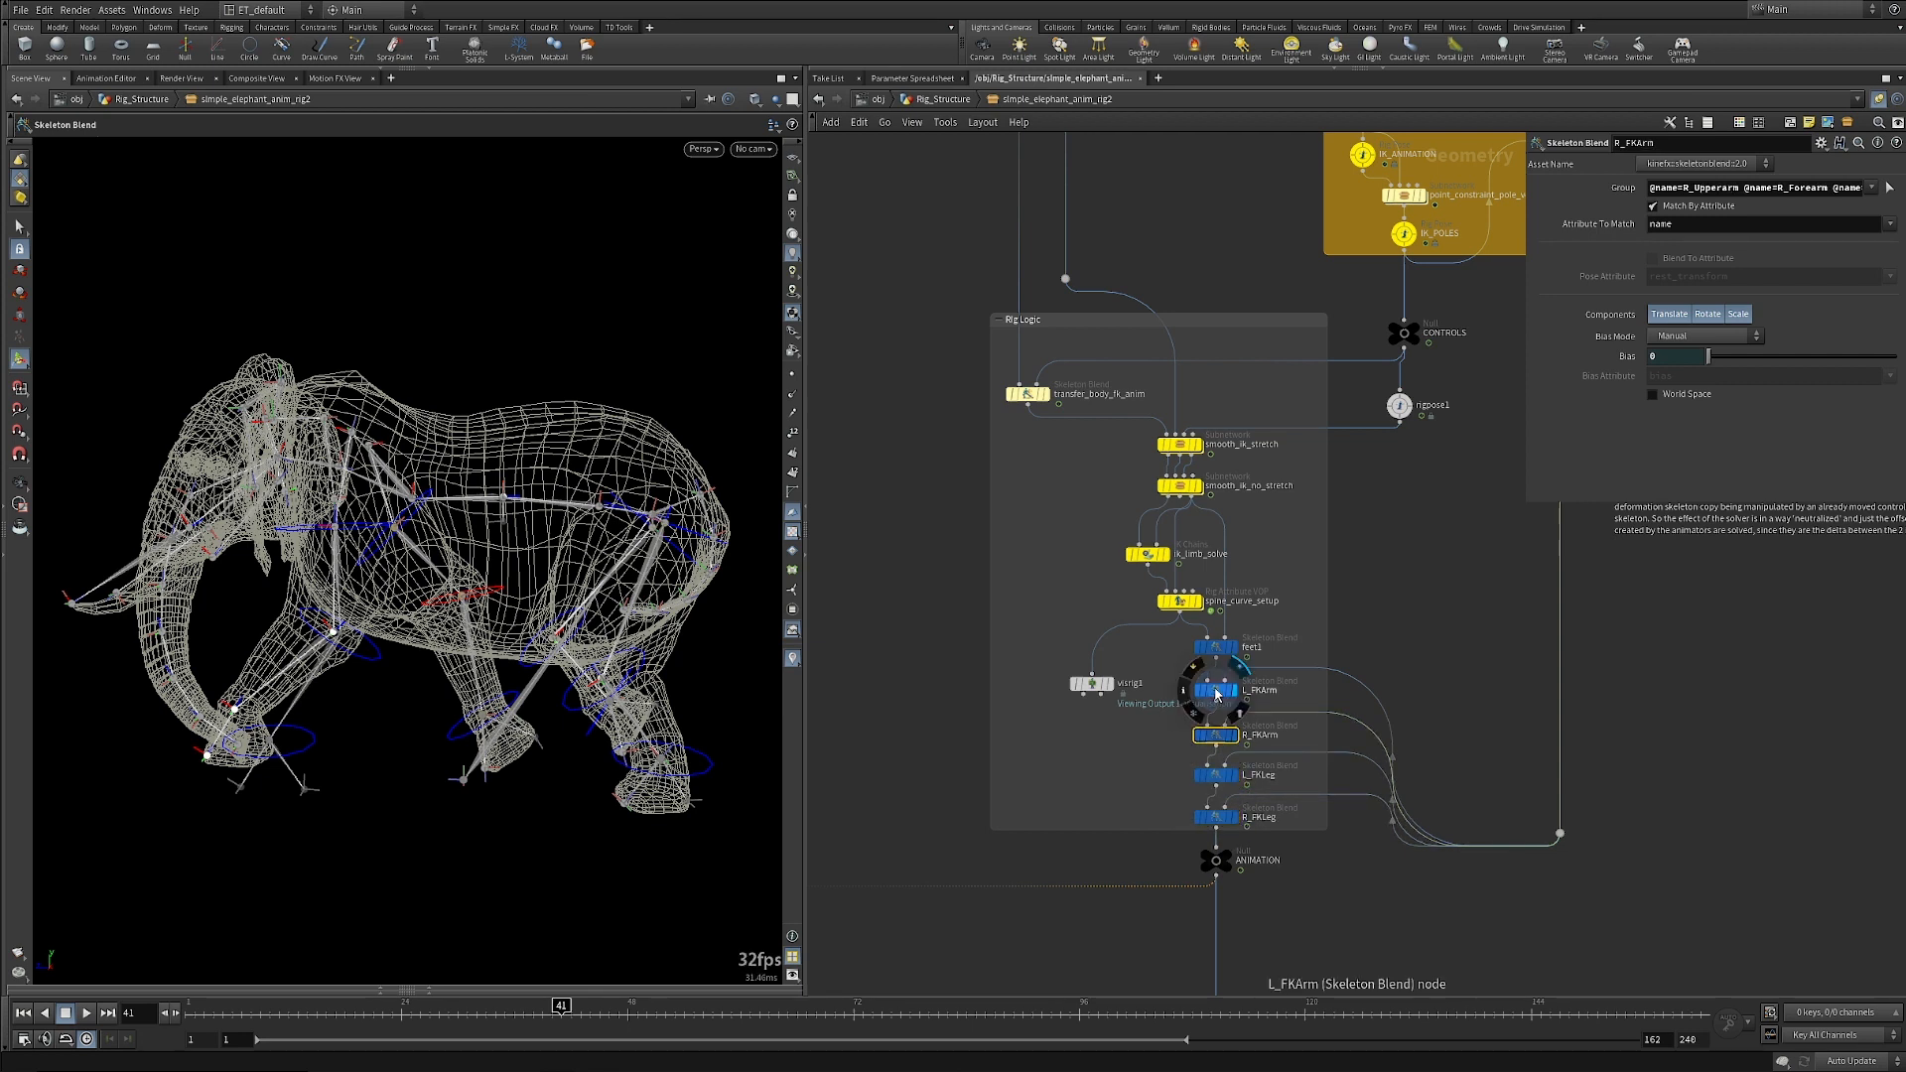
left_click(1216, 691)
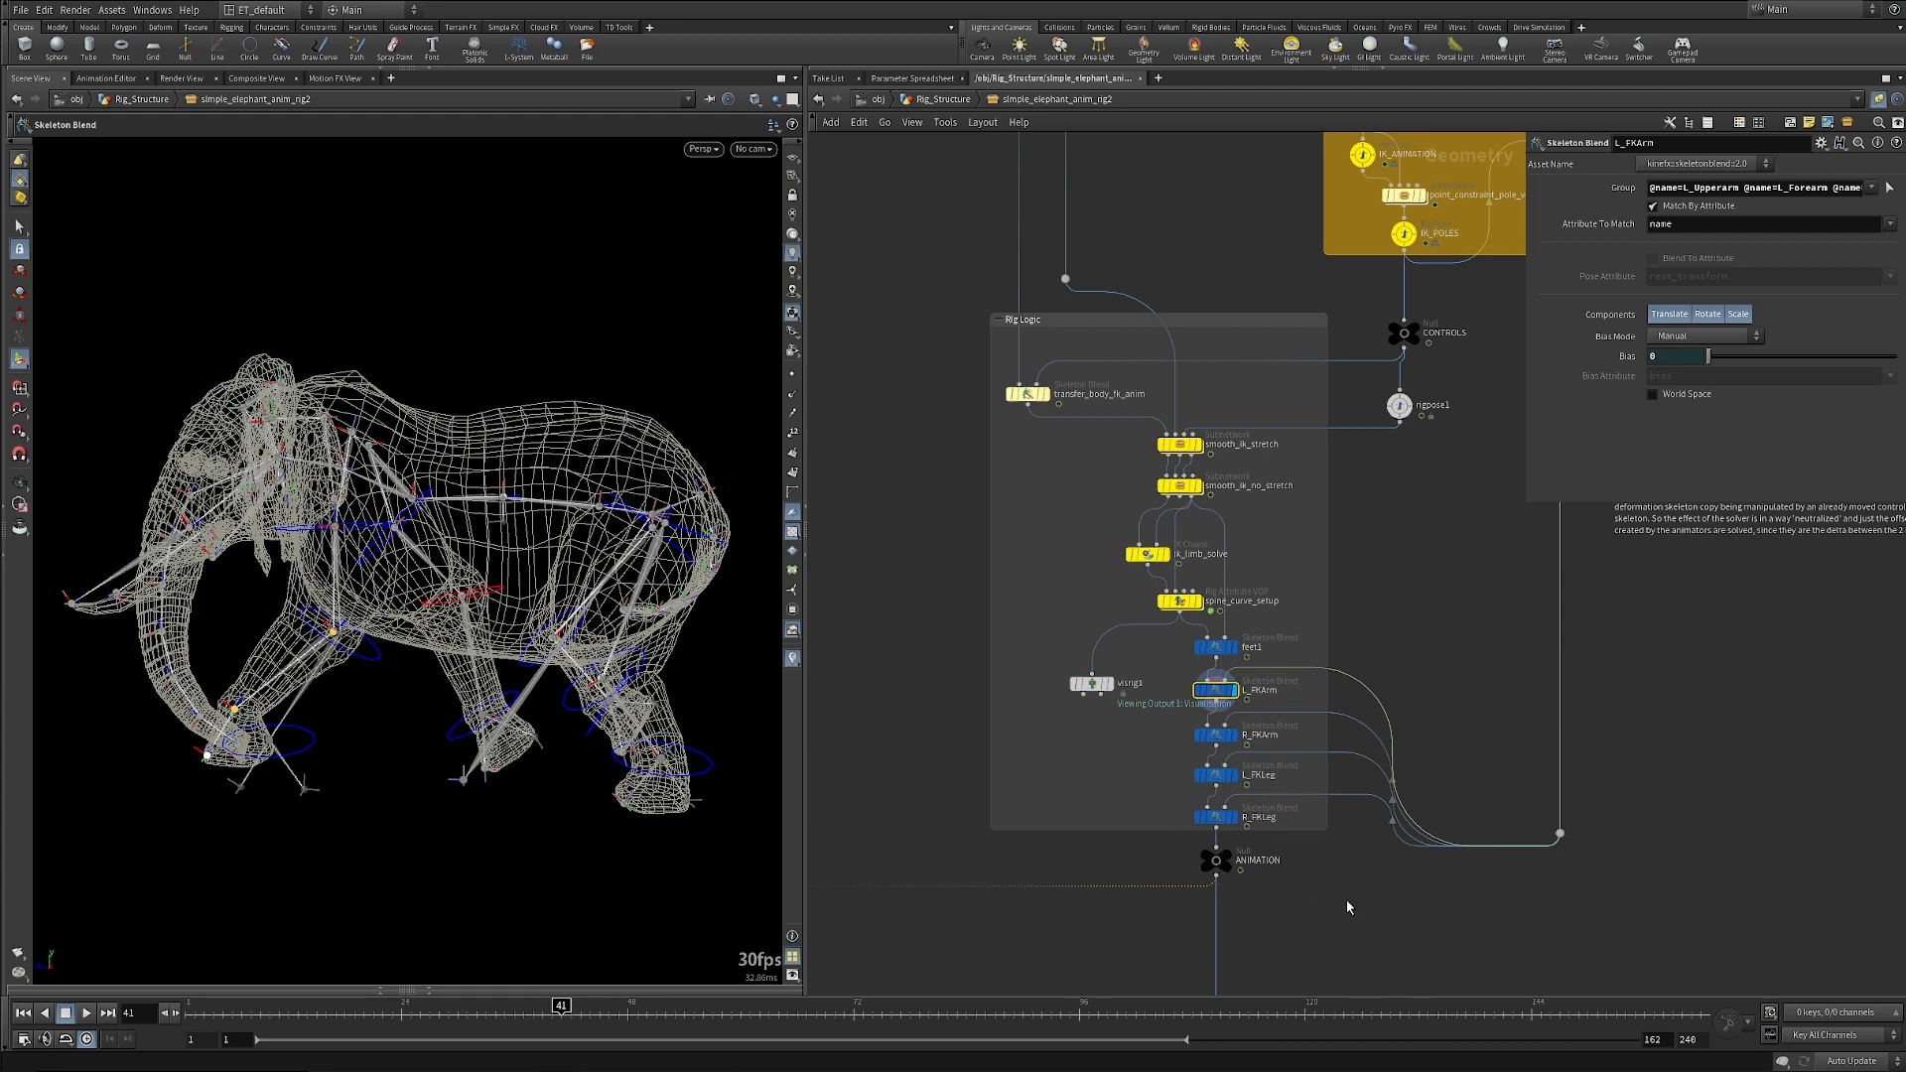
Display the final ANIMATION null, and follow its connection to jointdeform1 to display the deformed elephant skin.
middle_click_drag(1307, 936, 1332, 756)
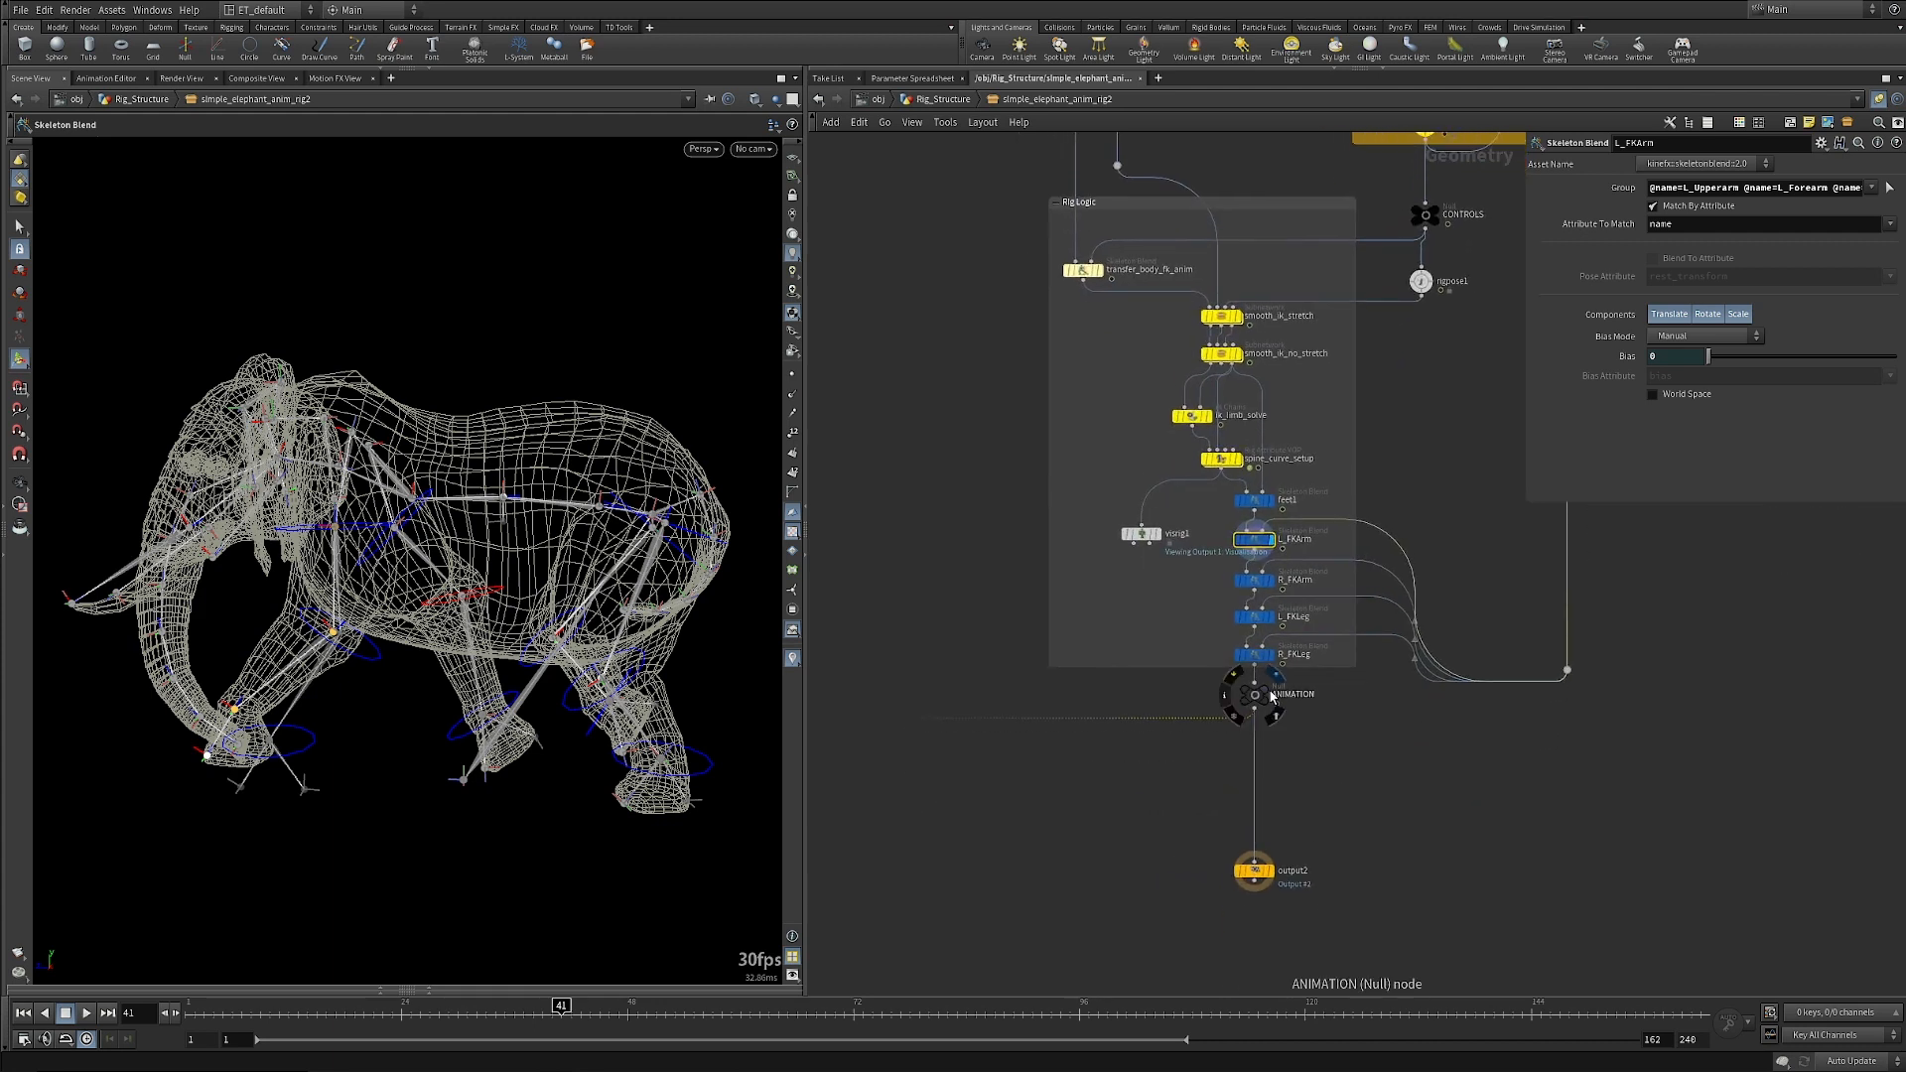
left_click(1255, 697)
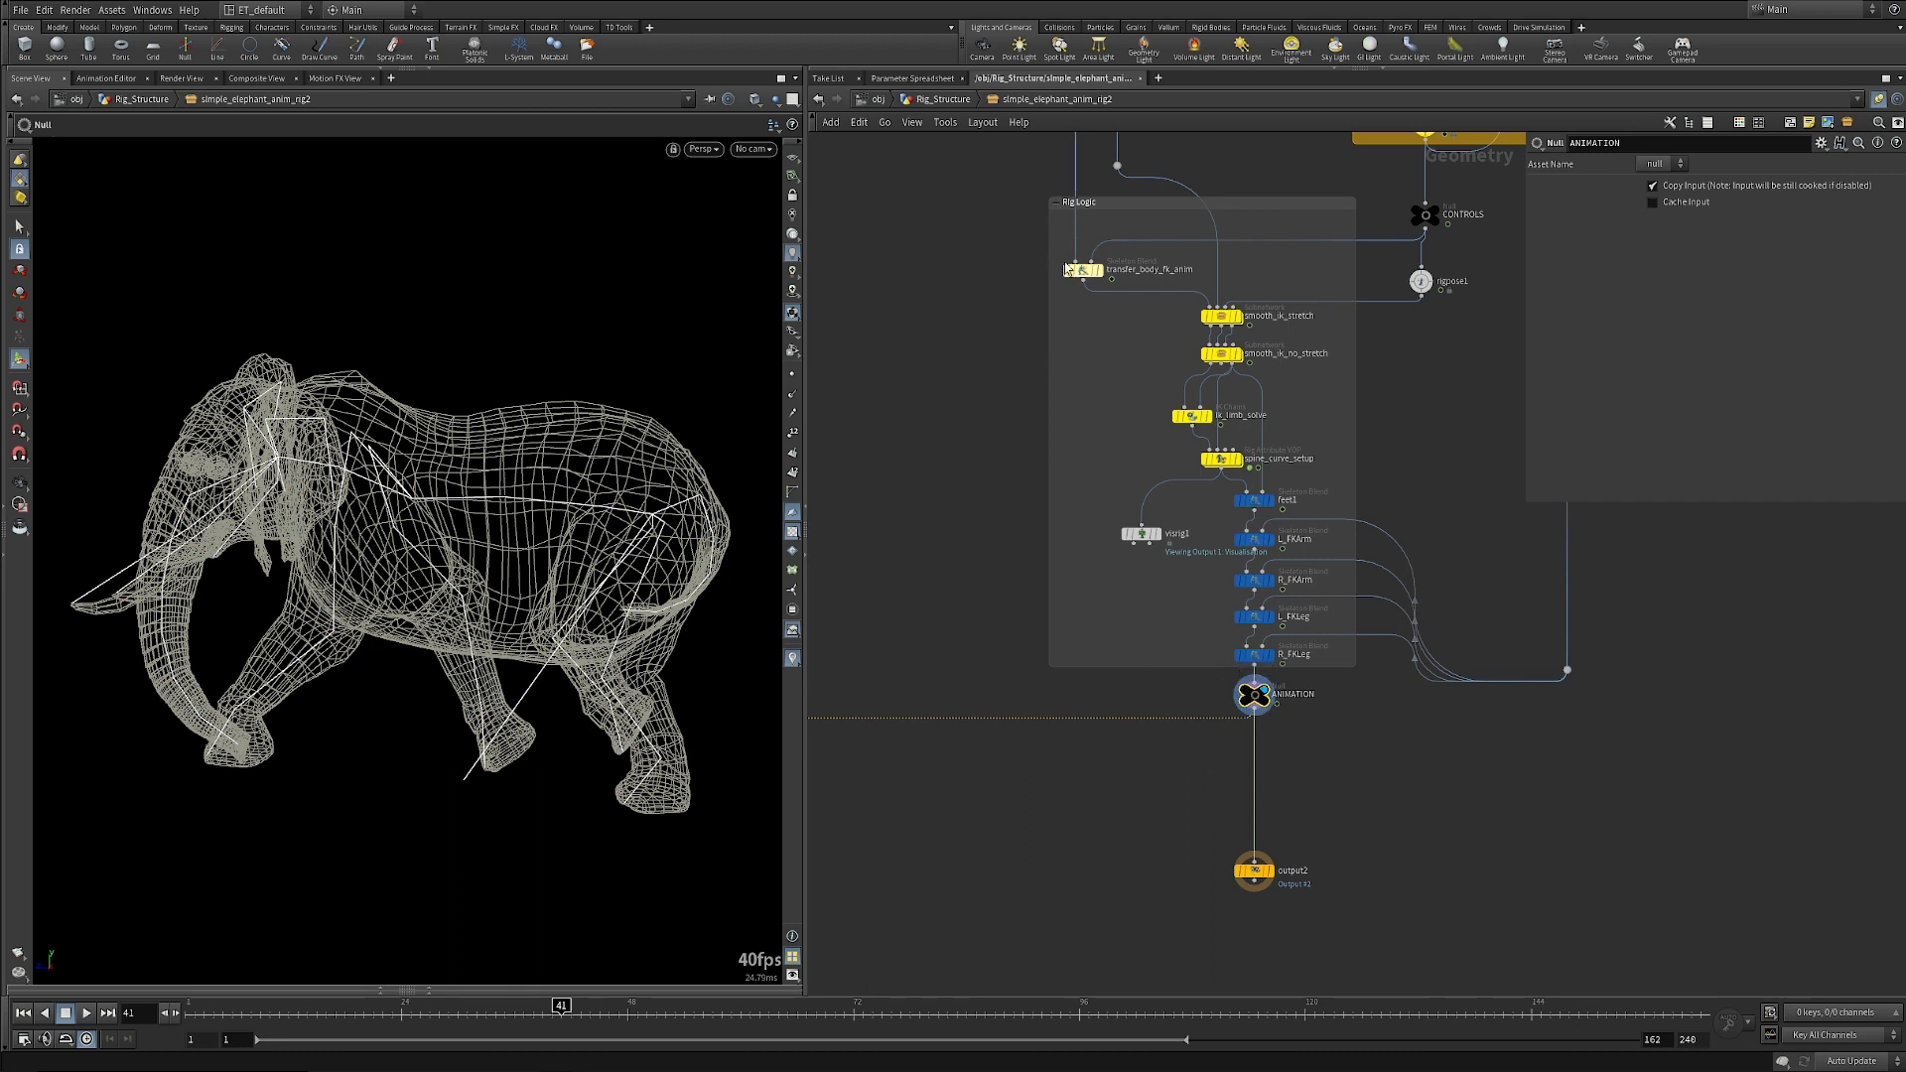
scroll(1064, 438, "down", 5)
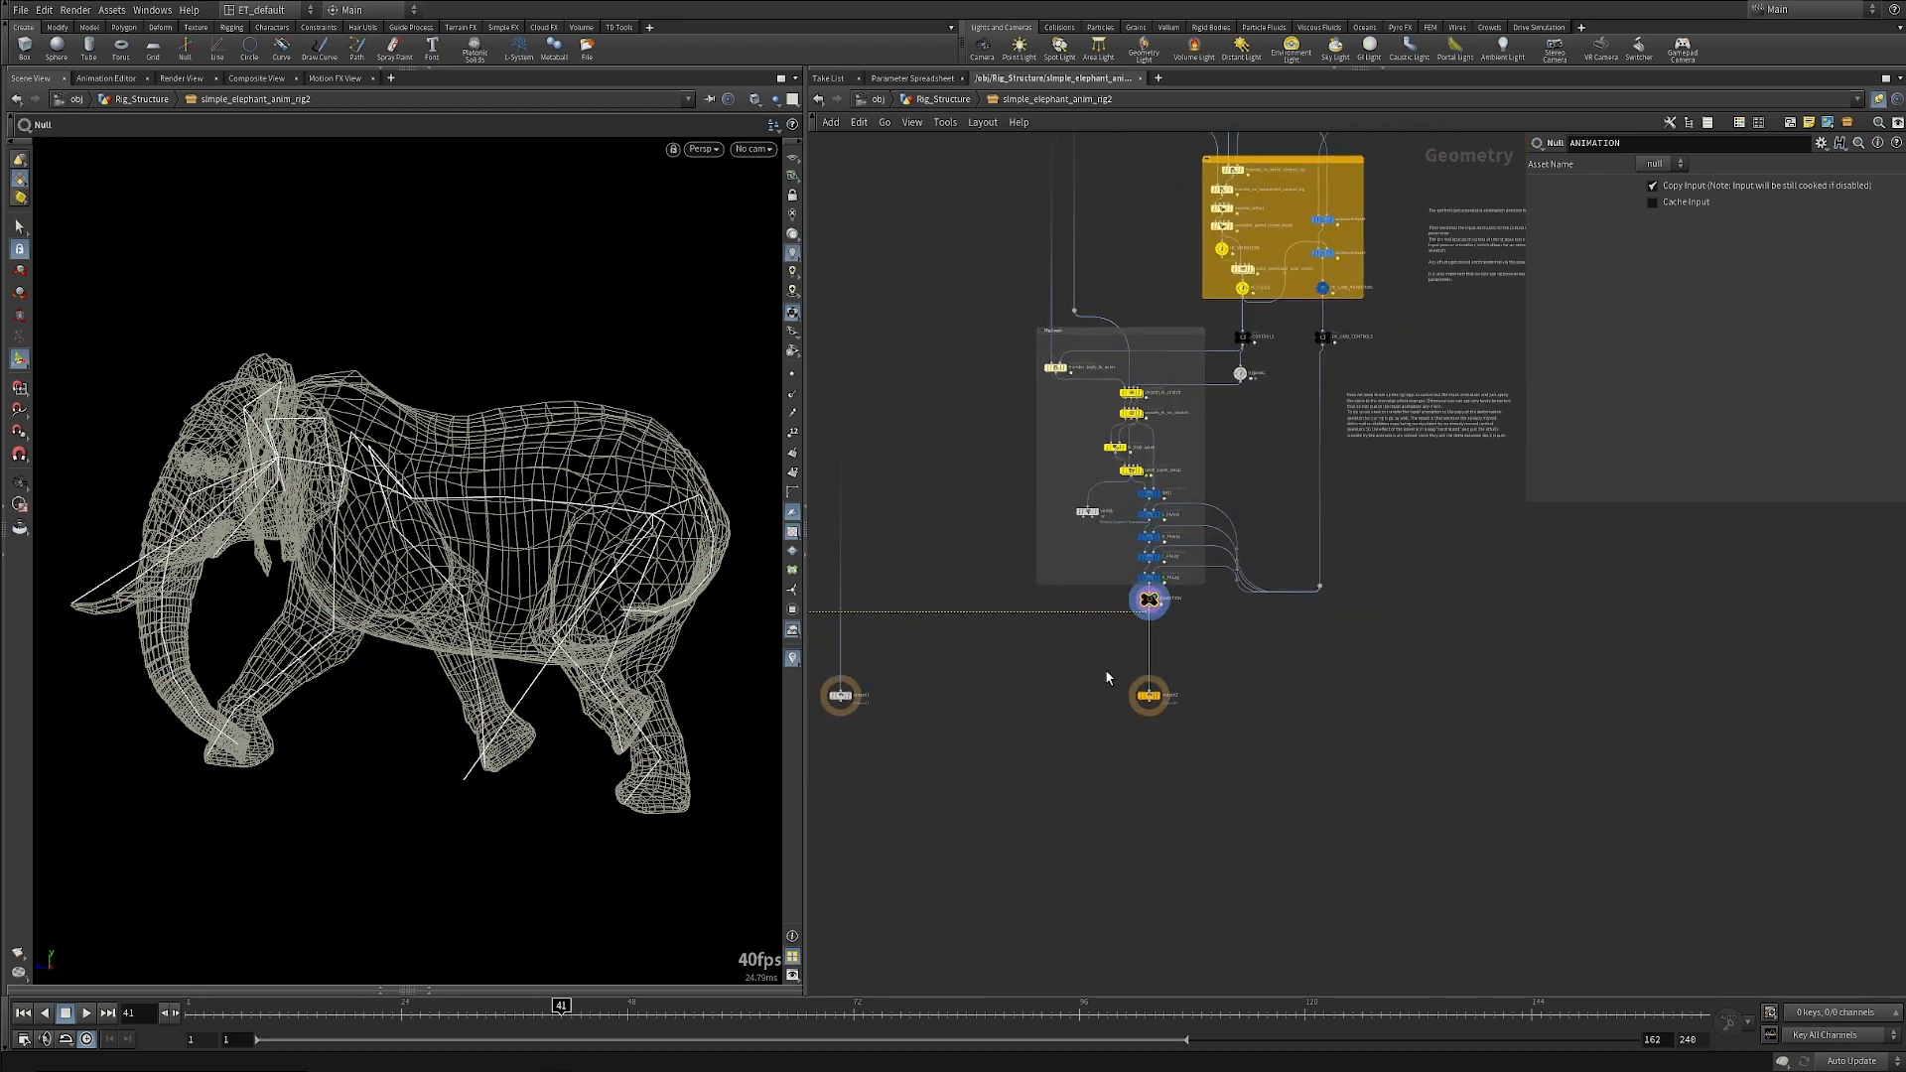
middle_click_drag(1049, 687, 1156, 687)
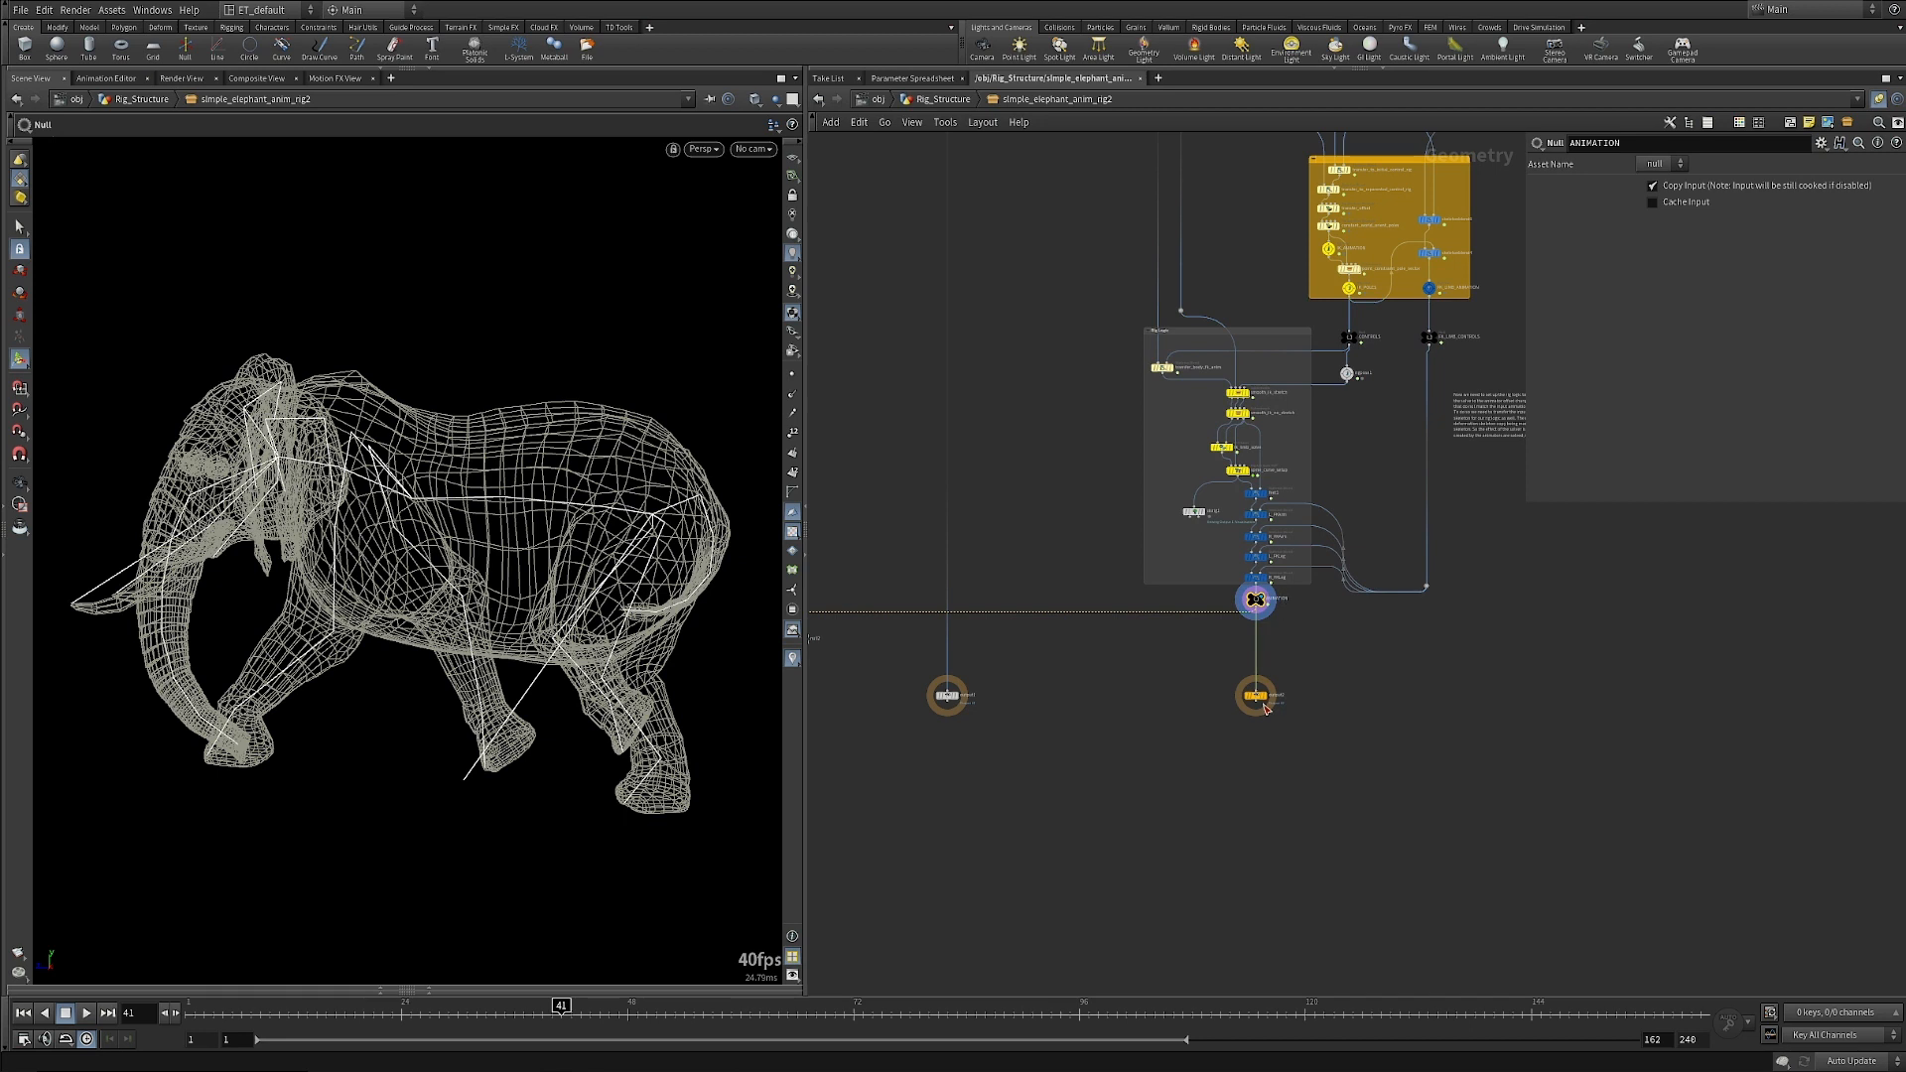
scroll(1137, 727, "down", 2)
middle_click_drag(1017, 770, 1303, 796)
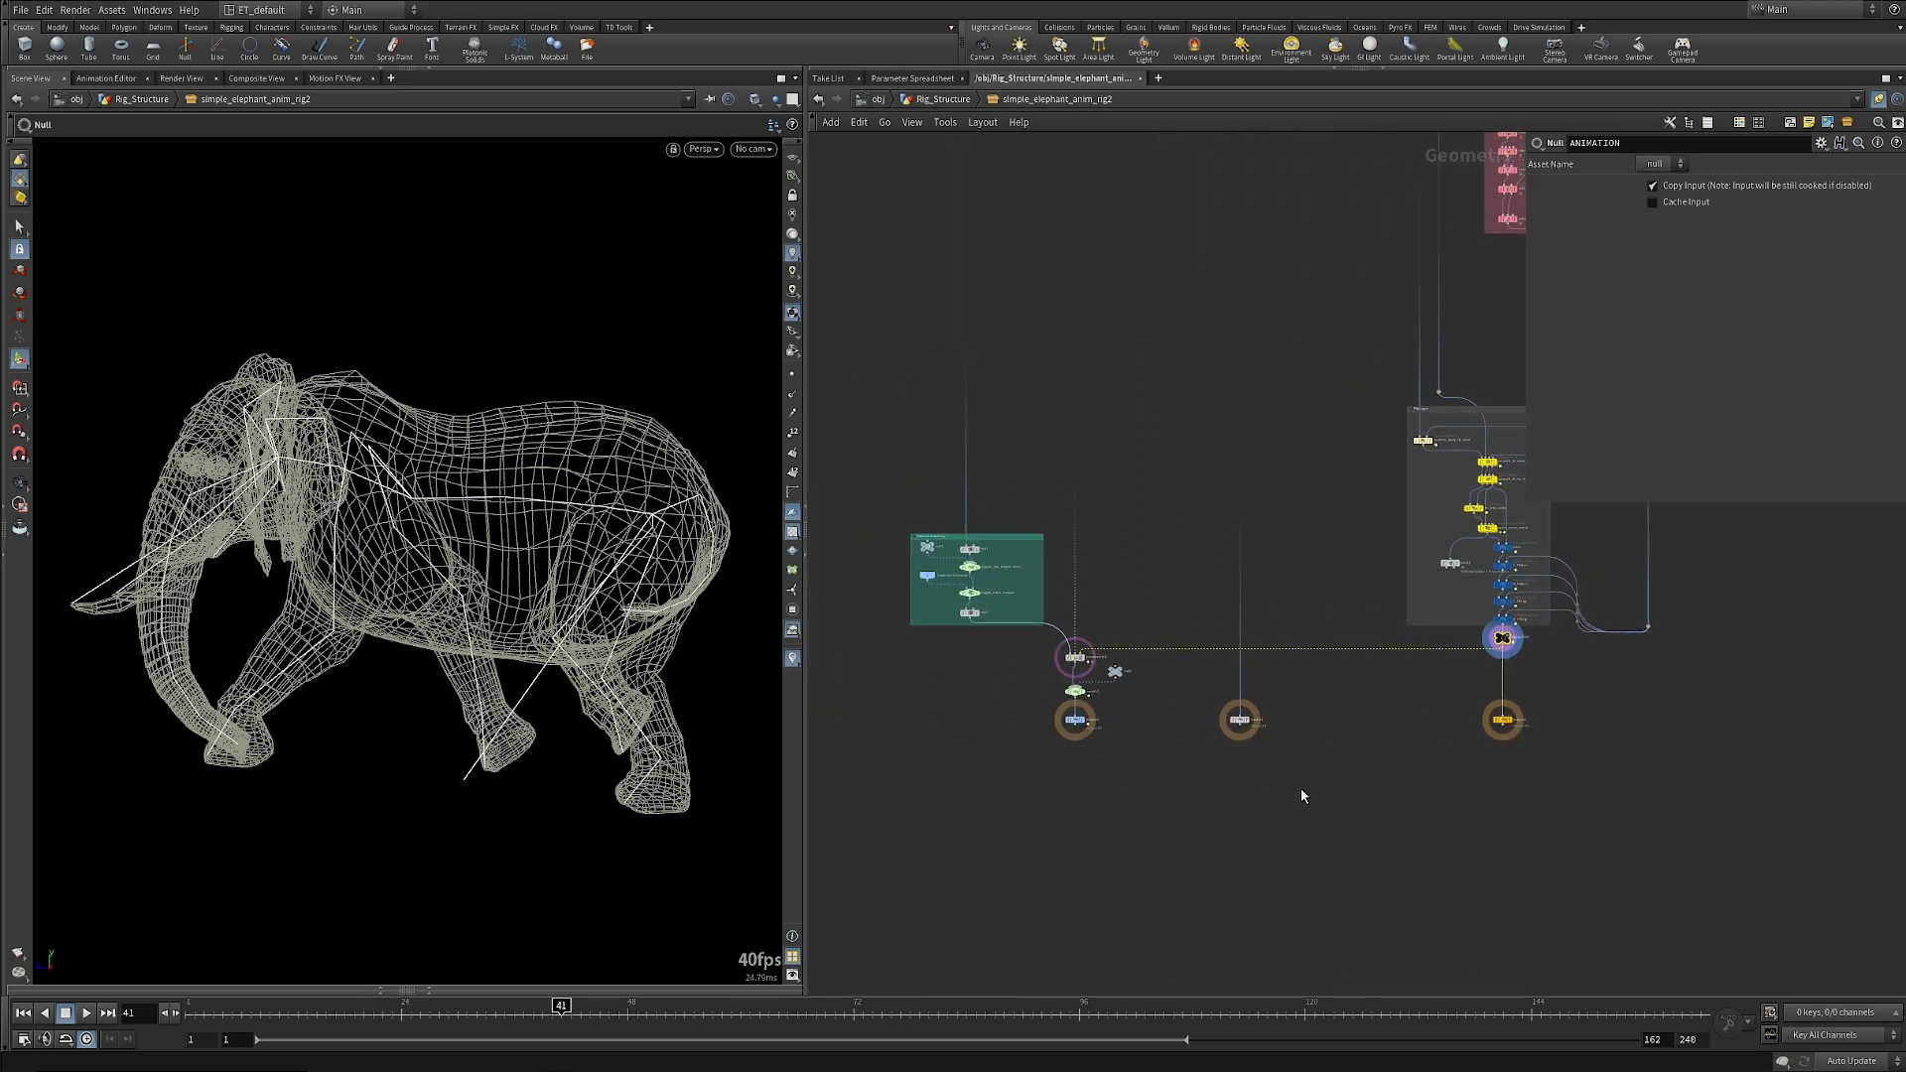
scroll(1141, 766, "up", 5)
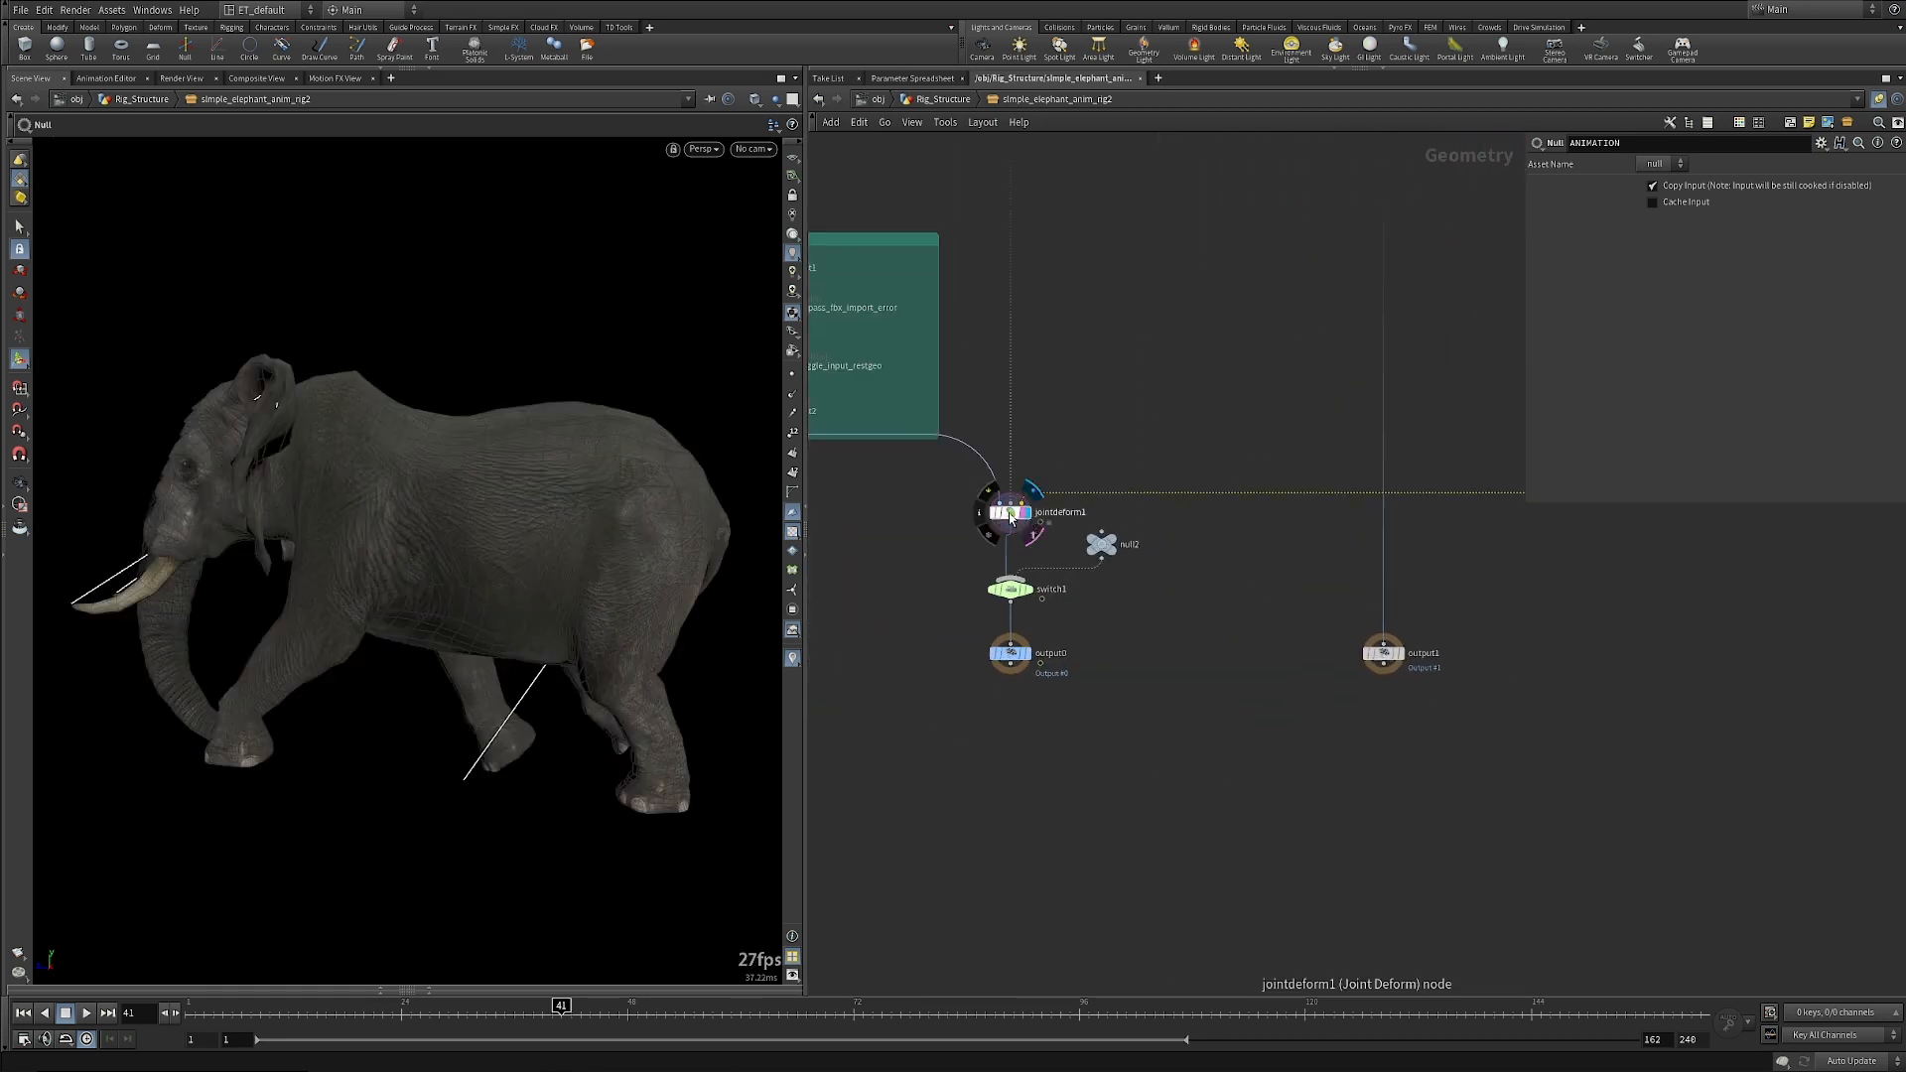
left_click(1012, 516)
left_click_drag(391, 1012, 562, 1064)
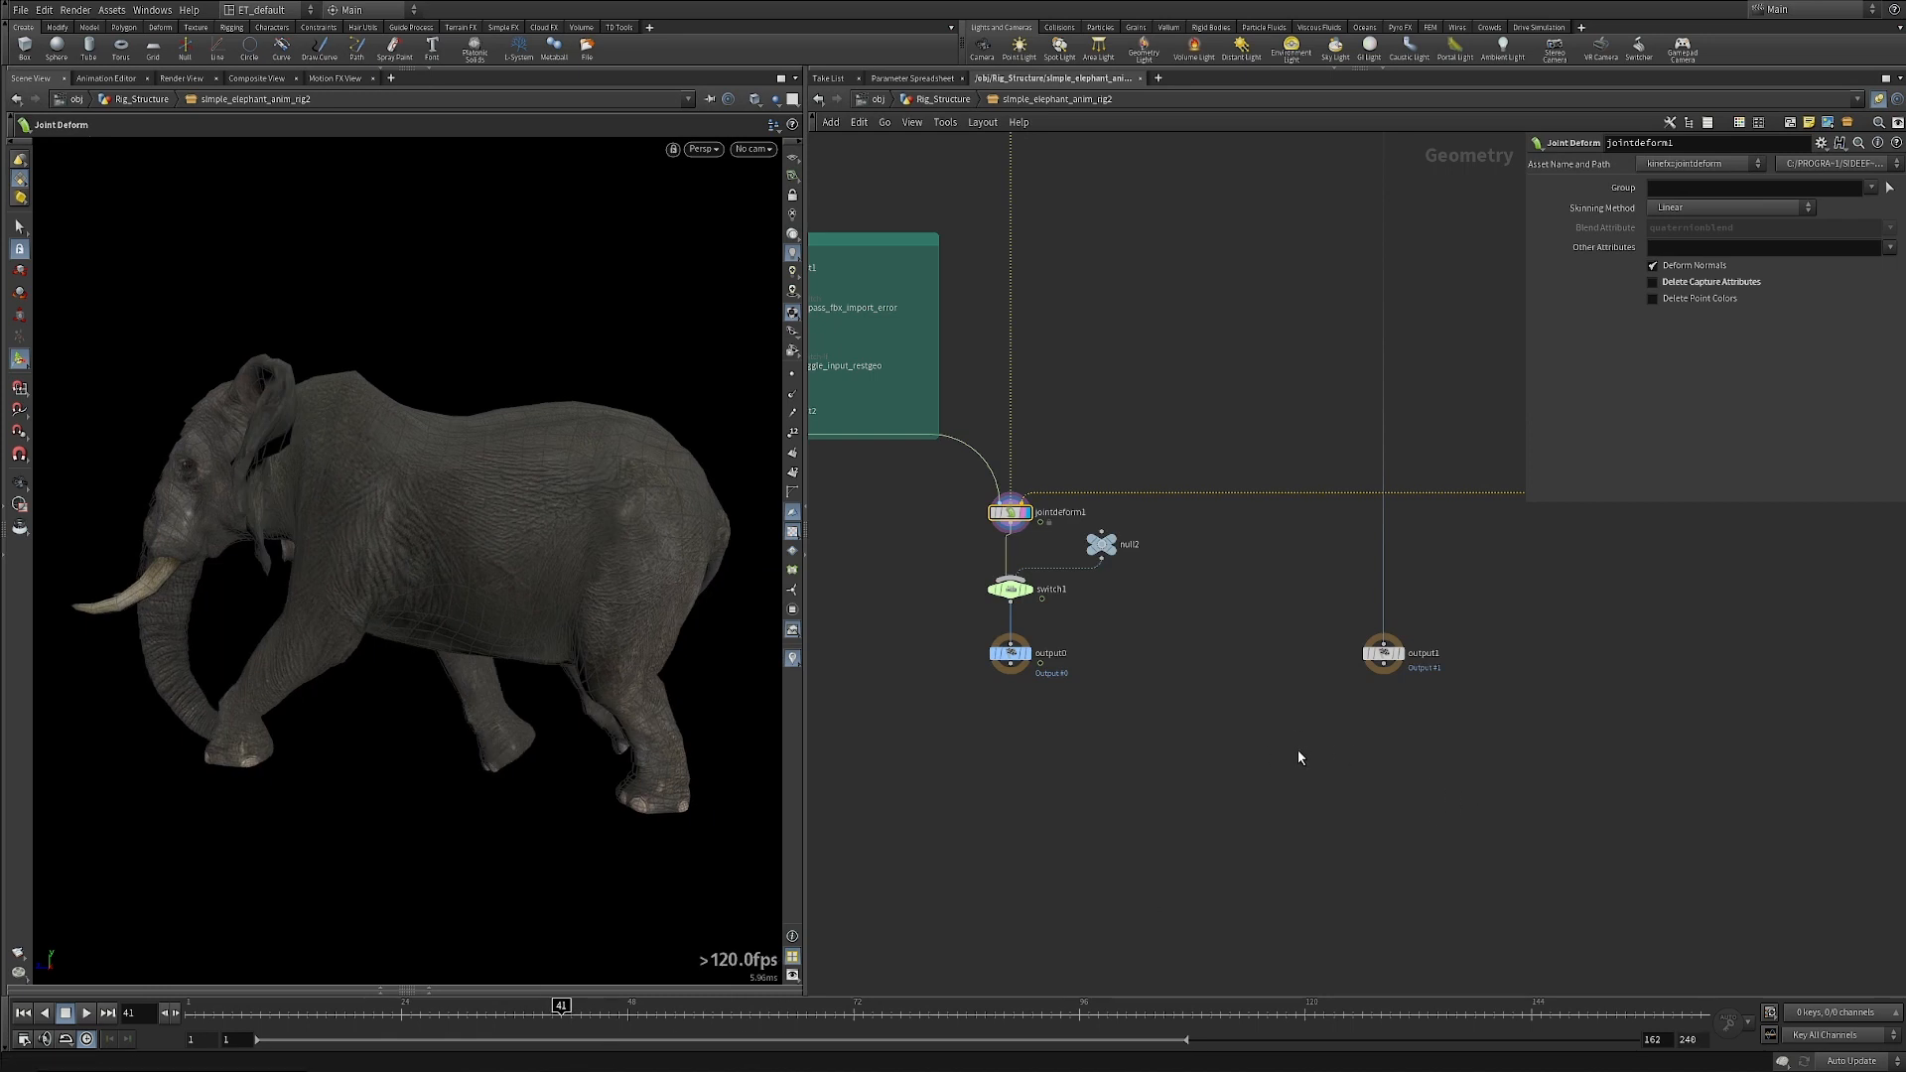
Leave the rig's internal network and return to the Rig_Structure level with simple_elephant_anim_rig2.
scroll(1370, 770, "down", 1)
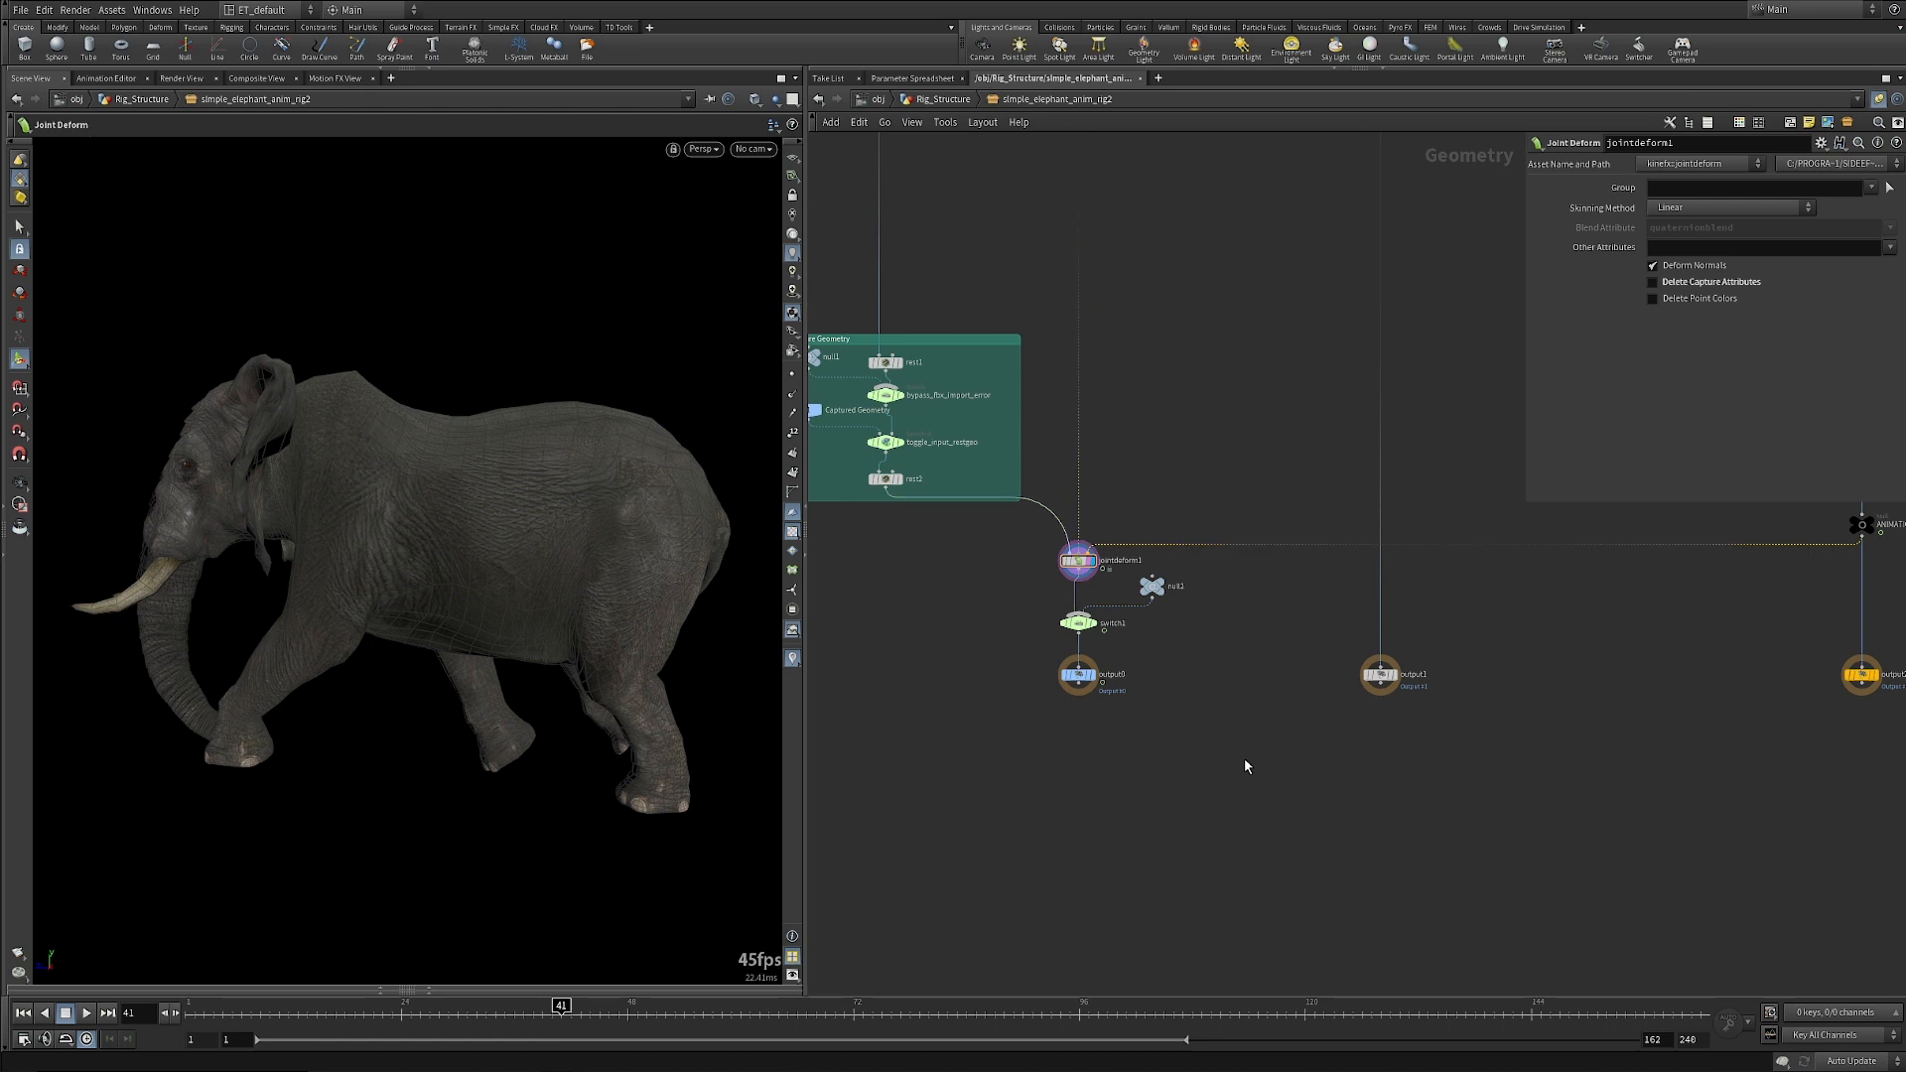
key("u")
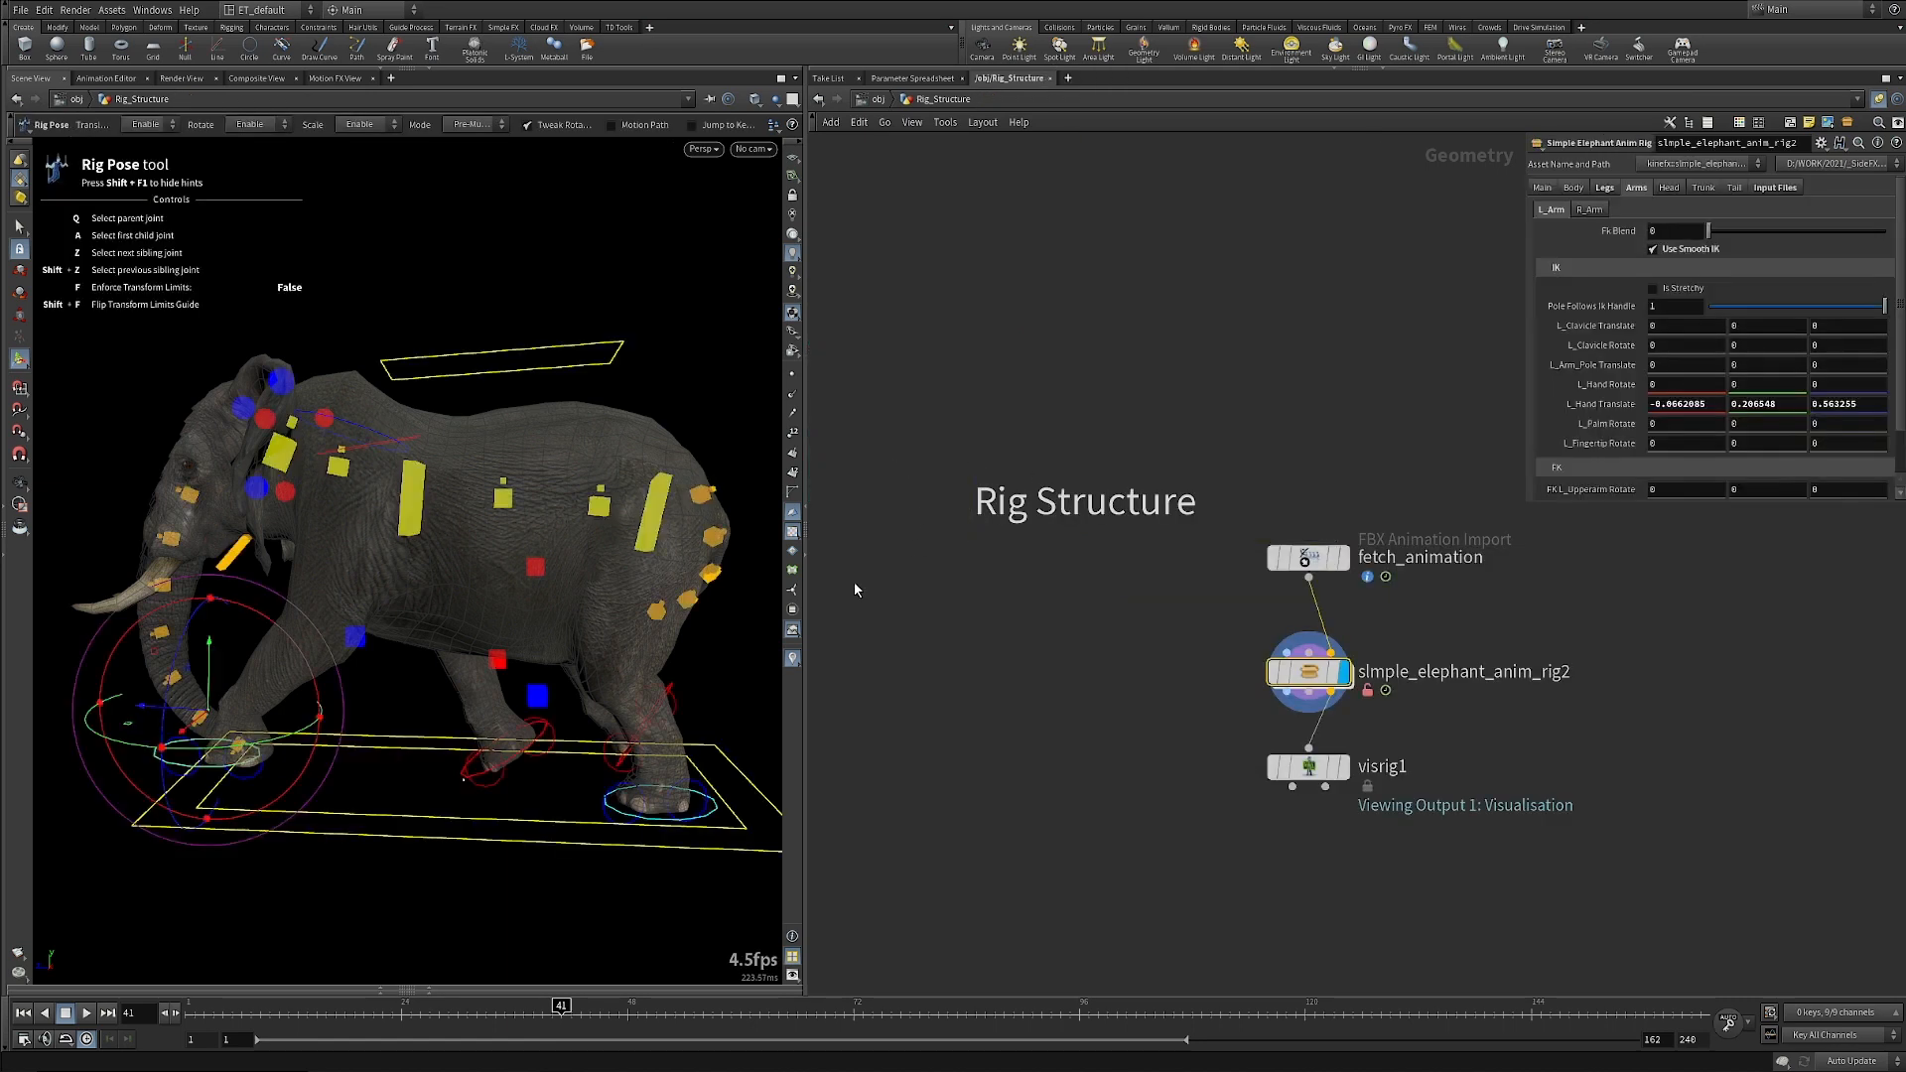
mouse_move(1302, 676)
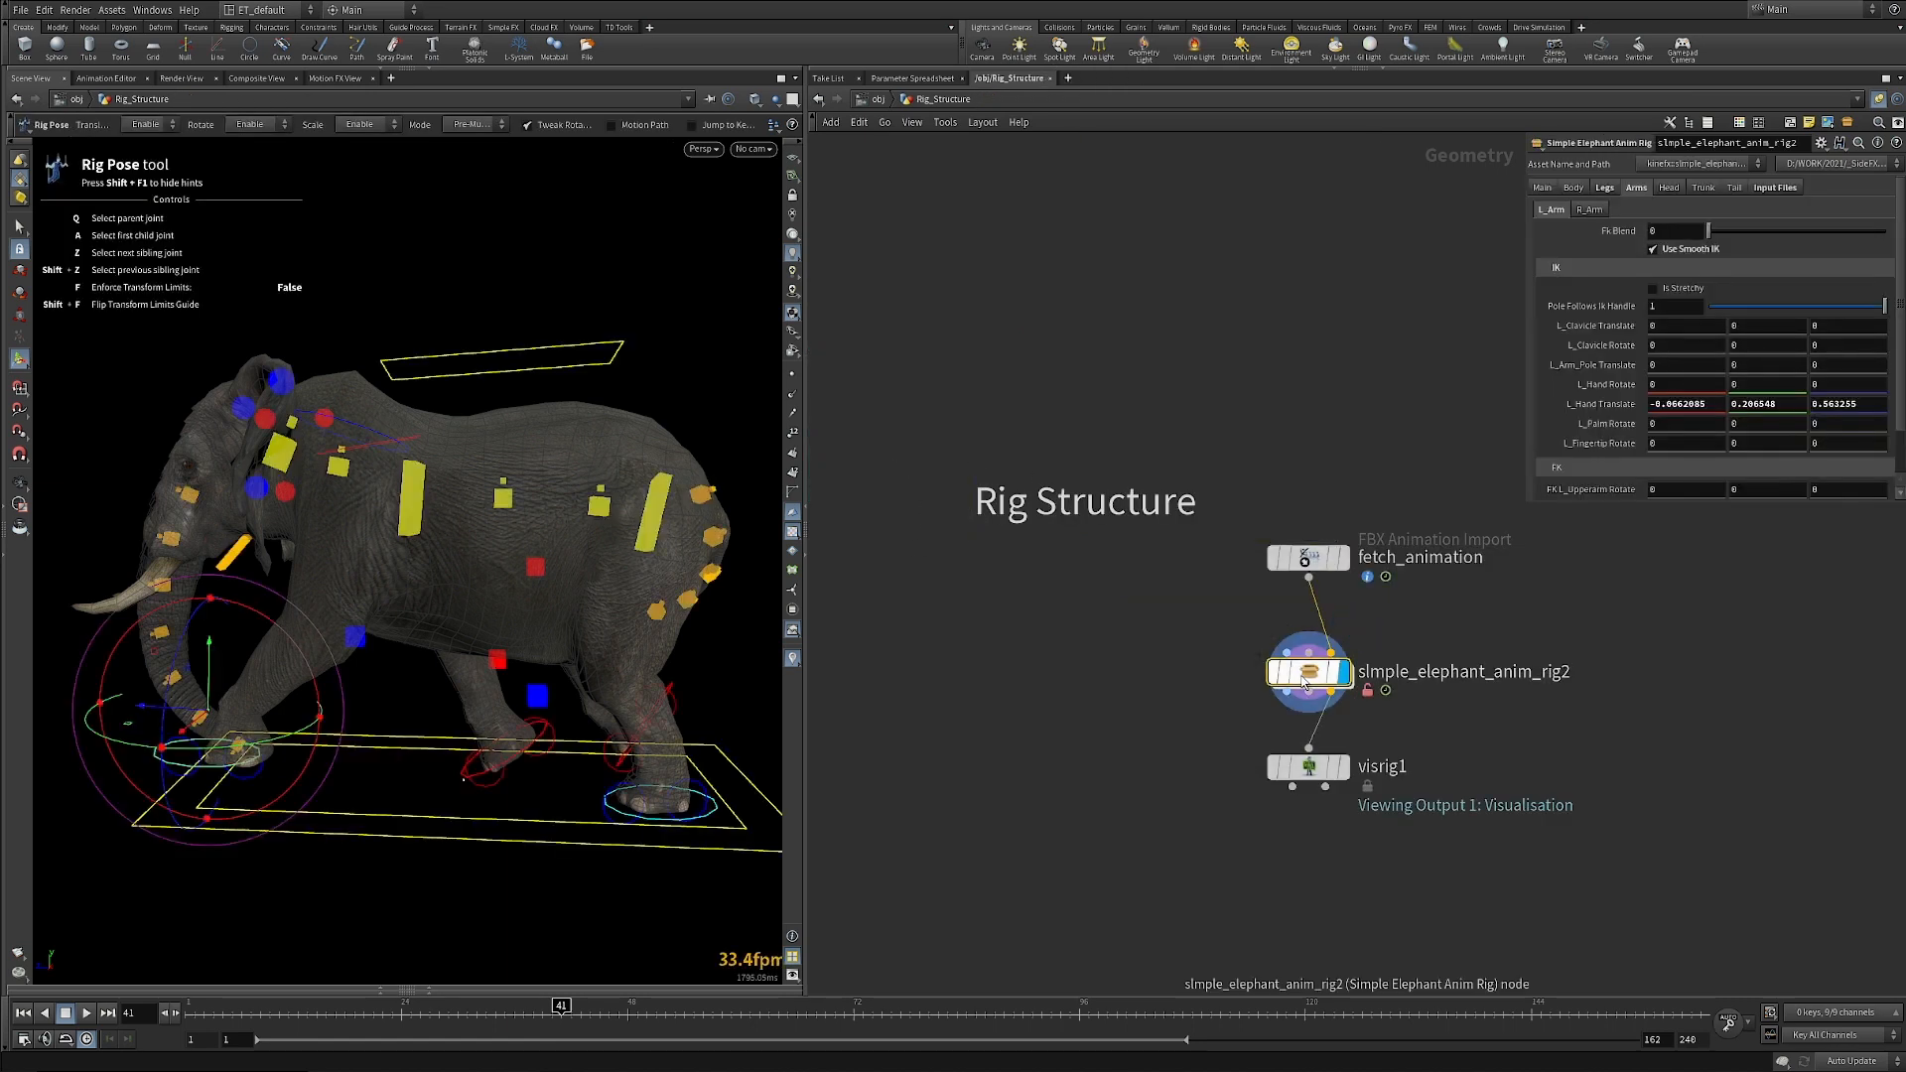